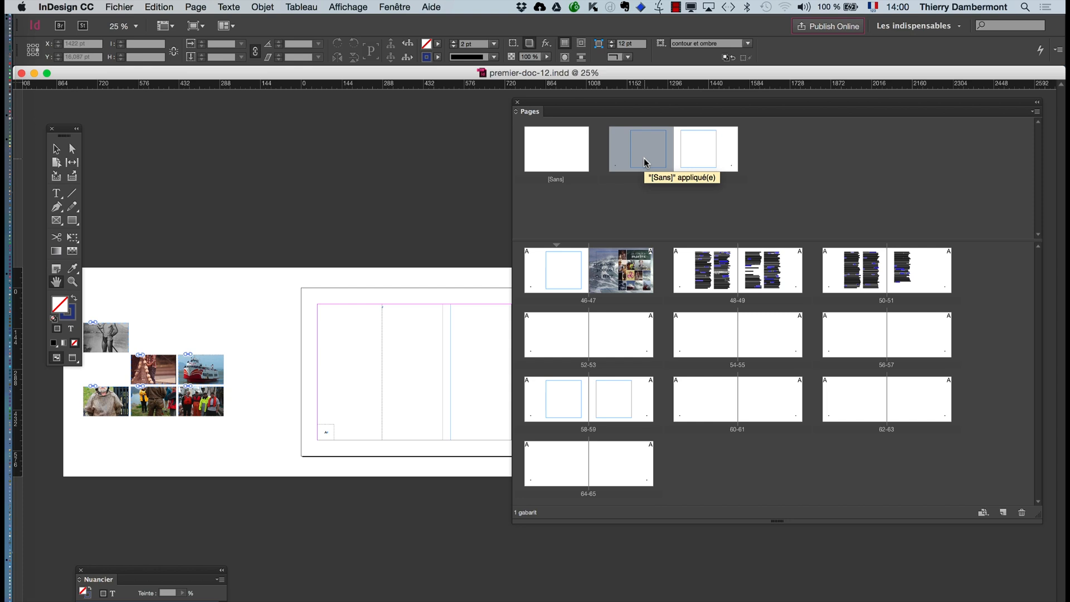
- Select the automatic page number's text frame on the left-hand A-Gabarit master page and move the Nuancier panel clear of it
{"action": "key", "text": "super+plus"}
{"action": "key", "text": "super+plus"}
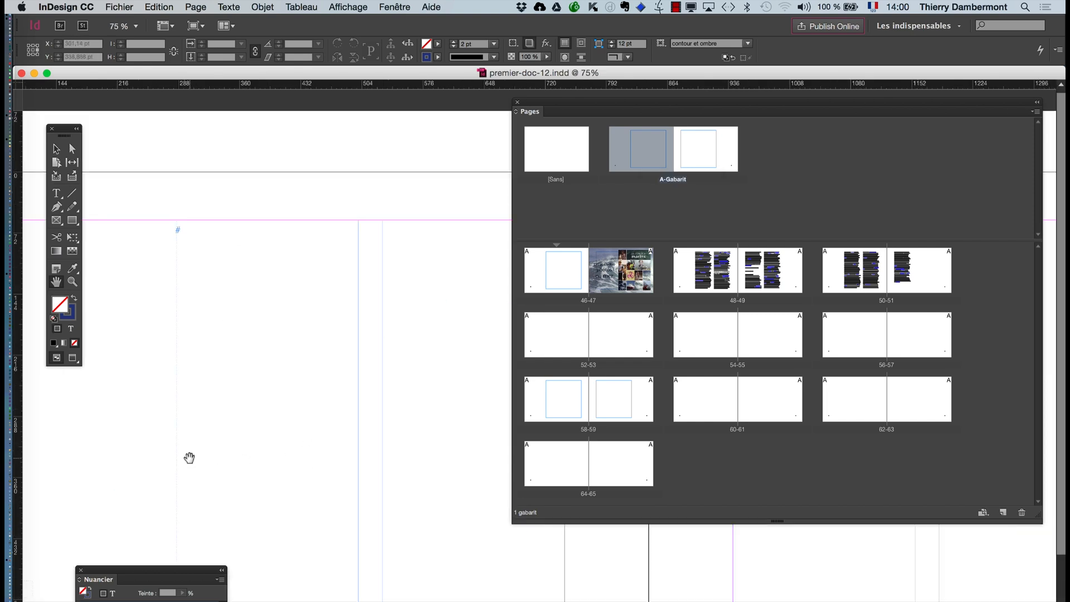
{"action": "left_click_drag", "start_coordinate": [189, 457], "coordinate": [611, 214]}
{"action": "left_click_drag", "start_coordinate": [288, 403], "coordinate": [129, 362]}
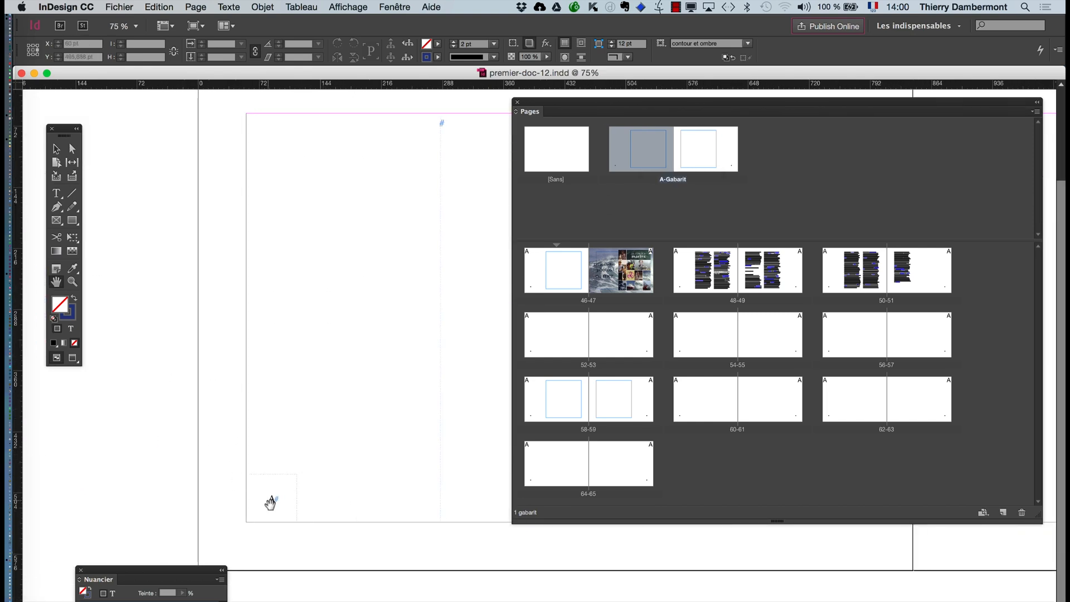
{"action": "scroll", "coordinate": [271, 503], "scroll_direction": "up", "scroll_amount": 4}
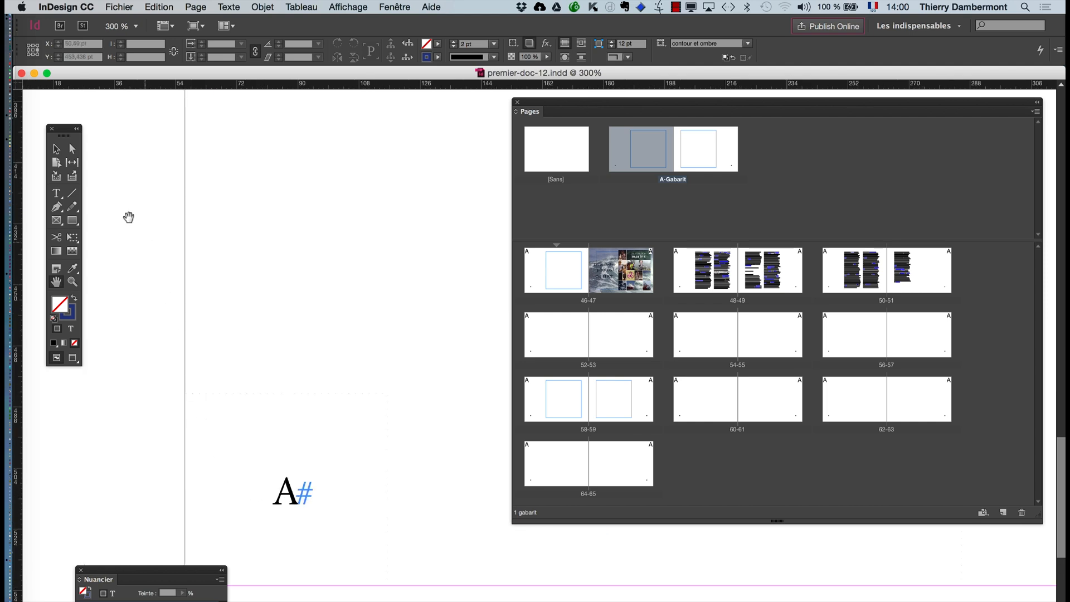
{"action": "left_click", "coordinate": [55, 148]}
{"action": "left_click", "coordinate": [290, 506]}
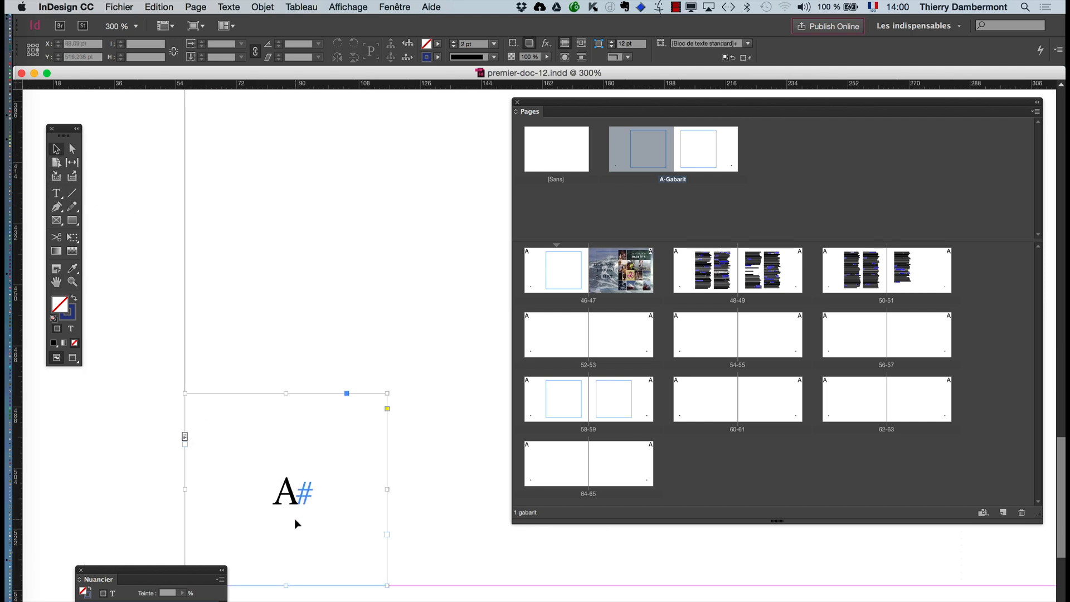
{"action": "left_click_drag", "start_coordinate": [209, 571], "coordinate": [148, 509]}
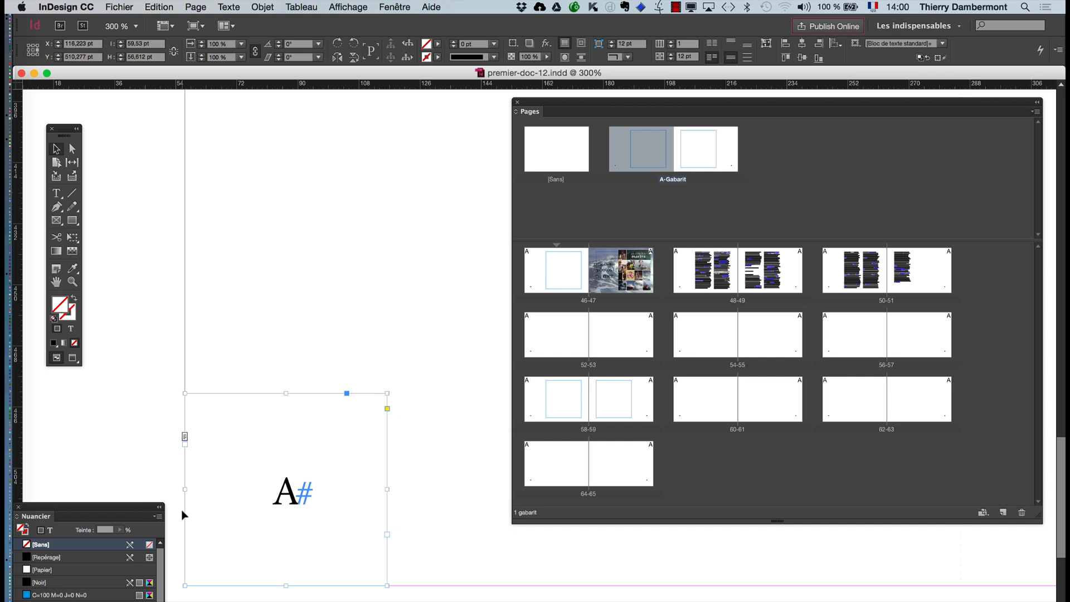
- Show the Caractère settings and set the page number frame's font size to 18 pt
{"action": "left_click", "coordinate": [229, 7]}
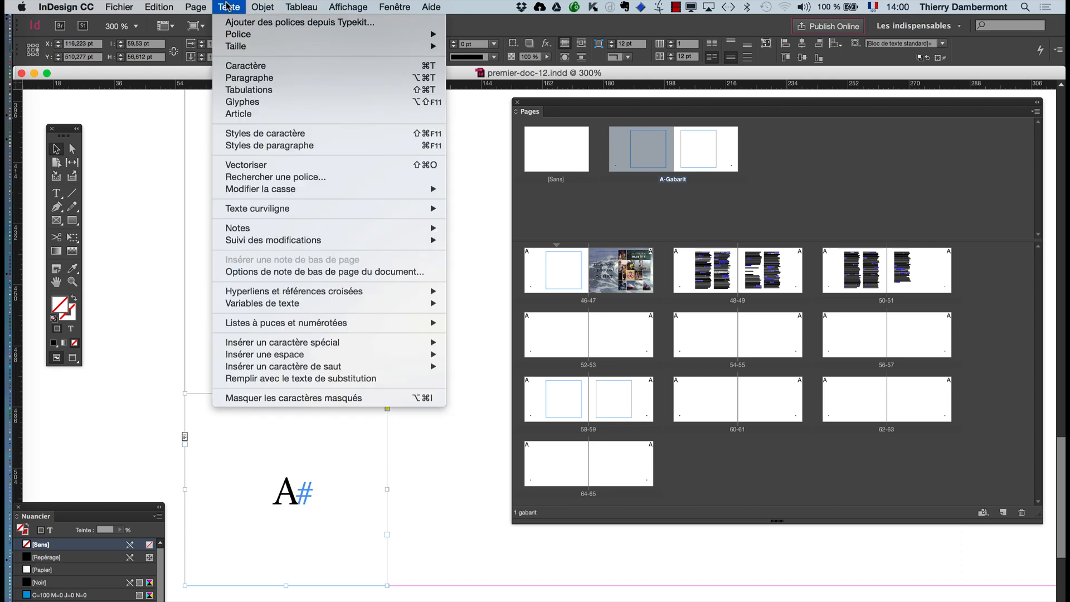
{"action": "left_click", "coordinate": [248, 65]}
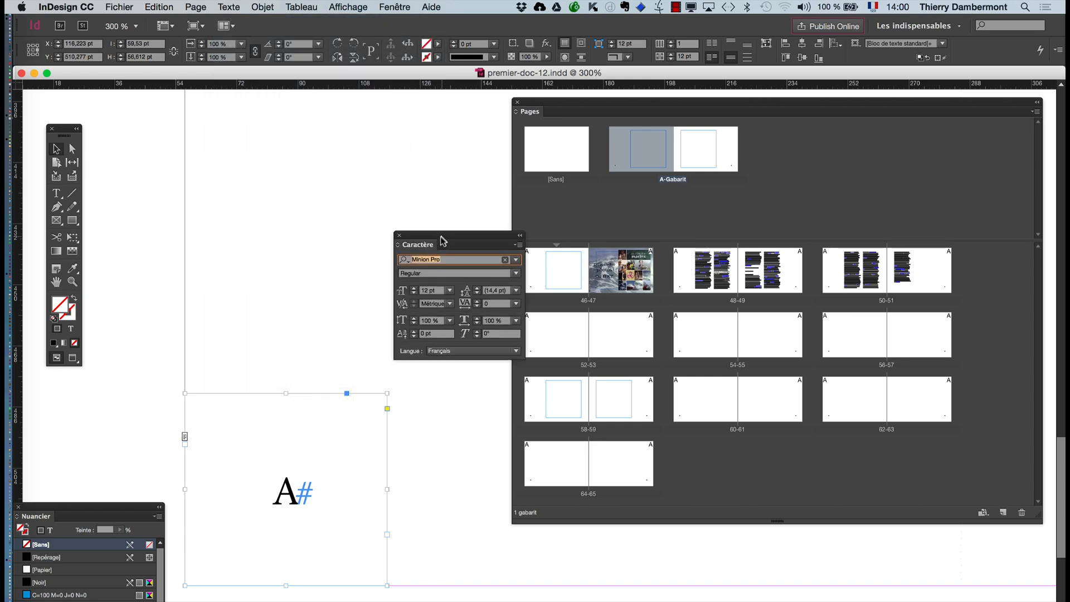
{"action": "left_click_drag", "start_coordinate": [443, 240], "coordinate": [288, 138]}
{"action": "left_click", "coordinate": [258, 185]}
{"action": "left_click", "coordinate": [258, 185]}
{"action": "left_click", "coordinate": [258, 186]}
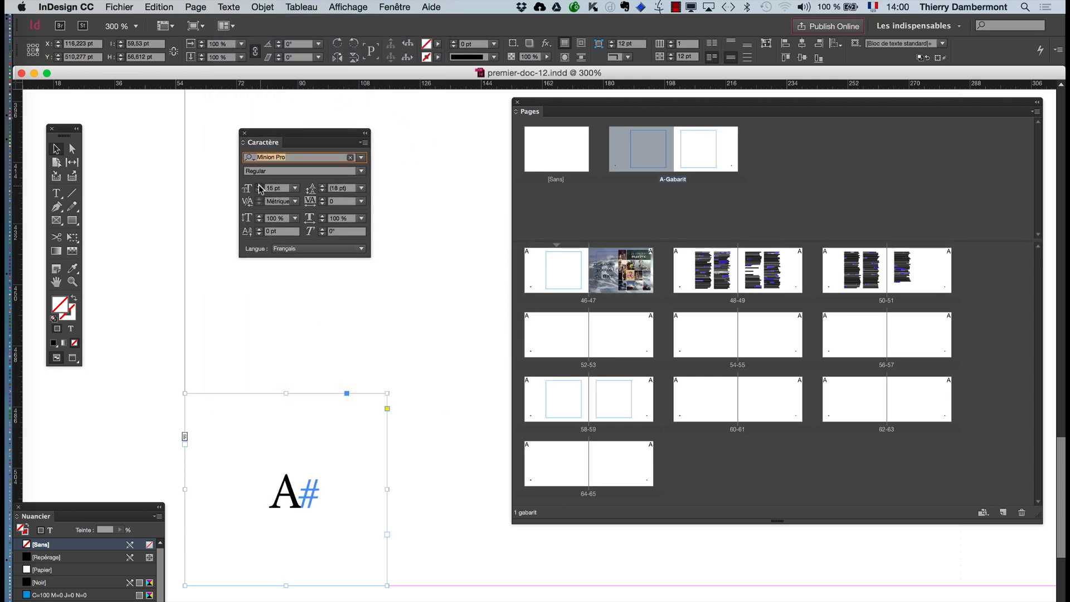
{"action": "left_click", "coordinate": [259, 185]}
{"action": "left_click", "coordinate": [258, 185]}
{"action": "left_click", "coordinate": [259, 186]}
- Browse through the fonts following Minion Pro and set the page number's font to OCR A Std
{"action": "left_click", "coordinate": [292, 158]}
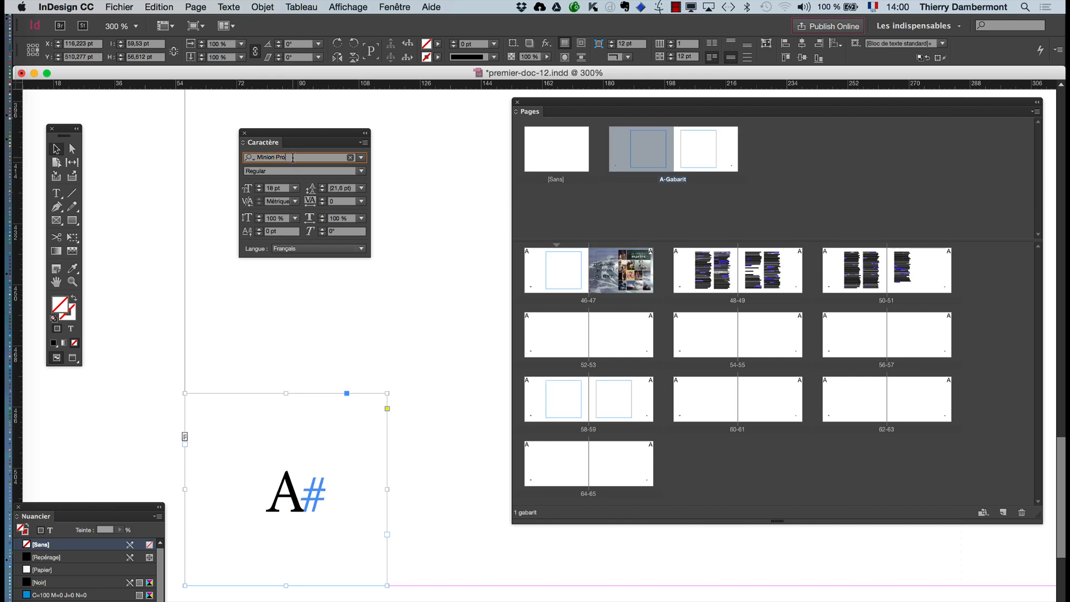
{"action": "key", "text": "Down"}
{"action": "key", "text": "Down"}
{"action": "key", "text": "Down"}
{"action": "key", "text": "Down"}
{"action": "key", "text": "Down"}
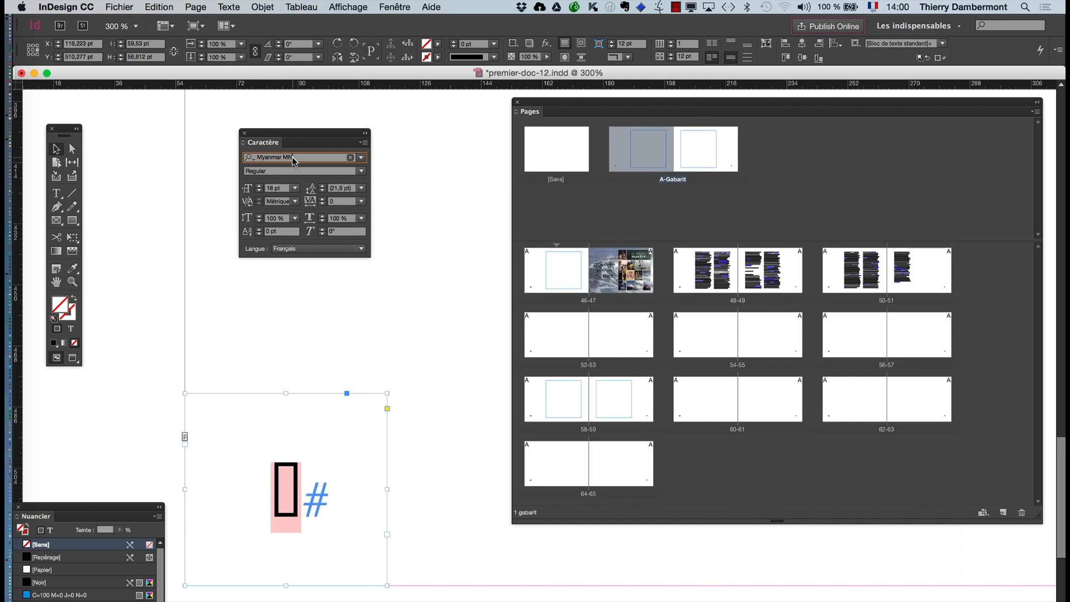
{"action": "key", "text": "Down"}
{"action": "key", "text": "Down"}
{"action": "key", "text": "Down"}
{"action": "key", "text": "Down"}
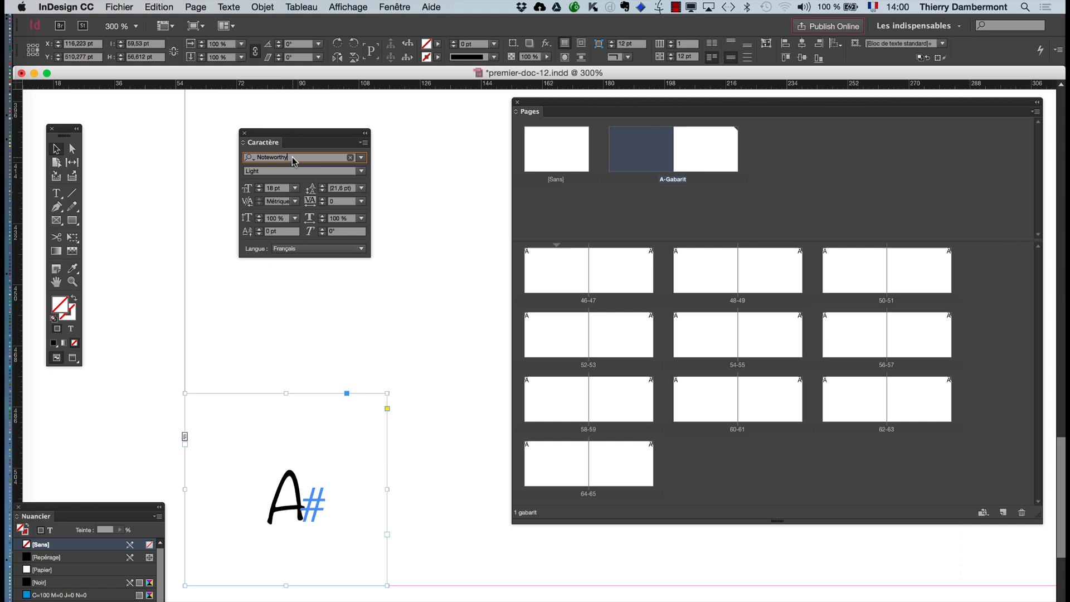
{"action": "key", "text": "Down"}
{"action": "key", "text": "Up"}
{"action": "key", "text": "Down"}
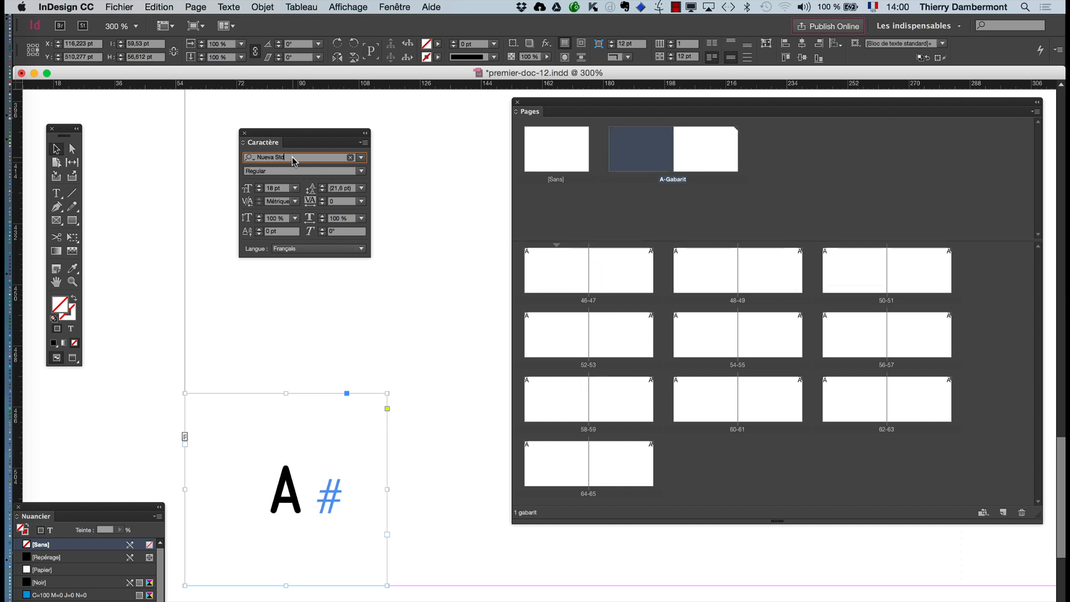
{"action": "key", "text": "Down"}
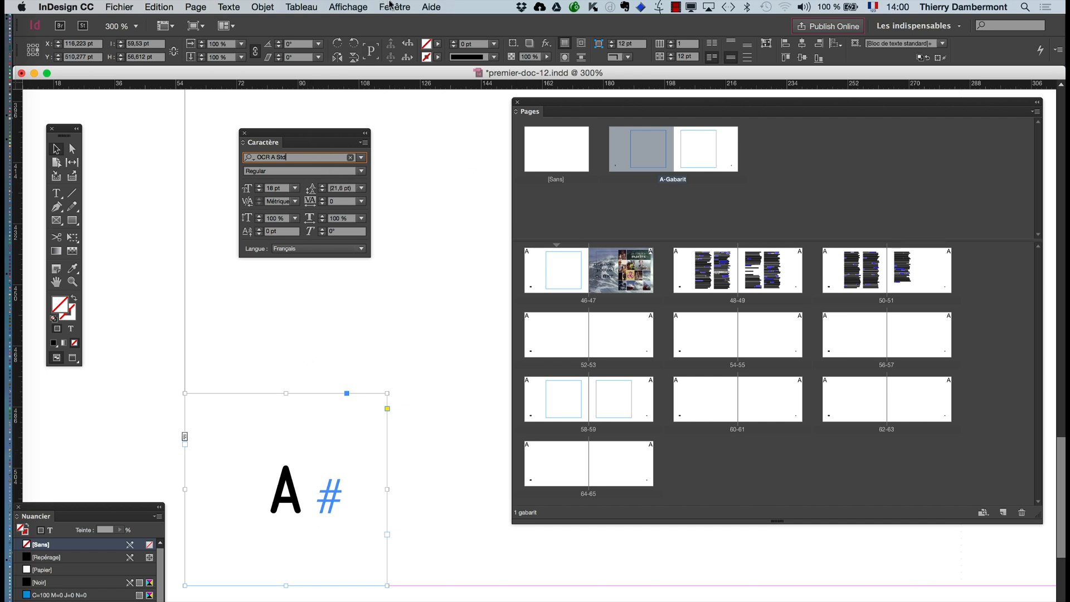
- Redisplay the Nuancier panel and place it beside the Caractère panel
{"action": "left_click", "coordinate": [393, 6]}
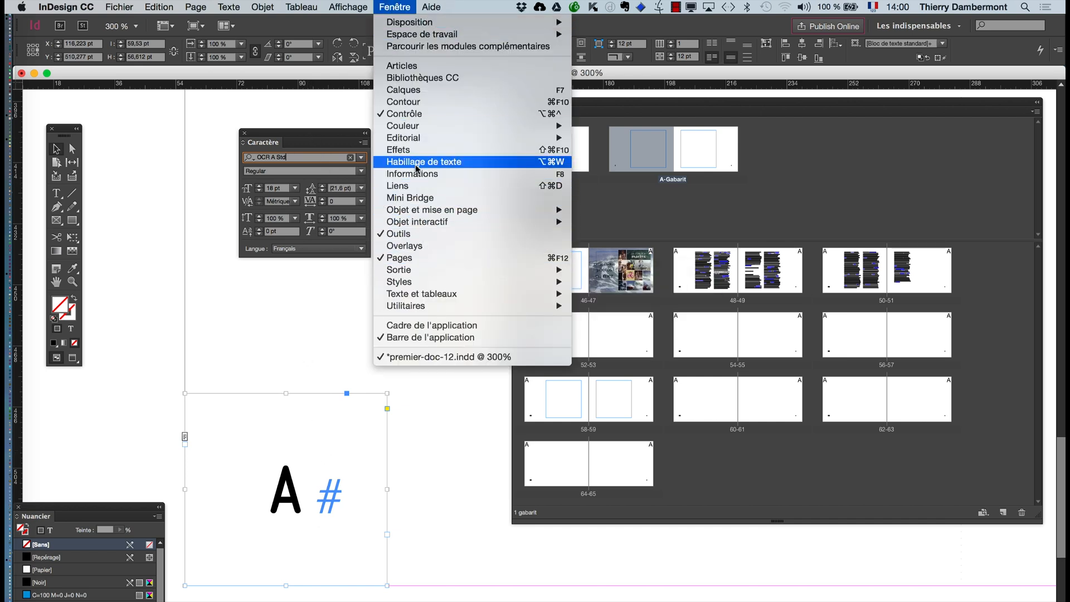
{"action": "mouse_move", "coordinate": [412, 136]}
{"action": "left_click", "coordinate": [624, 149]}
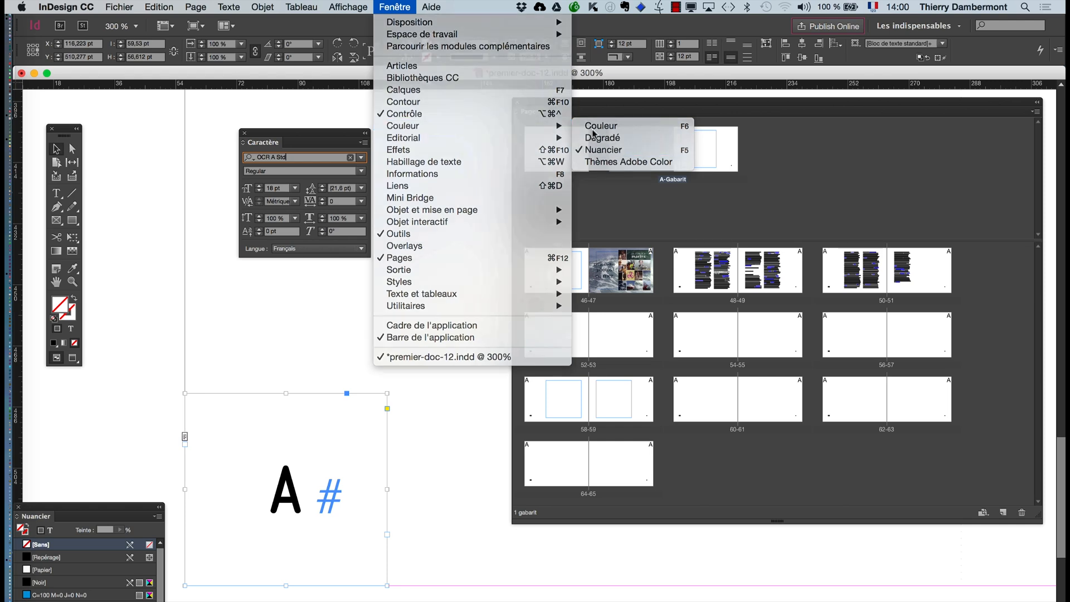
{"action": "left_click", "coordinate": [395, 7]}
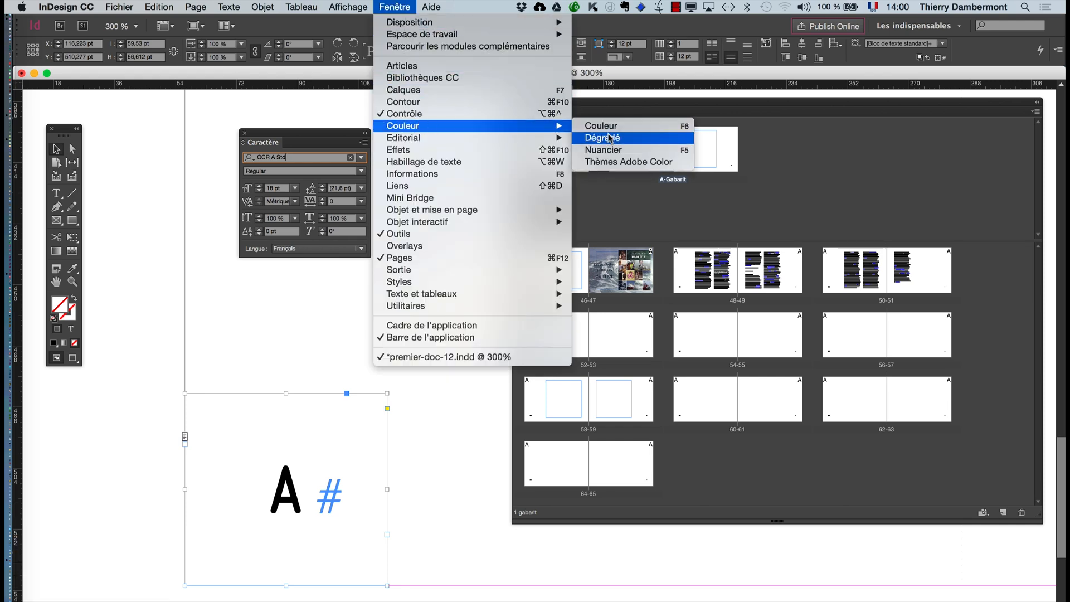
{"action": "left_click", "coordinate": [620, 150]}
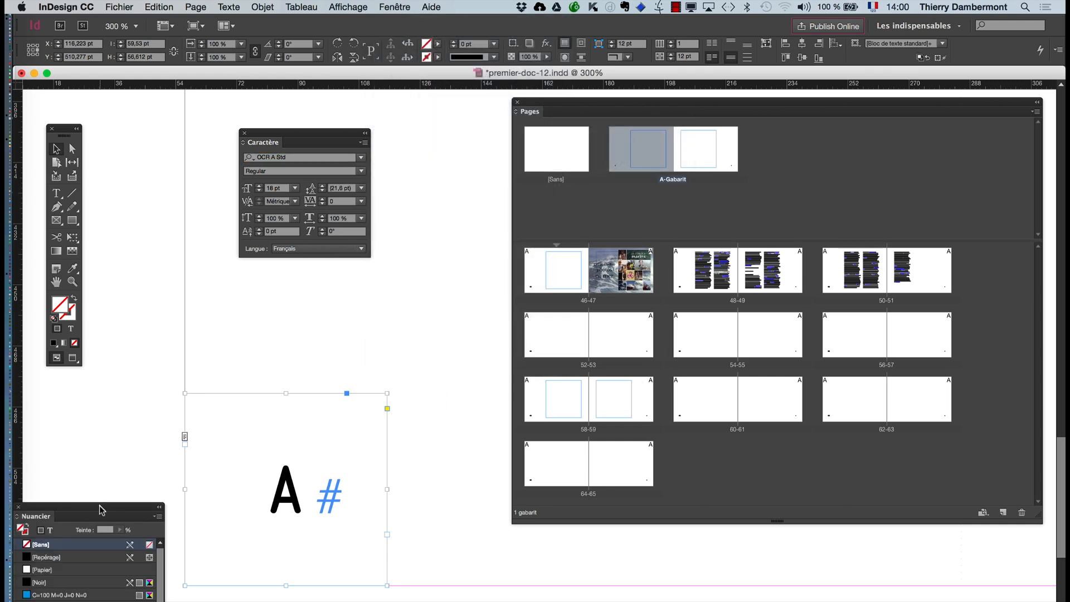
{"action": "left_click_drag", "start_coordinate": [100, 530], "coordinate": [480, 143]}
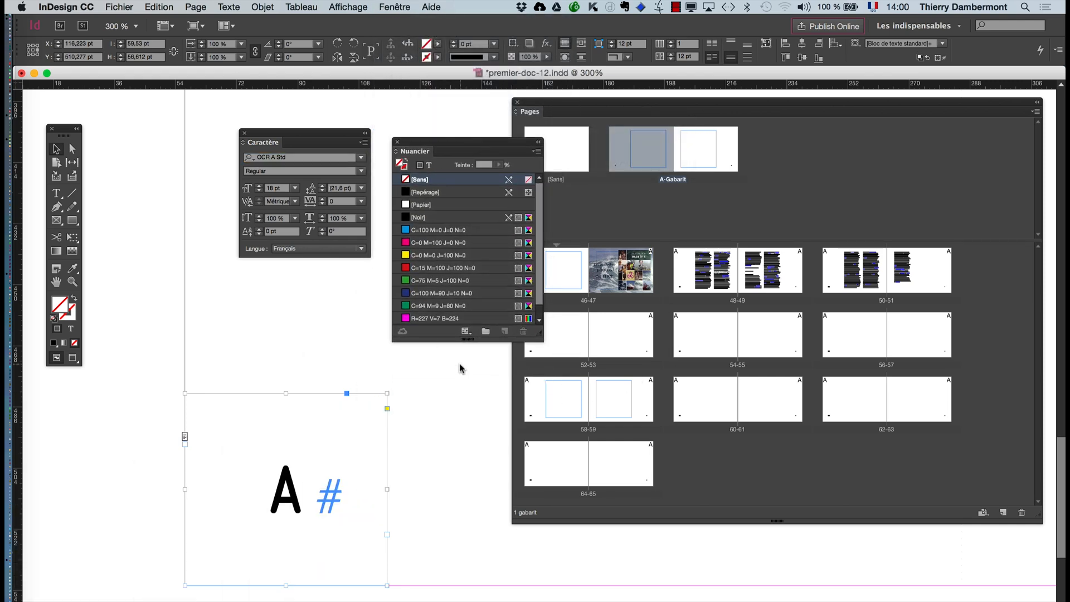
- Try the C=100 M=90 J=10 N=0 swatch as the frame's fill and reset the fill to none
{"action": "left_click", "coordinate": [431, 293]}
{"action": "key", "text": "slash"}
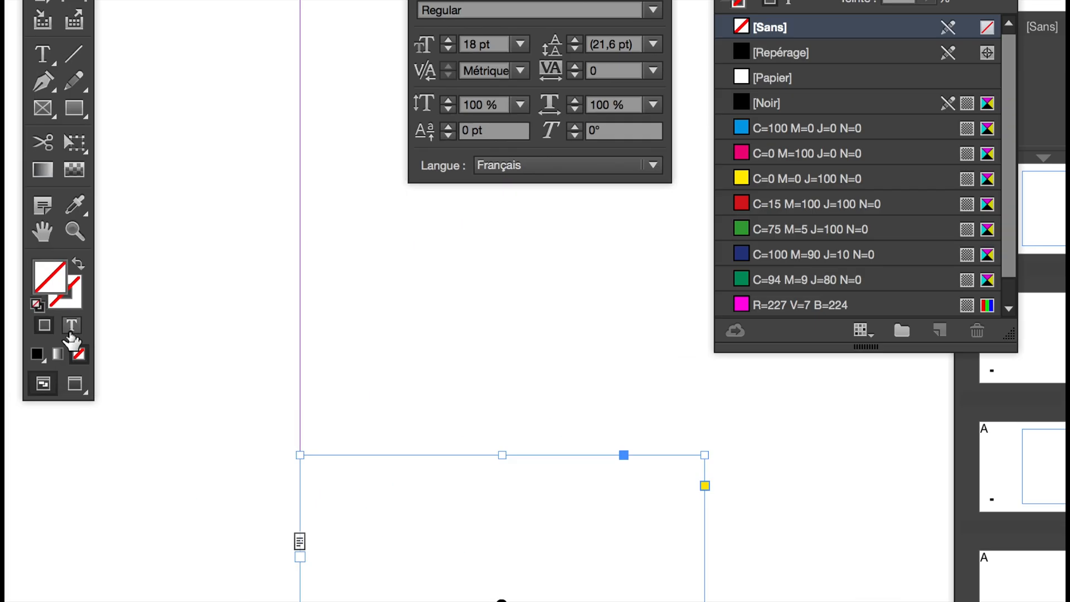
- Target the frame's text for colouring, try the dark blue swatch, and apply the red C=15 M=100 J=100 N=0 swatch
{"action": "left_click", "coordinate": [70, 334]}
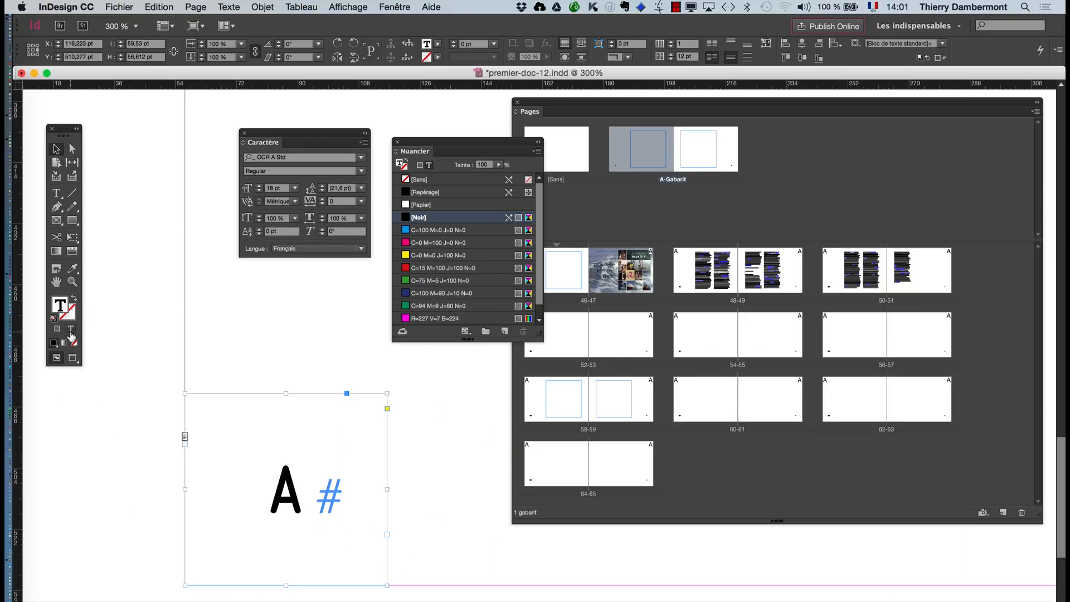
{"action": "left_click", "coordinate": [443, 293]}
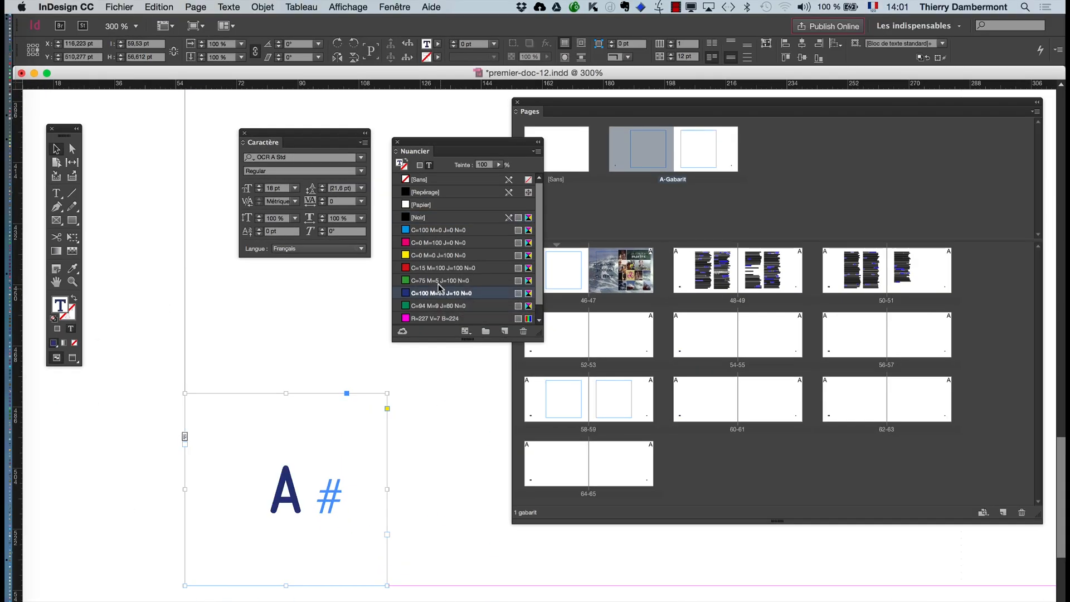
{"action": "left_click", "coordinate": [446, 268]}
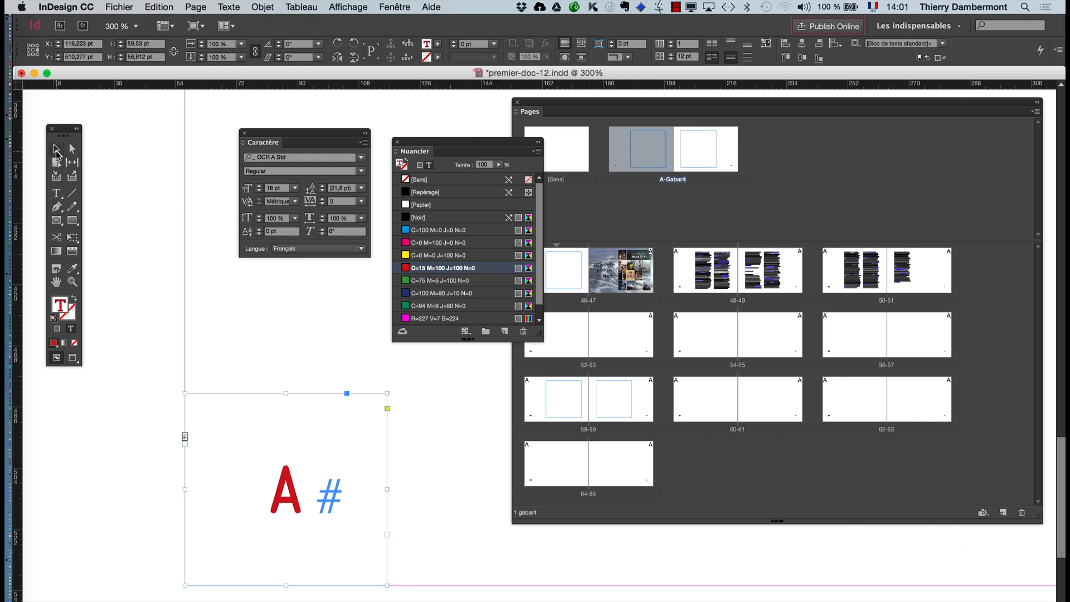
- Deselect the page number frame and move the Nuancier and Caractère panels clear of the Pages panel
{"action": "left_click", "coordinate": [160, 277]}
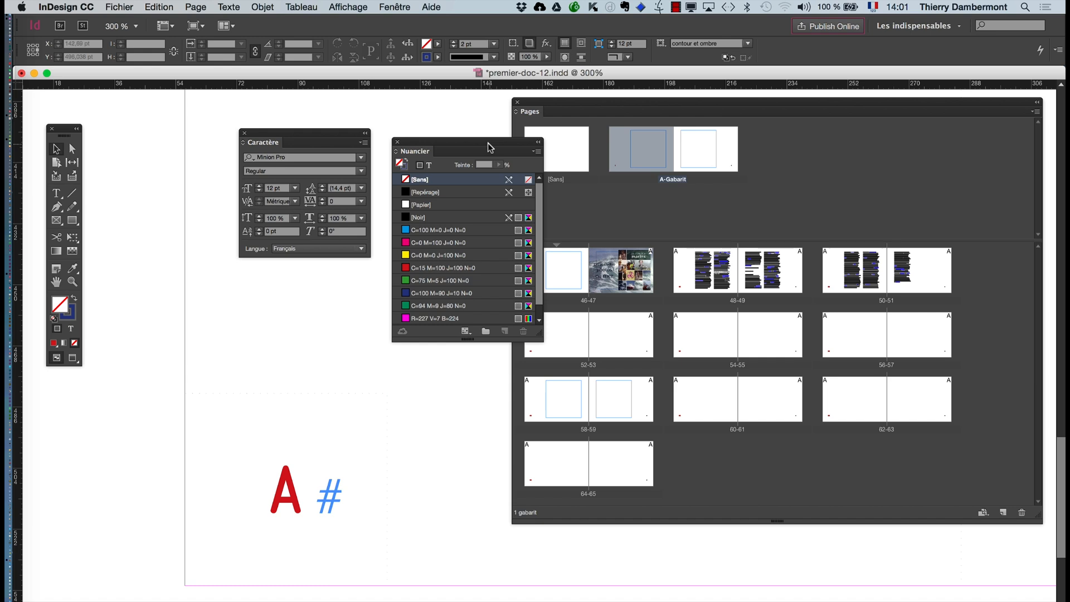
{"action": "left_click_drag", "start_coordinate": [488, 144], "coordinate": [200, 133]}
{"action": "left_click_drag", "start_coordinate": [283, 131], "coordinate": [363, 114]}
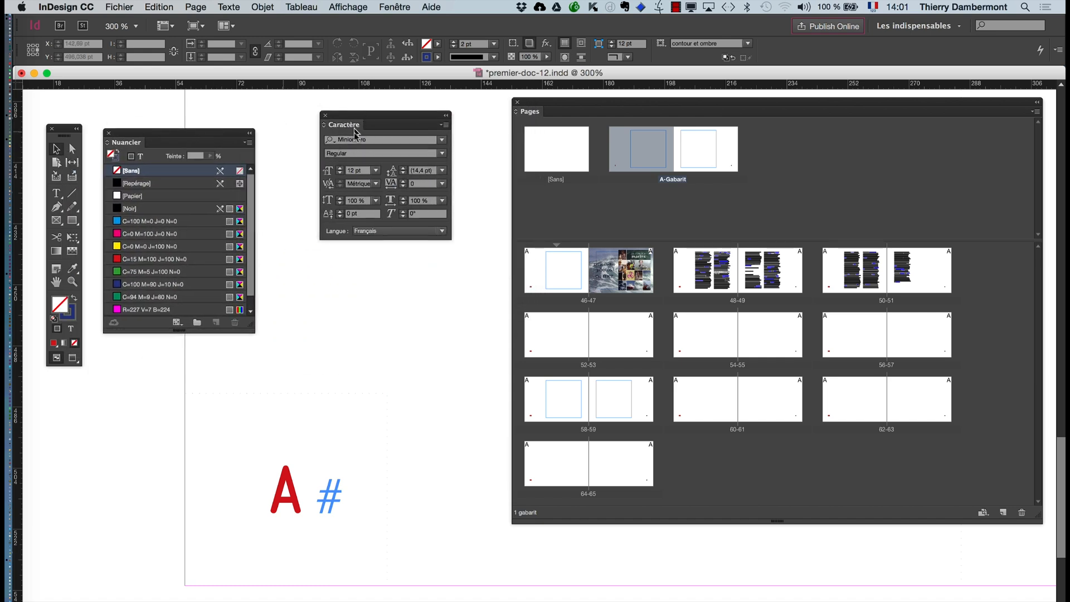
- Compare the page number on pages 52 and 58 with the A-Gabarit master, finishing on page 52
{"action": "double_click", "coordinate": [542, 340]}
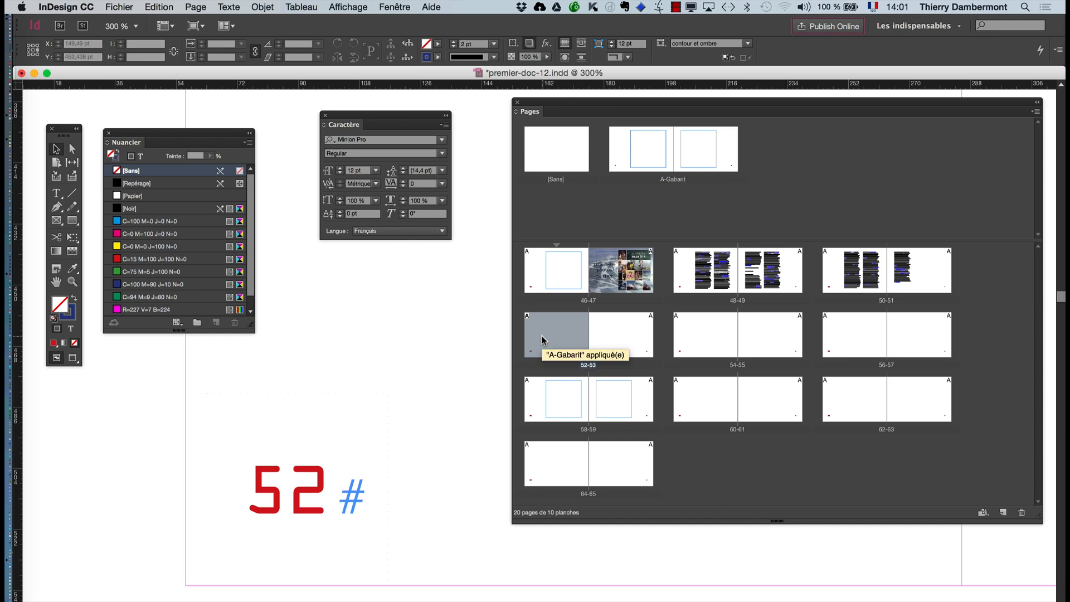
{"action": "double_click", "coordinate": [542, 406]}
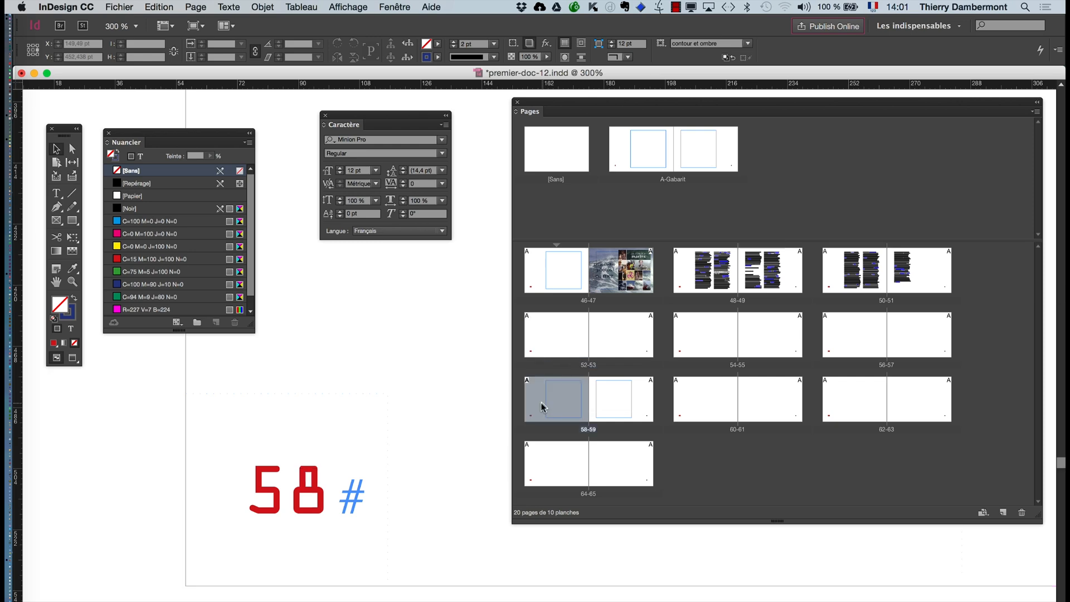
{"action": "double_click", "coordinate": [616, 163]}
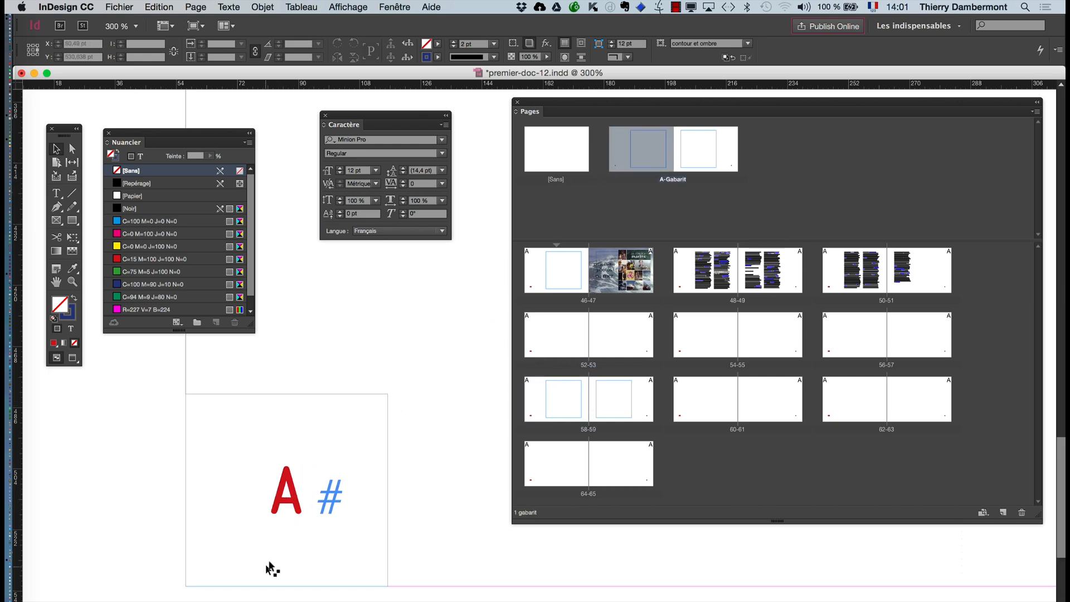
{"action": "double_click", "coordinate": [542, 406]}
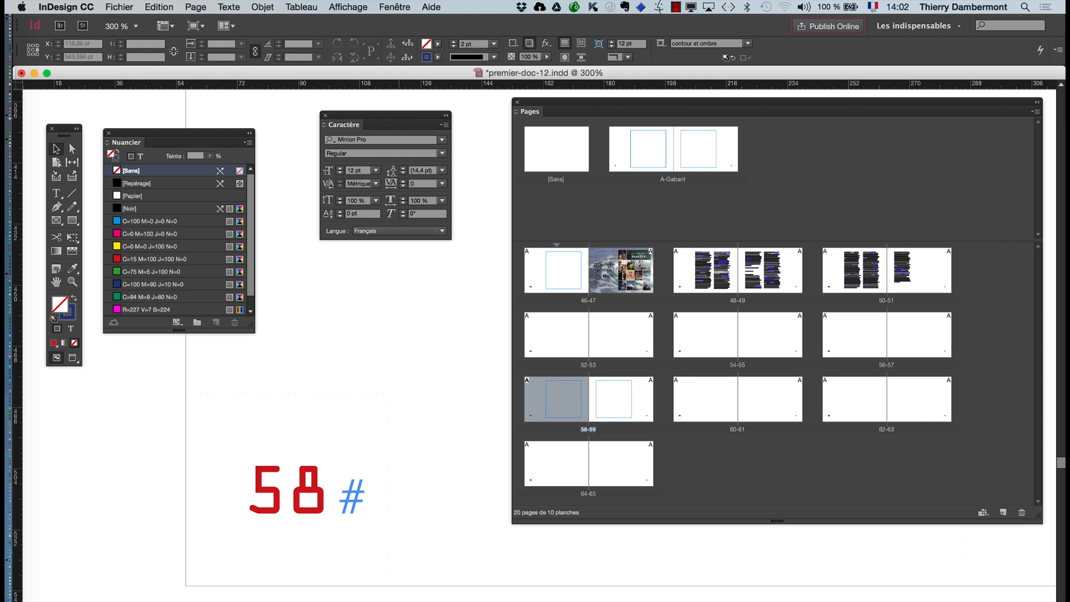
{"action": "double_click", "coordinate": [658, 161]}
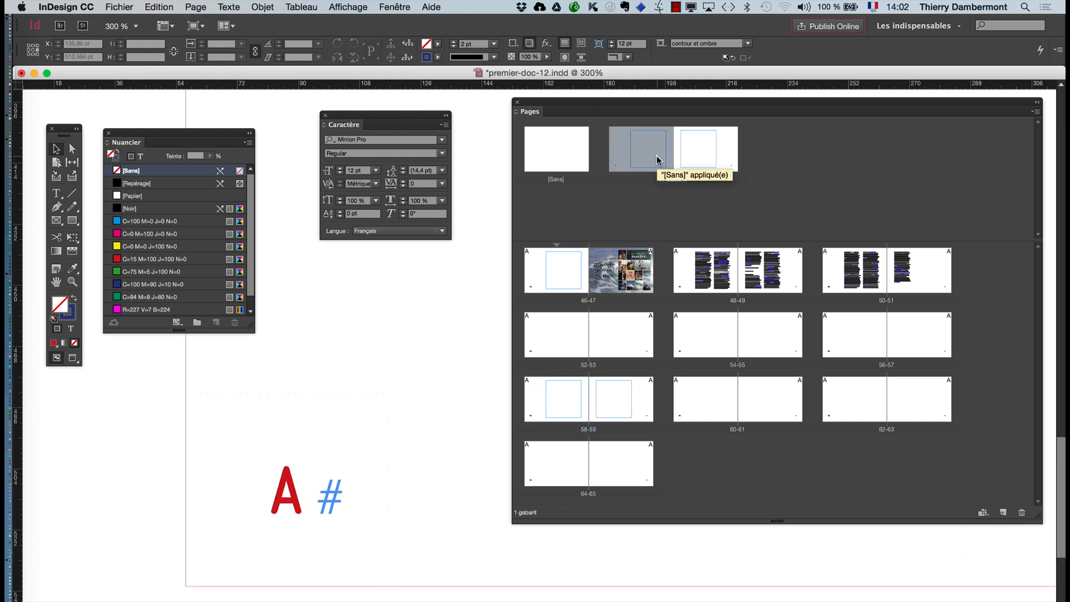
{"action": "double_click", "coordinate": [545, 342]}
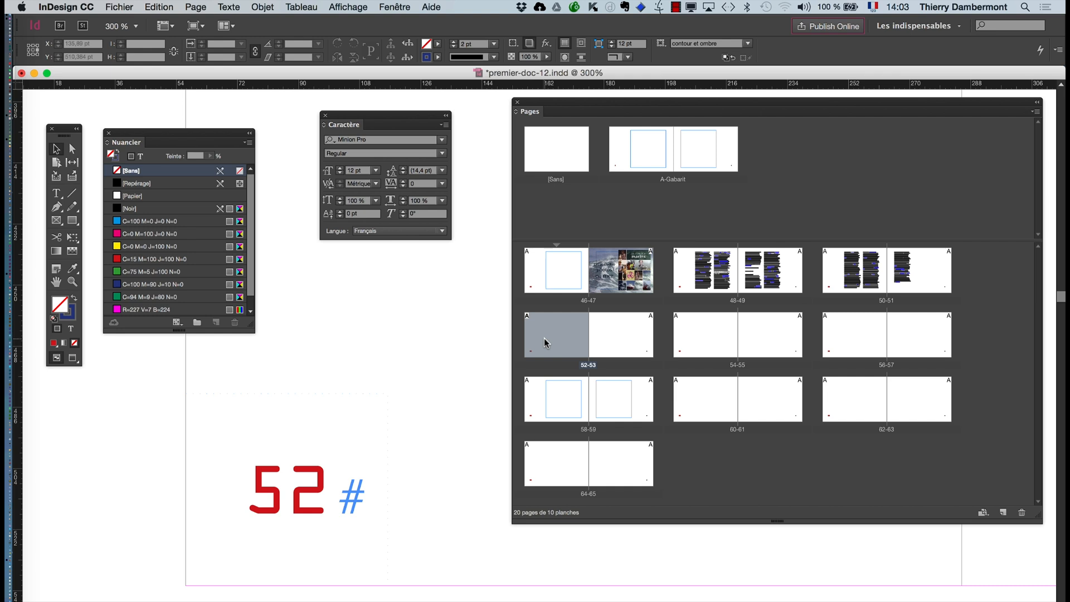
- Create a second window for premier-doc-12.indd and tile both windows side by side with Mosaïque
{"action": "left_click", "coordinate": [395, 7]}
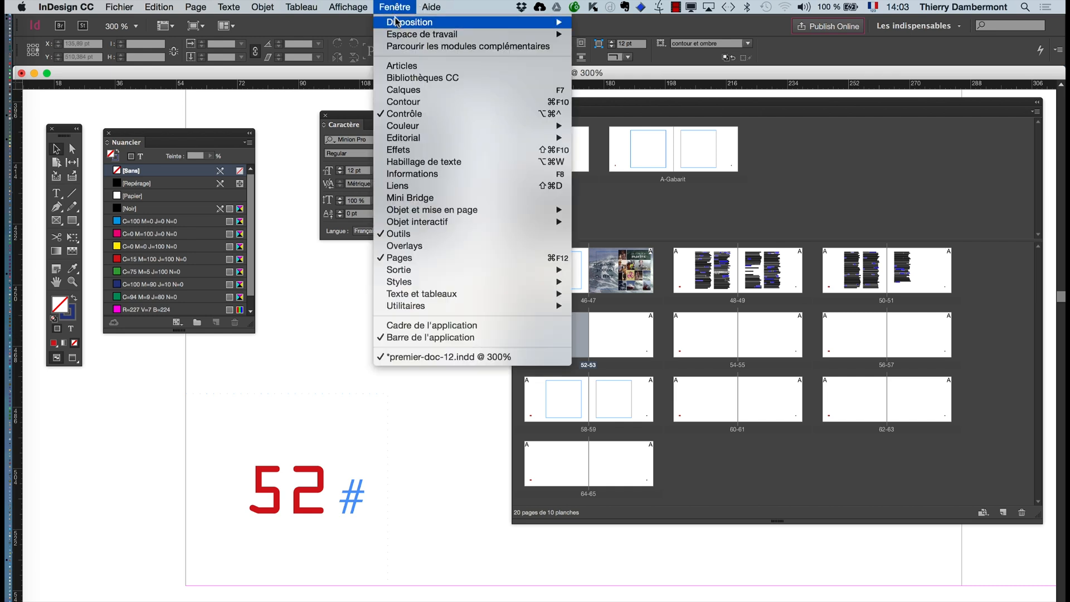
{"action": "mouse_move", "coordinate": [396, 23]}
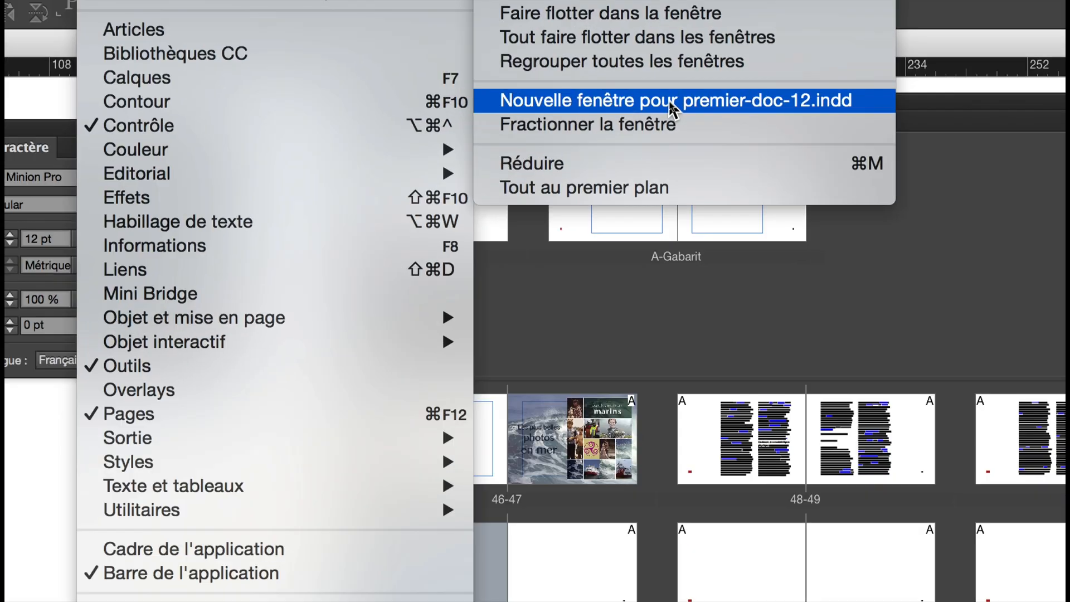
{"action": "left_click", "coordinate": [672, 106]}
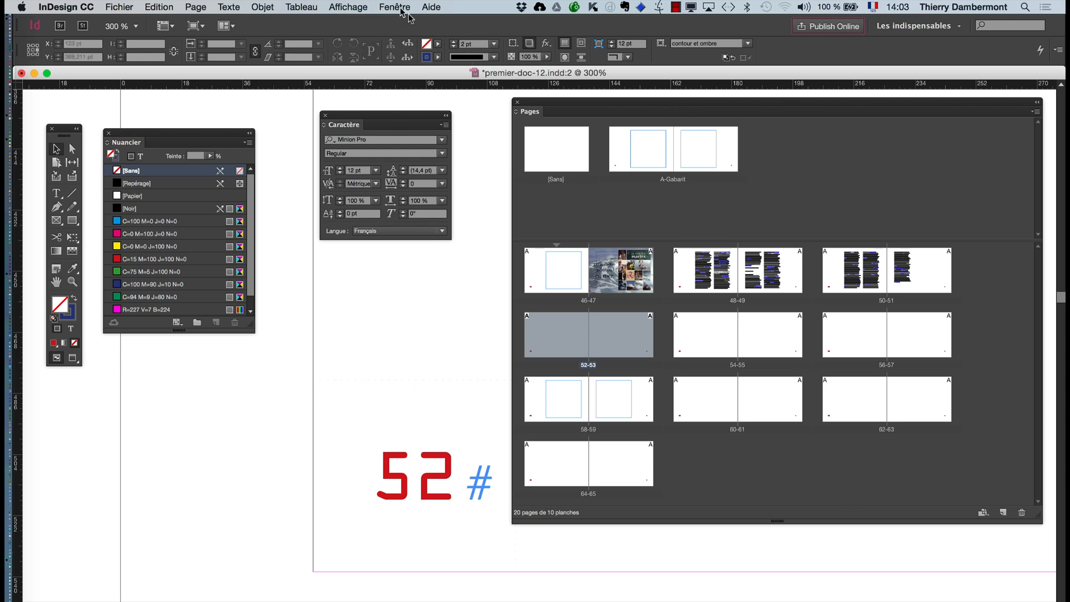
{"action": "left_click", "coordinate": [396, 6]}
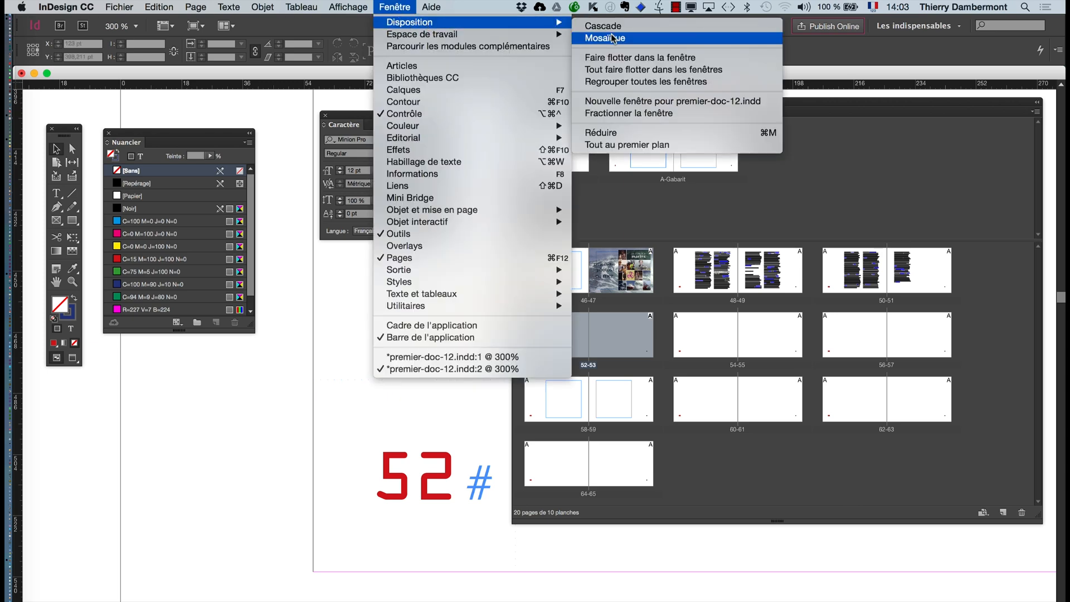
{"action": "left_click", "coordinate": [612, 38]}
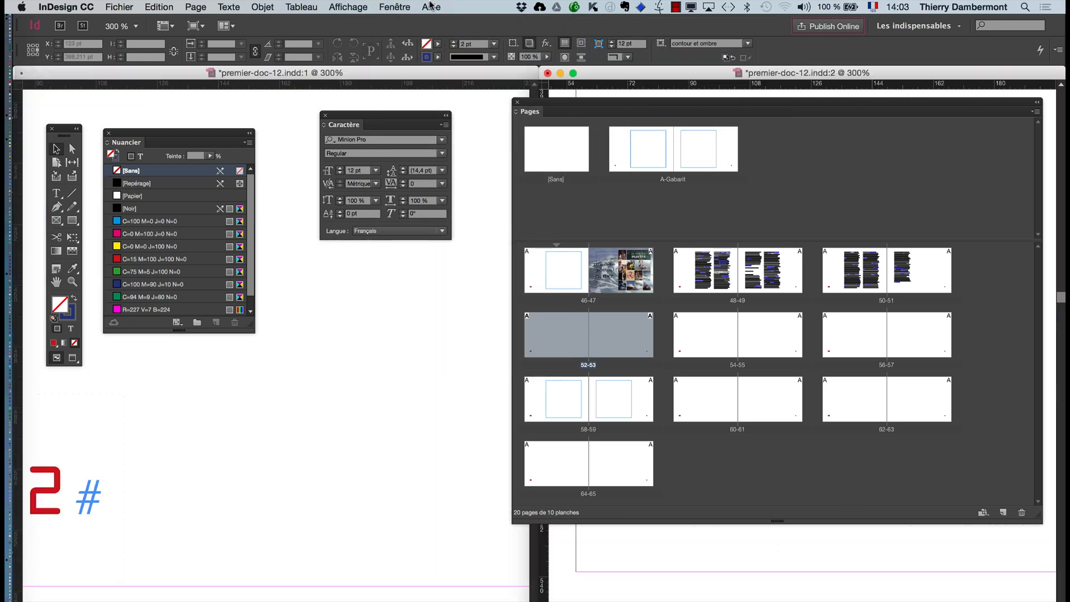
- Show the left page of the A-Gabarit master in the premier-doc-12.indd:1 window, with its automatic page number in view
{"action": "left_click", "coordinate": [395, 7]}
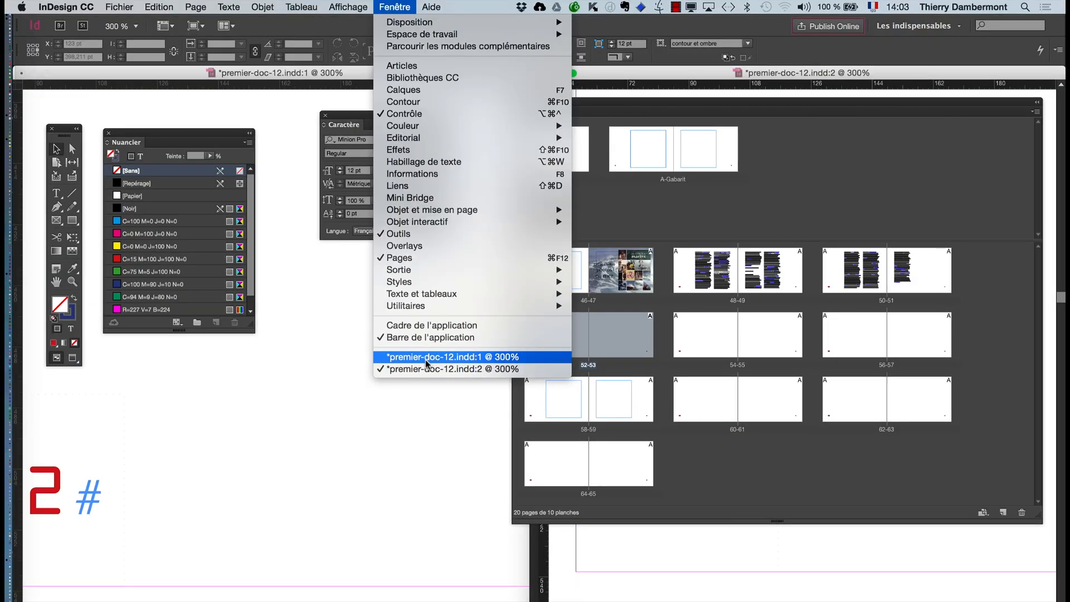
{"action": "left_click", "coordinate": [402, 8]}
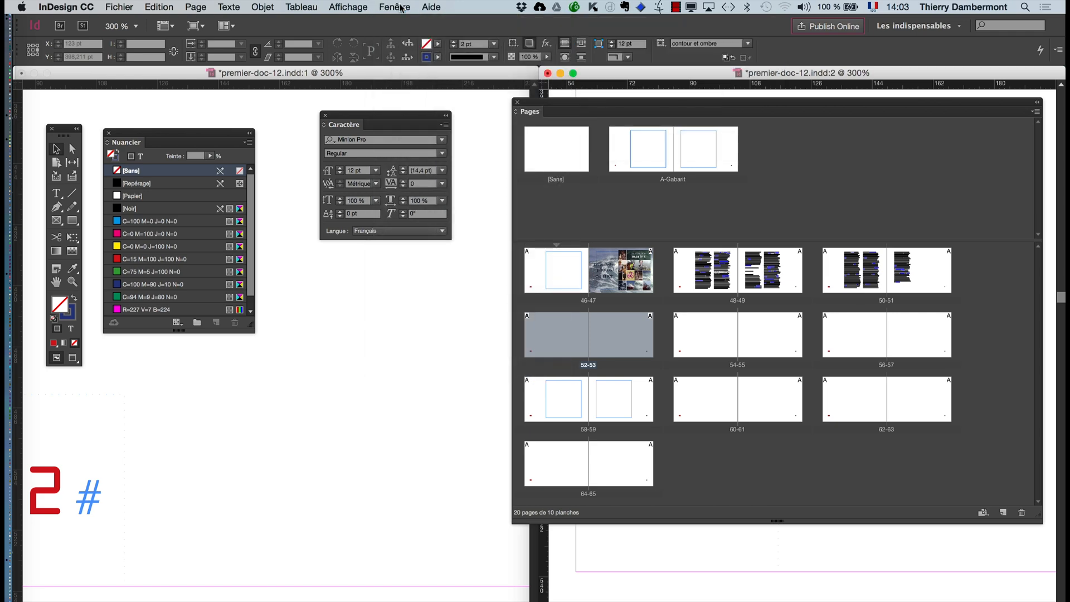
{"action": "left_click", "coordinate": [283, 73]}
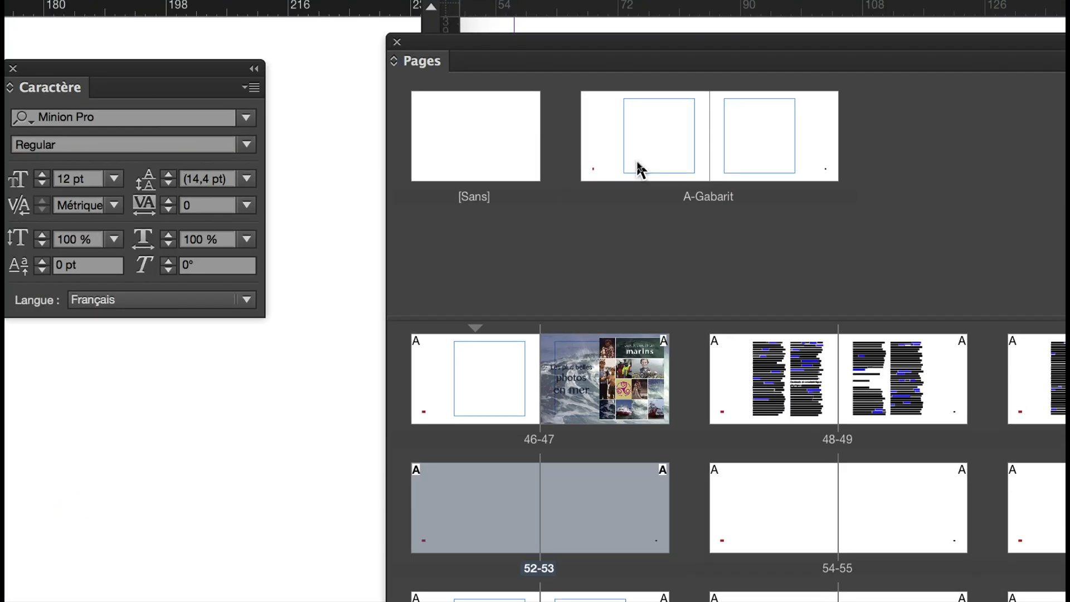
{"action": "left_click", "coordinate": [639, 168]}
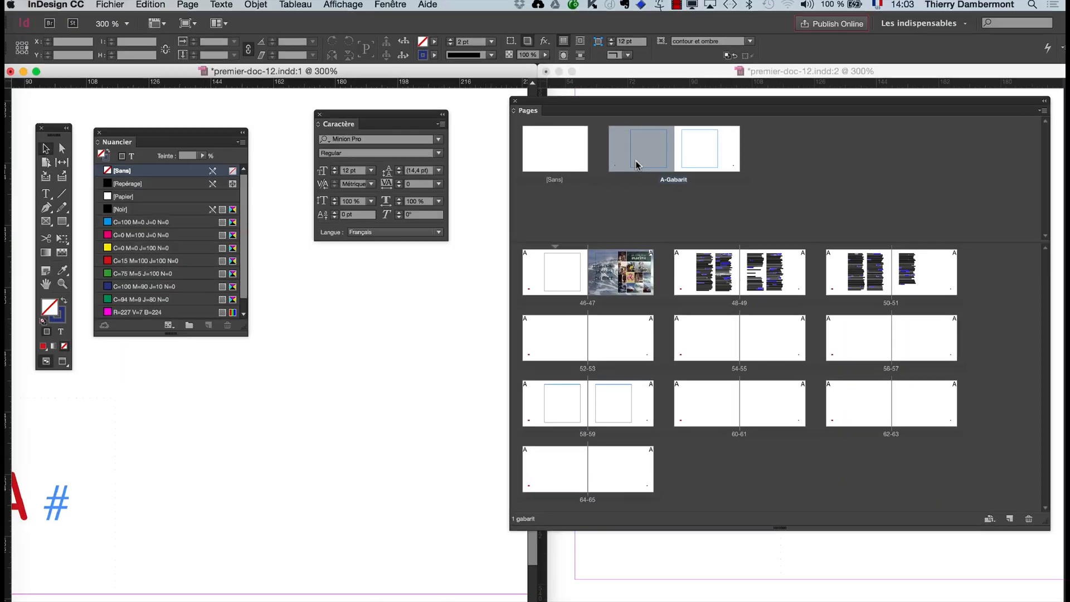
{"action": "left_click", "coordinate": [45, 284]}
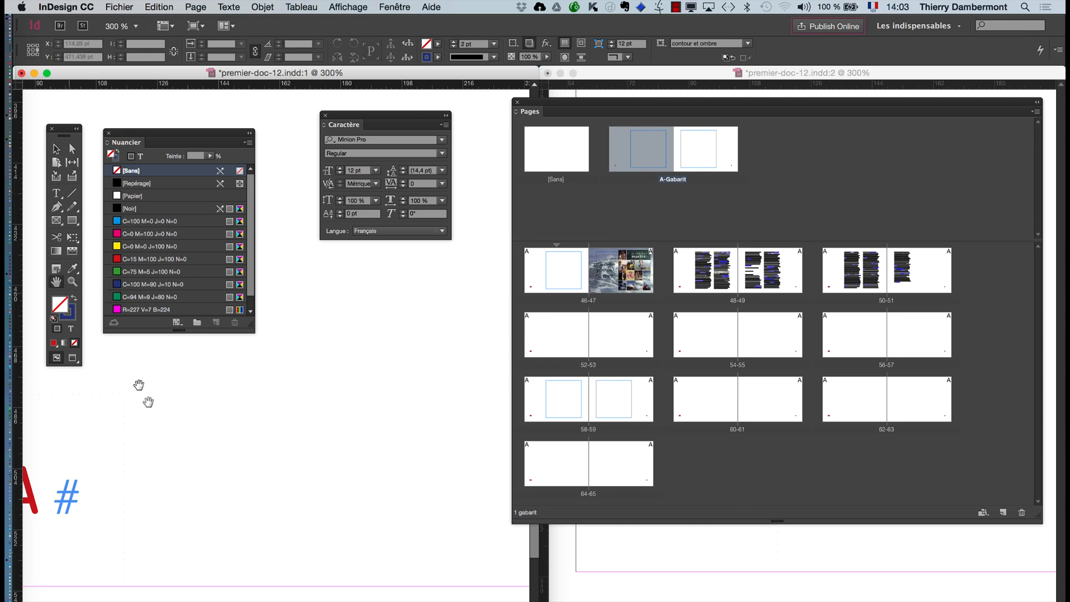
{"action": "left_click_drag", "start_coordinate": [148, 401], "coordinate": [313, 399]}
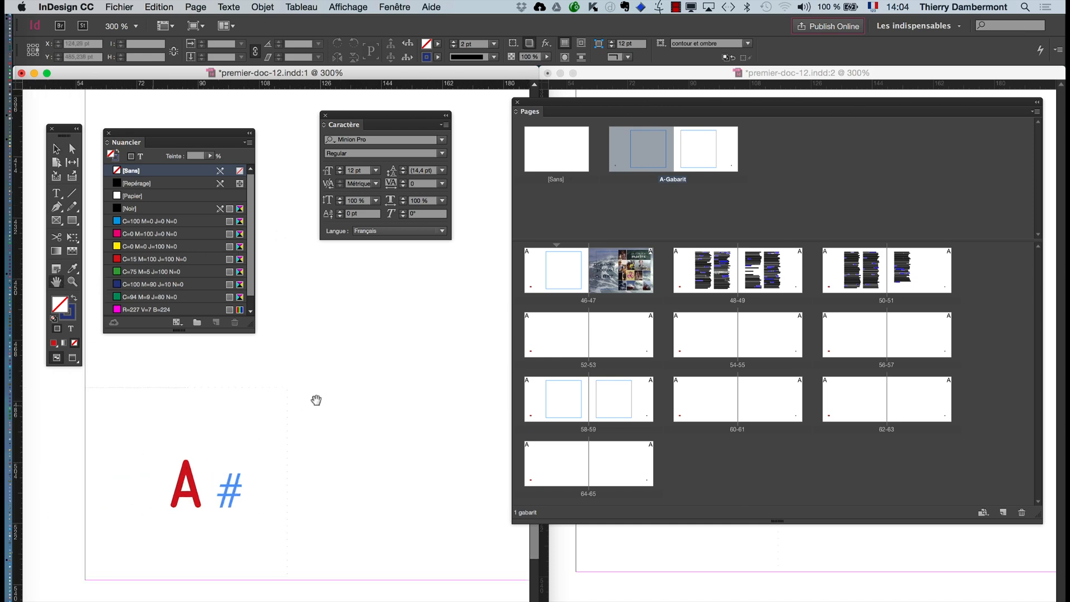
{"action": "left_click", "coordinate": [390, 6]}
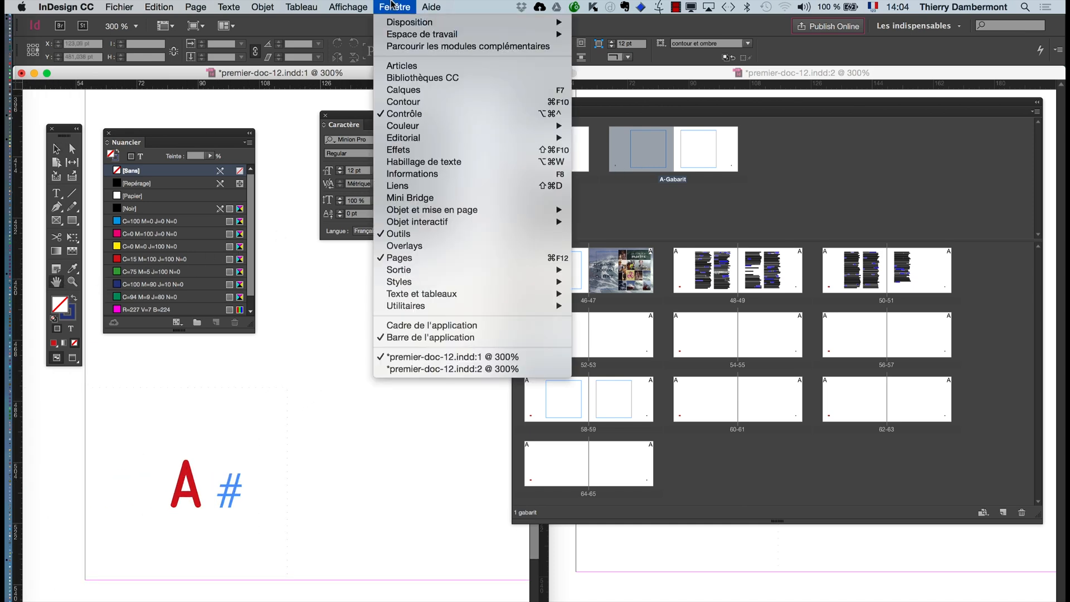
{"action": "left_click", "coordinate": [391, 4]}
{"action": "left_click_drag", "start_coordinate": [350, 404], "coordinate": [349, 429]}
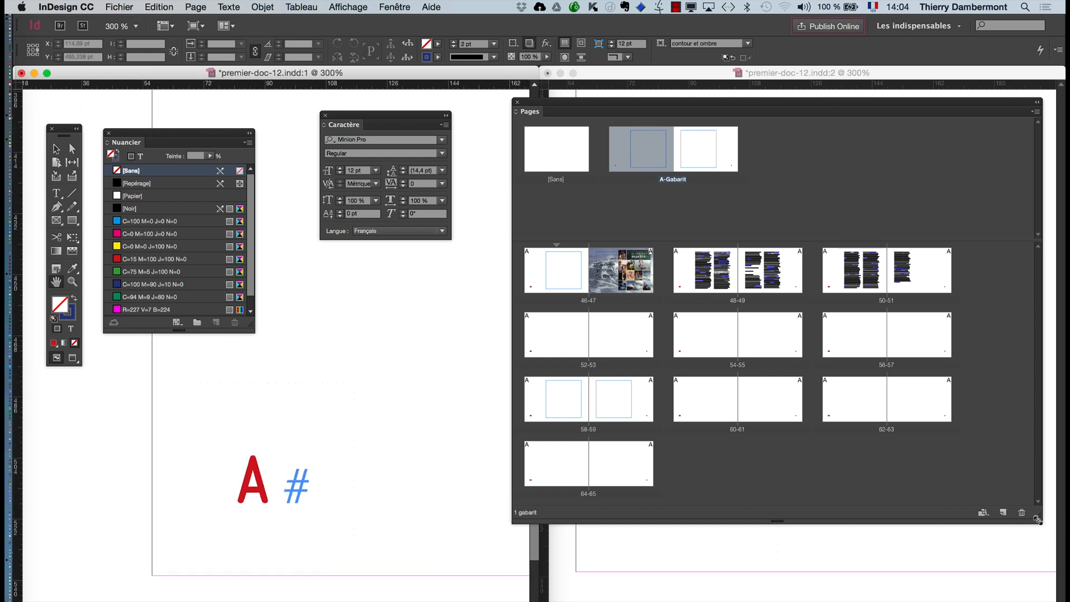
- Narrow the Pages panel, move it between the two windows, and bring page 52's number into view in the premier-doc-12.indd:2 window
{"action": "left_click_drag", "start_coordinate": [1036, 517], "coordinate": [742, 521]}
{"action": "left_click_drag", "start_coordinate": [636, 102], "coordinate": [508, 232]}
{"action": "left_click", "coordinate": [779, 386]}
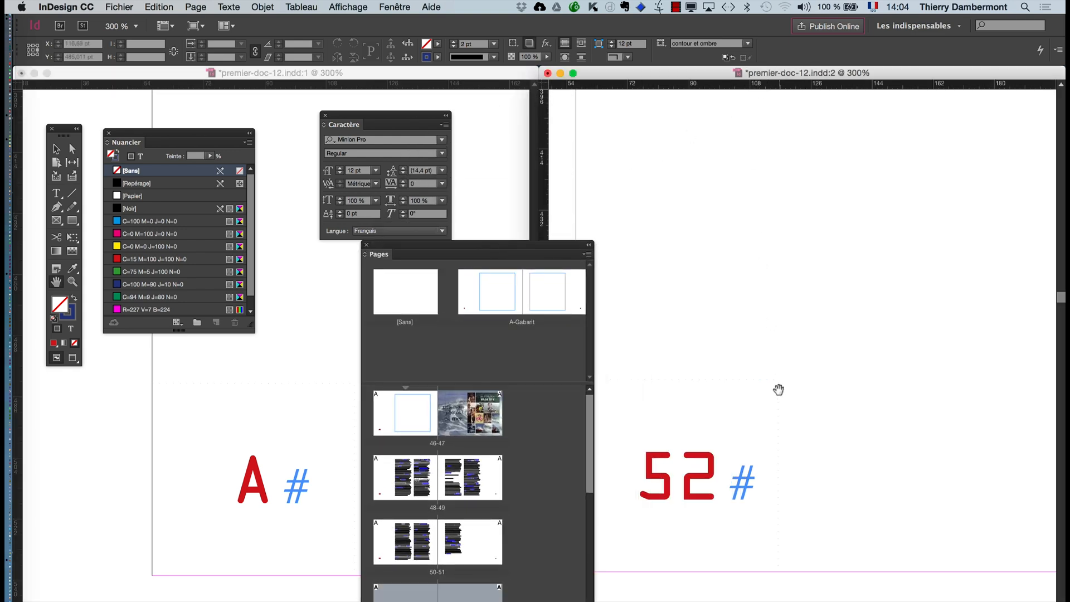
{"action": "left_click_drag", "start_coordinate": [779, 387], "coordinate": [975, 358]}
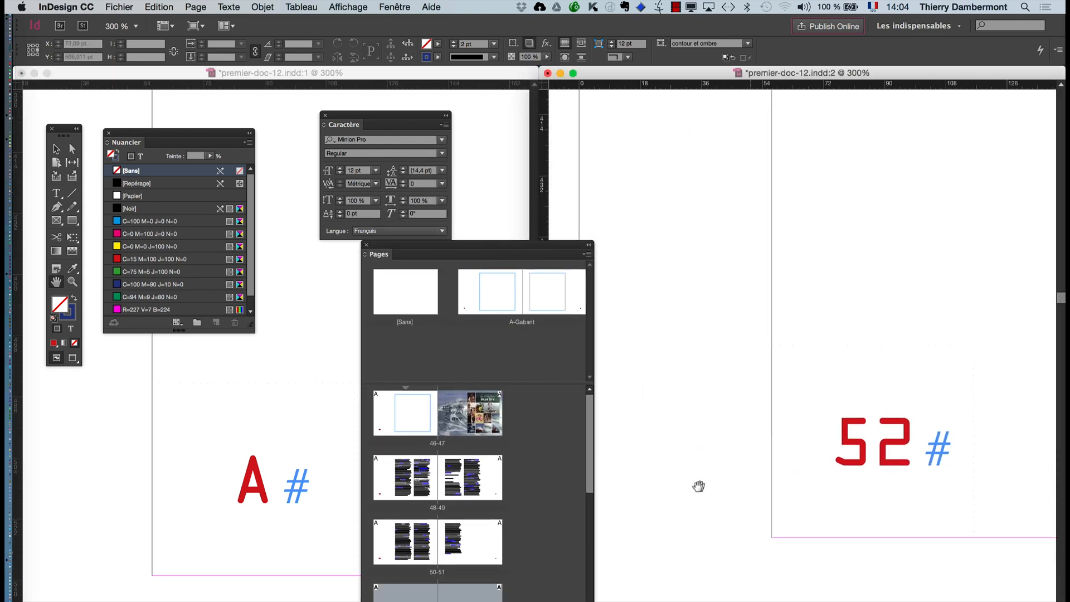
- Display pages 50, 52 and 54 in turn in the second window, ending on page 54, and move the Pages panel clear
{"action": "double_click", "coordinate": [383, 556]}
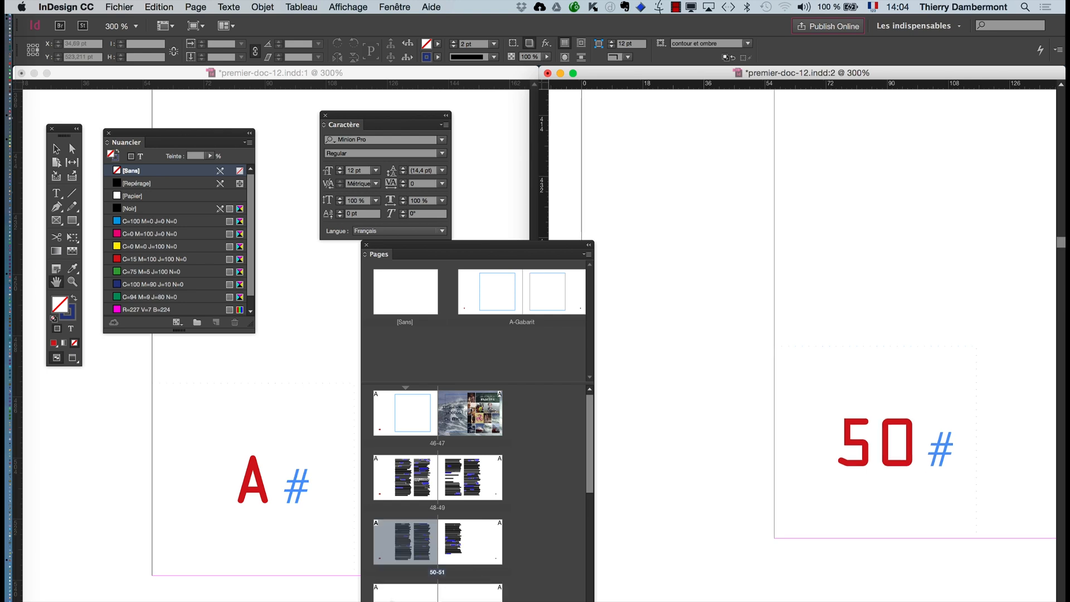
{"action": "double_click", "coordinate": [392, 595]}
{"action": "scroll", "coordinate": [438, 485], "scroll_direction": "down", "scroll_amount": 2}
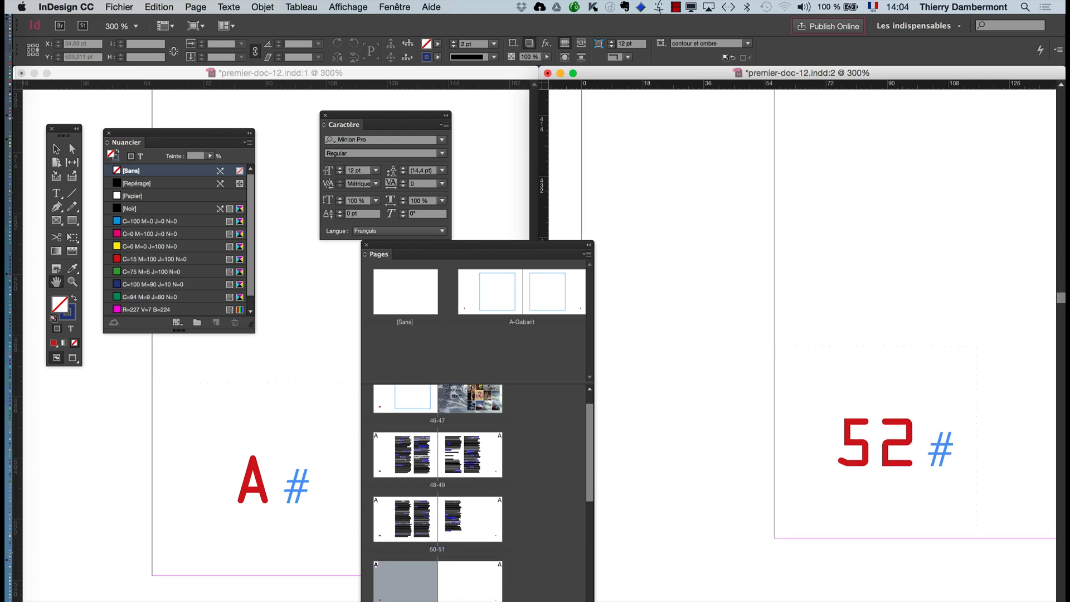
{"action": "double_click", "coordinate": [394, 601]}
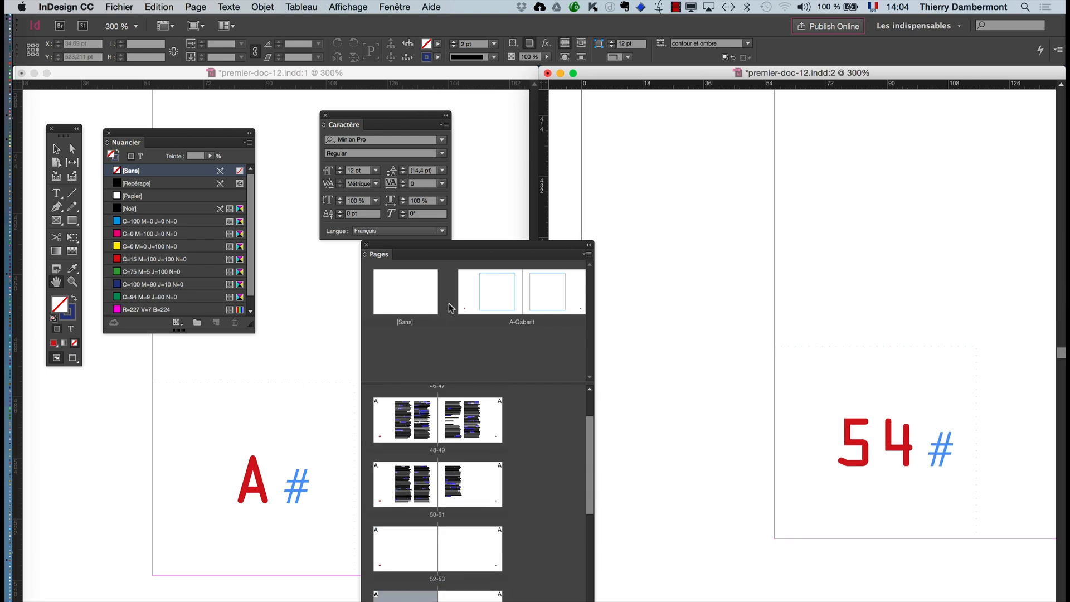
{"action": "left_click_drag", "start_coordinate": [452, 250], "coordinate": [496, 292]}
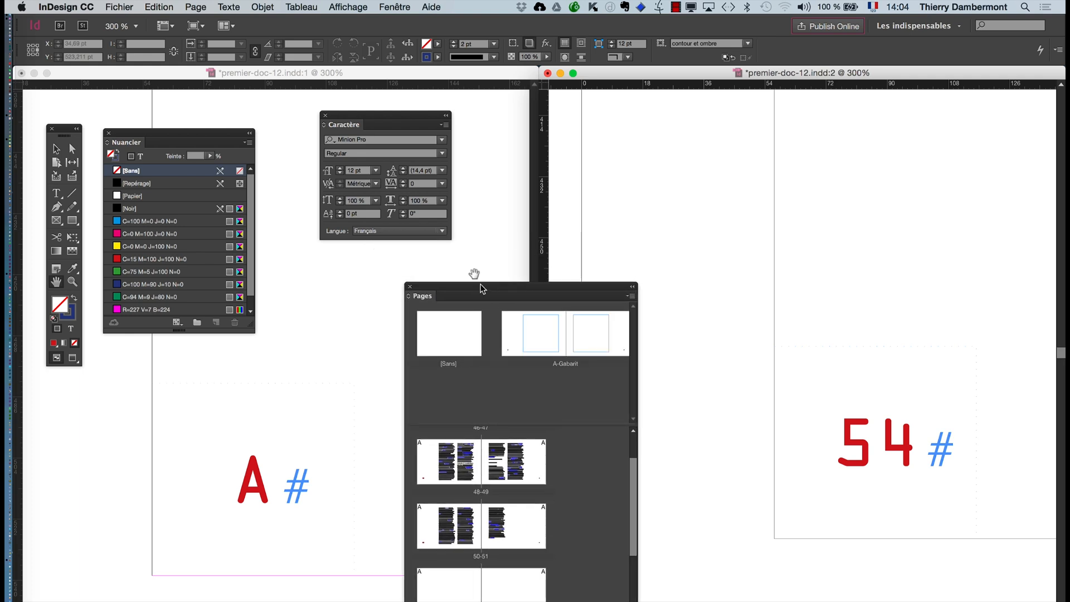
- Select the page number frame on the A-Gabarit master in the first window and shift the tools panel slightly lower
{"action": "left_click", "coordinate": [241, 78]}
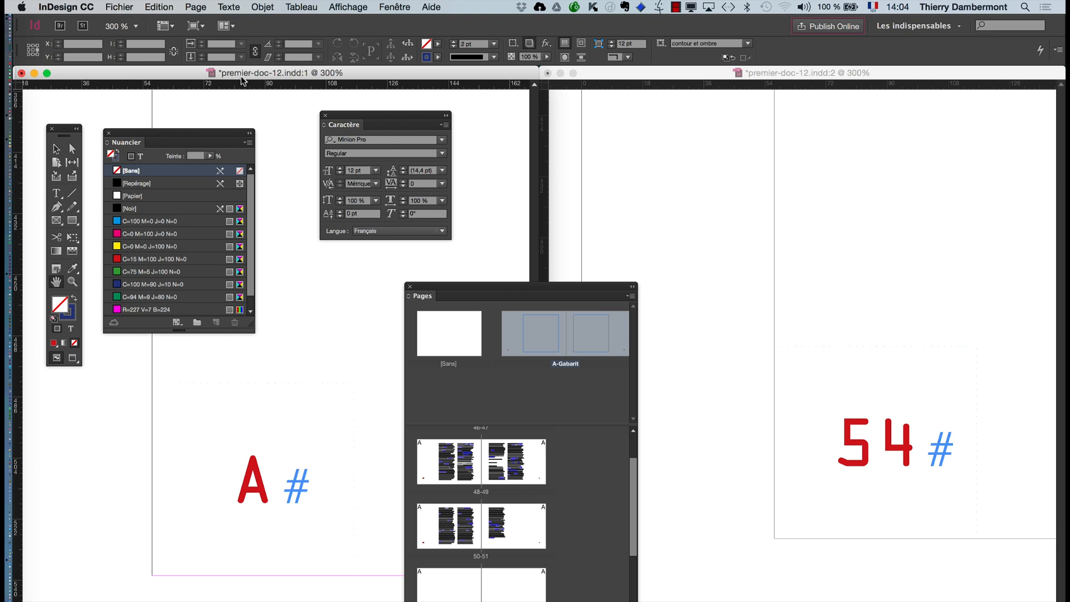
{"action": "left_click", "coordinate": [56, 149]}
{"action": "left_click", "coordinate": [267, 469]}
{"action": "left_click", "coordinate": [266, 467]}
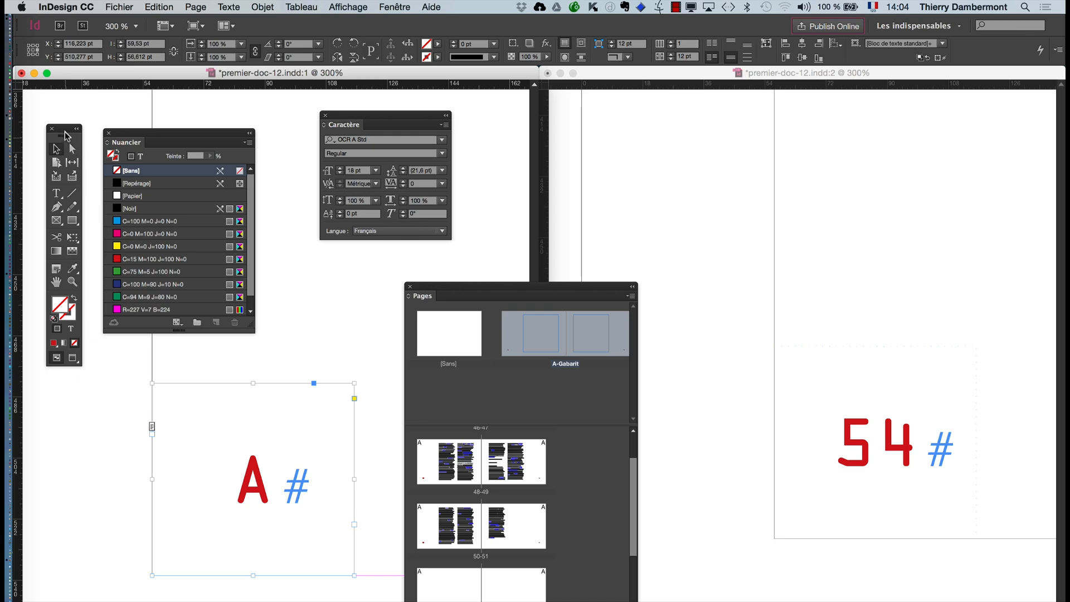
{"action": "left_click_drag", "start_coordinate": [66, 136], "coordinate": [70, 200]}
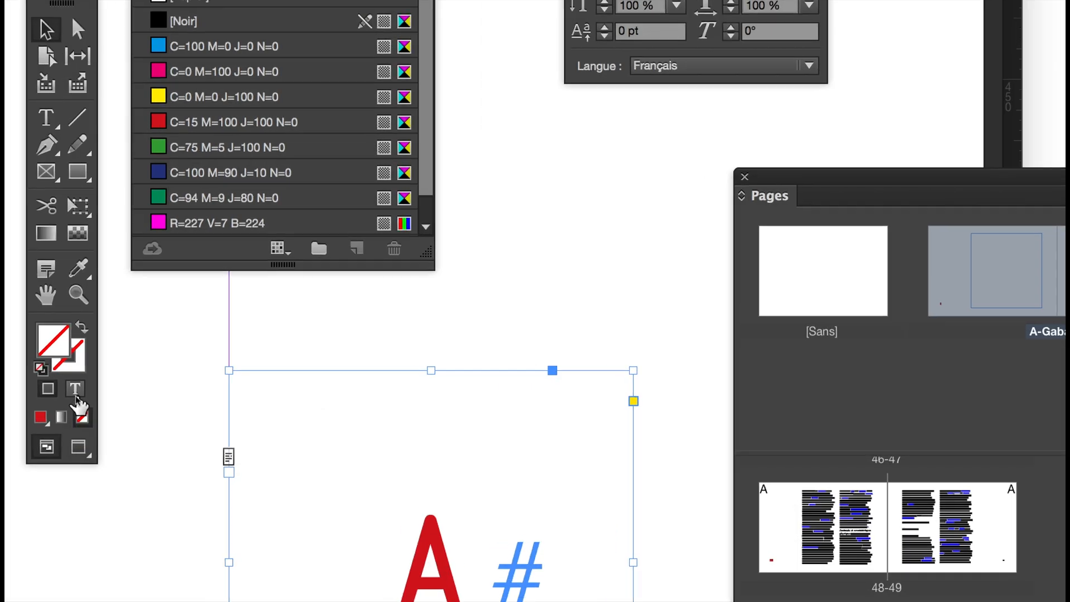
- Recolour the frame's text, trying the R=227 V=7 B=224 swatch and finishing with C=100 M=90 J=10 N=0
{"action": "left_click", "coordinate": [75, 397]}
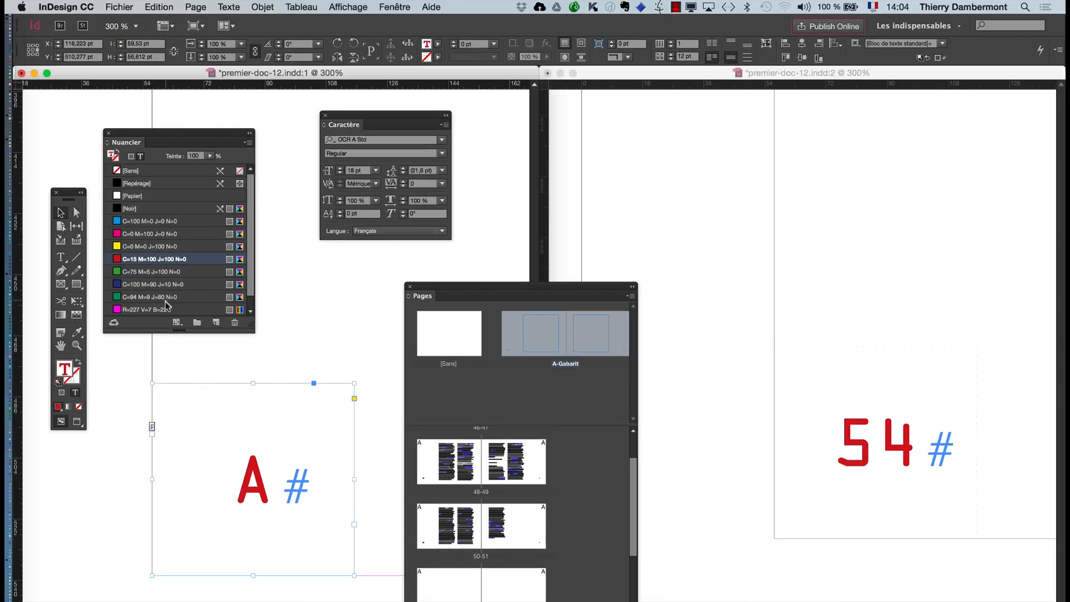
{"action": "left_click", "coordinate": [166, 307]}
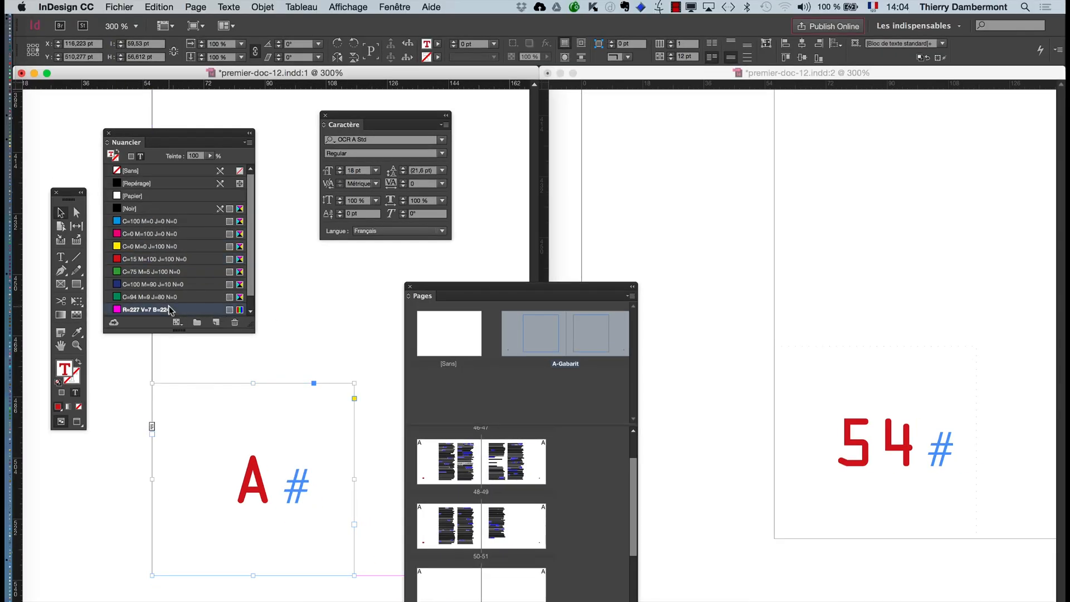
{"action": "left_click", "coordinate": [168, 284]}
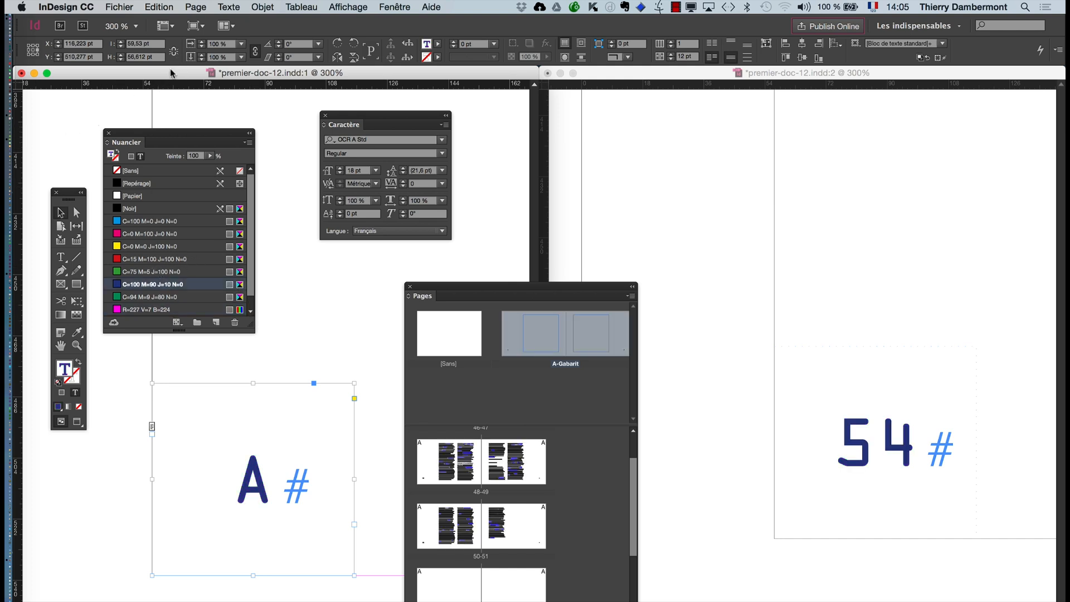
- Change the page number's font to Noteworthy Light
{"action": "left_click", "coordinate": [369, 141]}
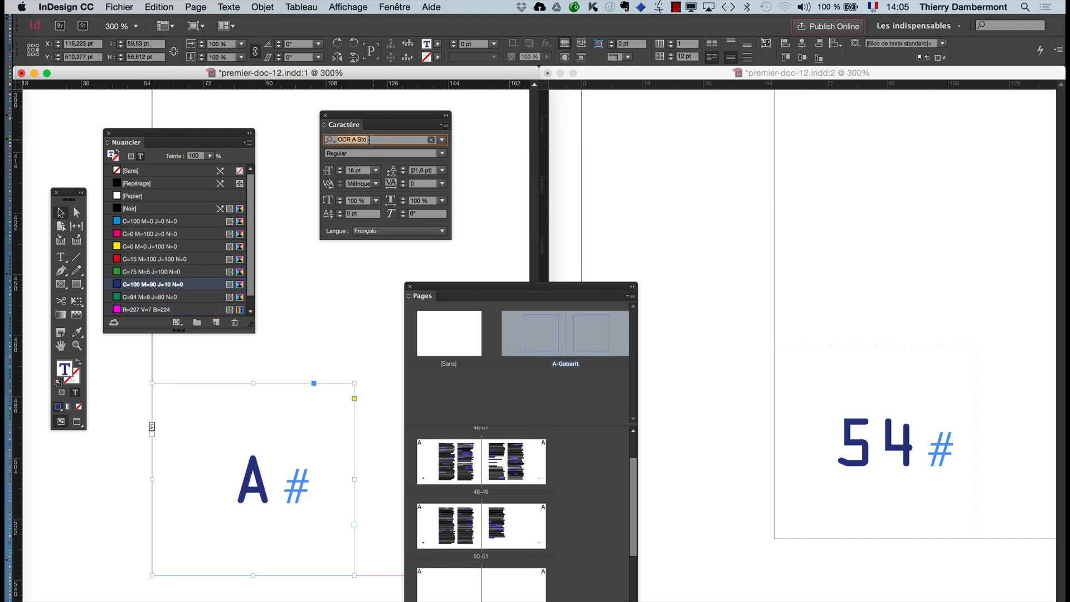
{"action": "key", "text": "Up"}
{"action": "key", "text": "Up"}
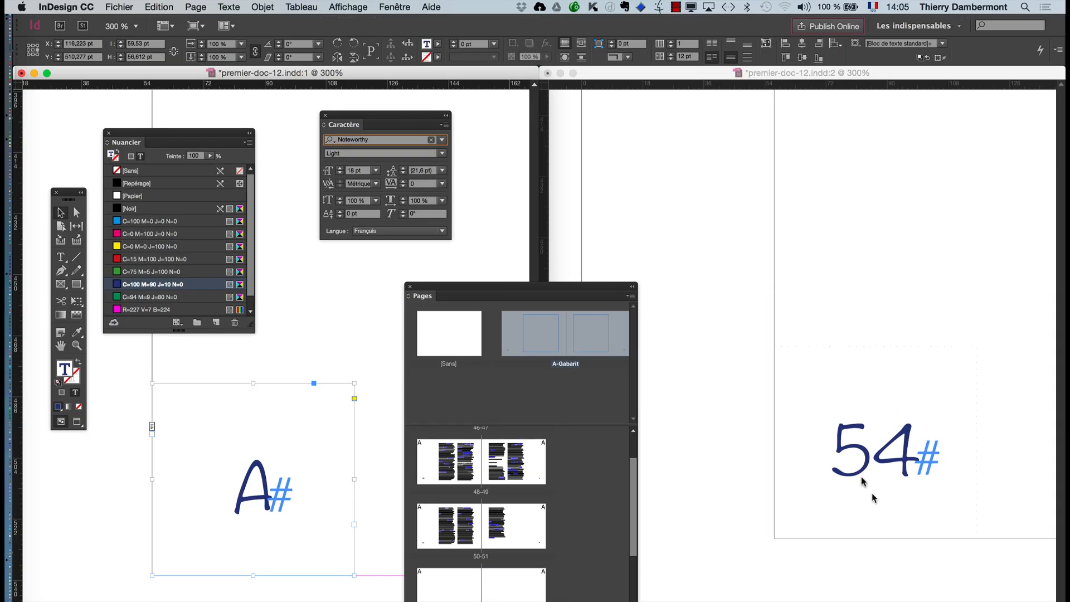
{"action": "key", "text": "Return"}
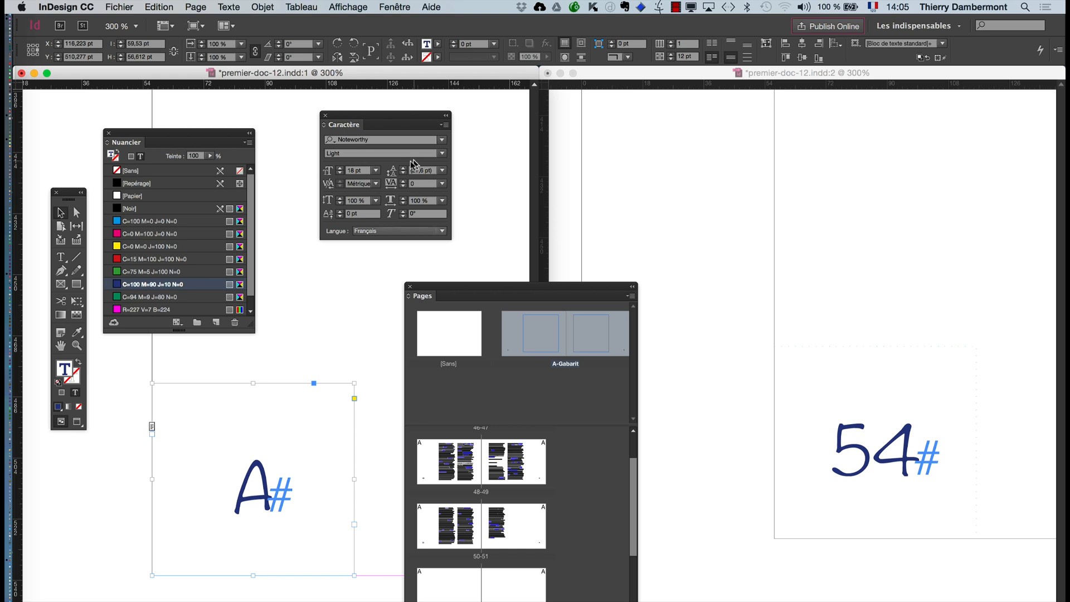
- Set the page number's font size to 19 pt and shrink its frame to about 41 × 40 pt
{"action": "left_click", "coordinate": [339, 168]}
{"action": "left_click", "coordinate": [339, 167]}
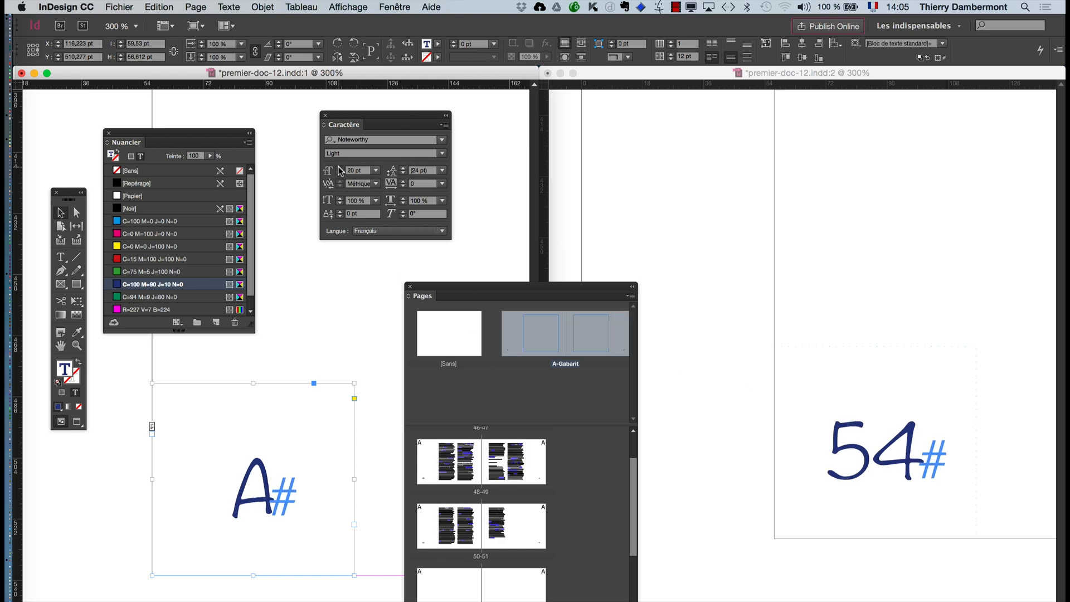
{"action": "left_click", "coordinate": [339, 167]}
{"action": "left_click", "coordinate": [339, 173]}
{"action": "left_click", "coordinate": [340, 173]}
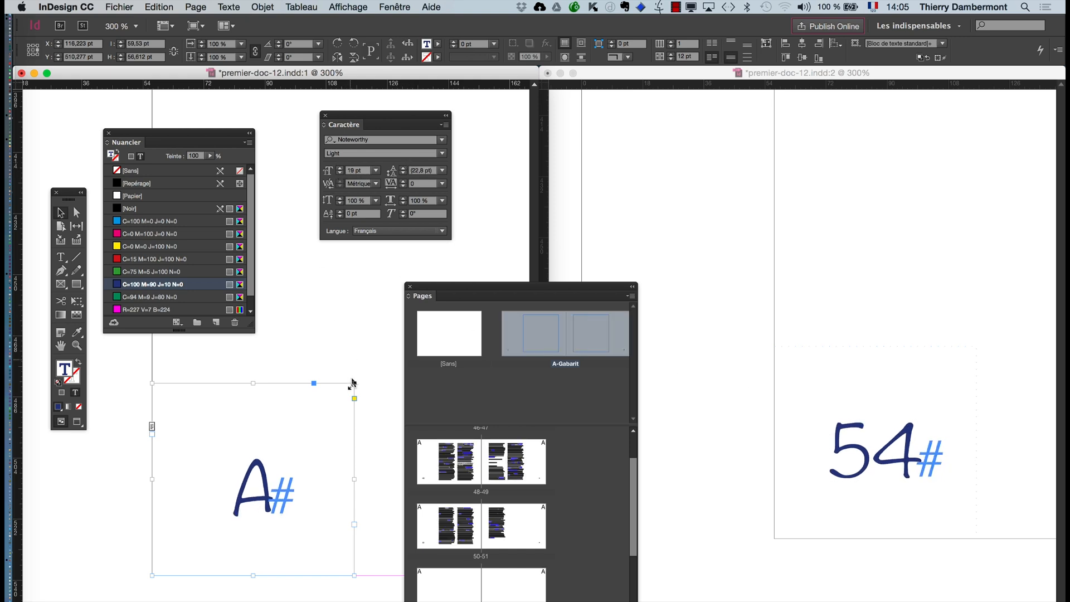
{"action": "left_click_drag", "start_coordinate": [352, 385], "coordinate": [291, 439]}
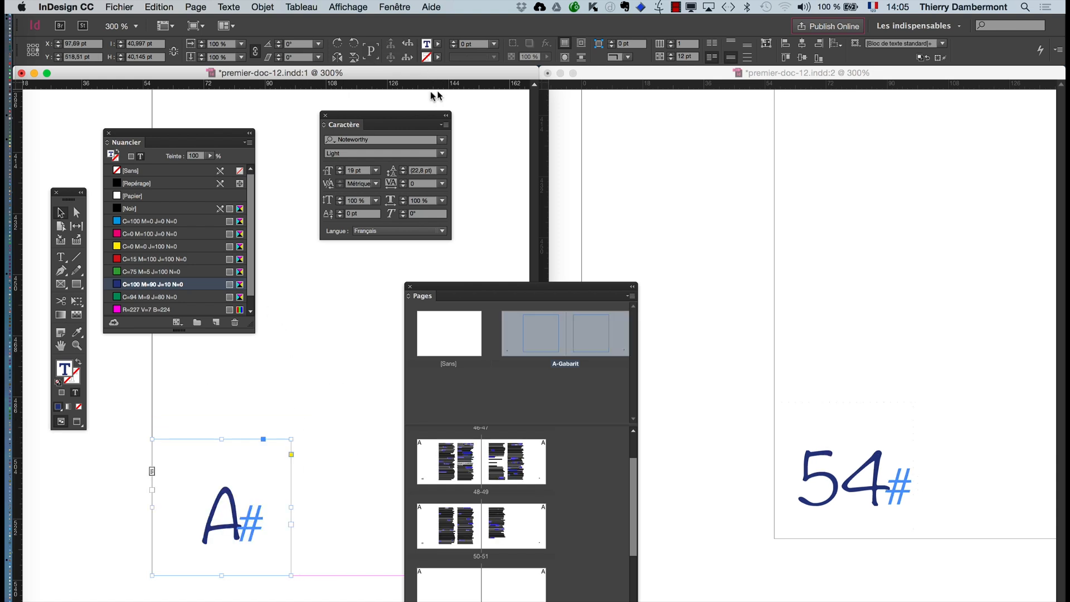
- Reselect the page number frame so formatting targets its container, and open its Transparence effects settings
{"action": "left_click", "coordinate": [263, 7]}
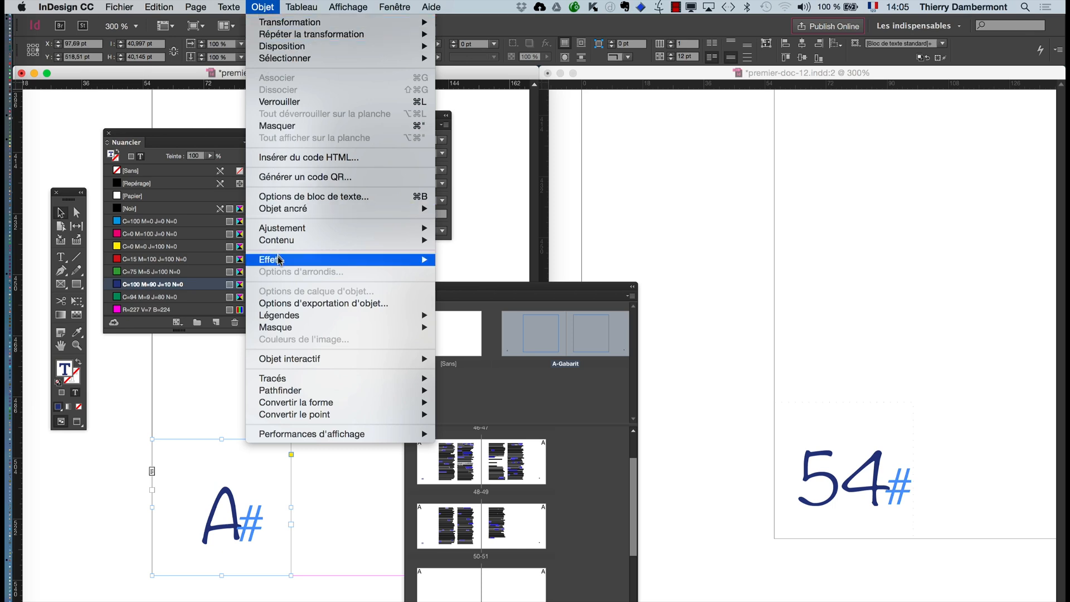
{"action": "mouse_move", "coordinate": [279, 260]}
{"action": "left_click", "coordinate": [271, 471]}
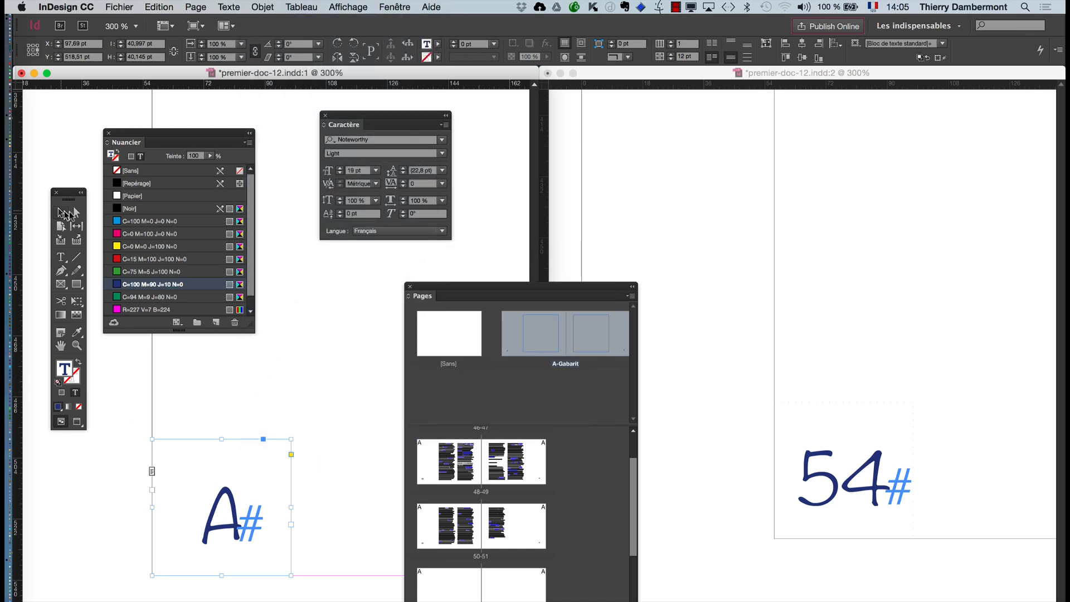
{"action": "left_click", "coordinate": [211, 426]}
{"action": "left_click", "coordinate": [239, 501]}
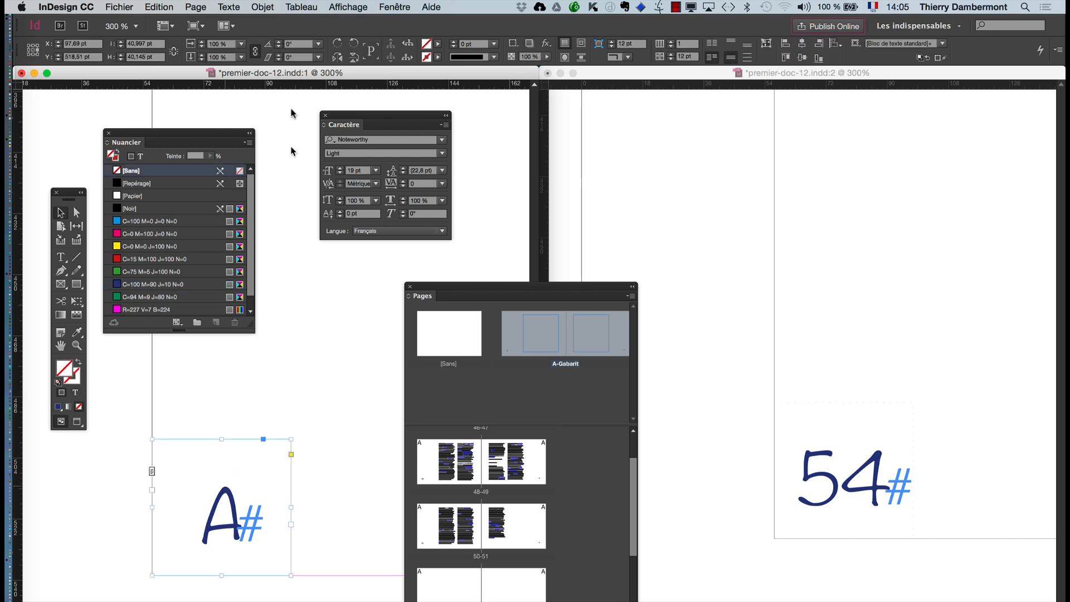
{"action": "left_click", "coordinate": [263, 6]}
{"action": "mouse_move", "coordinate": [306, 265]}
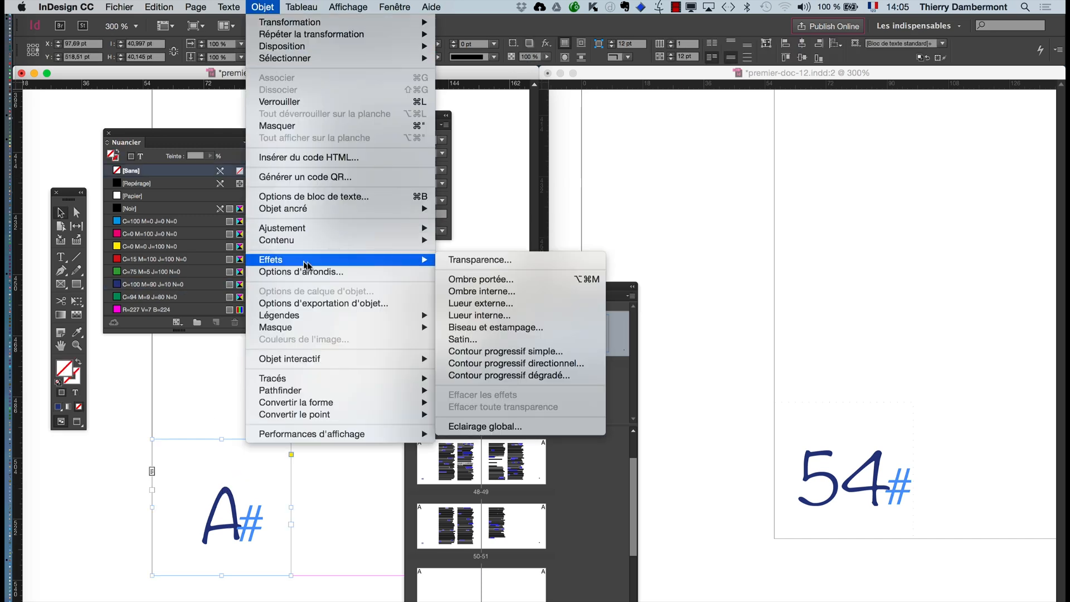
{"action": "left_click", "coordinate": [509, 259]}
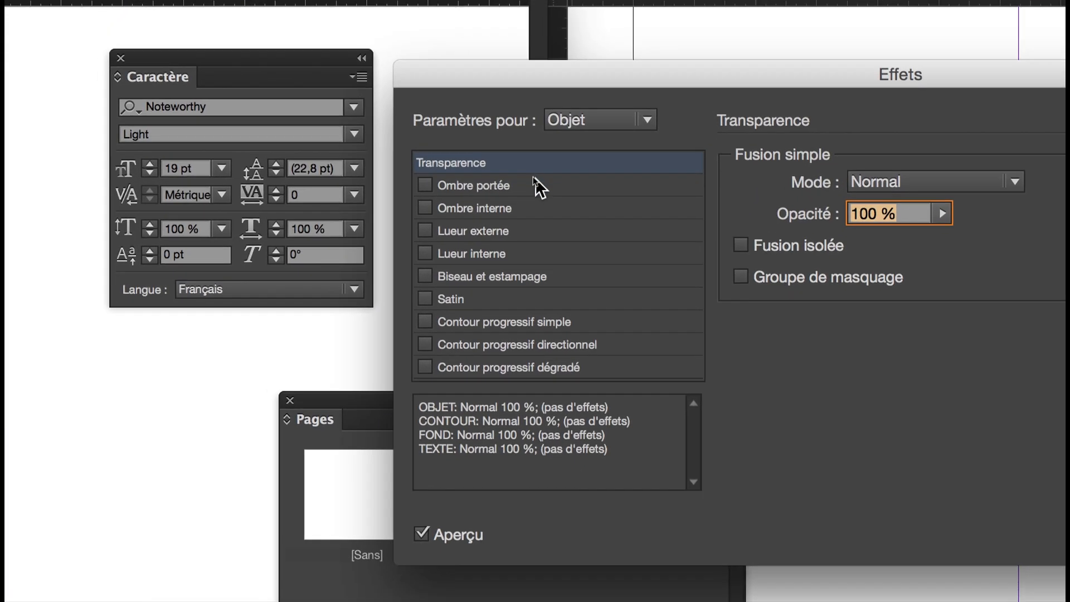
- Try Ombre portée on the whole Objet, remove it, and enable Ombre portée for the Texte instead
{"action": "left_click", "coordinate": [522, 195]}
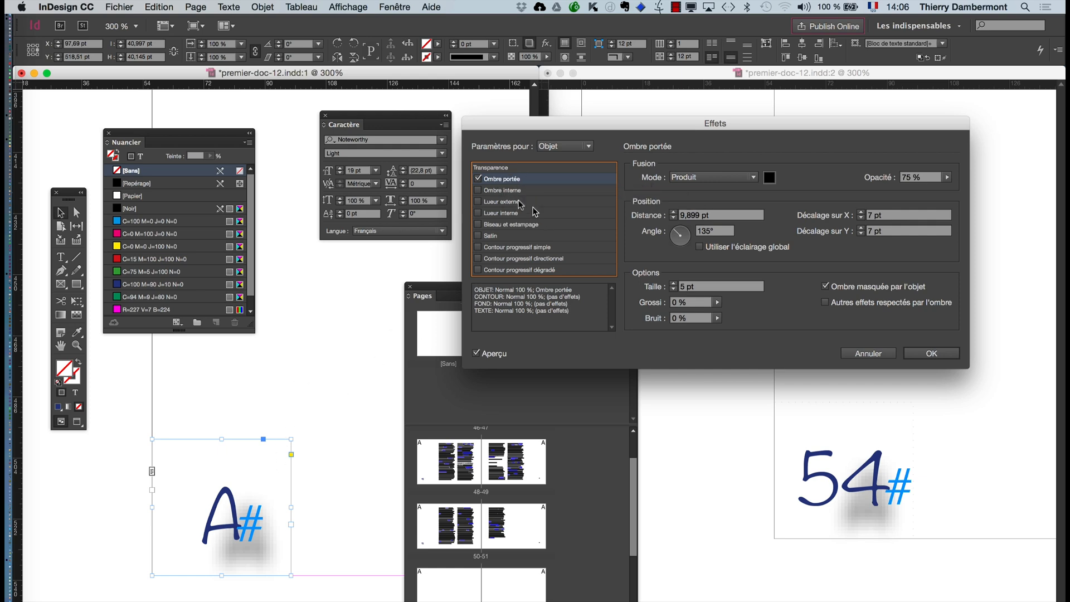
{"action": "left_click", "coordinate": [478, 179]}
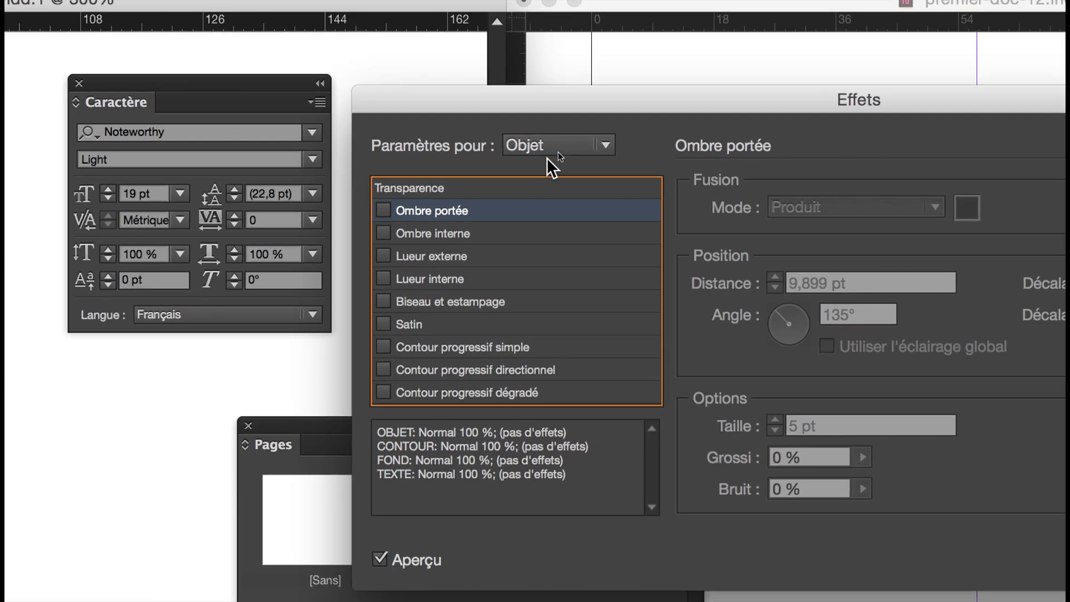
{"action": "left_click", "coordinate": [548, 142]}
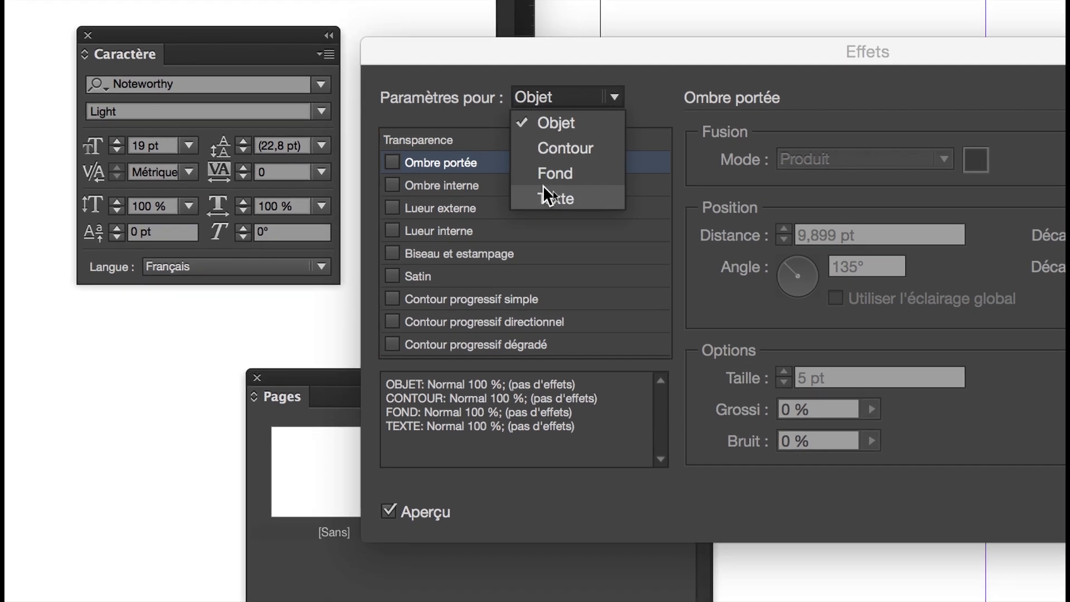
{"action": "left_click", "coordinate": [542, 251]}
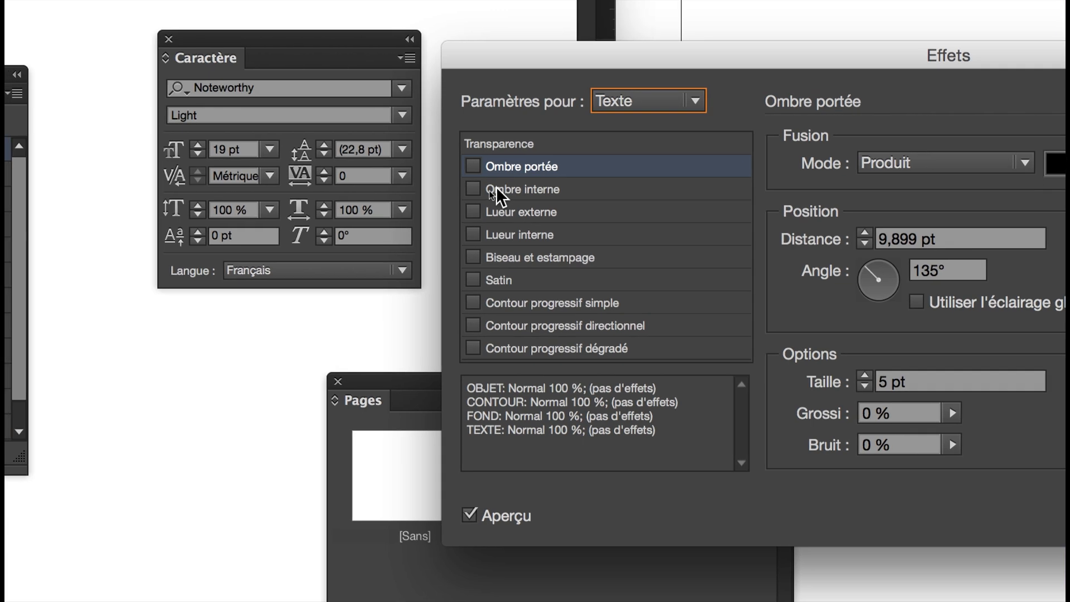
{"action": "left_click", "coordinate": [473, 167]}
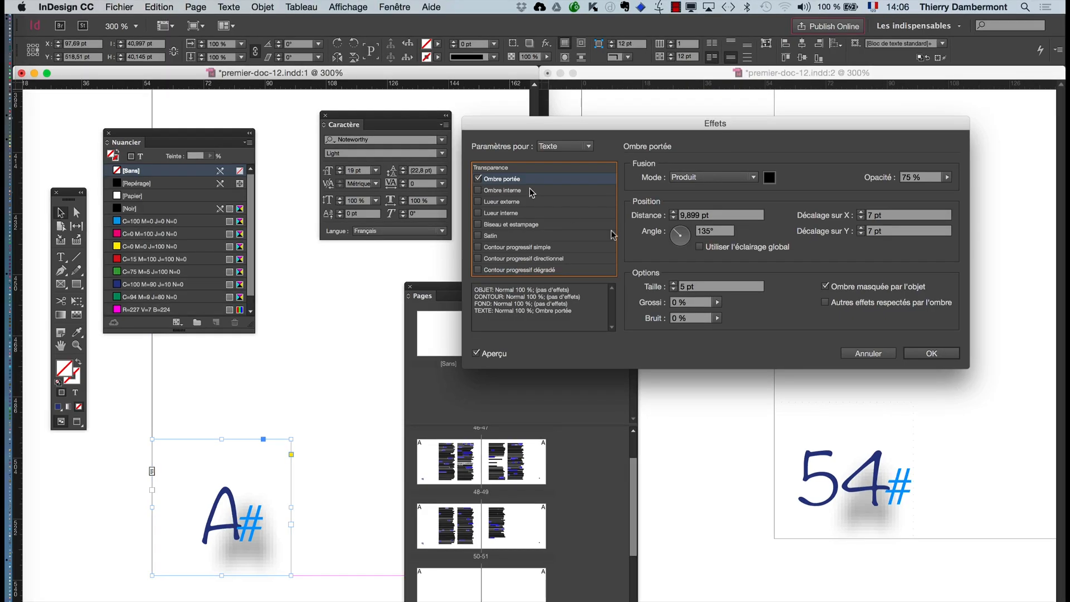
- Apply the Ombre portée effect to the page number's text
{"action": "left_click", "coordinate": [931, 354]}
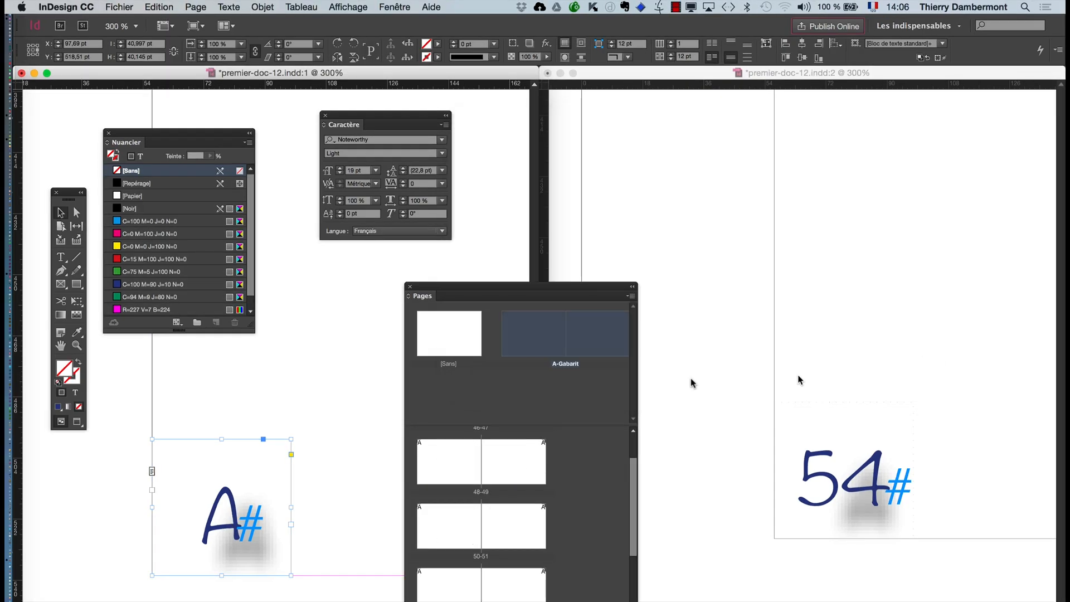
- Try an Ombre portée on the page number frame's Objet level, with an X offset of 1 pt and a Y offset of 2 pt
{"action": "left_click", "coordinate": [263, 6]}
{"action": "mouse_move", "coordinate": [281, 259]}
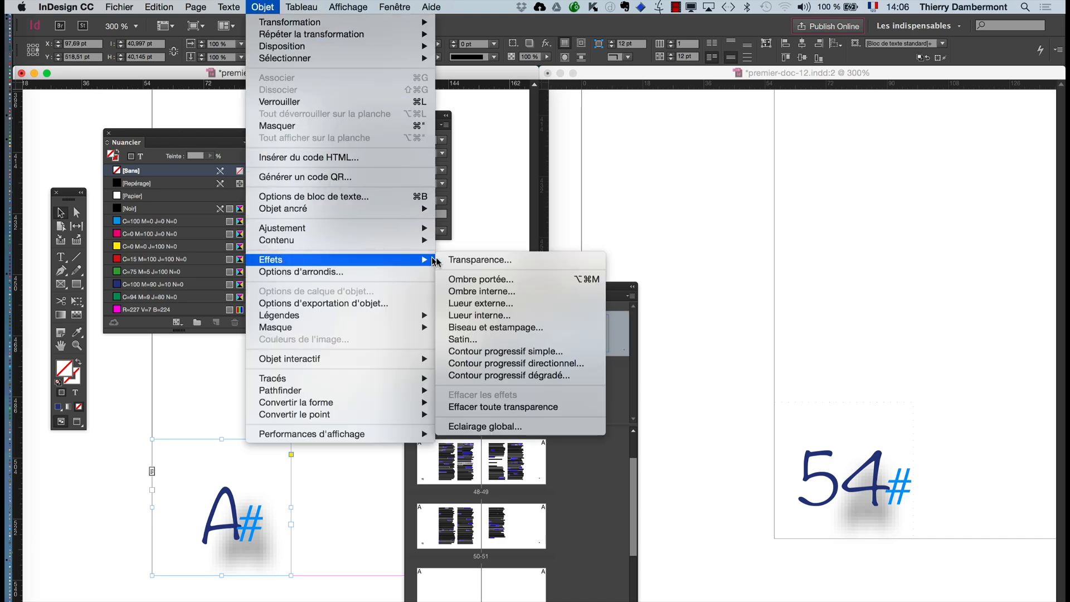
{"action": "left_click", "coordinate": [479, 279]}
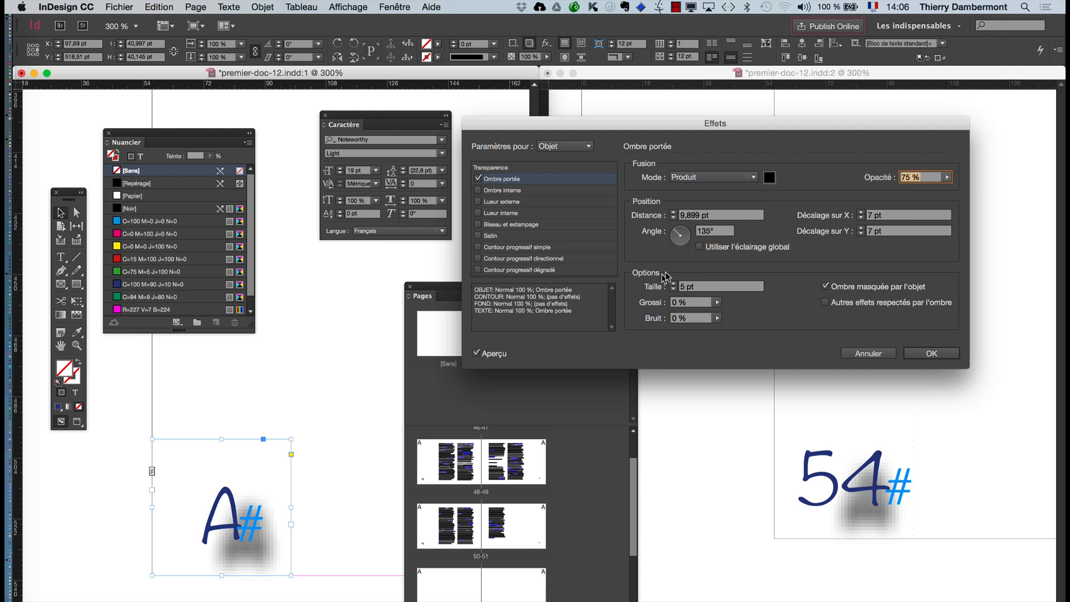
{"action": "left_click", "coordinate": [861, 218]}
{"action": "left_click", "coordinate": [860, 218]}
{"action": "left_click", "coordinate": [860, 217]}
{"action": "left_click", "coordinate": [861, 218]}
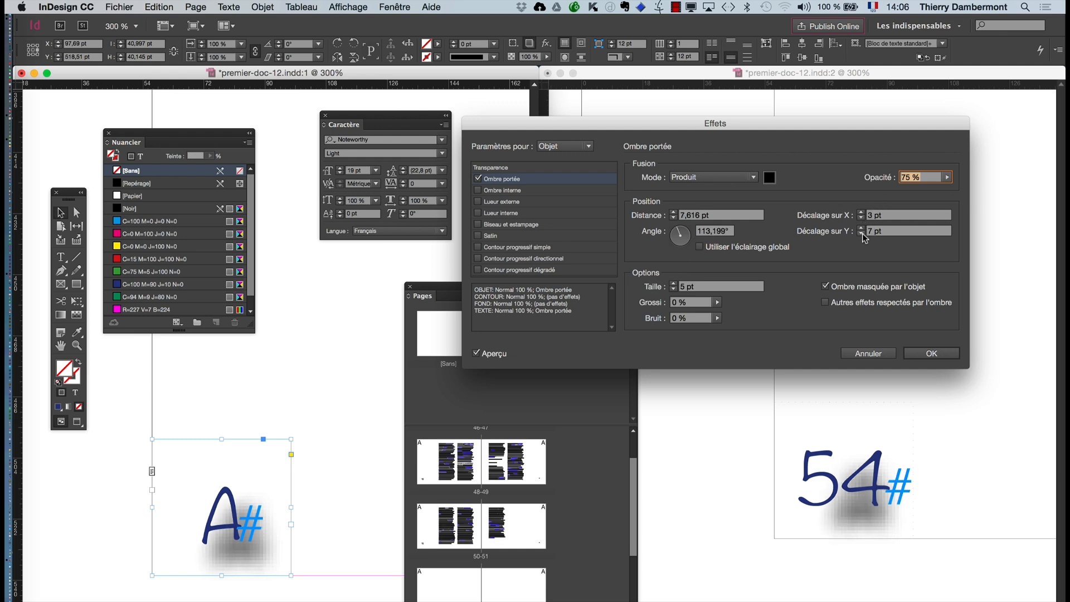
{"action": "left_click", "coordinate": [861, 234]}
{"action": "left_click", "coordinate": [861, 234]}
{"action": "left_click", "coordinate": [860, 234]}
{"action": "left_click", "coordinate": [860, 234]}
{"action": "left_click", "coordinate": [861, 234]}
{"action": "left_click", "coordinate": [861, 218]}
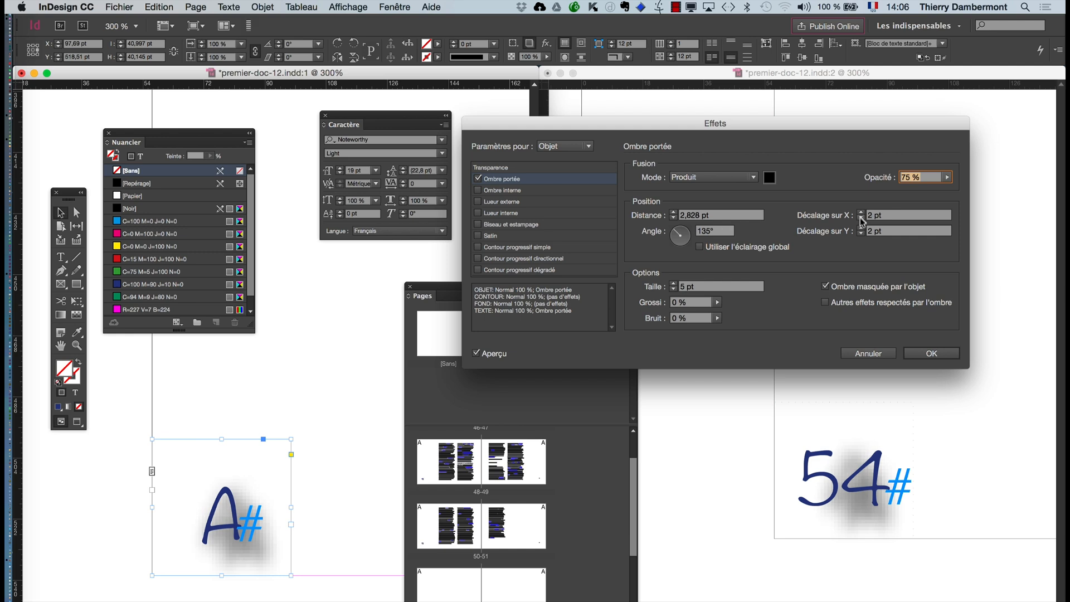
{"action": "left_click", "coordinate": [861, 218]}
- Try an opacity of 40 % for the object-level Ombre portée and close the effects settings
{"action": "left_click", "coordinate": [946, 177]}
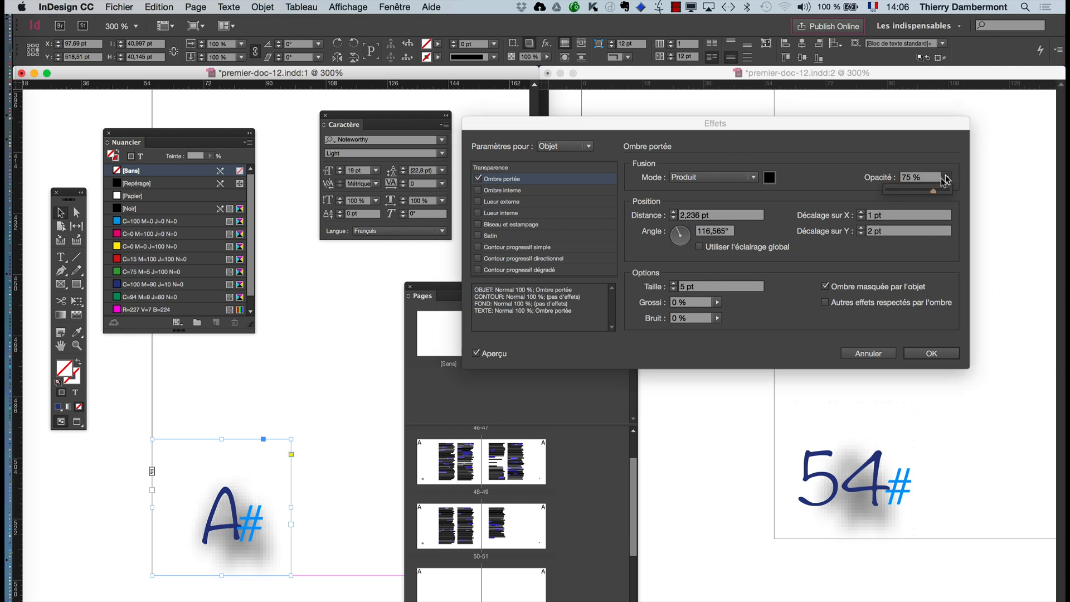
{"action": "left_click", "coordinate": [912, 191]}
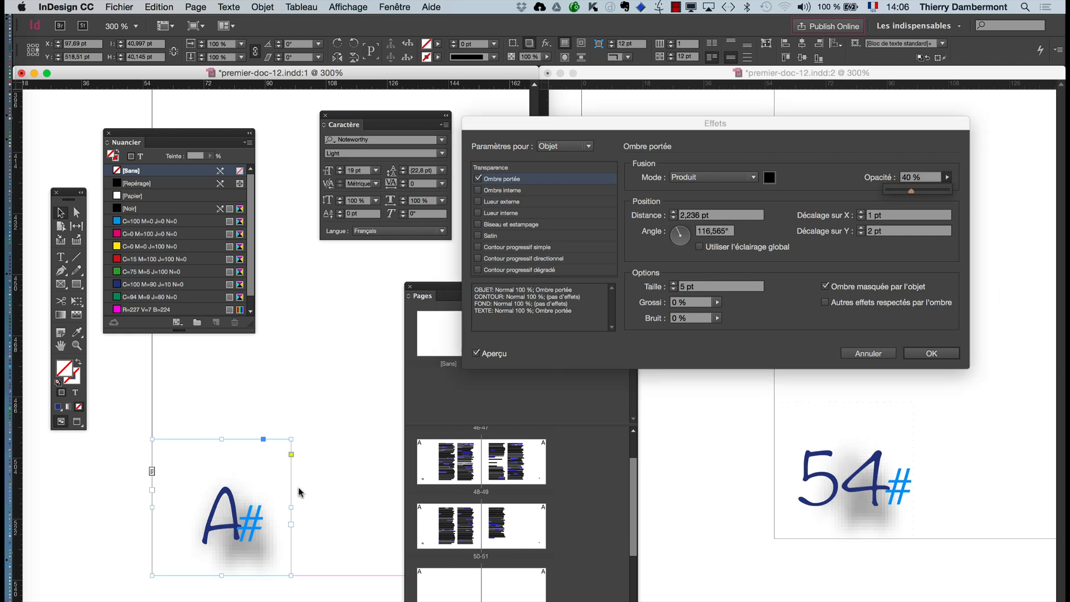
{"action": "left_click", "coordinate": [929, 353]}
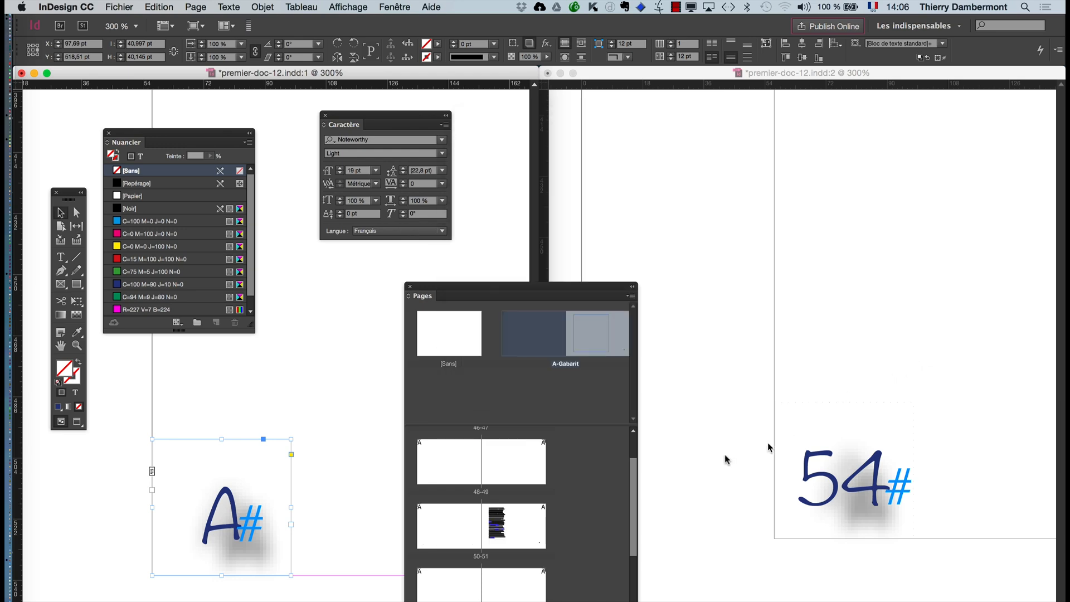
- Compare the shadowed page number on the A-Gabarit master with the one on document page 54
{"action": "scroll", "coordinate": [147, 526], "scroll_direction": "up", "scroll_amount": 2}
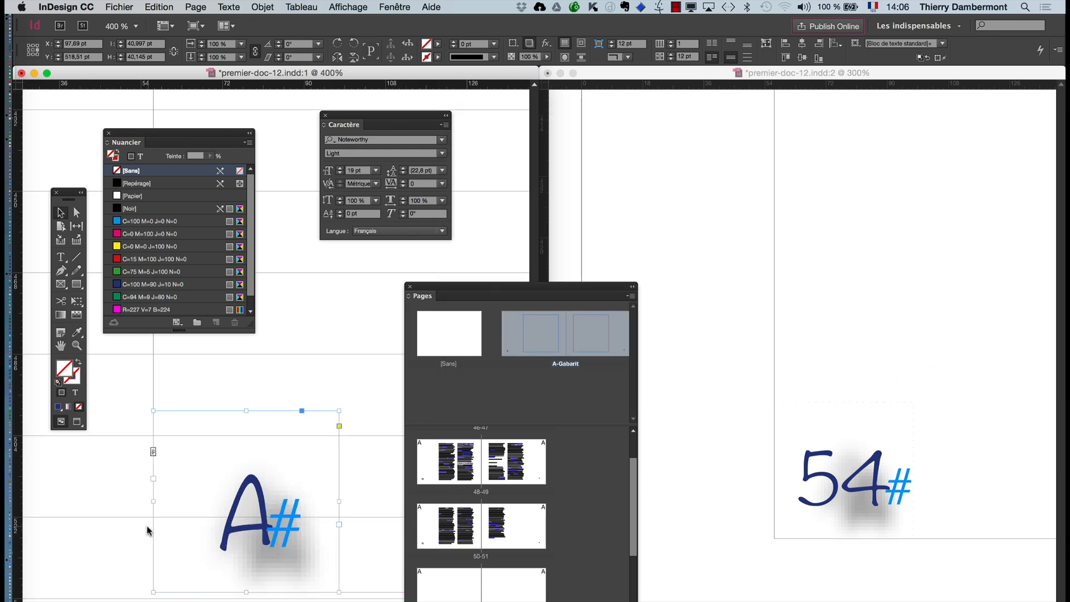
{"action": "scroll", "coordinate": [243, 535], "scroll_direction": "down", "scroll_amount": 2}
{"action": "left_click", "coordinate": [840, 573]}
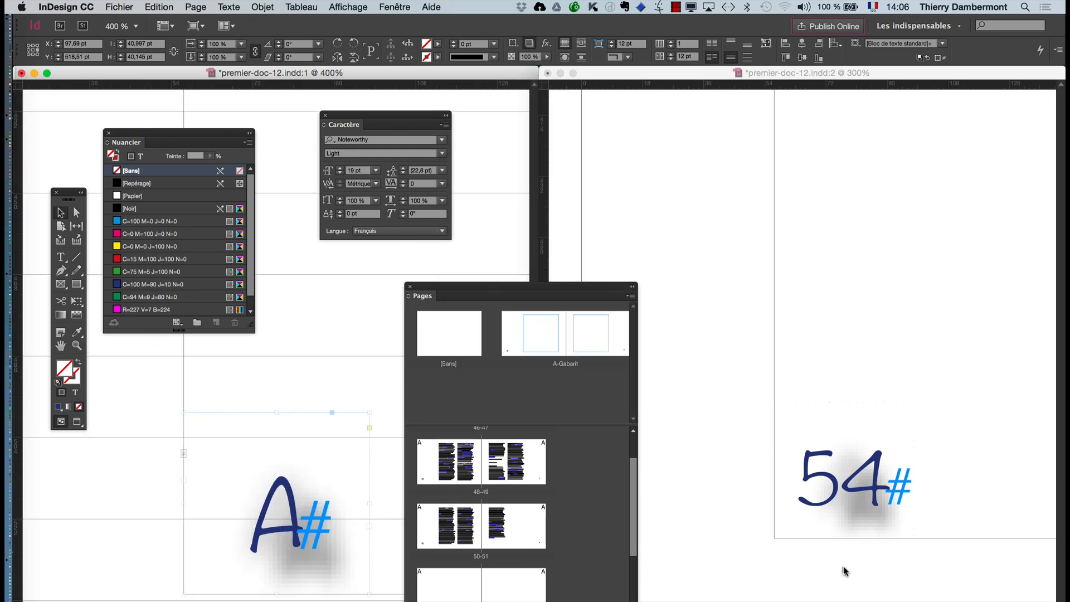
{"action": "scroll", "coordinate": [858, 507], "scroll_direction": "up", "scroll_amount": 1}
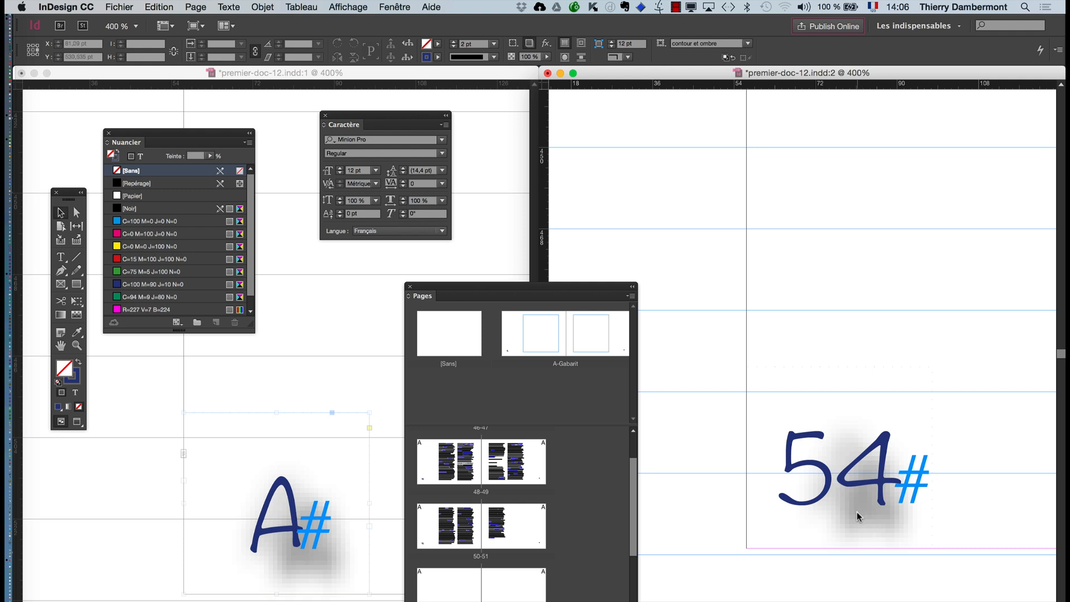
{"action": "scroll", "coordinate": [857, 511], "scroll_direction": "down", "scroll_amount": 1}
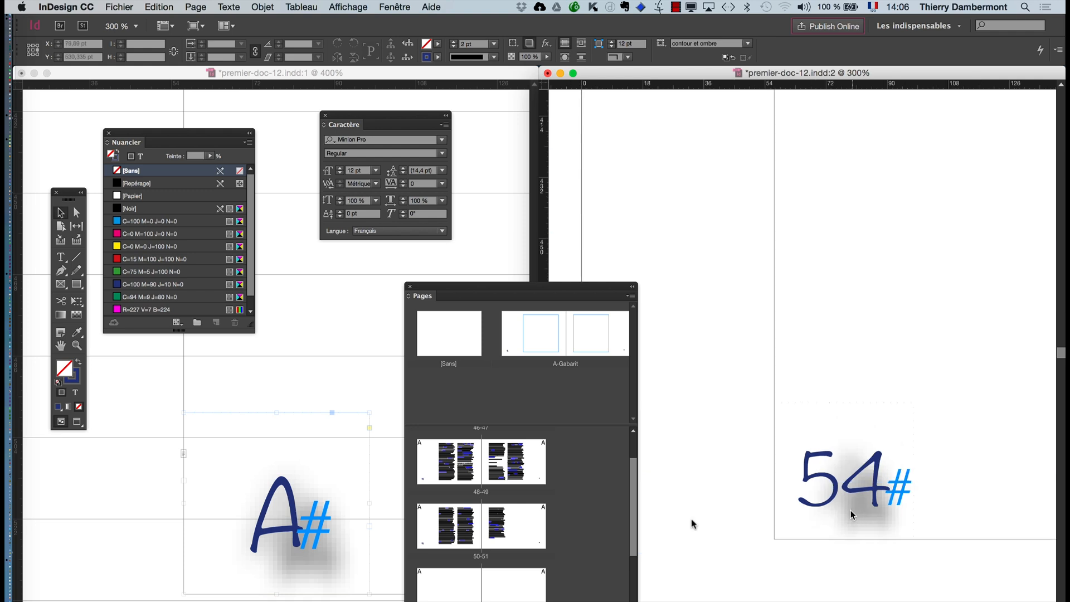
- Return to the master's window and display page 48 there to examine its page number
{"action": "left_click", "coordinate": [221, 462]}
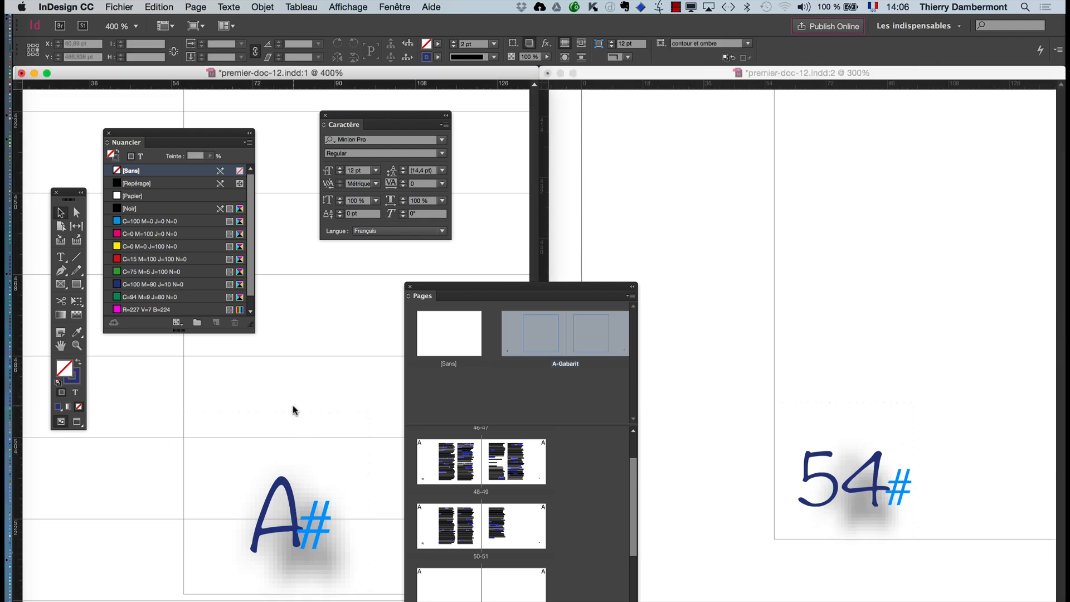
{"action": "left_click", "coordinate": [293, 443]}
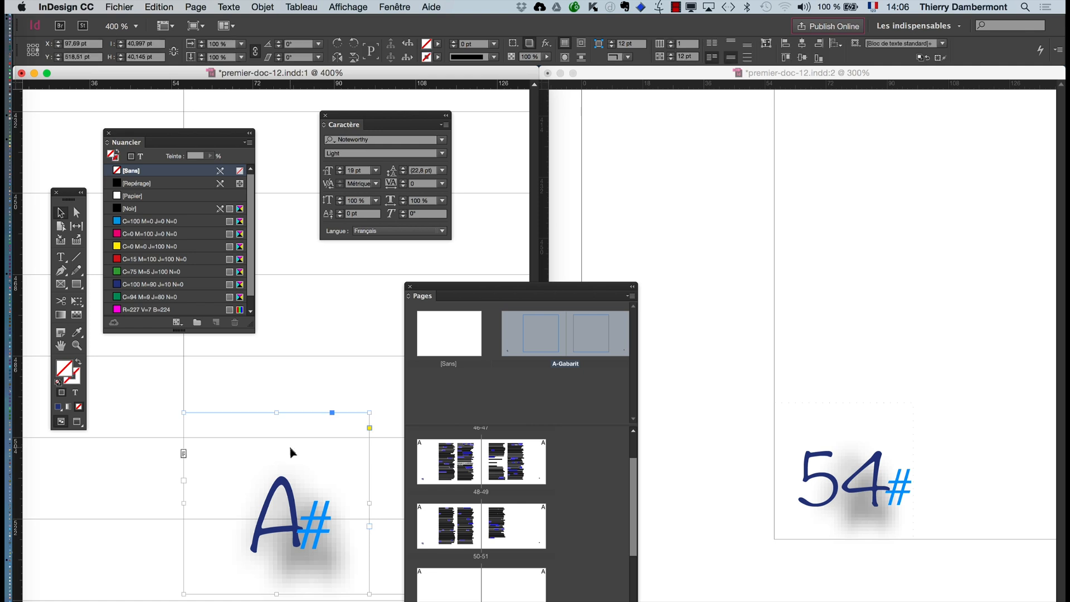
{"action": "scroll", "coordinate": [825, 515], "scroll_direction": "down", "scroll_amount": 5}
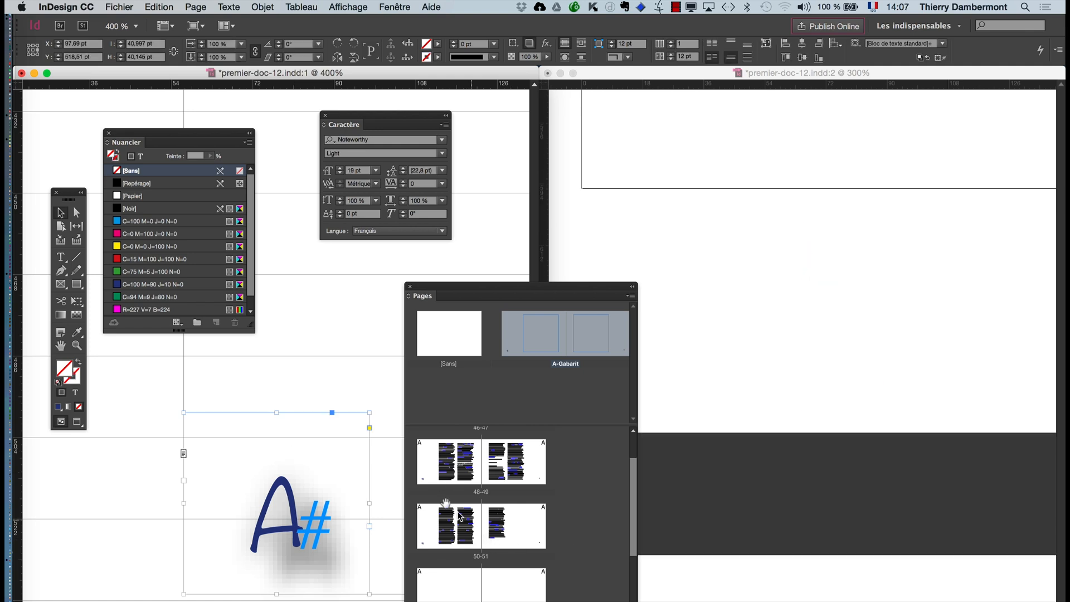
{"action": "double_click", "coordinate": [455, 473]}
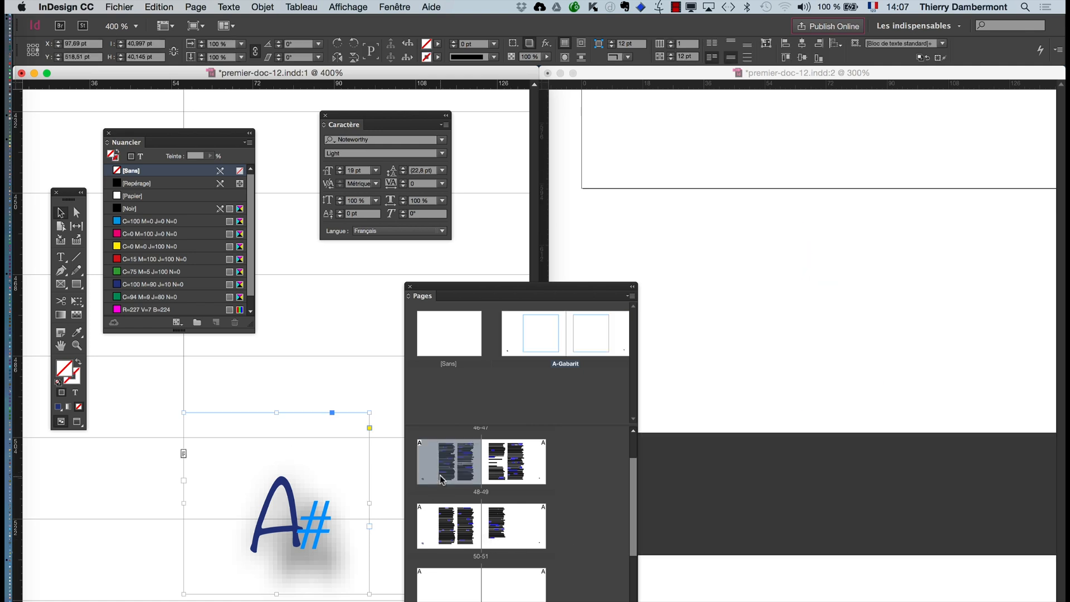
{"action": "double_click", "coordinate": [492, 480]}
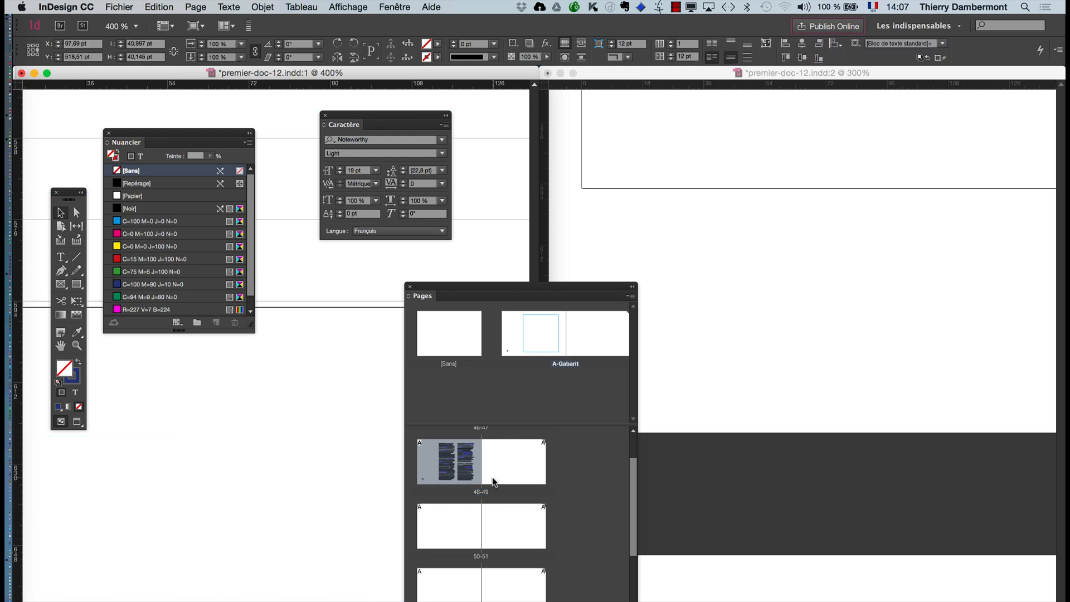
- Fit the A-Gabarit spread in its window, move the toolbox clear of the page number and zoom in on the number
{"action": "left_click", "coordinate": [345, 414]}
{"action": "double_click", "coordinate": [61, 346]}
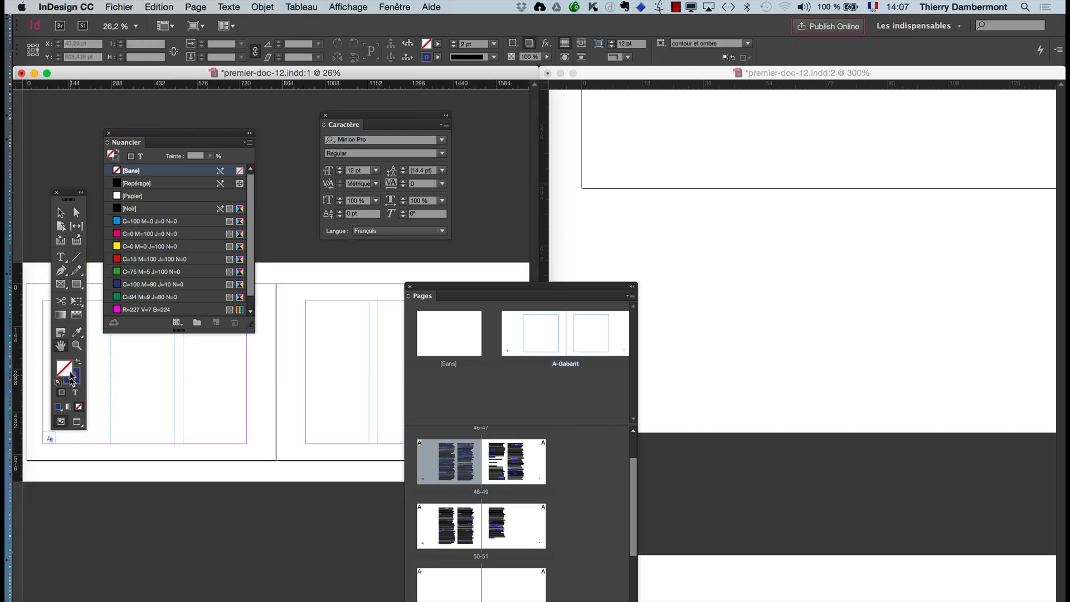
{"action": "left_click", "coordinate": [61, 213]}
{"action": "left_click_drag", "start_coordinate": [68, 195], "coordinate": [72, 136]}
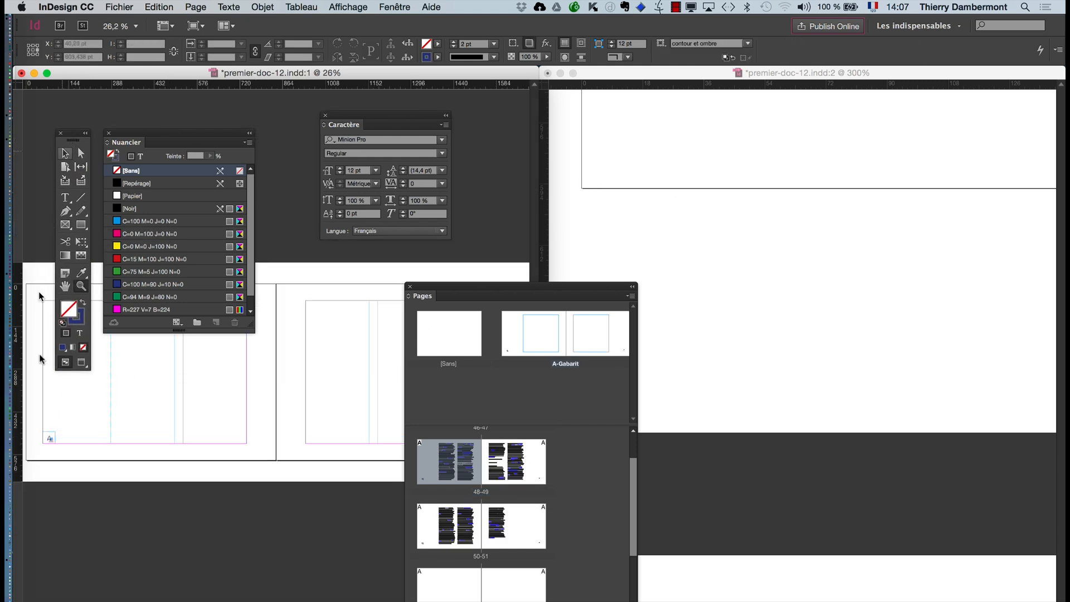
{"action": "key", "text": "z"}
{"action": "left_click_drag", "start_coordinate": [38, 418], "coordinate": [72, 468]}
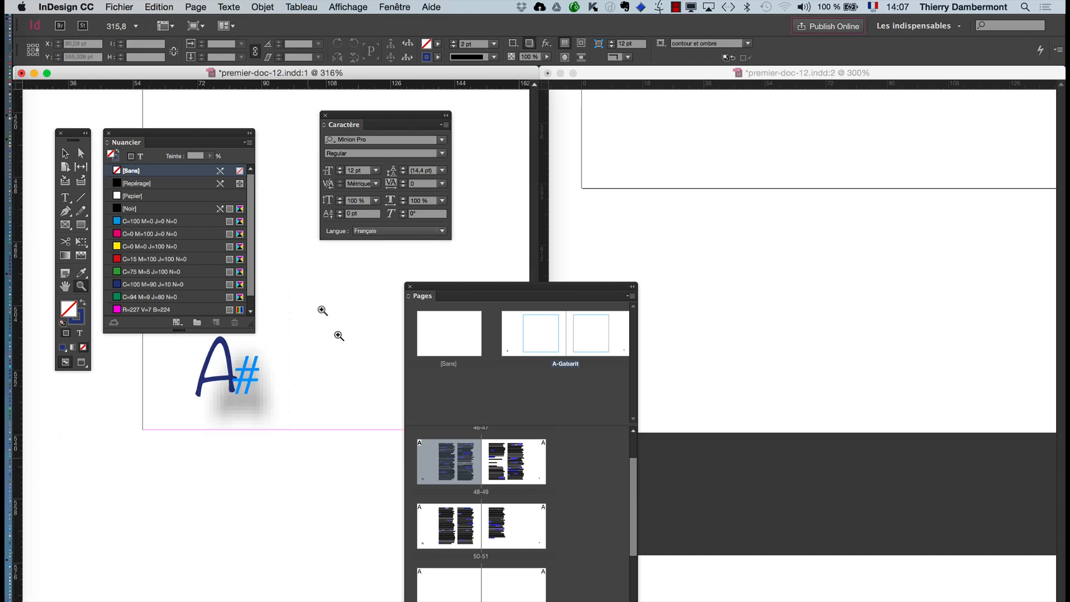
- Bring the page number of document page 52 into view in the second window
{"action": "left_click", "coordinate": [752, 78]}
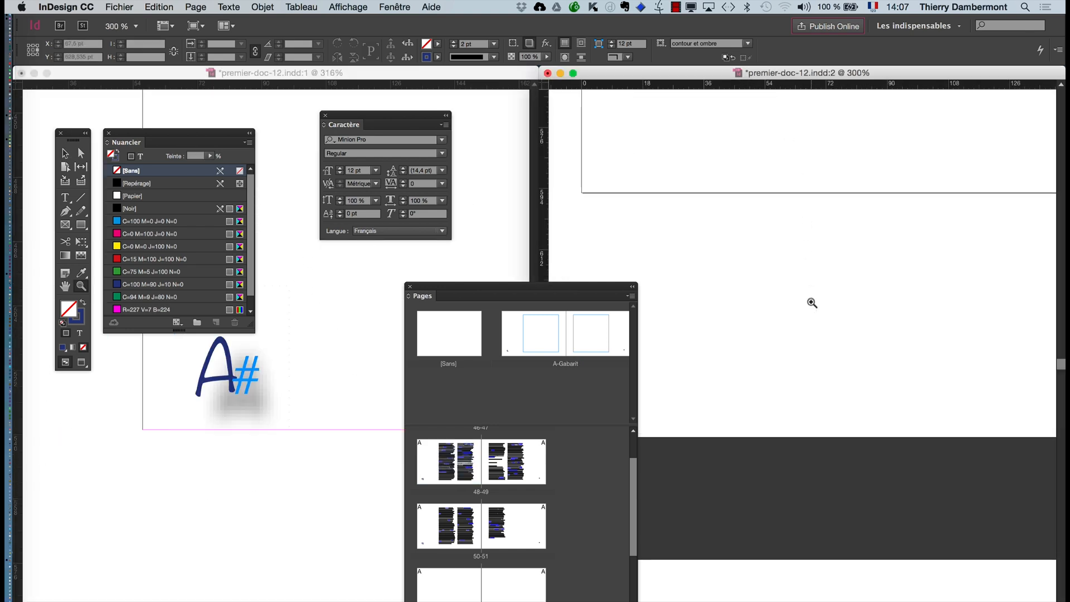
{"action": "scroll", "coordinate": [812, 303], "scroll_direction": "up", "scroll_amount": 10}
{"action": "scroll", "coordinate": [811, 304], "scroll_direction": "down", "scroll_amount": 4}
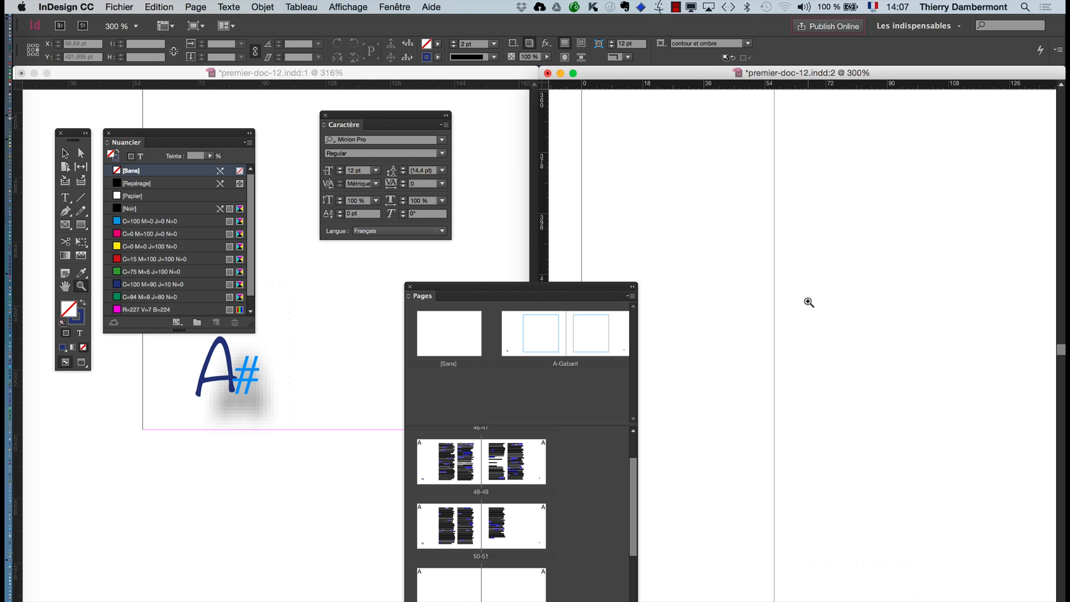
{"action": "scroll", "coordinate": [807, 301], "scroll_direction": "up", "scroll_amount": 1}
{"action": "scroll", "coordinate": [805, 301], "scroll_direction": "up", "scroll_amount": 12}
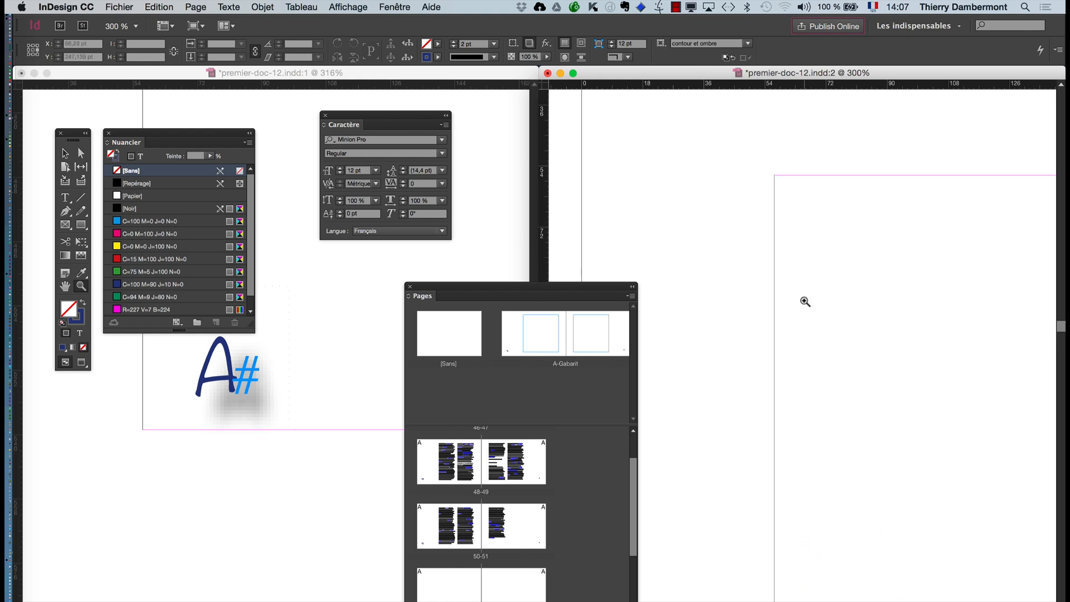
{"action": "scroll", "coordinate": [805, 302], "scroll_direction": "down", "scroll_amount": 15}
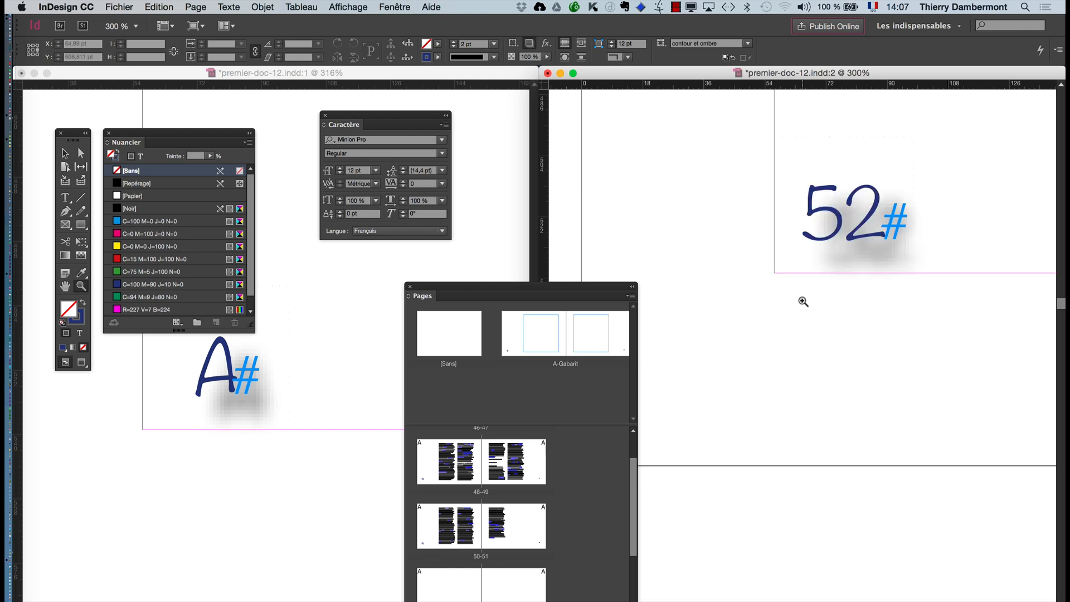
{"action": "scroll", "coordinate": [803, 301], "scroll_direction": "up", "scroll_amount": 2}
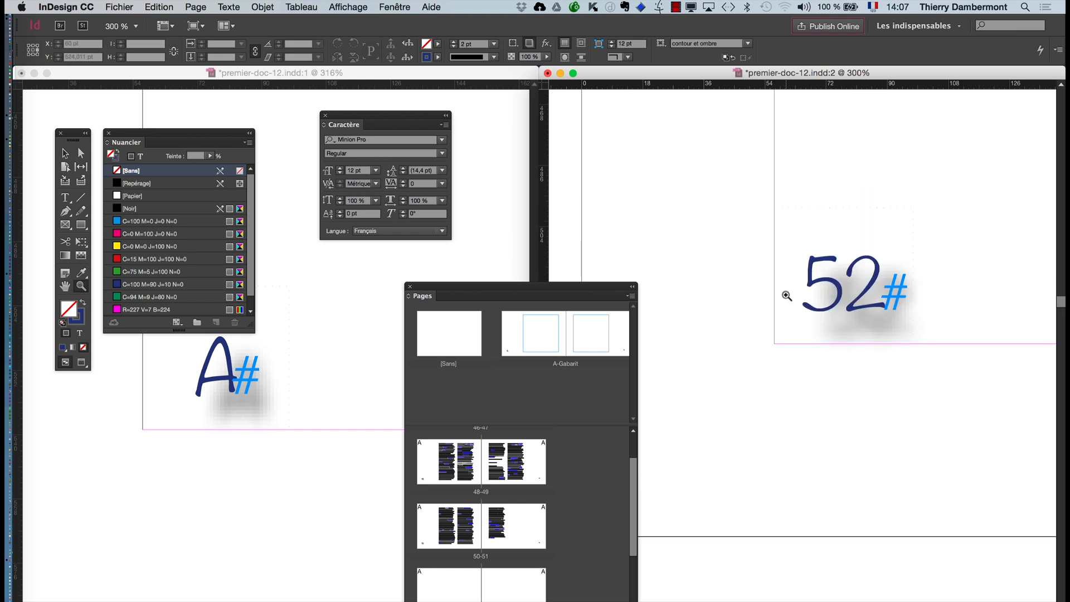
{"action": "scroll", "coordinate": [793, 308], "scroll_direction": "down", "scroll_amount": 1}
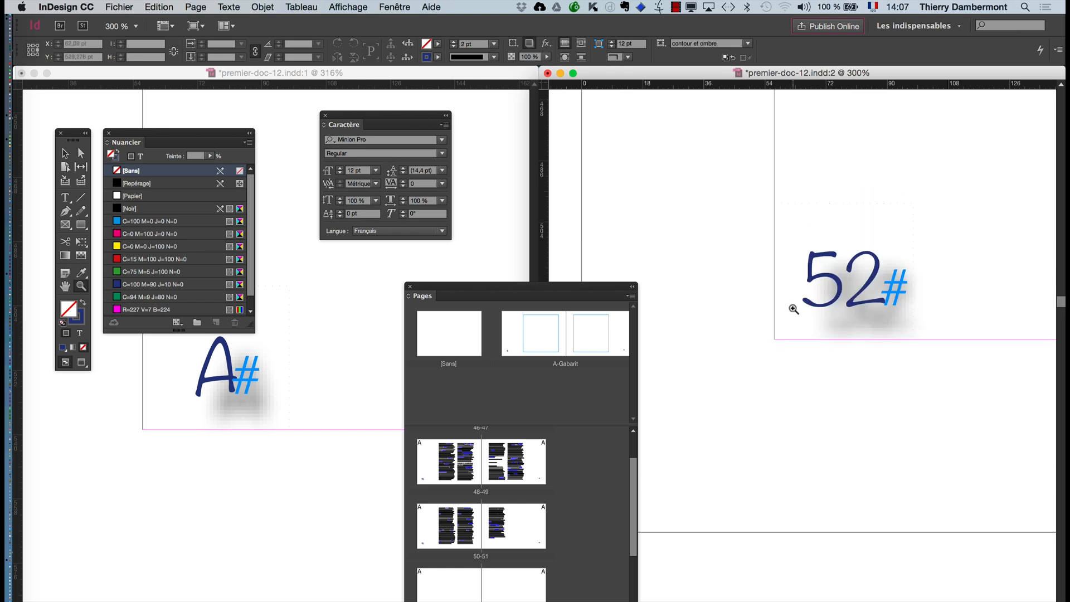
- Reselect the master's page number frame and open the Ombre portée settings for its Texte
{"action": "left_click", "coordinate": [65, 152]}
{"action": "left_click", "coordinate": [246, 390]}
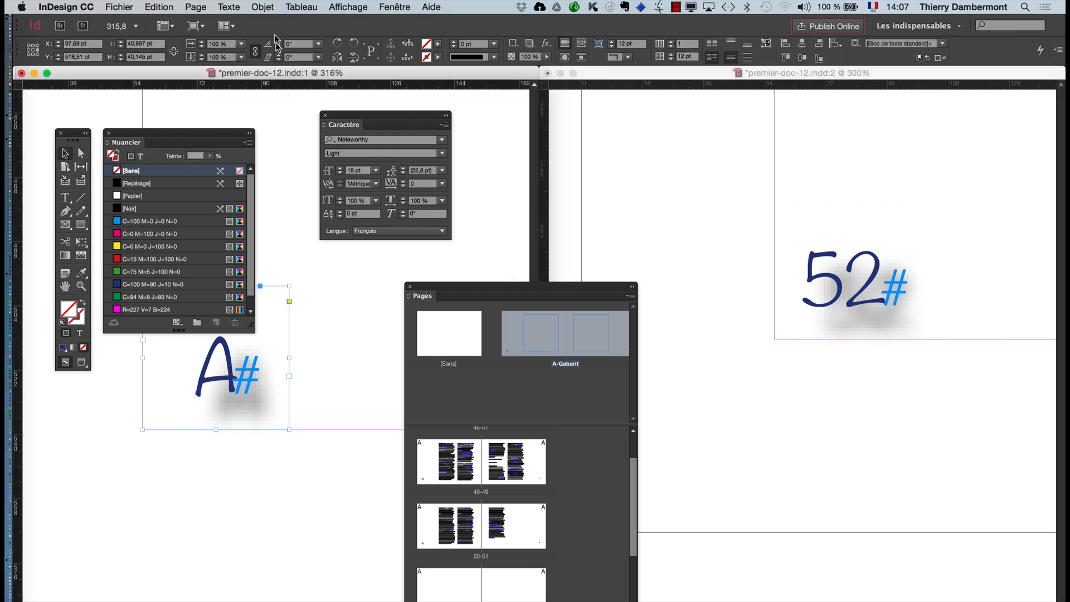
{"action": "left_click", "coordinate": [264, 7]}
{"action": "mouse_move", "coordinate": [416, 260]}
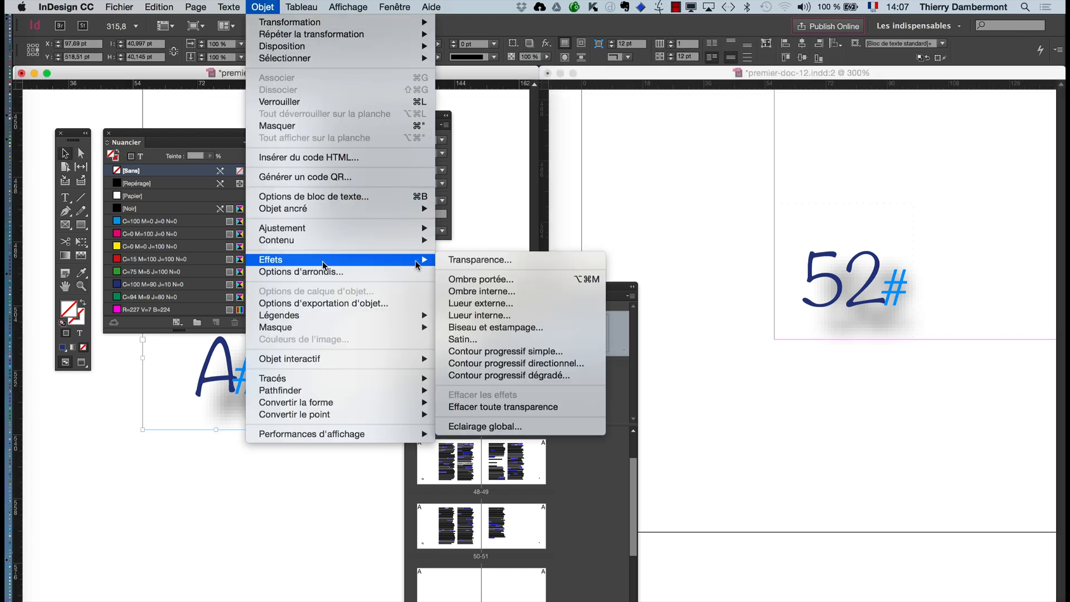
{"action": "left_click", "coordinate": [479, 260]}
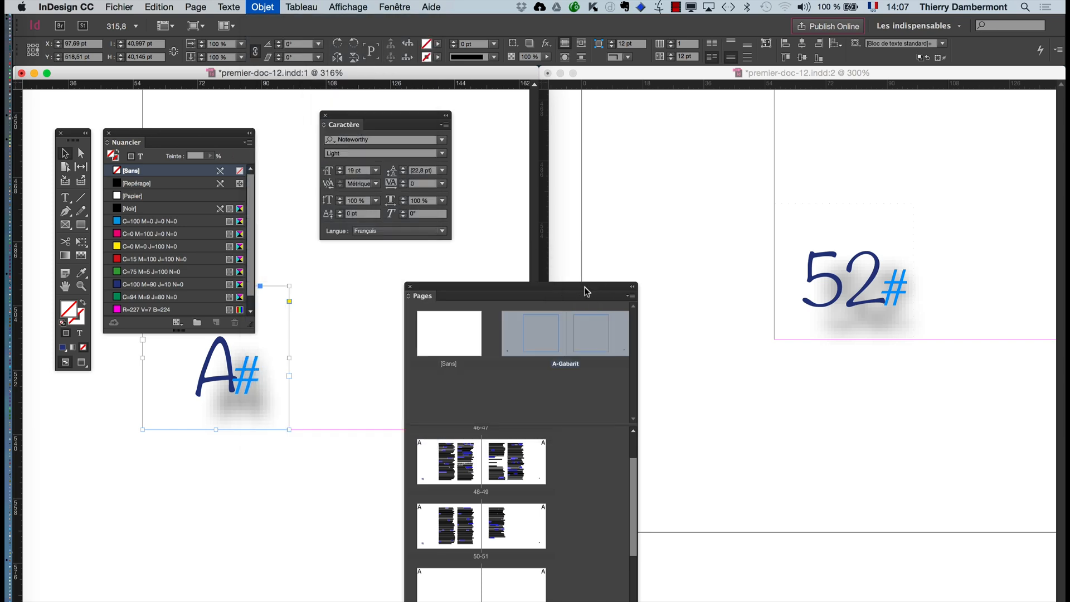
{"action": "left_click", "coordinate": [573, 147]}
{"action": "left_click", "coordinate": [566, 197]}
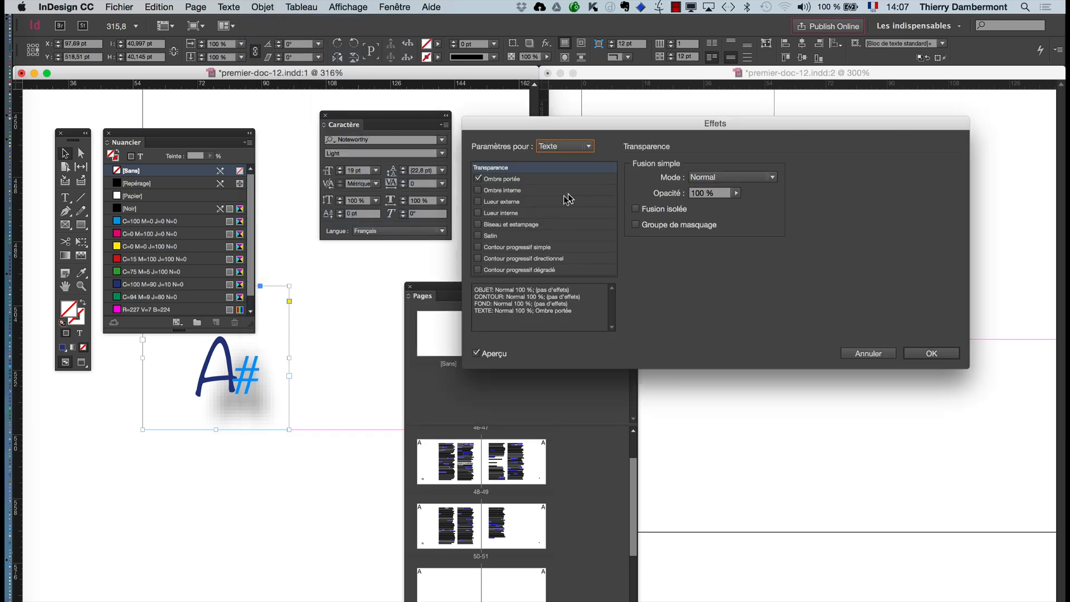
{"action": "left_click", "coordinate": [528, 179]}
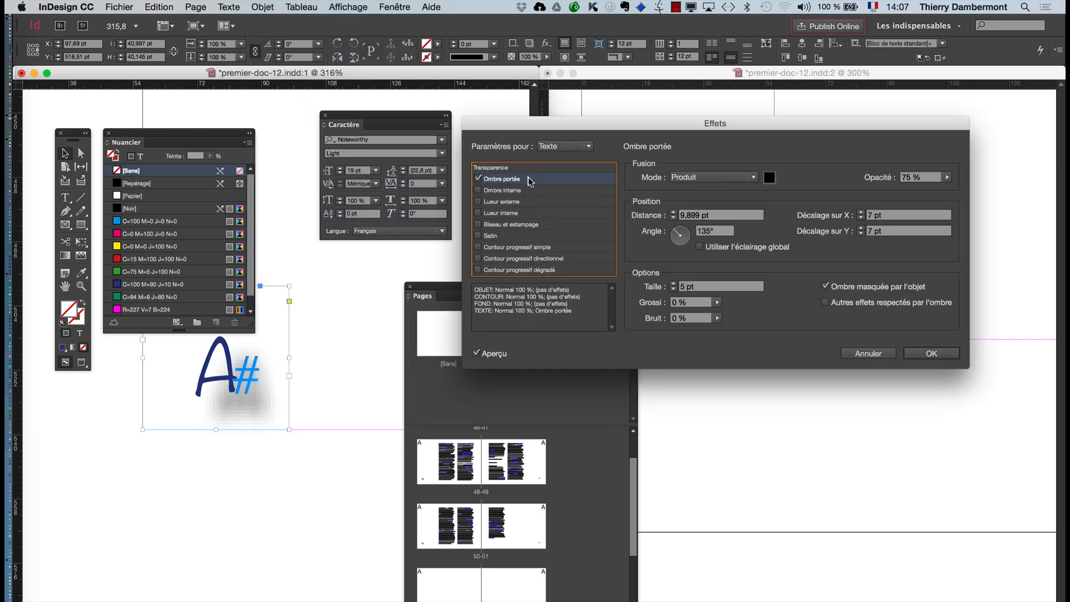
- Set both the X and Y offsets of the text's Ombre portée to 2 pt
{"action": "left_click", "coordinate": [861, 218]}
{"action": "left_click", "coordinate": [861, 218]}
{"action": "left_click", "coordinate": [861, 218]}
{"action": "left_click", "coordinate": [861, 218]}
{"action": "left_click", "coordinate": [860, 218]}
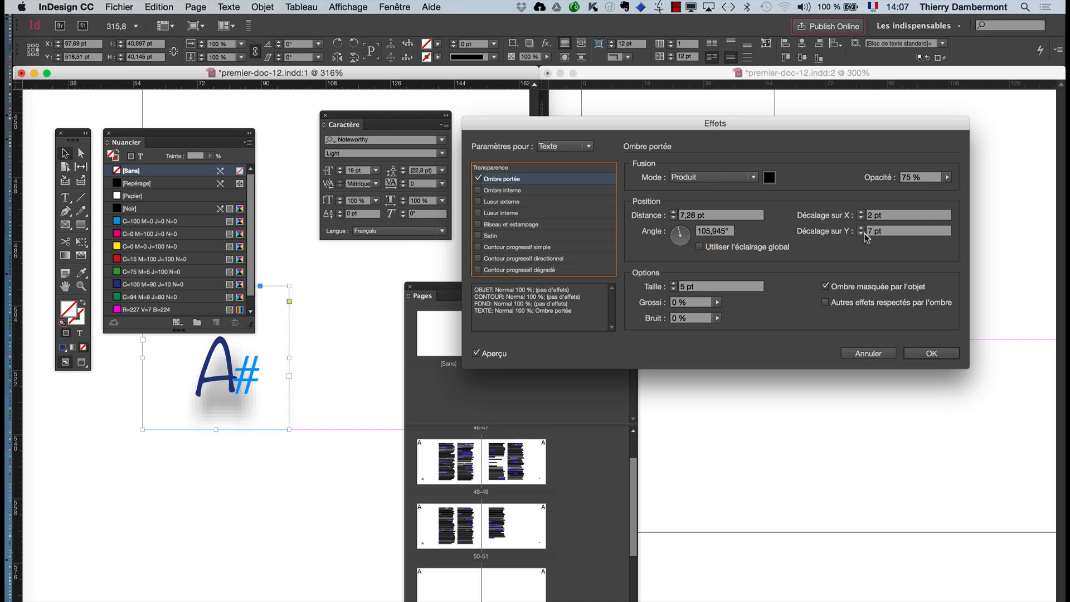
{"action": "left_click", "coordinate": [861, 233]}
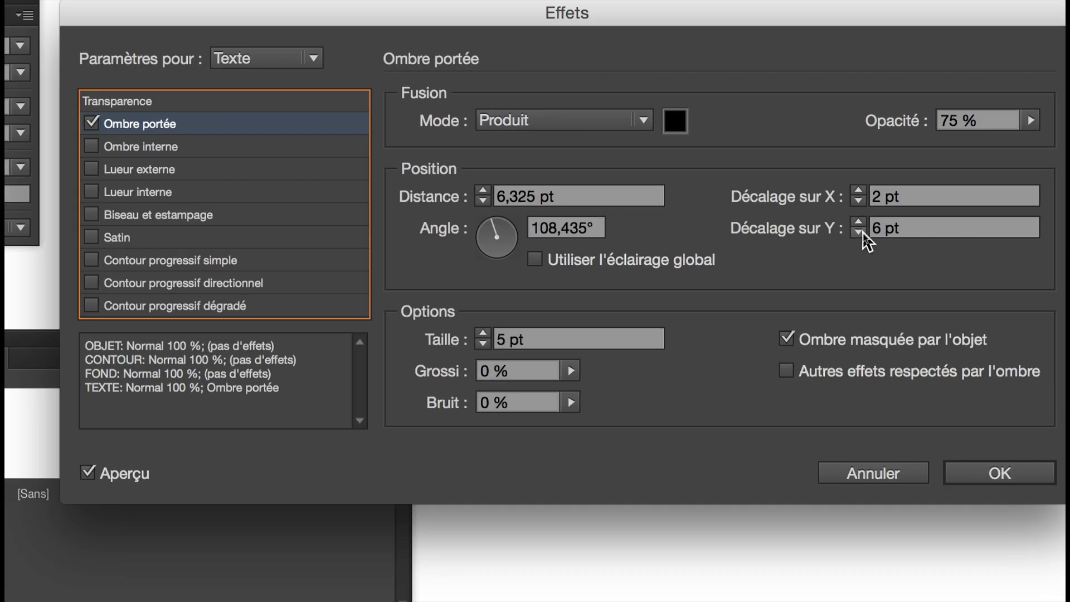
{"action": "left_click", "coordinate": [858, 231]}
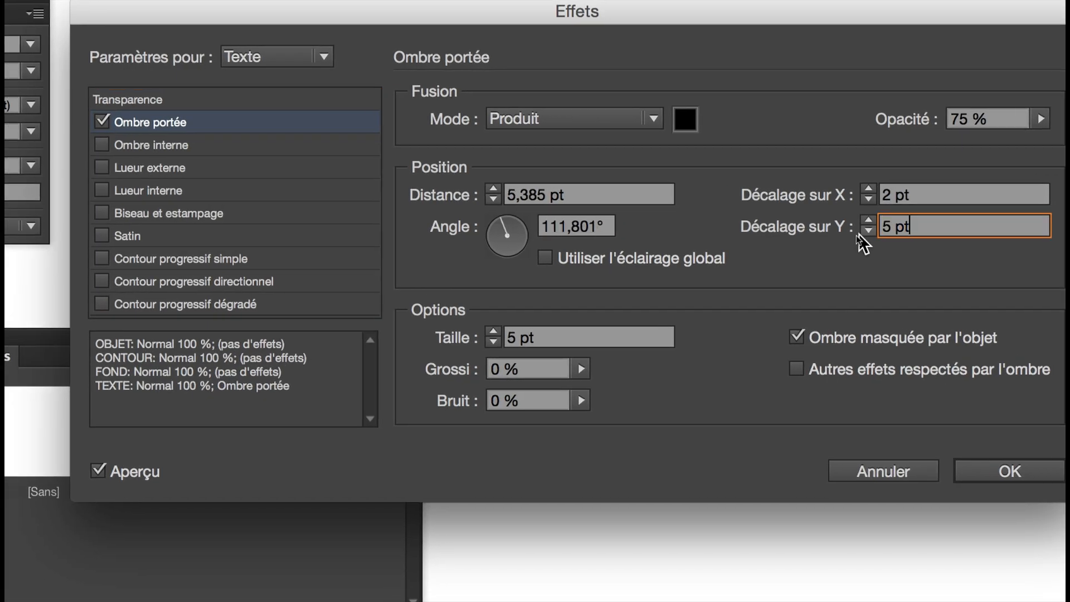
{"action": "left_click", "coordinate": [858, 231]}
{"action": "left_click", "coordinate": [859, 232]}
{"action": "left_click", "coordinate": [859, 232]}
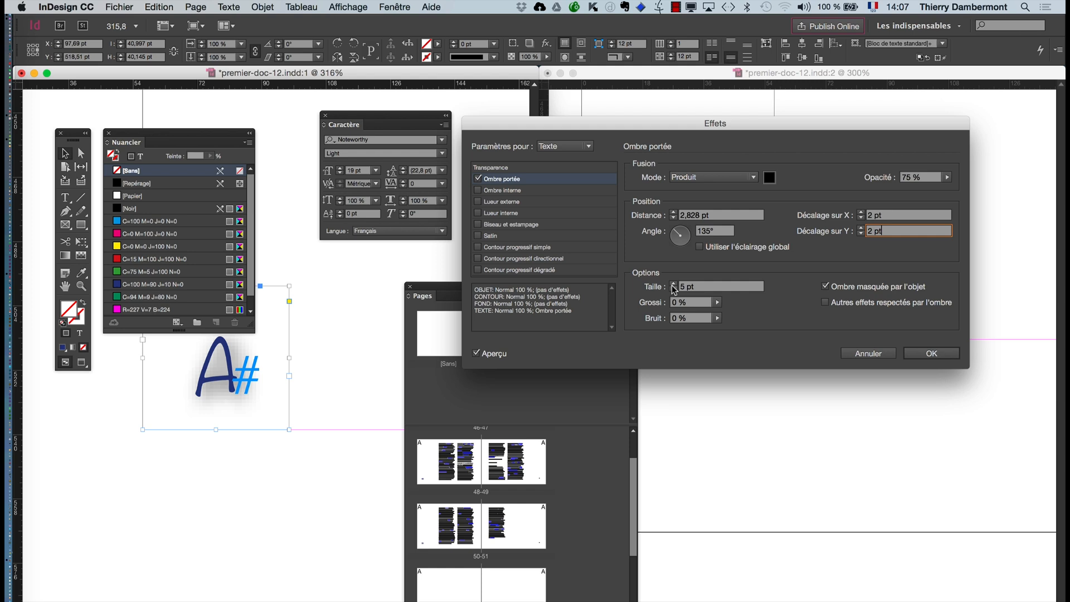
- Set the text shadow's size to 4 pt, raise its distance, then set its X offset to 3 pt and apply the effect
{"action": "left_click", "coordinate": [673, 290]}
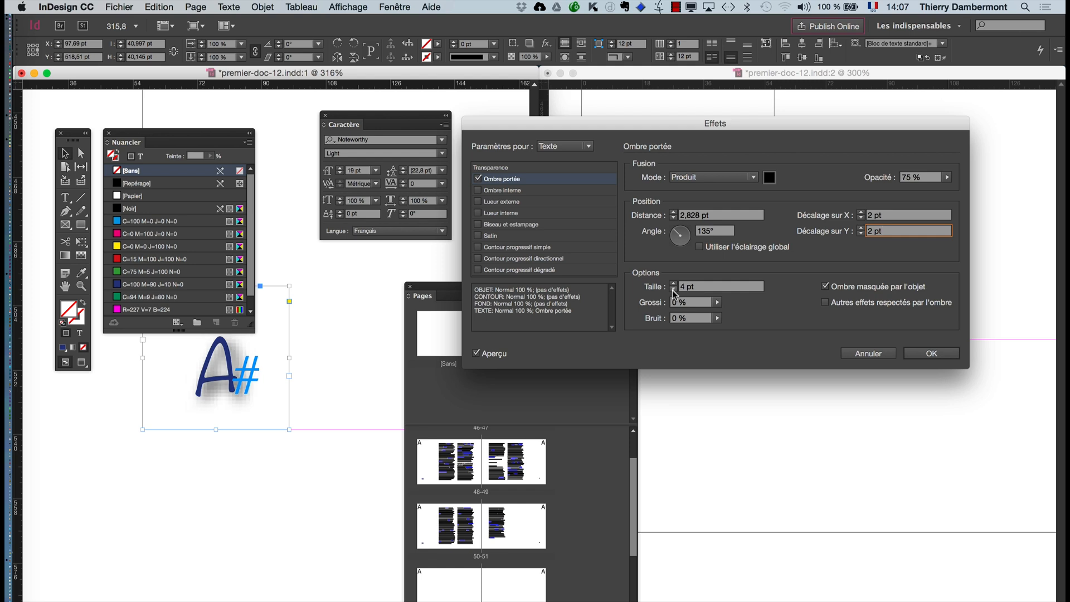
{"action": "left_click", "coordinate": [672, 215]}
{"action": "left_click", "coordinate": [860, 215]}
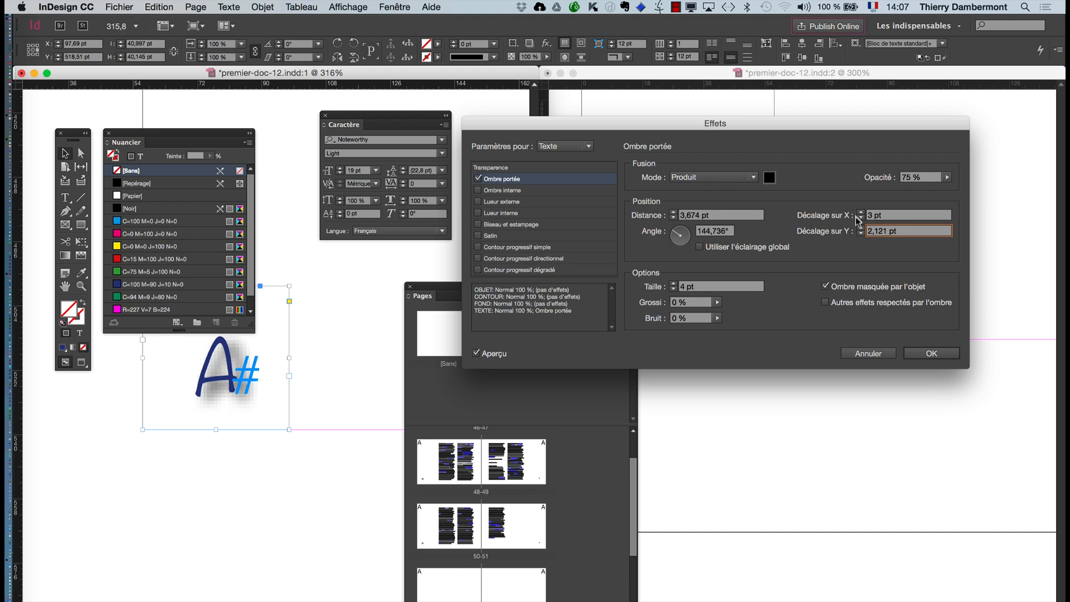
{"action": "left_click", "coordinate": [918, 354]}
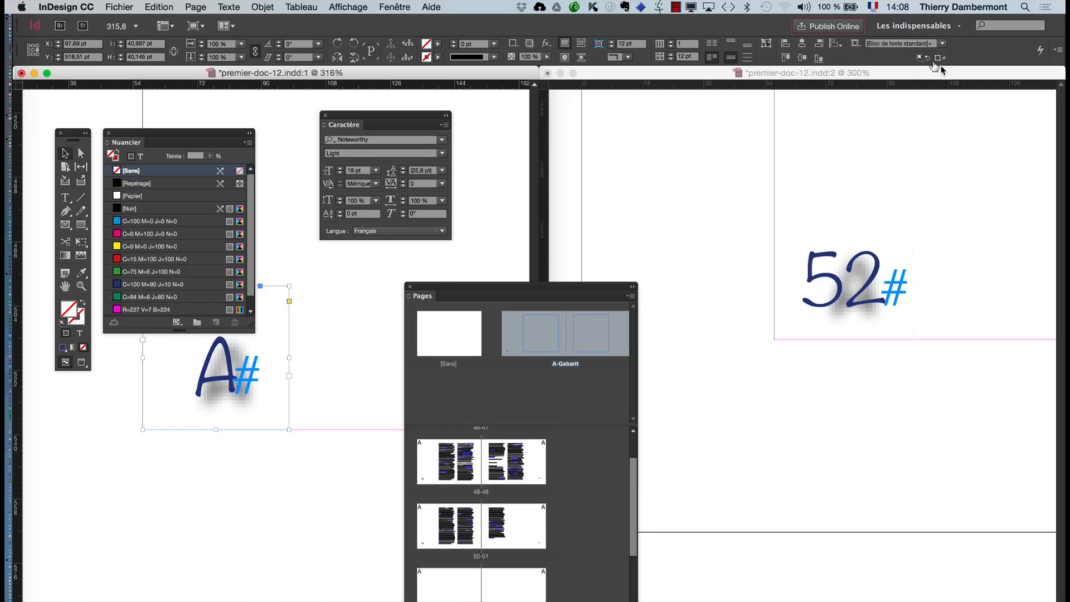
- Zoom the second window out to 50 % around the document's page numbers and save the document
{"action": "left_click", "coordinate": [918, 73]}
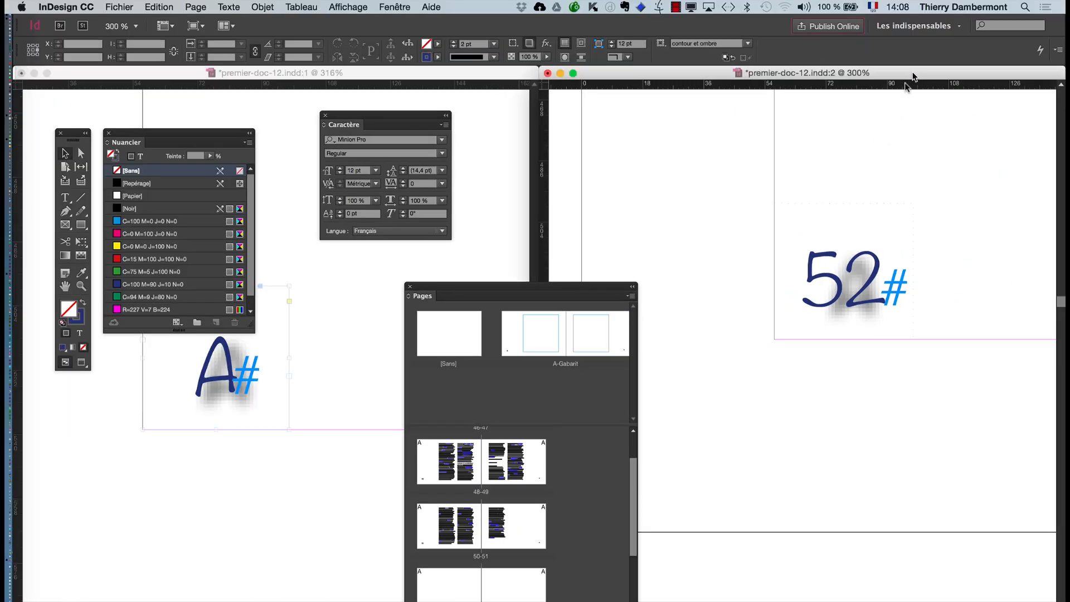
{"action": "scroll", "coordinate": [883, 279], "scroll_direction": "up", "scroll_amount": 2}
{"action": "scroll", "coordinate": [883, 280], "scroll_direction": "down", "scroll_amount": 6}
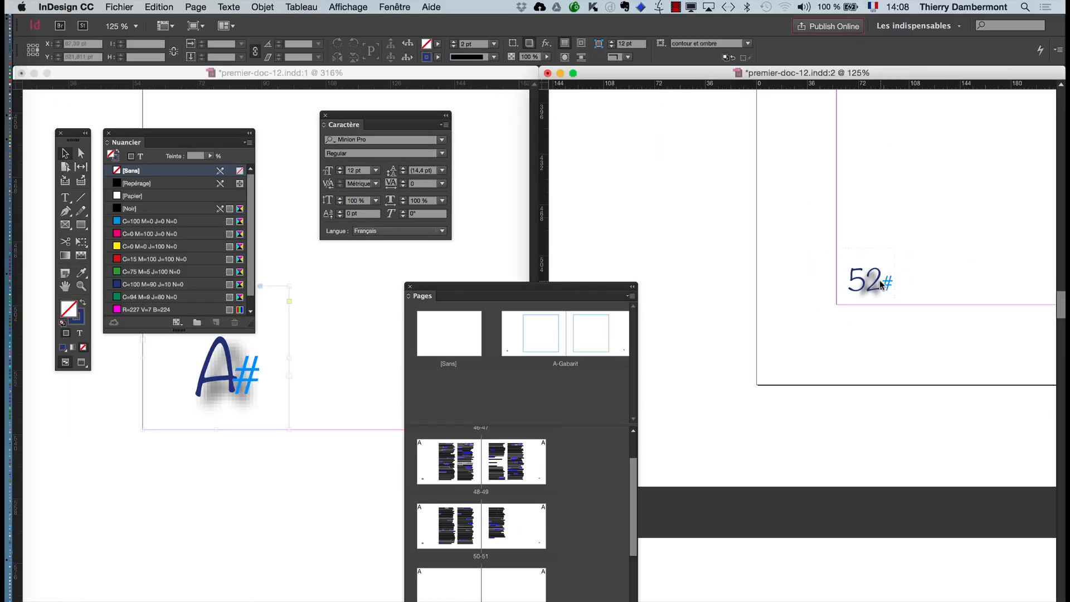
{"action": "scroll", "coordinate": [879, 301], "scroll_direction": "down", "scroll_amount": 3}
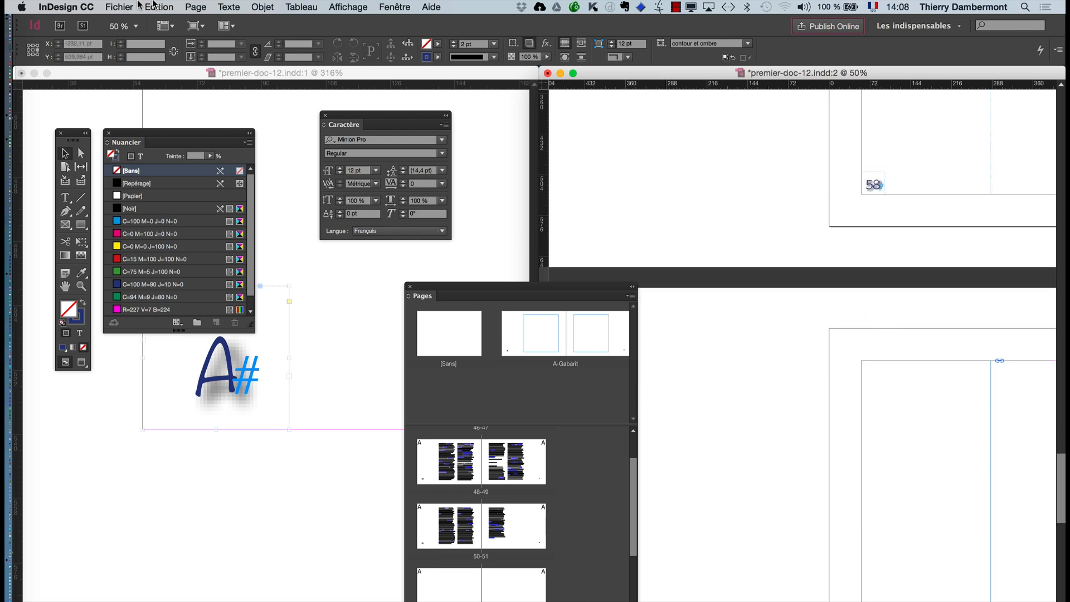
{"action": "left_click", "coordinate": [119, 6]}
{"action": "left_click", "coordinate": [143, 153]}
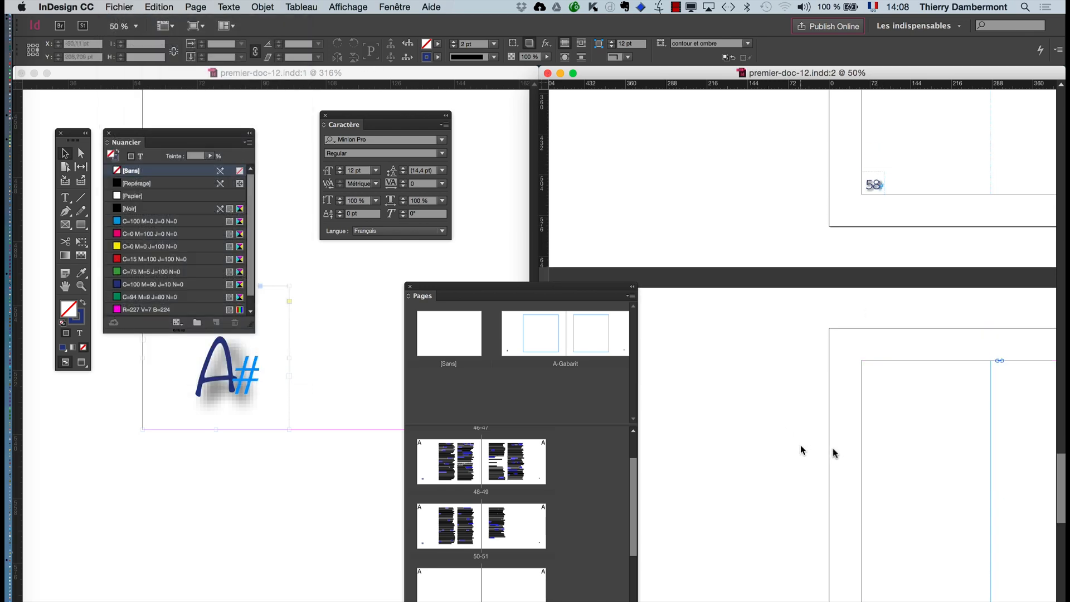
- Go back to page 50 in the second window and examine its page number at 300 %
{"action": "scroll", "coordinate": [923, 444], "scroll_direction": "up", "scroll_amount": 2}
{"action": "scroll", "coordinate": [863, 307], "scroll_direction": "up", "scroll_amount": 15}
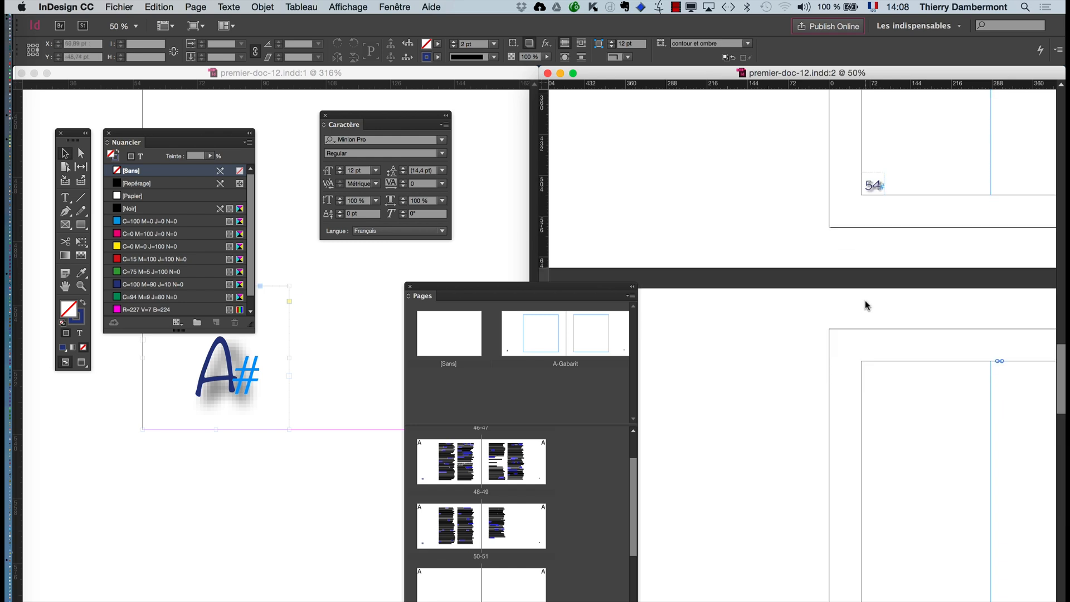
{"action": "scroll", "coordinate": [861, 301], "scroll_direction": "up", "scroll_amount": 6}
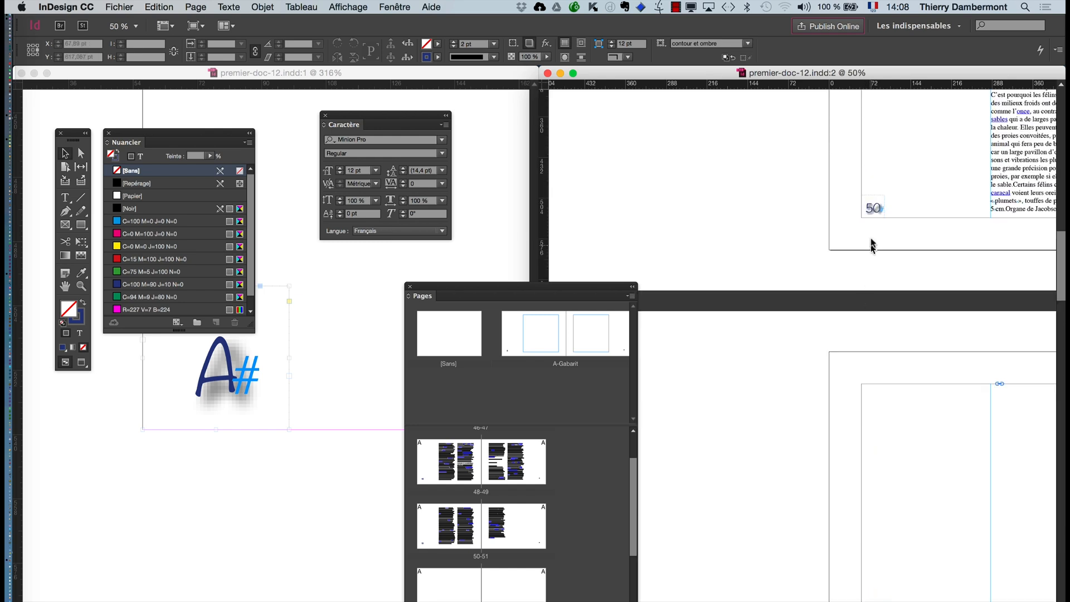
{"action": "scroll", "coordinate": [881, 210], "scroll_direction": "up", "scroll_amount": 3}
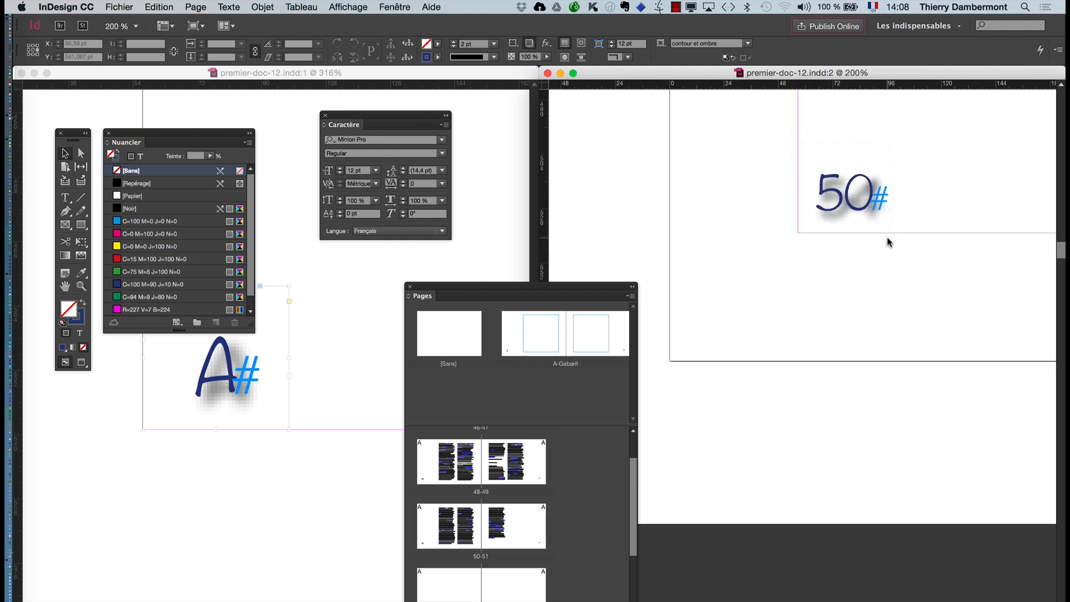
{"action": "scroll", "coordinate": [887, 241], "scroll_direction": "up", "scroll_amount": 3}
{"action": "scroll", "coordinate": [883, 241], "scroll_direction": "up", "scroll_amount": 4}
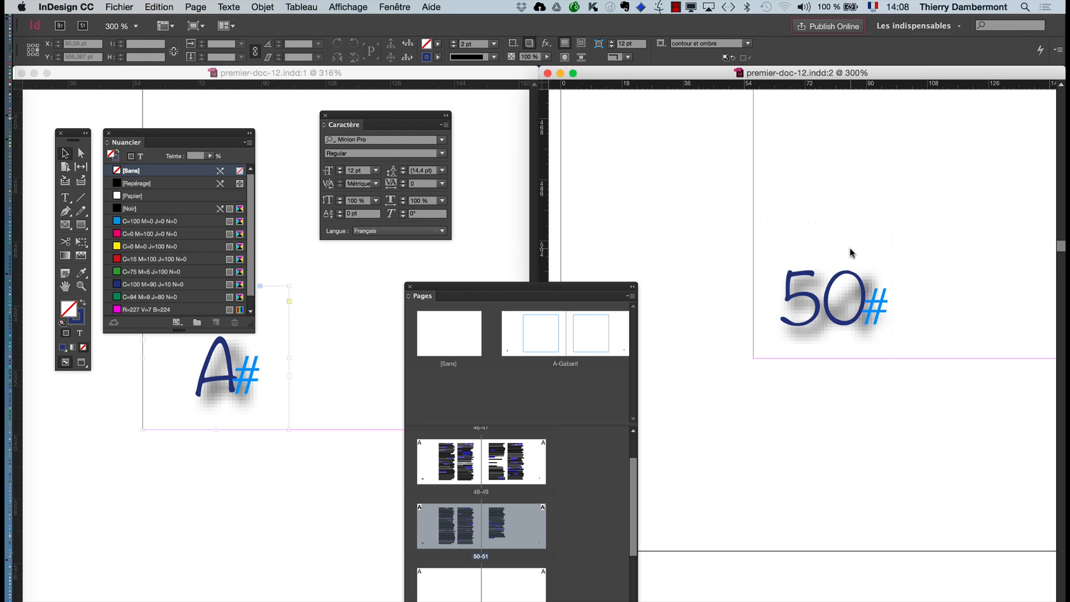
- Display pages 50 and 48 in the second window to check their page numbers, keeping the Pages panel clear of them
{"action": "double_click", "coordinate": [460, 532]}
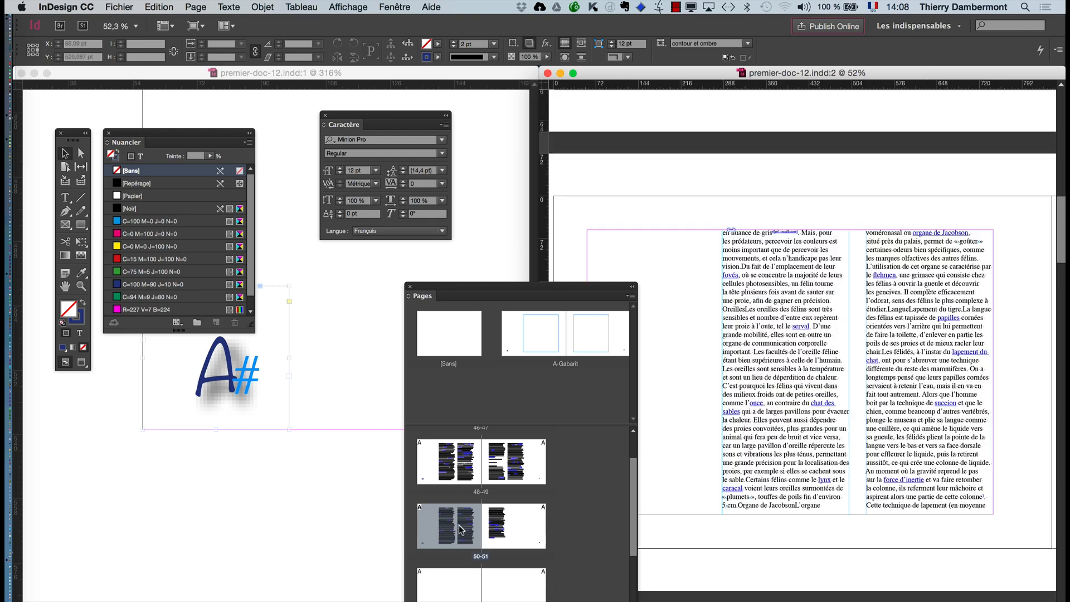
{"action": "left_click_drag", "start_coordinate": [571, 289], "coordinate": [370, 298]}
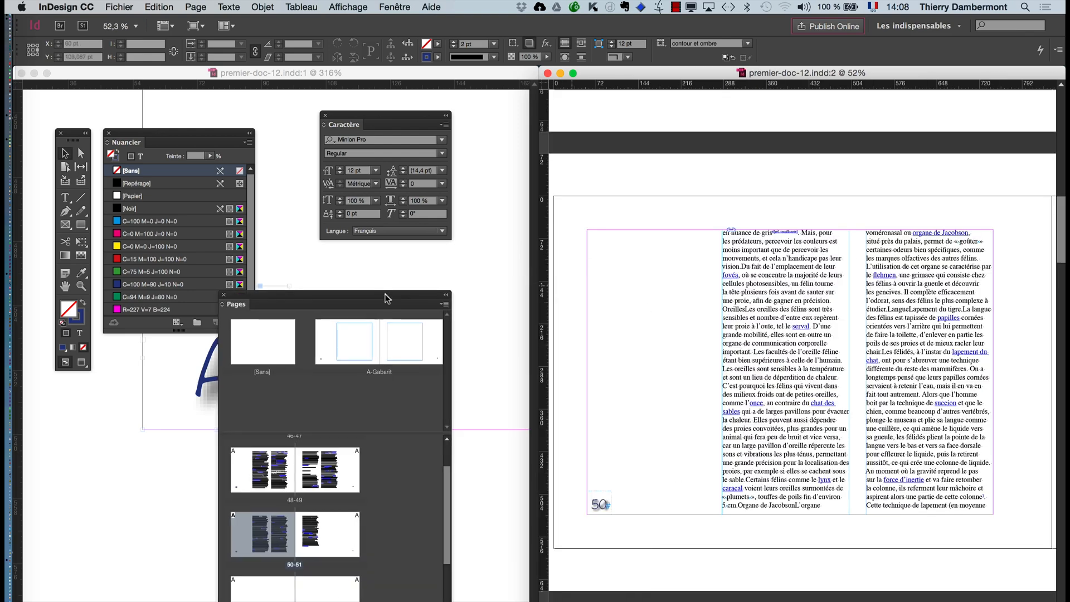
{"action": "double_click", "coordinate": [265, 484]}
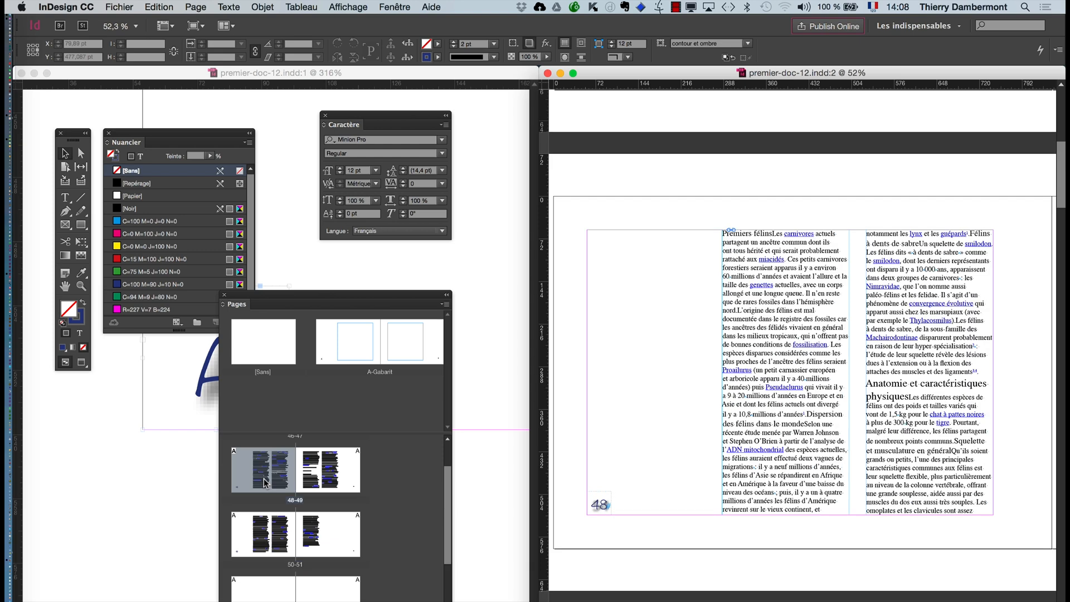
- Move the panels clear of the master's page number and turn off the Ombre portée effect for its frame's Texte
{"action": "left_click_drag", "start_coordinate": [299, 304], "coordinate": [603, 289]}
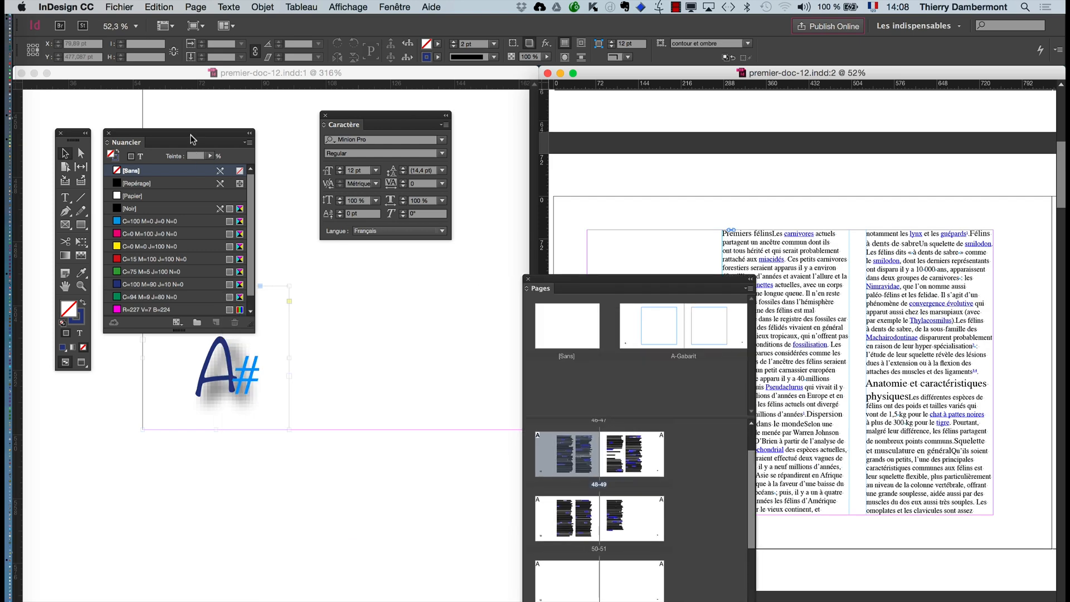
{"action": "left_click_drag", "start_coordinate": [190, 139], "coordinate": [419, 292]}
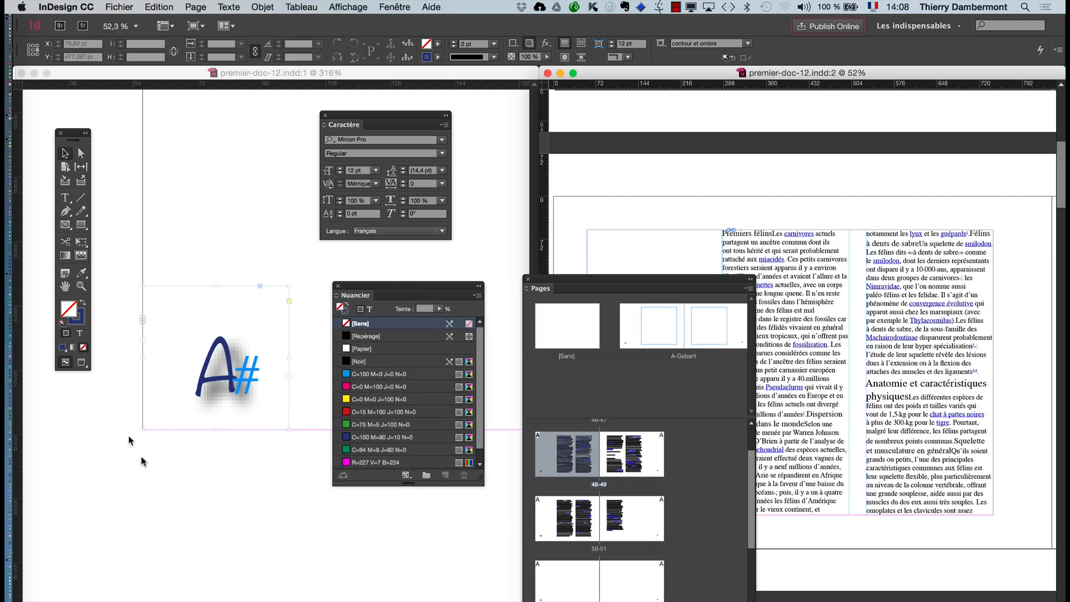
{"action": "left_click", "coordinate": [191, 386]}
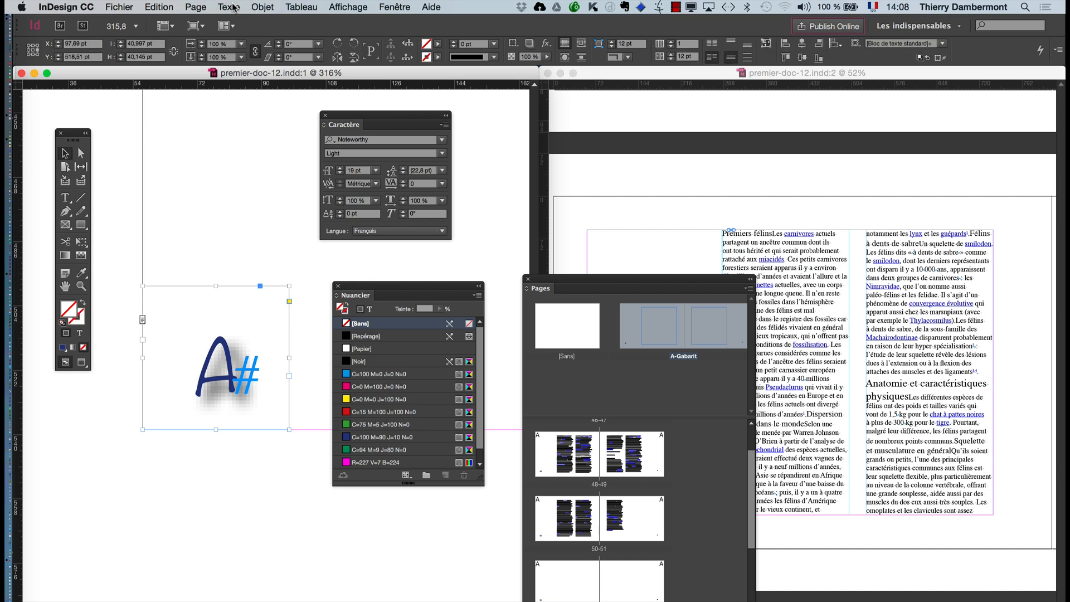
{"action": "left_click", "coordinate": [234, 7]}
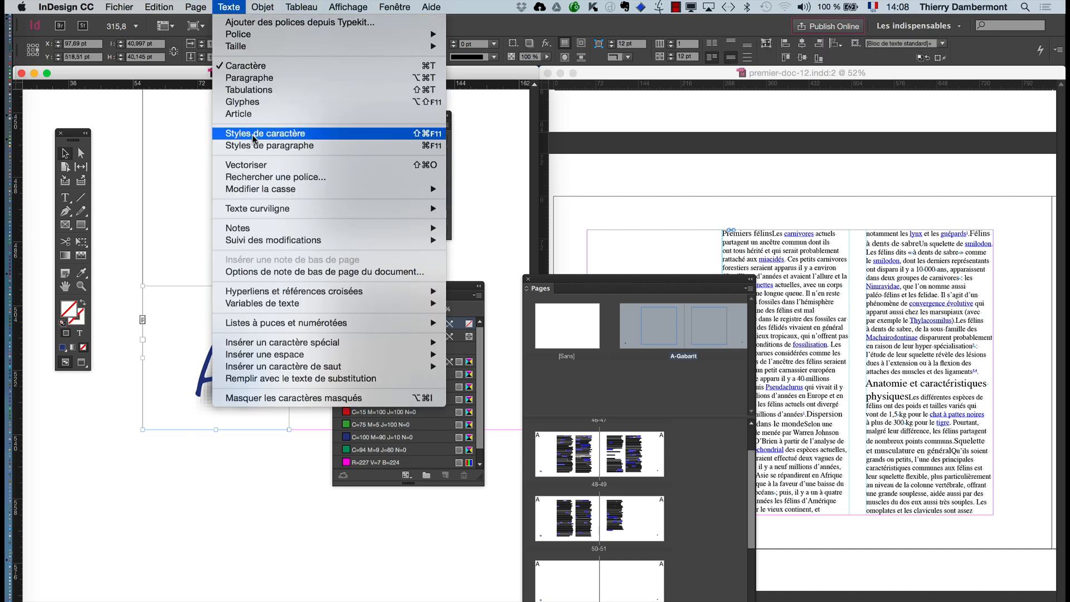
{"action": "mouse_move", "coordinate": [264, 10]}
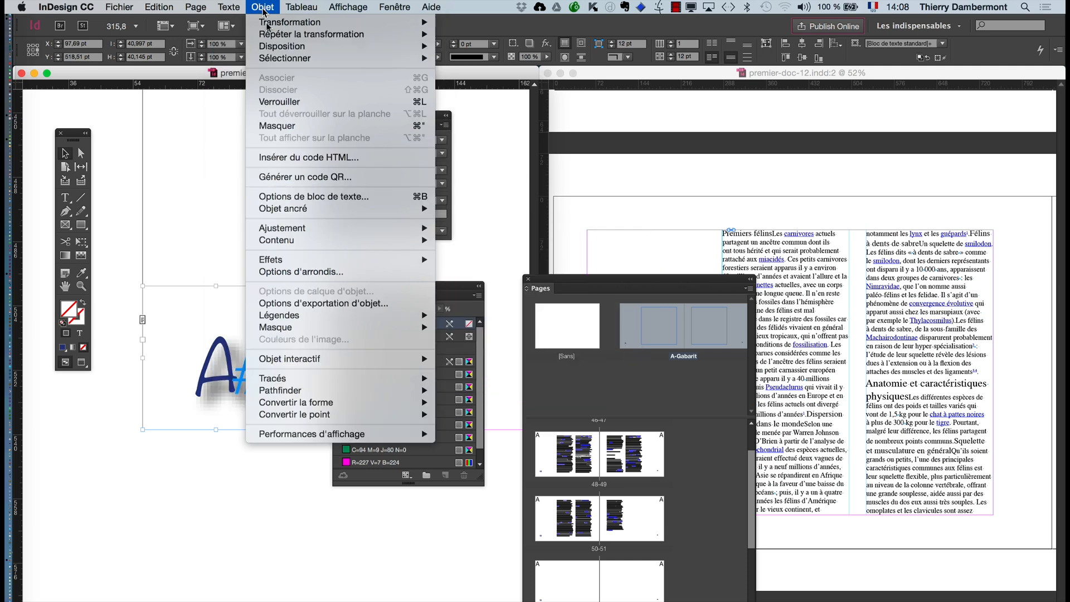
{"action": "mouse_move", "coordinate": [306, 260]}
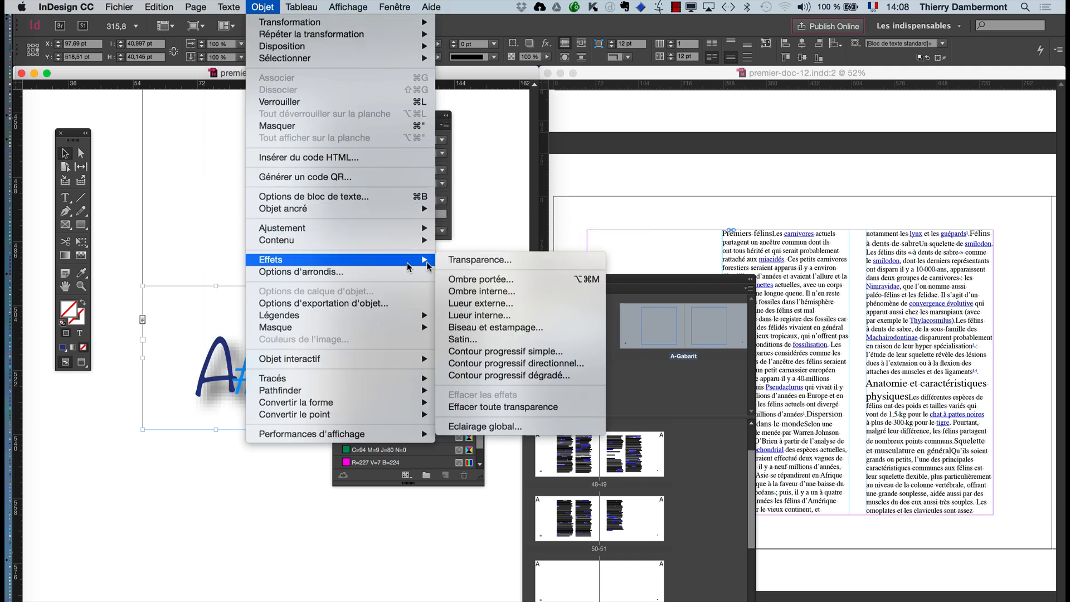
{"action": "left_click", "coordinate": [468, 262]}
{"action": "left_click", "coordinate": [539, 157]}
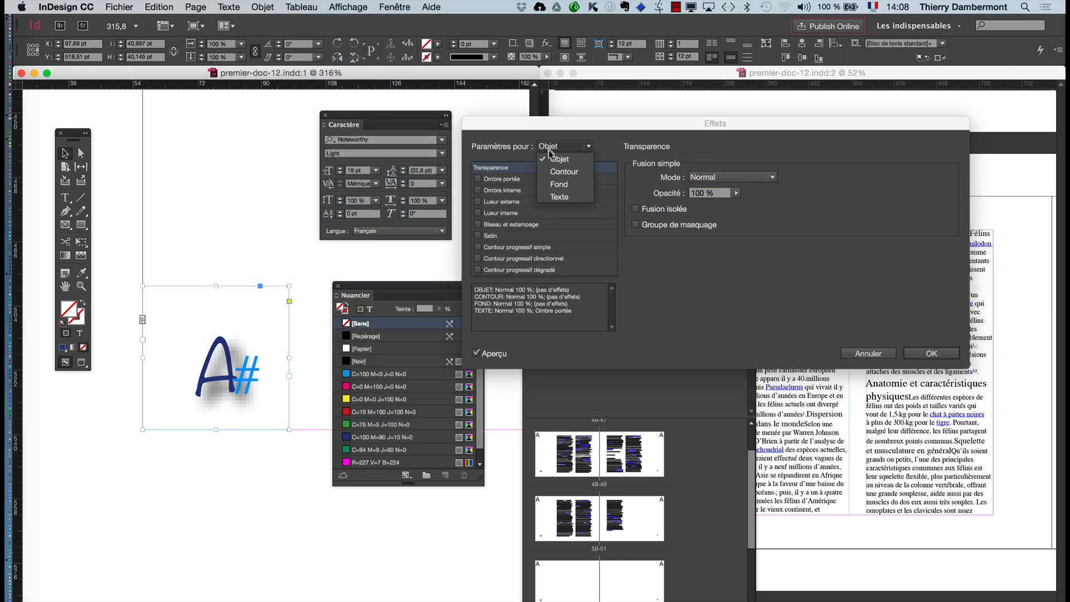
{"action": "left_click", "coordinate": [543, 197]}
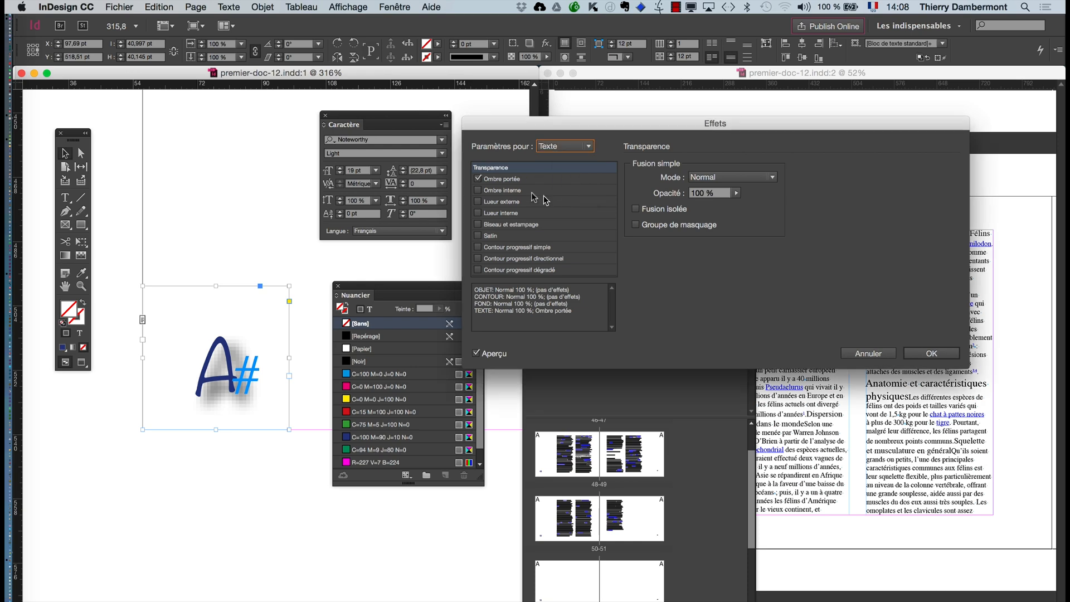
{"action": "left_click", "coordinate": [478, 178]}
{"action": "key", "text": "Return"}
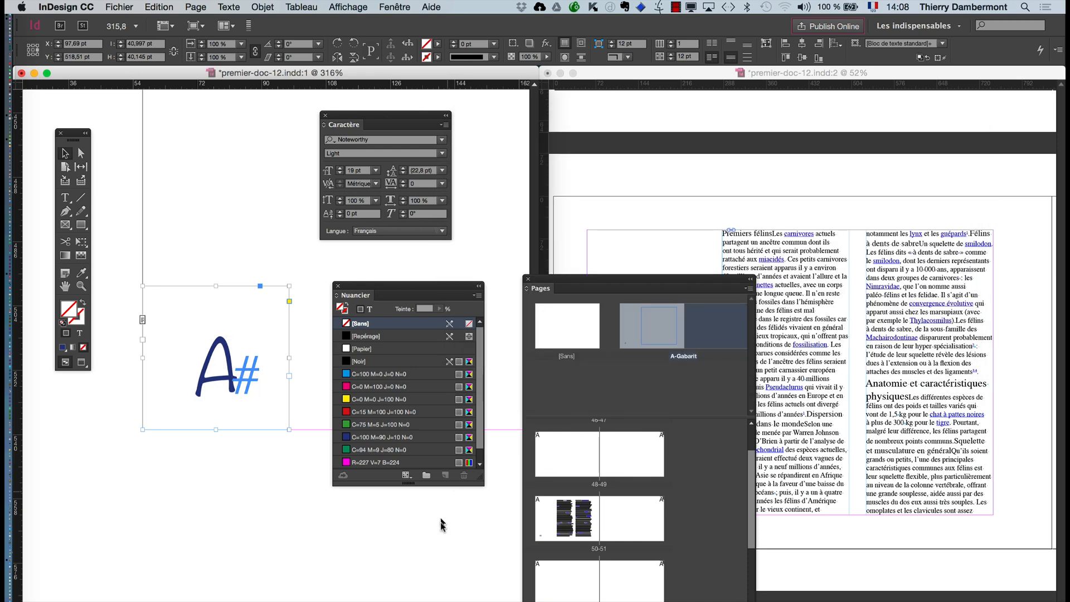
- Deselect the page number frame and move the Pages panel away so page 48 is uncovered in the second window
{"action": "left_click", "coordinate": [442, 524]}
{"action": "left_click_drag", "start_coordinate": [646, 282], "coordinate": [218, 482]}
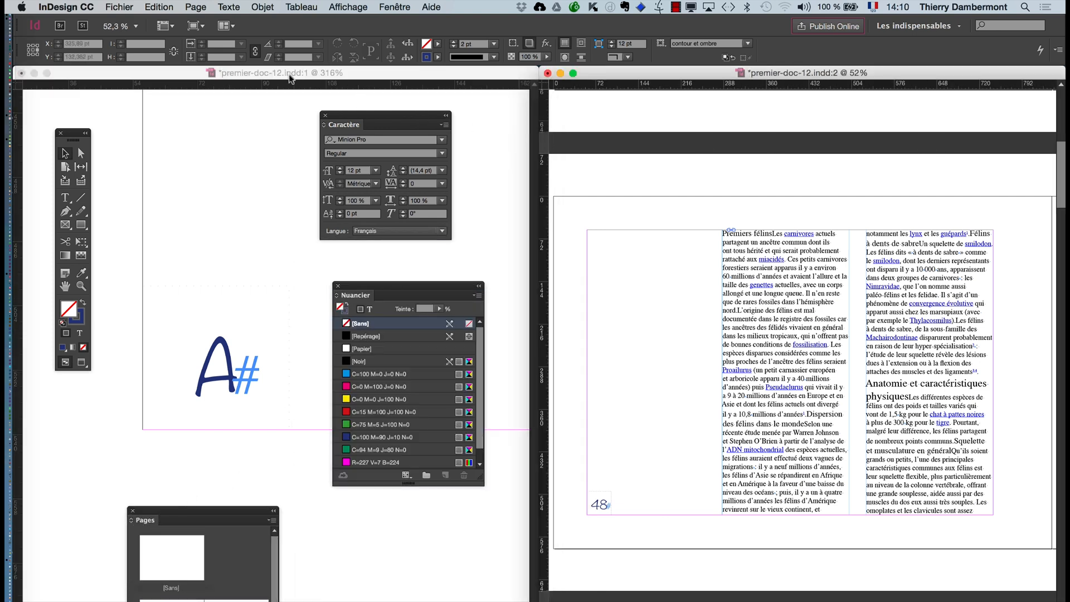
{"action": "left_click", "coordinate": [290, 79]}
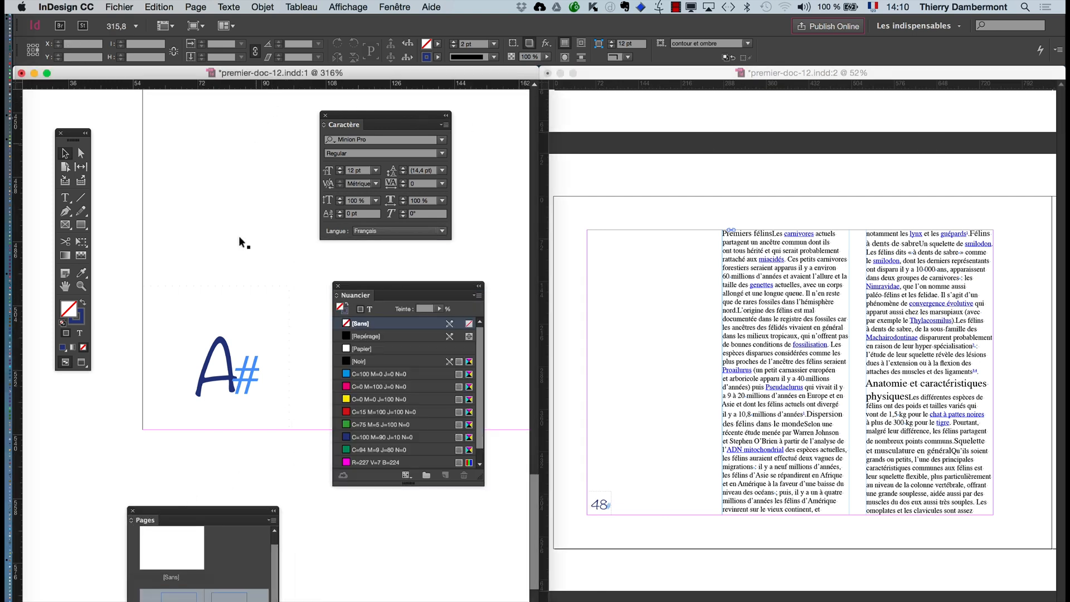
- Place the text cursor after the master's page number and open the Styles de paragraphe panel over the second window
{"action": "scroll", "coordinate": [231, 315], "scroll_direction": "down", "scroll_amount": 1}
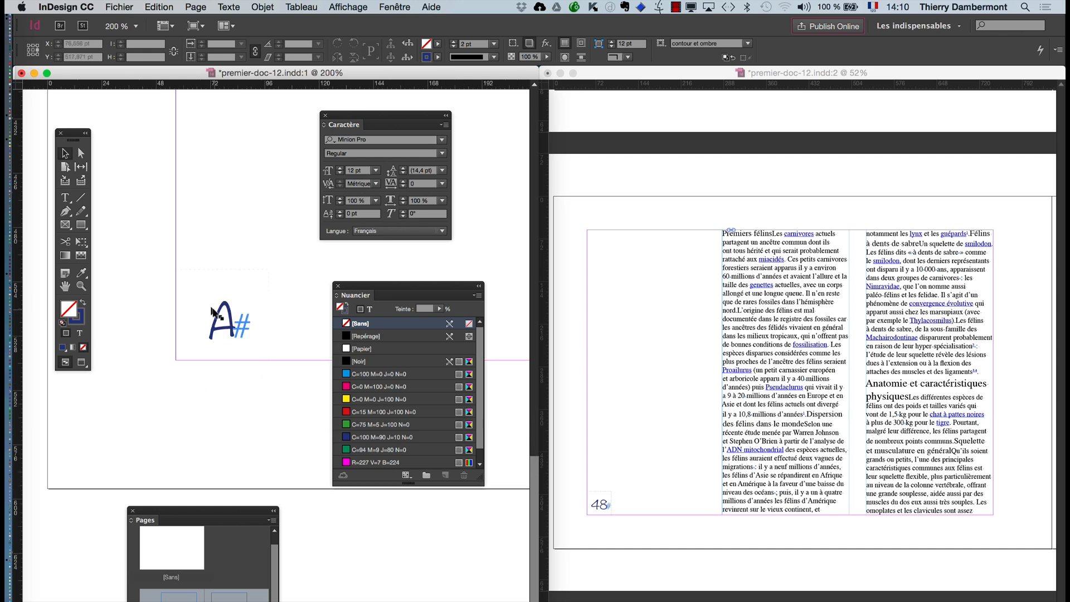
{"action": "left_click", "coordinate": [65, 197]}
{"action": "double_click", "coordinate": [217, 322]}
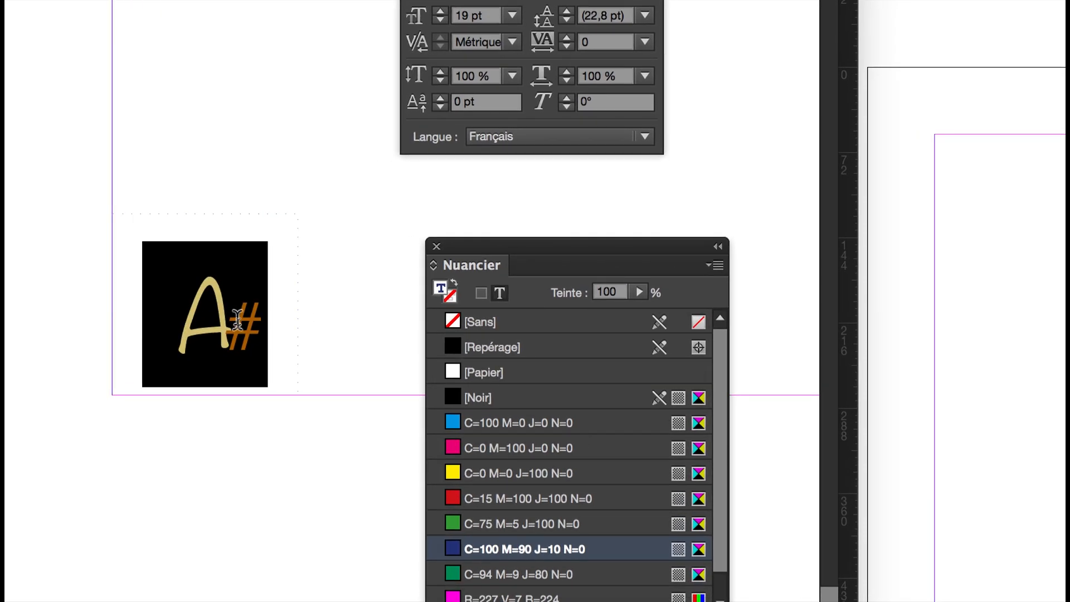
{"action": "left_click", "coordinate": [238, 319]}
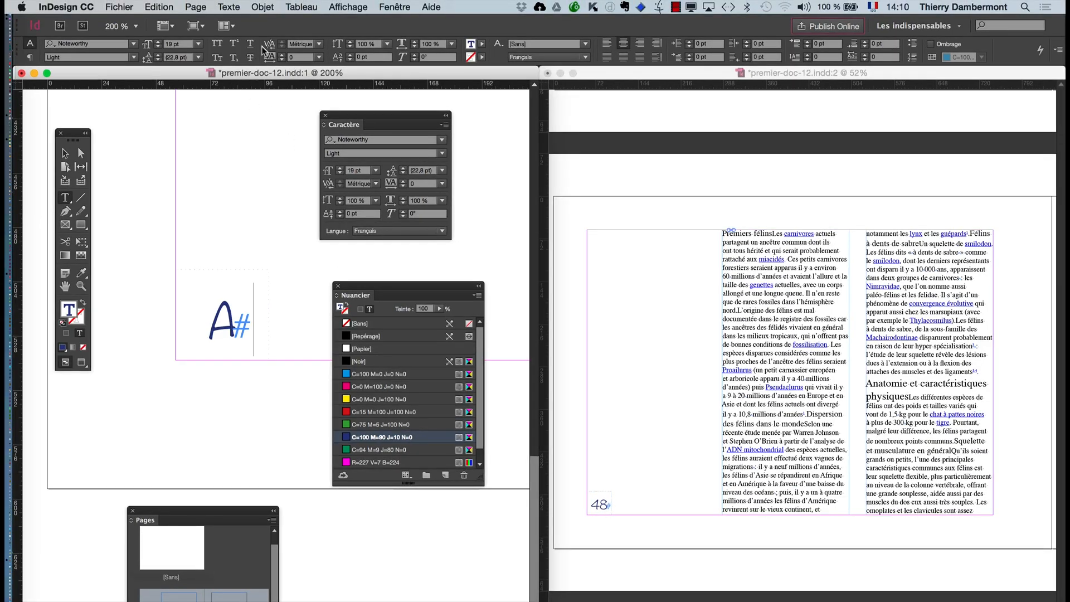
{"action": "left_click", "coordinate": [234, 7]}
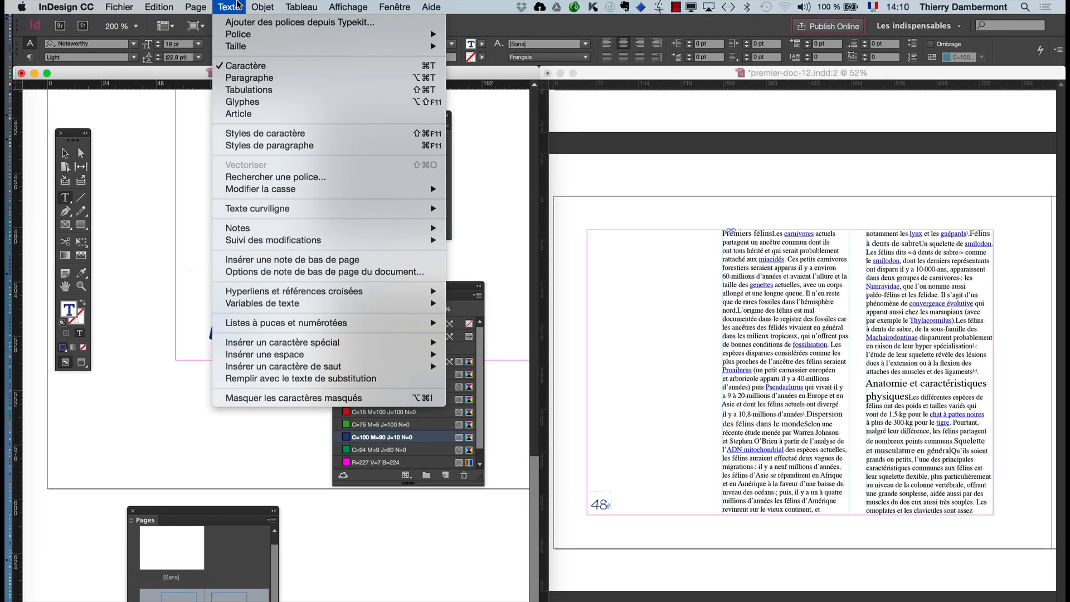
{"action": "left_click", "coordinate": [287, 146]}
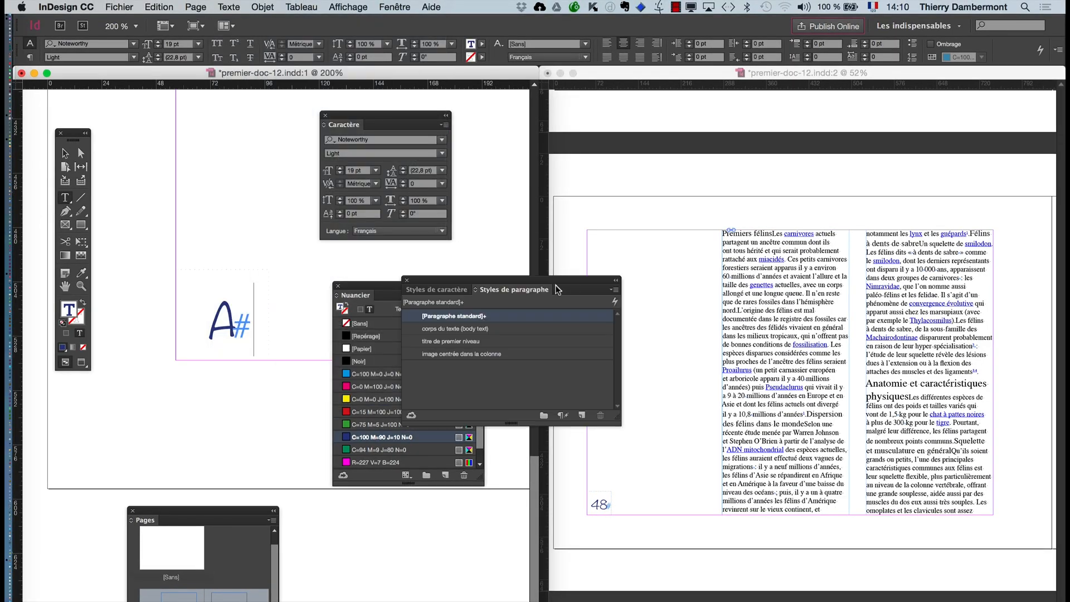
{"action": "left_click_drag", "start_coordinate": [555, 289], "coordinate": [704, 179]}
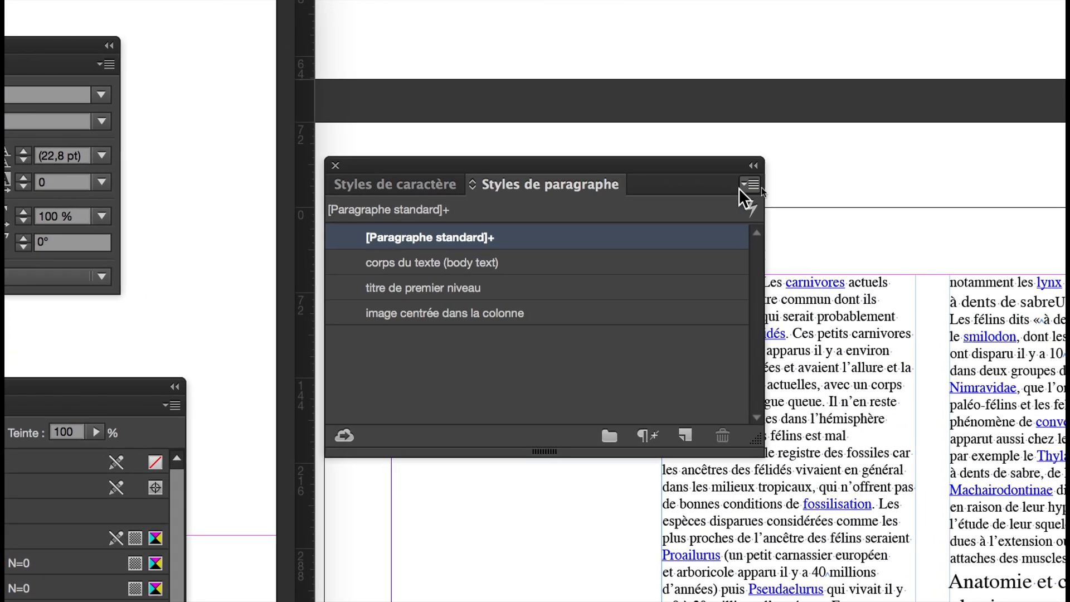
- Create a paragraph style named numérotation from the page number's formatting, apply it and collapse the Bibliothèques CC panel
{"action": "left_click", "coordinate": [740, 188]}
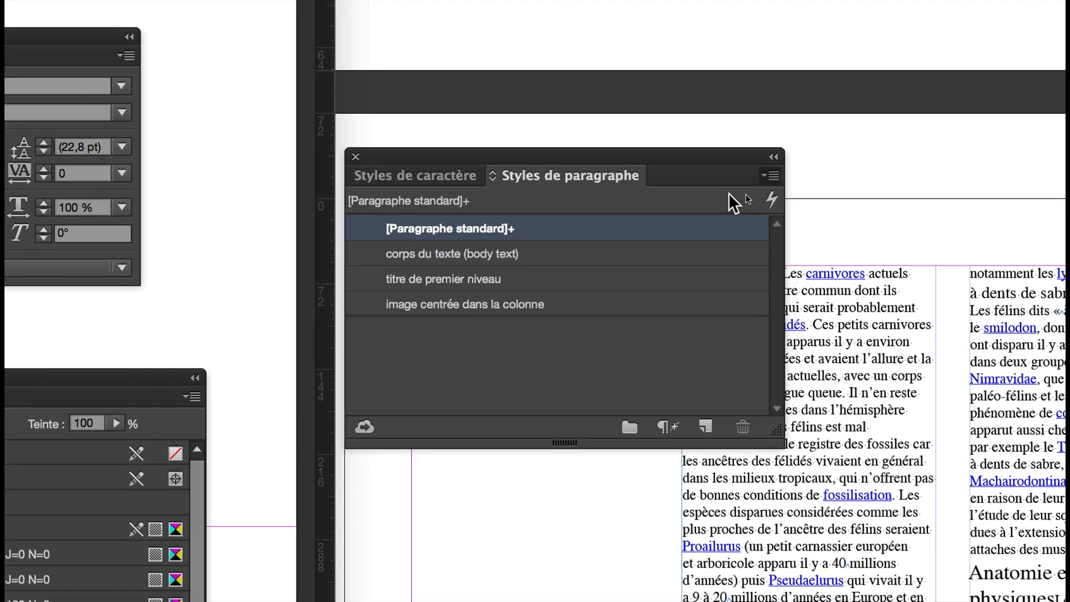
{"action": "type", "text": "numérotation"}
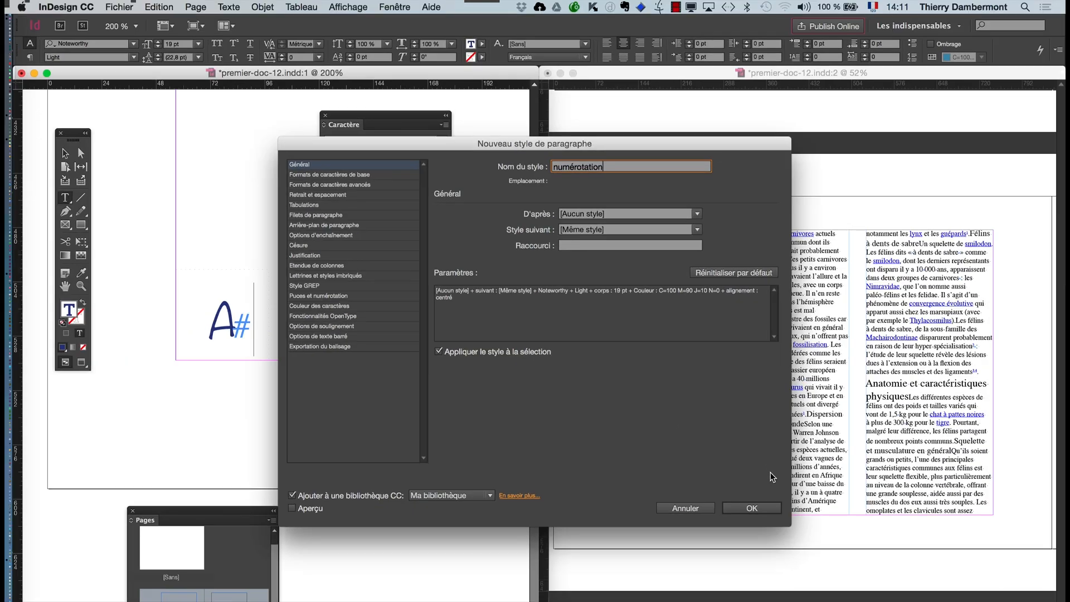
{"action": "left_click", "coordinate": [751, 507]}
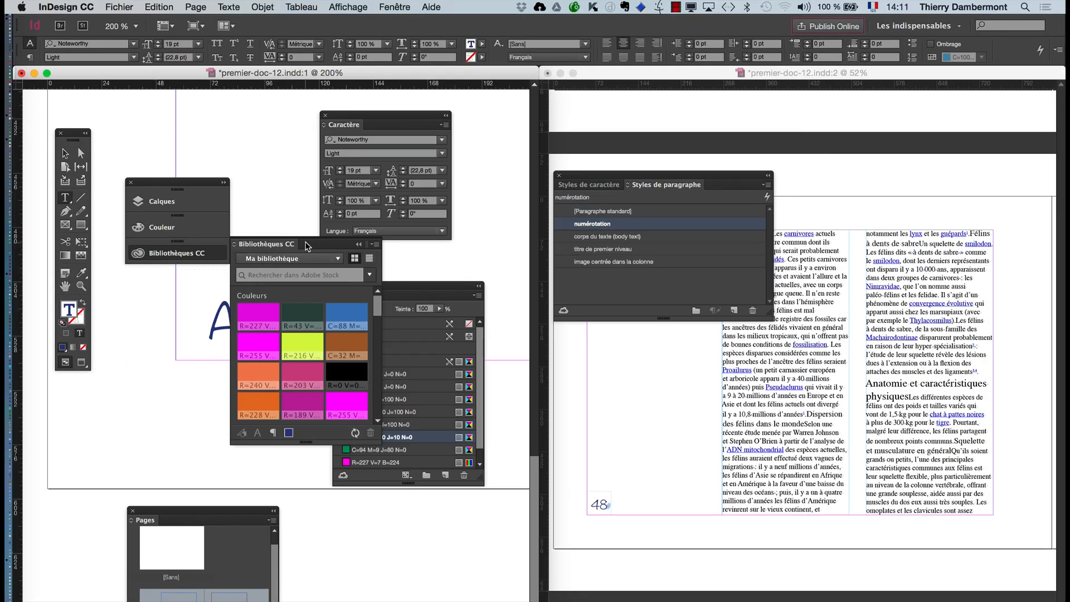
{"action": "left_click", "coordinate": [359, 244]}
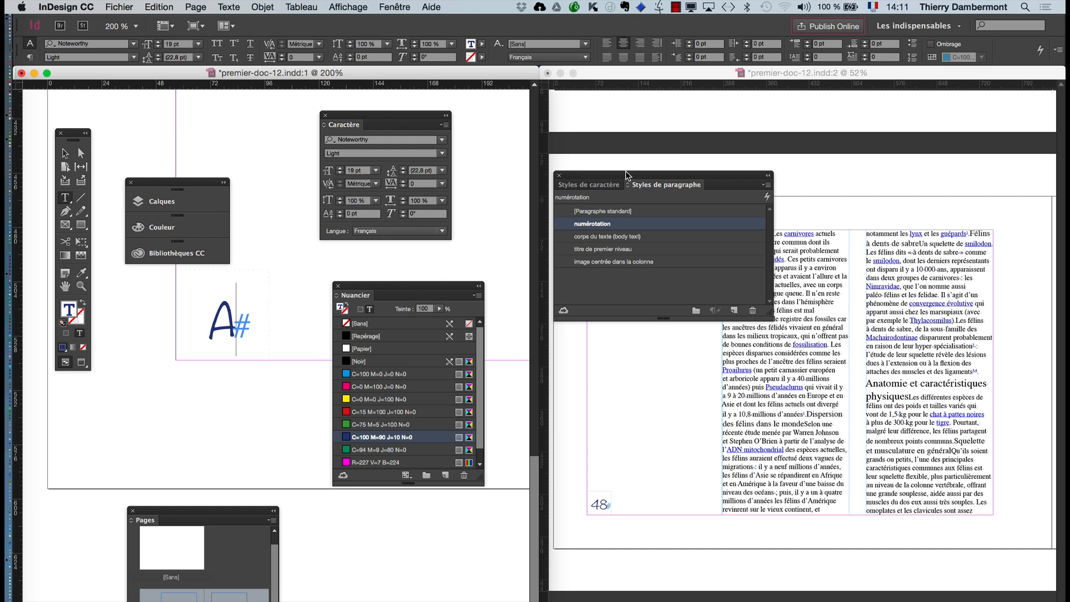
- Move the Styles de paragraphe and Nuancier panels clear of the page number on the A-Gabarit master's left page
{"action": "left_click_drag", "start_coordinate": [626, 175], "coordinate": [161, 377]}
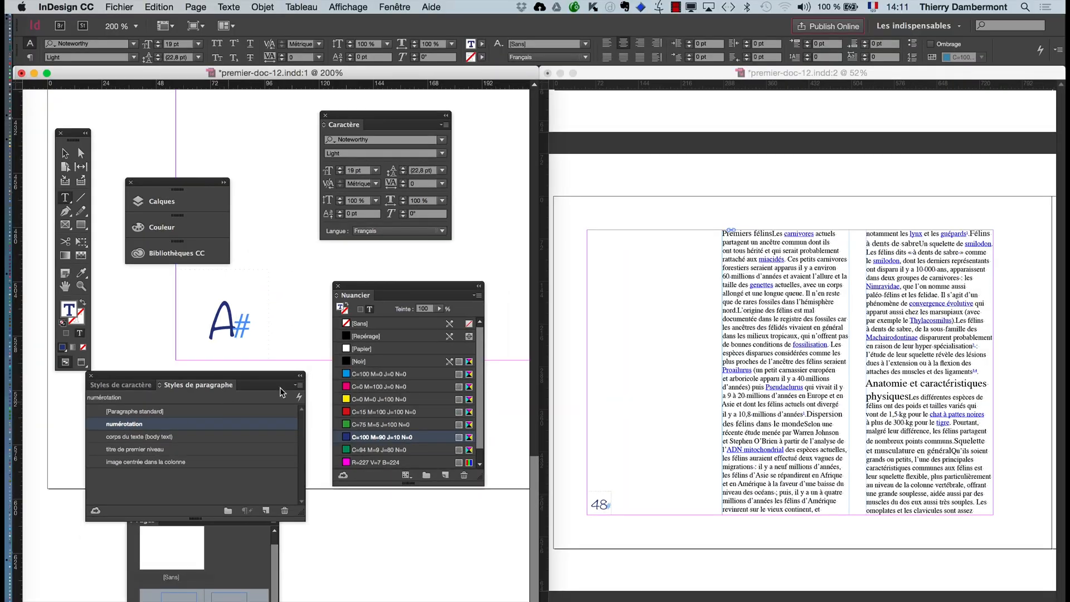
{"action": "left_click_drag", "start_coordinate": [354, 286], "coordinate": [547, 386]}
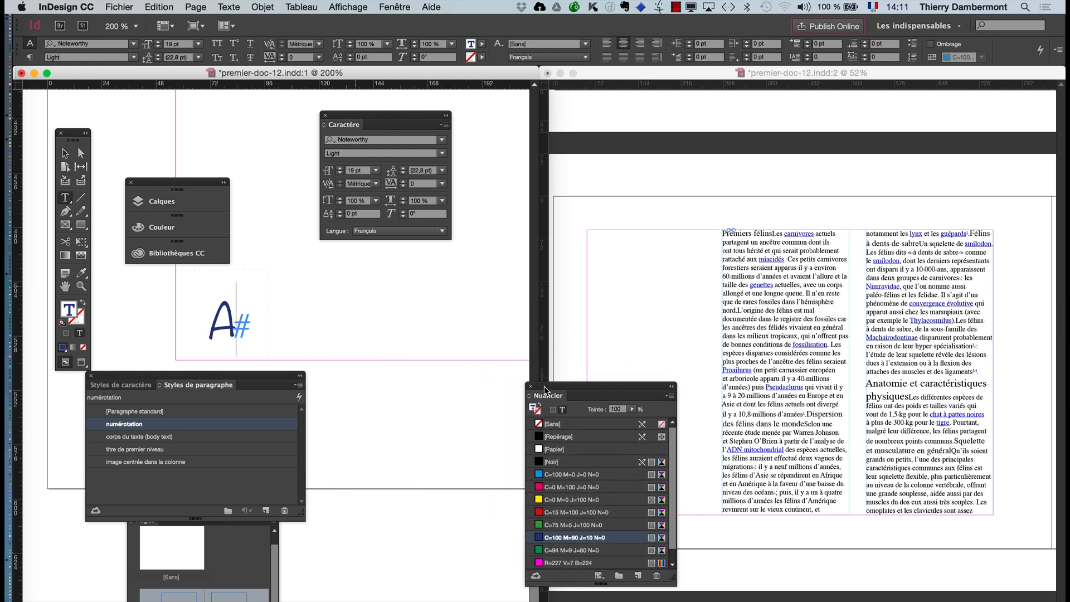
{"action": "scroll", "coordinate": [344, 336], "scroll_direction": "down", "scroll_amount": 2}
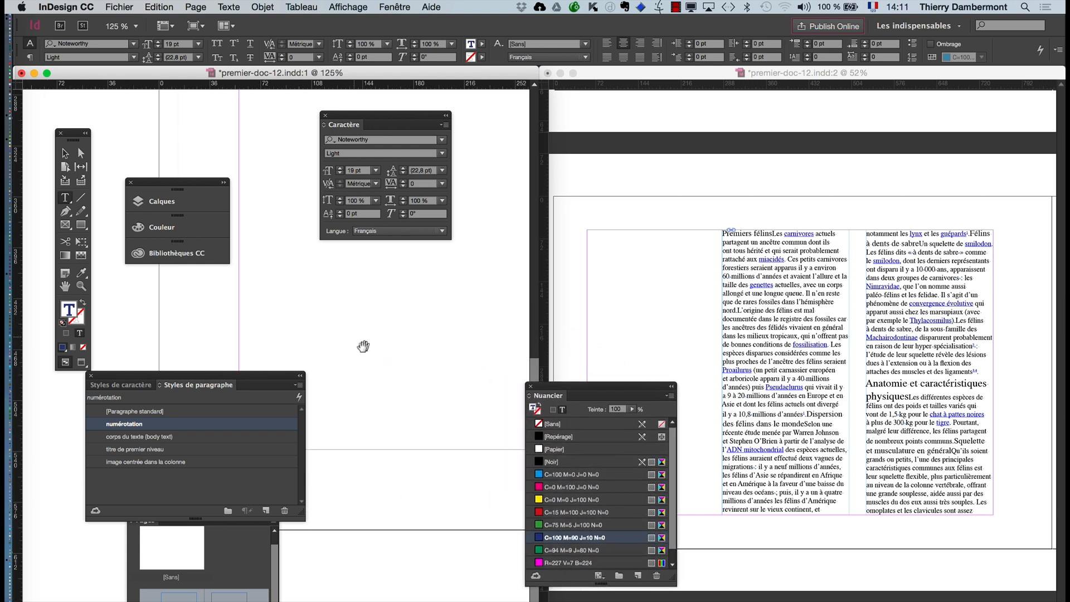
{"action": "left_click_drag", "start_coordinate": [253, 378], "coordinate": [409, 529]}
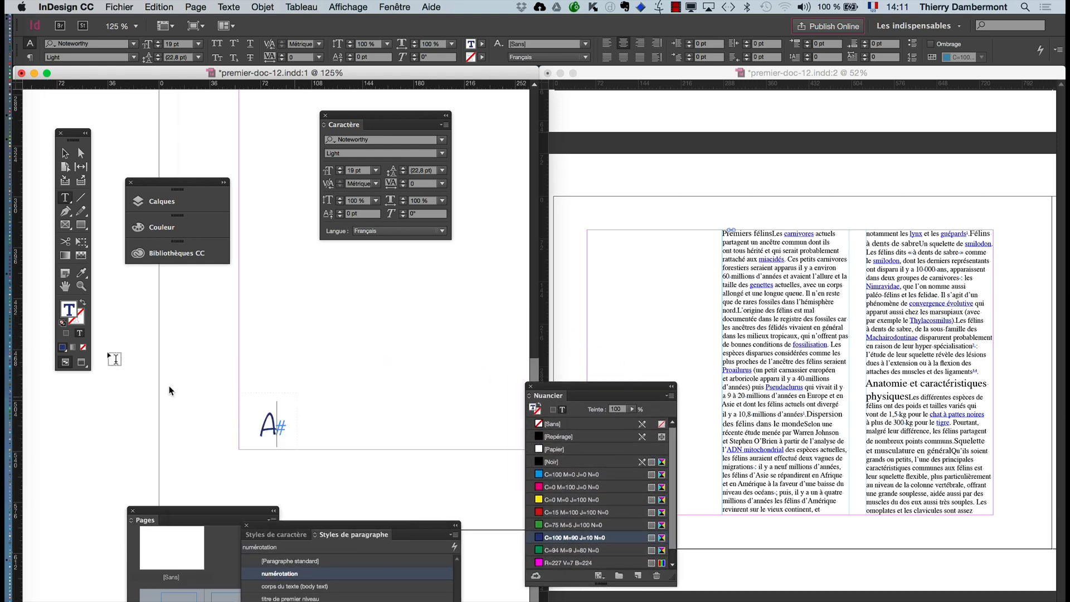
- Apply the numérotation paragraph style to the automatic page number on the A-Gabarit master's right page
{"action": "left_click", "coordinate": [65, 286]}
{"action": "scroll", "coordinate": [375, 352], "scroll_direction": "right", "scroll_amount": 10}
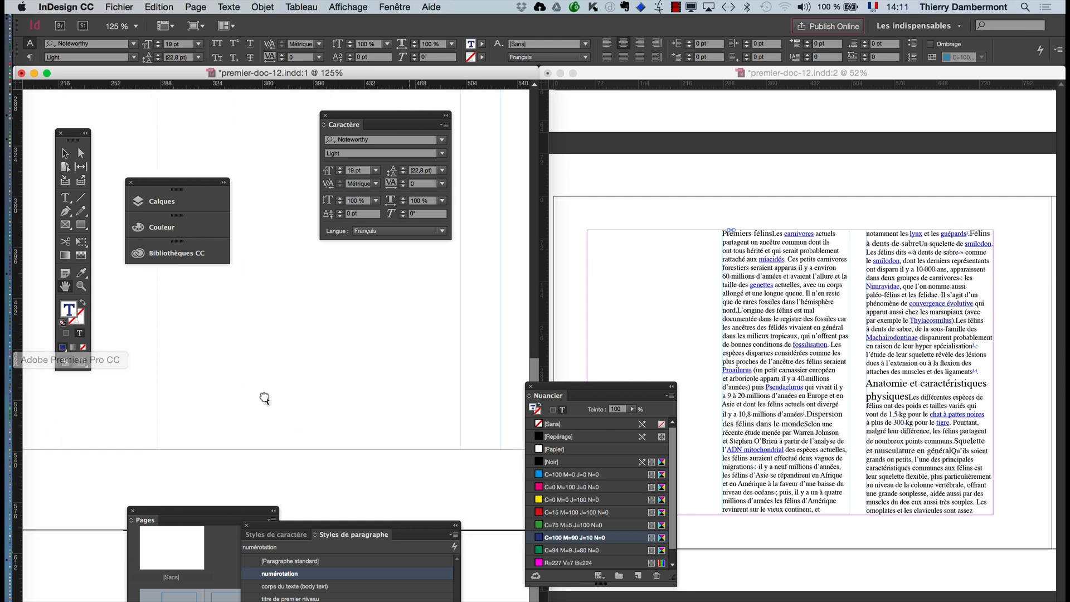
{"action": "scroll", "coordinate": [250, 419], "scroll_direction": "down", "scroll_amount": 2}
{"action": "scroll", "coordinate": [331, 418], "scroll_direction": "down", "scroll_amount": 2}
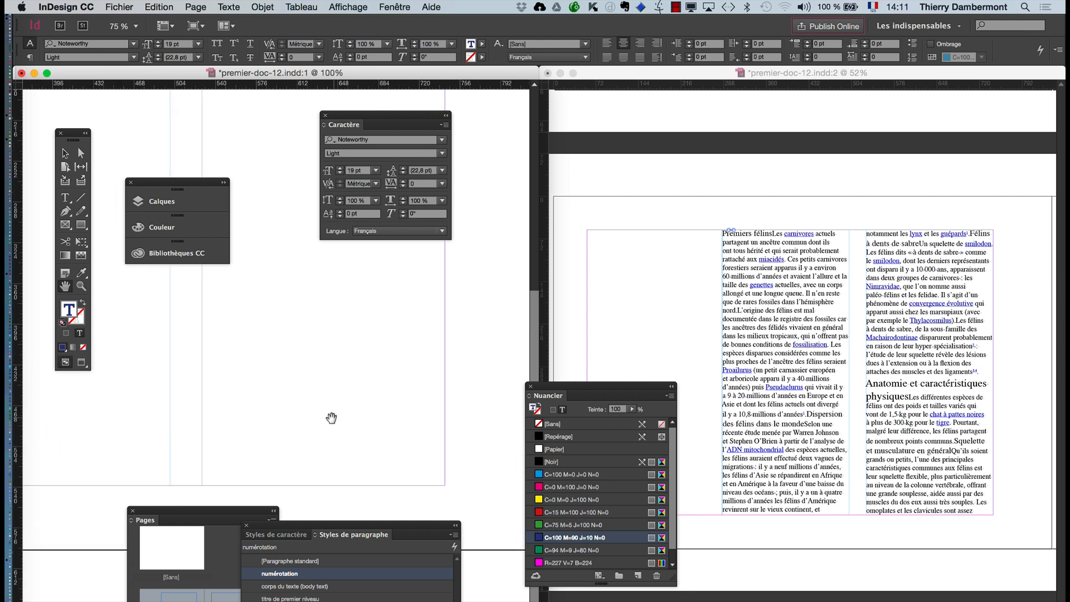
{"action": "left_click_drag", "start_coordinate": [344, 426], "coordinate": [144, 382]}
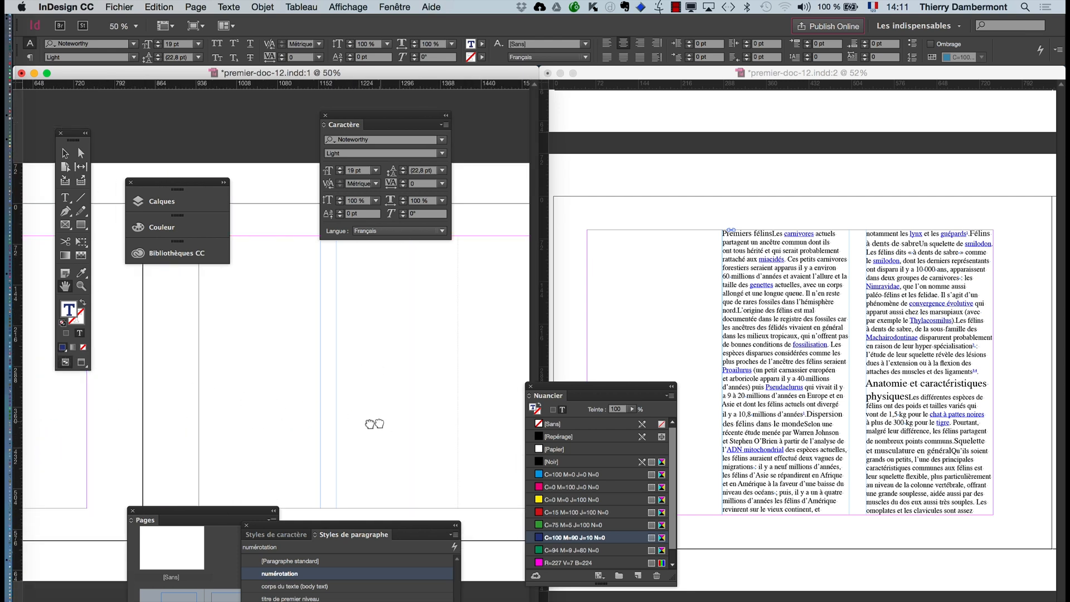
{"action": "left_click_drag", "start_coordinate": [370, 422], "coordinate": [53, 340]}
{"action": "scroll", "coordinate": [297, 501], "scroll_direction": "up", "scroll_amount": 2}
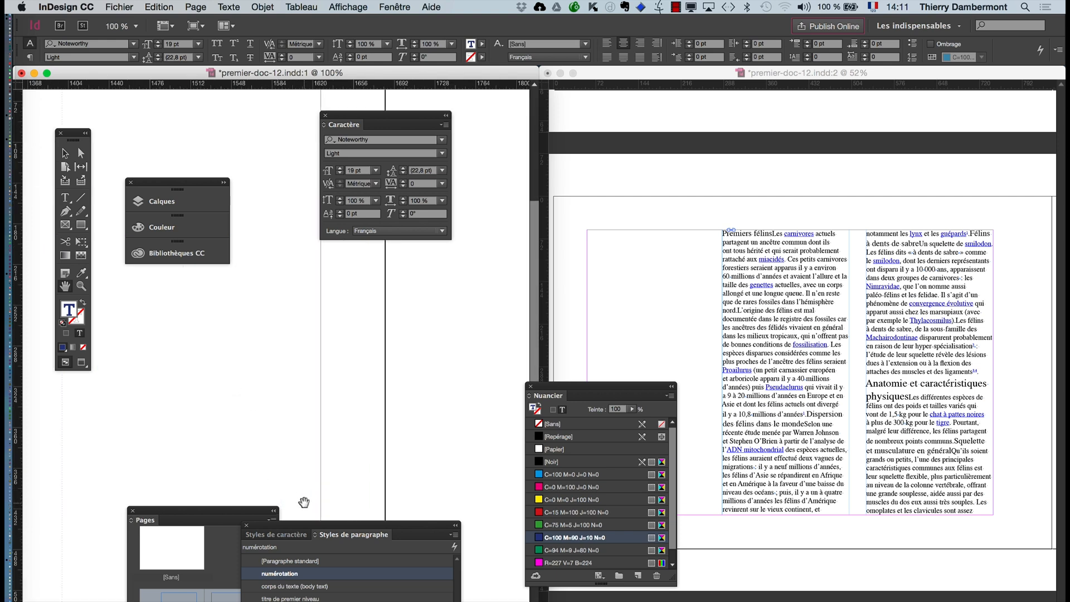
{"action": "left_click_drag", "start_coordinate": [284, 349], "coordinate": [236, 201]}
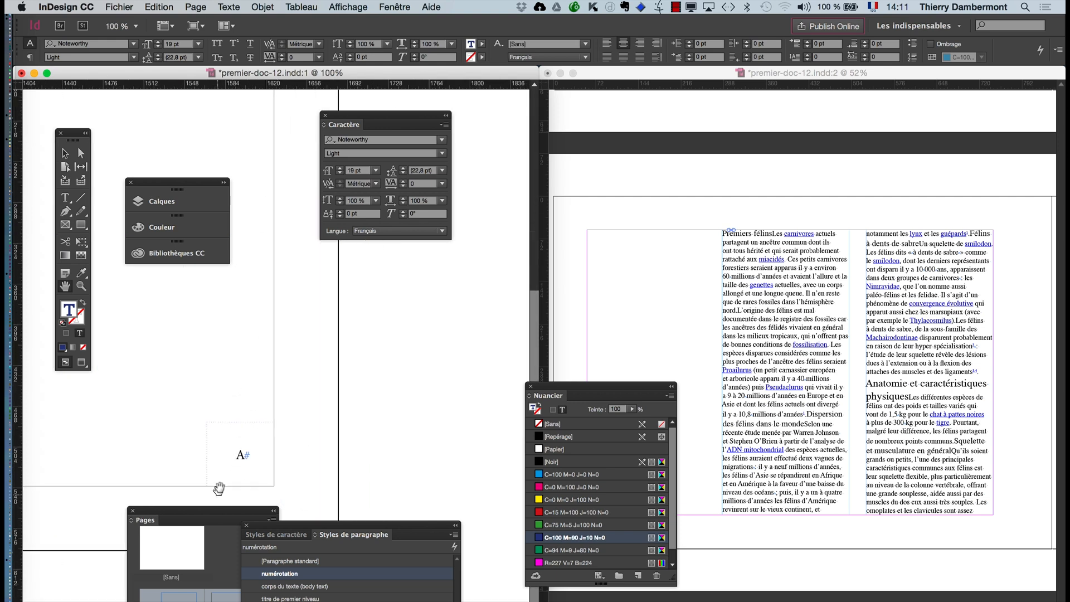
{"action": "scroll", "coordinate": [221, 480], "scroll_direction": "up", "scroll_amount": 1}
{"action": "scroll", "coordinate": [222, 480], "scroll_direction": "up", "scroll_amount": 3}
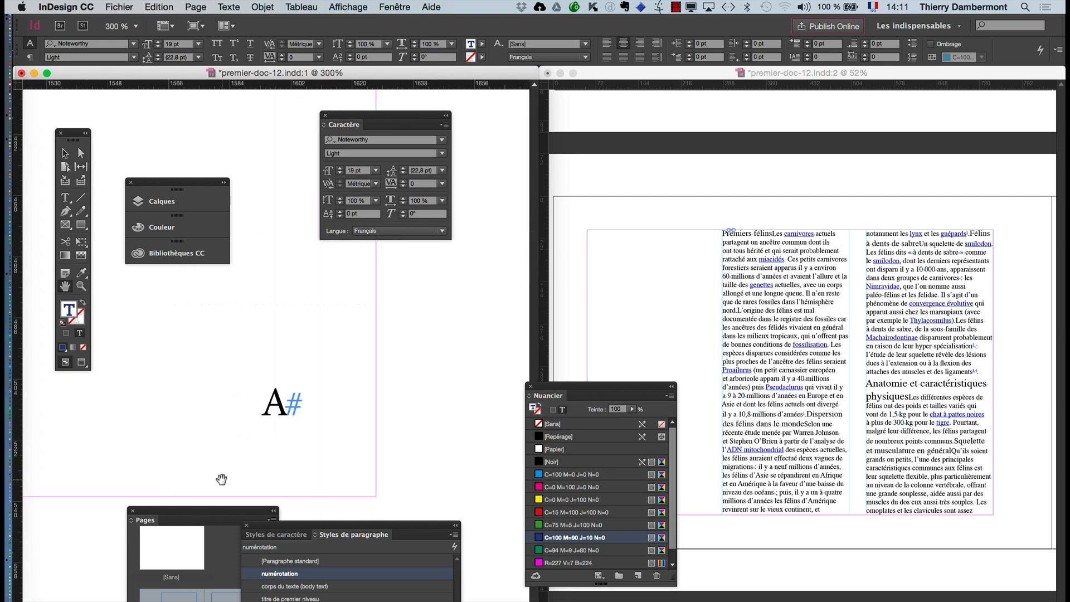
{"action": "left_click", "coordinate": [65, 197]}
{"action": "left_click", "coordinate": [282, 387]}
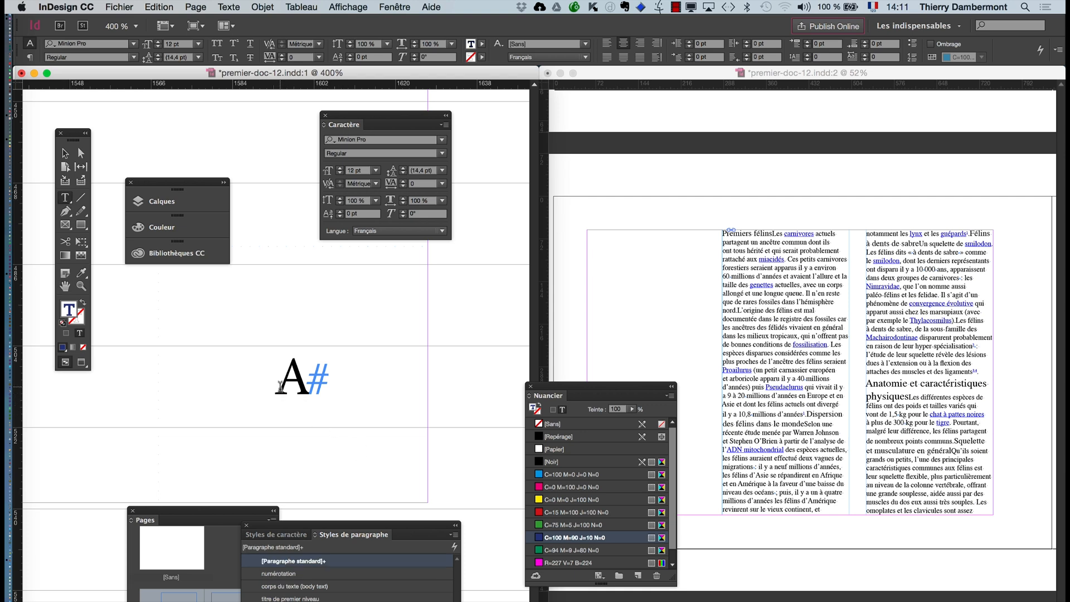
{"action": "left_click_drag", "start_coordinate": [310, 526], "coordinate": [479, 310]}
{"action": "left_click", "coordinate": [456, 359]}
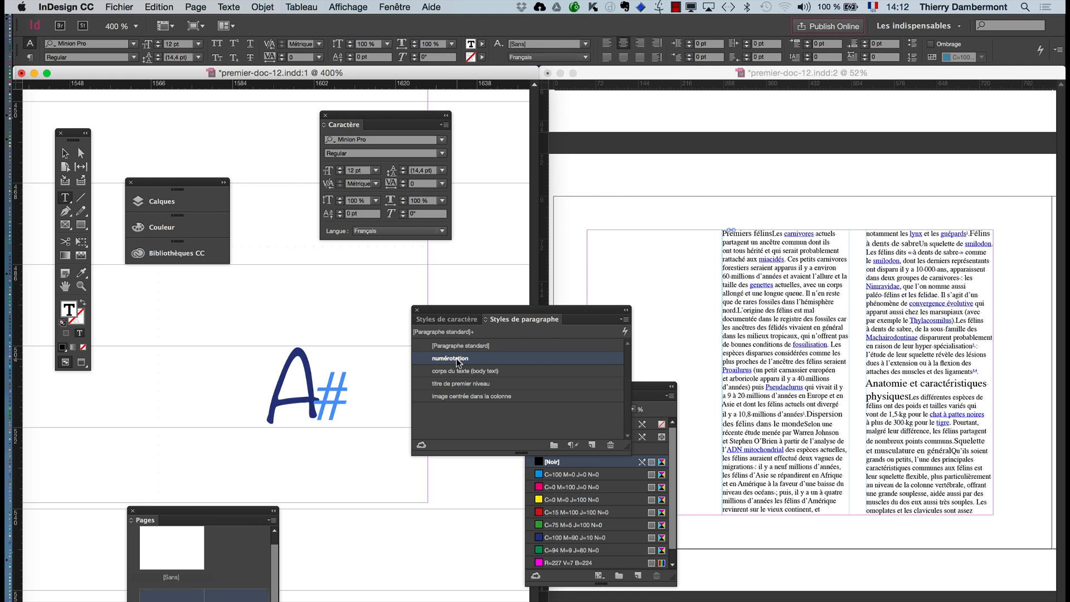
- Leave text editing, show the whole A-Gabarit spread and move the Styles de paragraphe panel off it
{"action": "key", "text": "Escape"}
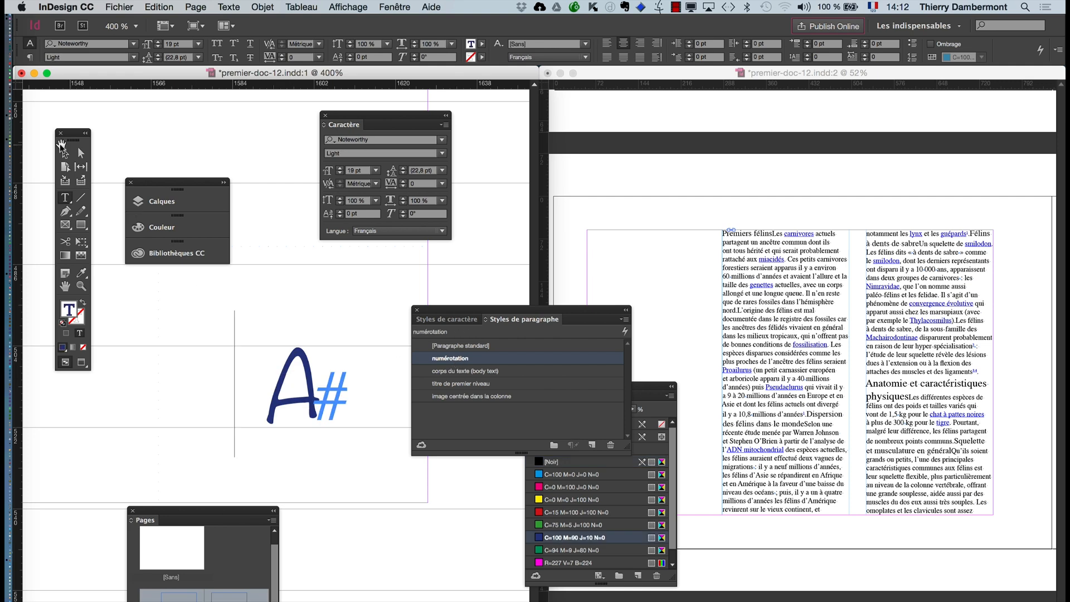
{"action": "key", "text": "super+1"}
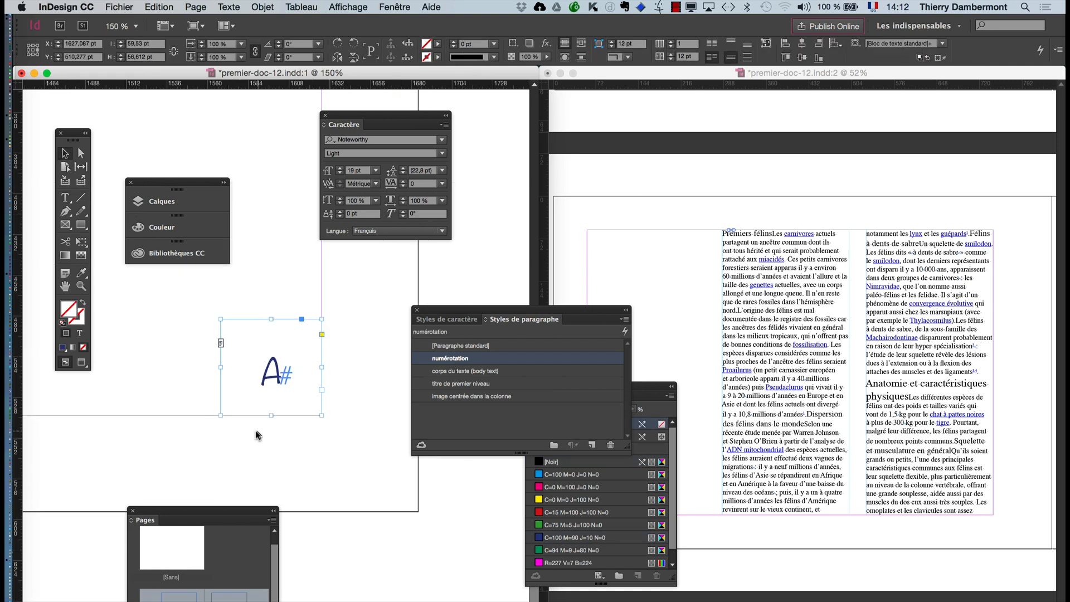
{"action": "key", "text": "super+5"}
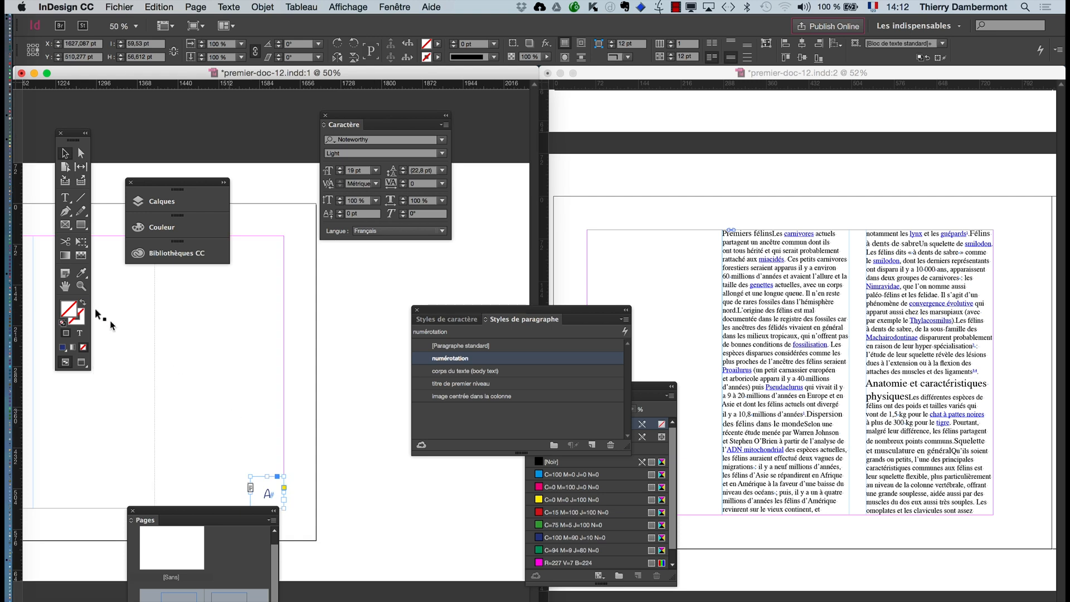
{"action": "key", "text": "super+minus"}
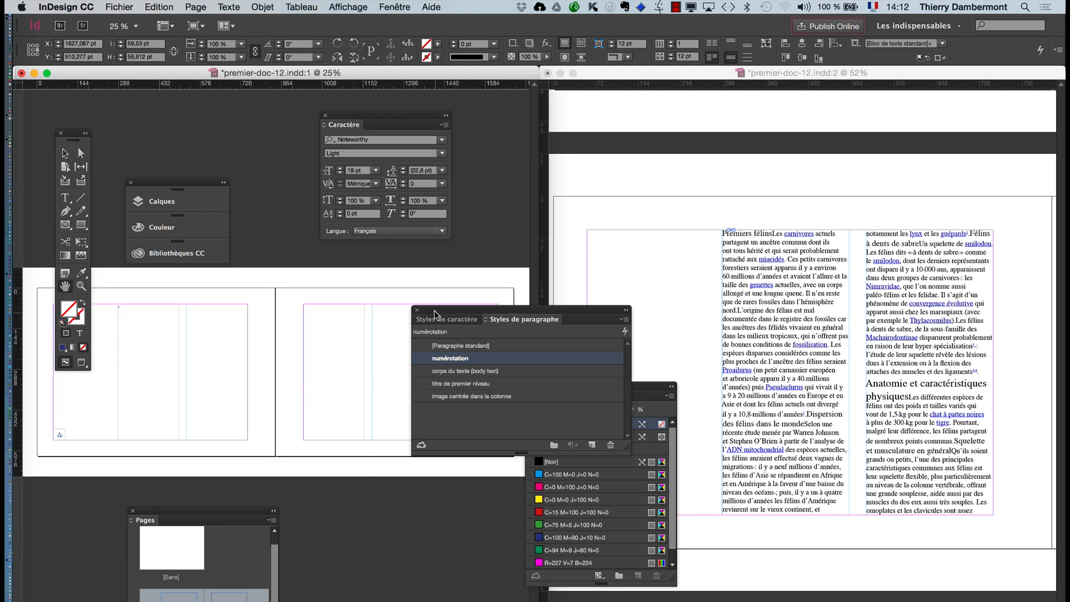
{"action": "left_click_drag", "start_coordinate": [434, 310], "coordinate": [353, 517]}
- Close the Nuancier panel and check the page numbers on both pages of the 48-49 spread in the second window
{"action": "left_click", "coordinate": [645, 76]}
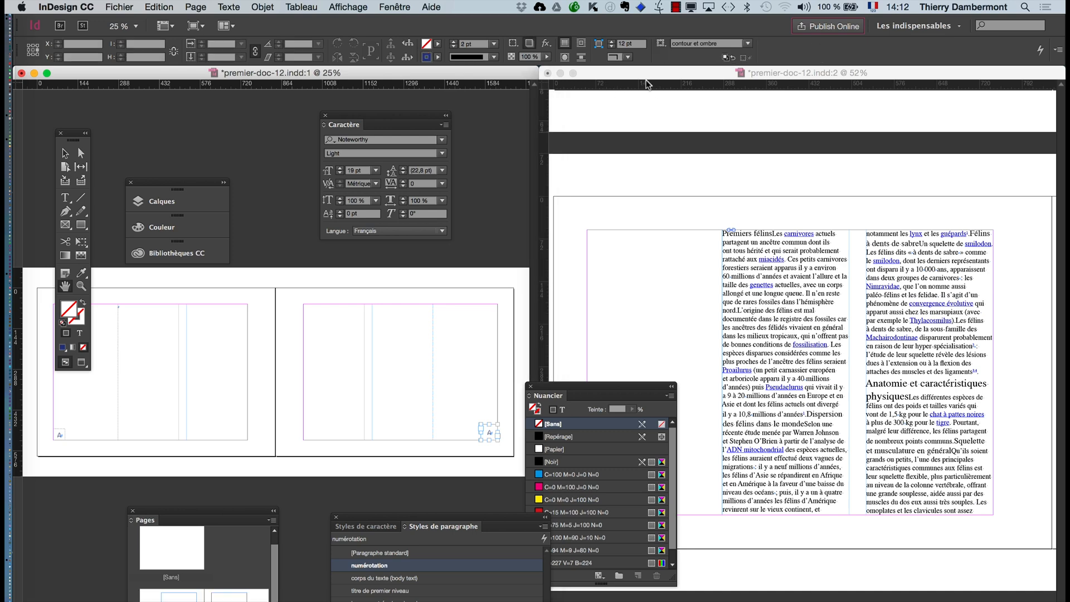
{"action": "left_click", "coordinate": [529, 387]}
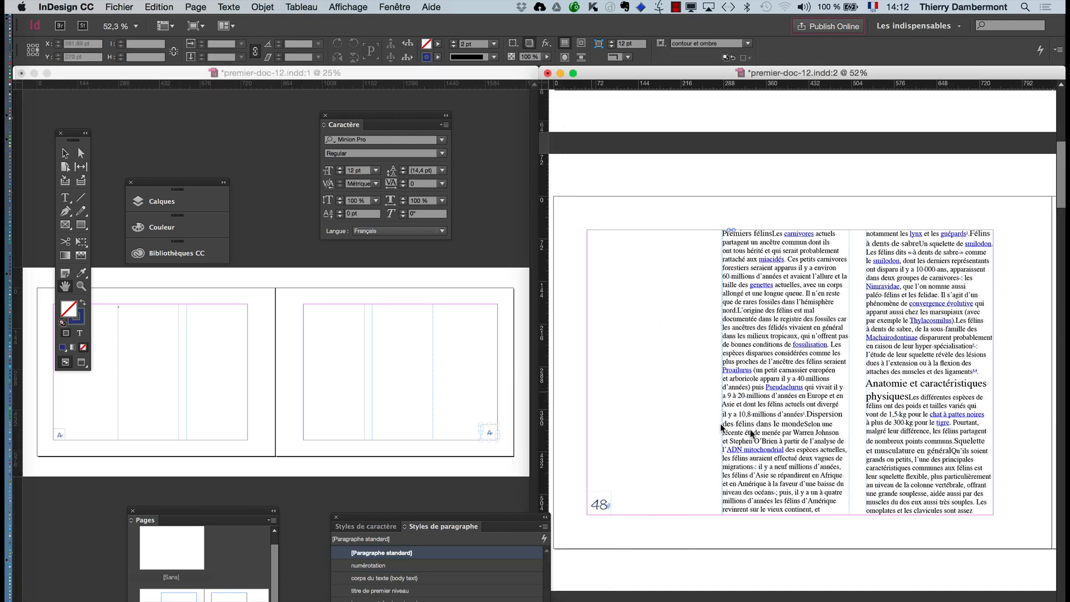
{"action": "scroll", "coordinate": [790, 437], "scroll_direction": "down", "scroll_amount": 2}
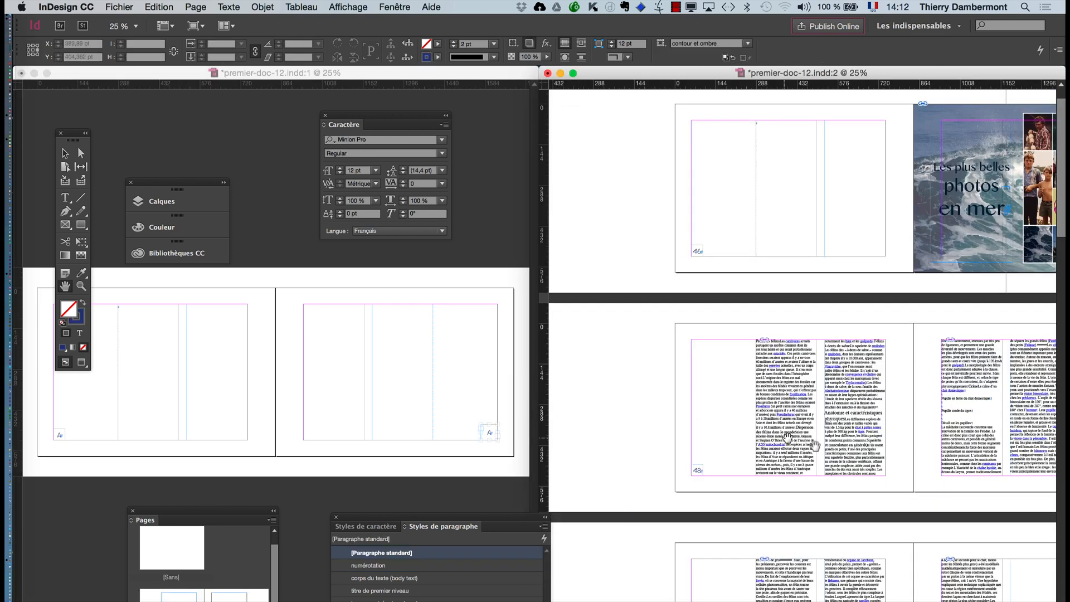
{"action": "scroll", "coordinate": [814, 444], "scroll_direction": "right", "scroll_amount": 5}
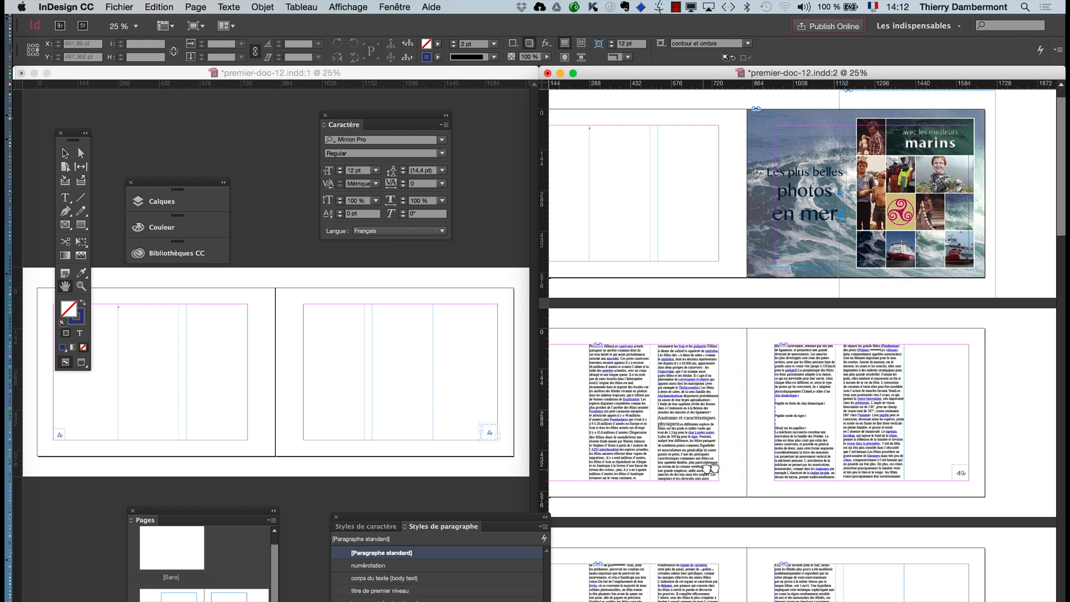
{"action": "scroll", "coordinate": [712, 470], "scroll_direction": "left", "scroll_amount": 1}
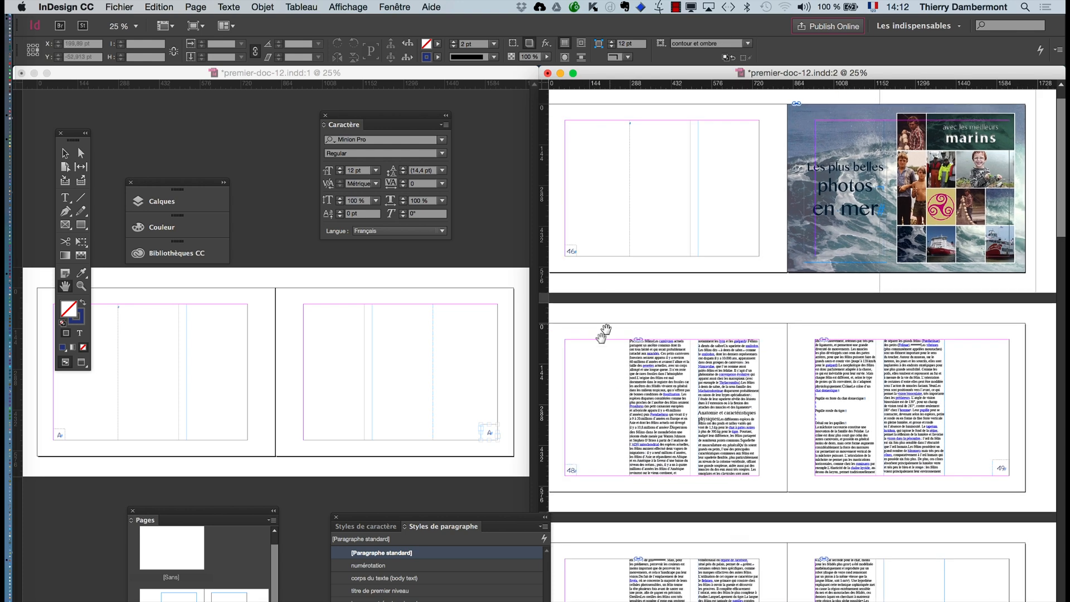
- Save the document under the new name premier-doc-13.indd in the jour 1 ID avancé folder
{"action": "left_click", "coordinate": [130, 7]}
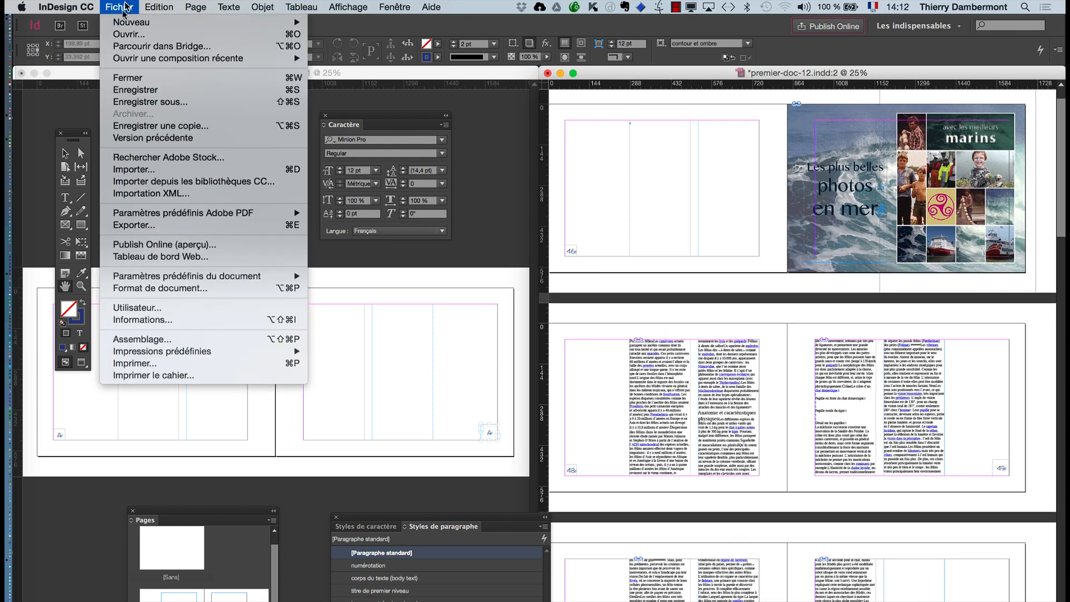
{"action": "left_click", "coordinate": [120, 100]}
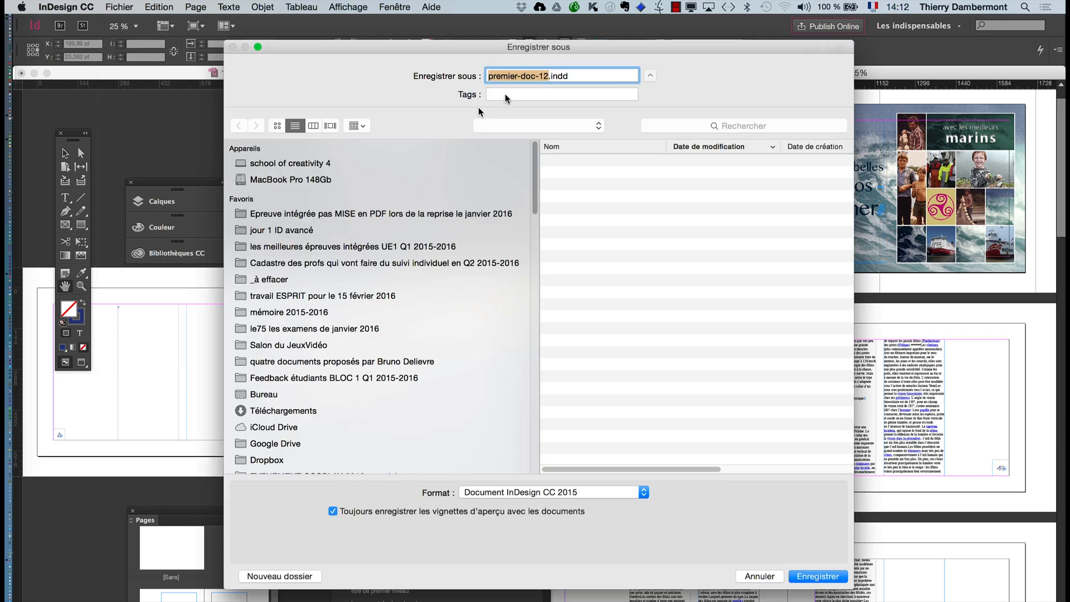
{"action": "left_click", "coordinate": [547, 77]}
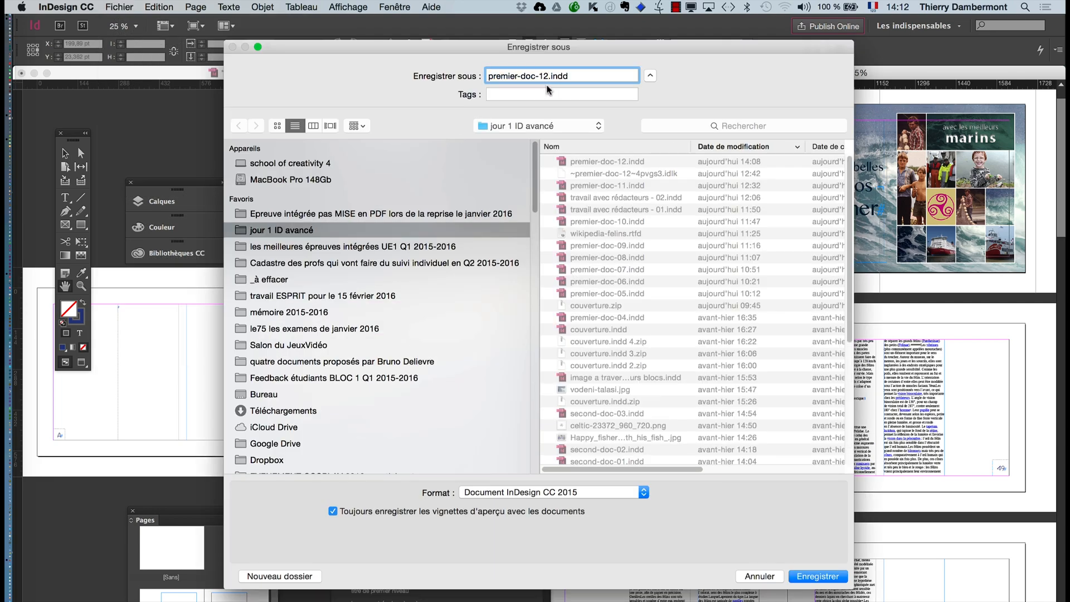
{"action": "left_click", "coordinate": [829, 579]}
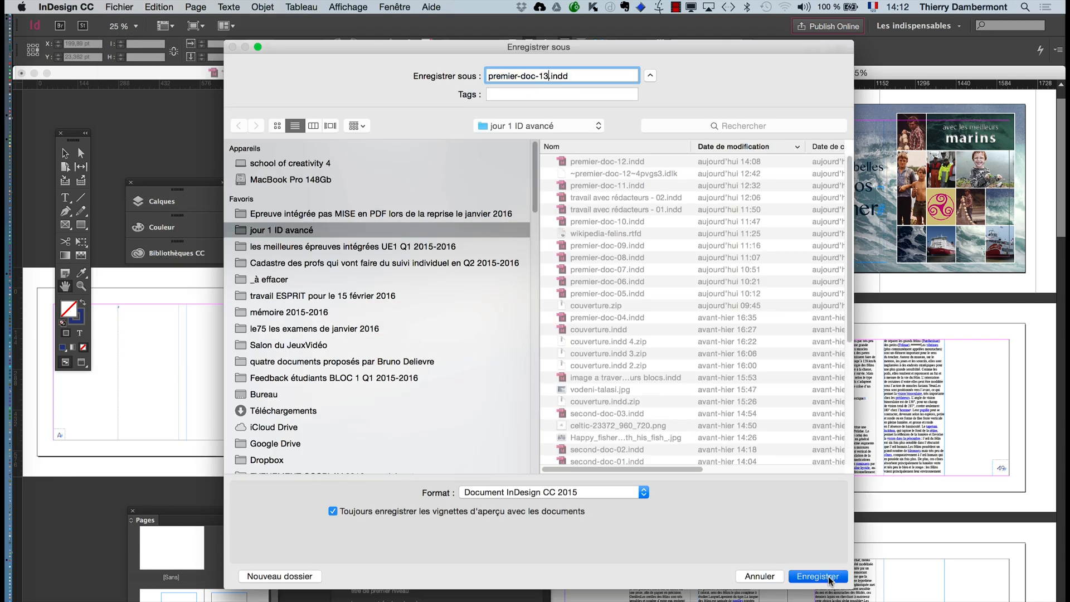
- Close the first window of premier-doc-13.indd and enlarge the remaining window to full width
{"action": "left_click", "coordinate": [62, 77]}
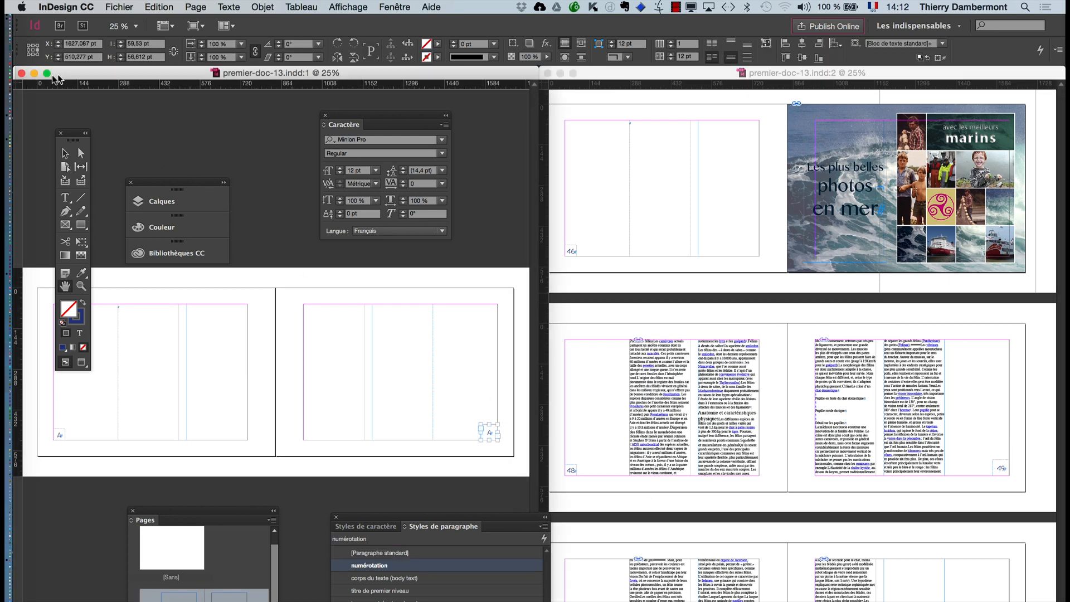
{"action": "left_click", "coordinate": [21, 73]}
{"action": "left_click", "coordinate": [574, 74]}
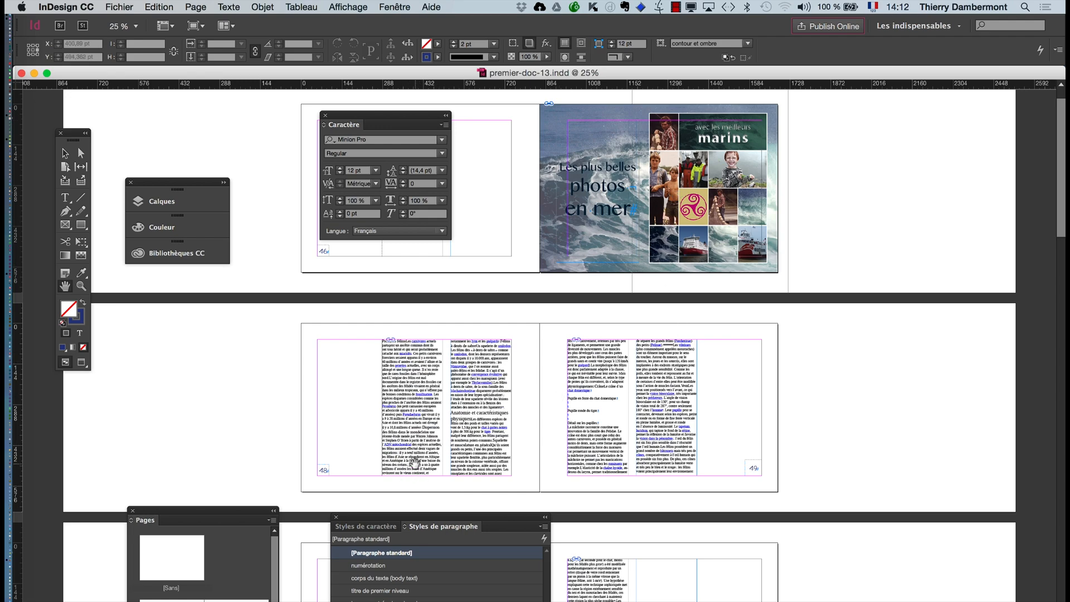
- Rearrange the Styles de paragraphe and Pages panels clear of page 48's number and enlarge the Pages panel
{"action": "scroll", "coordinate": [416, 463], "scroll_direction": "up", "scroll_amount": 1}
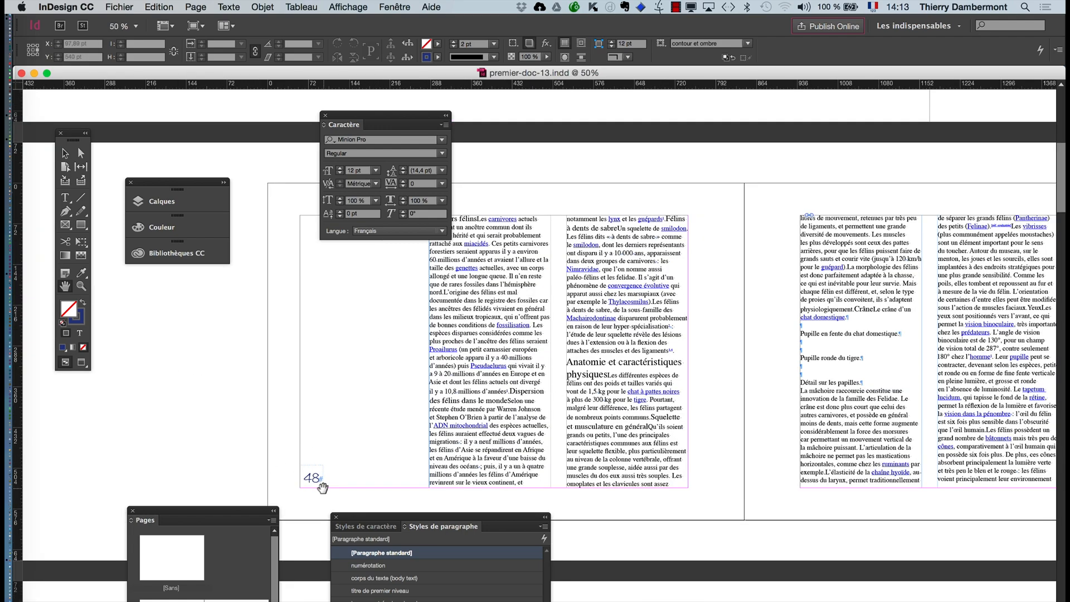
{"action": "scroll", "coordinate": [320, 485], "scroll_direction": "up", "scroll_amount": 1}
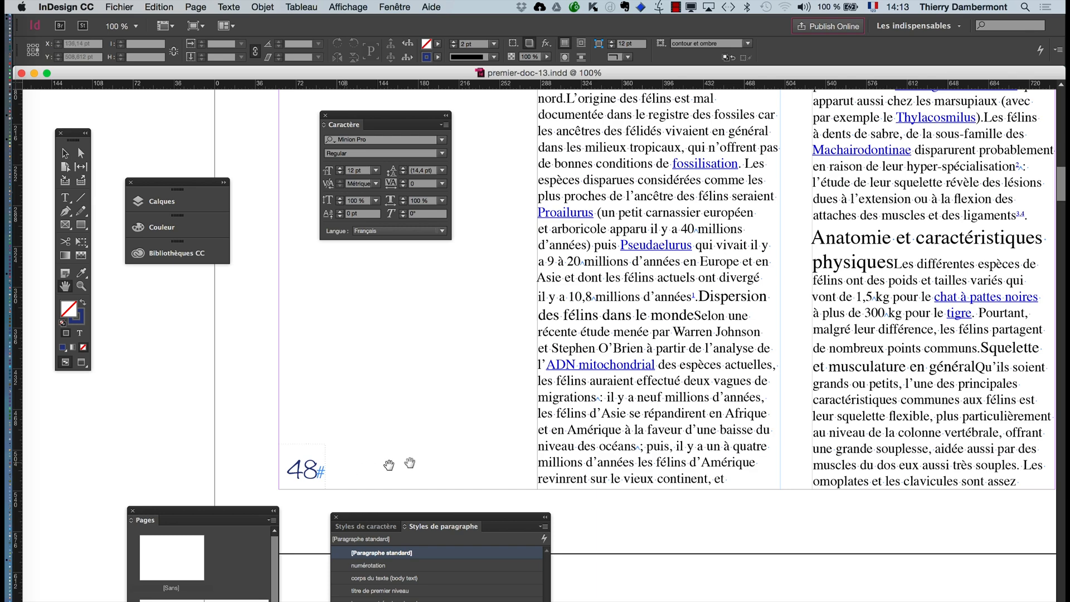
{"action": "left_click_drag", "start_coordinate": [443, 464], "coordinate": [356, 428]}
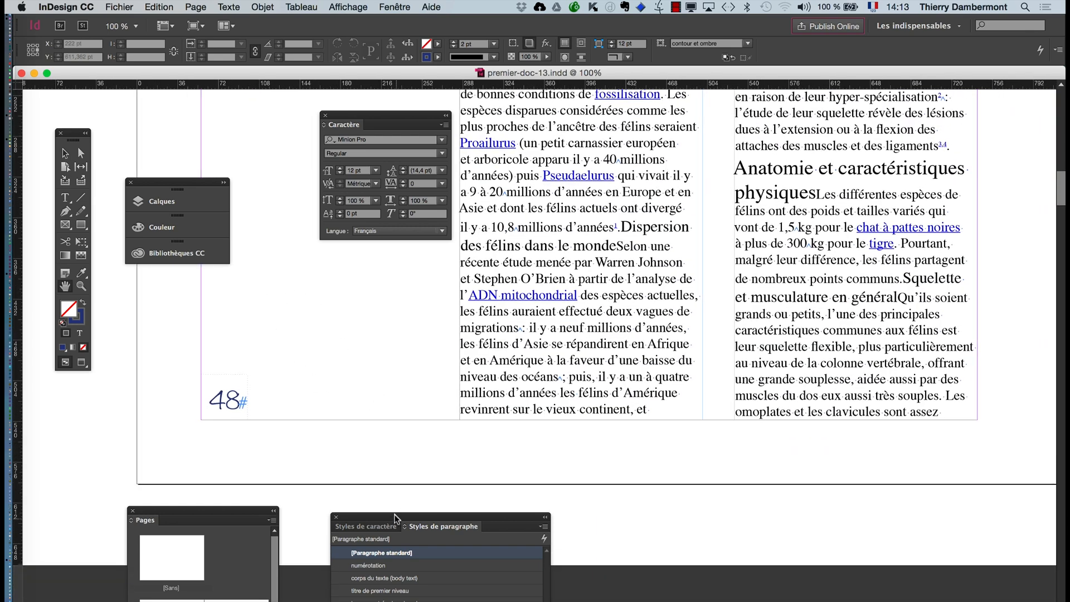
{"action": "left_click_drag", "start_coordinate": [395, 517], "coordinate": [414, 469]}
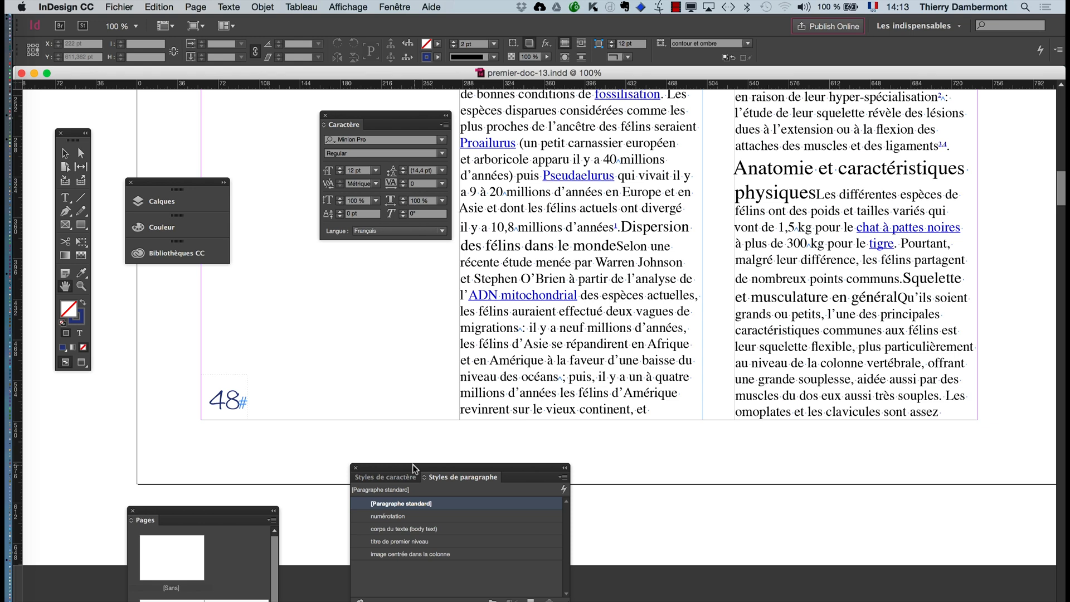
{"action": "left_click_drag", "start_coordinate": [229, 511], "coordinate": [714, 164]}
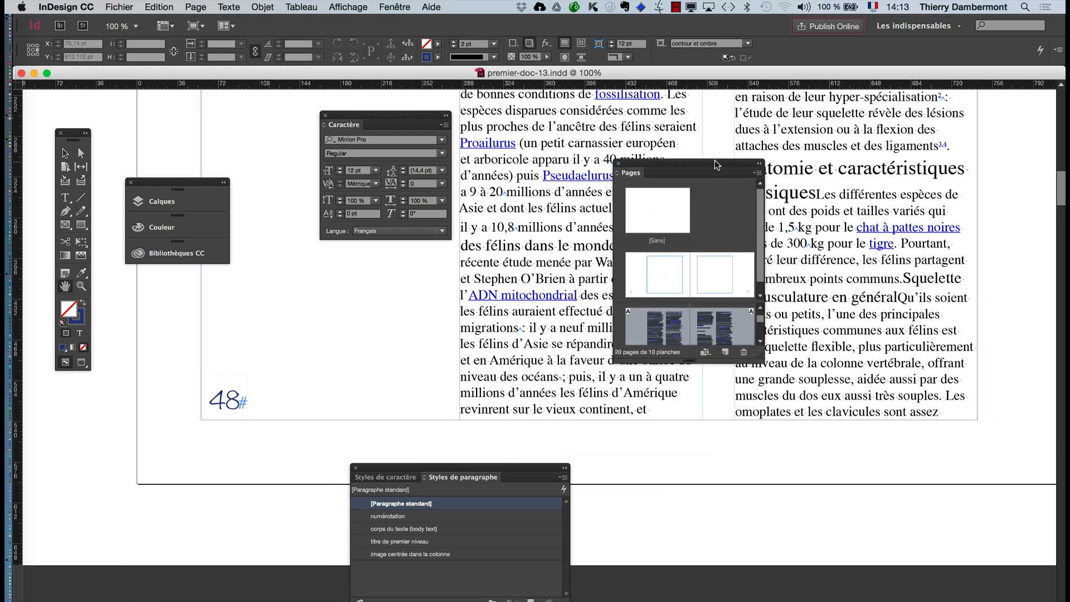
{"action": "left_click_drag", "start_coordinate": [759, 355], "coordinate": [919, 513]}
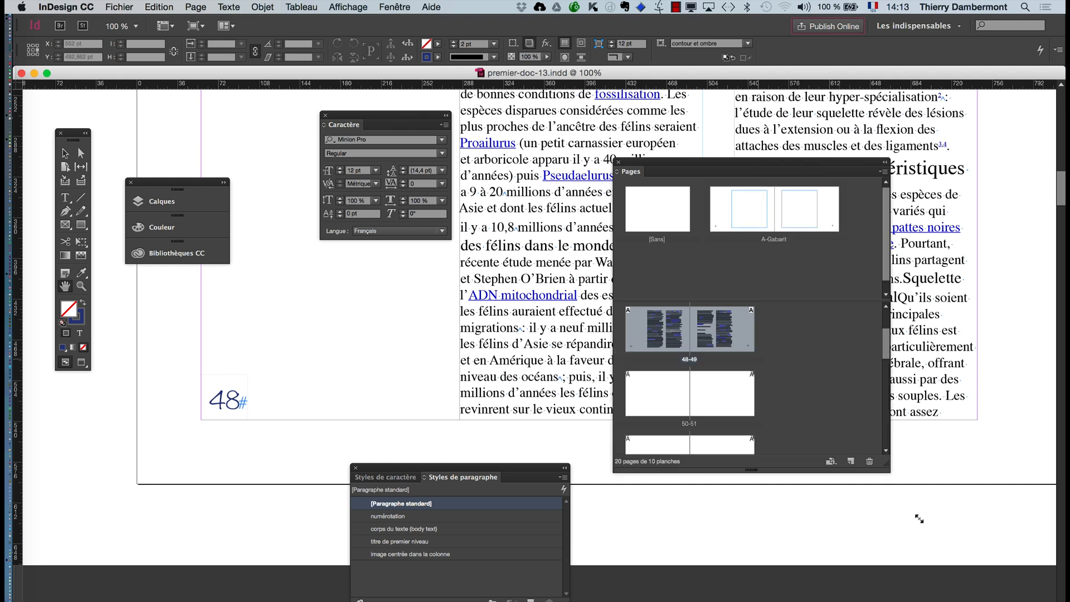
- Open the A-Gabarit master and select the page number frame on its left page
{"action": "double_click", "coordinate": [742, 234]}
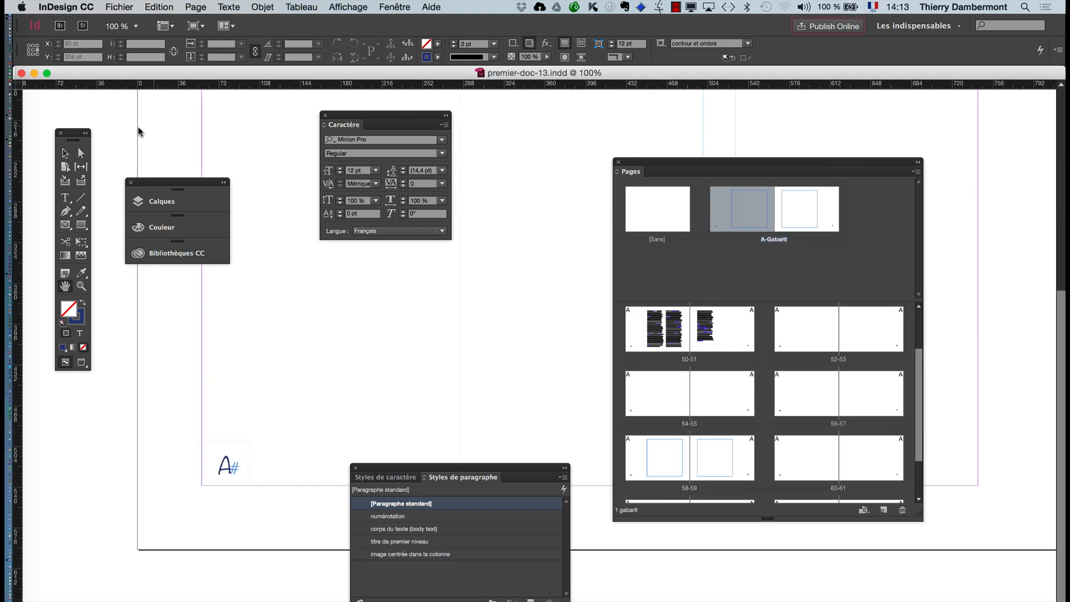
{"action": "left_click", "coordinate": [65, 152]}
{"action": "left_click", "coordinate": [232, 466]}
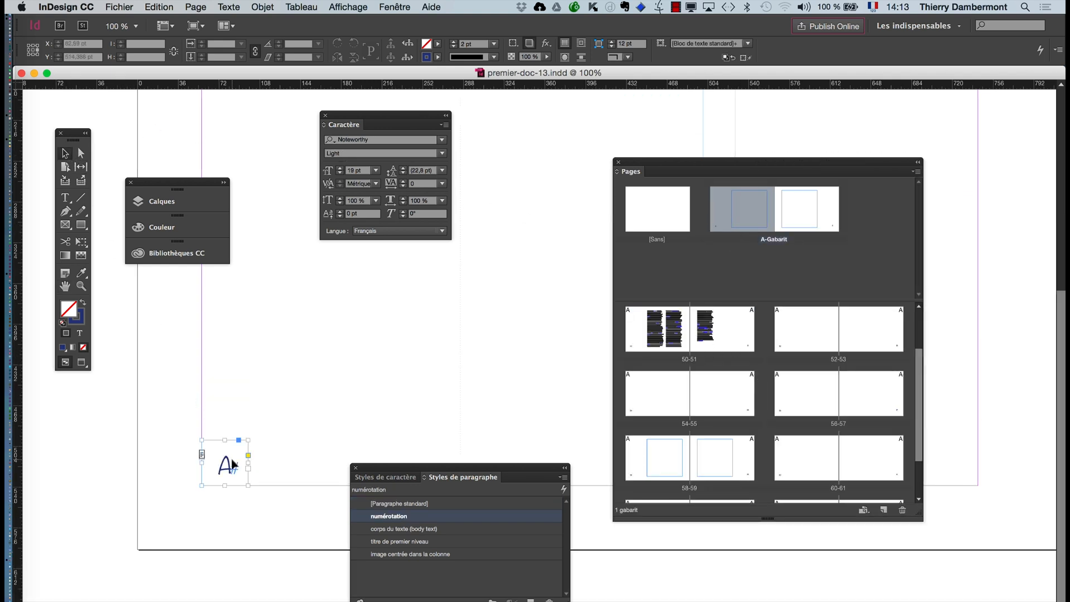
- Add an outer glow (Lueur externe) effect to the page number frame on the left A-Gabarit page
{"action": "key", "text": "super+equal"}
{"action": "key", "text": "super+equal"}
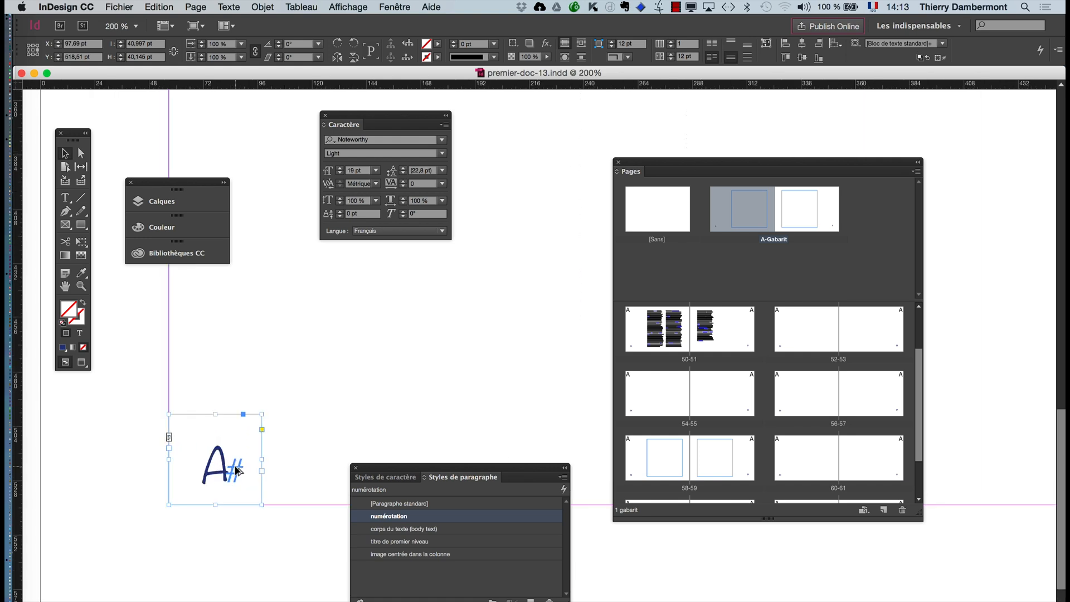
{"action": "key", "text": "super+equal"}
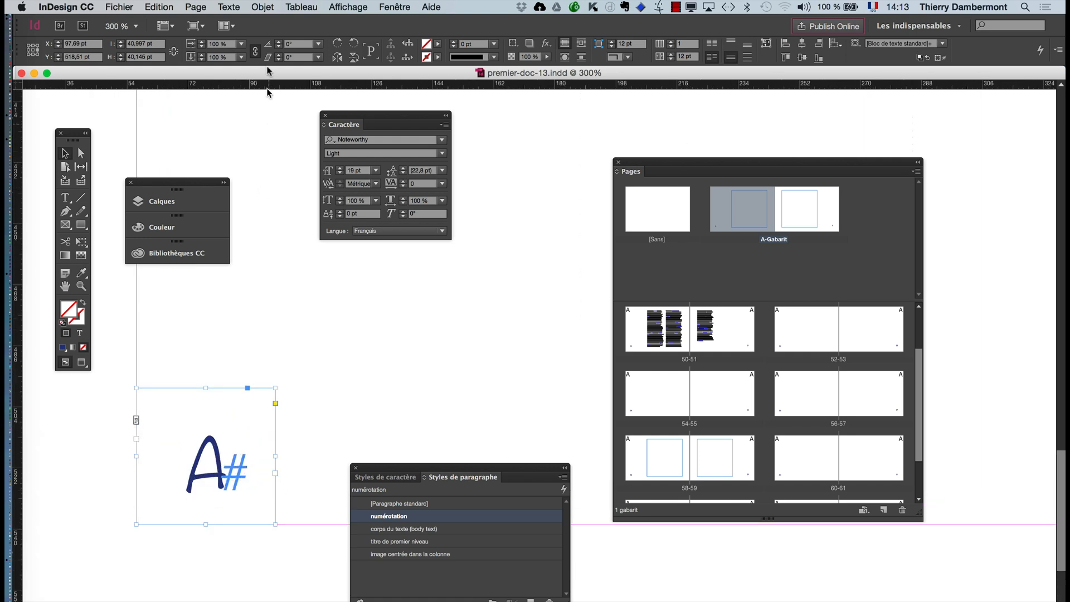
{"action": "left_click", "coordinate": [263, 7]}
{"action": "mouse_move", "coordinate": [308, 260]}
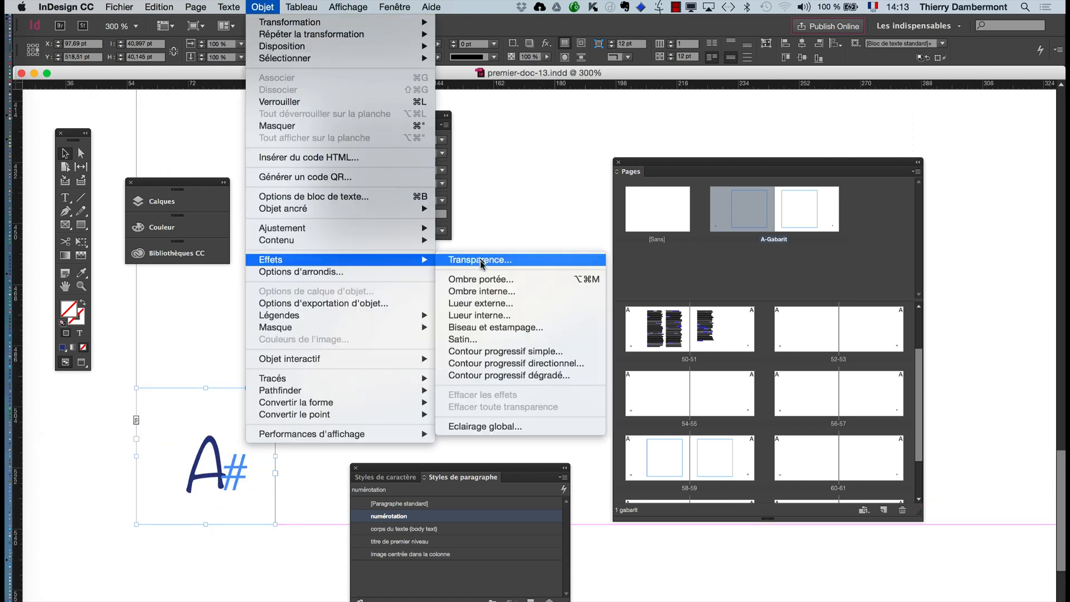
{"action": "left_click", "coordinate": [481, 260]}
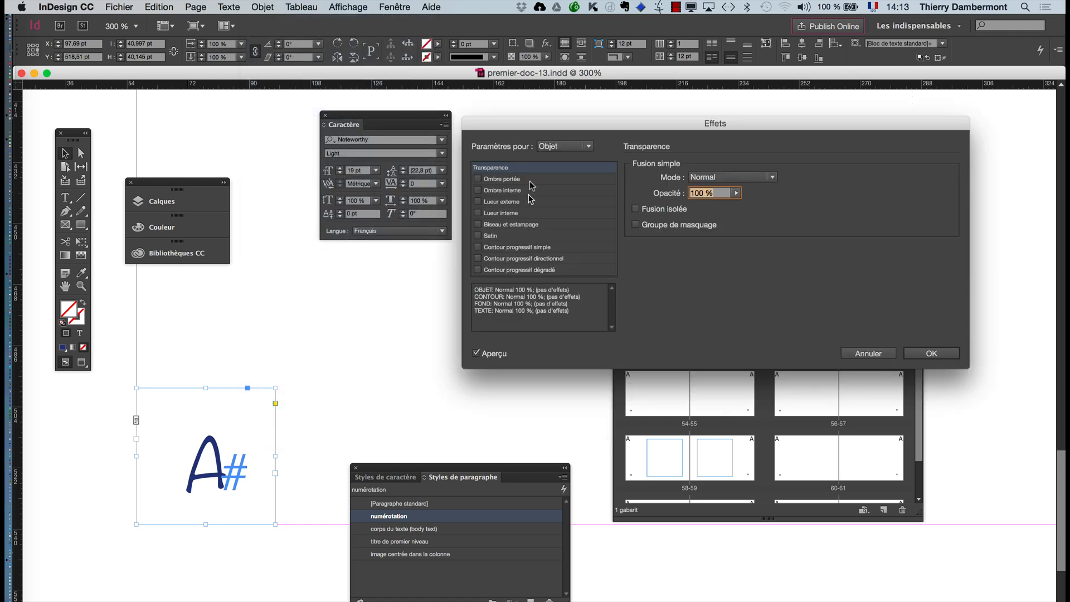
{"action": "left_click_drag", "start_coordinate": [529, 130], "coordinate": [367, 189]}
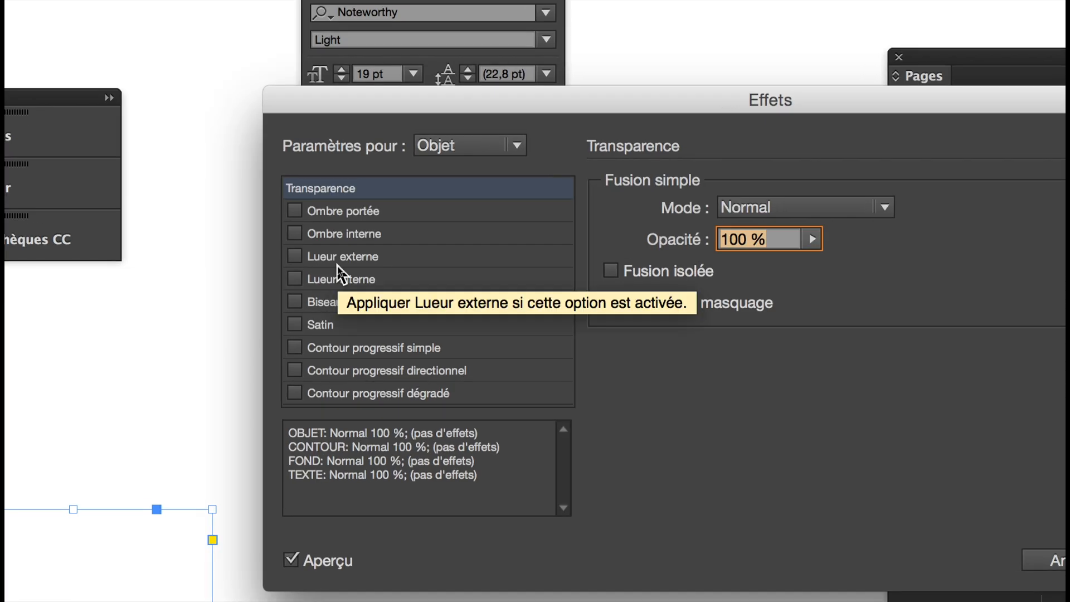
{"action": "left_click", "coordinate": [337, 266]}
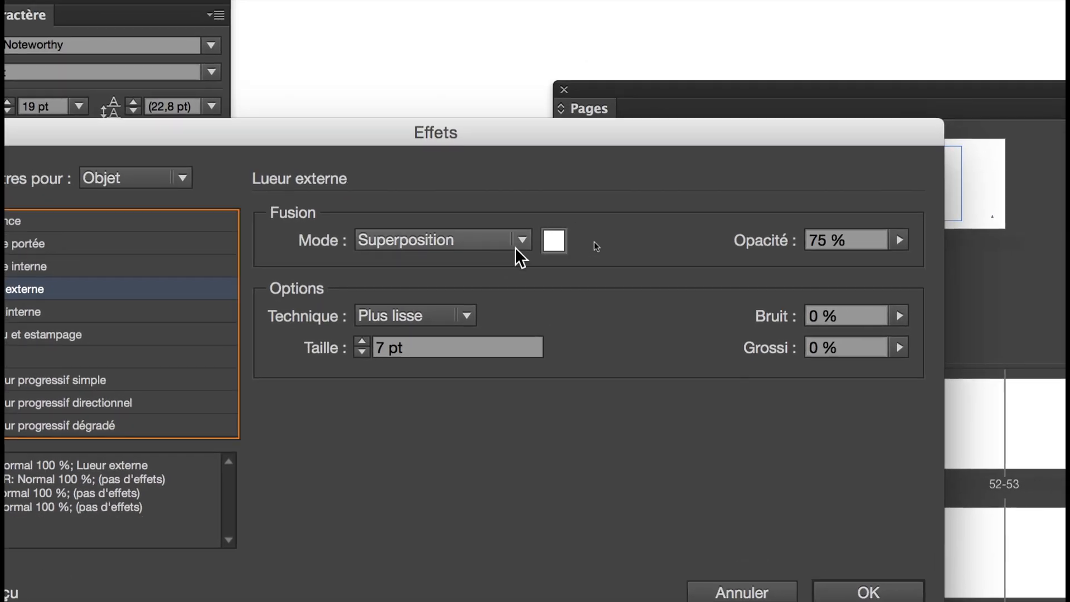
- Set the outer glow's colour to C=100 M=0 J=0 N=0 and its blend mode to Normal, and apply the effect
{"action": "left_click", "coordinate": [551, 245]}
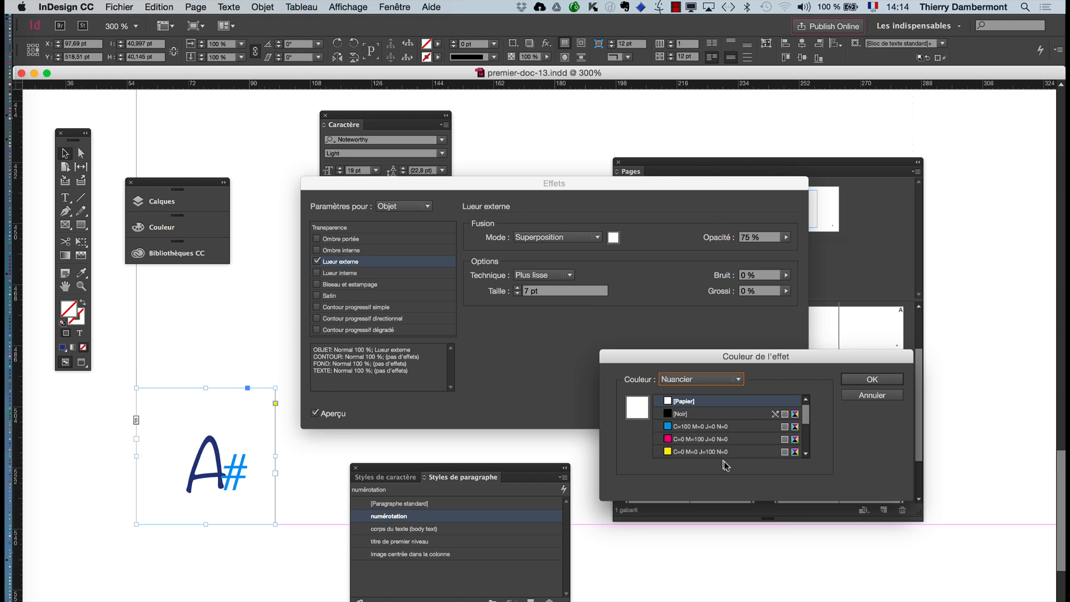
{"action": "left_click", "coordinate": [708, 431]}
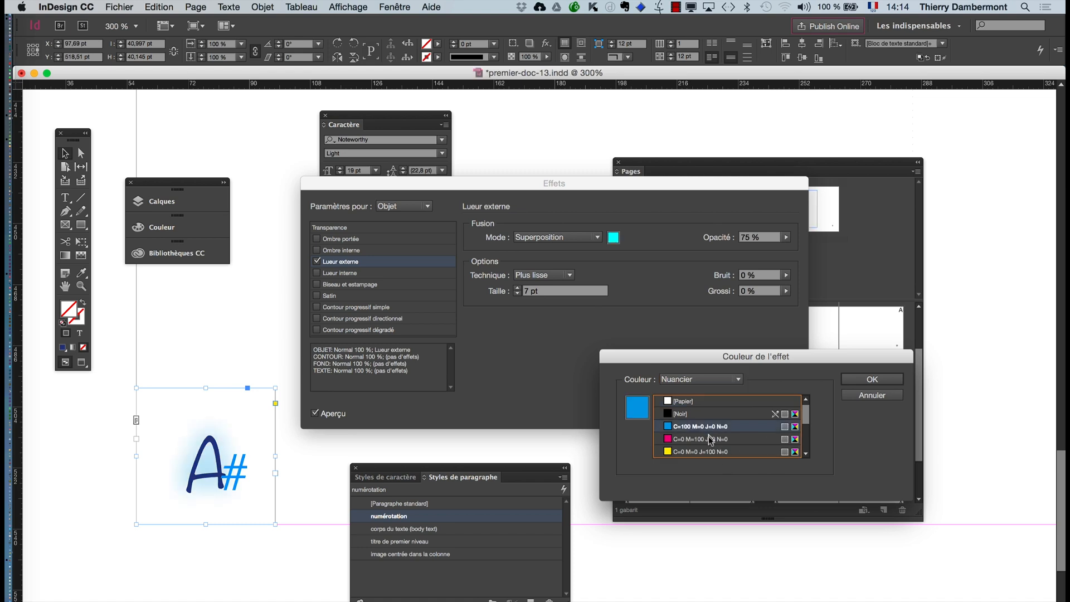
{"action": "left_click", "coordinate": [864, 381]}
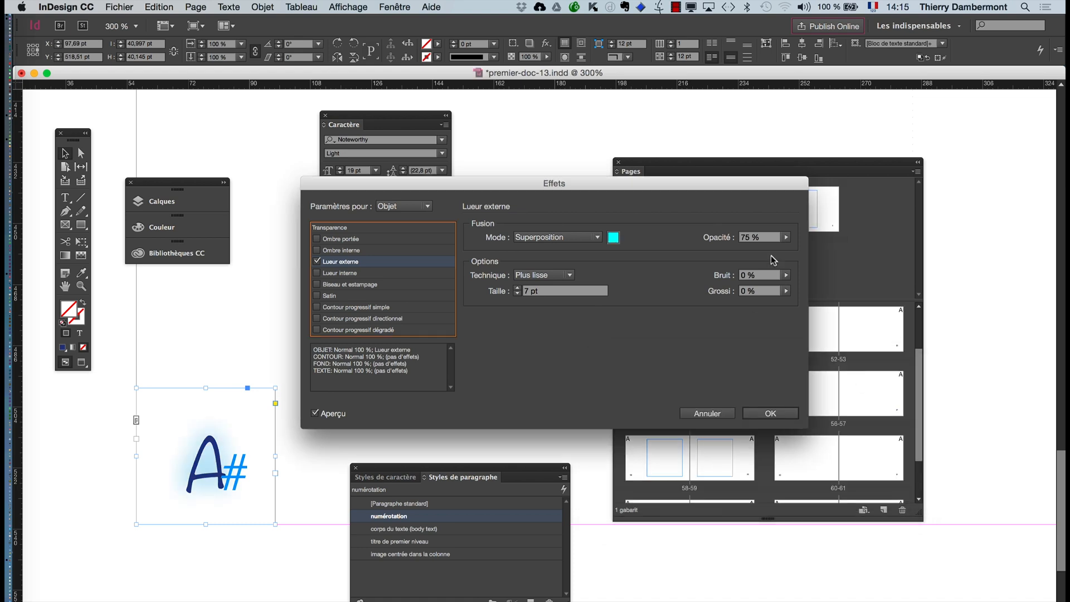
{"action": "left_click", "coordinate": [547, 238]}
{"action": "left_click", "coordinate": [549, 251]}
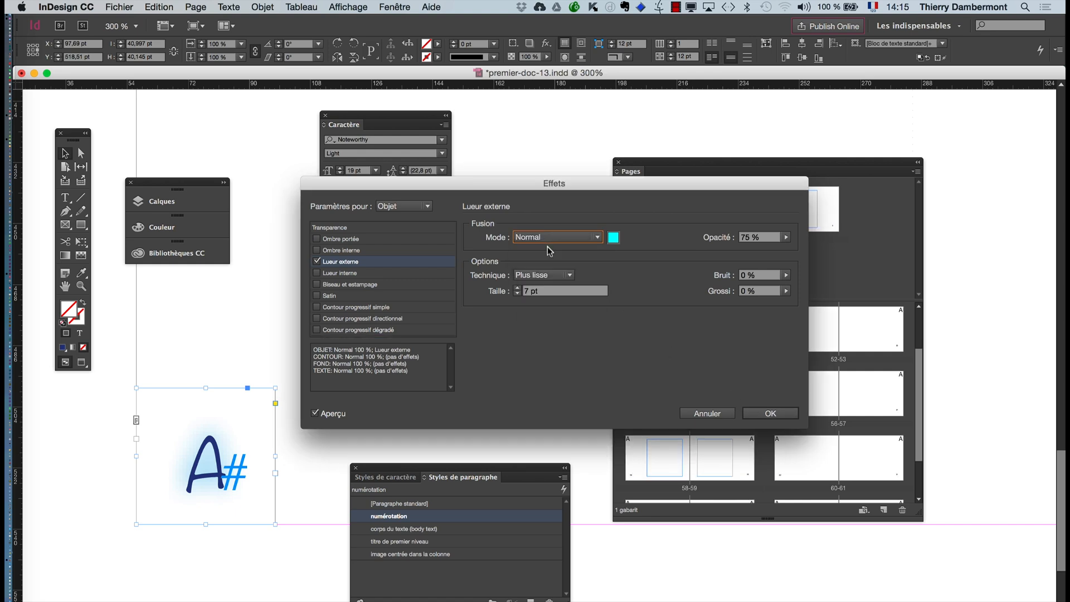
{"action": "left_click", "coordinate": [536, 240]}
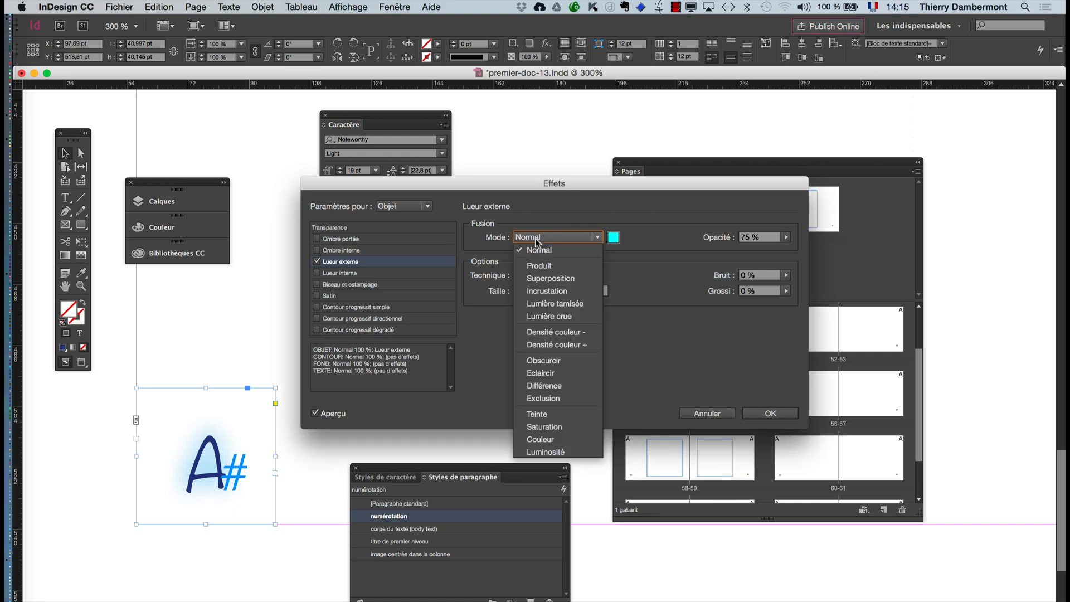
{"action": "left_click", "coordinate": [537, 250]}
{"action": "left_click", "coordinate": [770, 413]}
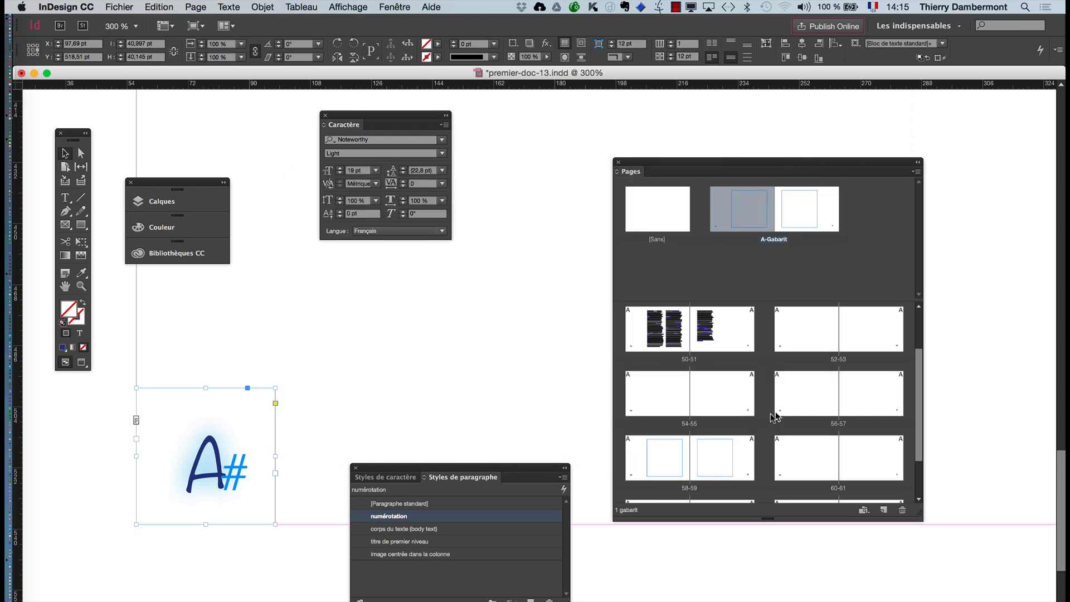
- Show the object styles and create a new one named style sur numérotation from the glowing page number frame
{"action": "left_click", "coordinate": [397, 6]}
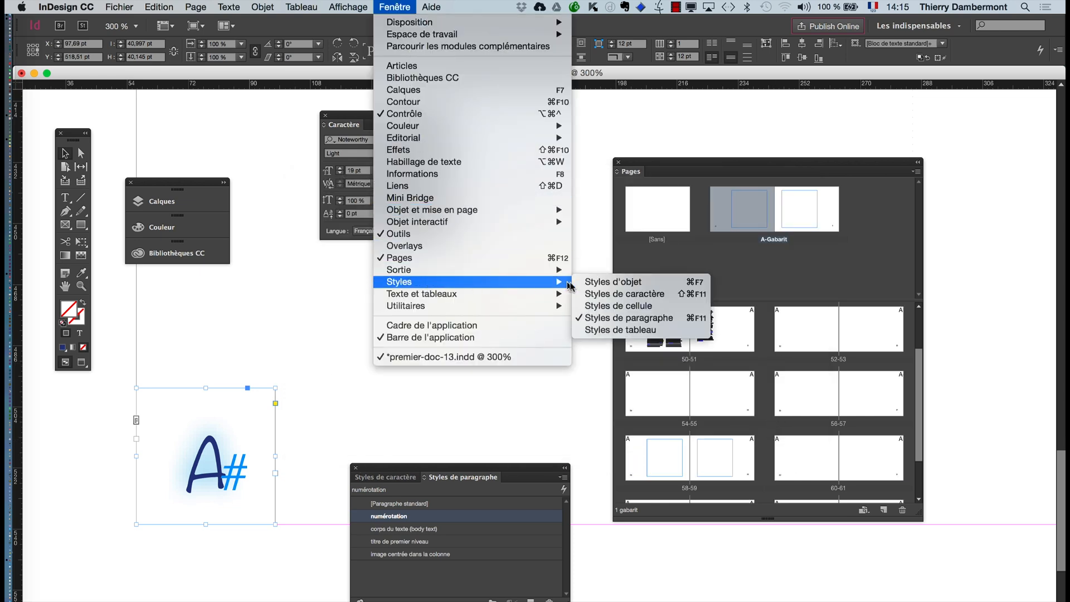
{"action": "left_click", "coordinate": [595, 283]}
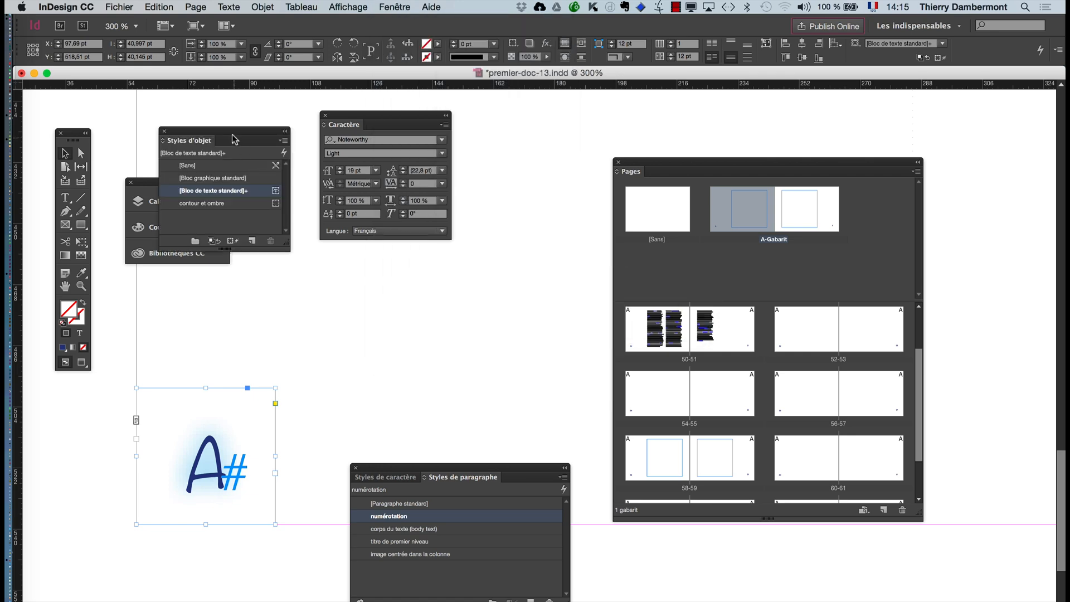
{"action": "left_click_drag", "start_coordinate": [233, 139], "coordinate": [394, 306]}
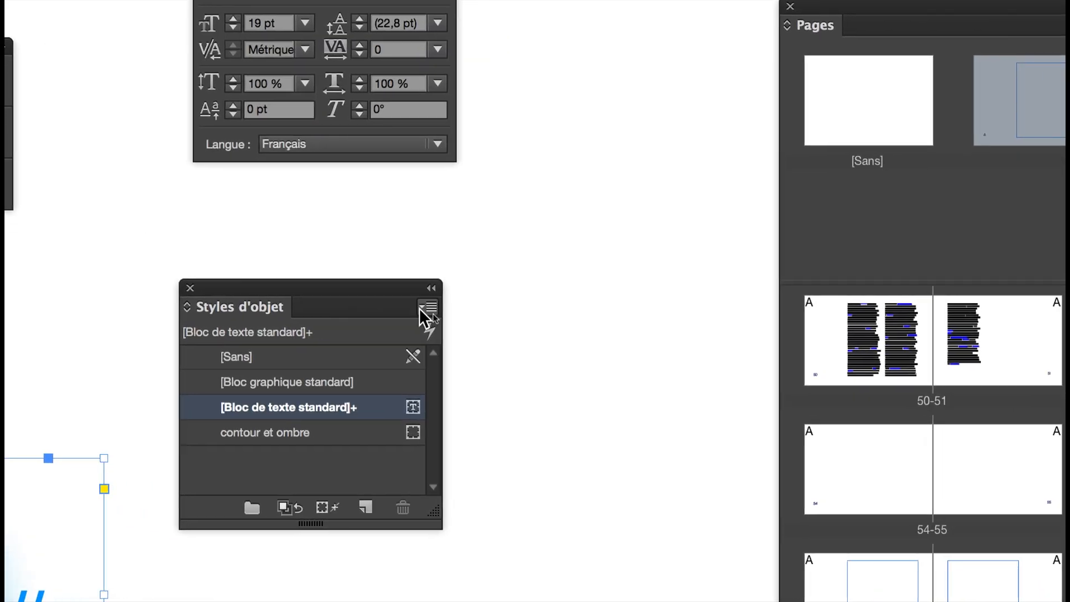
{"action": "left_click", "coordinate": [421, 308]}
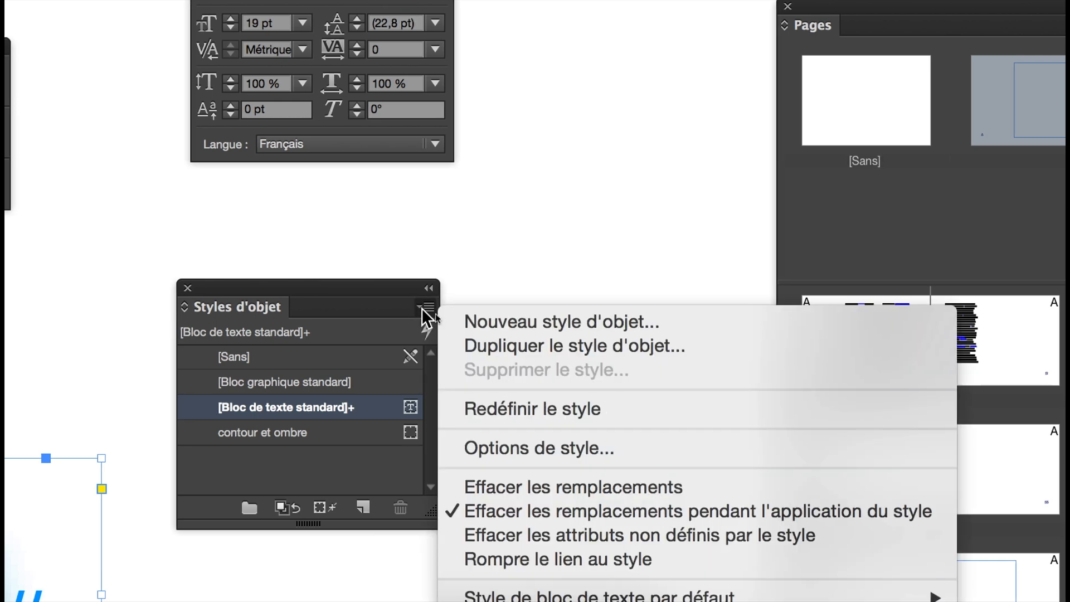
{"action": "left_click", "coordinate": [446, 318]}
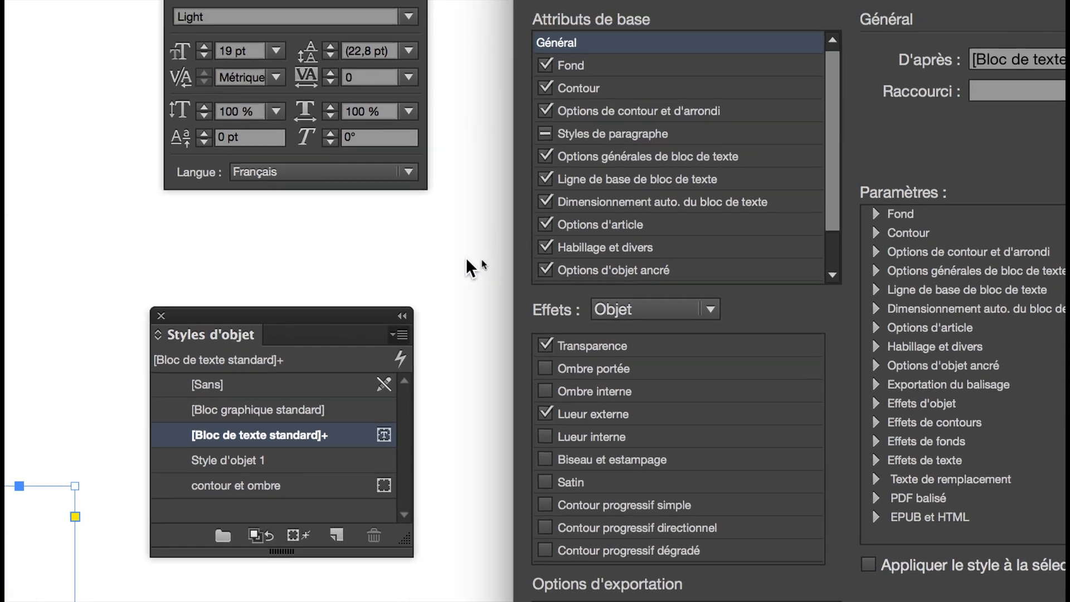
{"action": "type", "text": "style sur num"}
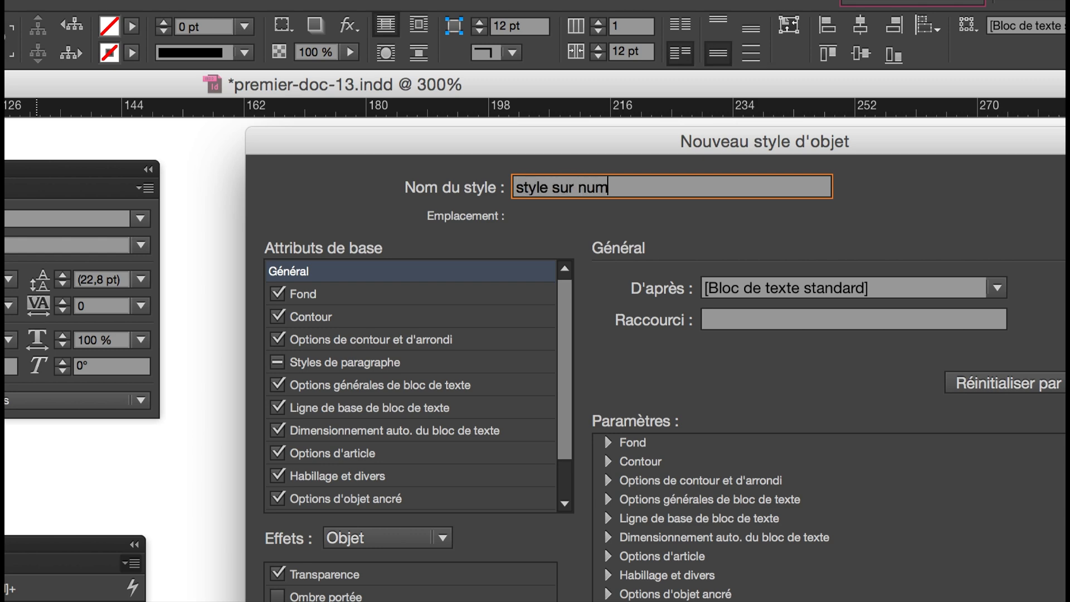
{"action": "type", "text": "érotation"}
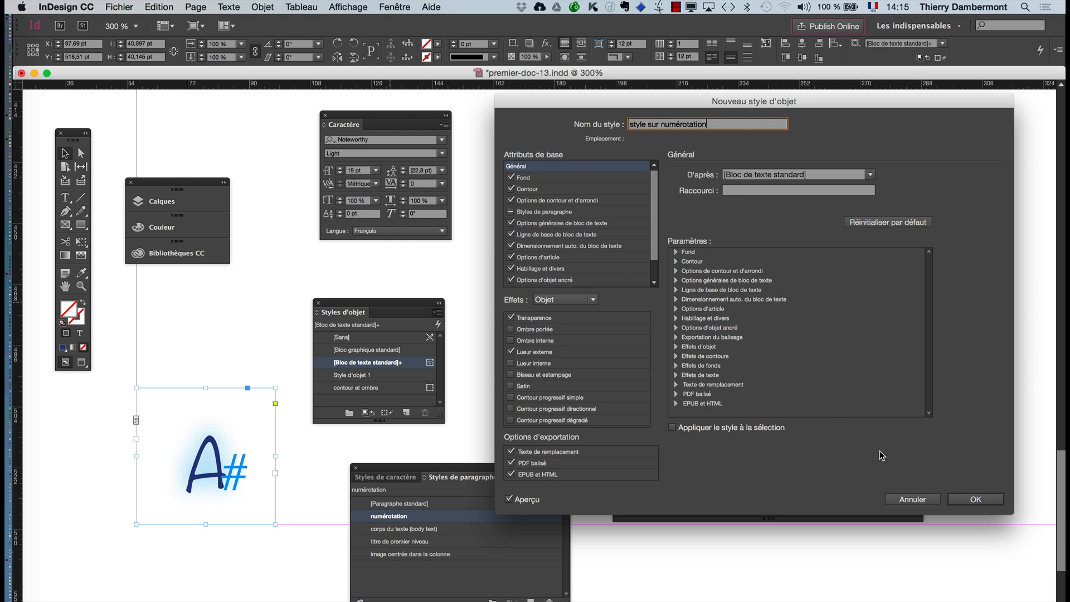
{"action": "left_click", "coordinate": [974, 499]}
- Apply the style sur numérotation object style to the page number frame on the right A-Gabarit page
{"action": "key", "text": "super+minus"}
{"action": "key", "text": "super+minus"}
{"action": "key", "text": "super+minus"}
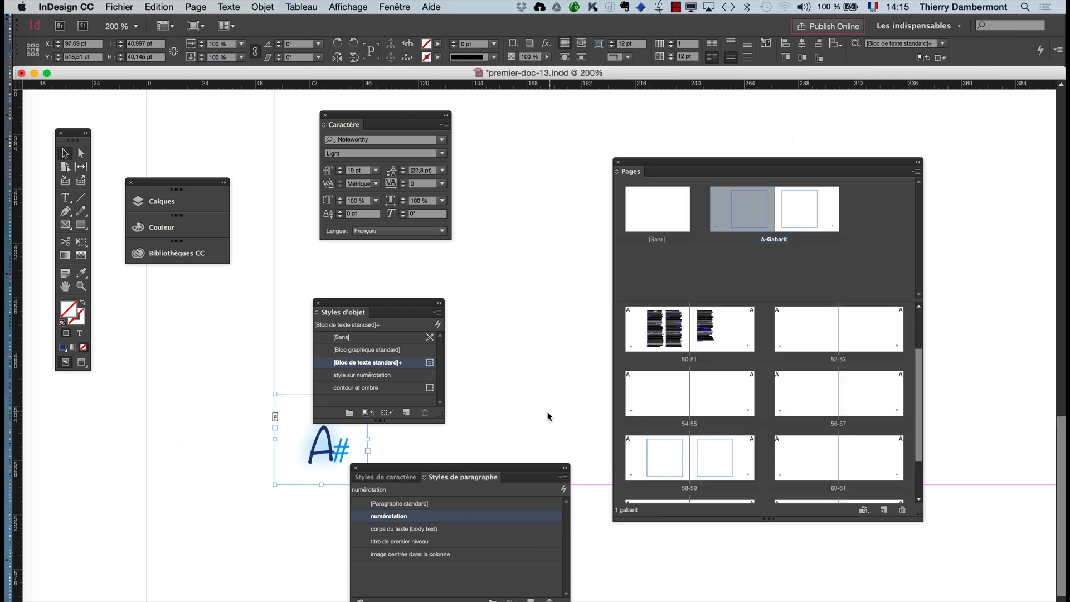
{"action": "left_click", "coordinate": [66, 286]}
{"action": "left_click_drag", "start_coordinate": [530, 582], "coordinate": [131, 582]}
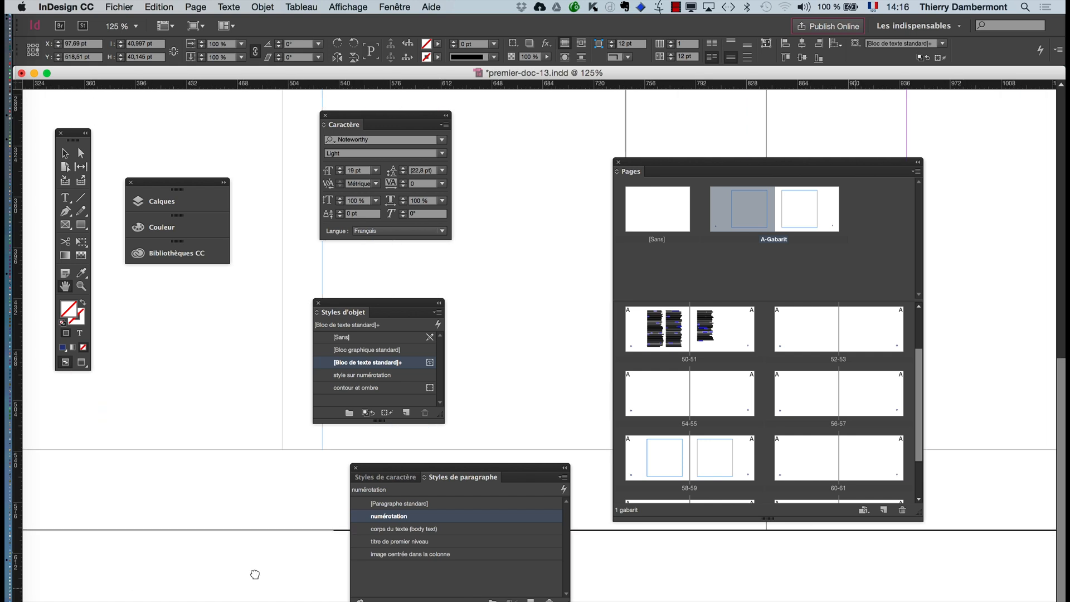
{"action": "left_click_drag", "start_coordinate": [814, 570], "coordinate": [11, 506]}
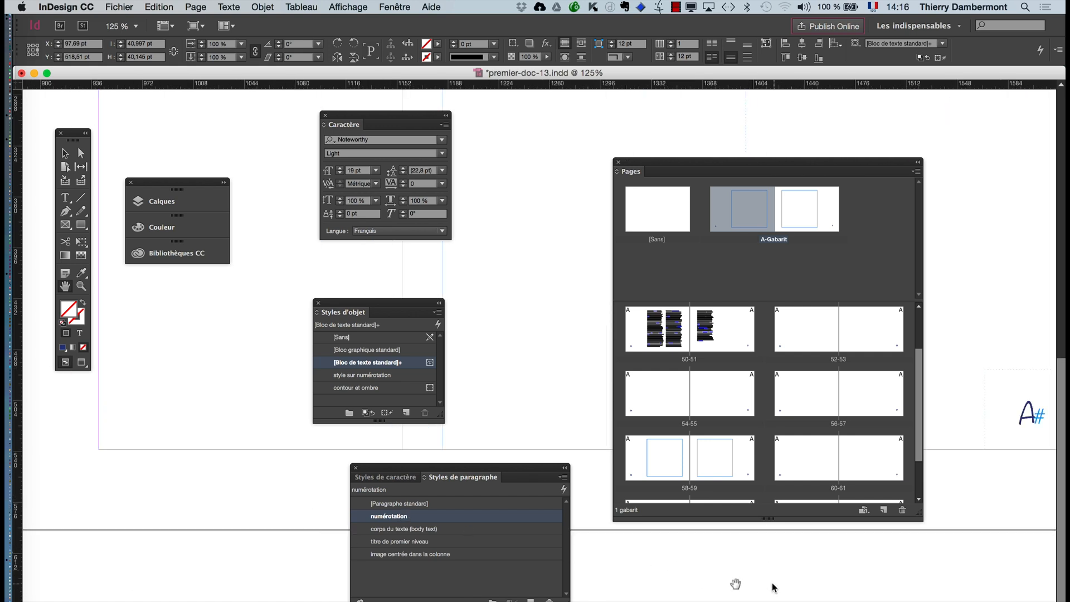
{"action": "left_click_drag", "start_coordinate": [736, 580], "coordinate": [64, 548]}
{"action": "left_click_drag", "start_coordinate": [201, 533], "coordinate": [123, 531]}
{"action": "scroll", "coordinate": [199, 418], "scroll_direction": "up", "scroll_amount": 1}
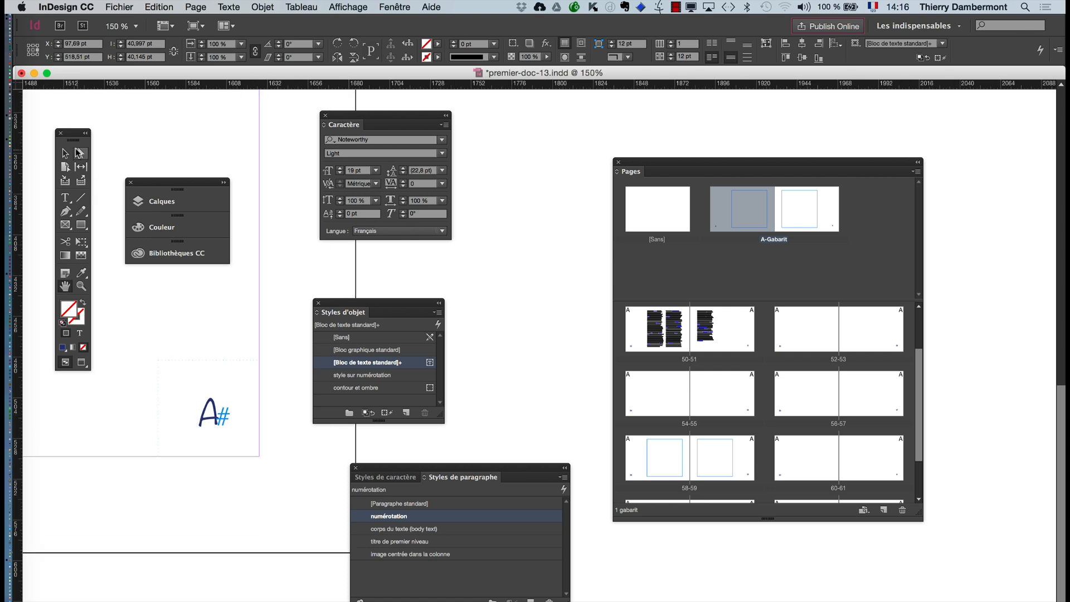
{"action": "left_click", "coordinate": [65, 152]}
{"action": "left_click", "coordinate": [178, 404]}
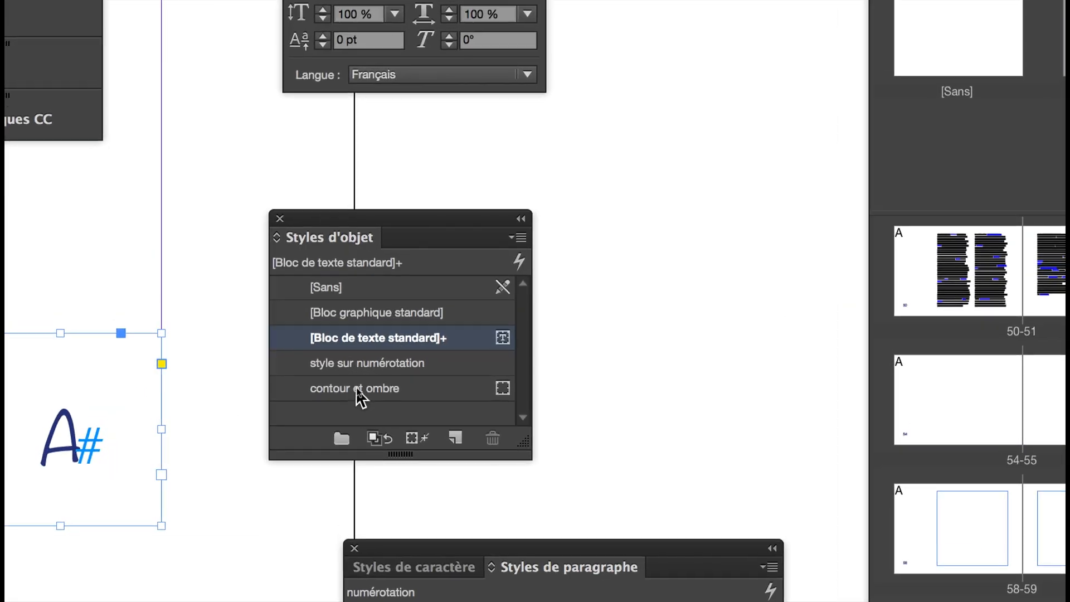
{"action": "left_click", "coordinate": [326, 373]}
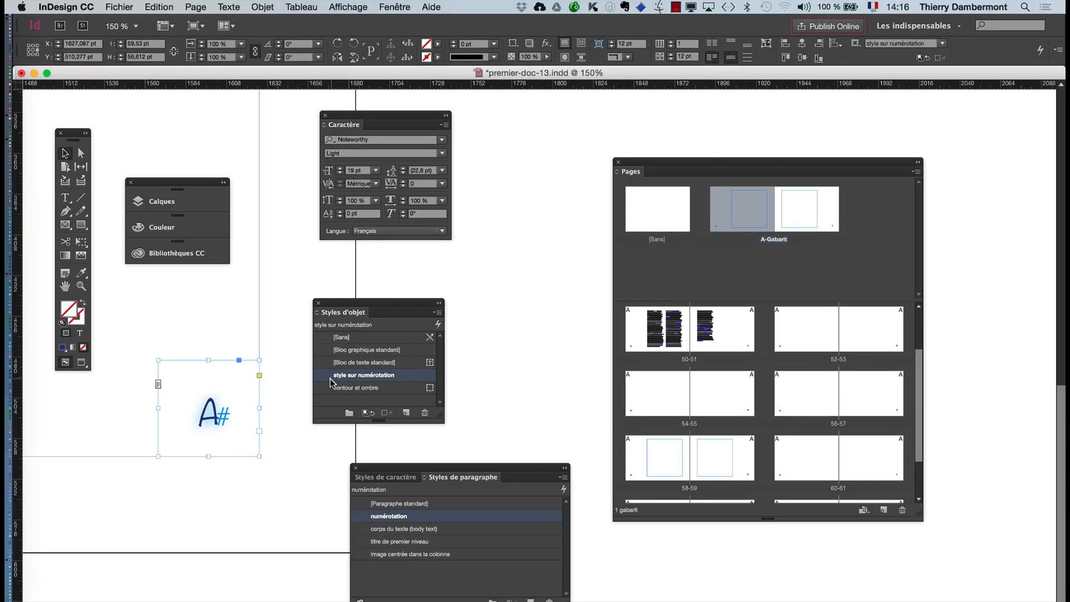
- Examine which parts of the right page number frame the effects can target, and leave the effect settings unchanged
{"action": "left_click", "coordinate": [263, 7]}
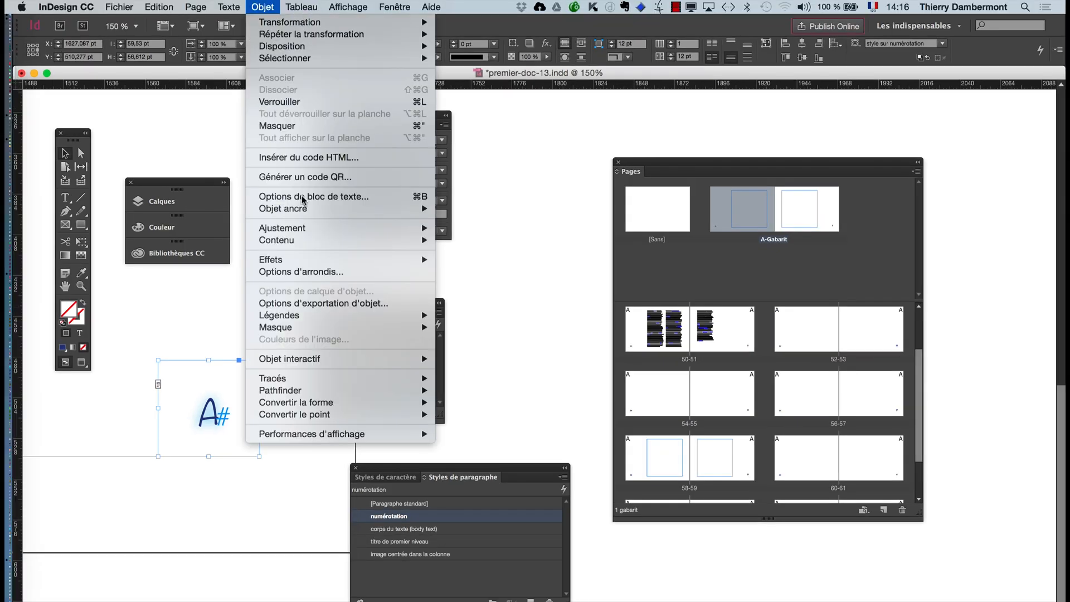
{"action": "mouse_move", "coordinate": [312, 264]}
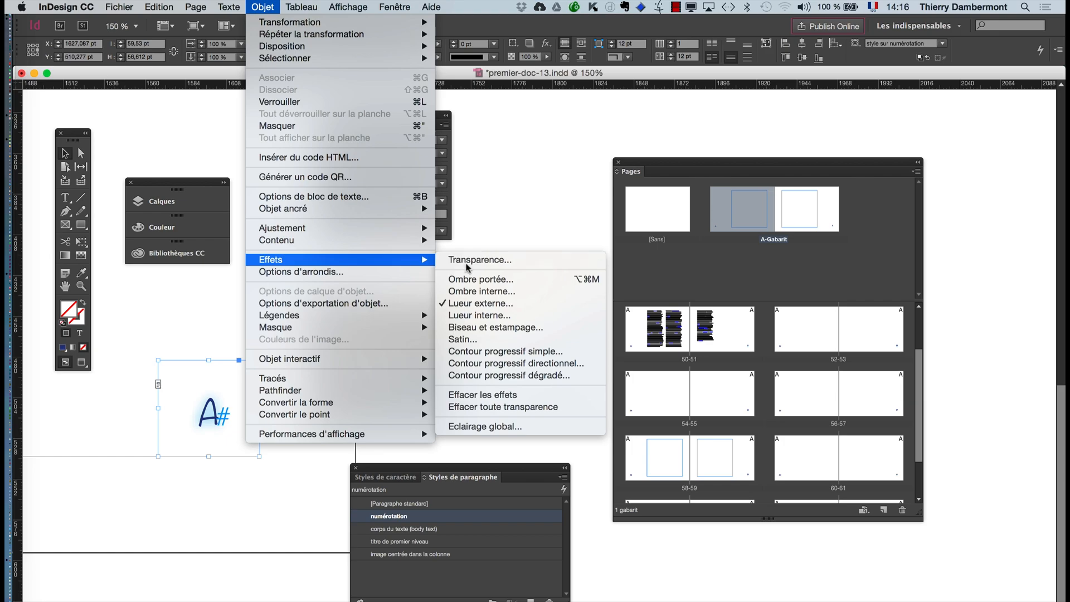
{"action": "left_click", "coordinate": [466, 260]}
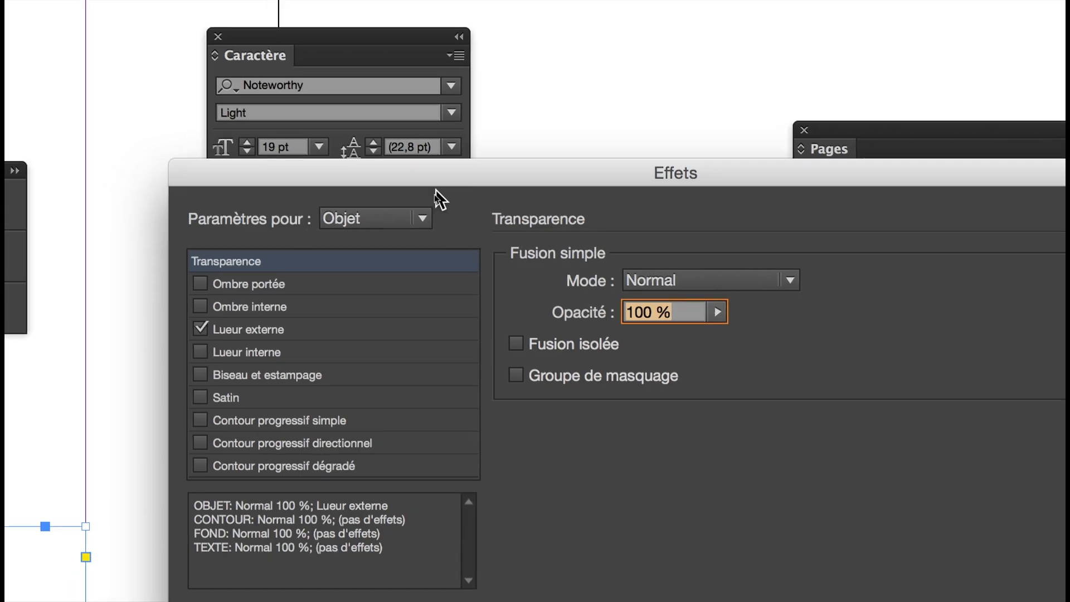
{"action": "left_click", "coordinate": [427, 203]}
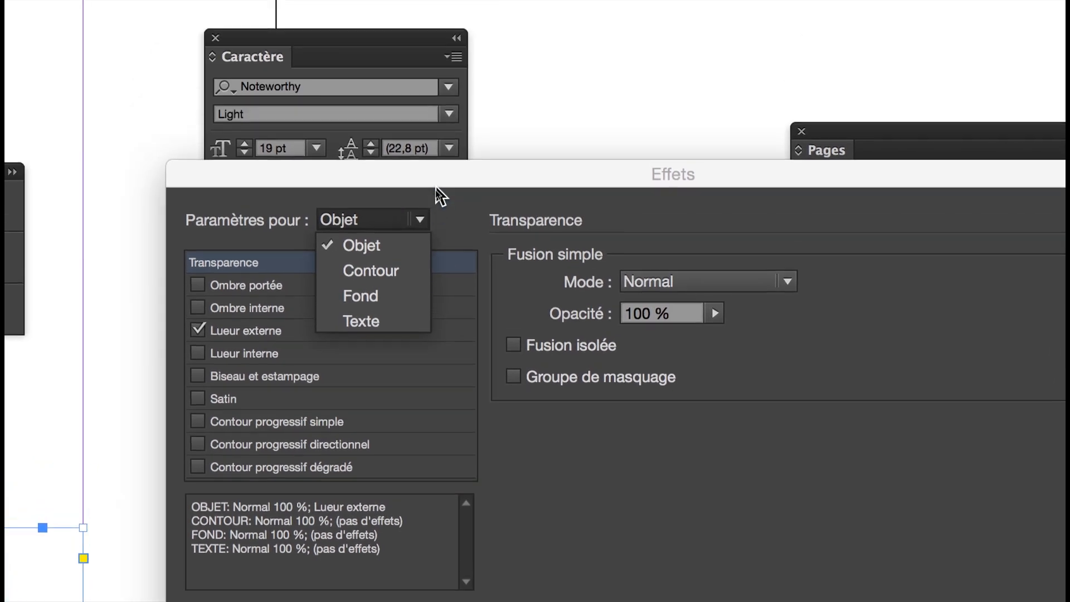
{"action": "left_click", "coordinate": [435, 189]}
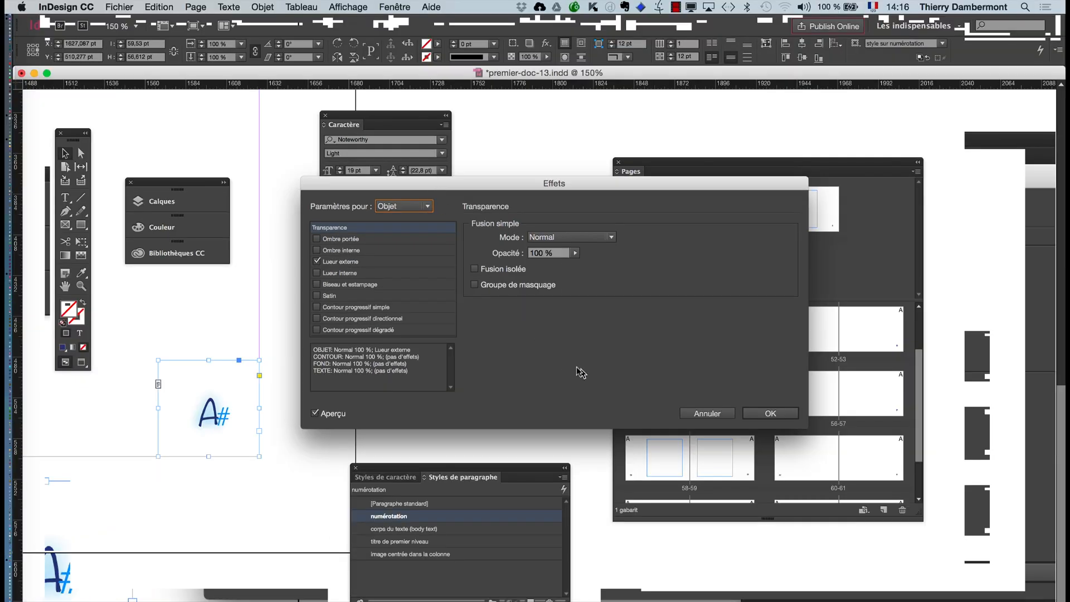
{"action": "left_click", "coordinate": [706, 413]}
- Leave the master page and display document page 54, followed by page 50
{"action": "key", "text": "super+minus"}
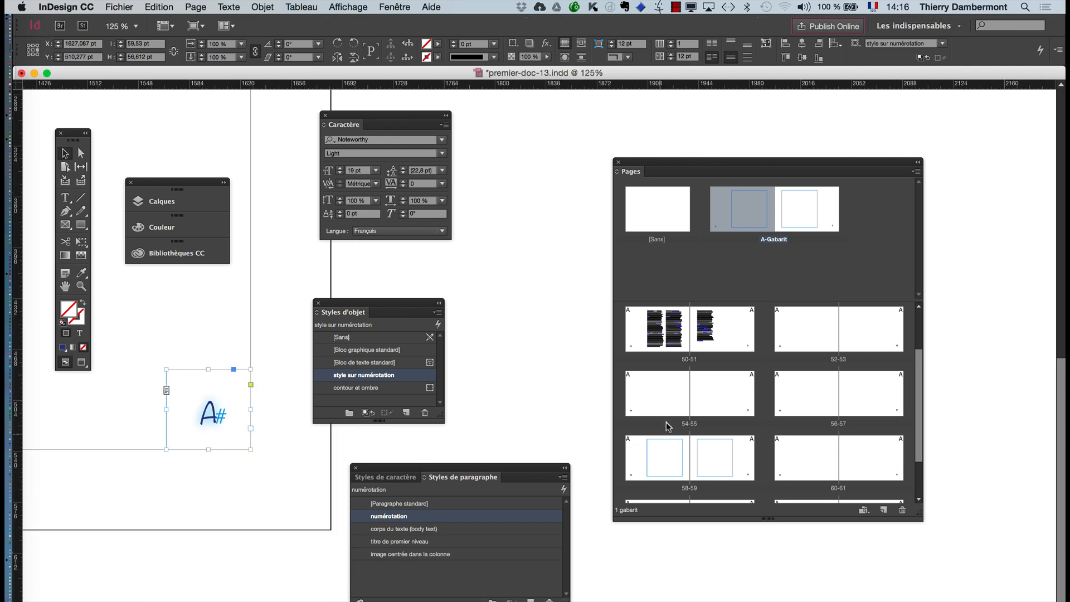
{"action": "double_click", "coordinate": [657, 396]}
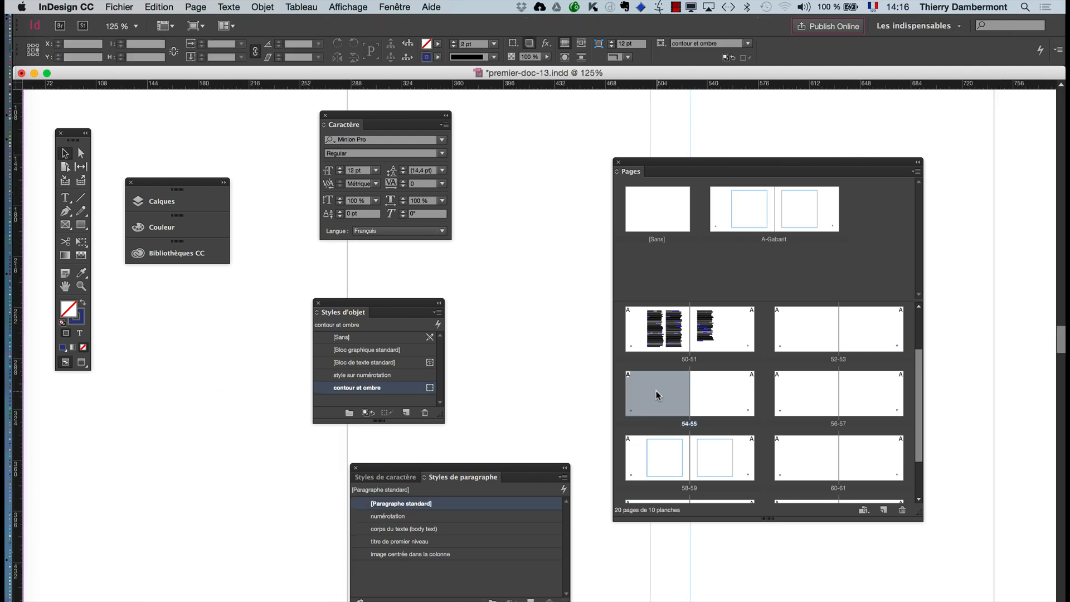
{"action": "left_click", "coordinate": [658, 332]}
{"action": "double_click", "coordinate": [655, 332]}
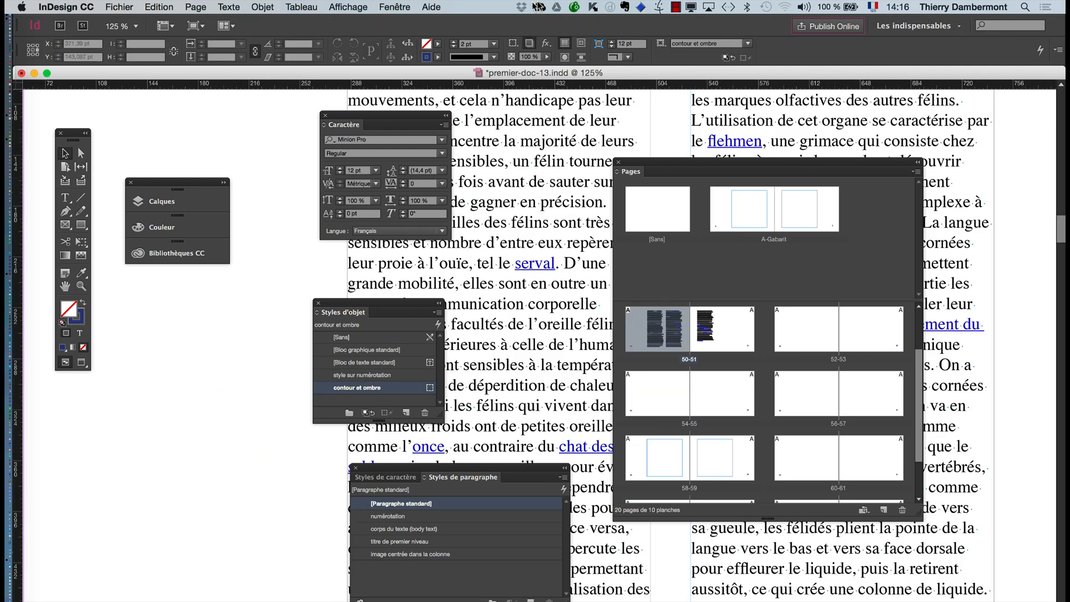
- Reset the Les indispensables workspace to its default panel layout
{"action": "left_click", "coordinate": [917, 26]}
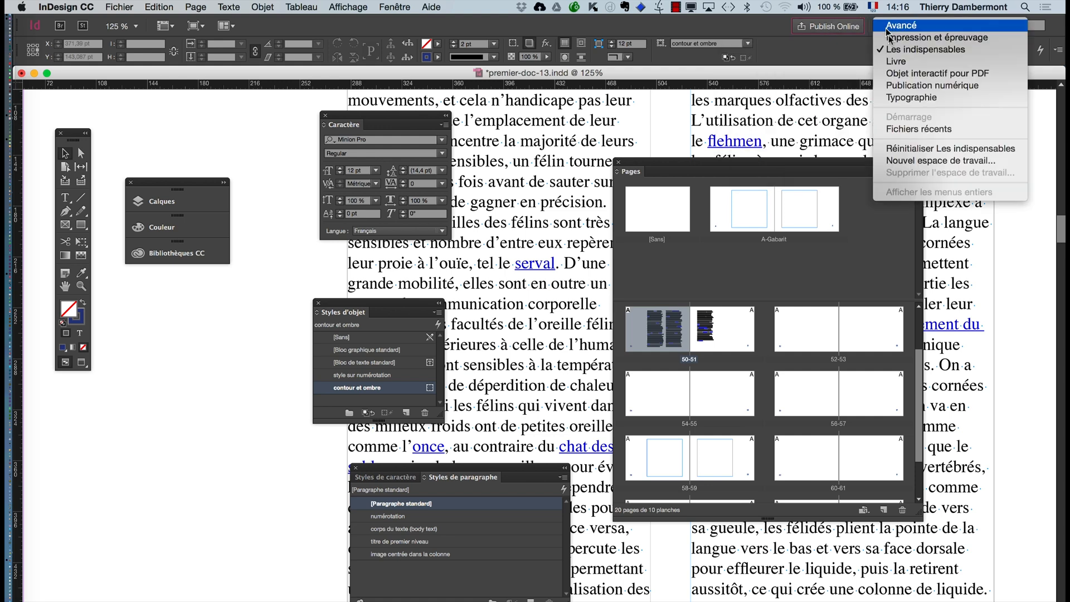
{"action": "left_click", "coordinate": [927, 149]}
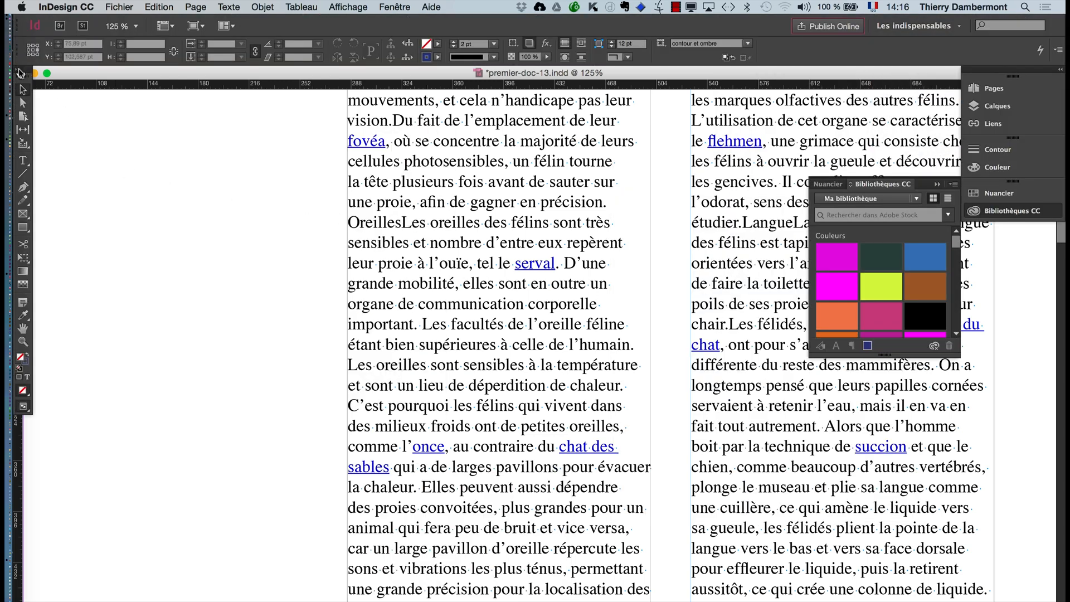
- Float the toolbox over the document area and display the spread of pages 50-51 at 50% zoom
{"action": "left_click_drag", "start_coordinate": [20, 71], "coordinate": [54, 106]}
{"action": "scroll", "coordinate": [415, 365], "scroll_direction": "down", "scroll_amount": 4}
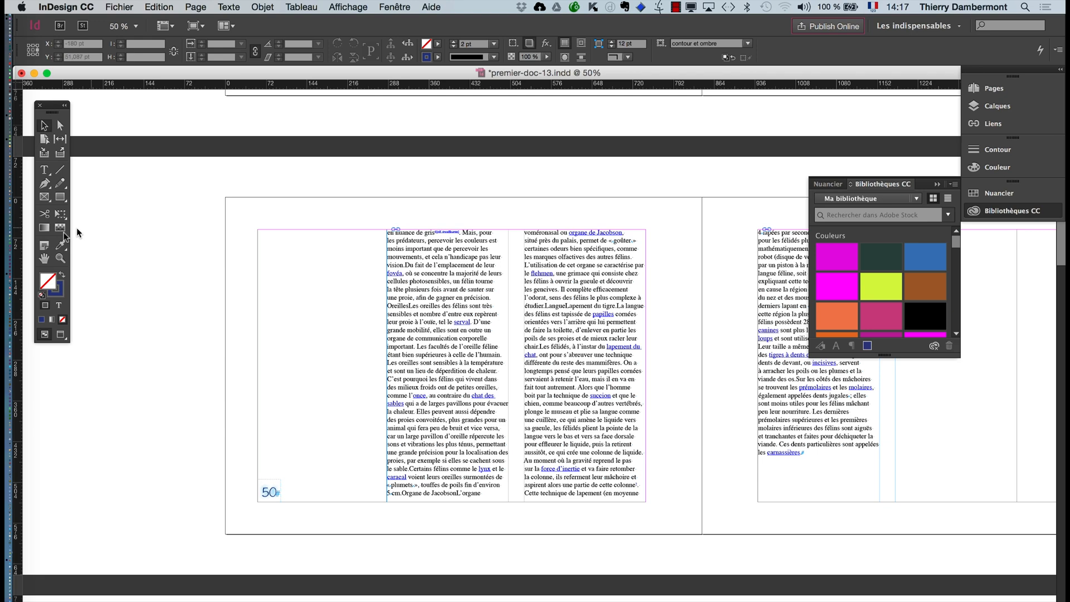
{"action": "left_click", "coordinate": [47, 259]}
{"action": "key", "text": "super+minus"}
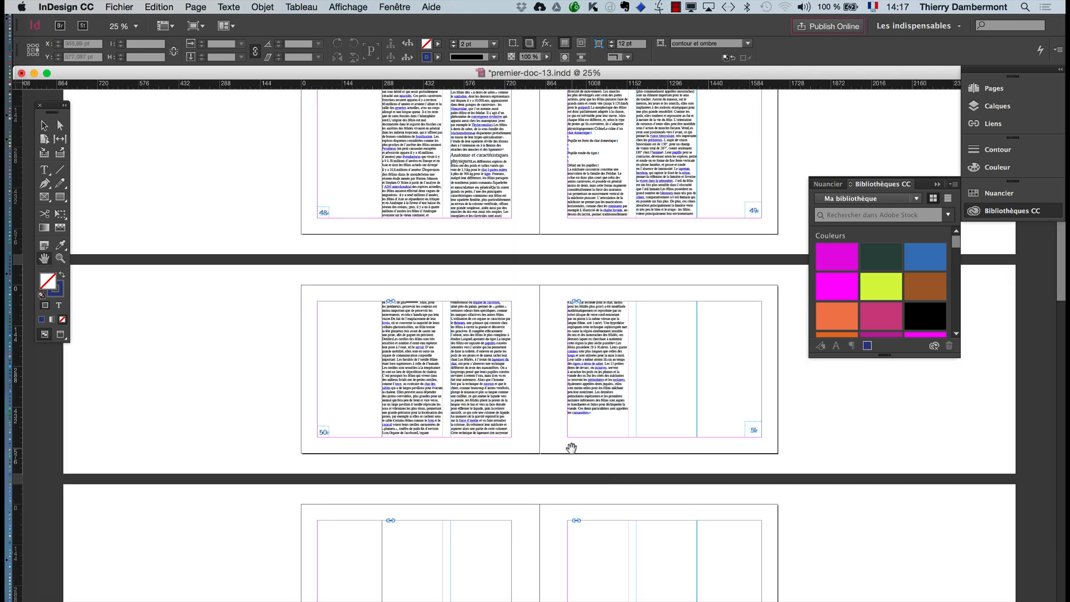
{"action": "key", "text": "super+equal"}
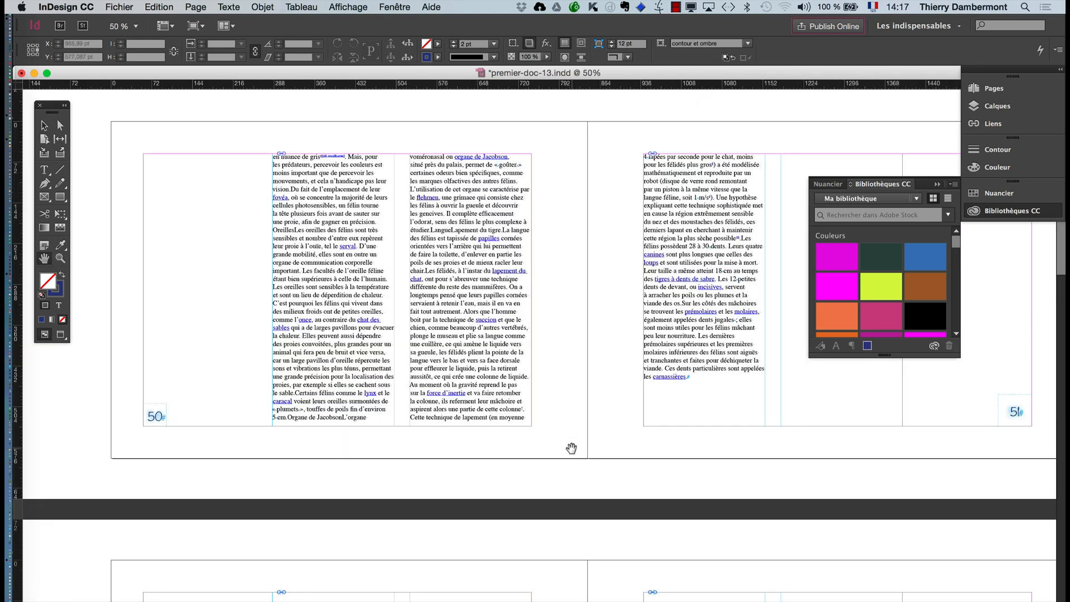
- Preview the page numbers on pages 50-51 without guides or frame edges, and return to normal display
{"action": "left_click", "coordinate": [44, 126]}
{"action": "left_click", "coordinate": [60, 335]}
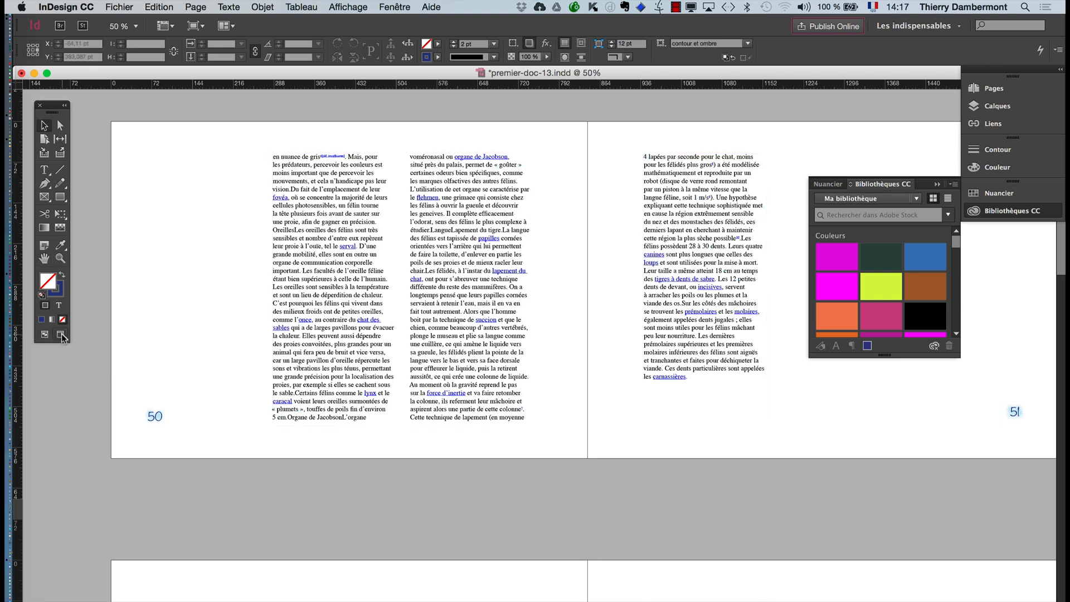
{"action": "left_click", "coordinate": [44, 335]}
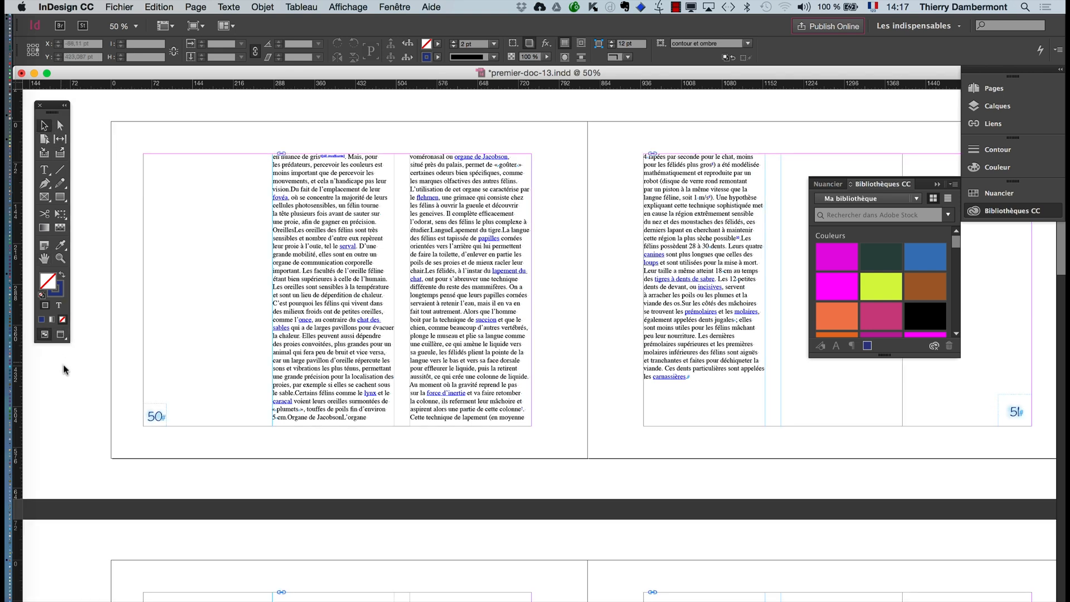
- Collapse the Bibliothèques CC panel to uncover the spread of pages 50-51
{"action": "left_click", "coordinate": [46, 259]}
{"action": "left_click_drag", "start_coordinate": [355, 327], "coordinate": [328, 358]}
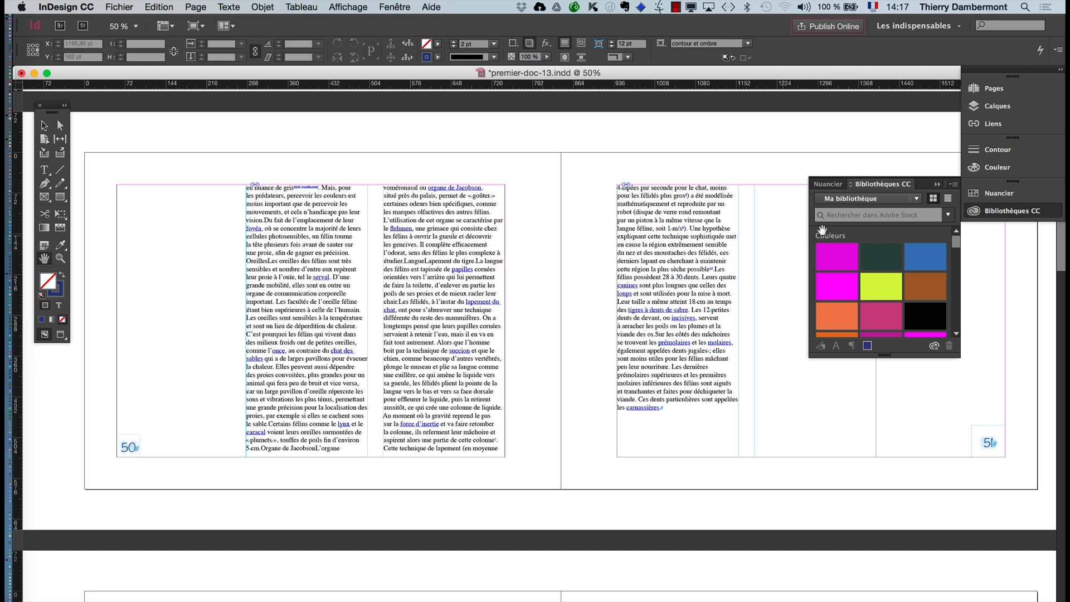
{"action": "left_click", "coordinate": [937, 184]}
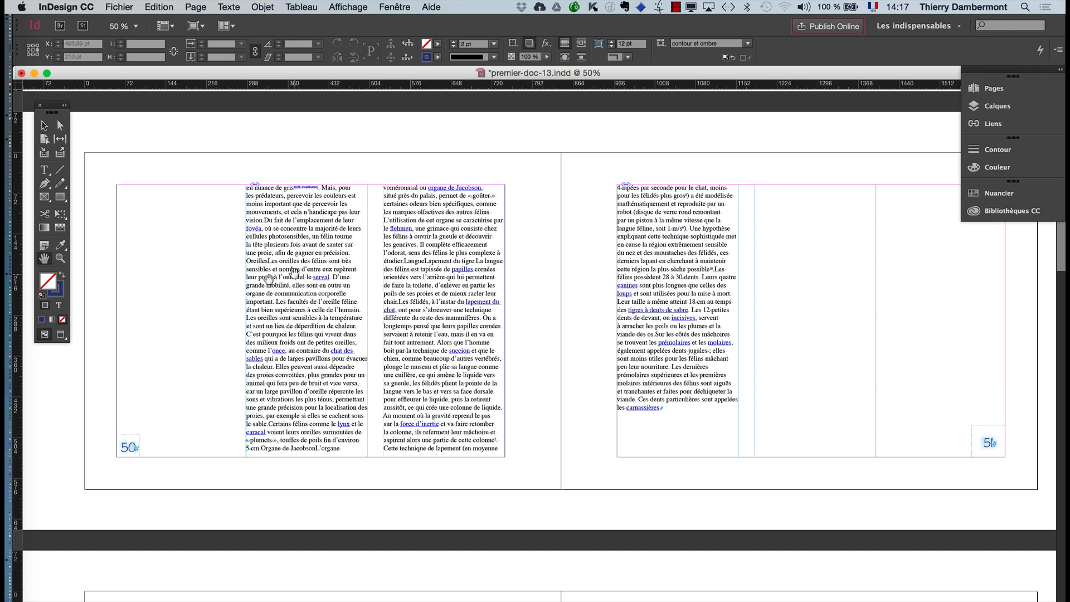
- Check the spread again in preview mode, restore normal display, and look at the page numbers on the preceding spreads up to page 46
{"action": "left_click", "coordinate": [61, 335]}
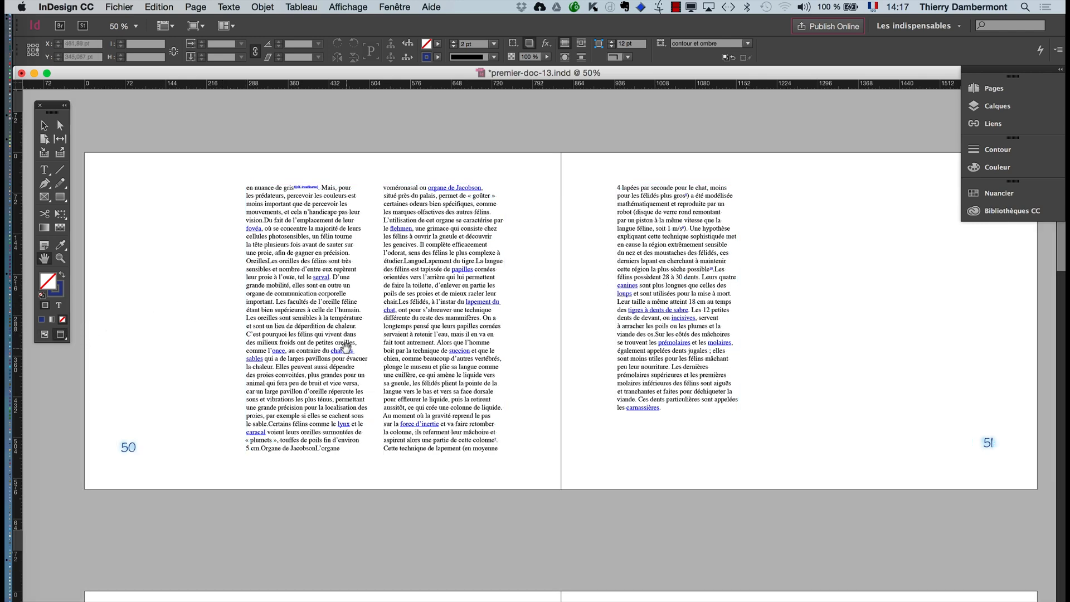
{"action": "scroll", "coordinate": [282, 345], "scroll_direction": "up", "scroll_amount": 3}
{"action": "left_click", "coordinate": [44, 335]}
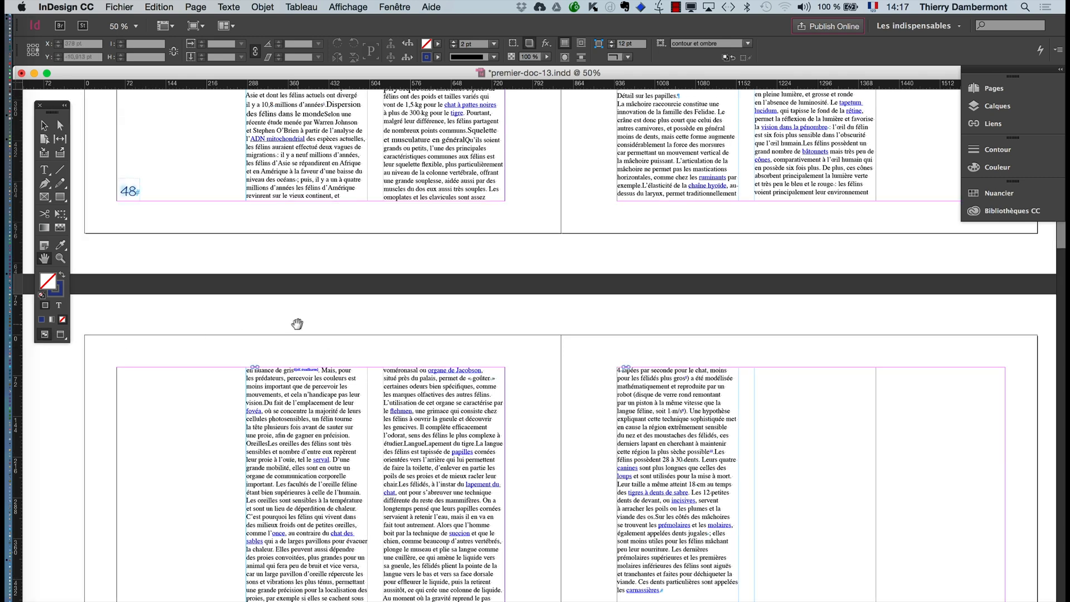
{"action": "scroll", "coordinate": [292, 323], "scroll_direction": "up", "scroll_amount": 7}
{"action": "scroll", "coordinate": [292, 324], "scroll_direction": "up", "scroll_amount": 5}
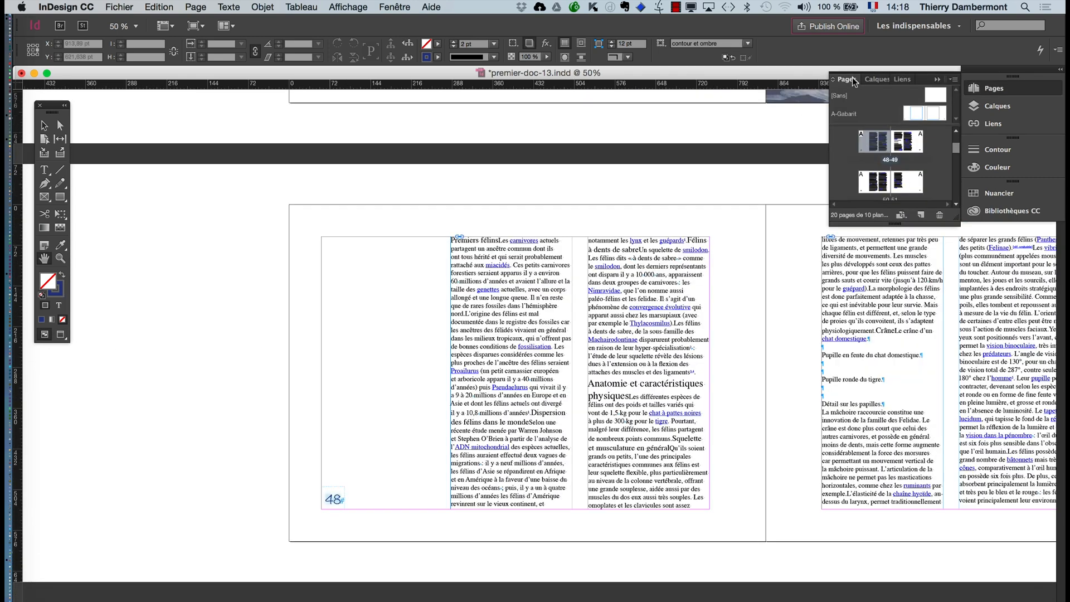
- Float and enlarge the Pages panel, and use it to display the spread of pages 50-51
{"action": "left_click_drag", "start_coordinate": [854, 81], "coordinate": [678, 122]}
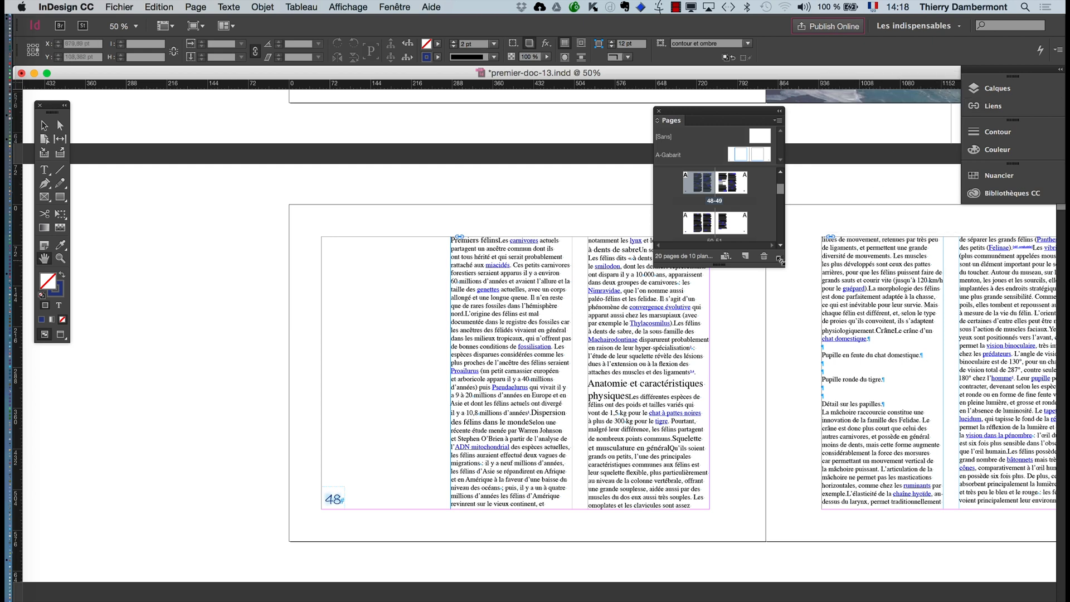
{"action": "left_click_drag", "start_coordinate": [779, 260], "coordinate": [809, 395]}
{"action": "double_click", "coordinate": [719, 234]}
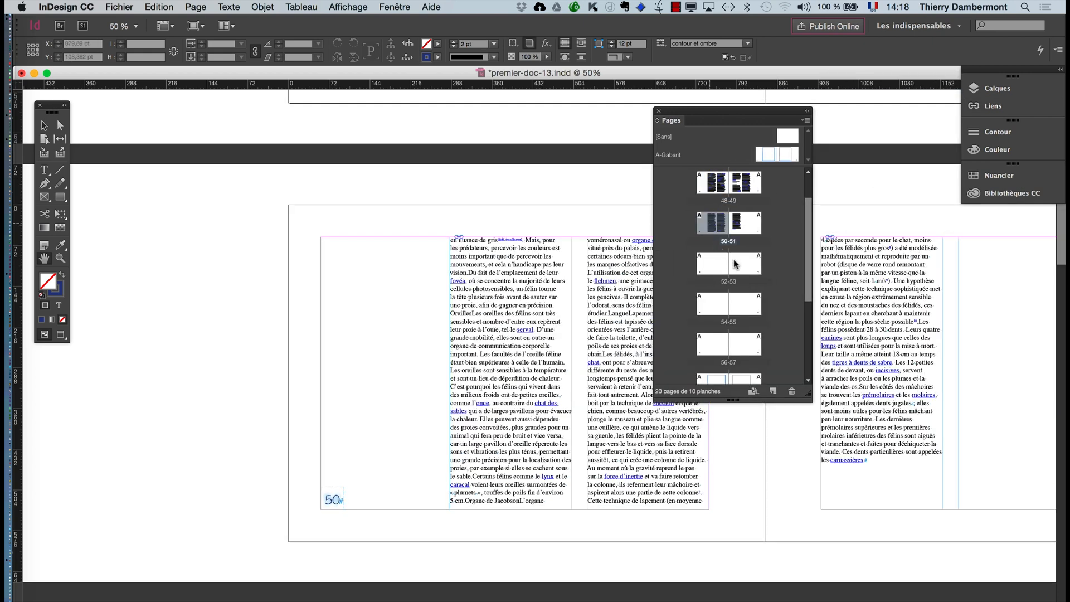
{"action": "left_click_drag", "start_coordinate": [446, 429], "coordinate": [245, 428]}
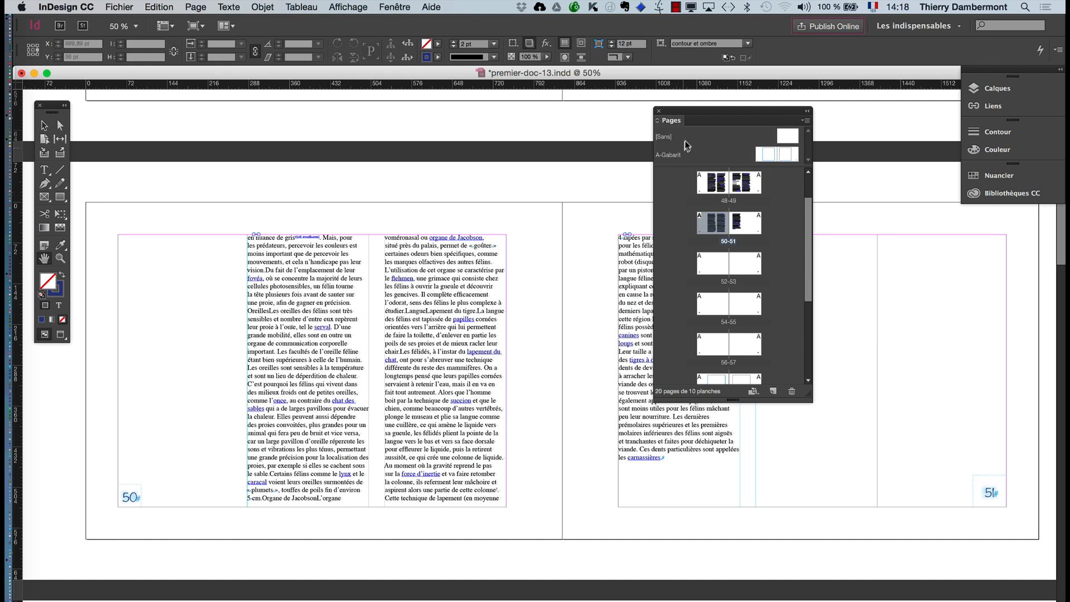
- Show the paragraph styles and object styles lists side by side above page 50, with the Pages panel moved nearer the spread's centre
{"action": "left_click_drag", "start_coordinate": [690, 118], "coordinate": [567, 142]}
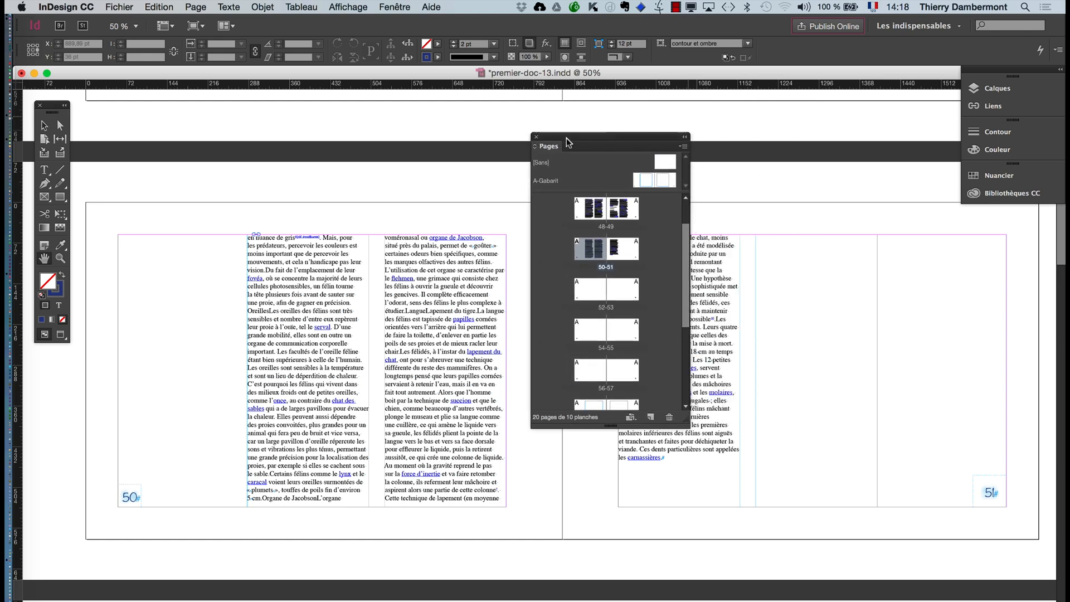
{"action": "left_click", "coordinate": [241, 9]}
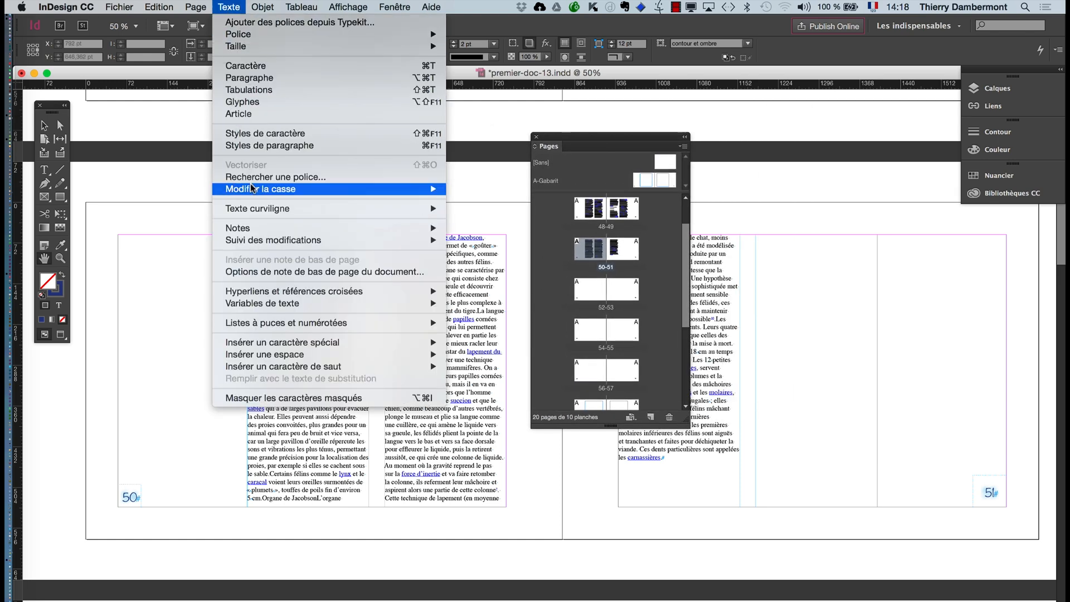
{"action": "left_click", "coordinate": [249, 146]}
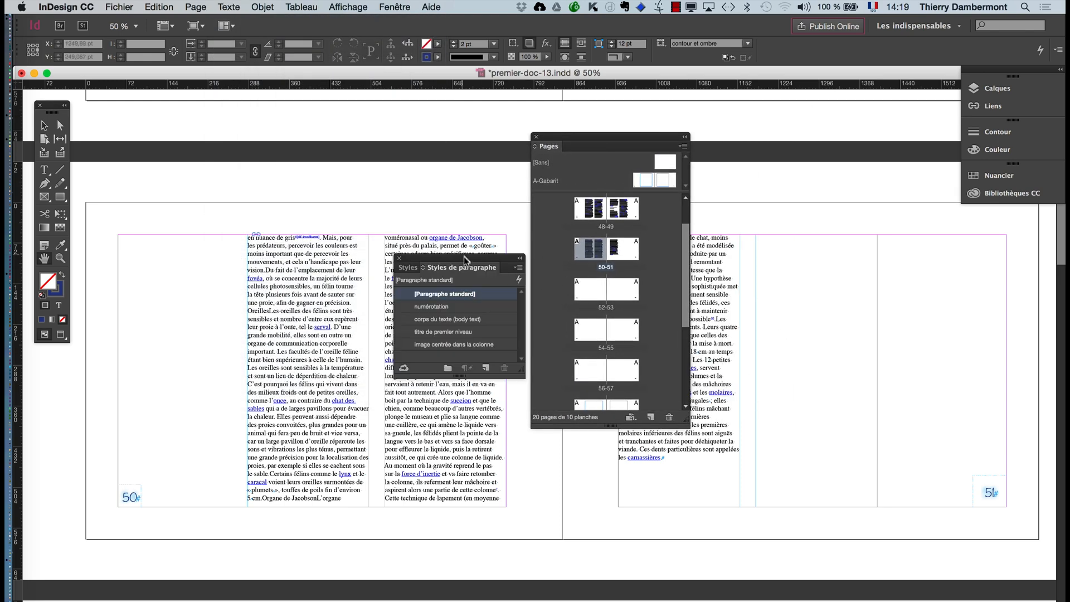
{"action": "left_click_drag", "start_coordinate": [464, 260], "coordinate": [169, 101]}
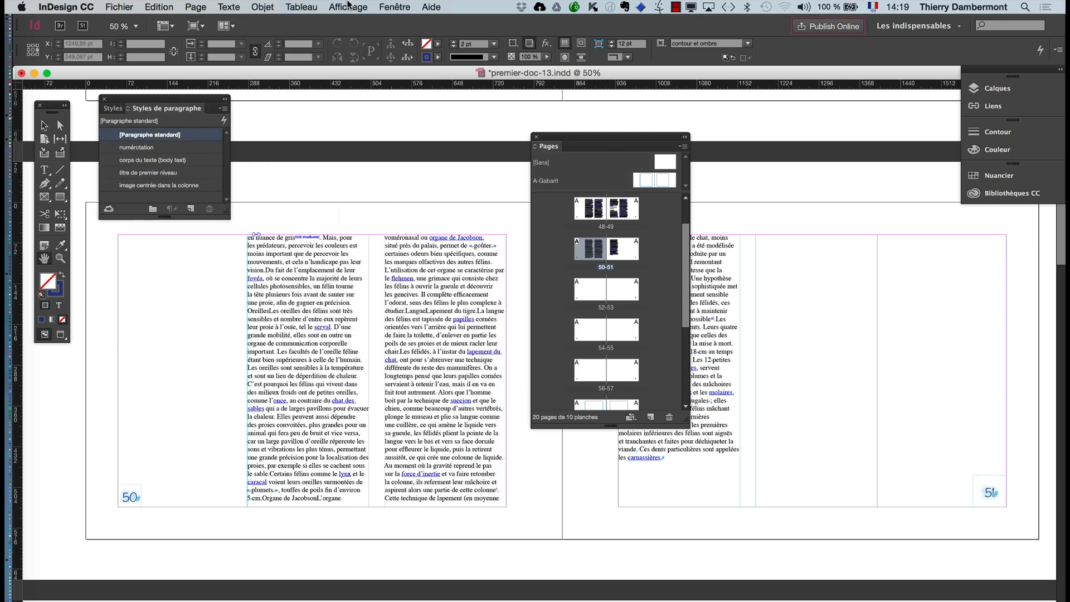
{"action": "left_click", "coordinate": [394, 7]}
{"action": "mouse_move", "coordinate": [496, 282]}
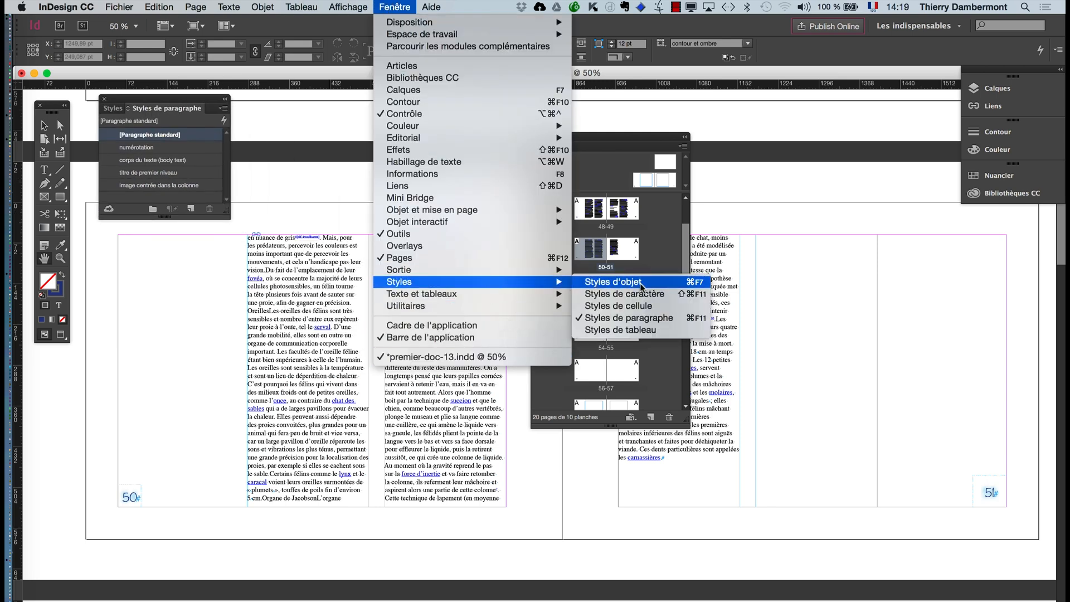
{"action": "left_click", "coordinate": [640, 284]}
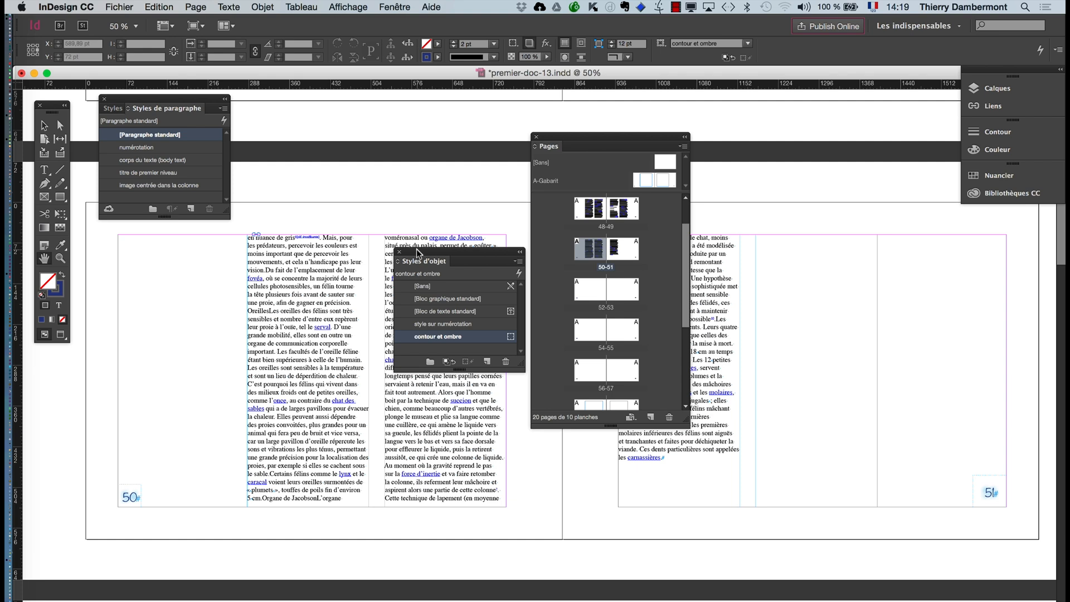
{"action": "left_click_drag", "start_coordinate": [417, 249], "coordinate": [264, 99]}
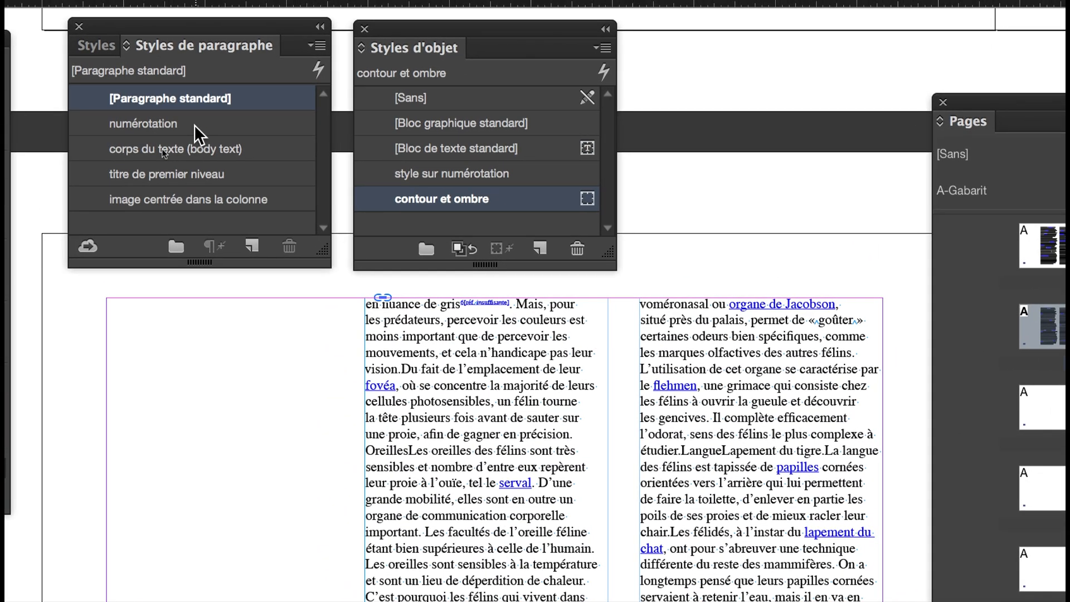
- Change the character colour of the numérotation paragraph style to red C=15 M=100 J=100 N=0, with the preview enabled
{"action": "double_click", "coordinate": [194, 125]}
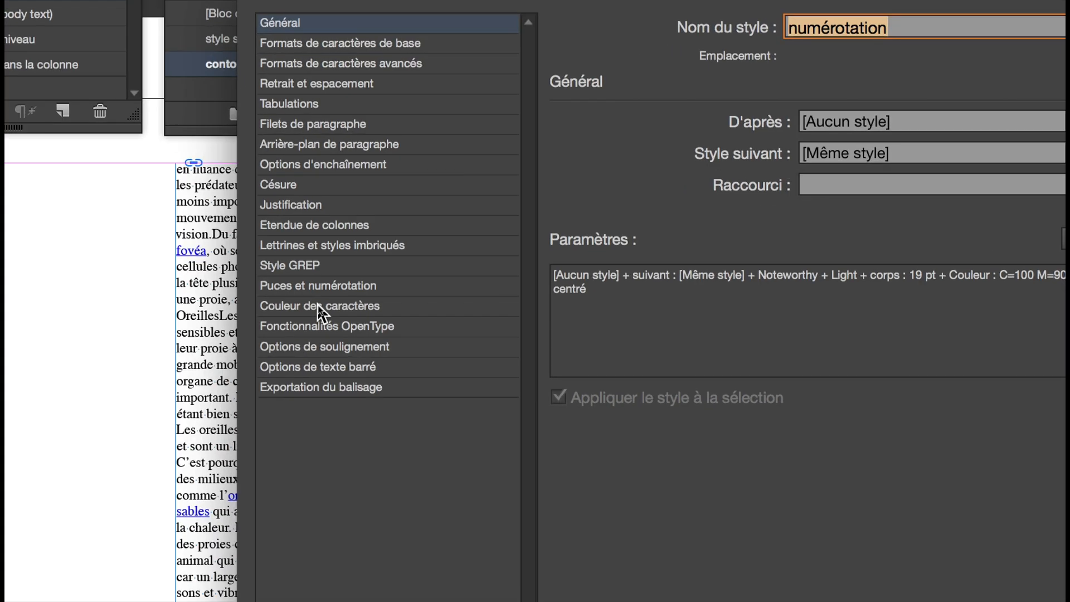
{"action": "left_click", "coordinate": [318, 305]}
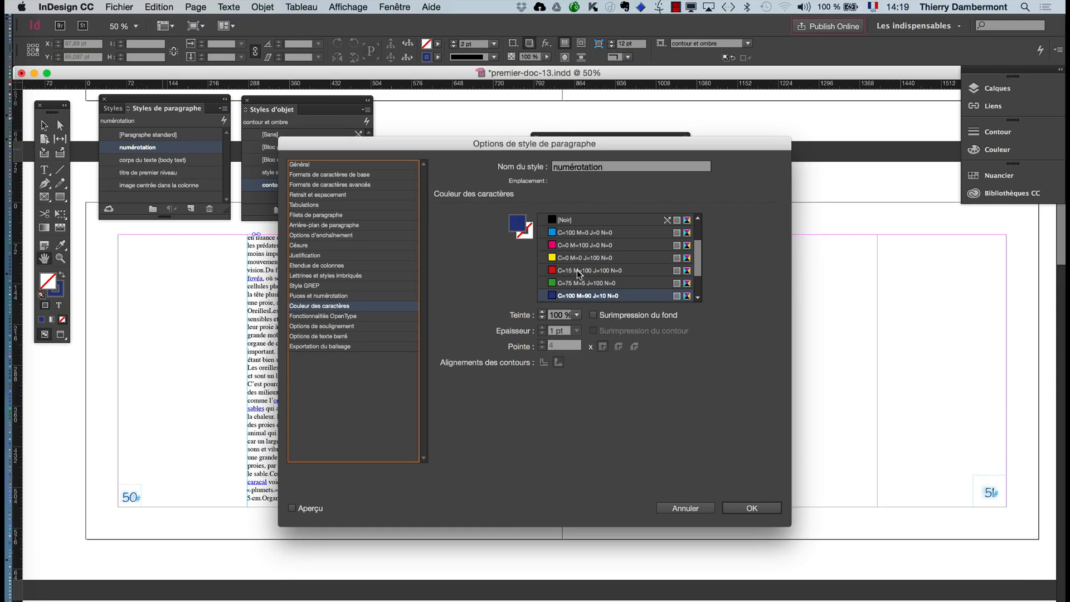
{"action": "left_click", "coordinate": [842, 237]}
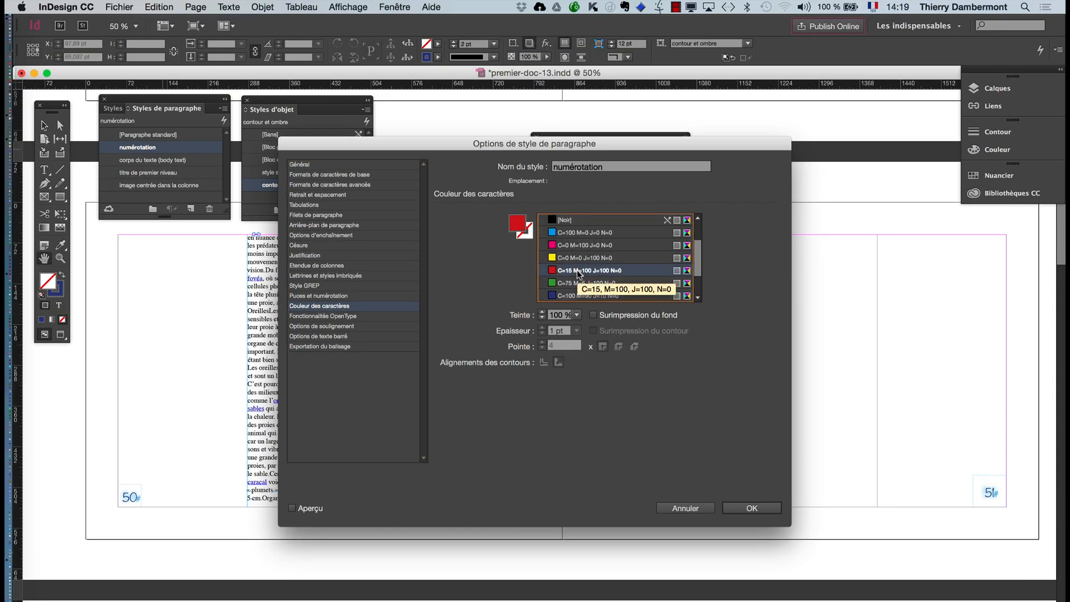
{"action": "left_click", "coordinate": [292, 508]}
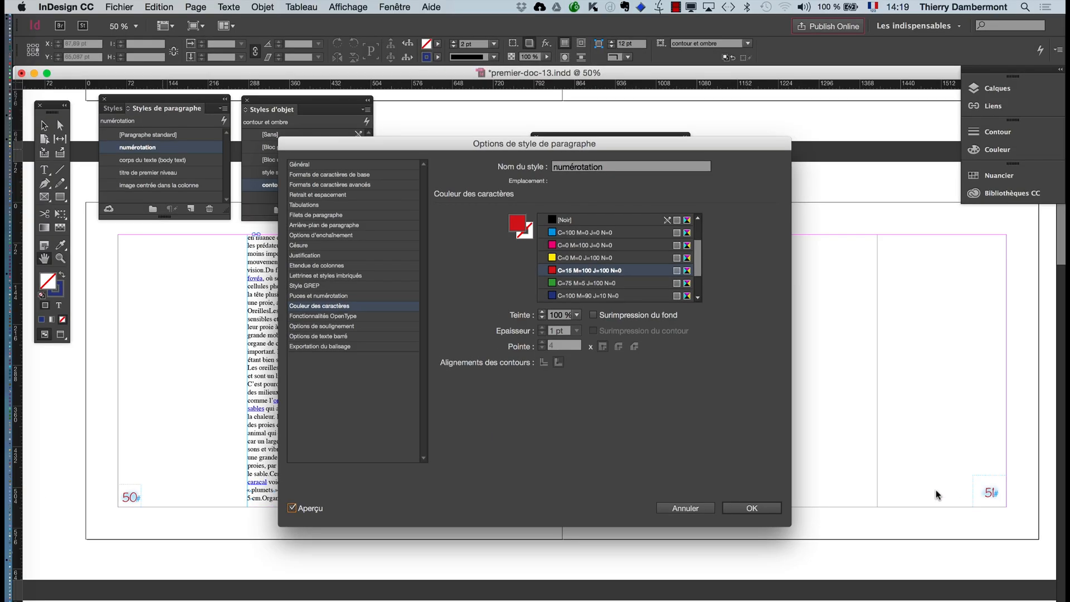
{"action": "left_click", "coordinate": [734, 504]}
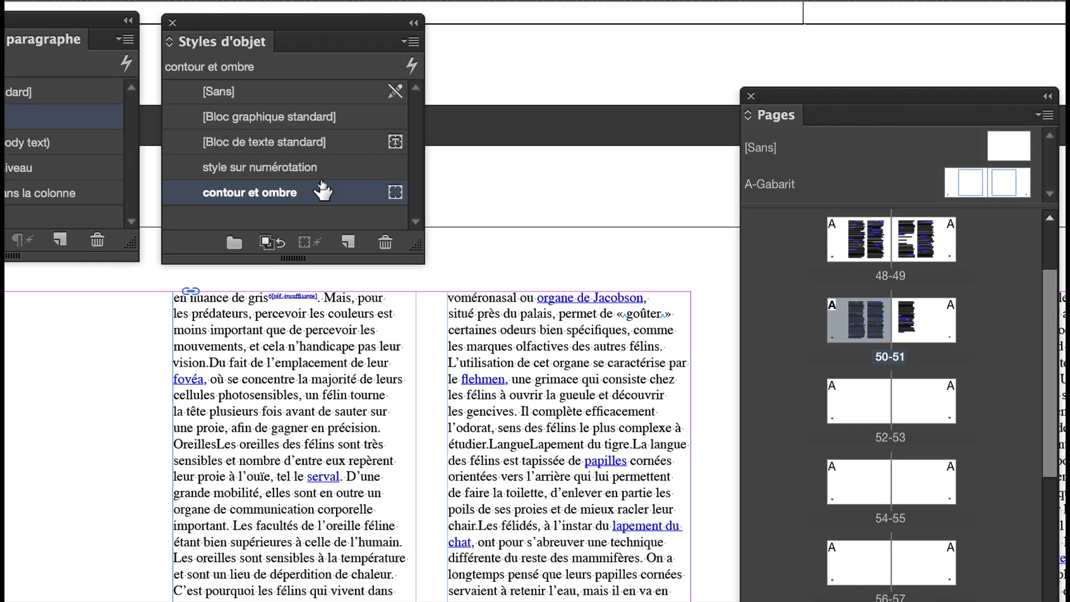
- Edit the object style "style sur numérotation" and set its object-level outer glow colour to magenta C=0 M=100 J=0 N=0
{"action": "left_click", "coordinate": [330, 174]}
{"action": "double_click", "coordinate": [329, 175]}
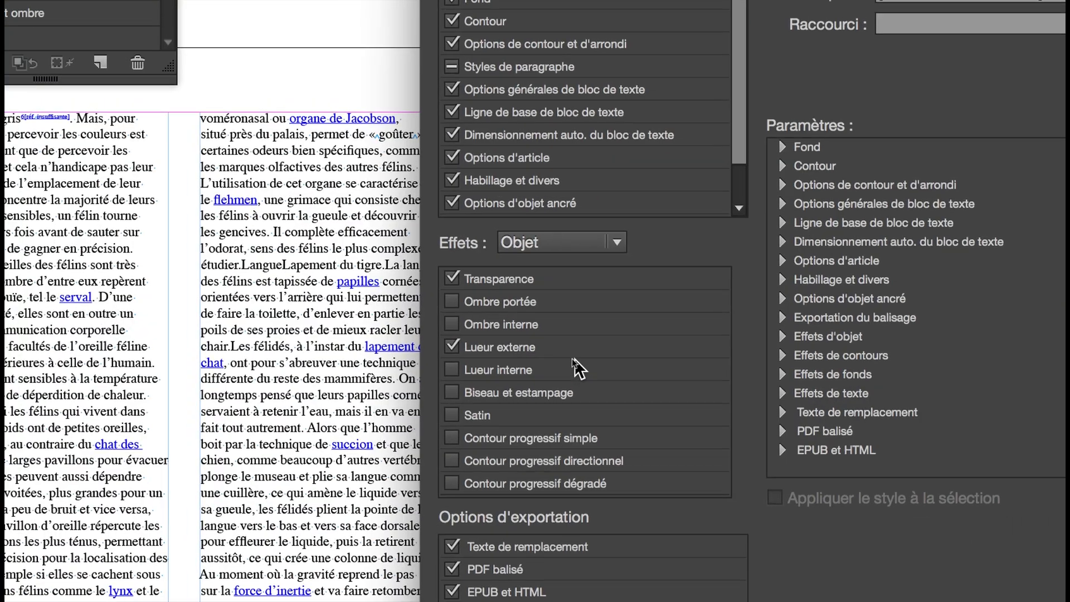
{"action": "left_click", "coordinate": [572, 346]}
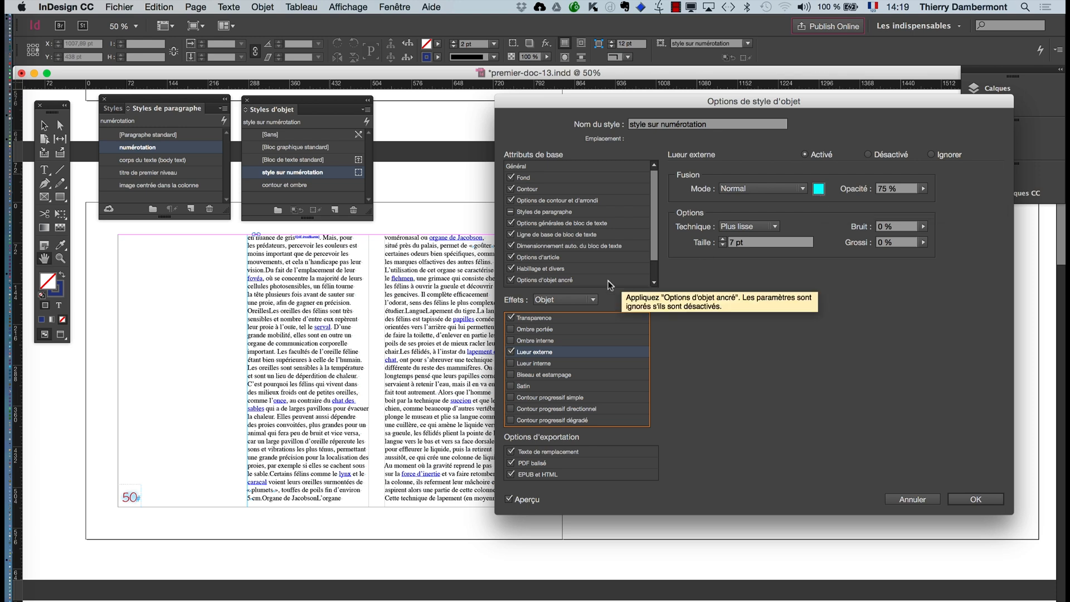
{"action": "left_click", "coordinate": [818, 190]}
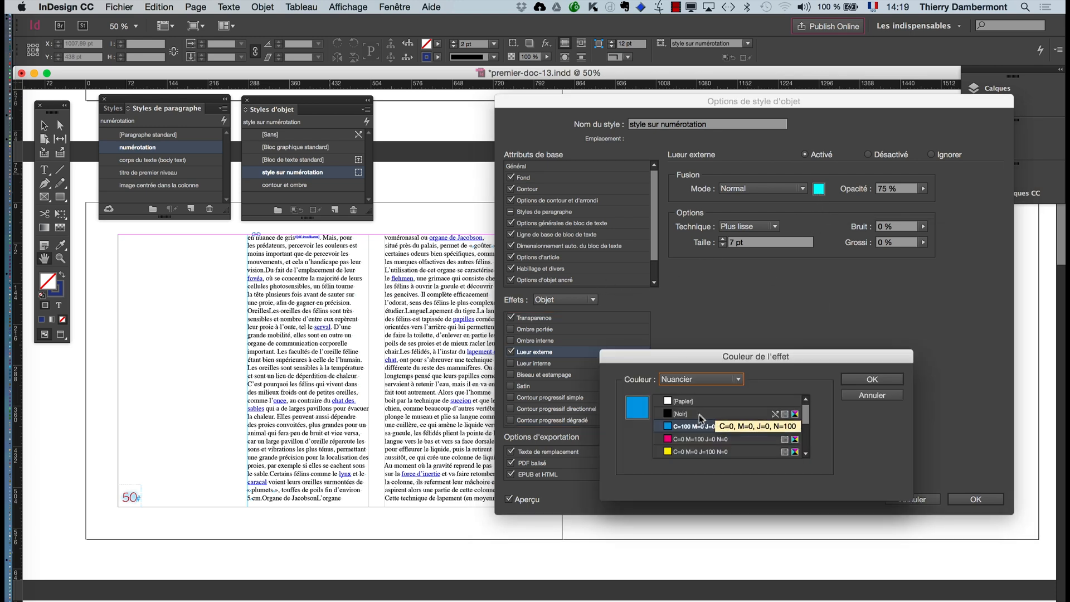
{"action": "left_click", "coordinate": [689, 440]}
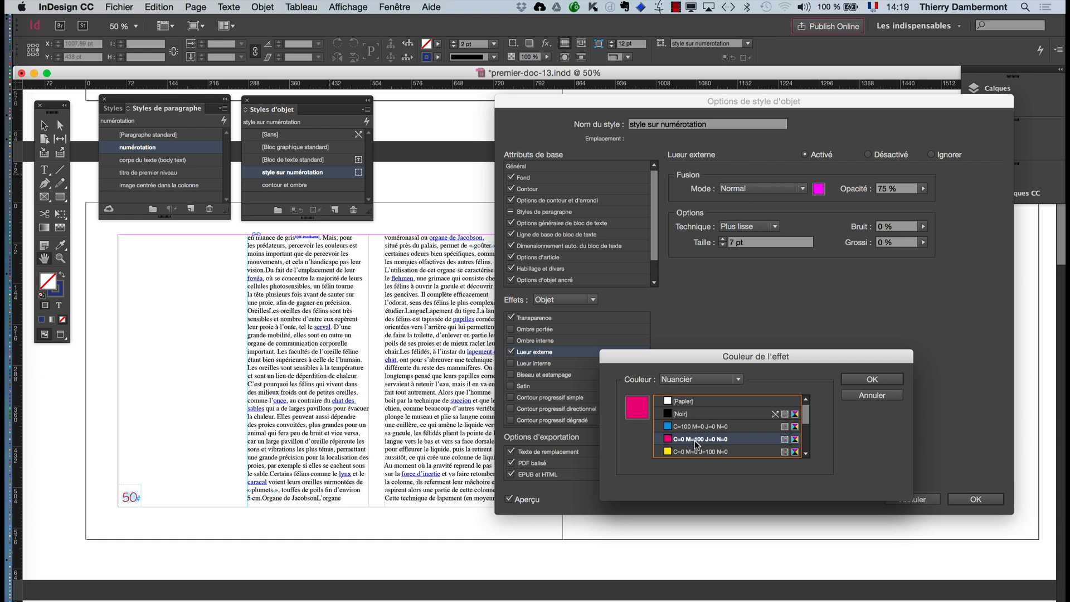
{"action": "left_click", "coordinate": [870, 381]}
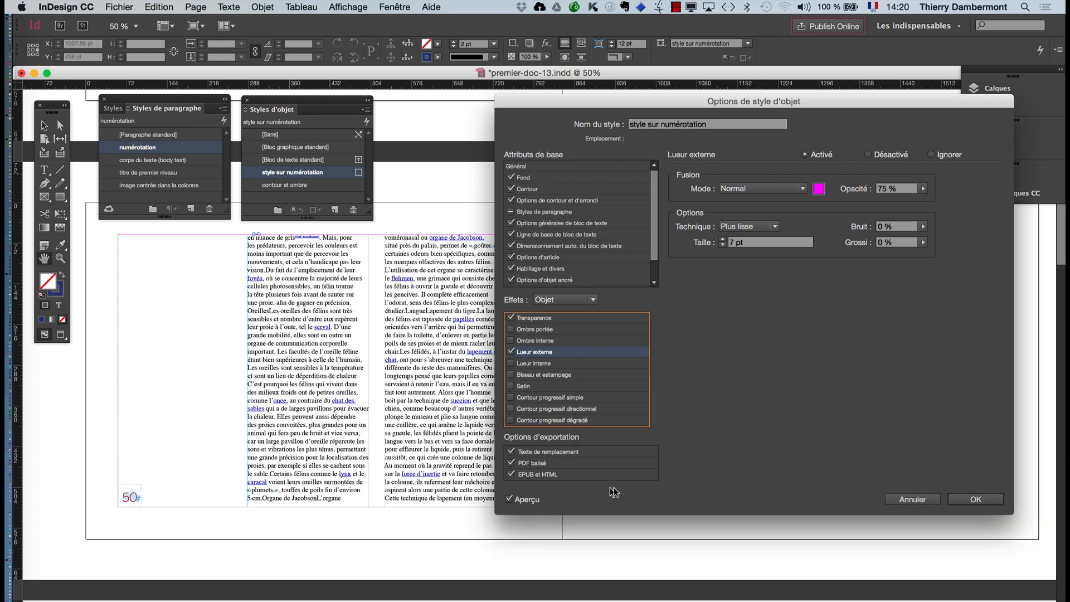
{"action": "left_click", "coordinate": [525, 500]}
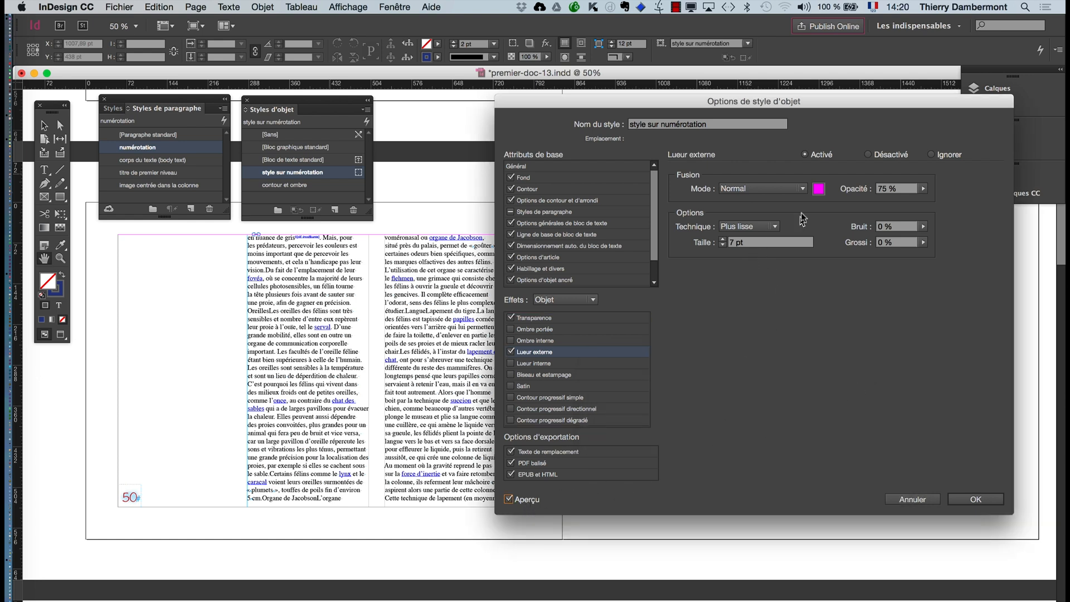
- Compare the object style's text-level and object-level glow settings, and turn off the outer glow at object level
{"action": "left_click", "coordinate": [551, 304]}
{"action": "left_click", "coordinate": [555, 350]}
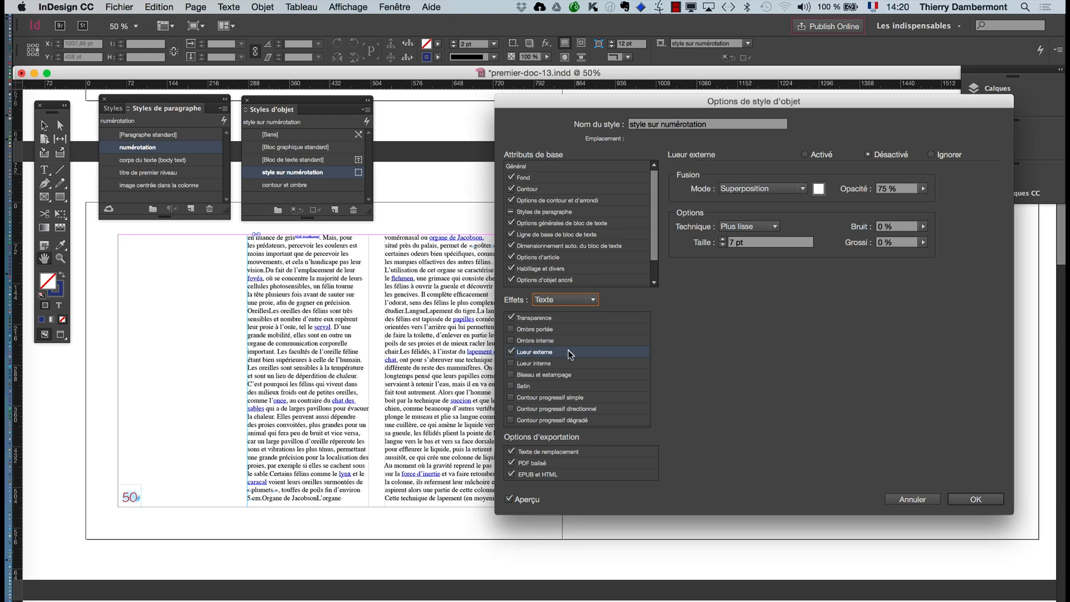
{"action": "left_click", "coordinate": [553, 301]}
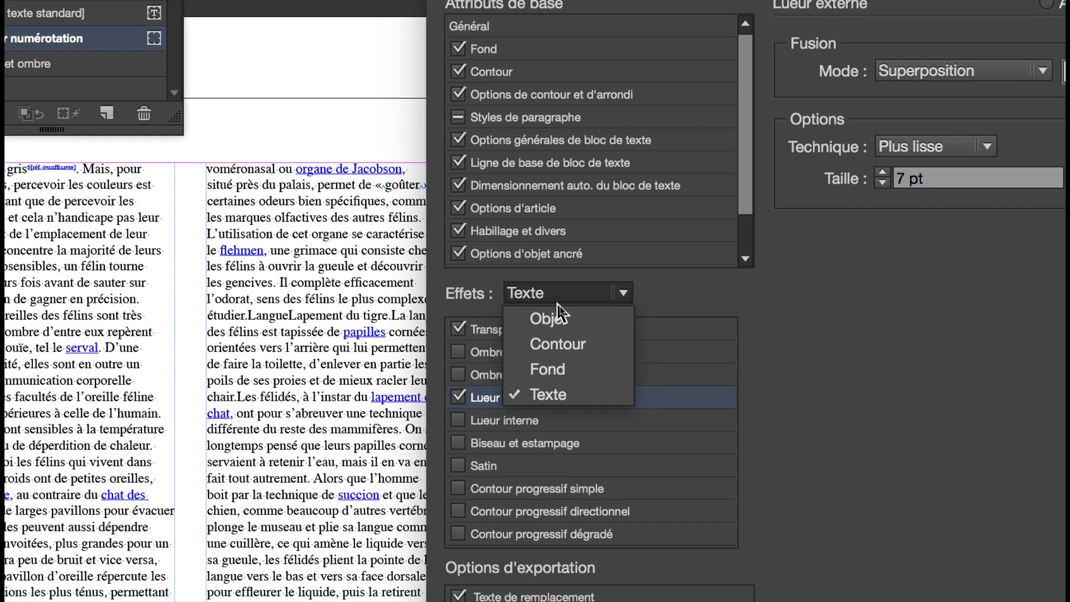
{"action": "left_click", "coordinate": [557, 317]}
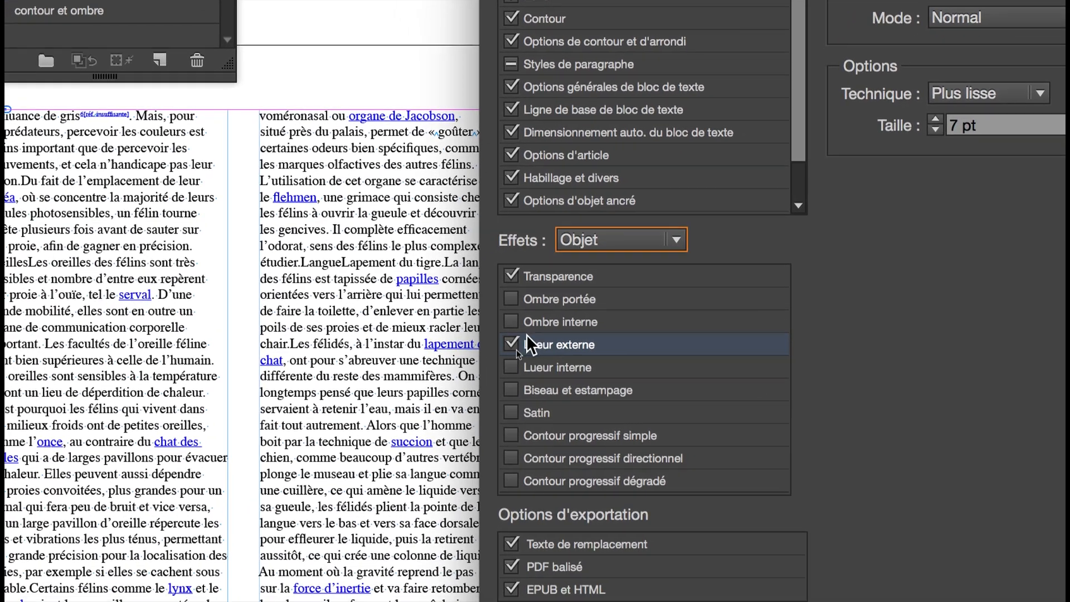
{"action": "left_click", "coordinate": [484, 363]}
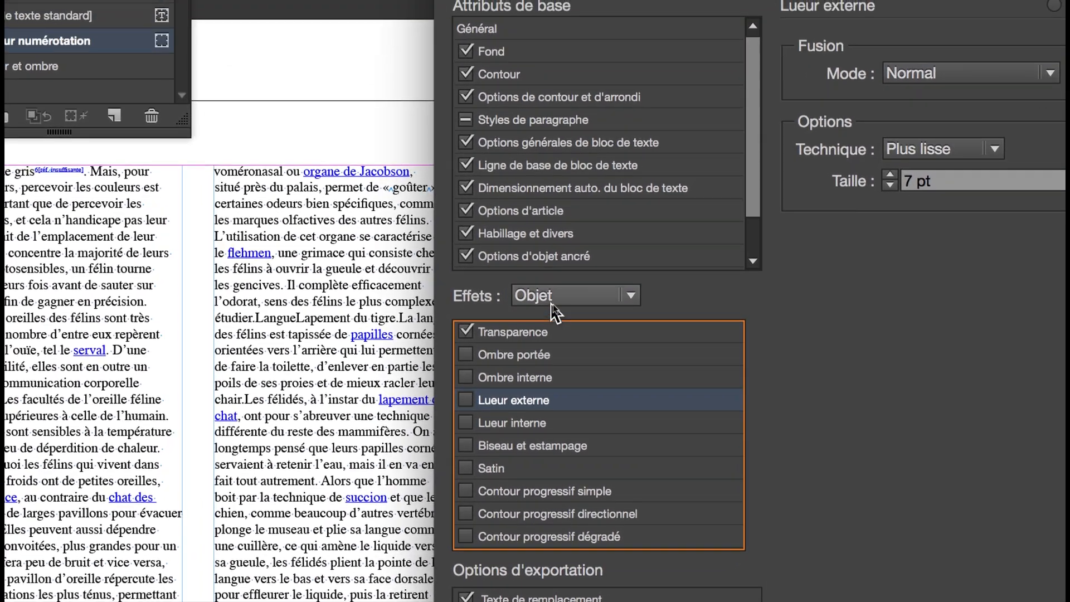
- Switch the style's effects target between object and text, and enable the outer glow on the text
{"action": "left_click", "coordinate": [551, 302]}
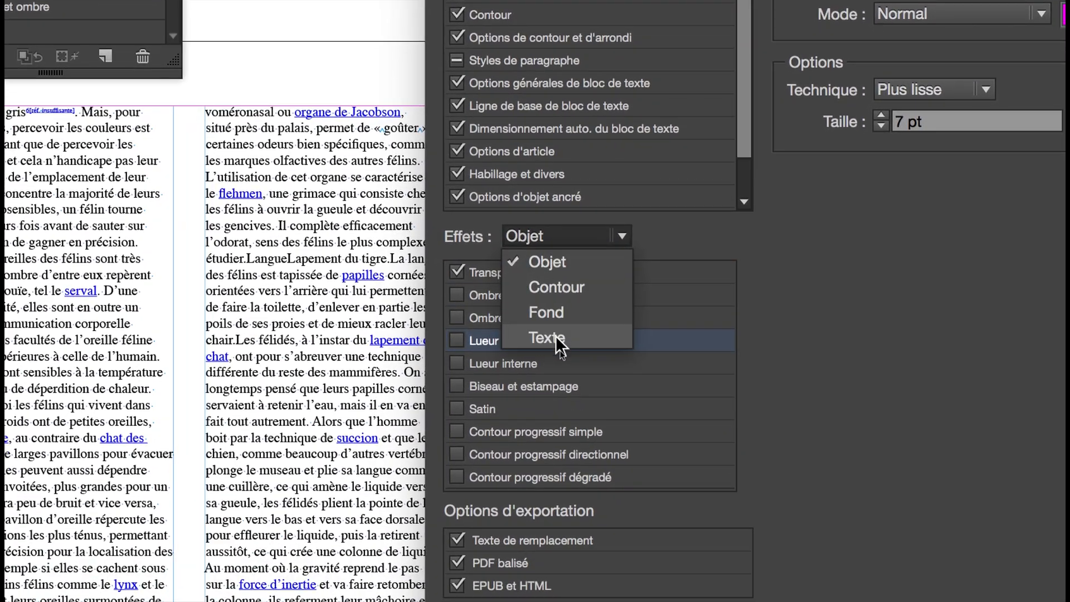
{"action": "left_click", "coordinate": [556, 336]}
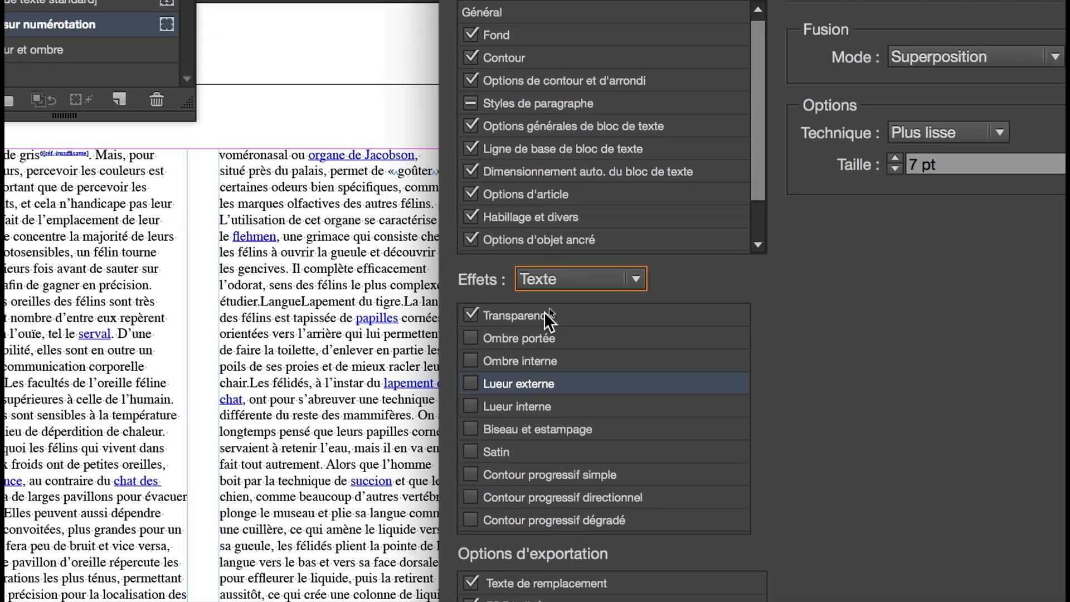
{"action": "left_click", "coordinate": [536, 244]}
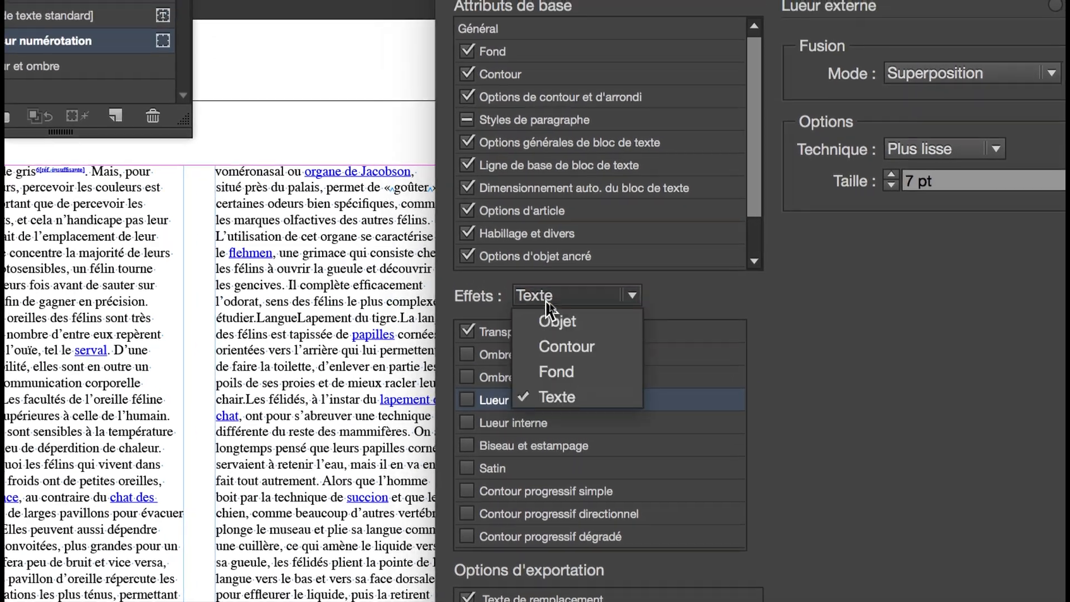
{"action": "left_click", "coordinate": [550, 319]}
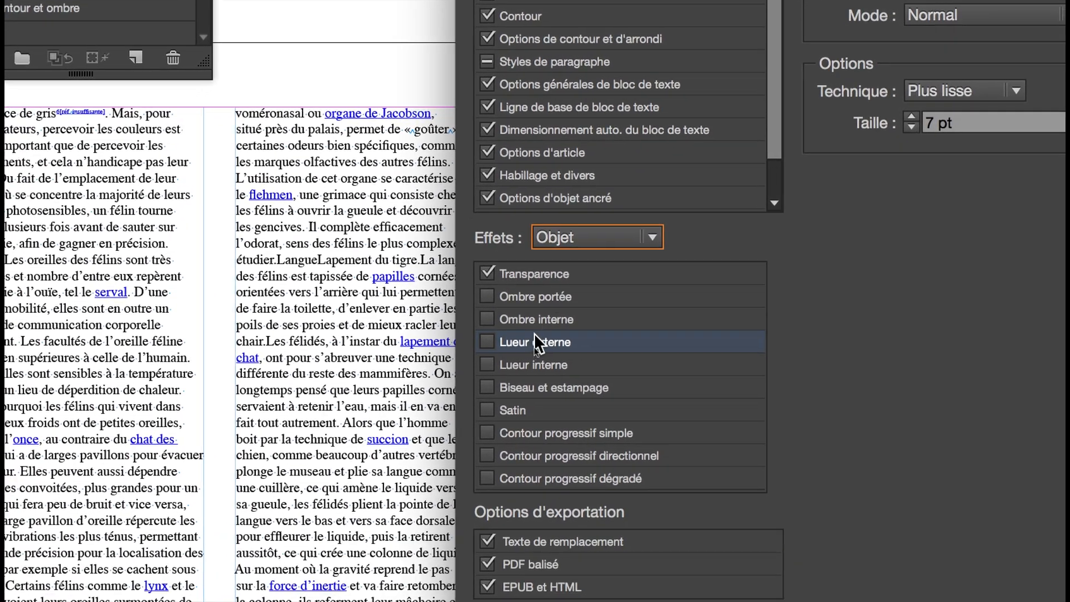
{"action": "left_click", "coordinate": [538, 238]}
{"action": "left_click", "coordinate": [577, 332]}
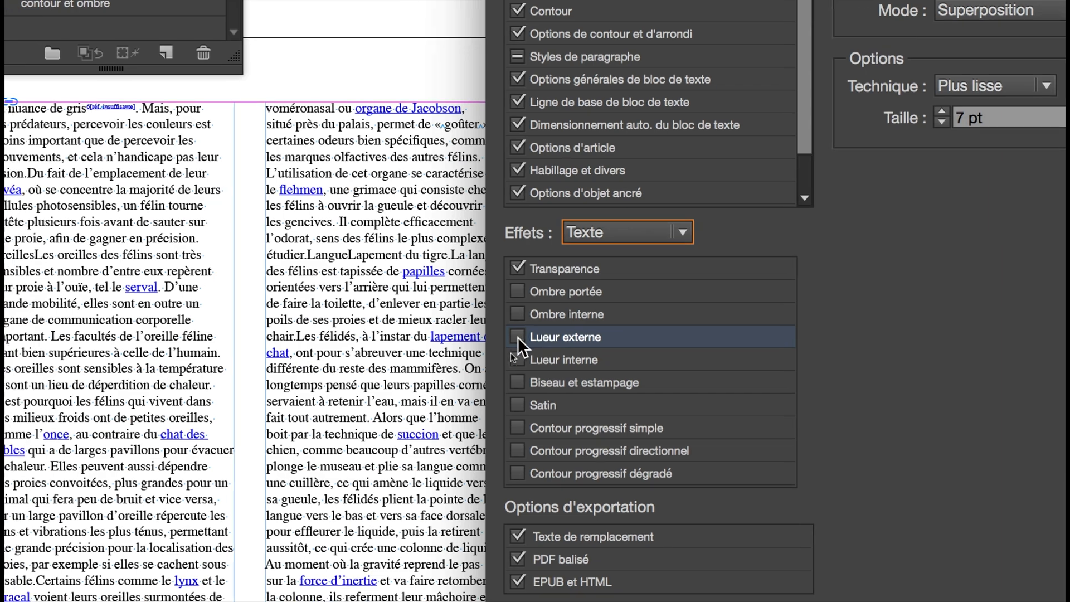
{"action": "left_click", "coordinate": [517, 336]}
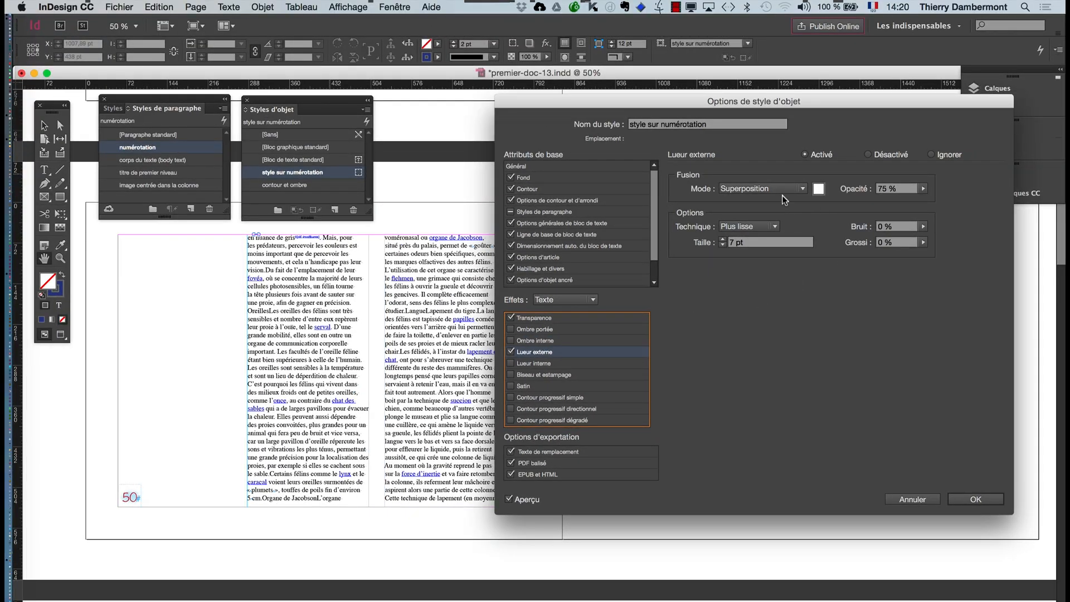
- Try several swatches for the text's outer glow, settle on magenta C=0 M=100 J=0 N=0, and apply the object style changes
{"action": "left_click", "coordinate": [818, 189]}
{"action": "left_click", "coordinate": [684, 427]}
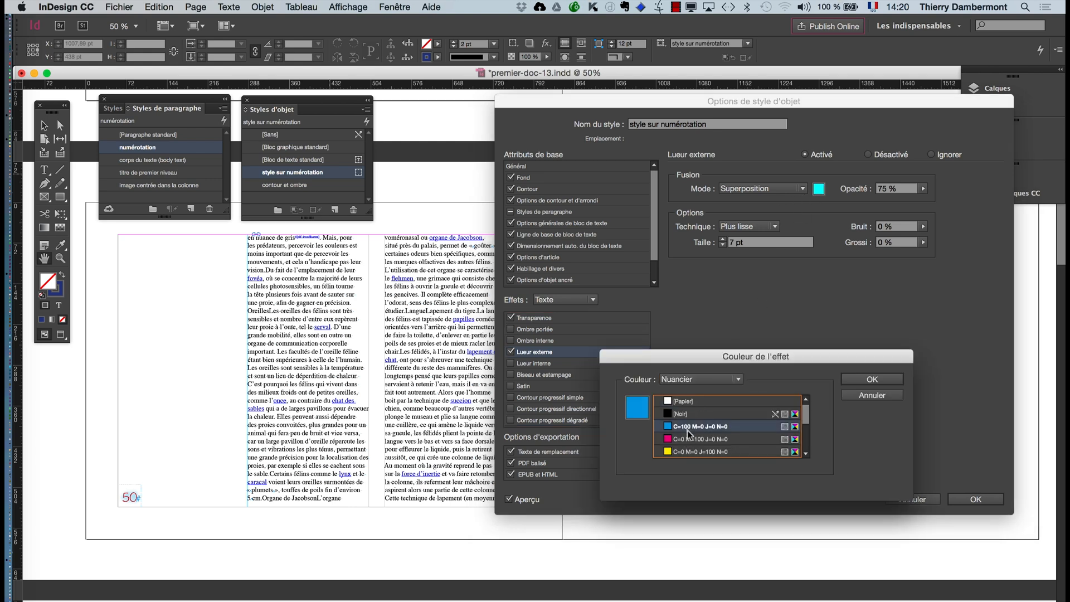
{"action": "left_click", "coordinate": [695, 436]}
{"action": "left_click", "coordinate": [705, 451]}
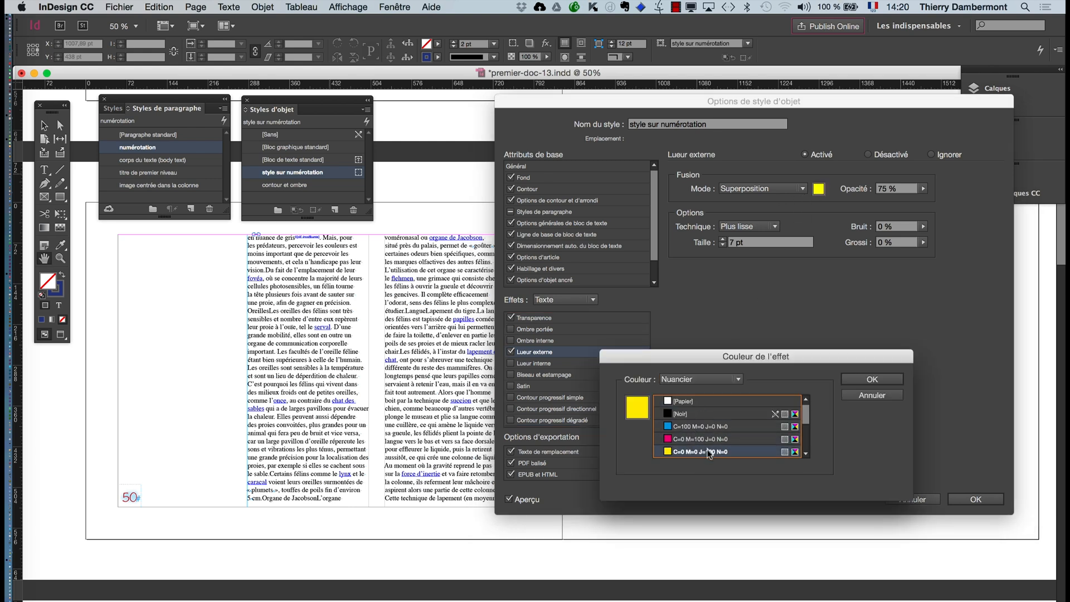
{"action": "left_click", "coordinate": [701, 439]}
{"action": "left_click", "coordinate": [699, 426]}
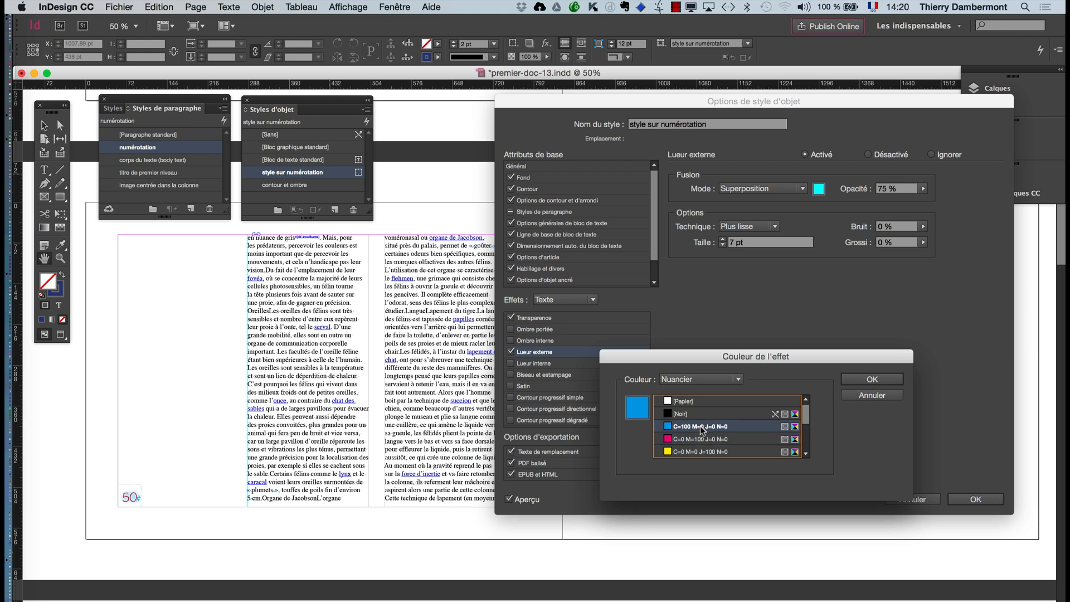
{"action": "left_click", "coordinate": [701, 413]}
{"action": "left_click", "coordinate": [700, 427]}
{"action": "left_click", "coordinate": [701, 441]}
{"action": "left_click", "coordinate": [700, 450]}
{"action": "left_click", "coordinate": [696, 441]}
{"action": "left_click", "coordinate": [700, 450]}
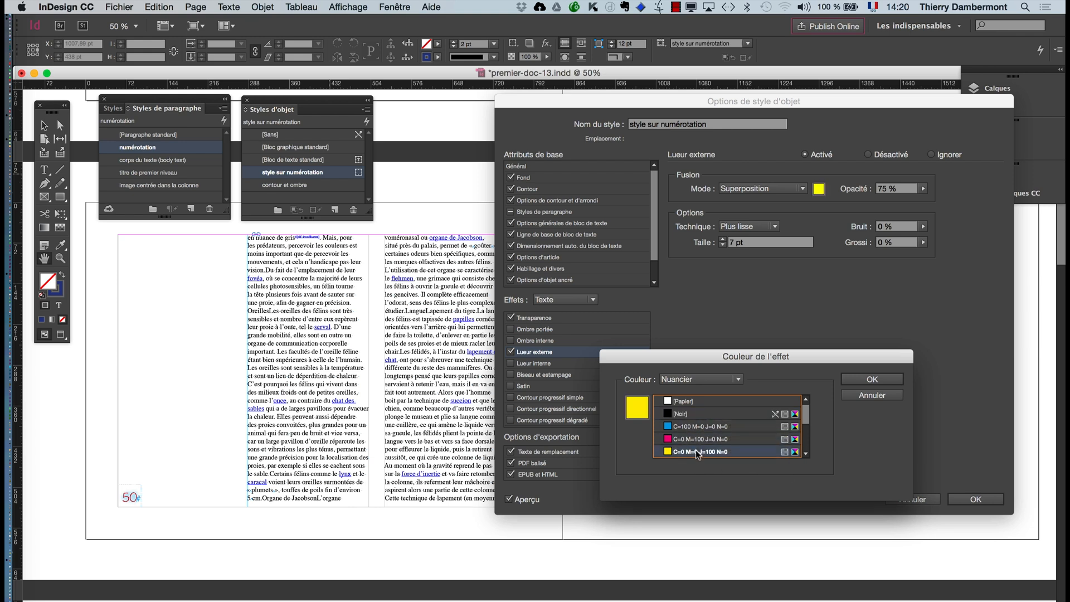
{"action": "left_click", "coordinate": [697, 440]}
{"action": "scroll", "coordinate": [752, 429], "scroll_direction": "down", "scroll_amount": 1}
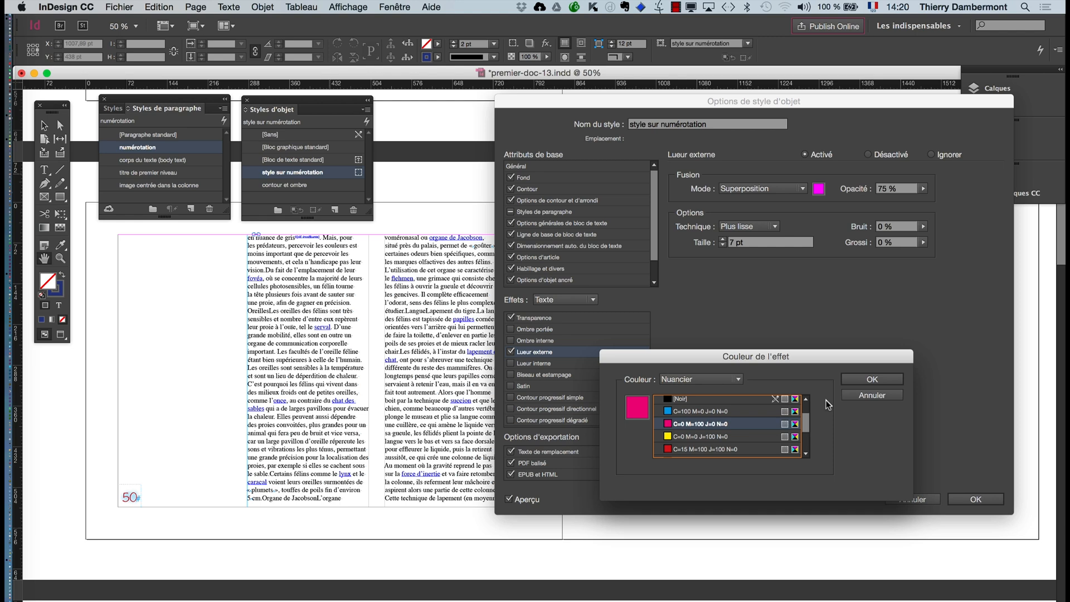
{"action": "left_click", "coordinate": [859, 379]}
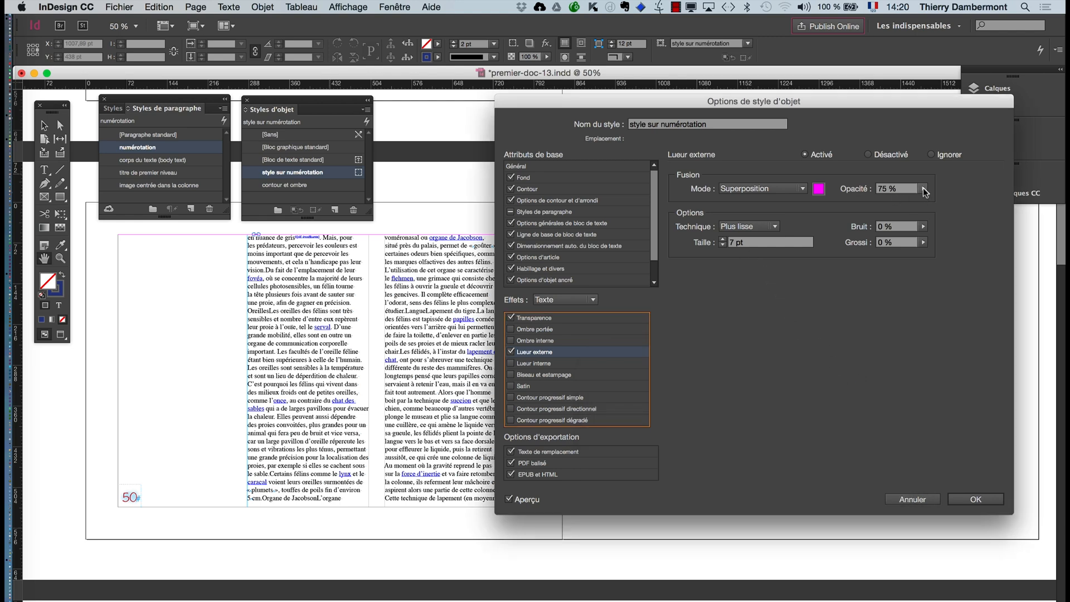
{"action": "left_click", "coordinate": [957, 500]}
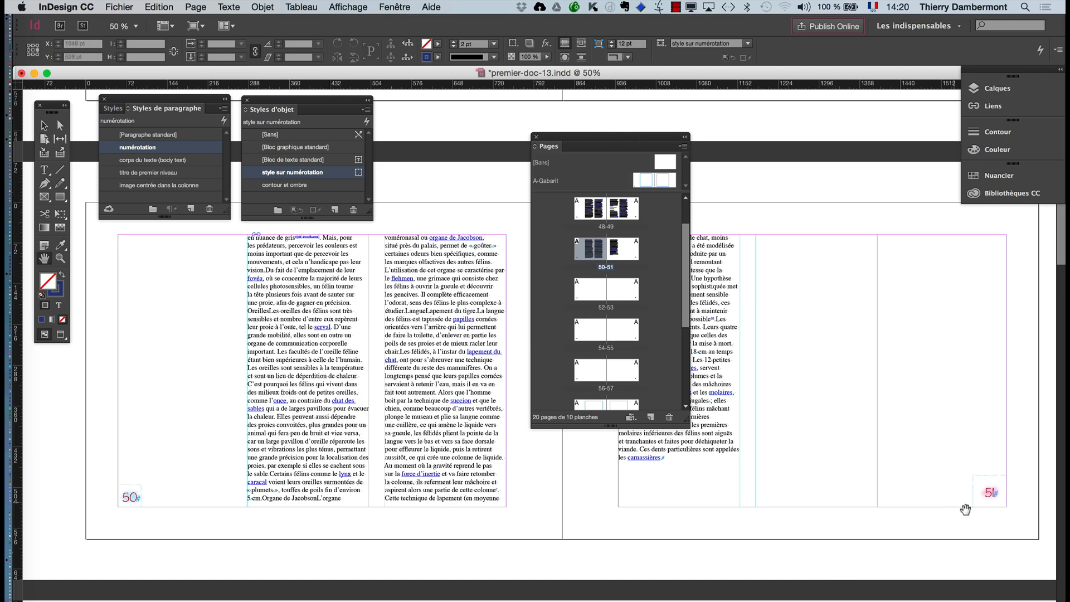
- Examine the restyled page number on page 51 at closer magnification
{"action": "key", "text": "super+1"}
{"action": "key", "text": "super+equal"}
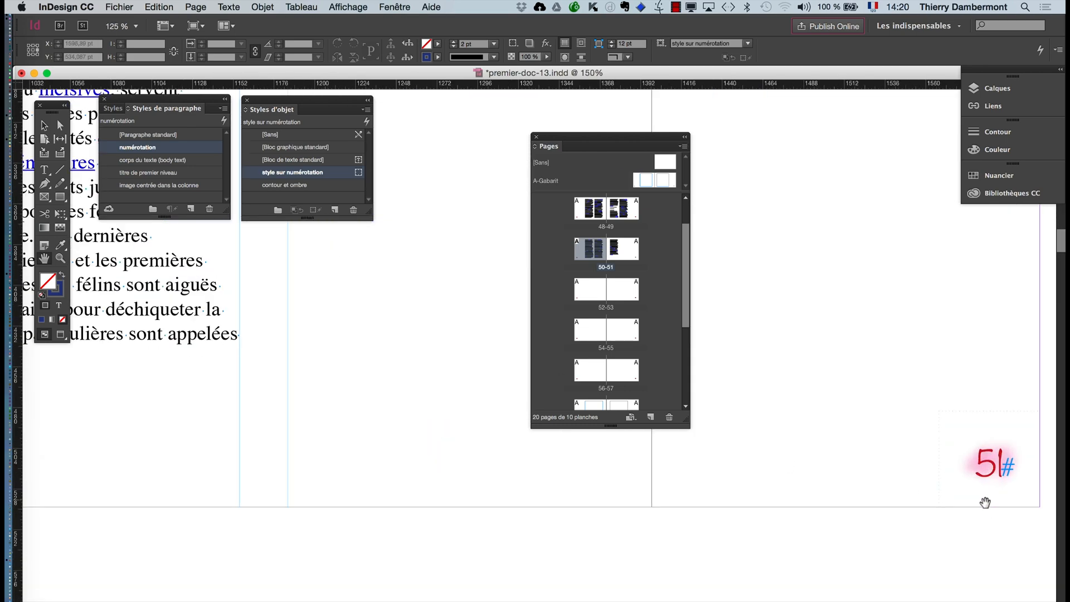
- Compare the glow on the page numbers of pages 50 and 51, overall and at closer magnification
{"action": "scroll", "coordinate": [985, 503], "scroll_direction": "down", "scroll_amount": 5}
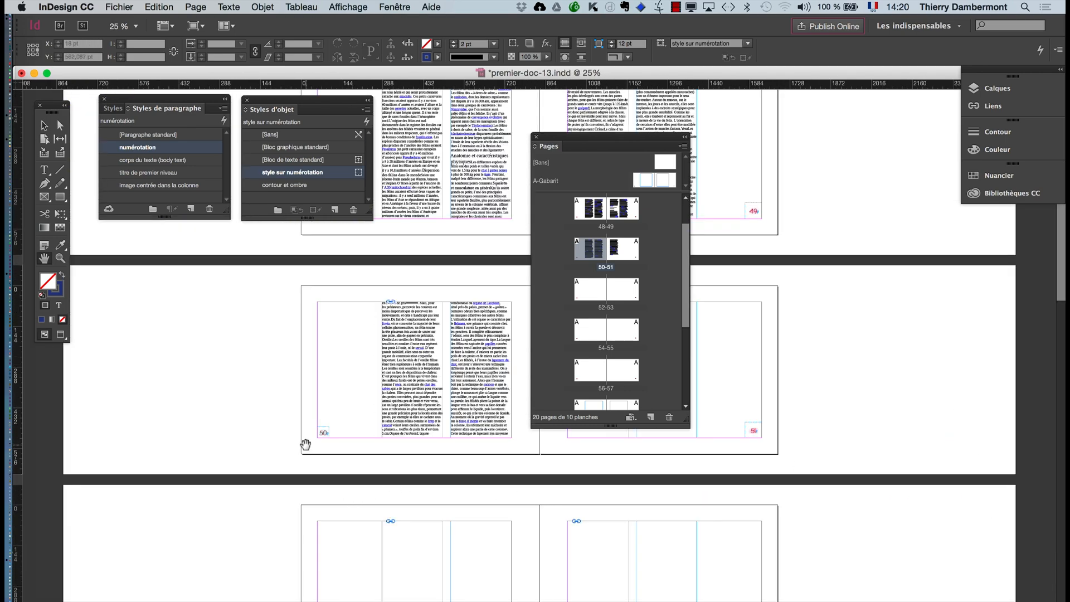
{"action": "key", "text": "super+equal"}
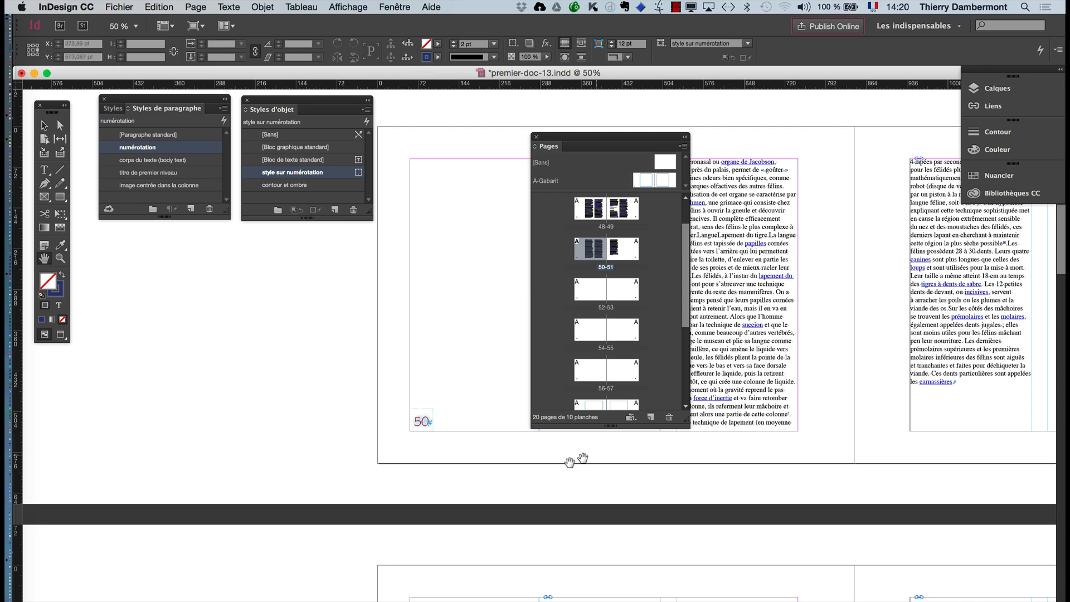
{"action": "left_click_drag", "start_coordinate": [569, 463], "coordinate": [297, 498]}
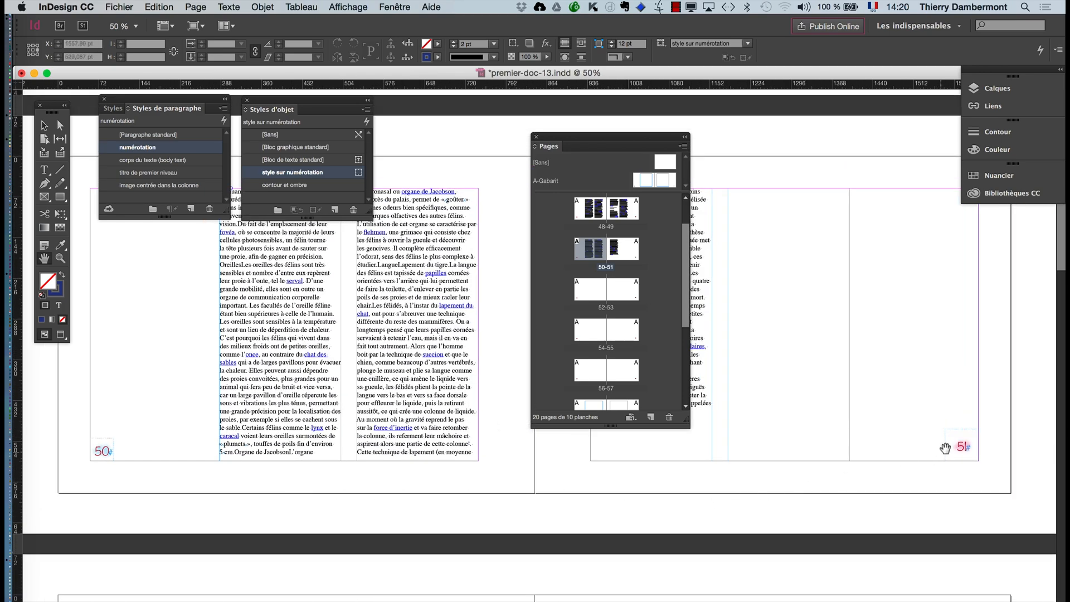
{"action": "scroll", "coordinate": [971, 450], "scroll_direction": "up", "scroll_amount": 4}
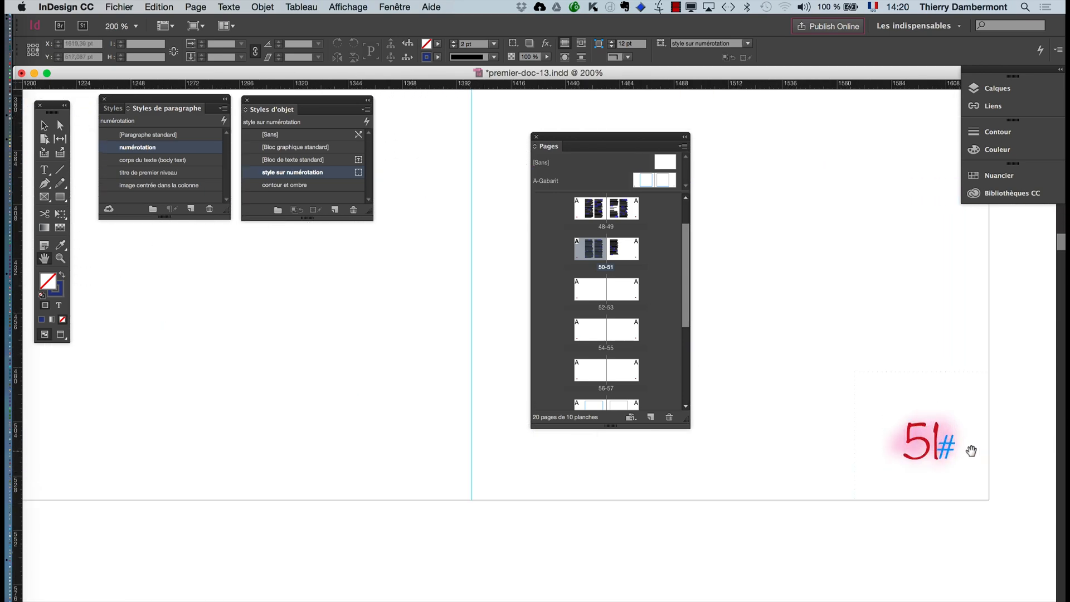
{"action": "scroll", "coordinate": [974, 450], "scroll_direction": "down", "scroll_amount": 4}
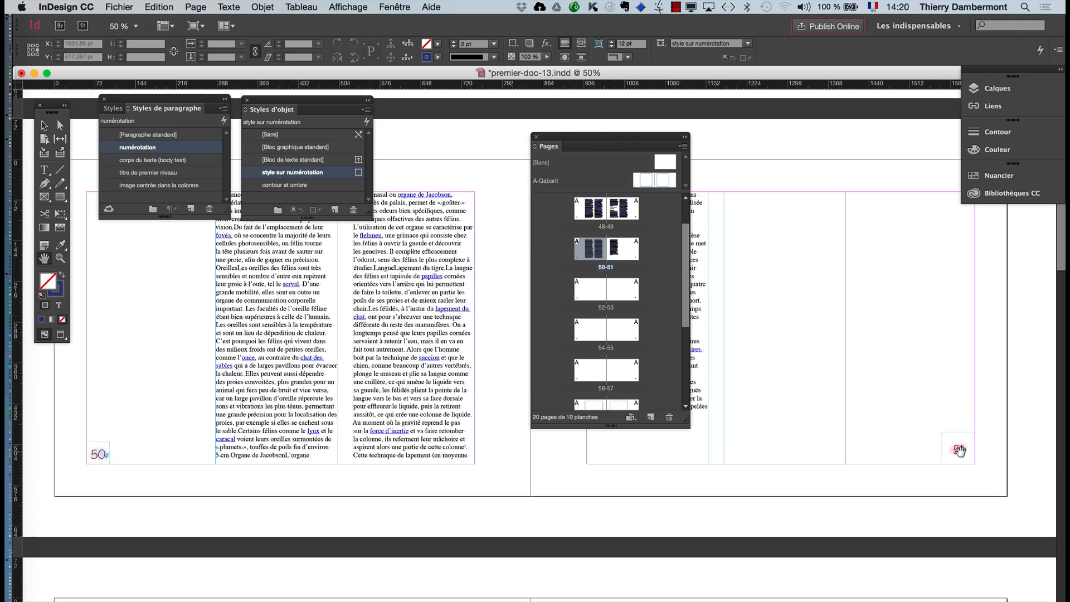
- On the A-Gabarit master, clear the left page number frame's overrides and apply the object style "style sur numérotation" to it
{"action": "double_click", "coordinate": [645, 180]}
{"action": "left_click", "coordinate": [45, 125]}
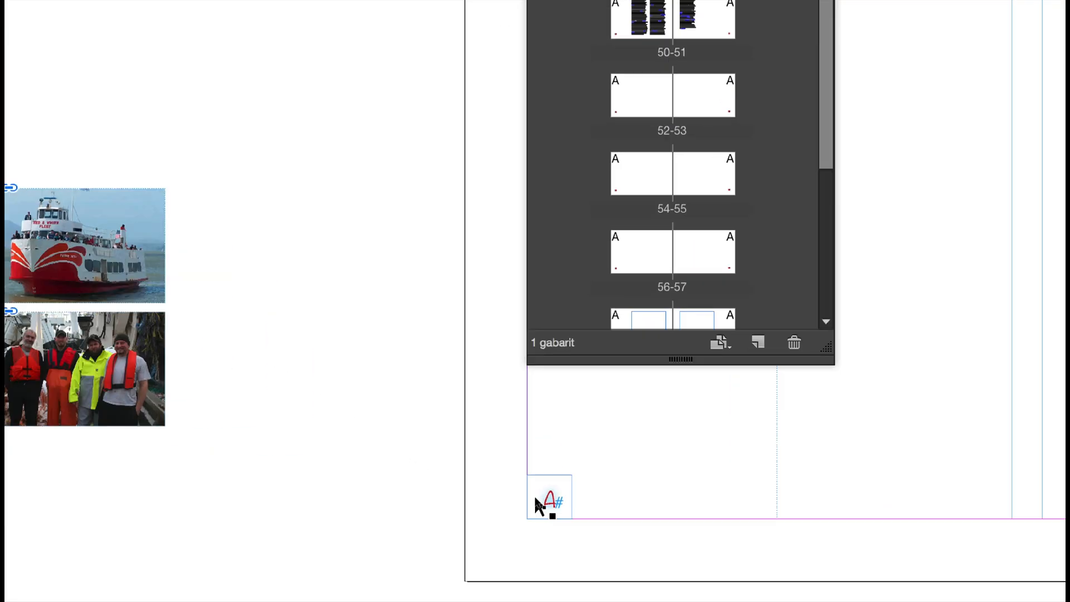
{"action": "left_click", "coordinate": [535, 499]}
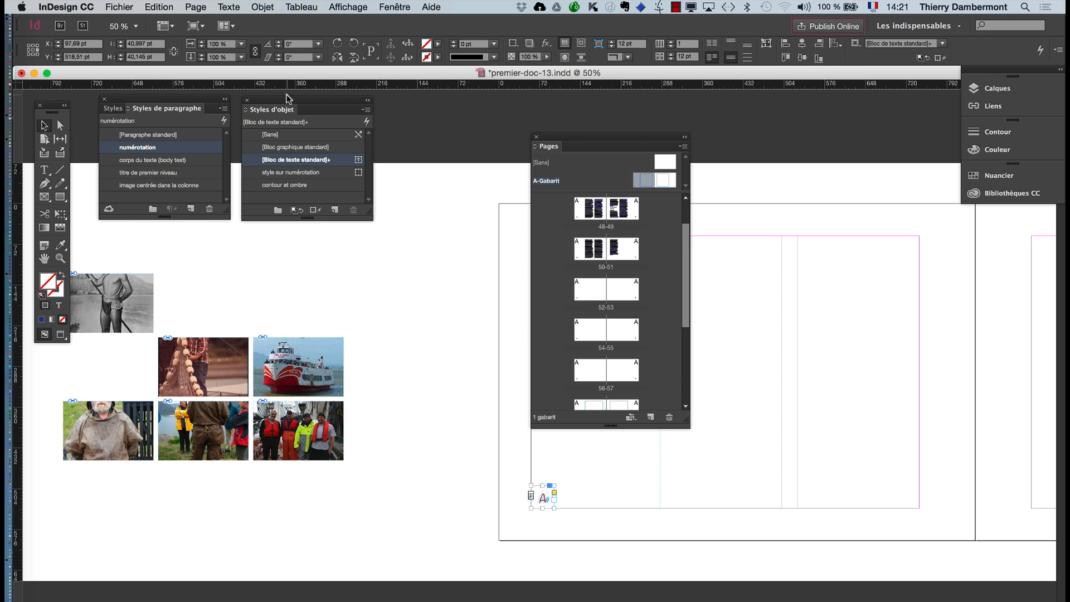
{"action": "left_click_drag", "start_coordinate": [288, 99], "coordinate": [413, 430]}
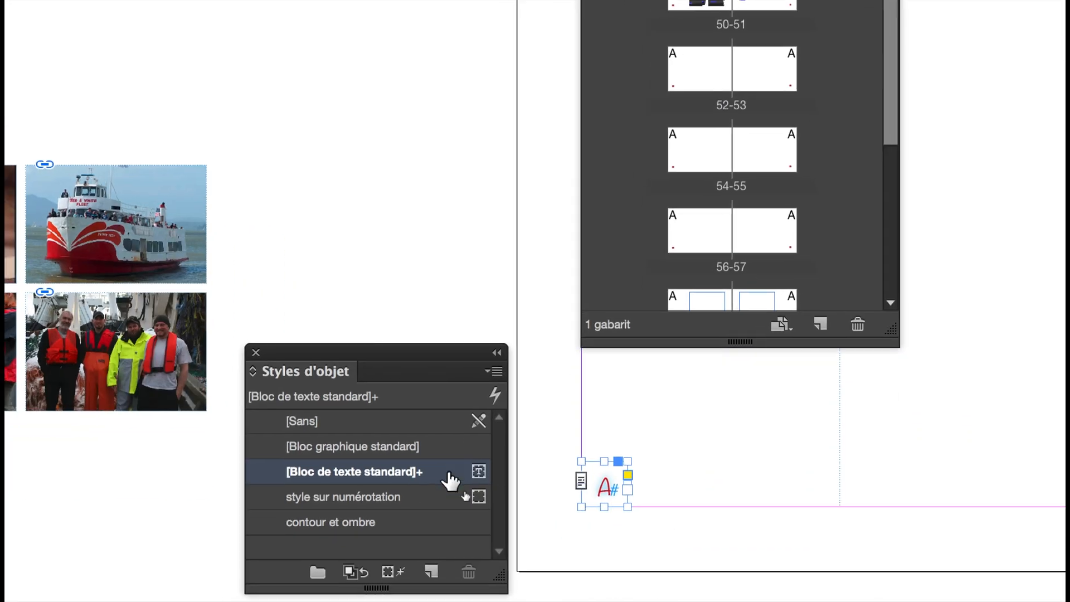
{"action": "left_click", "coordinate": [465, 497], "text": "alt"}
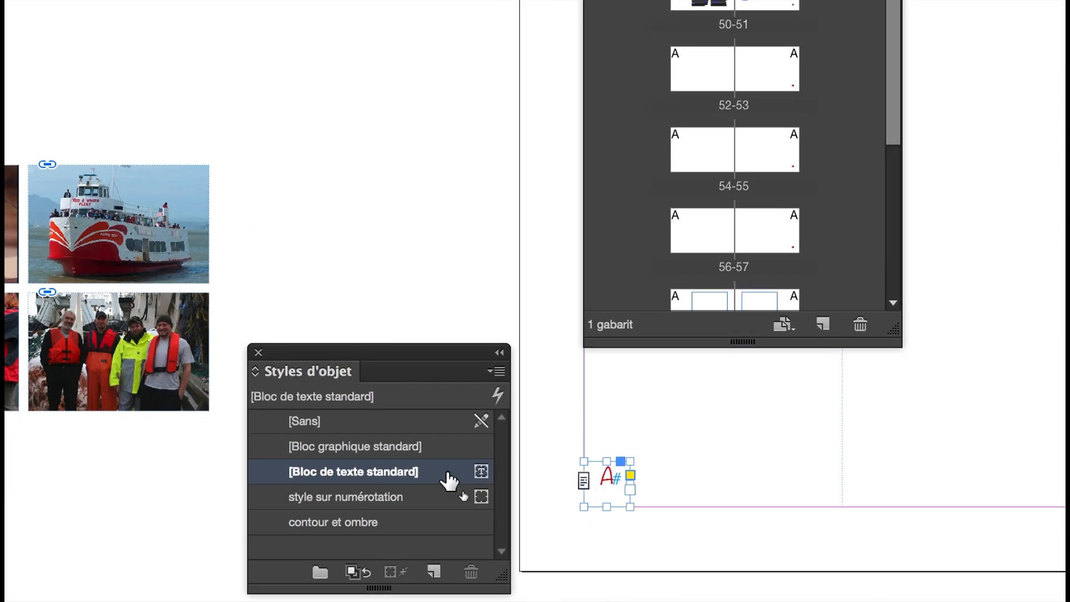
{"action": "left_click", "coordinate": [448, 495]}
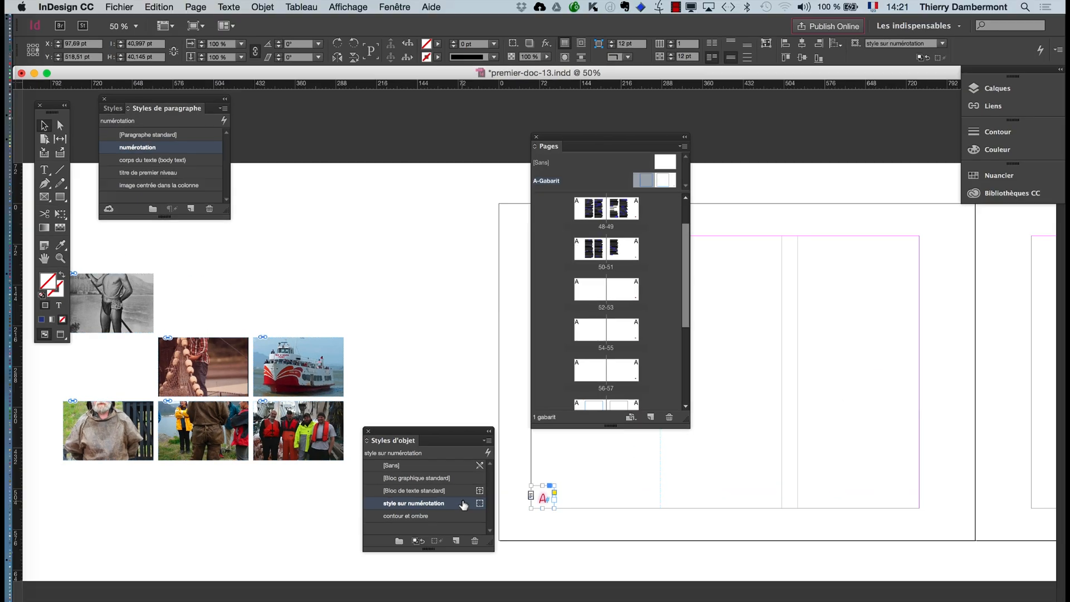
{"action": "left_click_drag", "start_coordinate": [375, 433], "coordinate": [268, 109]}
- Go to page 48 and open the text outer glow settings of "style sur numérotation", keeping the page number in view
{"action": "double_click", "coordinate": [593, 210]}
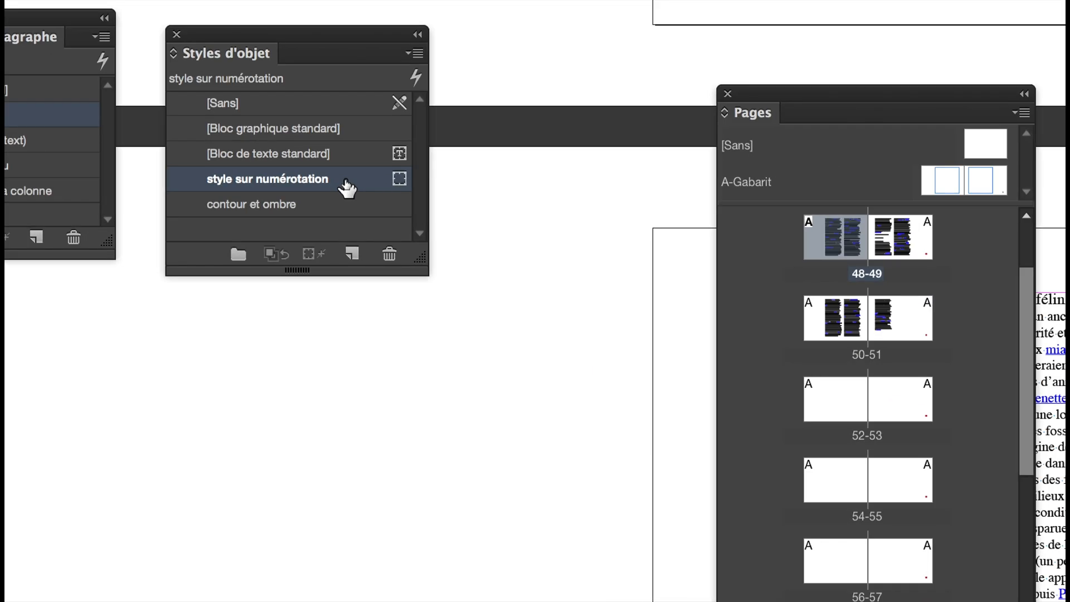
{"action": "double_click", "coordinate": [346, 184]}
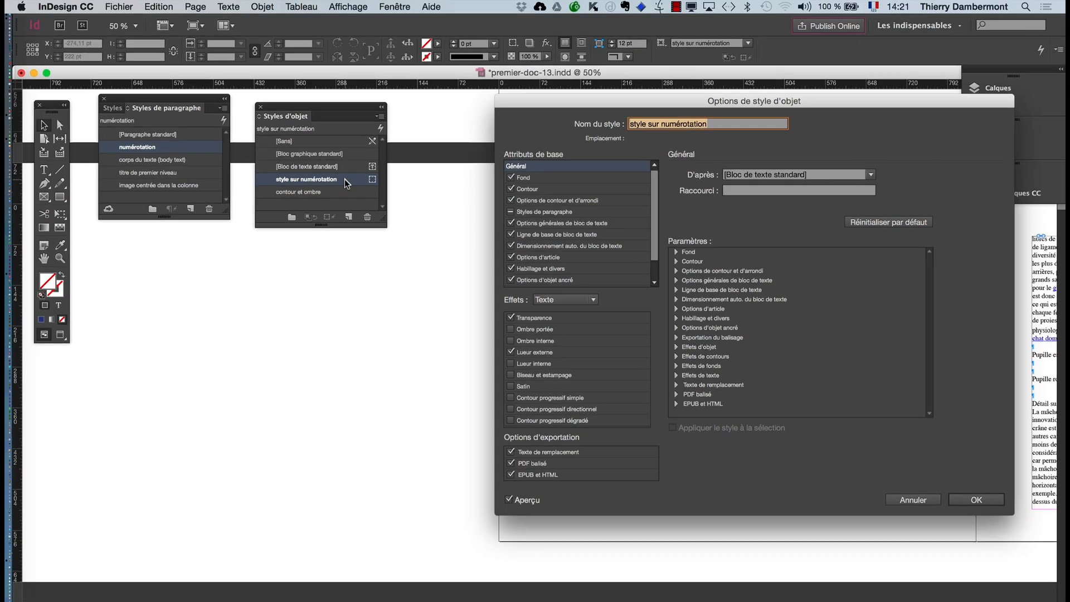
{"action": "left_click", "coordinate": [567, 350]}
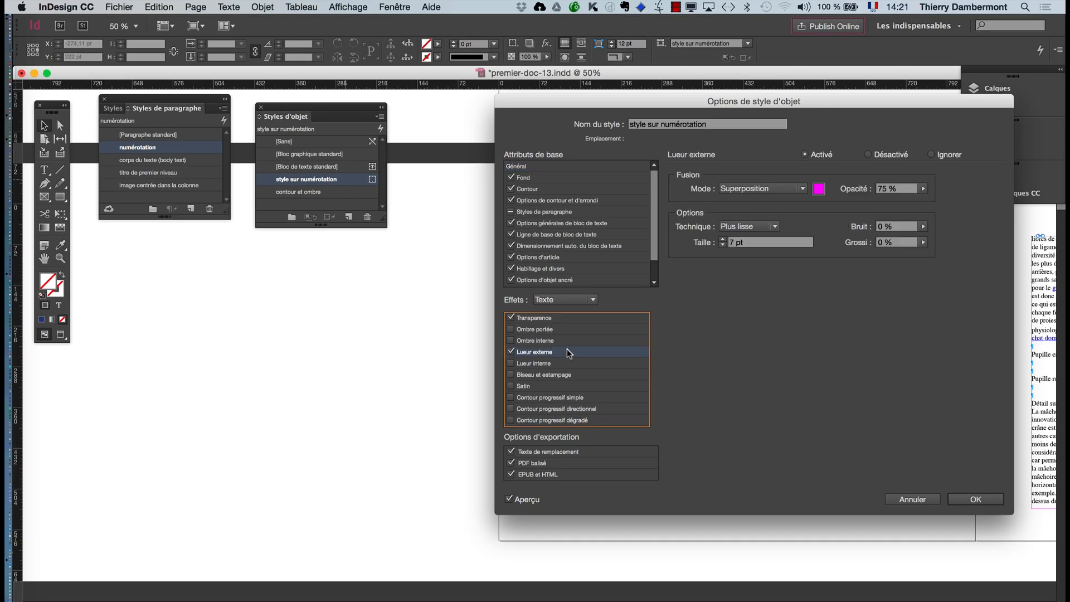
{"action": "left_click_drag", "start_coordinate": [807, 114], "coordinate": [264, 290]}
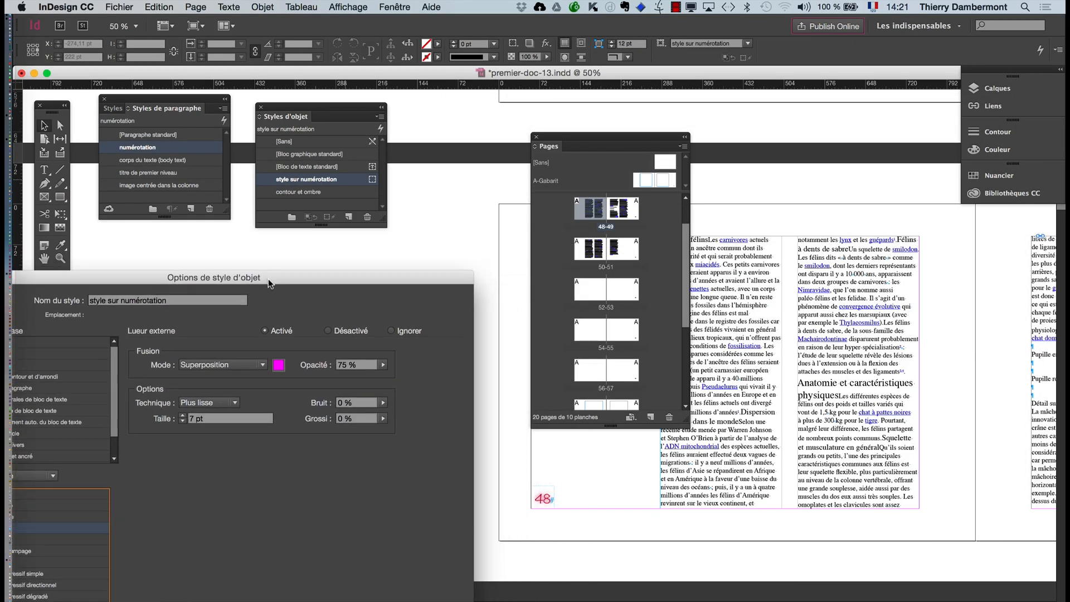
- Try cyan and green swatches for the text's outer glow, and choose dark blue C=100 M=90 J=10 N=0
{"action": "left_click", "coordinate": [276, 363]}
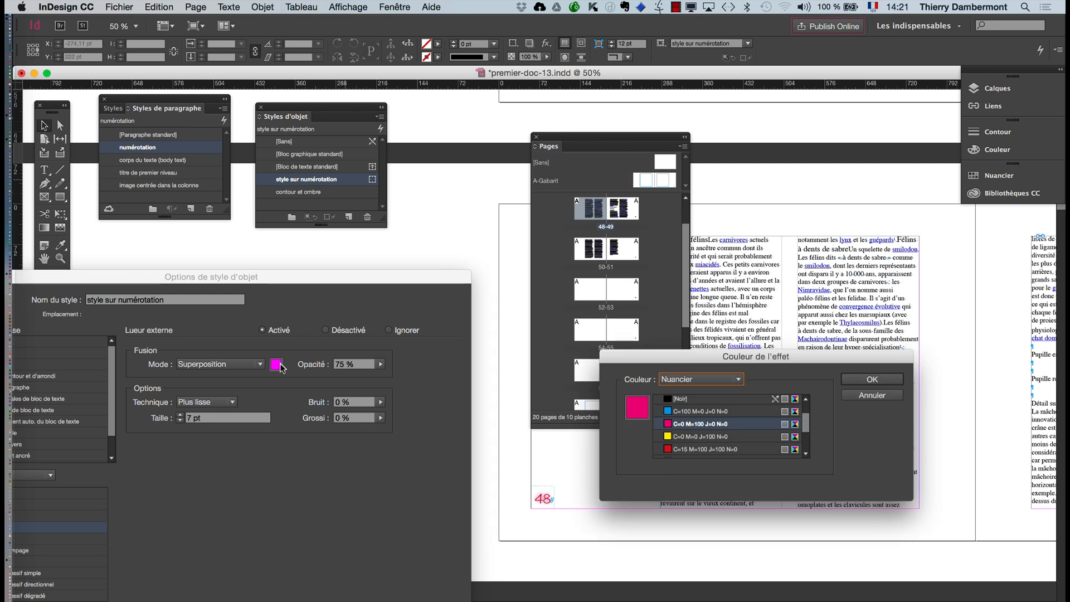
{"action": "left_click", "coordinate": [694, 411]}
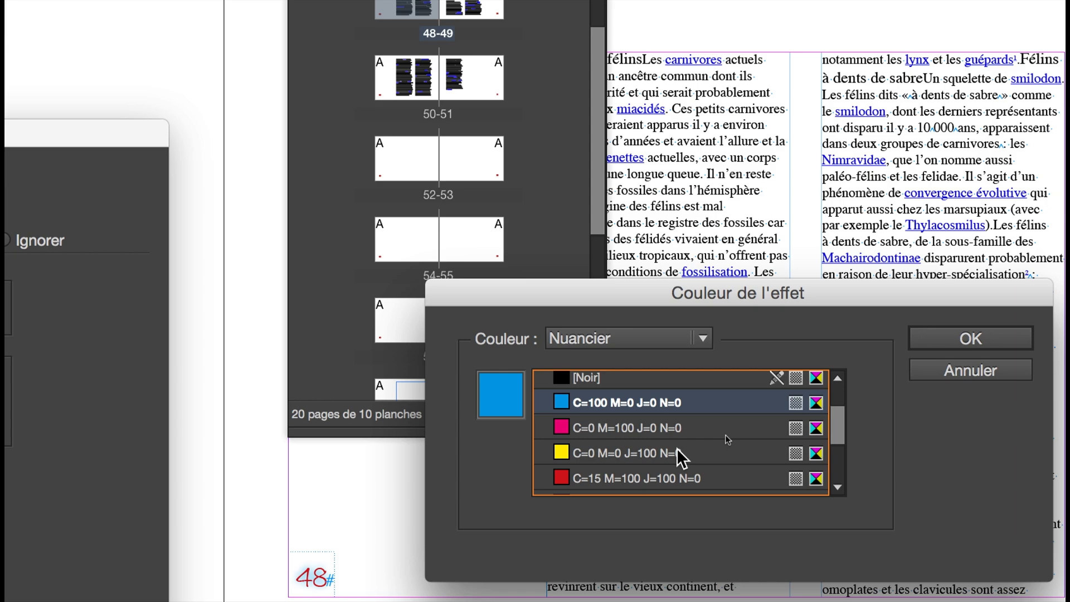
{"action": "scroll", "coordinate": [722, 439], "scroll_direction": "down", "scroll_amount": 5}
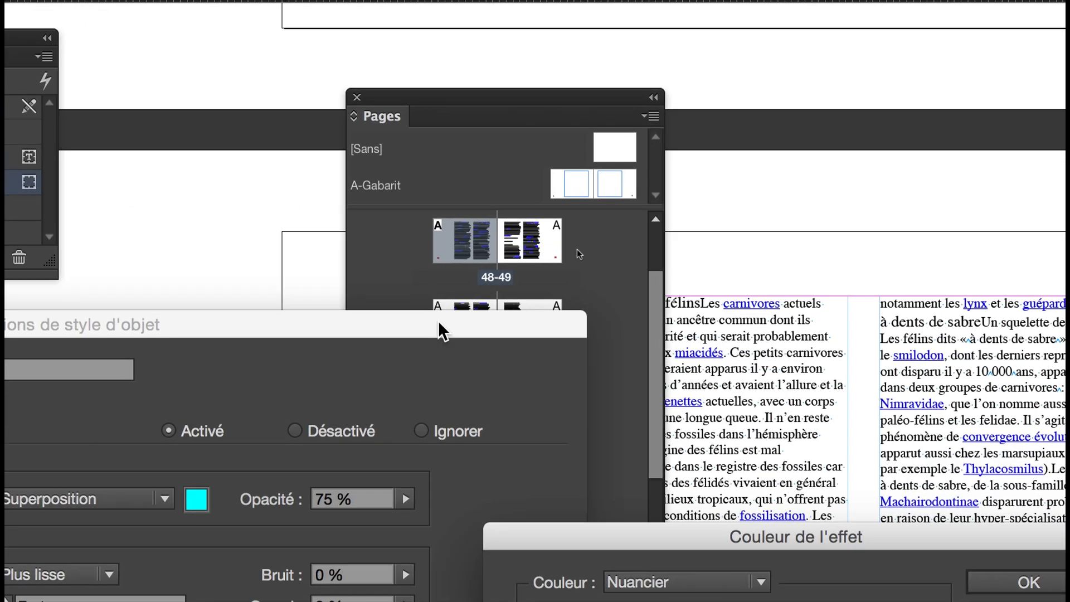
{"action": "left_click_drag", "start_coordinate": [438, 320], "coordinate": [253, 378]}
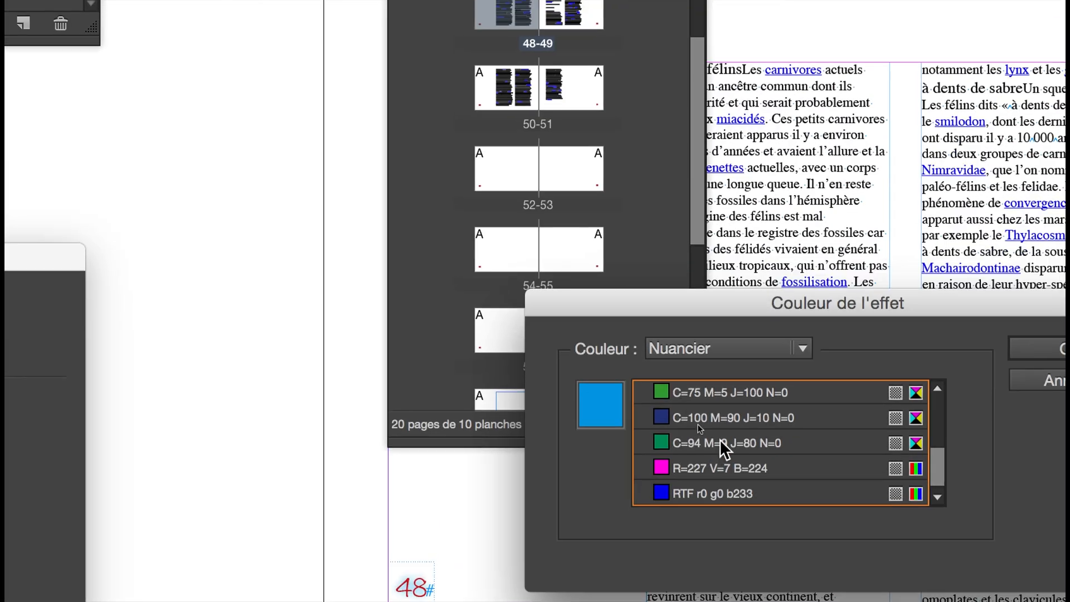
{"action": "left_click", "coordinate": [725, 392]}
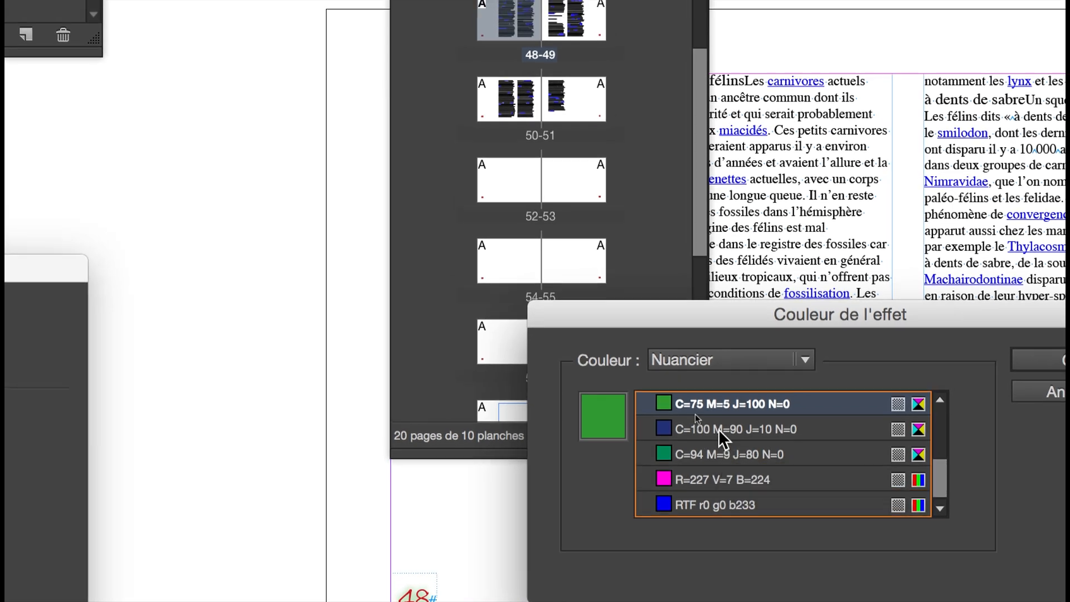
{"action": "left_click", "coordinate": [717, 429]}
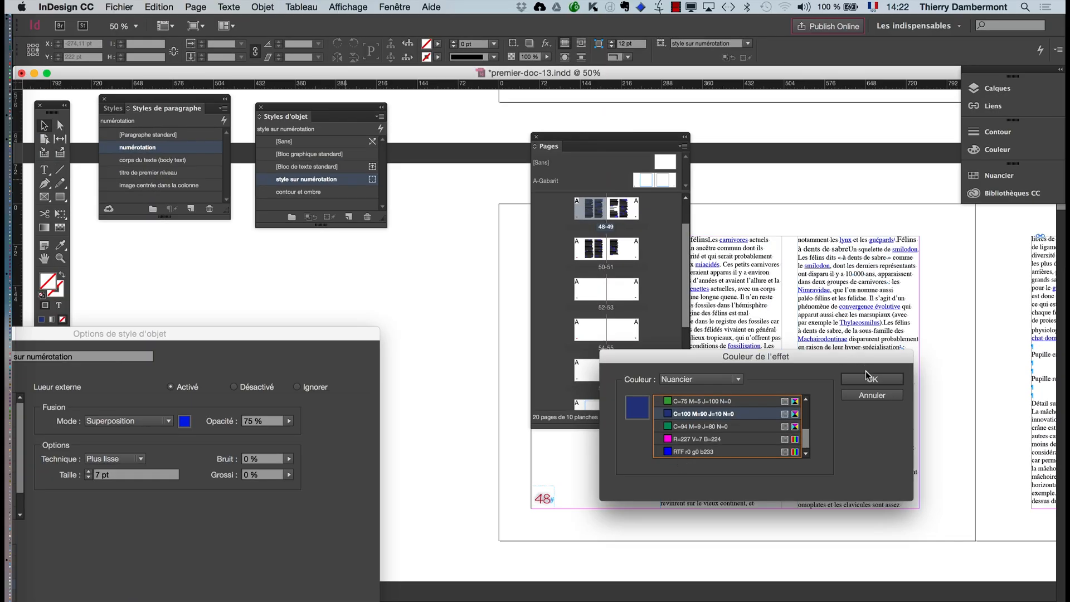
{"action": "left_click", "coordinate": [868, 378]}
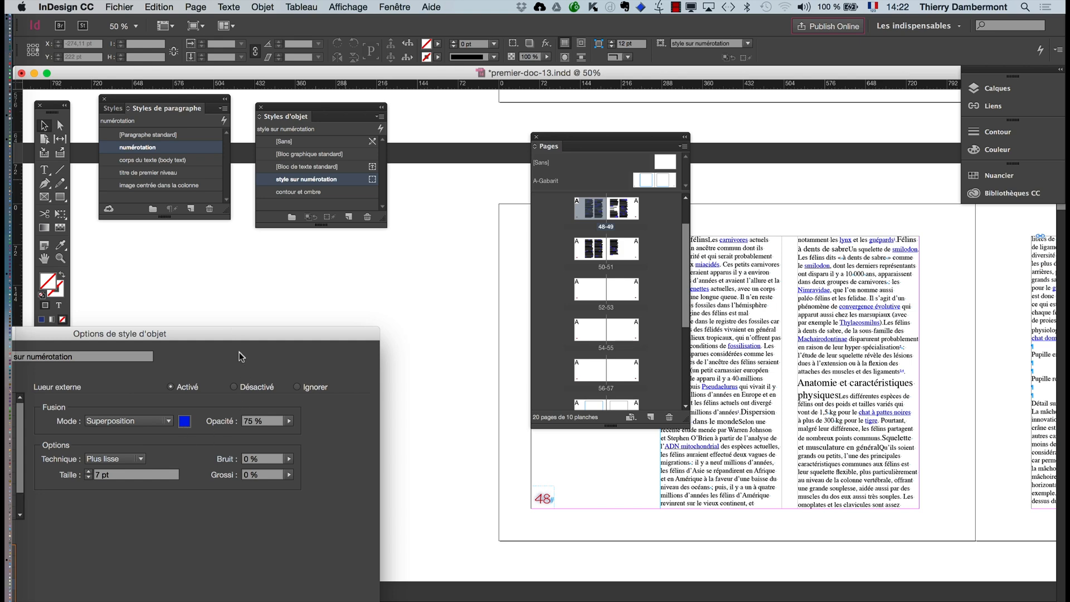
- Set the text outer glow's opacity to 93 %, size to 9 pt and spread to 11 %, toggling the preview to check it
{"action": "left_click_drag", "start_coordinate": [243, 334], "coordinate": [983, 96]}
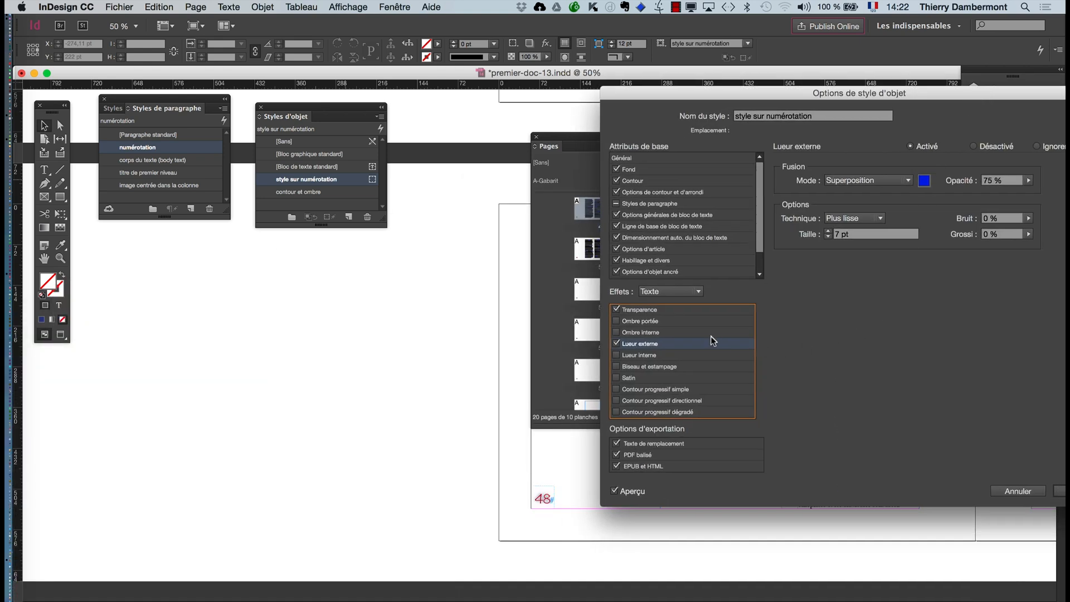
{"action": "left_click", "coordinate": [1029, 181]}
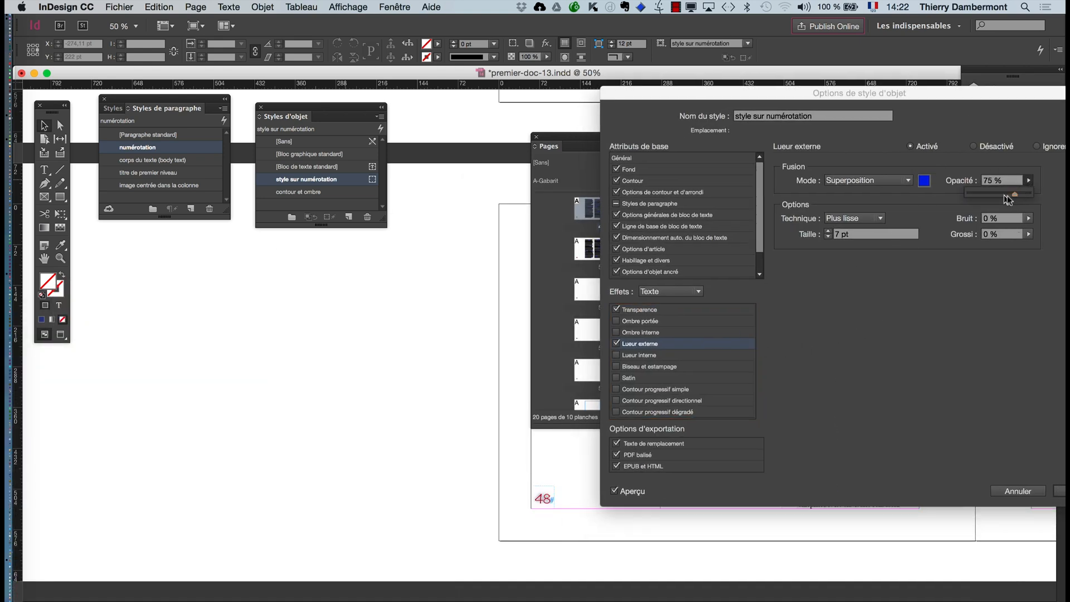
{"action": "left_click_drag", "start_coordinate": [1028, 197], "coordinate": [1026, 195]}
{"action": "left_click", "coordinate": [973, 281]}
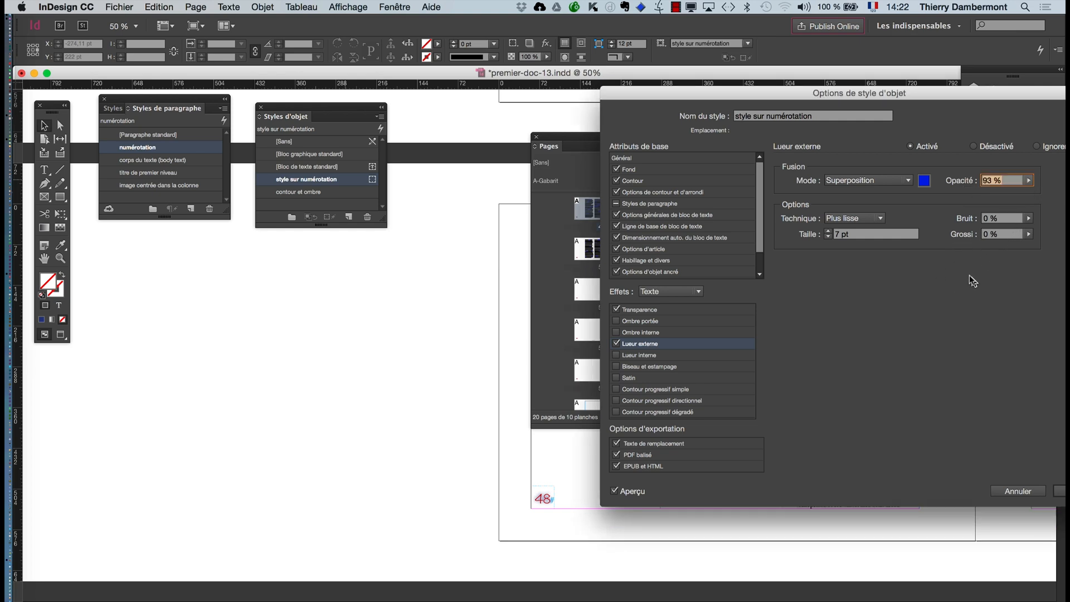
{"action": "left_click", "coordinate": [829, 231]}
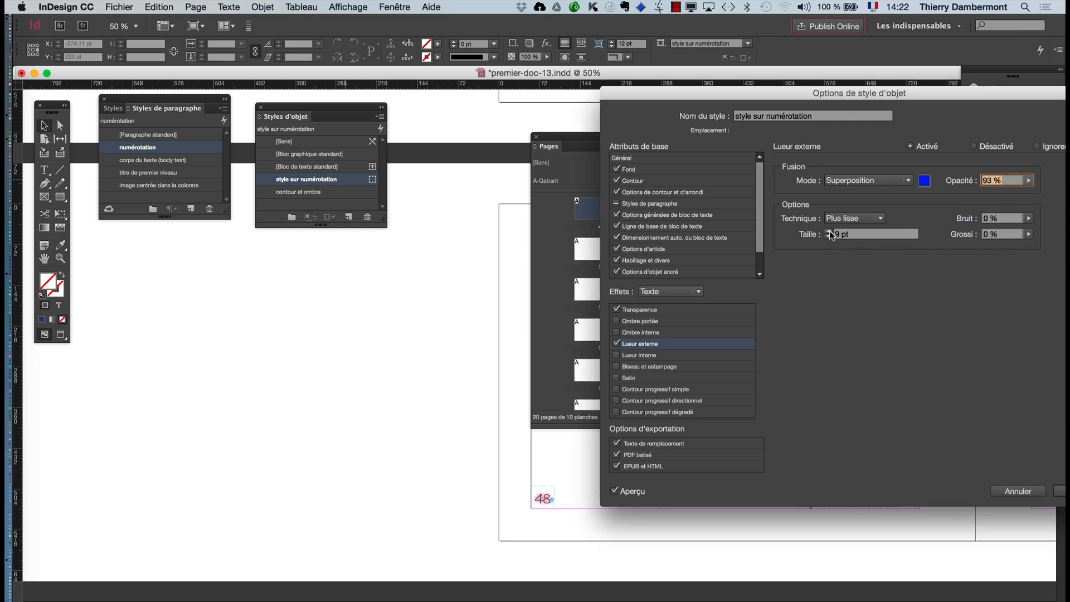
{"action": "left_click", "coordinate": [616, 490]}
{"action": "left_click", "coordinate": [616, 489]}
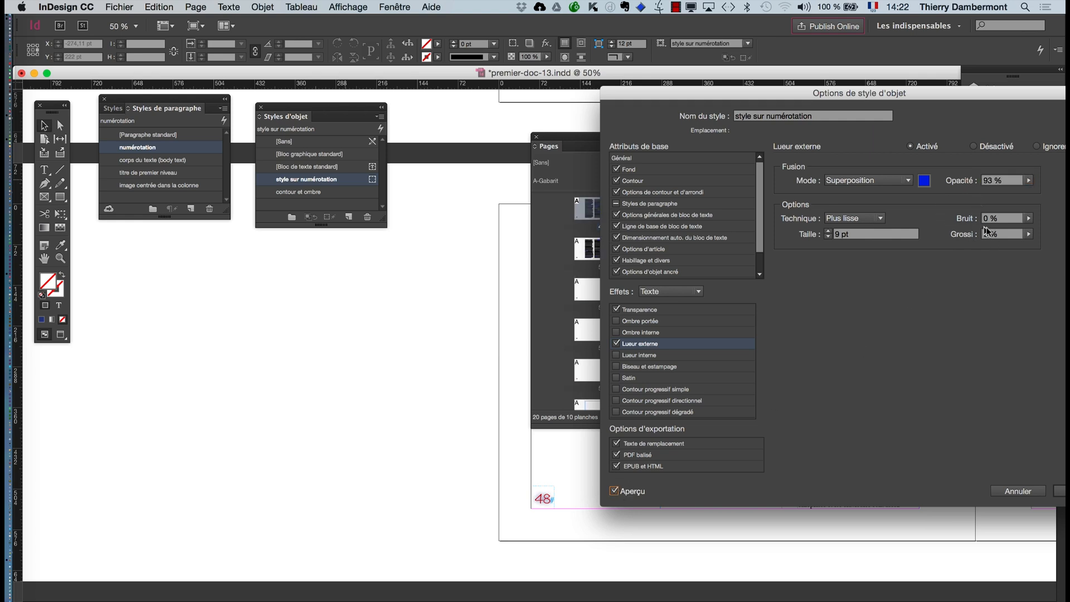
{"action": "left_click", "coordinate": [1028, 237]}
{"action": "left_click_drag", "start_coordinate": [970, 248], "coordinate": [973, 247]}
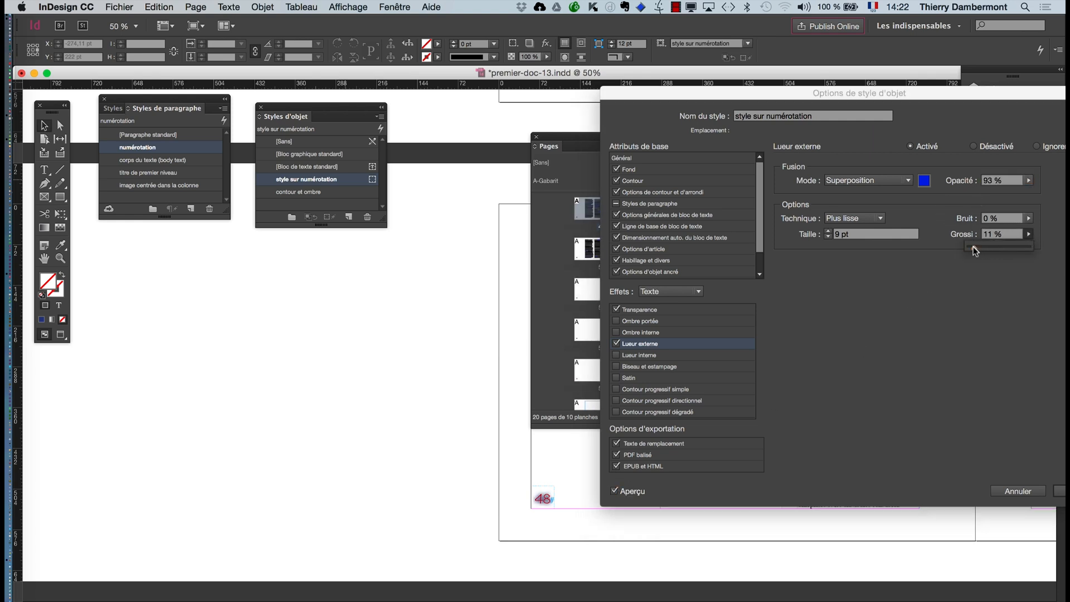
- Change the text outer glow's colour to the cyan swatch C=100 M=0 J=0 N=0
{"action": "left_click", "coordinate": [924, 181]}
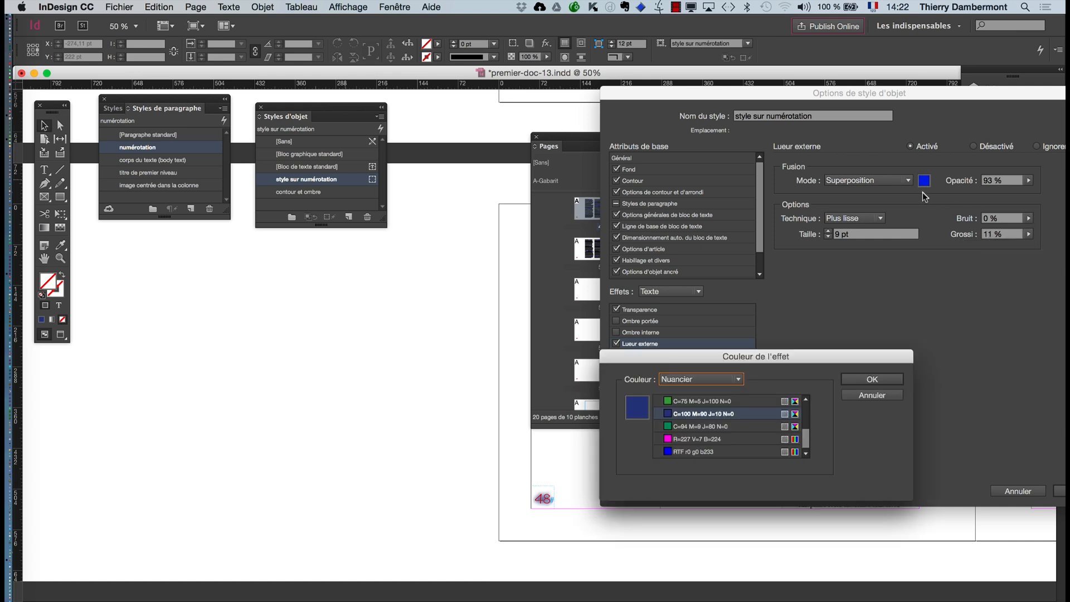
{"action": "scroll", "coordinate": [705, 446], "scroll_direction": "up", "scroll_amount": 5}
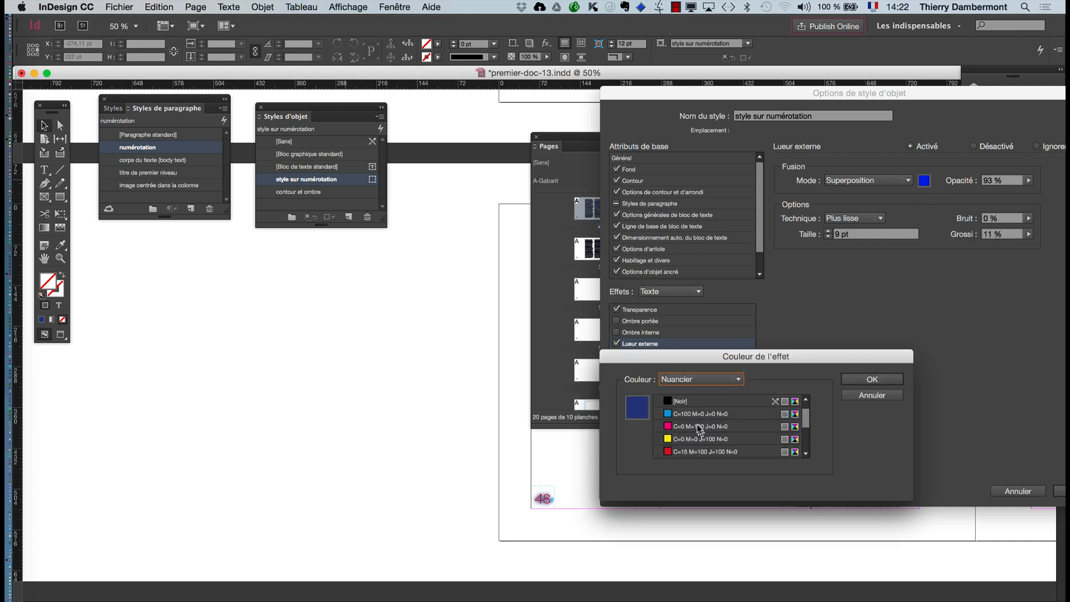
{"action": "left_click", "coordinate": [692, 415]}
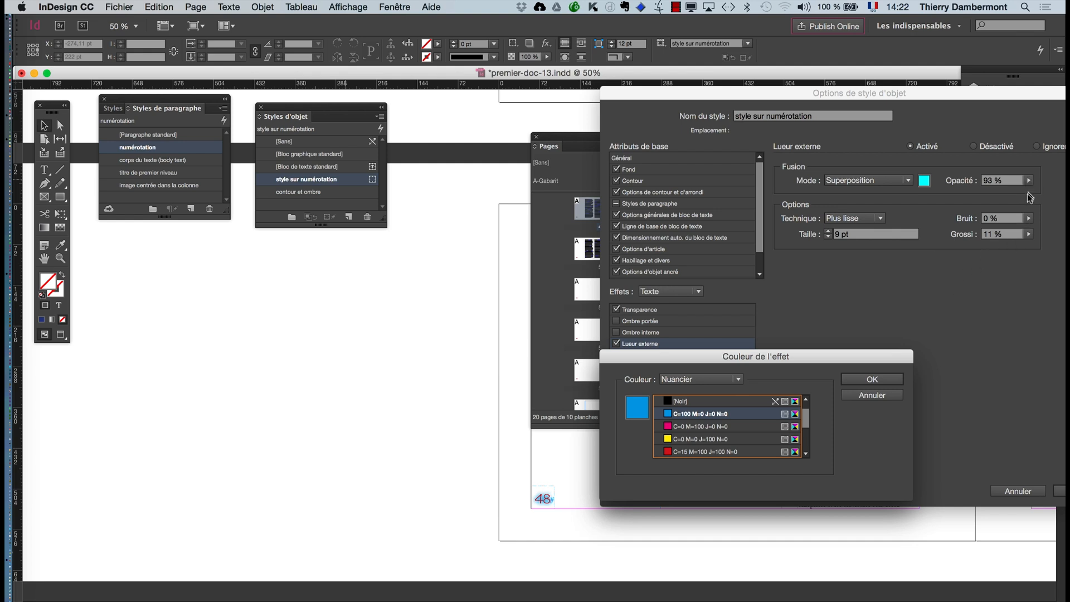
{"action": "left_click", "coordinate": [869, 379]}
- Increase the text outer glow's size to 30 pt and apply the object style changes
{"action": "left_click", "coordinate": [829, 233]}
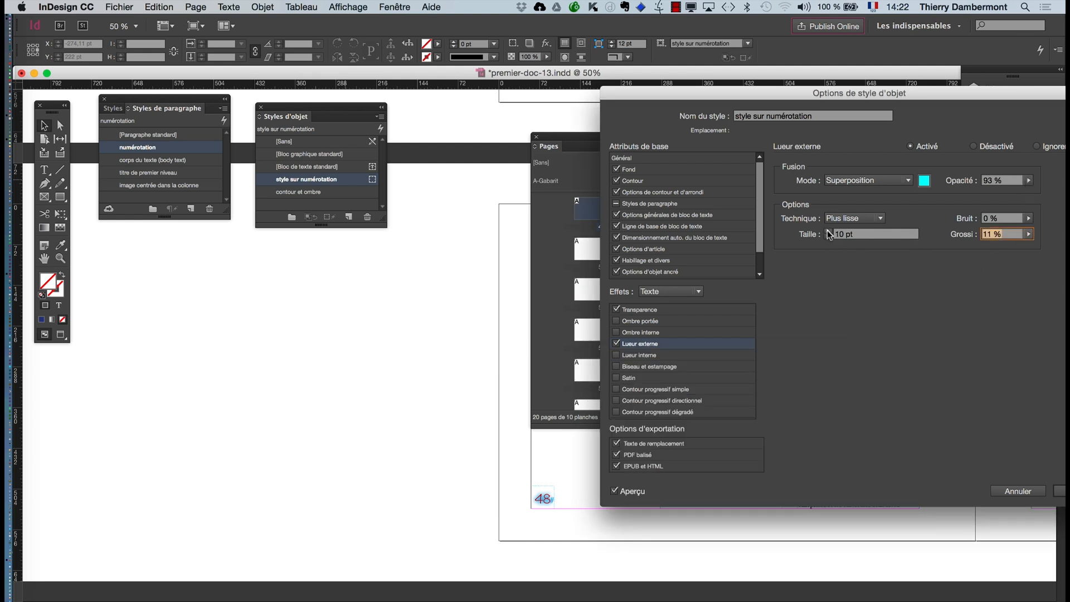
{"action": "left_click", "coordinate": [829, 233], "text": "shift"}
{"action": "left_click", "coordinate": [829, 232], "text": "shift"}
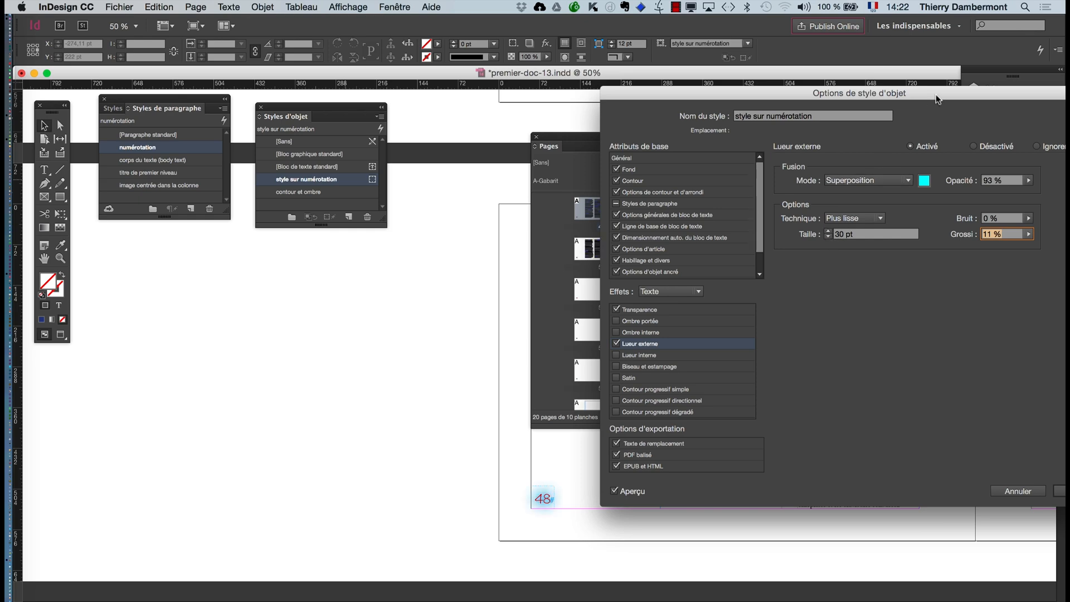
{"action": "left_click_drag", "start_coordinate": [932, 96], "coordinate": [583, 78]}
{"action": "left_click", "coordinate": [724, 475]}
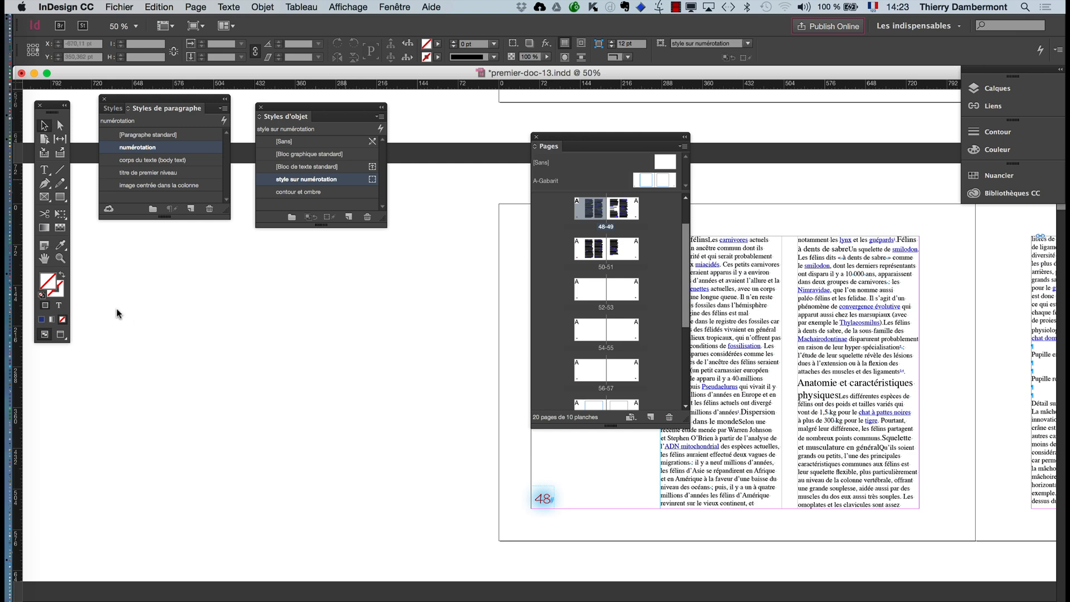
- Examine the restyled page numbers on both pages of spread 48-49, clearing the object styles list off the page text
{"action": "left_click", "coordinate": [44, 258]}
{"action": "left_click_drag", "start_coordinate": [778, 583], "coordinate": [418, 532]}
{"action": "left_click_drag", "start_coordinate": [601, 544], "coordinate": [564, 553]}
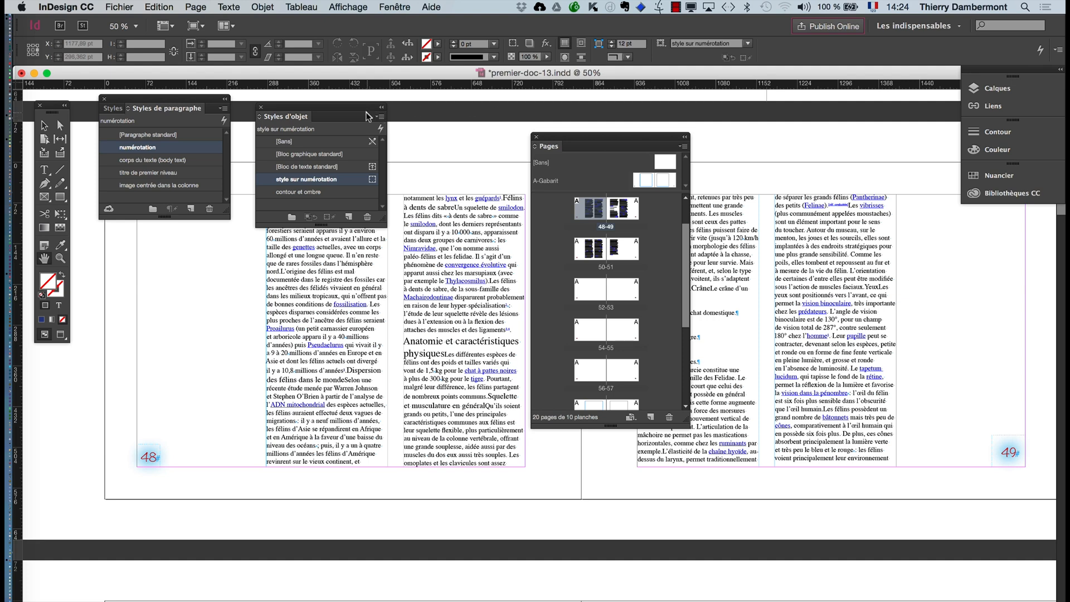
{"action": "left_click_drag", "start_coordinate": [366, 111], "coordinate": [662, 524]}
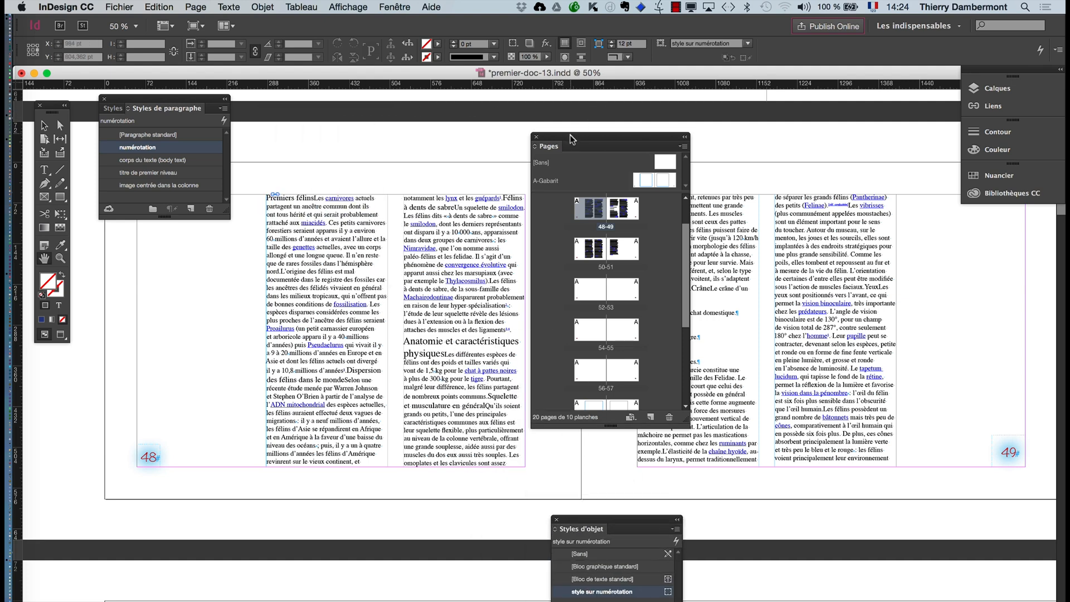
- Move the pages list off the text of page 49 and place the text cursor in page 48's first body text column
{"action": "left_click_drag", "start_coordinate": [571, 139], "coordinate": [882, 487]}
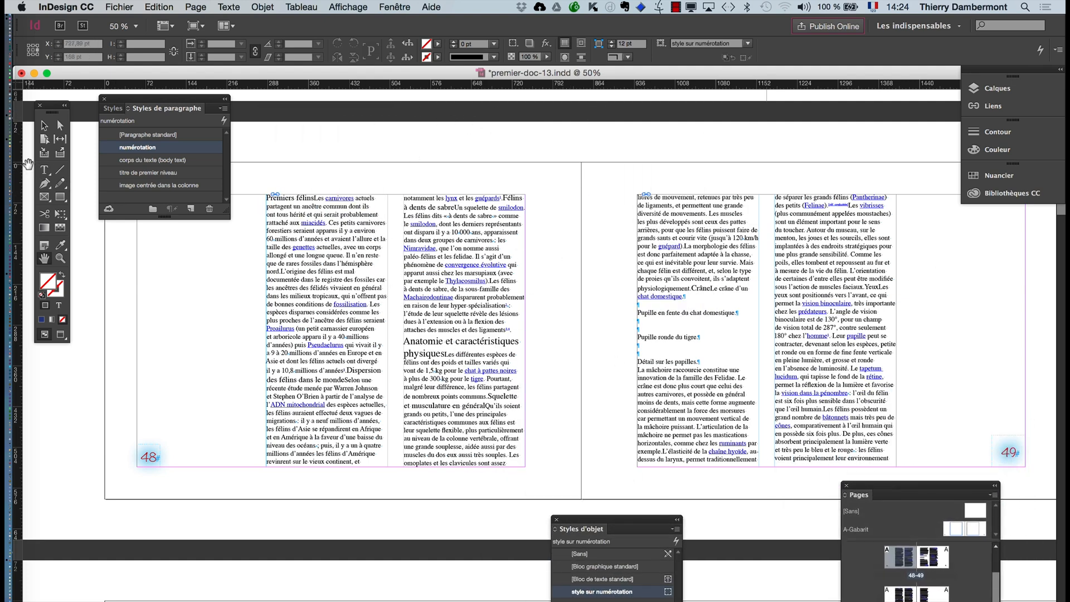
{"action": "left_click", "coordinate": [44, 170]}
{"action": "left_click", "coordinate": [323, 301]}
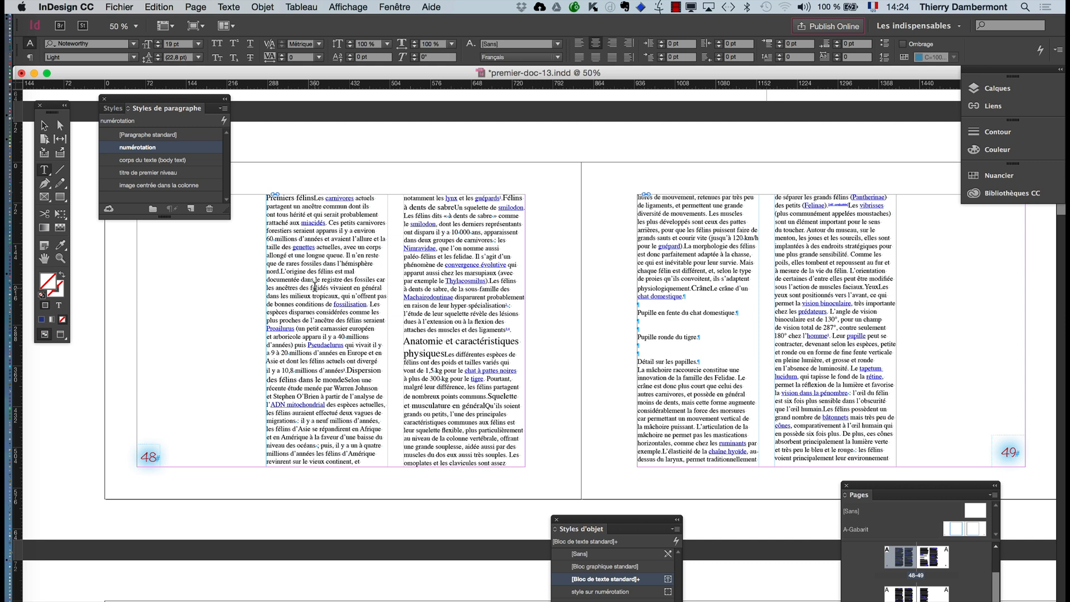
{"action": "left_click", "coordinate": [313, 288]}
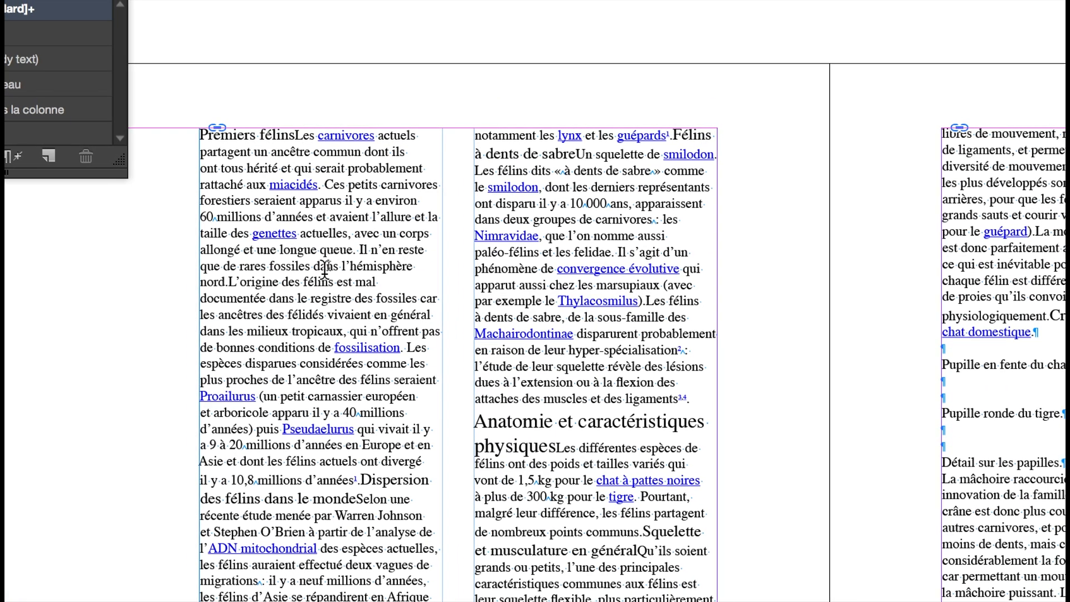
{"action": "left_click", "coordinate": [331, 267]}
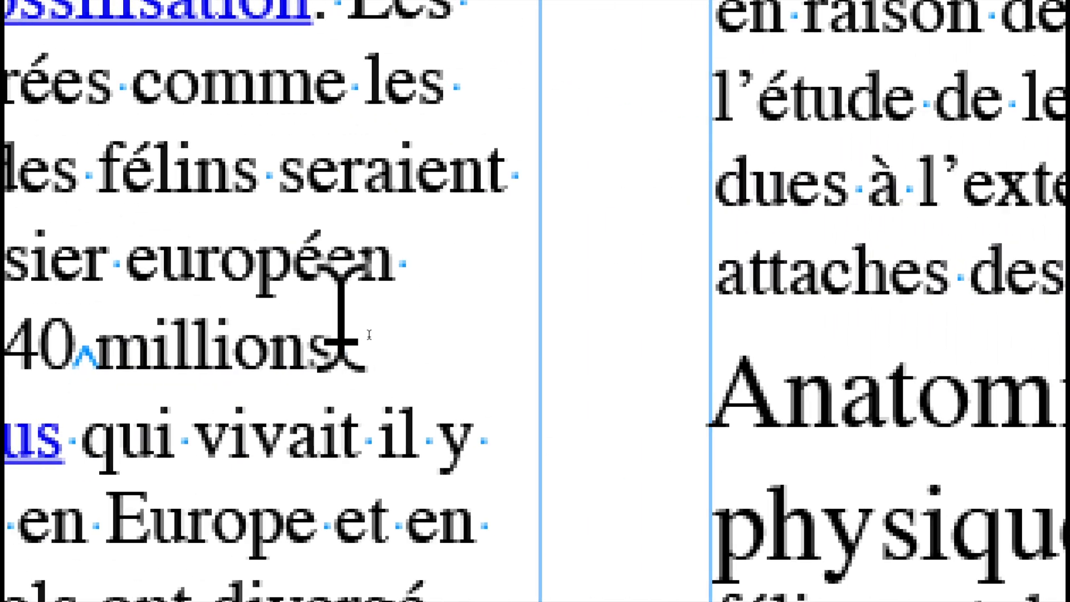
{"action": "left_click", "coordinate": [780, 454]}
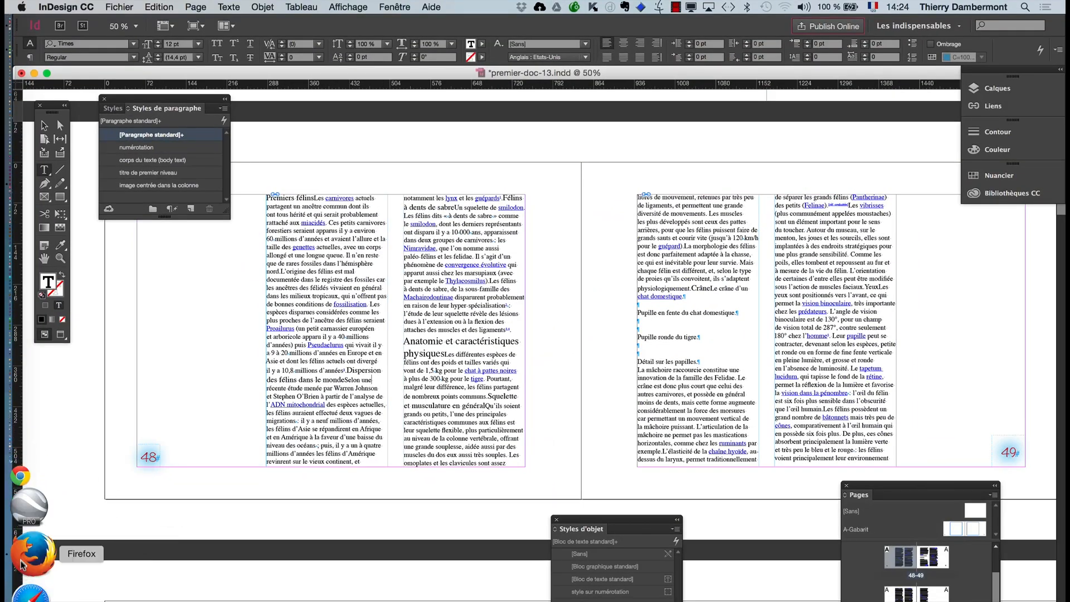
- Switch to Firefox and search Google Images for "imprimerie composteur"
{"action": "left_click", "coordinate": [29, 564]}
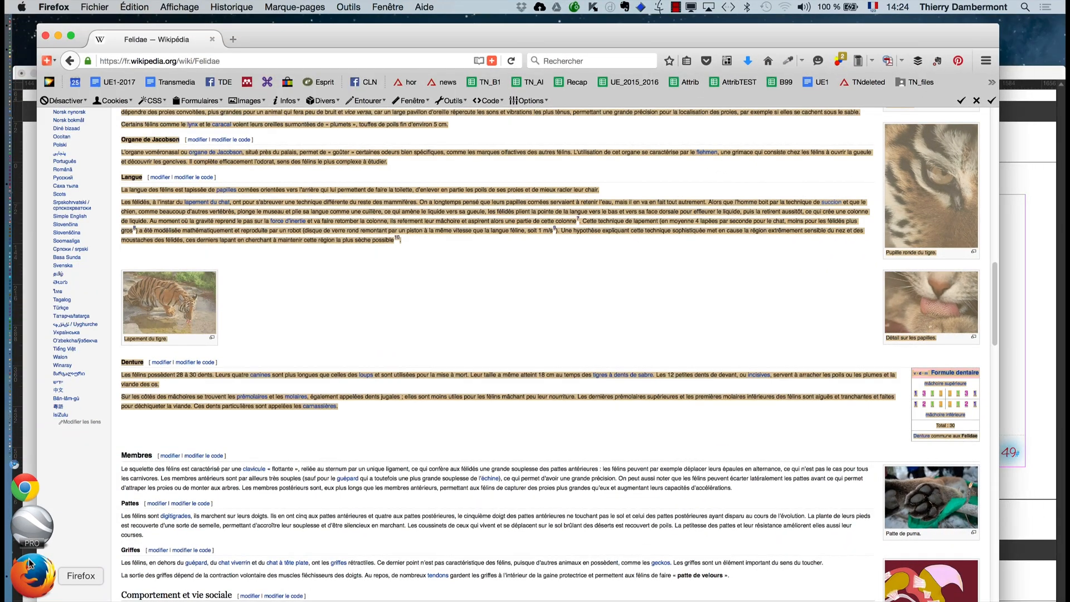
{"action": "left_click", "coordinate": [581, 58]}
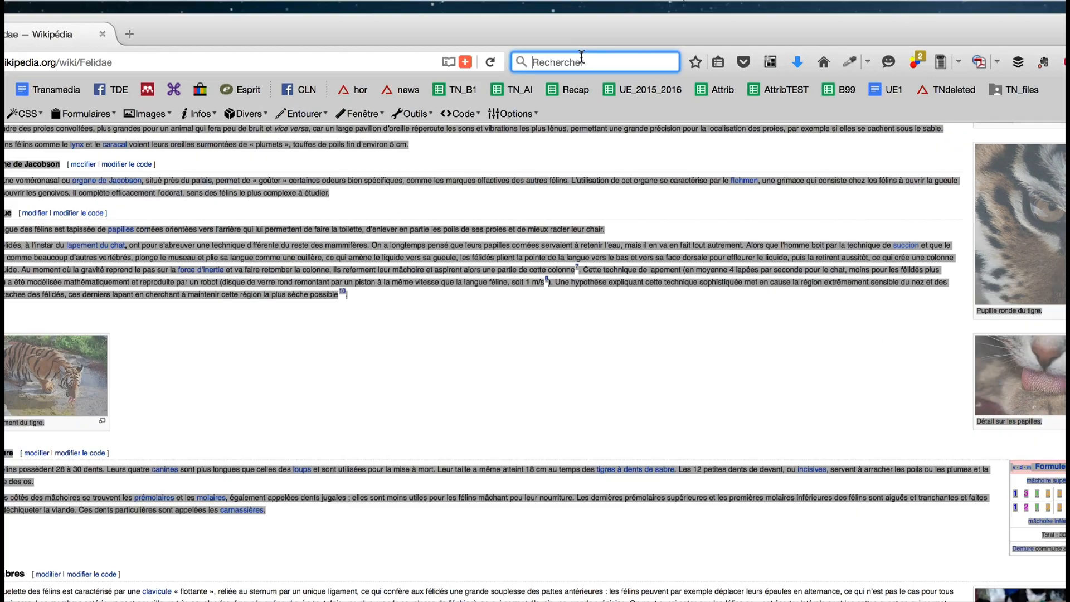
{"action": "type", "text": "imprime"}
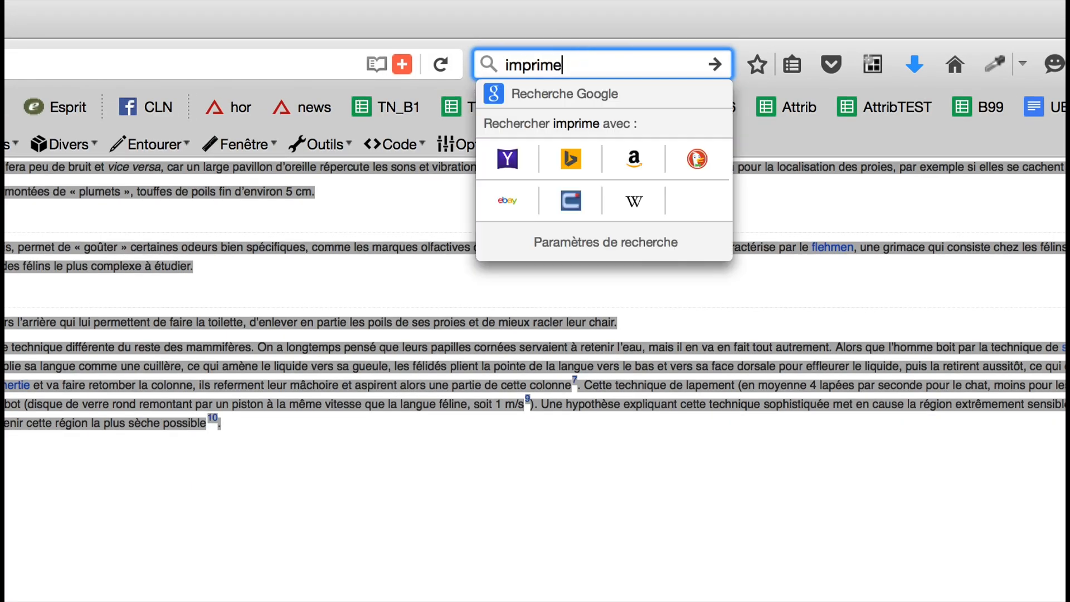
{"action": "type", "text": "rie composteur"}
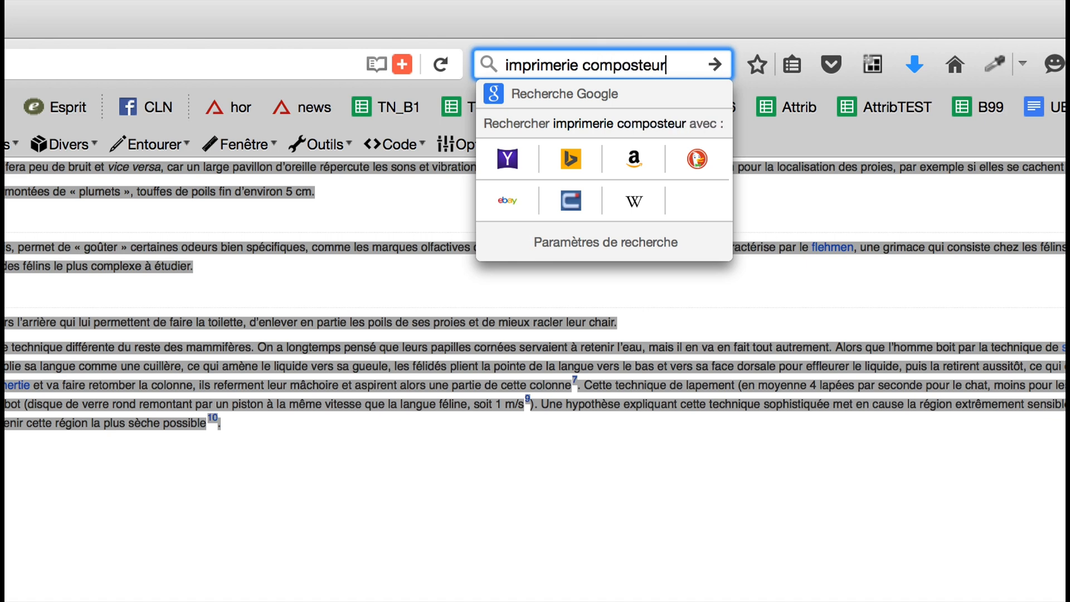
{"action": "key", "text": "Return"}
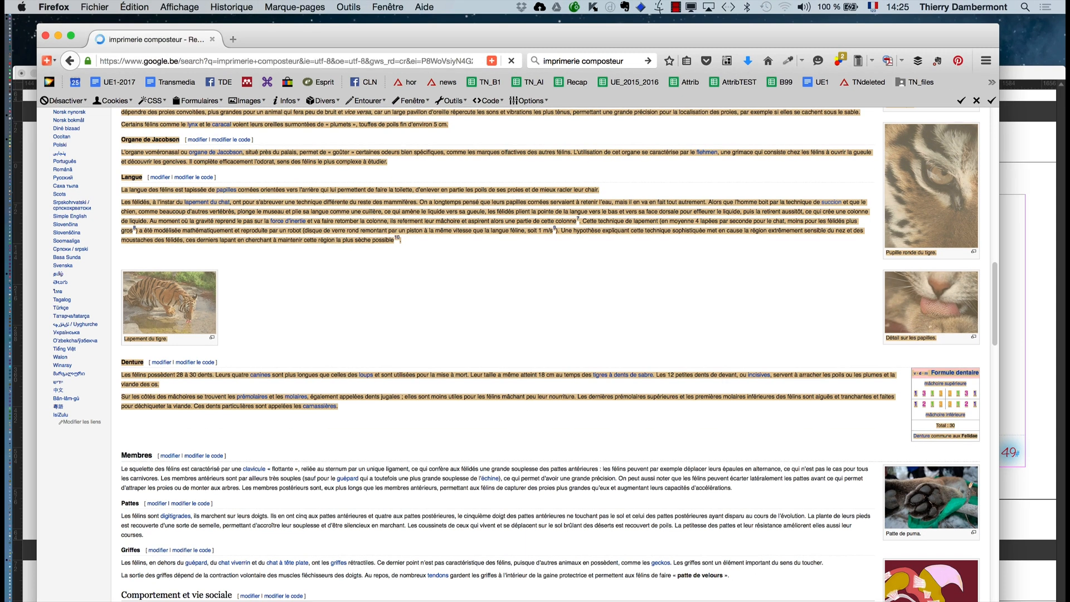
{"action": "left_click", "coordinate": [172, 165]}
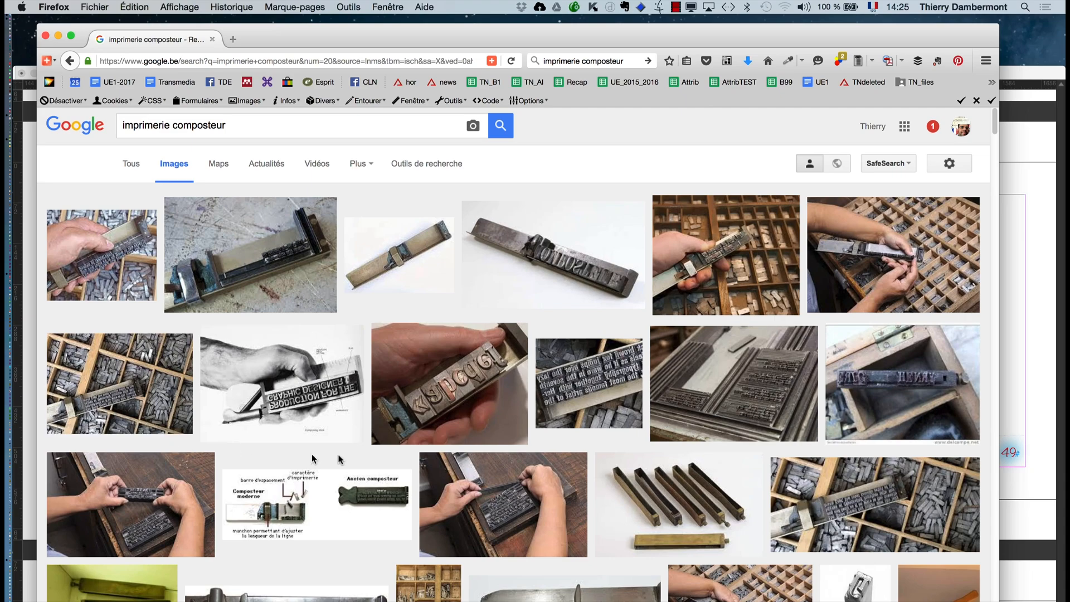
- Examine the image results for composing sticks, type cases and other old typesetting tools
{"action": "scroll", "coordinate": [349, 459], "scroll_direction": "down", "scroll_amount": 2}
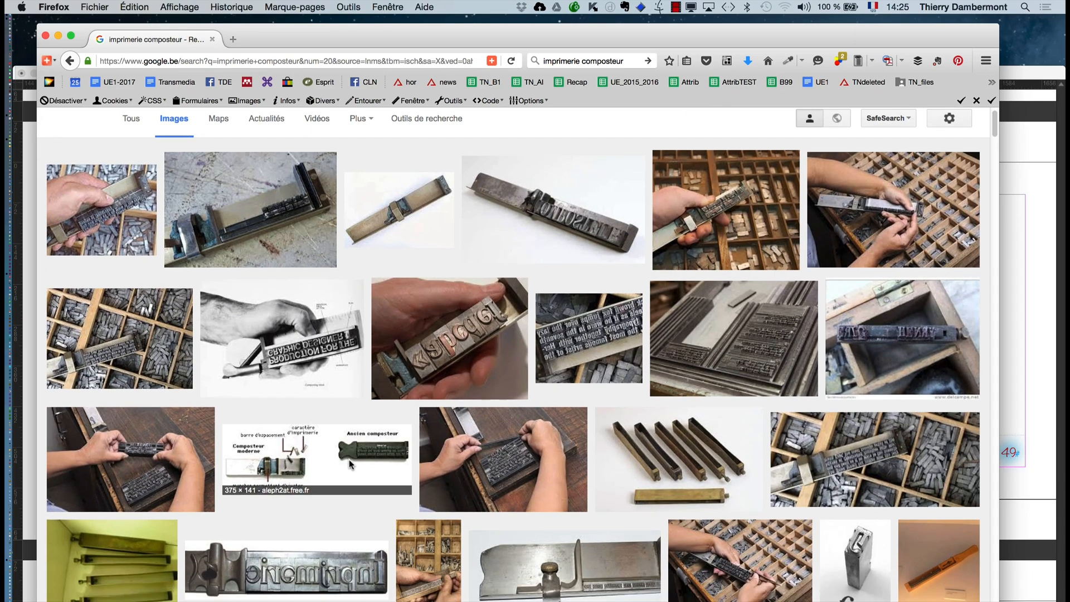
{"action": "scroll", "coordinate": [348, 460], "scroll_direction": "down", "scroll_amount": 6}
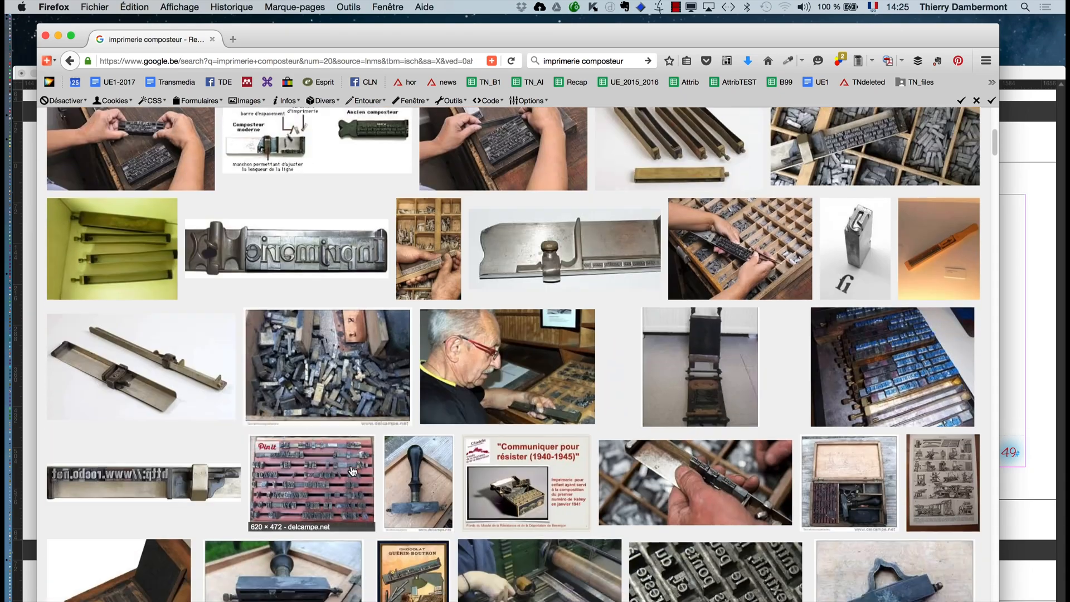
{"action": "scroll", "coordinate": [352, 471], "scroll_direction": "down", "scroll_amount": 8}
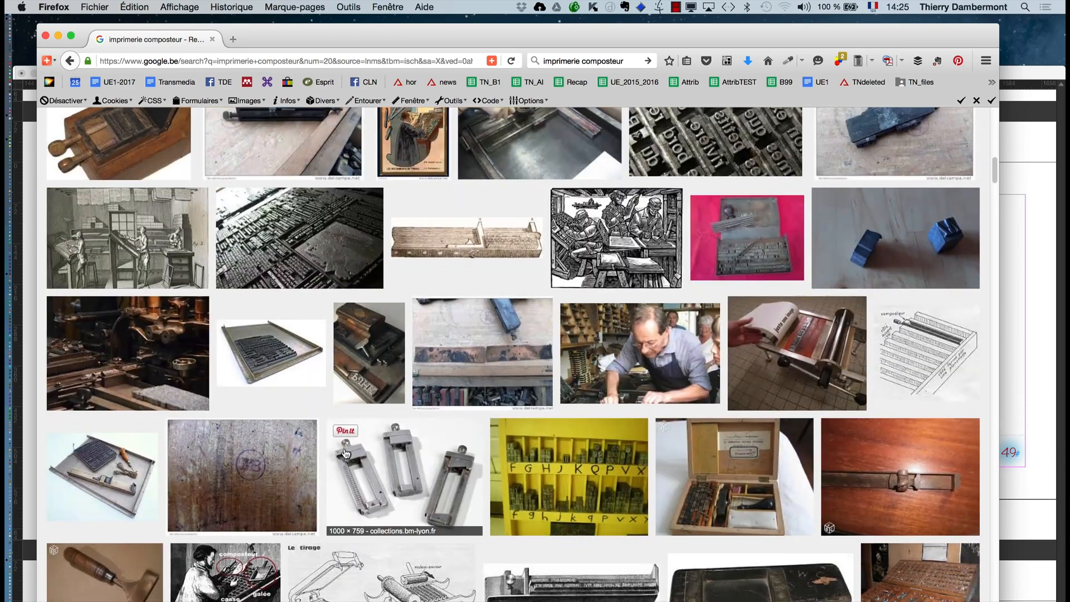
{"action": "scroll", "coordinate": [346, 452], "scroll_direction": "down", "scroll_amount": 4}
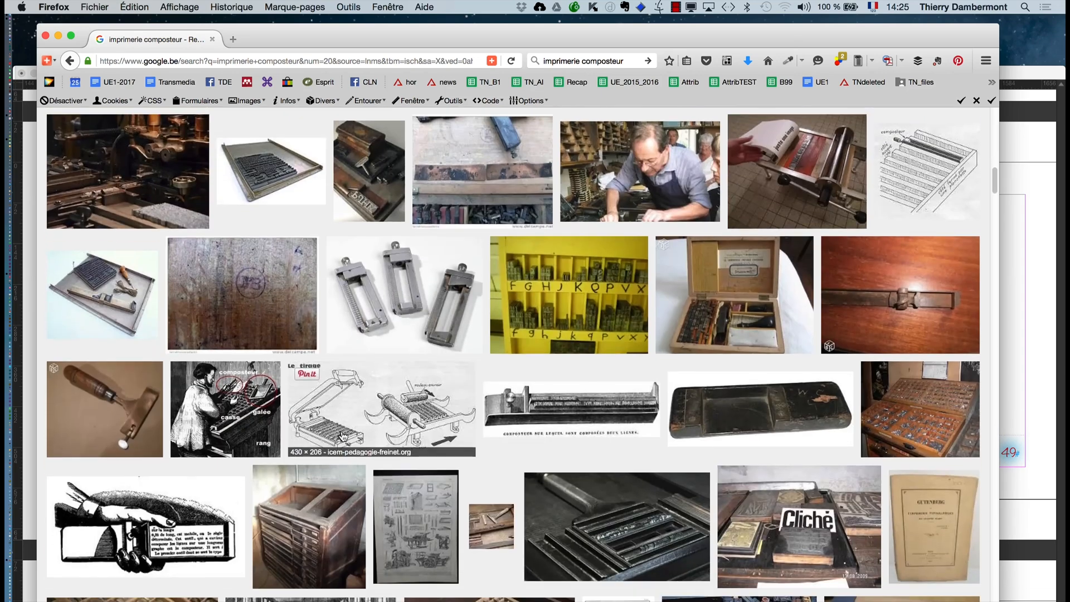
{"action": "scroll", "coordinate": [342, 436], "scroll_direction": "down", "scroll_amount": 5}
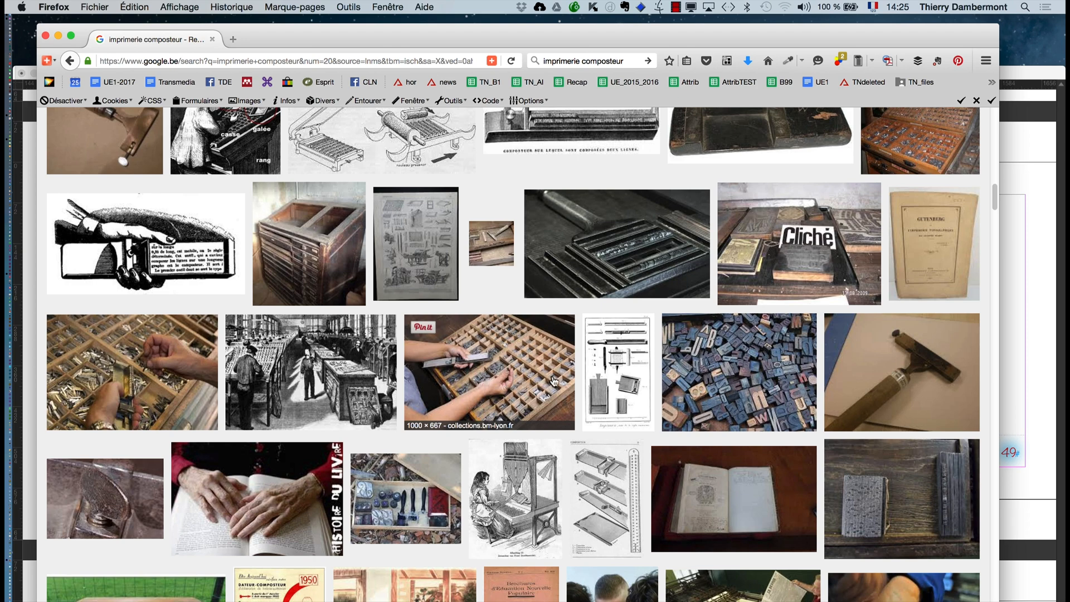
{"action": "scroll", "coordinate": [551, 383], "scroll_direction": "down", "scroll_amount": 3}
{"action": "scroll", "coordinate": [551, 383], "scroll_direction": "down", "scroll_amount": 1}
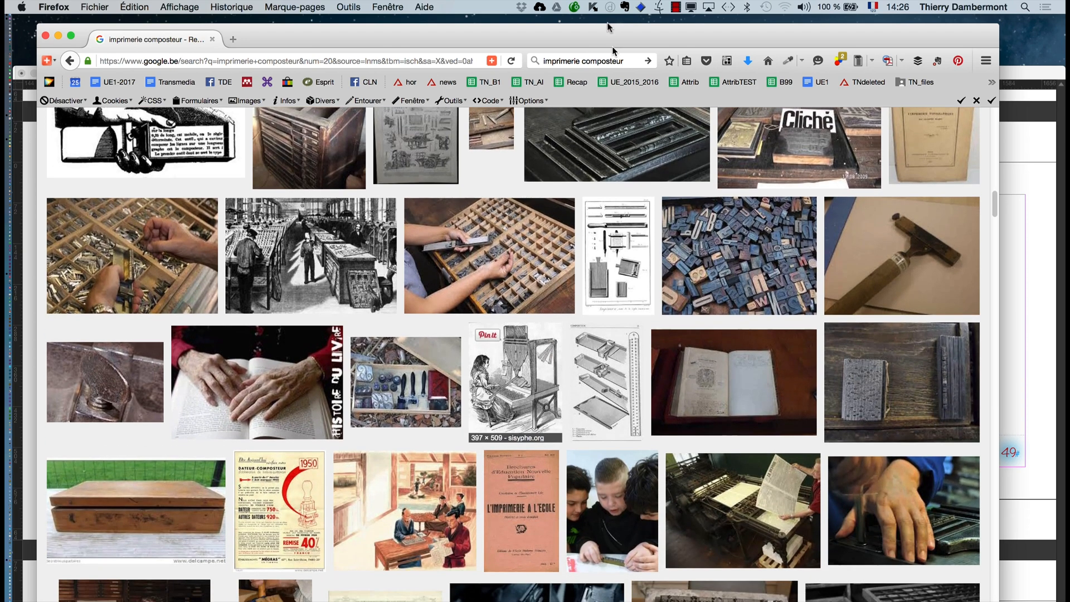
- Search the web for "musée imprimerie evere"
{"action": "left_click", "coordinate": [624, 61]}
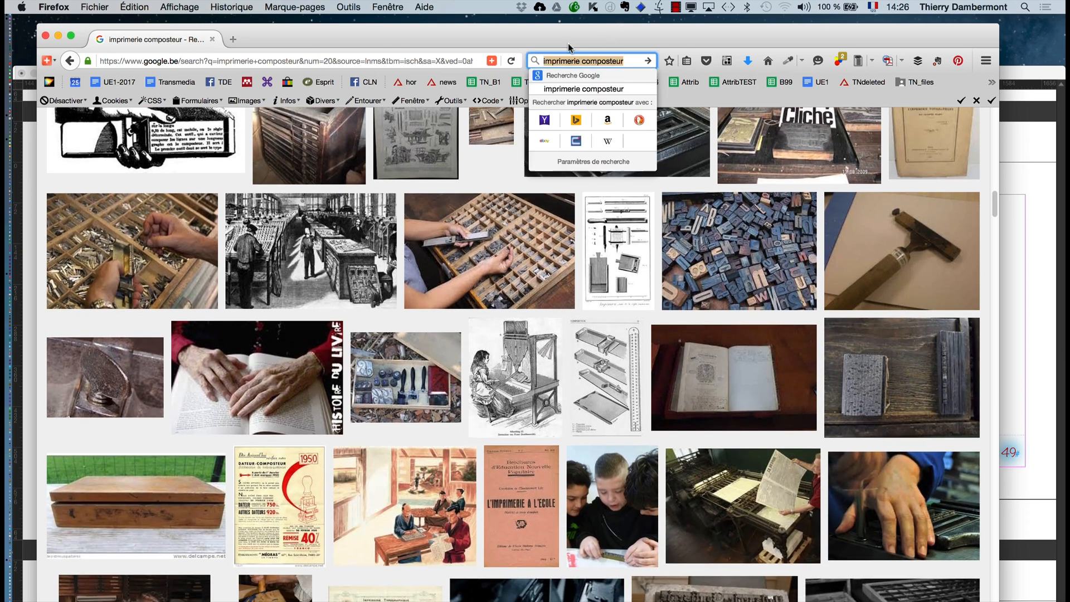
{"action": "type", "text": "mu"}
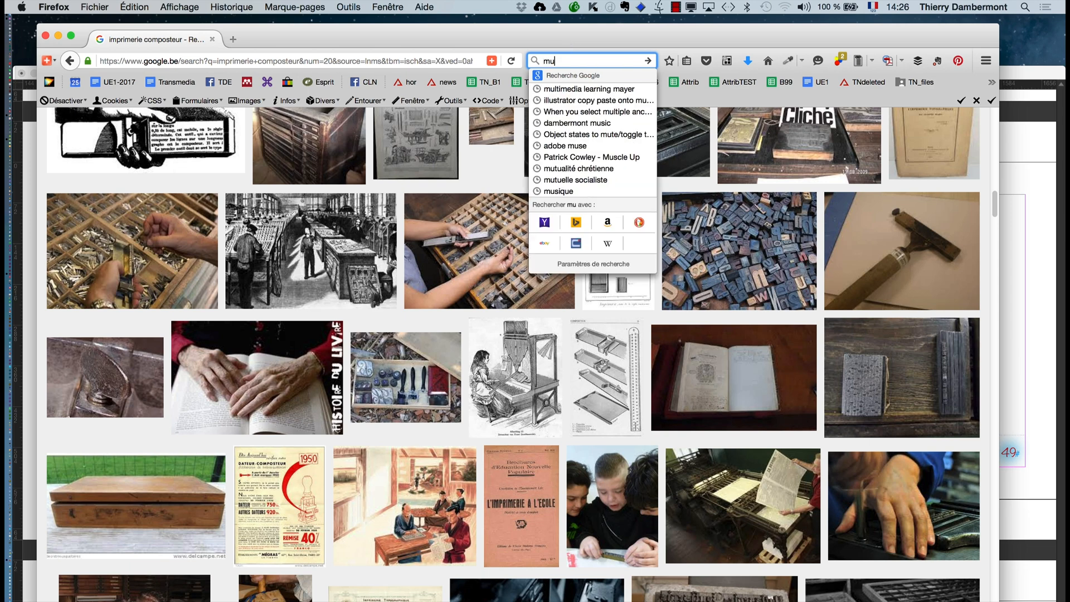
{"action": "type", "text": "sée"}
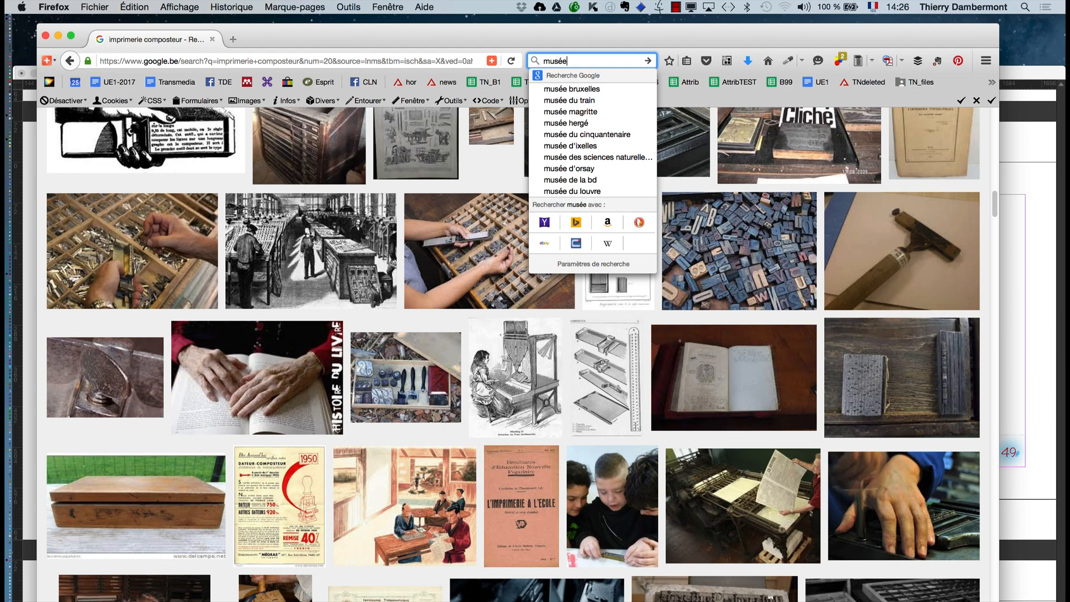
{"action": "type", "text": " i"}
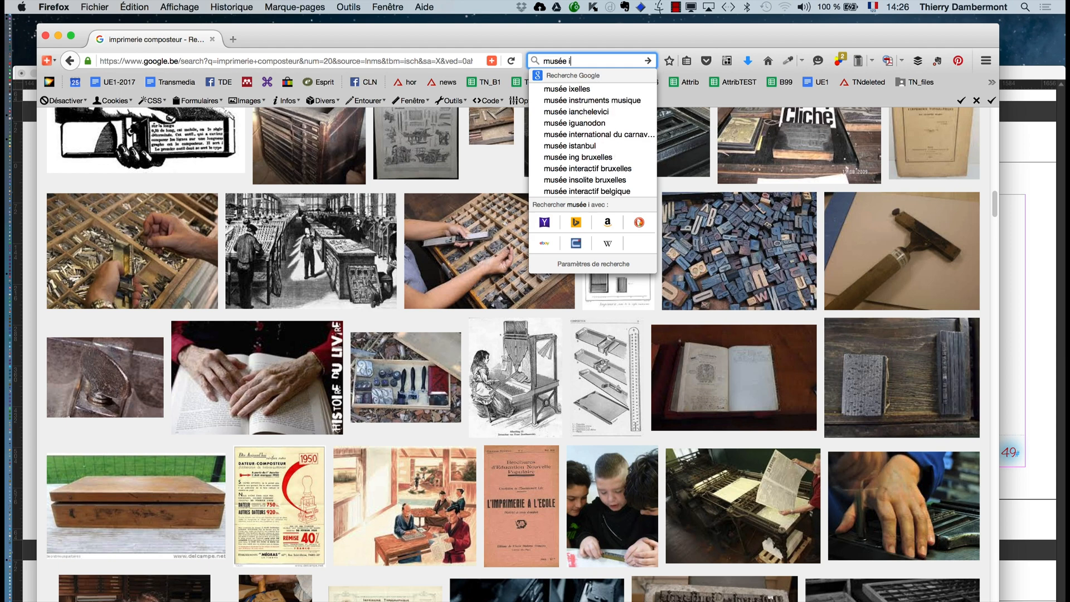
{"action": "type", "text": "mprimerie e"}
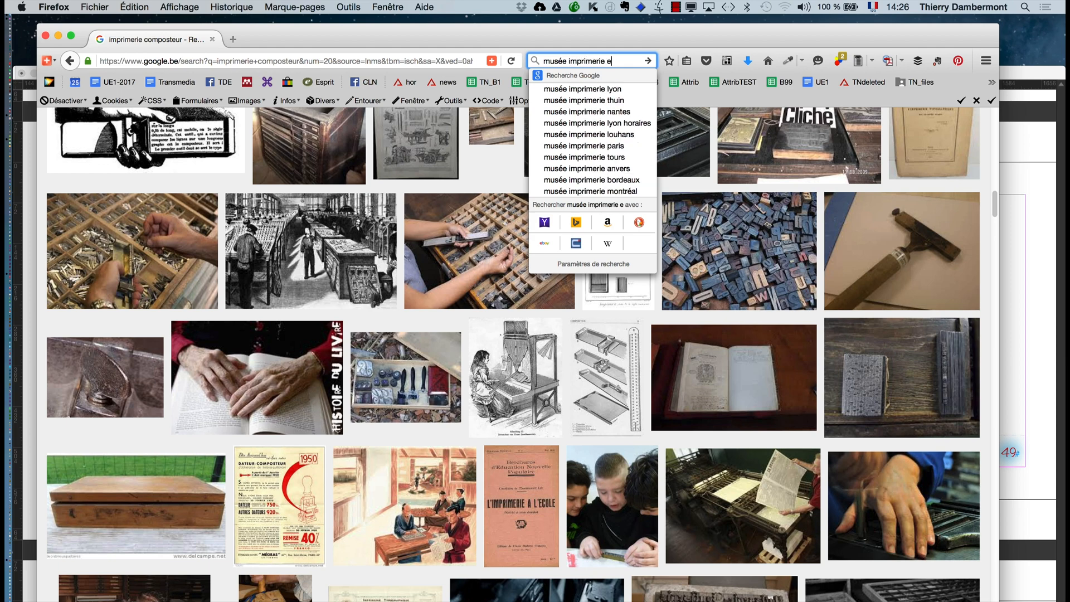
{"action": "type", "text": "vere"}
{"action": "key", "text": "Return"}
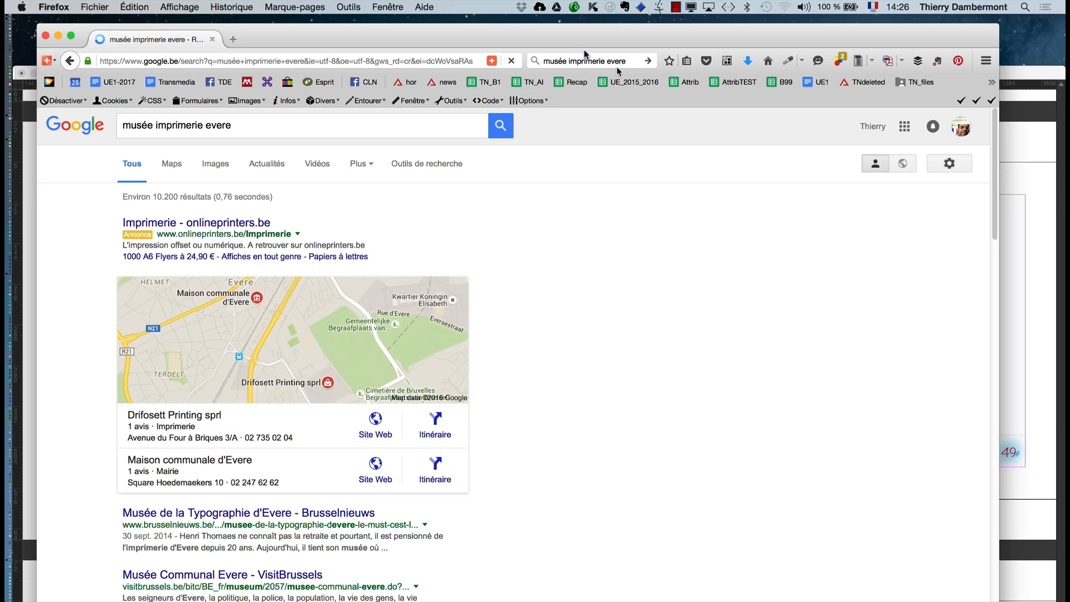
- Open the Brusselnieuws article on the Musée de la Typographie d'Evere and look through it down to its video
{"action": "scroll", "coordinate": [658, 288], "scroll_direction": "down", "scroll_amount": 1}
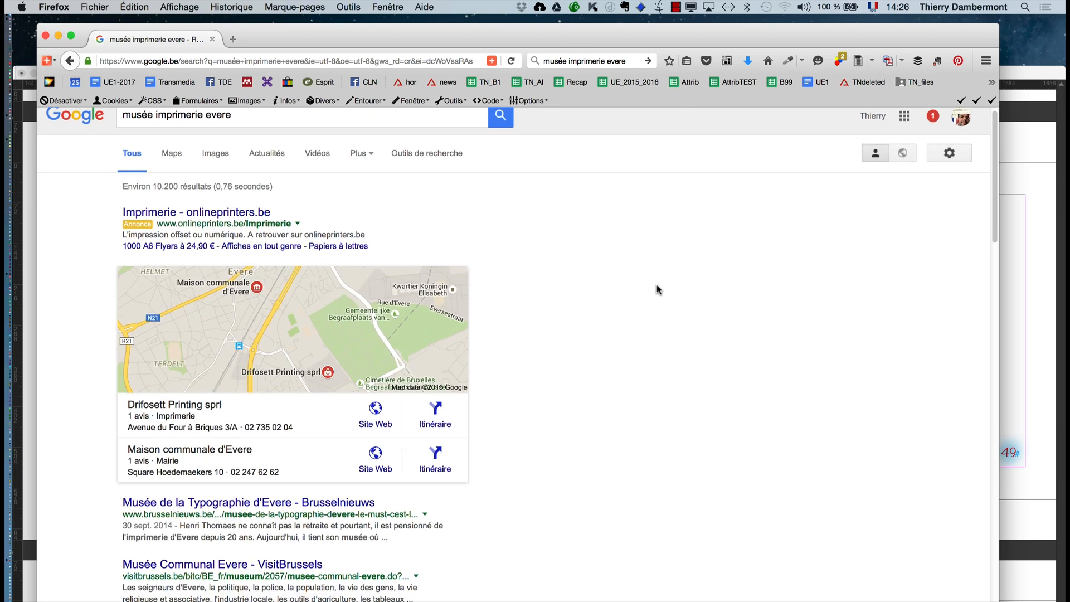
{"action": "scroll", "coordinate": [657, 289], "scroll_direction": "down", "scroll_amount": 3}
{"action": "left_click", "coordinate": [354, 203]}
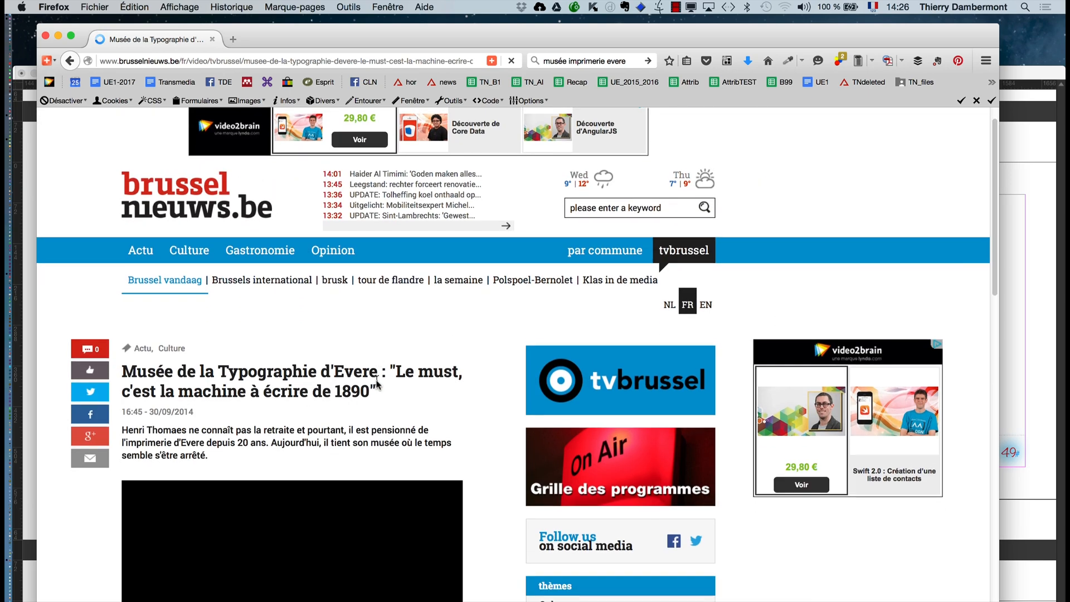
{"action": "scroll", "coordinate": [377, 383], "scroll_direction": "down", "scroll_amount": 5}
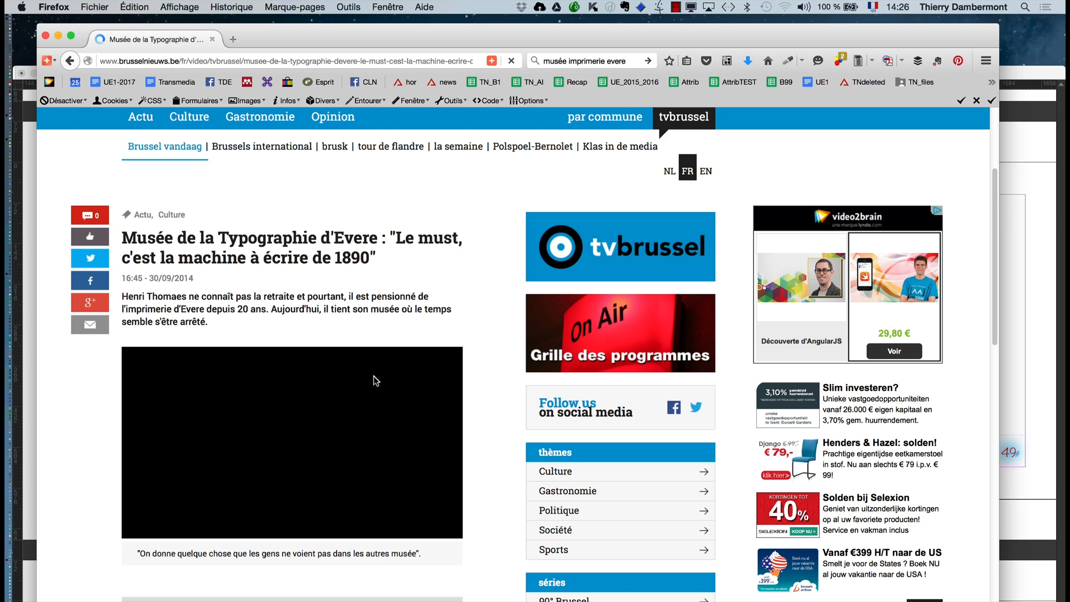
{"action": "scroll", "coordinate": [184, 318], "scroll_direction": "down", "scroll_amount": 2}
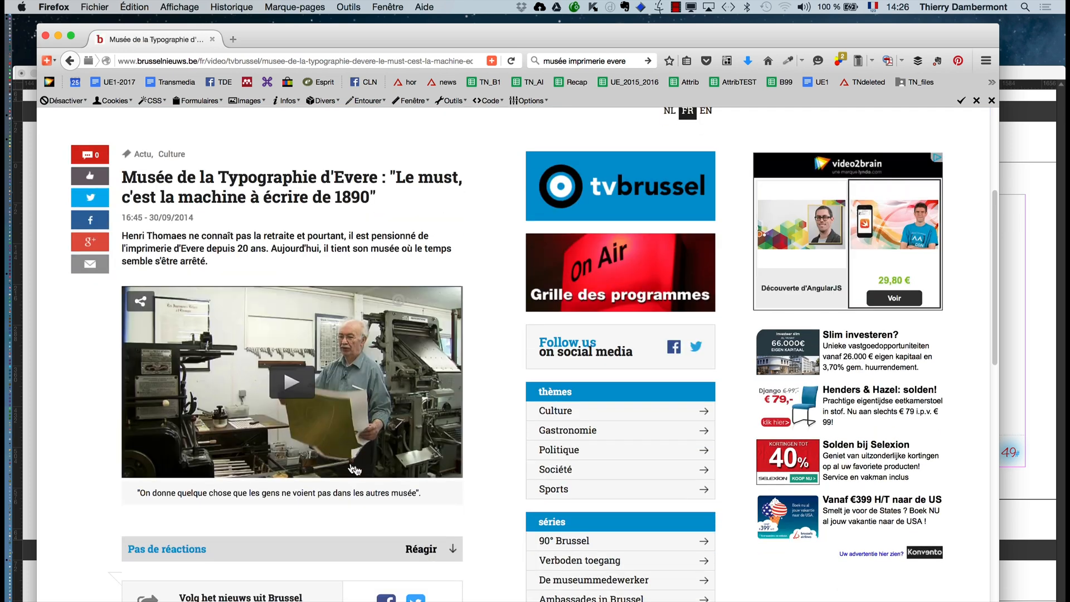
{"action": "scroll", "coordinate": [356, 476], "scroll_direction": "down", "scroll_amount": 1}
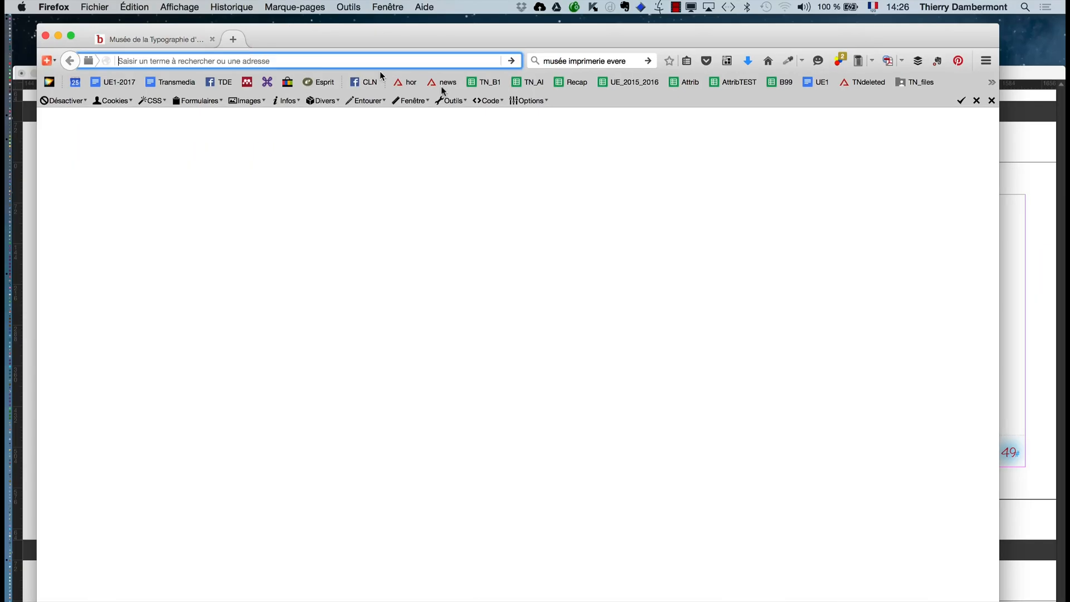
- Look up pictures of "linotype" machines on Google in a new browser tab, closing that tab when done
{"action": "key", "text": "super+t"}
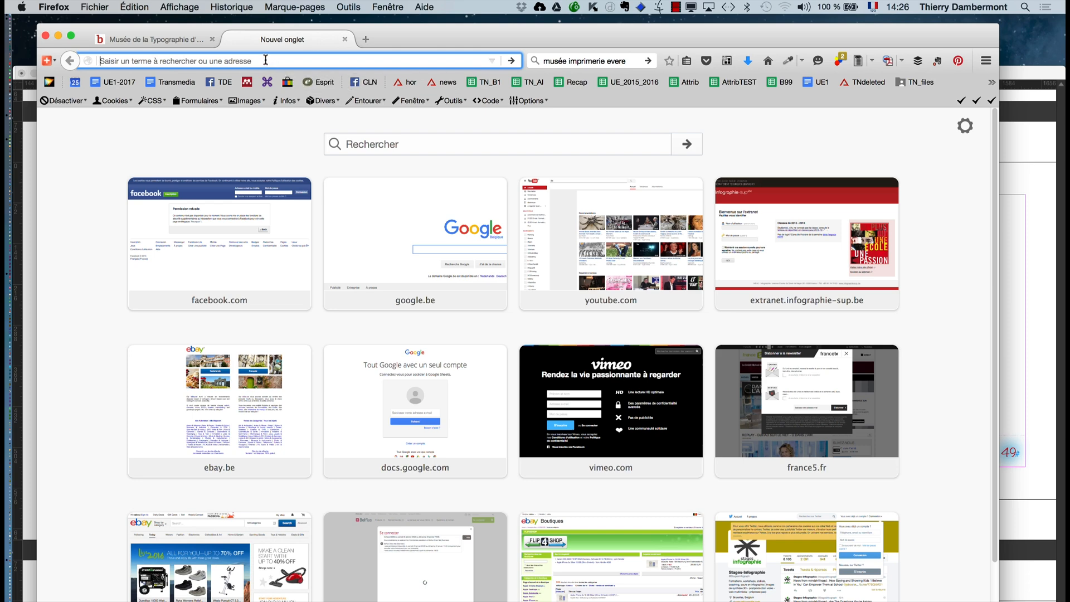
{"action": "left_click", "coordinate": [584, 62]}
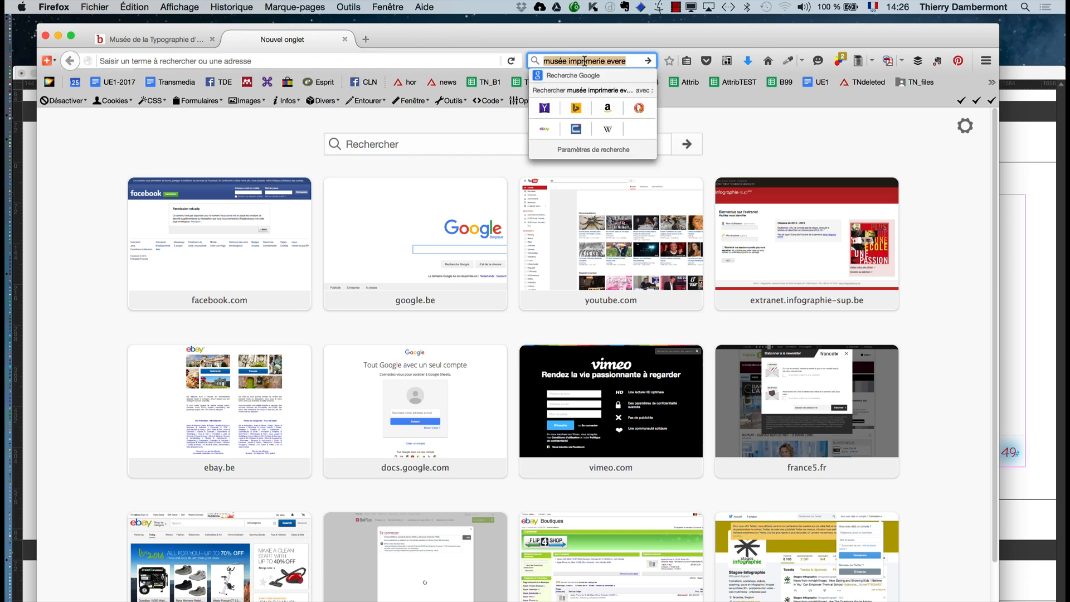
{"action": "type", "text": "lino"}
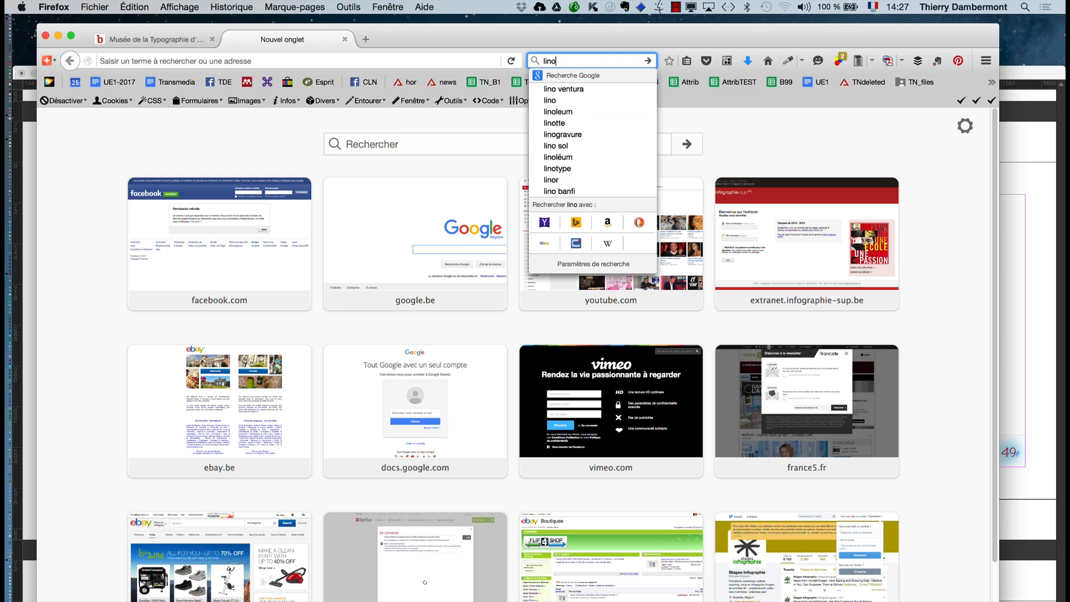
{"action": "type", "text": "type"}
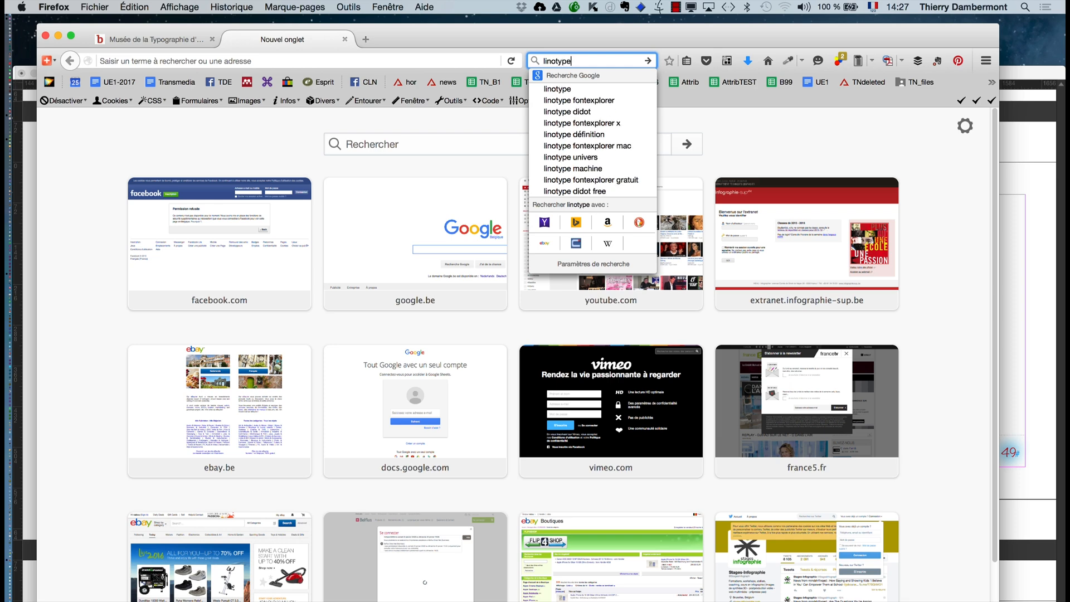
{"action": "key", "text": "Return"}
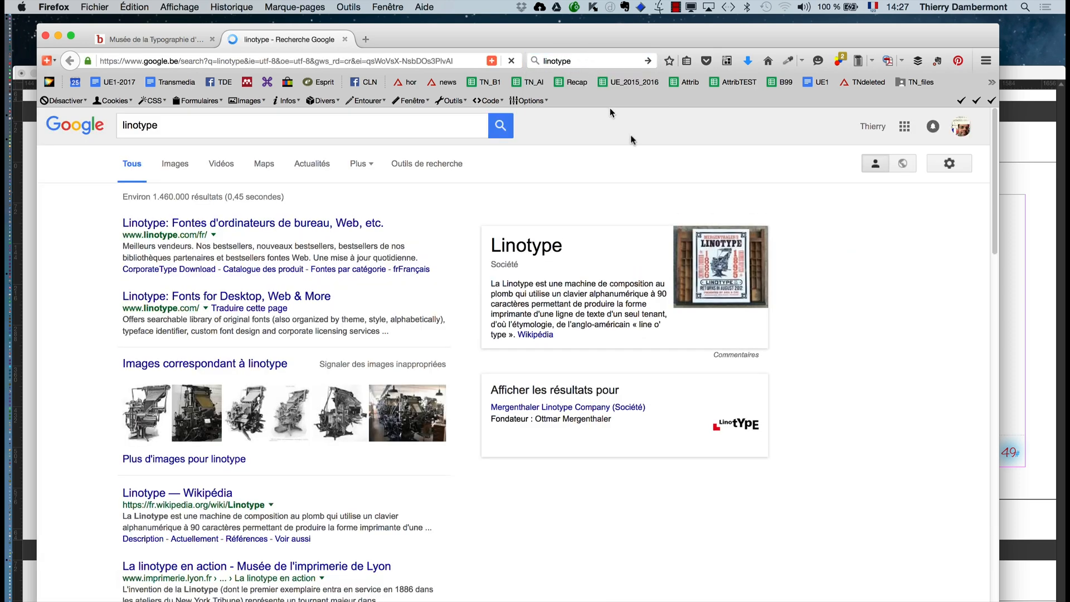
{"action": "left_click", "coordinate": [174, 164]}
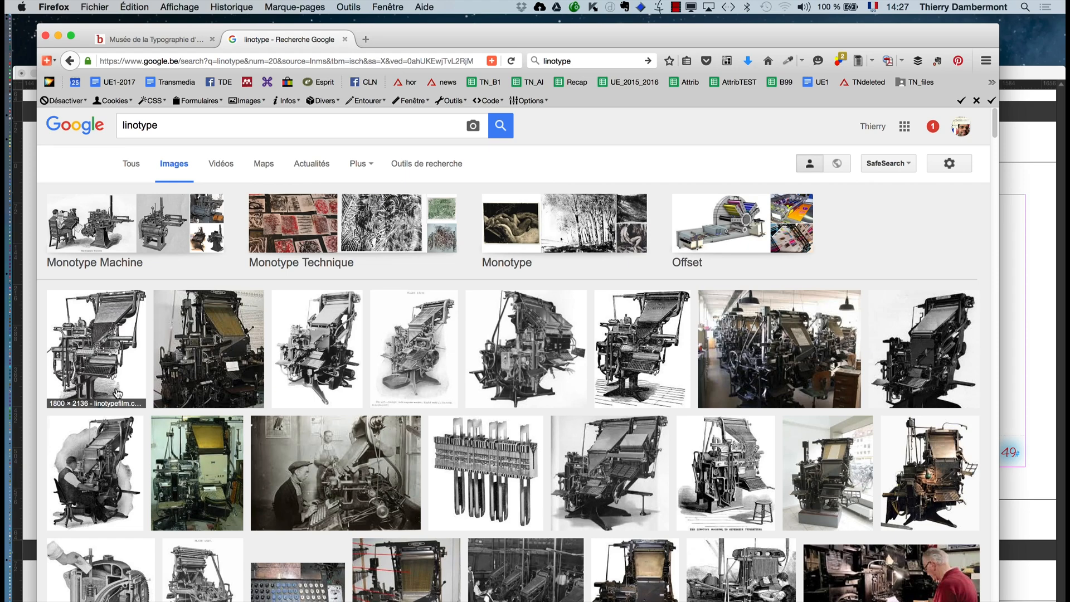
{"action": "left_click", "coordinate": [345, 39]}
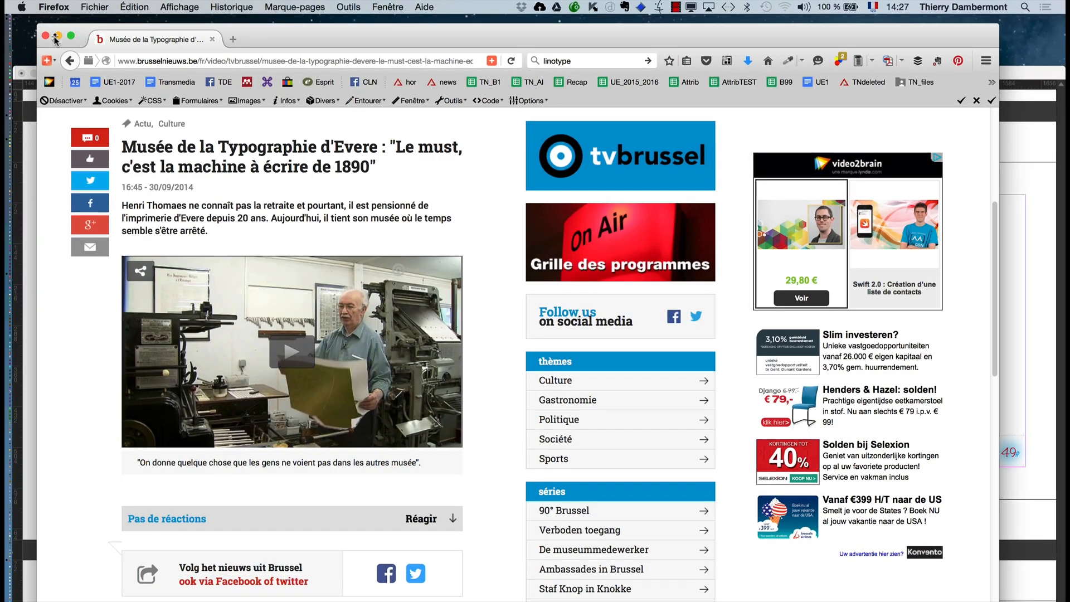
- Return to the InDesign document and apply the paragraph style "corps du texte (body text)" to the entire felines story
{"action": "left_click", "coordinate": [56, 36]}
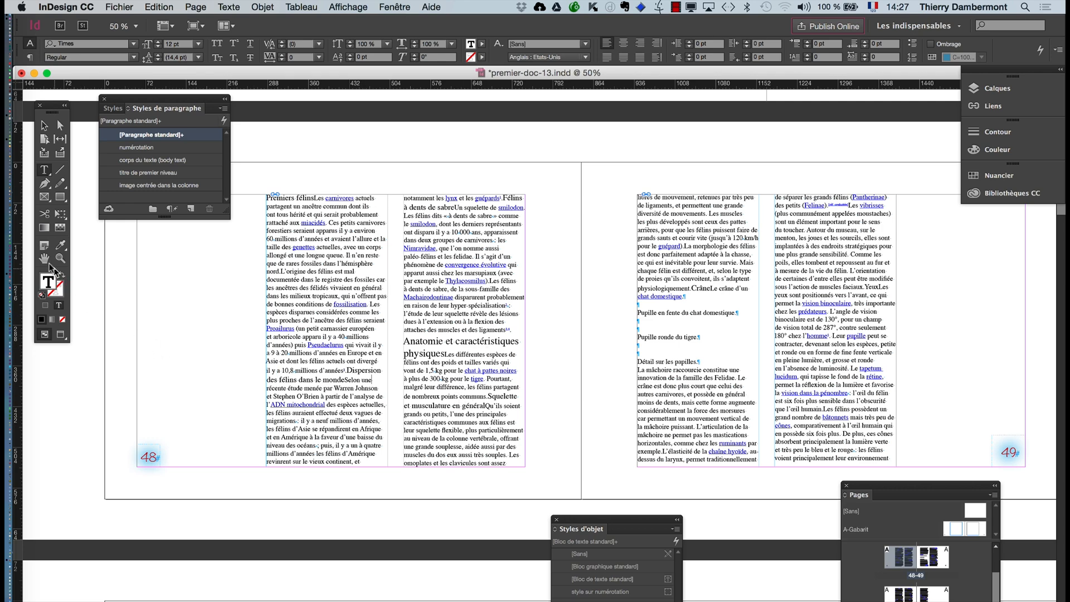
{"action": "left_click", "coordinate": [44, 259]}
{"action": "left_click_drag", "start_coordinate": [342, 369], "coordinate": [272, 371]}
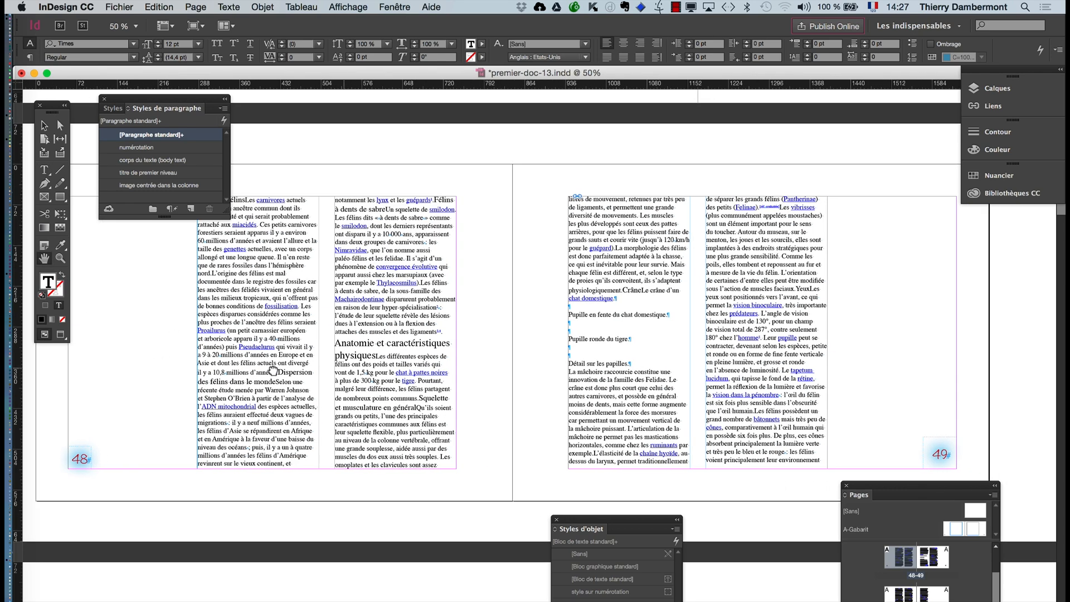
{"action": "left_click_drag", "start_coordinate": [374, 386], "coordinate": [336, 416]}
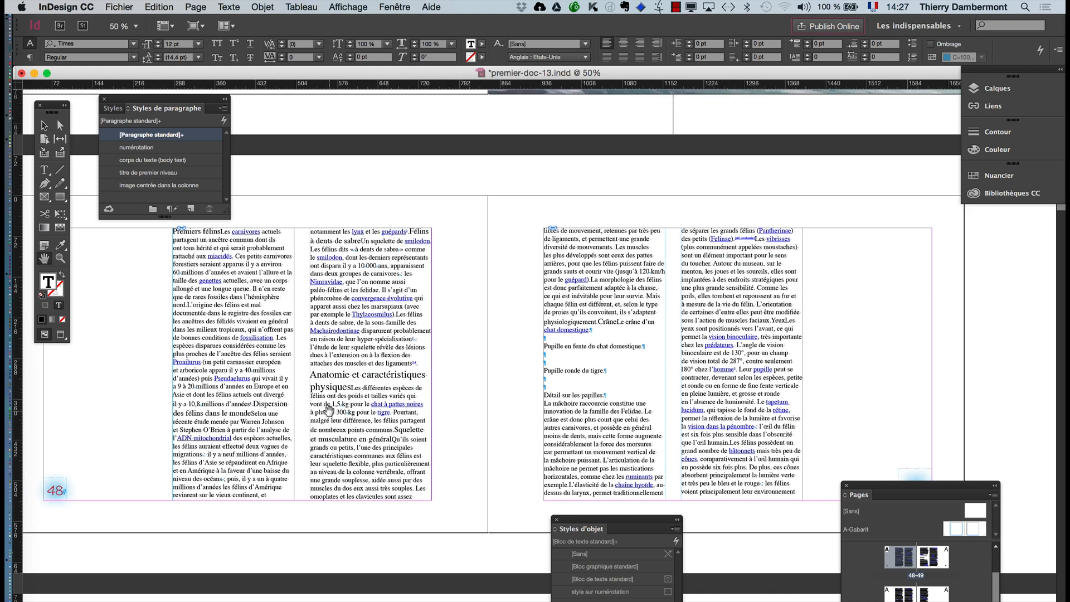
{"action": "left_click", "coordinate": [45, 171]}
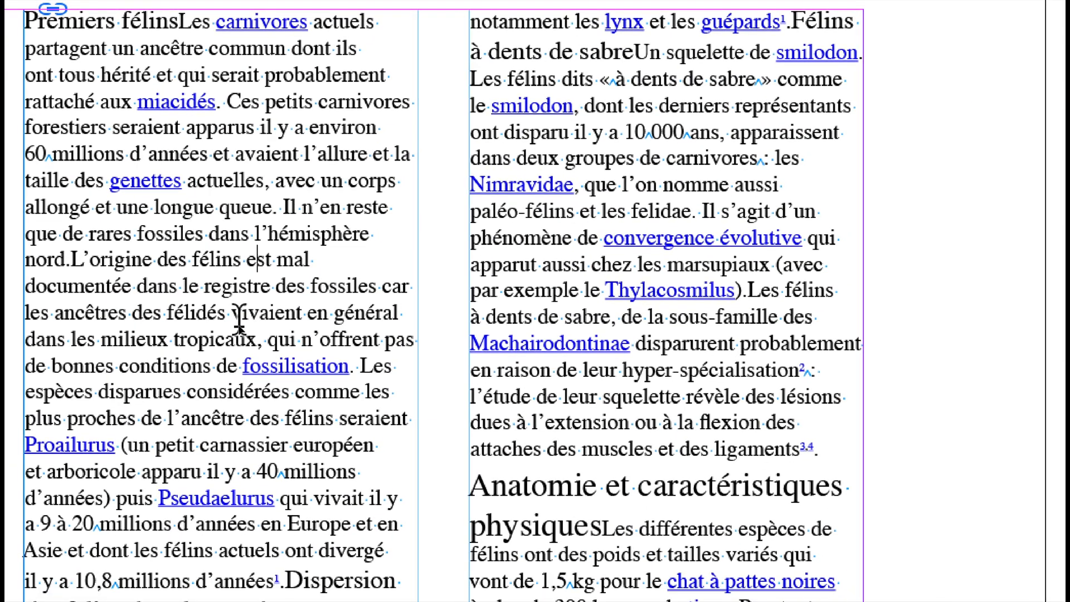
{"action": "key", "text": "Escape"}
{"action": "key", "text": "ctrl+a"}
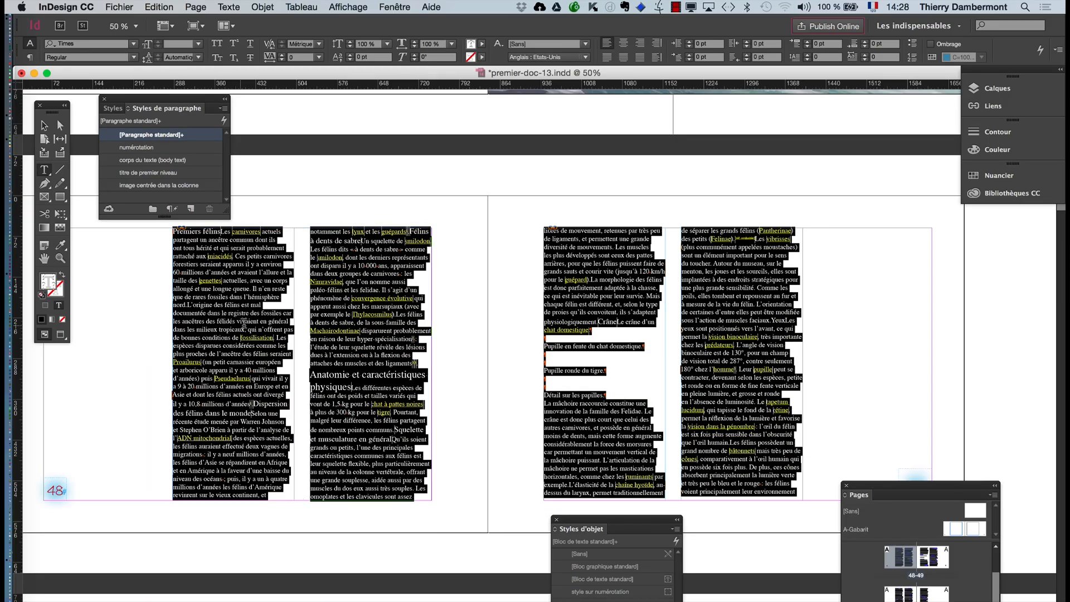
{"action": "left_click_drag", "start_coordinate": [187, 101], "coordinate": [516, 162]}
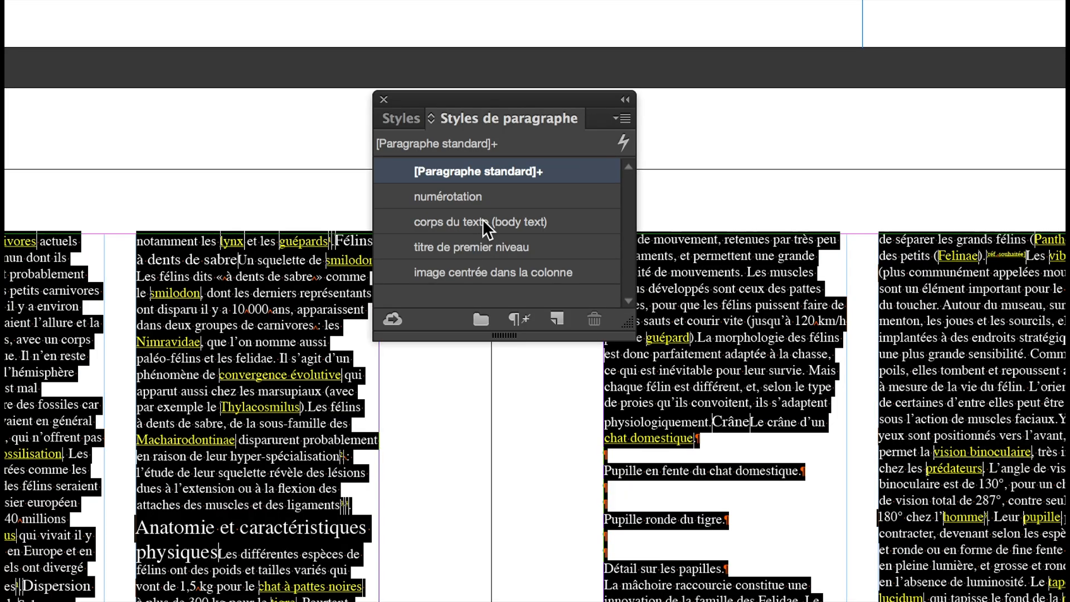
{"action": "left_click", "coordinate": [484, 223]}
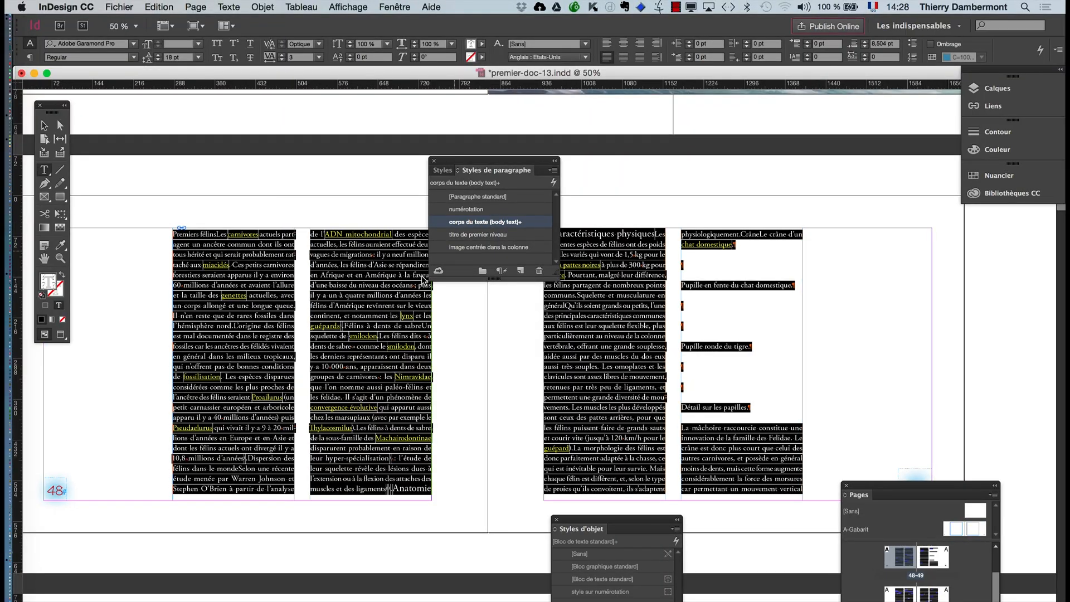
- Examine the justified line endings along the column edges and display the character formatting of the selected text beside them
{"action": "scroll", "coordinate": [284, 305], "scroll_direction": "up", "scroll_amount": 5}
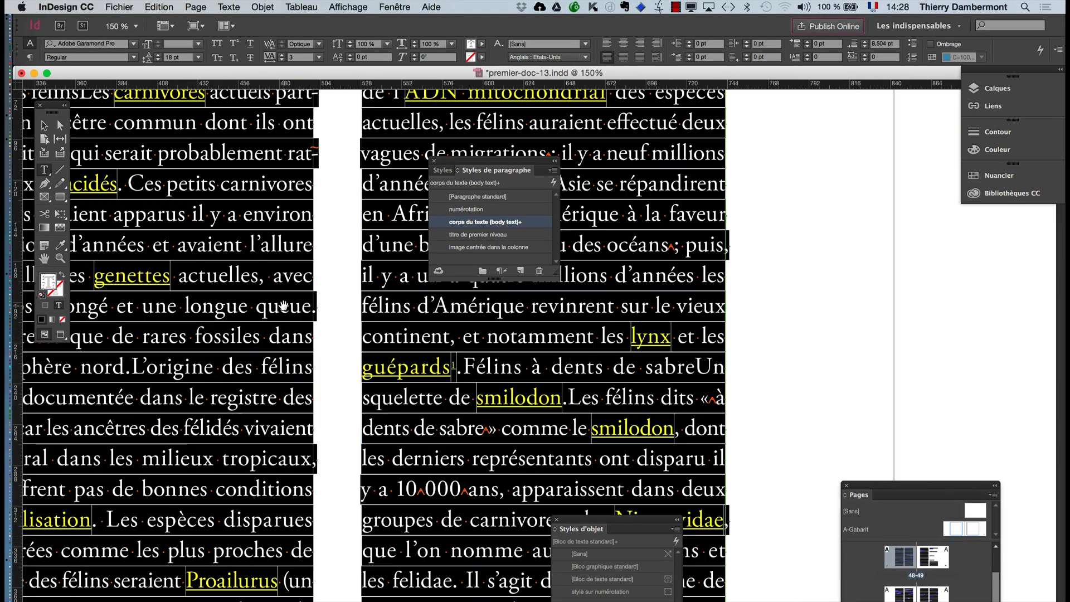
{"action": "scroll", "coordinate": [284, 304], "scroll_direction": "up", "scroll_amount": 4}
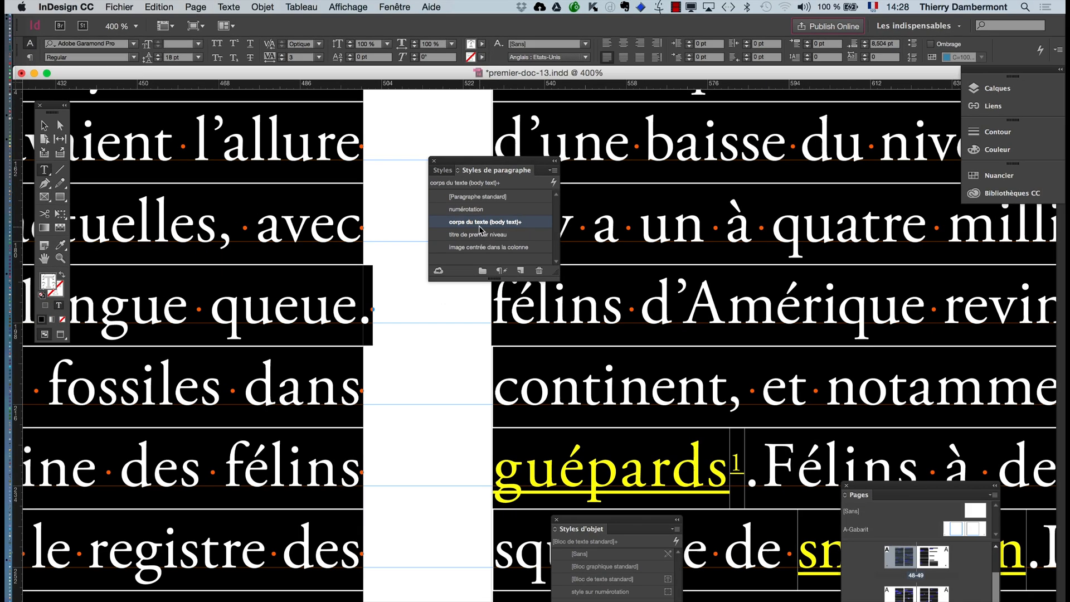
{"action": "scroll", "coordinate": [346, 349], "scroll_direction": "down", "scroll_amount": 2}
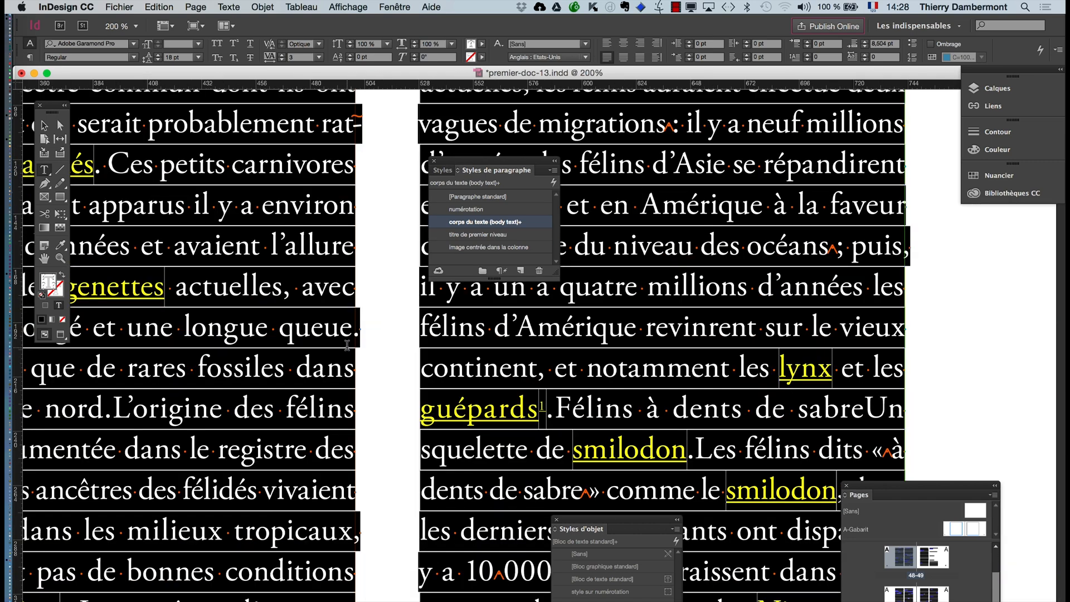
{"action": "scroll", "coordinate": [351, 328], "scroll_direction": "up", "scroll_amount": 4}
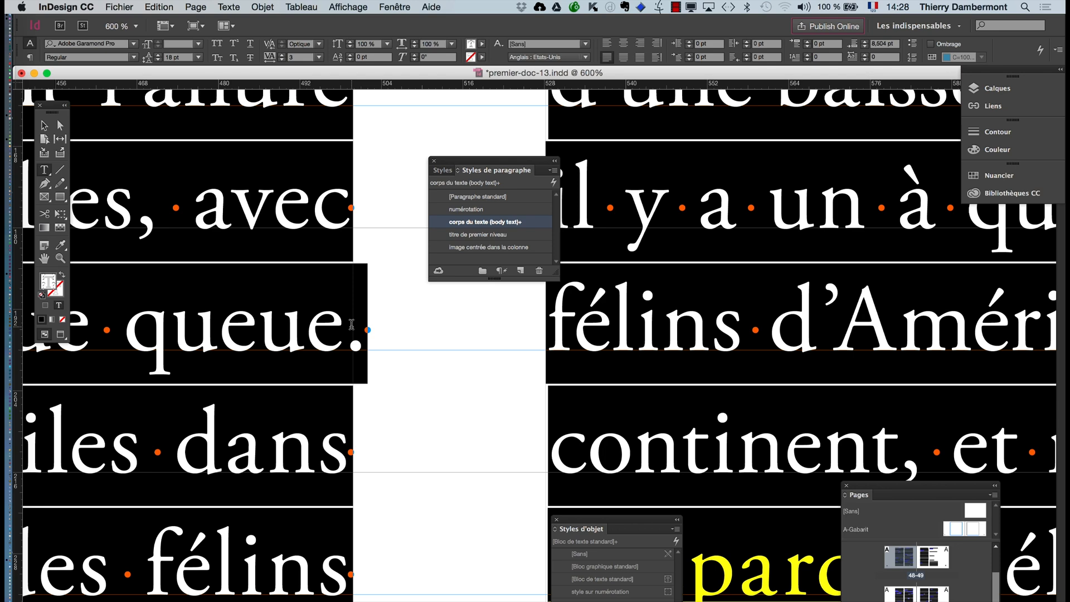
{"action": "left_click", "coordinate": [229, 6]}
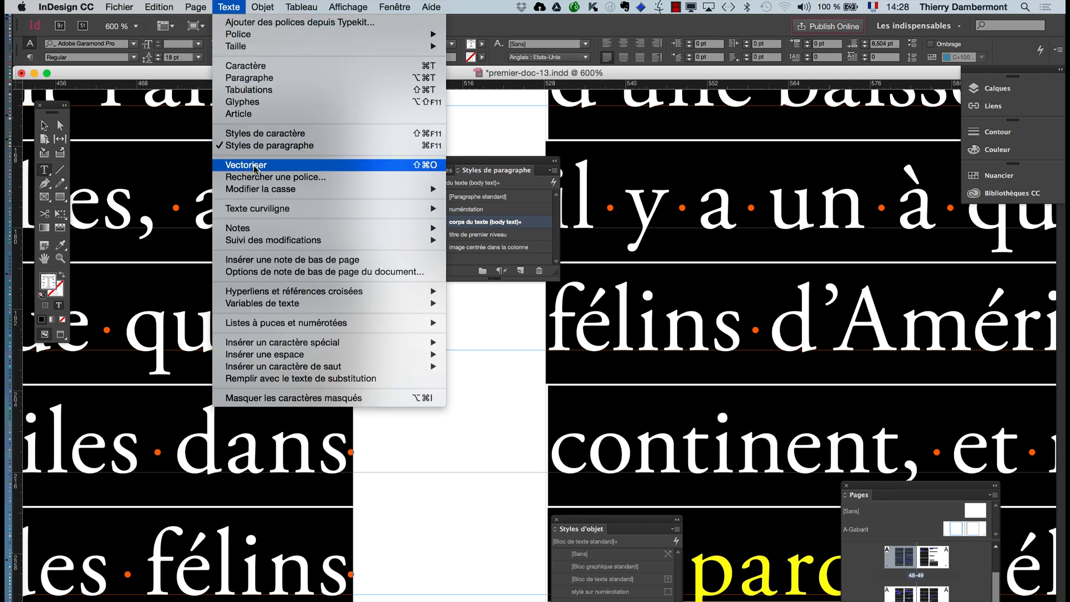
{"action": "left_click", "coordinate": [253, 66]}
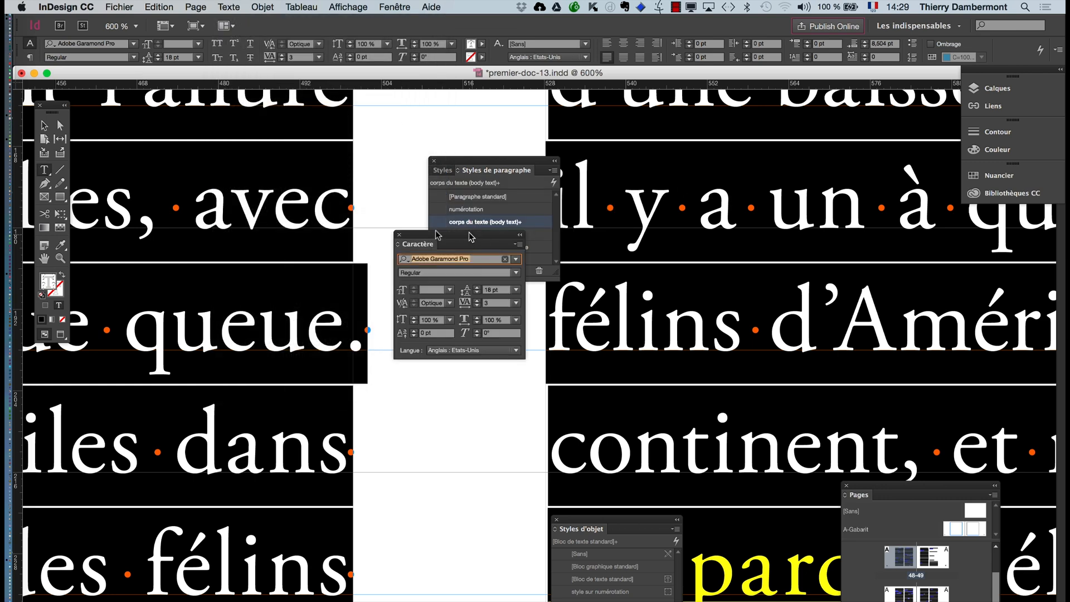
{"action": "left_click_drag", "start_coordinate": [468, 238], "coordinate": [252, 216]}
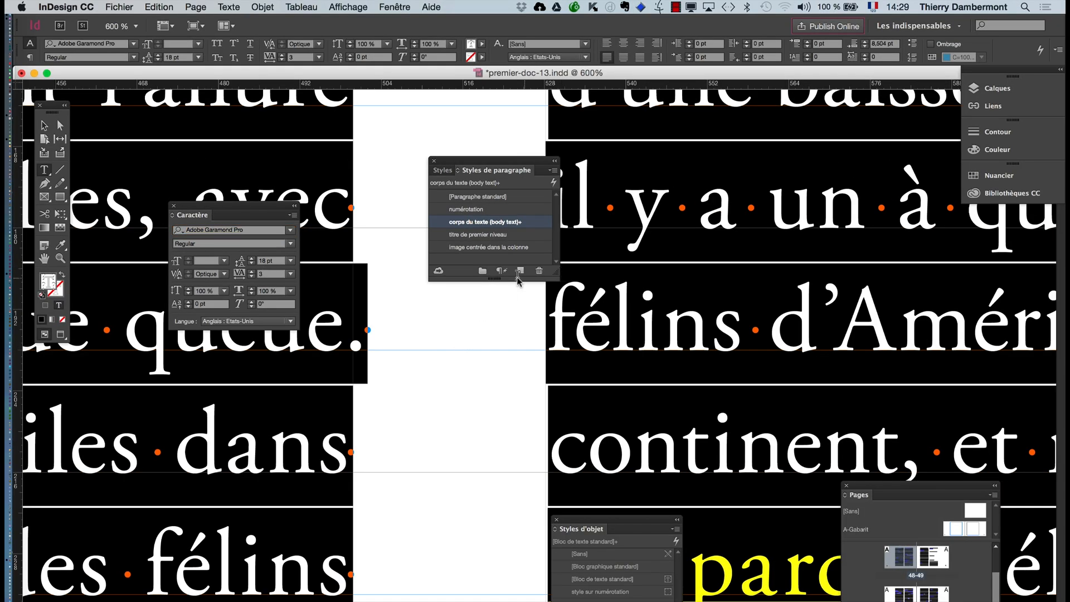
- Deselect the story and rename the paragraph style "corps du texte (body text)" as "corps du texte (sur GLB 18pt)"
{"action": "scroll", "coordinate": [501, 323], "scroll_direction": "down", "scroll_amount": 3}
{"action": "scroll", "coordinate": [501, 322], "scroll_direction": "down", "scroll_amount": 4}
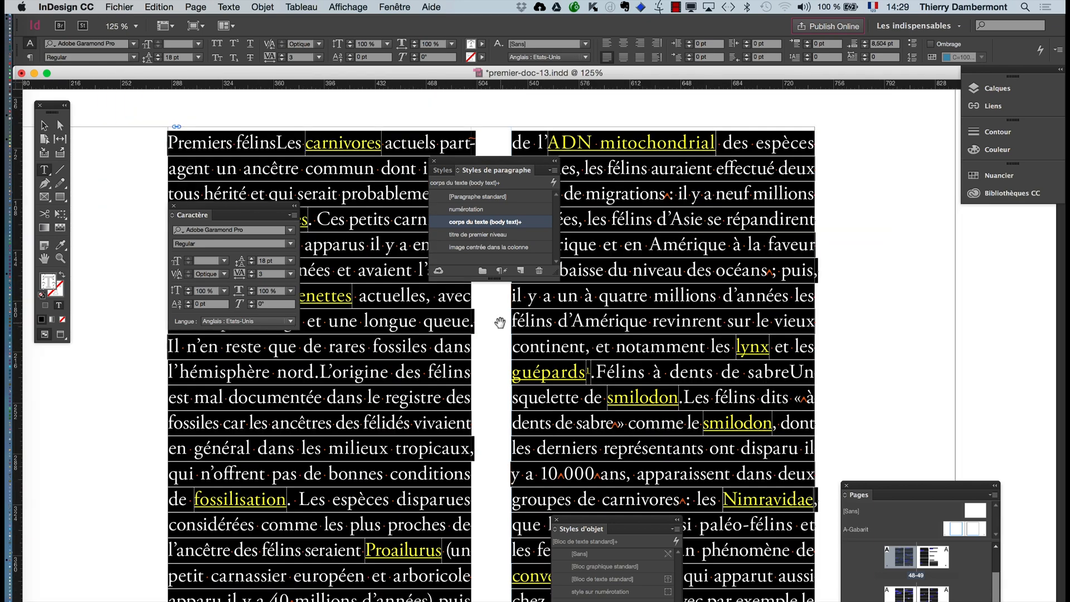
{"action": "left_click", "coordinate": [44, 125]}
{"action": "left_click", "coordinate": [189, 136]}
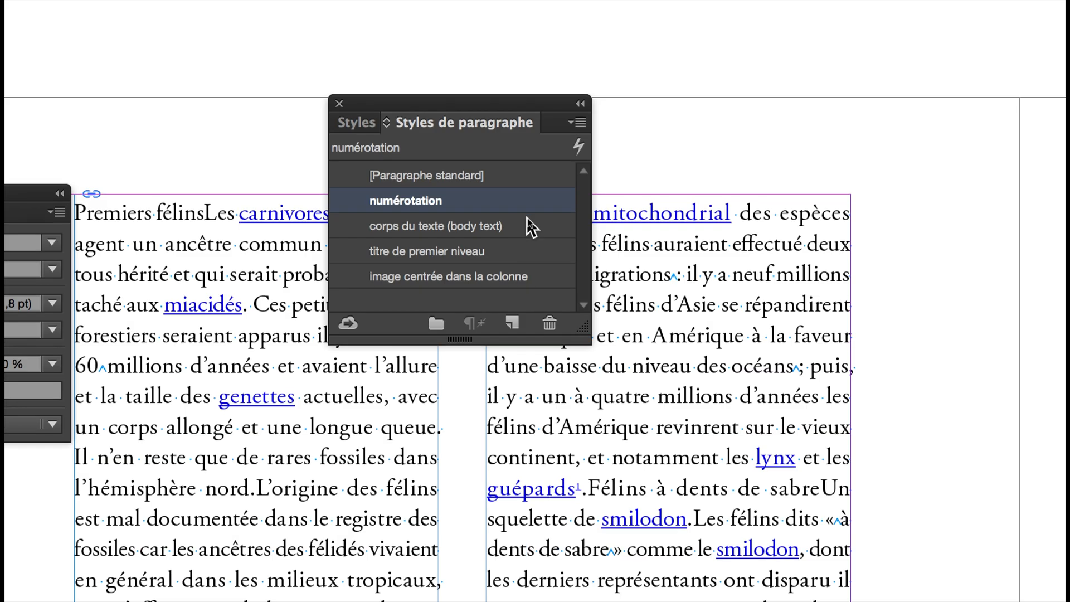
{"action": "double_click", "coordinate": [527, 219]}
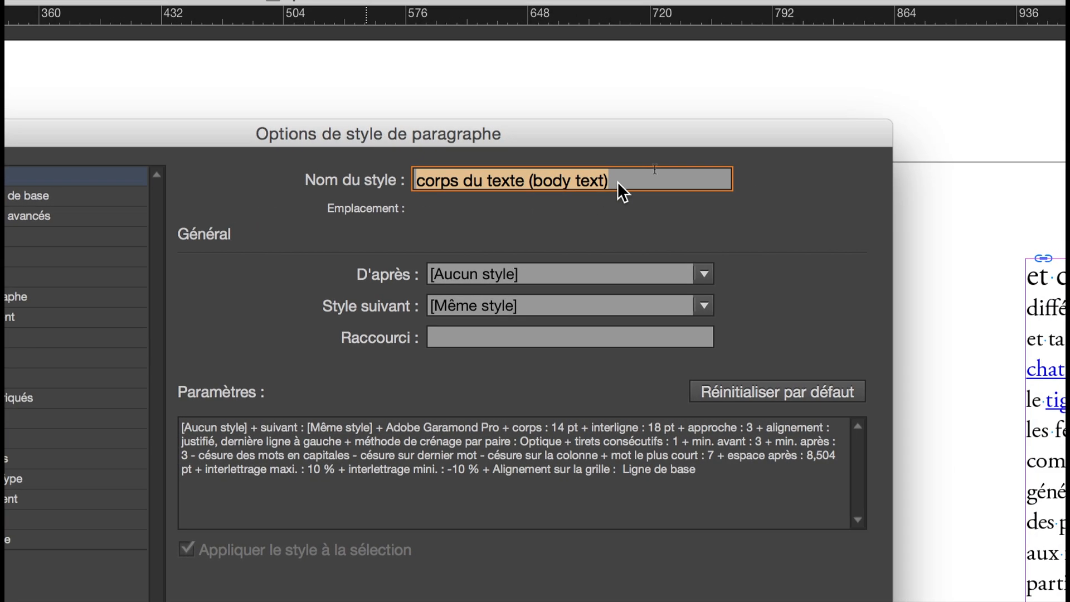
{"action": "left_click_drag", "start_coordinate": [617, 182], "coordinate": [539, 179]}
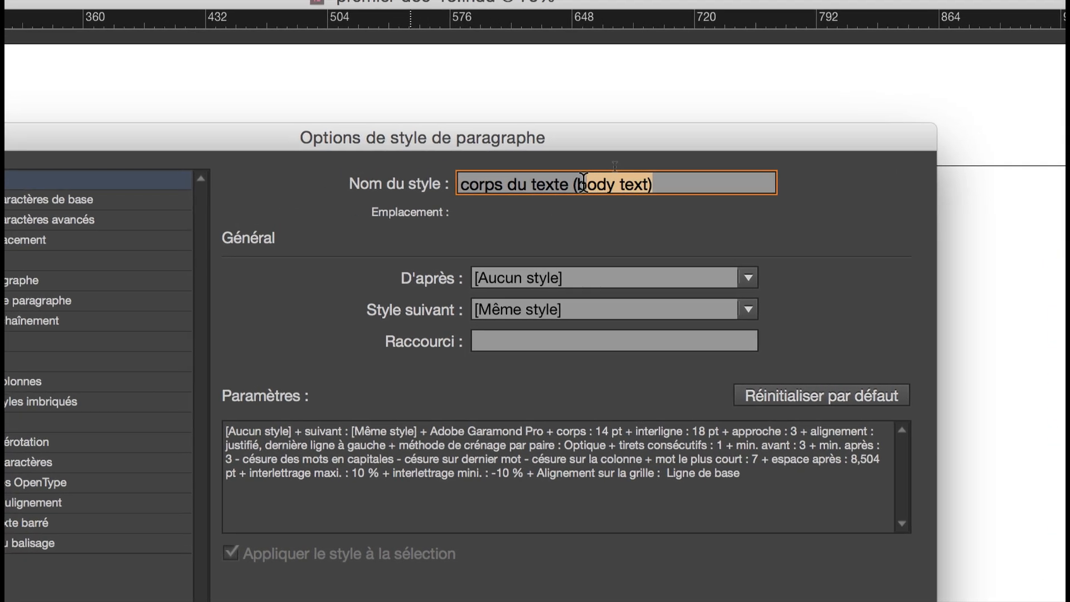
{"action": "type", "text": "sur"}
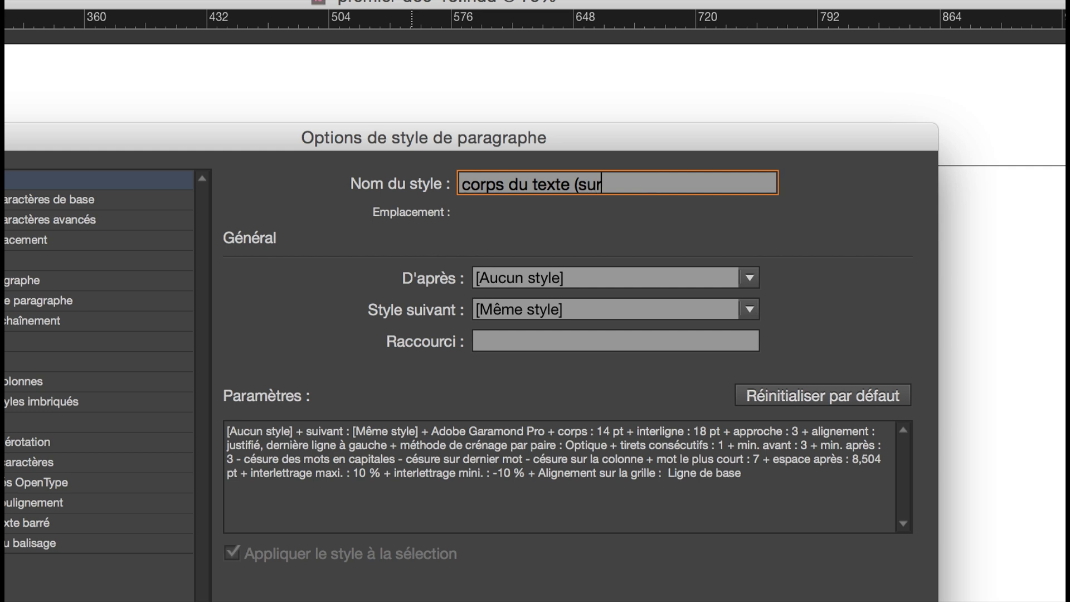
{"action": "type", "text": " GLB"}
{"action": "type", "text": "18pt)"}
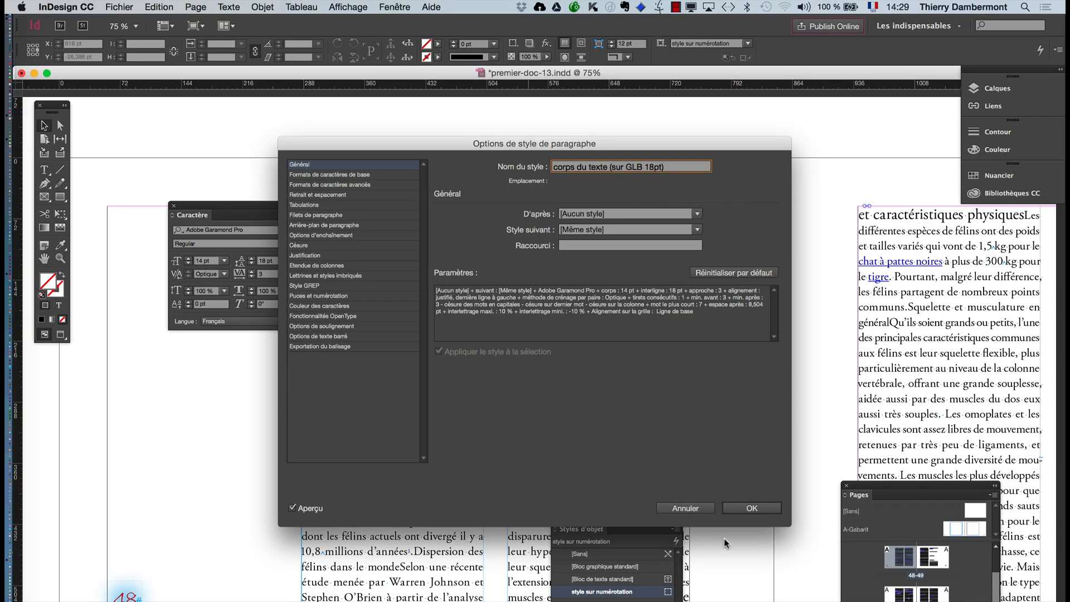
{"action": "left_click", "coordinate": [749, 507]}
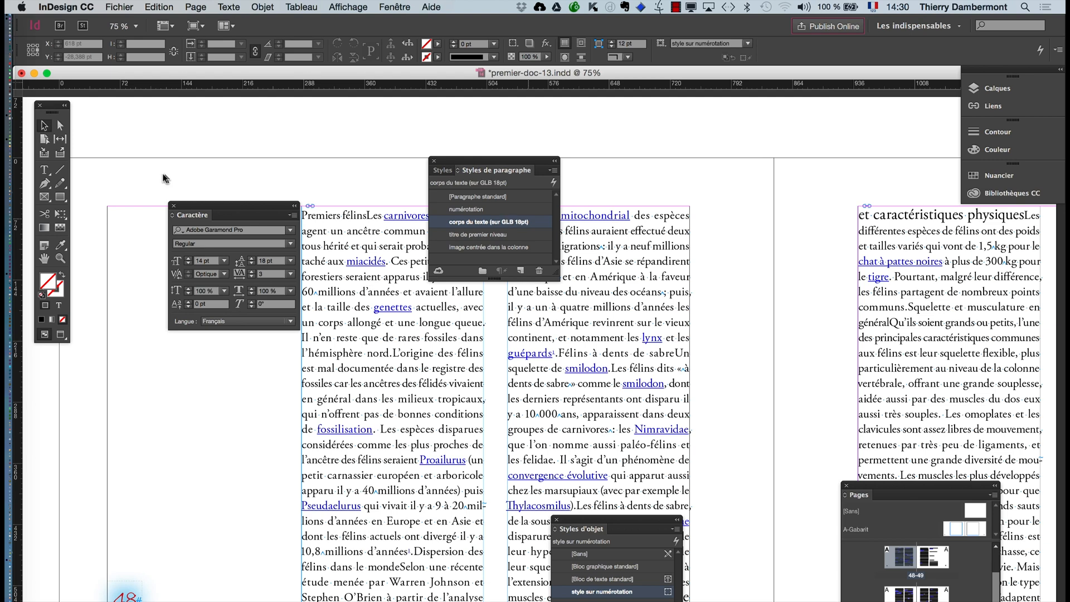
- Move the paragraph styles and character panels clear of the page 48 columns and look over the beginning of the text
{"action": "left_click_drag", "start_coordinate": [445, 162], "coordinate": [677, 170]}
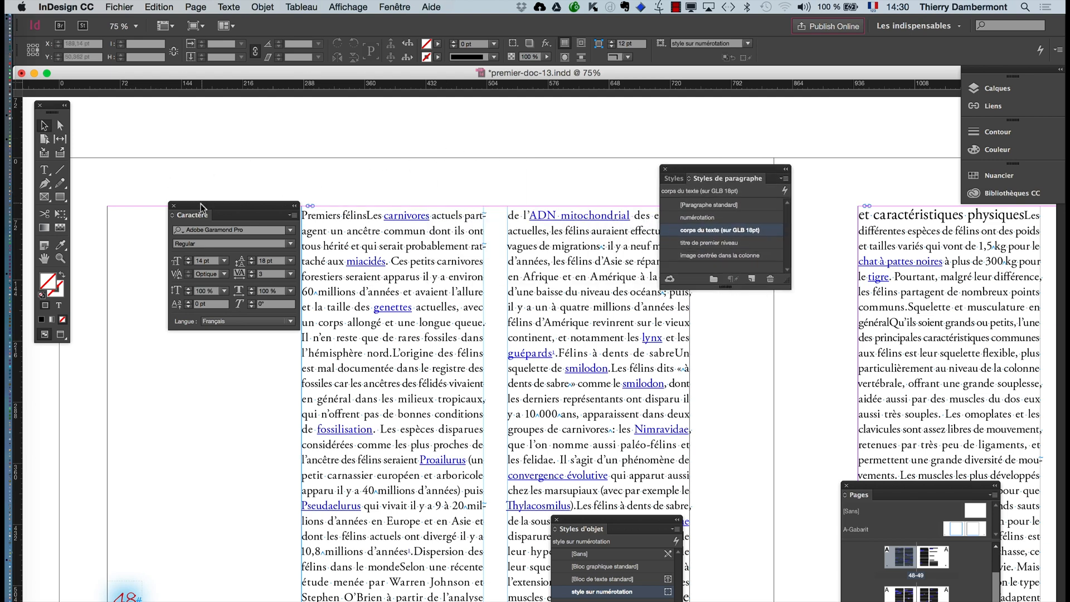
{"action": "left_click_drag", "start_coordinate": [209, 214], "coordinate": [111, 149]}
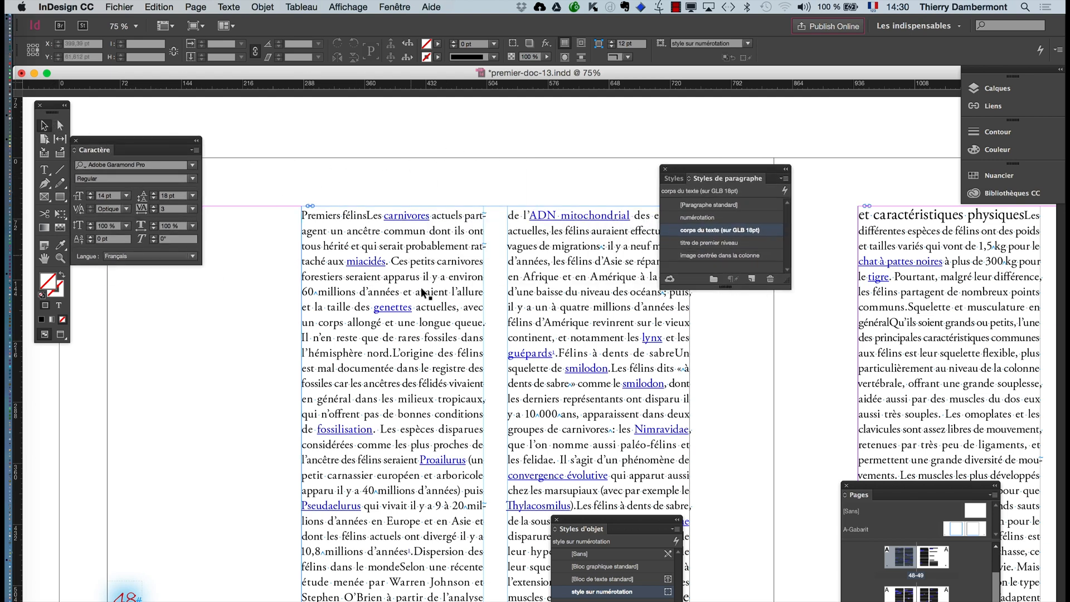
{"action": "left_click", "coordinate": [43, 260]}
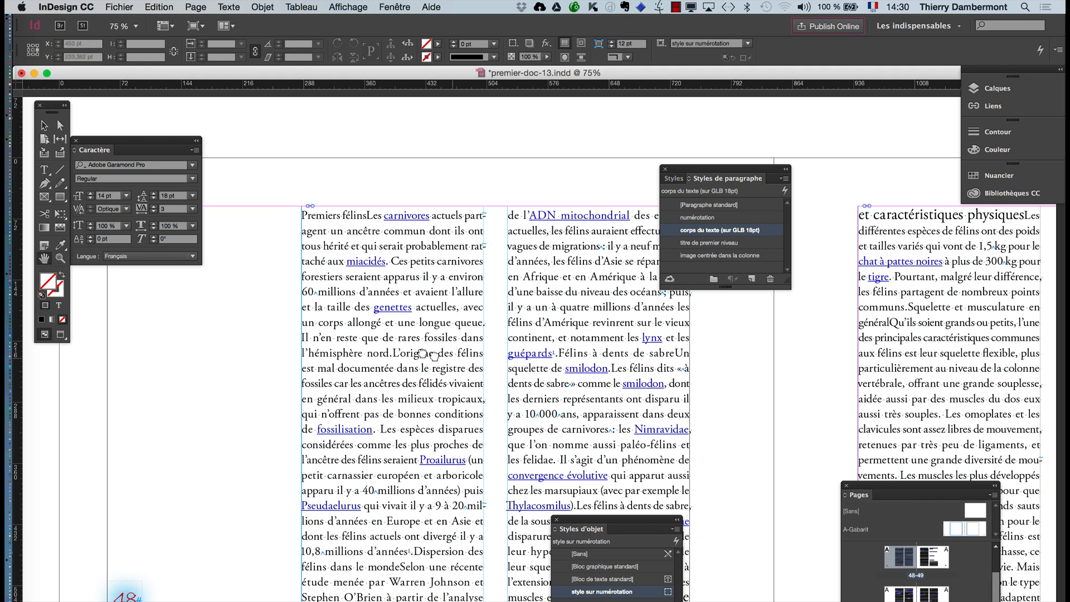
{"action": "left_click_drag", "start_coordinate": [503, 360], "coordinate": [423, 306]}
{"action": "scroll", "coordinate": [423, 307], "scroll_direction": "left", "scroll_amount": 3}
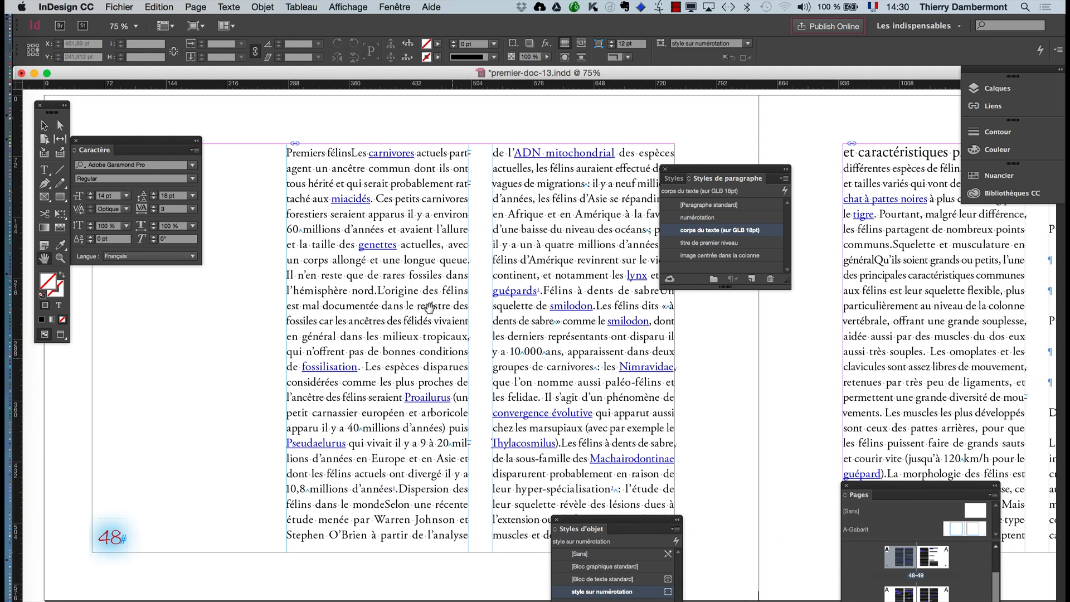
{"action": "scroll", "coordinate": [429, 295], "scroll_direction": "down", "scroll_amount": 2}
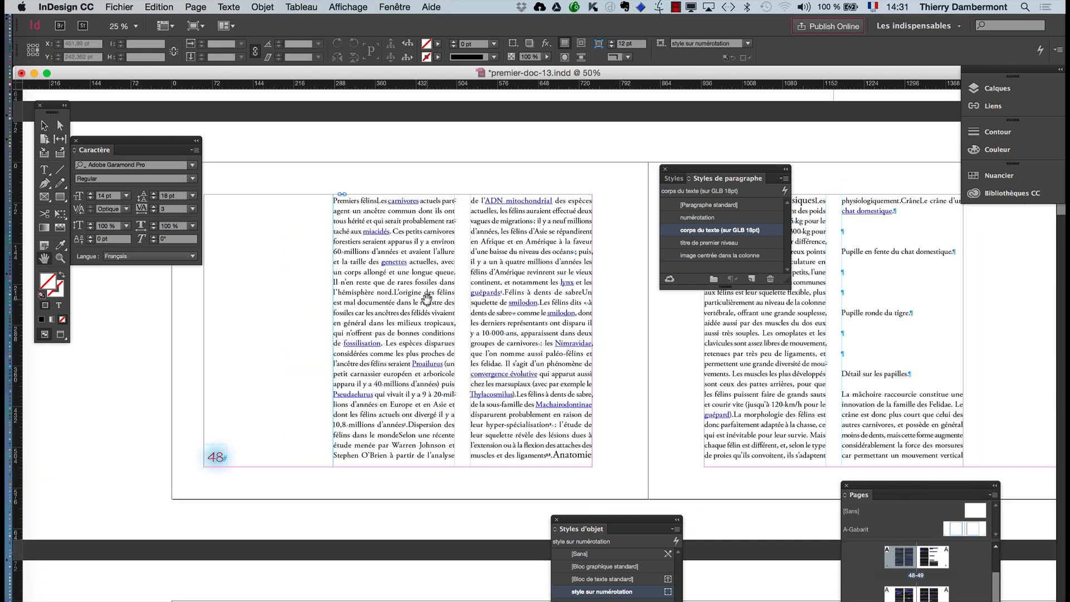
{"action": "scroll", "coordinate": [415, 287], "scroll_direction": "up", "scroll_amount": 3}
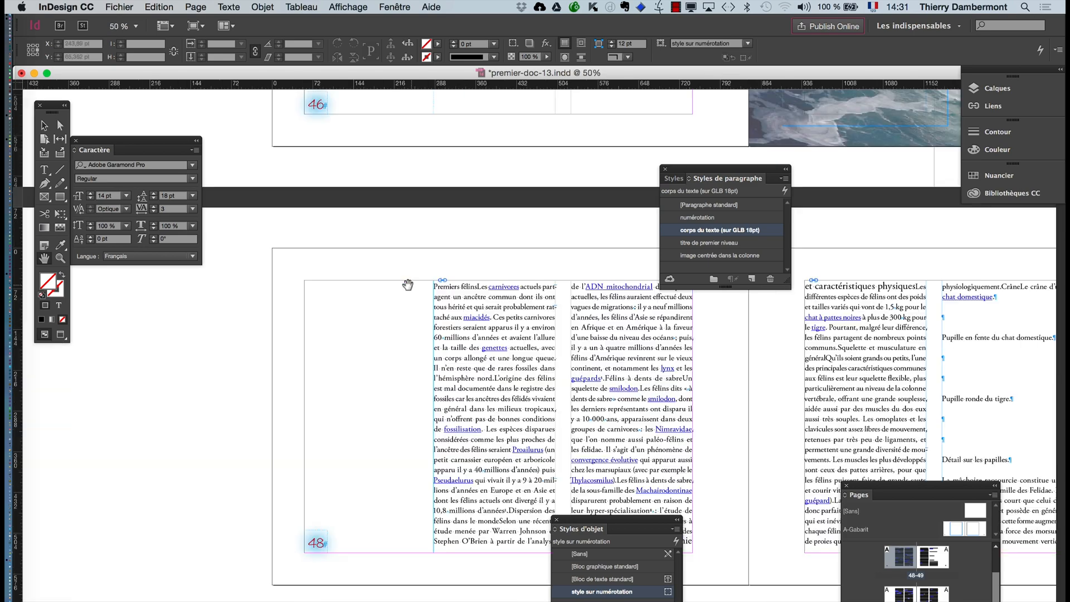
{"action": "scroll", "coordinate": [491, 301], "scroll_direction": "right", "scroll_amount": 5}
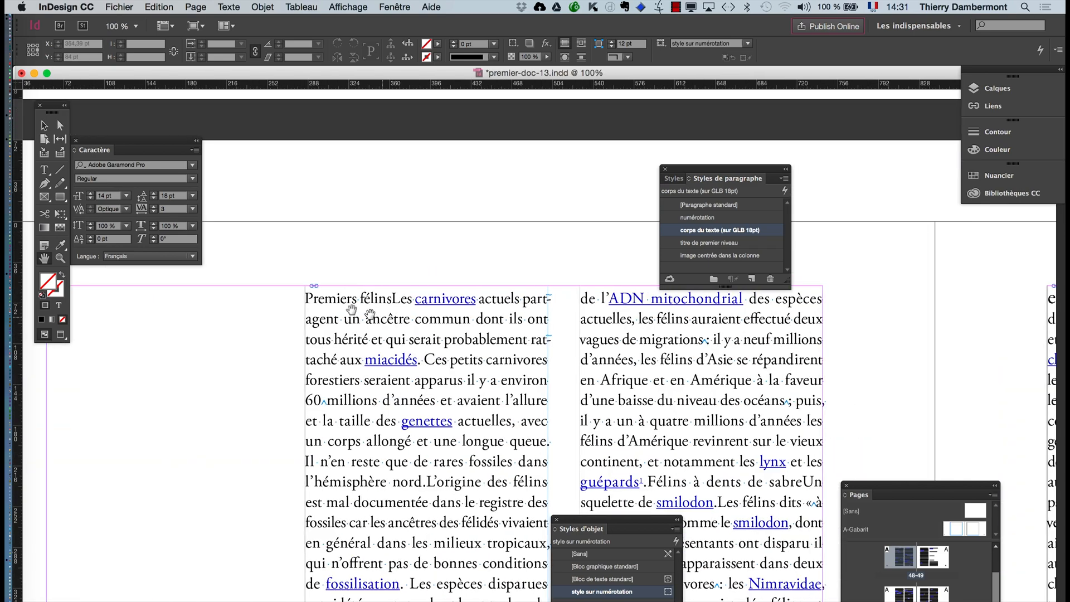
{"action": "scroll", "coordinate": [386, 304], "scroll_direction": "up", "scroll_amount": 2}
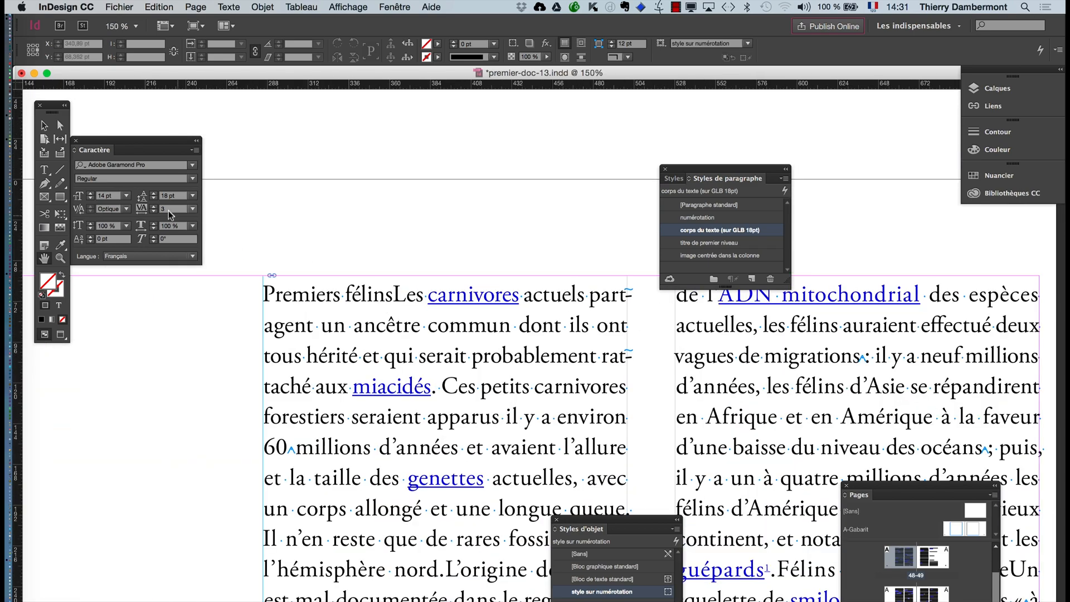
- Split "Premiers félins" into its own paragraph and apply the paragraph style "titre de premier niveau" to it
{"action": "left_click", "coordinate": [44, 169]}
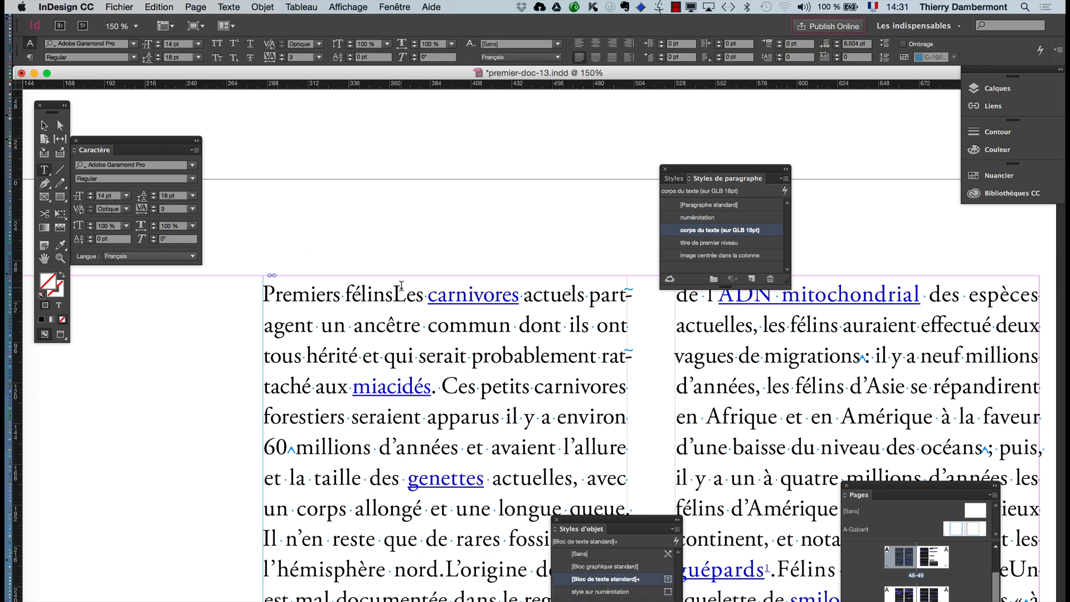
{"action": "left_click", "coordinate": [392, 295]}
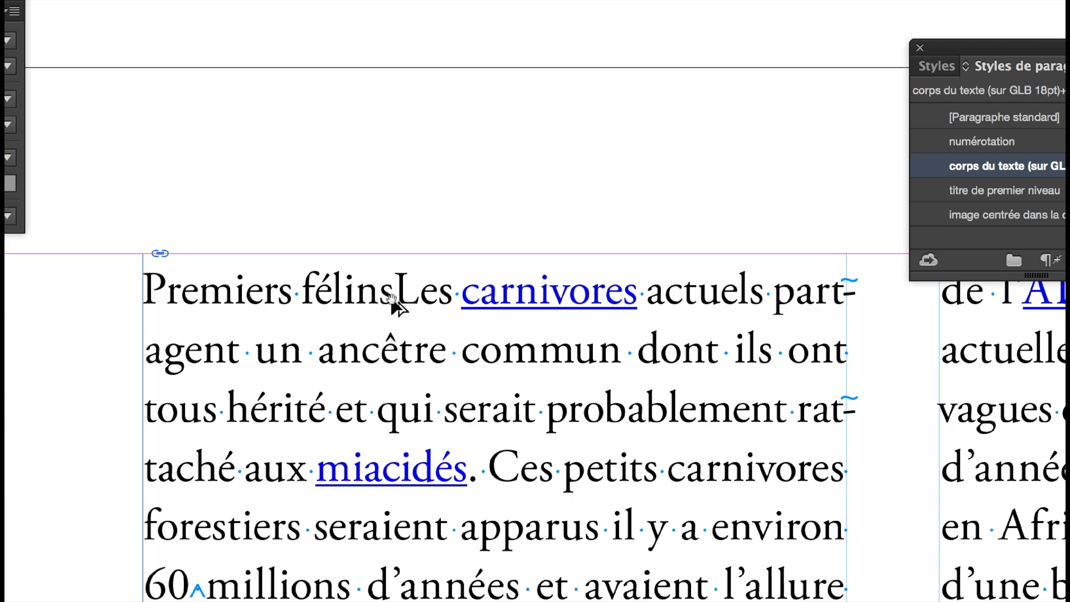
{"action": "key", "text": "Return"}
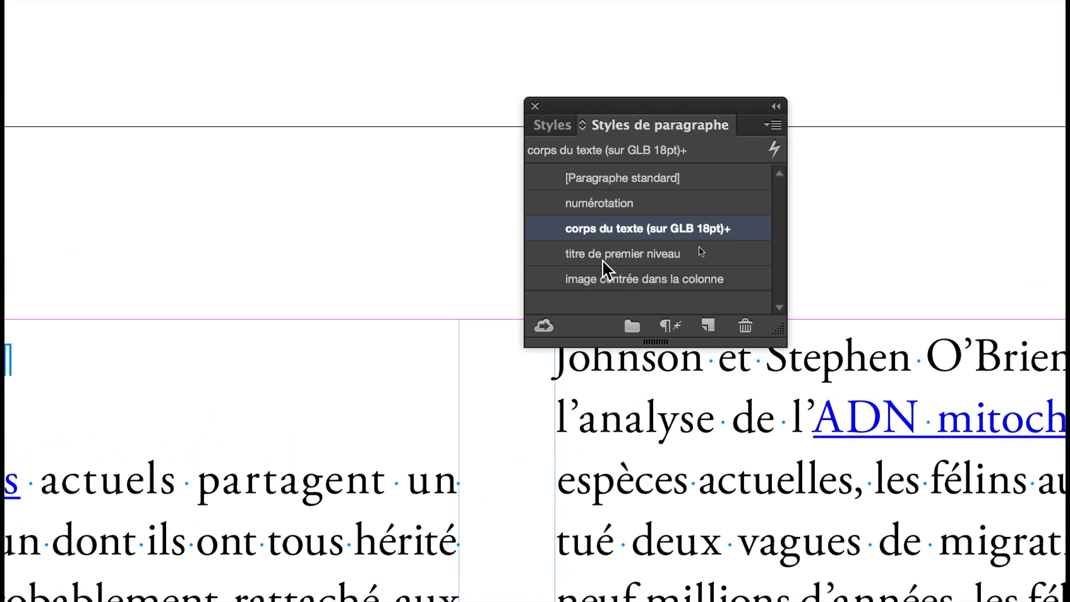
{"action": "left_click", "coordinate": [986, 189]}
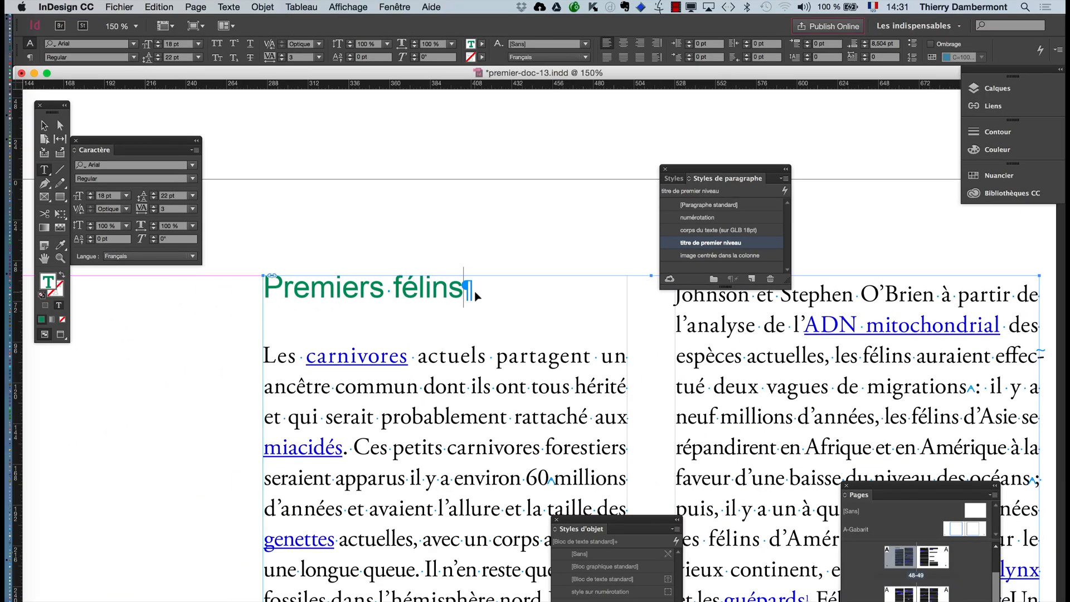
- Add a paragraph reading "la piste des félins d’Afrique" directly below the heading "Premiers félins"
{"action": "key", "text": "super+shift+a"}
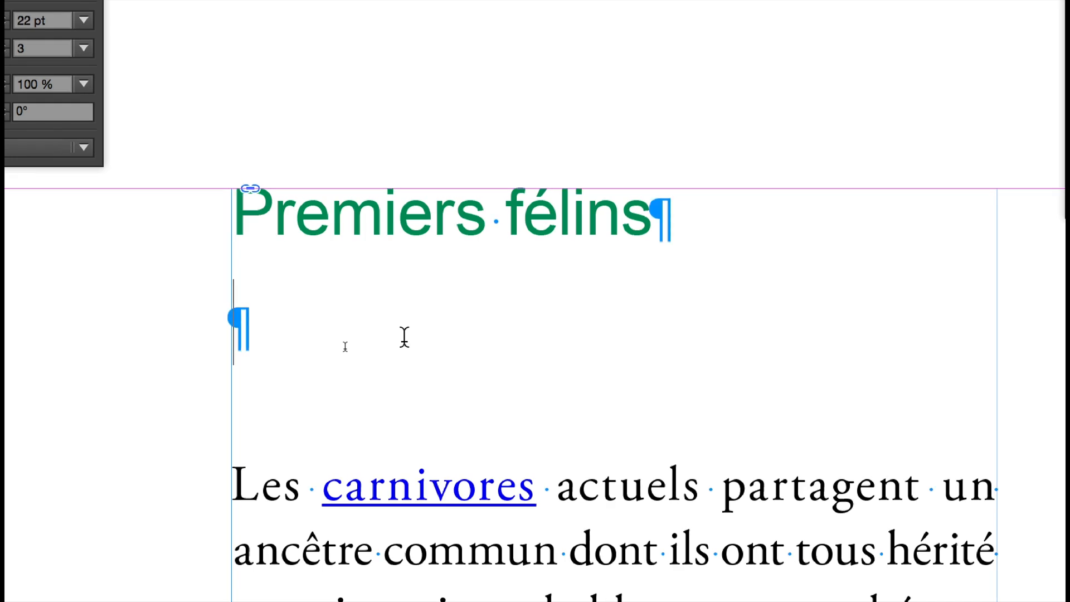
{"action": "type", "text": "d"}
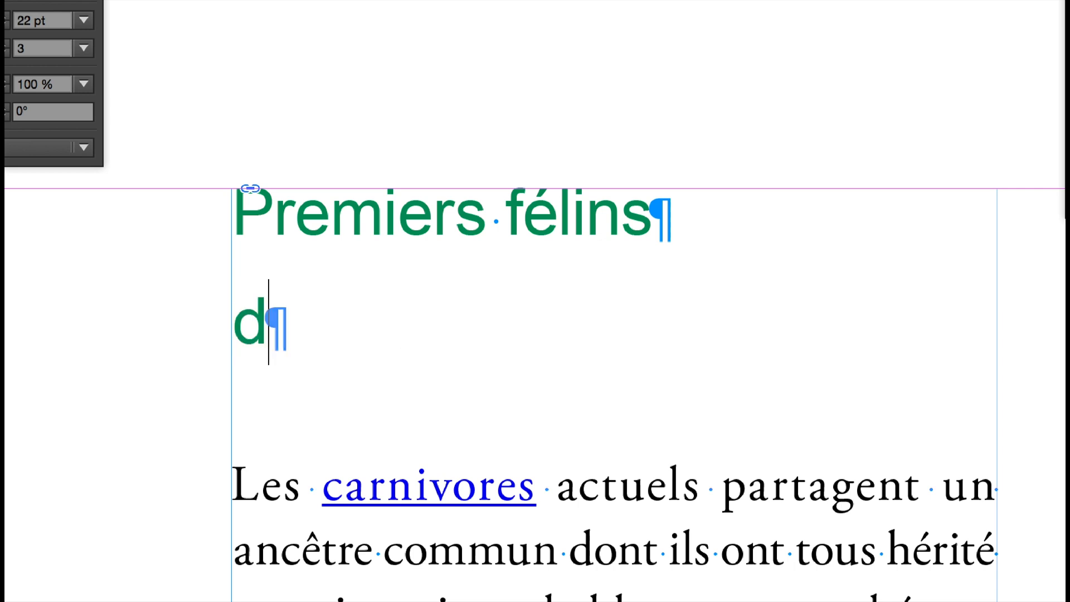
{"action": "key", "text": "BackSpace"}
{"action": "type", "text": "la piste des "}
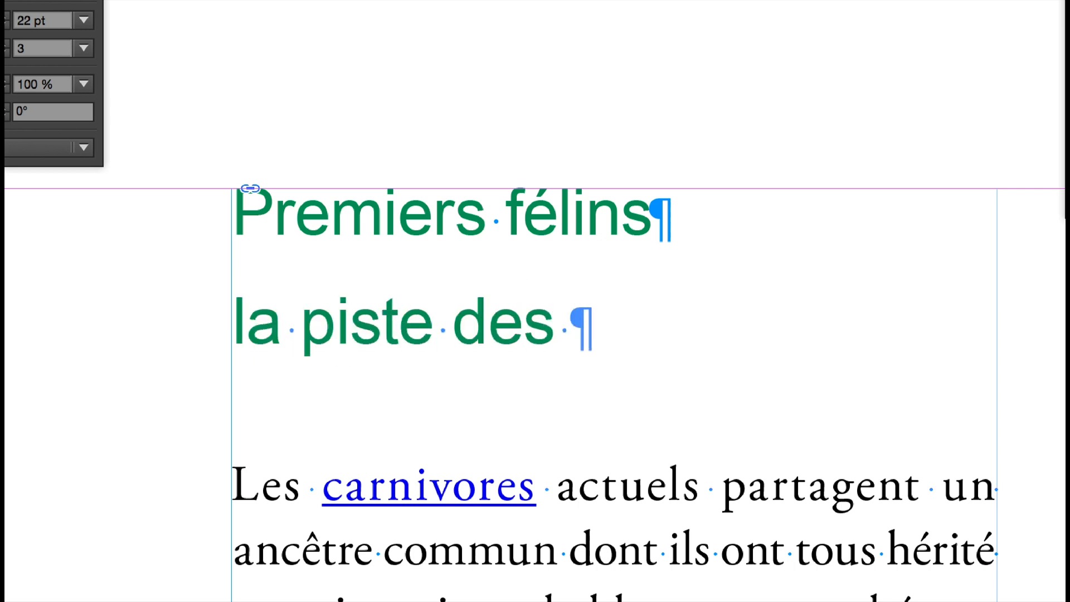
{"action": "type", "text": "féli"}
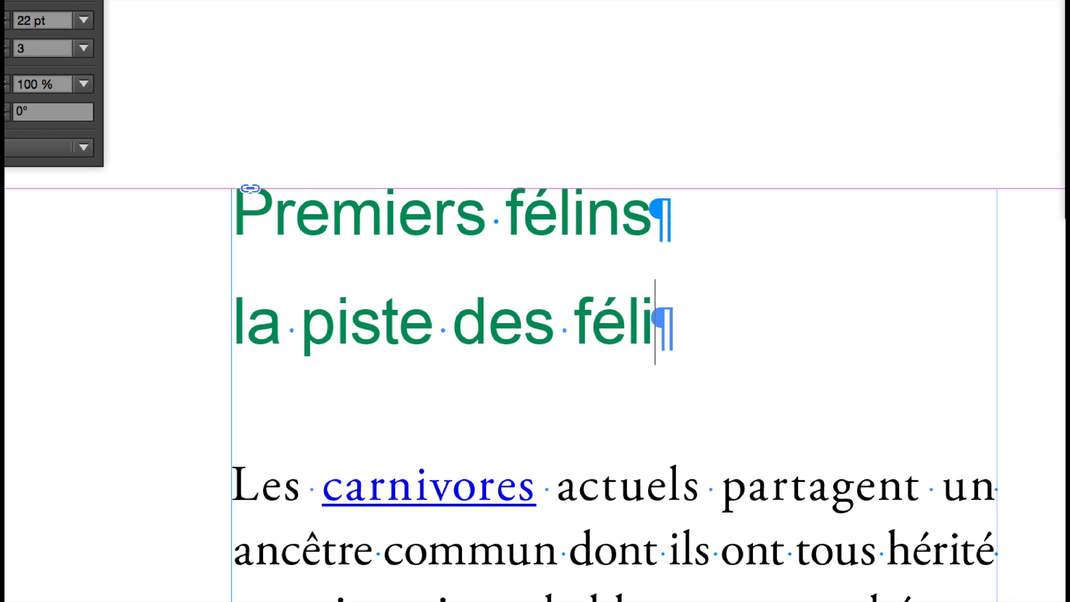
{"action": "type", "text": "ns"}
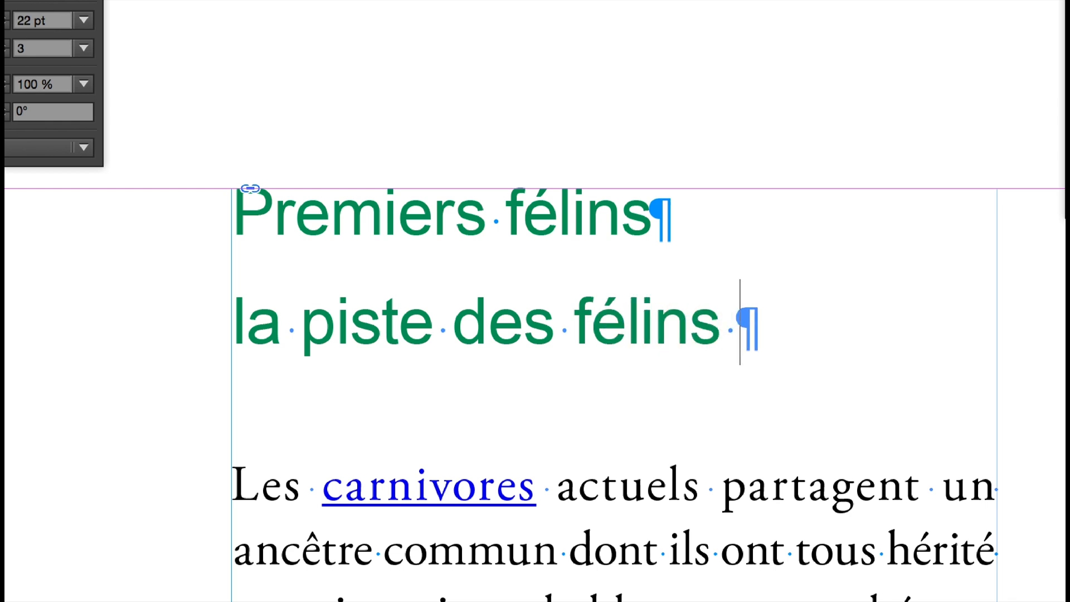
{"action": "type", "text": " pr"}
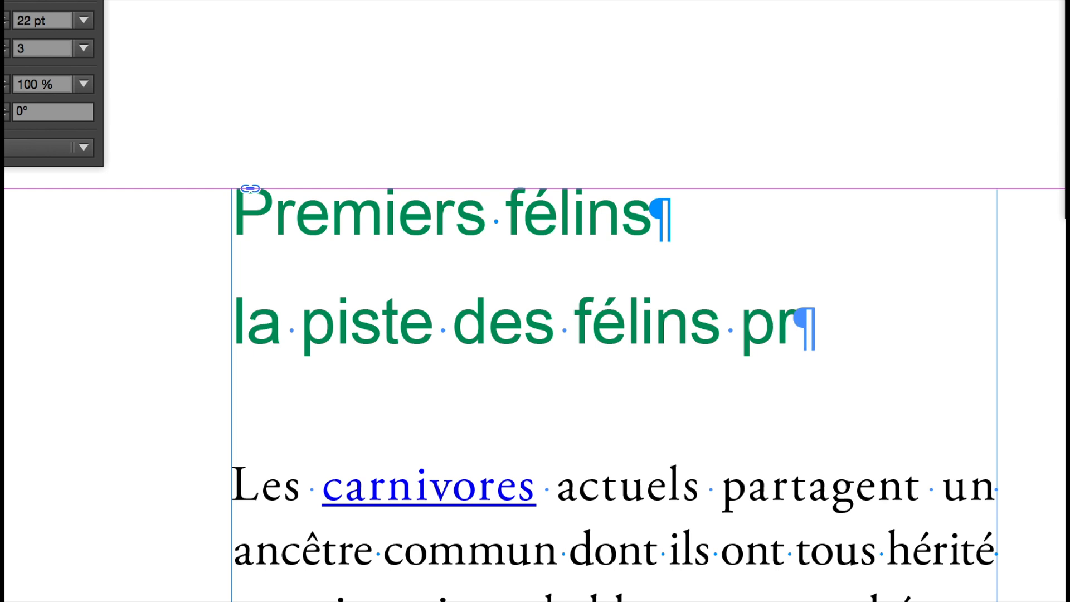
{"action": "key", "text": "BackSpace"}
{"action": "key", "text": "BackSpace"}
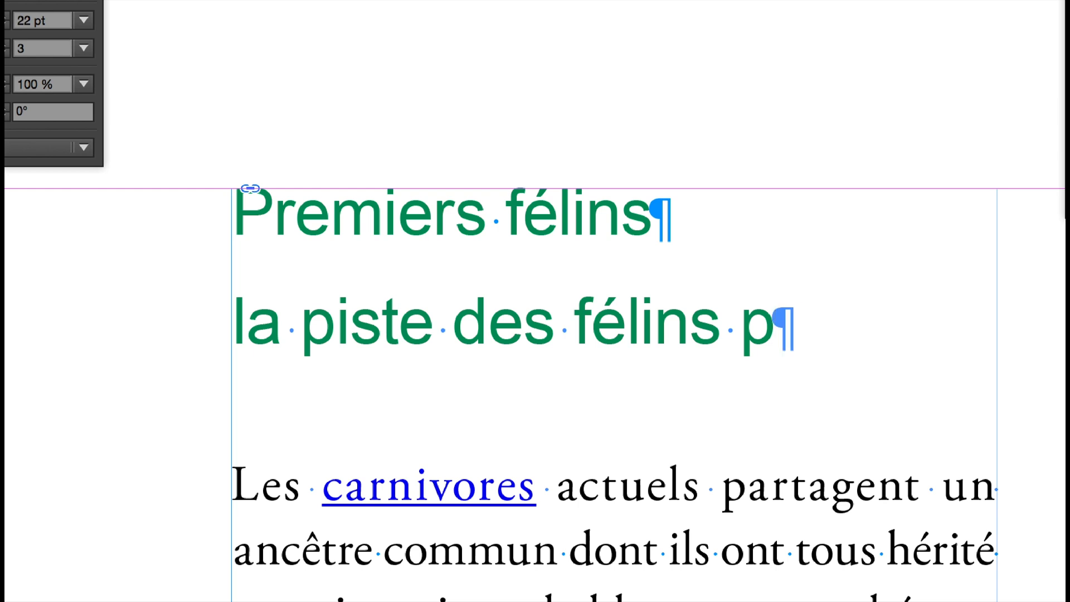
{"action": "type", "text": "d’Afriq"}
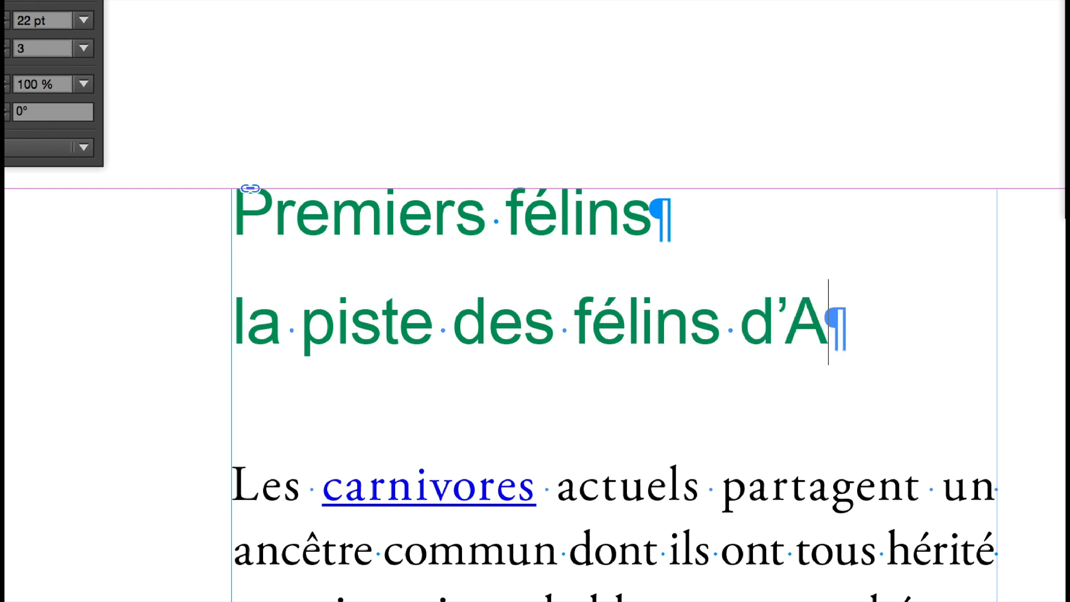
{"action": "type", "text": "ue"}
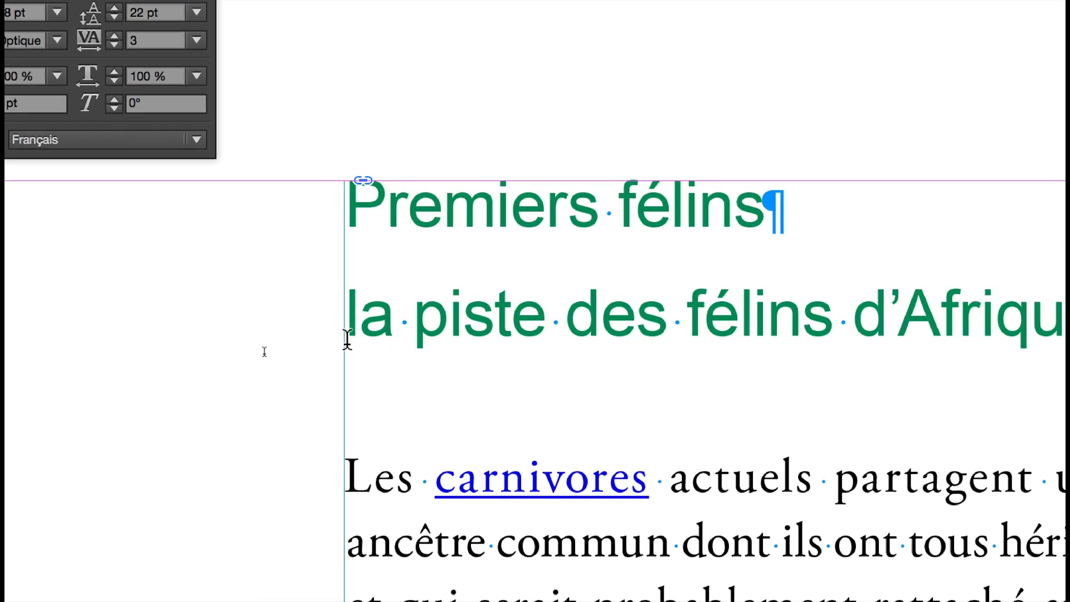
- Extend the new subheading with "du Nord" after "d’Afrique"
{"action": "left_click_drag", "start_coordinate": [348, 337], "coordinate": [1050, 334]}
{"action": "left_click_drag", "start_coordinate": [682, 337], "coordinate": [730, 335]}
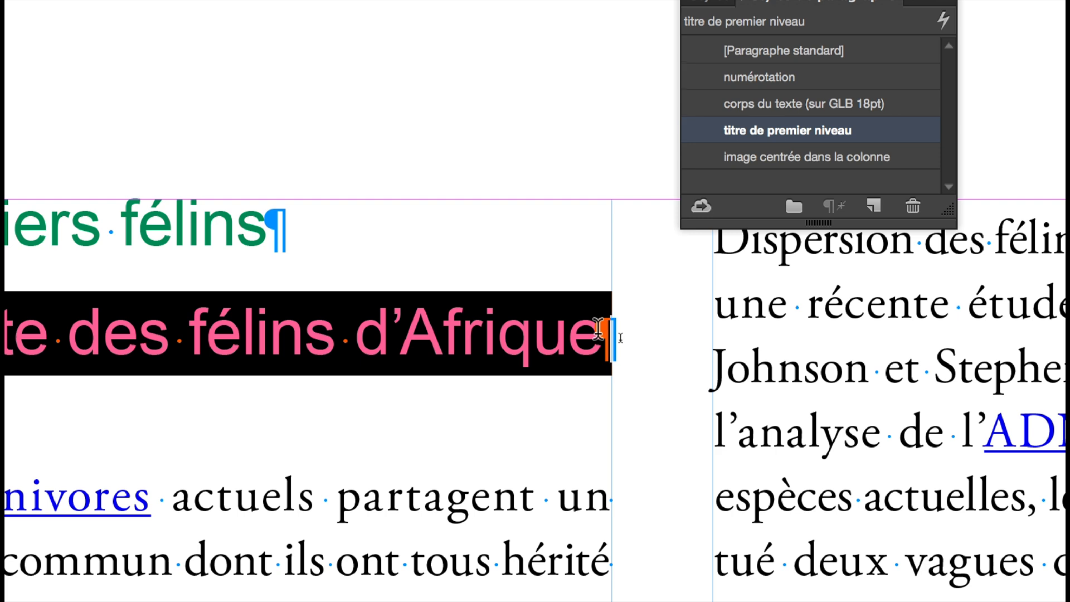
{"action": "left_click", "coordinate": [598, 329]}
{"action": "type", "text": "Nor"}
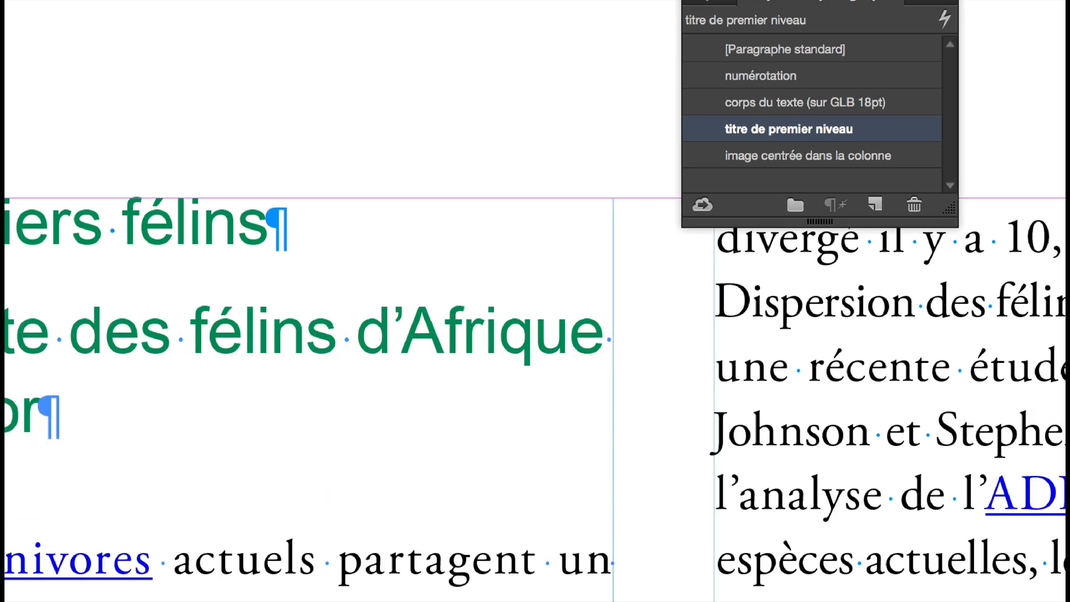
{"action": "type", "text": "d"}
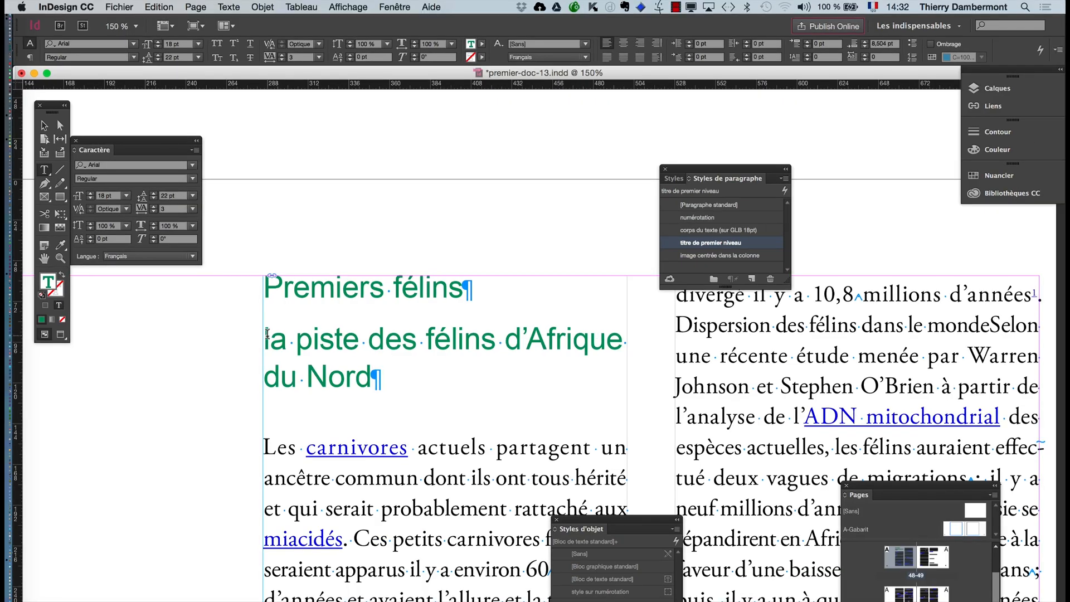
- Capitalise the first letter of the subheading so that it begins with "La piste"
{"action": "left_click_drag", "start_coordinate": [268, 334], "coordinate": [381, 378]}
{"action": "left_click", "coordinate": [270, 345]}
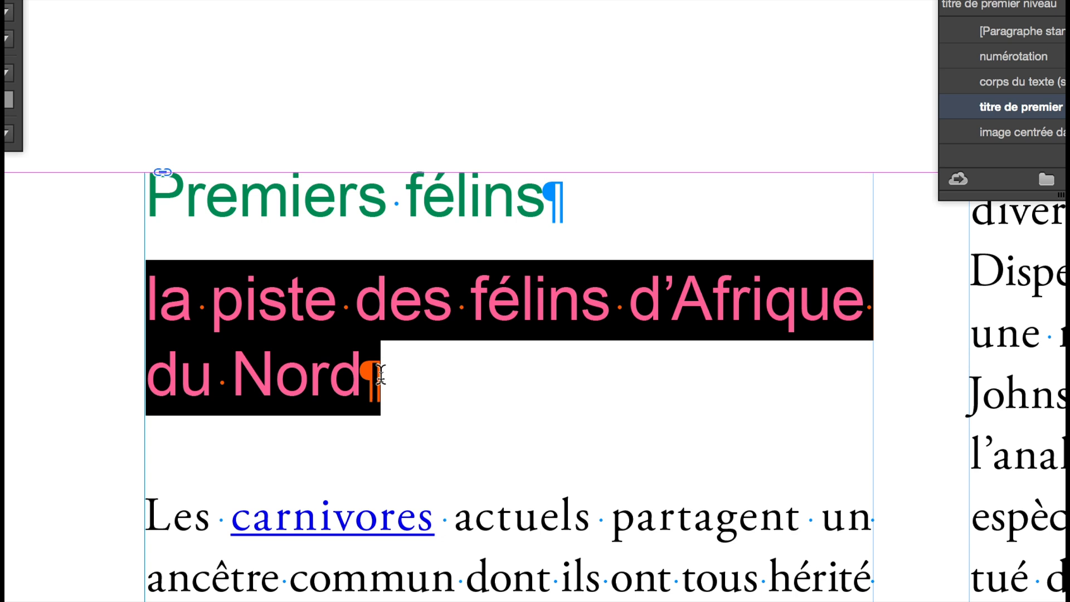
{"action": "left_click", "coordinate": [159, 297]}
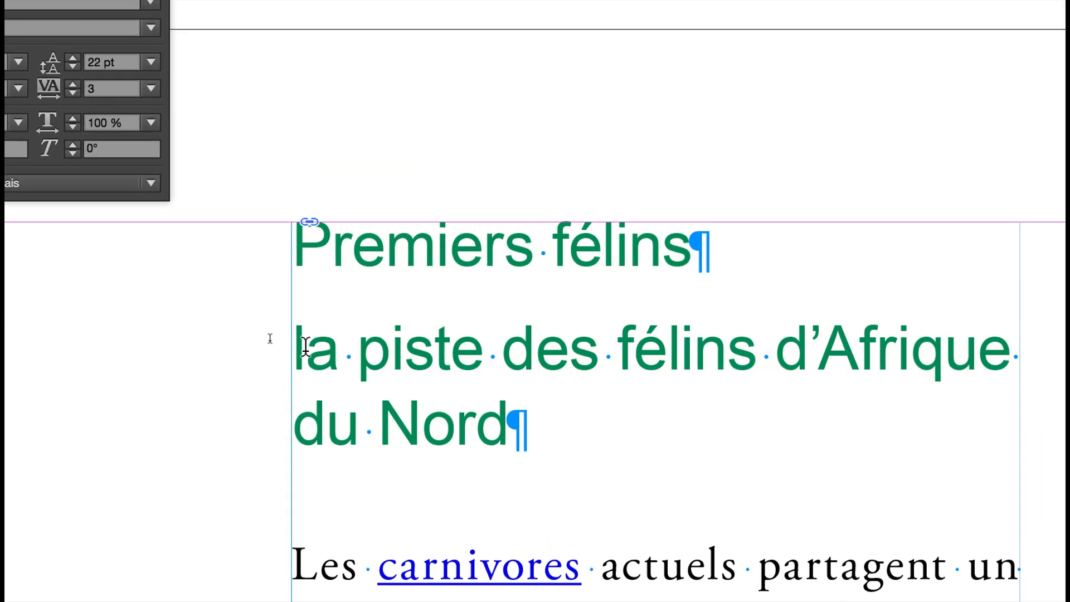
{"action": "key", "text": "Delete"}
{"action": "type", "text": "L"}
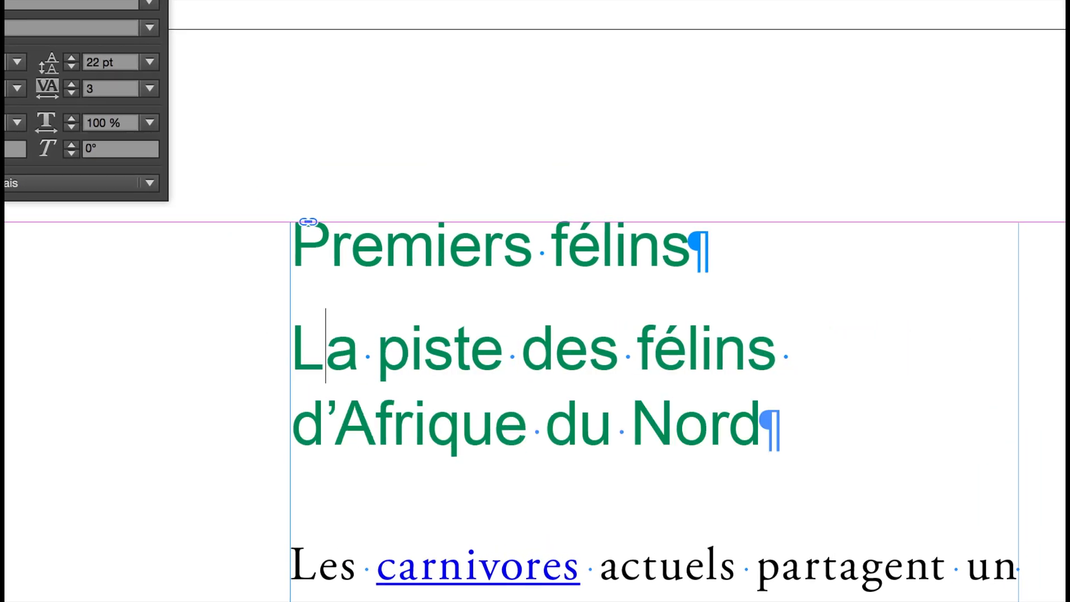
- Set the font size of the whole subheading "La piste des félins d’Afrique du Nord" to 15 pt
{"action": "left_click_drag", "start_coordinate": [295, 344], "coordinate": [692, 419]}
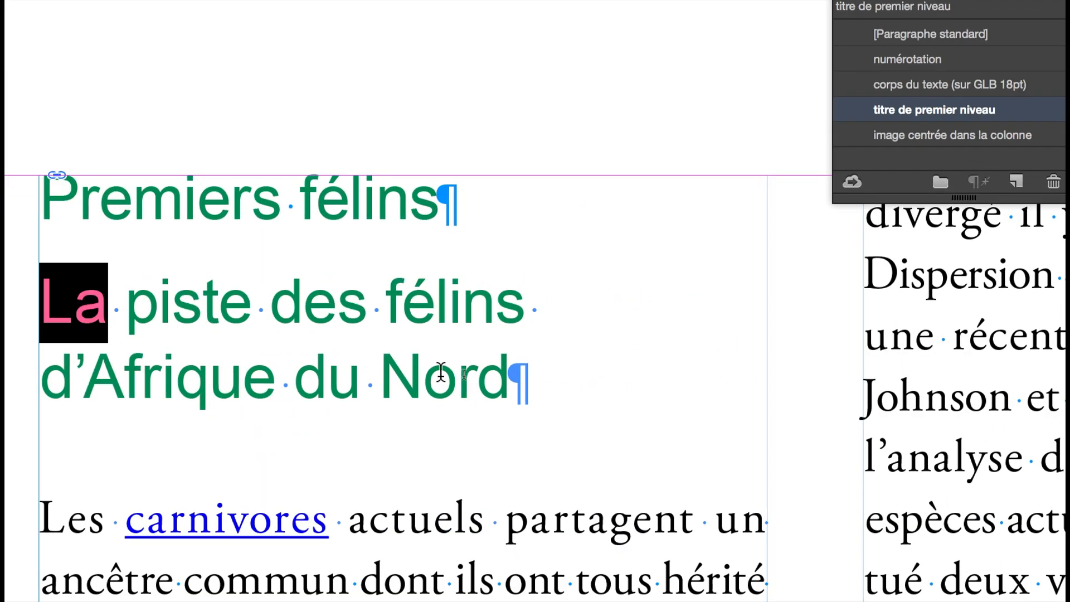
{"action": "left_click_drag", "start_coordinate": [441, 371], "coordinate": [594, 374]}
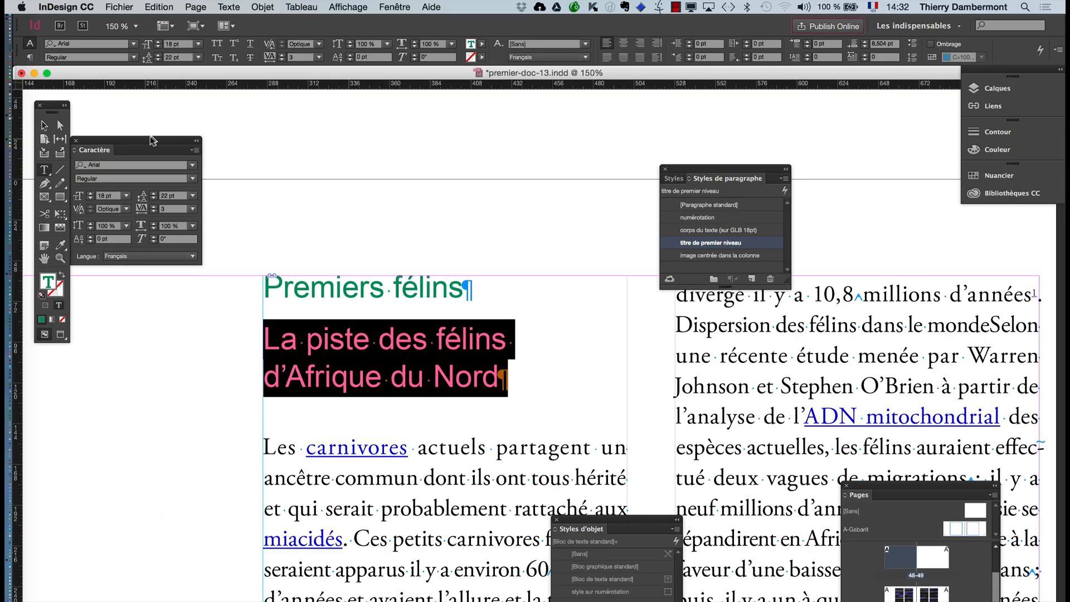
{"action": "left_click", "coordinate": [90, 198]}
{"action": "left_click", "coordinate": [90, 198]}
{"action": "left_click", "coordinate": [90, 198]}
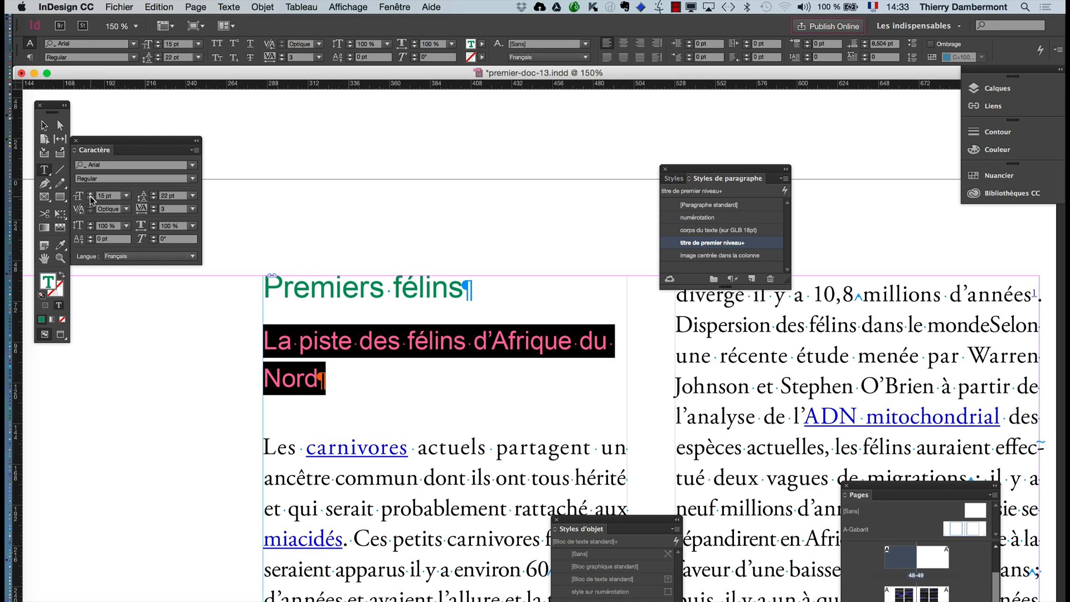
- Try several fonts on the selected subheading starting with Apple Chancery, and settle on Arial Narrow Regular
{"action": "left_click", "coordinate": [116, 165]}
{"action": "type", "text": "Apple Chancery"}
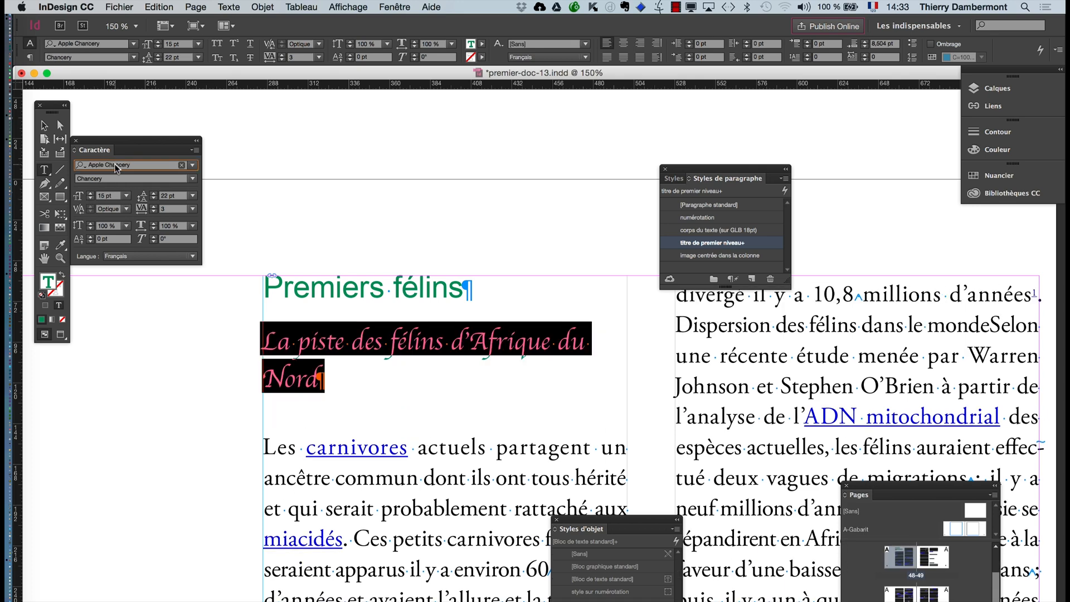
{"action": "key", "text": "Escape"}
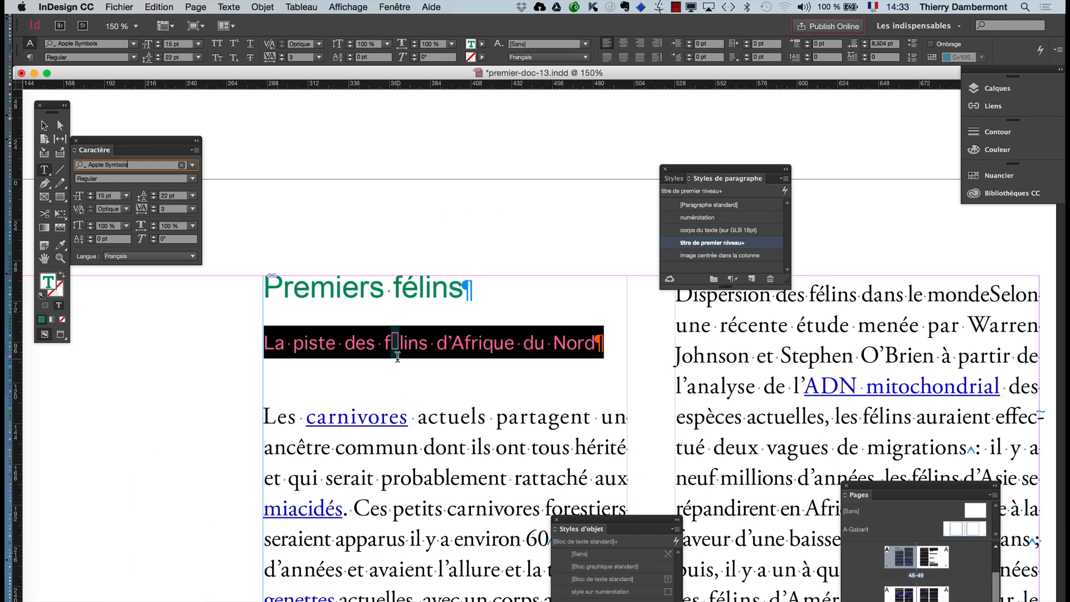
{"action": "key", "text": "Down"}
{"action": "key", "text": "Down"}
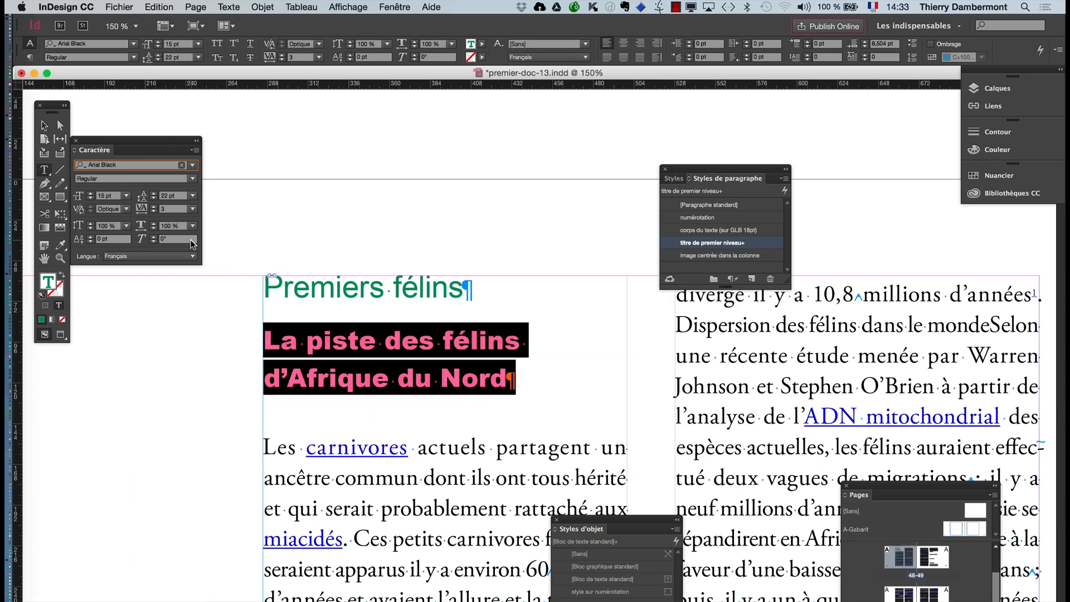
{"action": "key", "text": "Down"}
{"action": "key", "text": "Down"}
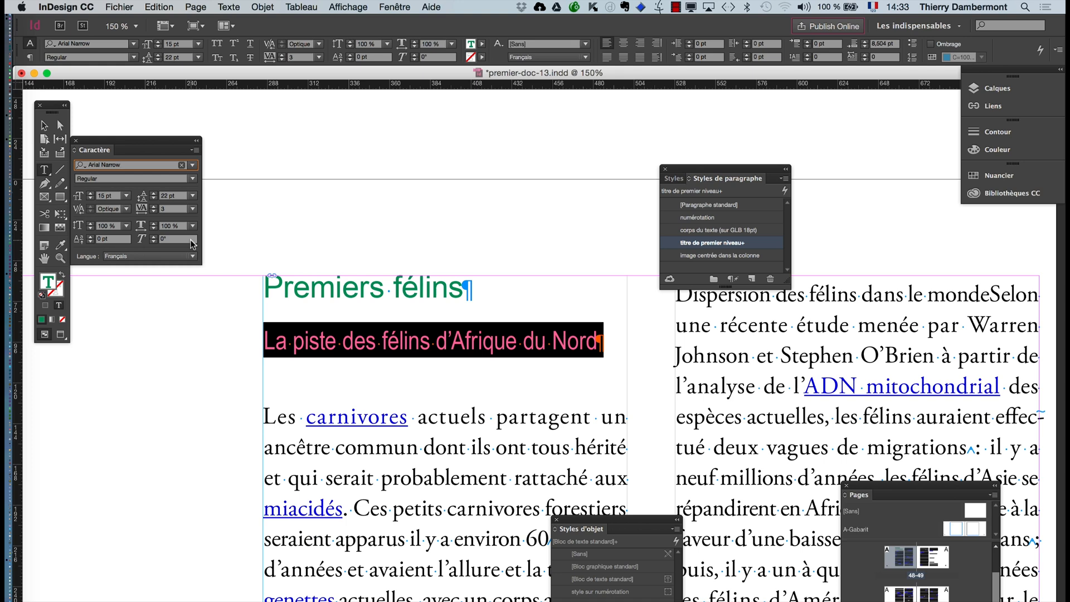
{"action": "key", "text": "Return"}
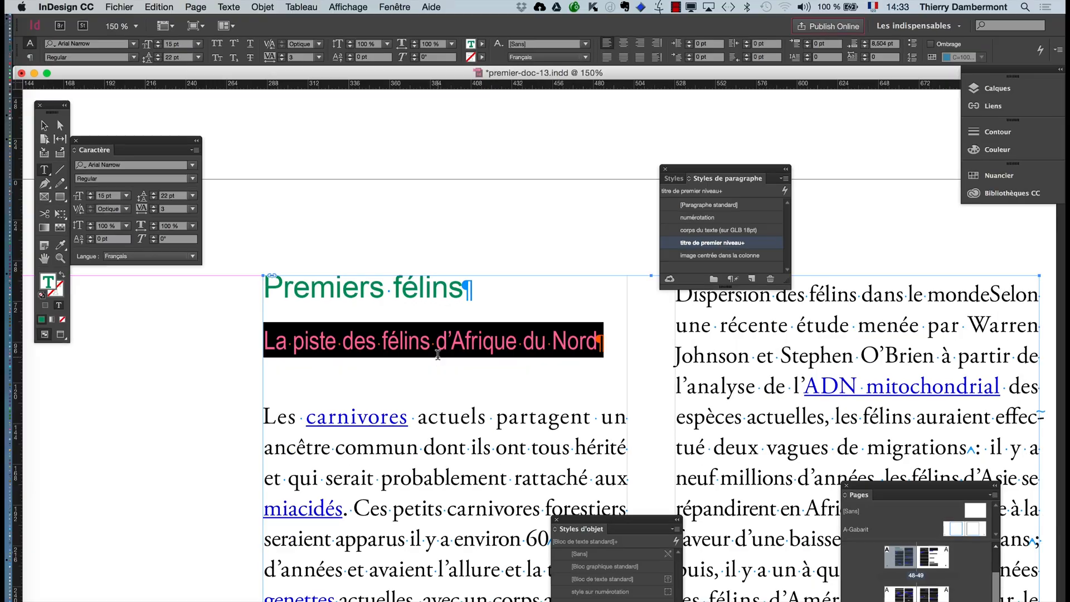
- Display the paragraph formatting of the selected subheading and place it beside the character formatting, clear of the text
{"action": "left_click", "coordinate": [230, 8]}
{"action": "left_click", "coordinate": [245, 78]}
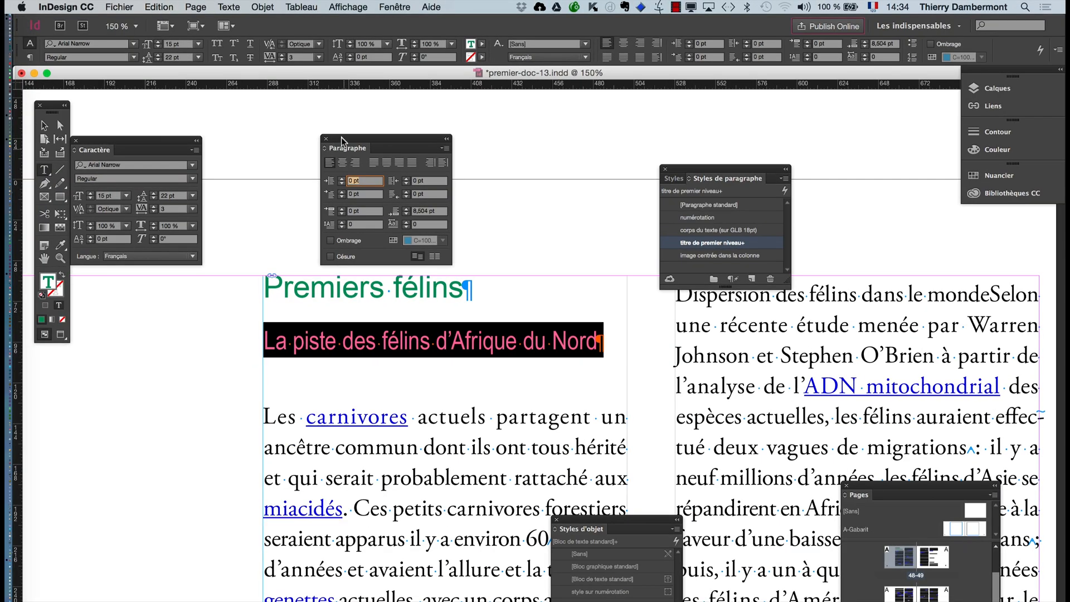
{"action": "left_click_drag", "start_coordinate": [341, 140], "coordinate": [256, 107]}
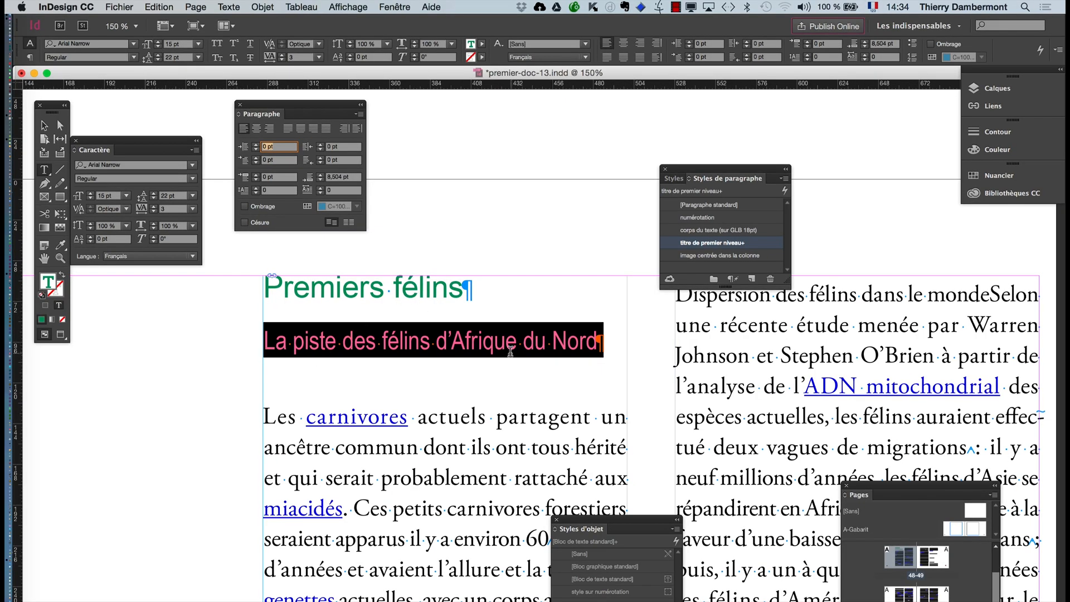
{"action": "key", "text": "Escape"}
{"action": "key", "text": "Escape"}
- Create the paragraph style "titre de second niveau" from the selected subheading, based on [Aucun style], and apply it to the selection
{"action": "left_click_drag", "start_coordinate": [759, 179], "coordinate": [506, 158]}
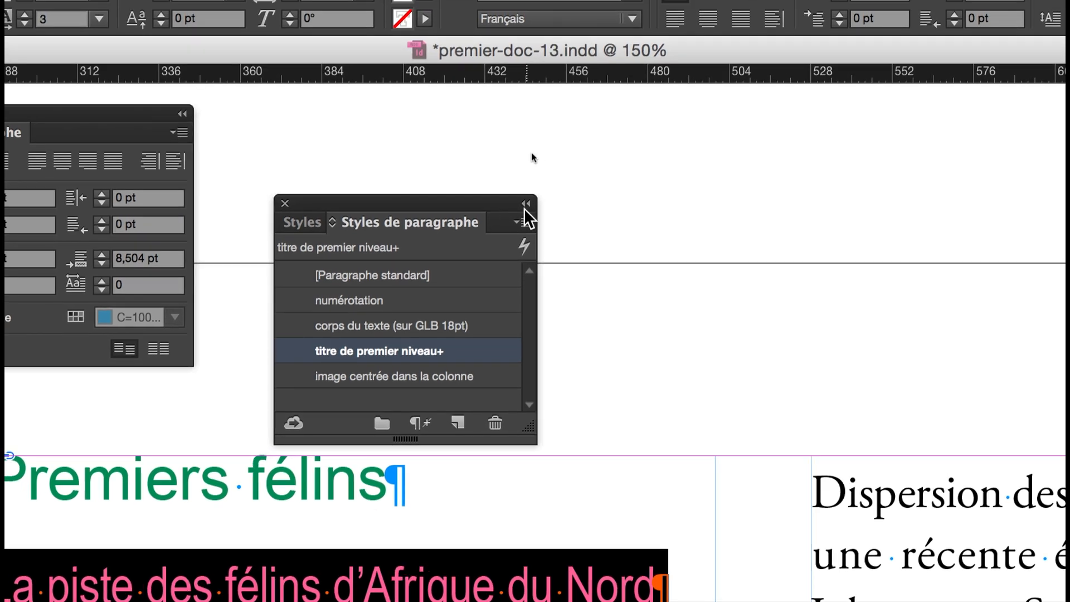
{"action": "left_click", "coordinate": [520, 199]}
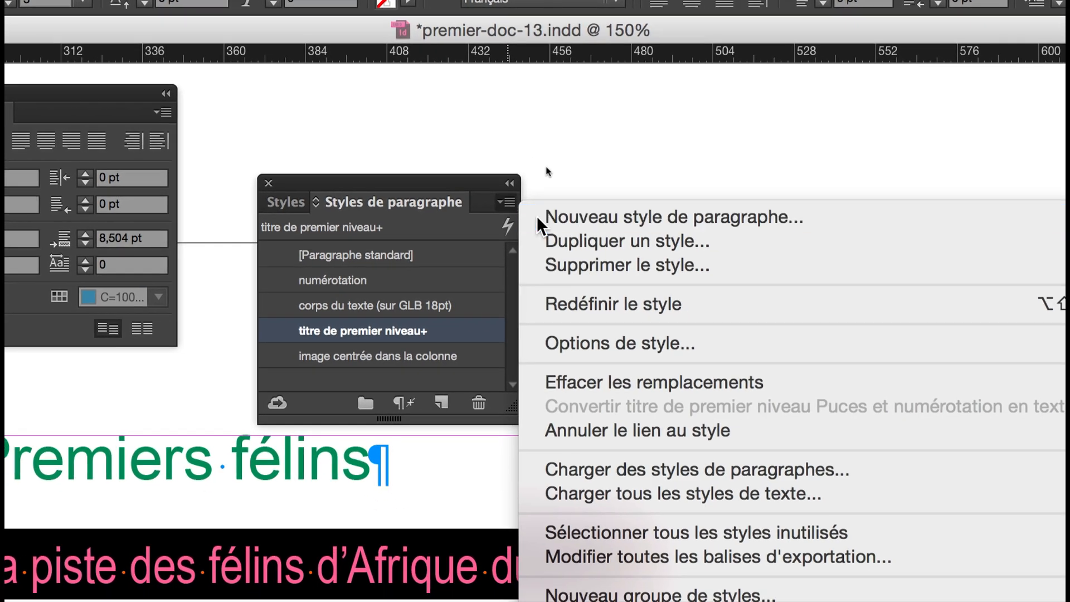
{"action": "left_click", "coordinate": [541, 225]}
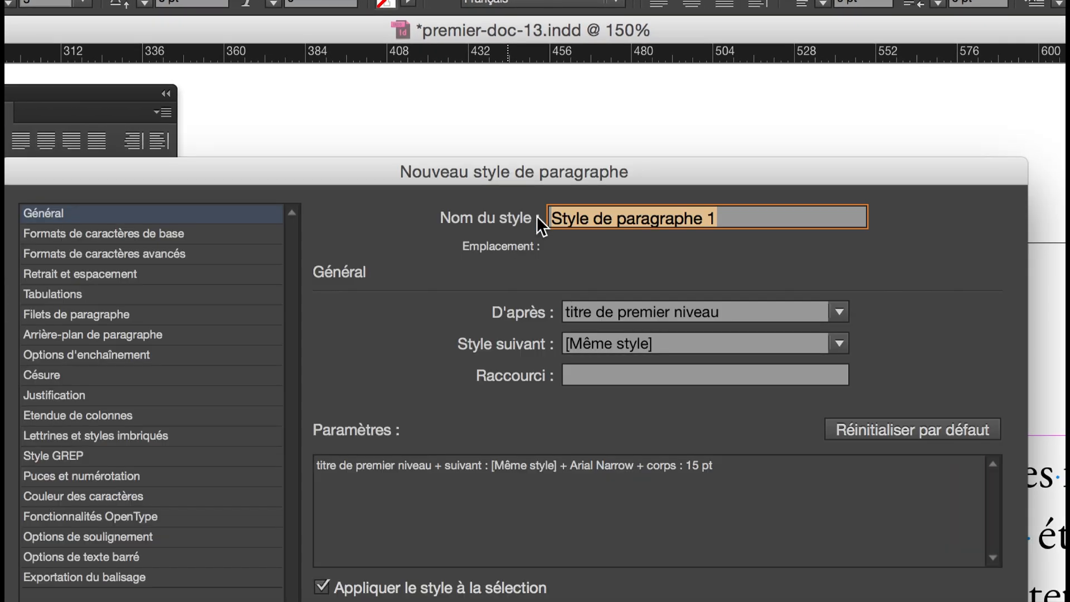
{"action": "type", "text": "titre de"}
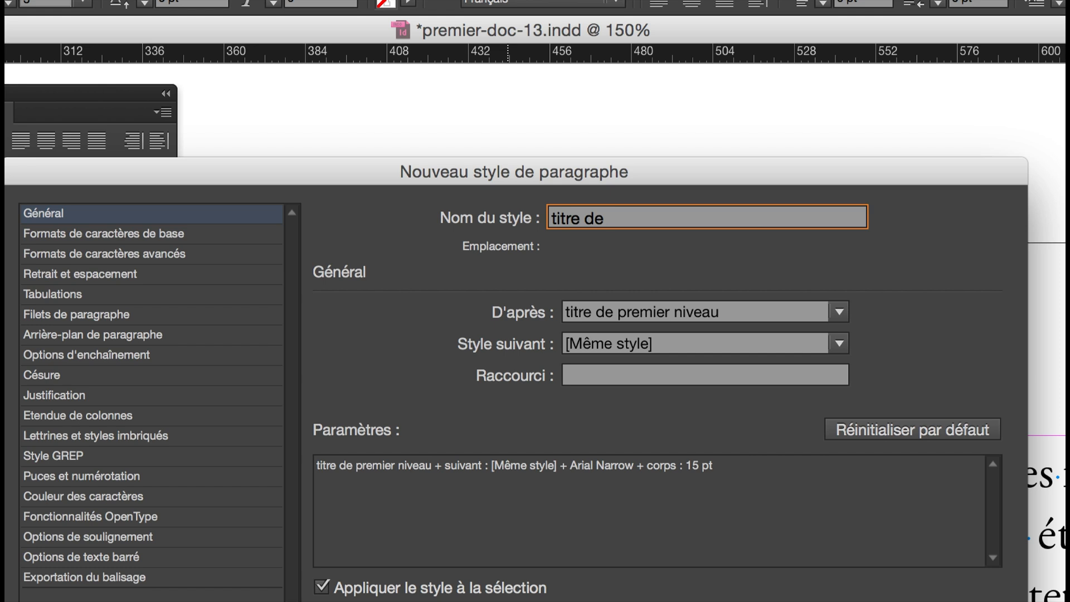
{"action": "type", "text": " second niveau"}
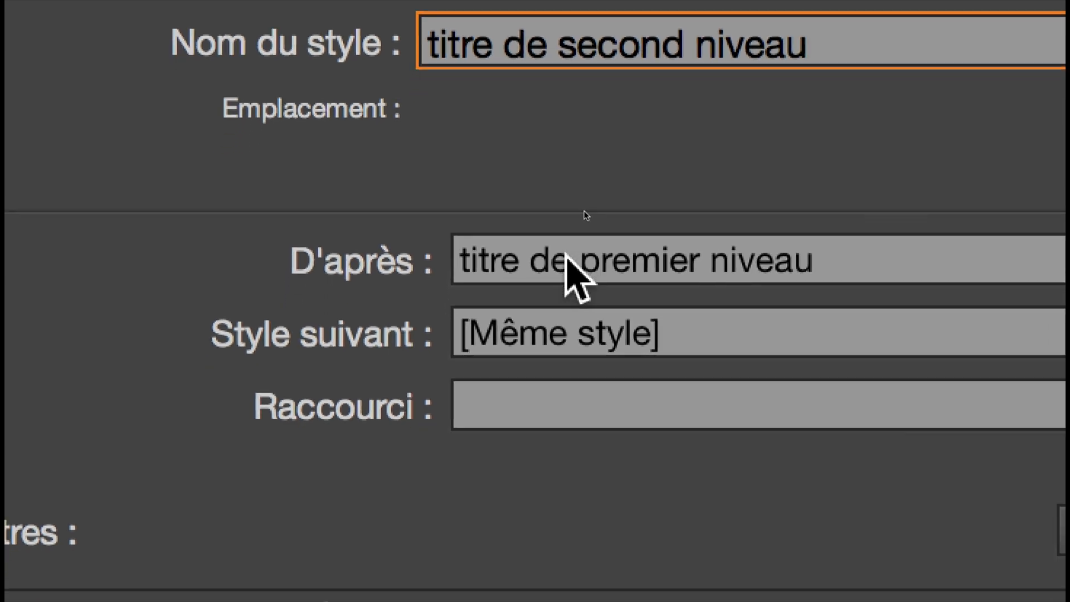
{"action": "left_click", "coordinate": [566, 395]}
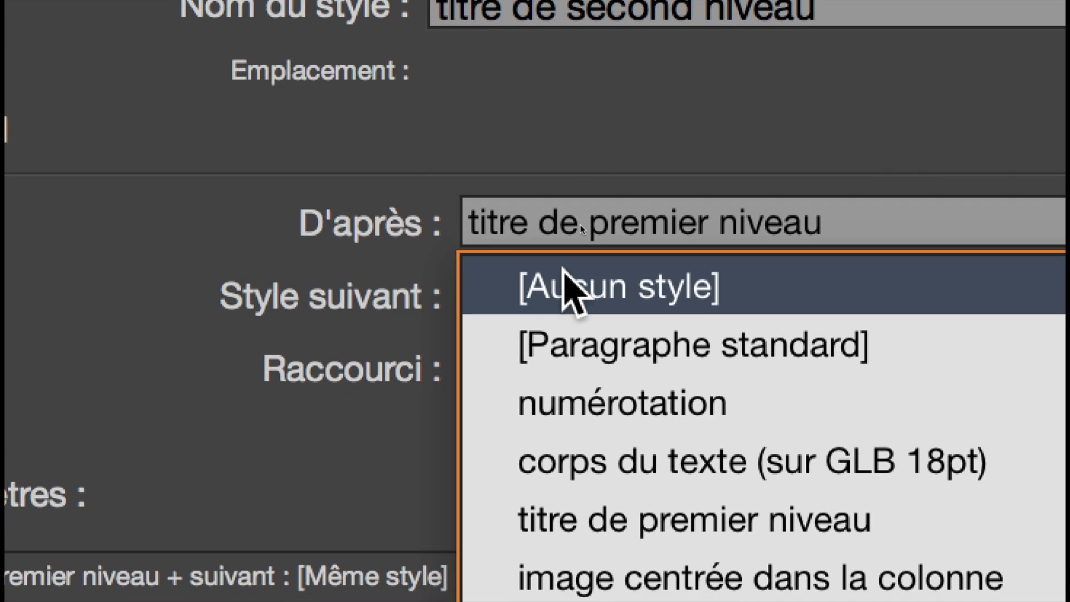
{"action": "left_click", "coordinate": [565, 275]}
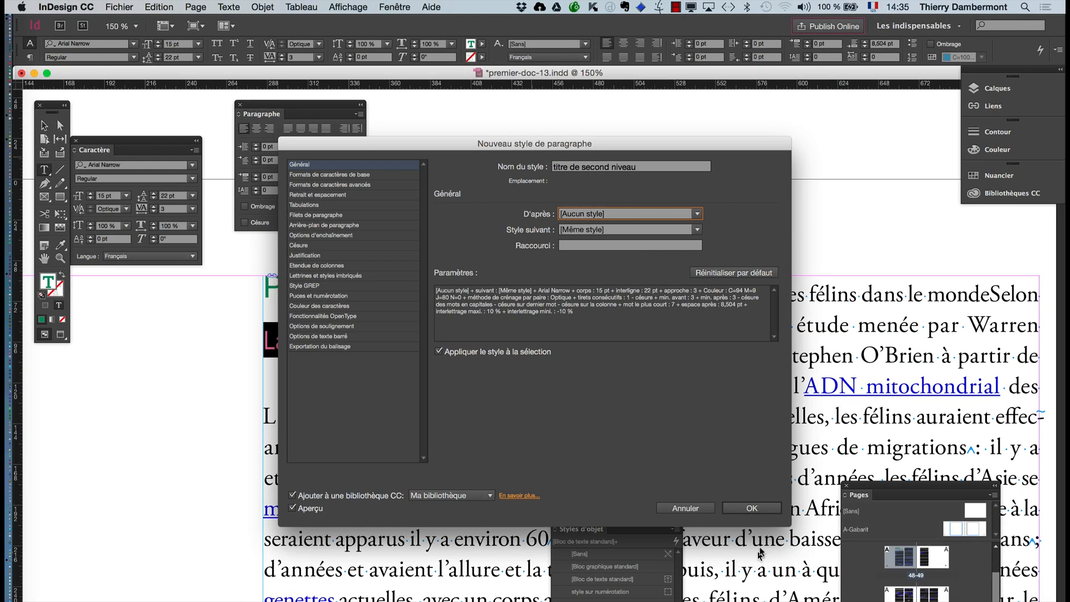
{"action": "left_click", "coordinate": [752, 508]}
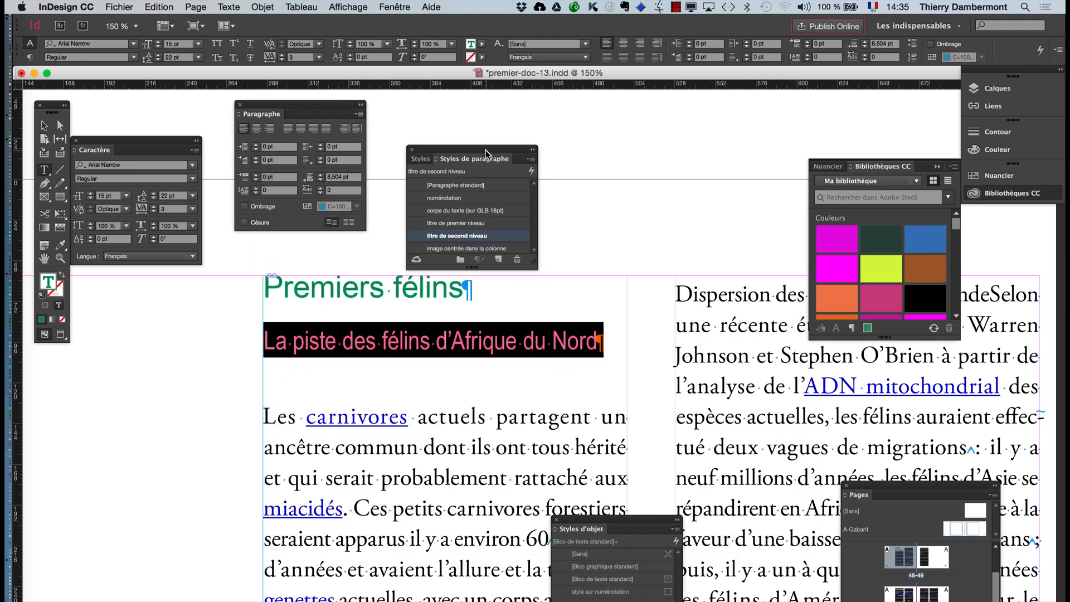
- Move the paragraph styles list above the text columns and enlarge it to show all the styles
{"action": "left_click_drag", "start_coordinate": [486, 154], "coordinate": [561, 117]}
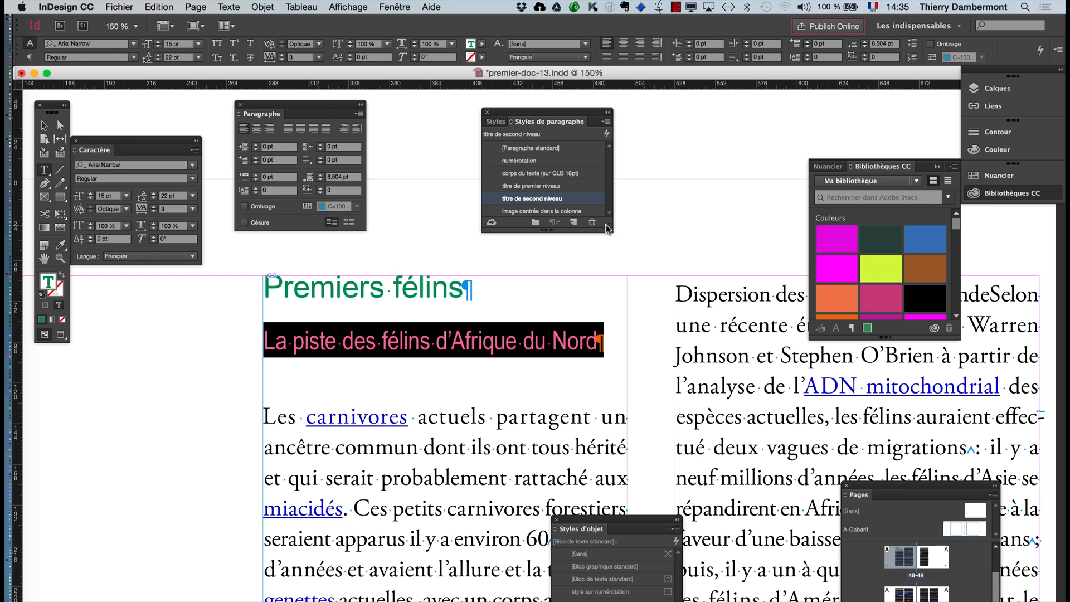
{"action": "left_click_drag", "start_coordinate": [607, 226], "coordinate": [653, 283]}
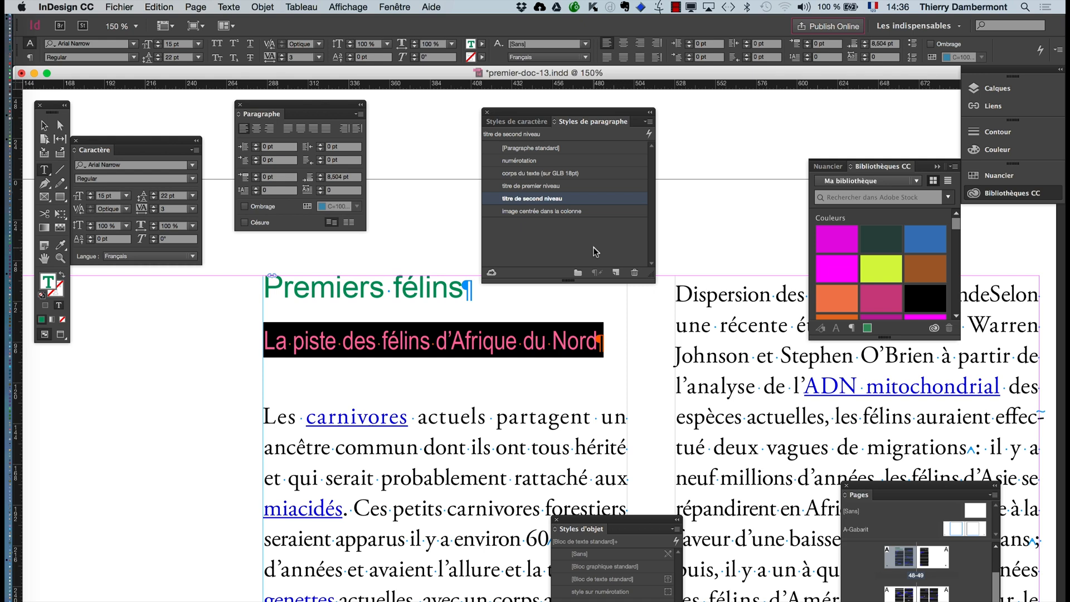
- Review the general settings of the paragraph style "titre de second niveau" and deselect the subheading text
{"action": "double_click", "coordinate": [587, 199]}
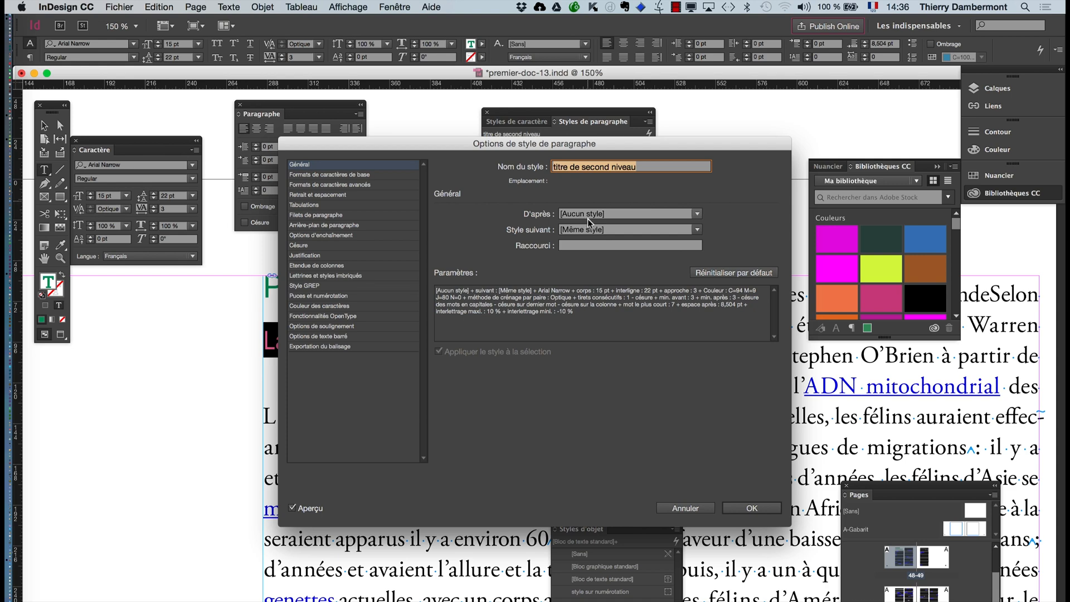
{"action": "left_click", "coordinate": [750, 508]}
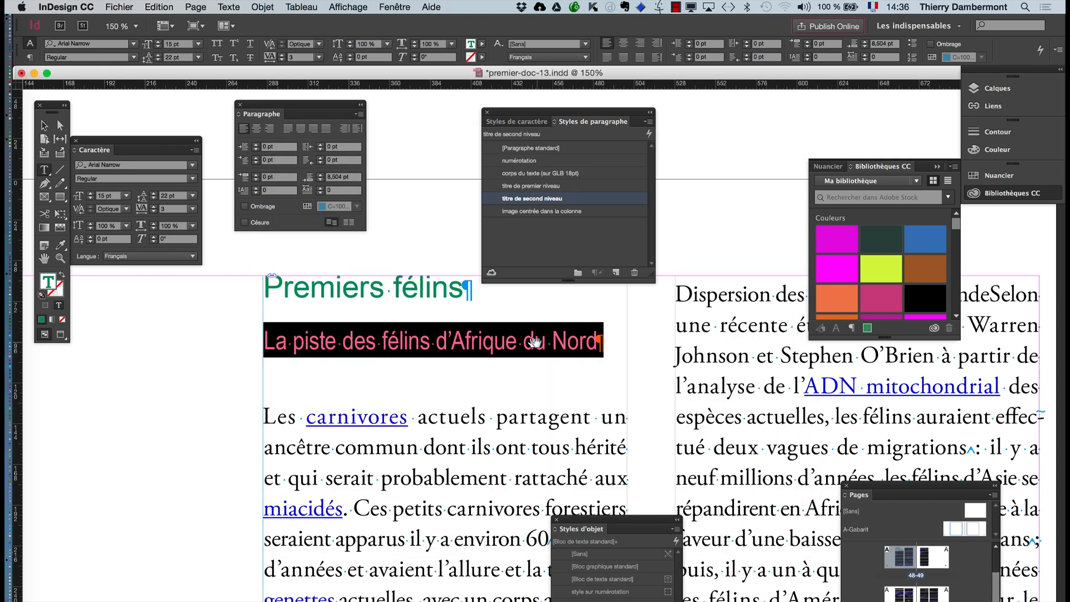
{"action": "left_click", "coordinate": [459, 341]}
{"action": "scroll", "coordinate": [507, 366], "scroll_direction": "down", "scroll_amount": 3}
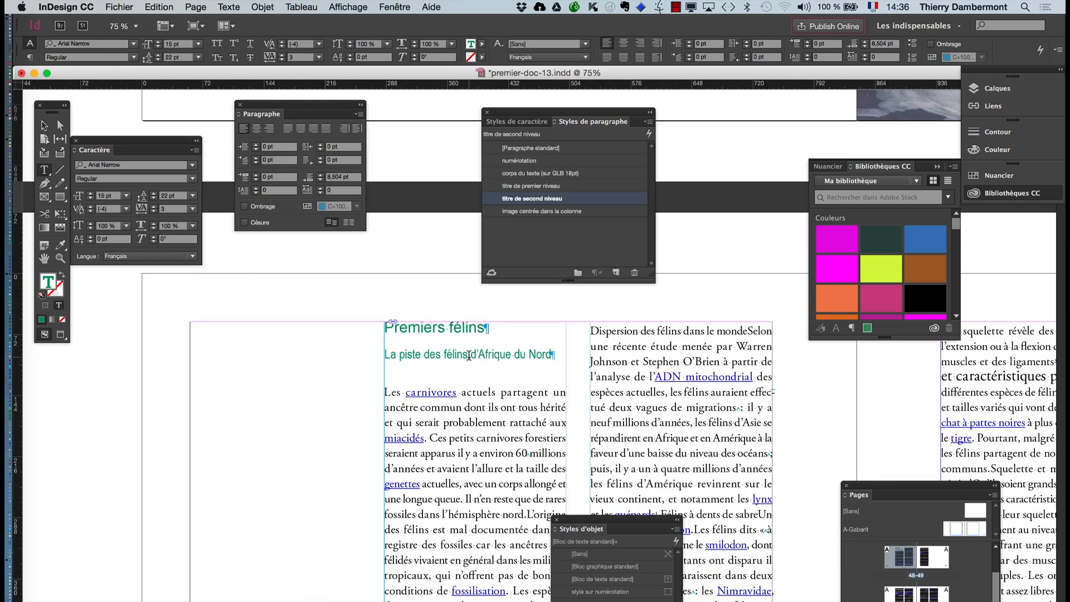
{"action": "left_click", "coordinate": [44, 125]}
{"action": "left_click", "coordinate": [345, 250]}
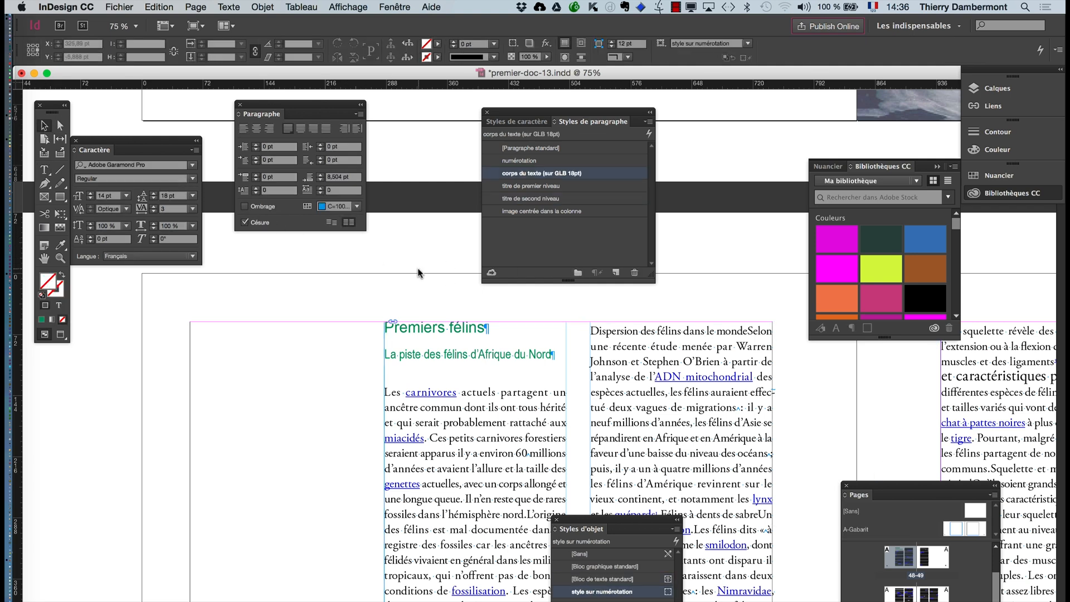
- Try C=0 M=100 J=0 N=0 as the character color of the style "corps du texte (sur GLB 18pt)", with the options clear of the text, and cancel
{"action": "double_click", "coordinate": [580, 177]}
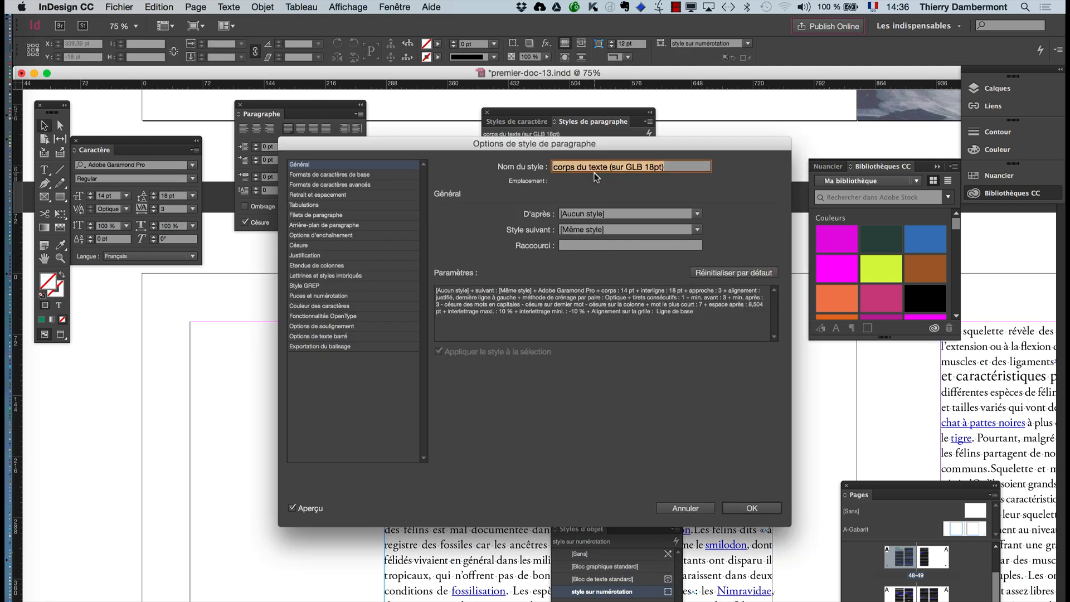
{"action": "left_click_drag", "start_coordinate": [529, 138], "coordinate": [720, 377]}
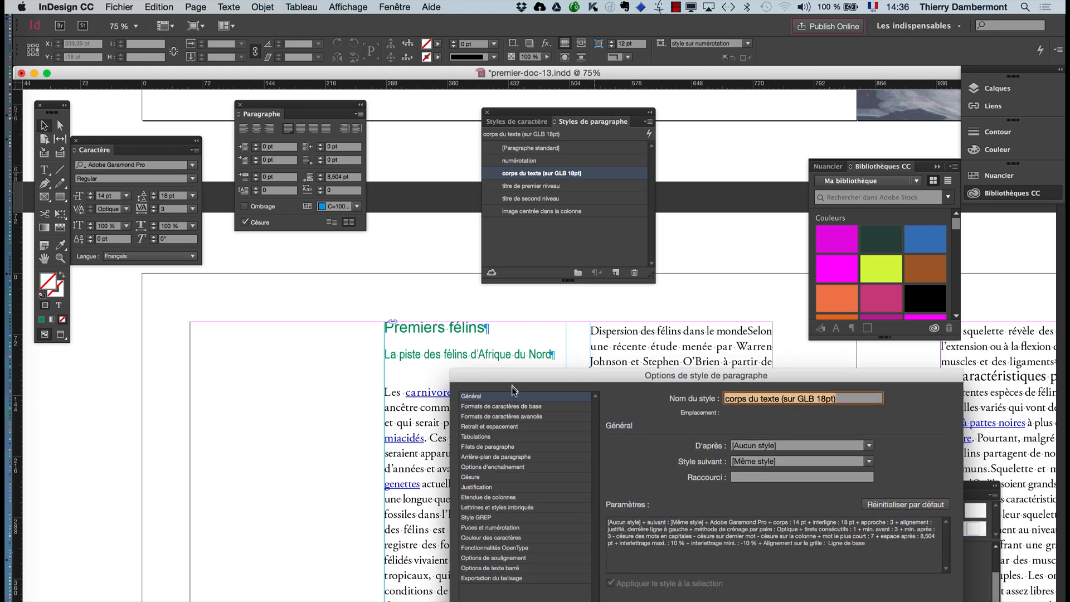
{"action": "left_click_drag", "start_coordinate": [508, 379], "coordinate": [657, 389]}
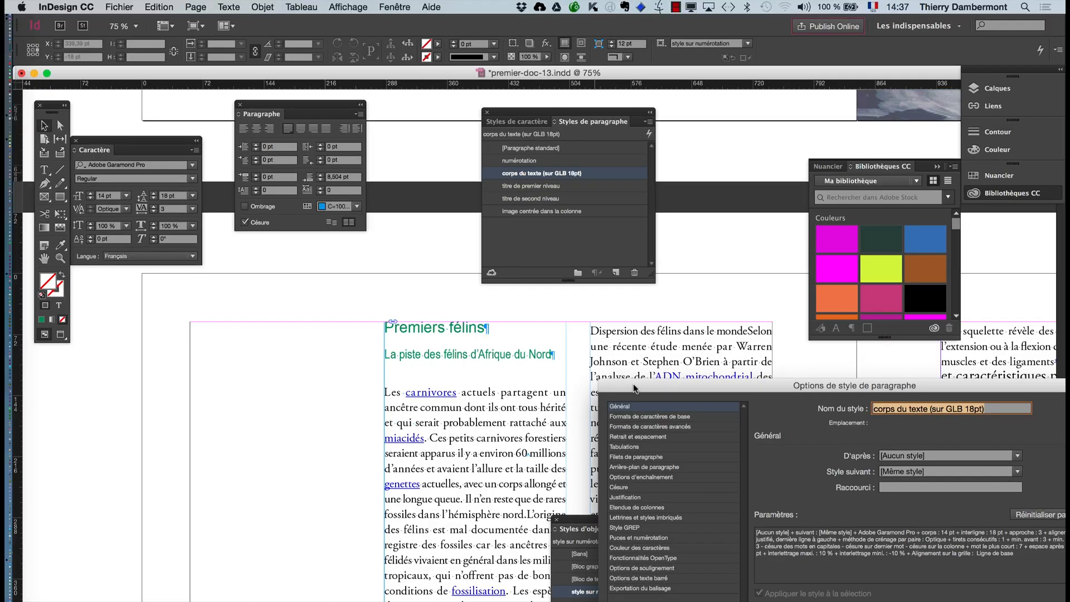
{"action": "left_click_drag", "start_coordinate": [881, 365], "coordinate": [241, 367]}
{"action": "left_click_drag", "start_coordinate": [309, 386], "coordinate": [285, 385]}
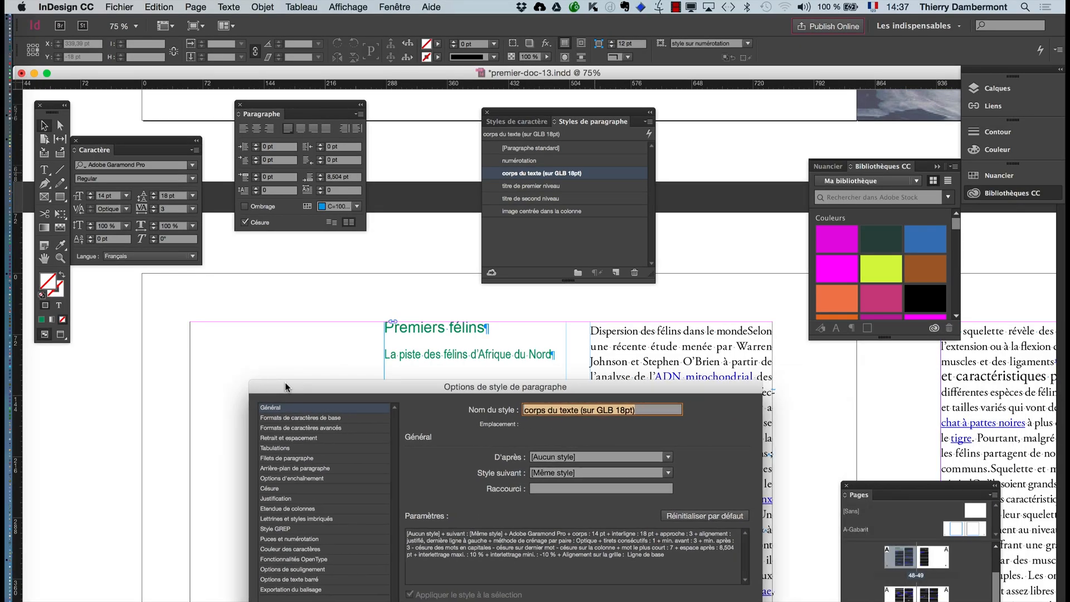
{"action": "left_click", "coordinate": [289, 549]}
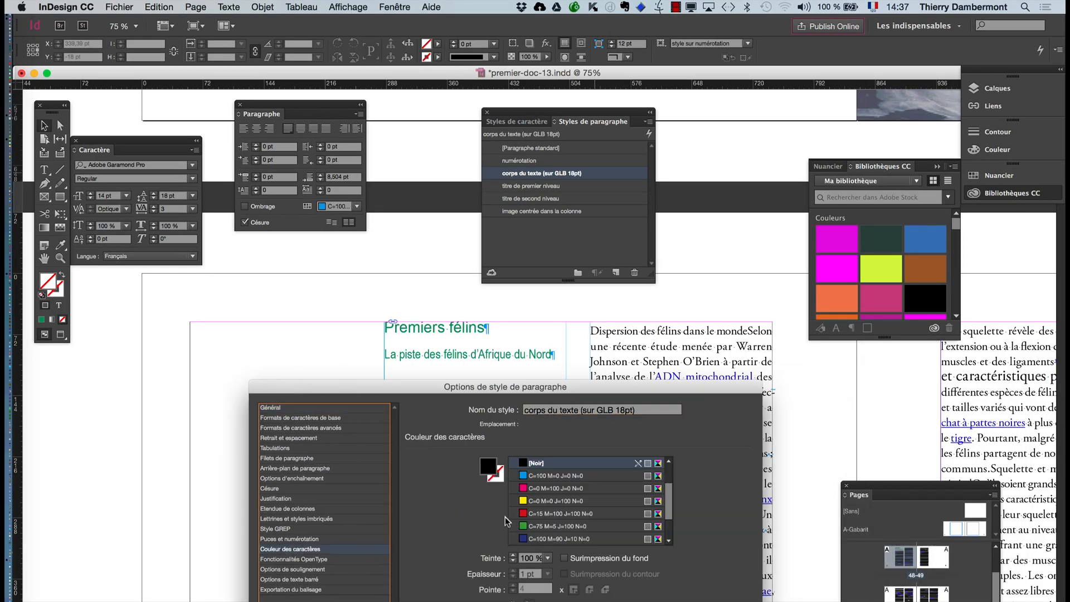
{"action": "left_click", "coordinate": [530, 489]}
{"action": "left_click_drag", "start_coordinate": [487, 391], "coordinate": [800, 141]}
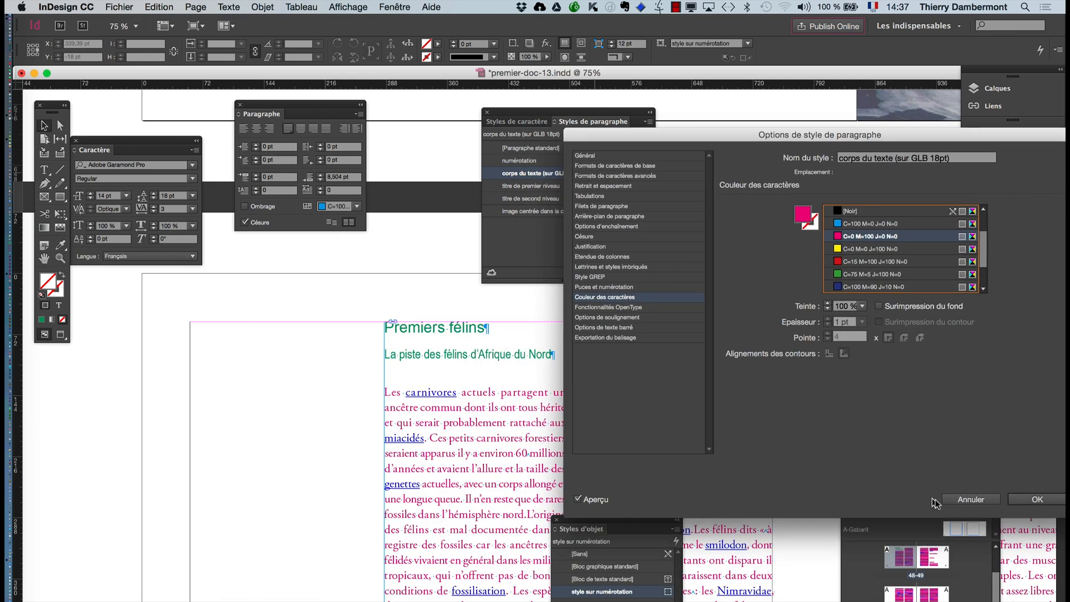
{"action": "left_click", "coordinate": [947, 499]}
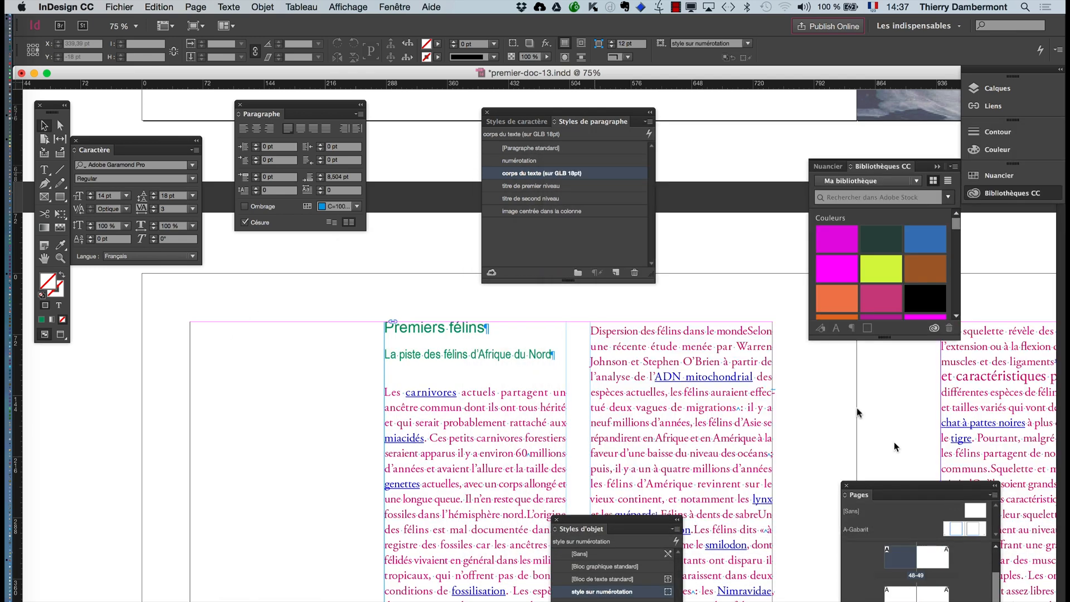
- Set the character color of the paragraph style "titre de second niveau" to the red swatch C=15 M=100 J=100 N=0
{"action": "double_click", "coordinate": [577, 196]}
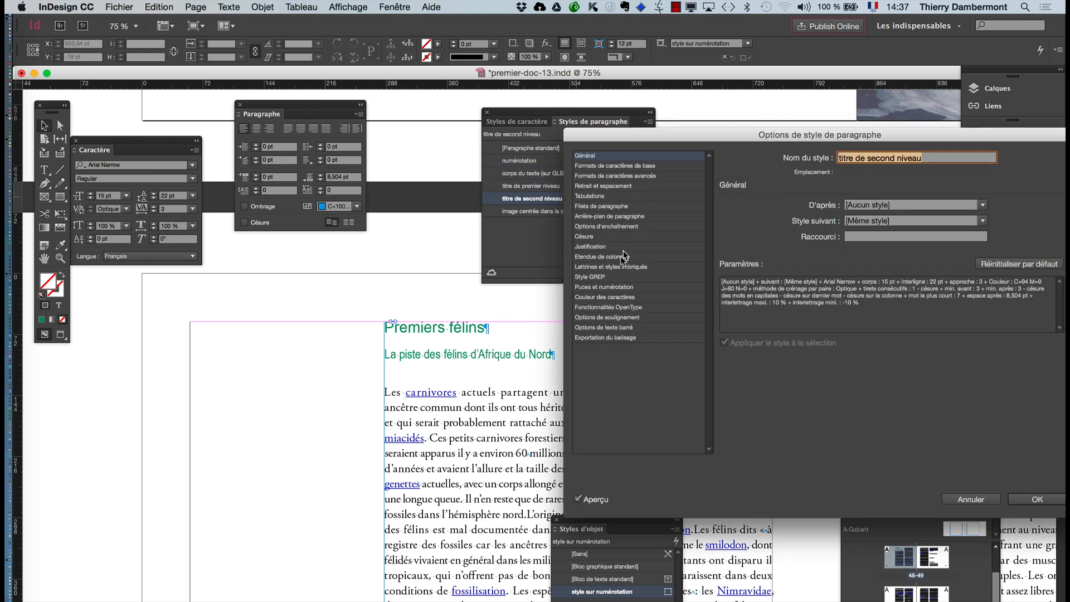
{"action": "left_click", "coordinate": [618, 299]}
{"action": "left_click", "coordinate": [861, 249]}
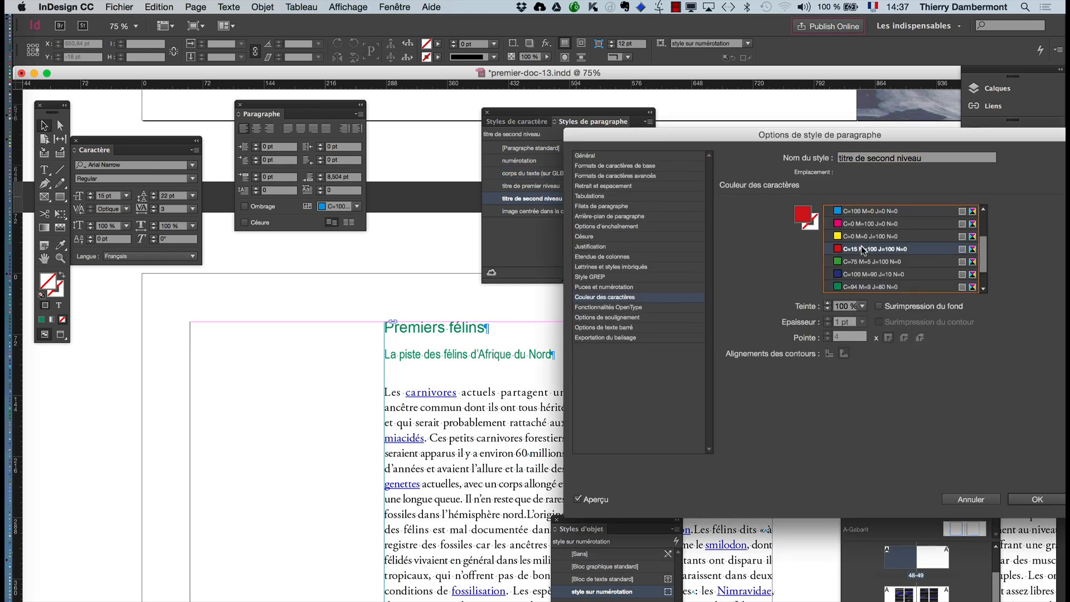
{"action": "left_click", "coordinate": [1038, 500]}
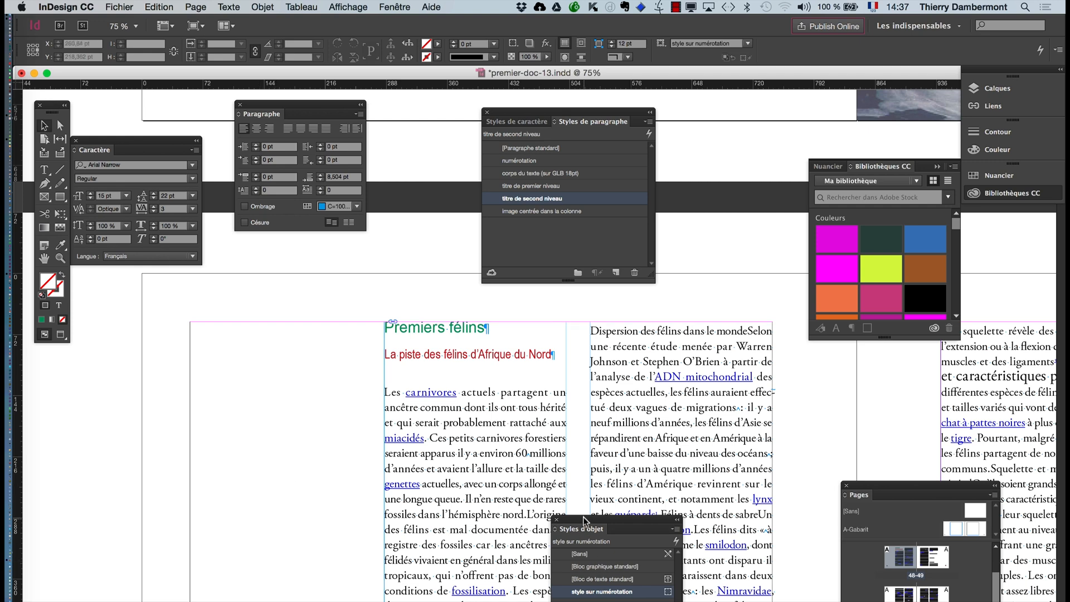
- Move the object styles list clear of the text columns and look over the text on pages 48 and 49
{"action": "left_click_drag", "start_coordinate": [584, 521], "coordinate": [199, 513]}
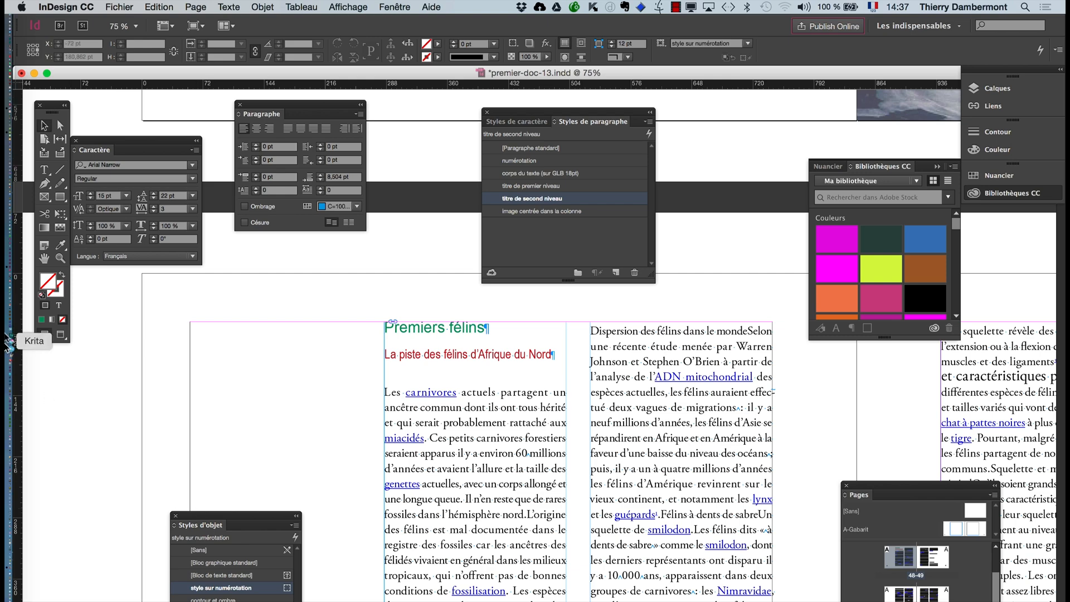
{"action": "left_click", "coordinate": [44, 258]}
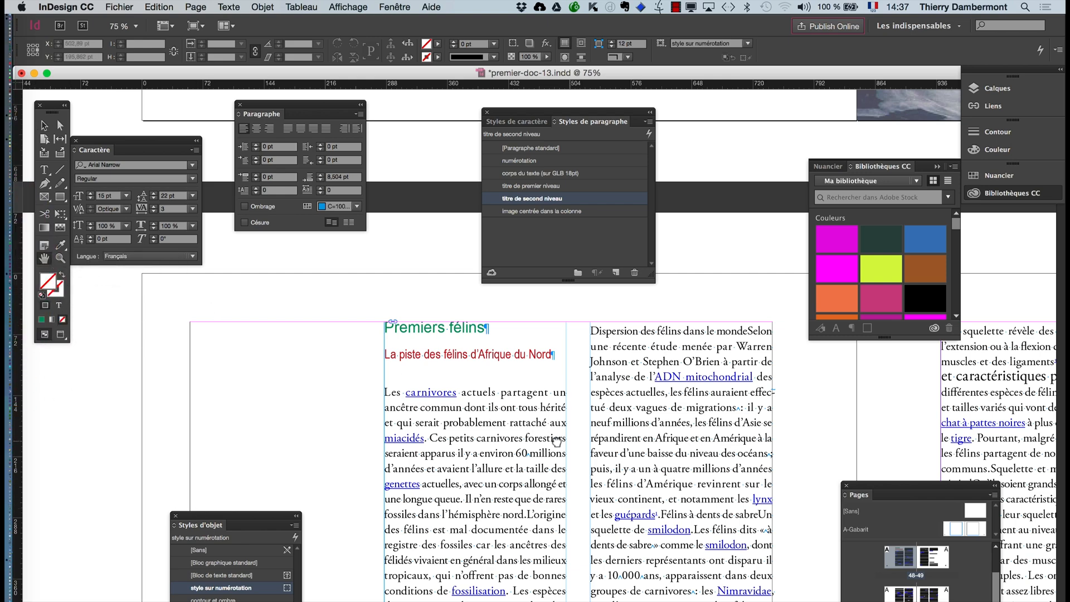
{"action": "left_click_drag", "start_coordinate": [556, 441], "coordinate": [146, 378]}
{"action": "left_click_drag", "start_coordinate": [546, 462], "coordinate": [339, 452]}
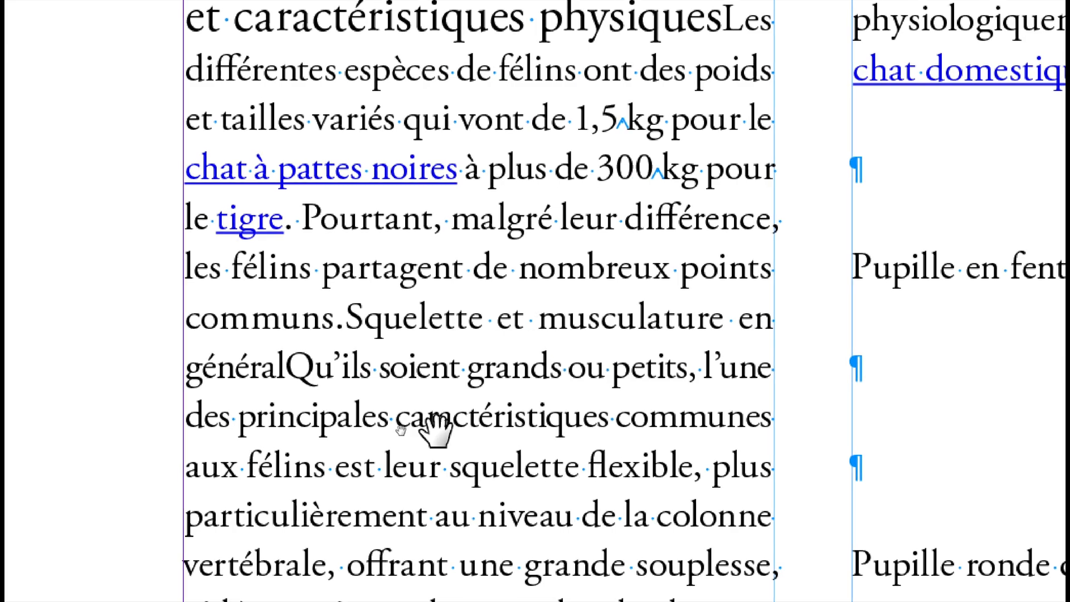
{"action": "scroll", "coordinate": [436, 426], "scroll_direction": "up", "scroll_amount": 2}
{"action": "scroll", "coordinate": [436, 426], "scroll_direction": "down", "scroll_amount": 10}
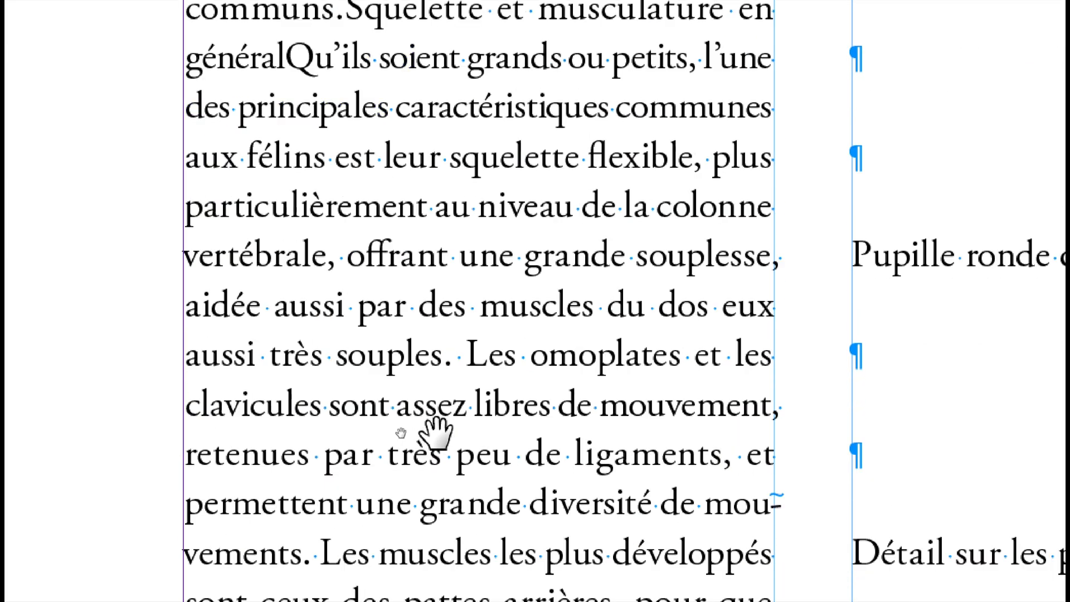
{"action": "scroll", "coordinate": [436, 433], "scroll_direction": "down", "scroll_amount": 2}
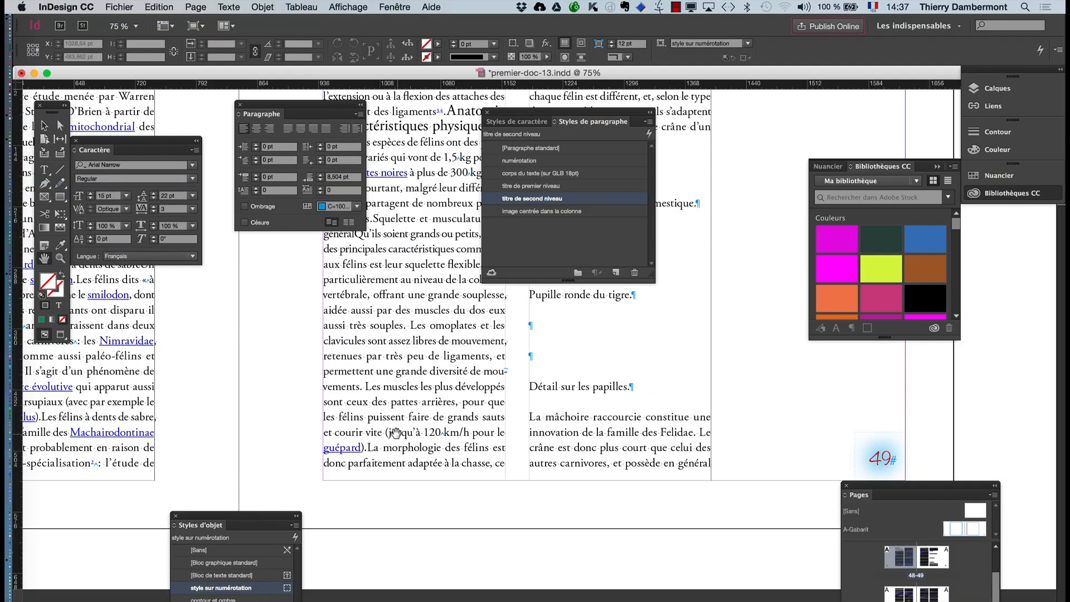
{"action": "left_click_drag", "start_coordinate": [368, 419], "coordinate": [805, 462]}
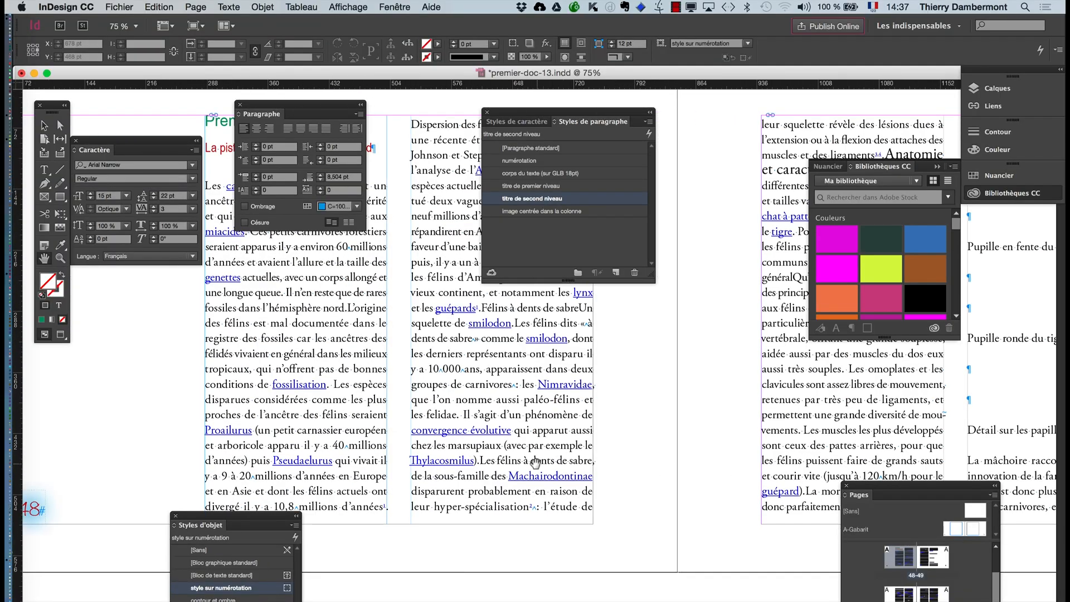
{"action": "left_click_drag", "start_coordinate": [534, 461], "coordinate": [676, 513]}
{"action": "left_click_drag", "start_coordinate": [604, 436], "coordinate": [623, 464]}
{"action": "key", "text": "super+minus"}
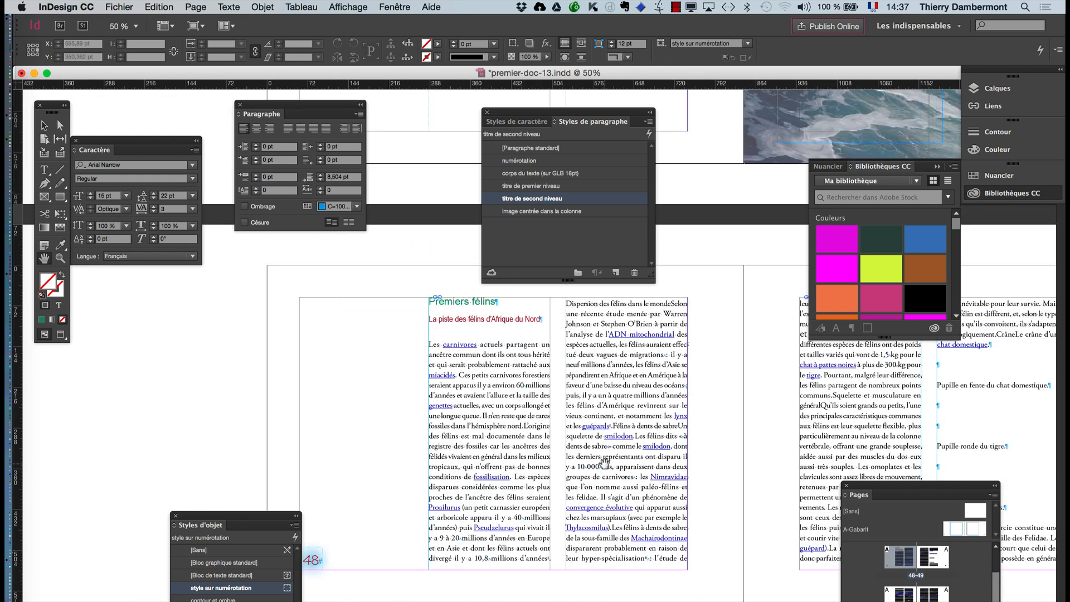
{"action": "left_click_drag", "start_coordinate": [618, 486], "coordinate": [569, 466]}
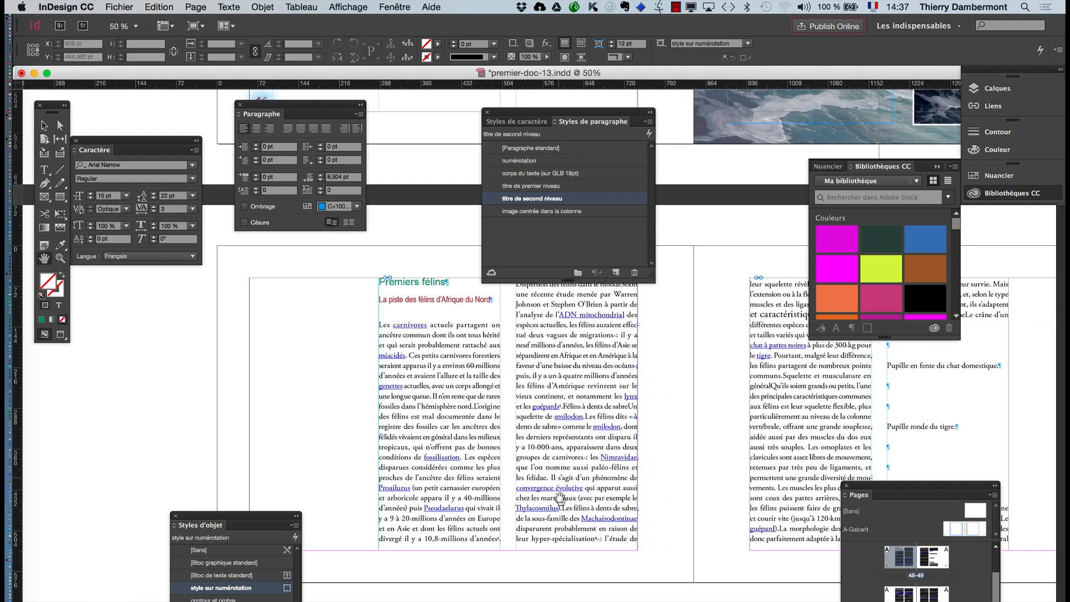
- Move the pages list and the paragraph styles list clear of the text columns
{"action": "left_click_drag", "start_coordinate": [864, 490], "coordinate": [909, 577]}
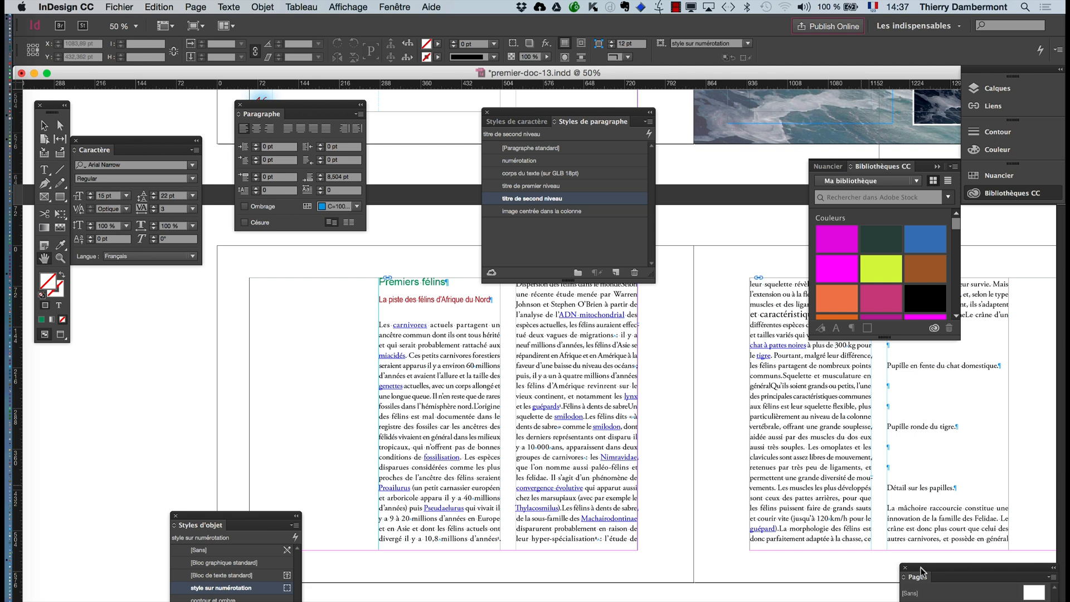
{"action": "left_click_drag", "start_coordinate": [600, 462], "coordinate": [563, 452]}
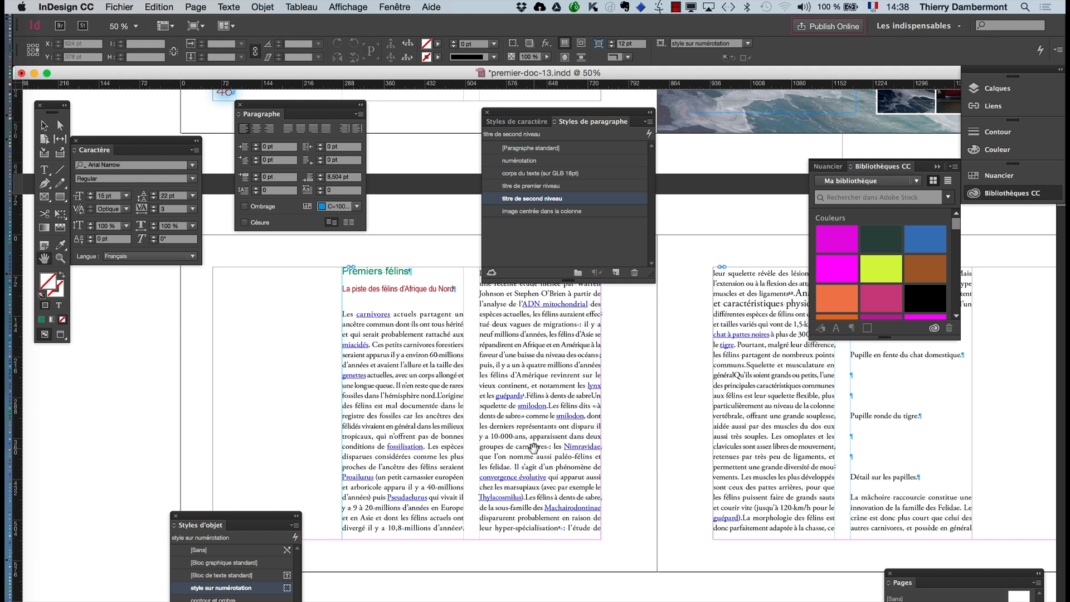
{"action": "left_click_drag", "start_coordinate": [547, 118], "coordinate": [142, 374]}
- Try two paragraph breaks before "Les espèces disparues considérées" in the first text column, and remove them again
{"action": "left_click", "coordinate": [44, 169]}
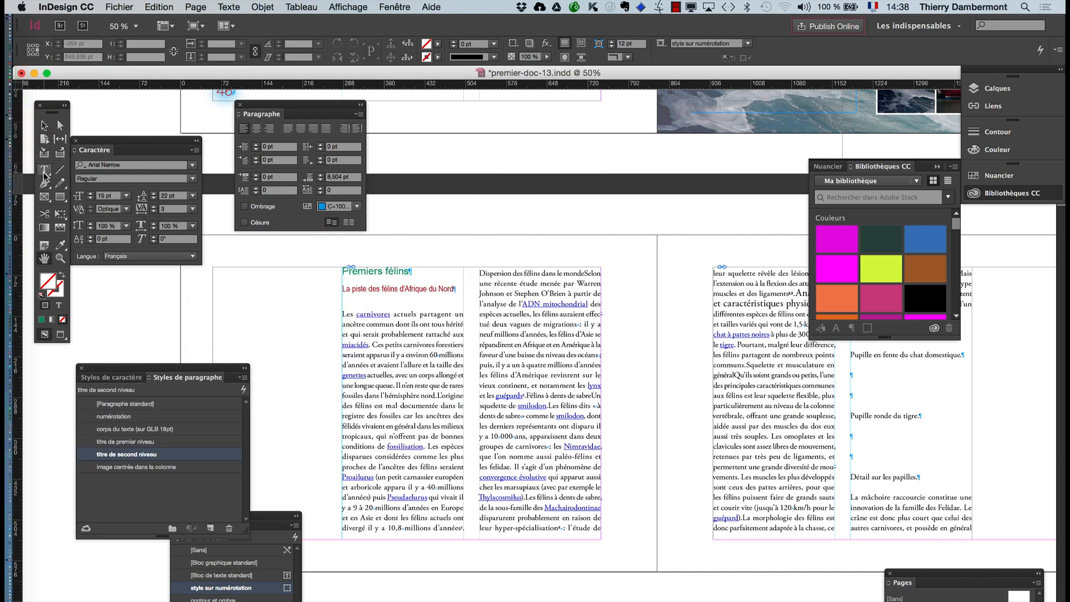
{"action": "left_click", "coordinate": [394, 345]}
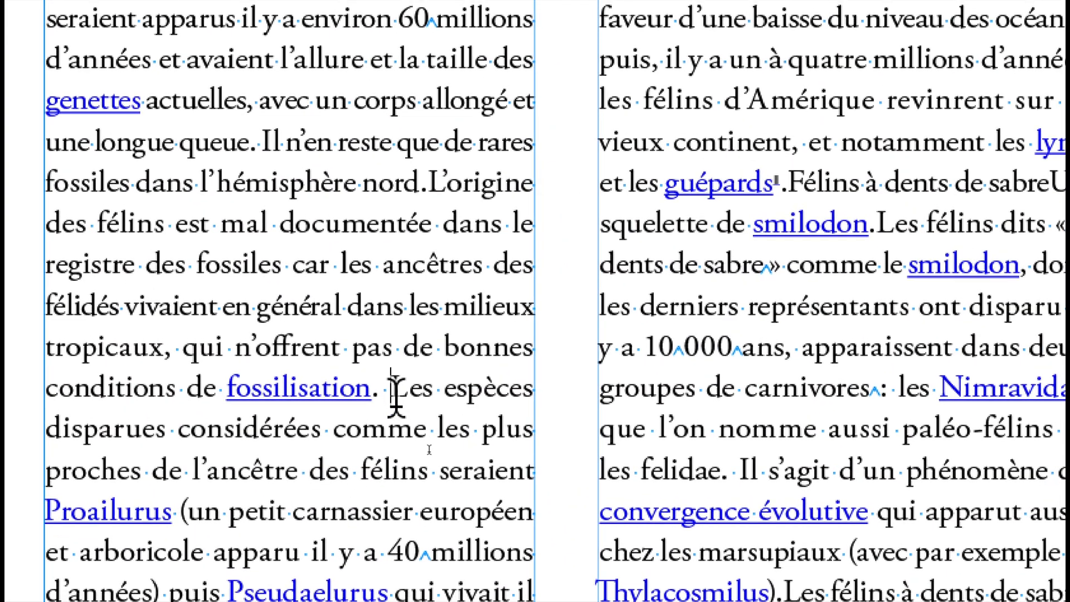
{"action": "left_click", "coordinate": [390, 388]}
{"action": "key", "text": "Return"}
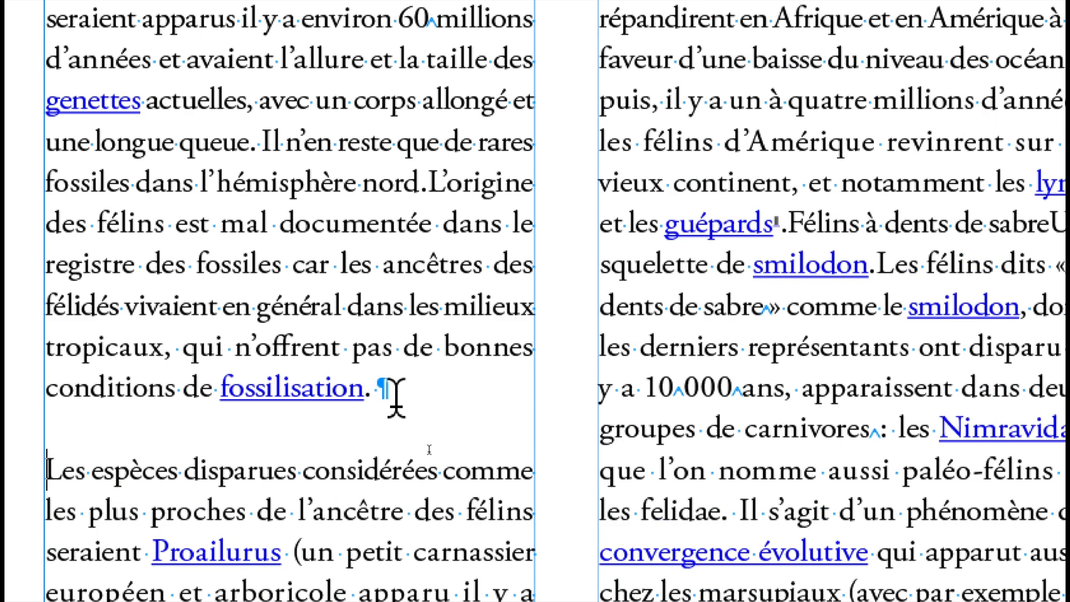
{"action": "key", "text": "Return"}
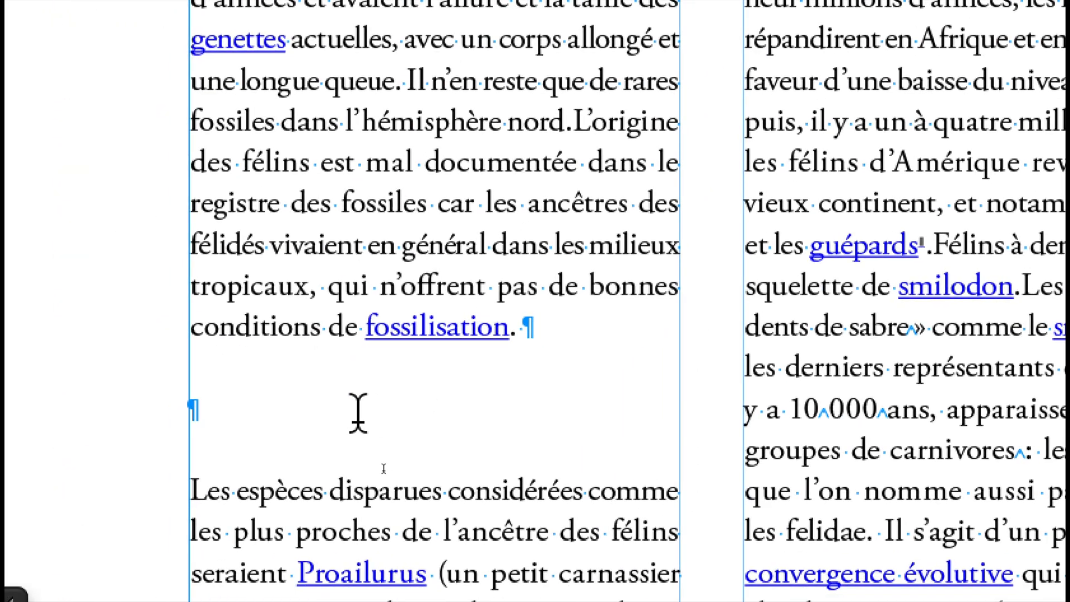
{"action": "key", "text": "BackSpace"}
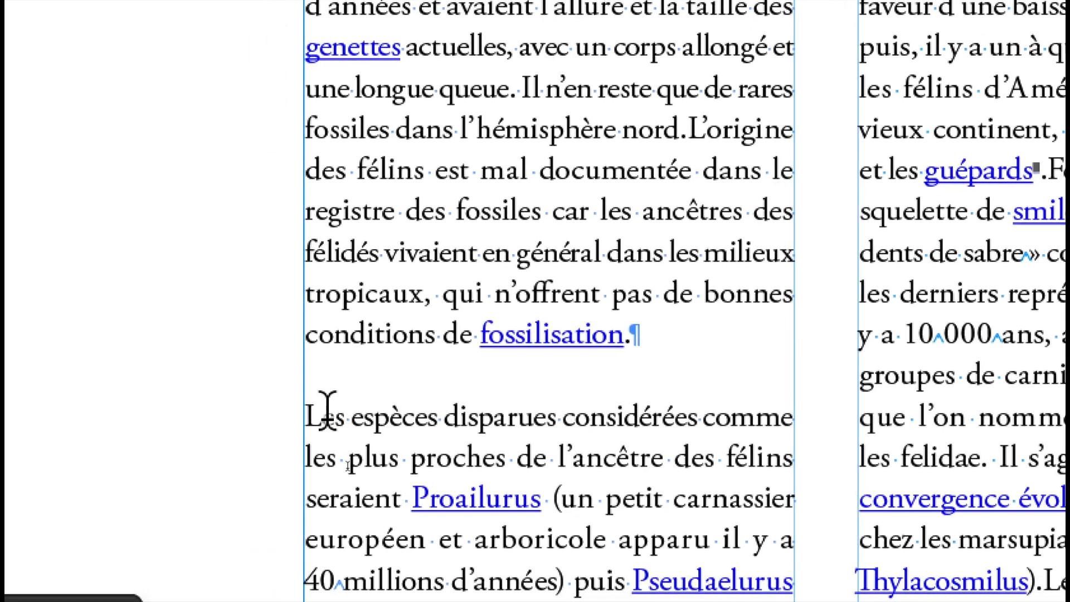
{"action": "key", "text": "Delete"}
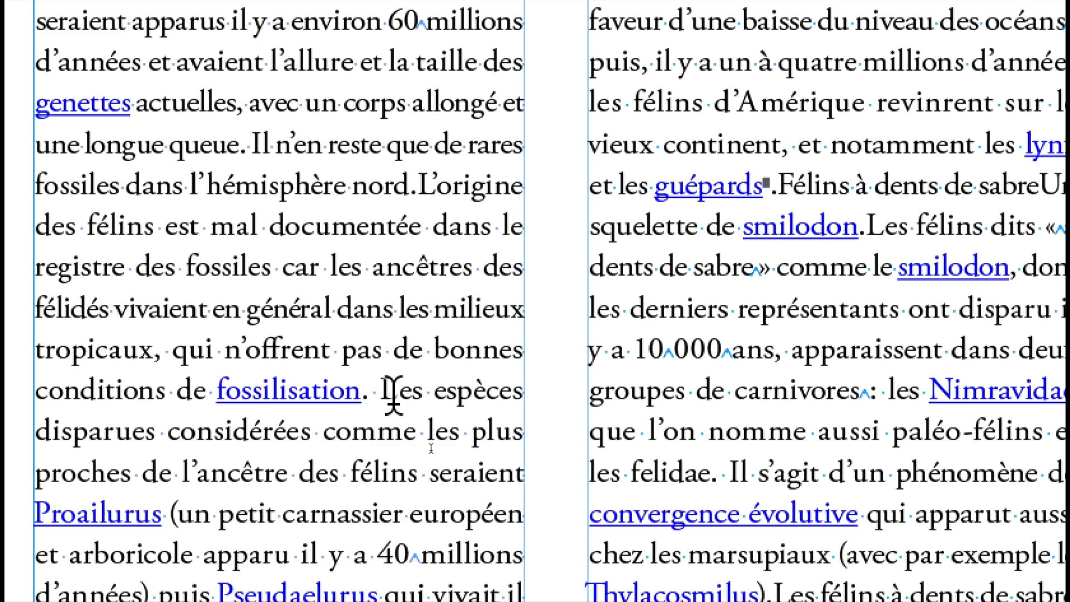
- Insert a separate paragraph reading "Les espèces disparues" before the sentence "Les espèces disparues considérées"
{"action": "key", "text": "Return"}
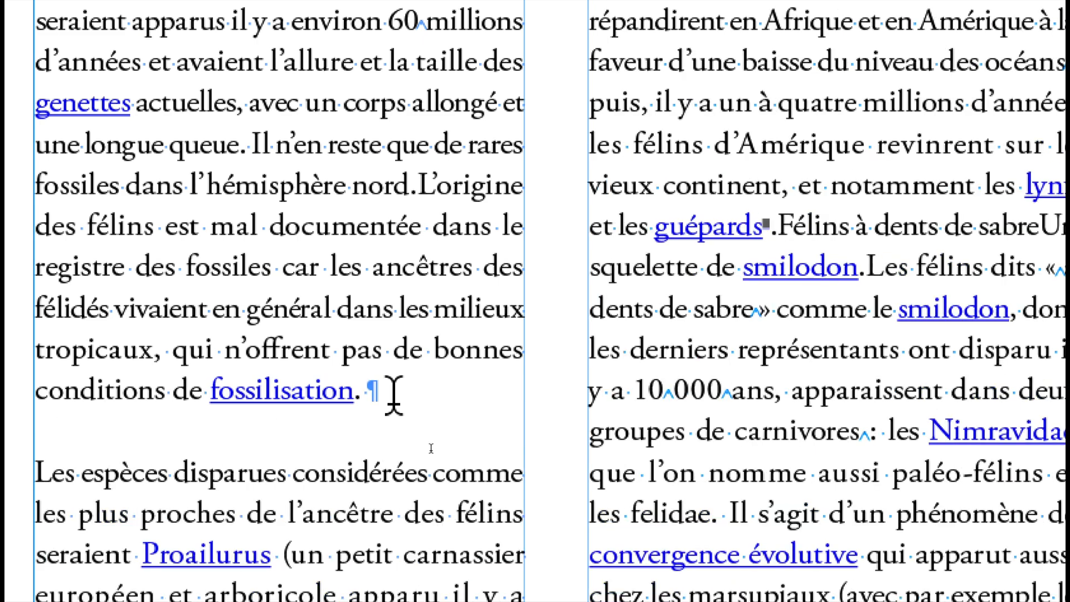
{"action": "key", "text": "Return"}
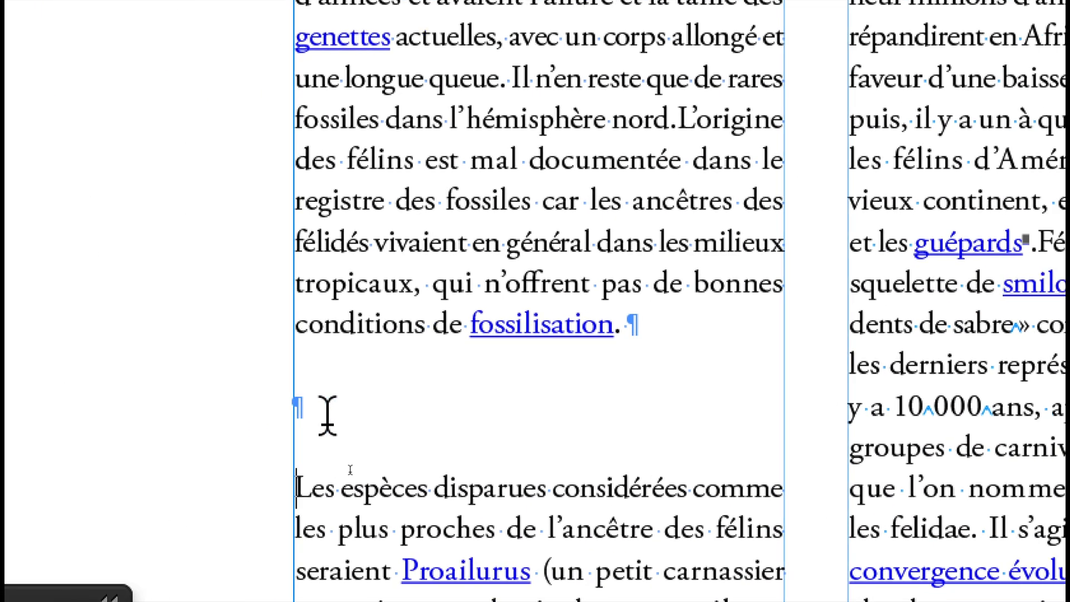
{"action": "left_click", "coordinate": [328, 416]}
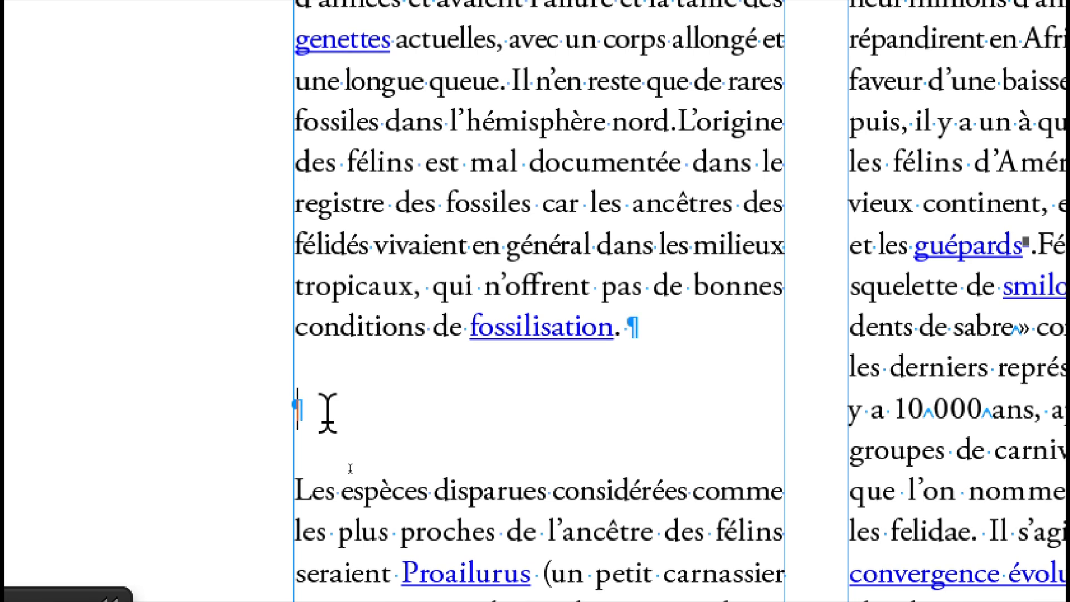
{"action": "type", "text": "L"}
{"action": "type", "text": "espèces di"}
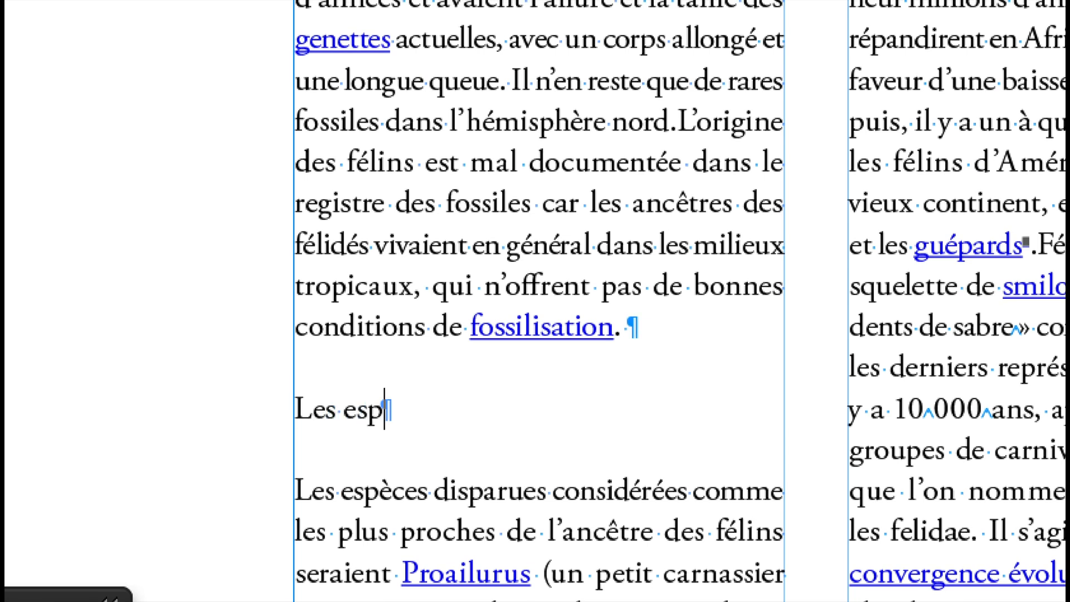
{"action": "type", "text": "sparues"}
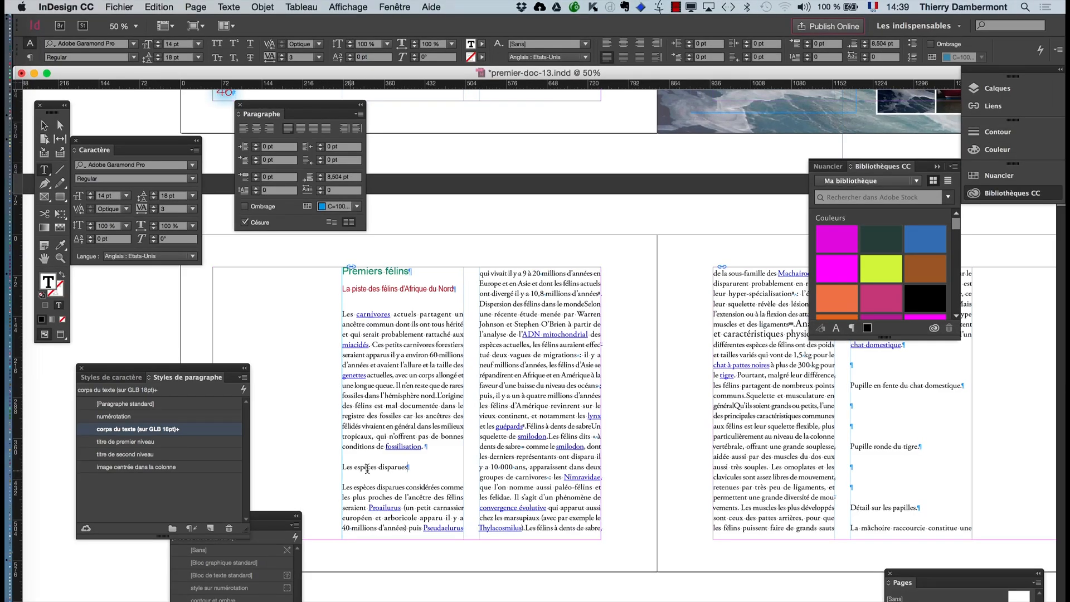
- Apply the "titre de second niveau" paragraph style to "Les espèces disparues" and move the styles list clear of the text columns
{"action": "left_click_drag", "start_coordinate": [177, 366], "coordinate": [554, 378]}
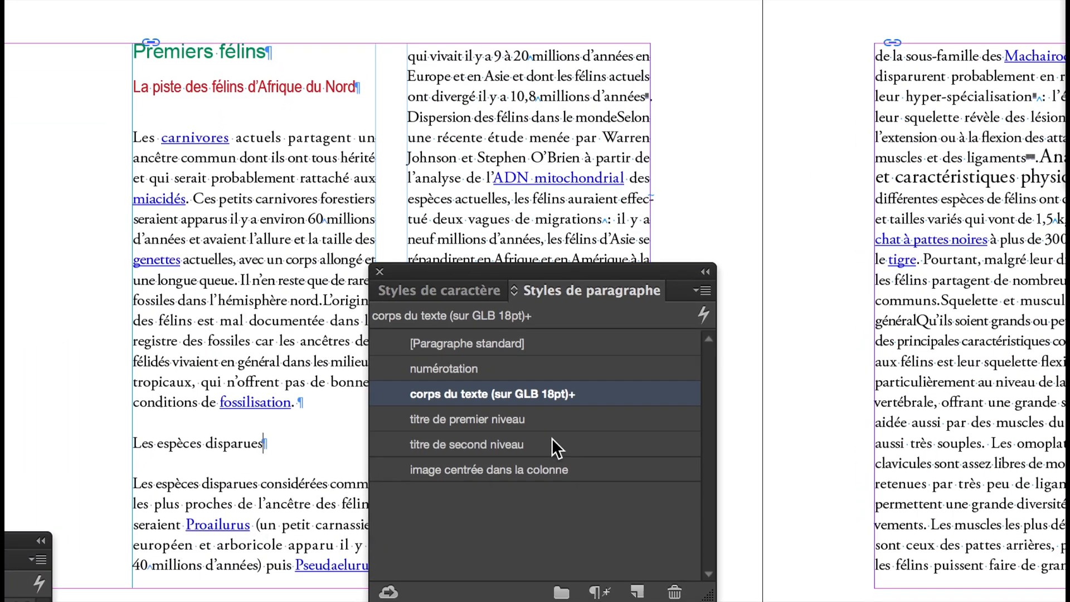
{"action": "left_click", "coordinate": [552, 440]}
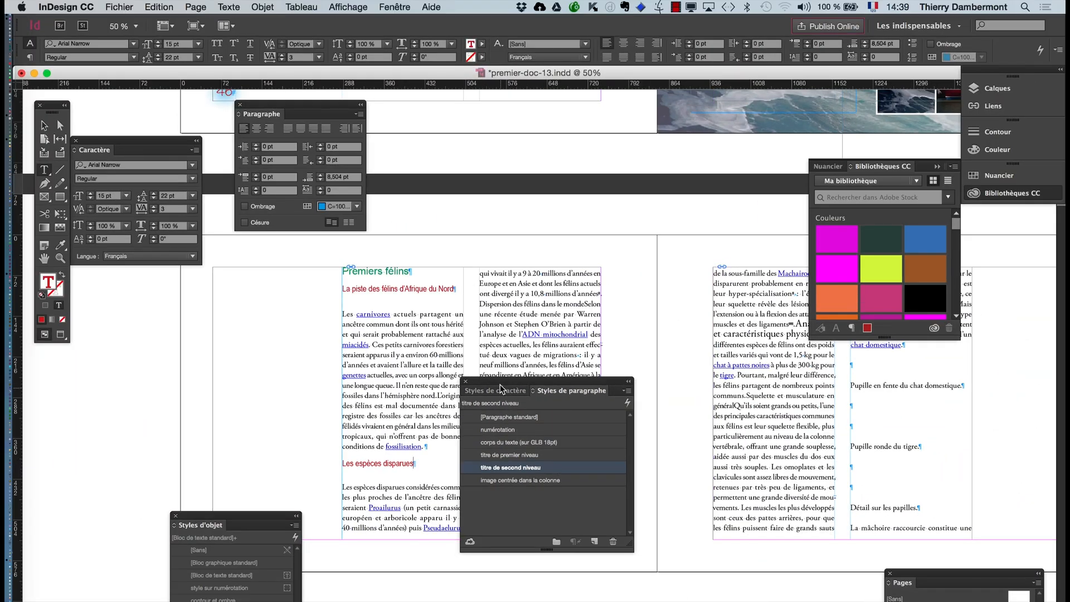
{"action": "left_click_drag", "start_coordinate": [500, 389], "coordinate": [149, 337]}
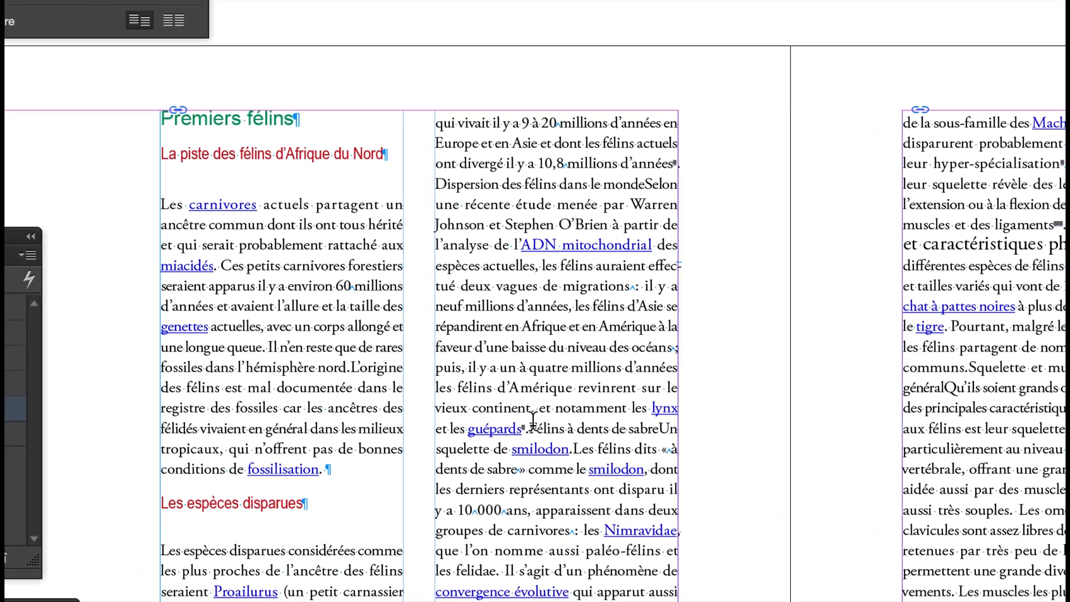
- Insert an empty paragraph before "Félins à dents de sabre" in the second column of page 48 and style it "titre de second niveau"
{"action": "left_click", "coordinate": [533, 428]}
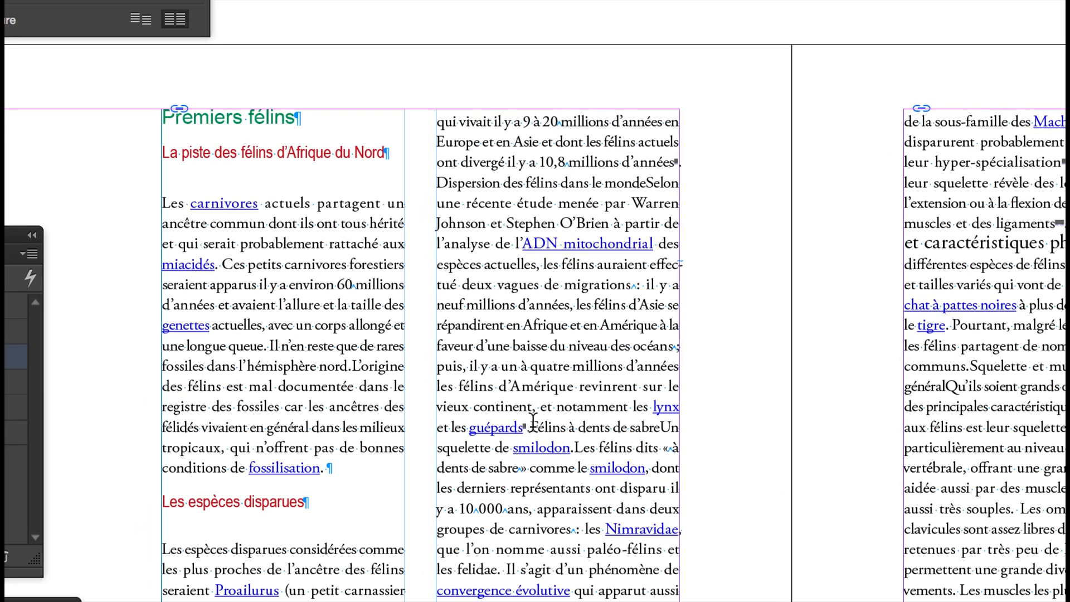
{"action": "key", "text": "Return"}
{"action": "key", "text": "Return"}
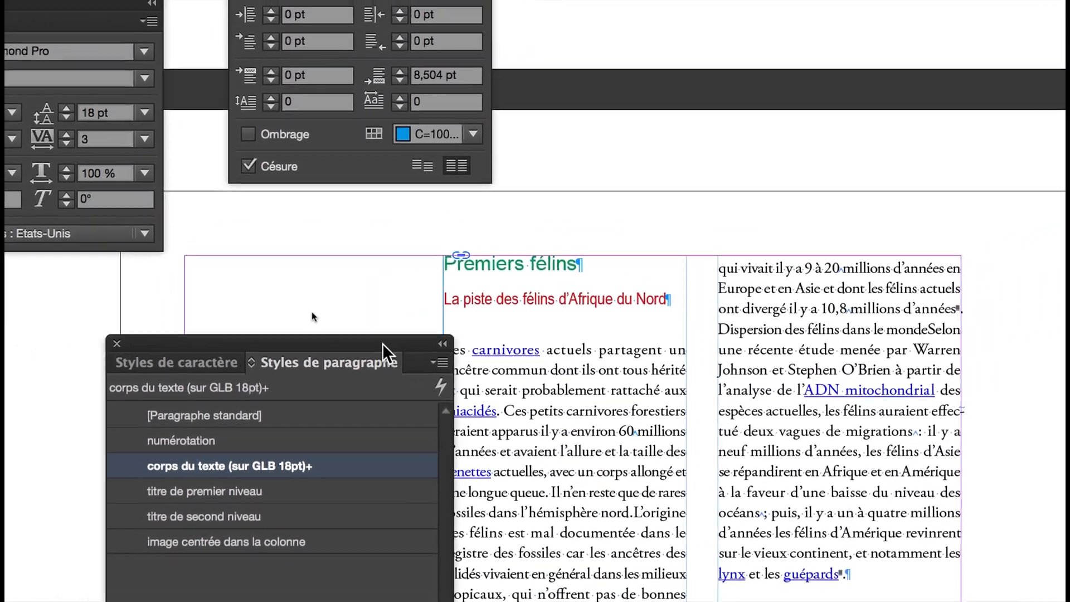
{"action": "left_click_drag", "start_coordinate": [383, 343], "coordinate": [426, 344]}
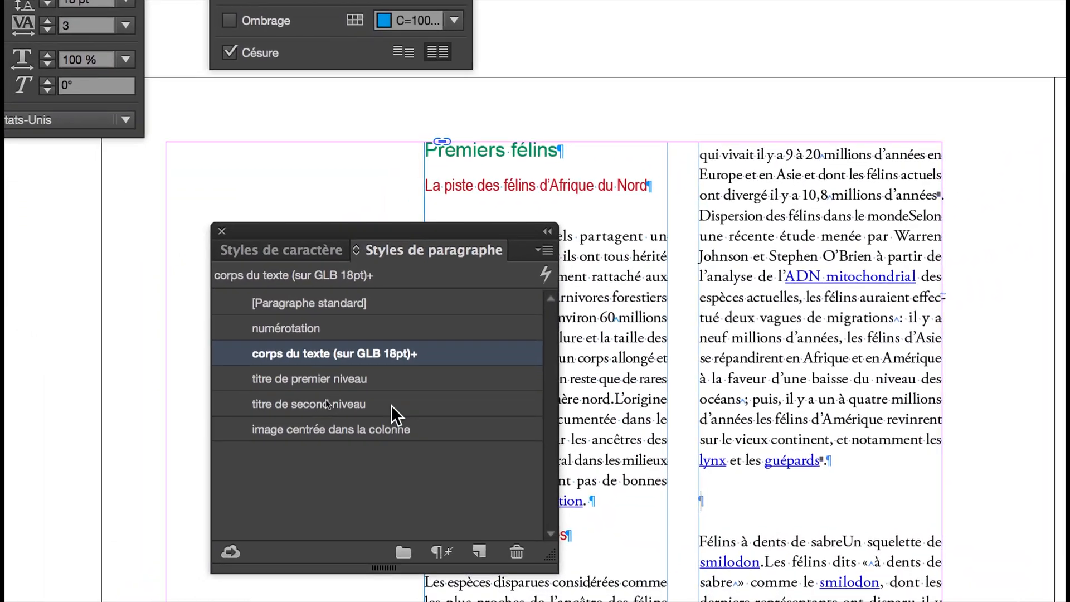
{"action": "left_click", "coordinate": [391, 404]}
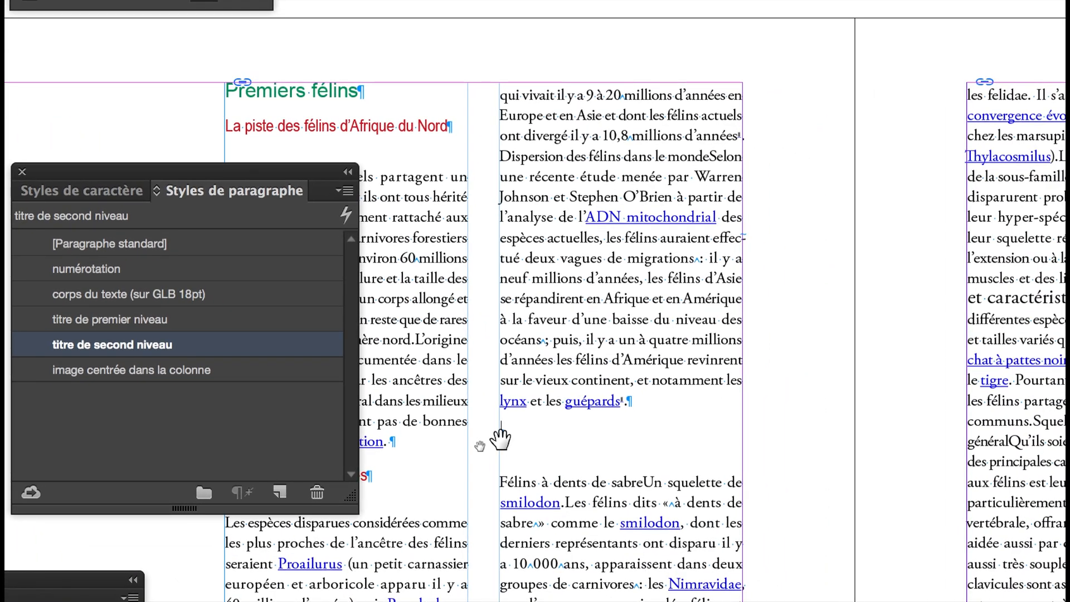
- Enter the subheading "Félins à dents de sabre" in the empty second-level title paragraph
{"action": "scroll", "coordinate": [499, 439], "scroll_direction": "up", "scroll_amount": 1}
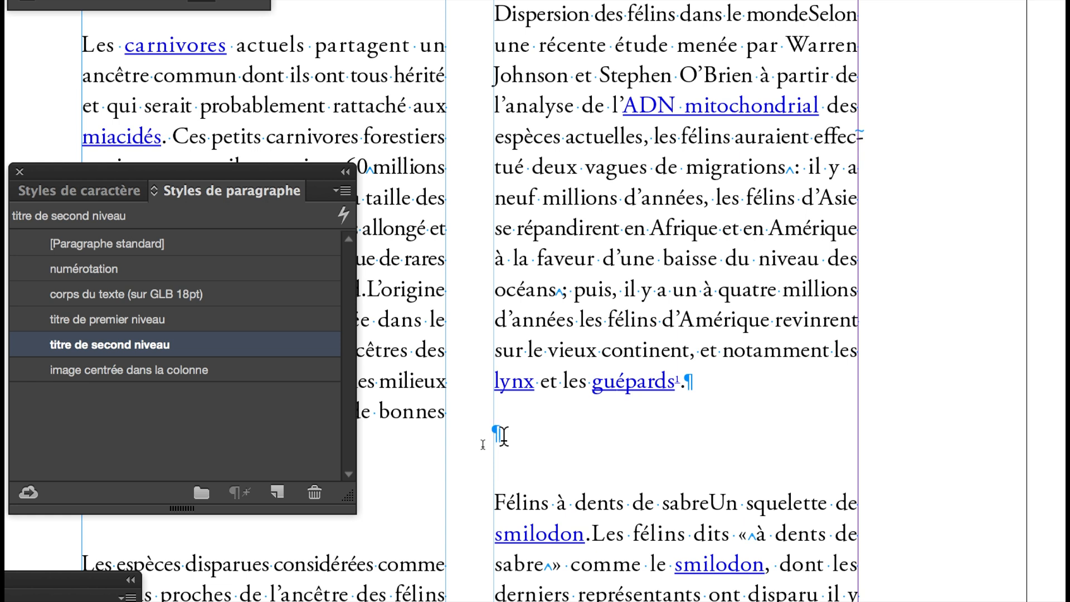
{"action": "type", "text": "Félins à detns"}
{"action": "key", "text": "BackSpace"}
{"action": "key", "text": "BackSpace"}
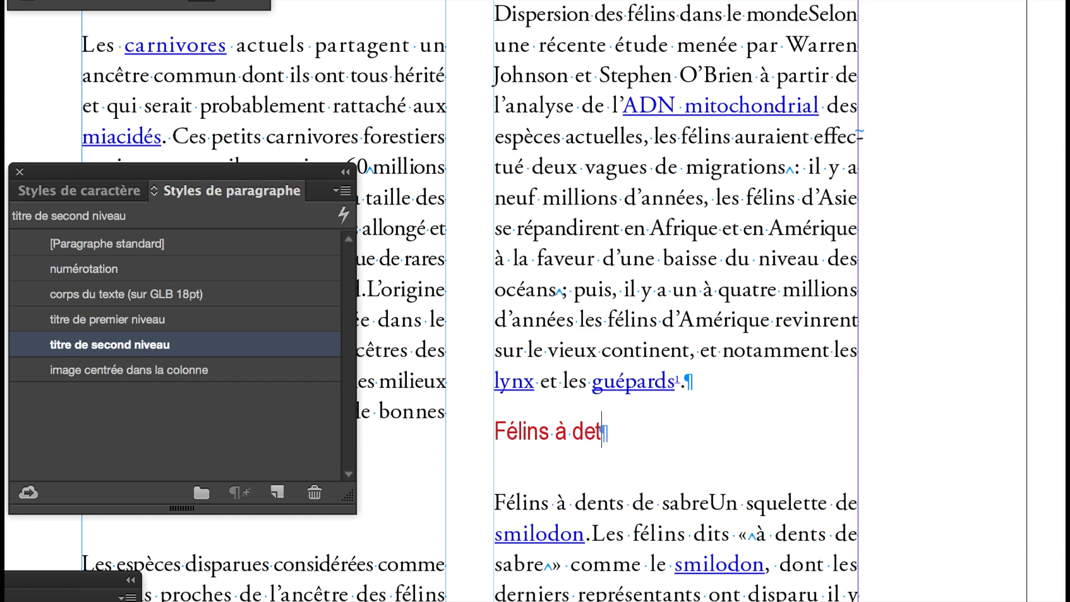
{"action": "type", "text": "nts de sabre"}
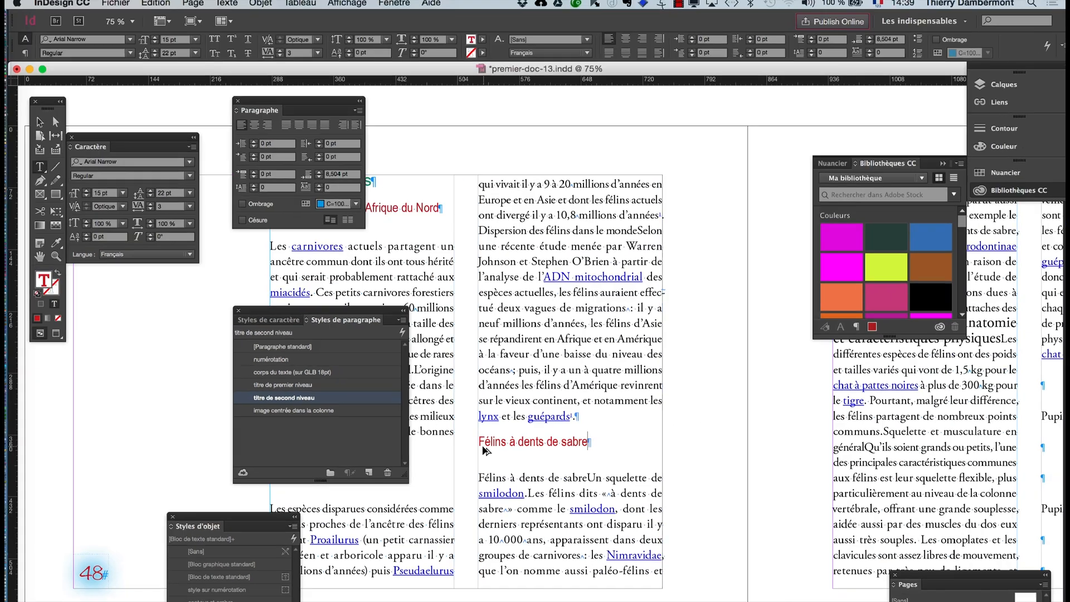
- Move the styles list off the text and insert an empty paragraph before "Les félins à dents de sabre, de la sous-famille" on page 49
{"action": "key", "text": "super+minus"}
{"action": "key", "text": "super+minus"}
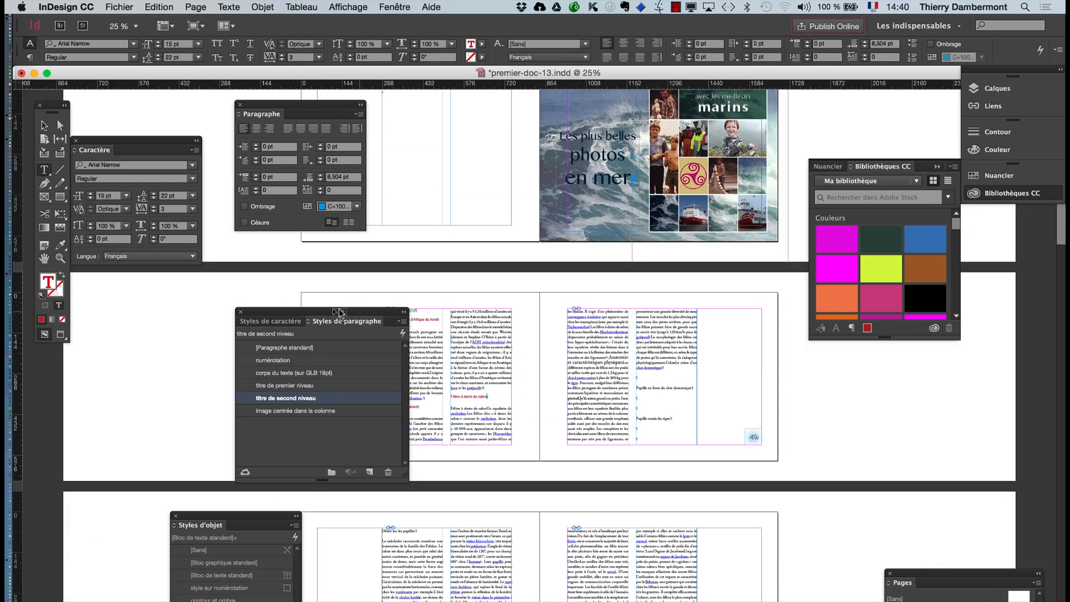
{"action": "left_click_drag", "start_coordinate": [339, 308], "coordinate": [173, 331]}
{"action": "key", "text": "super+plus"}
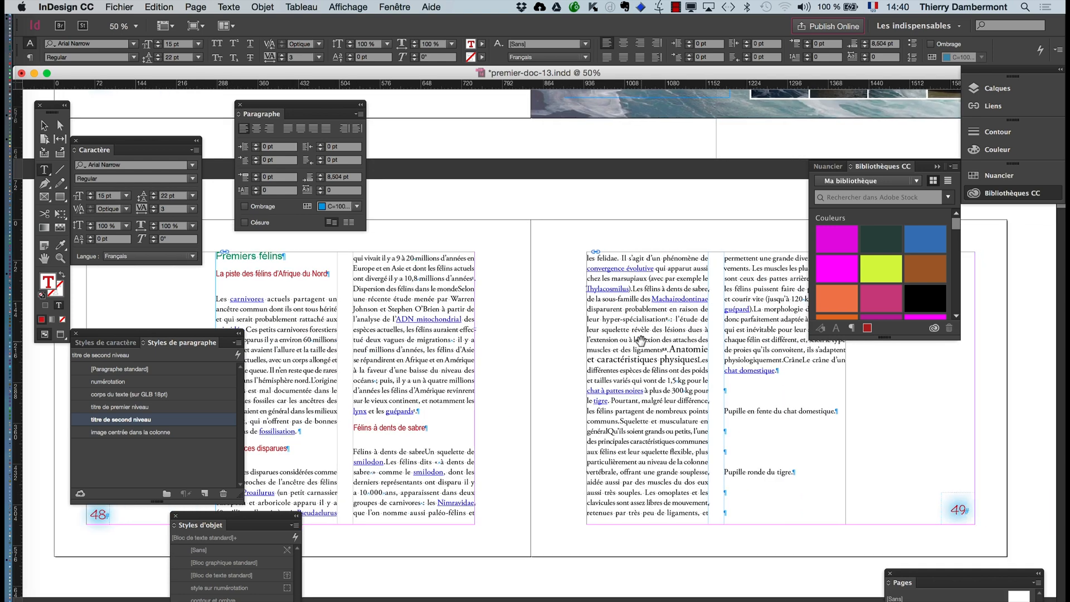
{"action": "key", "text": "super+plus"}
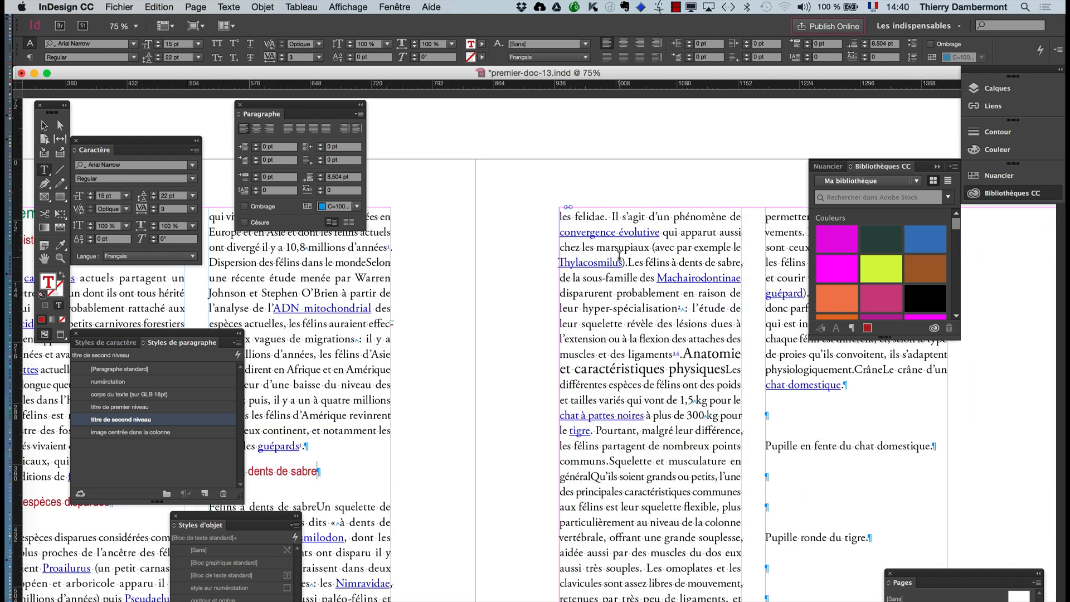
{"action": "left_click", "coordinate": [629, 260]}
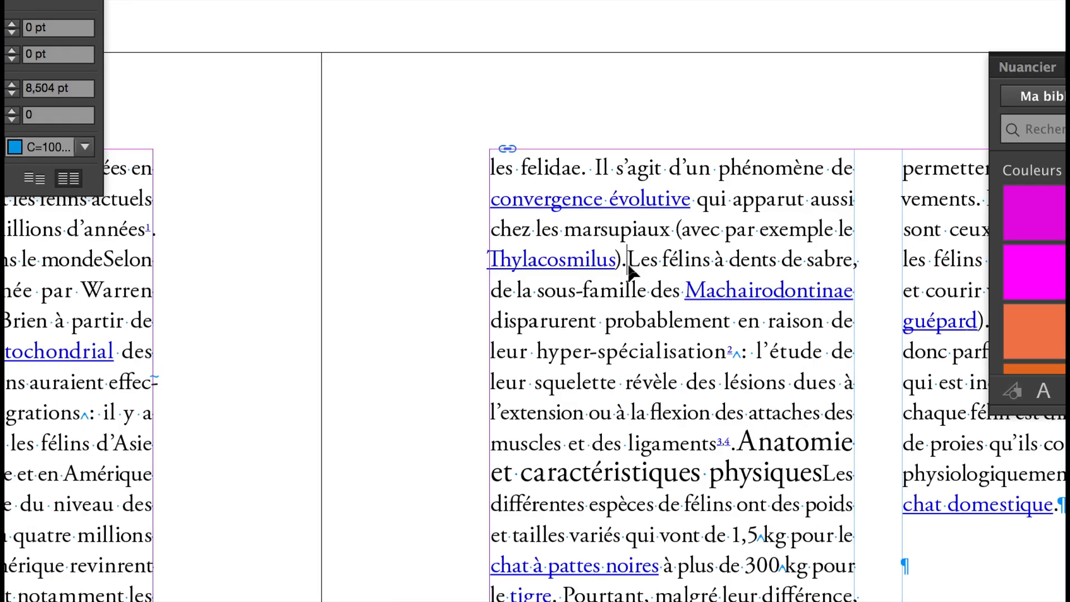
{"action": "key", "text": "Return"}
{"action": "key", "text": "Return"}
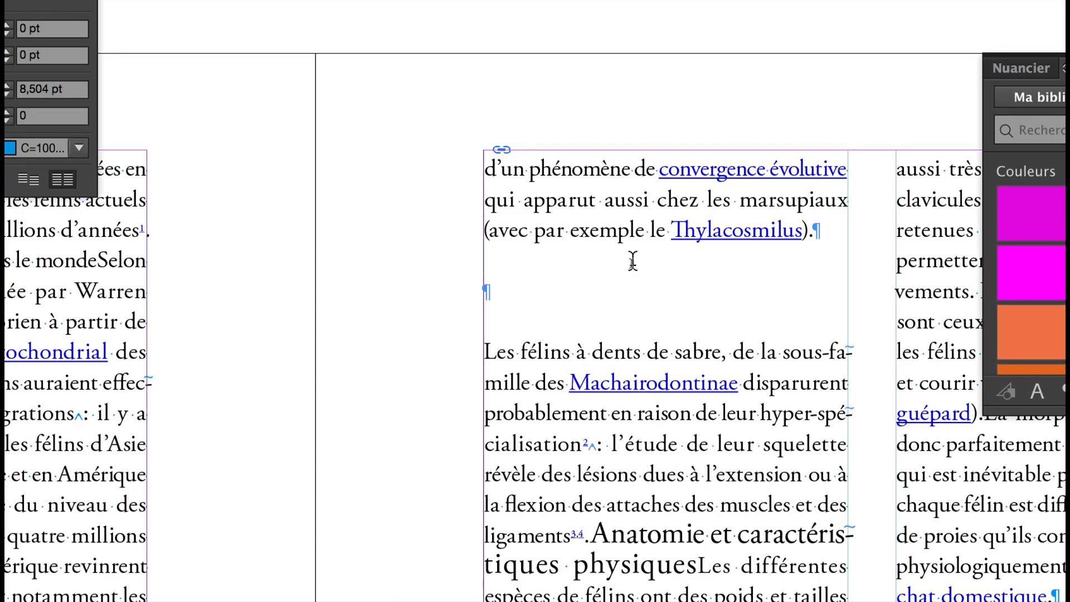
{"action": "key", "text": "Up"}
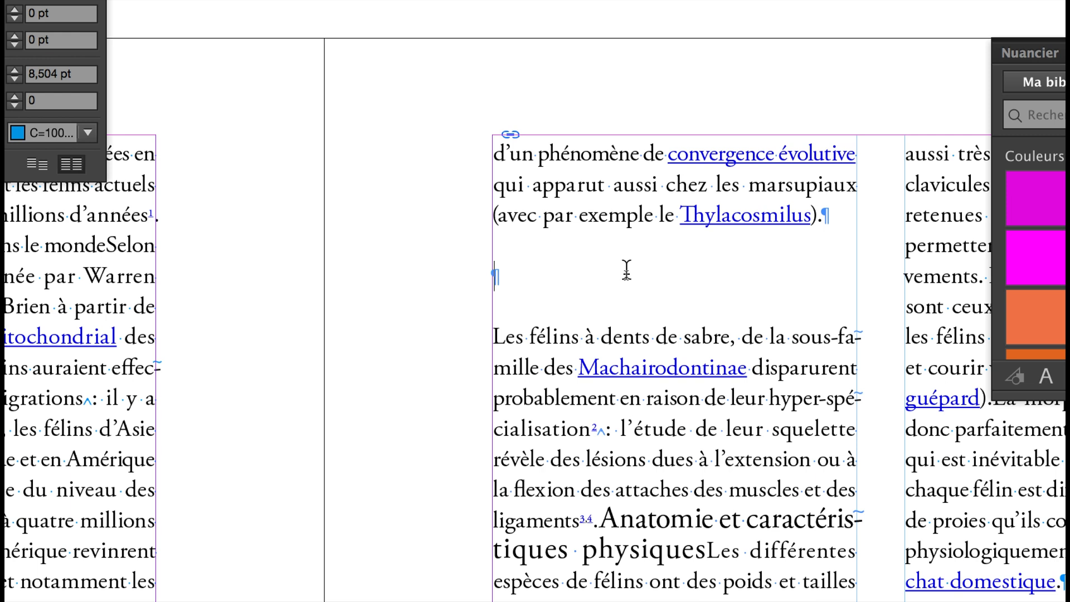
- Enter "Anatomie des félins" in the empty paragraph and apply the "titre de premier niveau" paragraph style
{"action": "type", "text": "Anatomie"}
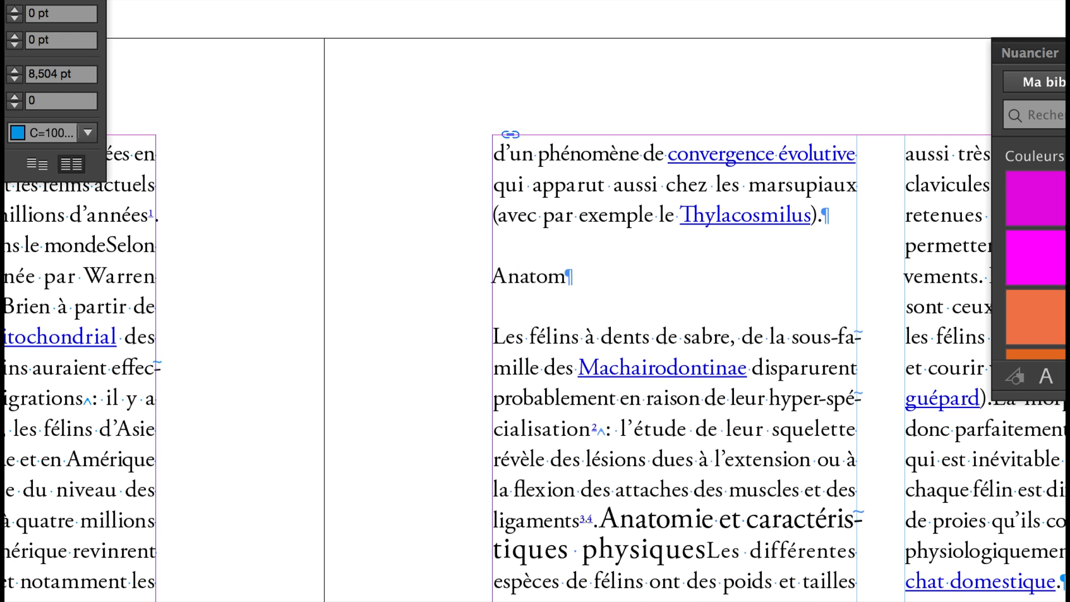
{"action": "type", "text": " des félins"}
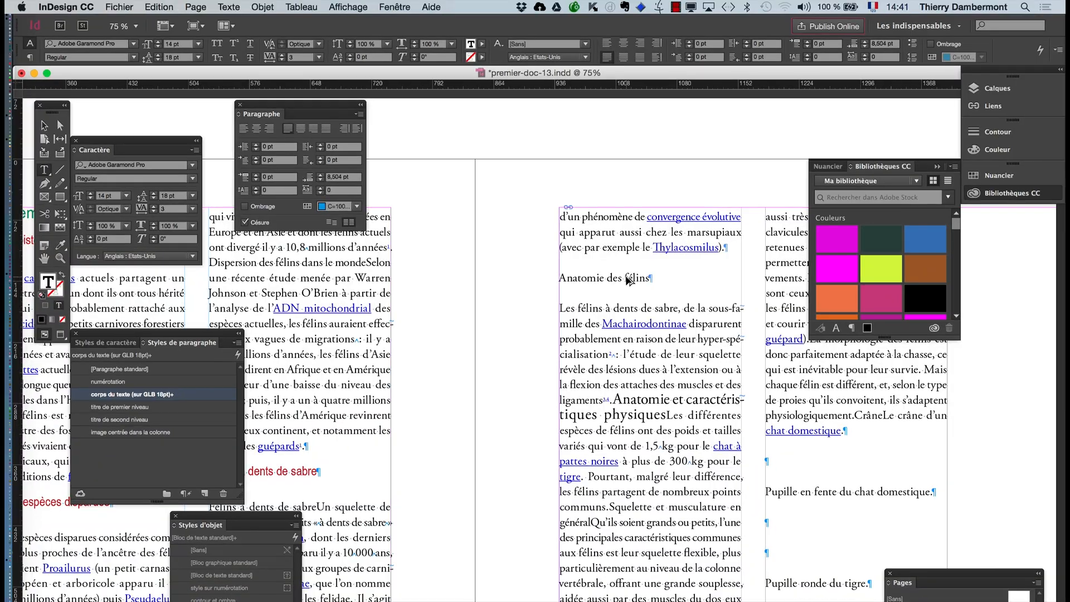
{"action": "left_click", "coordinate": [169, 421]}
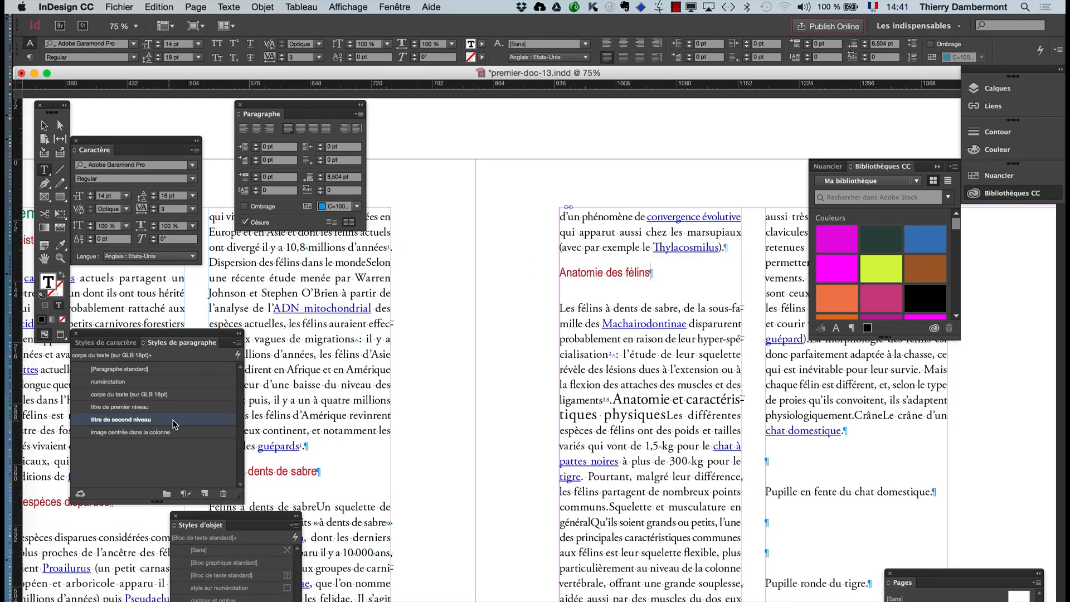
{"action": "left_click", "coordinate": [137, 408]}
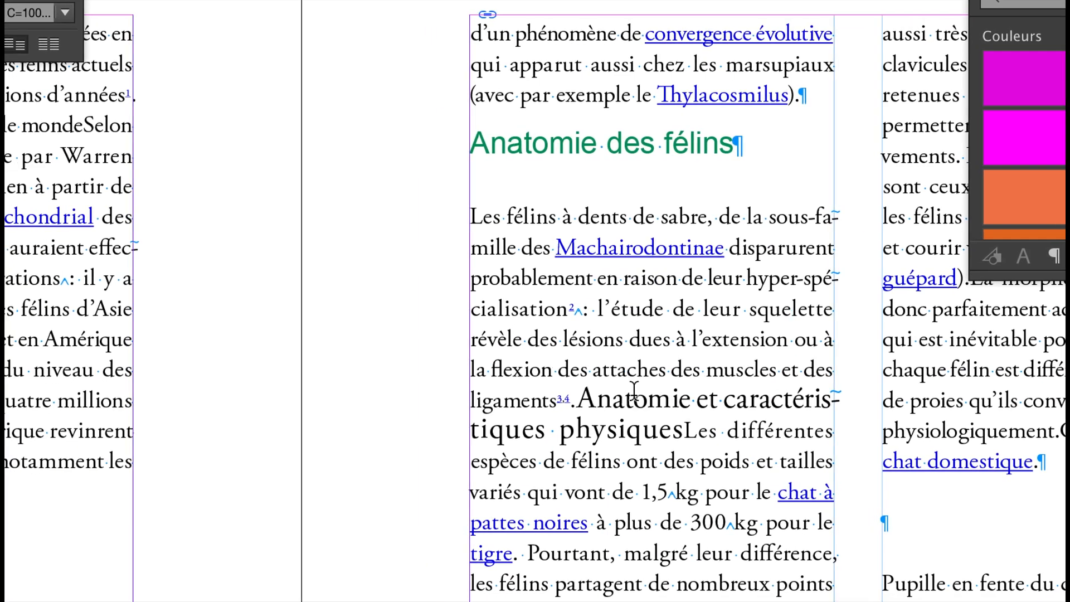
- Split "Anatomie et caractéristiques physiques" into its own paragraph and apply the "titre de second niveau" style
{"action": "left_click", "coordinate": [636, 390]}
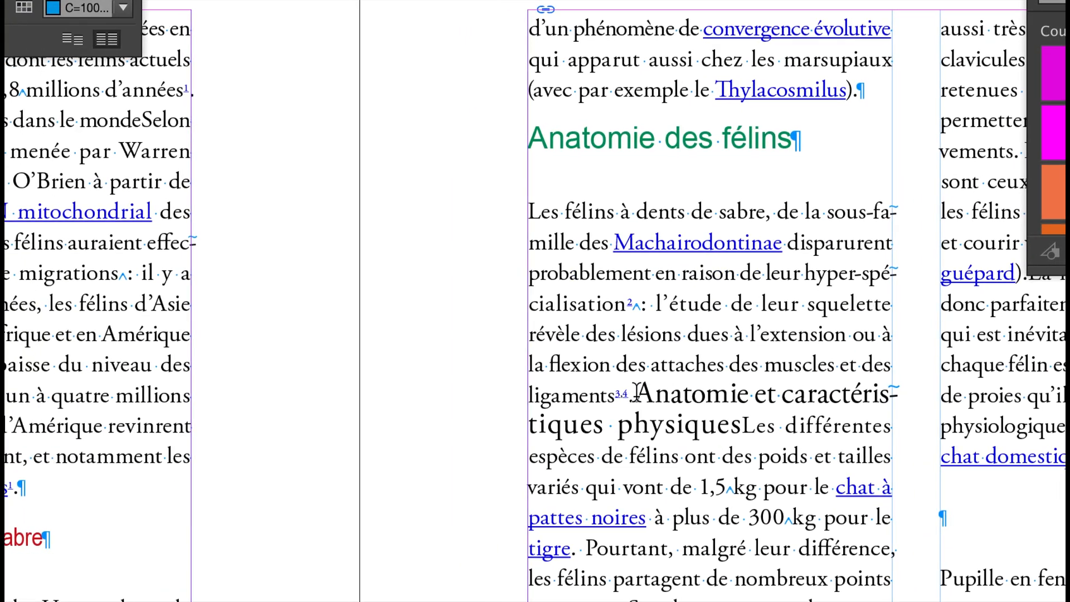
{"action": "key", "text": "Return"}
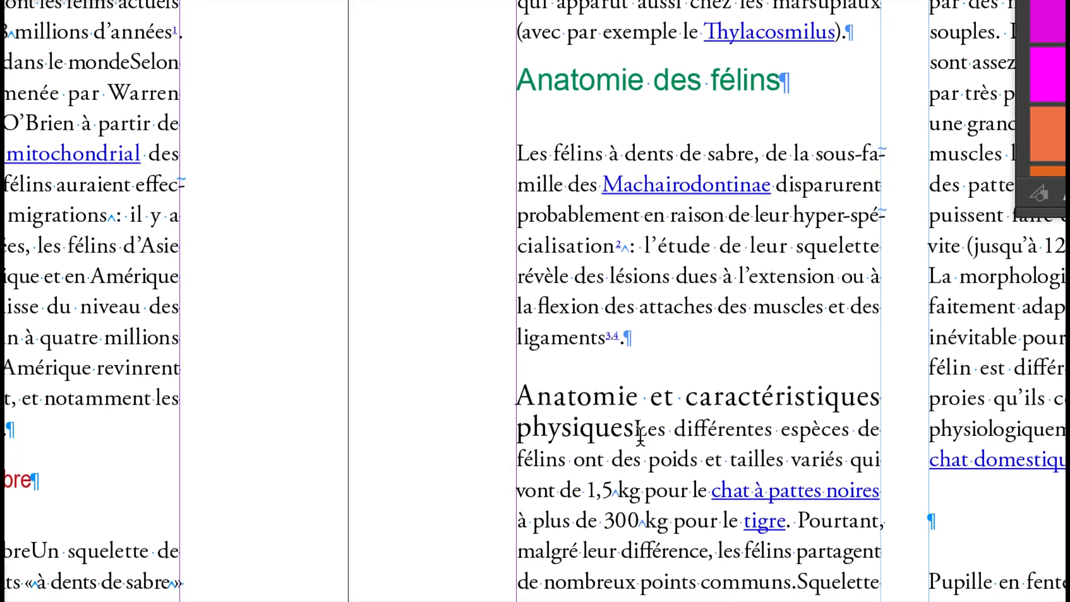
{"action": "left_click", "coordinate": [639, 469]}
{"action": "key", "text": "Return"}
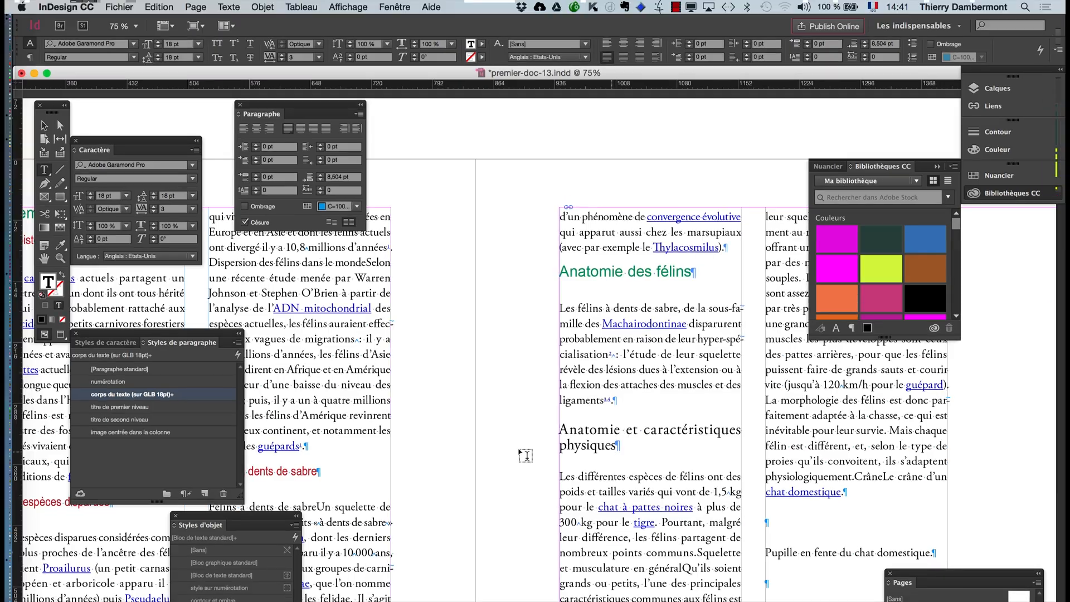
{"action": "left_click", "coordinate": [109, 419]}
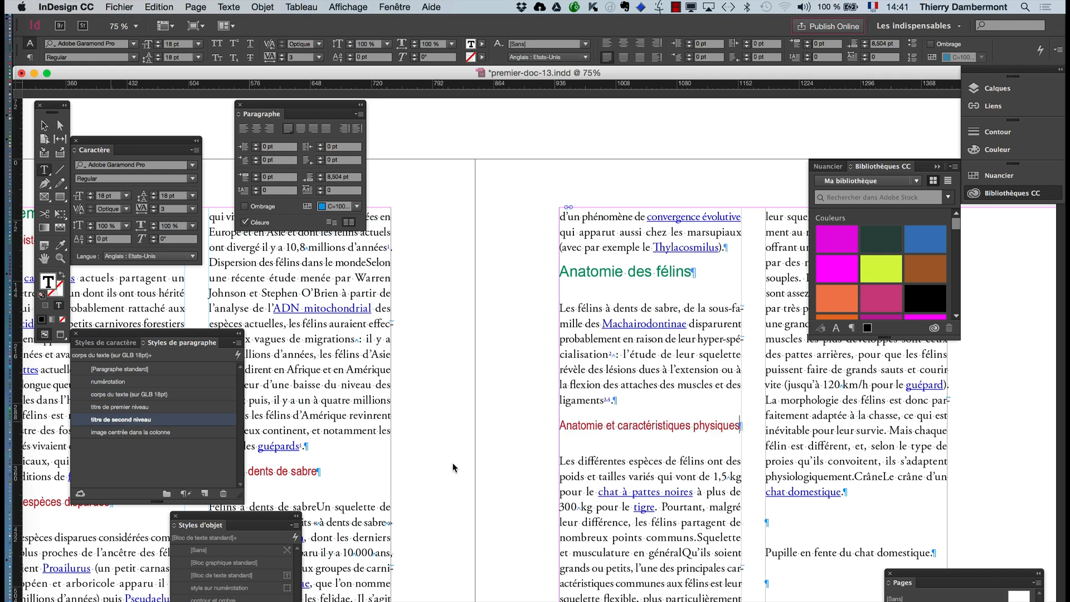
- Collapse the CC library and insert the subheading "Morphologie" before "La morphologie des félins", styled "titre de second niveau"
{"action": "left_click", "coordinate": [937, 166]}
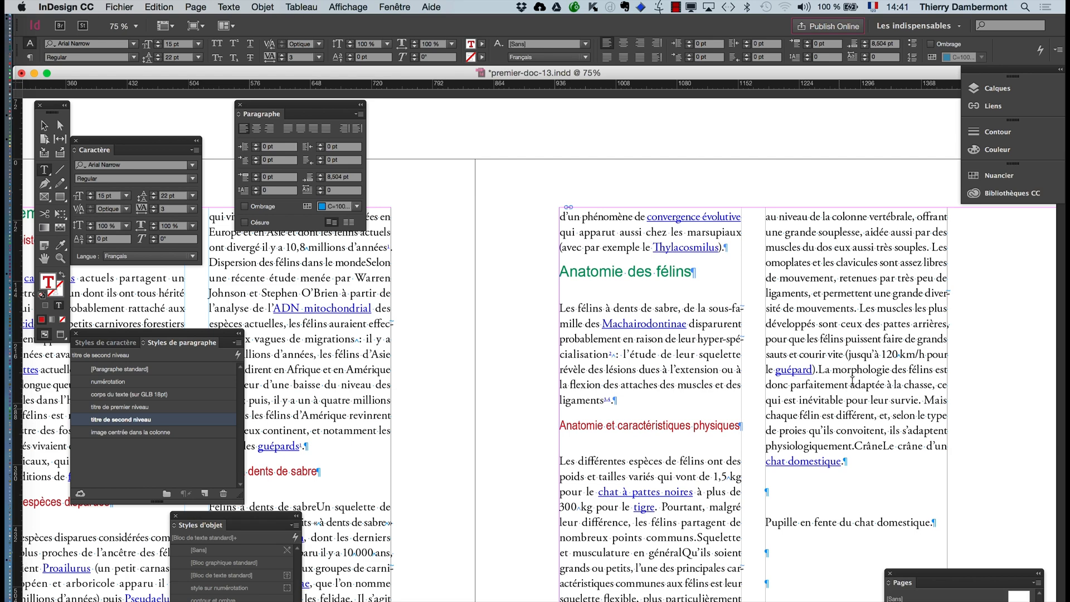
{"action": "left_click", "coordinate": [819, 368]}
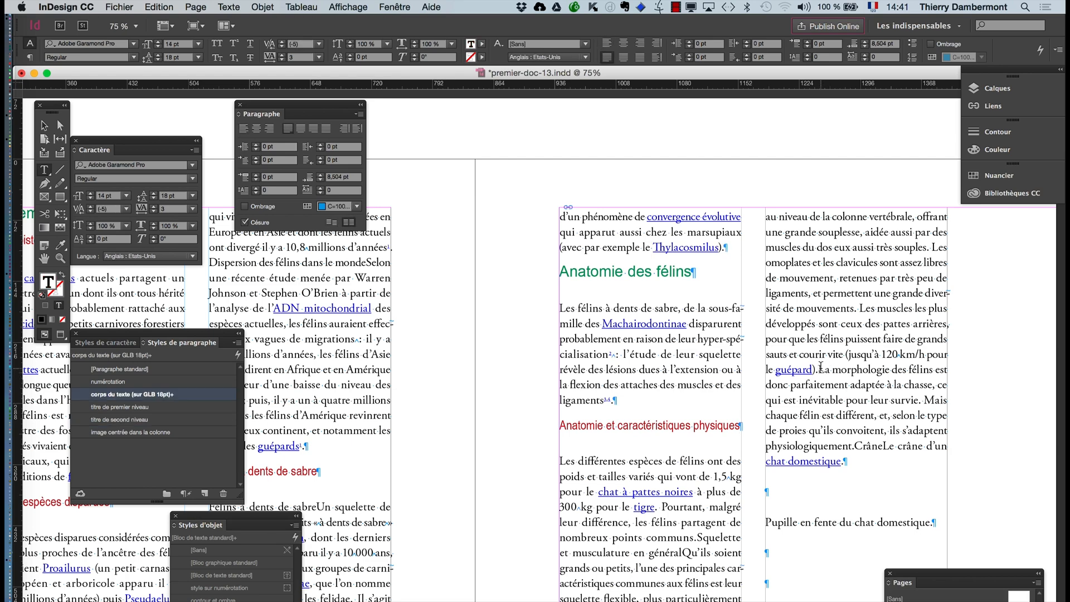
{"action": "key", "text": "Return"}
{"action": "key", "text": "Return"}
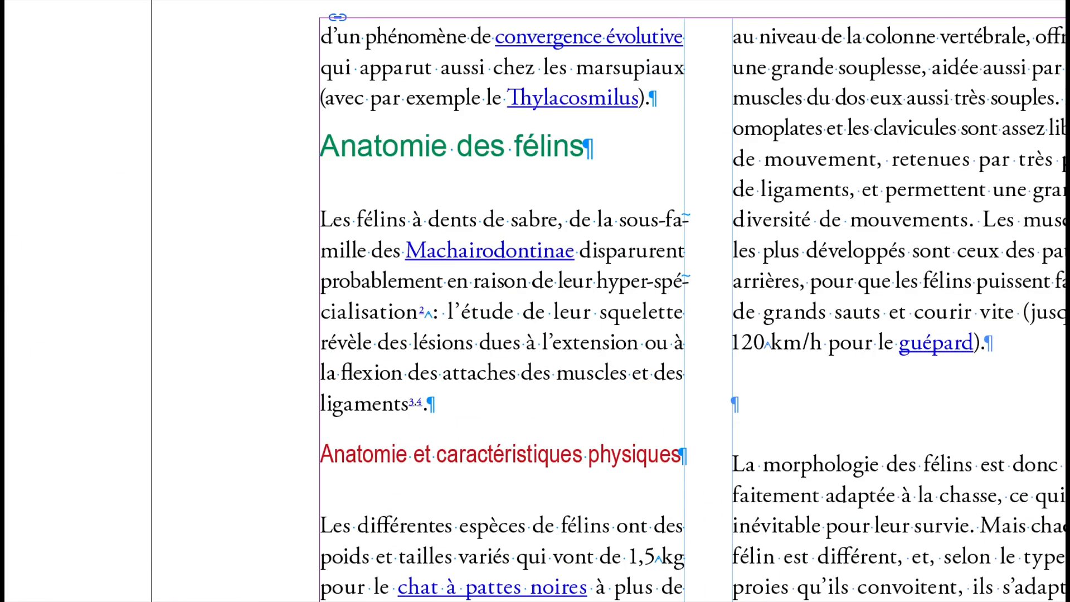
{"action": "type", "text": "Morphologie"}
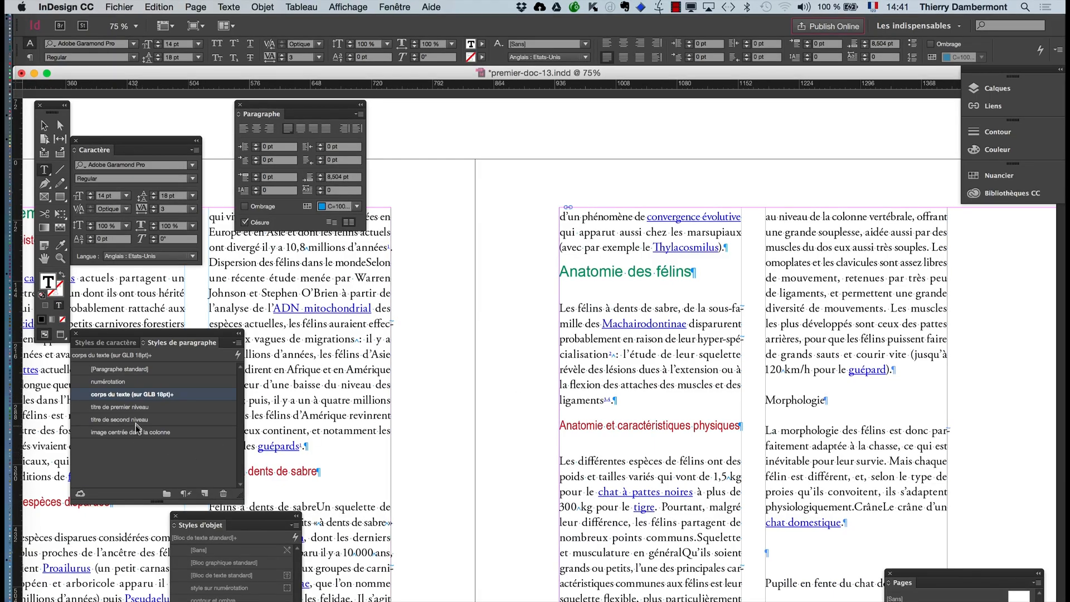
{"action": "left_click", "coordinate": [135, 420]}
- Apply the "titre de second niveau" paragraph style to "Détail sur les papilles." in the first column of the next spread
{"action": "scroll", "coordinate": [548, 481], "scroll_direction": "down", "scroll_amount": 10}
{"action": "scroll", "coordinate": [549, 481], "scroll_direction": "left", "scroll_amount": 8}
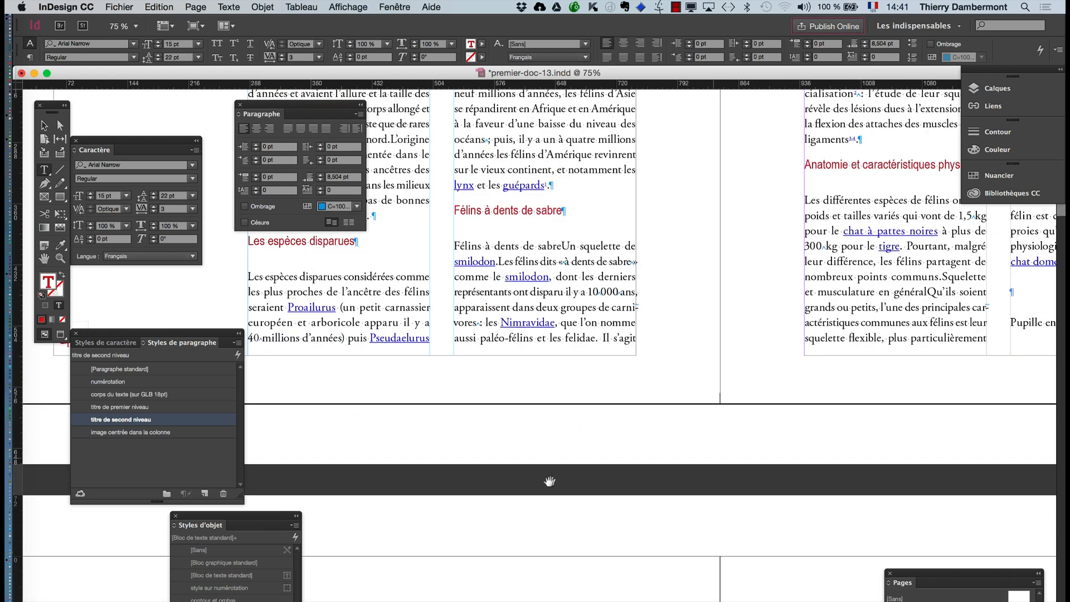
{"action": "left_click_drag", "start_coordinate": [549, 481], "coordinate": [695, 210]}
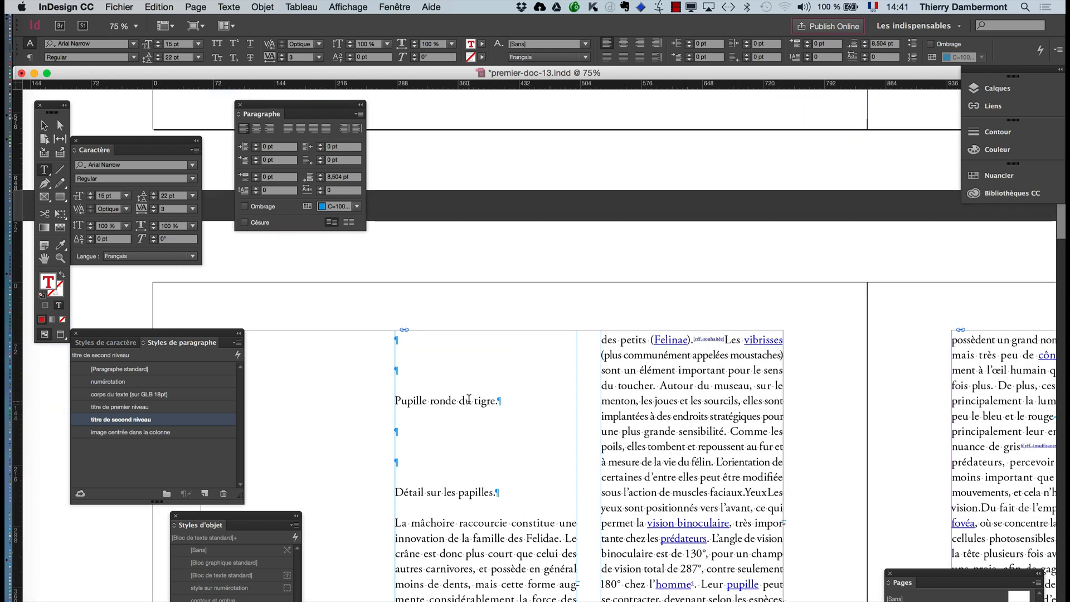
{"action": "left_click", "coordinate": [473, 490]}
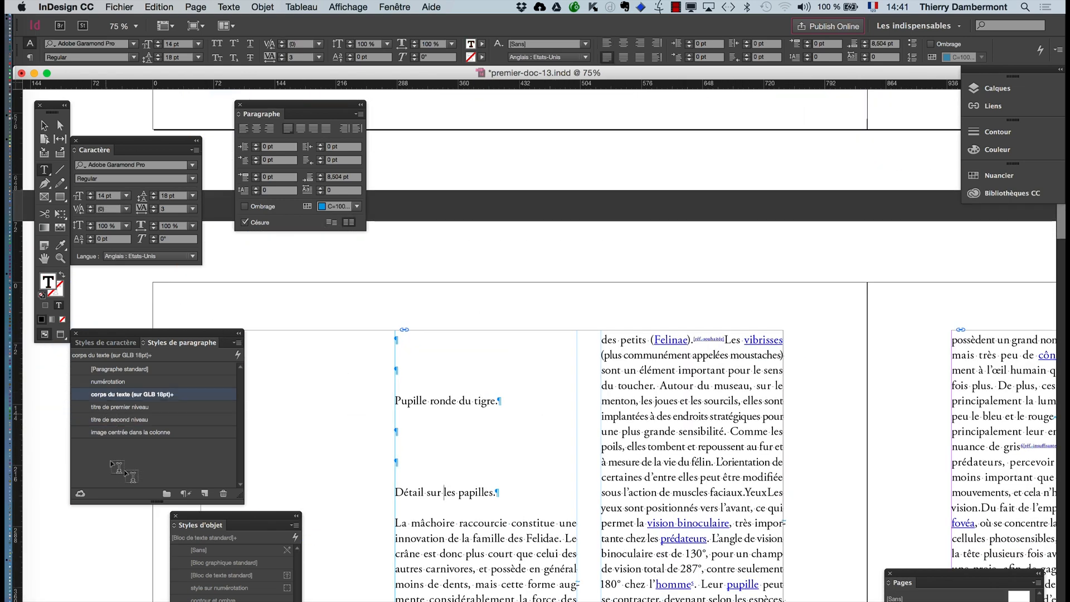
{"action": "left_click", "coordinate": [125, 420]}
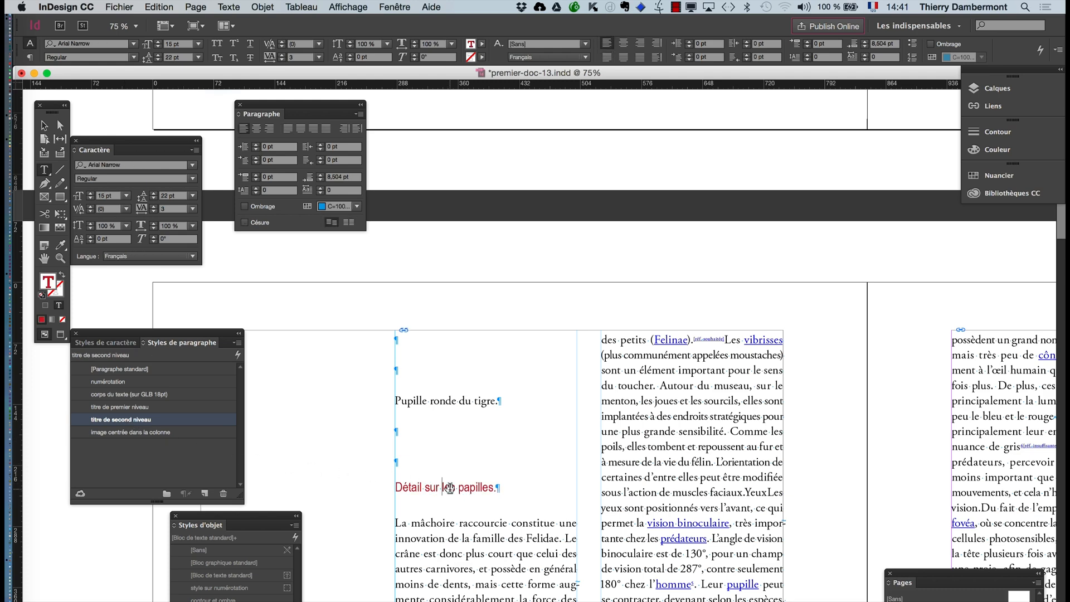
- Save the document under the new name premier-doc-14.indd in the same folder
{"action": "left_click", "coordinate": [119, 7]}
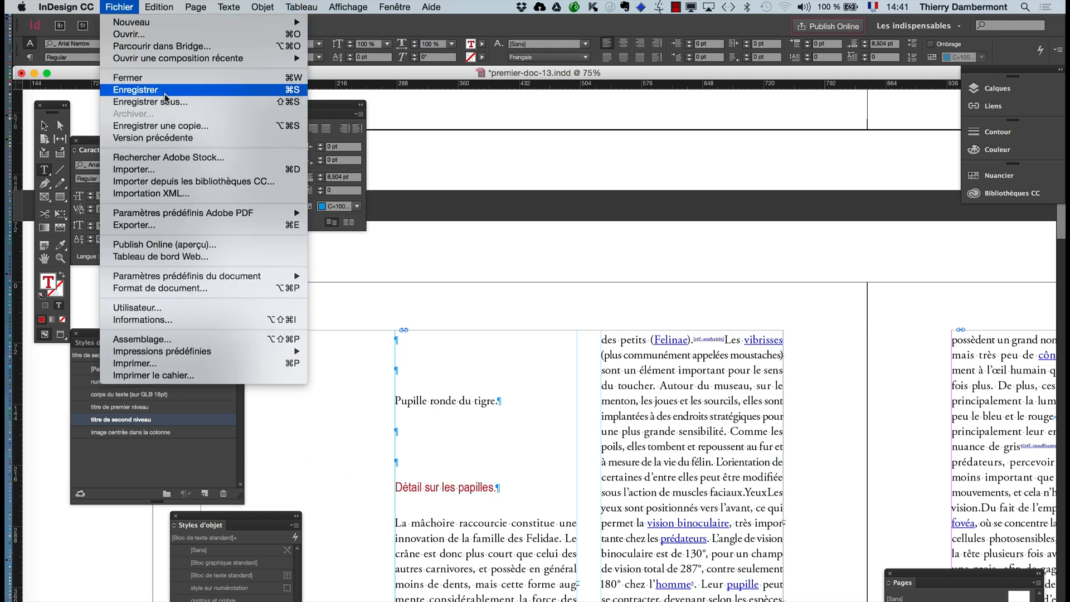
{"action": "left_click", "coordinate": [167, 104]}
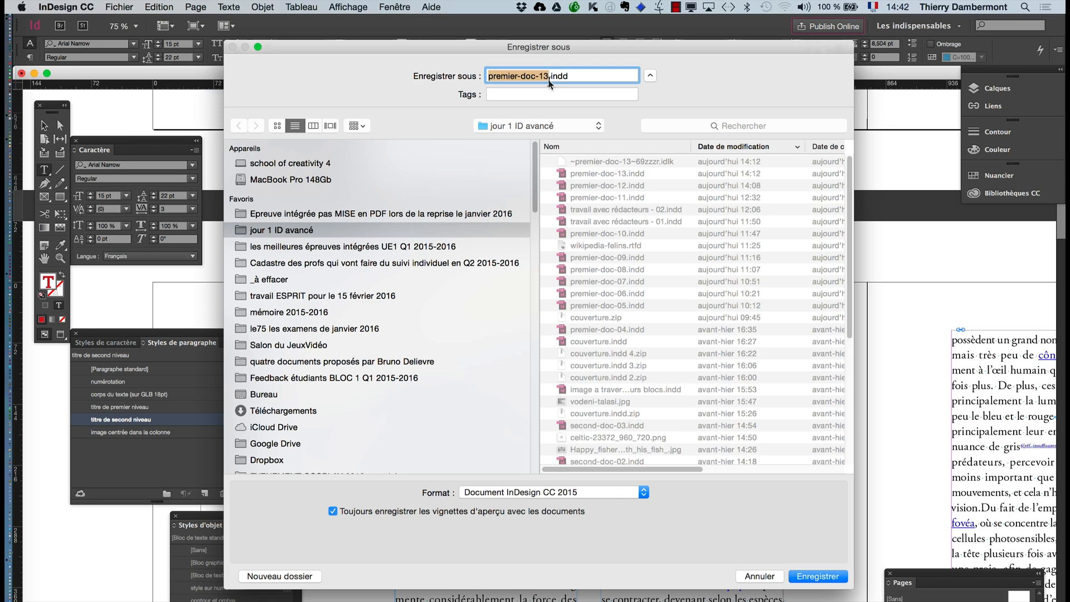
{"action": "left_click", "coordinate": [547, 77]}
{"action": "type", "text": "4"}
{"action": "key", "text": "Return"}
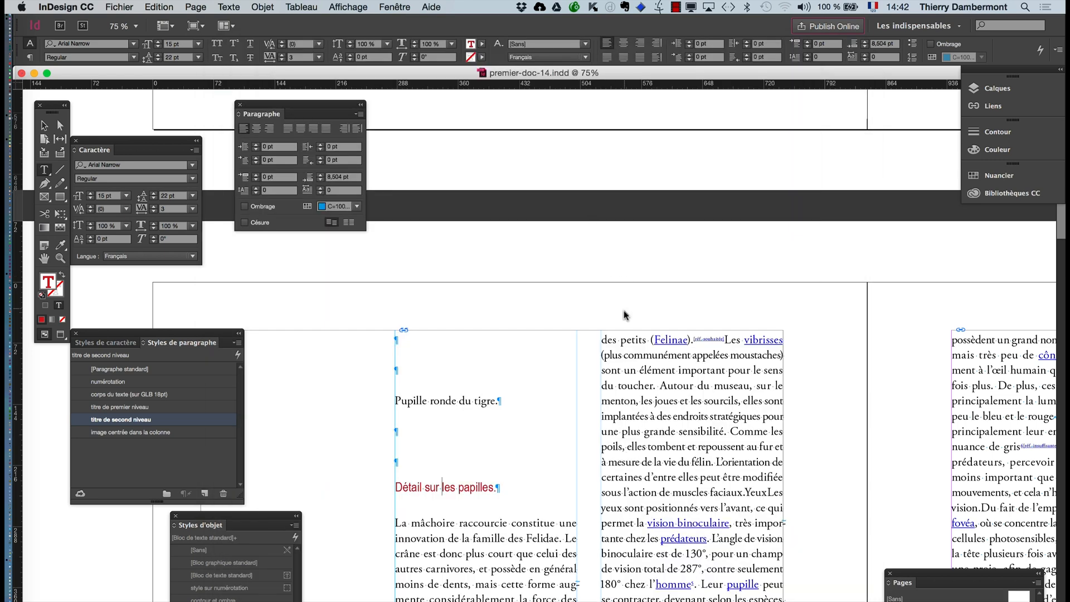
- Deselect the text with the Selection tool and move the paragraph styles panel beside the "Premiers félins" column
{"action": "scroll", "coordinate": [529, 407], "scroll_direction": "down", "scroll_amount": 1}
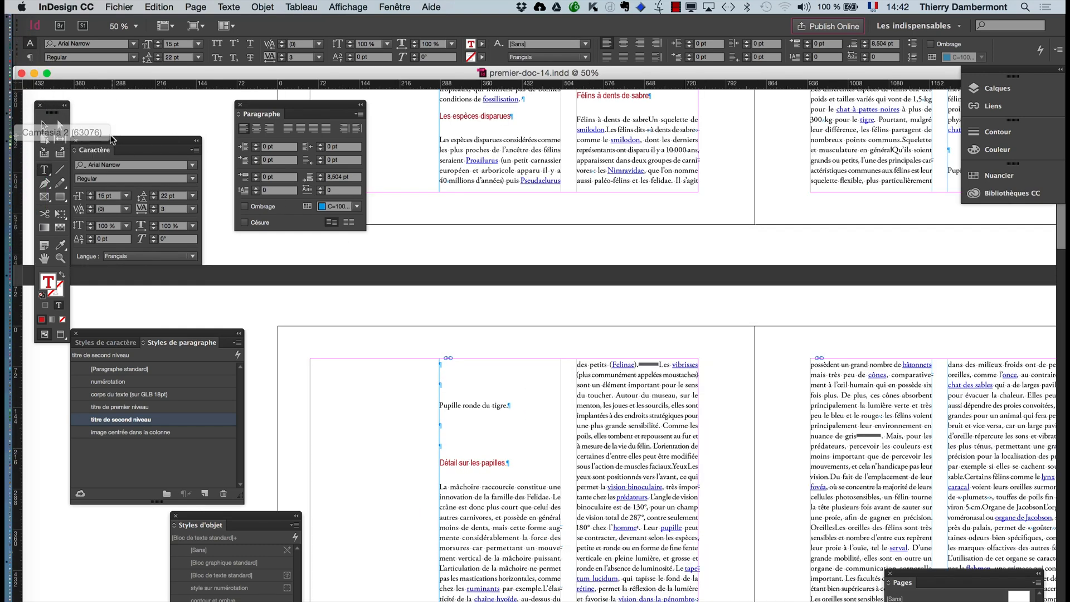
{"action": "left_click", "coordinate": [44, 126]}
{"action": "left_click", "coordinate": [239, 311]}
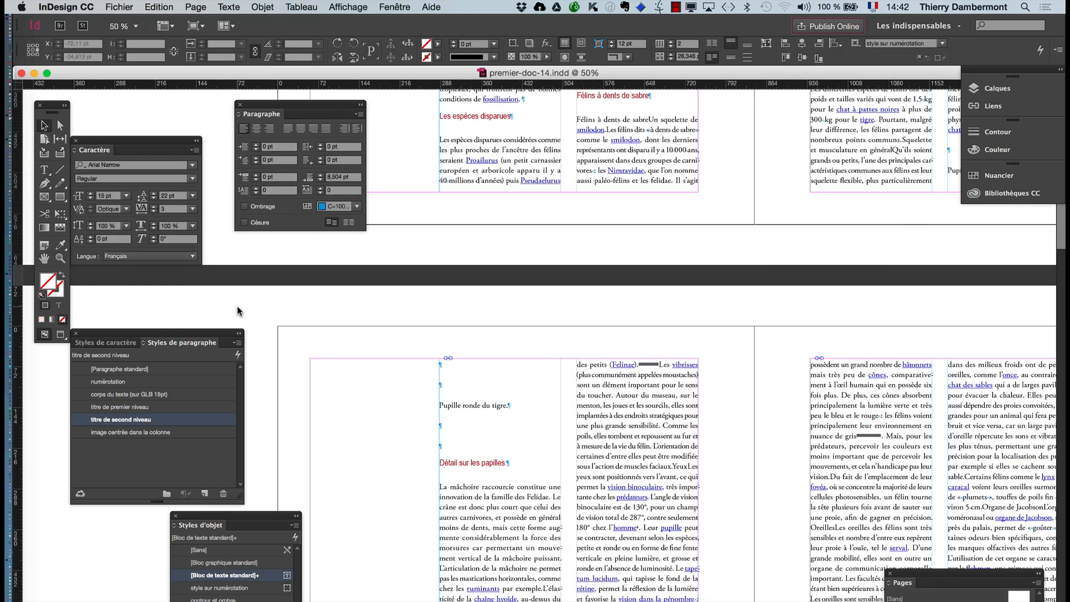
{"action": "scroll", "coordinate": [527, 428], "scroll_direction": "up", "scroll_amount": 1}
{"action": "scroll", "coordinate": [529, 428], "scroll_direction": "up", "scroll_amount": 8}
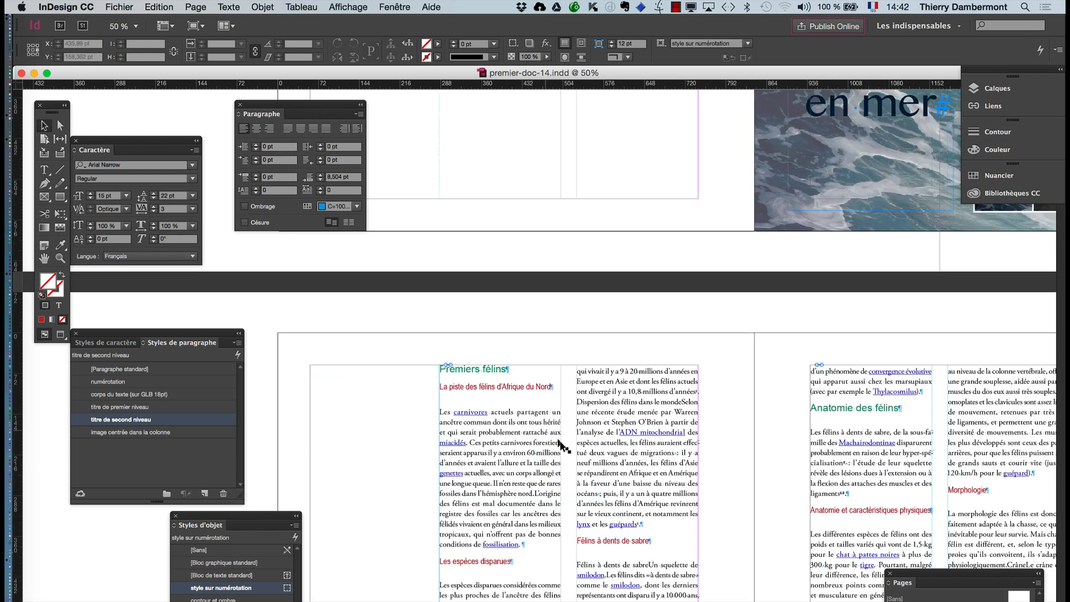
{"action": "scroll", "coordinate": [568, 450], "scroll_direction": "up", "scroll_amount": 1}
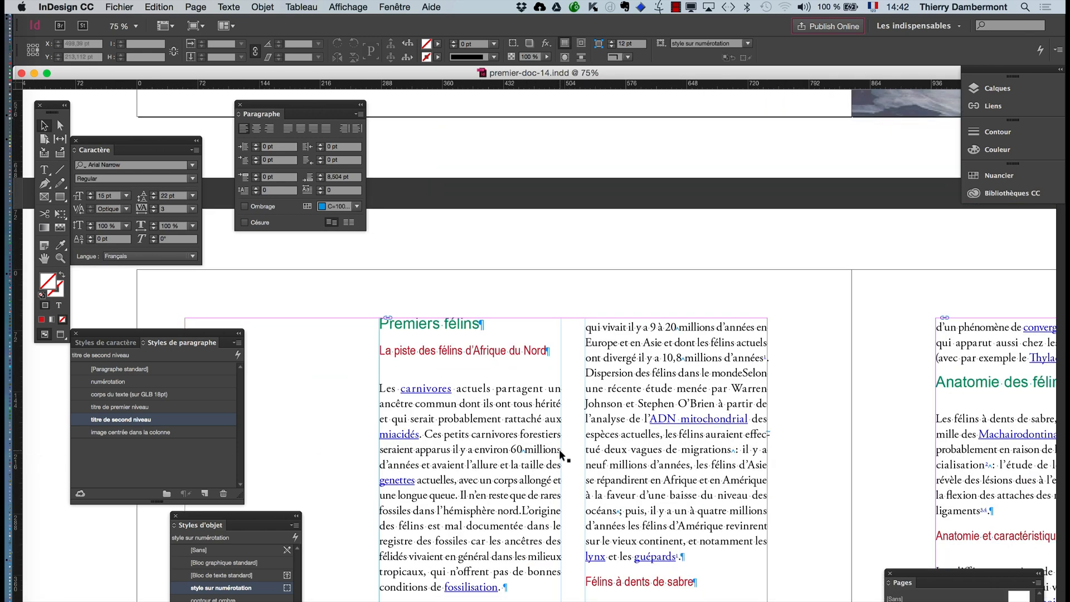
{"action": "scroll", "coordinate": [560, 454], "scroll_direction": "down", "scroll_amount": 3}
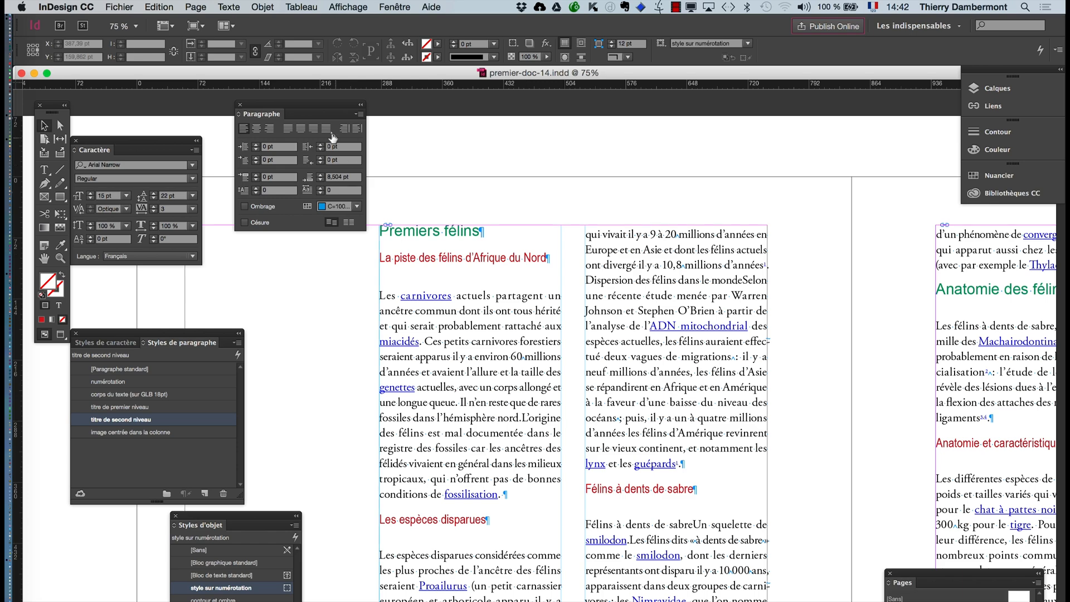
{"action": "left_click_drag", "start_coordinate": [182, 339], "coordinate": [292, 281]}
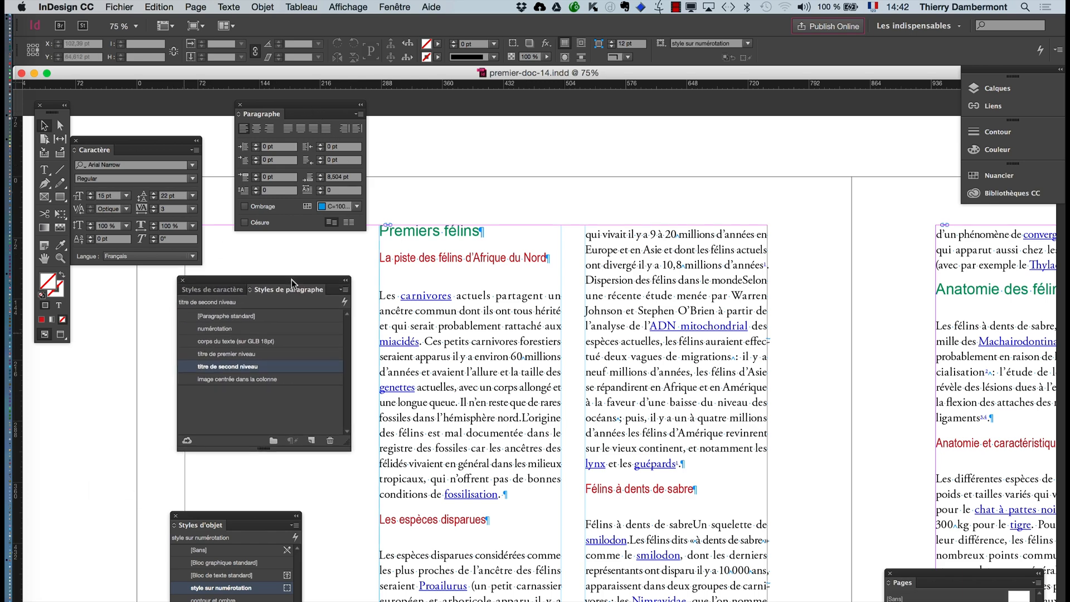
- Open the "titre de premier niveau" paragraph style's options and set its bullets and numbering list type to Numéros
{"action": "left_click", "coordinate": [280, 357]}
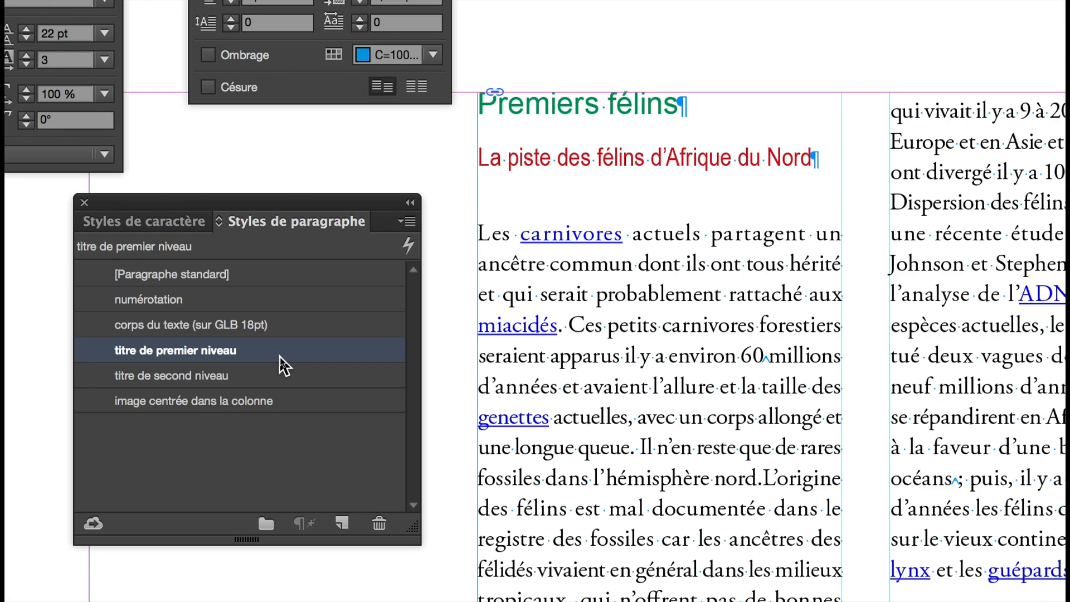
{"action": "double_click", "coordinate": [278, 354]}
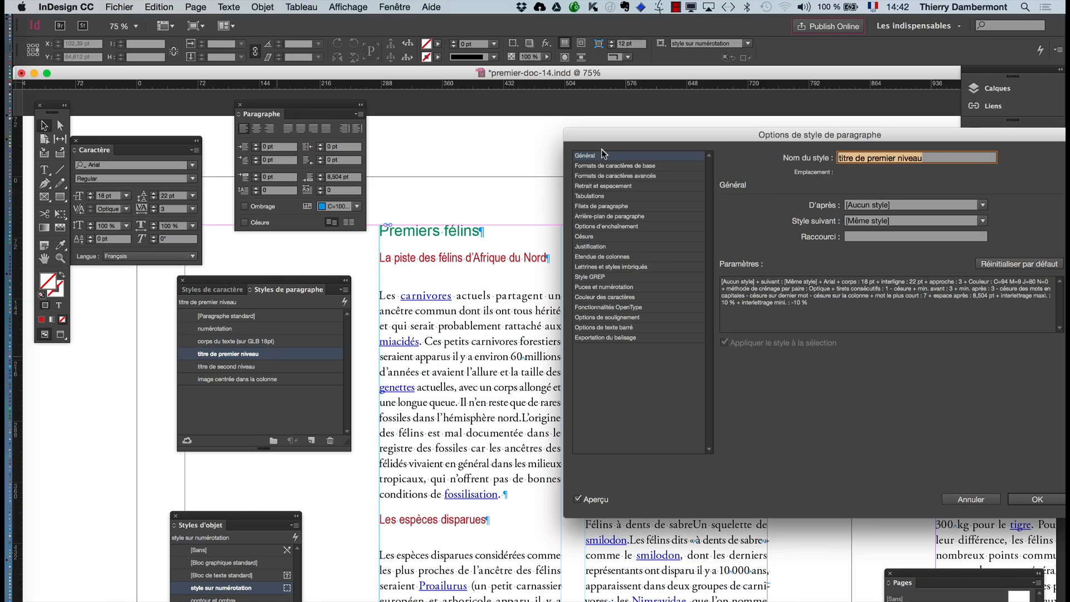
{"action": "left_click_drag", "start_coordinate": [603, 137], "coordinate": [624, 131]}
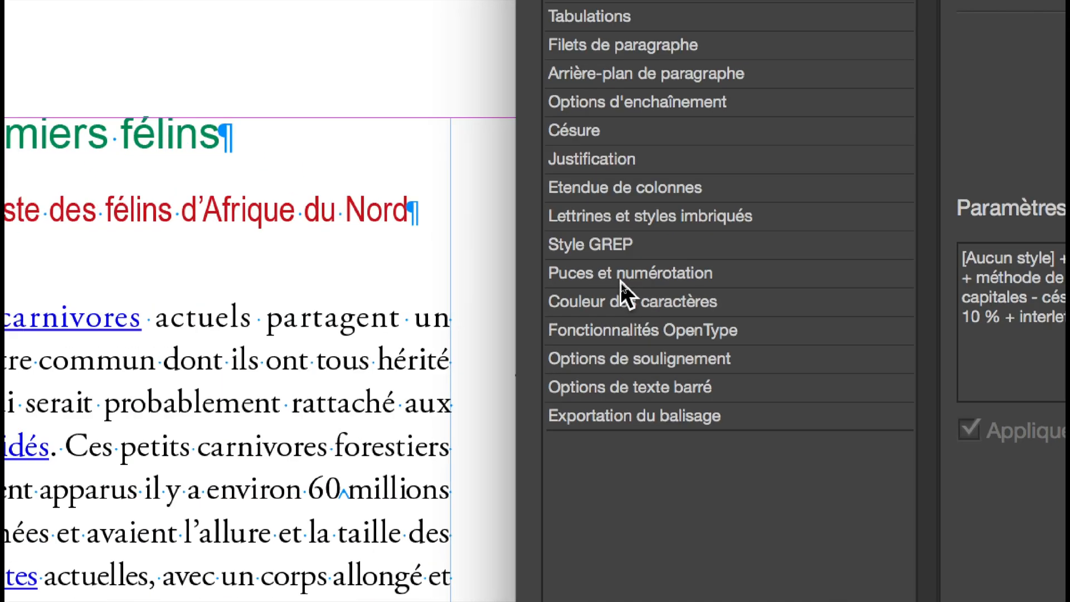
{"action": "left_click", "coordinate": [620, 280]}
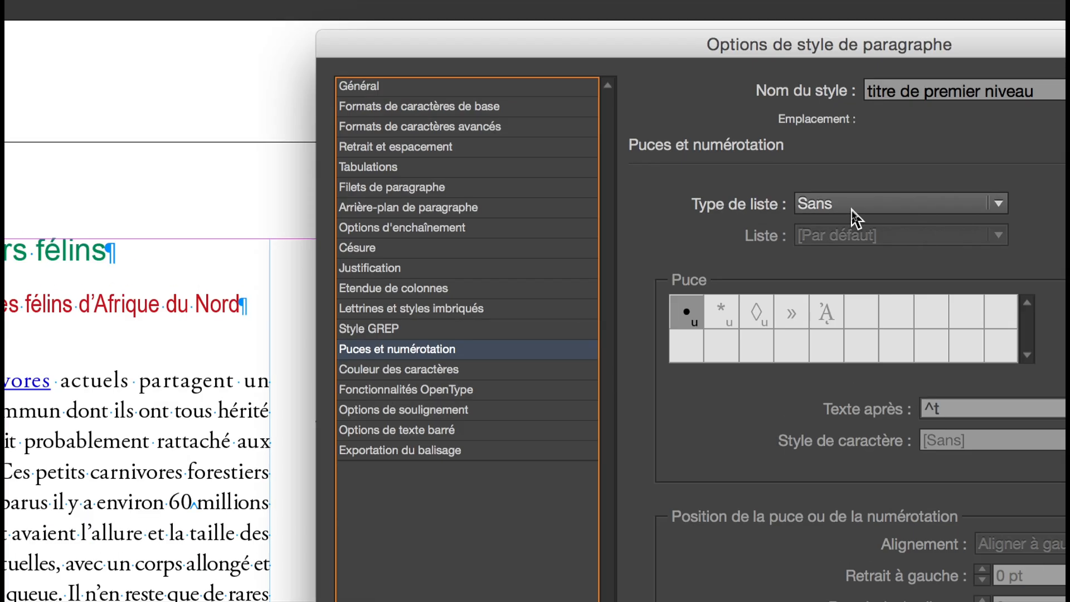
{"action": "left_click", "coordinate": [850, 208]}
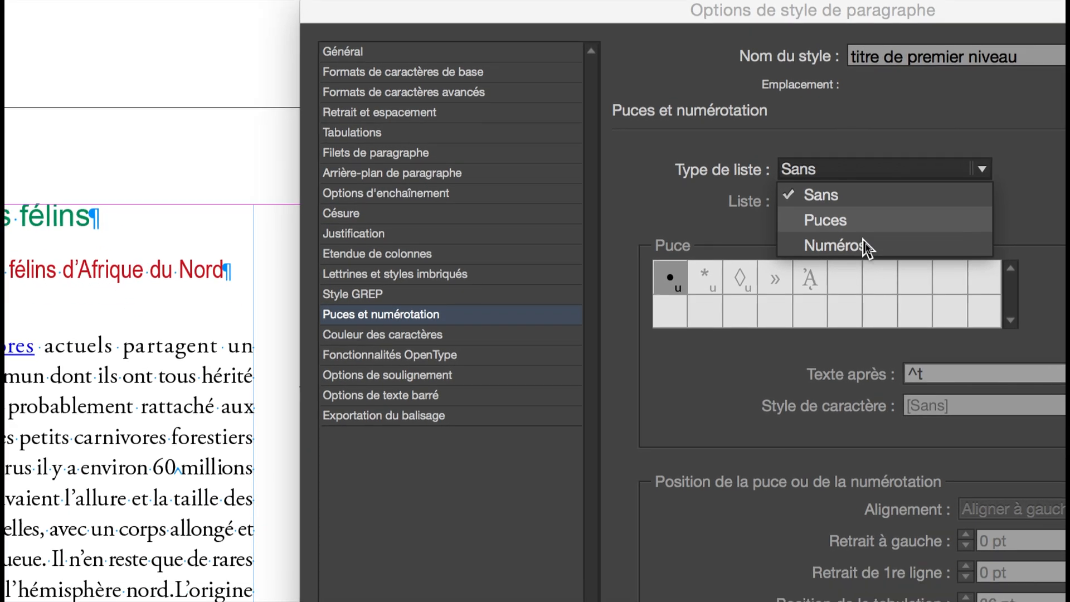
{"action": "left_click", "coordinate": [863, 244]}
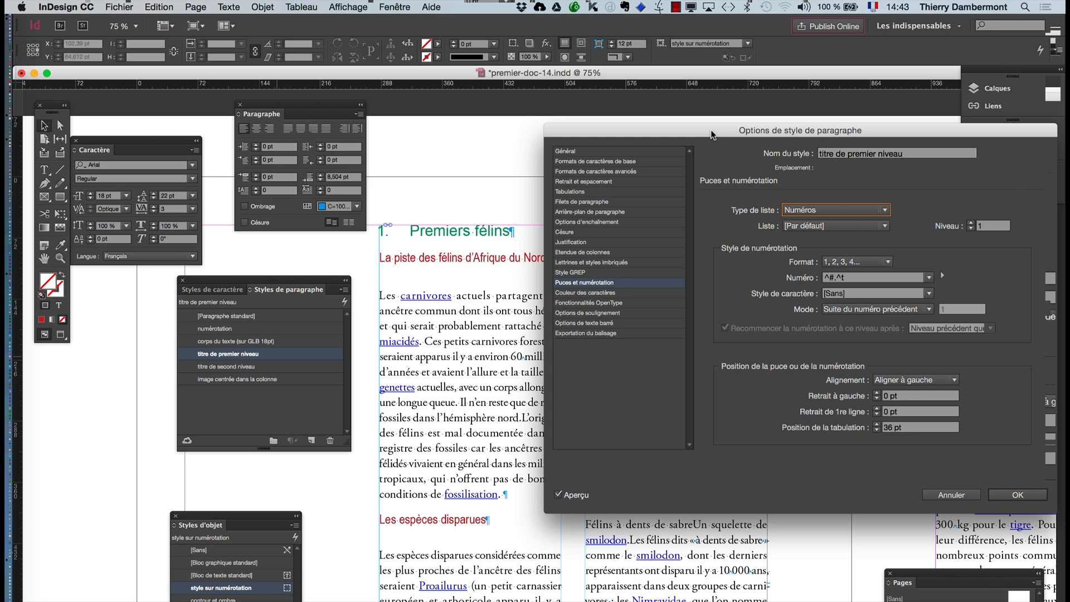
{"action": "left_click_drag", "start_coordinate": [753, 130], "coordinate": [735, 135]}
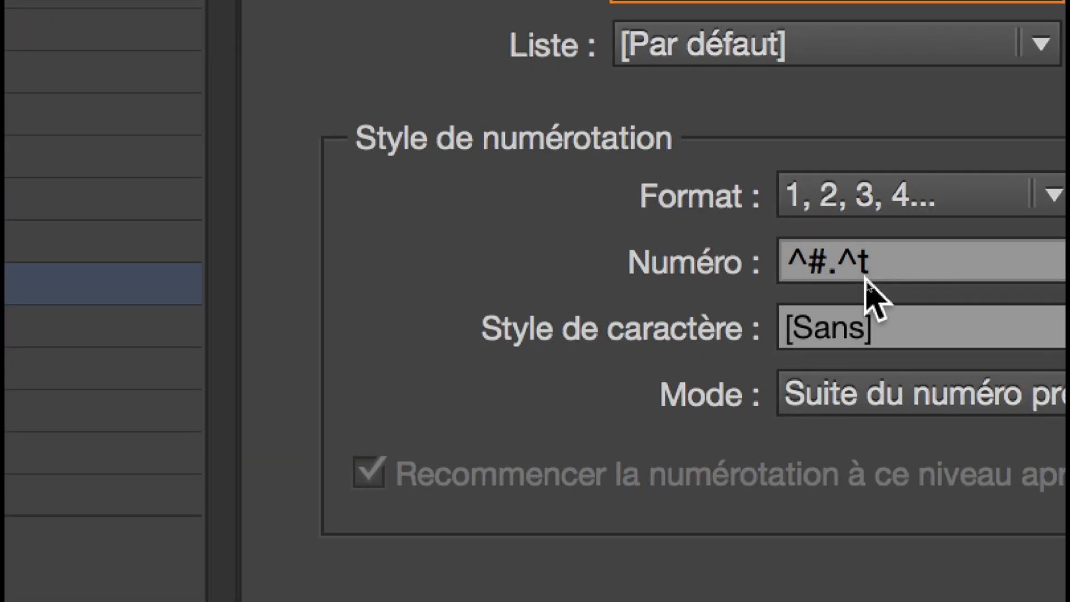
- Remove the tab code from the style's number expression, leaving "^#.", and update the preview
{"action": "left_click", "coordinate": [865, 276]}
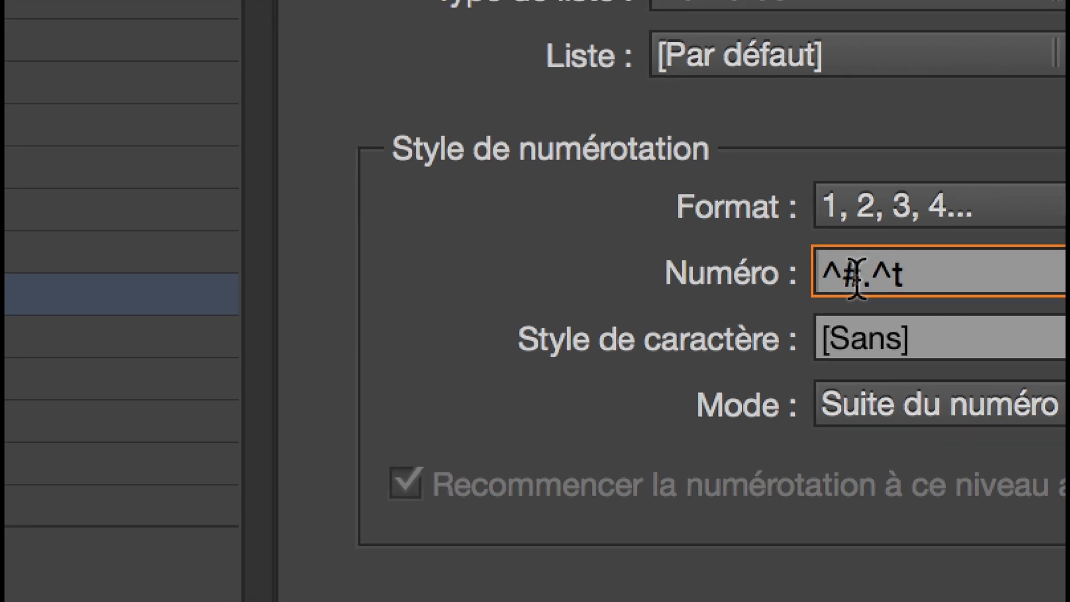
{"action": "left_click_drag", "start_coordinate": [858, 276], "coordinate": [821, 274]}
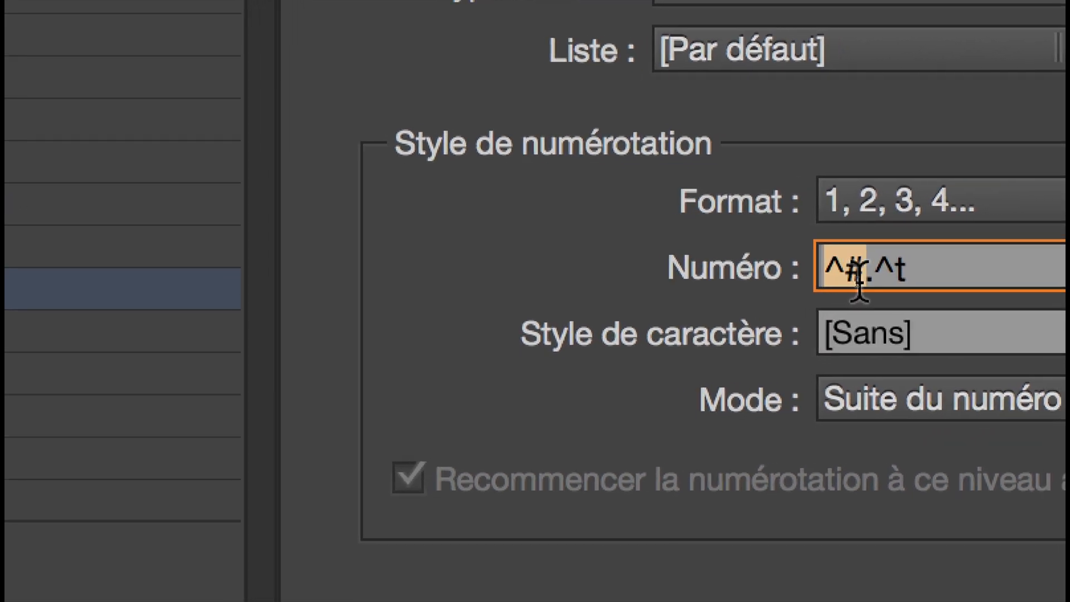
{"action": "double_click", "coordinate": [862, 273]}
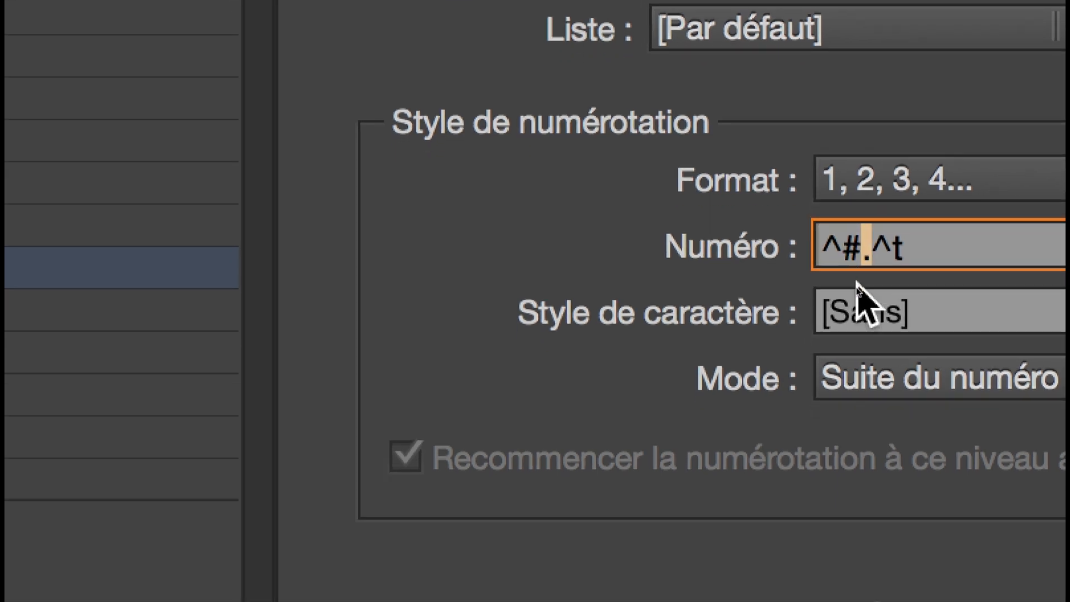
{"action": "double_click", "coordinate": [878, 248]}
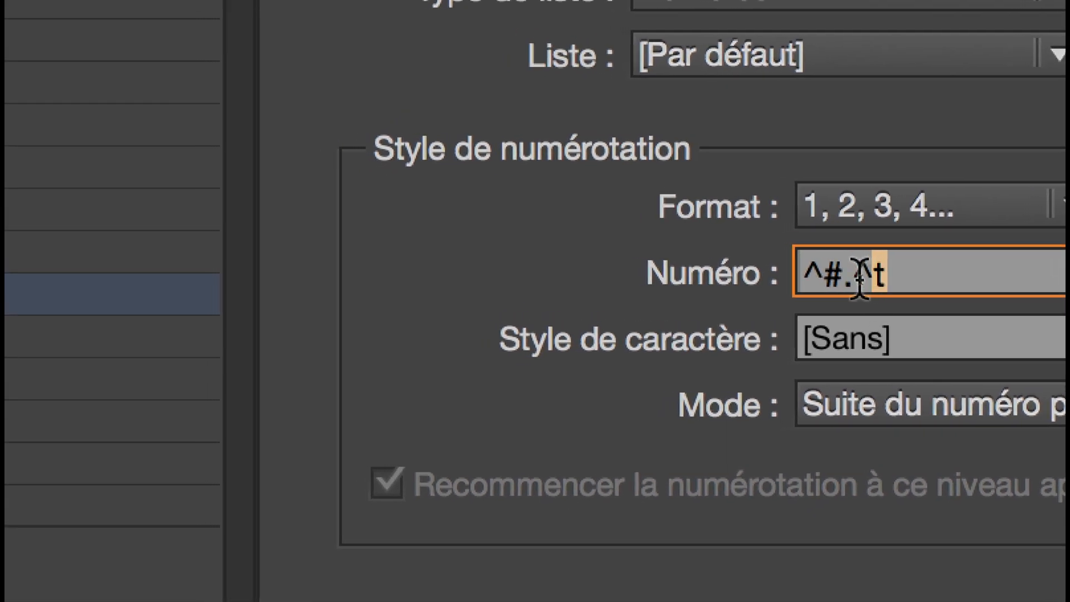
{"action": "key", "text": "shift+Left"}
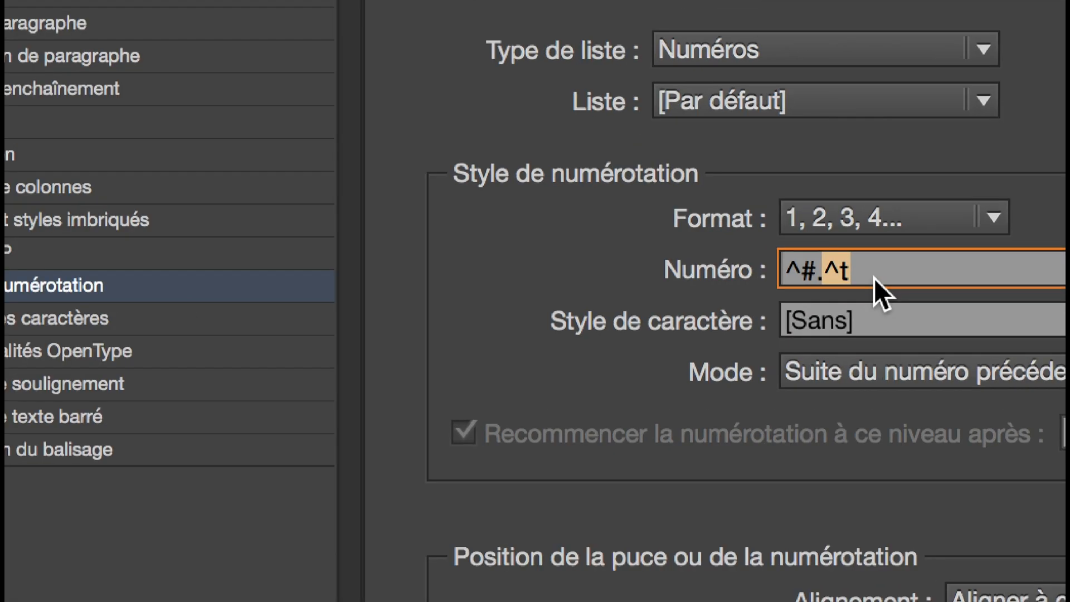
{"action": "key", "text": "BackSpace"}
{"action": "type", "text": "."}
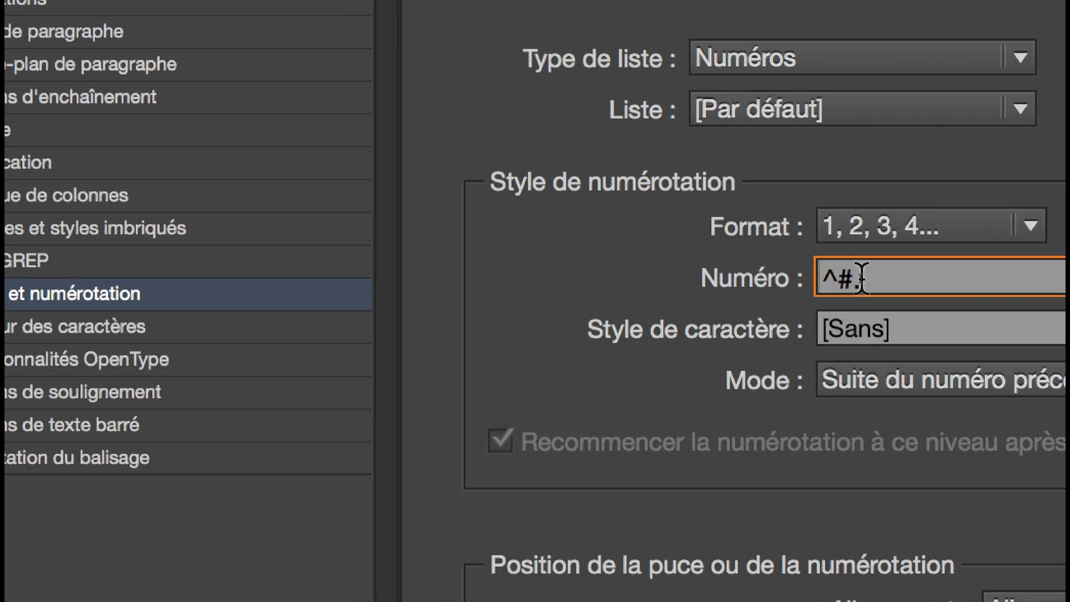
{"action": "left_click_drag", "start_coordinate": [827, 270], "coordinate": [851, 278]}
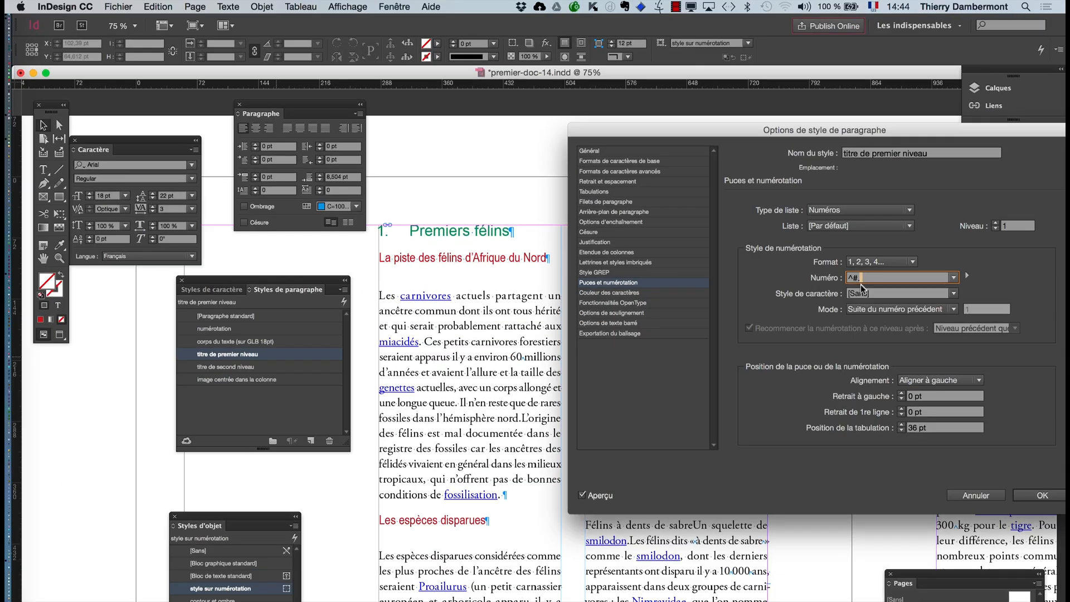
{"action": "left_click", "coordinate": [599, 496]}
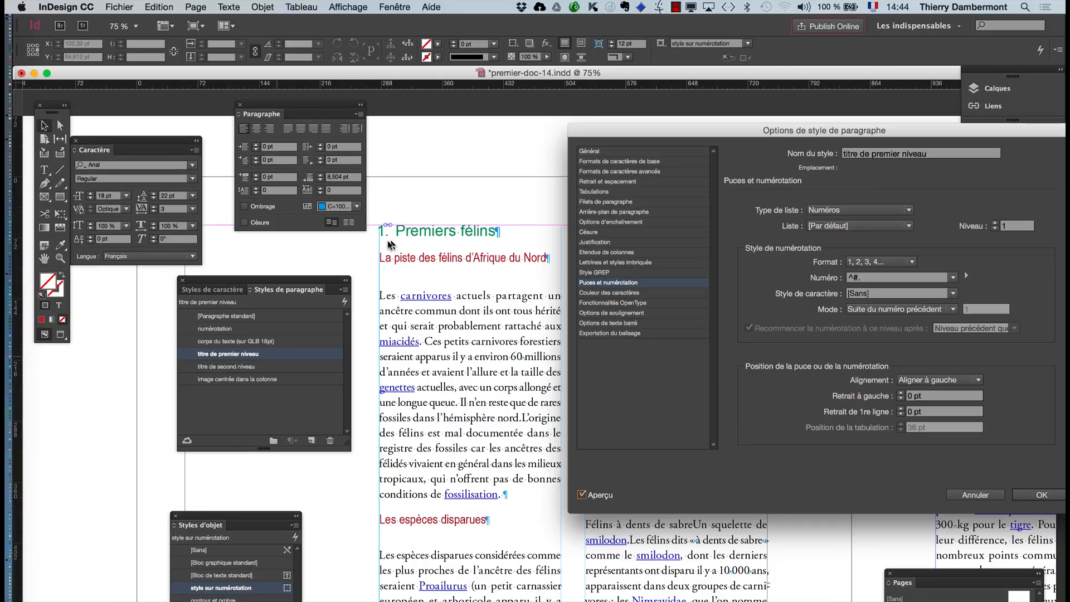
- Insert an "Espace fine" special character after "^#." in the style's number expression
{"action": "left_click", "coordinate": [903, 277]}
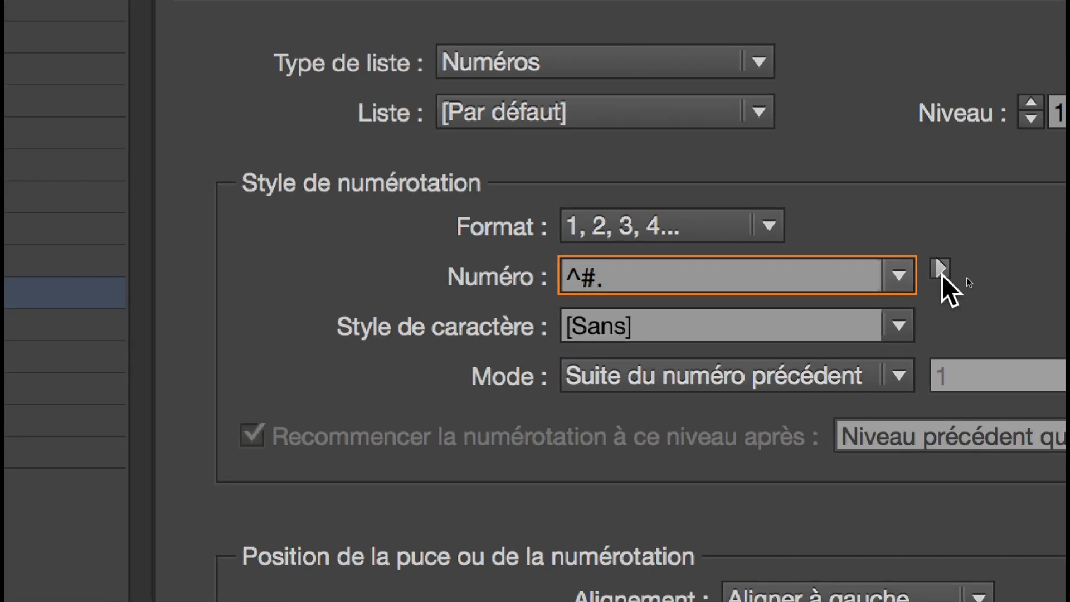
{"action": "left_click", "coordinate": [940, 270]}
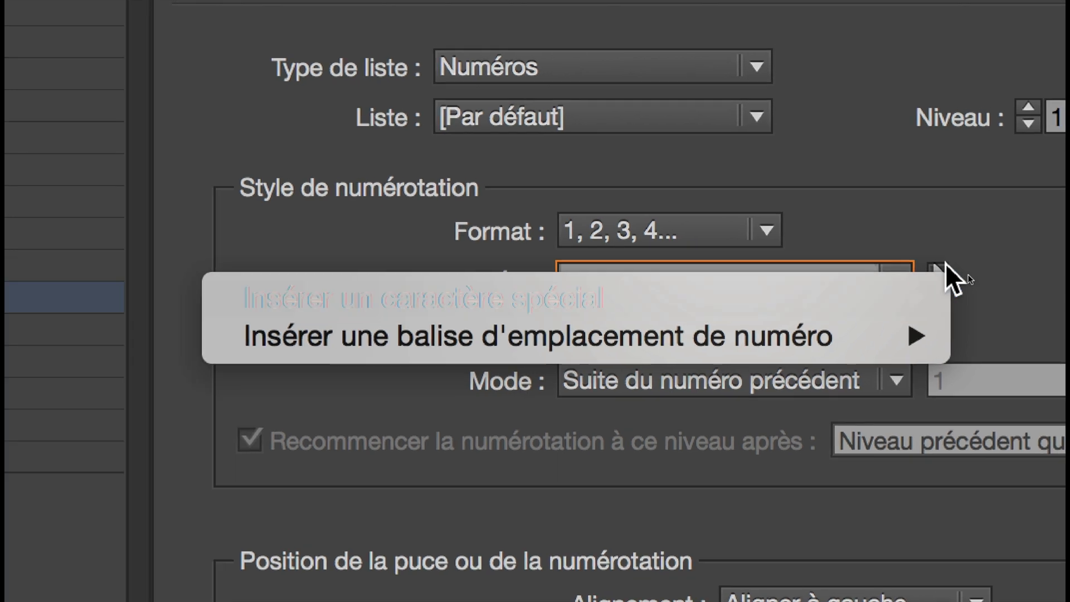
{"action": "left_click", "coordinate": [965, 215]}
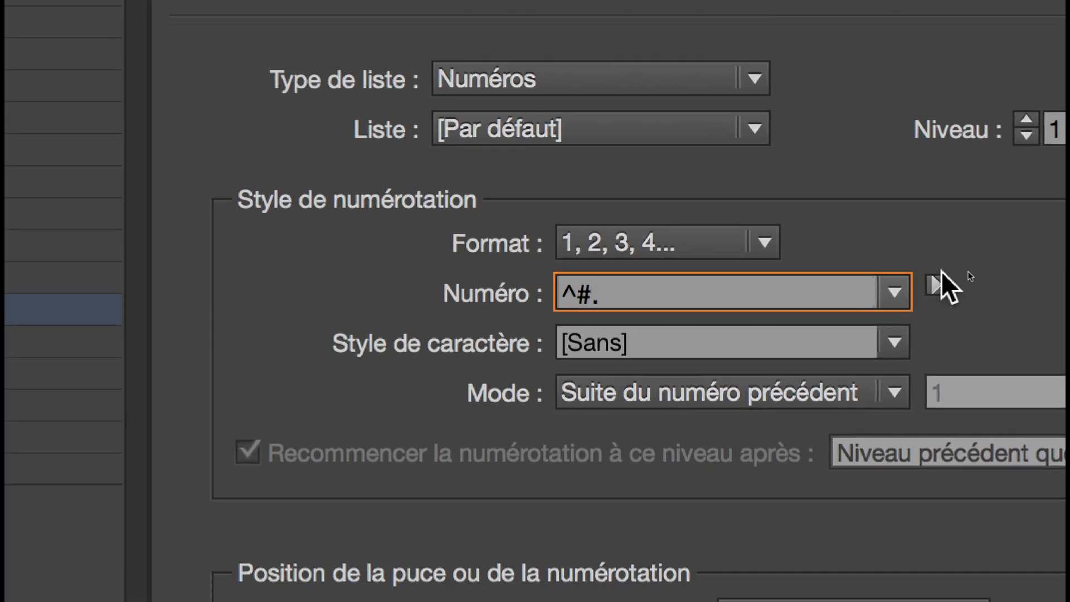
{"action": "left_click", "coordinate": [920, 310]}
{"action": "mouse_move", "coordinate": [902, 303]}
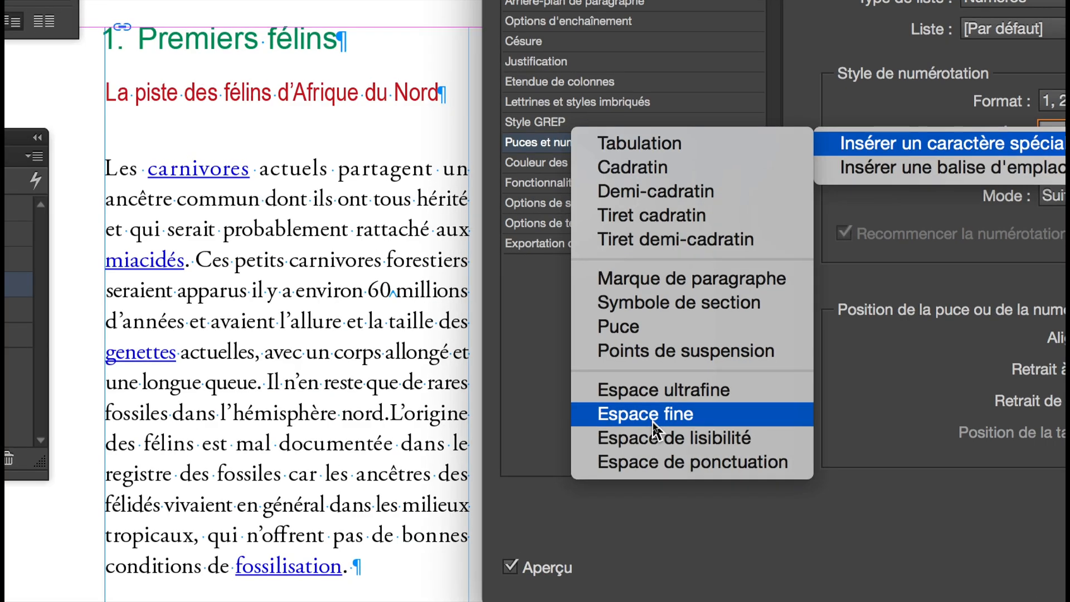
{"action": "left_click", "coordinate": [653, 422]}
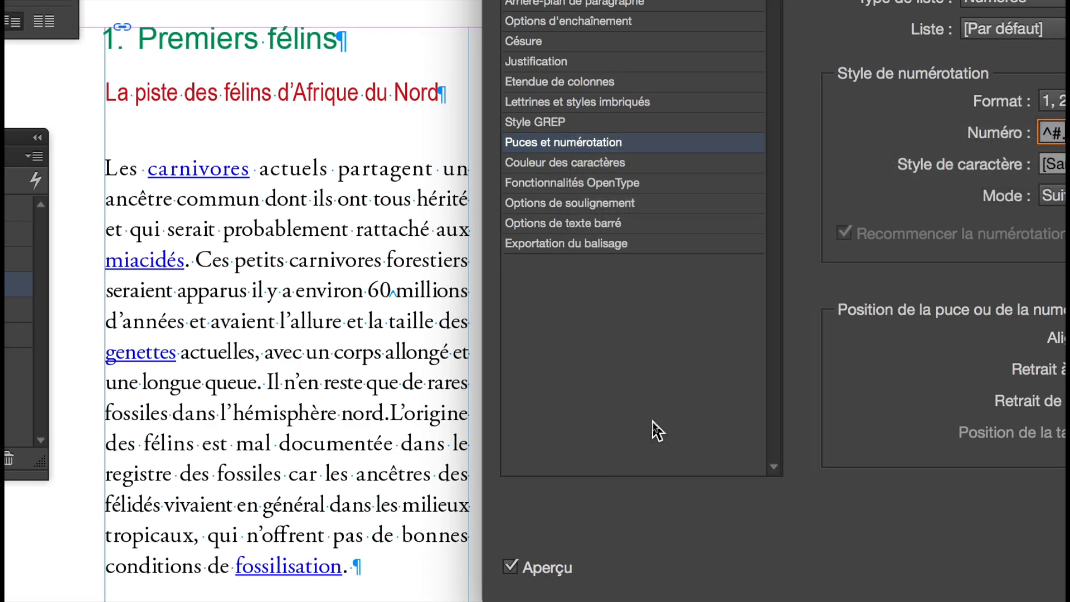
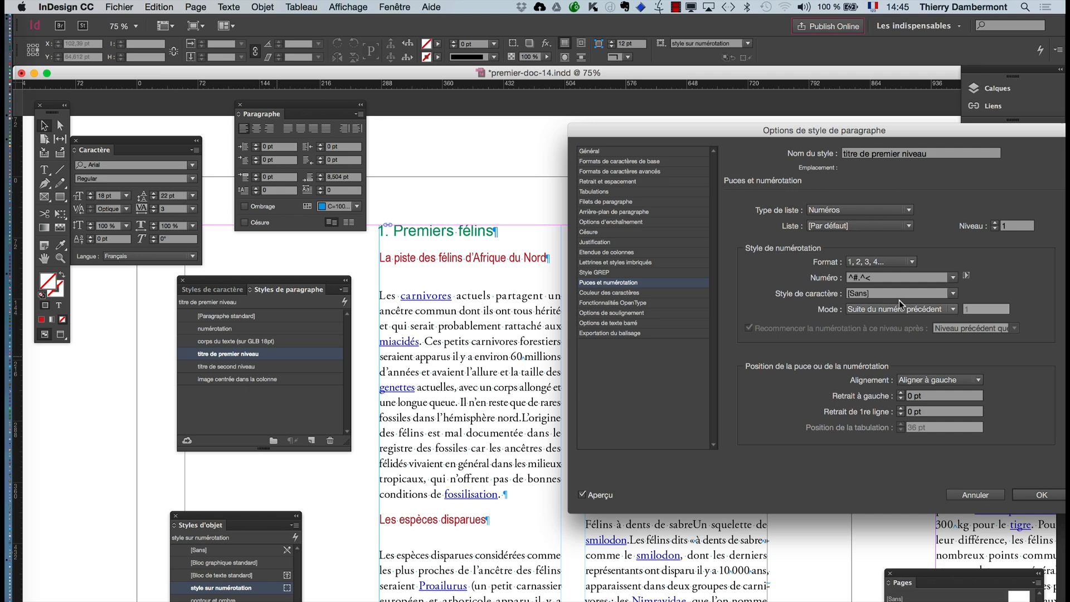
- Replace the thin space in the first-level title style's number expression with an "Espace ultrafine" and apply the style options
{"action": "left_click", "coordinate": [581, 496]}
{"action": "left_click", "coordinate": [581, 495]}
{"action": "left_click", "coordinate": [872, 278]}
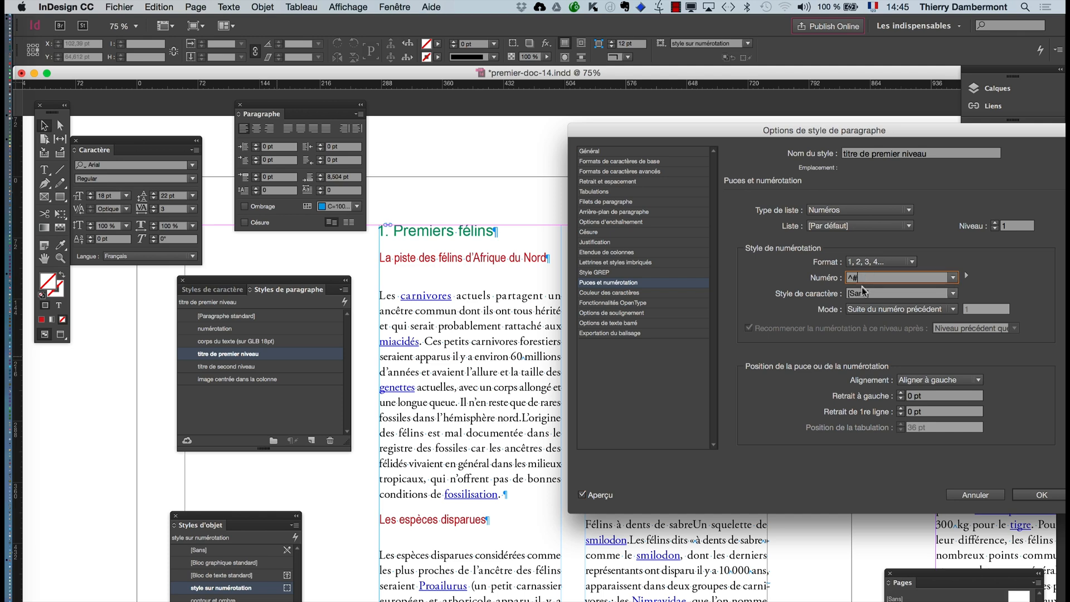
{"action": "left_click", "coordinate": [965, 275]}
{"action": "mouse_move", "coordinate": [884, 283]}
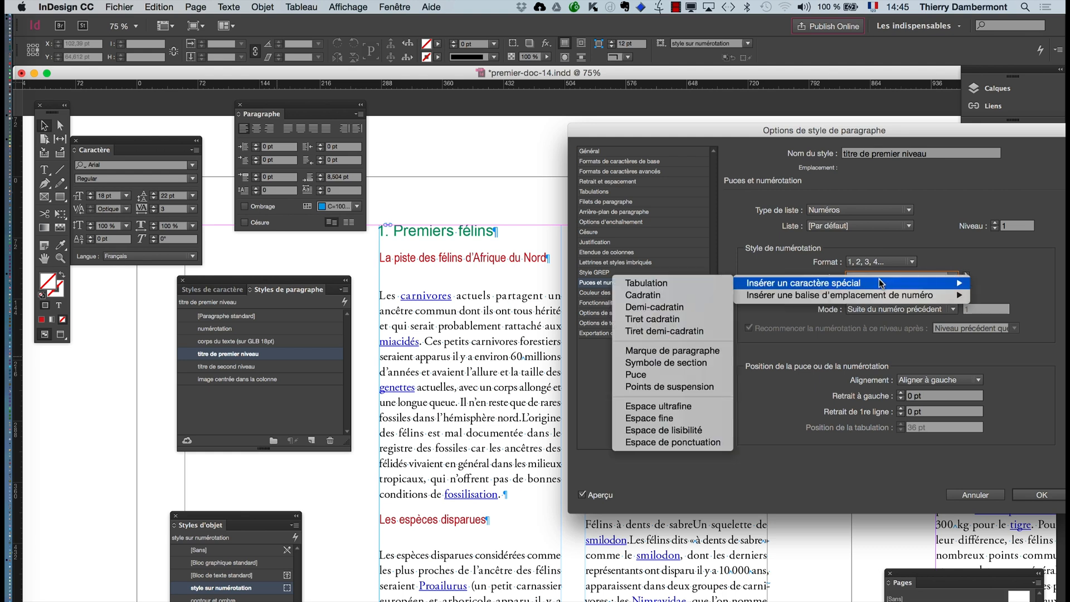
{"action": "left_click", "coordinate": [667, 407]}
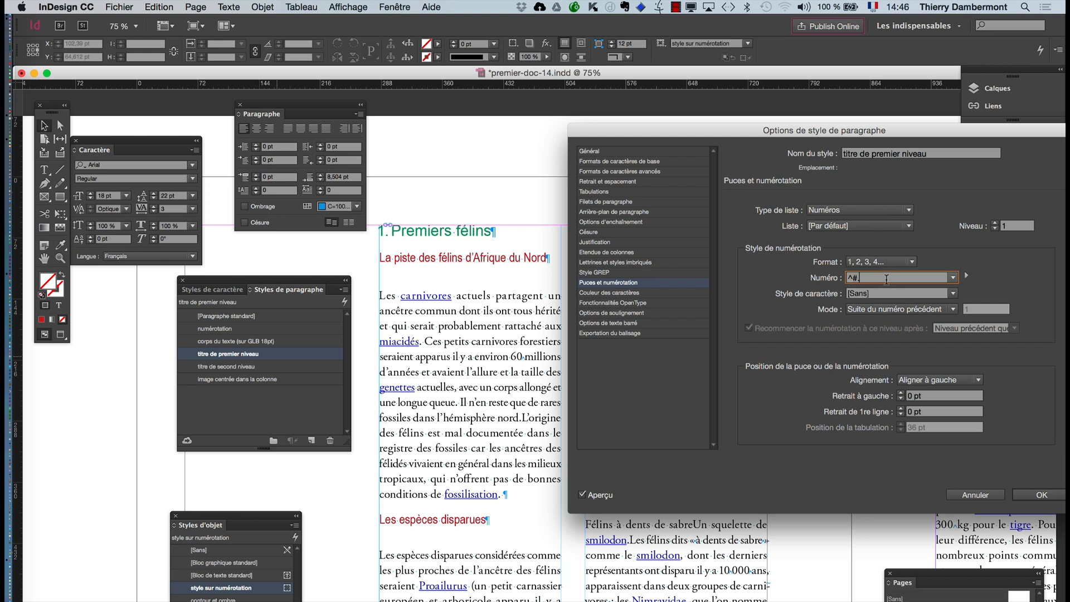
{"action": "left_click", "coordinate": [1035, 494]}
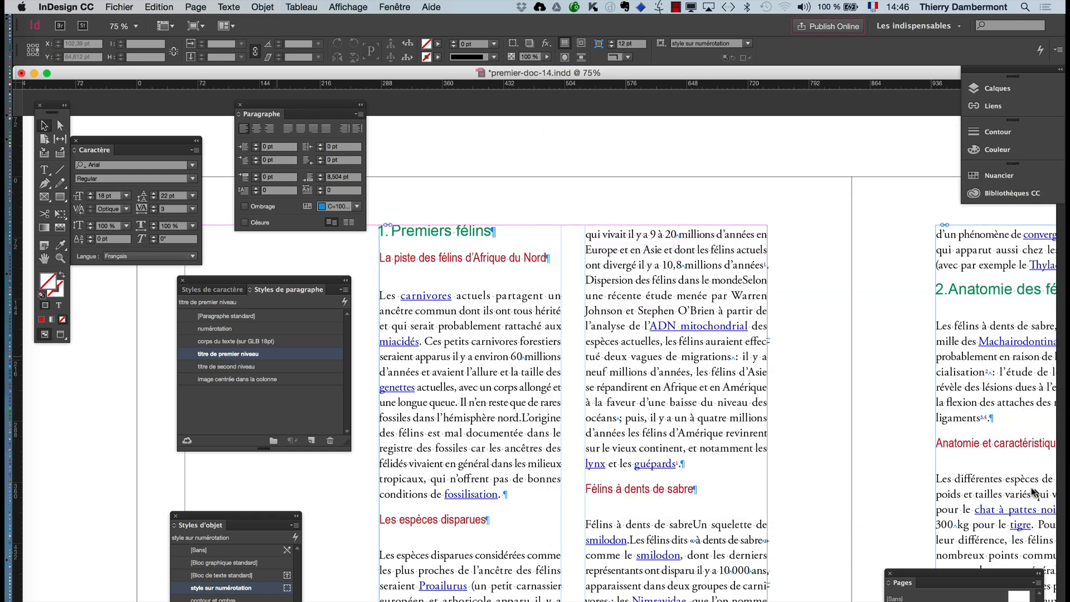
- Check the spacing of the numbered first-level titles, and save the document under the new name premier-doc-15
{"action": "scroll", "coordinate": [378, 261], "scroll_direction": "up", "scroll_amount": 1}
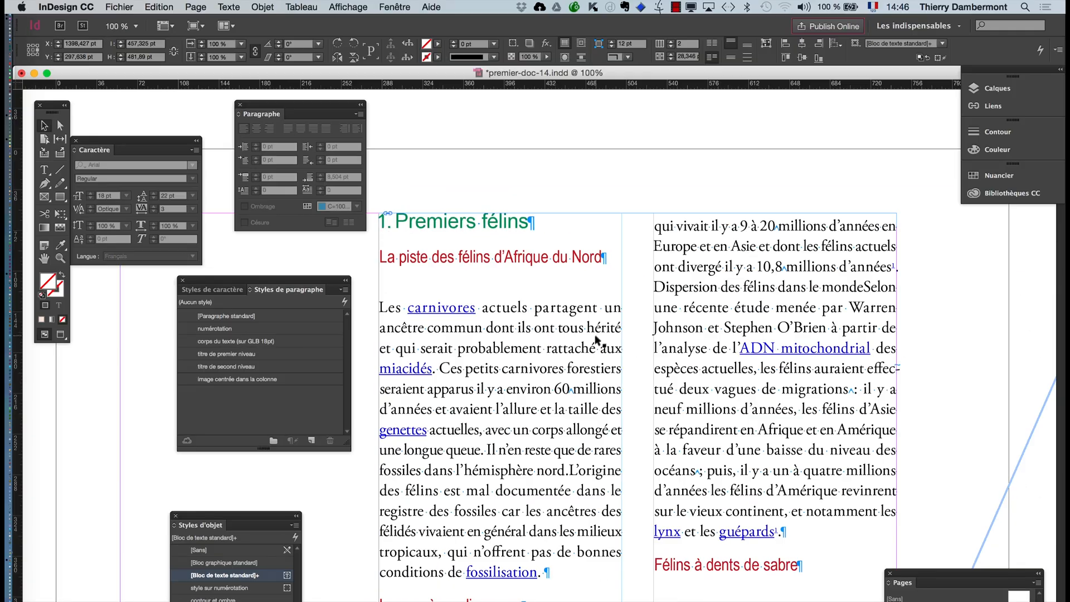
{"action": "scroll", "coordinate": [588, 339], "scroll_direction": "down", "scroll_amount": 2}
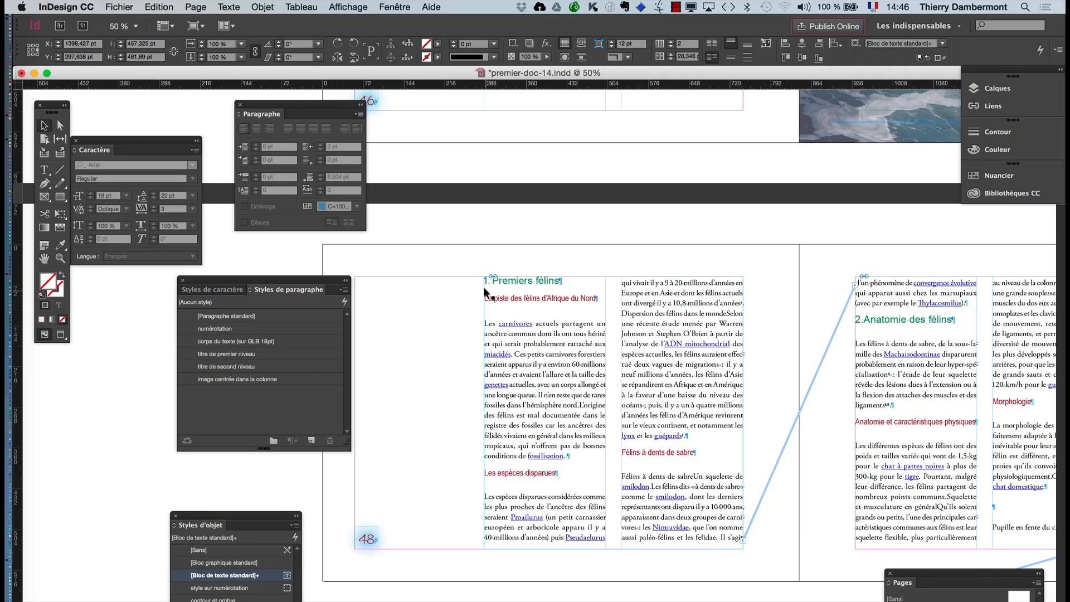
{"action": "scroll", "coordinate": [483, 286], "scroll_direction": "up", "scroll_amount": 1}
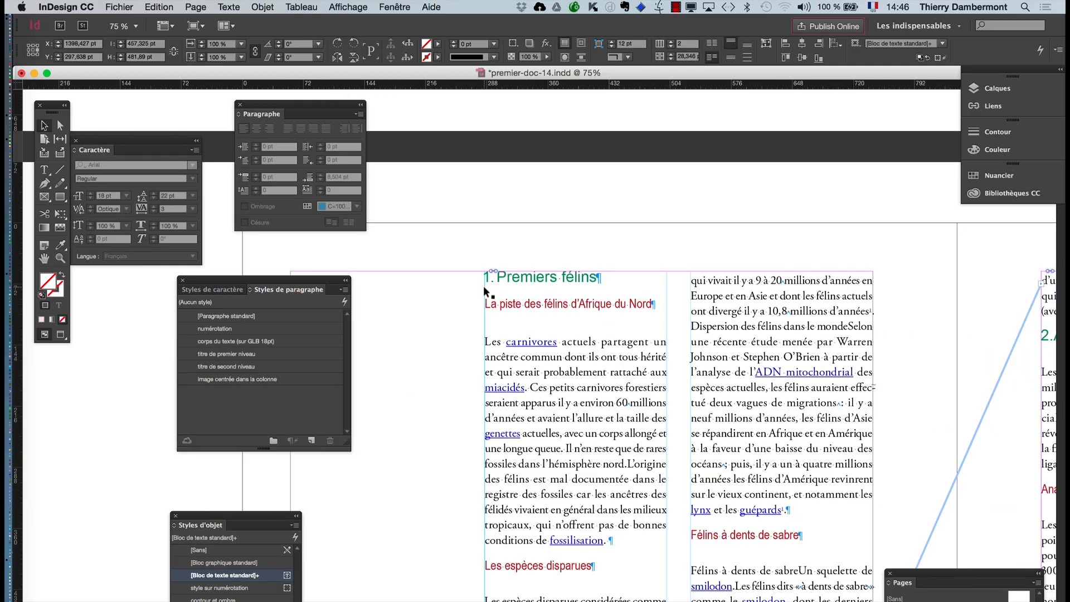
{"action": "scroll", "coordinate": [482, 286], "scroll_direction": "up", "scroll_amount": 2}
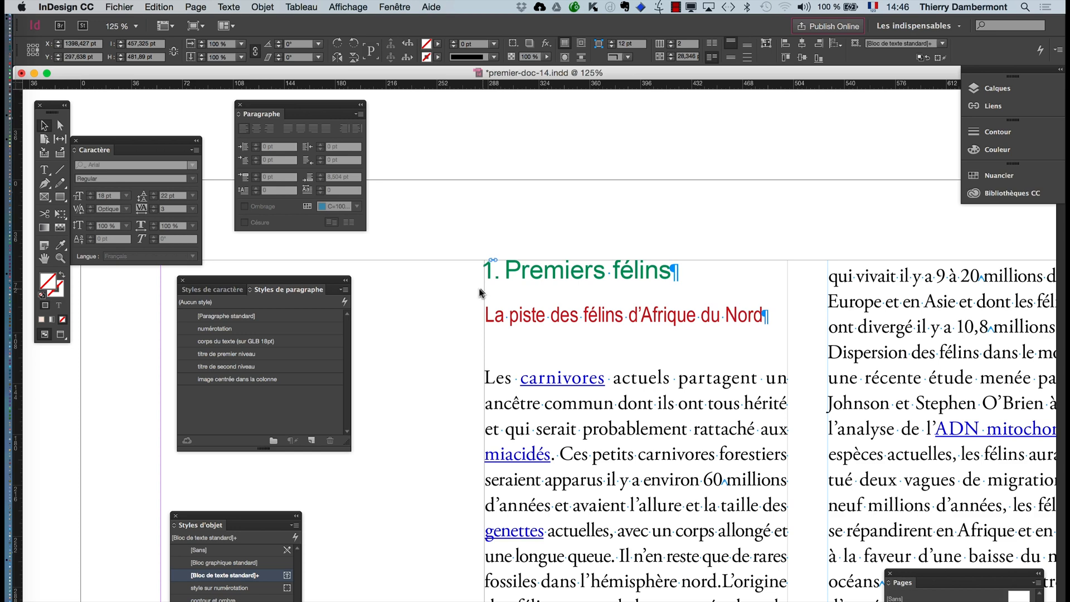
{"action": "left_click", "coordinate": [130, 7]}
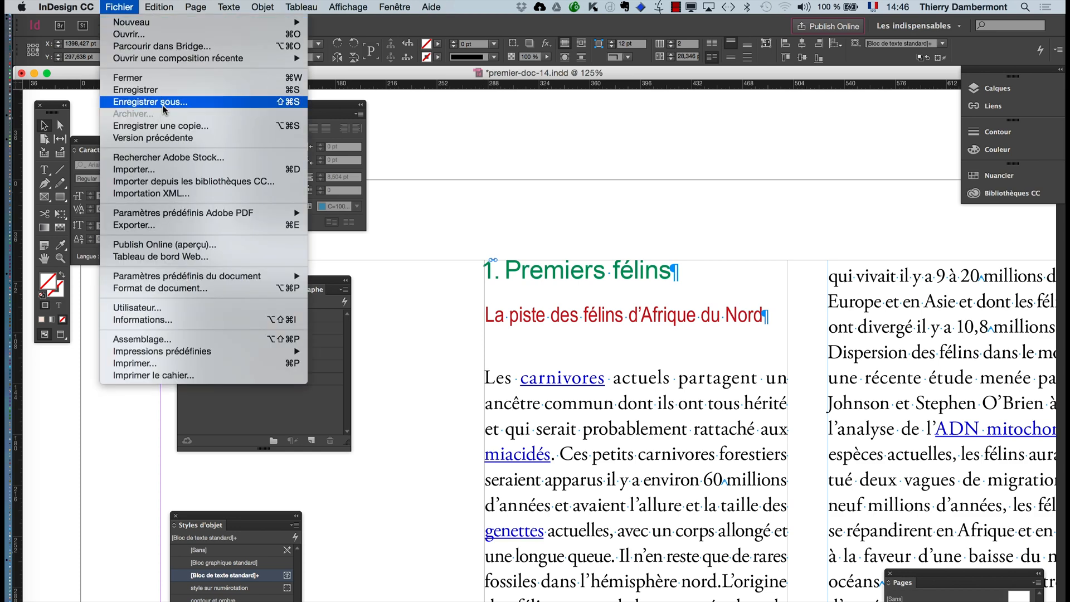
{"action": "left_click", "coordinate": [164, 109]}
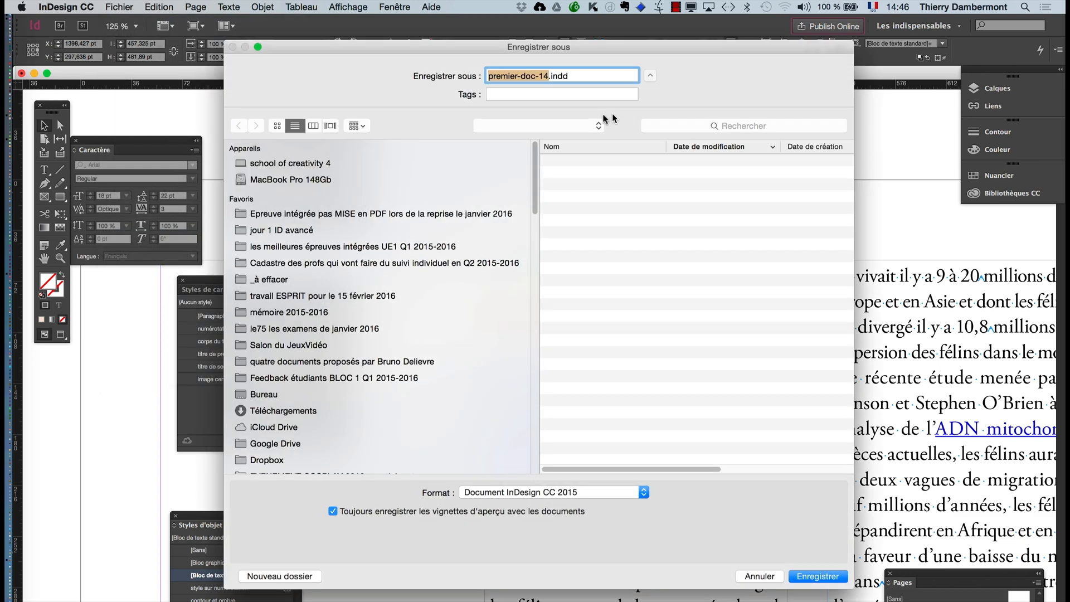
{"action": "left_click", "coordinate": [546, 77]}
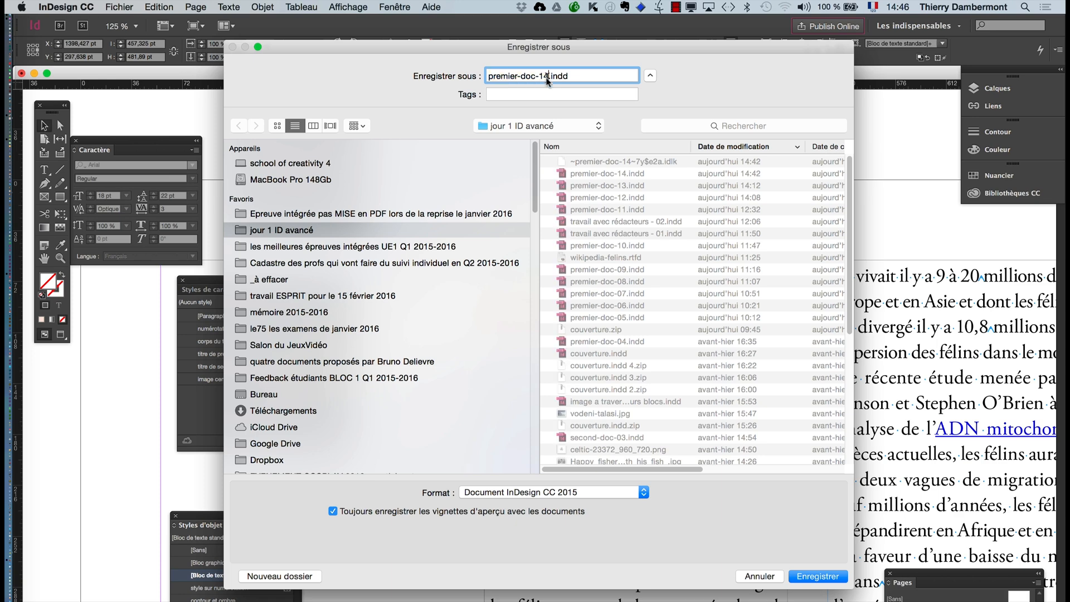
{"action": "key", "text": "BackSpace"}
{"action": "type", "text": "5"}
{"action": "key", "text": "Return"}
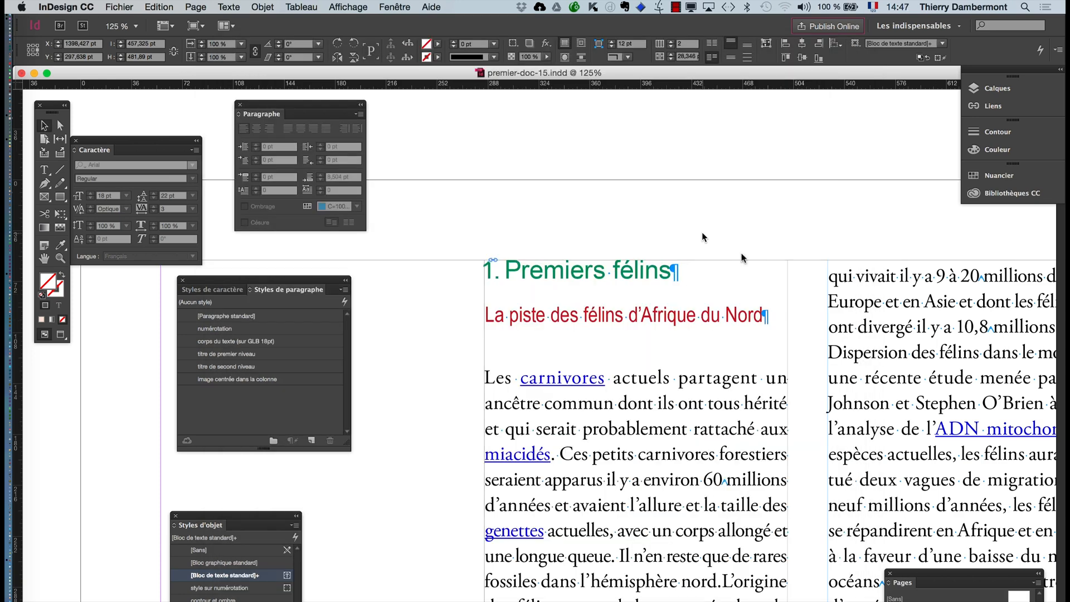
- Open the "titre de second niveau" paragraph style's options and set its bullets and numbering list type to Numéros
{"action": "left_click", "coordinate": [536, 142]}
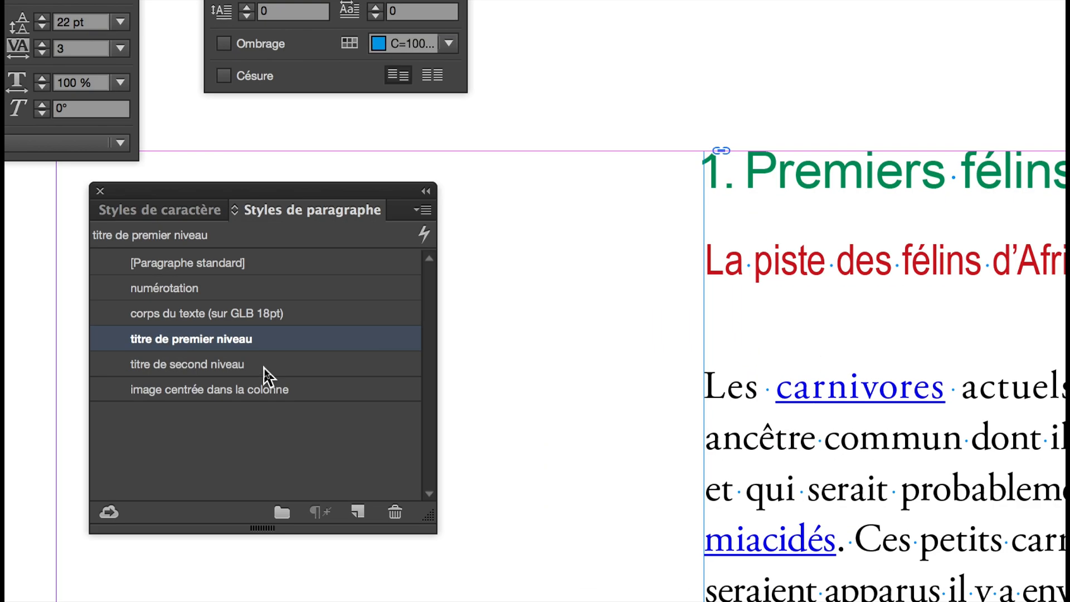
{"action": "double_click", "coordinate": [264, 365]}
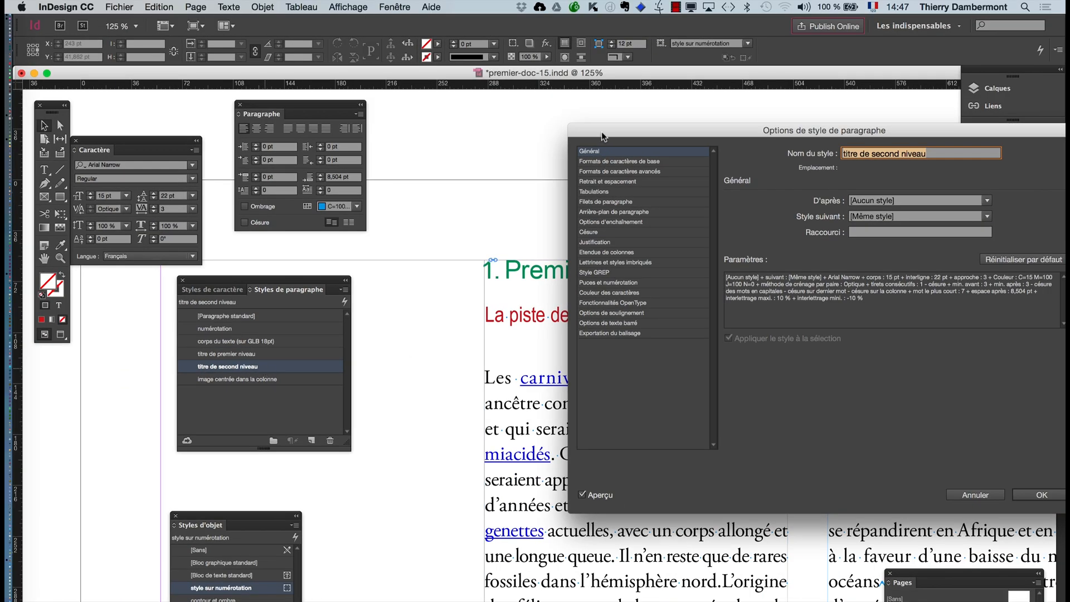
{"action": "left_click_drag", "start_coordinate": [601, 131], "coordinate": [730, 95]}
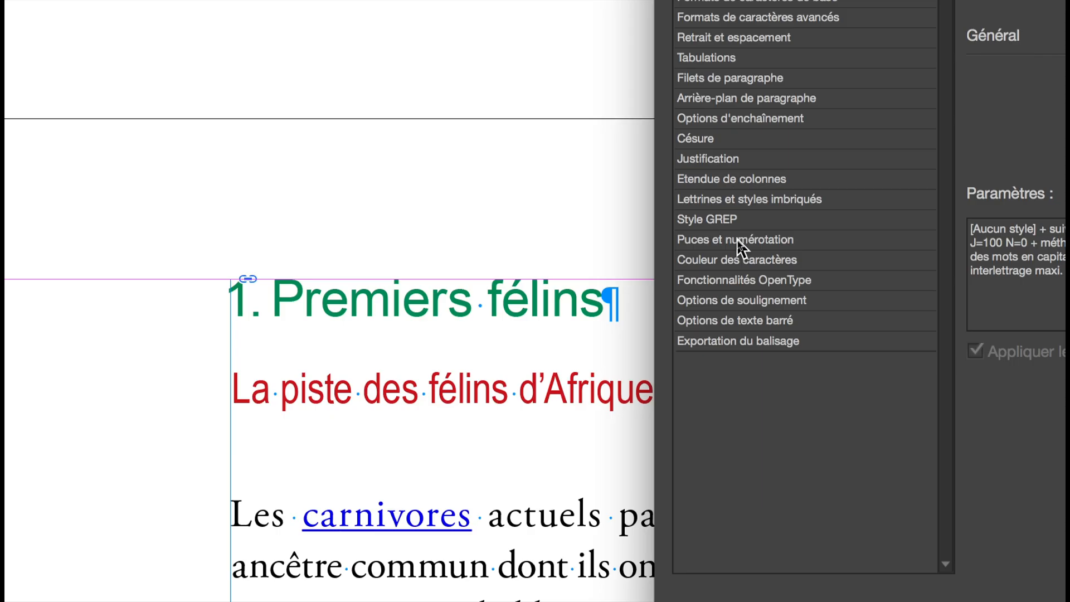
{"action": "left_click", "coordinate": [739, 240]}
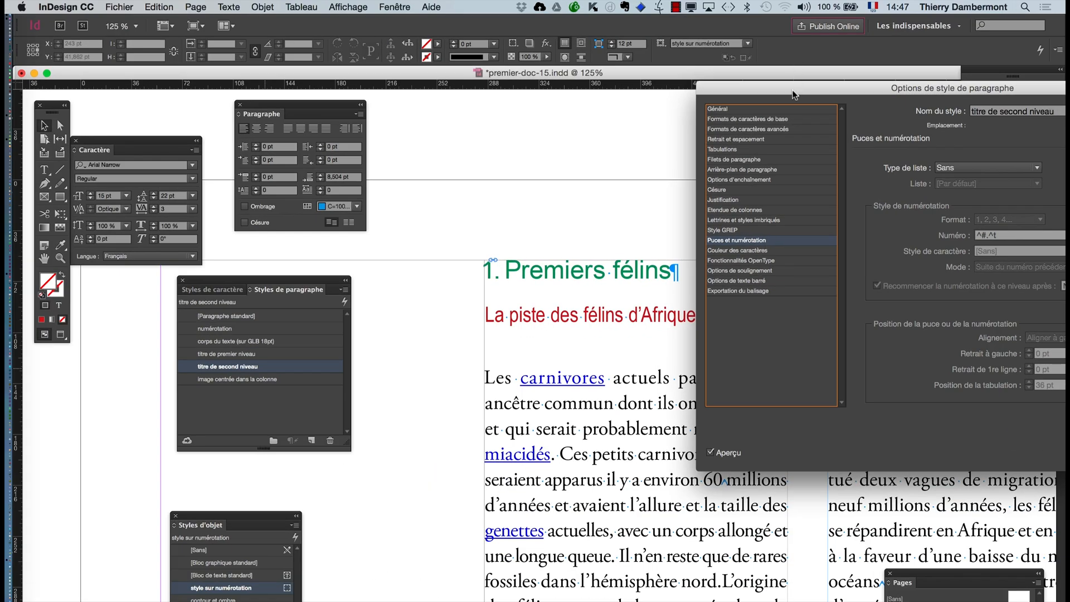
{"action": "left_click_drag", "start_coordinate": [791, 96], "coordinate": [752, 91]}
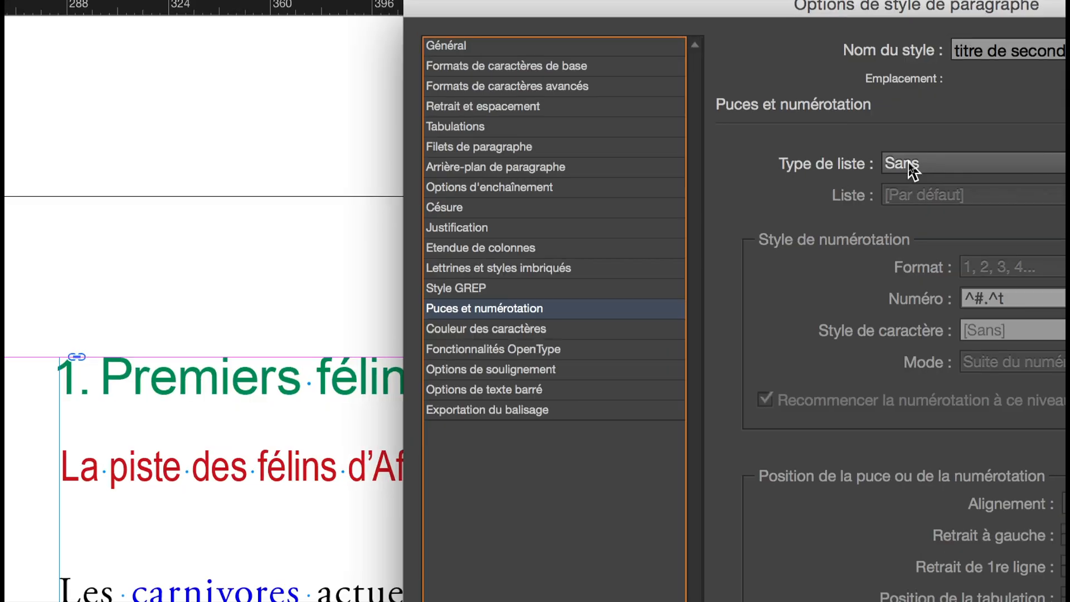
{"action": "left_click", "coordinate": [912, 167]}
{"action": "left_click", "coordinate": [938, 230]}
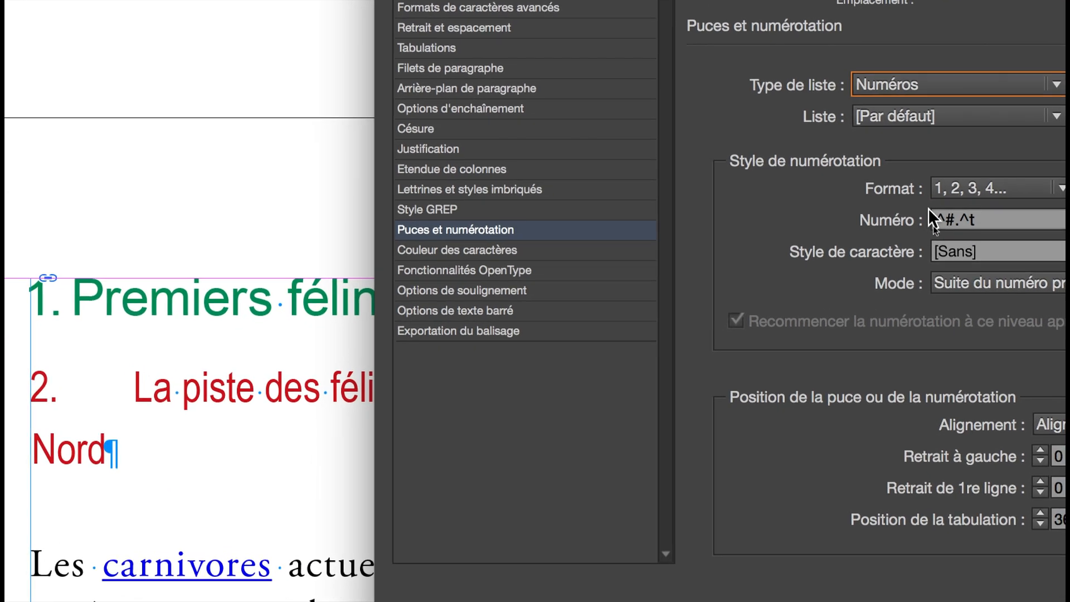
- Remove the tab code from the second-level style's number expression, leaving "^#.", and apply the style options
{"action": "left_click", "coordinate": [958, 215]}
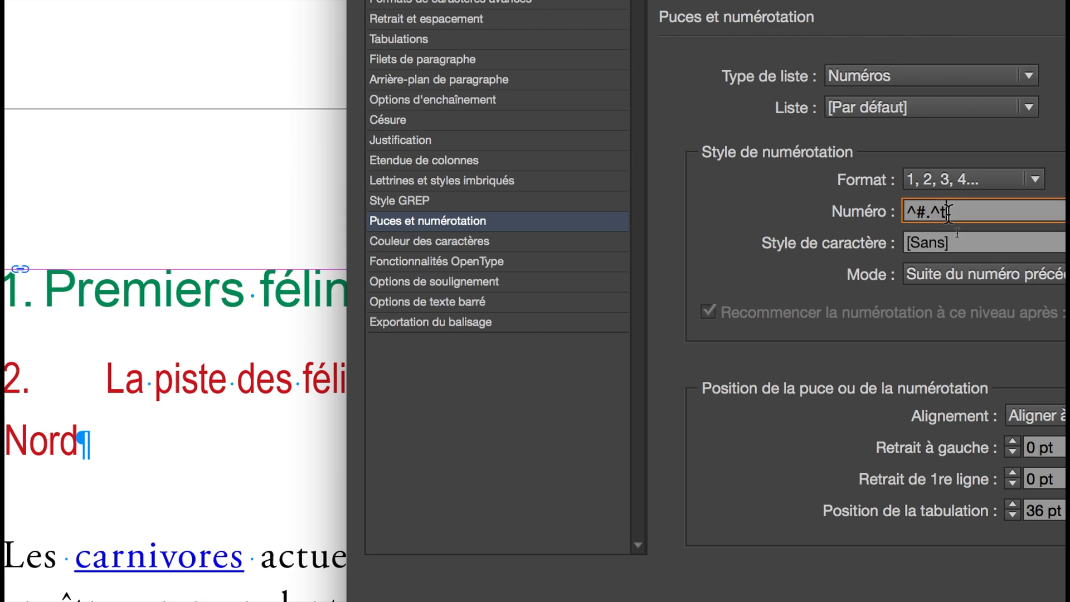
{"action": "key", "text": "BackSpace"}
{"action": "key", "text": "BackSpace"}
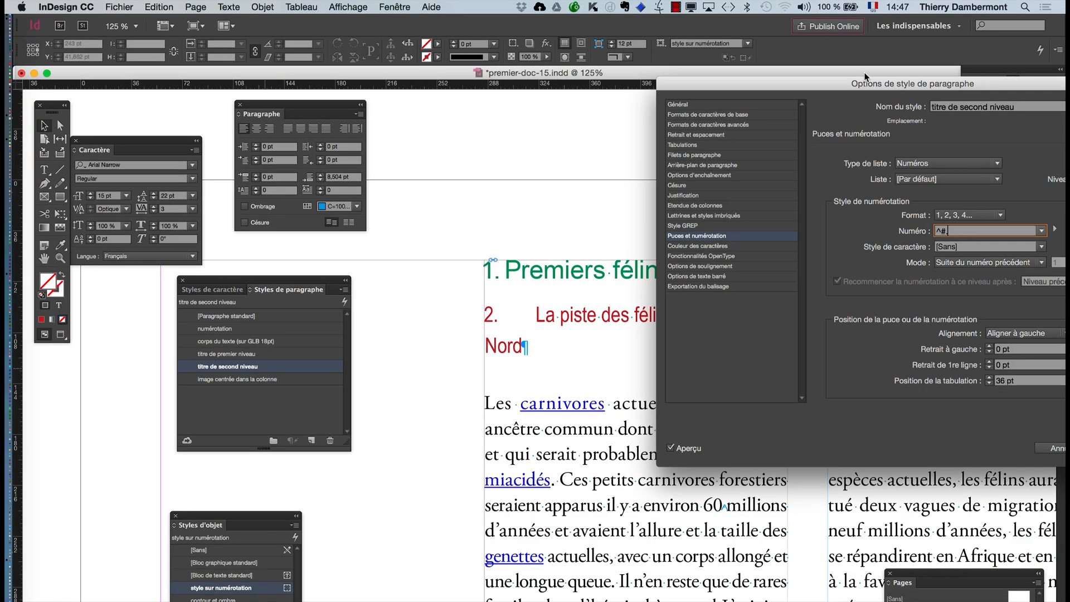
{"action": "left_click_drag", "start_coordinate": [864, 81], "coordinate": [585, 83]}
{"action": "left_click", "coordinate": [846, 450]}
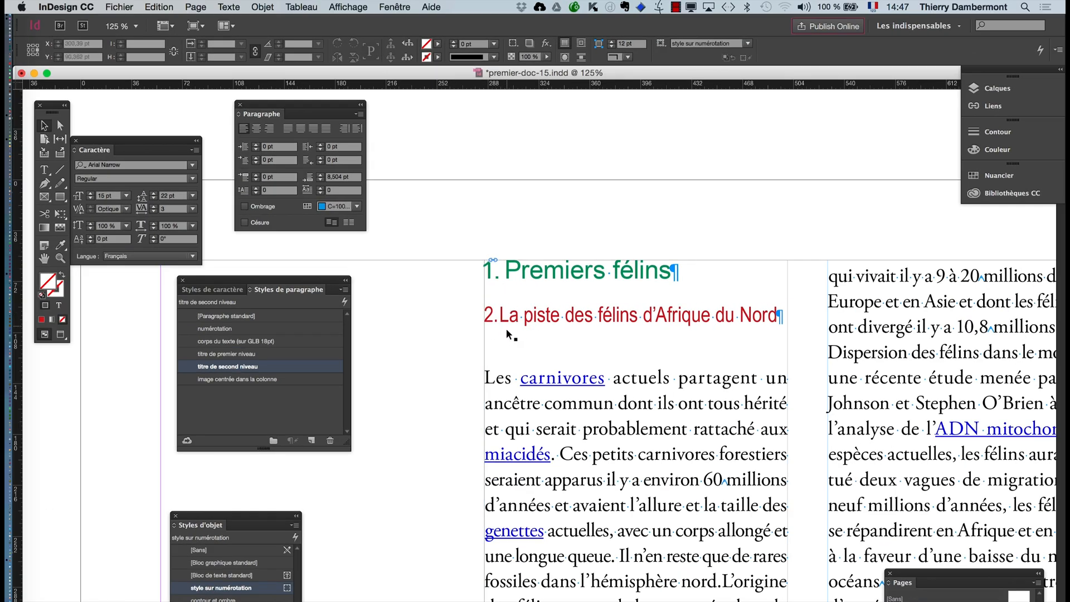
- Examine the title numbers across the pages and the numbering settings of the "titre de premier niveau" style, leaving them unchanged
{"action": "scroll", "coordinate": [508, 337], "scroll_direction": "down", "scroll_amount": 1}
{"action": "scroll", "coordinate": [506, 333], "scroll_direction": "down", "scroll_amount": 1}
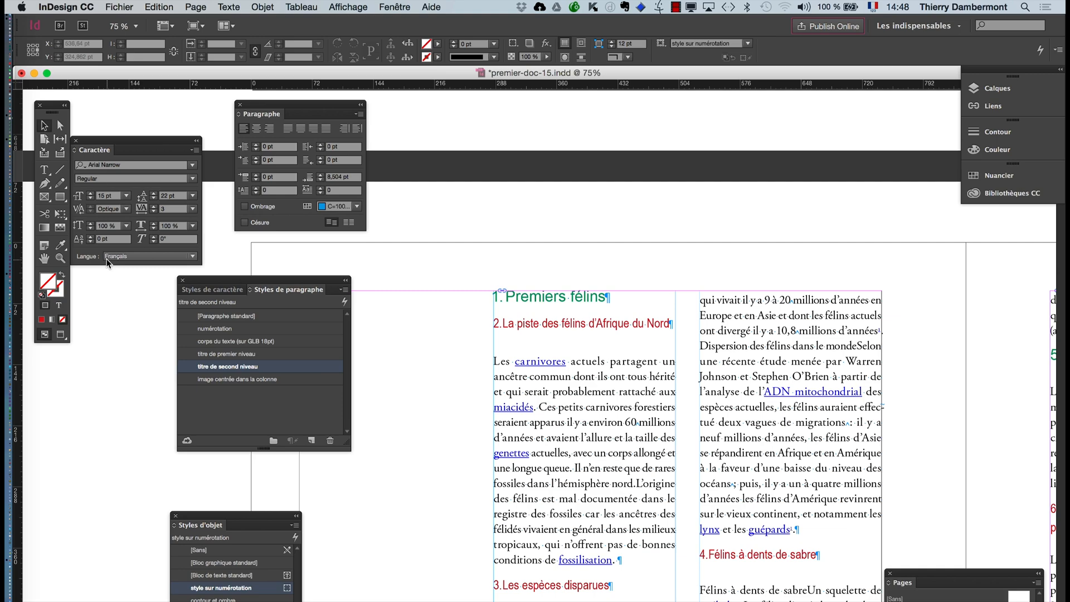
{"action": "left_click", "coordinate": [45, 260]}
{"action": "left_click_drag", "start_coordinate": [824, 439], "coordinate": [509, 382]}
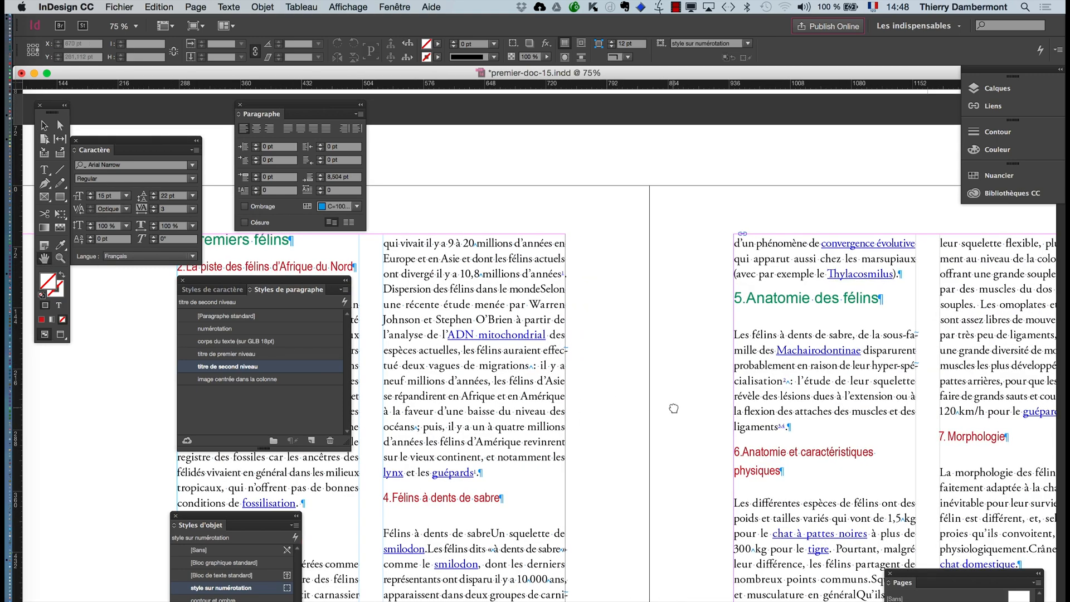
{"action": "left_click_drag", "start_coordinate": [673, 409], "coordinate": [674, 363]}
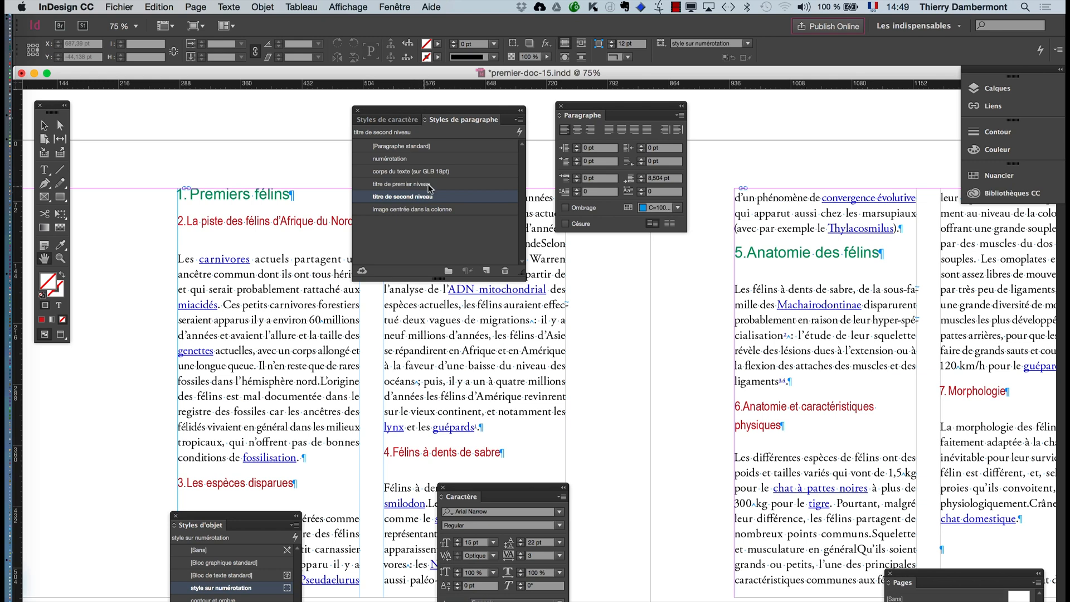
{"action": "left_click", "coordinate": [435, 185]}
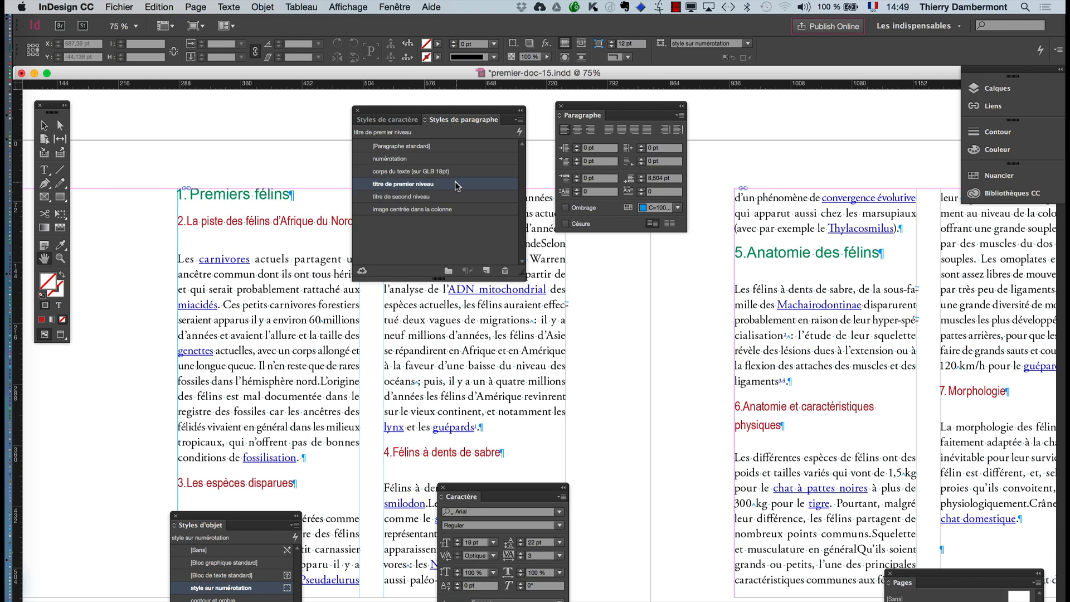
{"action": "key", "text": "v"}
{"action": "double_click", "coordinate": [446, 184]}
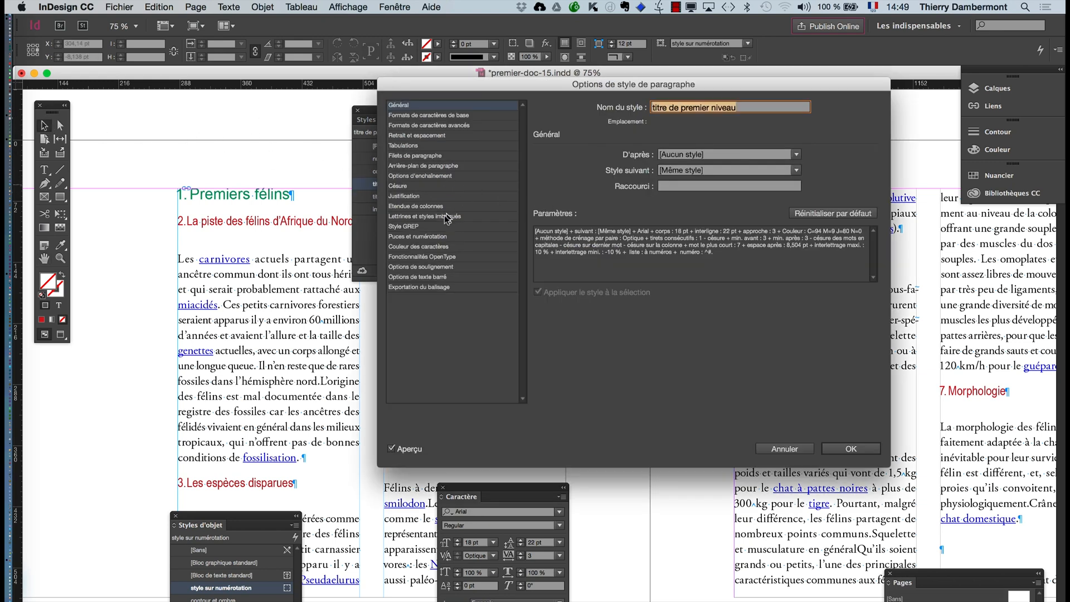
{"action": "left_click", "coordinate": [432, 238]}
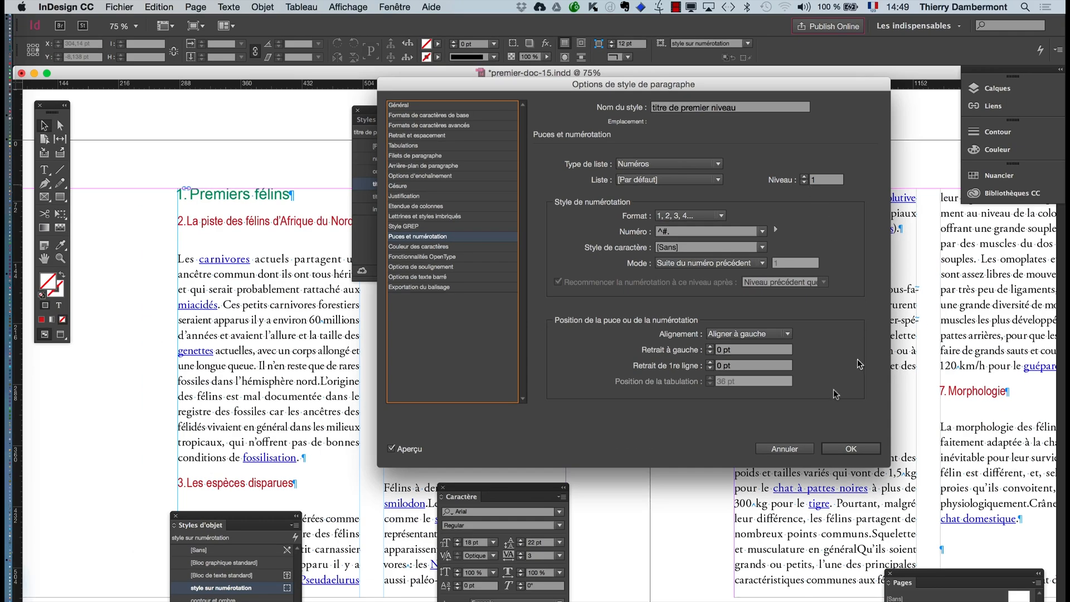
{"action": "left_click", "coordinate": [805, 451]}
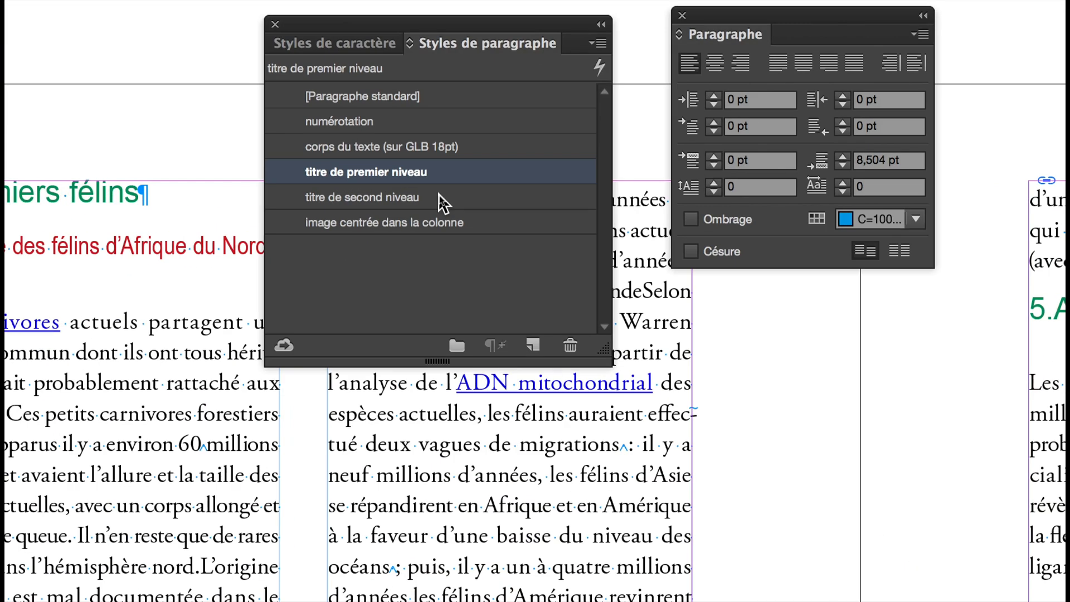
- Set the "titre de second niveau" style's numbering level to 2, keep restarting the numbering after the previous level enabled, and apply it
{"action": "double_click", "coordinate": [439, 196]}
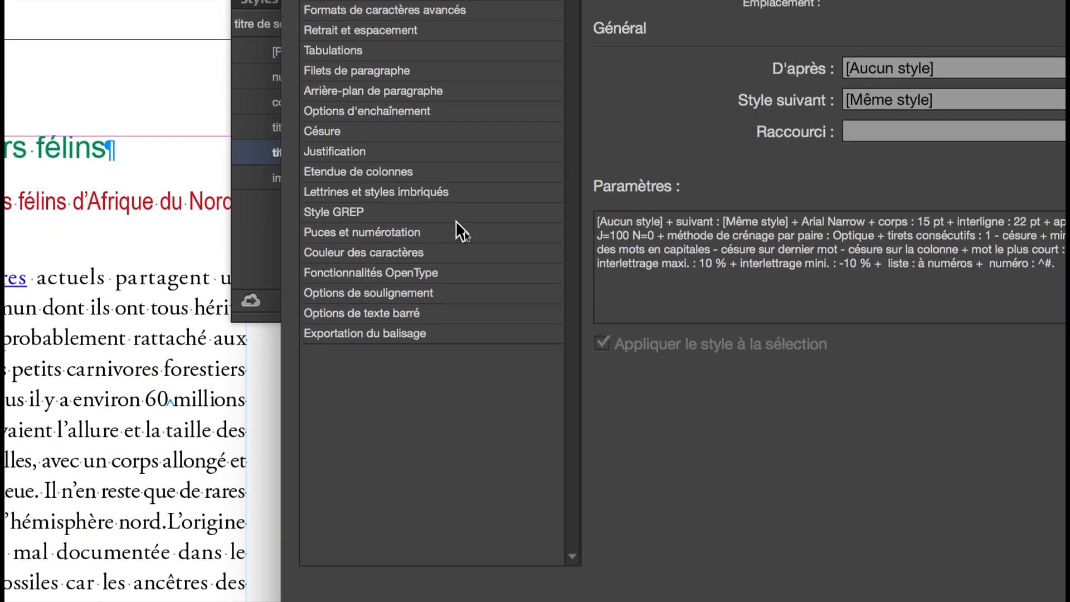
{"action": "left_click", "coordinate": [424, 258]}
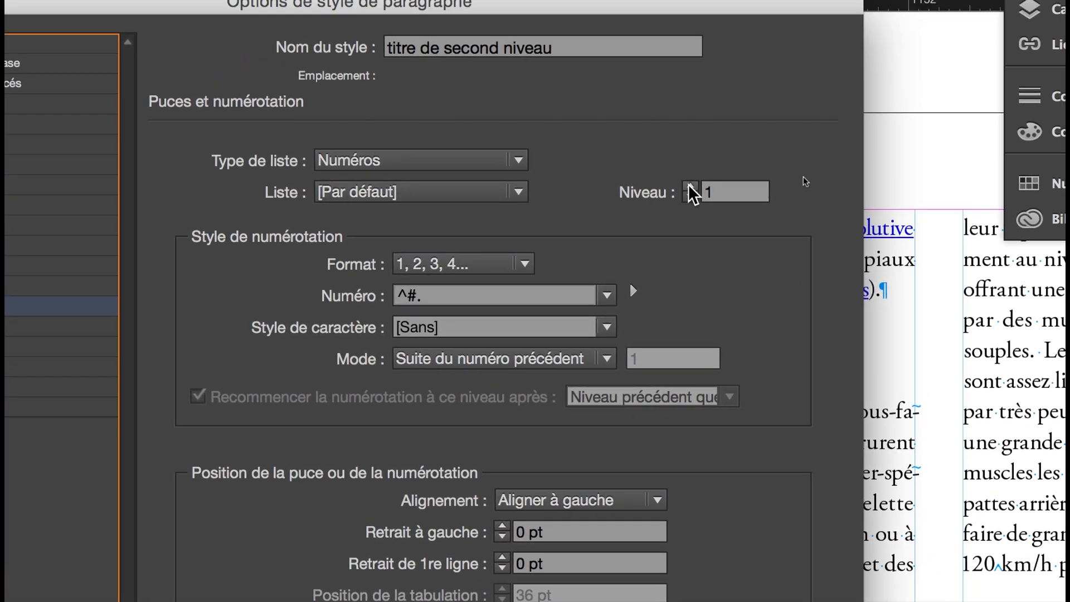
{"action": "left_click", "coordinate": [689, 188]}
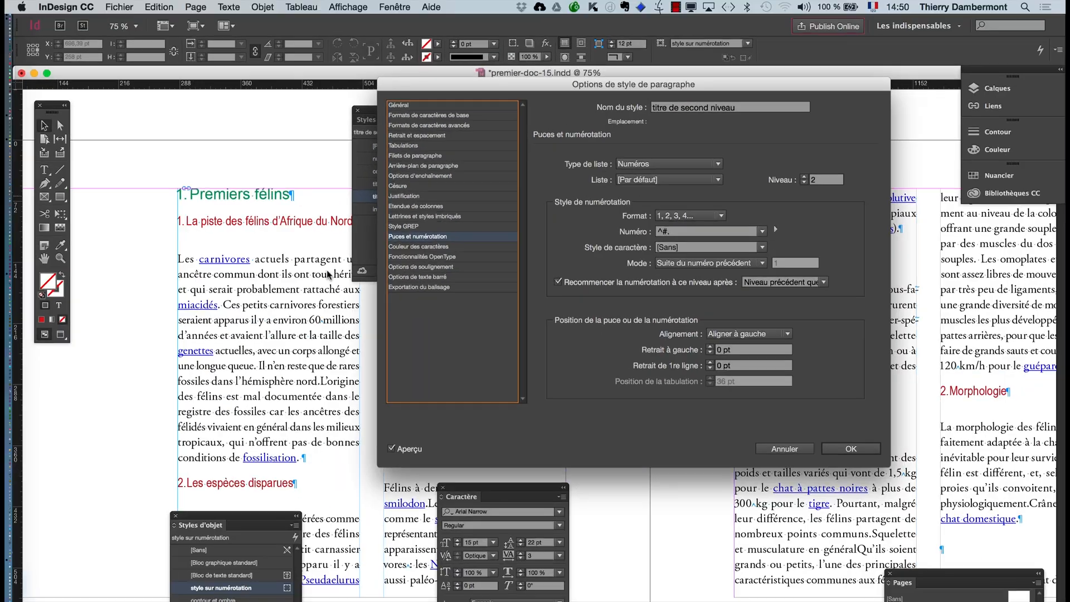
{"action": "left_click", "coordinate": [558, 282]}
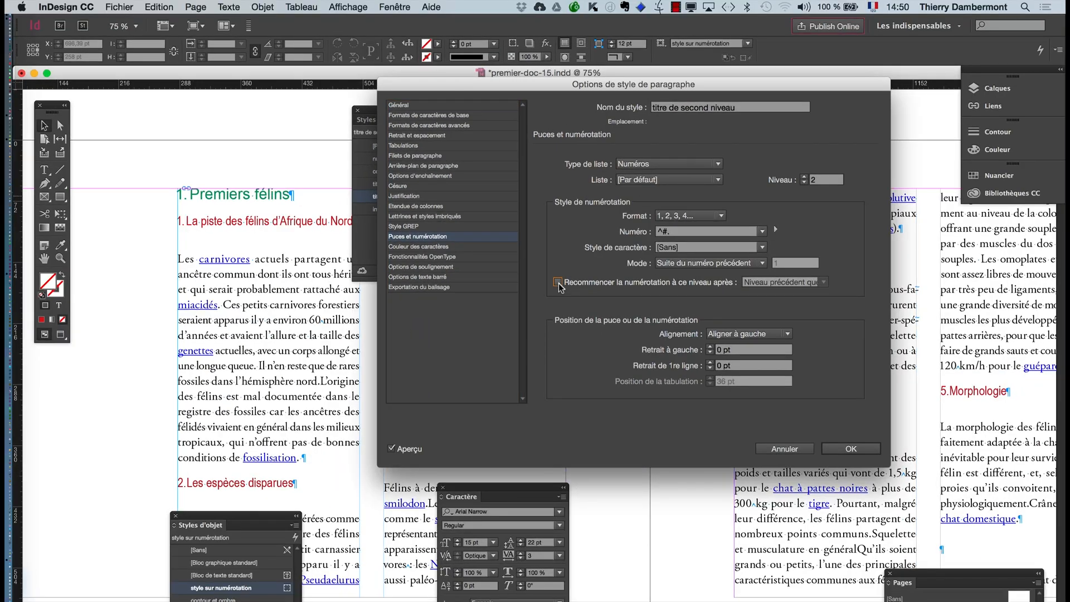
{"action": "left_click", "coordinate": [559, 283]}
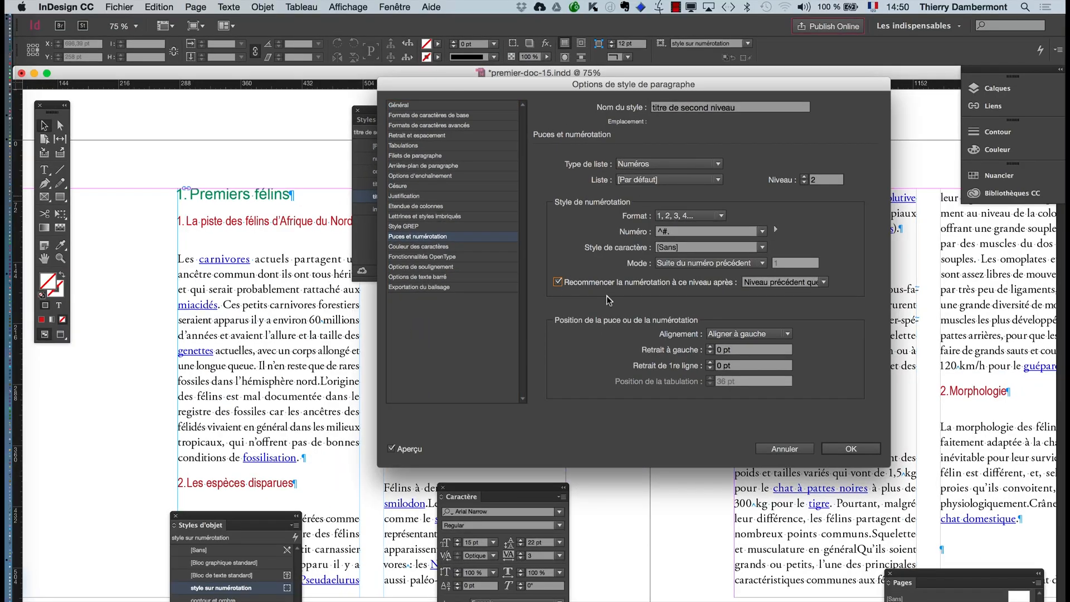
{"action": "left_click", "coordinate": [851, 449]}
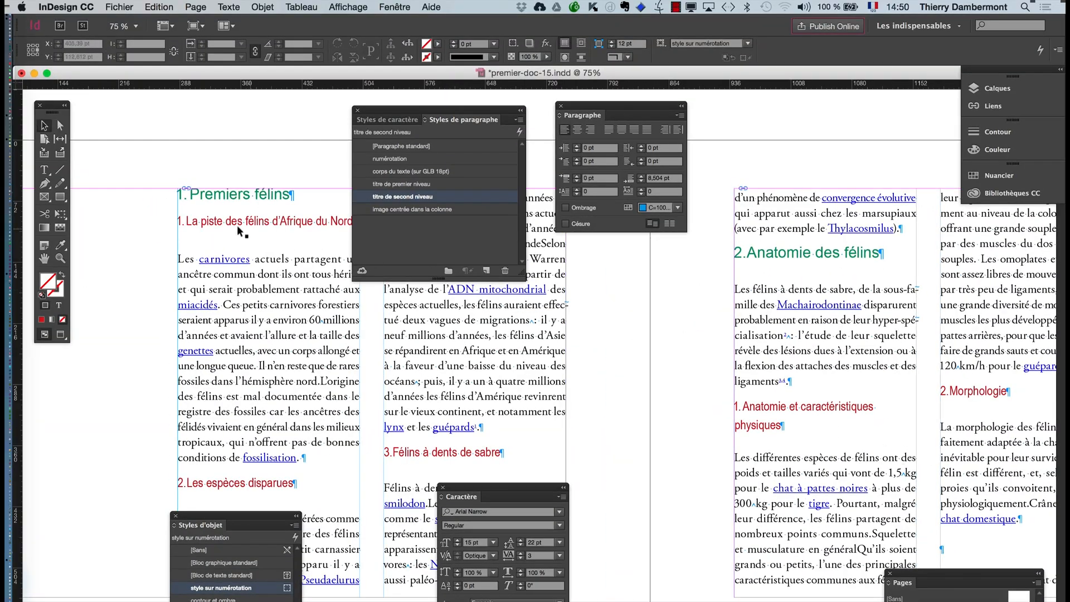
- Examine the numbering of the first- and second-level titles through the following pages
{"action": "left_click", "coordinate": [45, 259]}
{"action": "left_click_drag", "start_coordinate": [258, 339], "coordinate": [222, 296]}
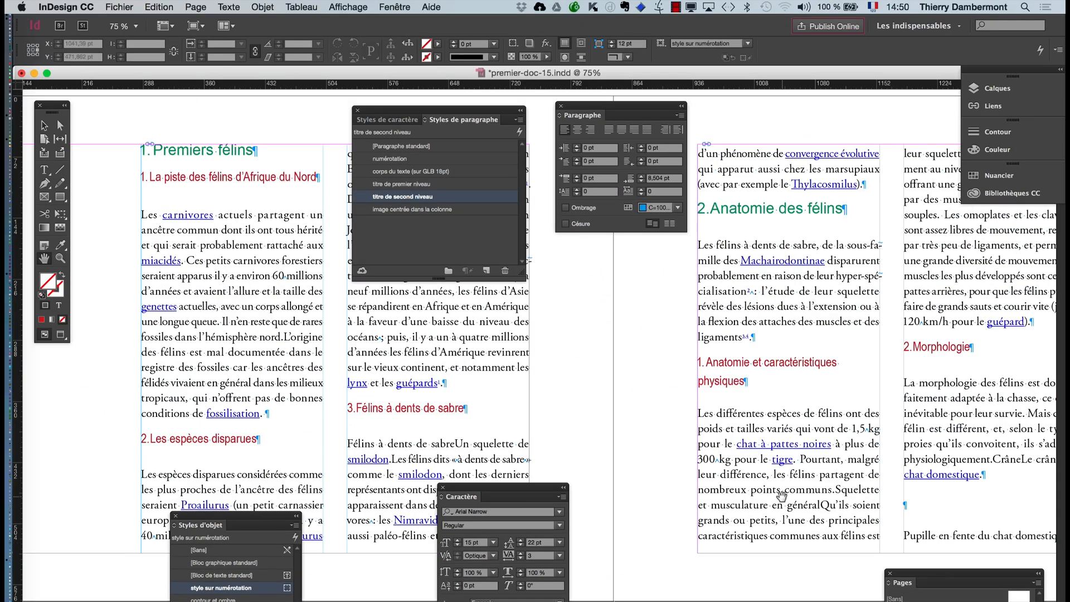
{"action": "scroll", "coordinate": [782, 495], "scroll_direction": "down", "scroll_amount": 1}
{"action": "scroll", "coordinate": [778, 499], "scroll_direction": "down", "scroll_amount": 10}
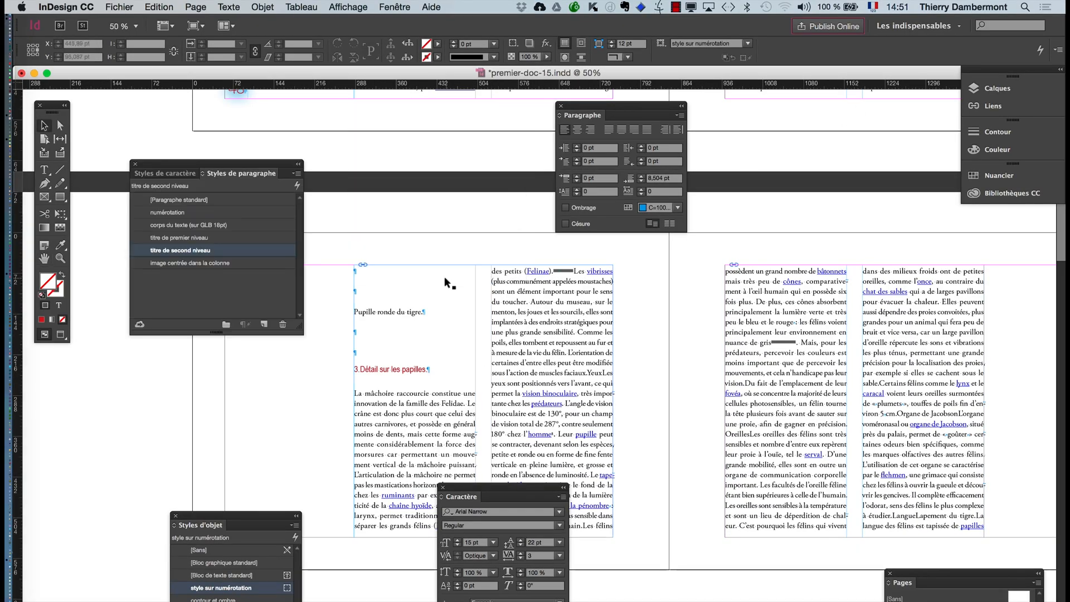
- Add a period at the start of the "titre de second niveau" style's number expression, giving ".^#."
{"action": "scroll", "coordinate": [443, 276], "scroll_direction": "up", "scroll_amount": 10}
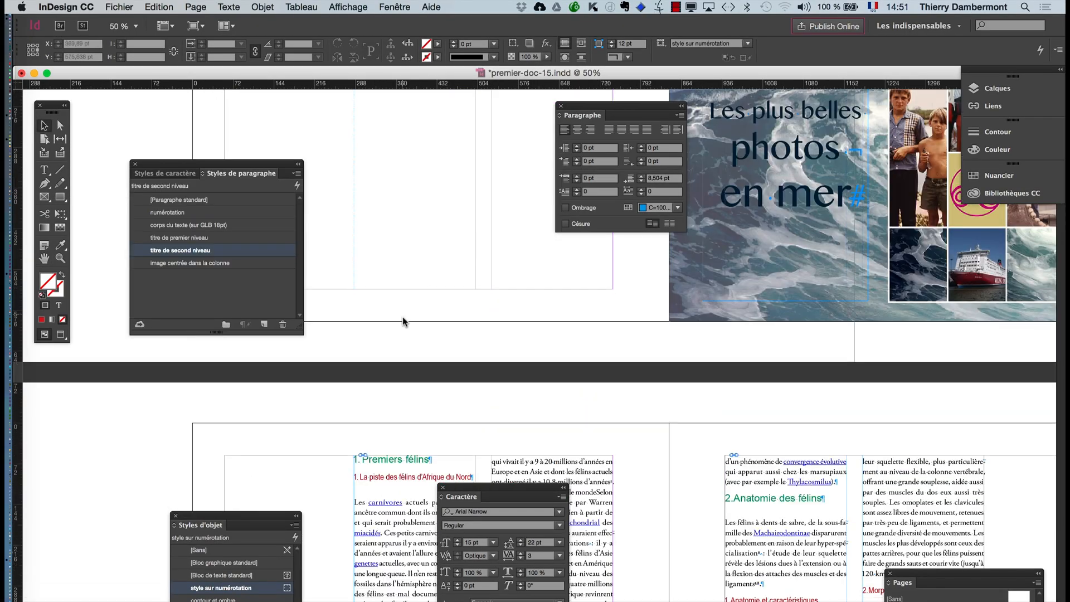
{"action": "scroll", "coordinate": [402, 321], "scroll_direction": "down", "scroll_amount": 5}
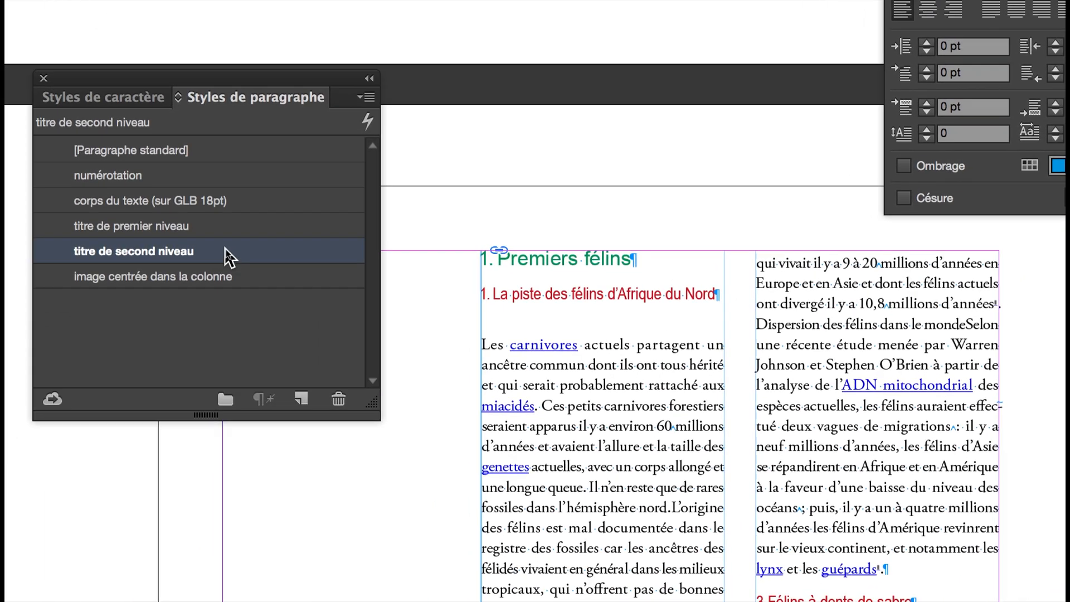
{"action": "double_click", "coordinate": [109, 308]}
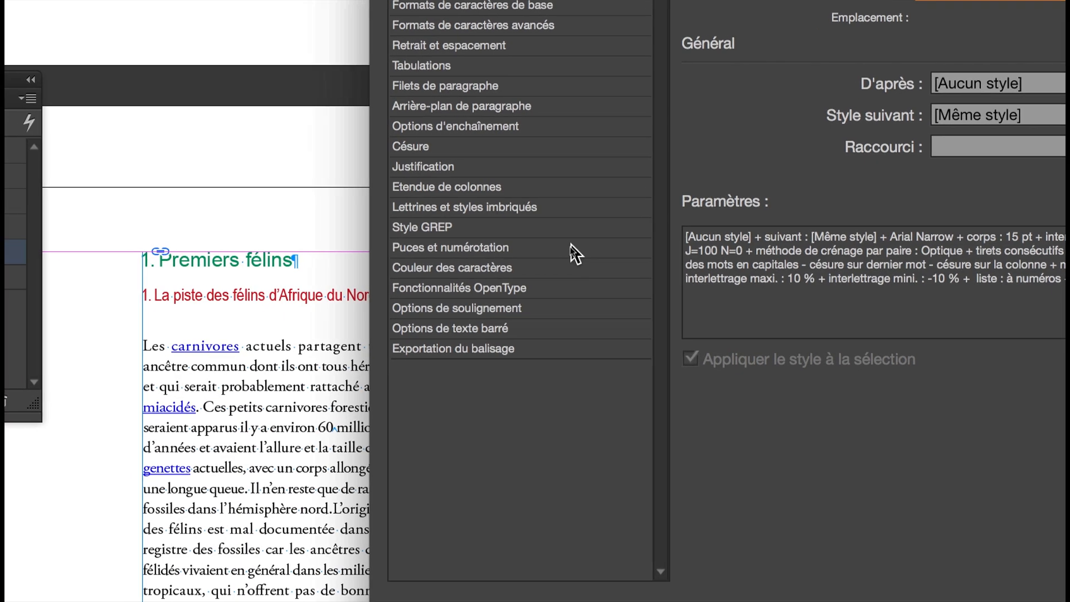
{"action": "left_click", "coordinate": [579, 248]}
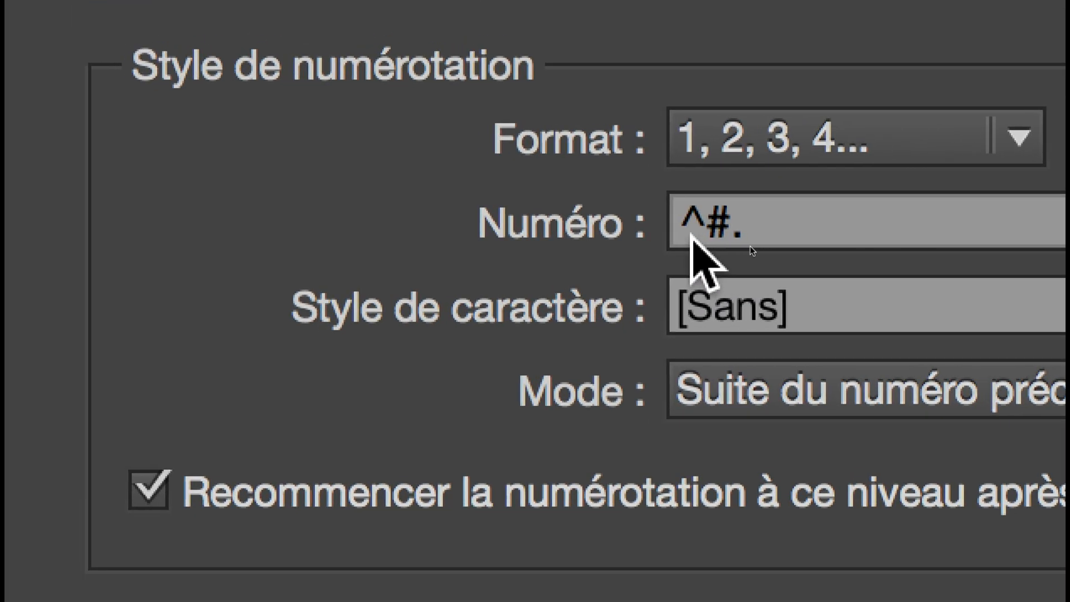
{"action": "left_click", "coordinate": [691, 233]}
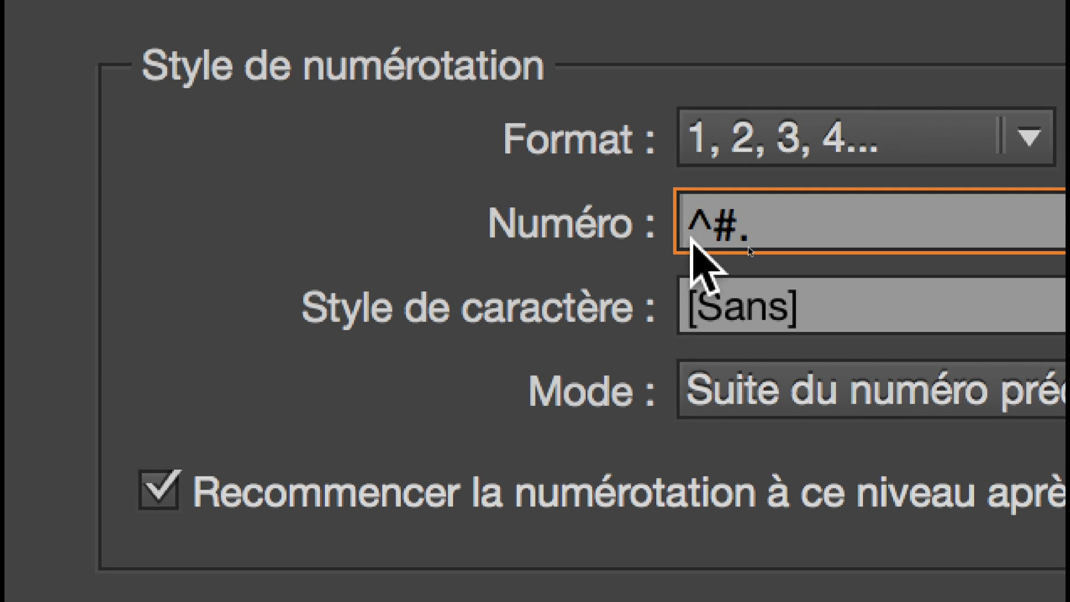
{"action": "type", "text": "."}
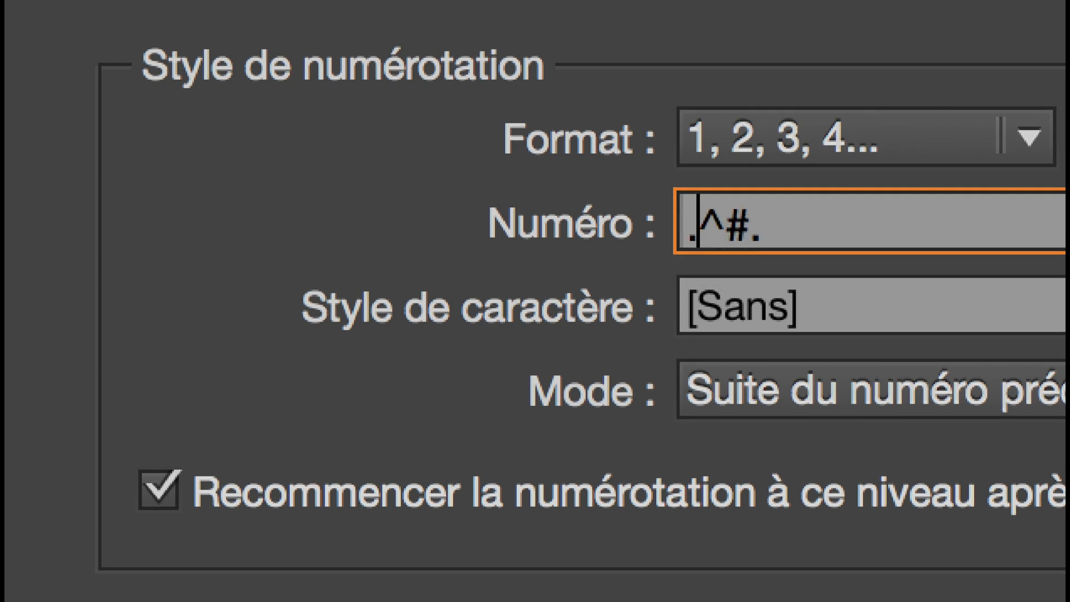
{"action": "key", "text": "BackSpace"}
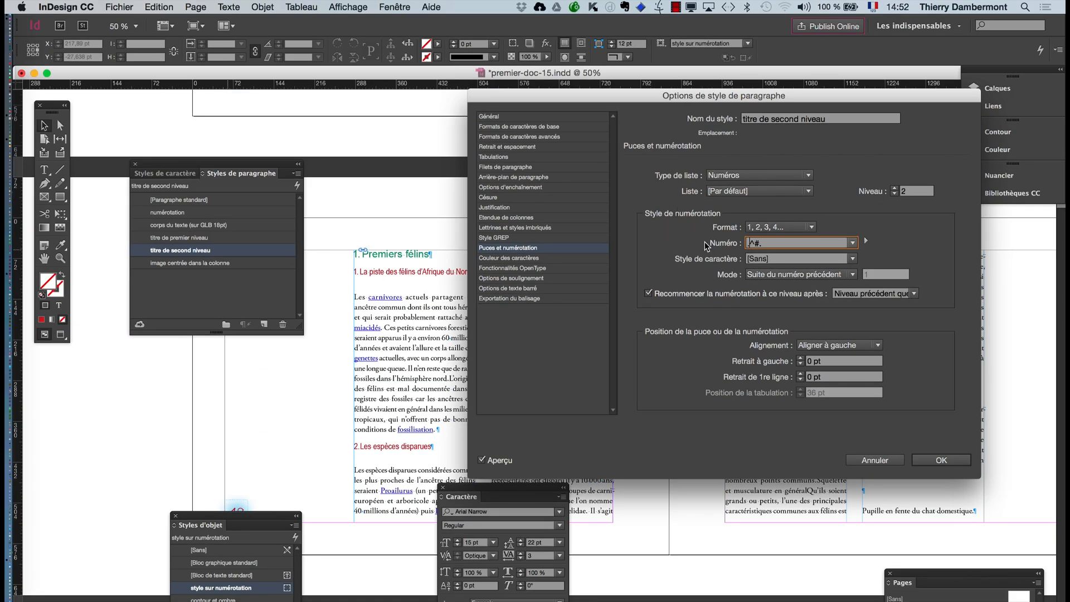
{"action": "type", "text": "."}
{"action": "left_click", "coordinate": [479, 461]}
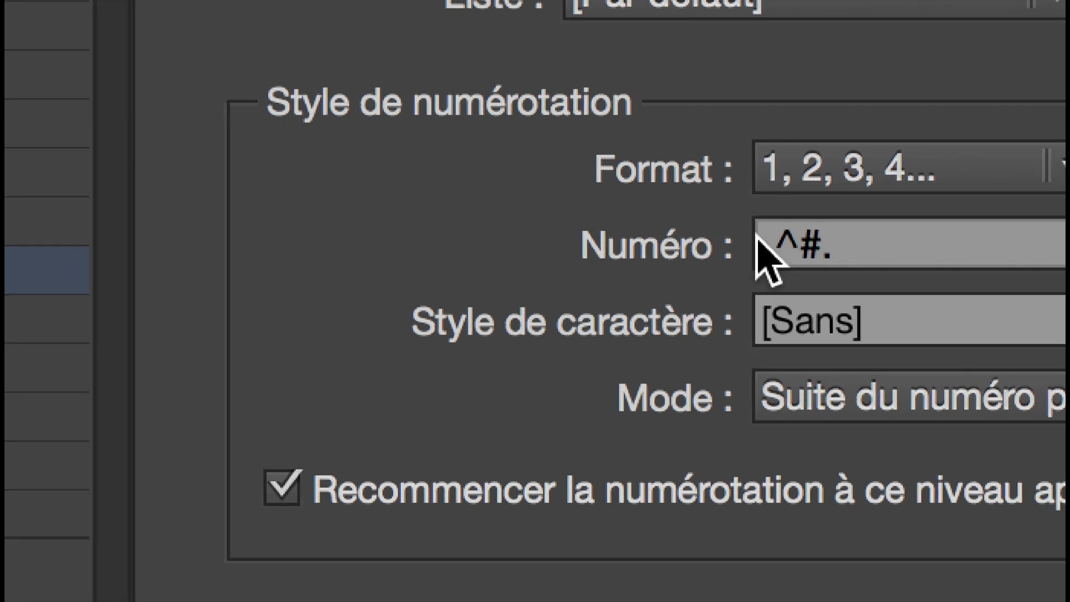
- Insert the level 1 number placeholder before the period in the number expression, giving "^1.^#.", and apply the style options
{"action": "left_click", "coordinate": [409, 256]}
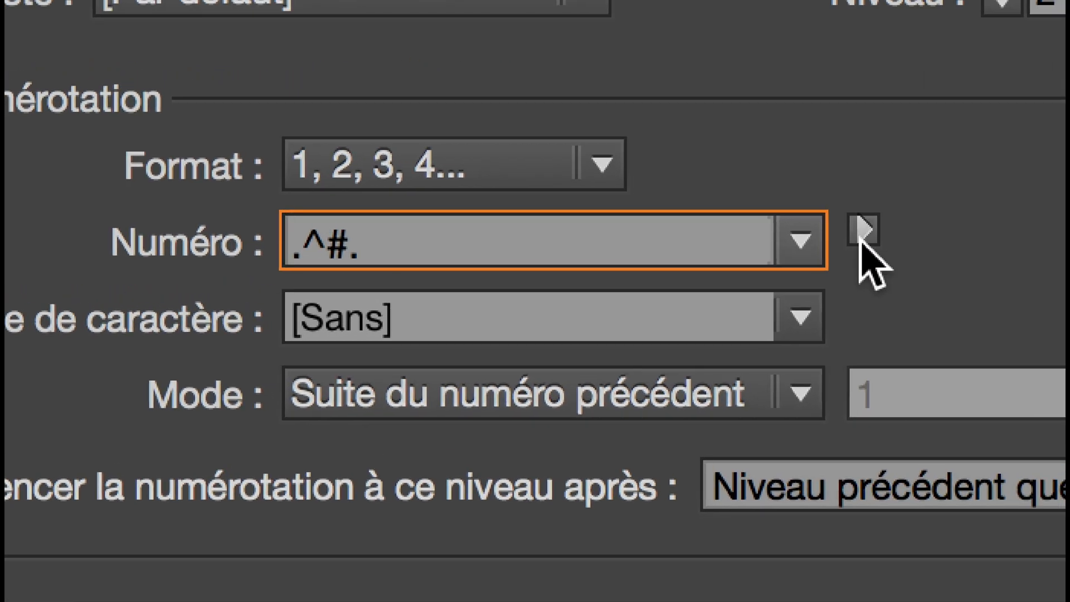
{"action": "left_click", "coordinate": [864, 232]}
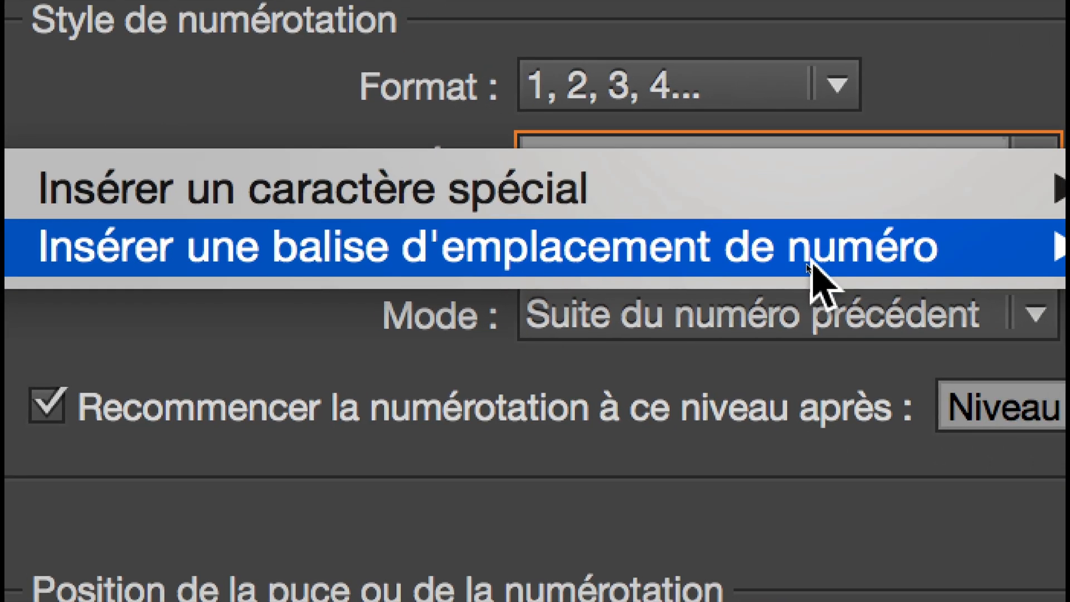
{"action": "mouse_move", "coordinate": [820, 266]}
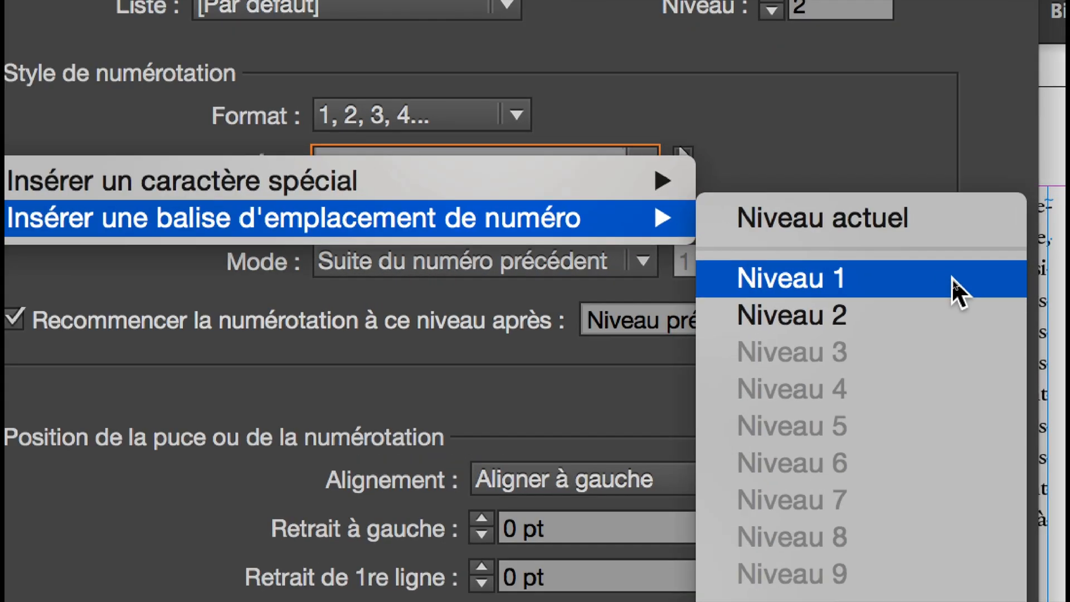
{"action": "left_click", "coordinate": [951, 276]}
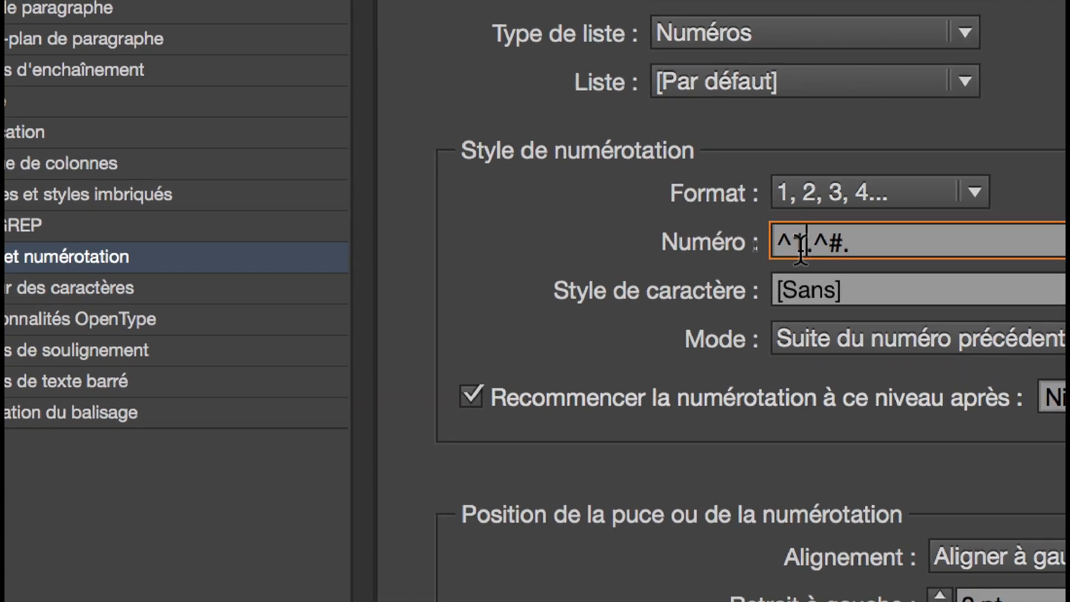
{"action": "double_click", "coordinate": [800, 248]}
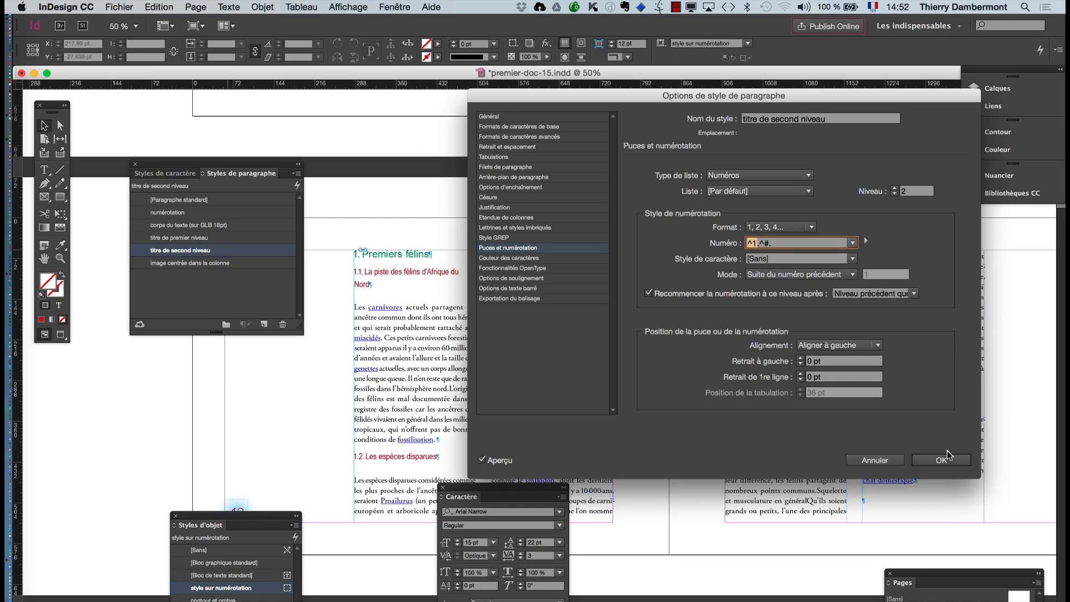
{"action": "left_click", "coordinate": [946, 456]}
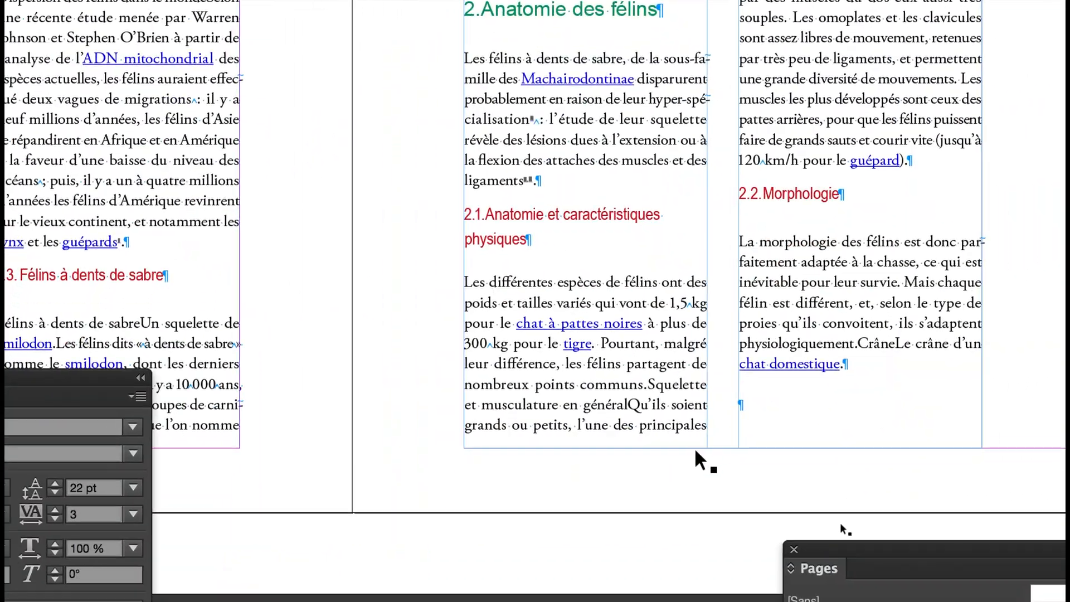
- Rearrange the floating paragraph, character, object style and paragraph style panels so they no longer cover the text spreads
{"action": "key", "text": "super+minus"}
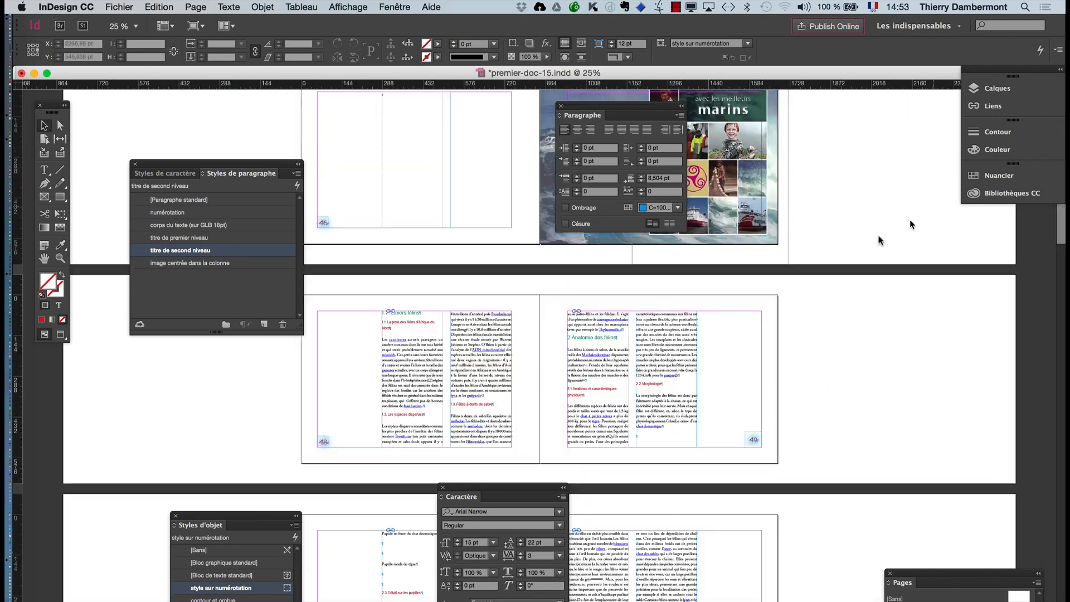
{"action": "left_click", "coordinate": [44, 259]}
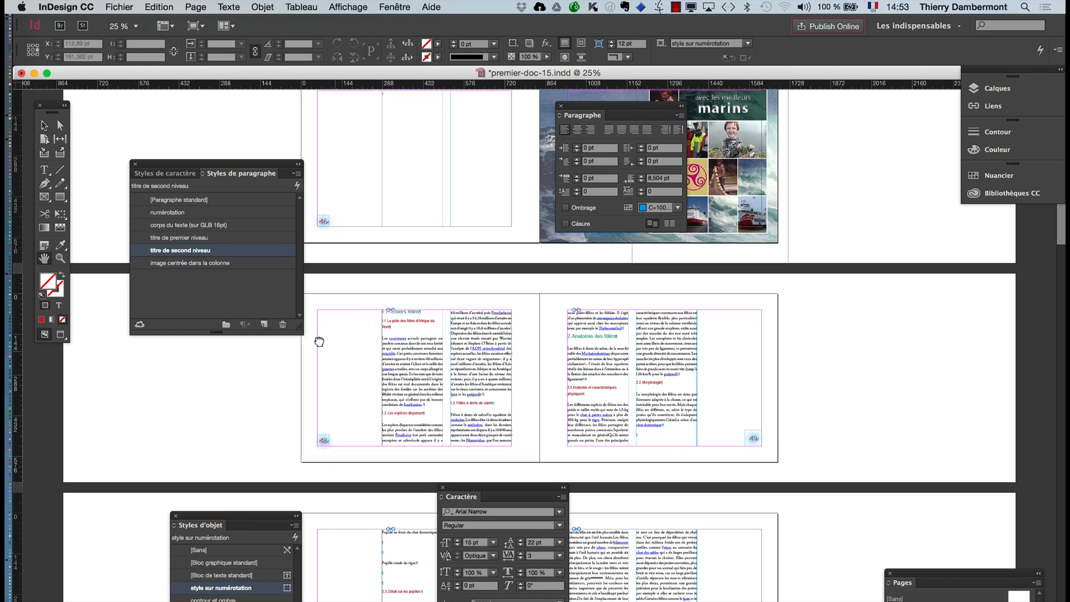
{"action": "left_click_drag", "start_coordinate": [317, 342], "coordinate": [324, 311]}
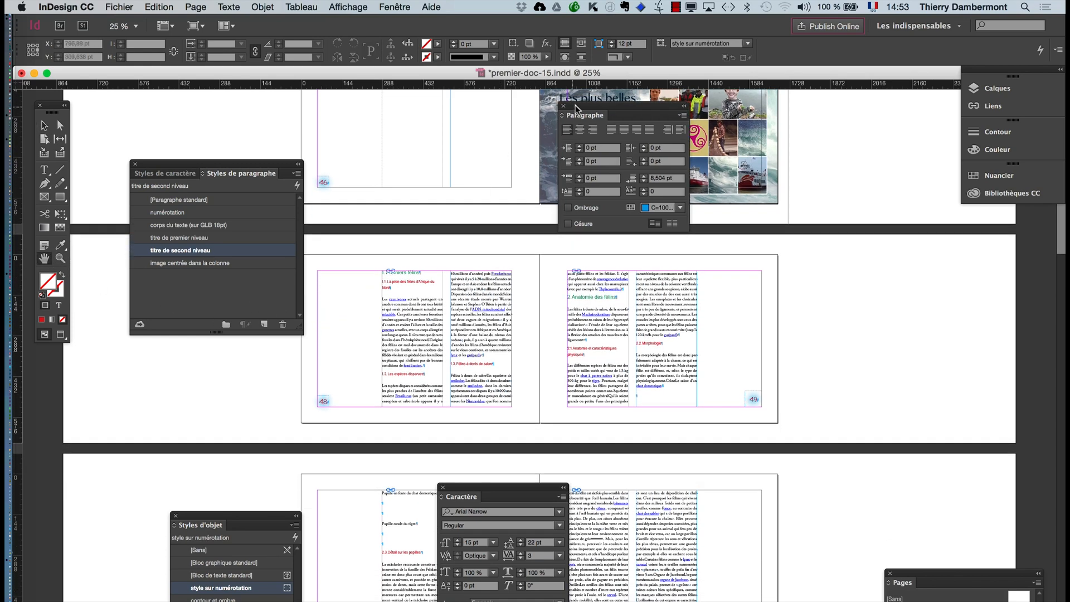
{"action": "left_click_drag", "start_coordinate": [575, 105], "coordinate": [874, 258]}
{"action": "left_click_drag", "start_coordinate": [276, 167], "coordinate": [203, 250]}
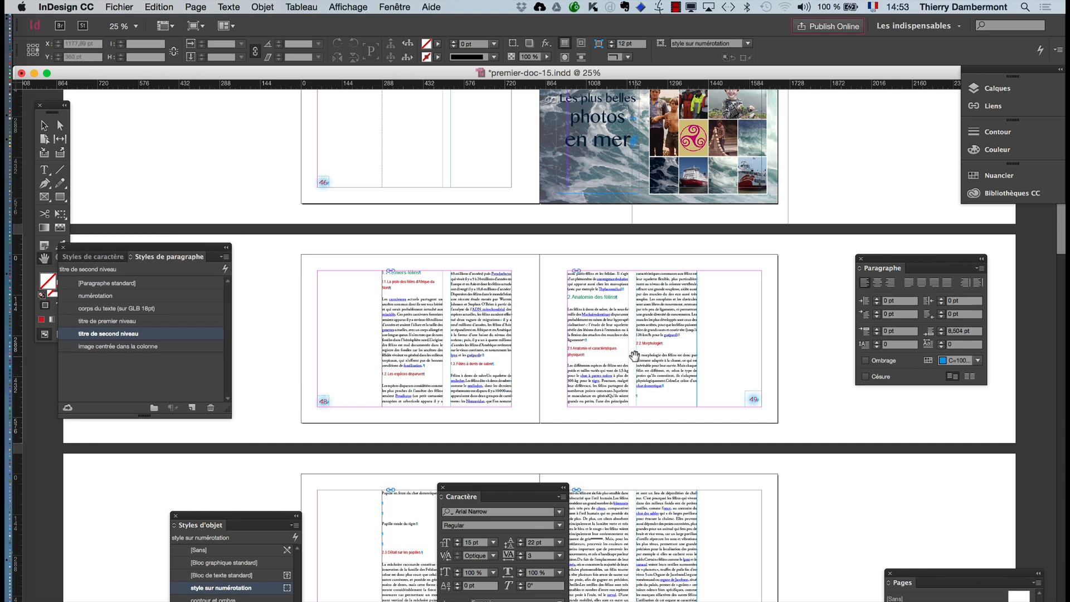
{"action": "scroll", "coordinate": [635, 355], "scroll_direction": "down", "scroll_amount": 3}
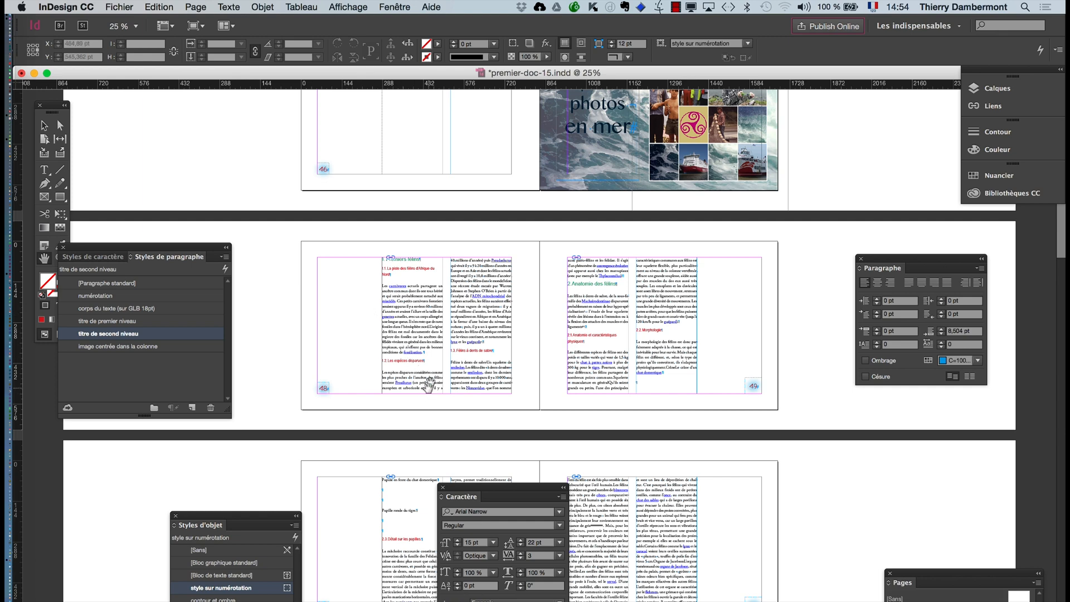
{"action": "left_click_drag", "start_coordinate": [464, 488], "coordinate": [881, 453]}
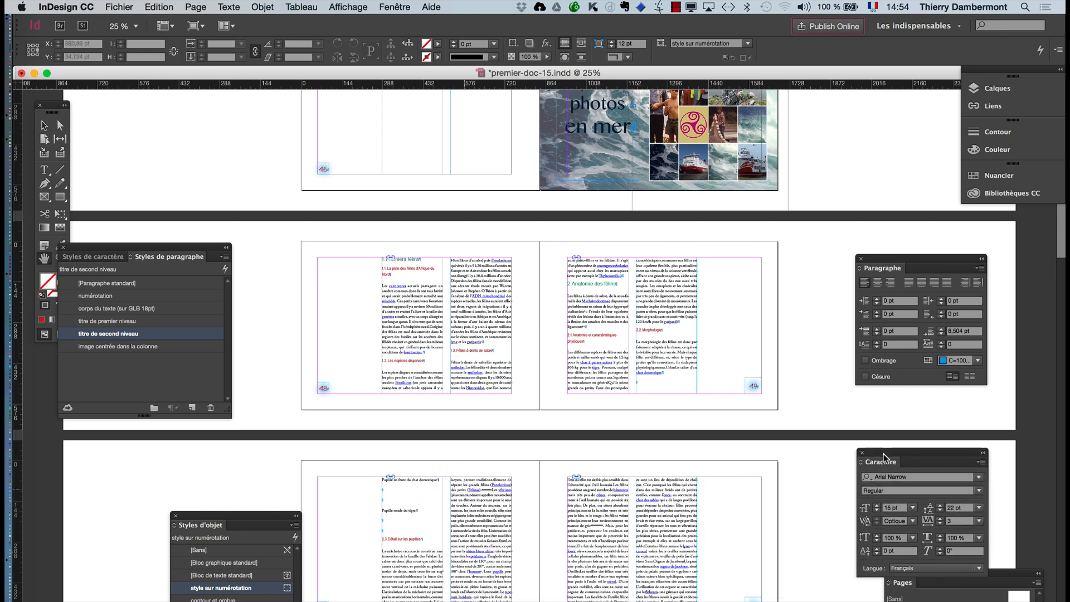
{"action": "left_click_drag", "start_coordinate": [280, 527], "coordinate": [231, 523]}
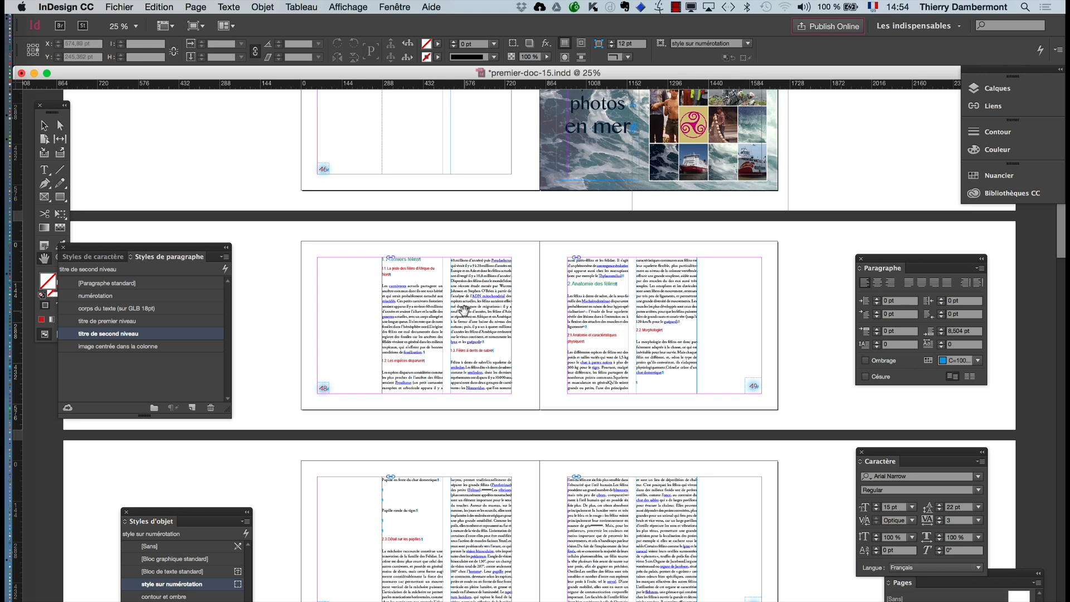
{"action": "left_click_drag", "start_coordinate": [168, 250], "coordinate": [132, 448]}
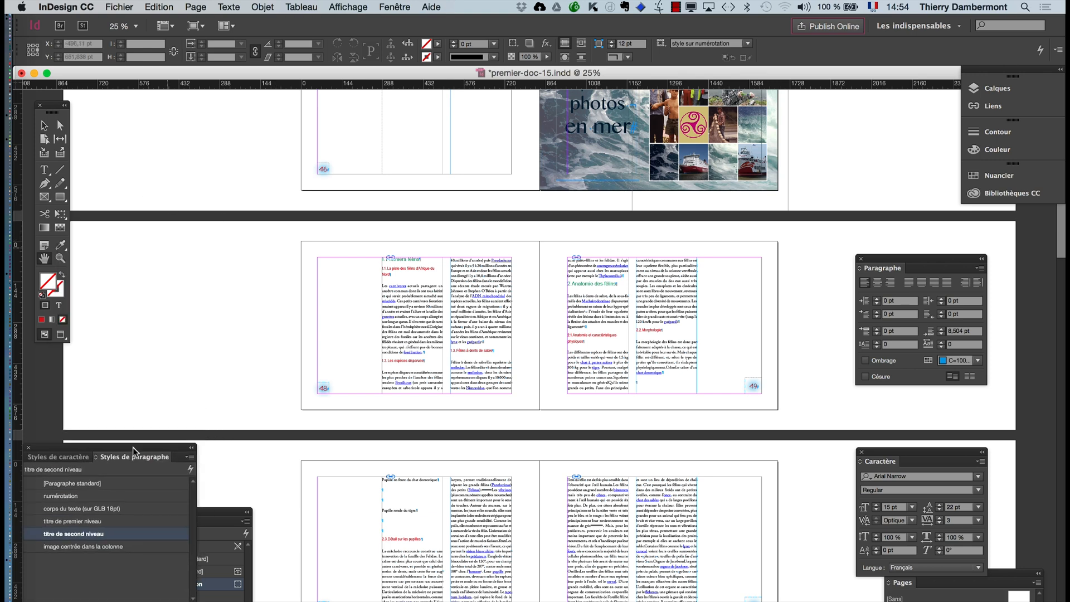
- Import the BOYS_WITH_AIRGUN_AND_BIRD._THE.jpg image from the "jour 1 ID avancé" folder onto the pasteboard beside page 48, about 274 by 185 pt
{"action": "left_click", "coordinate": [118, 7]}
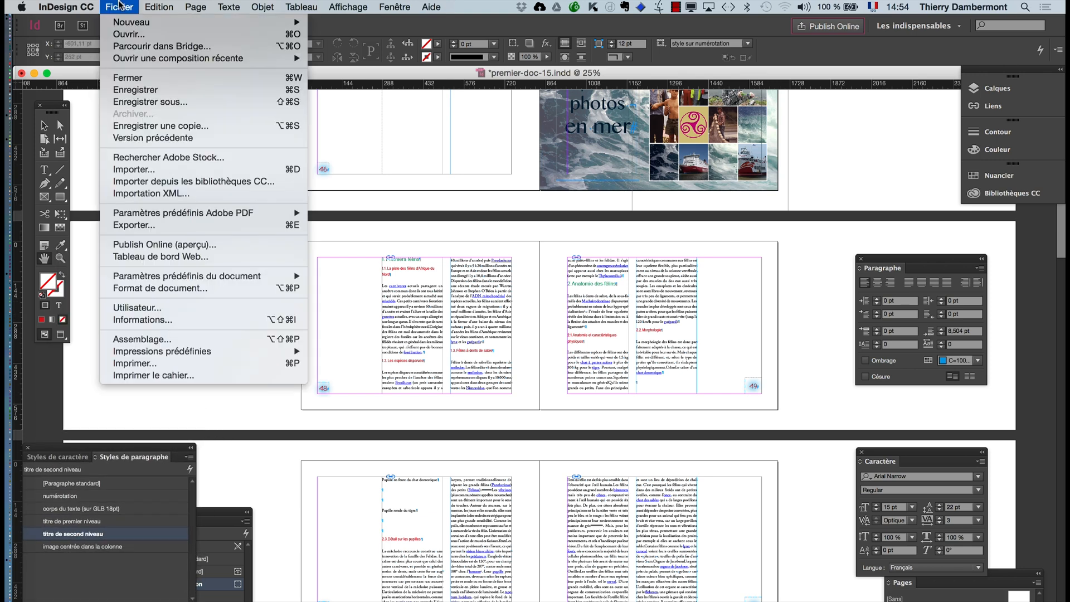
{"action": "left_click", "coordinate": [136, 175]}
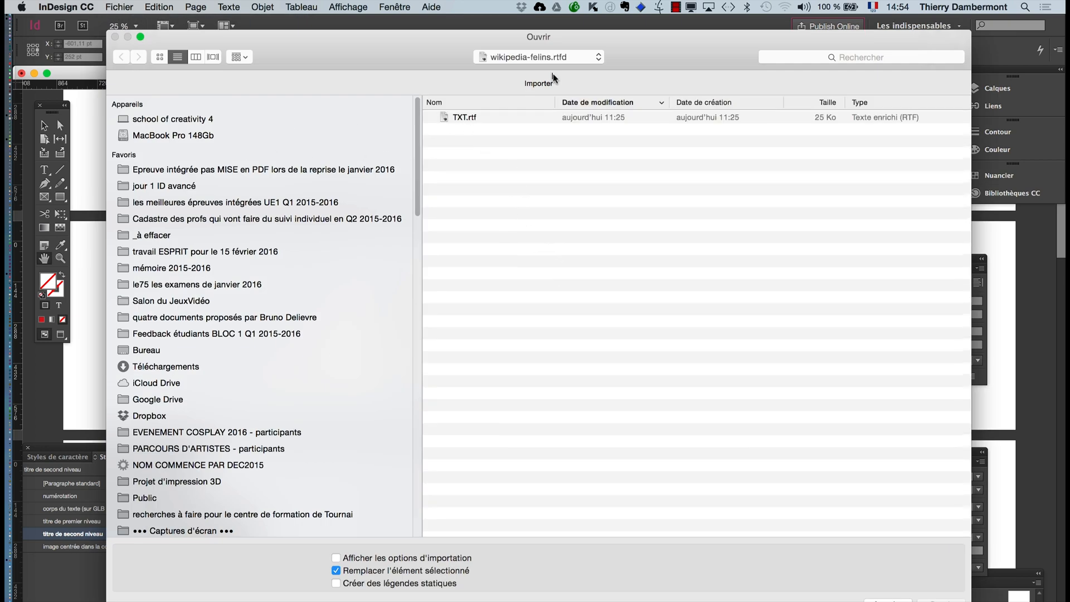
{"action": "left_click", "coordinate": [225, 186]}
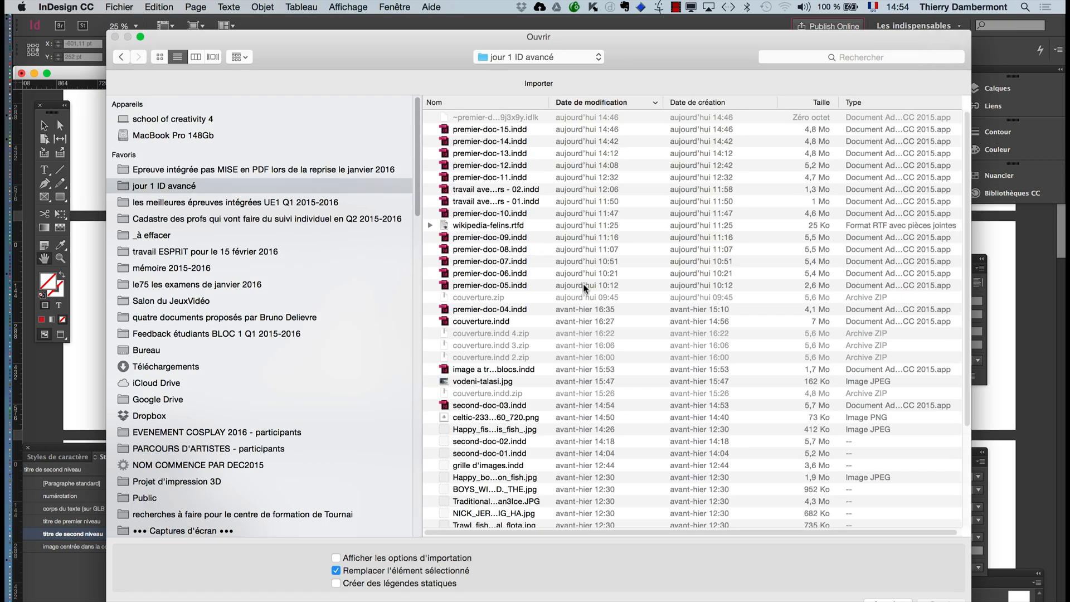
{"action": "scroll", "coordinate": [532, 457], "scroll_direction": "down", "scroll_amount": 5}
{"action": "left_click", "coordinate": [482, 356]}
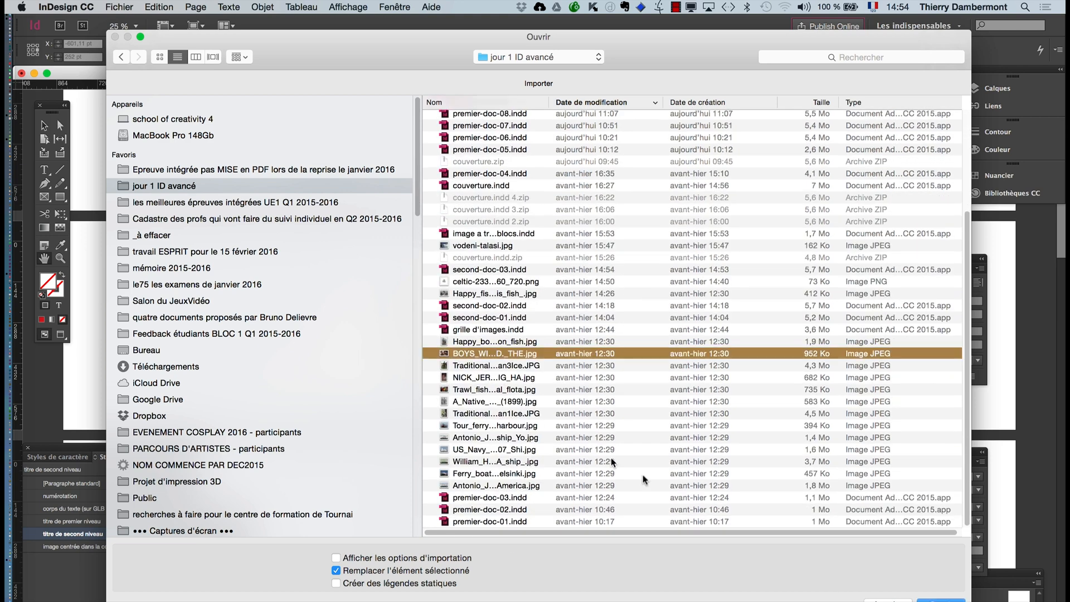
{"action": "left_click", "coordinate": [941, 600]}
{"action": "left_click_drag", "start_coordinate": [118, 244], "coordinate": [196, 296]}
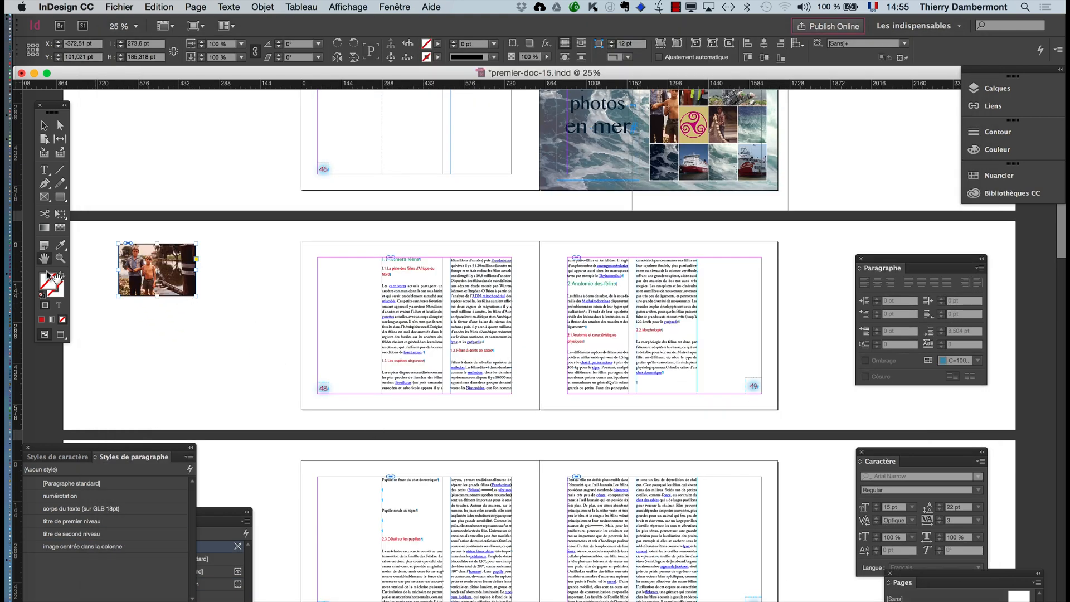
- Move the imported photo onto page 48 so it overlaps the first text column, at about X 392.6 pt, Y 344.7 pt
{"action": "left_click", "coordinate": [44, 126]}
{"action": "left_click_drag", "start_coordinate": [139, 254], "coordinate": [356, 307]}
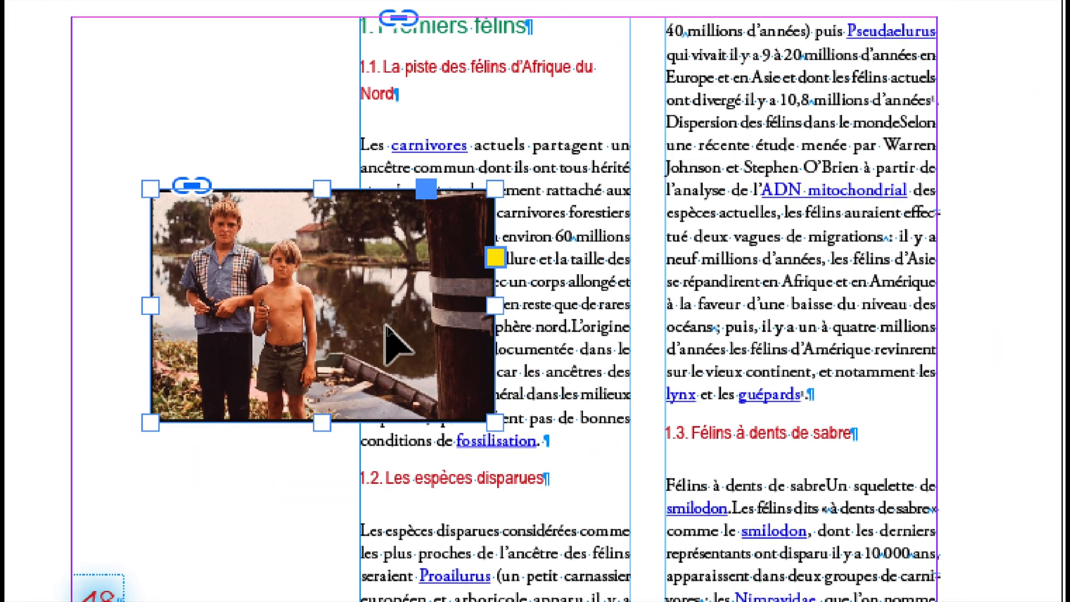
{"action": "left_click_drag", "start_coordinate": [422, 306], "coordinate": [420, 381]}
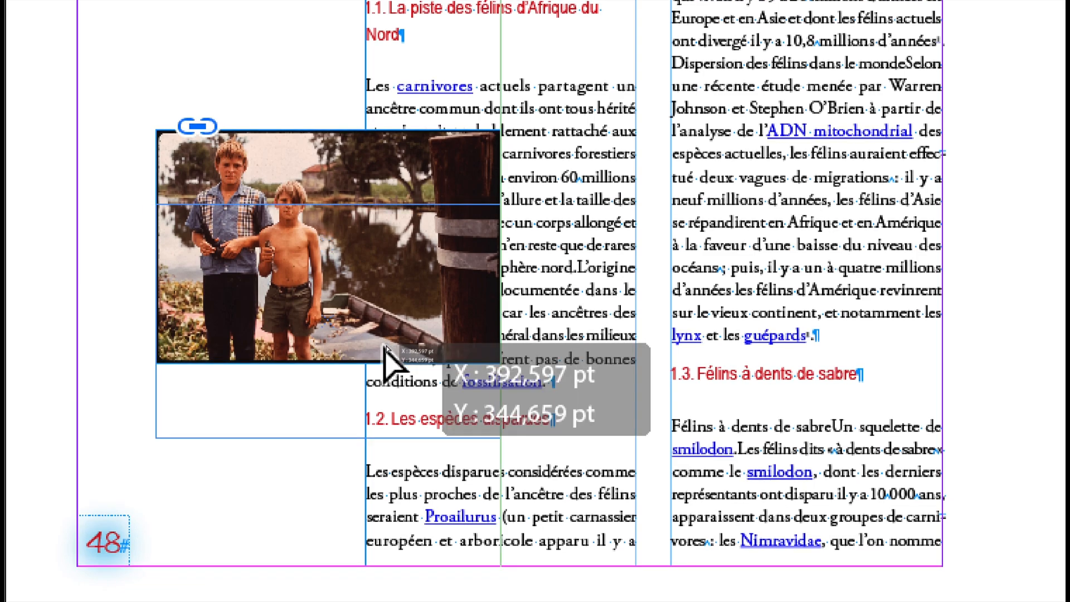
{"action": "left_click_drag", "start_coordinate": [384, 347], "coordinate": [385, 349]}
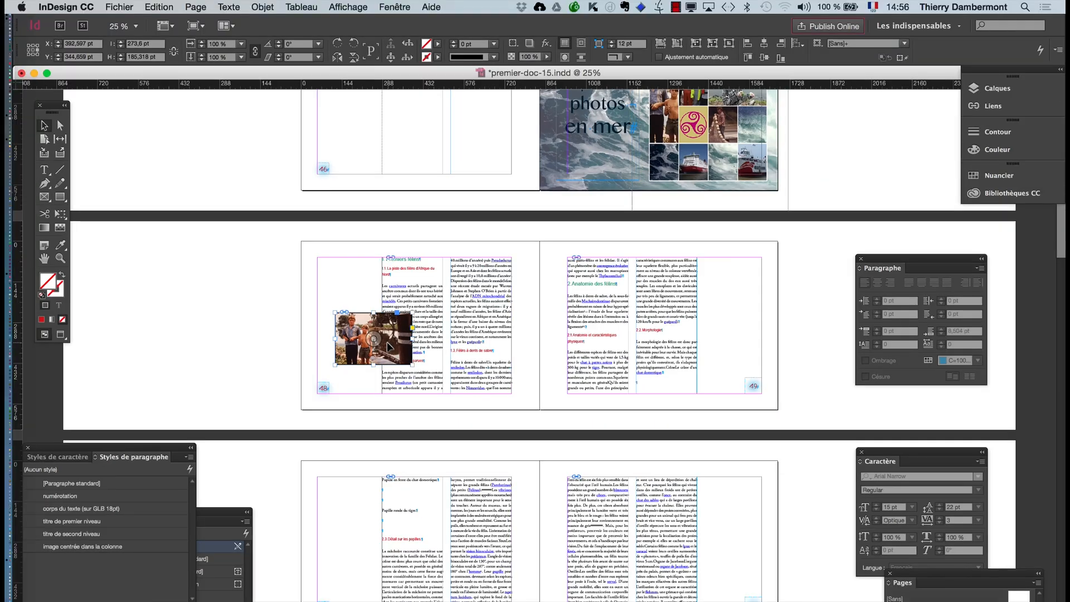
- Show the layers as a separate floating panel, expand "Calque 1" to list its objects, and widen the panel to fit their names
{"action": "left_click", "coordinate": [394, 7]}
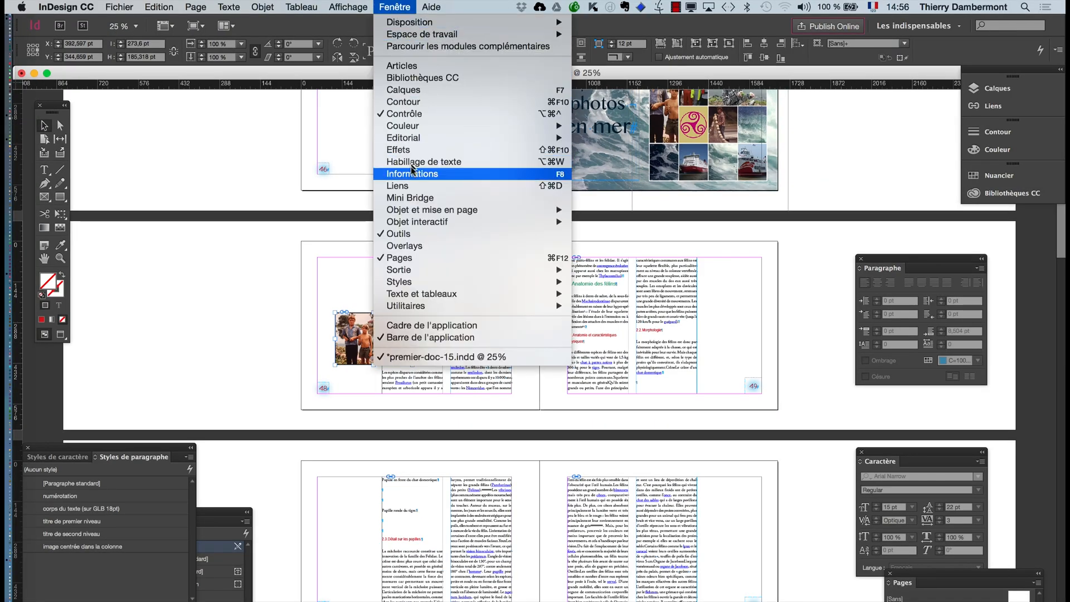
{"action": "left_click", "coordinate": [409, 90]}
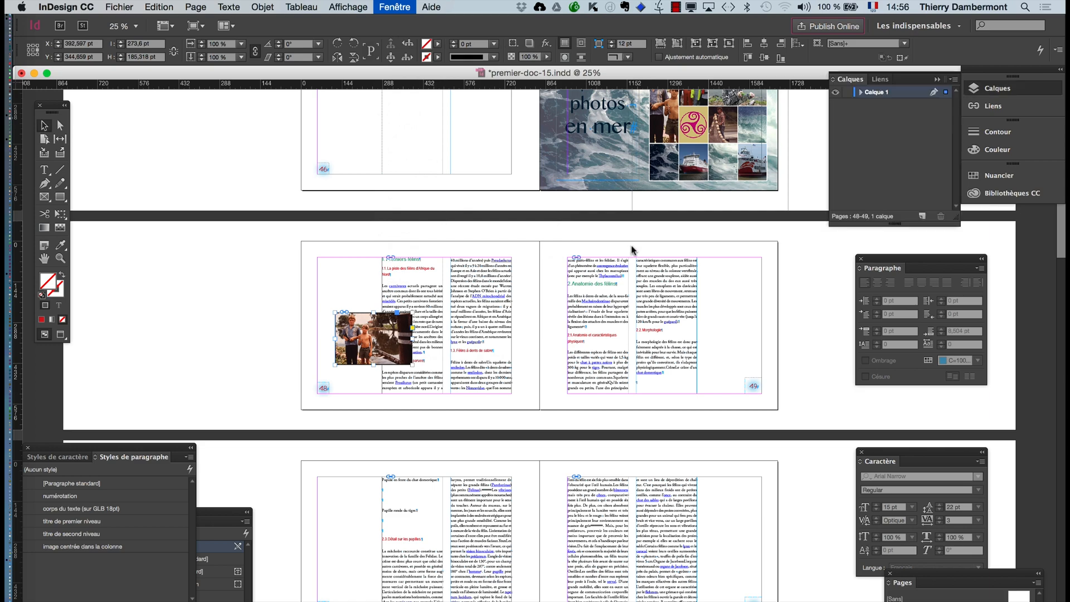
{"action": "left_click_drag", "start_coordinate": [856, 82], "coordinate": [505, 205]}
{"action": "left_click", "coordinate": [936, 81]}
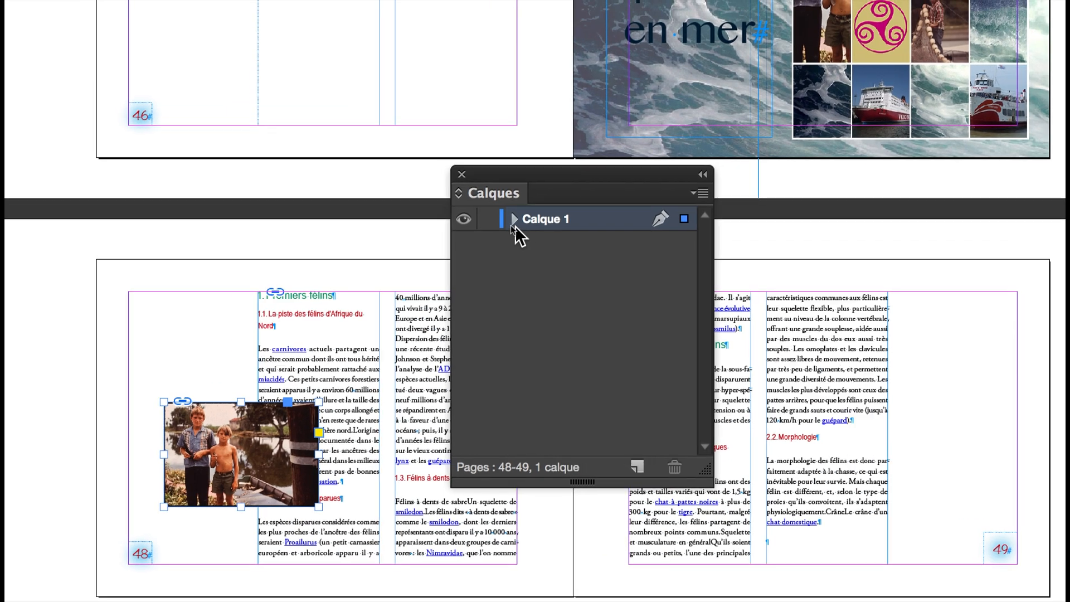
{"action": "left_click", "coordinate": [485, 202]}
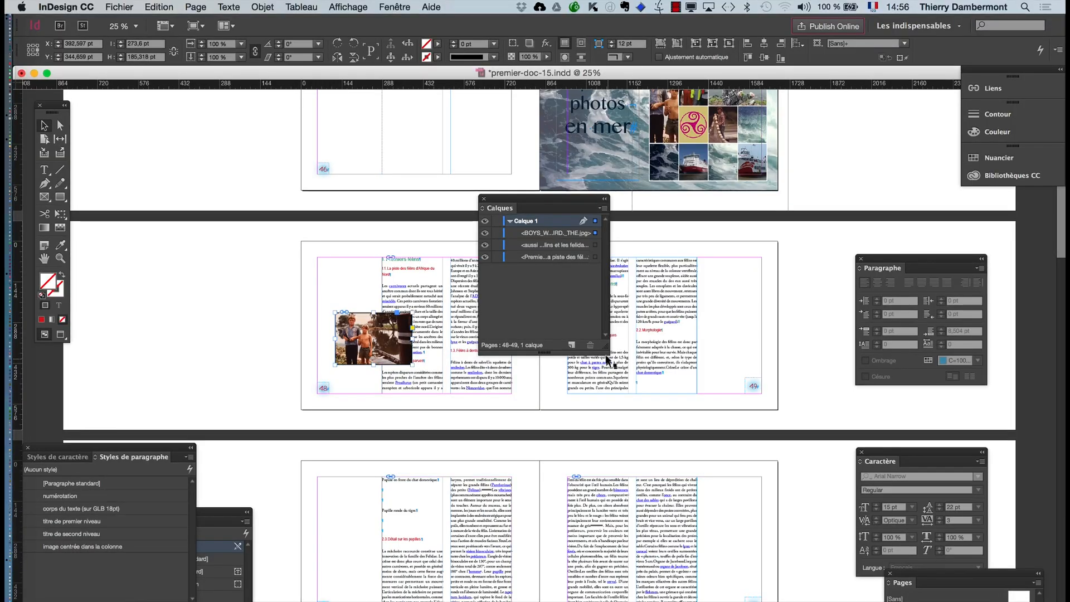
{"action": "left_click_drag", "start_coordinate": [621, 349], "coordinate": [733, 349]}
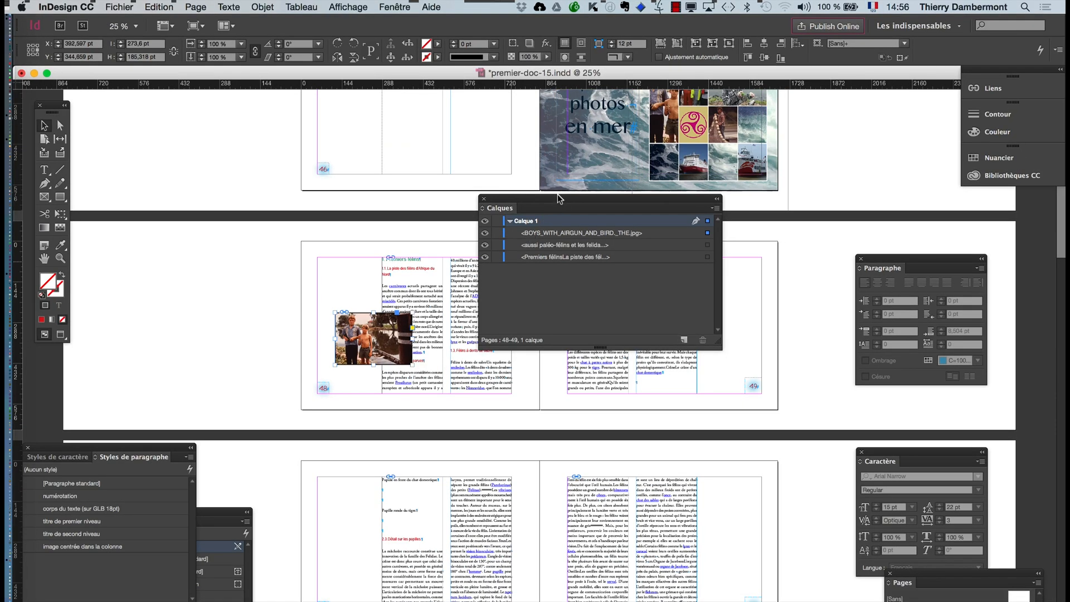
- Move the BOYS_WITH_AIRGUN_AND_BIRD._THE.jpg photo beneath both text frames in the stacking order of "Calque 1"
{"action": "left_click_drag", "start_coordinate": [559, 195], "coordinate": [685, 283]}
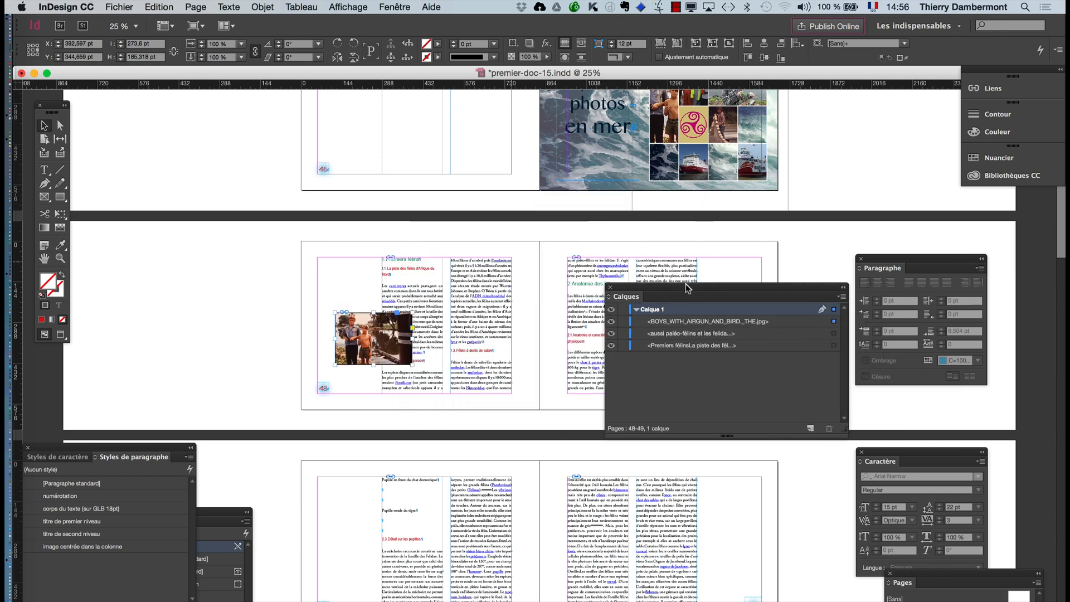
{"action": "left_click", "coordinate": [263, 7]}
{"action": "mouse_move", "coordinate": [266, 49]}
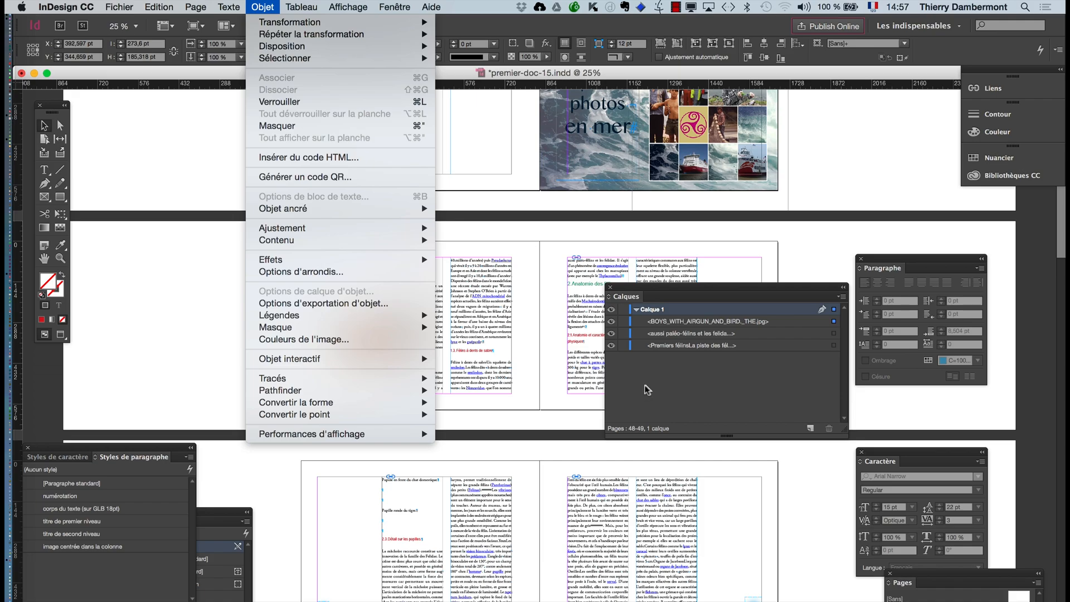
{"action": "left_click", "coordinate": [690, 348]}
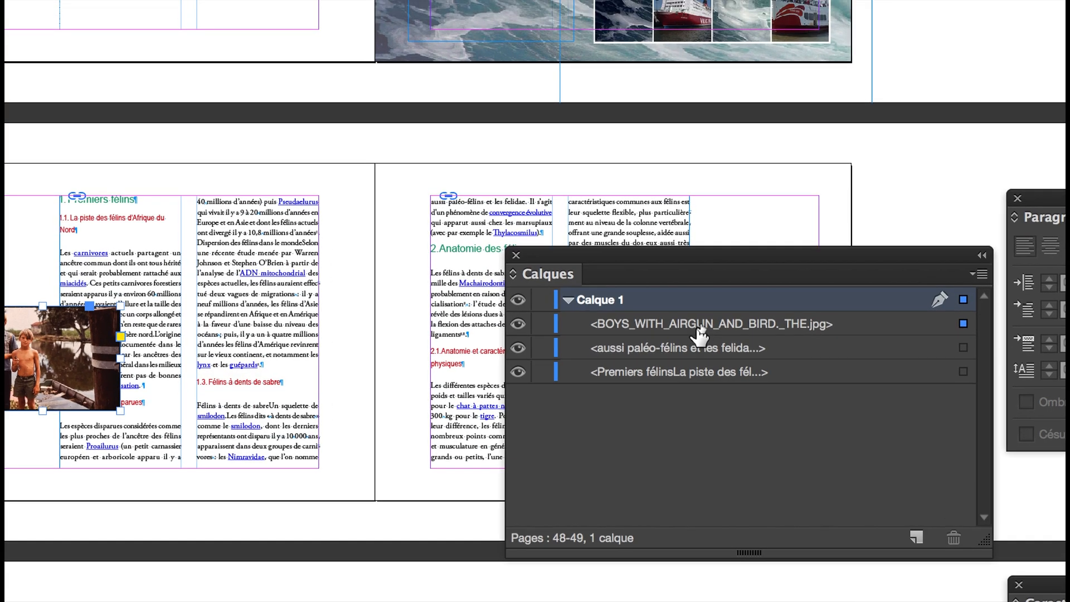
{"action": "left_click", "coordinate": [701, 324]}
{"action": "left_click_drag", "start_coordinate": [701, 329], "coordinate": [700, 358]}
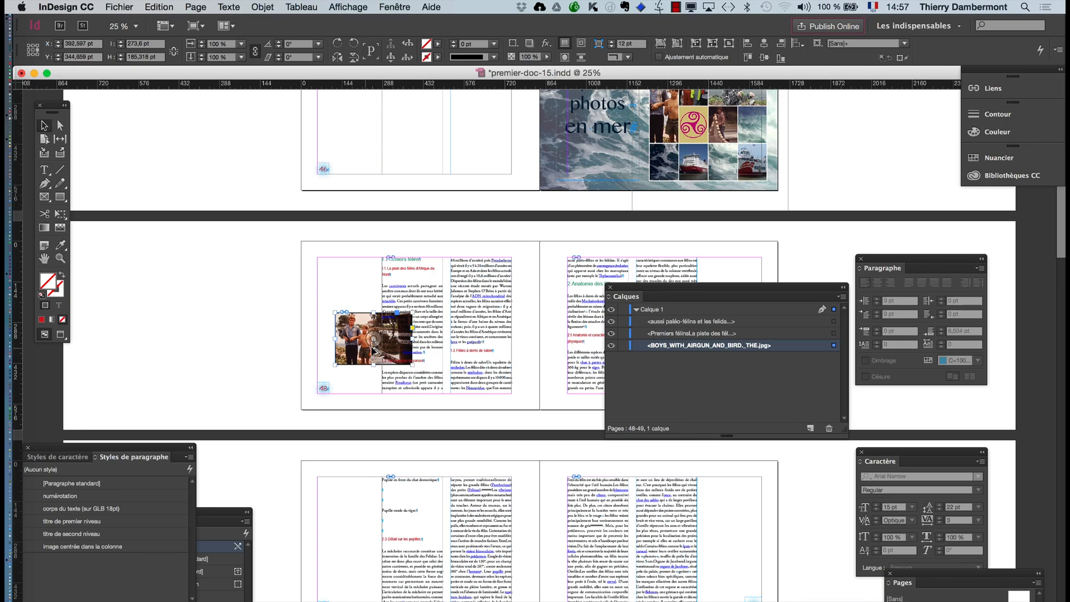
- Close the floating layers panel and show the text wrap panel beside the photo on page 48
{"action": "key", "text": "super+equal"}
{"action": "key", "text": "super+equal"}
{"action": "key", "text": "super+equal"}
{"action": "key", "text": "super+equal"}
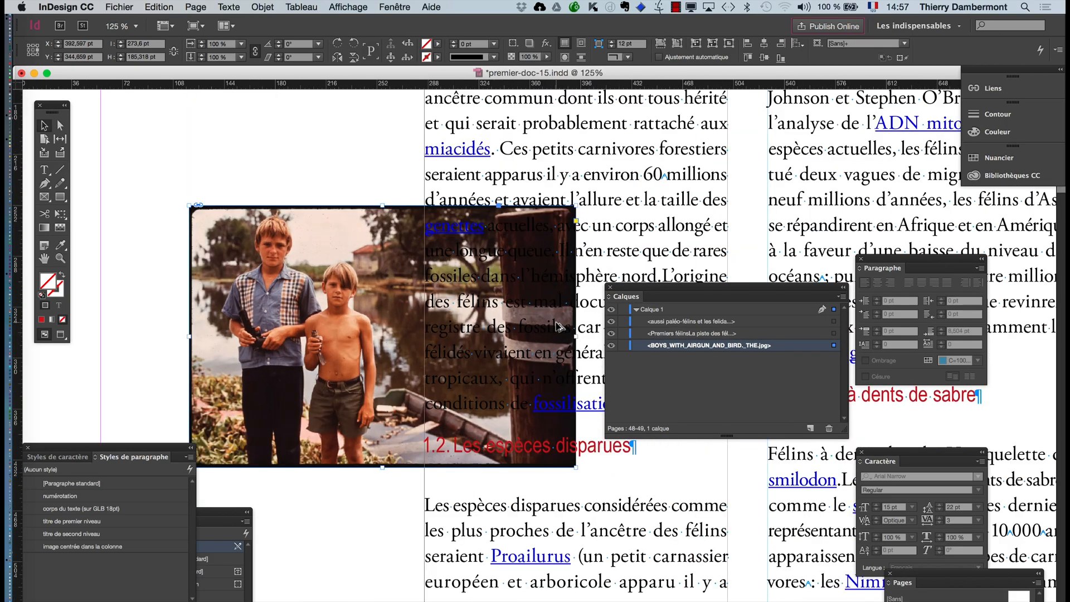
{"action": "left_click", "coordinate": [610, 287]}
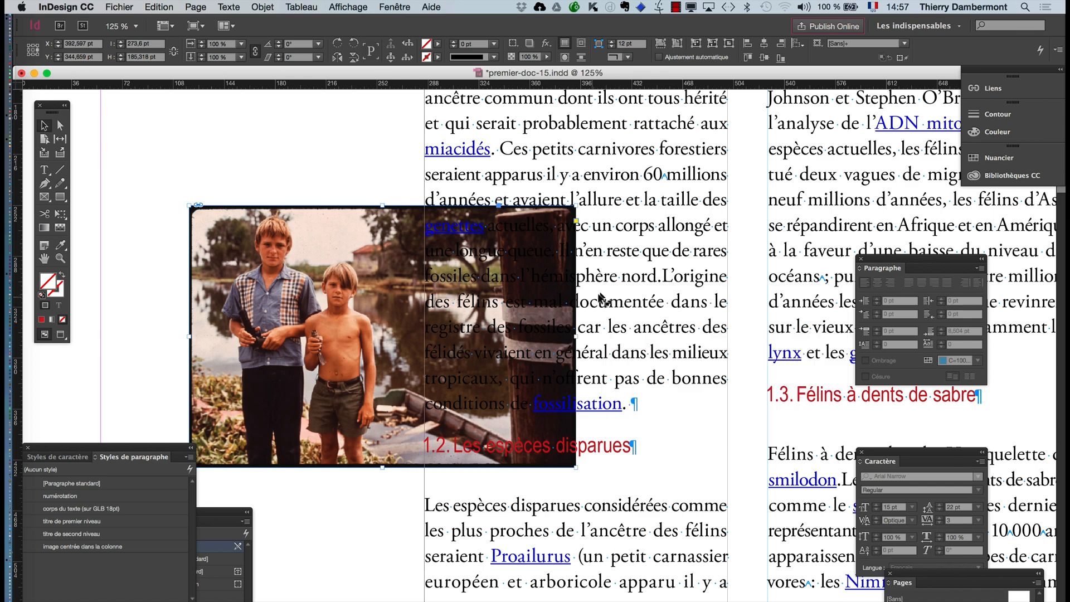
{"action": "left_click", "coordinate": [44, 258]}
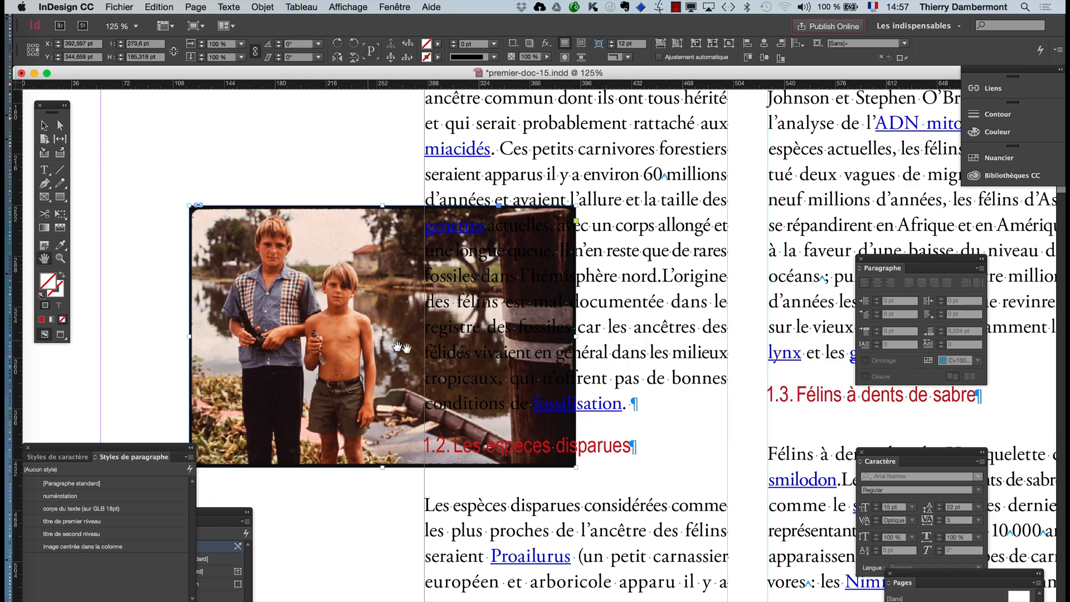
{"action": "left_click_drag", "start_coordinate": [420, 352], "coordinate": [331, 310]}
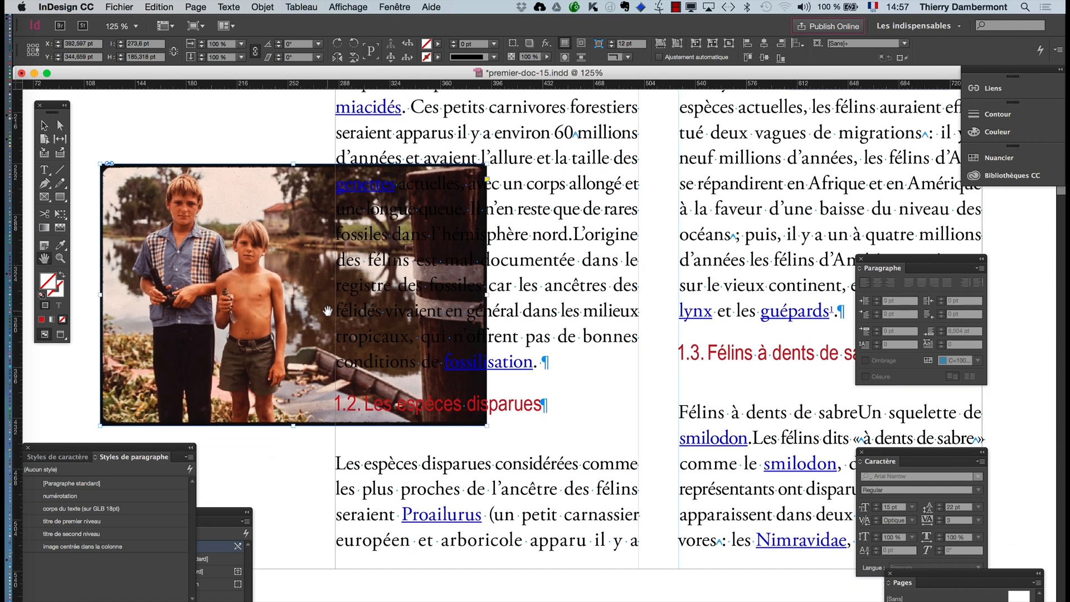
{"action": "left_click", "coordinate": [46, 127]}
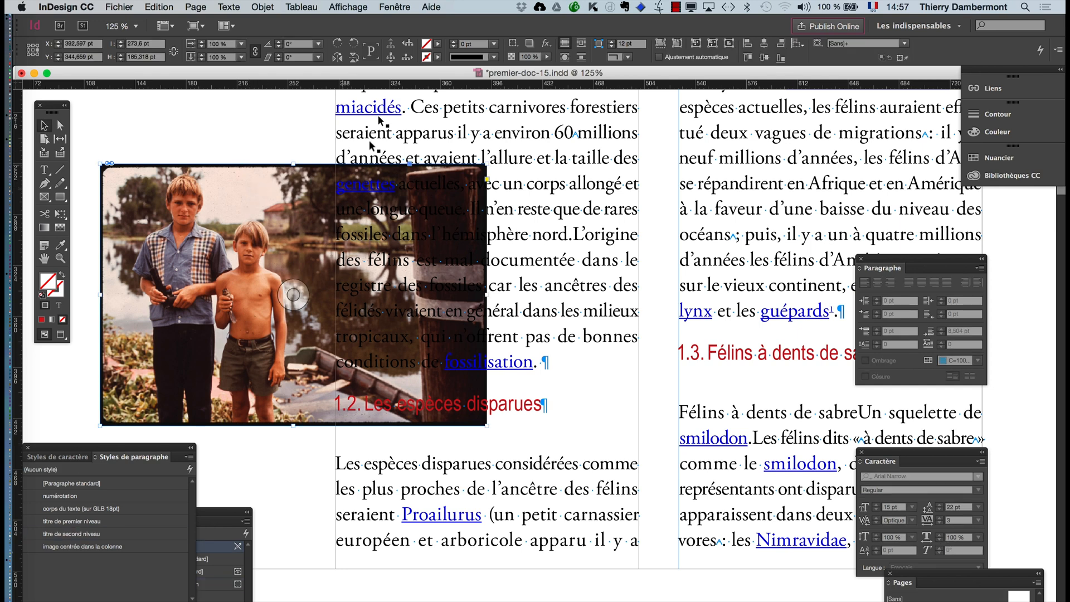
{"action": "left_click", "coordinate": [392, 7]}
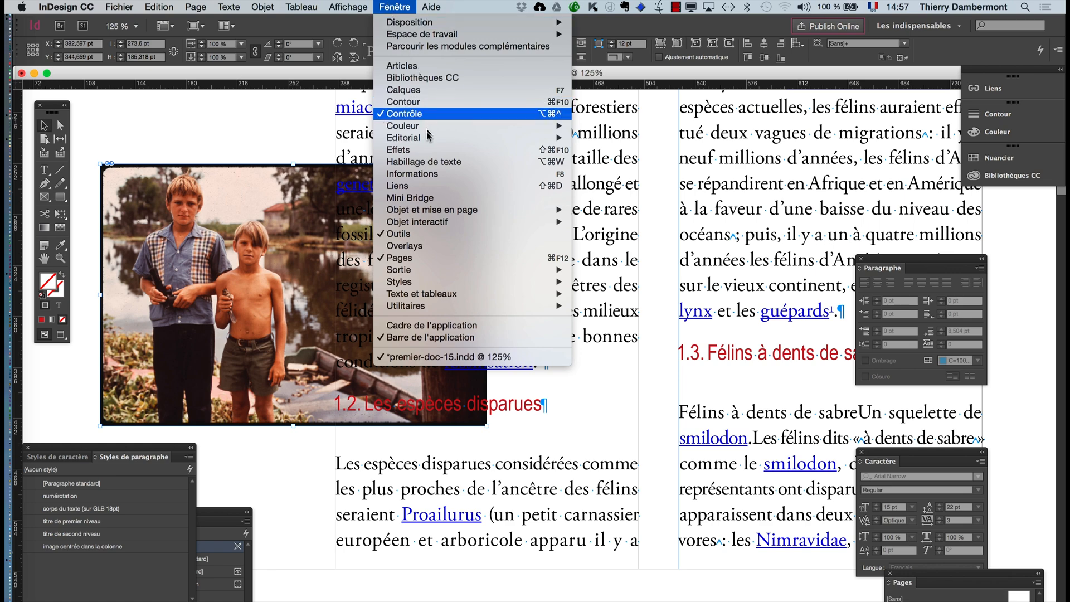
{"action": "left_click", "coordinate": [431, 164]}
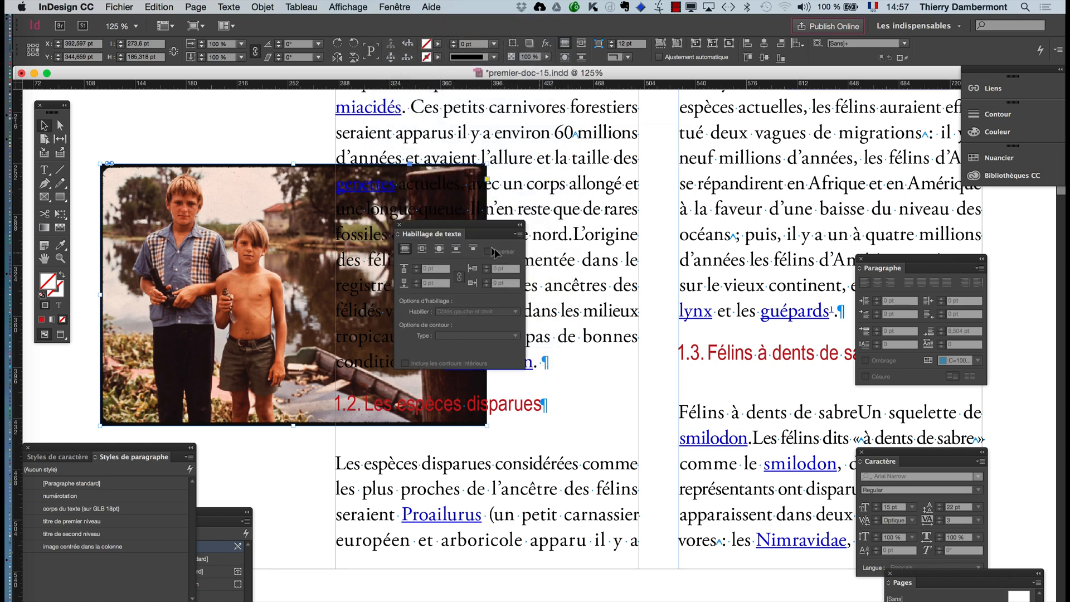
{"action": "left_click_drag", "start_coordinate": [473, 229], "coordinate": [607, 204]}
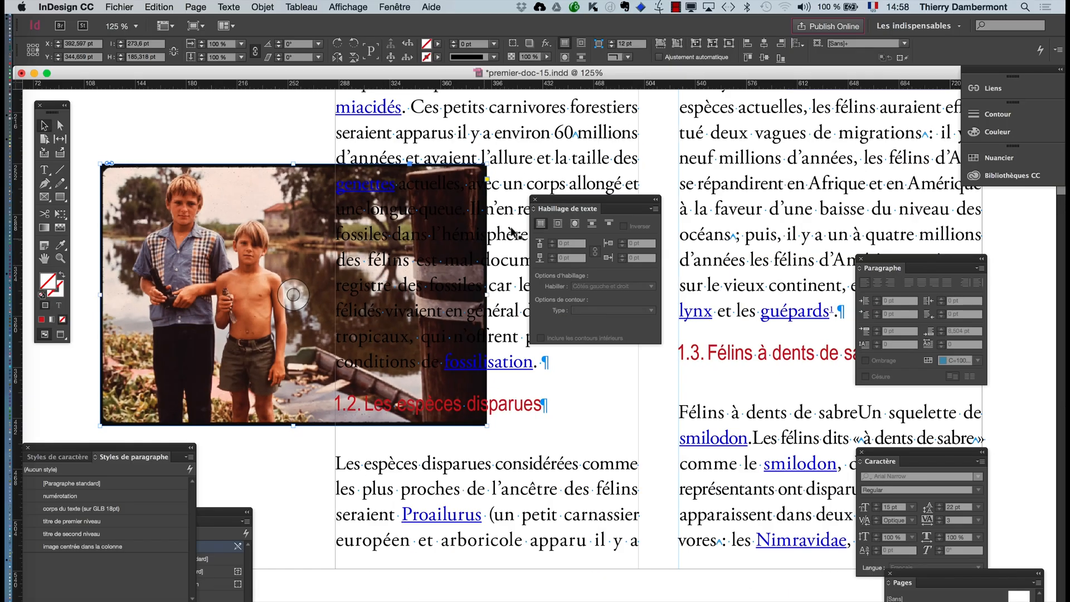
{"action": "left_click_drag", "start_coordinate": [554, 200], "coordinate": [525, 153]}
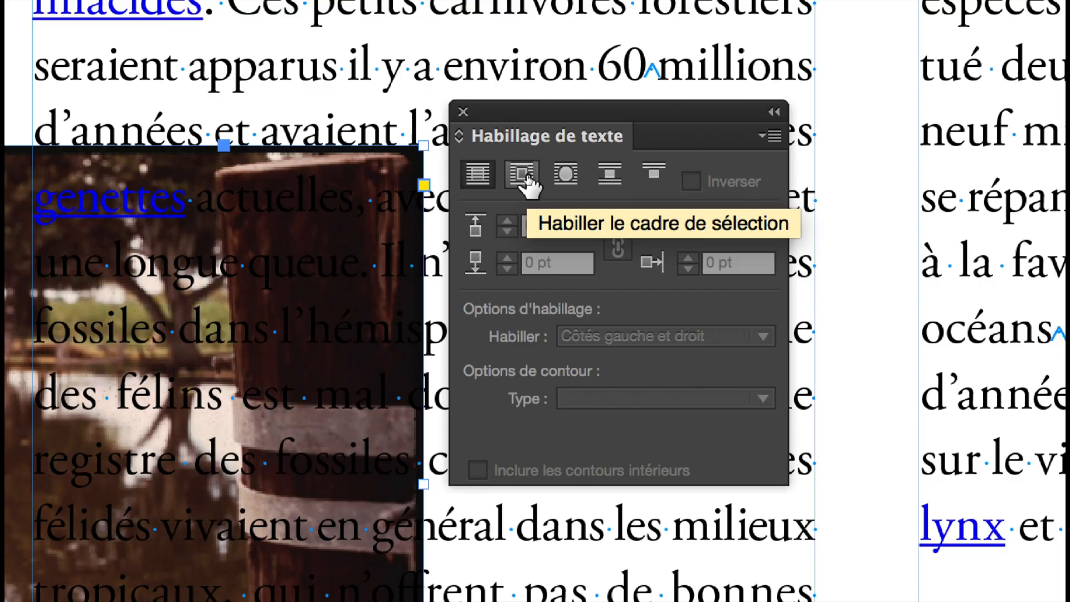
- Apply a bounding-box text wrap to the photo on page 48 so the column text flows around it
{"action": "left_click", "coordinate": [526, 176]}
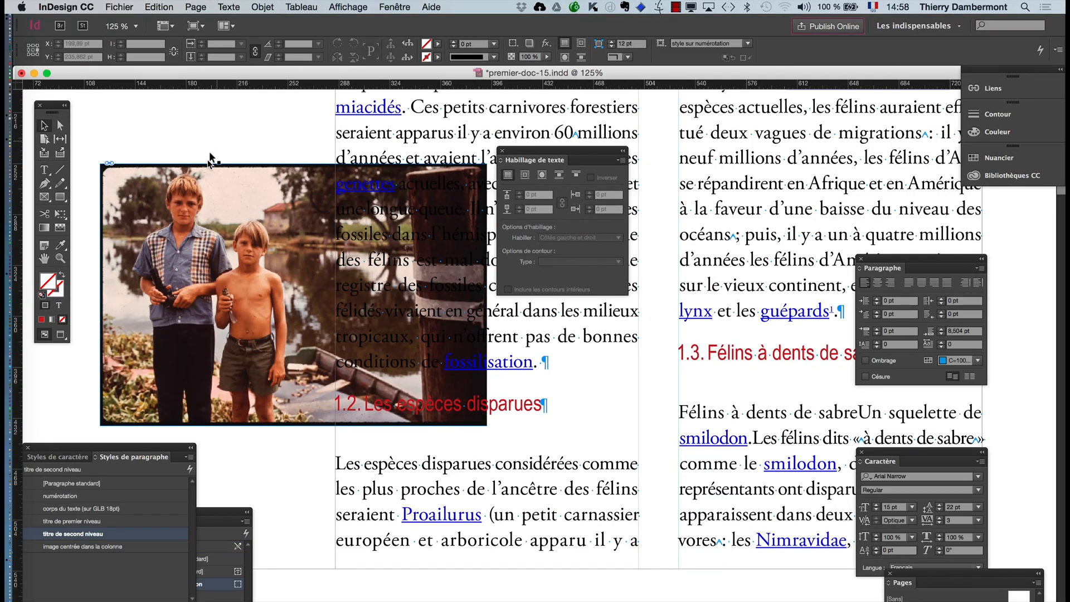
{"action": "left_click", "coordinate": [131, 200]}
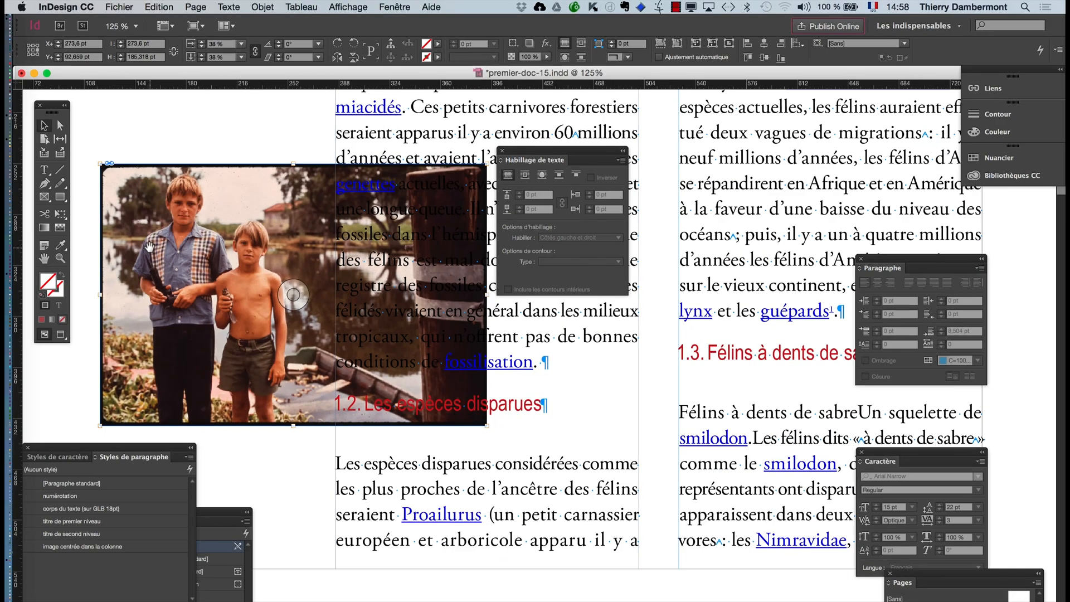
{"action": "scroll", "coordinate": [193, 268], "scroll_direction": "down", "scroll_amount": 2}
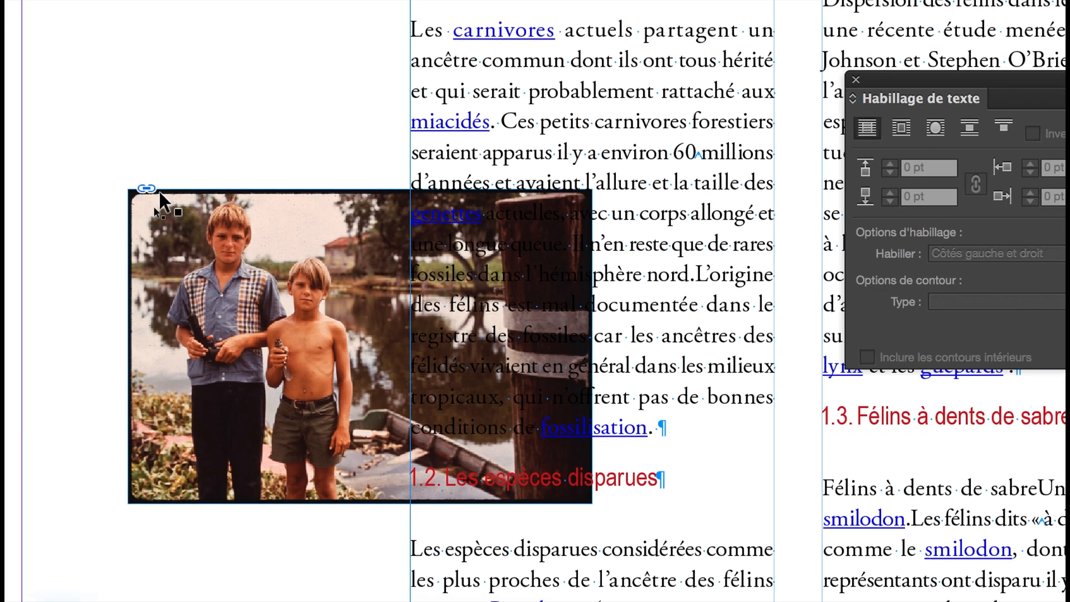
{"action": "left_click", "coordinate": [159, 192]}
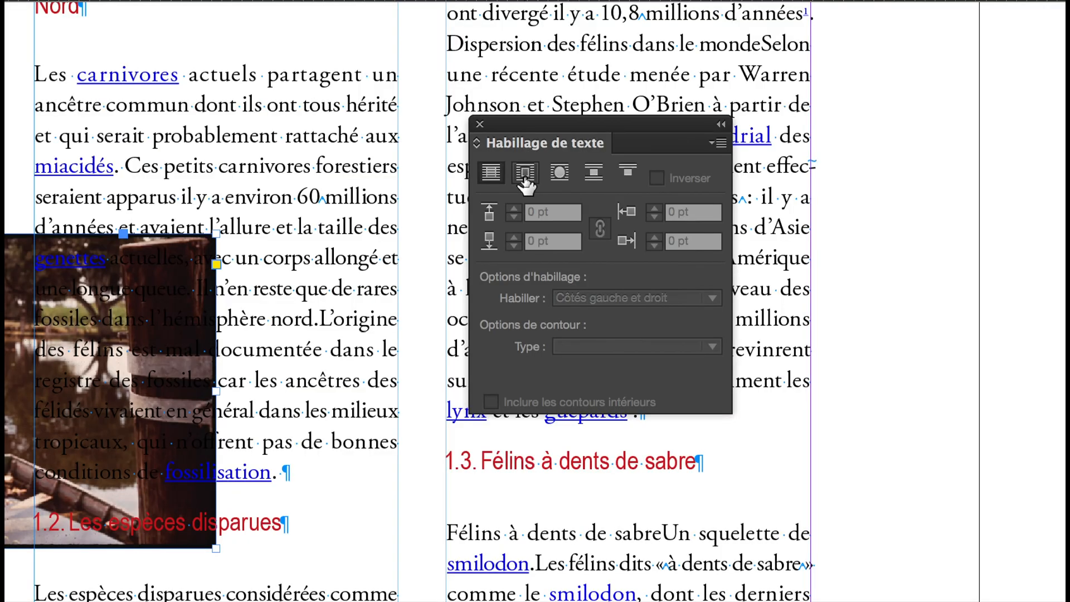
{"action": "left_click", "coordinate": [524, 181]}
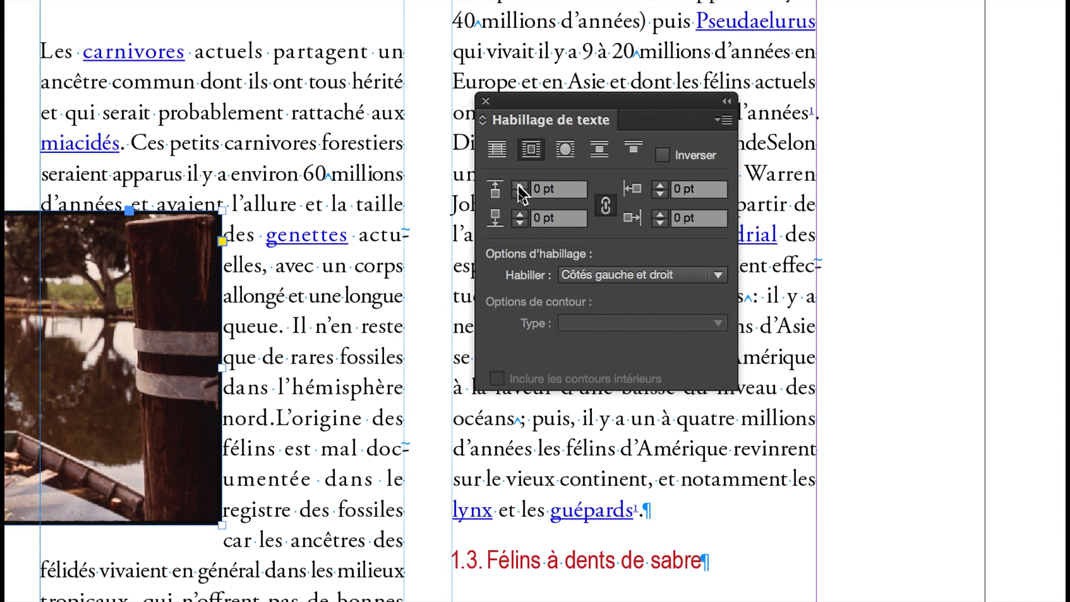
- Set the photo's text wrap offsets to 10 pt on all four sides, with the values linked
{"action": "left_click", "coordinate": [519, 186]}
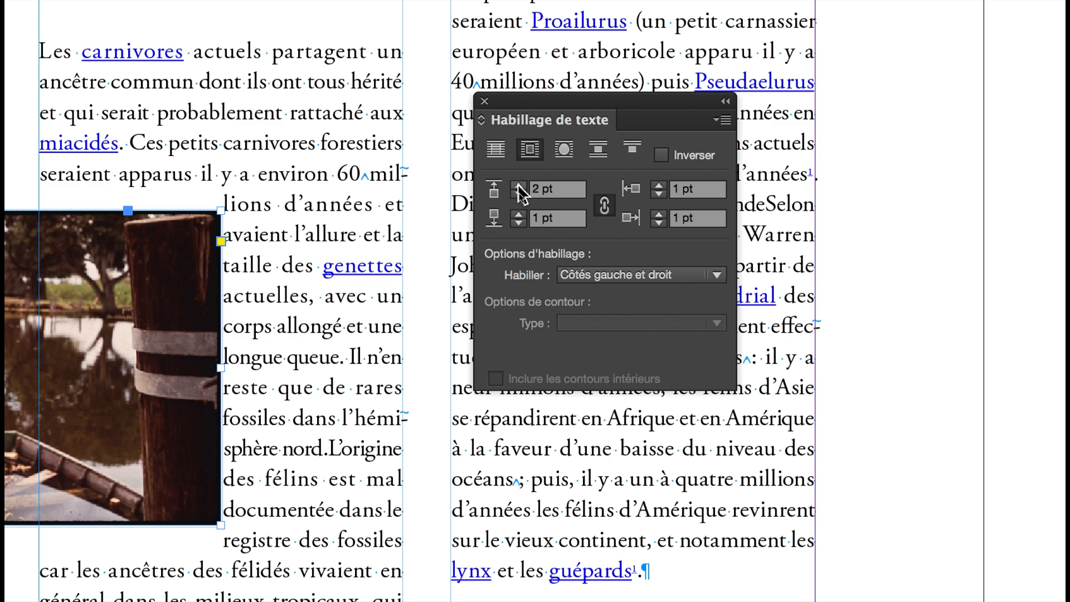
{"action": "left_click", "coordinate": [519, 186]}
{"action": "left_click", "coordinate": [518, 186]}
{"action": "left_click", "coordinate": [518, 185]}
{"action": "left_click", "coordinate": [518, 186]}
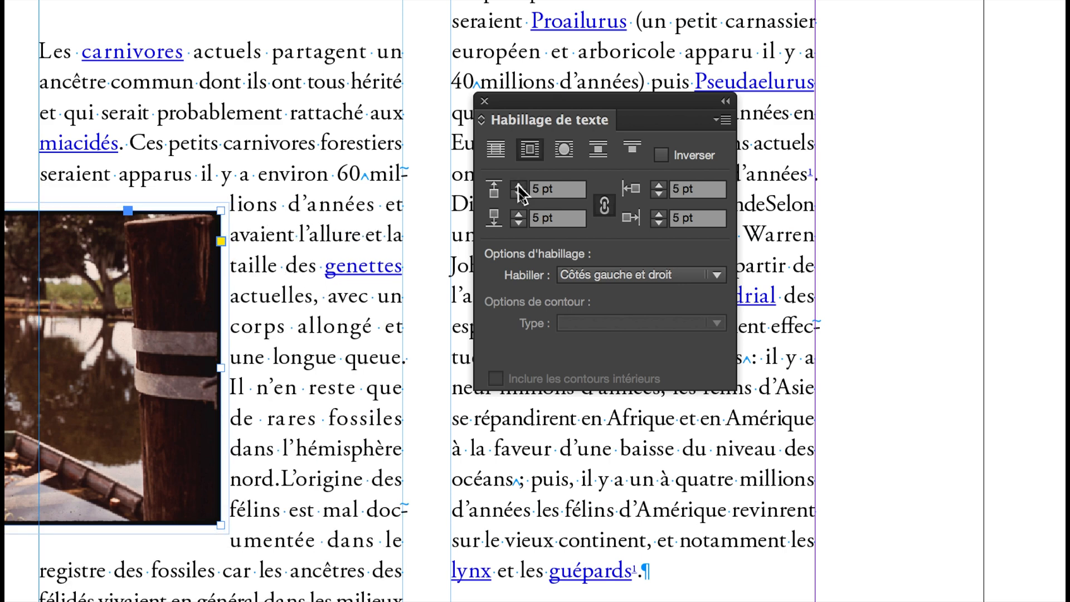
{"action": "left_click", "coordinate": [518, 185]}
{"action": "left_click", "coordinate": [519, 186]}
{"action": "left_click", "coordinate": [518, 186]}
{"action": "left_click", "coordinate": [518, 186]}
{"action": "left_click", "coordinate": [518, 186]}
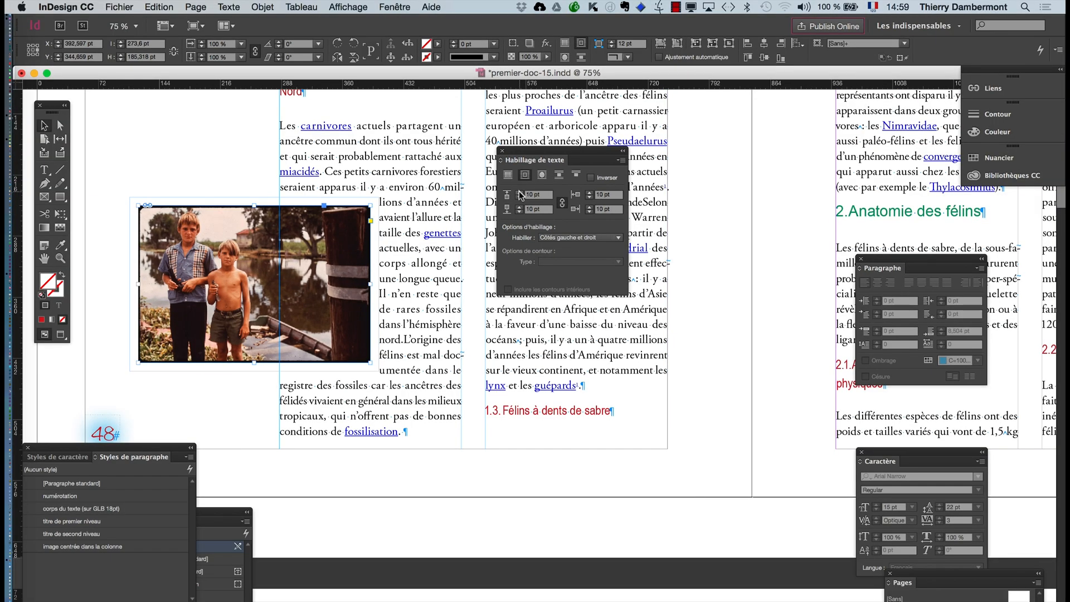
- Reposition the wrapped photo to about X 337 pt, covering page 48's outer margin area and the start of the first text column
{"action": "left_click_drag", "start_coordinate": [523, 157], "coordinate": [741, 178]}
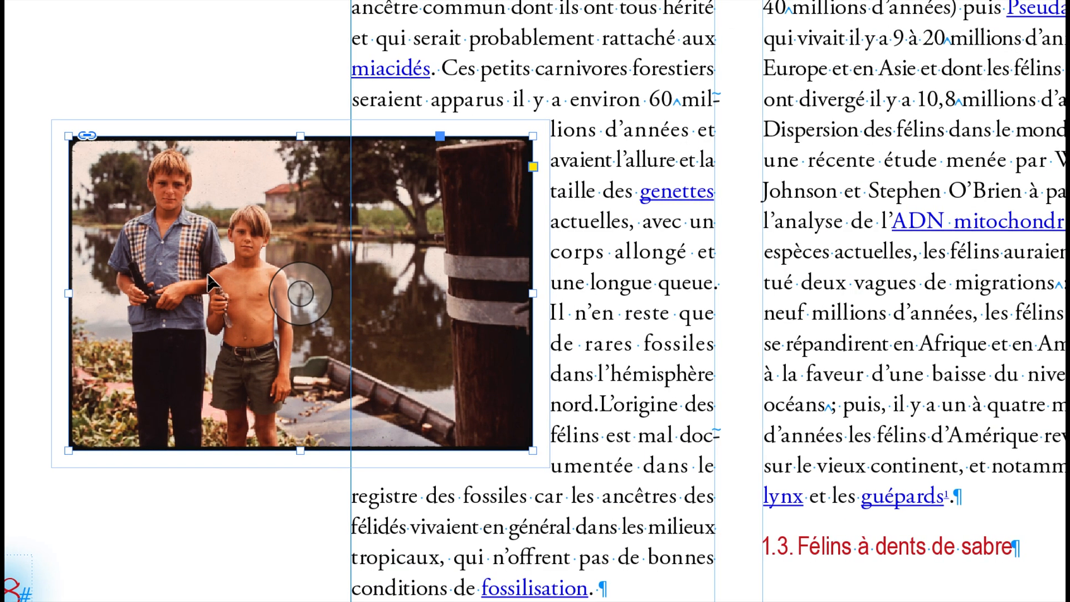
{"action": "left_click_drag", "start_coordinate": [206, 283], "coordinate": [260, 275]}
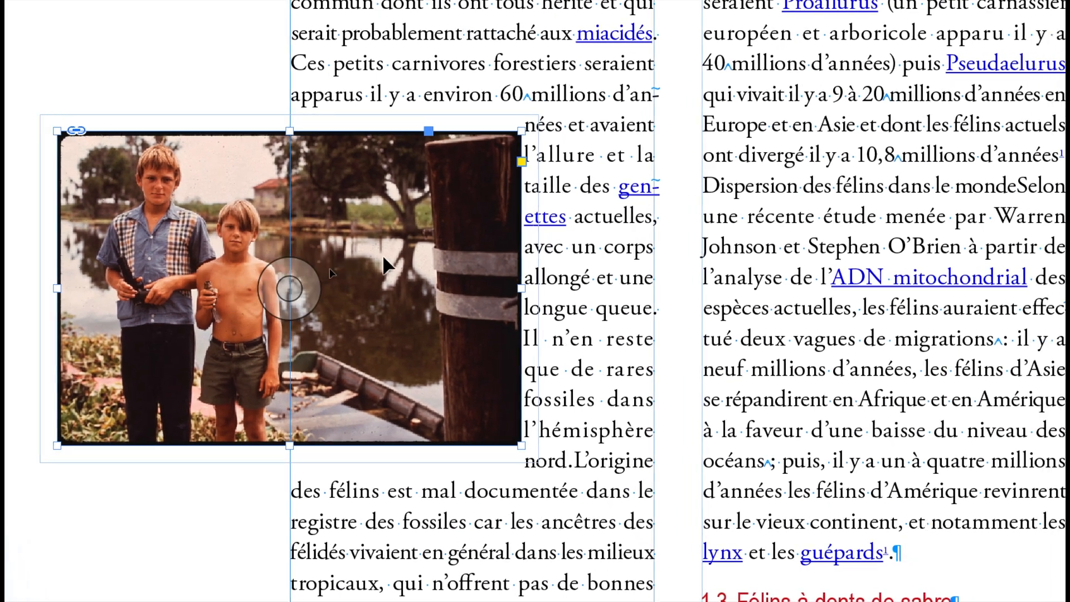
{"action": "left_click_drag", "start_coordinate": [383, 257], "coordinate": [383, 257]}
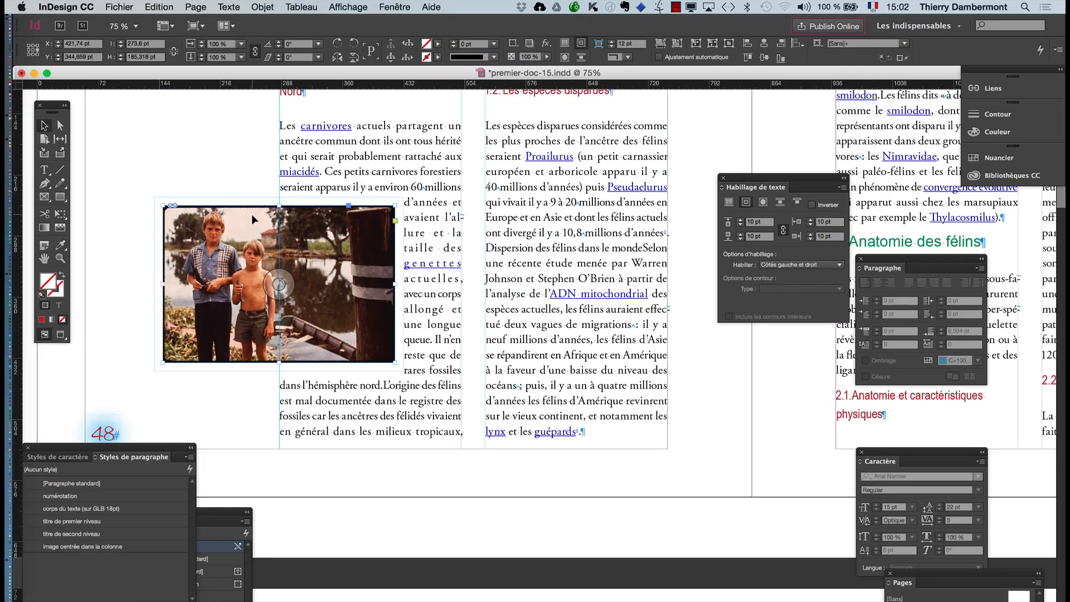
{"action": "left_click_drag", "start_coordinate": [252, 217], "coordinate": [198, 218]}
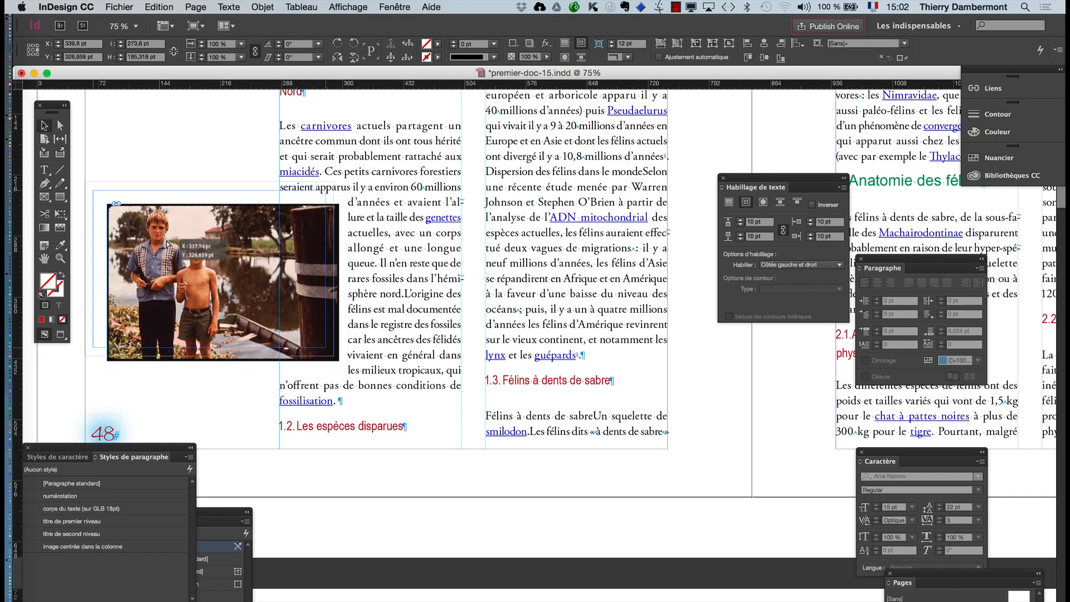
{"action": "left_click_drag", "start_coordinate": [182, 258], "coordinate": [167, 245]}
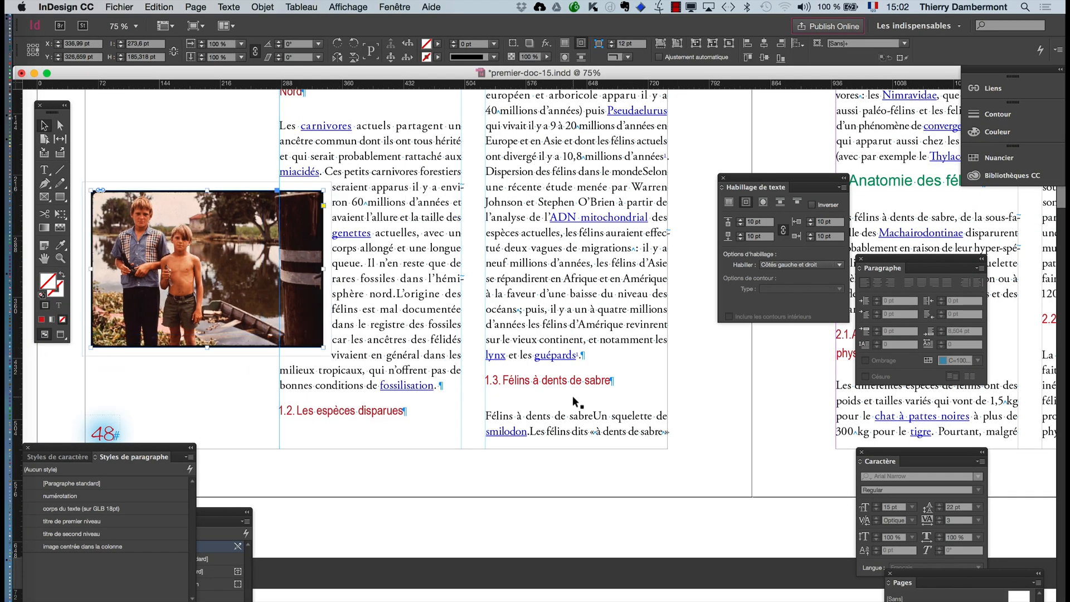
{"action": "scroll", "coordinate": [573, 397], "scroll_direction": "down", "scroll_amount": 2}
{"action": "scroll", "coordinate": [573, 396], "scroll_direction": "up", "scroll_amount": 1}
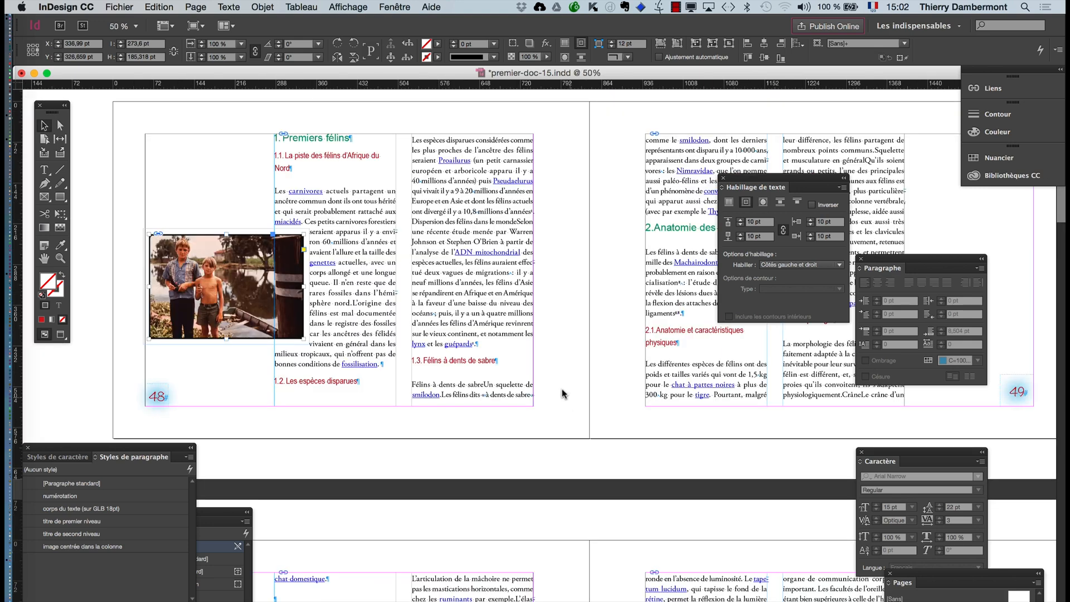
{"action": "left_click", "coordinate": [160, 159]}
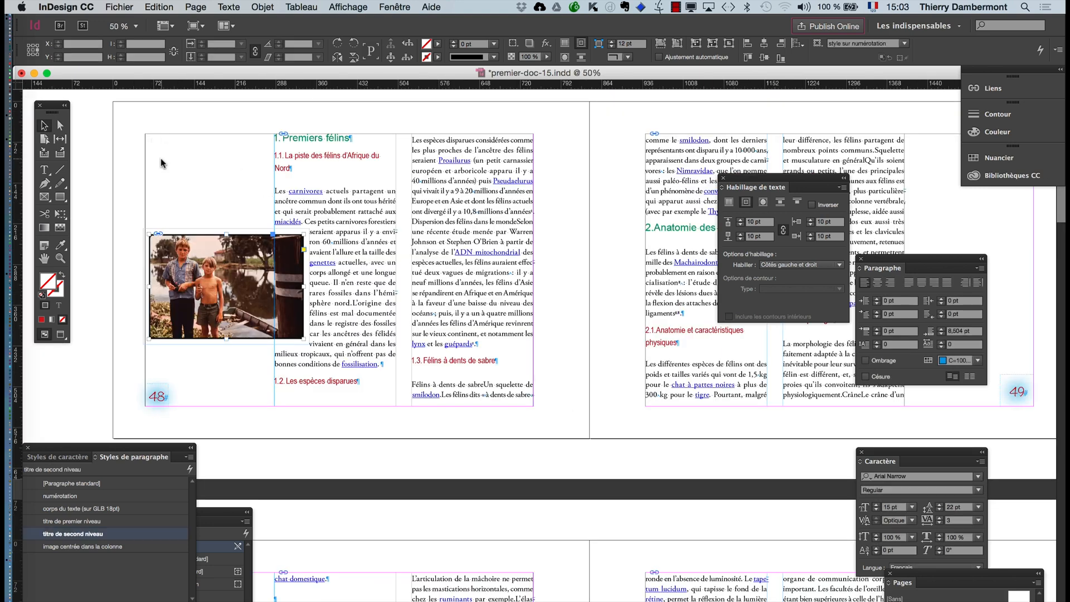
{"action": "left_click", "coordinate": [206, 260]}
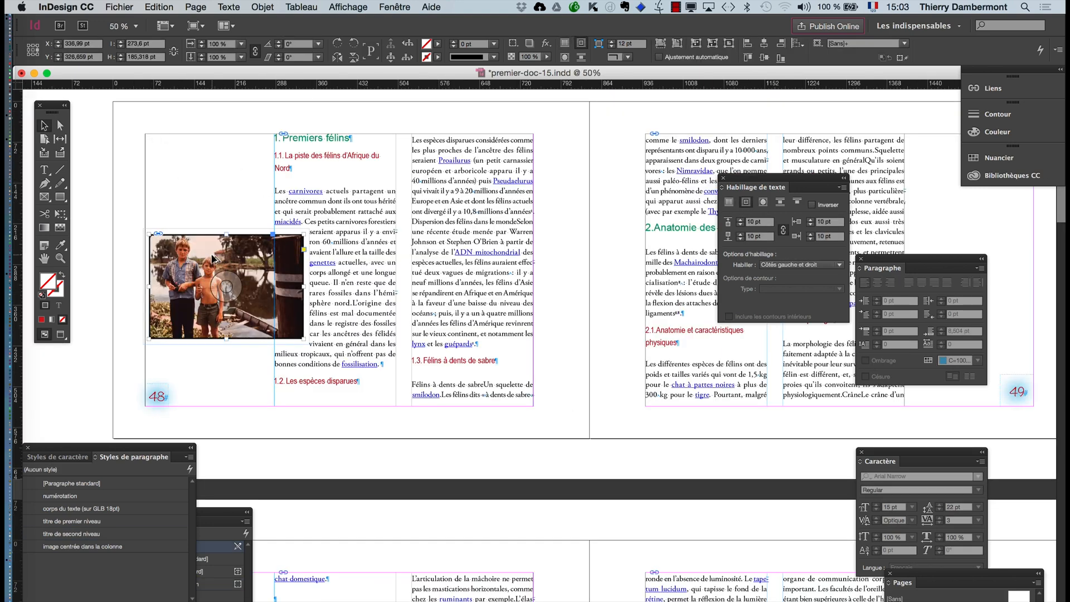
- Save the document under the new name premier-doc-16.indd in the "jour 1 ID avancé" folder
{"action": "left_click", "coordinate": [119, 7]}
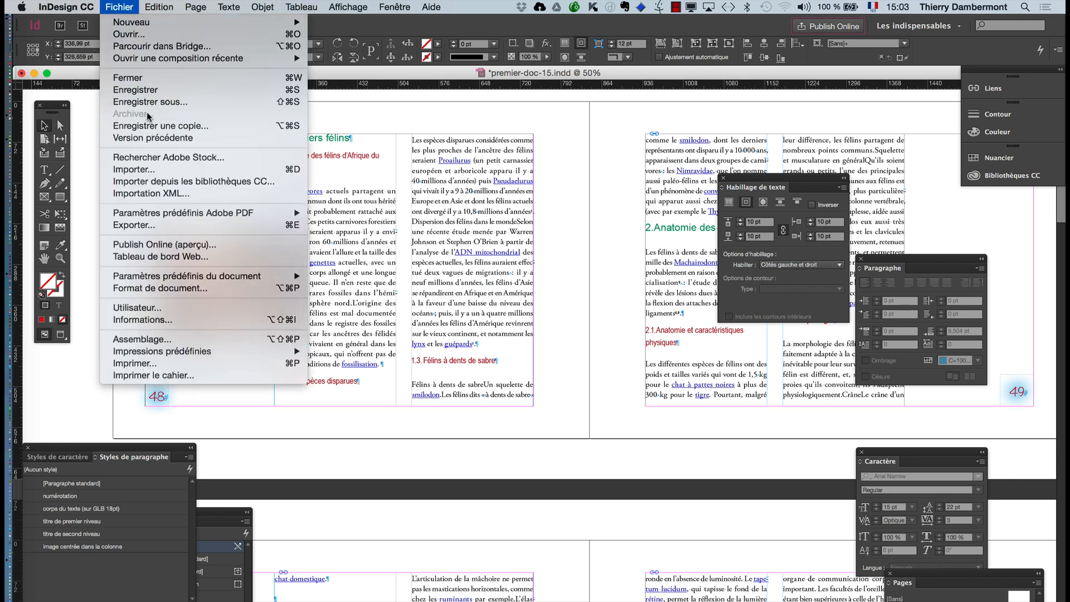
{"action": "left_click", "coordinate": [148, 103]}
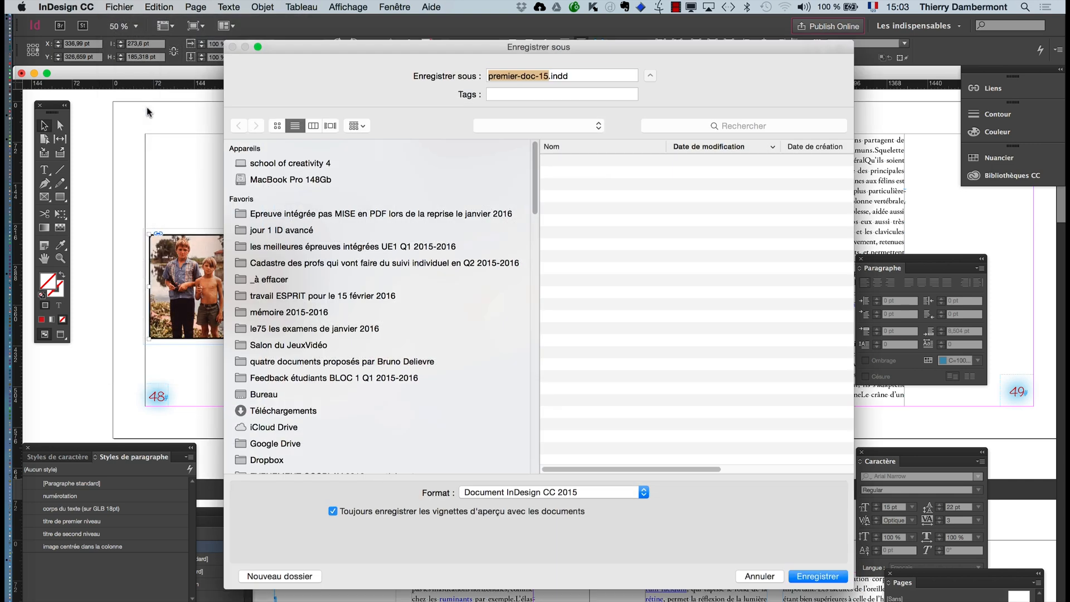
{"action": "left_click", "coordinate": [548, 75]}
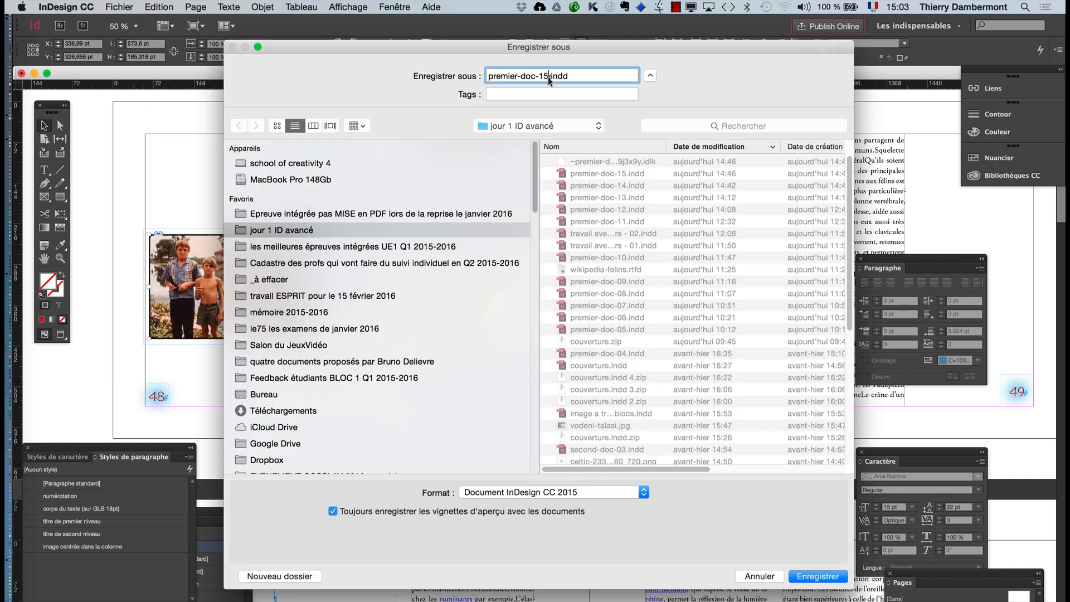
{"action": "key", "text": "BackSpace"}
{"action": "type", "text": "6"}
{"action": "key", "text": "Return"}
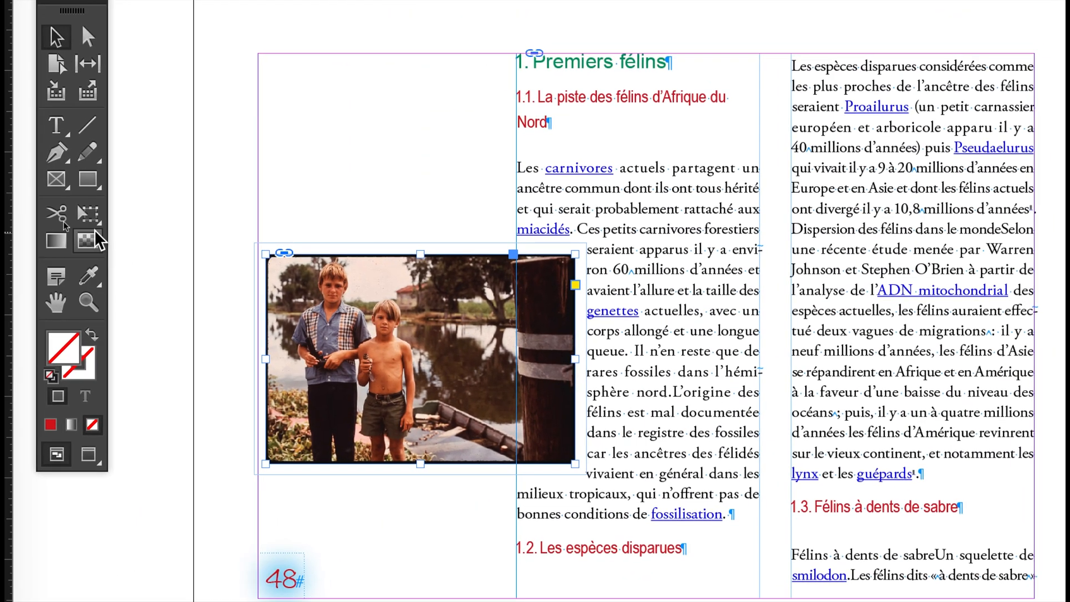
- Scale the photo to about 163 by 110 pt between page 48's two text columns and preview the spread without guides
{"action": "left_click", "coordinate": [94, 226]}
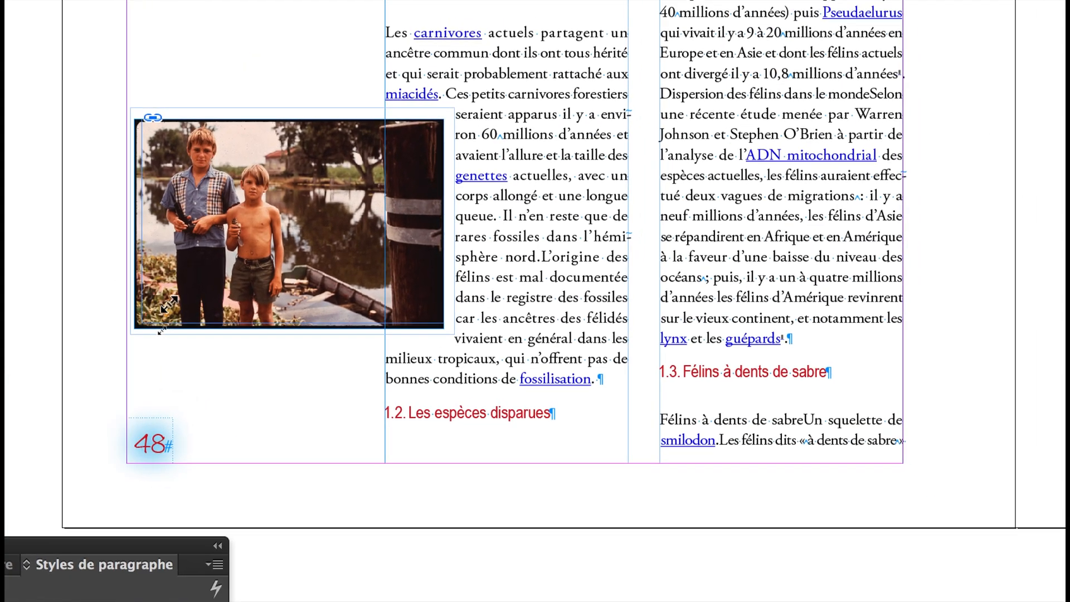
{"action": "left_click_drag", "start_coordinate": [155, 312], "coordinate": [269, 240]}
{"action": "left_click_drag", "start_coordinate": [201, 283], "coordinate": [414, 292]}
{"action": "left_click_drag", "start_coordinate": [328, 288], "coordinate": [386, 308]}
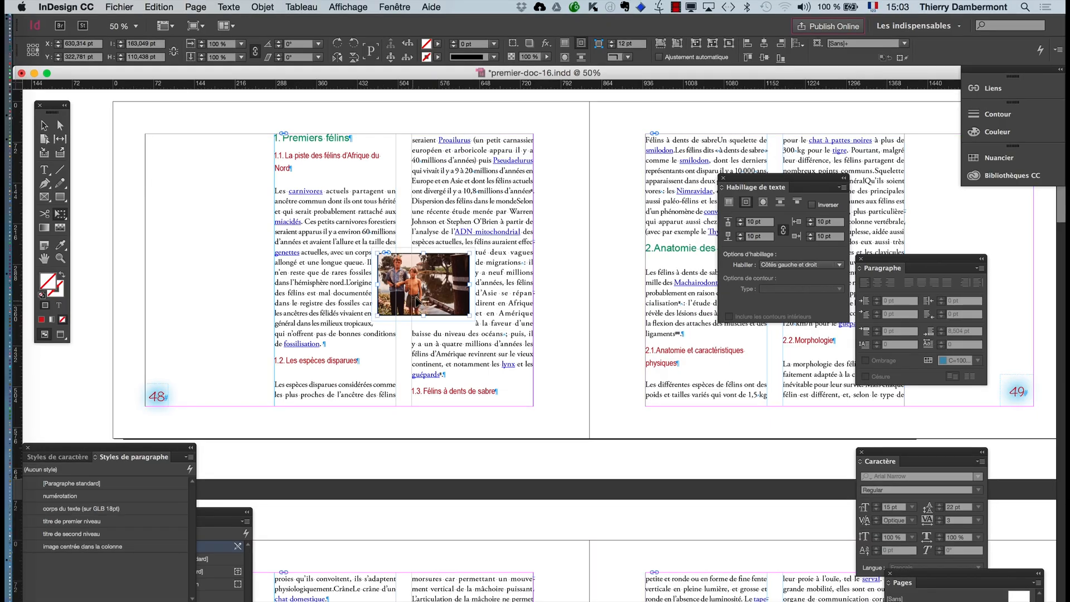
{"action": "left_click", "coordinate": [60, 335]}
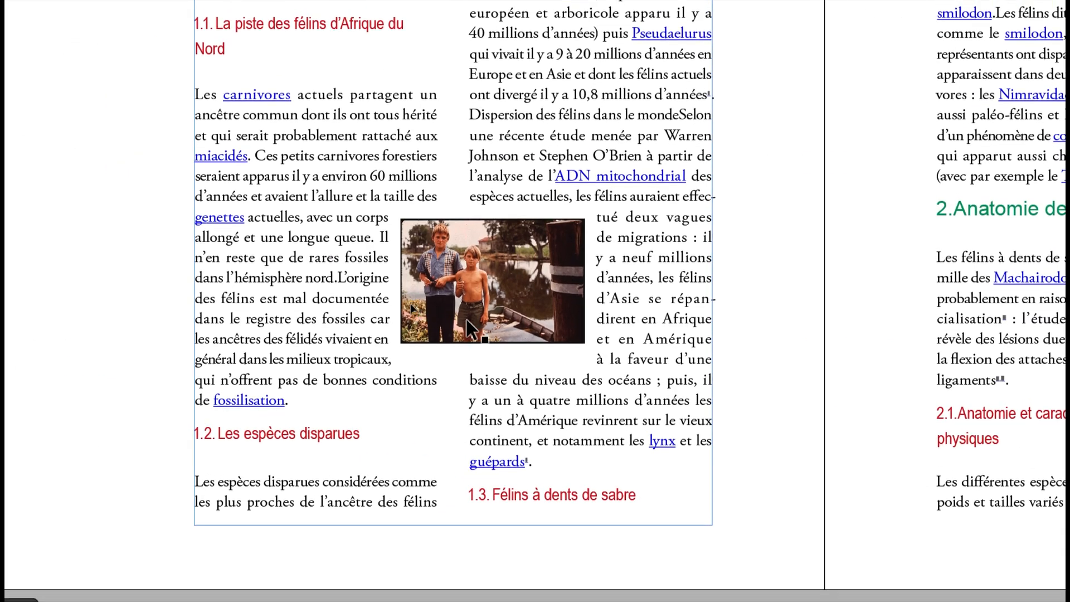
- Try to select the photo between page 48's text columns directly on the page
{"action": "left_click", "coordinate": [234, 248]}
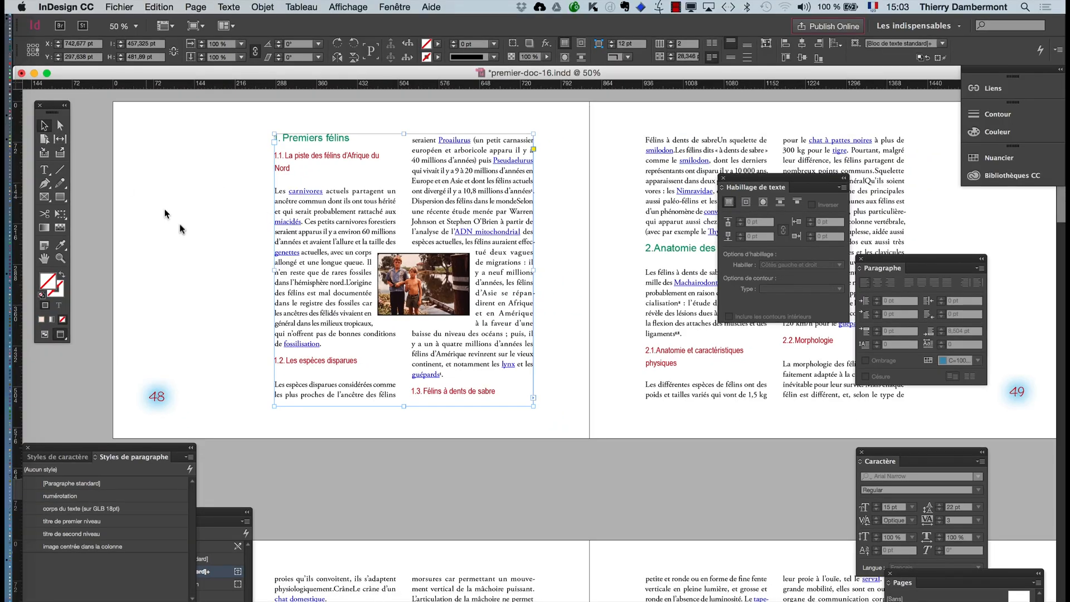
{"action": "left_click", "coordinate": [184, 275]}
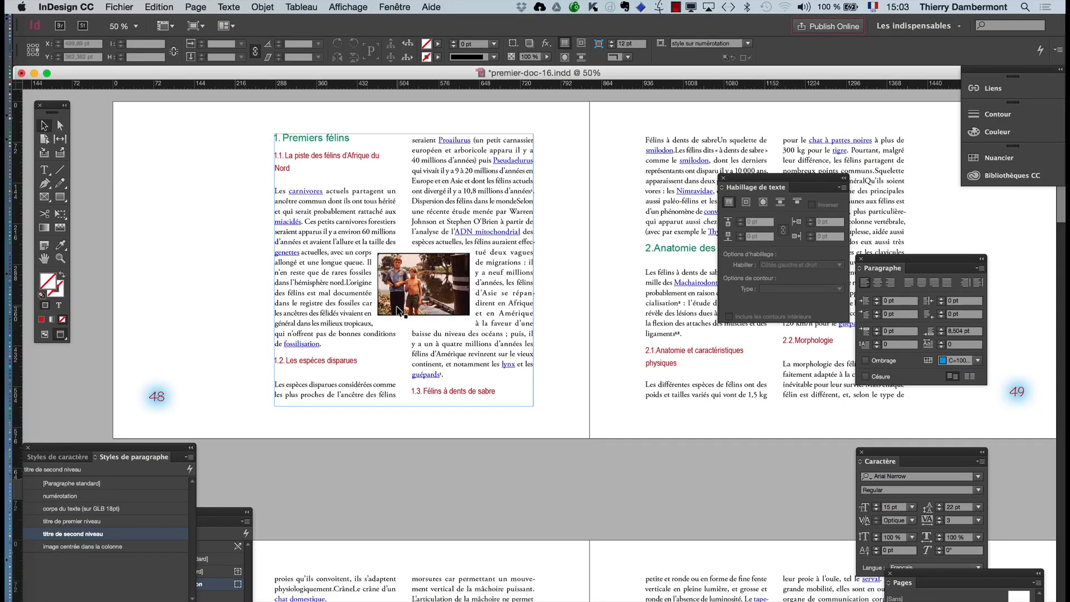
{"action": "left_click", "coordinate": [256, 360]}
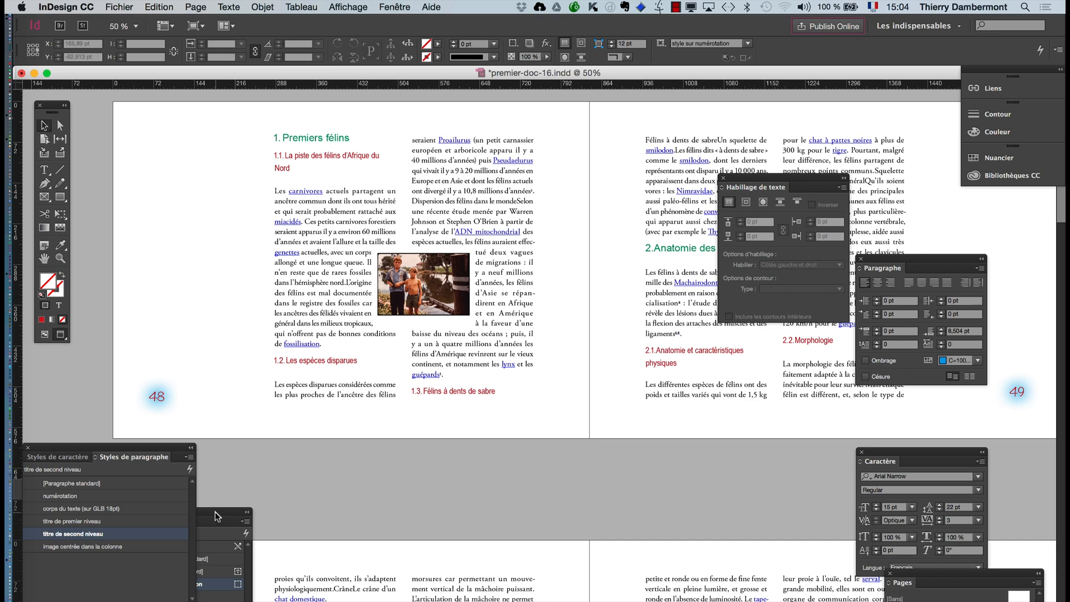
- Display the document's layers beside page 48's text and select BOYS_WITH_AIRGUN_AND_BIRD._THE.jpg through its entry under Calque 1
{"action": "left_click_drag", "start_coordinate": [215, 512], "coordinate": [291, 532]}
{"action": "left_click", "coordinate": [405, 5]}
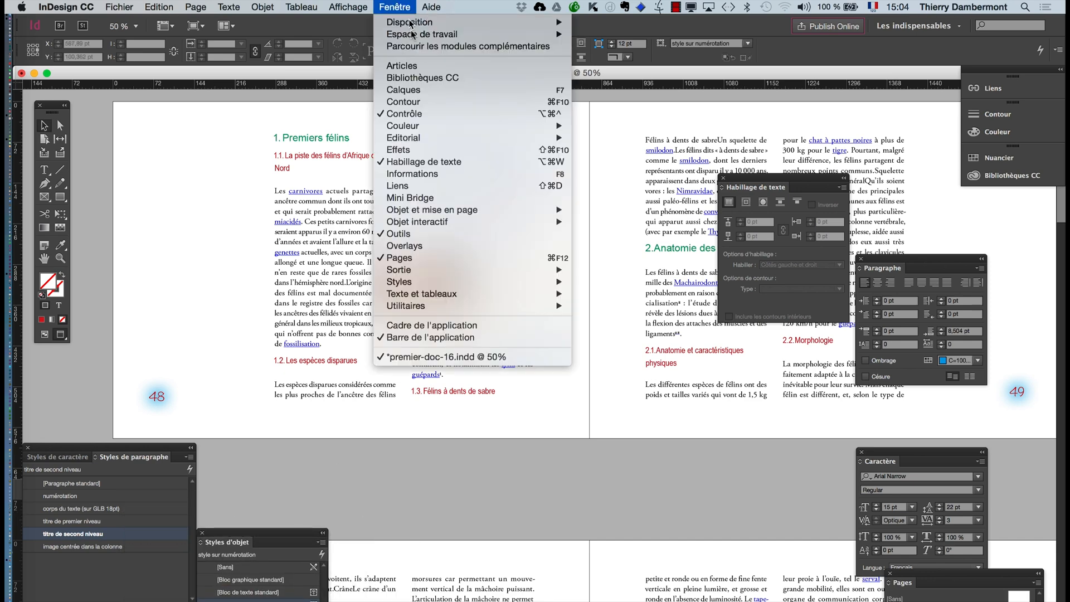
{"action": "left_click", "coordinate": [423, 90]}
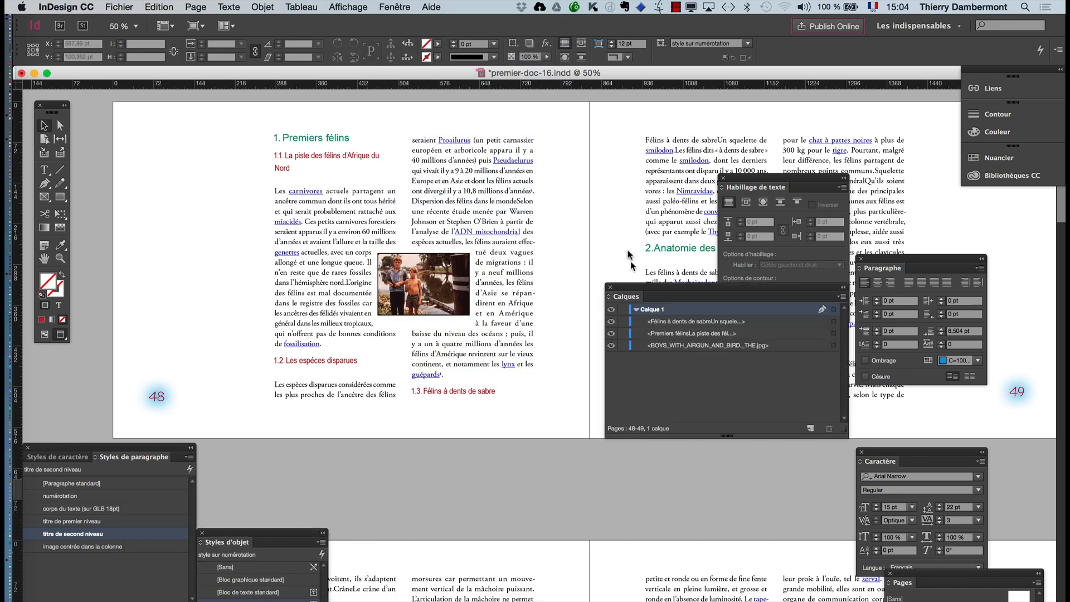
{"action": "left_click_drag", "start_coordinate": [633, 290], "coordinate": [542, 157]}
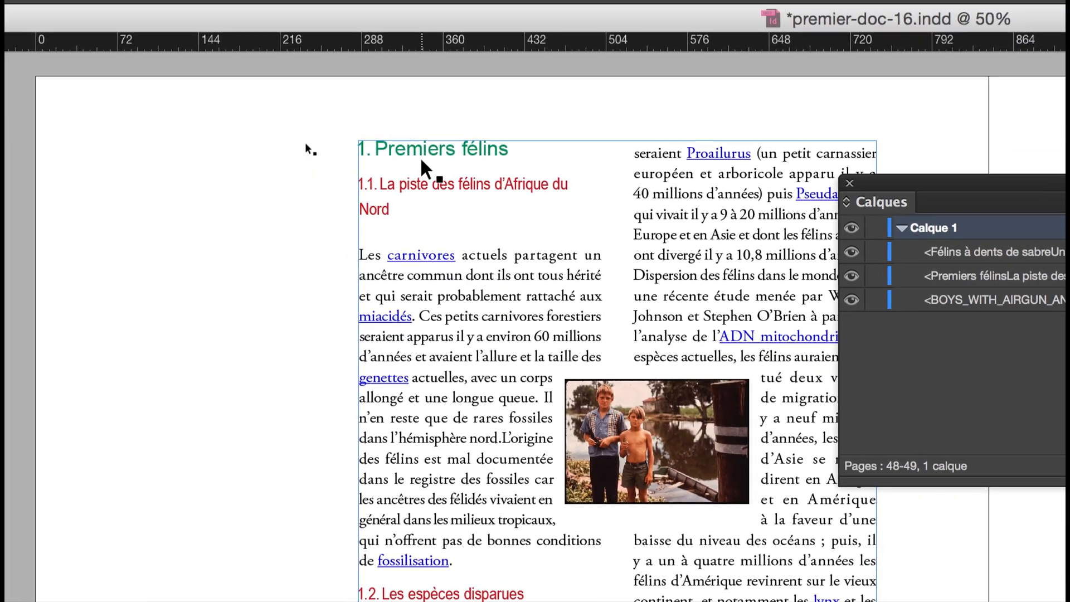
{"action": "left_click", "coordinate": [422, 161]}
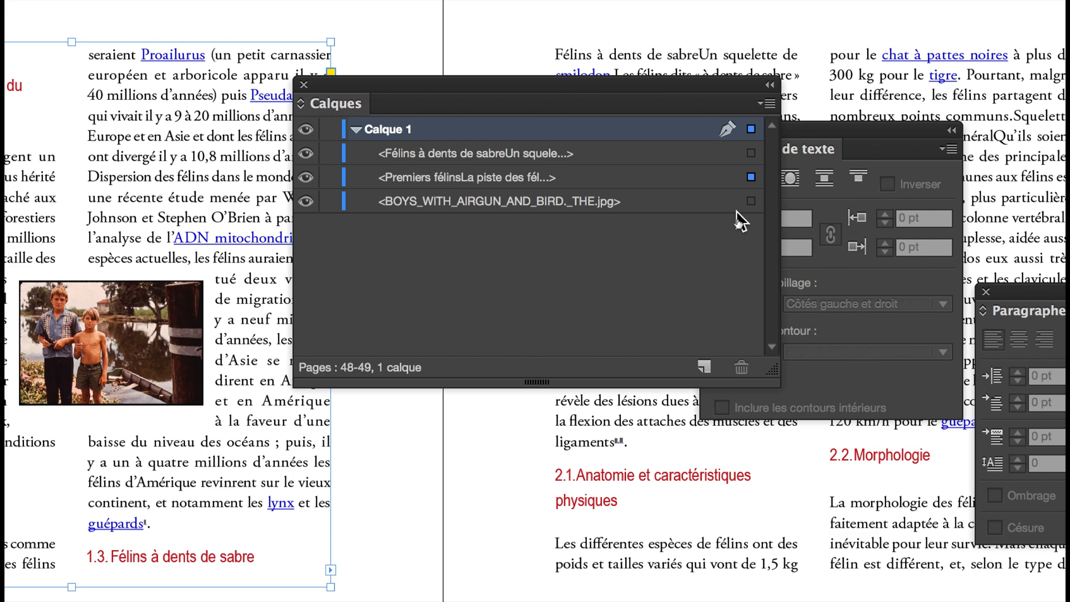
{"action": "left_click", "coordinate": [691, 204]}
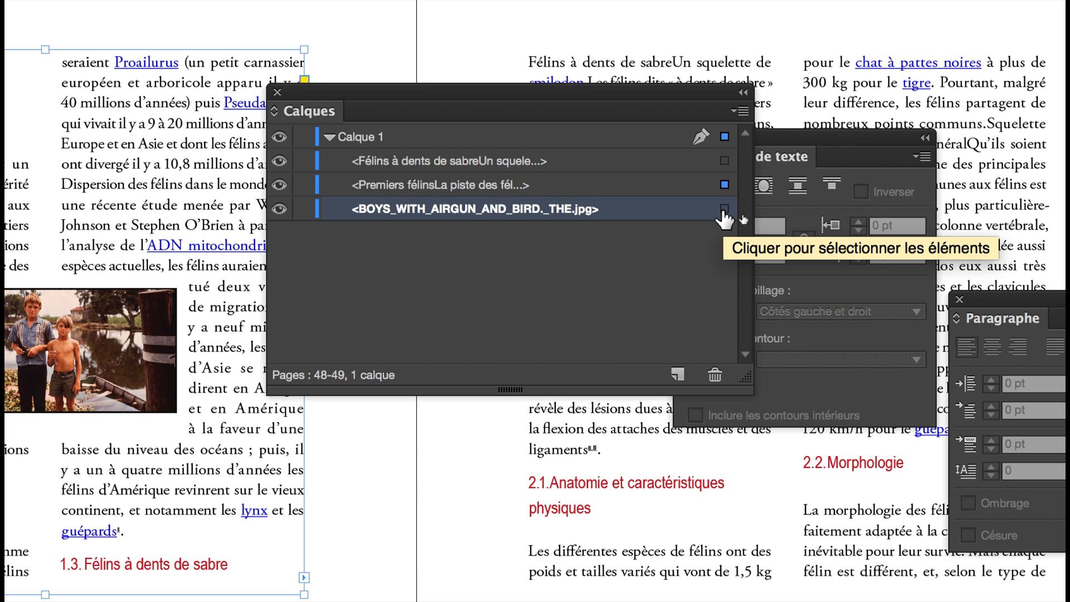
{"action": "left_click", "coordinate": [723, 208]}
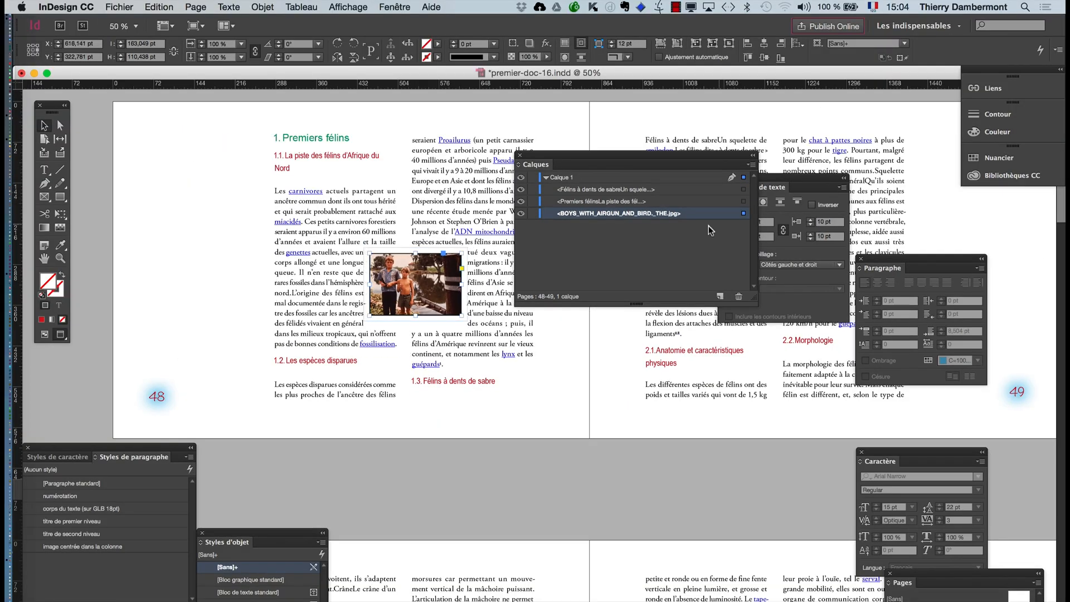
- Nudge the photo toward page 48's first text column to about X 545 pt and hide the layer list
{"action": "key", "text": "shift+Left"}
{"action": "key", "text": "shift+Left"}
{"action": "key", "text": "shift+Left"}
{"action": "key", "text": "shift+Left"}
{"action": "key", "text": "shift+Left"}
{"action": "key", "text": "shift+Left"}
{"action": "key", "text": "shift+Left"}
{"action": "key", "text": "shift+Left"}
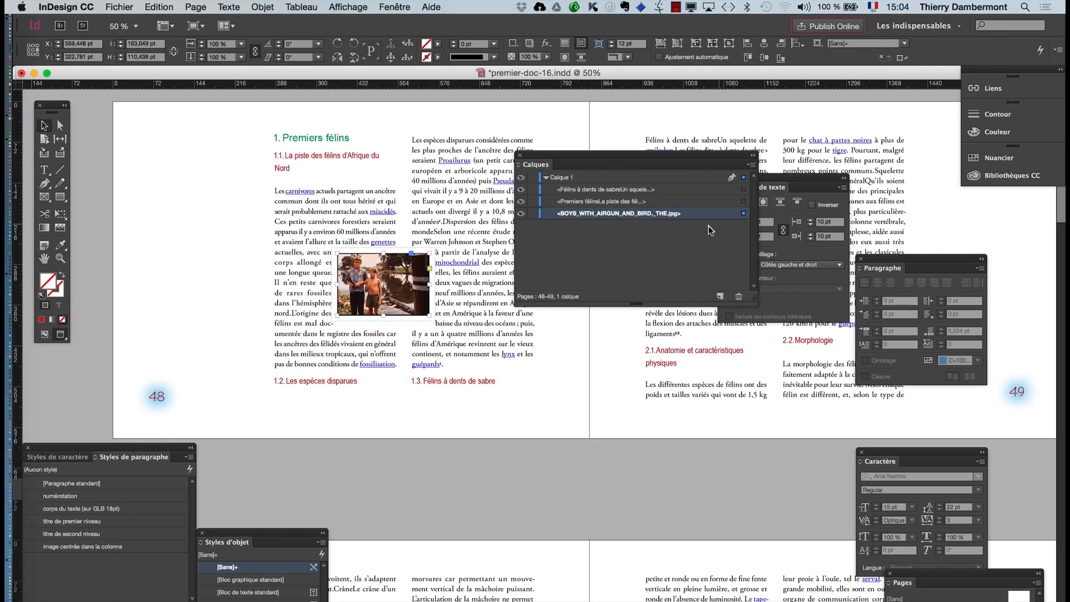
{"action": "key", "text": "shift+Left"}
{"action": "key", "text": "shift+Left"}
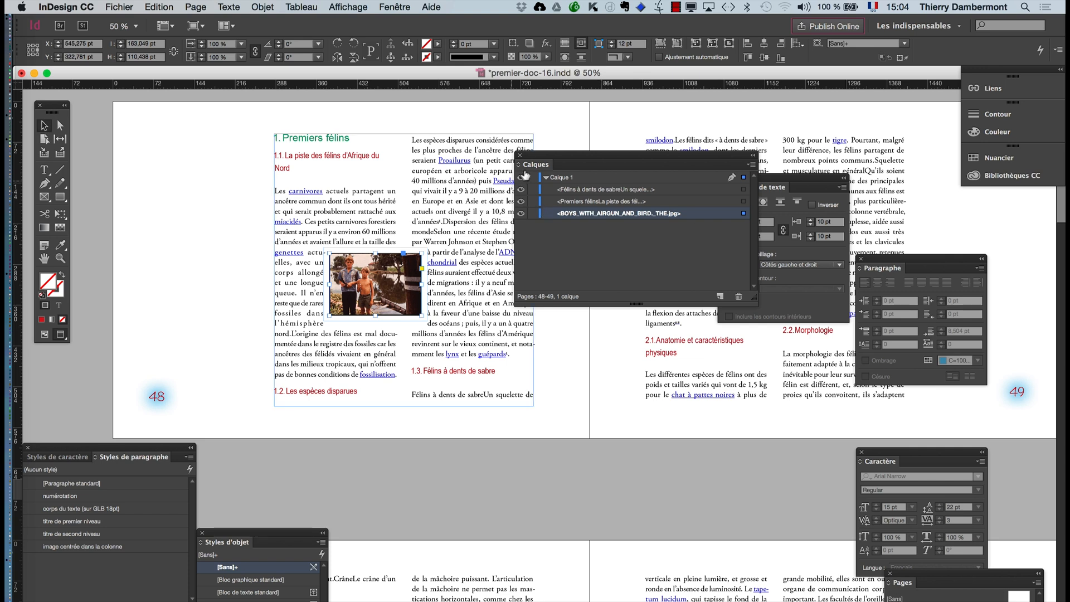
{"action": "left_click", "coordinate": [520, 156]}
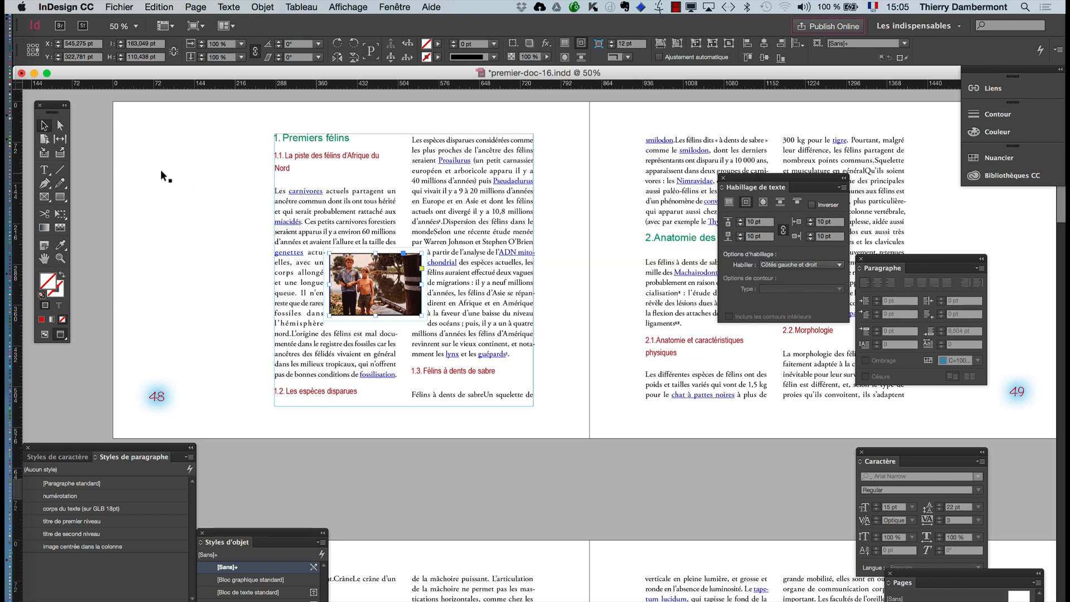
- Select the photo lying beneath page 48's text frame by selecting through the stacked objects on the page
{"action": "left_click", "coordinate": [150, 199]}
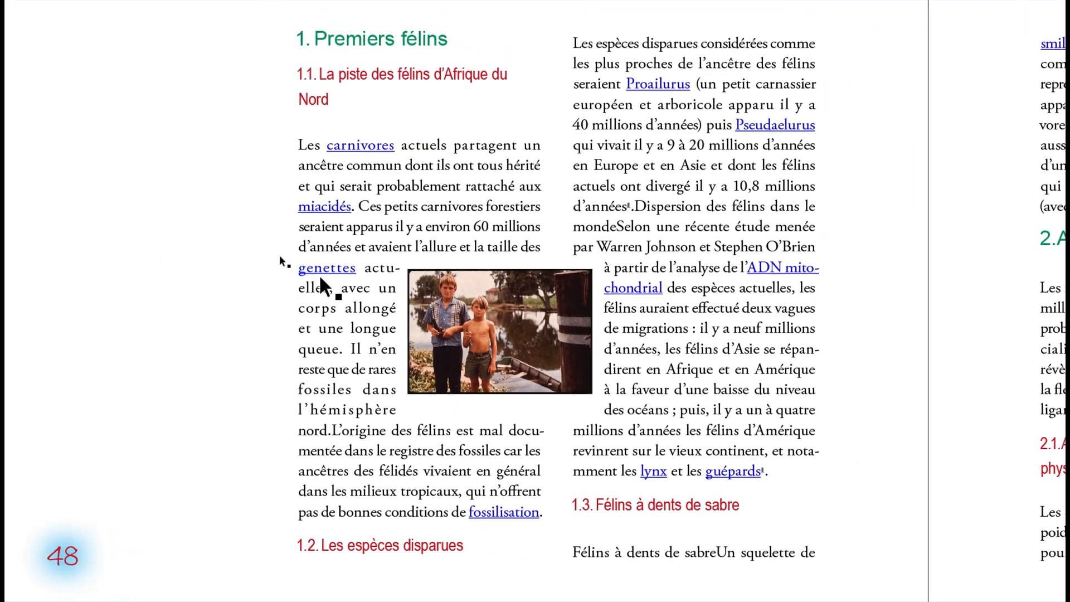
{"action": "left_click", "coordinate": [328, 274]}
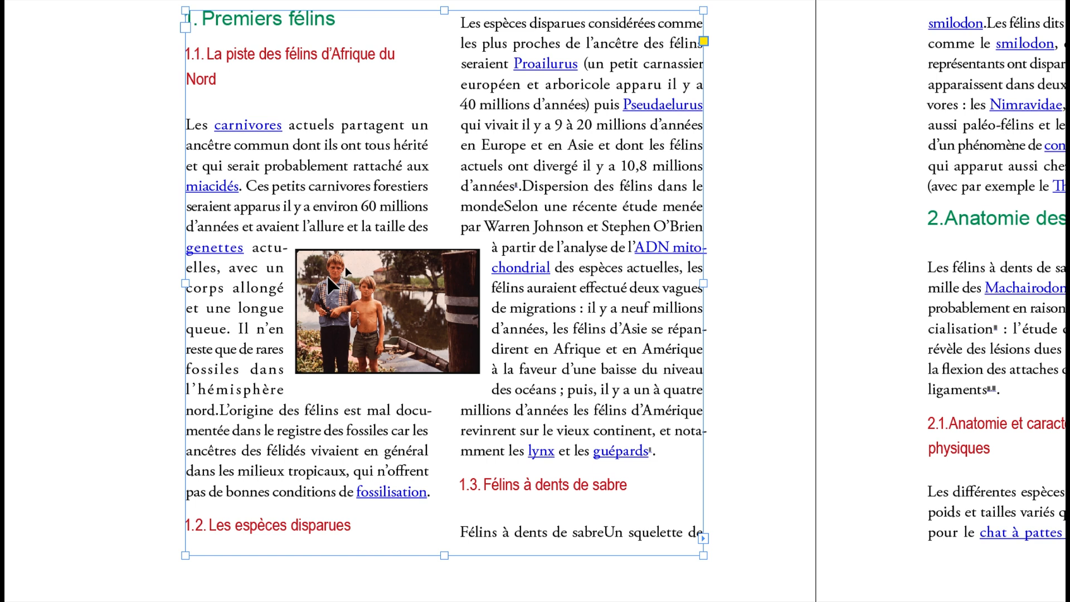
{"action": "left_click", "coordinate": [328, 277]}
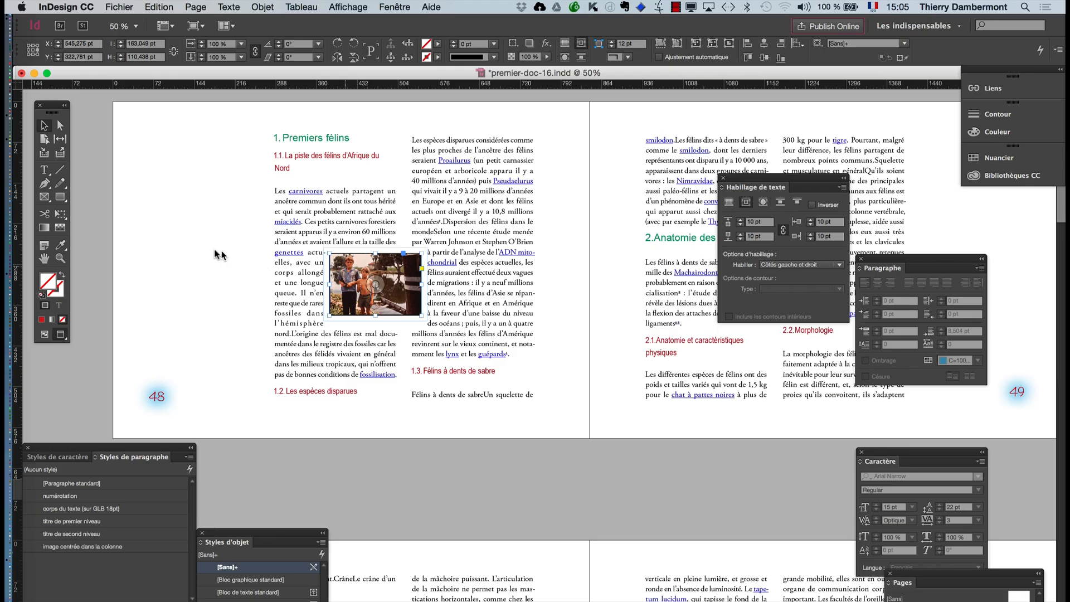
{"action": "left_click", "coordinate": [219, 252]}
{"action": "left_click", "coordinate": [352, 297]}
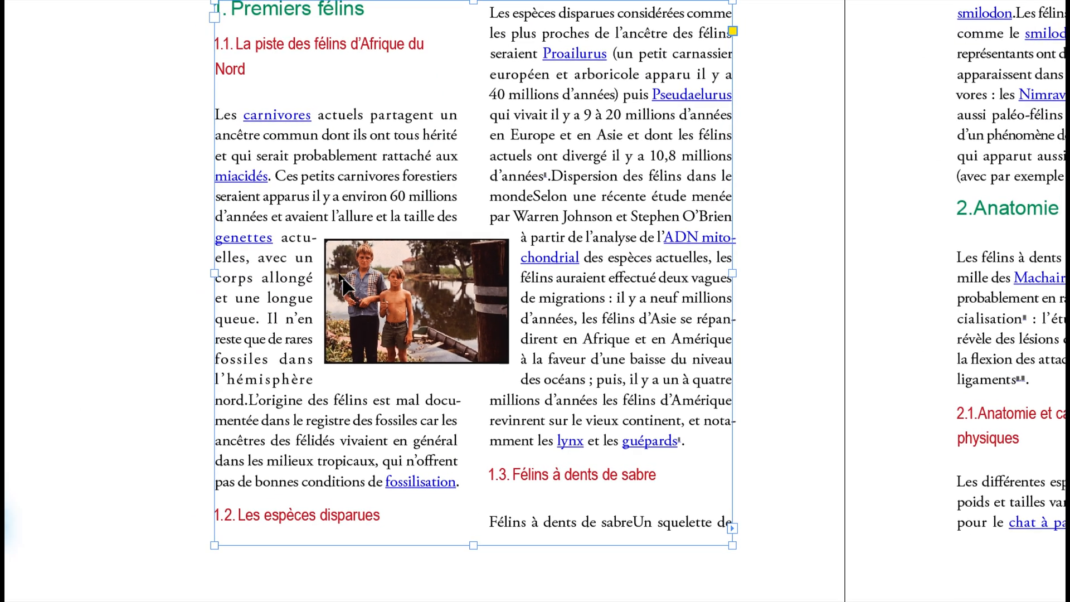
{"action": "left_click", "coordinate": [341, 285]}
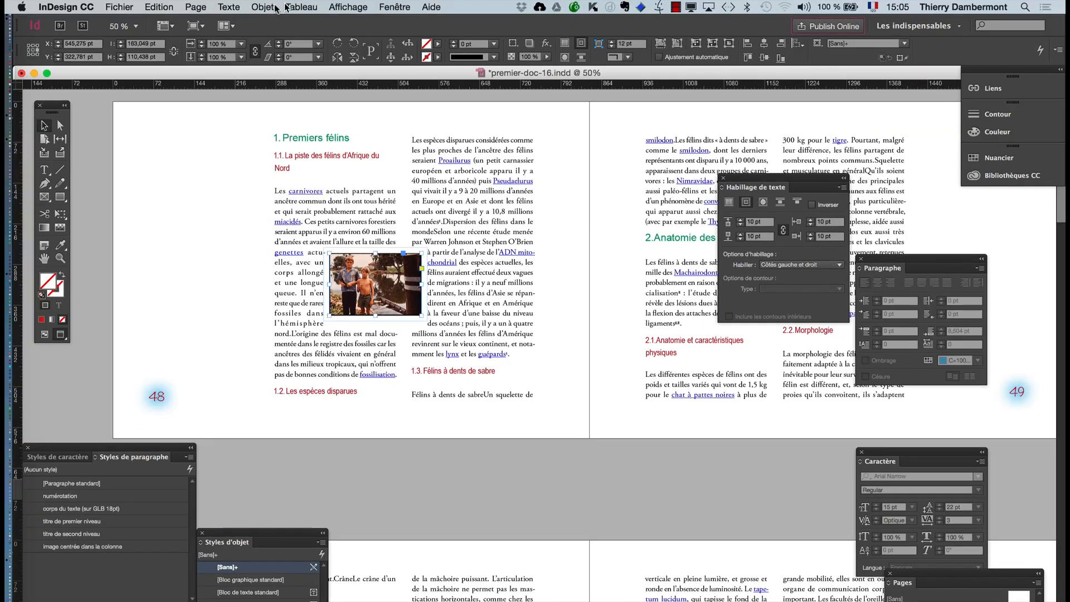
- Bring the selected photo to the front of the stacking order with Premier plan
{"action": "left_click", "coordinate": [263, 7]}
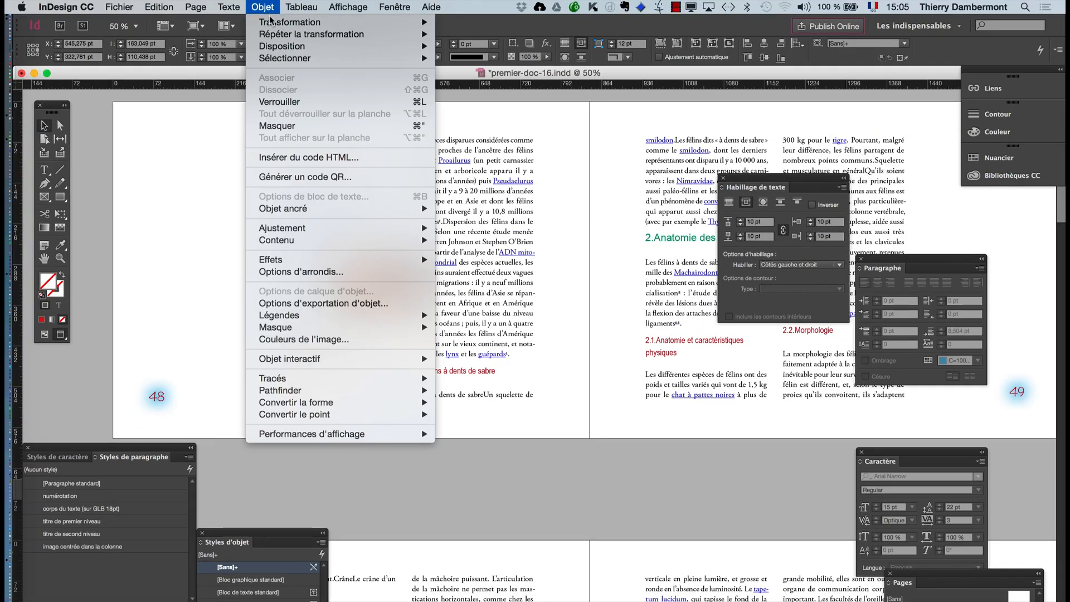
{"action": "left_click", "coordinate": [153, 167]}
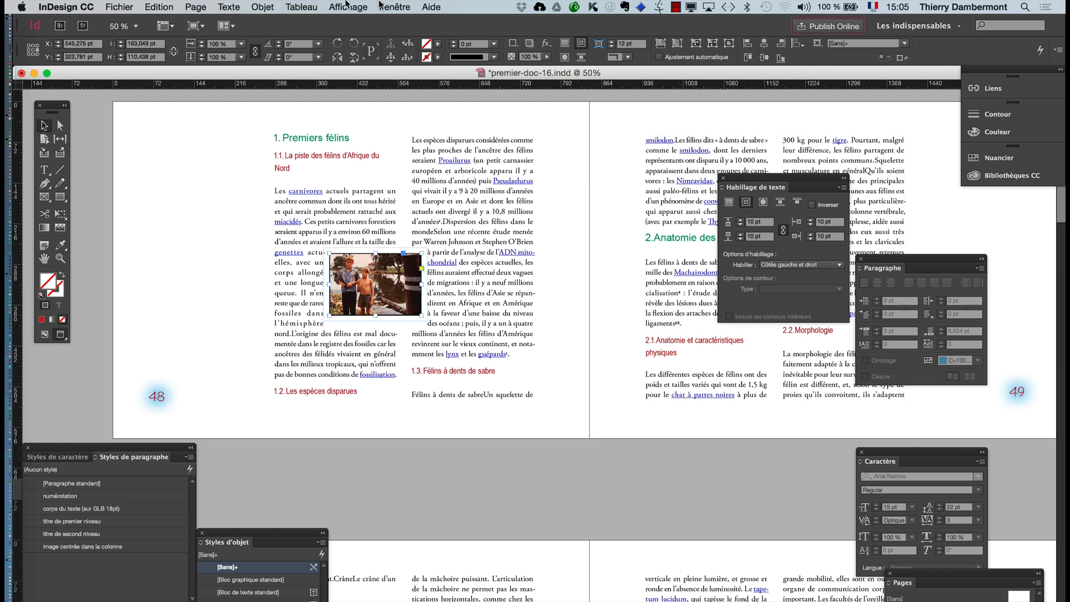
{"action": "left_click", "coordinate": [255, 7]}
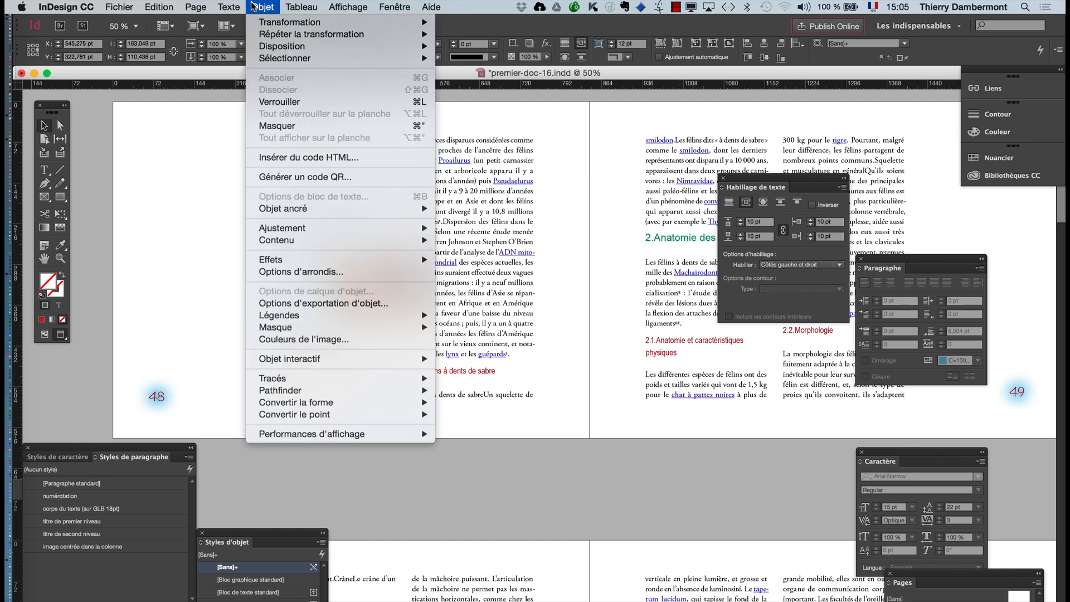
{"action": "mouse_move", "coordinate": [415, 47]}
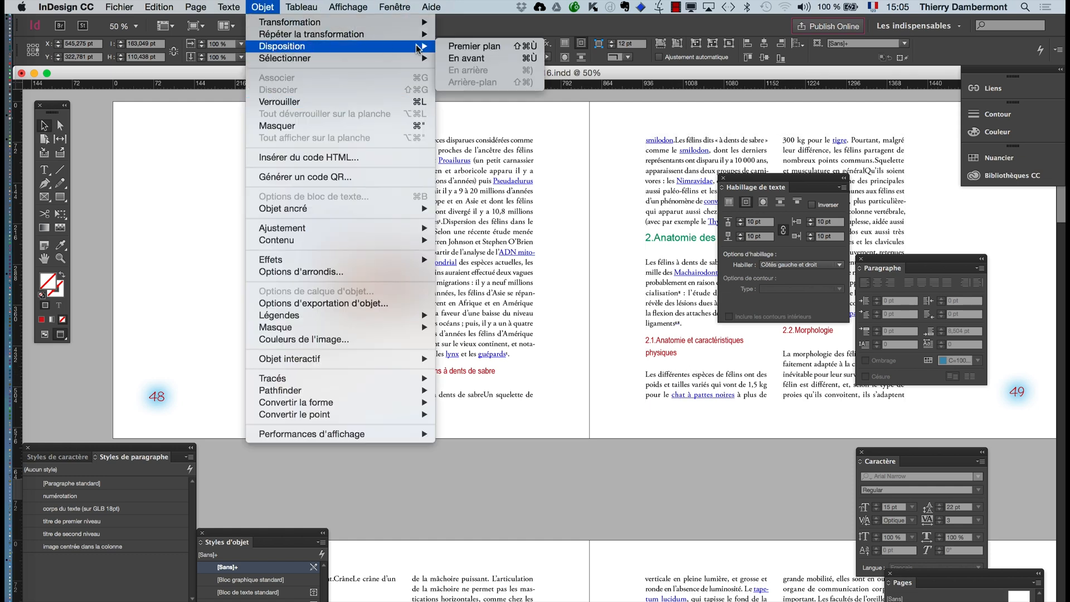
{"action": "left_click", "coordinate": [486, 49]}
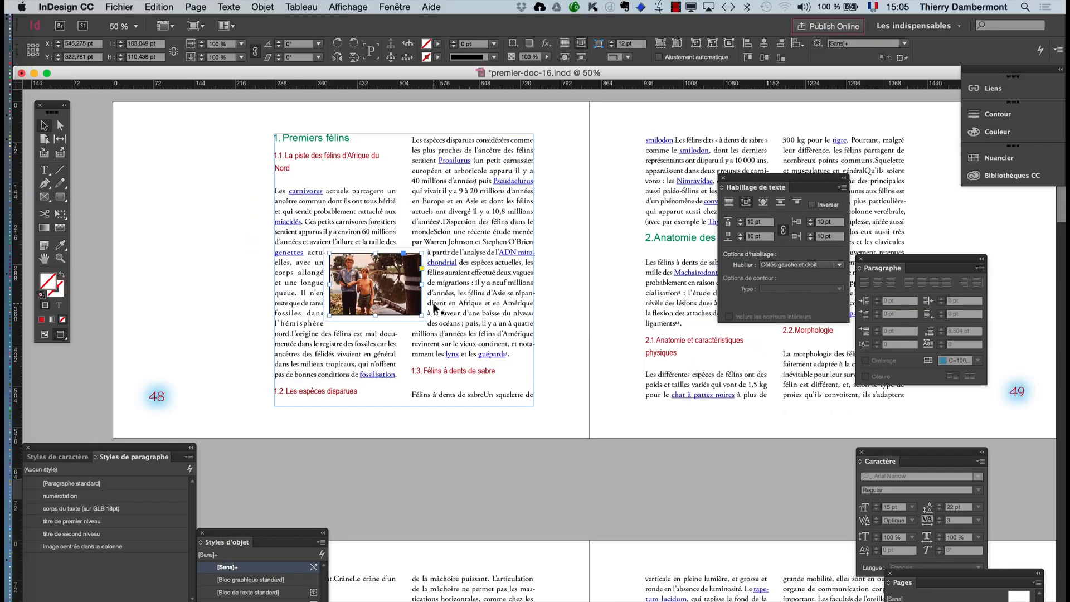
- Reposition the photo between page 48's two text columns at about X 600 pt, Y 298 pt
{"action": "left_click", "coordinate": [181, 259]}
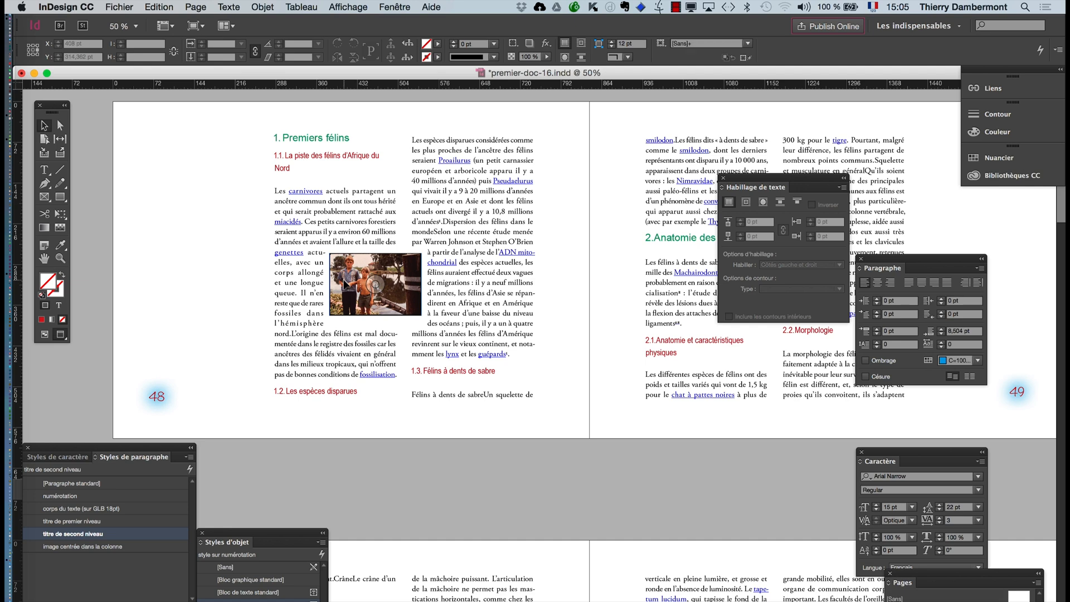
{"action": "left_click_drag", "start_coordinate": [369, 298], "coordinate": [484, 327]}
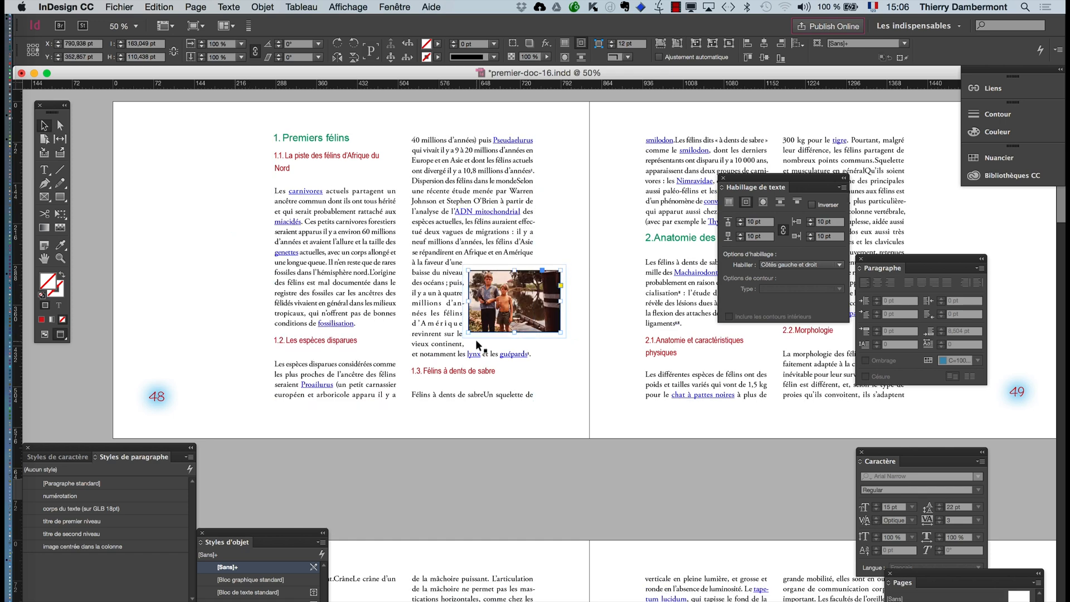
{"action": "left_click_drag", "start_coordinate": [482, 323], "coordinate": [373, 294]}
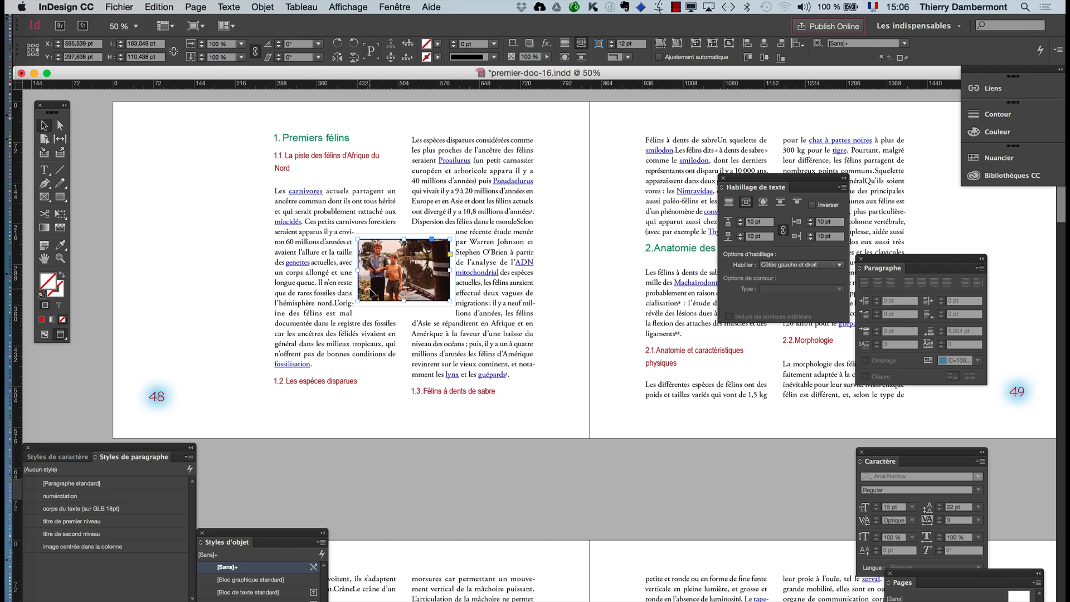
- Display the layers and select the objects of Calque 1 in turn to check their stacking order, ending with the photo
{"action": "left_click", "coordinate": [391, 7]}
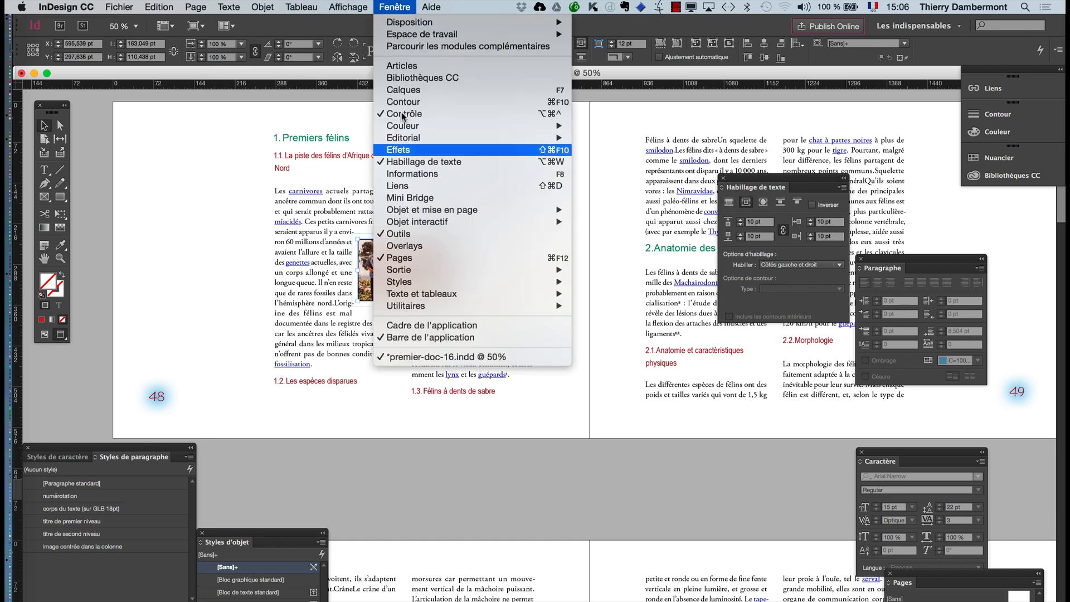
{"action": "left_click", "coordinate": [402, 90]}
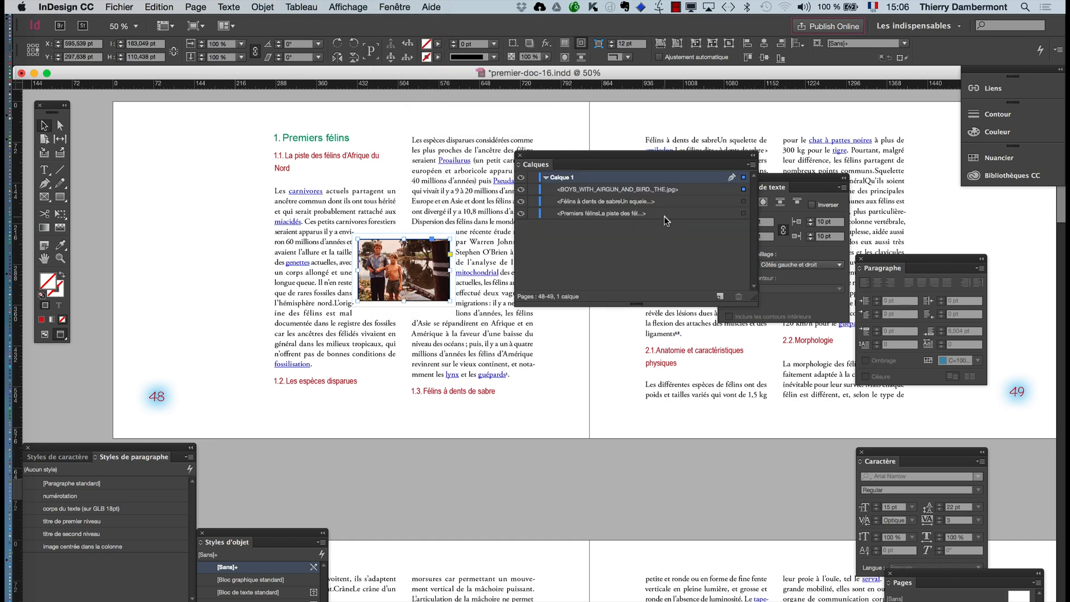
{"action": "left_click", "coordinate": [664, 217]}
{"action": "left_click", "coordinate": [666, 192]}
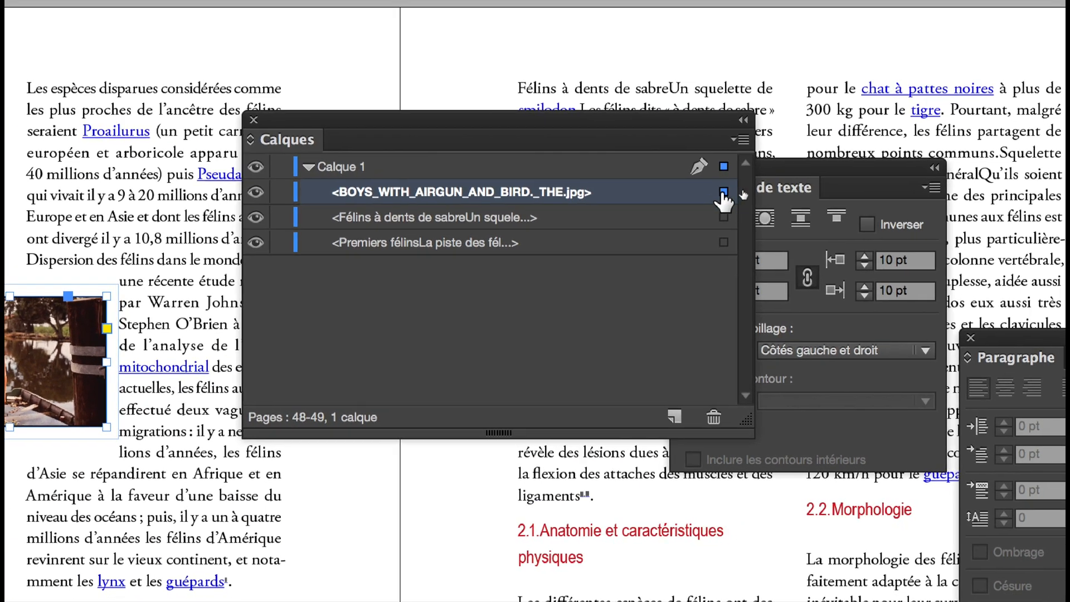
{"action": "left_click", "coordinate": [722, 192]}
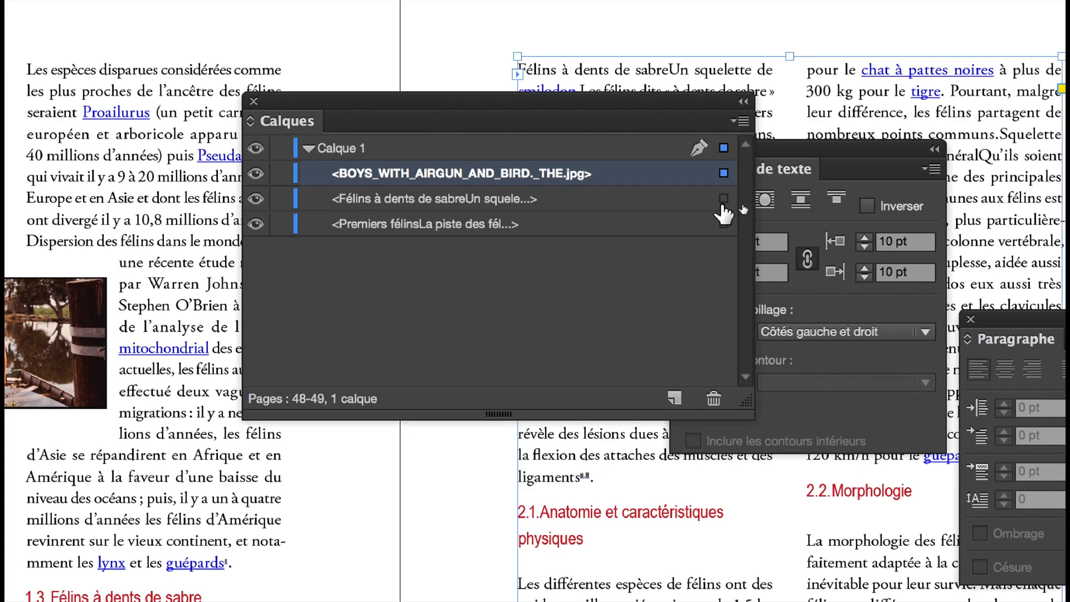
{"action": "left_click", "coordinate": [724, 221]}
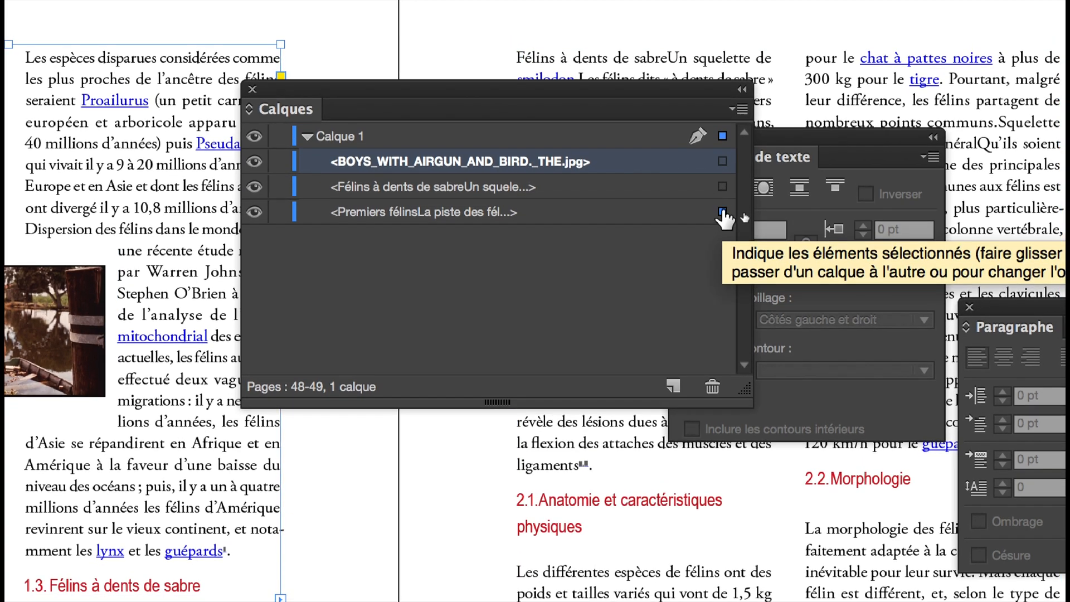
{"action": "left_click", "coordinate": [722, 161]}
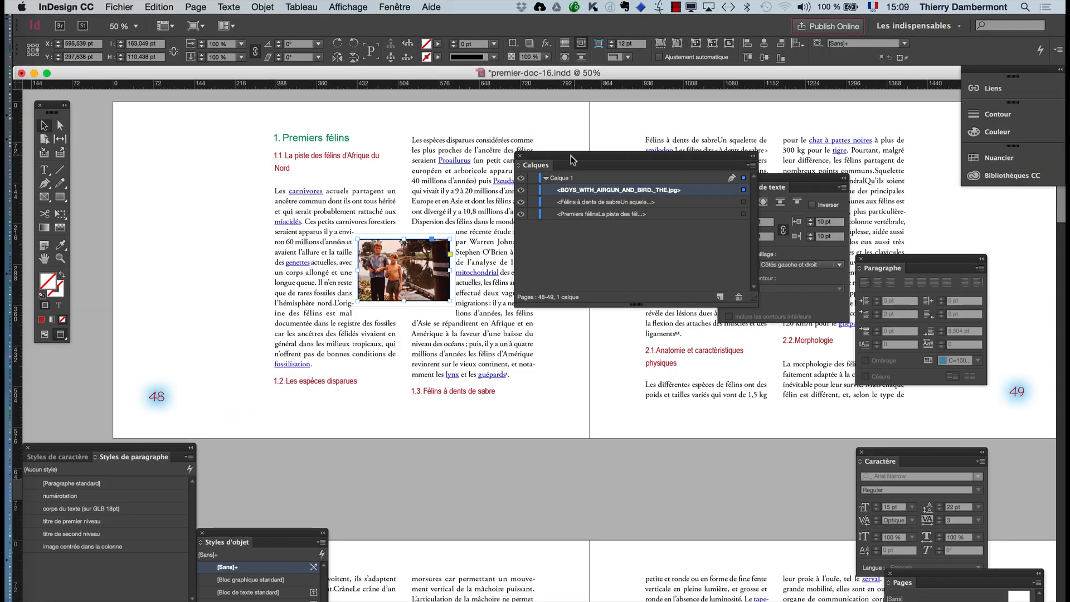
- Move the layer list to the lower part of the spread, clear of page 48's text, and return to the normal view with guides
{"action": "left_click_drag", "start_coordinate": [575, 158], "coordinate": [582, 346]}
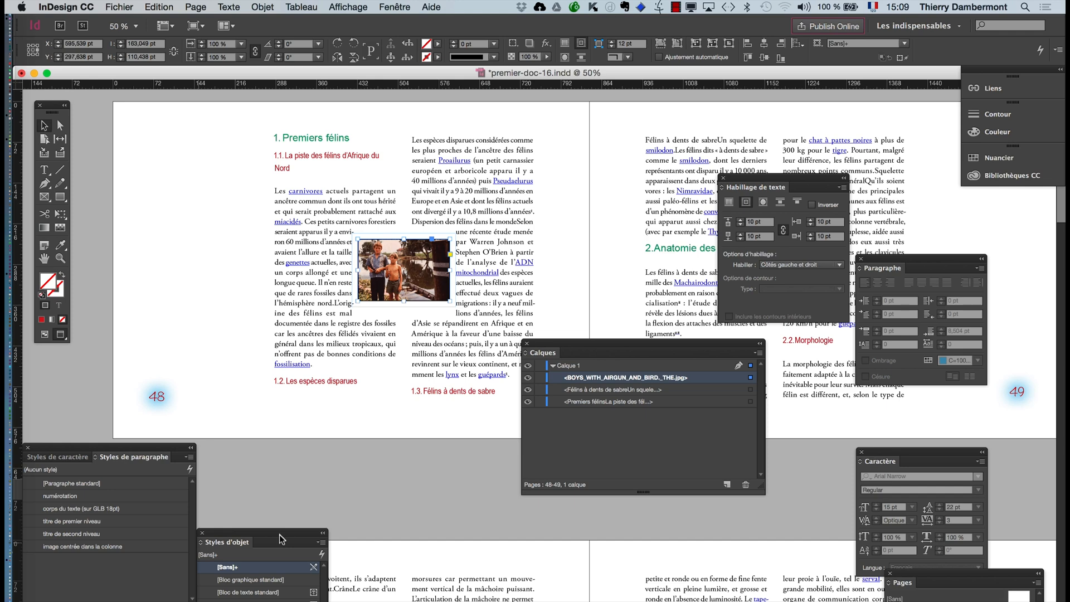
{"action": "left_click_drag", "start_coordinate": [561, 348], "coordinate": [585, 428]}
{"action": "left_click", "coordinate": [45, 335]}
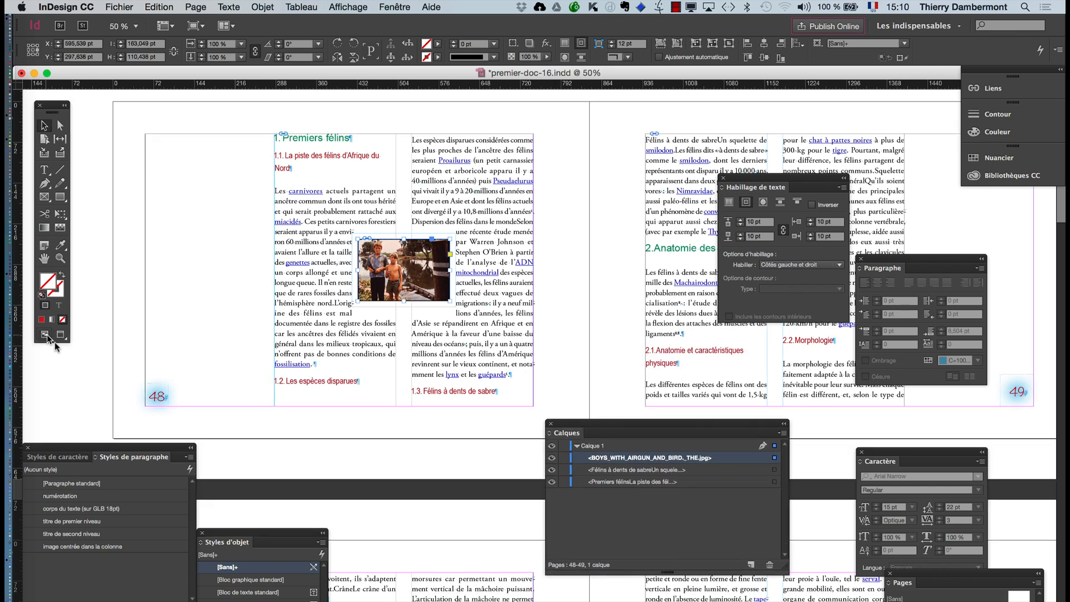
- Switch to Firefox, search Google Images for horse "public domain", and display the search filter options
{"action": "mouse_move", "coordinate": [14, 495]}
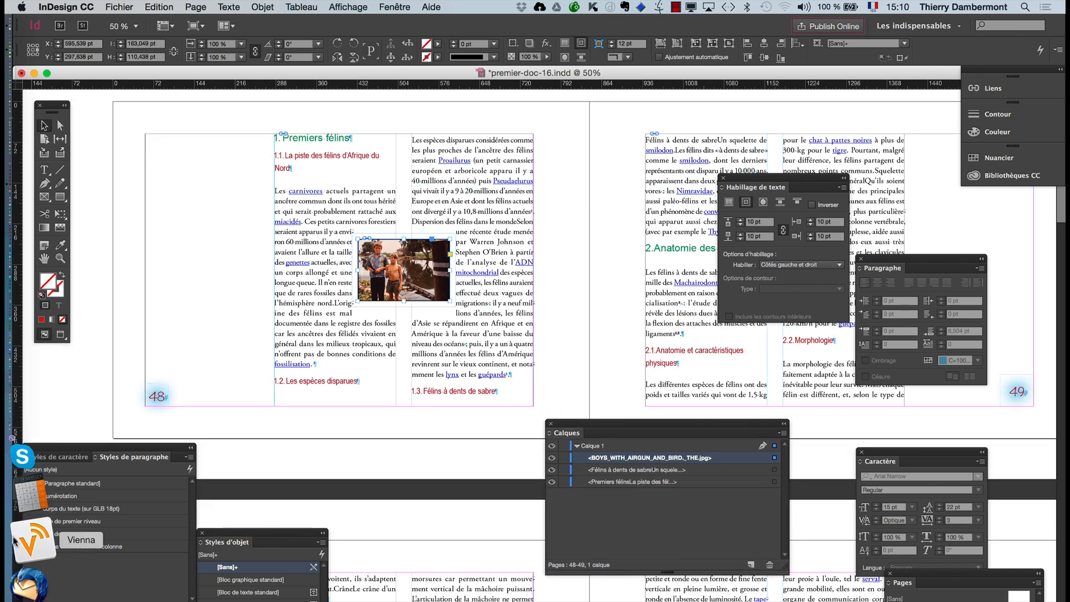
{"action": "left_click", "coordinate": [27, 564]}
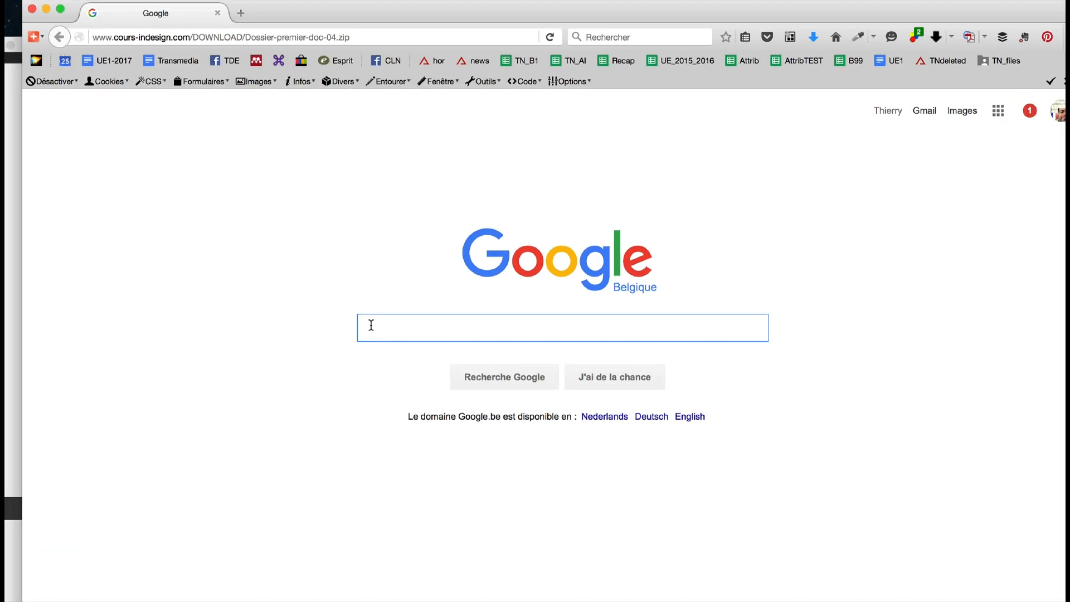
{"action": "type", "text": "horse "}
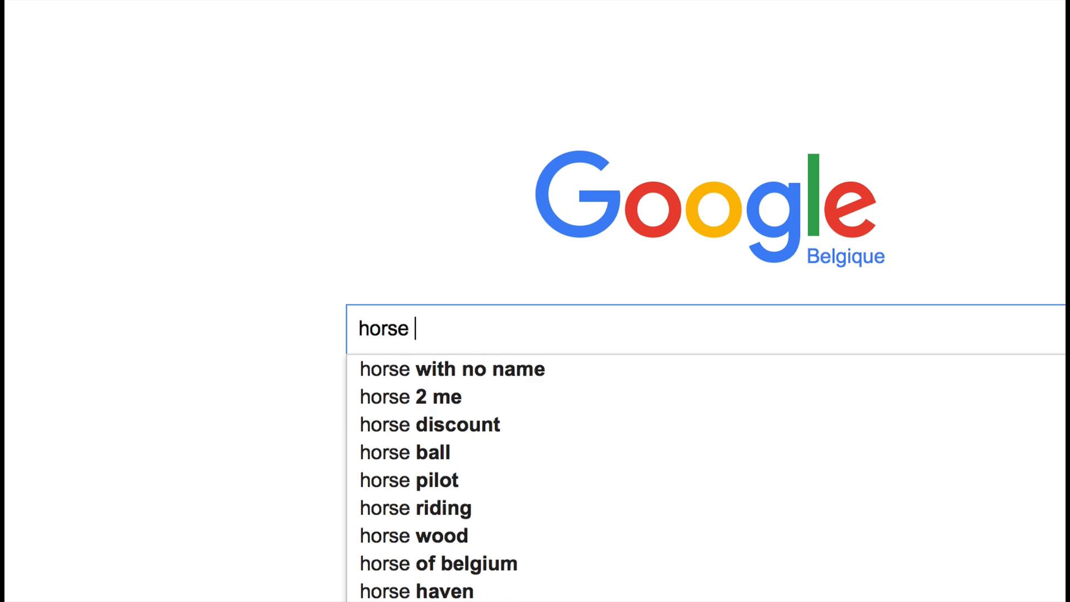
{"action": "type", "text": "\"public doma"}
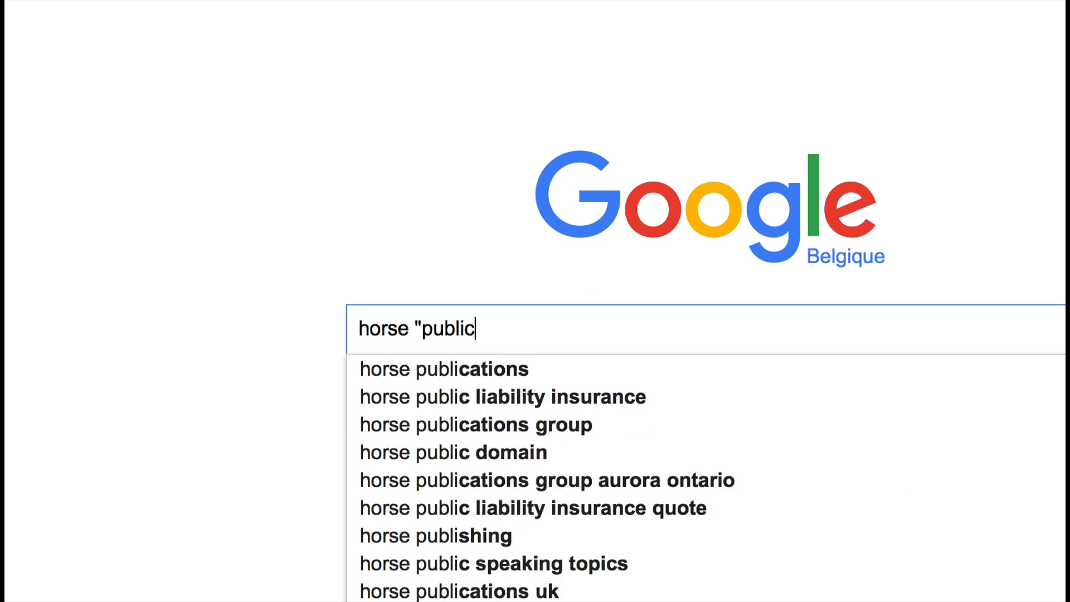
{"action": "type", "text": "in\""}
{"action": "key", "text": "Return"}
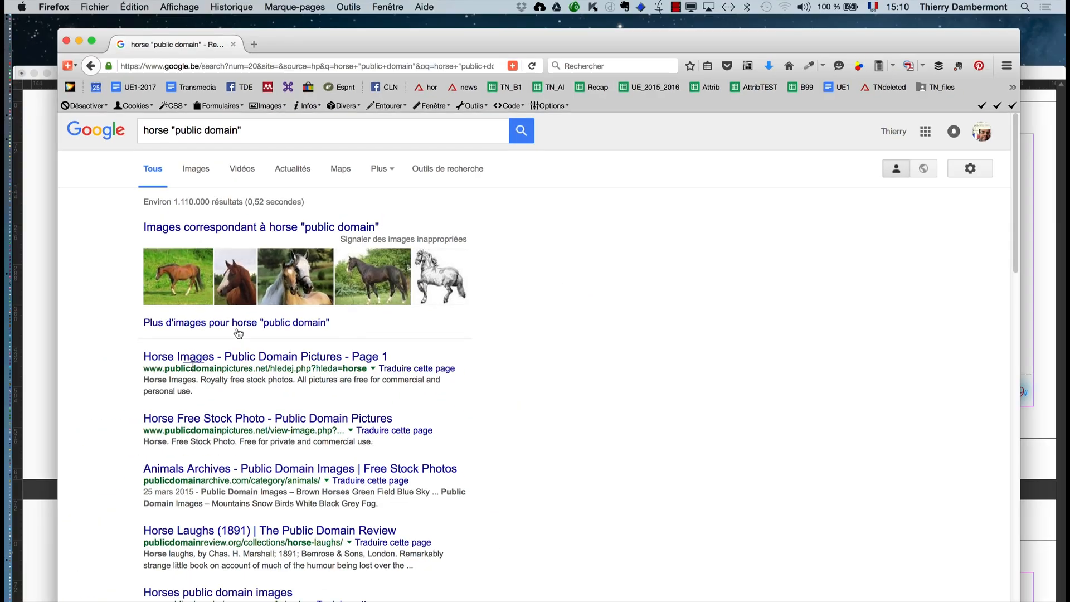
{"action": "left_click", "coordinate": [195, 168]}
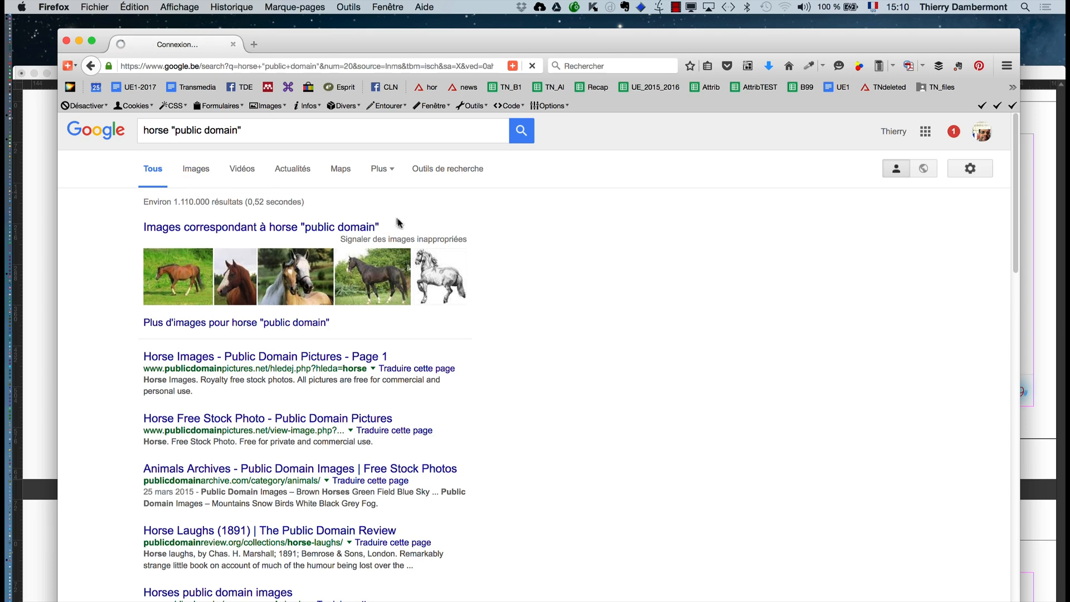
{"action": "left_click", "coordinate": [453, 170]}
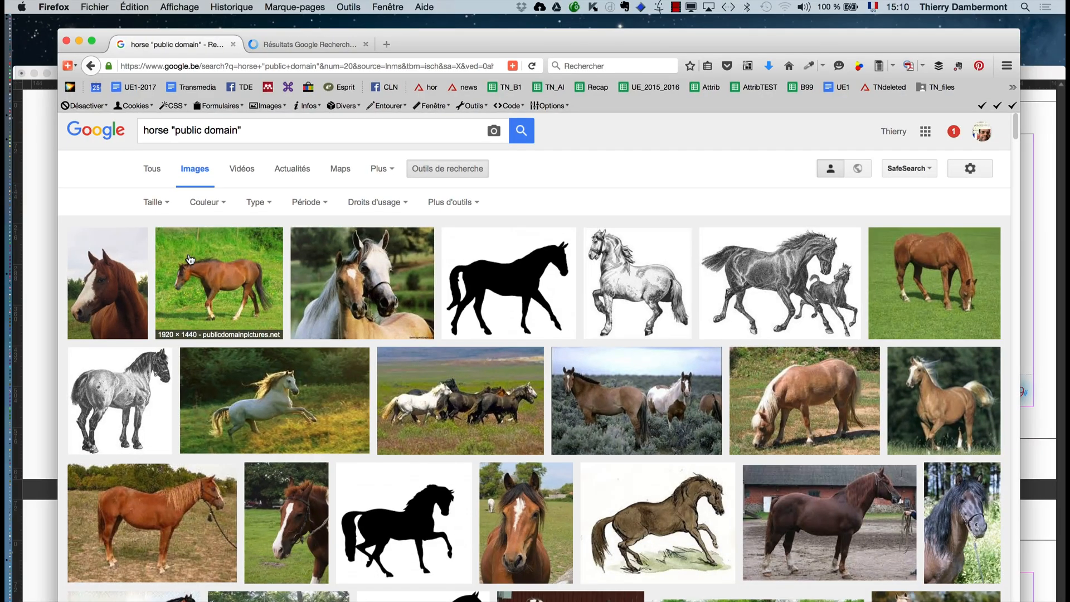
- Open the full-size photo of the walking brown horse, cheval-marron-qui-marche.jpg, in Adobe Photoshop CC 2015 and put the browser window away
{"action": "left_click", "coordinate": [343, 40]}
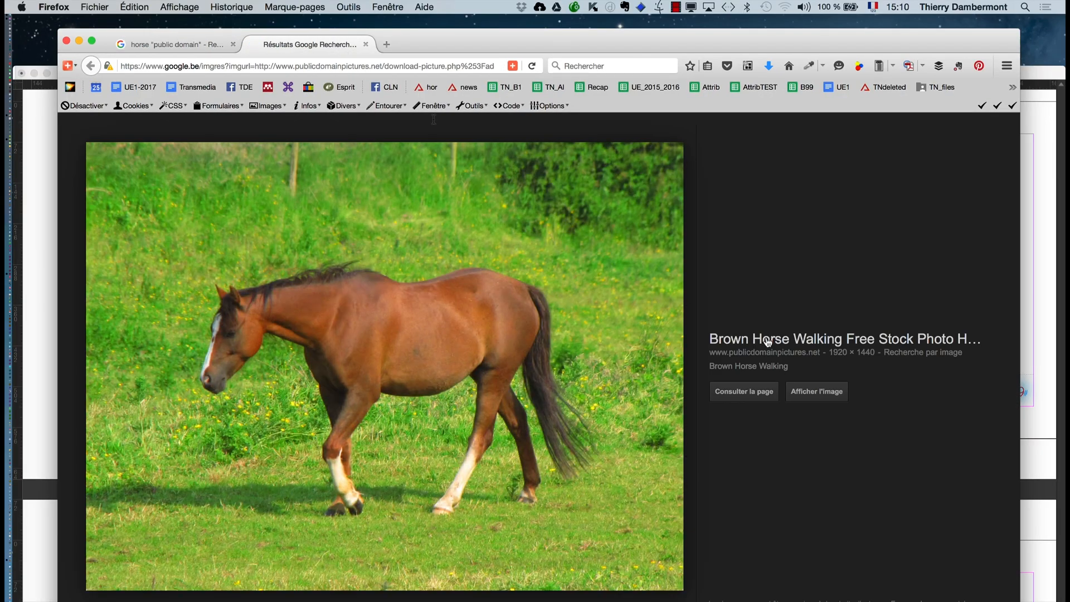
{"action": "left_click", "coordinate": [843, 399]}
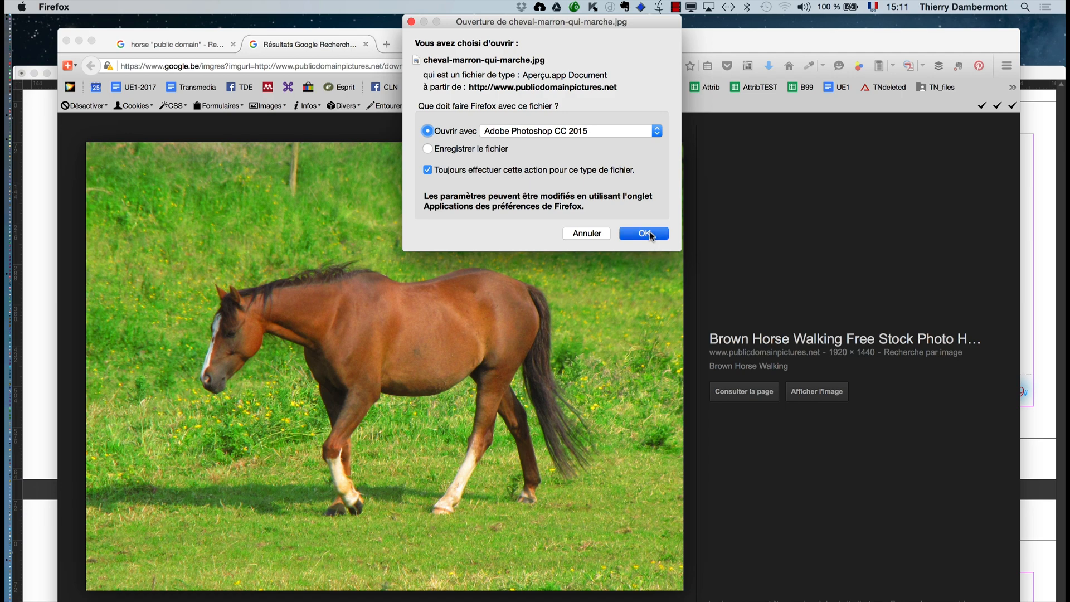
{"action": "left_click", "coordinate": [645, 233]}
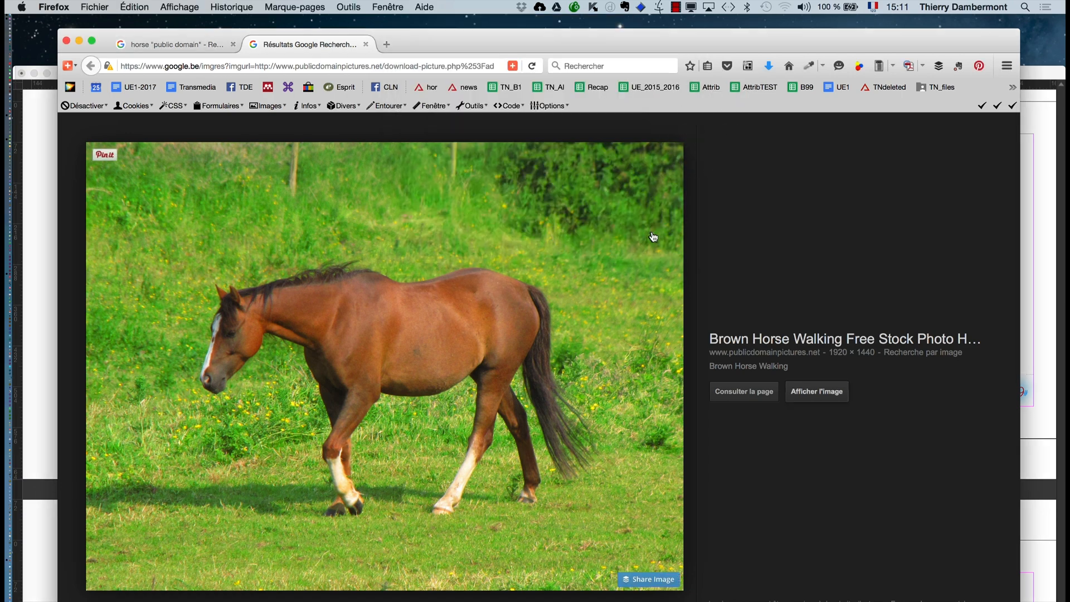
{"action": "key", "text": "super+Tab"}
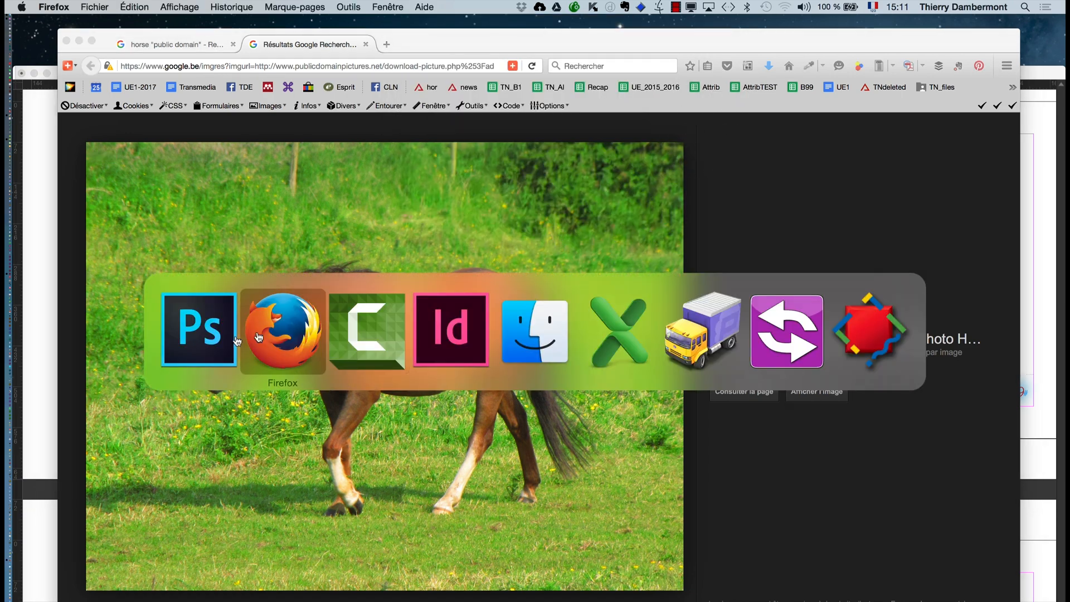
{"action": "left_click", "coordinate": [219, 337]}
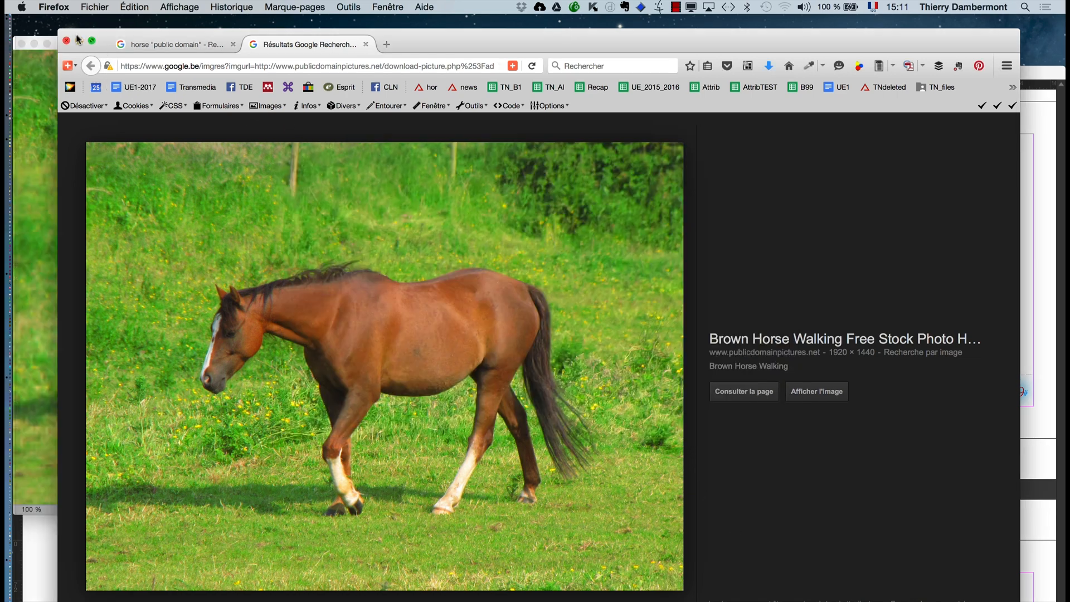
{"action": "left_click", "coordinate": [79, 41]}
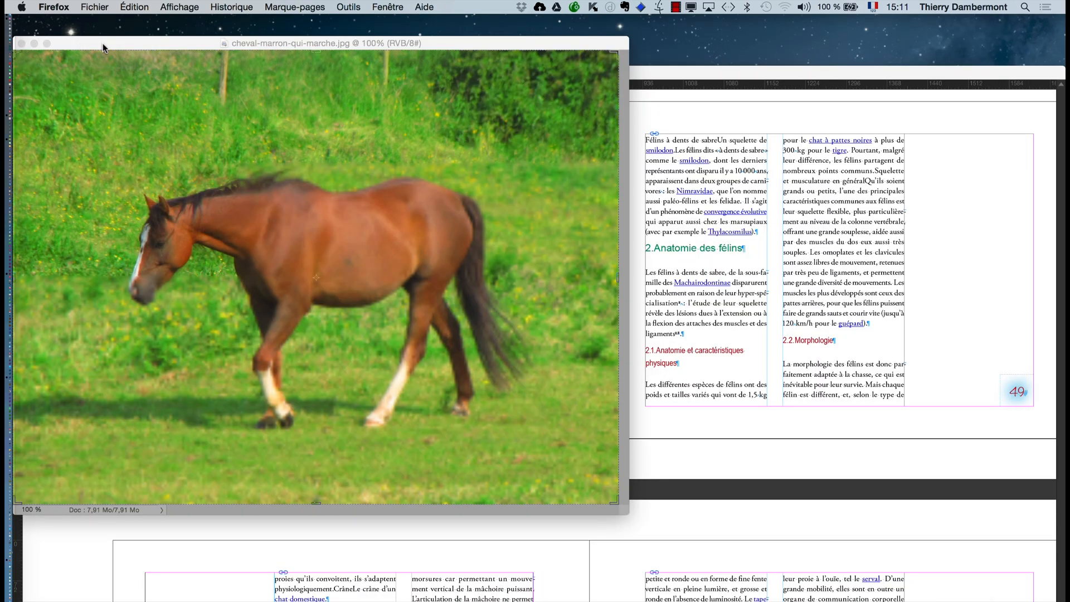
- Show the horse photo in full-screen mode and arrange the tools and a smaller layer list clear of the image
{"action": "left_click", "coordinate": [103, 43]}
{"action": "left_click_drag", "start_coordinate": [96, 42], "coordinate": [216, 66]}
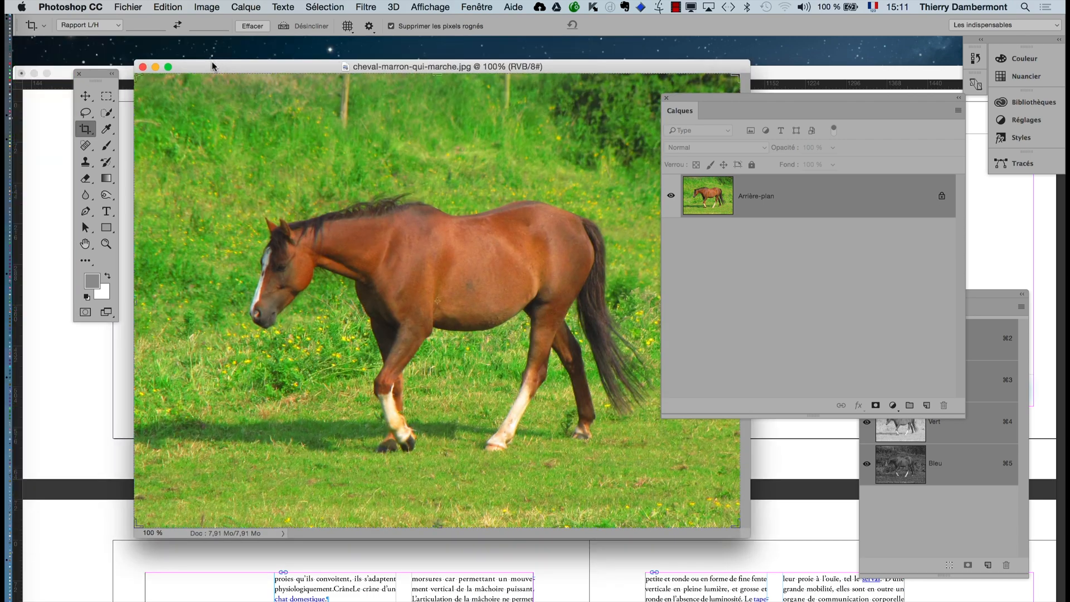
{"action": "key", "text": "super+alt+h"}
{"action": "key", "text": "f"}
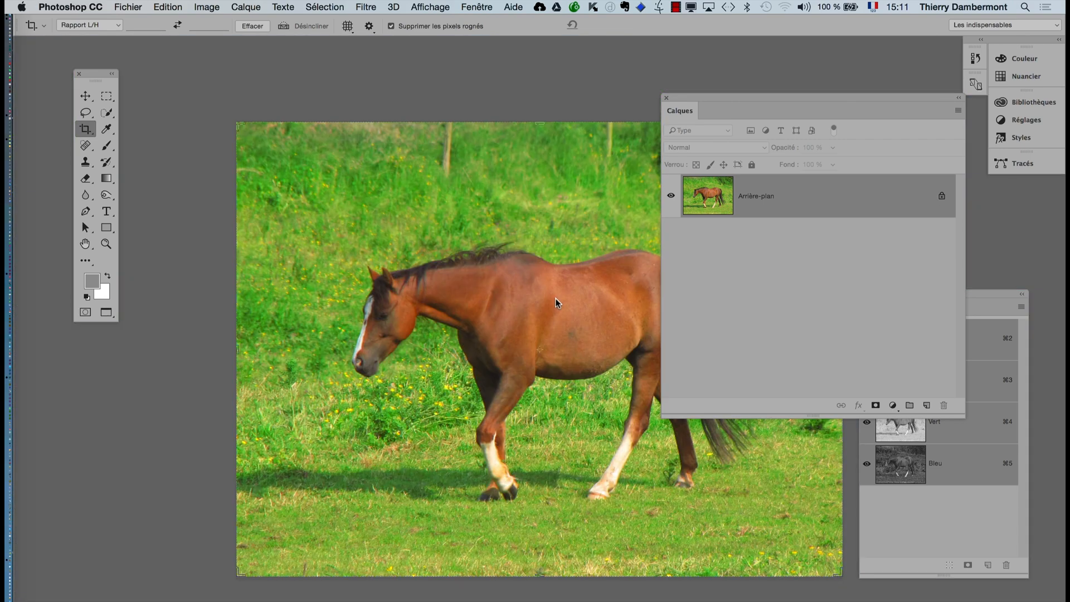
{"action": "key", "text": "space"}
{"action": "left_click_drag", "start_coordinate": [514, 302], "coordinate": [383, 296]}
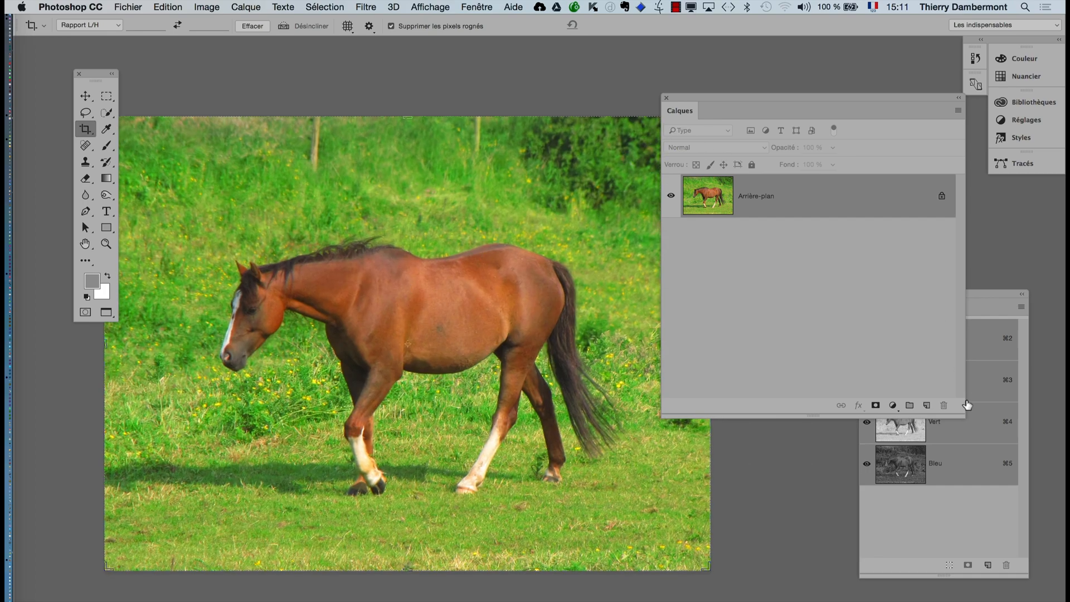
{"action": "left_click_drag", "start_coordinate": [959, 411], "coordinate": [848, 356]}
{"action": "left_click_drag", "start_coordinate": [726, 102], "coordinate": [800, 58]}
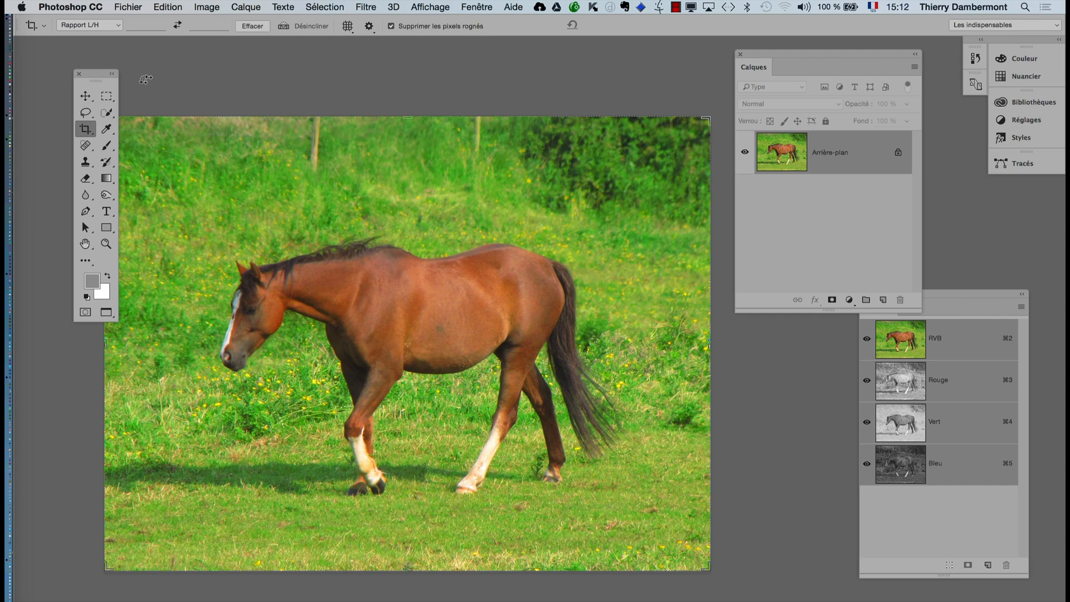
{"action": "left_click_drag", "start_coordinate": [98, 75], "coordinate": [64, 77]}
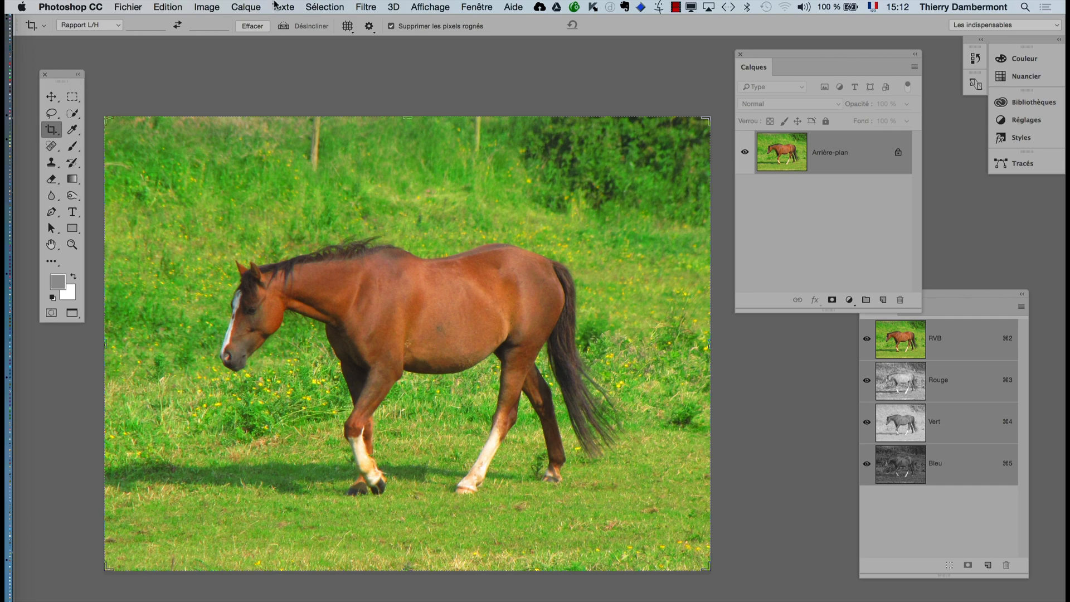
- Start a Plage de couleurs selection and sample the green grass above the horse's head
{"action": "left_click", "coordinate": [311, 7]}
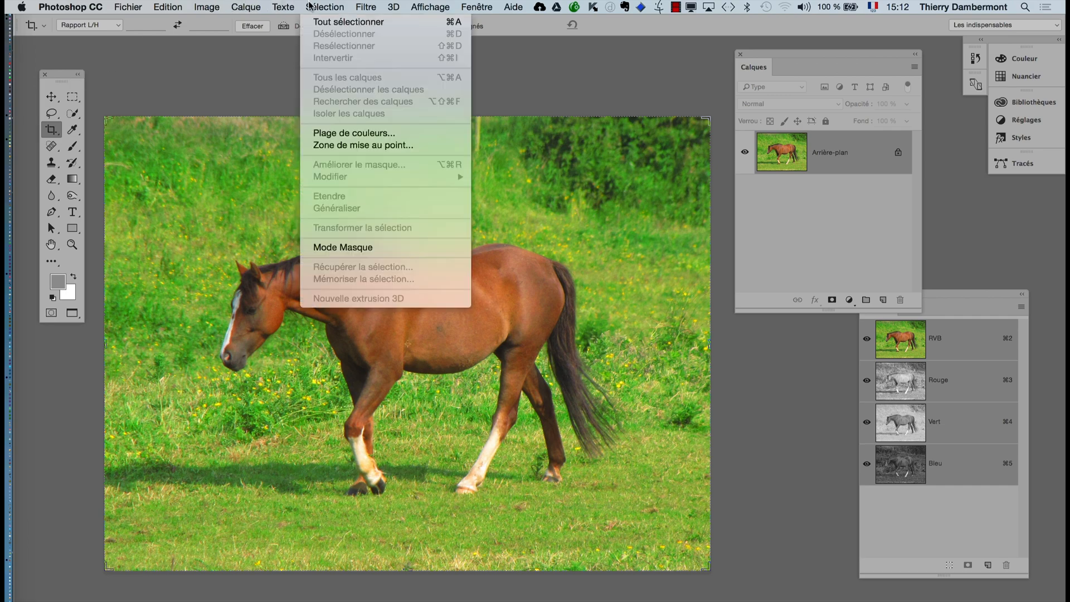
{"action": "left_click", "coordinate": [350, 133]}
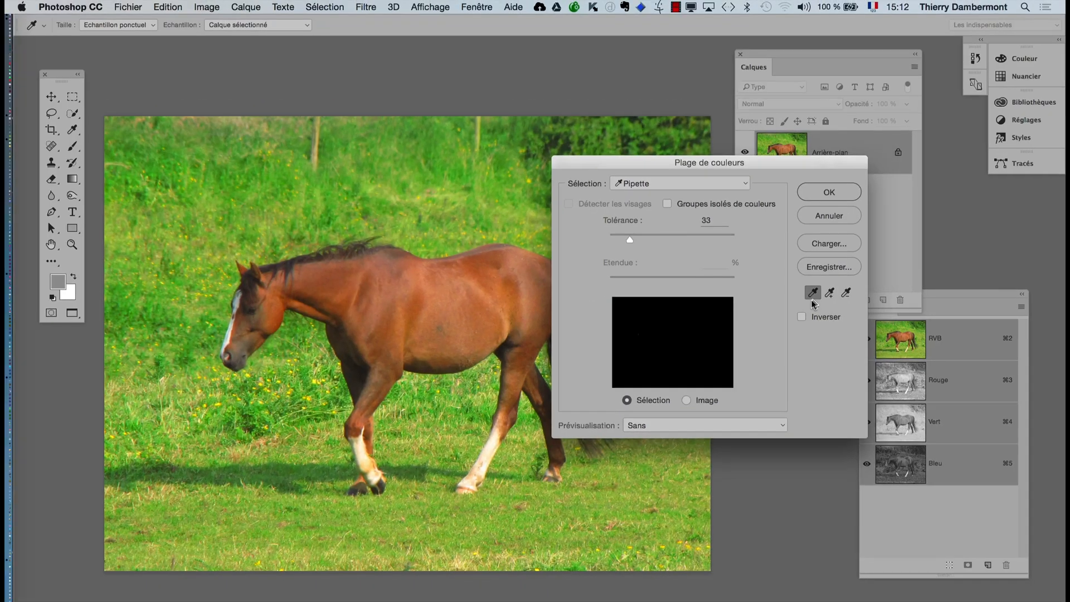
{"action": "left_click", "coordinate": [242, 196]}
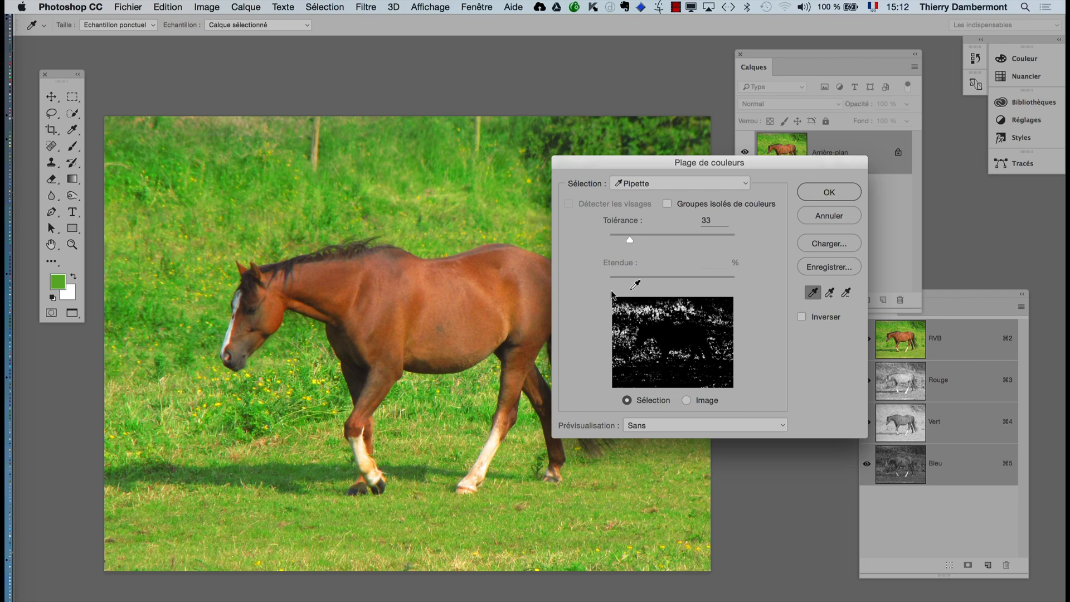
{"action": "key", "text": "alt+super+8"}
- Add the remaining green tones around the horse to the colour range and create the selection
{"action": "left_click", "coordinate": [830, 296]}
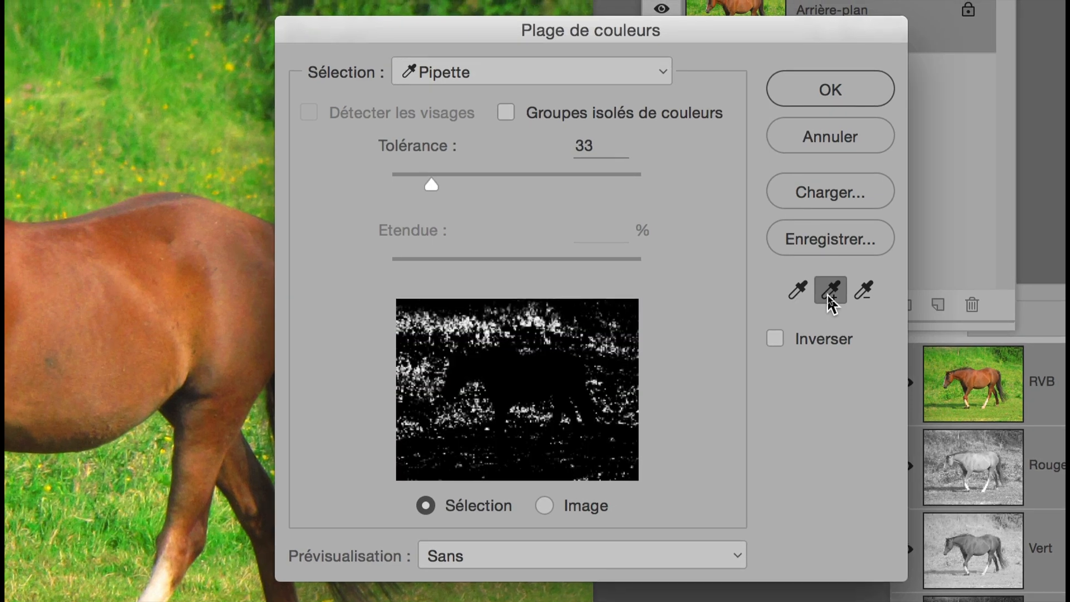
{"action": "key", "text": "alt+super+8"}
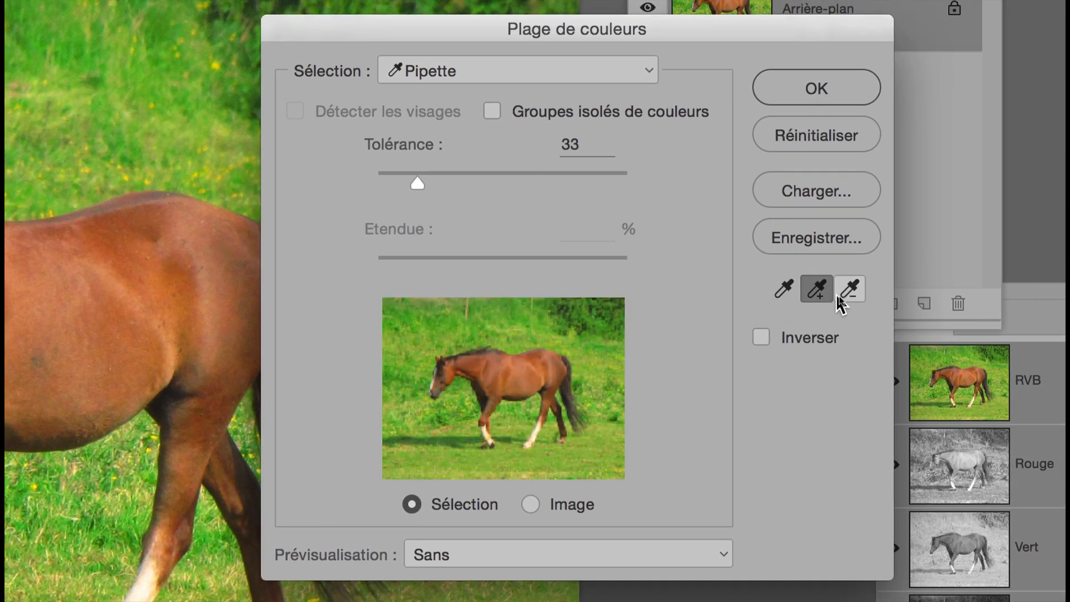
{"action": "mouse_move", "coordinate": [460, 202]}
{"action": "left_mouse_down"}
{"action": "mouse_move", "coordinate": [238, 206]}
{"action": "mouse_move", "coordinate": [206, 222]}
{"action": "mouse_move", "coordinate": [165, 283]}
{"action": "mouse_move", "coordinate": [148, 339]}
{"action": "mouse_move", "coordinate": [171, 394]}
{"action": "mouse_move", "coordinate": [179, 408]}
{"action": "mouse_move", "coordinate": [290, 407]}
{"action": "mouse_move", "coordinate": [259, 517]}
{"action": "mouse_move", "coordinate": [419, 547]}
{"action": "mouse_move", "coordinate": [615, 530]}
{"action": "left_mouse_up"}
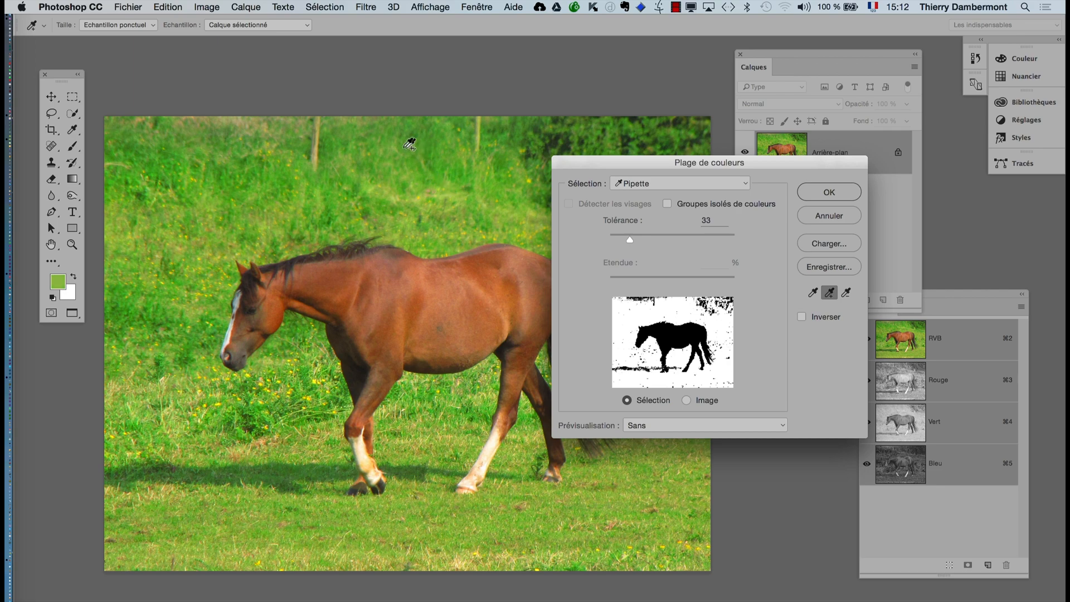
{"action": "mouse_move", "coordinate": [408, 139]}
{"action": "left_mouse_down"}
{"action": "mouse_move", "coordinate": [387, 181]}
{"action": "mouse_move", "coordinate": [354, 198]}
{"action": "mouse_move", "coordinate": [305, 200]}
{"action": "mouse_move", "coordinate": [267, 177]}
{"action": "mouse_move", "coordinate": [188, 161]}
{"action": "mouse_move", "coordinate": [159, 217]}
{"action": "mouse_move", "coordinate": [168, 310]}
{"action": "left_mouse_up"}
{"action": "scroll", "coordinate": [765, 364], "scroll_direction": "up", "scroll_amount": 5}
{"action": "left_click", "coordinate": [829, 193]}
{"action": "key", "text": "c"}
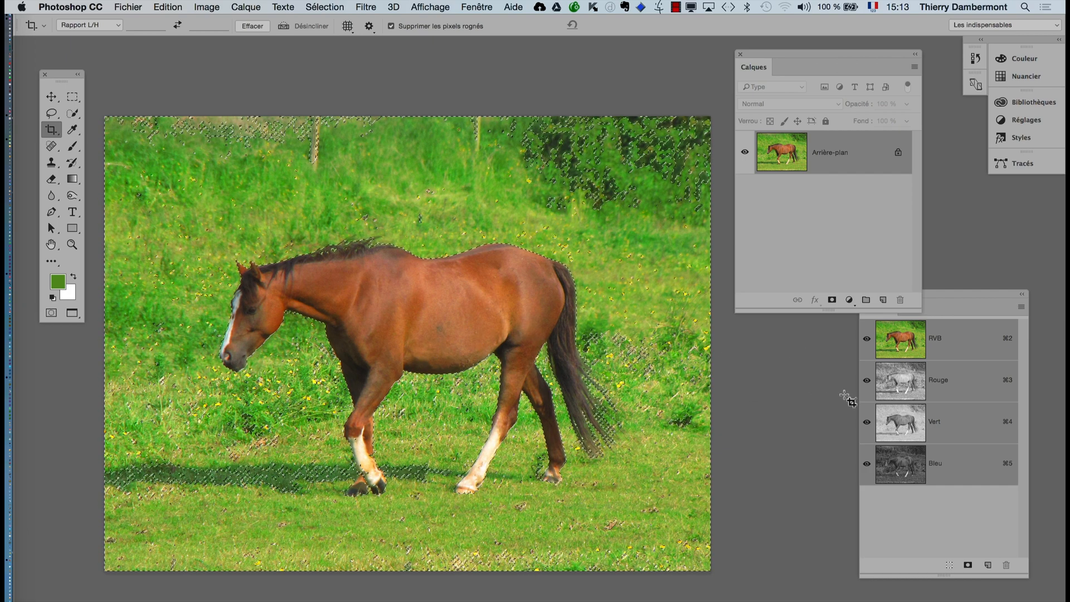
- Invert the selection so that it covers the horse instead of the grass
{"action": "left_click", "coordinate": [315, 8]}
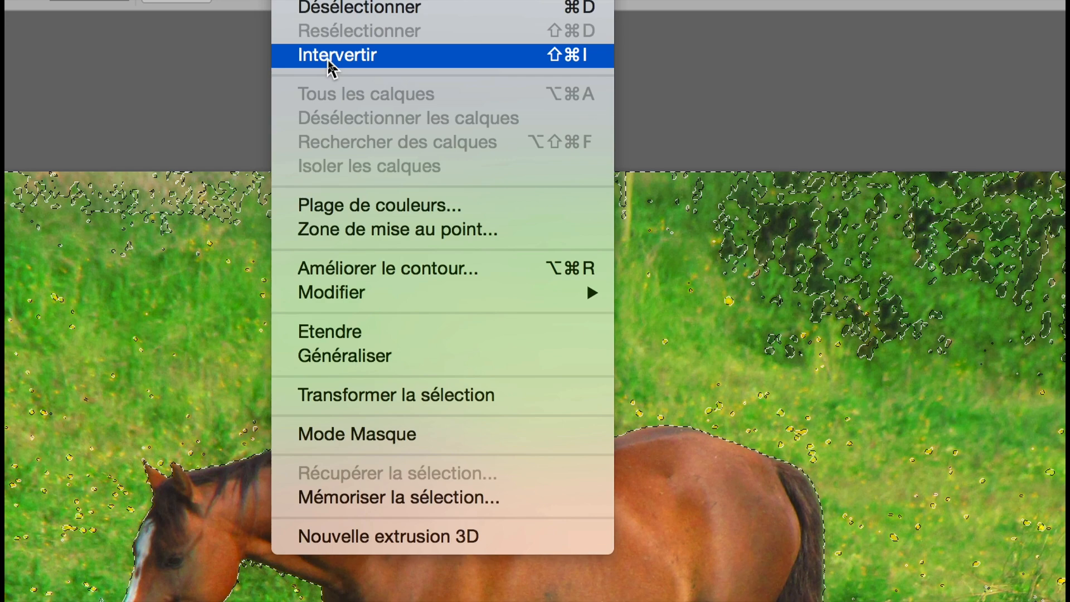
{"action": "left_click", "coordinate": [329, 59]}
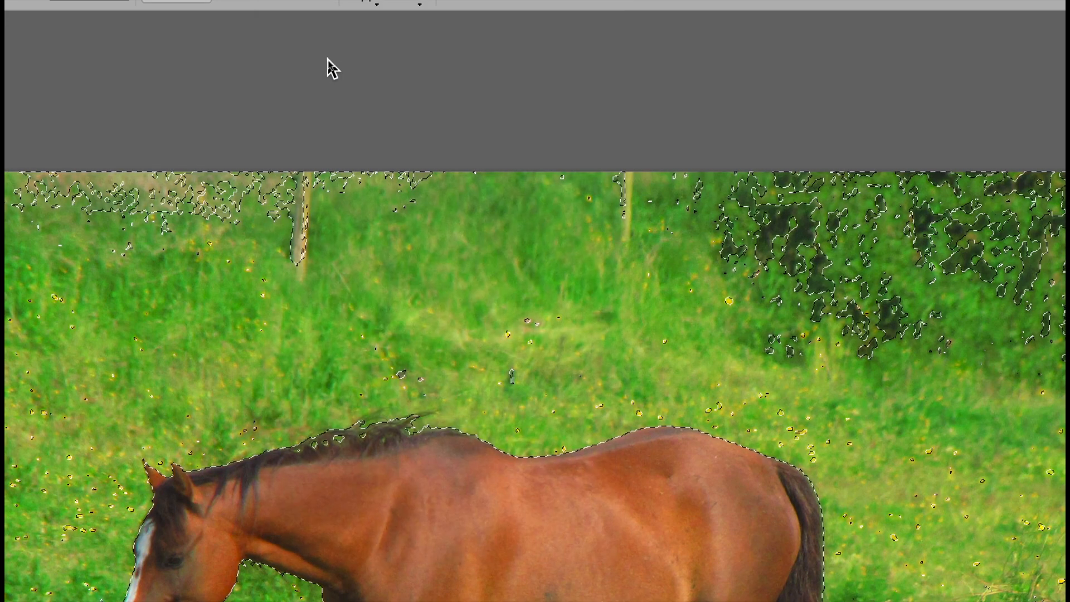
{"action": "key", "text": "super"}
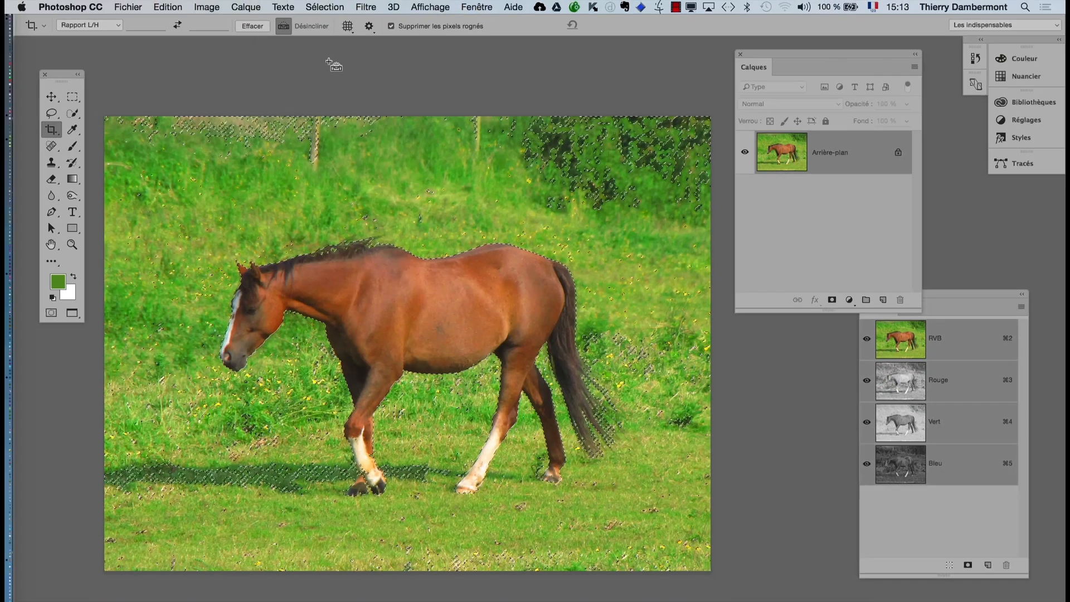
{"action": "scroll", "coordinate": [406, 175], "scroll_direction": "down", "scroll_amount": 1}
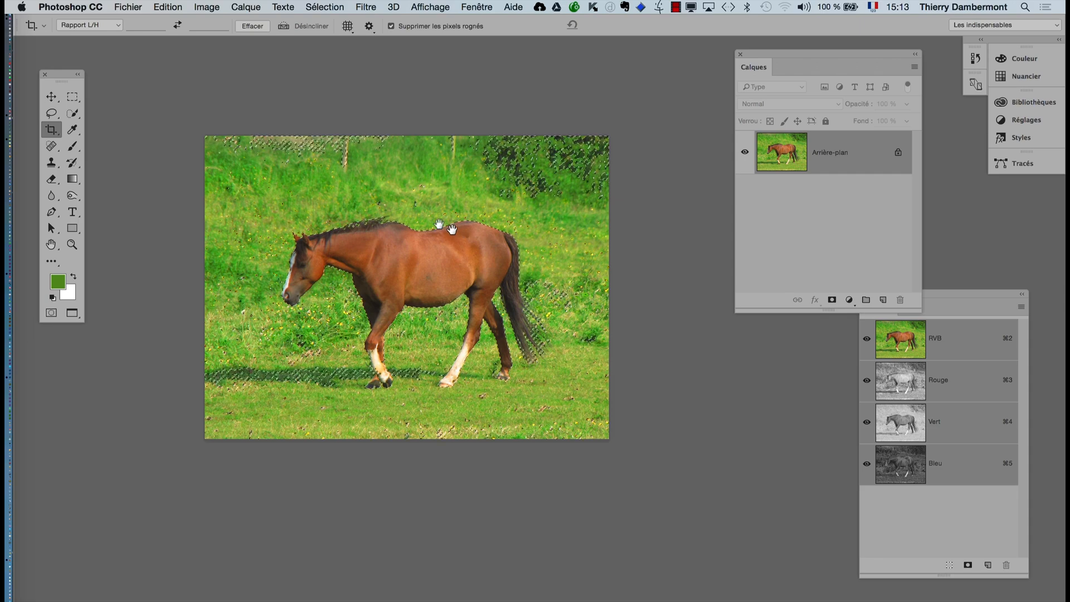
{"action": "left_click_drag", "start_coordinate": [452, 230], "coordinate": [430, 220]}
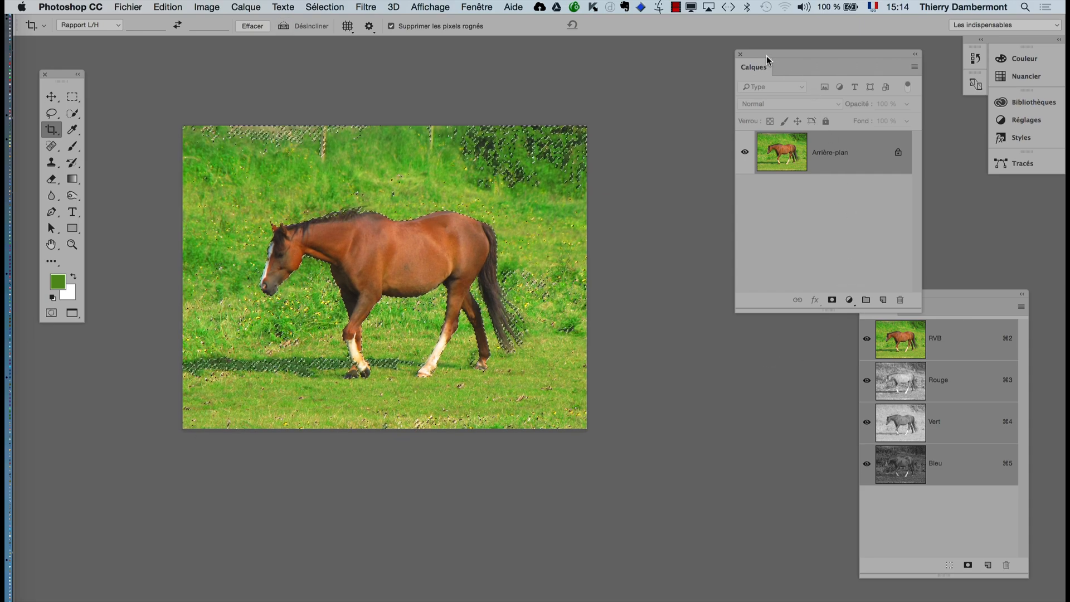
- Place the layer list beside the photo and add a layer mask with Faire apparaître la sélection
{"action": "left_click_drag", "start_coordinate": [767, 60], "coordinate": [633, 122]}
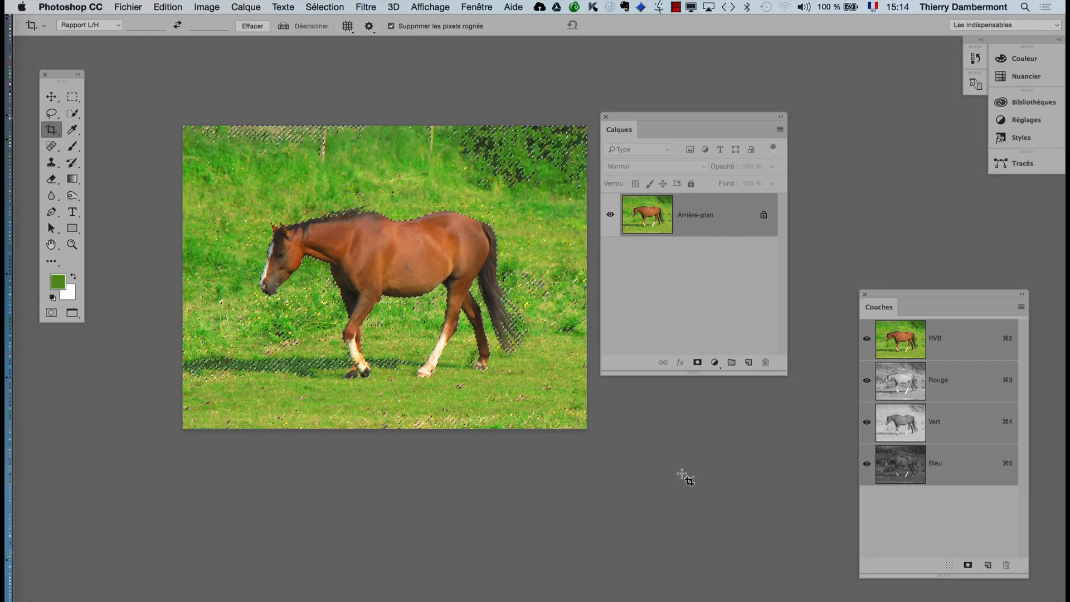
{"action": "left_click", "coordinate": [246, 7]}
{"action": "mouse_move", "coordinate": [307, 198]}
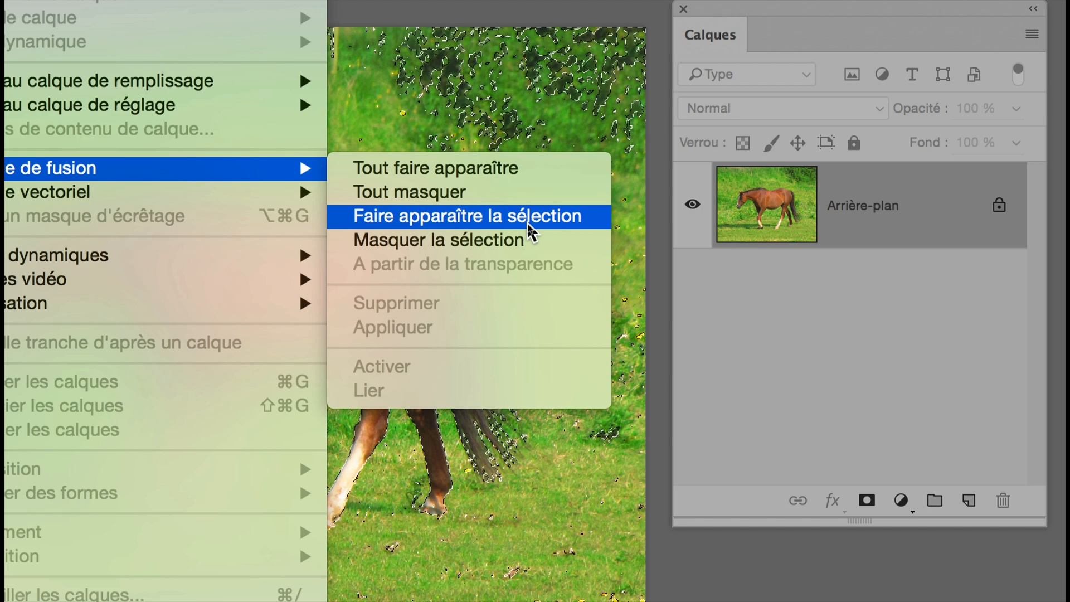
{"action": "left_click", "coordinate": [527, 222]}
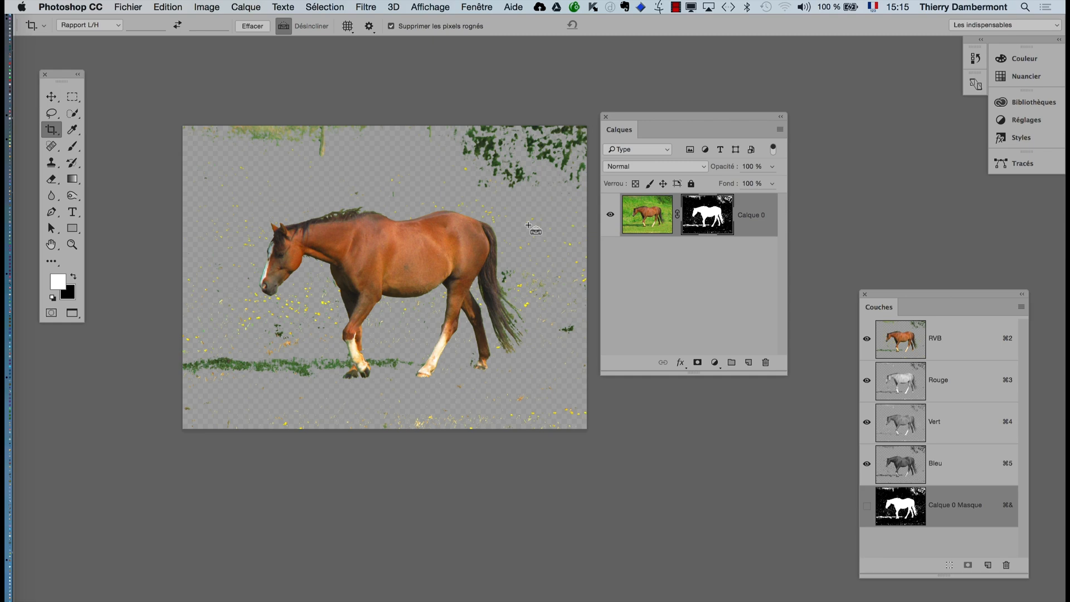
- Widen the layer list and display Calque 0's layer mask alone on the canvas
{"action": "left_click_drag", "start_coordinate": [782, 365], "coordinate": [867, 302]}
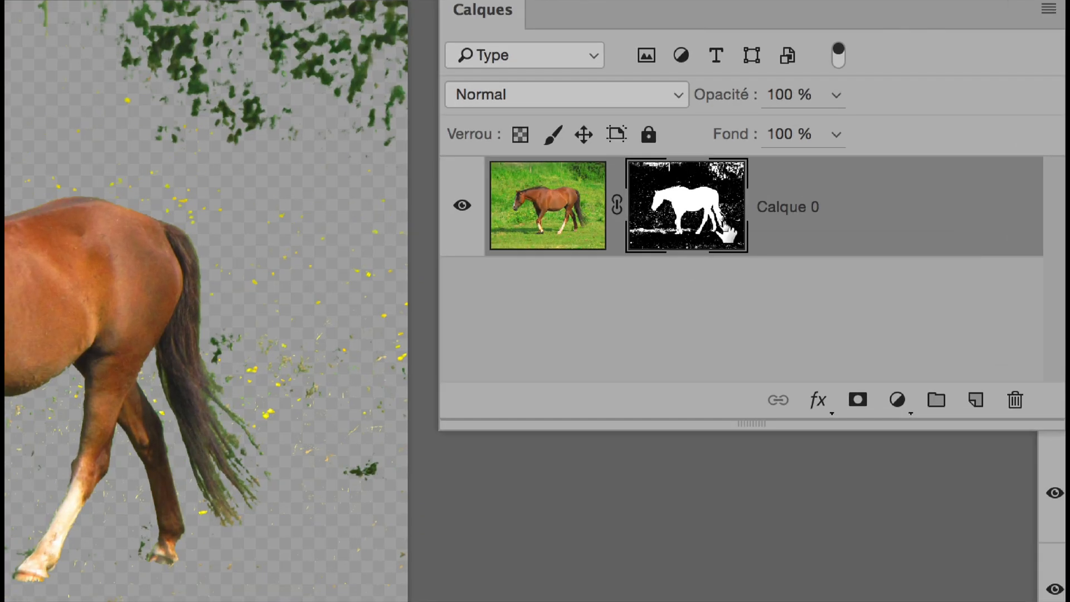
{"action": "left_click", "coordinate": [724, 230], "text": "alt"}
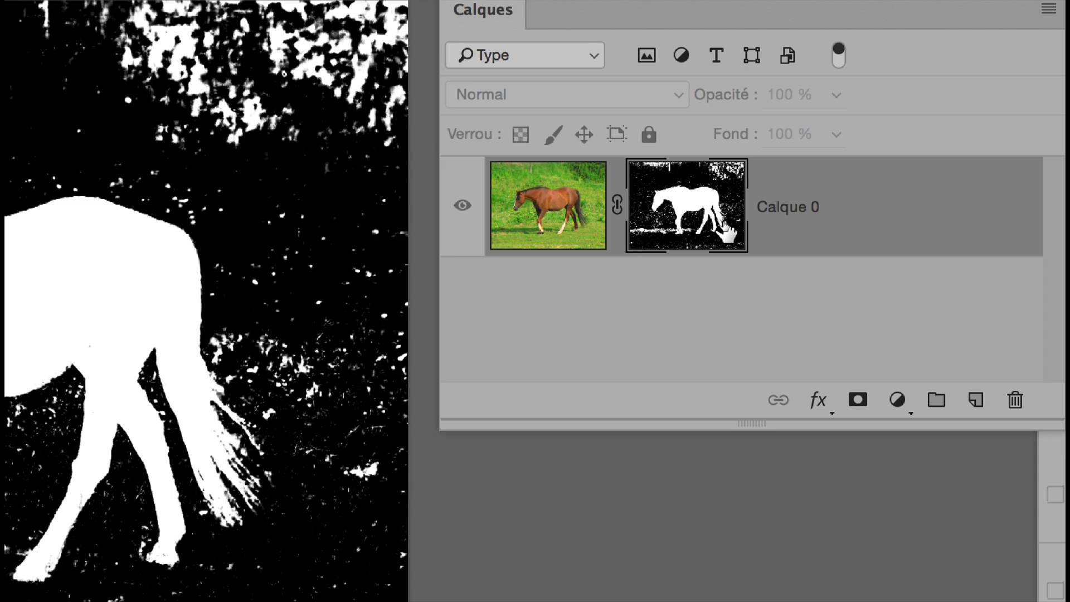
- Paint the white specks above and in front of the horse black on the layer mask with a 172-pixel brush
{"action": "left_click_drag", "start_coordinate": [726, 229], "coordinate": [729, 231]}
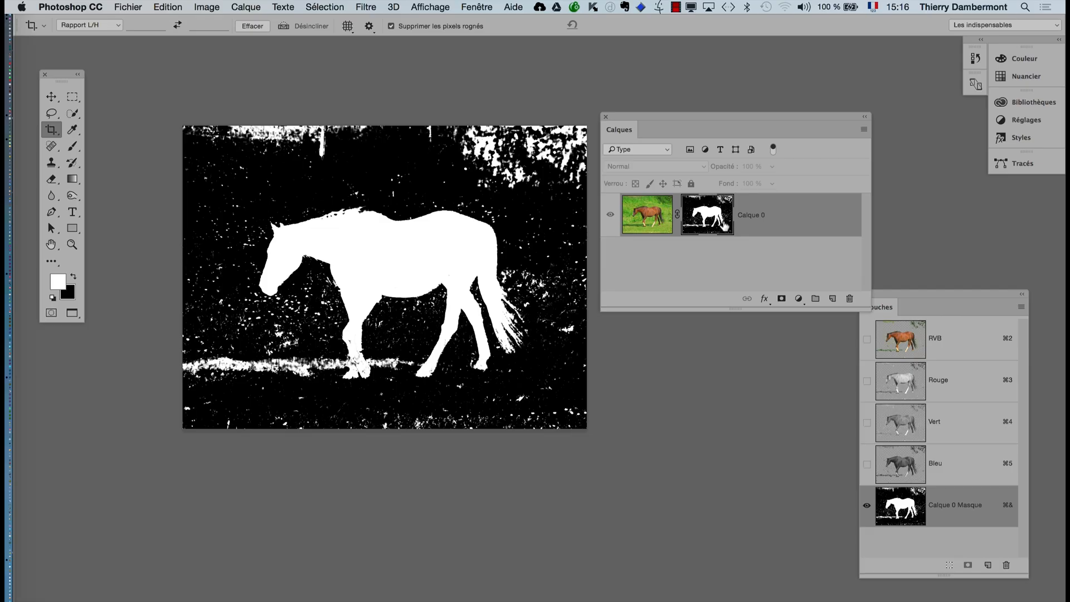
{"action": "left_click", "coordinate": [72, 147]}
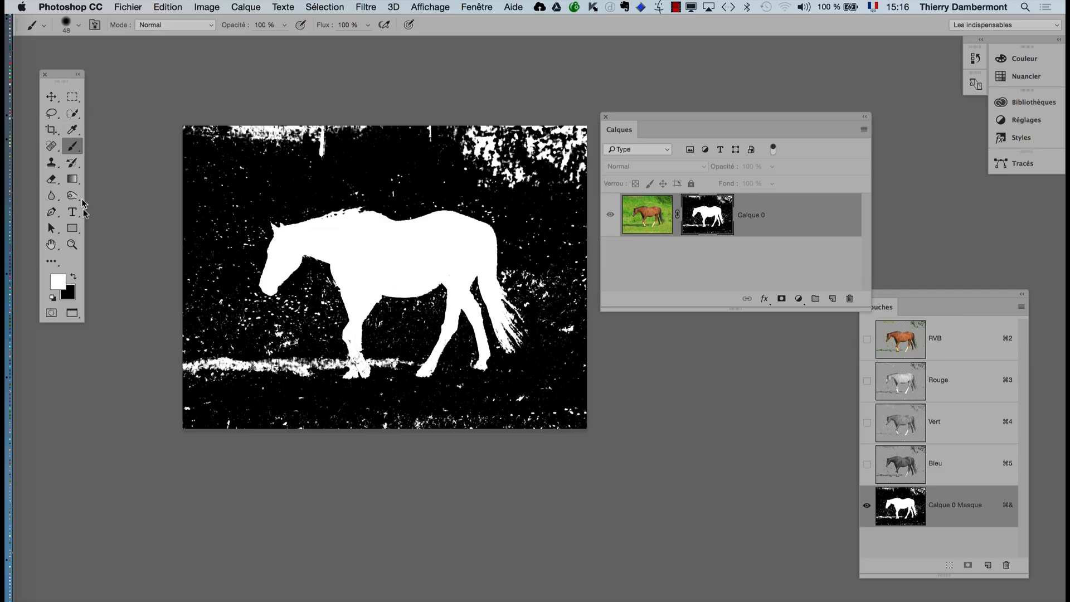
{"action": "left_click", "coordinate": [75, 279]}
{"action": "left_click_drag", "start_coordinate": [225, 235], "coordinate": [257, 242]}
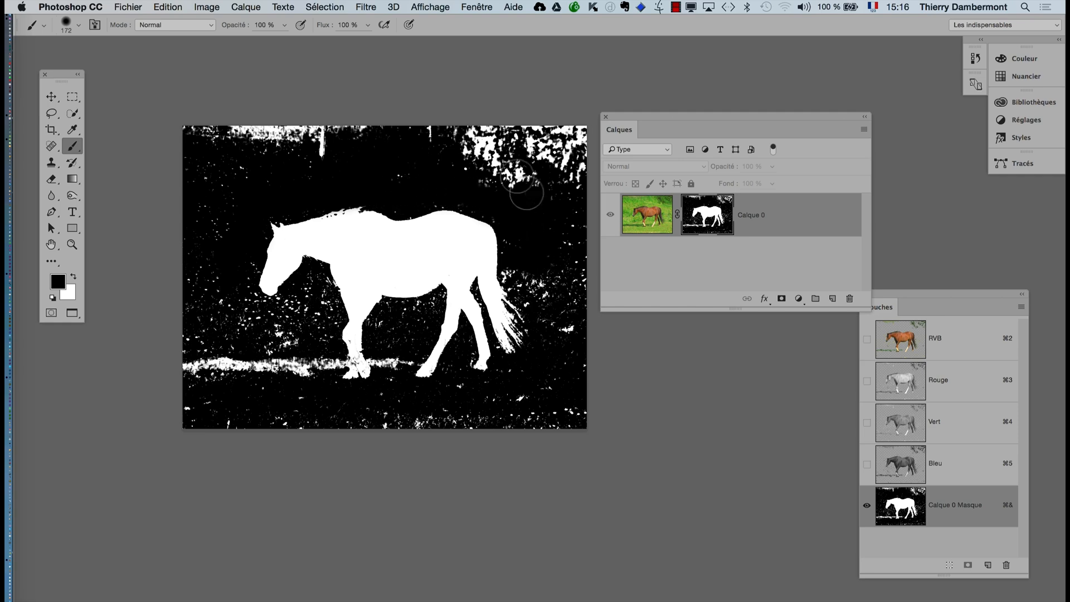
{"action": "mouse_move", "coordinate": [521, 191]}
{"action": "left_mouse_down"}
{"action": "mouse_move", "coordinate": [464, 150]}
{"action": "mouse_move", "coordinate": [455, 158]}
{"action": "mouse_move", "coordinate": [495, 162]}
{"action": "mouse_move", "coordinate": [481, 175]}
{"action": "mouse_move", "coordinate": [435, 133]}
{"action": "mouse_move", "coordinate": [180, 137]}
{"action": "mouse_move", "coordinate": [334, 133]}
{"action": "mouse_move", "coordinate": [382, 145]}
{"action": "mouse_move", "coordinate": [191, 183]}
{"action": "mouse_move", "coordinate": [170, 212]}
{"action": "mouse_move", "coordinate": [251, 162]}
{"action": "mouse_move", "coordinate": [184, 245]}
{"action": "left_mouse_up"}
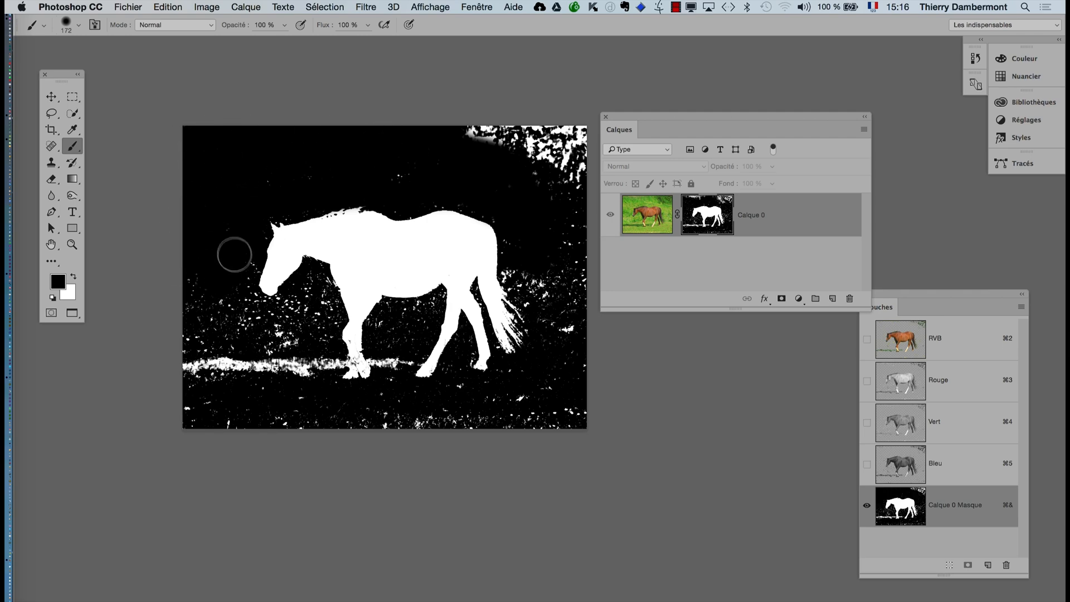
- Paint the mask black closely around the horse's muzzle and just under its head with a 74-pixel brush
{"action": "scroll", "coordinate": [277, 253], "scroll_direction": "up", "scroll_amount": 6}
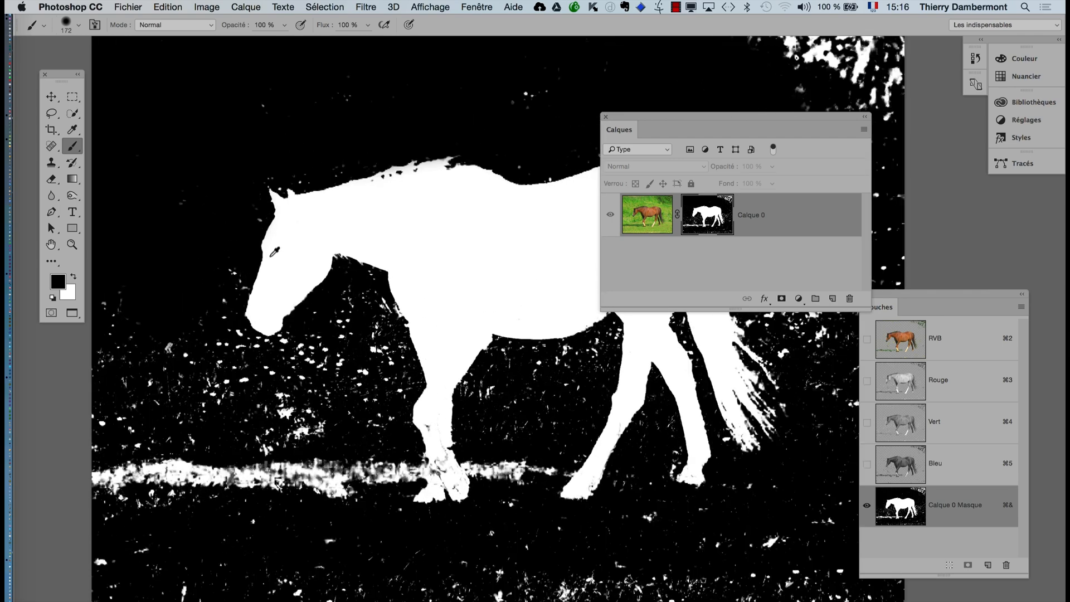
{"action": "scroll", "coordinate": [270, 256], "scroll_direction": "up", "scroll_amount": 4}
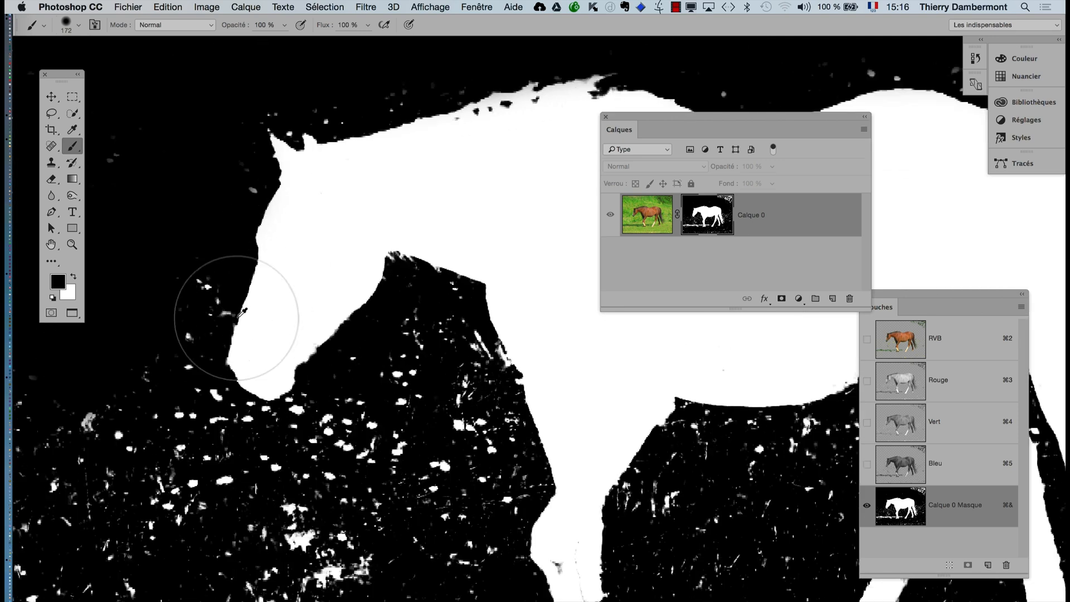
{"action": "left_click_drag", "start_coordinate": [234, 317], "coordinate": [162, 333]}
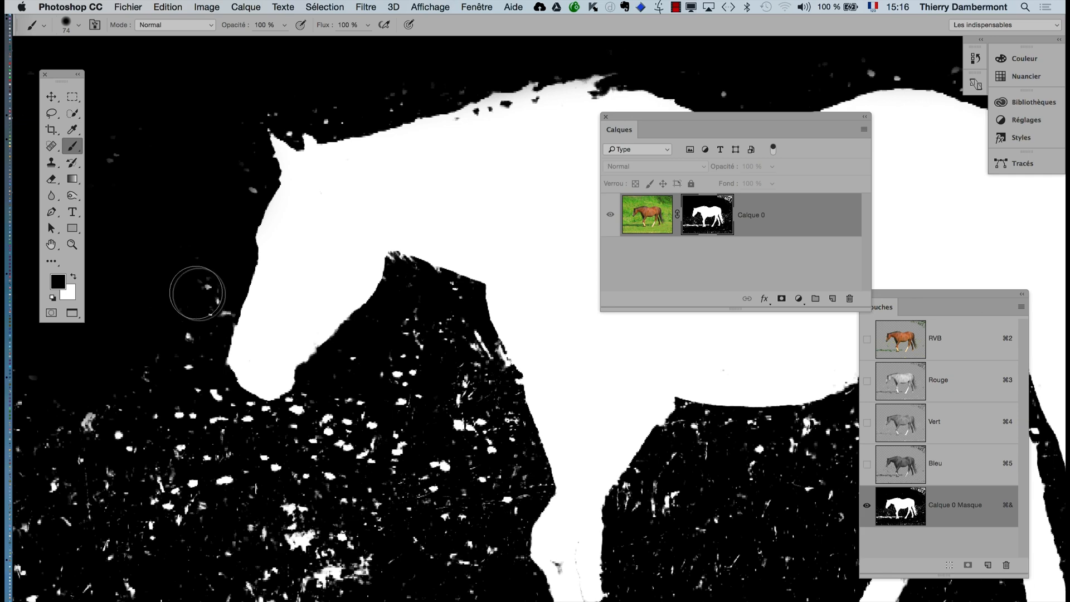
{"action": "mouse_move", "coordinate": [179, 378]}
{"action": "left_mouse_down"}
{"action": "mouse_move", "coordinate": [253, 425]}
{"action": "mouse_move", "coordinate": [368, 446]}
{"action": "left_mouse_up"}
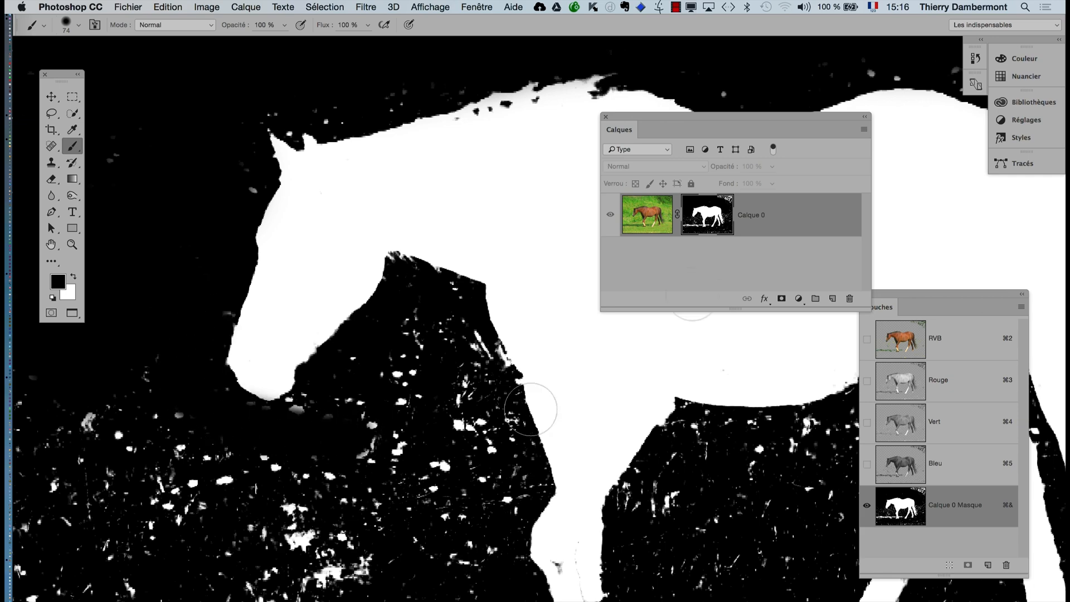
- Compare the masked photo with the full photo by toggling Calque 0's mask, and display the mask alone again
{"action": "left_click", "coordinate": [707, 229], "text": "shift"}
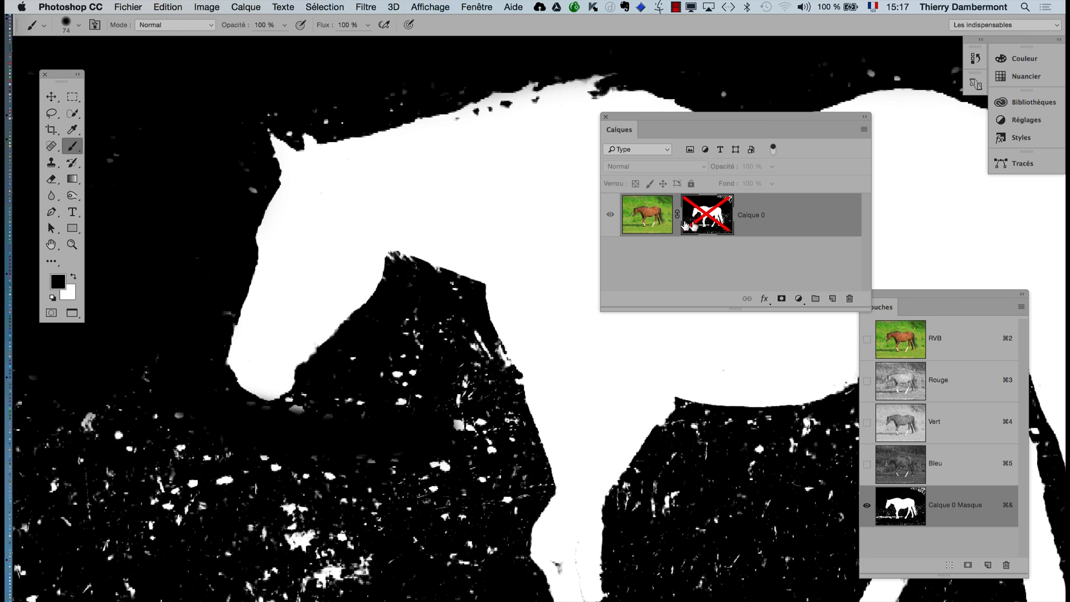
{"action": "left_click", "coordinate": [698, 226], "text": "shift"}
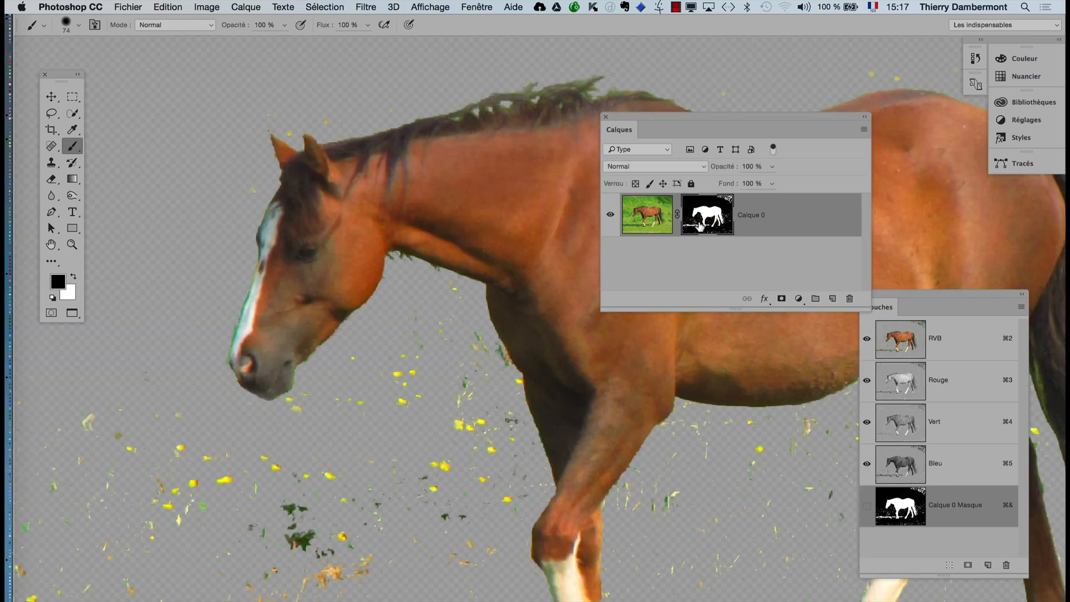
{"action": "left_click", "coordinate": [699, 226], "text": "shift"}
{"action": "left_click", "coordinate": [700, 226], "text": "shift"}
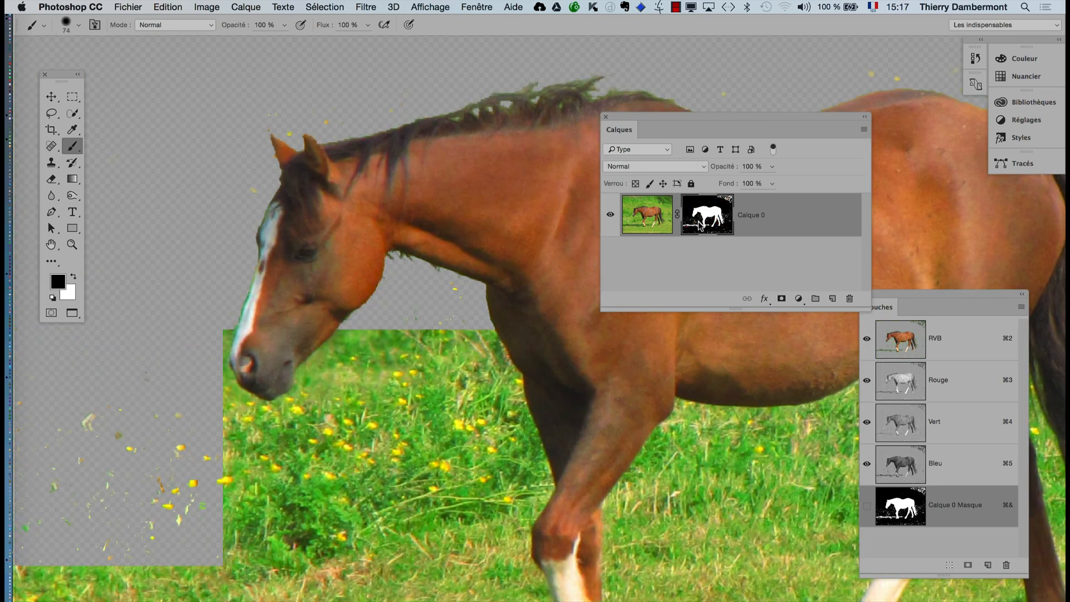
{"action": "left_click", "coordinate": [700, 226], "text": "alt"}
- Paint the mask black between the horse's head and front leg and in front of its muzzle
{"action": "mouse_move", "coordinate": [427, 383]}
{"action": "left_mouse_down"}
{"action": "mouse_move", "coordinate": [411, 335]}
{"action": "mouse_move", "coordinate": [437, 330]}
{"action": "mouse_move", "coordinate": [468, 356]}
{"action": "left_mouse_up"}
{"action": "mouse_move", "coordinate": [465, 349]}
{"action": "left_mouse_down"}
{"action": "mouse_move", "coordinate": [510, 468]}
{"action": "mouse_move", "coordinate": [494, 522]}
{"action": "mouse_move", "coordinate": [463, 496]}
{"action": "mouse_move", "coordinate": [463, 420]}
{"action": "mouse_move", "coordinate": [412, 509]}
{"action": "mouse_move", "coordinate": [435, 373]}
{"action": "mouse_move", "coordinate": [377, 417]}
{"action": "mouse_move", "coordinate": [383, 402]}
{"action": "mouse_move", "coordinate": [360, 386]}
{"action": "mouse_move", "coordinate": [362, 368]}
{"action": "mouse_move", "coordinate": [286, 431]}
{"action": "mouse_move", "coordinate": [381, 476]}
{"action": "mouse_move", "coordinate": [355, 490]}
{"action": "mouse_move", "coordinate": [389, 526]}
{"action": "mouse_move", "coordinate": [334, 569]}
{"action": "mouse_move", "coordinate": [364, 545]}
{"action": "mouse_move", "coordinate": [234, 479]}
{"action": "mouse_move", "coordinate": [124, 381]}
{"action": "mouse_move", "coordinate": [302, 487]}
{"action": "mouse_move", "coordinate": [266, 465]}
{"action": "left_mouse_up"}
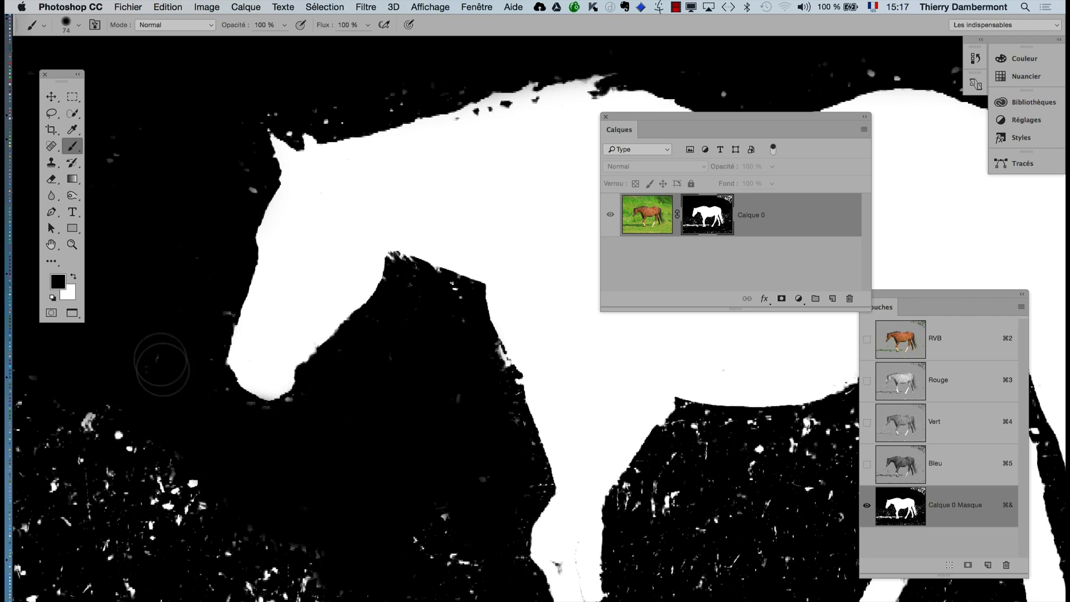
{"action": "left_click_drag", "start_coordinate": [201, 296], "coordinate": [151, 548]}
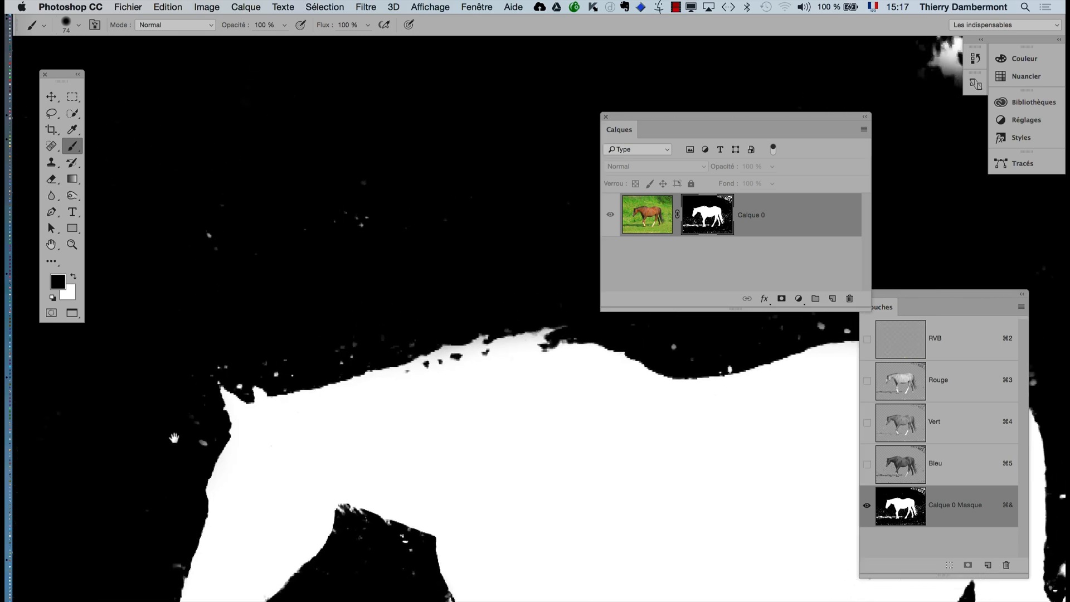
- Reduce the brush to about 46 pixels and paint out the specks along the horse's back, rump and tail
{"action": "left_click_drag", "start_coordinate": [170, 428], "coordinate": [150, 428], "text": "ctrl+alt"}
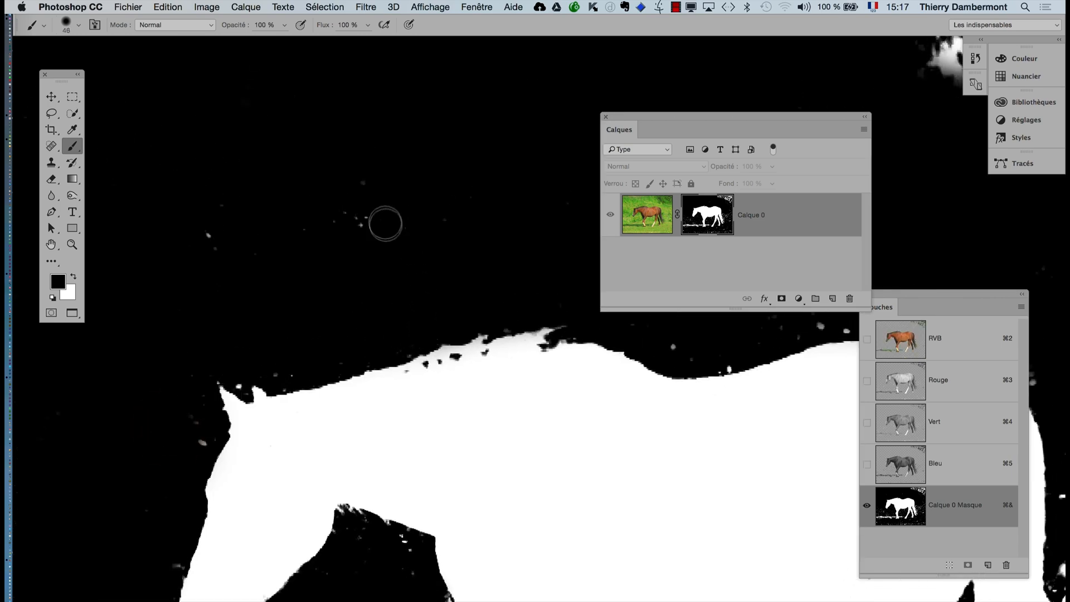
{"action": "left_click_drag", "start_coordinate": [422, 408], "coordinate": [134, 447]}
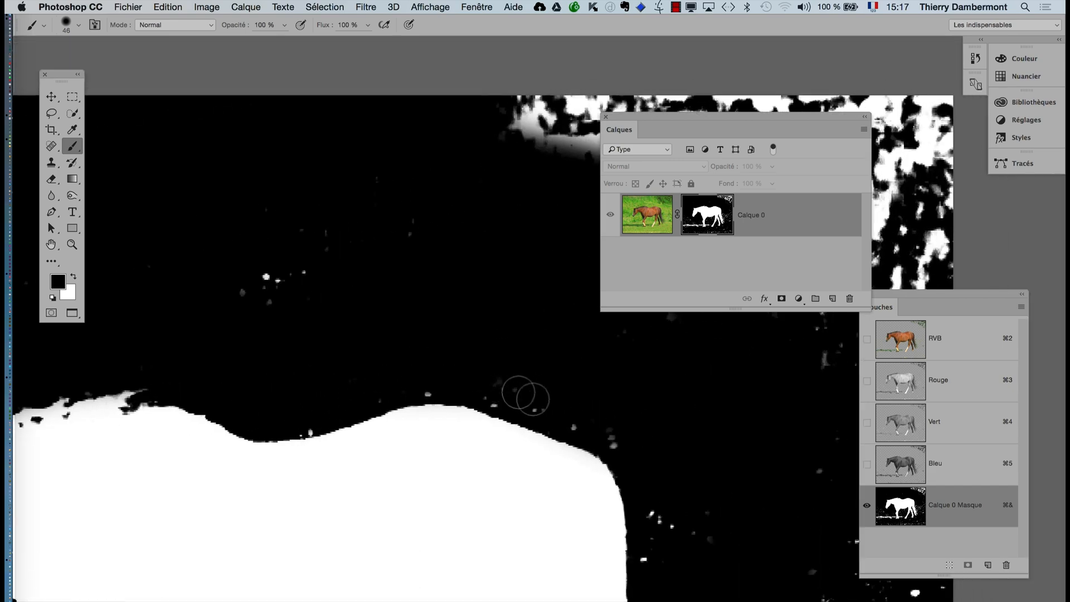
{"action": "mouse_move", "coordinate": [357, 383]}
{"action": "left_mouse_down"}
{"action": "mouse_move", "coordinate": [198, 296]}
{"action": "mouse_move", "coordinate": [106, 282]}
{"action": "left_mouse_up"}
{"action": "left_click_drag", "start_coordinate": [517, 457], "coordinate": [343, 350]}
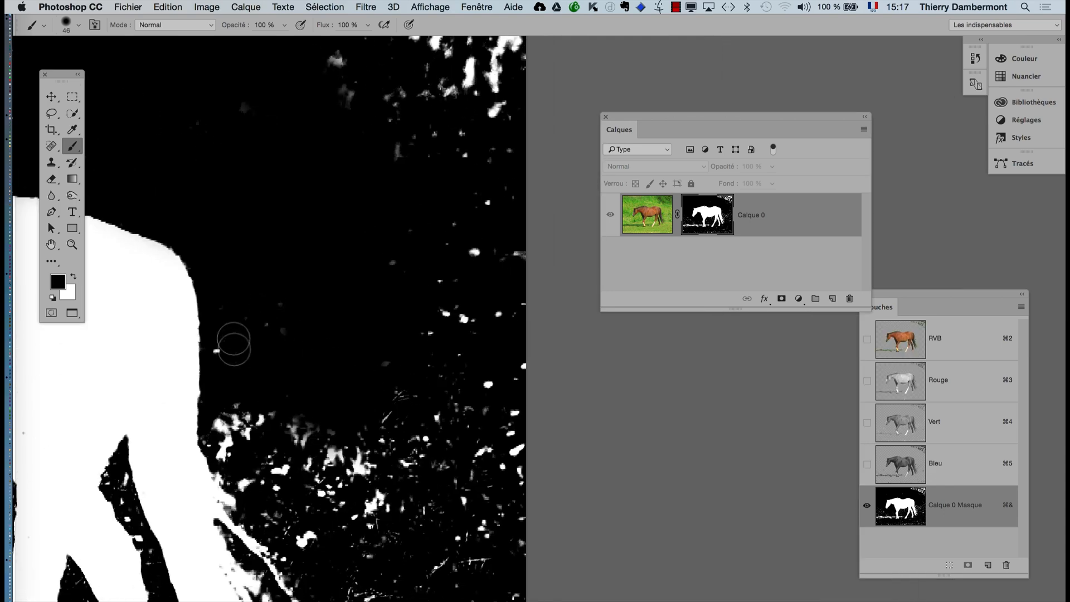
{"action": "mouse_move", "coordinate": [232, 324]}
{"action": "left_mouse_down"}
{"action": "mouse_move", "coordinate": [227, 438]}
{"action": "mouse_move", "coordinate": [239, 481]}
{"action": "mouse_move", "coordinate": [273, 526]}
{"action": "left_mouse_up"}
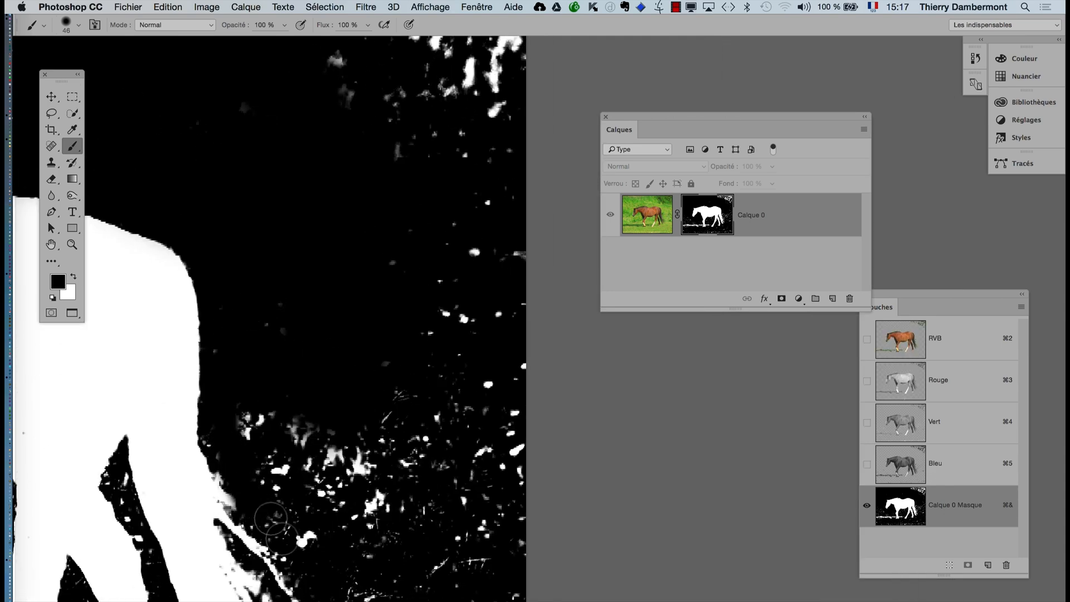
{"action": "mouse_move", "coordinate": [265, 447]}
{"action": "left_mouse_down"}
{"action": "mouse_move", "coordinate": [246, 442]}
{"action": "mouse_move", "coordinate": [527, 162]}
{"action": "left_mouse_up"}
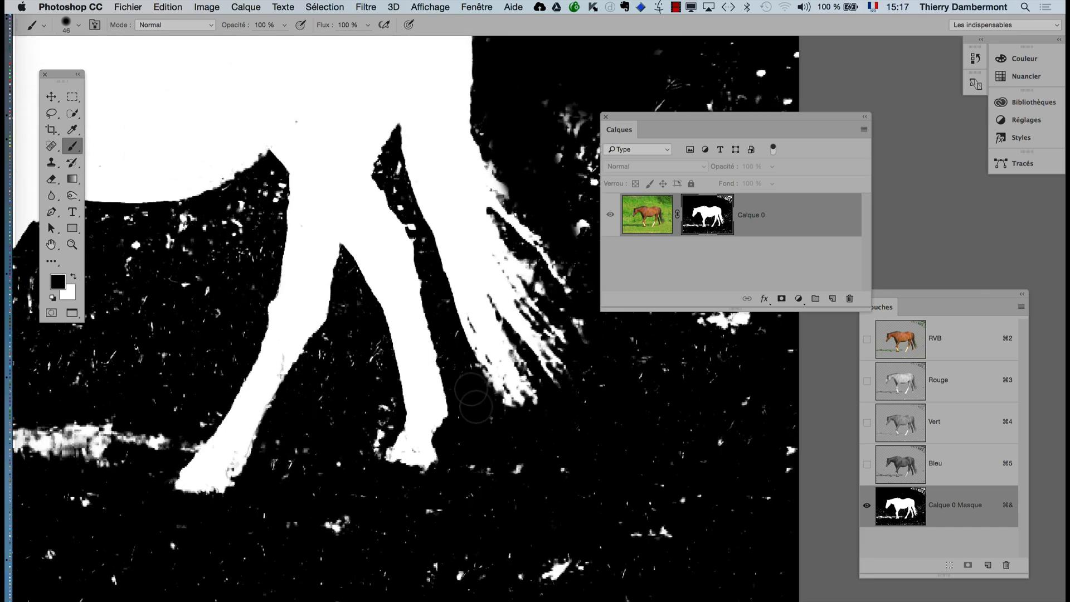
- Enlarge the brush to 110 pixels, move the layer list aside, and paint the mask black around the tail, between the legs and under the hooves
{"action": "left_click_drag", "start_coordinate": [501, 480], "coordinate": [537, 481]}
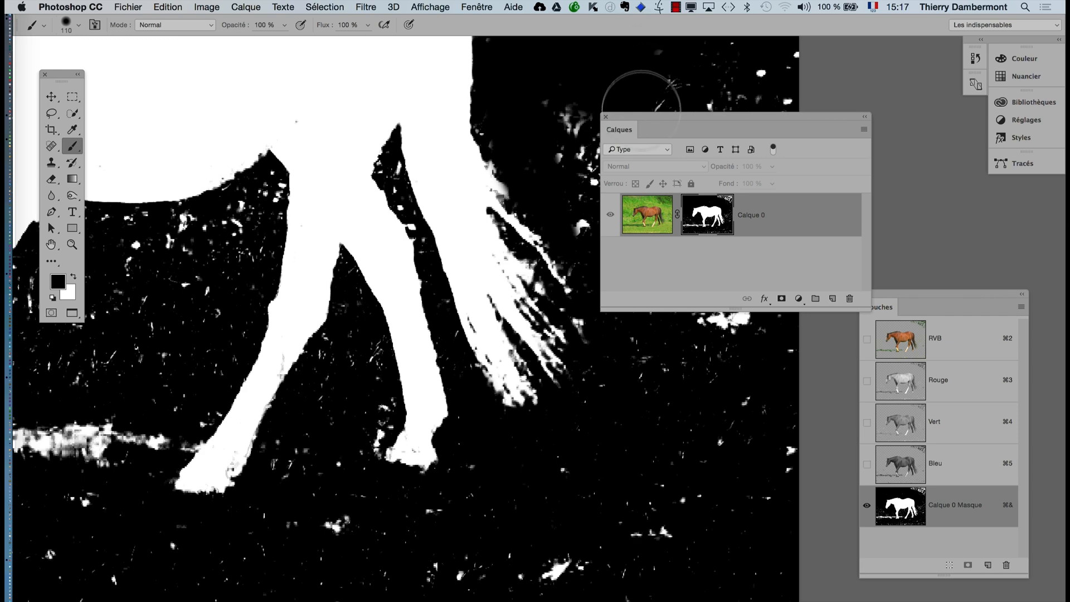
{"action": "left_click_drag", "start_coordinate": [628, 118], "coordinate": [902, 174]}
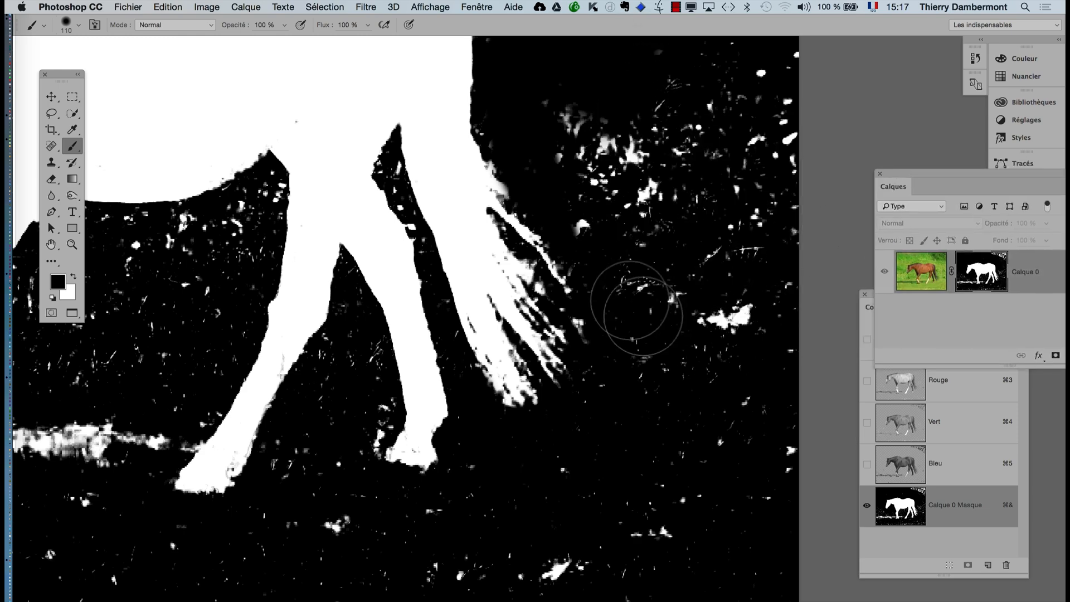
{"action": "mouse_move", "coordinate": [550, 136]}
{"action": "left_mouse_down"}
{"action": "mouse_move", "coordinate": [666, 361]}
{"action": "mouse_move", "coordinate": [616, 407]}
{"action": "mouse_move", "coordinate": [501, 473]}
{"action": "left_mouse_up"}
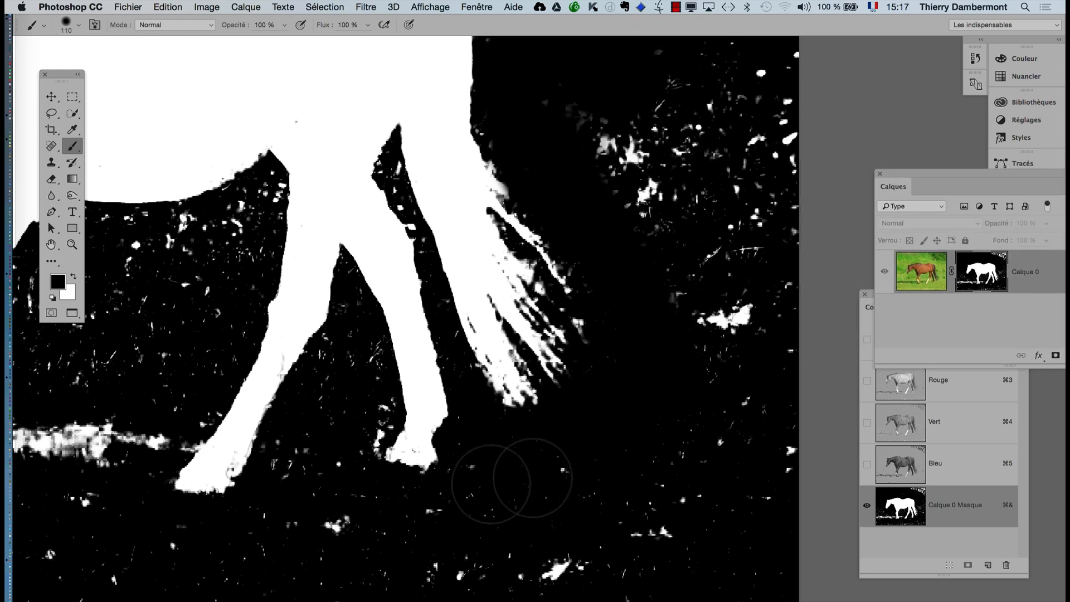
{"action": "mouse_move", "coordinate": [329, 507]}
{"action": "left_mouse_down"}
{"action": "mouse_move", "coordinate": [310, 430]}
{"action": "mouse_move", "coordinate": [240, 568]}
{"action": "mouse_move", "coordinate": [290, 574]}
{"action": "left_mouse_up"}
{"action": "left_click_drag", "start_coordinate": [217, 573], "coordinate": [514, 542]}
{"action": "mouse_move", "coordinate": [454, 507]}
{"action": "left_mouse_down"}
{"action": "mouse_move", "coordinate": [317, 367]}
{"action": "mouse_move", "coordinate": [342, 402]}
{"action": "mouse_move", "coordinate": [328, 377]}
{"action": "mouse_move", "coordinate": [427, 385]}
{"action": "mouse_move", "coordinate": [423, 421]}
{"action": "mouse_move", "coordinate": [497, 323]}
{"action": "mouse_move", "coordinate": [528, 199]}
{"action": "mouse_move", "coordinate": [471, 237]}
{"action": "mouse_move", "coordinate": [404, 229]}
{"action": "mouse_move", "coordinate": [487, 220]}
{"action": "mouse_move", "coordinate": [368, 213]}
{"action": "mouse_move", "coordinate": [326, 294]}
{"action": "mouse_move", "coordinate": [323, 332]}
{"action": "mouse_move", "coordinate": [382, 350]}
{"action": "mouse_move", "coordinate": [380, 291]}
{"action": "mouse_move", "coordinate": [422, 350]}
{"action": "mouse_move", "coordinate": [395, 444]}
{"action": "mouse_move", "coordinate": [455, 371]}
{"action": "mouse_move", "coordinate": [464, 389]}
{"action": "mouse_move", "coordinate": [413, 440]}
{"action": "left_mouse_up"}
{"action": "left_click", "coordinate": [400, 447], "text": "alt"}
{"action": "left_click", "coordinate": [385, 452], "text": "alt"}
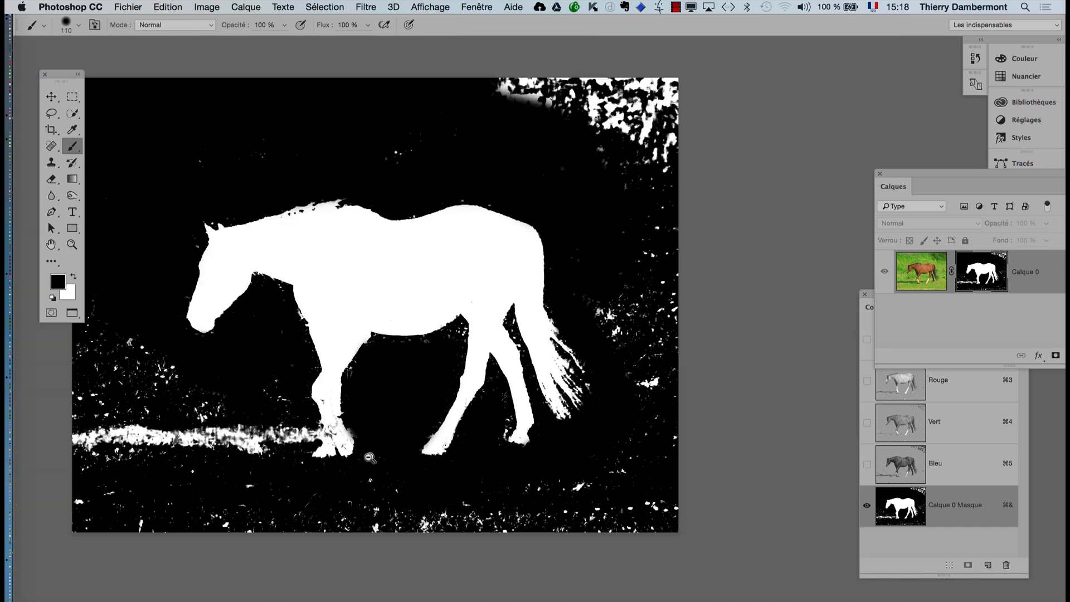
- Paint out the part of the white grass band nearest the front hooves on the mask
{"action": "left_click_drag", "start_coordinate": [508, 443], "coordinate": [553, 442]}
{"action": "left_click_drag", "start_coordinate": [461, 463], "coordinate": [658, 468]}
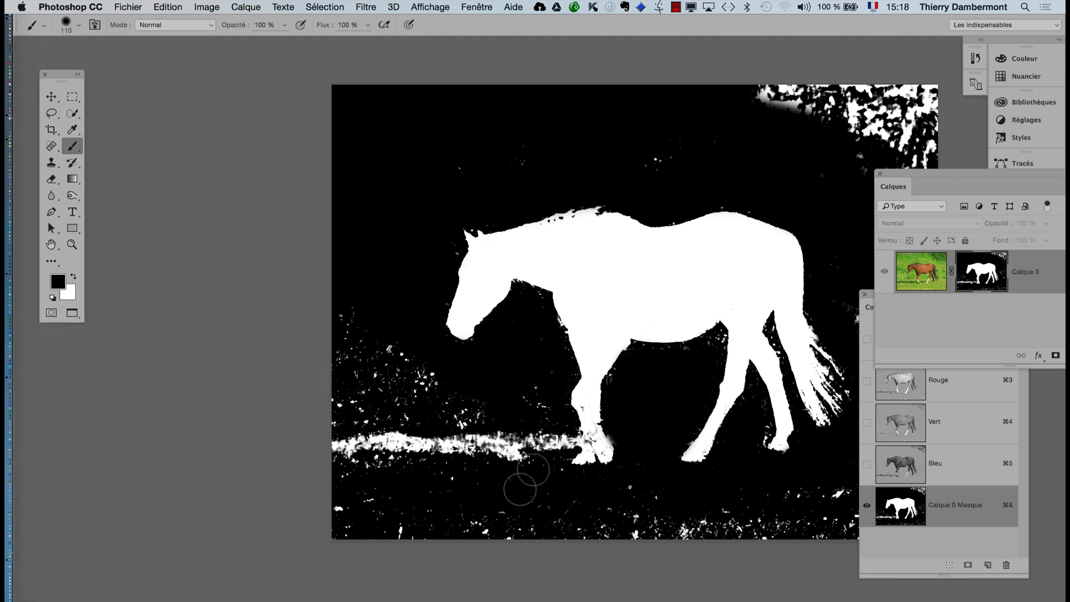
{"action": "left_click_drag", "start_coordinate": [533, 470], "coordinate": [552, 426]}
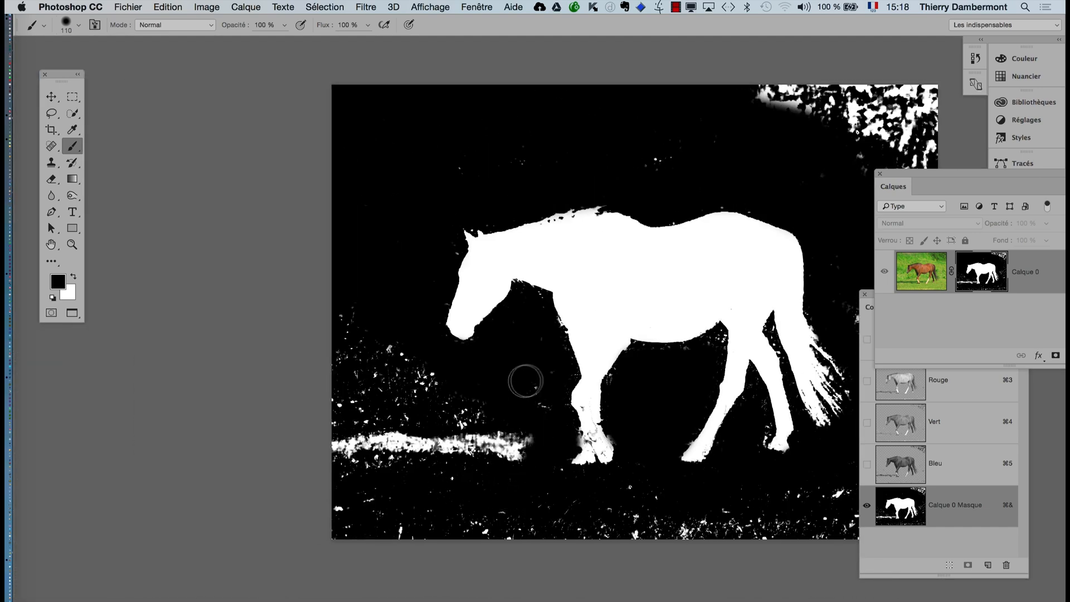
{"action": "mouse_move", "coordinate": [494, 475]}
{"action": "left_mouse_down"}
{"action": "mouse_move", "coordinate": [512, 424]}
{"action": "mouse_move", "coordinate": [474, 417]}
{"action": "mouse_move", "coordinate": [444, 374]}
{"action": "left_mouse_up"}
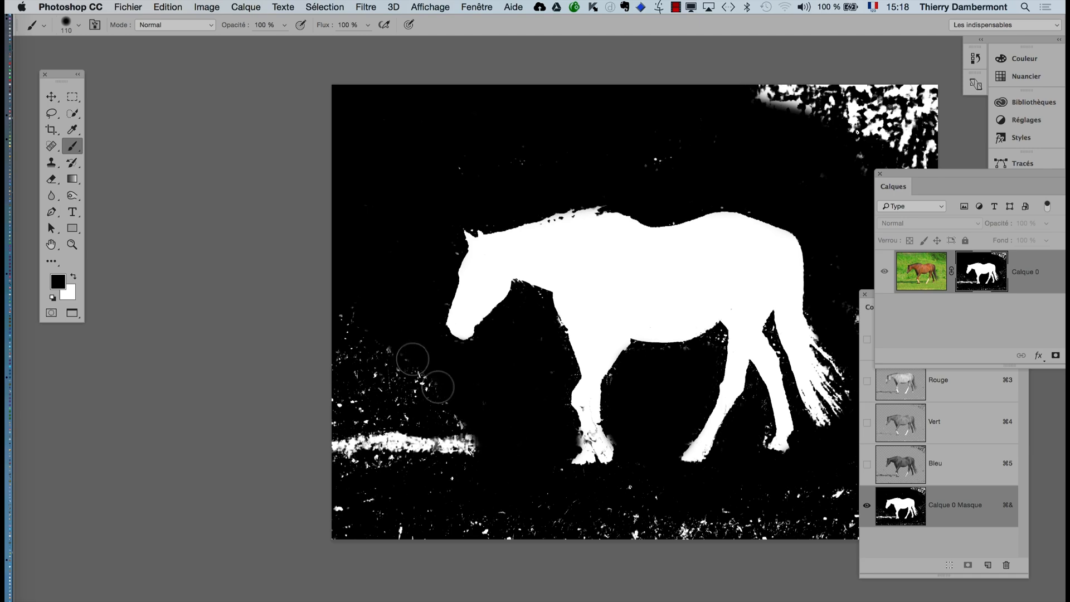
- Enlarge the brush to 327 pixels and paint the remaining white areas along the mask's outer edges and in its upper-right corner black
{"action": "left_click_drag", "start_coordinate": [459, 430], "coordinate": [532, 432]}
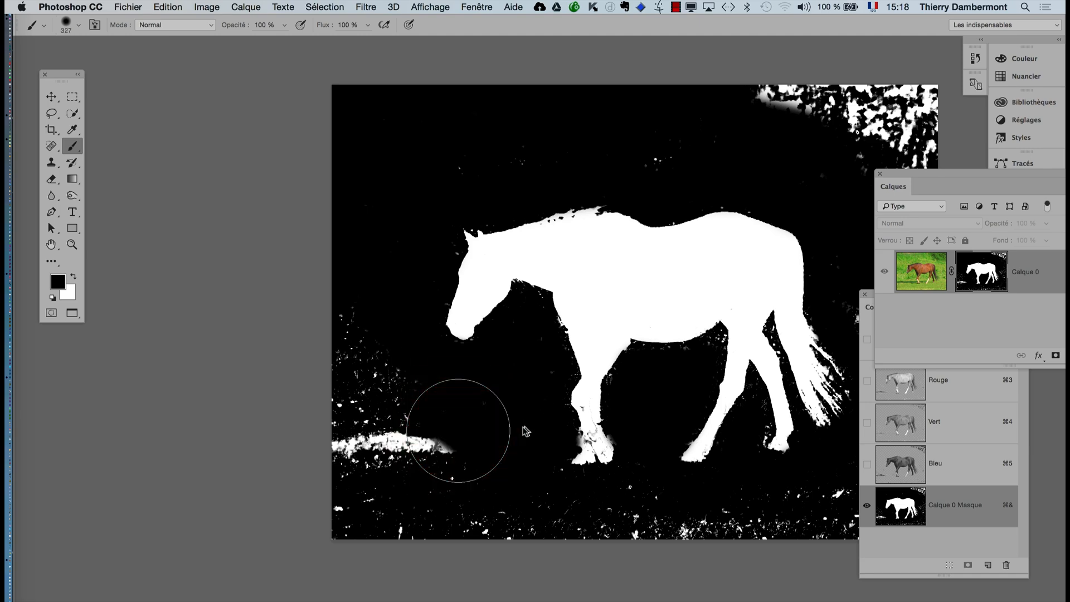
{"action": "mouse_move", "coordinate": [485, 403]}
{"action": "left_mouse_down"}
{"action": "mouse_move", "coordinate": [376, 395]}
{"action": "mouse_move", "coordinate": [303, 372]}
{"action": "mouse_move", "coordinate": [272, 418]}
{"action": "left_mouse_up"}
{"action": "mouse_move", "coordinate": [138, 347]}
{"action": "left_mouse_down"}
{"action": "mouse_move", "coordinate": [251, 485]}
{"action": "mouse_move", "coordinate": [122, 412]}
{"action": "mouse_move", "coordinate": [140, 467]}
{"action": "mouse_move", "coordinate": [238, 559]}
{"action": "mouse_move", "coordinate": [158, 516]}
{"action": "mouse_move", "coordinate": [108, 529]}
{"action": "mouse_move", "coordinate": [235, 549]}
{"action": "mouse_move", "coordinate": [326, 532]}
{"action": "mouse_move", "coordinate": [461, 549]}
{"action": "mouse_move", "coordinate": [426, 536]}
{"action": "mouse_move", "coordinate": [502, 546]}
{"action": "mouse_move", "coordinate": [670, 516]}
{"action": "mouse_move", "coordinate": [699, 495]}
{"action": "mouse_move", "coordinate": [712, 444]}
{"action": "mouse_move", "coordinate": [699, 350]}
{"action": "mouse_move", "coordinate": [664, 291]}
{"action": "mouse_move", "coordinate": [688, 334]}
{"action": "left_mouse_up"}
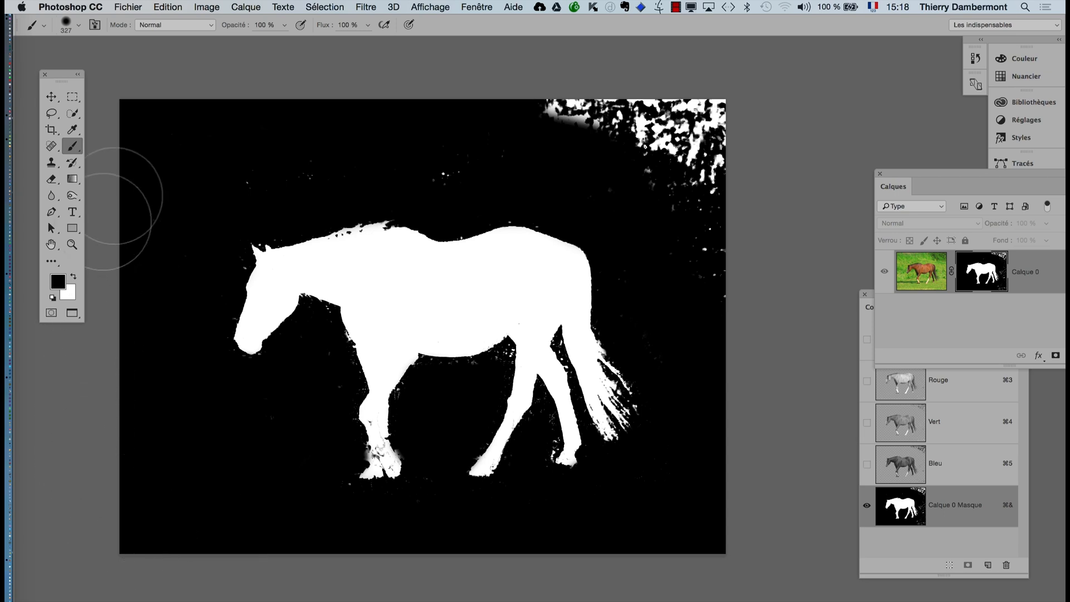
{"action": "mouse_move", "coordinate": [602, 145]}
{"action": "left_mouse_down"}
{"action": "mouse_move", "coordinate": [544, 132]}
{"action": "mouse_move", "coordinate": [606, 104]}
{"action": "mouse_move", "coordinate": [788, 158]}
{"action": "mouse_move", "coordinate": [633, 83]}
{"action": "mouse_move", "coordinate": [719, 212]}
{"action": "mouse_move", "coordinate": [643, 135]}
{"action": "mouse_move", "coordinate": [694, 229]}
{"action": "mouse_move", "coordinate": [714, 325]}
{"action": "mouse_move", "coordinate": [643, 160]}
{"action": "mouse_move", "coordinate": [675, 280]}
{"action": "mouse_move", "coordinate": [706, 131]}
{"action": "mouse_move", "coordinate": [509, 90]}
{"action": "left_mouse_up"}
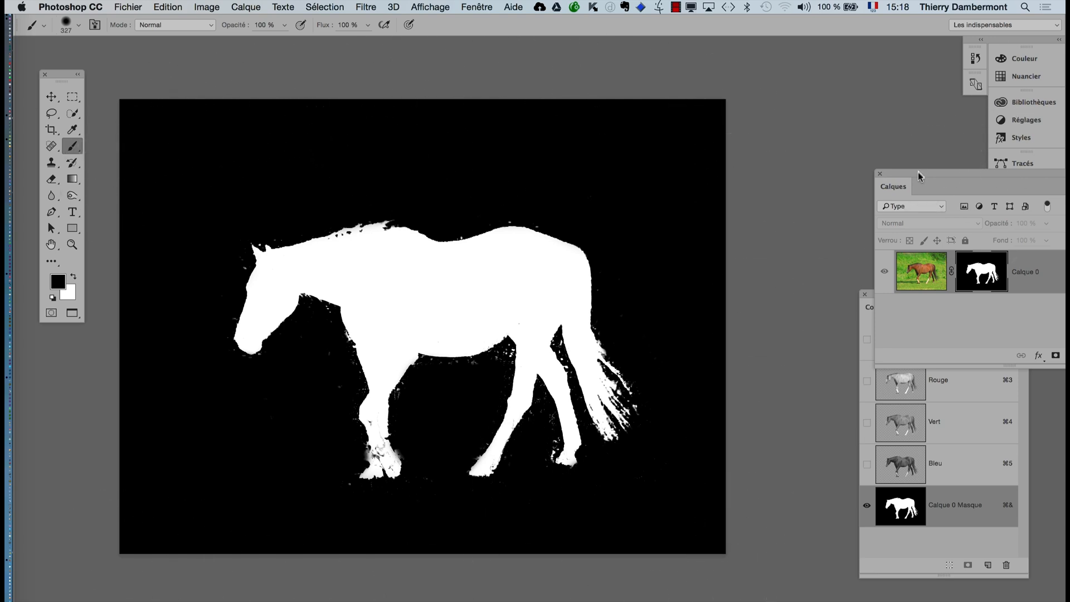
- Leave the mask-only view to display the cut-out horse on transparency, and inspect its edges up close
{"action": "left_click_drag", "start_coordinate": [919, 176], "coordinate": [704, 139]}
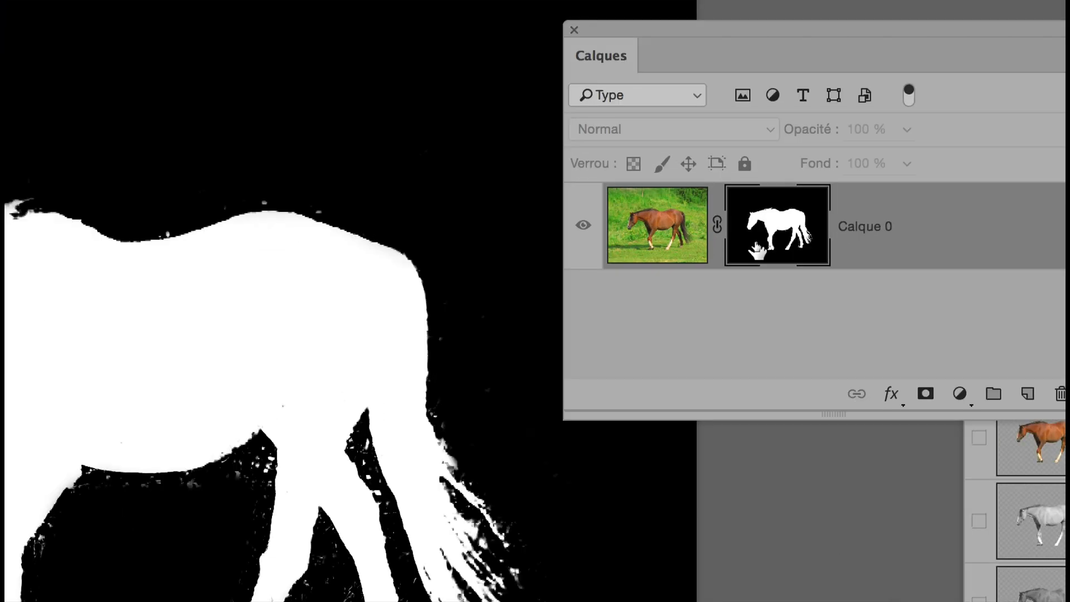
{"action": "left_click", "coordinate": [757, 246], "text": "alt"}
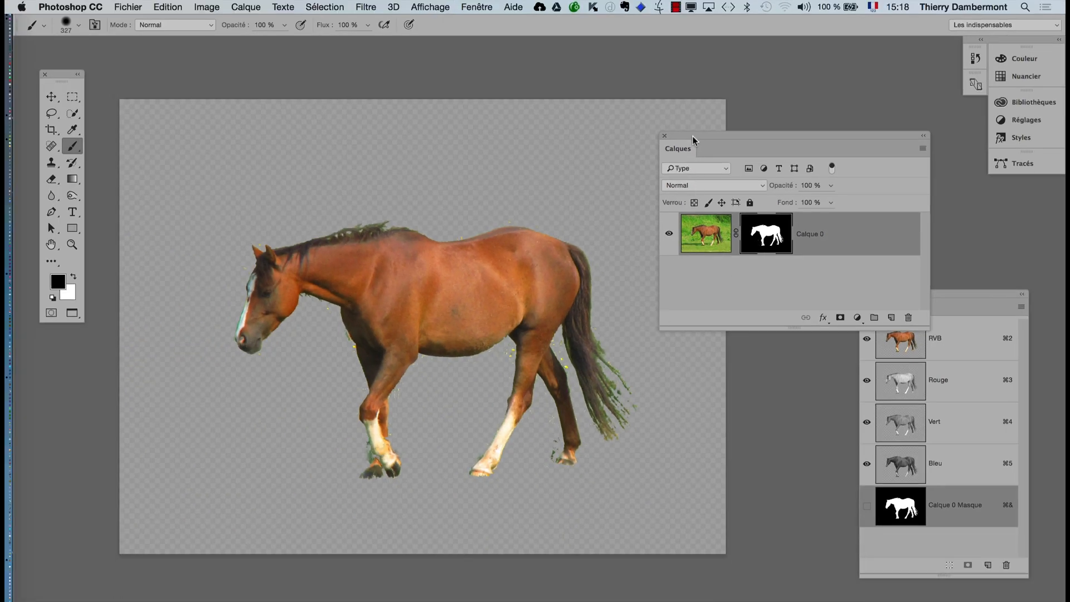
{"action": "left_click_drag", "start_coordinate": [694, 139], "coordinate": [786, 154]}
{"action": "left_click", "coordinate": [518, 369], "text": "super"}
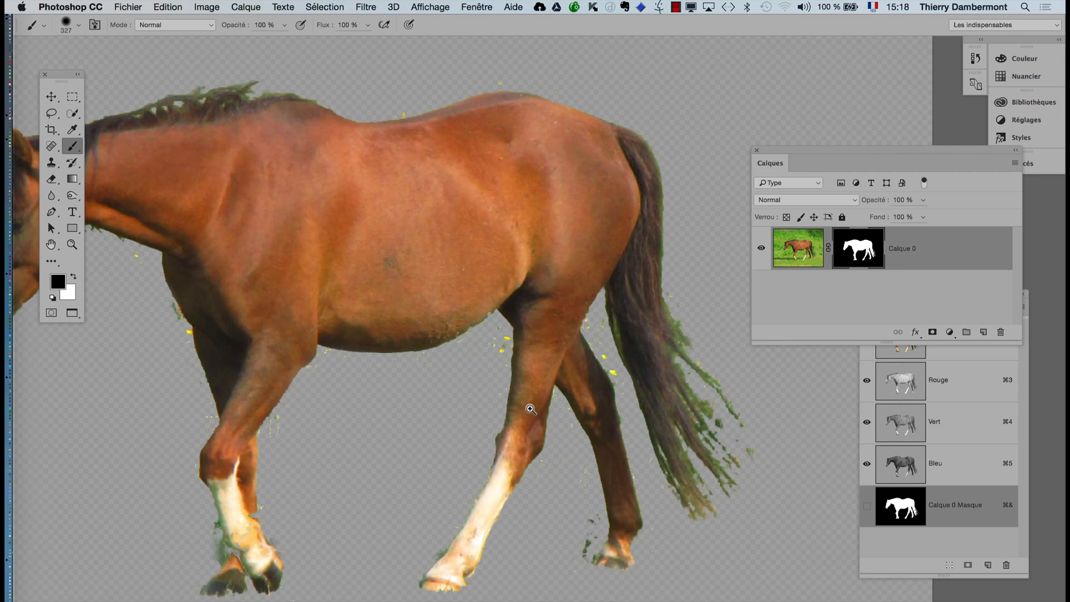
{"action": "left_click", "coordinate": [530, 410], "text": "alt+super"}
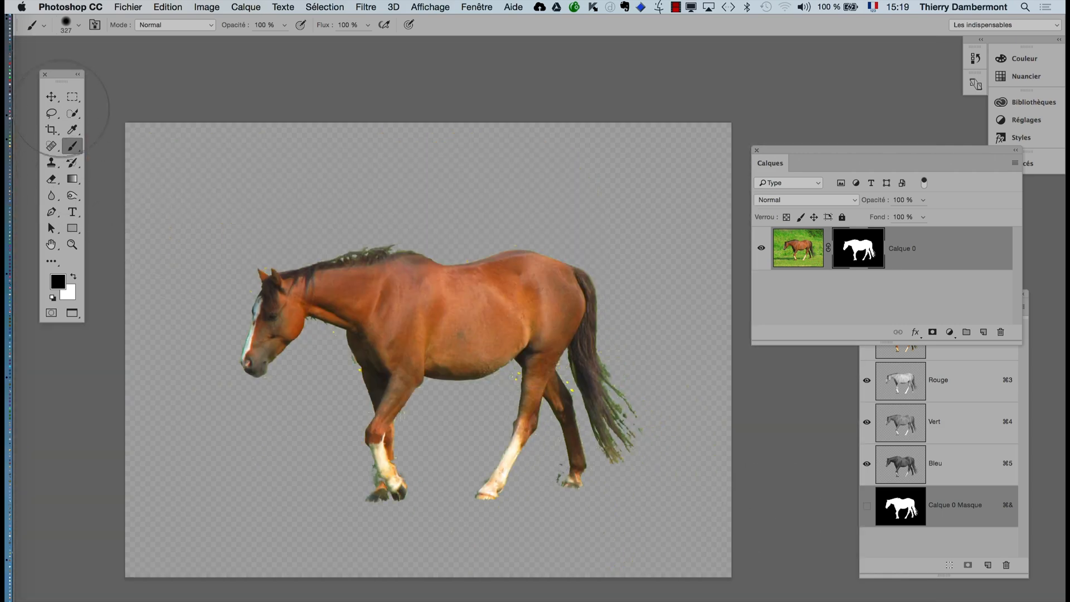
- Switch to the Move tool and look through the file commands
{"action": "left_click", "coordinate": [50, 104]}
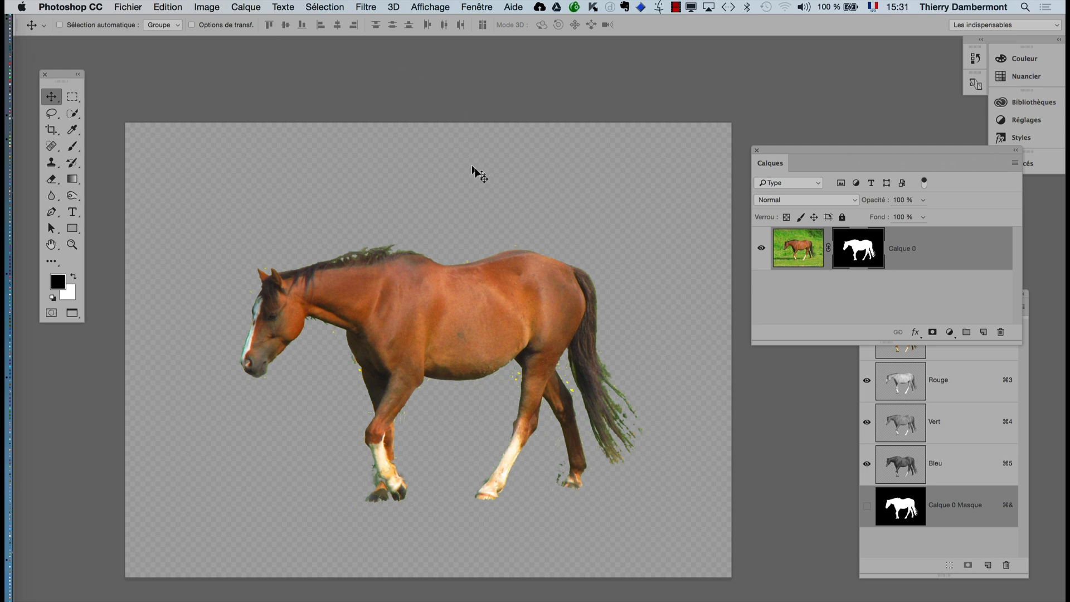
{"action": "left_click", "coordinate": [127, 6]}
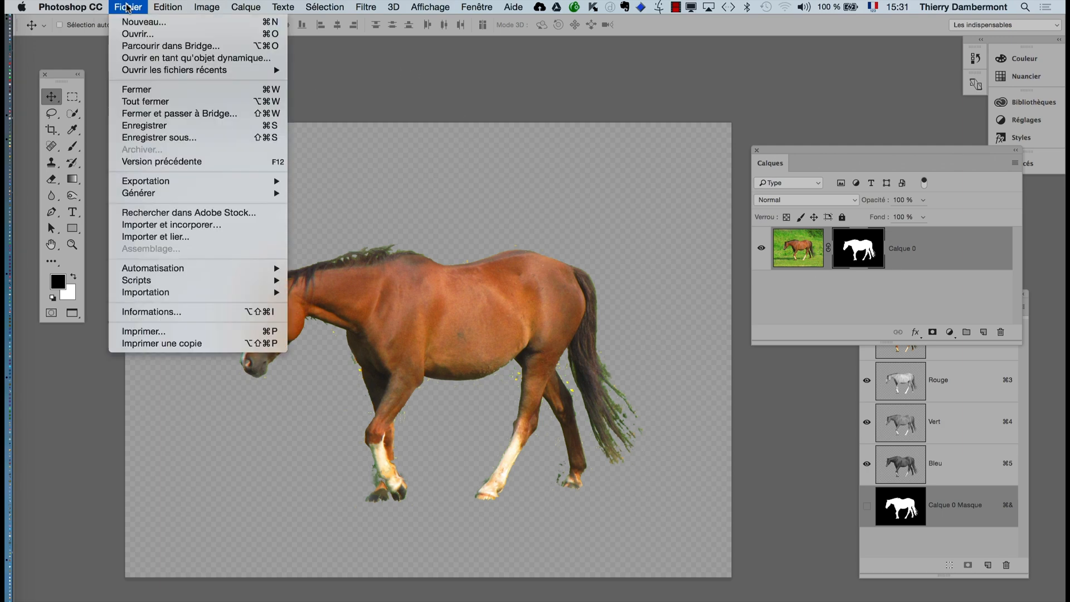
{"action": "left_click", "coordinate": [127, 7]}
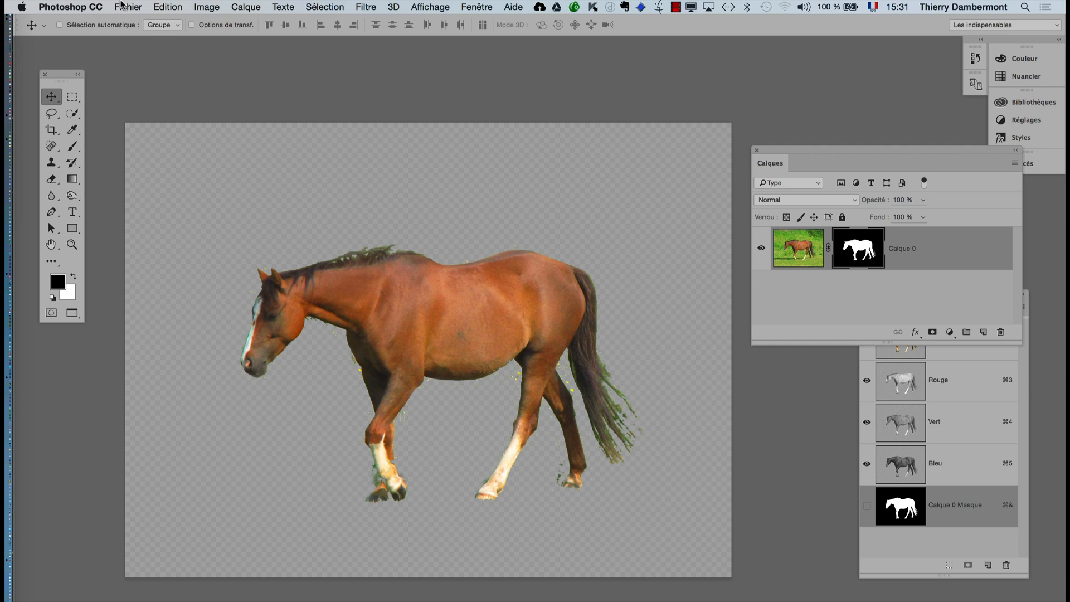
- Save the cut-out horse as the layered Photoshop file cheval-marron-qui-marche.psd in the folder "jour 1 ID avancé"
{"action": "left_click", "coordinate": [124, 6]}
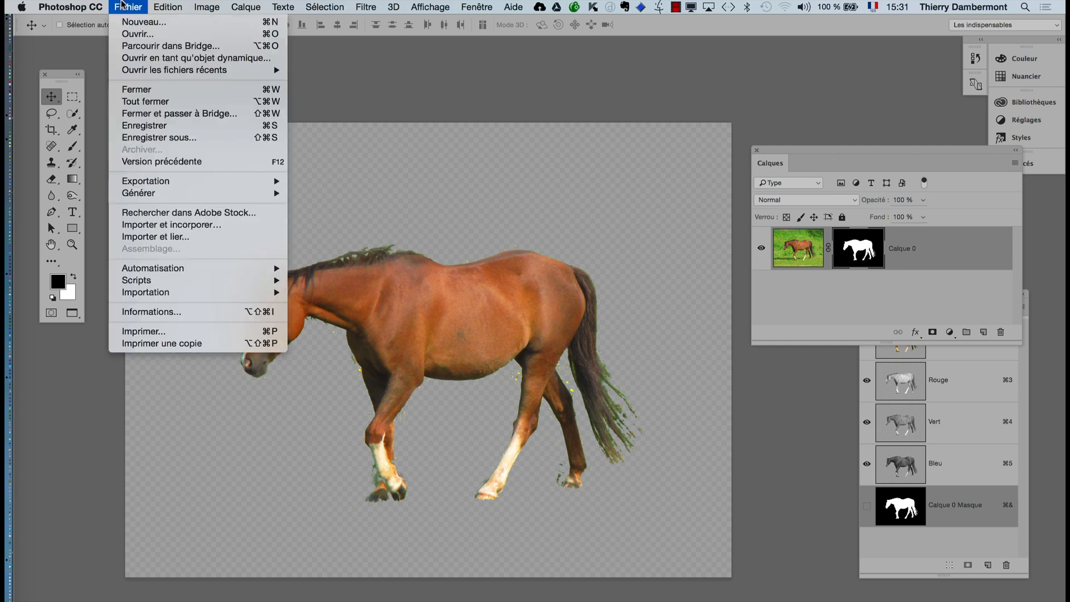
{"action": "left_click", "coordinate": [153, 138]}
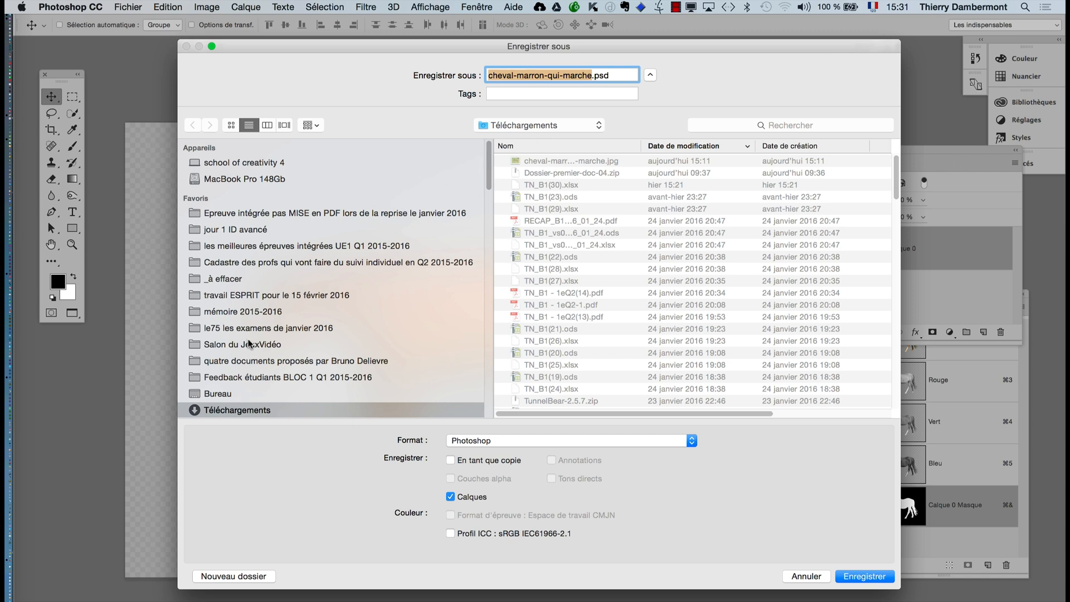
{"action": "left_click", "coordinate": [245, 230]}
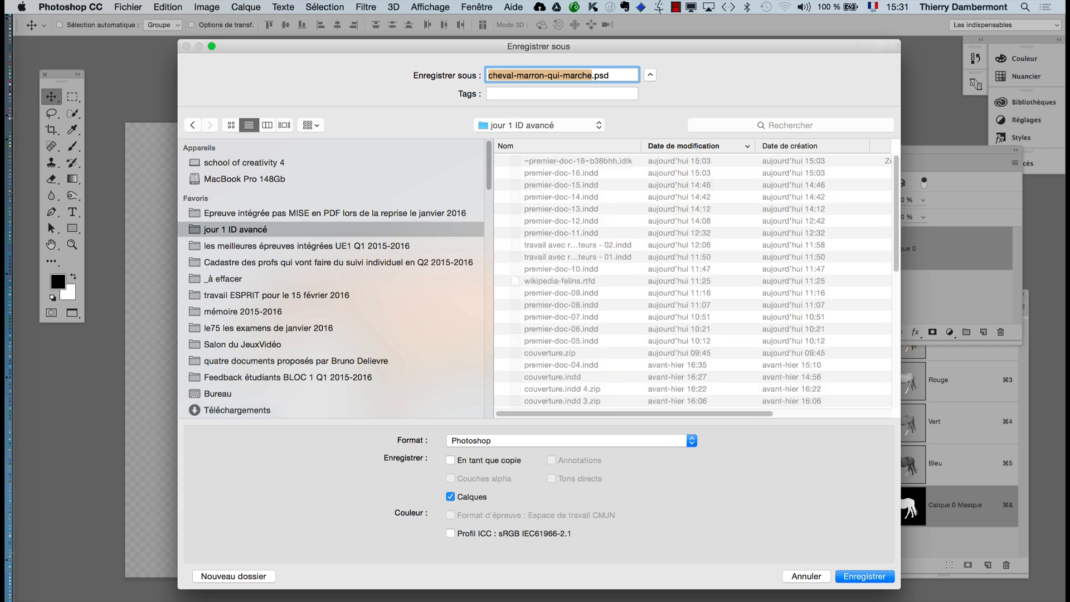
{"action": "left_click", "coordinate": [873, 581]}
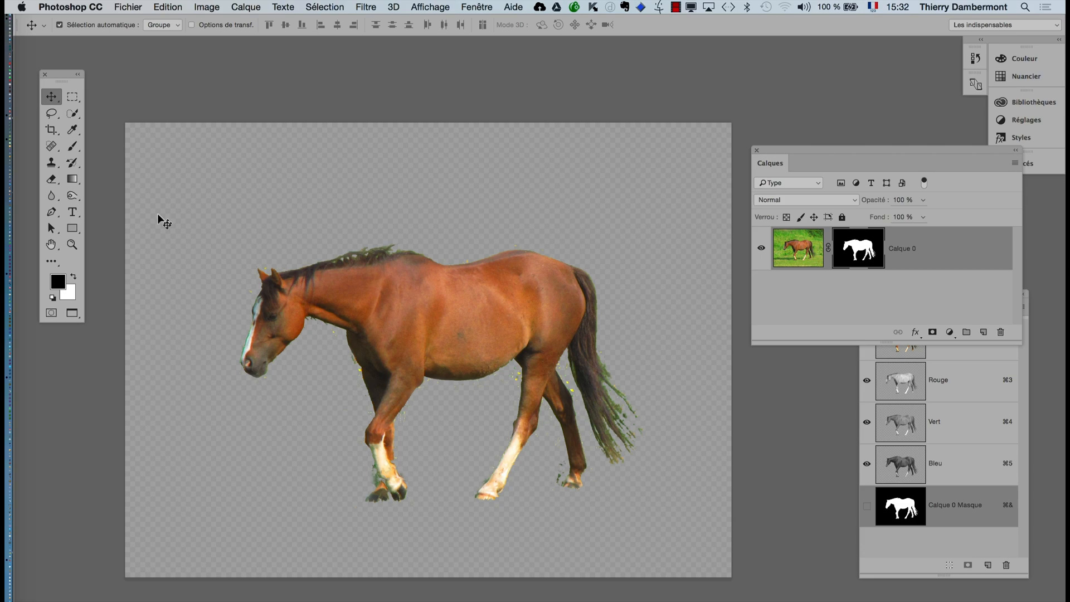
- Switch to premier-doc-16.indd in InDesign and deselect the photo of the two boys on page 48
{"action": "key", "text": "super+Tab"}
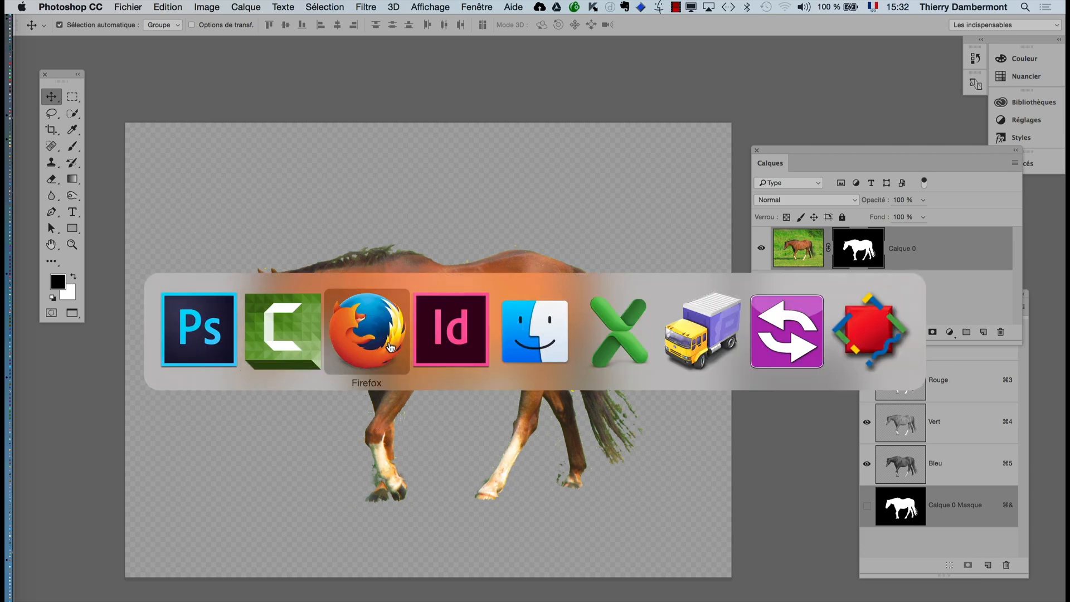
{"action": "left_click", "coordinate": [432, 344]}
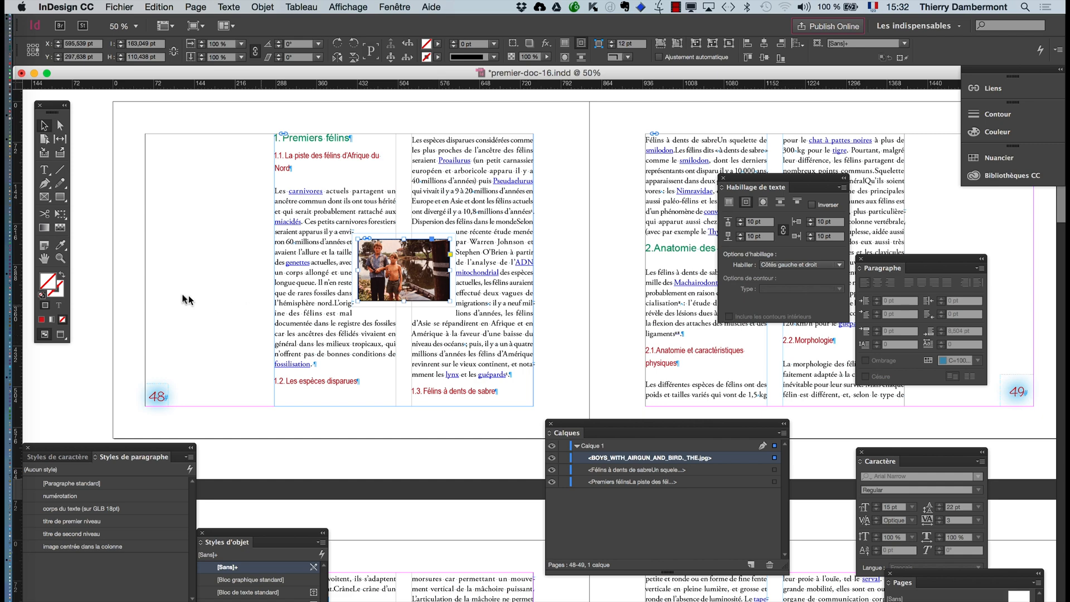
{"action": "left_click_drag", "start_coordinate": [179, 295], "coordinate": [366, 327]}
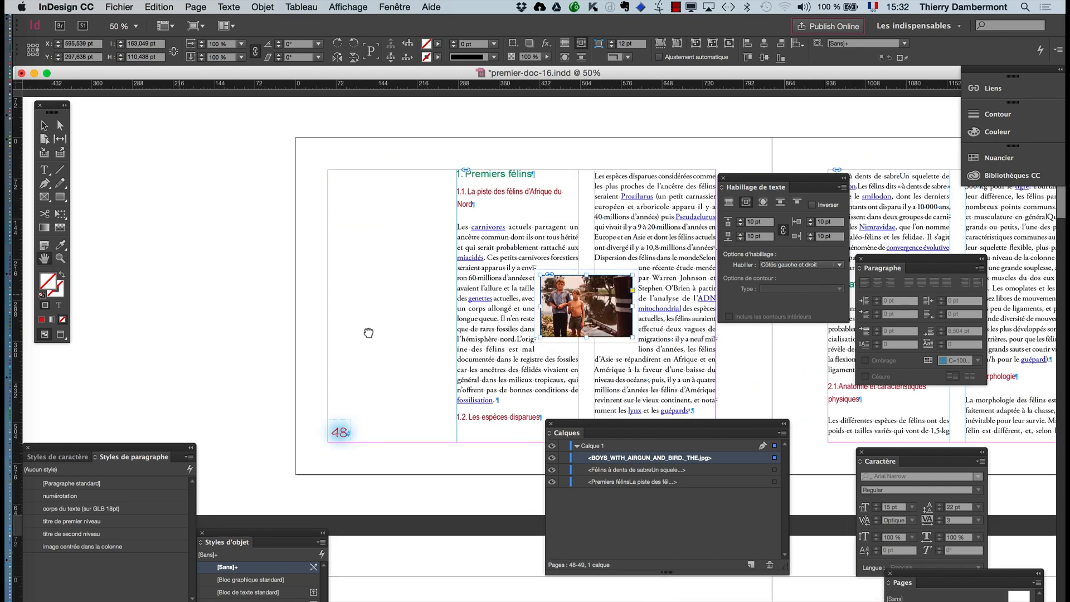
{"action": "left_click_drag", "start_coordinate": [157, 237], "coordinate": [353, 244]}
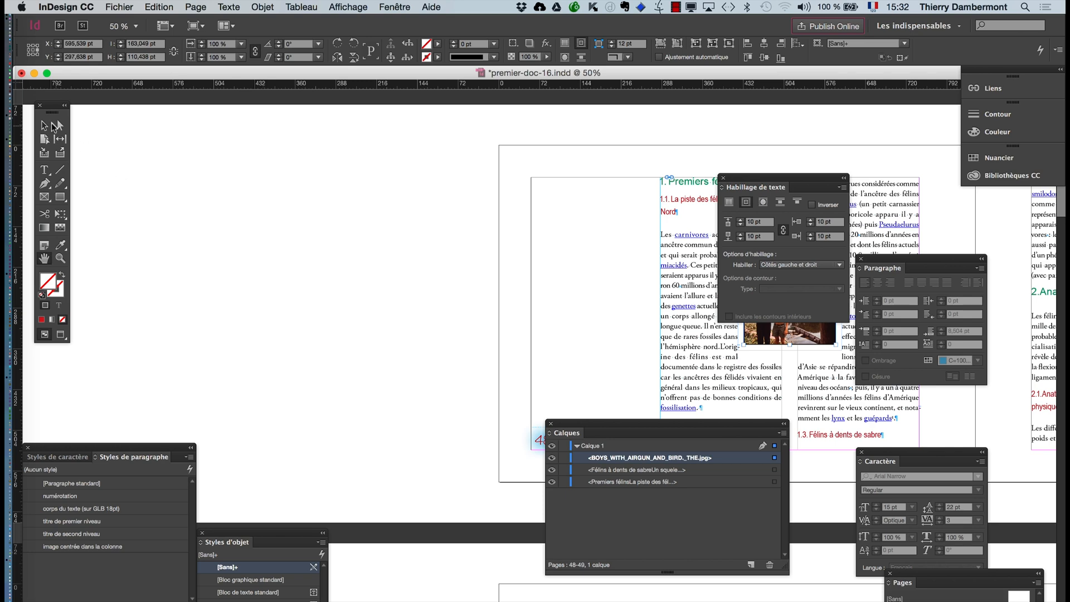
{"action": "left_click", "coordinate": [101, 164]}
- Import cheval-marron-qui-marche.psd onto the empty pasteboard beside page 48, at about 403 by 302 pt
{"action": "left_click", "coordinate": [119, 6]}
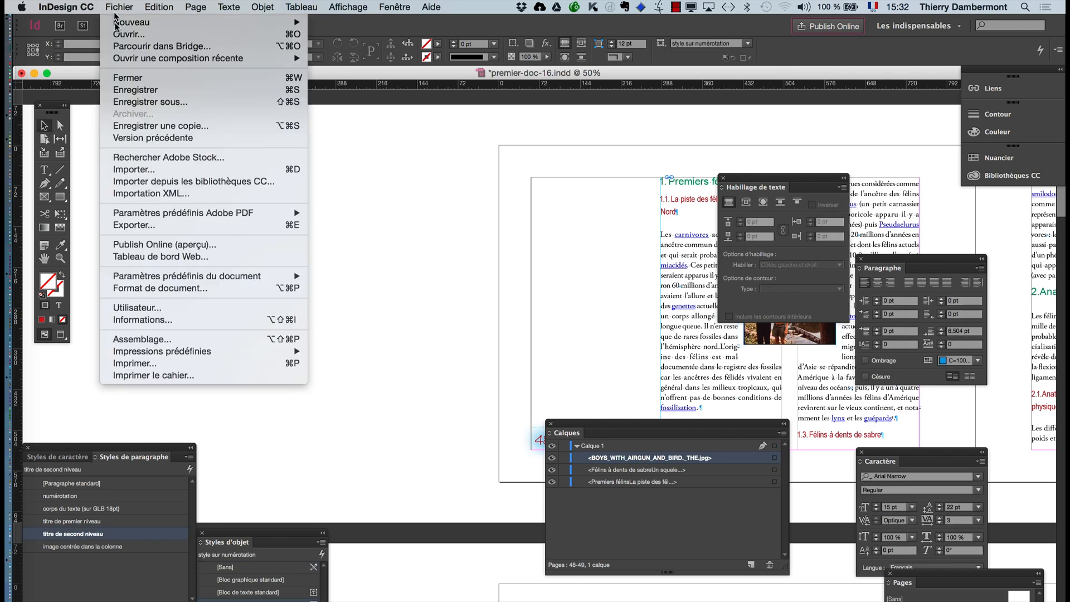
{"action": "left_click", "coordinate": [134, 169]}
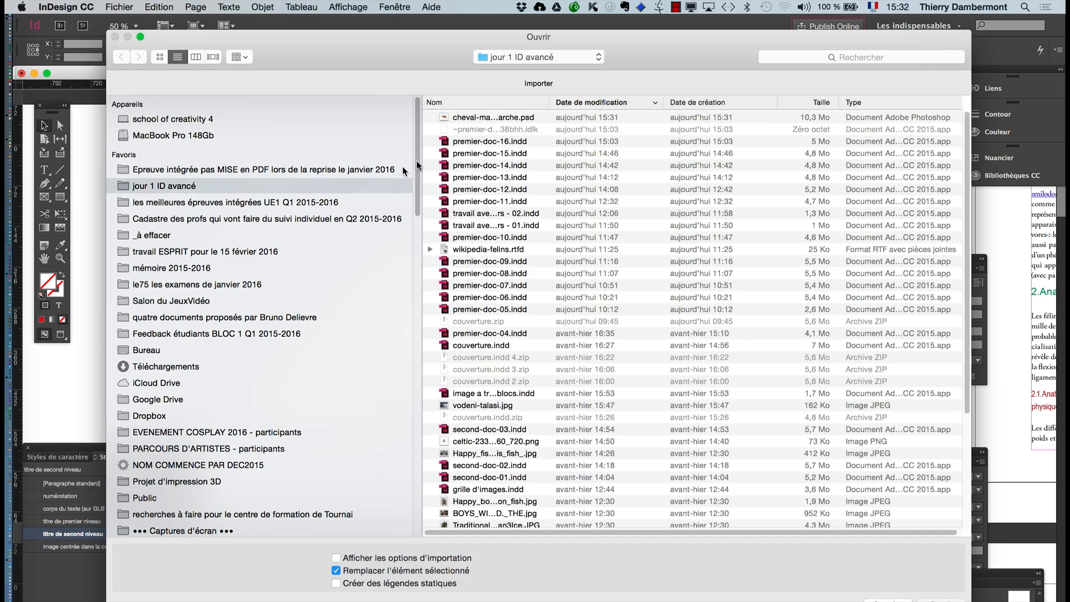
{"action": "left_click", "coordinate": [472, 119]}
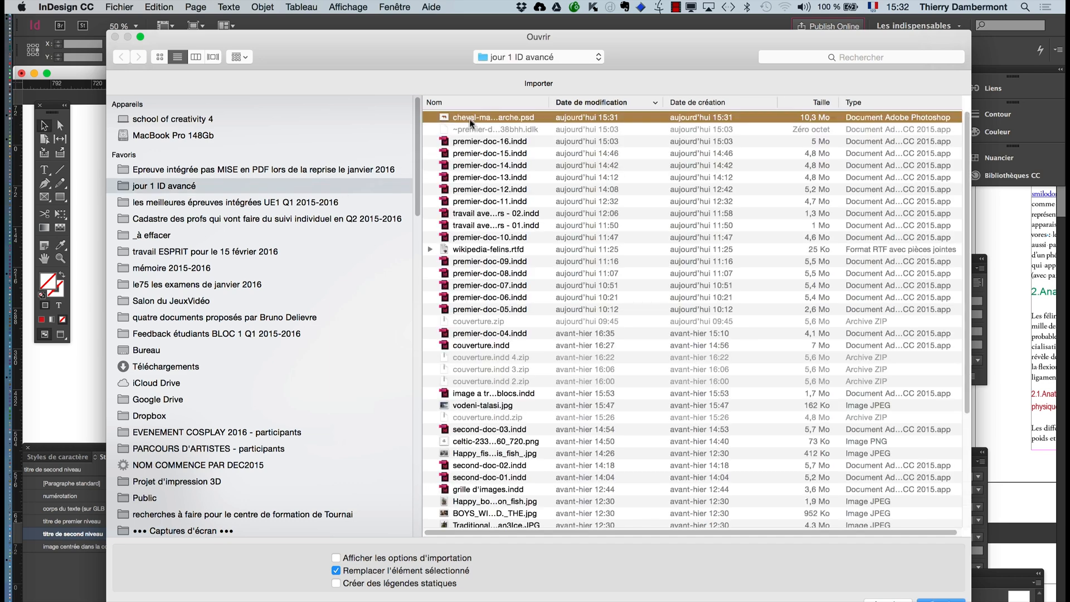
{"action": "left_click", "coordinate": [941, 600]}
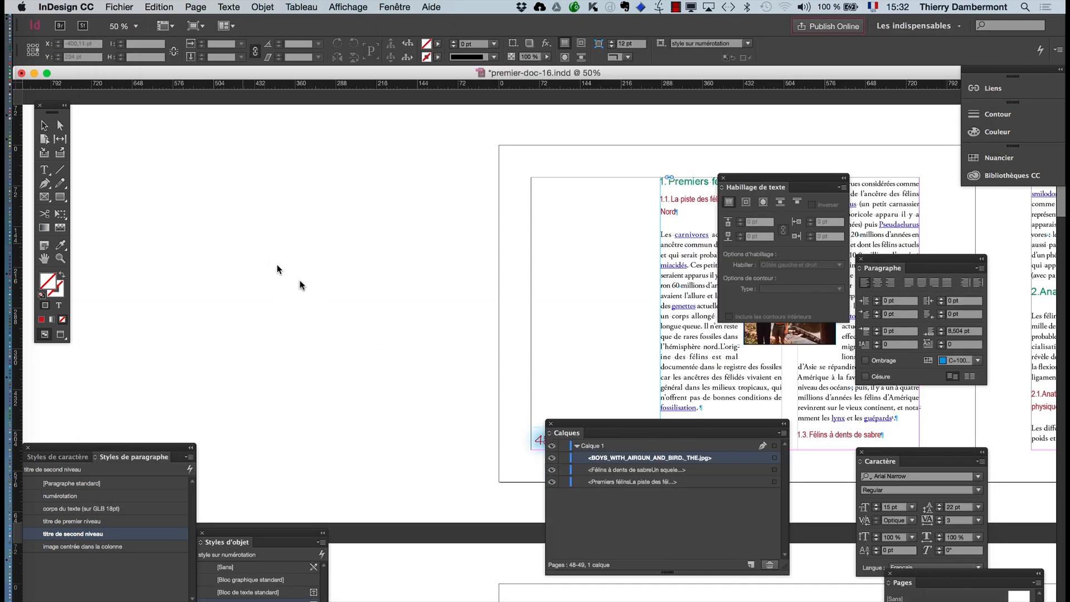
{"action": "left_click_drag", "start_coordinate": [300, 285], "coordinate": [422, 362]}
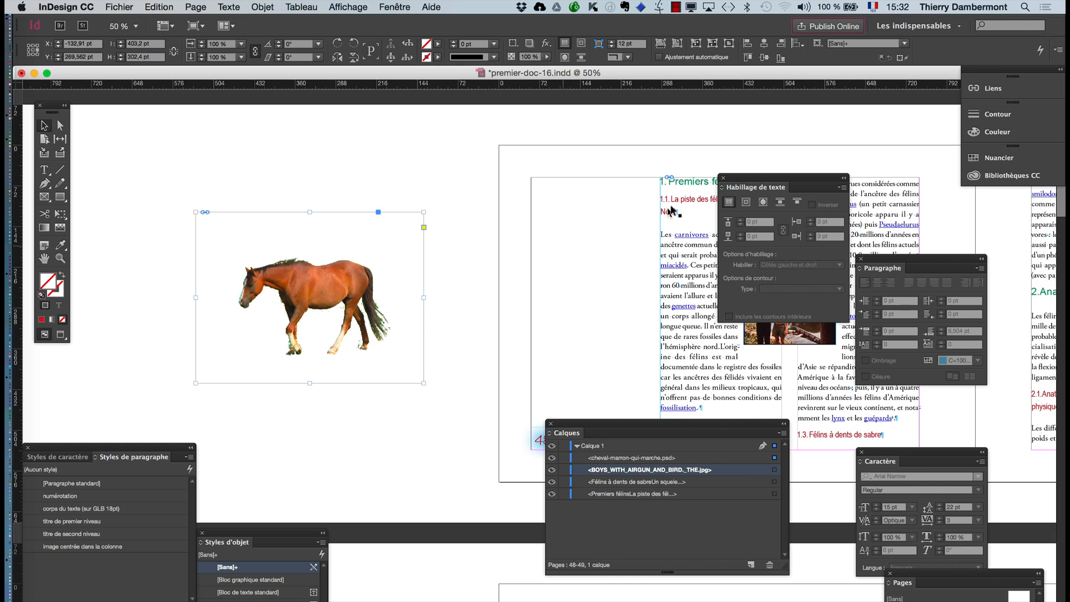
- Move the text wrap options clear of the text and place the horse across both columns of page 49, at about X 1351, Y 254 pt
{"action": "left_click_drag", "start_coordinate": [737, 179], "coordinate": [345, 450]}
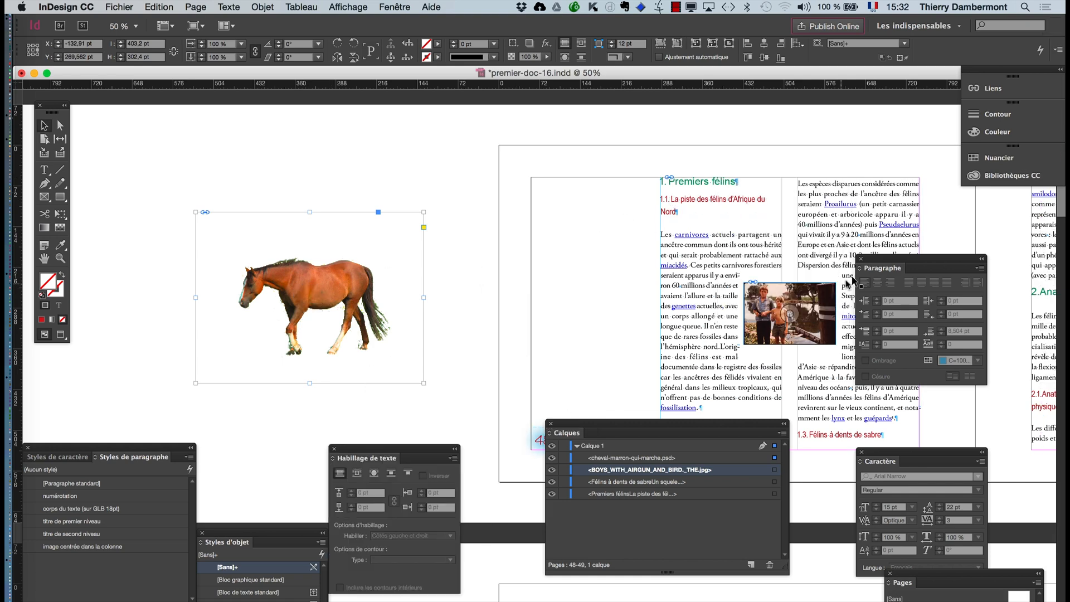
{"action": "key", "text": "alt+super+t"}
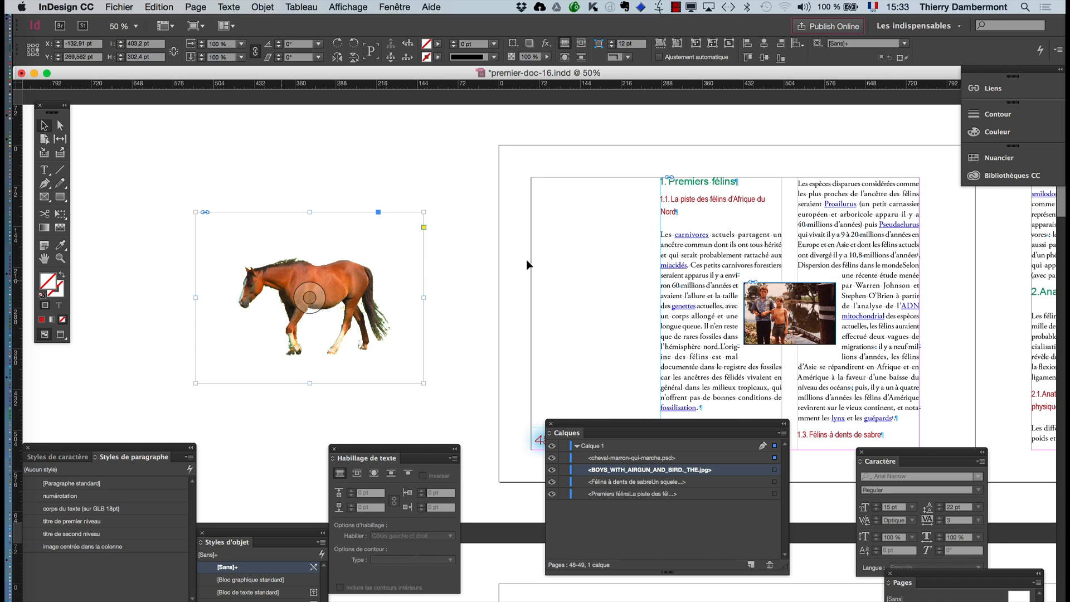
{"action": "left_click_drag", "start_coordinate": [528, 265], "coordinate": [749, 262]}
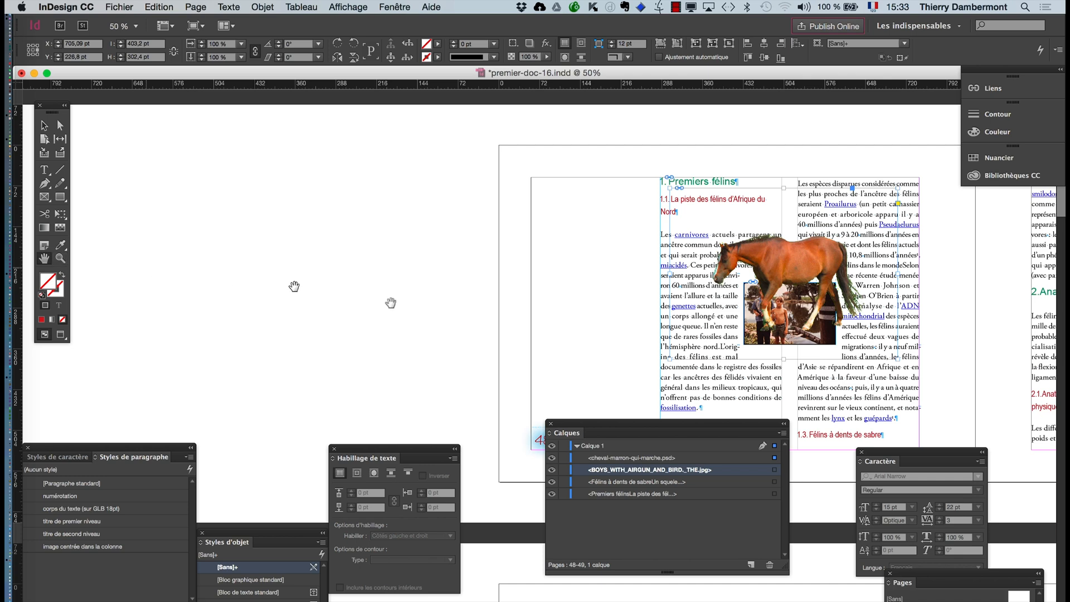
{"action": "left_click_drag", "start_coordinate": [506, 327], "coordinate": [138, 287]}
{"action": "left_click_drag", "start_coordinate": [486, 271], "coordinate": [409, 294]}
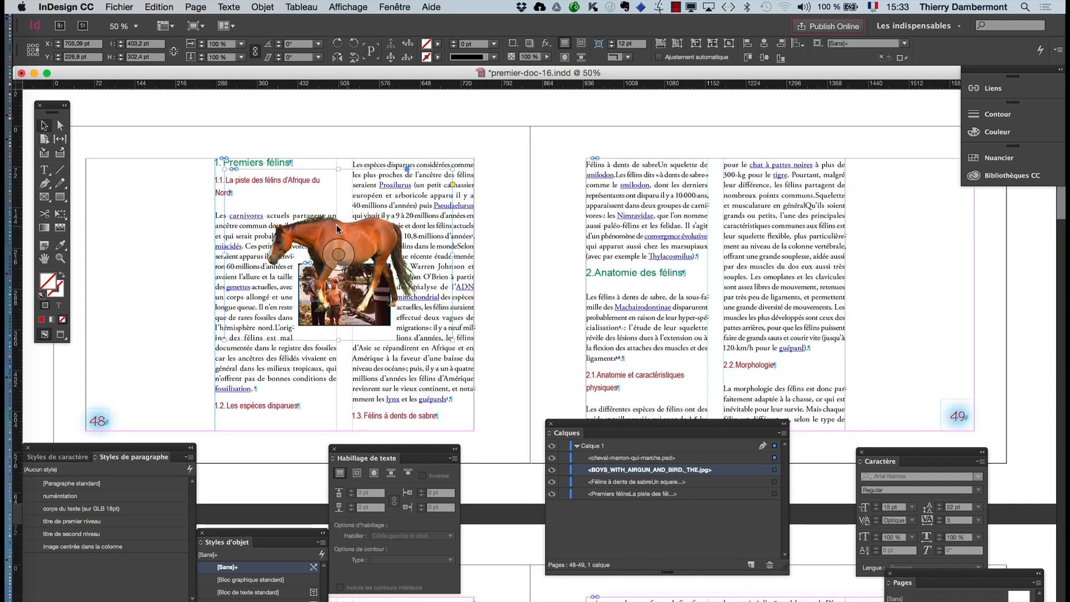
{"action": "left_click_drag", "start_coordinate": [321, 231], "coordinate": [678, 288]}
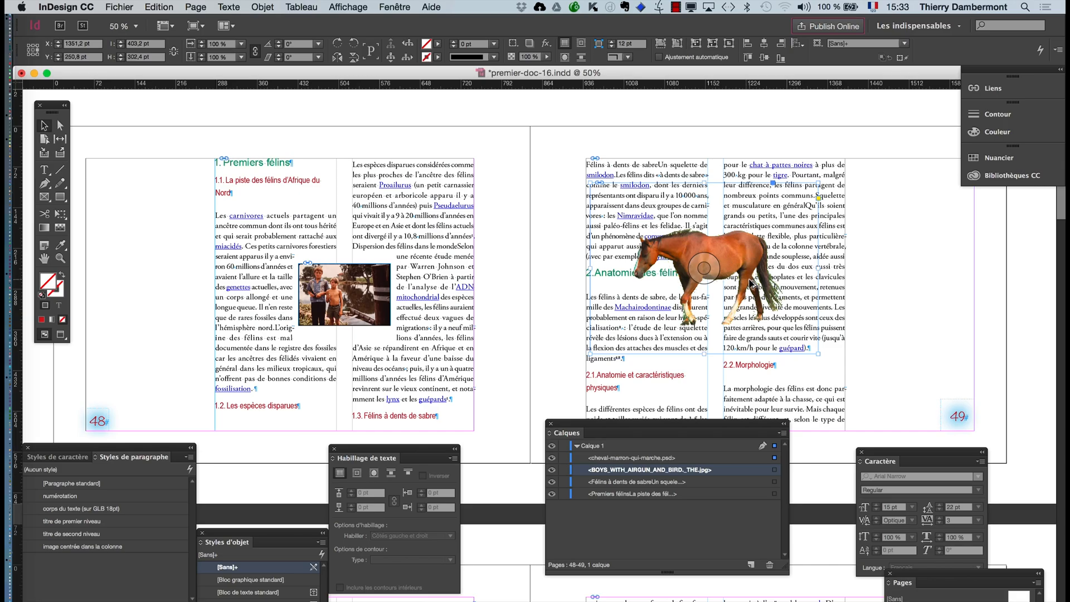
- Select the horse on page 49 and make the surrounding text wrap around the object's shape
{"action": "scroll", "coordinate": [751, 279], "scroll_direction": "up", "scroll_amount": 4, "text": "alt"}
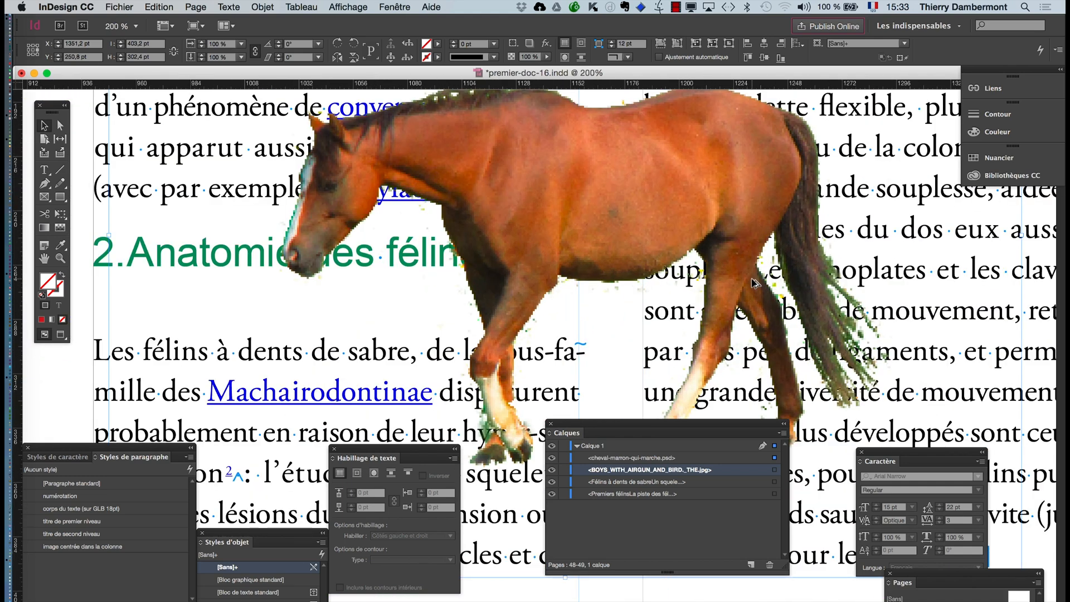
{"action": "scroll", "coordinate": [750, 280], "scroll_direction": "down", "scroll_amount": 2}
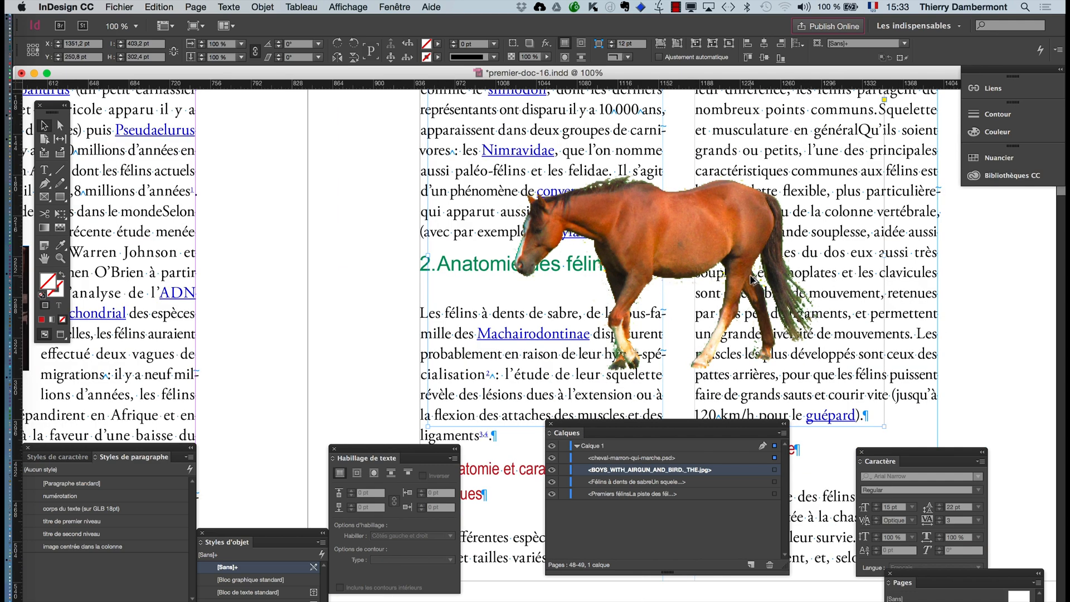
{"action": "scroll", "coordinate": [750, 279], "scroll_direction": "up", "scroll_amount": 1}
{"action": "scroll", "coordinate": [751, 279], "scroll_direction": "down", "scroll_amount": 1}
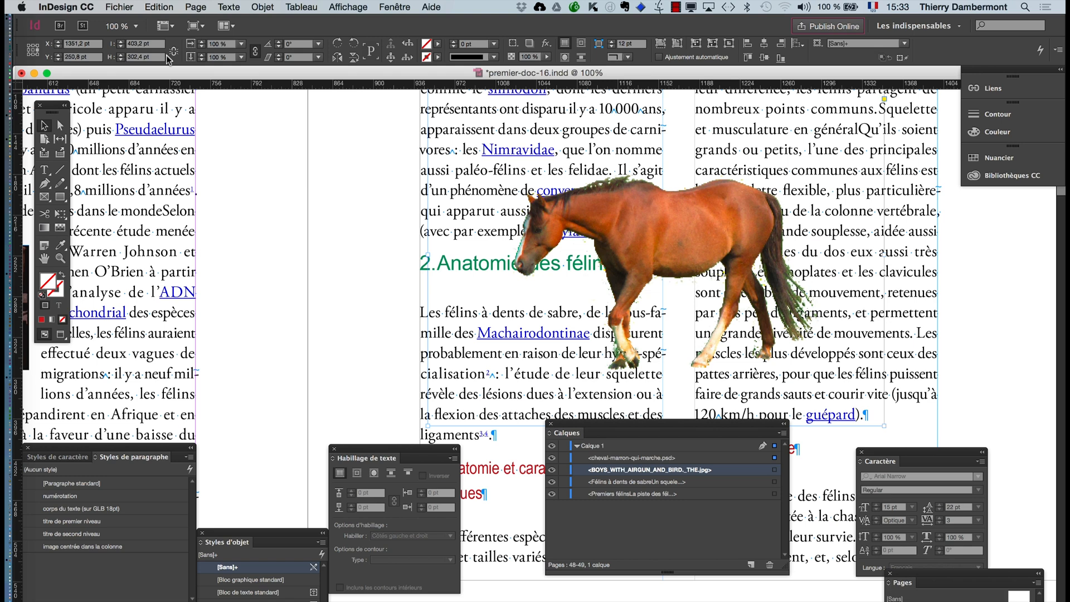
{"action": "left_click", "coordinate": [655, 257]}
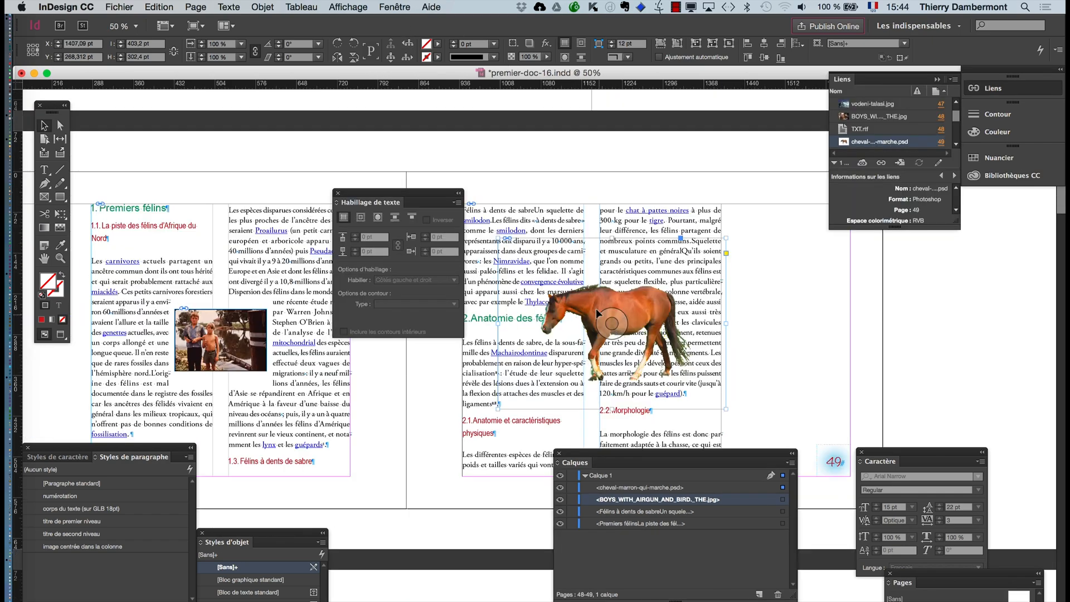
{"action": "left_click", "coordinate": [626, 315]}
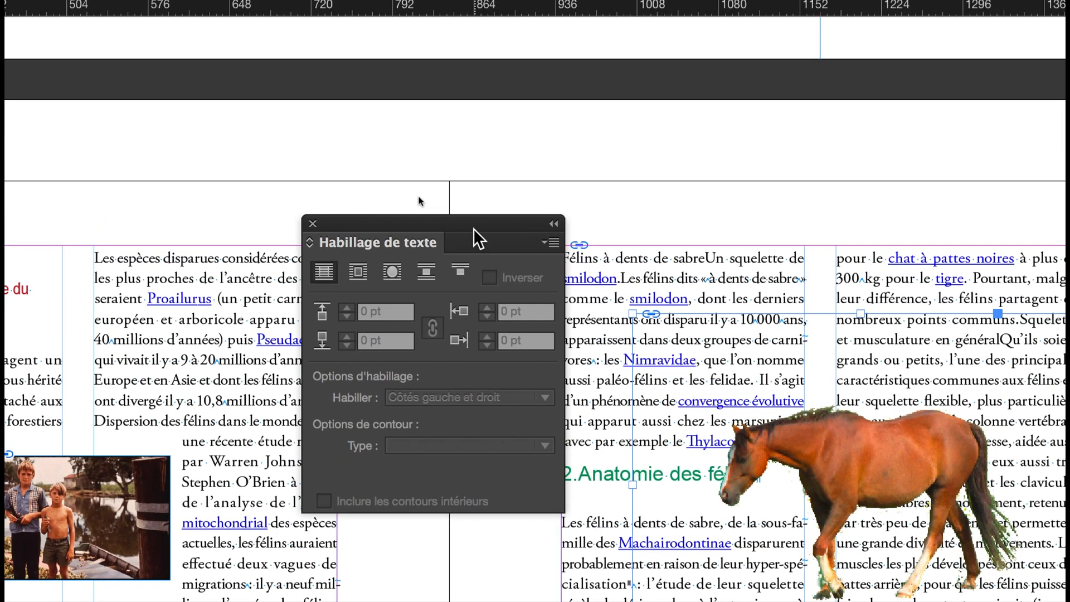
{"action": "left_click_drag", "start_coordinate": [233, 79], "coordinate": [287, 181]}
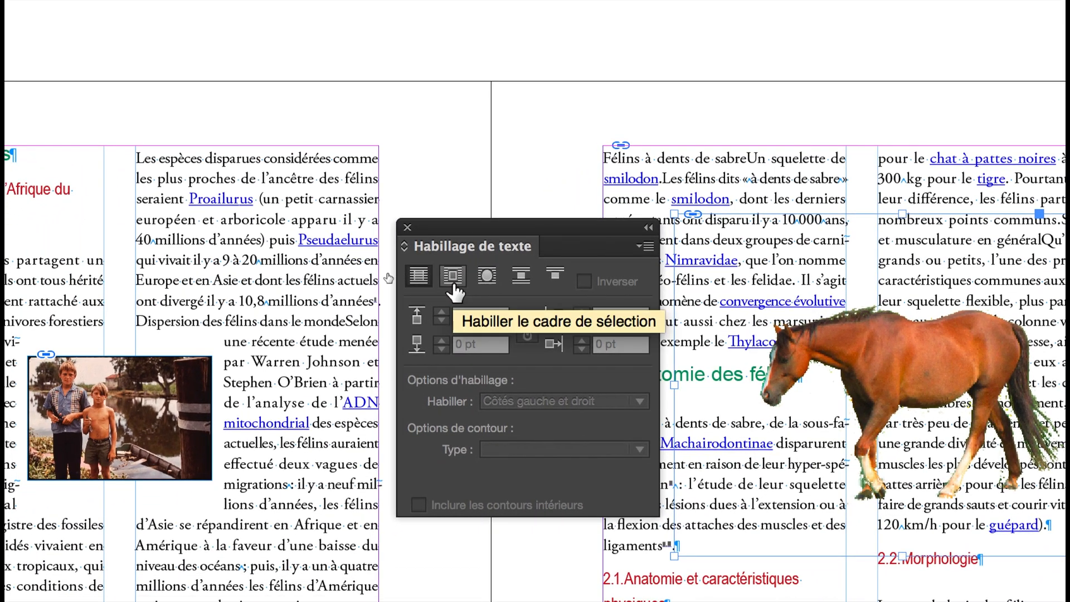
{"action": "left_click", "coordinate": [453, 285]}
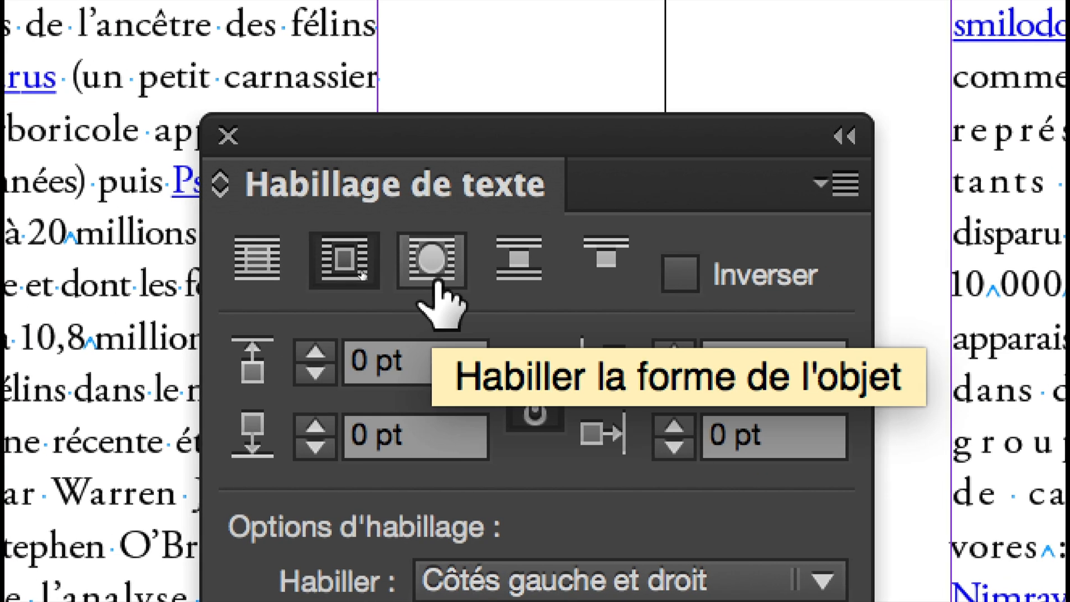
{"action": "left_click", "coordinate": [436, 281]}
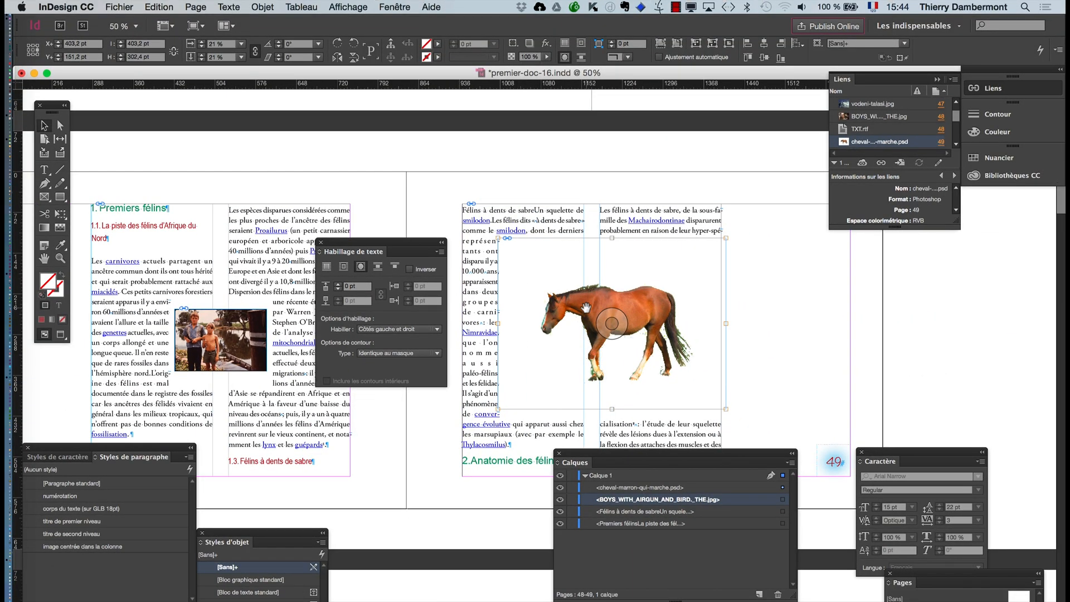
- Move the list of layers down, clear of the text on page 49
{"action": "key", "text": "super+minus"}
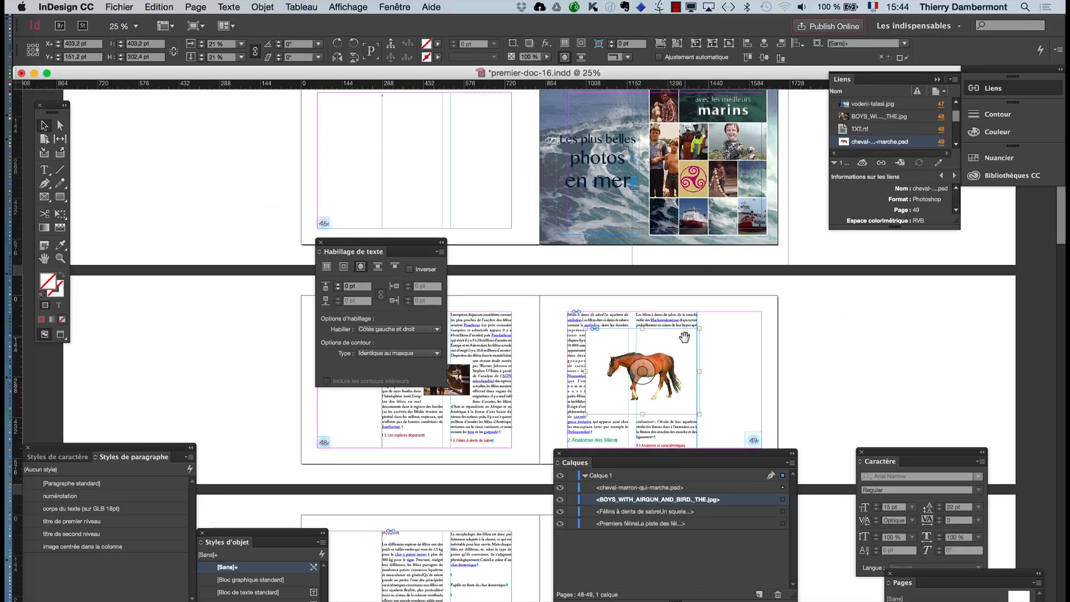
{"action": "key", "text": "super+plus"}
{"action": "left_click_drag", "start_coordinate": [665, 458], "coordinate": [760, 560]}
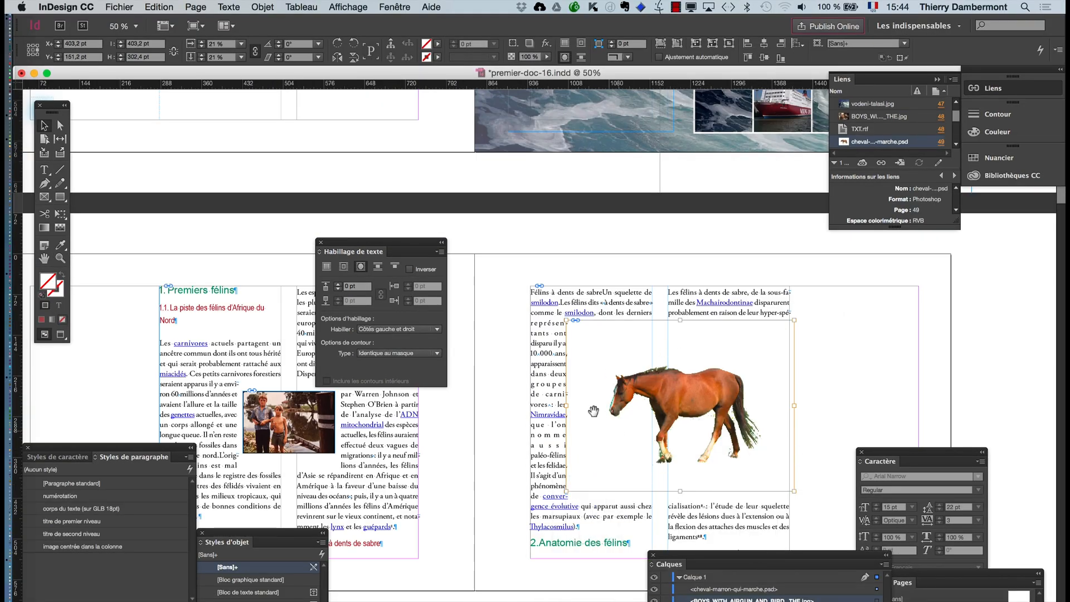
{"action": "left_click_drag", "start_coordinate": [602, 419], "coordinate": [548, 274]}
{"action": "key", "text": "super+z"}
{"action": "left_click", "coordinate": [59, 255]}
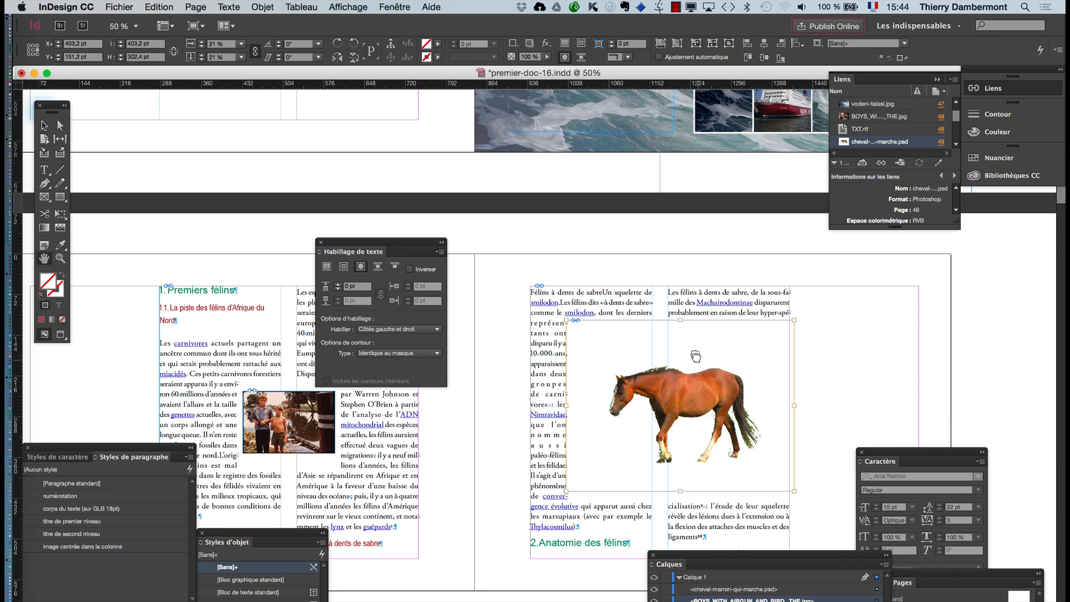
{"action": "left_click_drag", "start_coordinate": [690, 349], "coordinate": [619, 184]}
- Select the horse's frame rather than its content and set its clipping path type to Détection des contours
{"action": "left_click", "coordinate": [266, 5]}
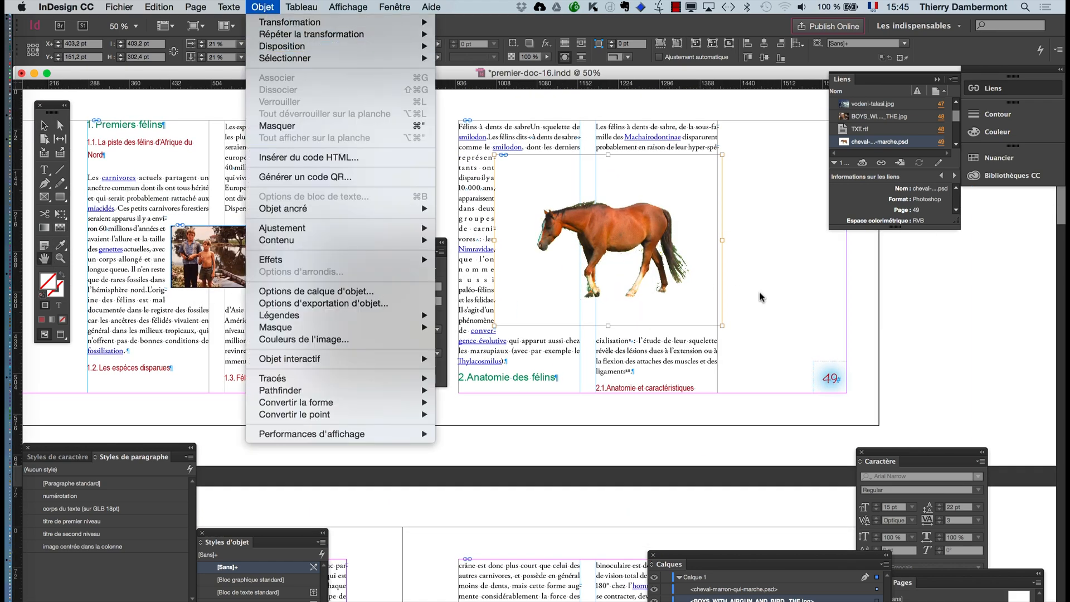
{"action": "left_click", "coordinate": [724, 280]}
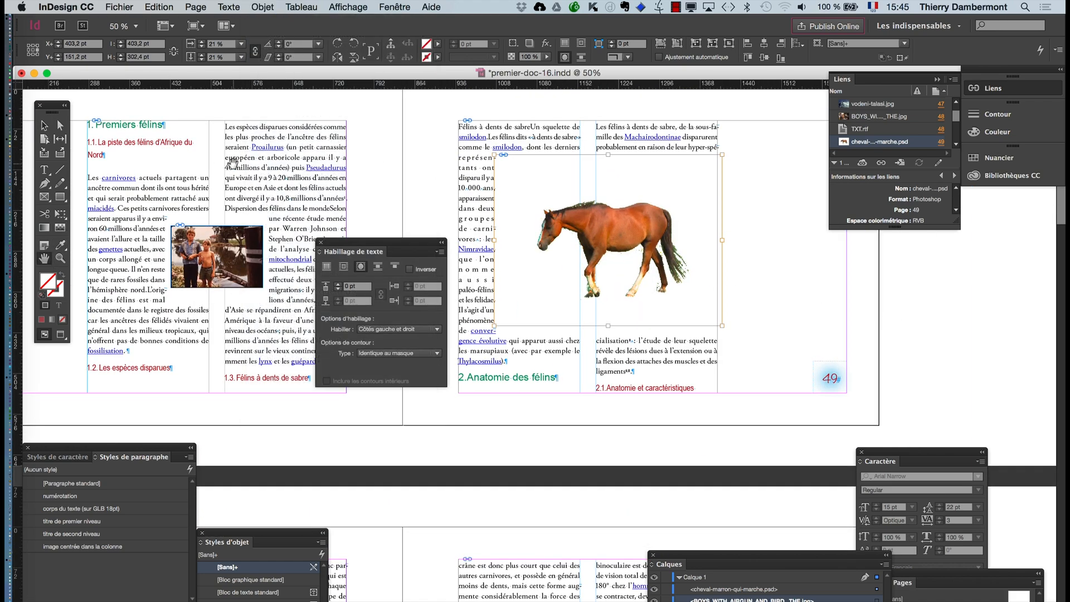
{"action": "left_click", "coordinate": [44, 125]}
{"action": "left_click", "coordinate": [938, 332]}
{"action": "left_click", "coordinate": [667, 270]}
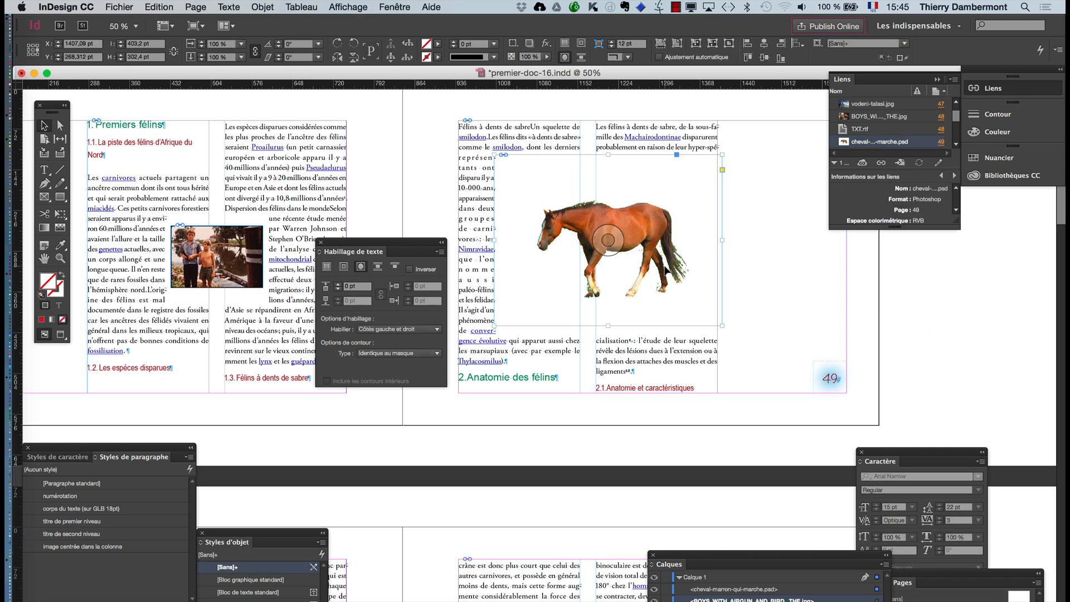
{"action": "left_click", "coordinate": [262, 6]}
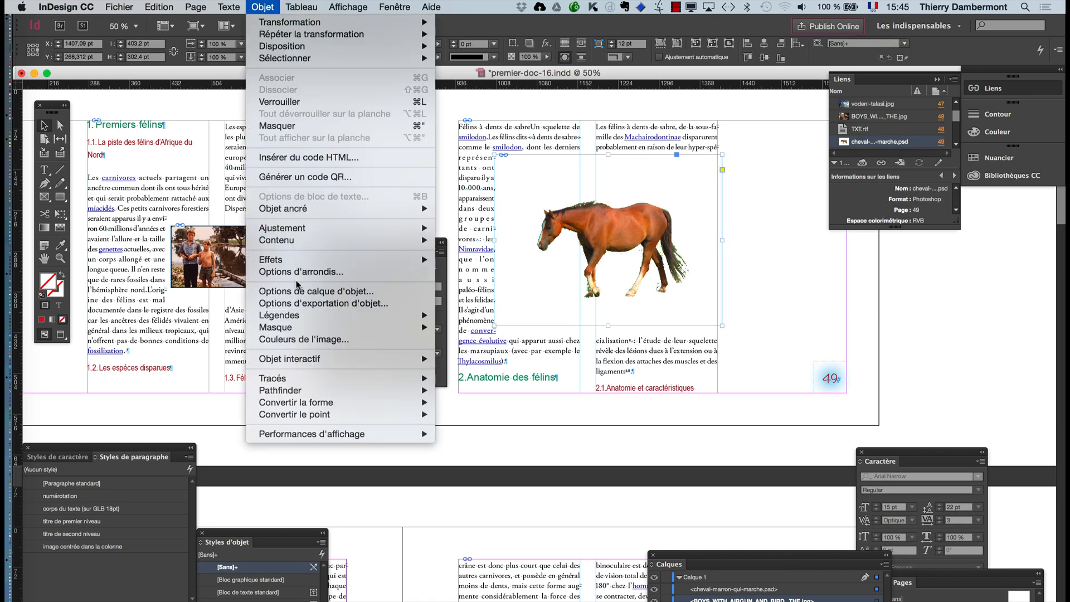
{"action": "mouse_move", "coordinate": [303, 329]}
{"action": "left_click", "coordinate": [462, 327]}
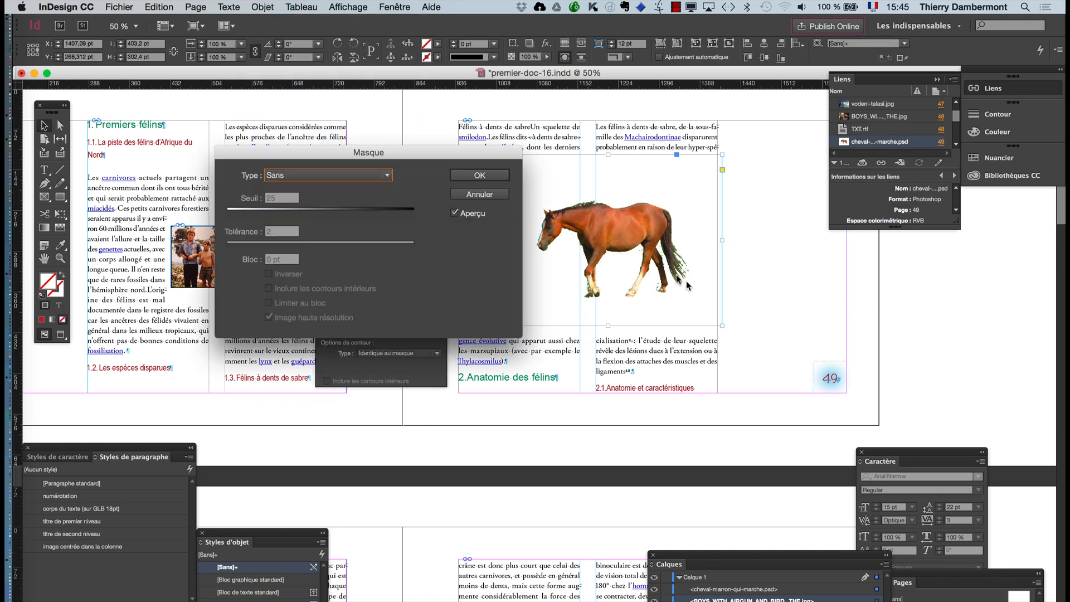
{"action": "left_click_drag", "start_coordinate": [430, 153], "coordinate": [923, 254]}
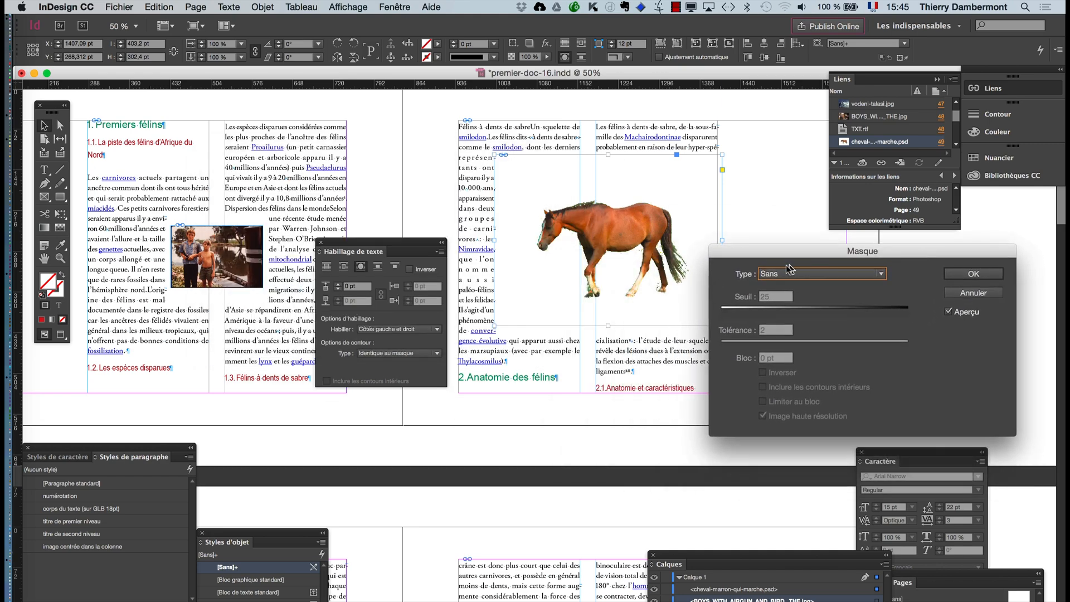
{"action": "left_click", "coordinate": [786, 275]}
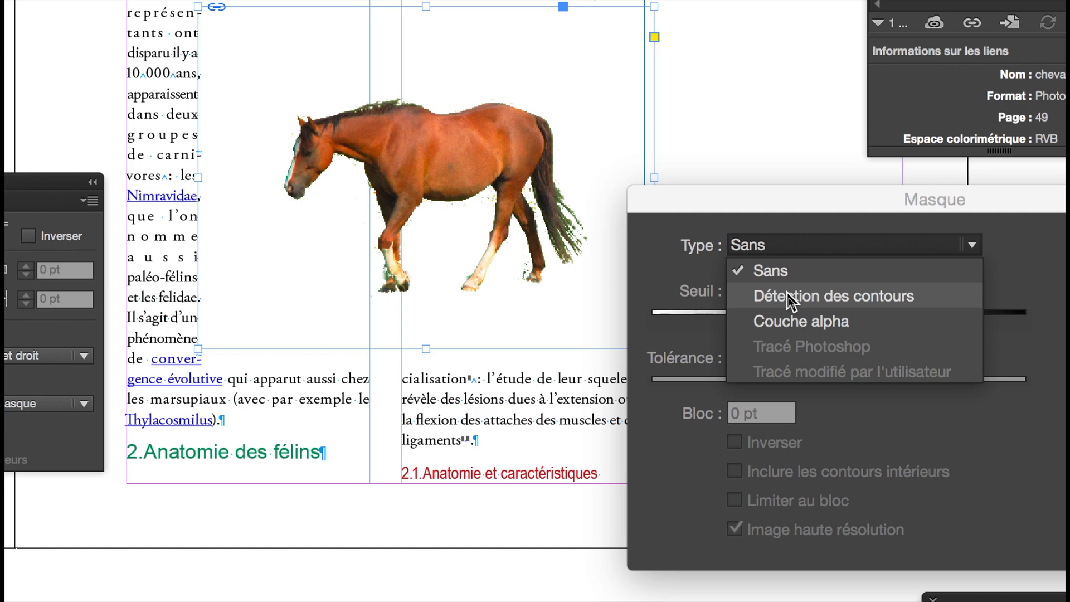
{"action": "left_click", "coordinate": [787, 291]}
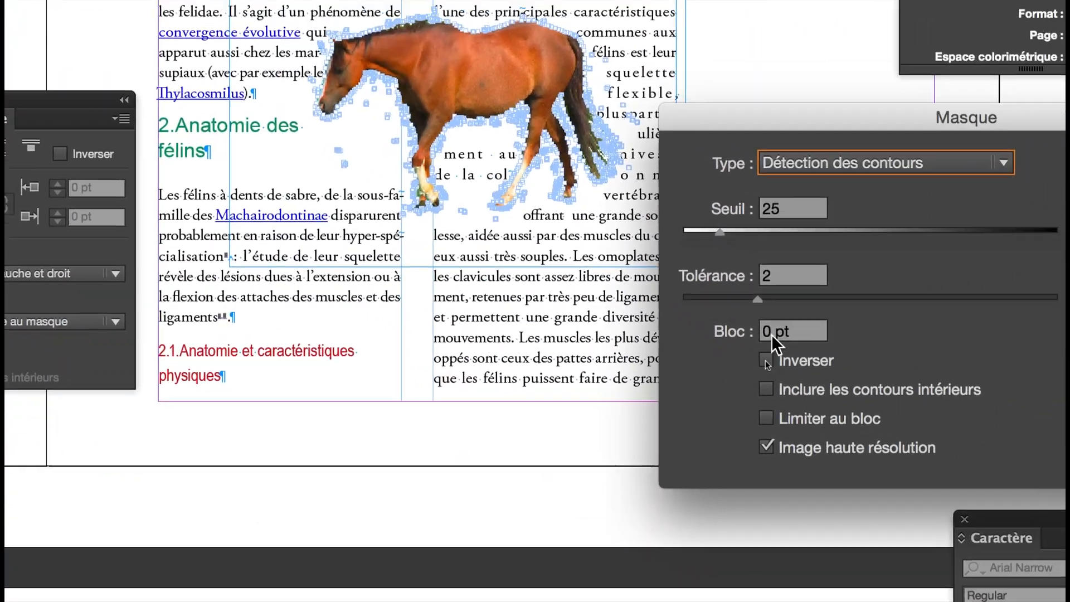
- Try insets of 5 pt and 15 pt for the horse's clipping path
{"action": "left_click_drag", "start_coordinate": [1051, 516], "coordinate": [1030, 514]}
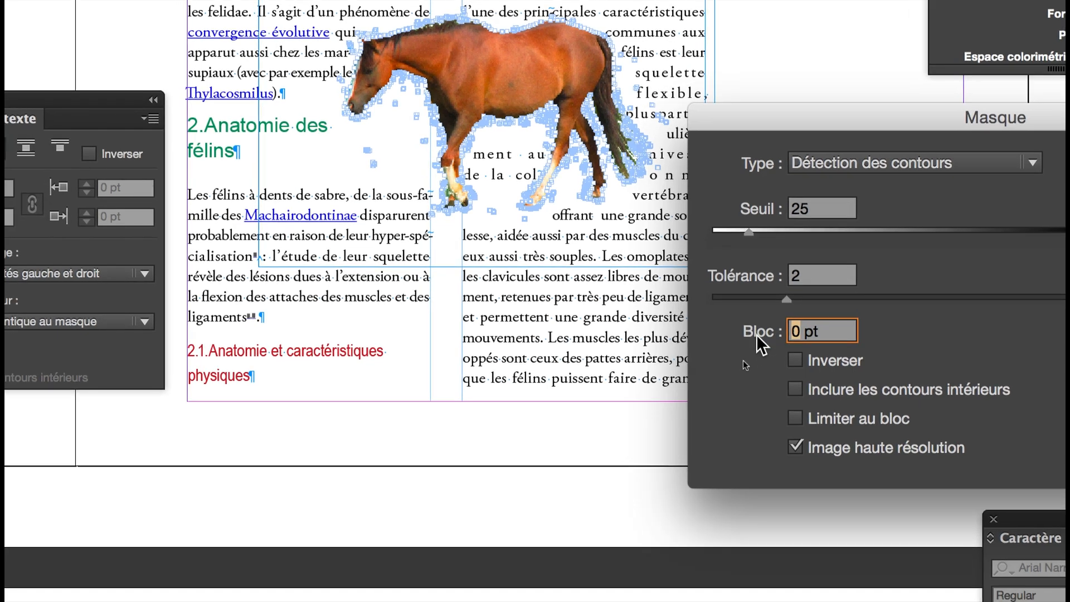
{"action": "type", "text": "5"}
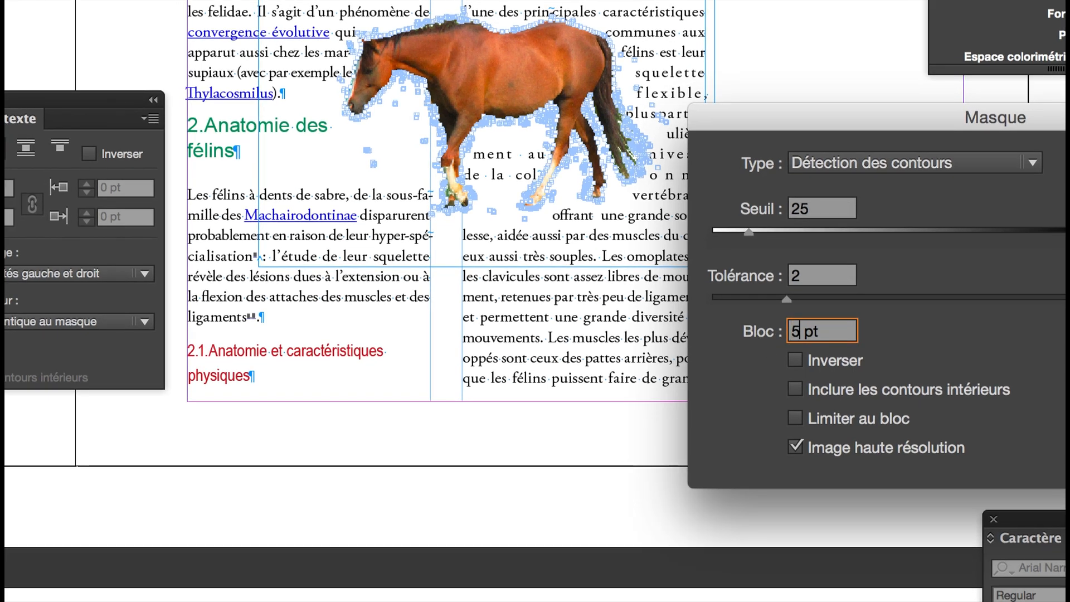
{"action": "key", "text": "Tab"}
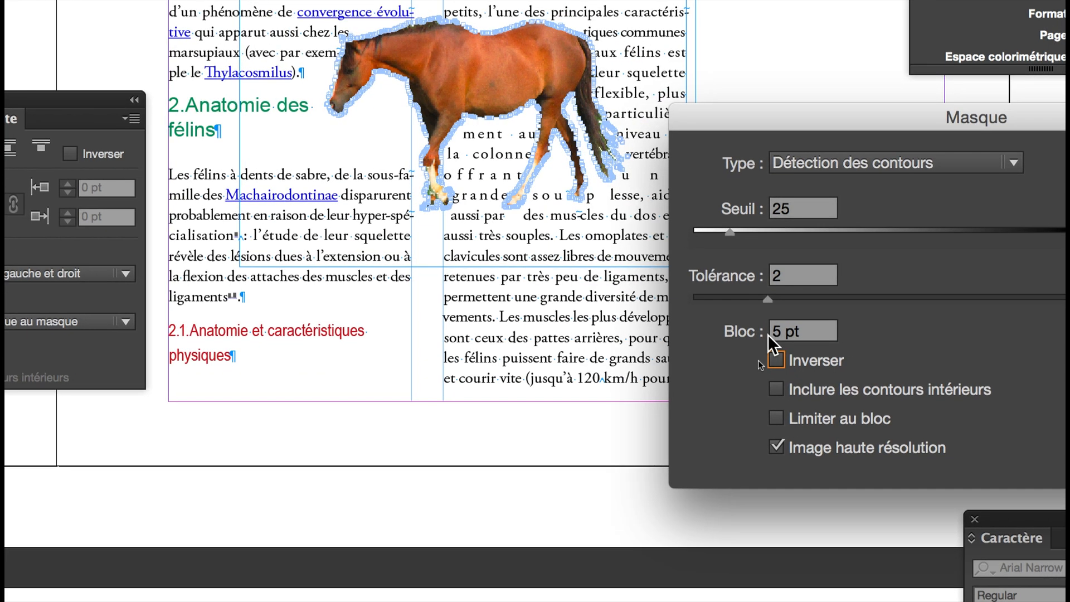
{"action": "left_click_drag", "start_coordinate": [785, 333], "coordinate": [769, 334]}
{"action": "type", "text": "15"}
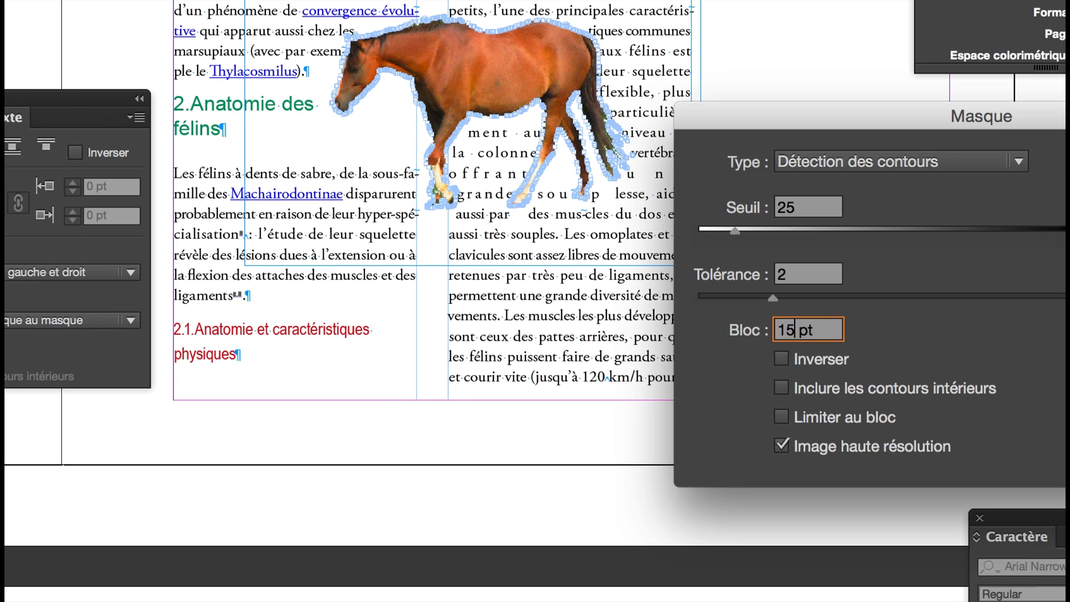
{"action": "key", "text": "Tab"}
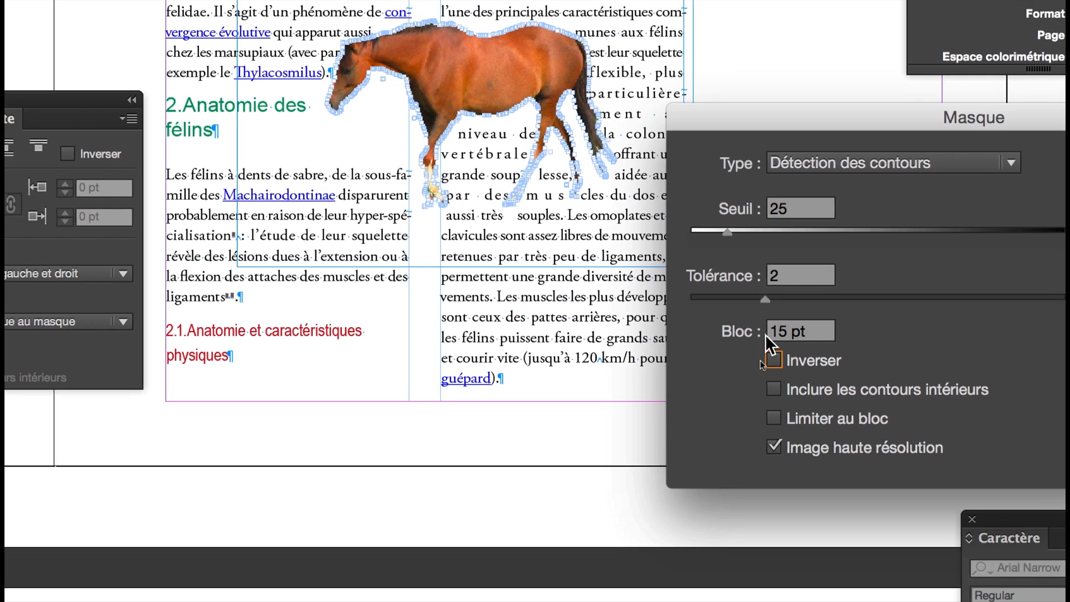
- Set the inset of the horse's clipping path to -15 pt and apply the clipping options
{"action": "left_click", "coordinate": [765, 334]}
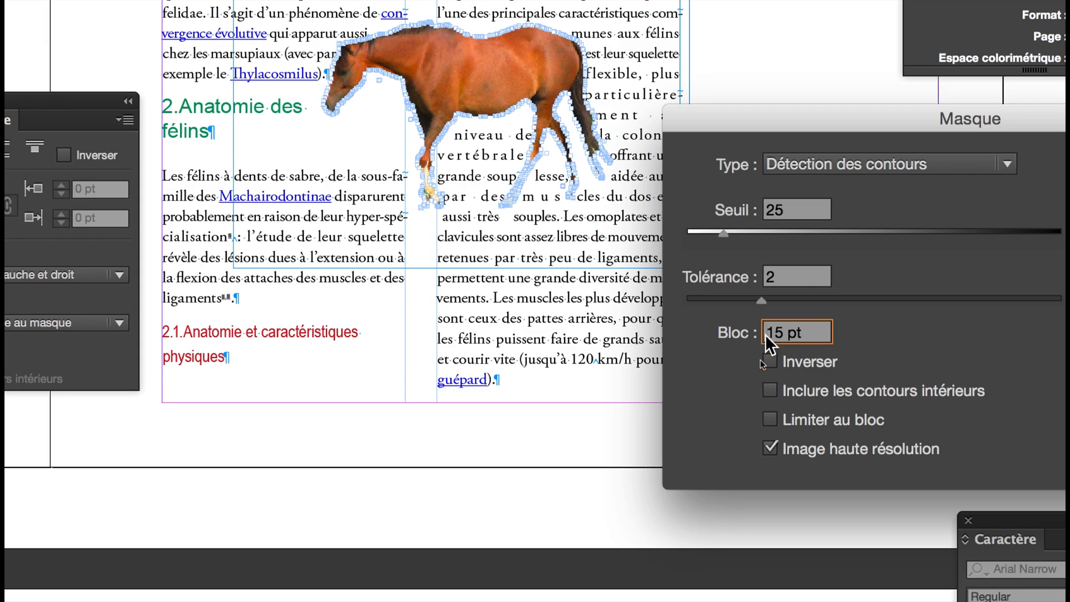
{"action": "key", "text": "Tab"}
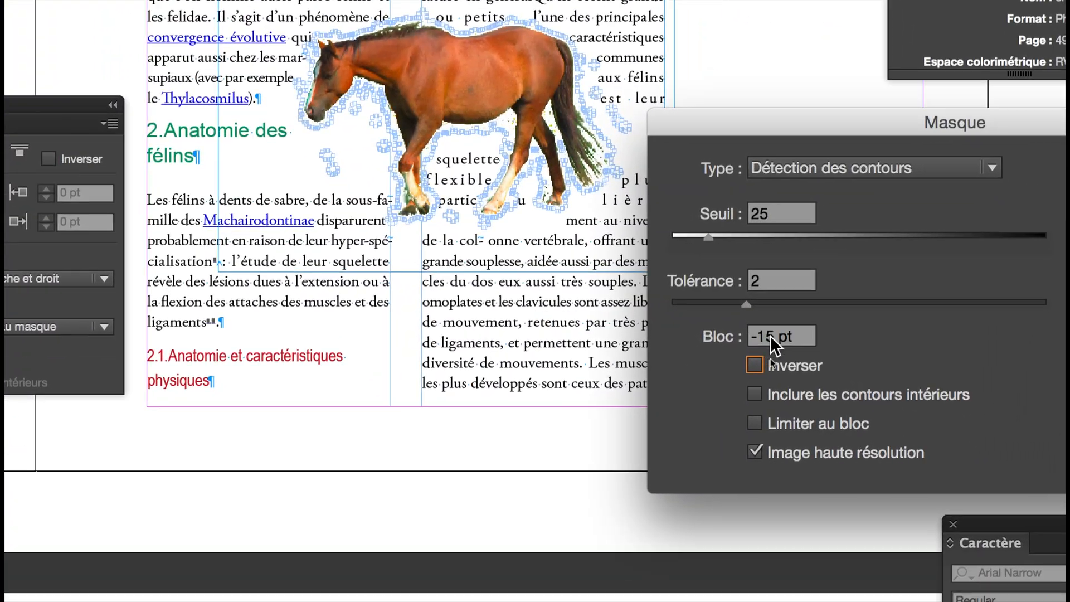
{"action": "left_click_drag", "start_coordinate": [1024, 413], "coordinate": [1011, 413]}
{"action": "left_click_drag", "start_coordinate": [767, 337], "coordinate": [753, 337]}
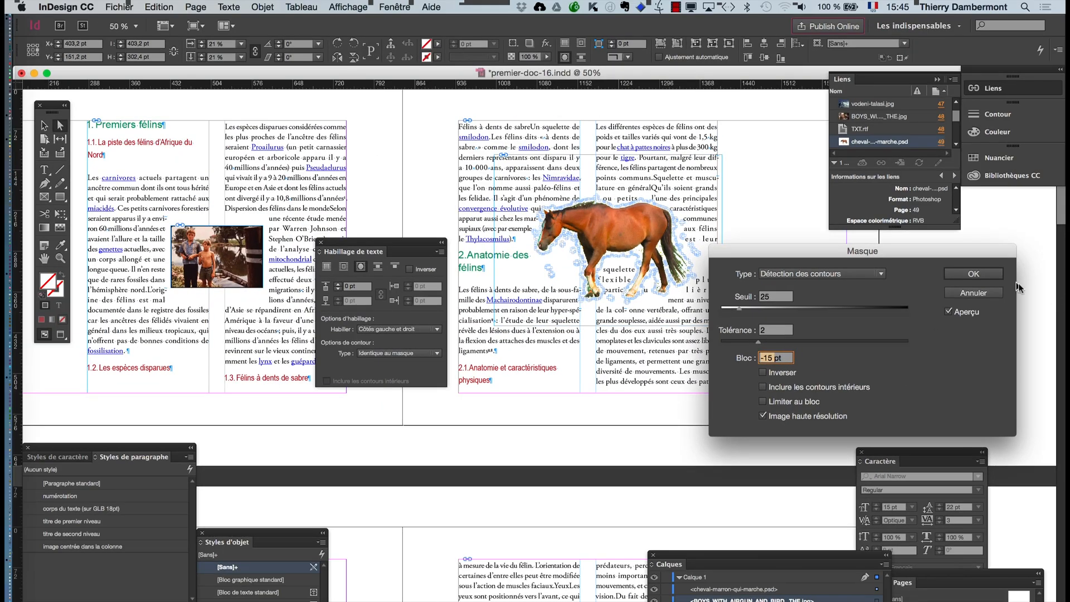
{"action": "left_click", "coordinate": [996, 276]}
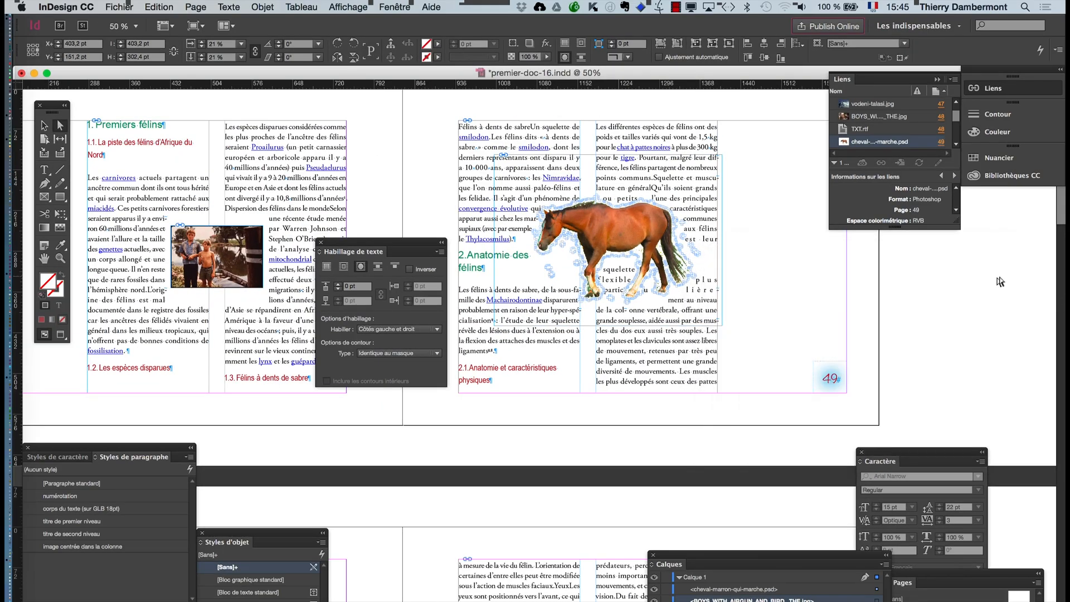
- Move the horse up and slightly left on page 49, to about X 1357, Y 234 pt
{"action": "left_click", "coordinate": [44, 126]}
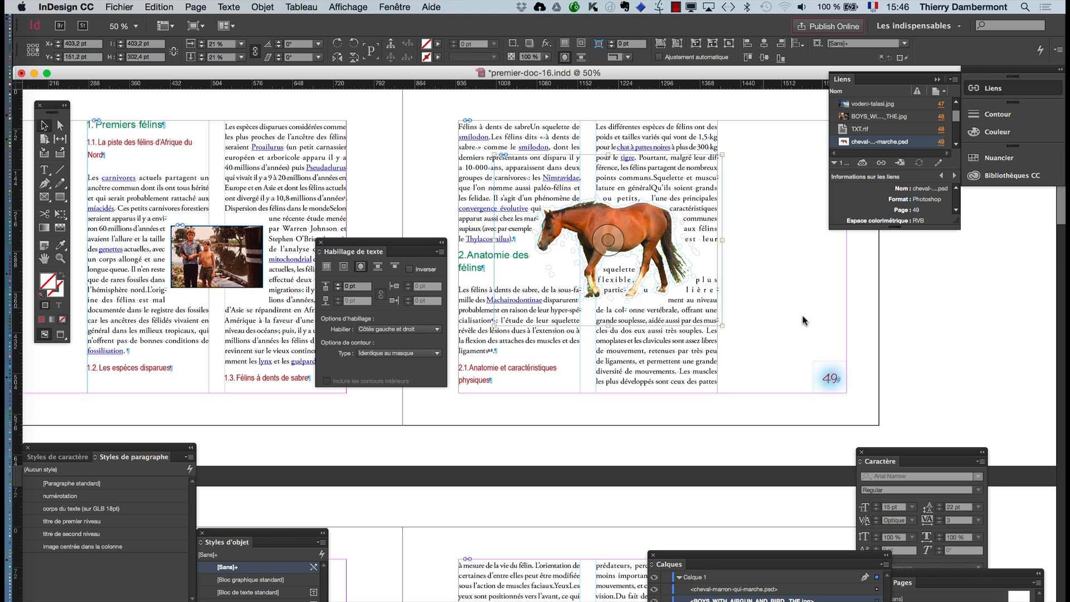
{"action": "left_click", "coordinate": [970, 346]}
{"action": "left_click", "coordinate": [629, 225]}
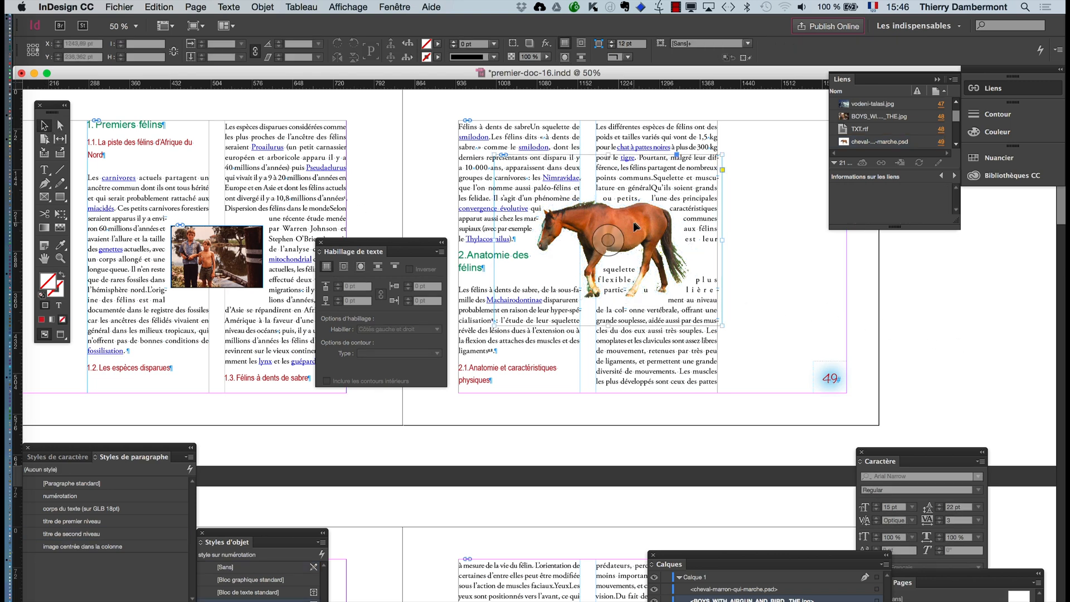
{"action": "left_click_drag", "start_coordinate": [629, 225], "coordinate": [606, 199]}
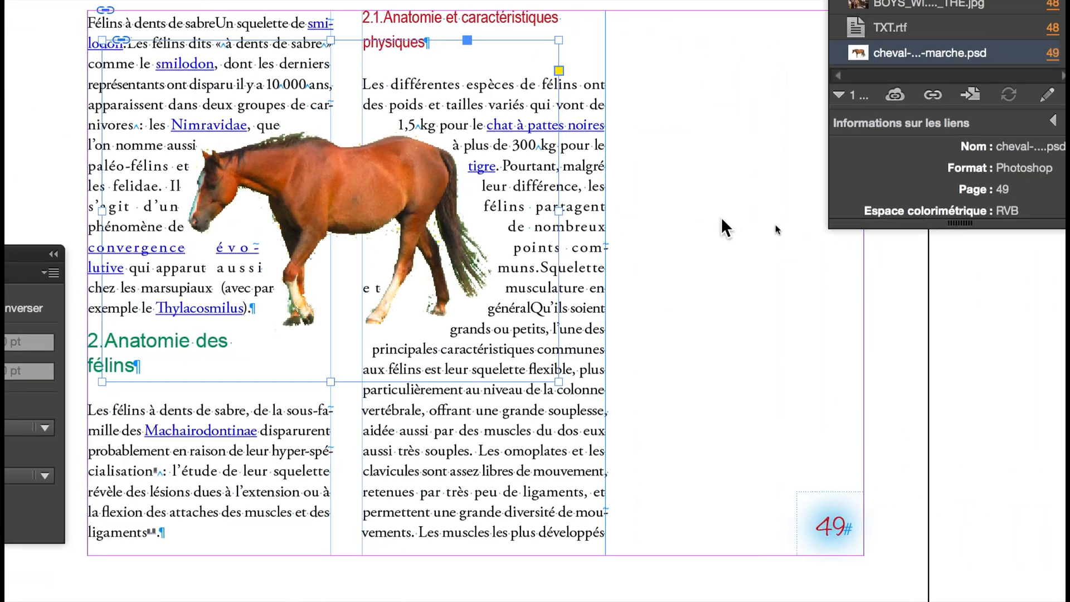
{"action": "left_click", "coordinate": [946, 240]}
- Scale the horse and its frame down proportionally to about 295 by 221 pt
{"action": "left_click", "coordinate": [628, 203]}
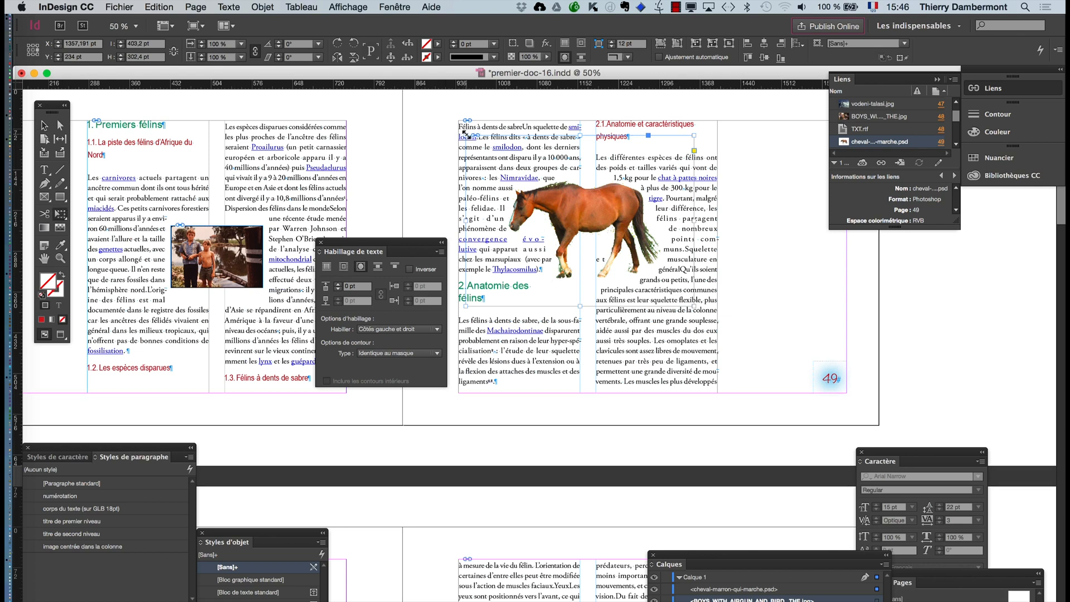
{"action": "left_click_drag", "start_coordinate": [467, 134], "coordinate": [493, 160]}
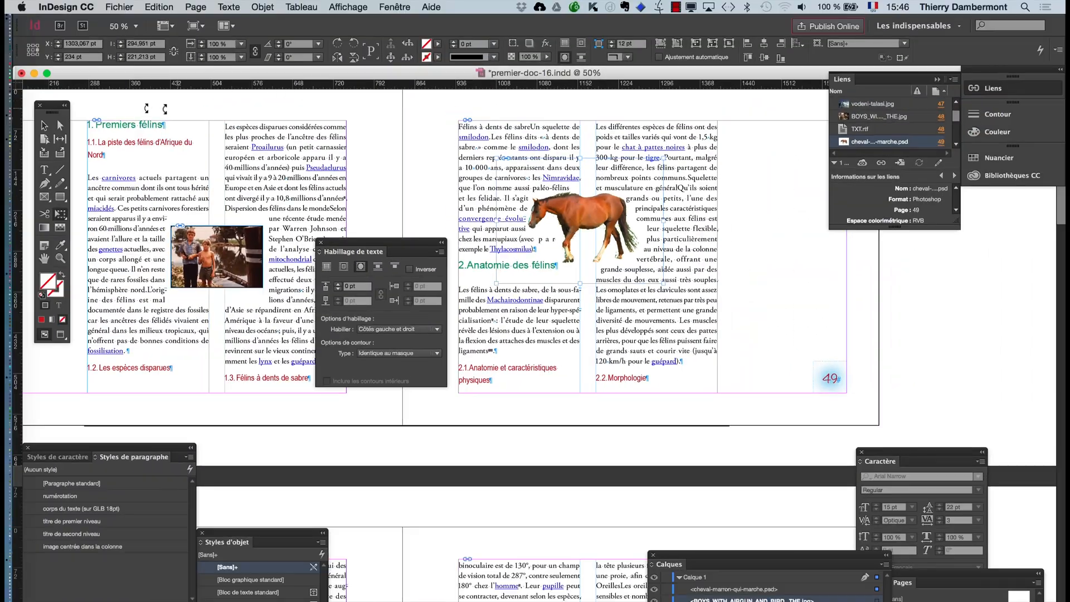
{"action": "left_click", "coordinate": [867, 306]}
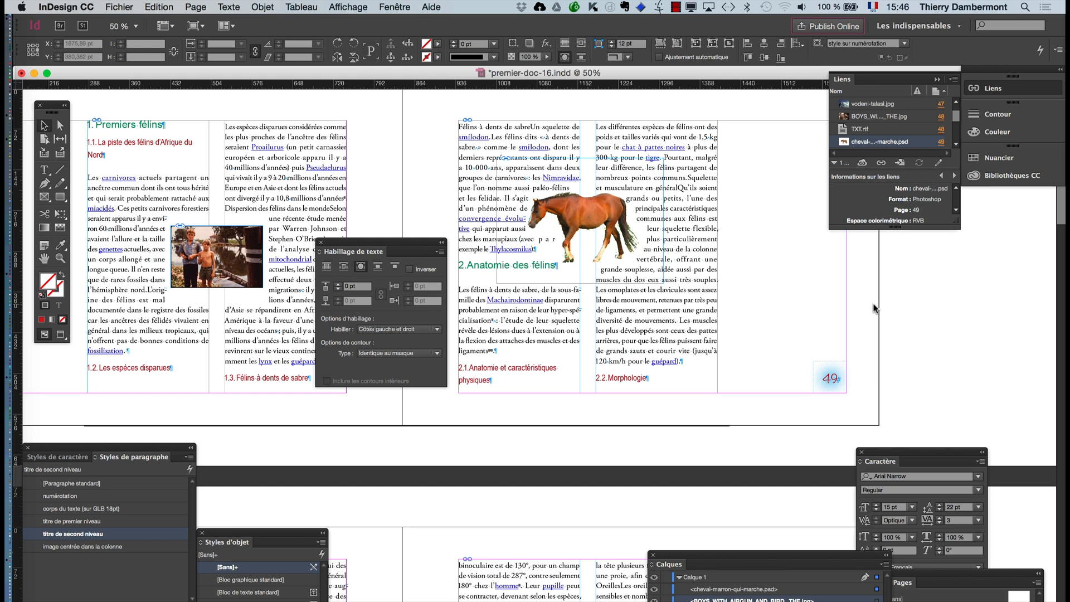
{"action": "left_click", "coordinate": [580, 220]}
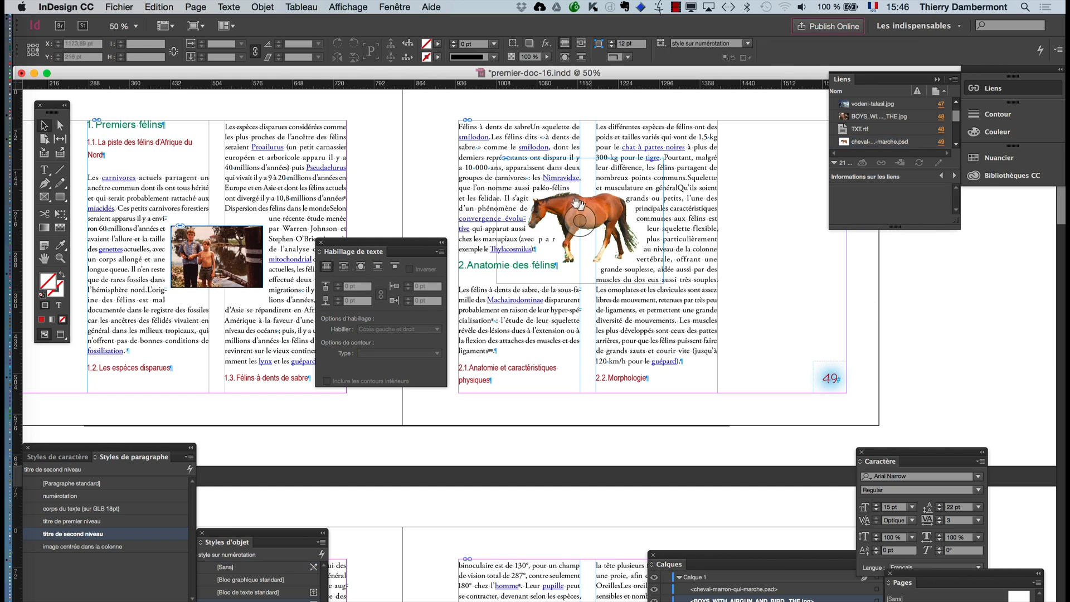
- Switch to Photoshop, view the horse layer's mask in black and white, and return to the InDesign document
{"action": "key", "text": "super+Tab"}
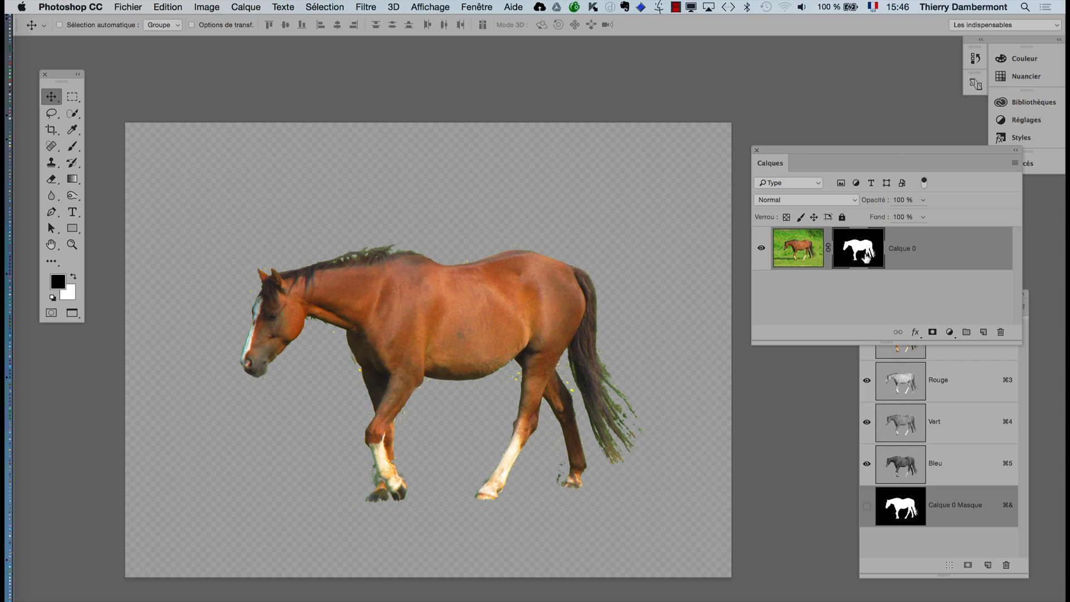
{"action": "left_click", "coordinate": [866, 257], "text": "alt"}
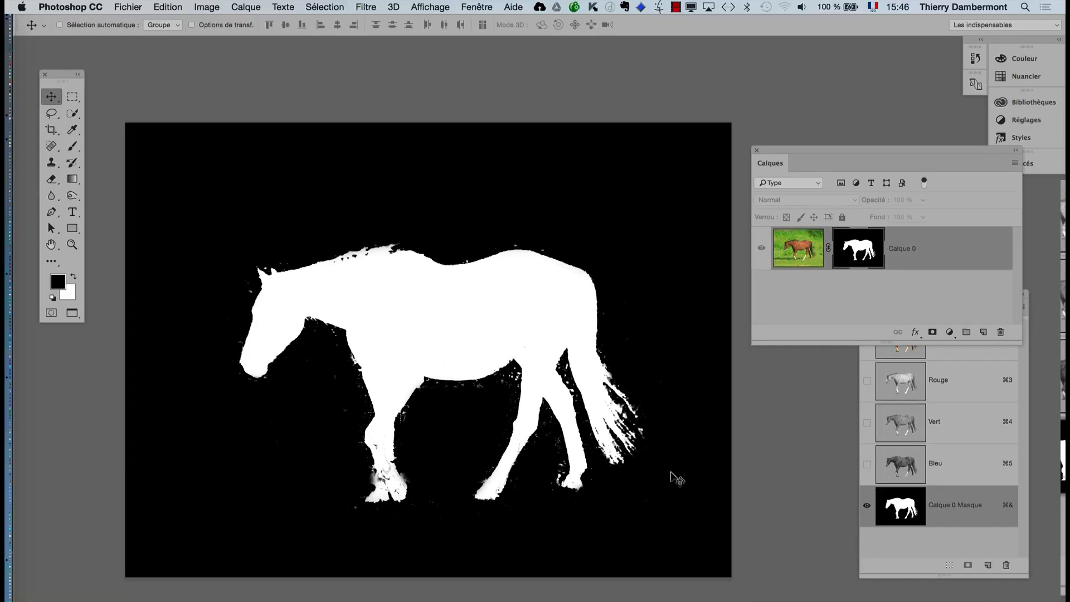
{"action": "key", "text": "super+Tab"}
{"action": "left_click", "coordinate": [315, 336]}
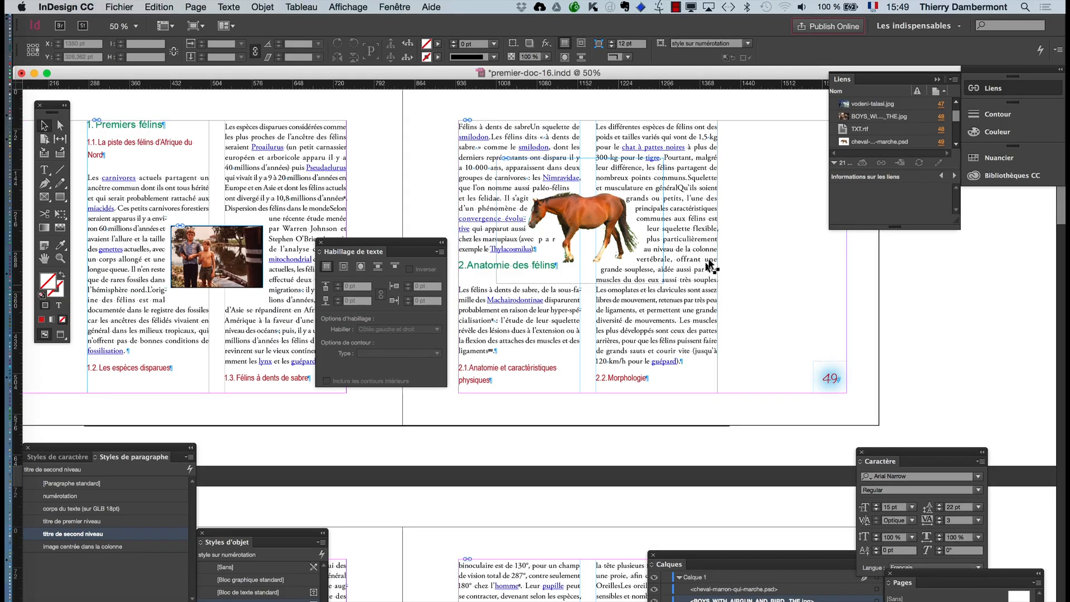
- Change the horse's clipping path type on page 49 to Couche alpha with Transparence as the alpha, and apply it
{"action": "left_click", "coordinate": [605, 209]}
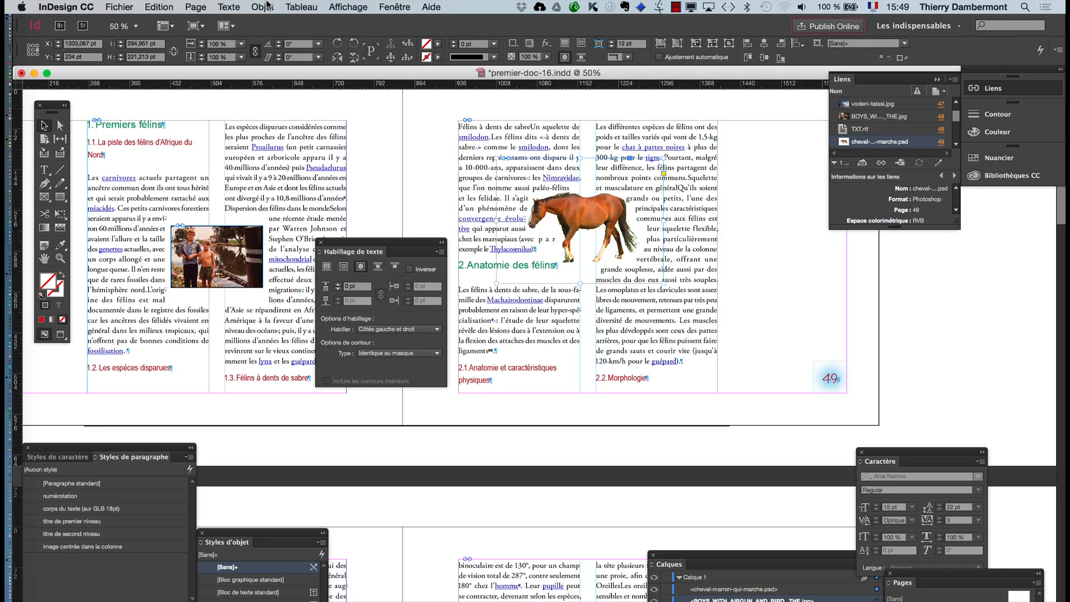
{"action": "left_click", "coordinate": [263, 7]}
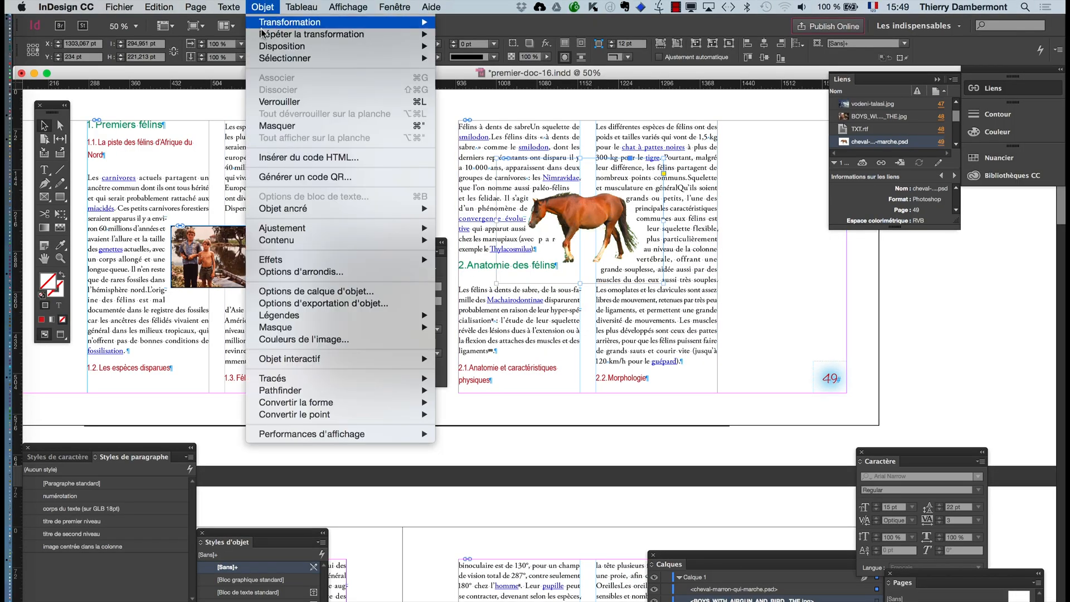
{"action": "mouse_move", "coordinate": [401, 328]}
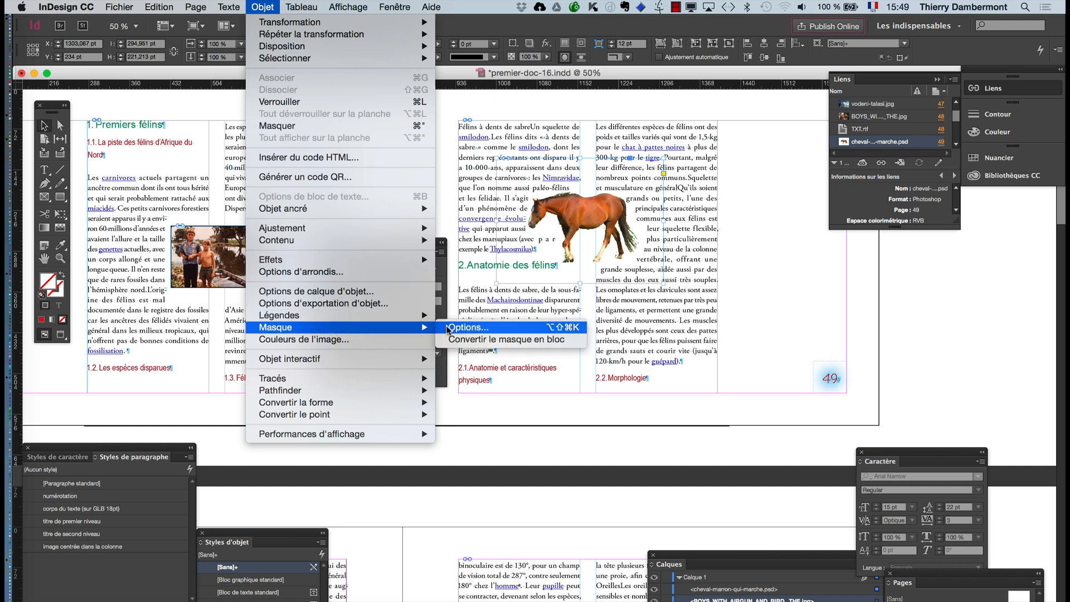
{"action": "left_click", "coordinate": [462, 327]}
{"action": "left_click_drag", "start_coordinate": [743, 259], "coordinate": [605, 311]}
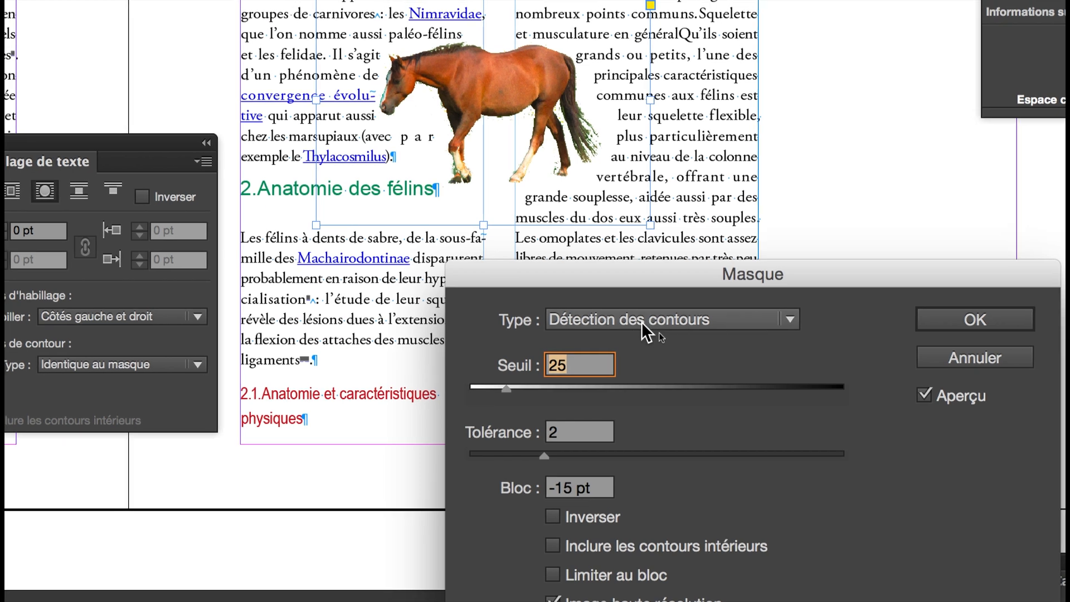
{"action": "left_click", "coordinate": [642, 323]}
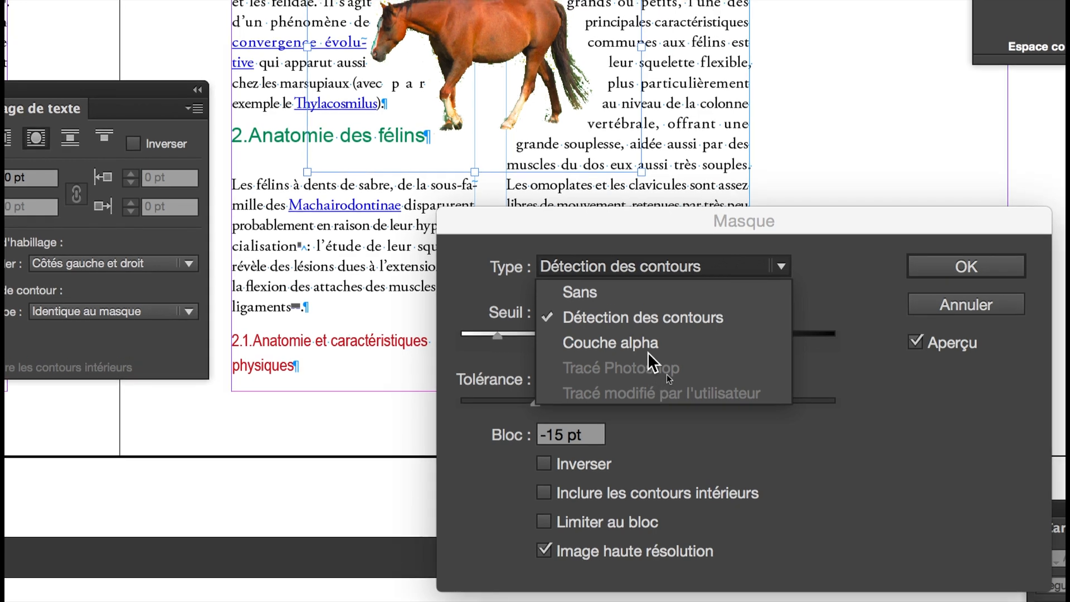
{"action": "left_click", "coordinate": [648, 350]}
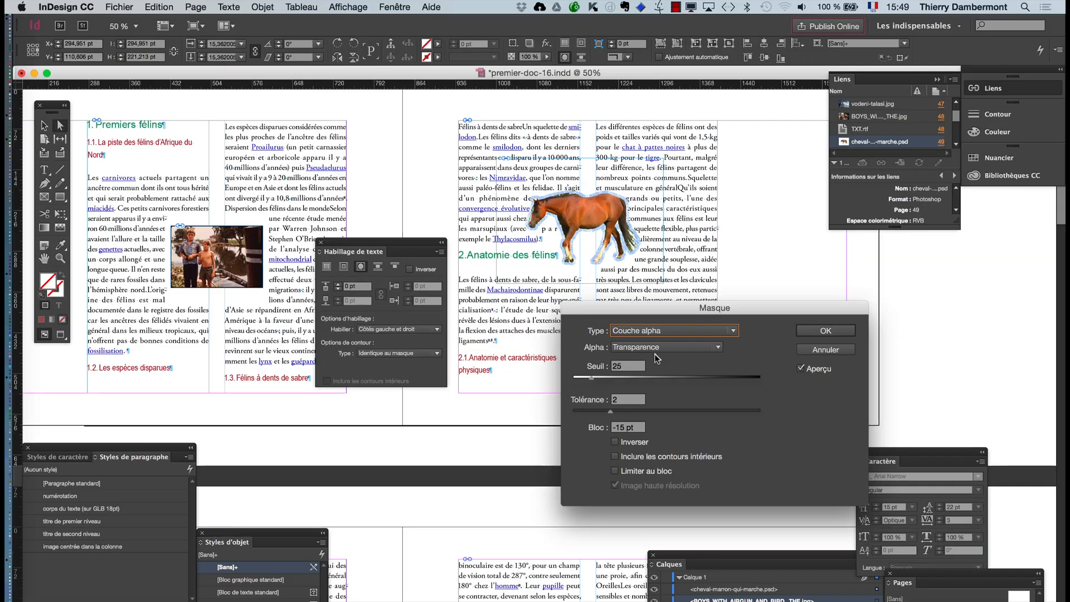
{"action": "left_click", "coordinate": [1017, 296]}
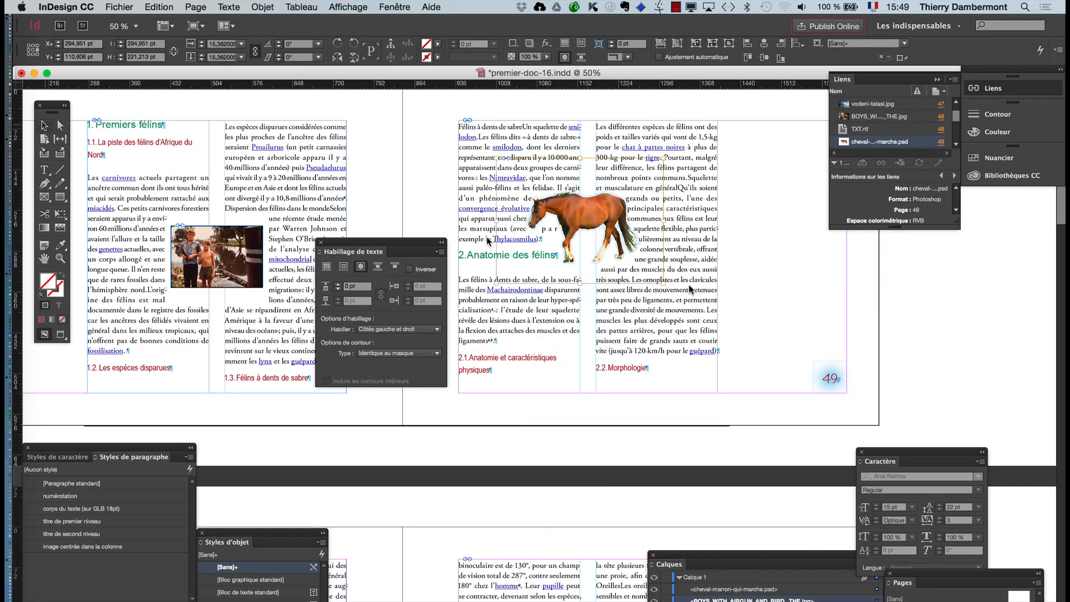
{"action": "left_click", "coordinate": [858, 310]}
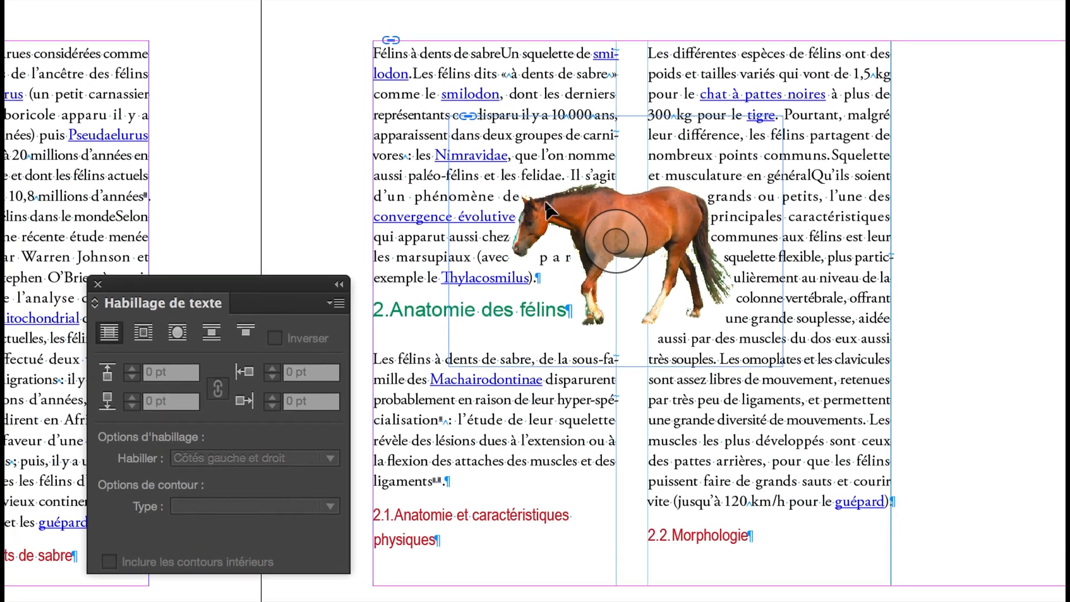
- Move the horse slightly up and left to about X 1269 pt and set its text wrap offset to 5 pt
{"action": "left_click_drag", "start_coordinate": [560, 216], "coordinate": [539, 202]}
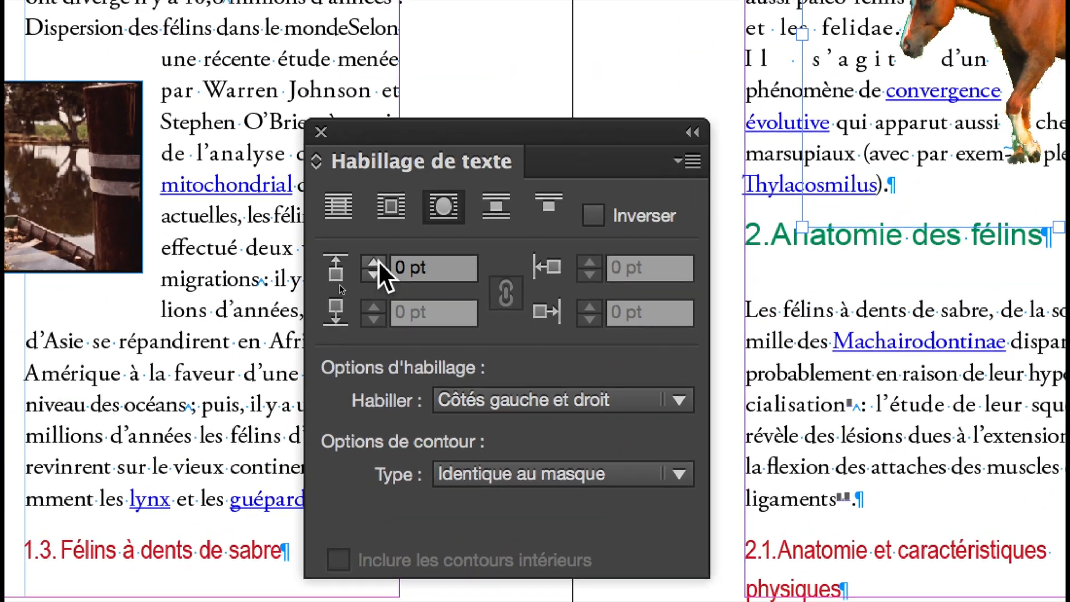
{"action": "left_click", "coordinate": [379, 261]}
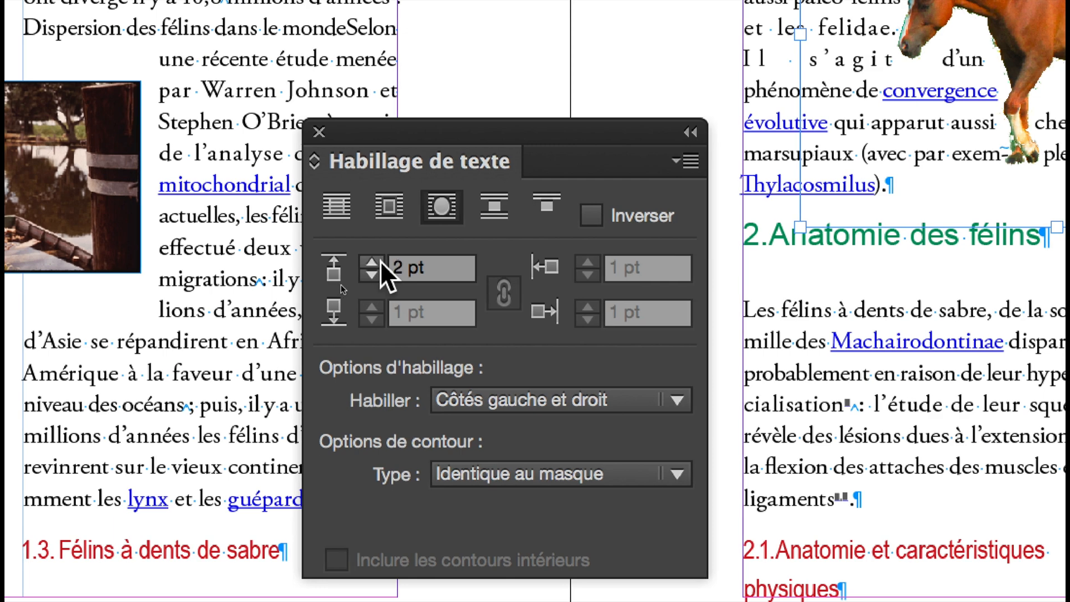
{"action": "left_click", "coordinate": [378, 261]}
{"action": "left_click", "coordinate": [378, 260]}
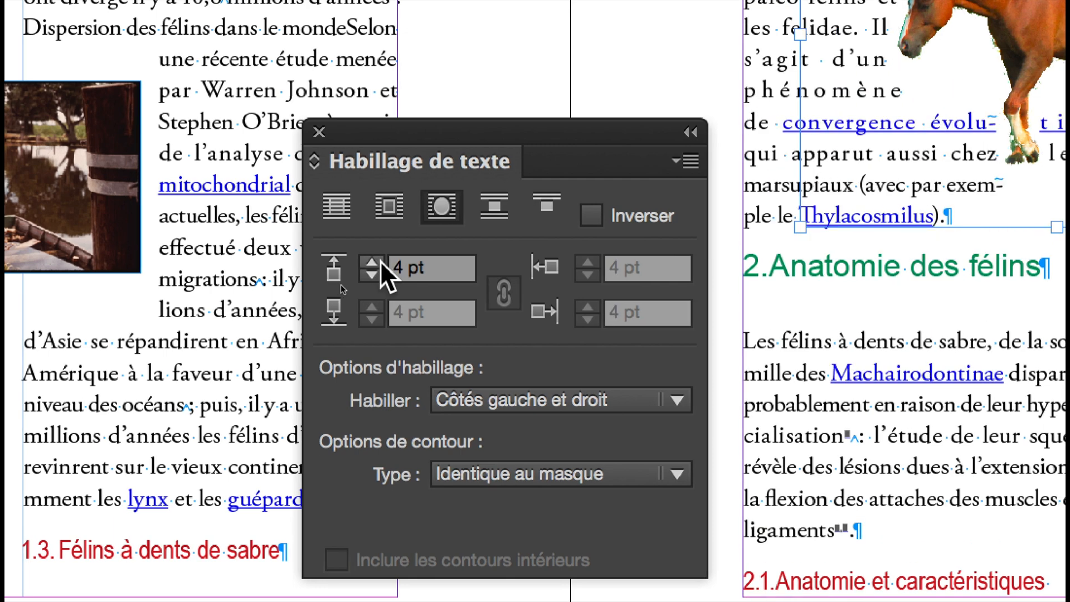
{"action": "left_click", "coordinate": [379, 261]}
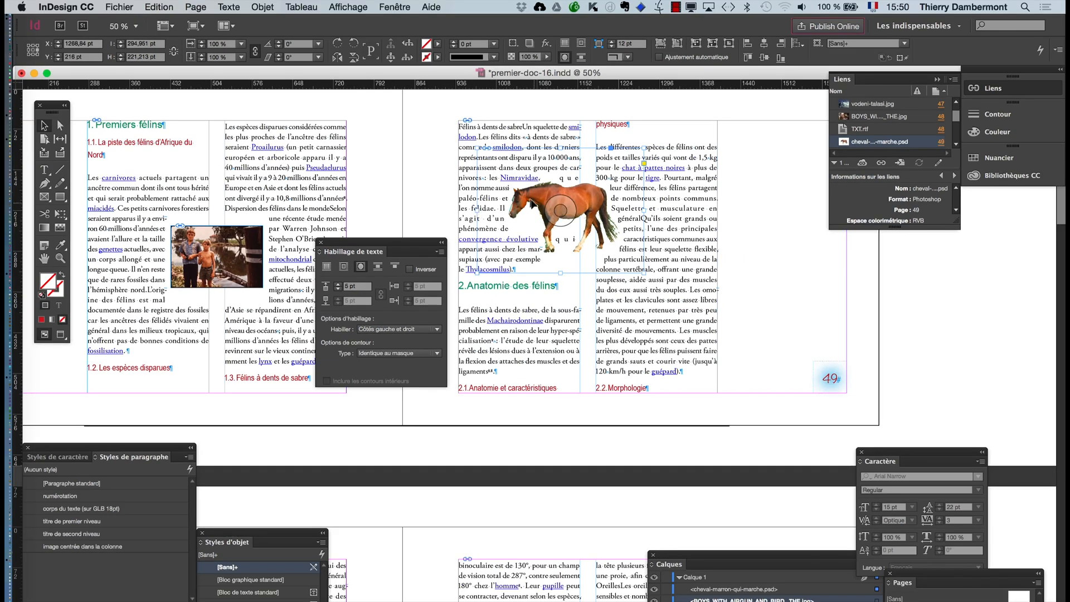
- Move the horse right and down to about X 1303, Y 237 pt and set its text wrap offset to 6 pt
{"action": "left_click_drag", "start_coordinate": [530, 198], "coordinate": [588, 214]}
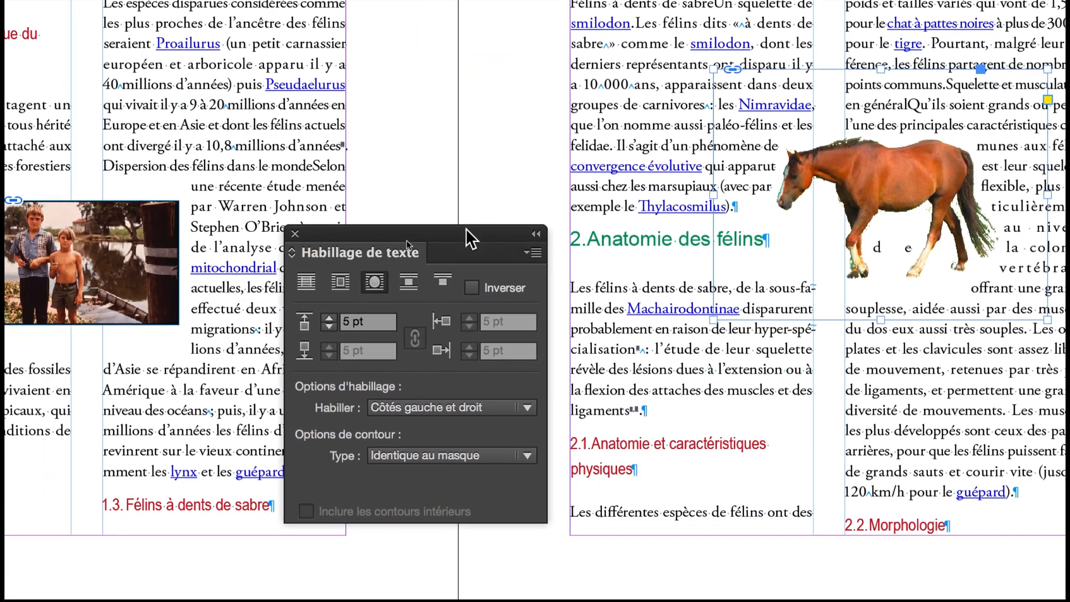
{"action": "left_click_drag", "start_coordinate": [423, 242], "coordinate": [585, 109]}
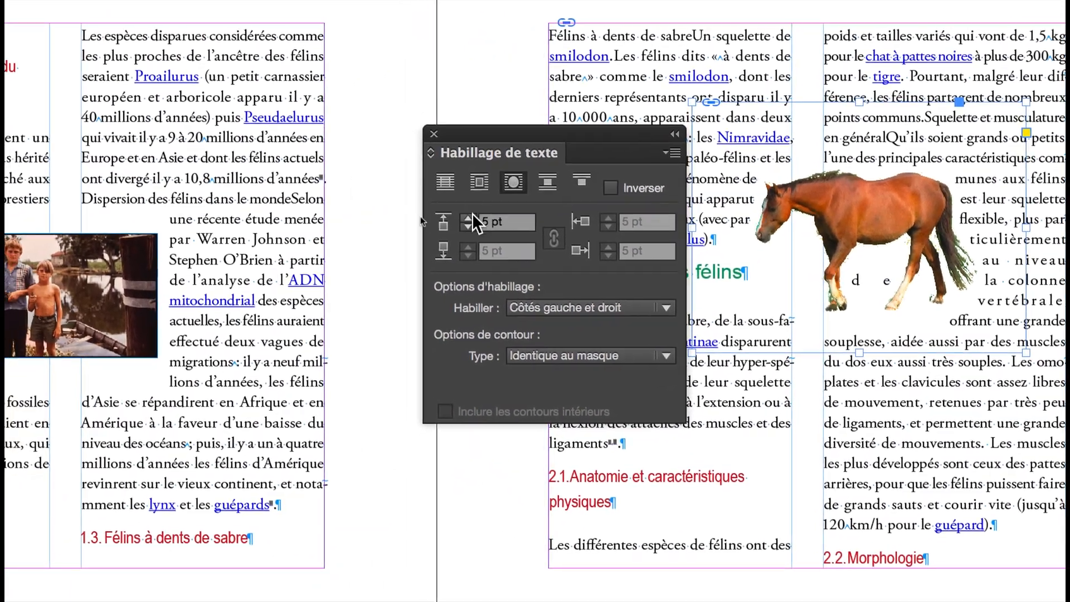
{"action": "left_click", "coordinate": [437, 242]}
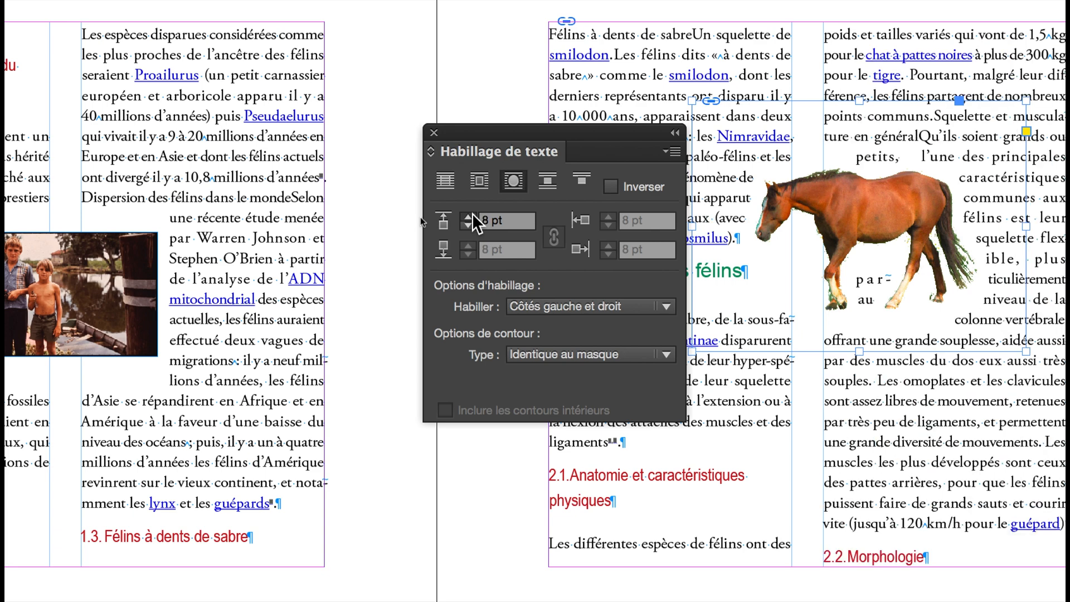
{"action": "left_click", "coordinate": [473, 215]}
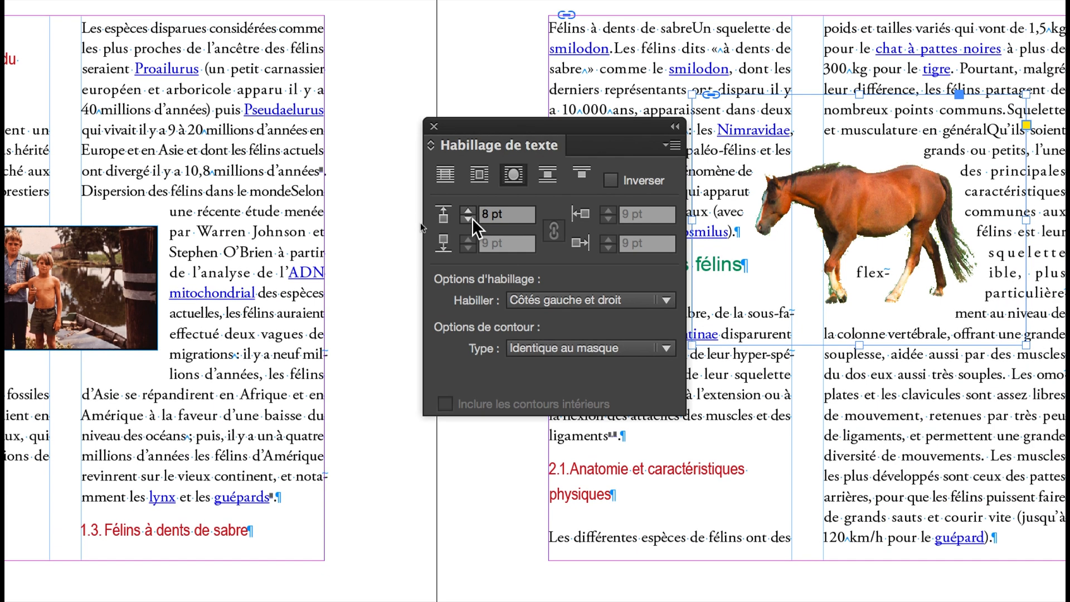
{"action": "left_click", "coordinate": [473, 218]}
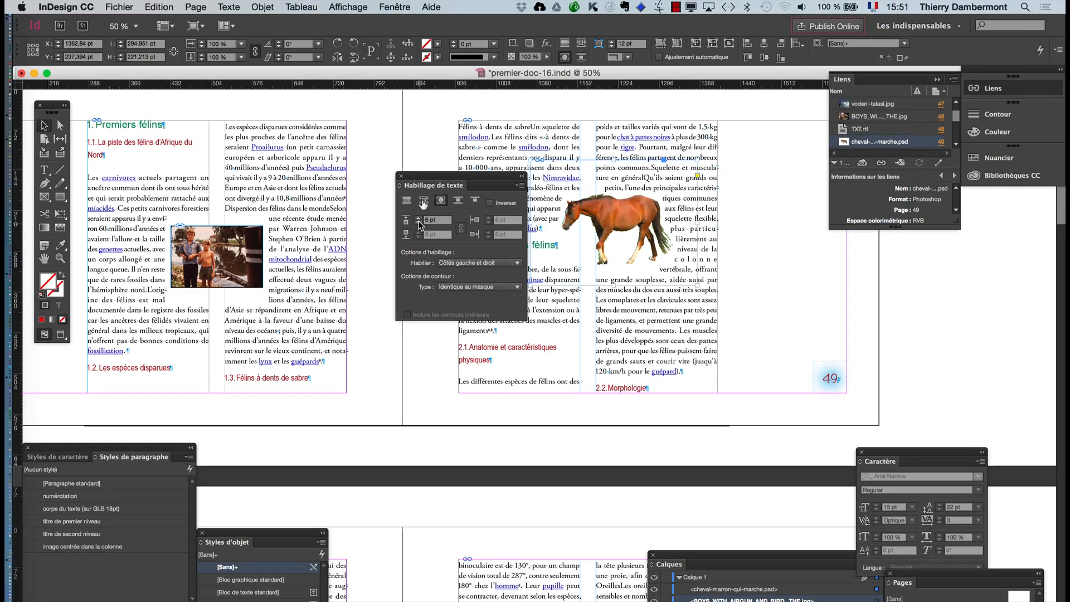
- Move the horse back up and left between the two columns, to about X 1269, Y 213 pt
{"action": "left_click_drag", "start_coordinate": [424, 181], "coordinate": [364, 185]}
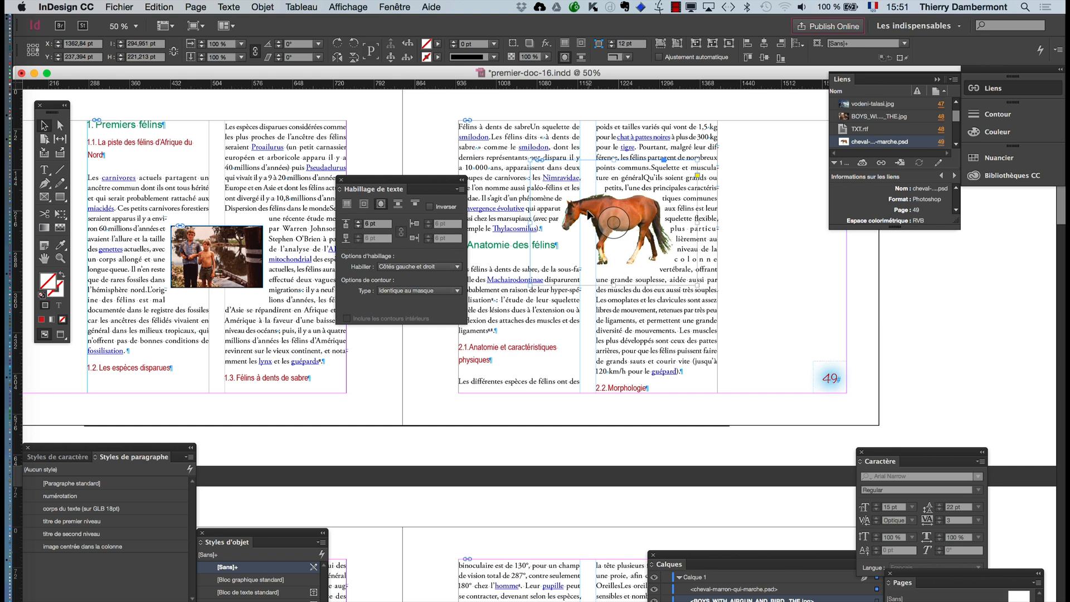
{"action": "mouse_move", "coordinate": [586, 215]}
{"action": "left_mouse_down"}
{"action": "mouse_move", "coordinate": [554, 191]}
{"action": "mouse_move", "coordinate": [585, 208]}
{"action": "mouse_move", "coordinate": [569, 214]}
{"action": "mouse_move", "coordinate": [580, 201]}
{"action": "mouse_move", "coordinate": [550, 190]}
{"action": "mouse_move", "coordinate": [570, 210]}
{"action": "left_mouse_up"}
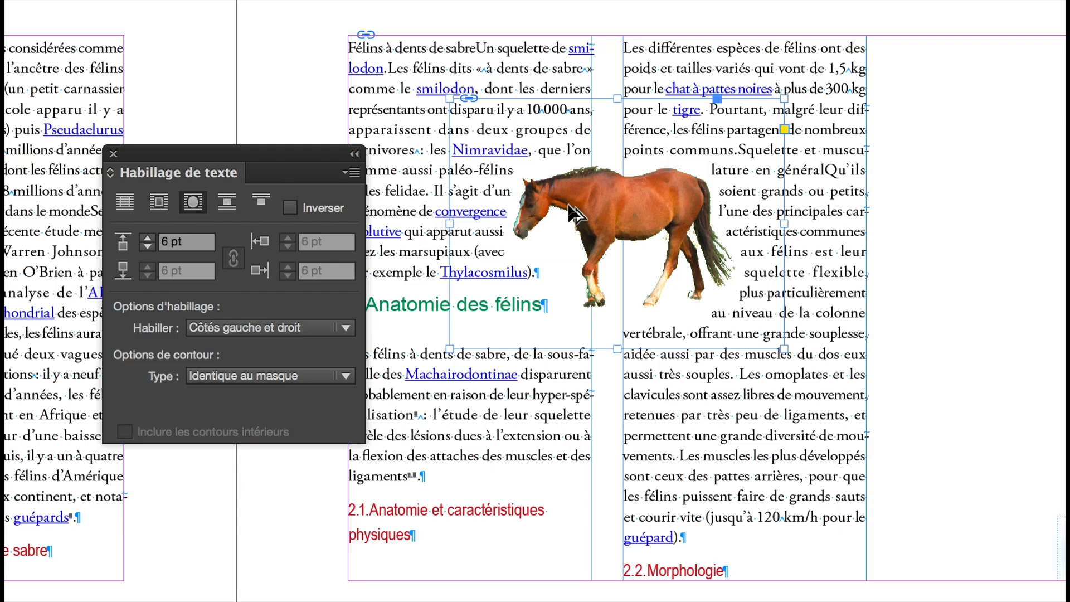
{"action": "left_click_drag", "start_coordinate": [558, 211], "coordinate": [538, 201]}
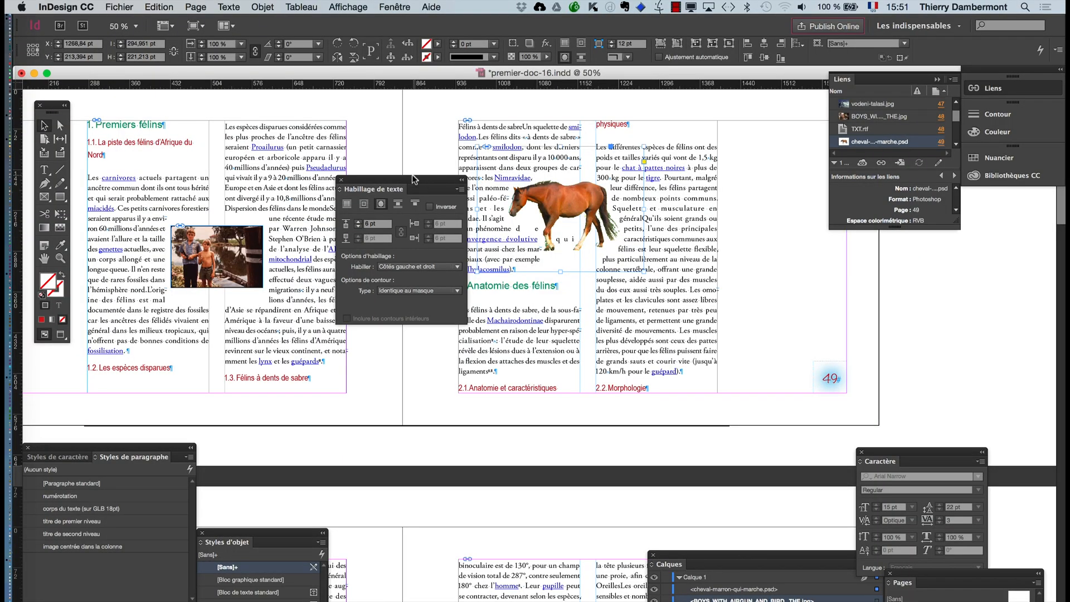
- Scale the horse and its frame up proportionally to about 401 by 301 pt
{"action": "left_click_drag", "start_coordinate": [418, 183], "coordinate": [313, 165]}
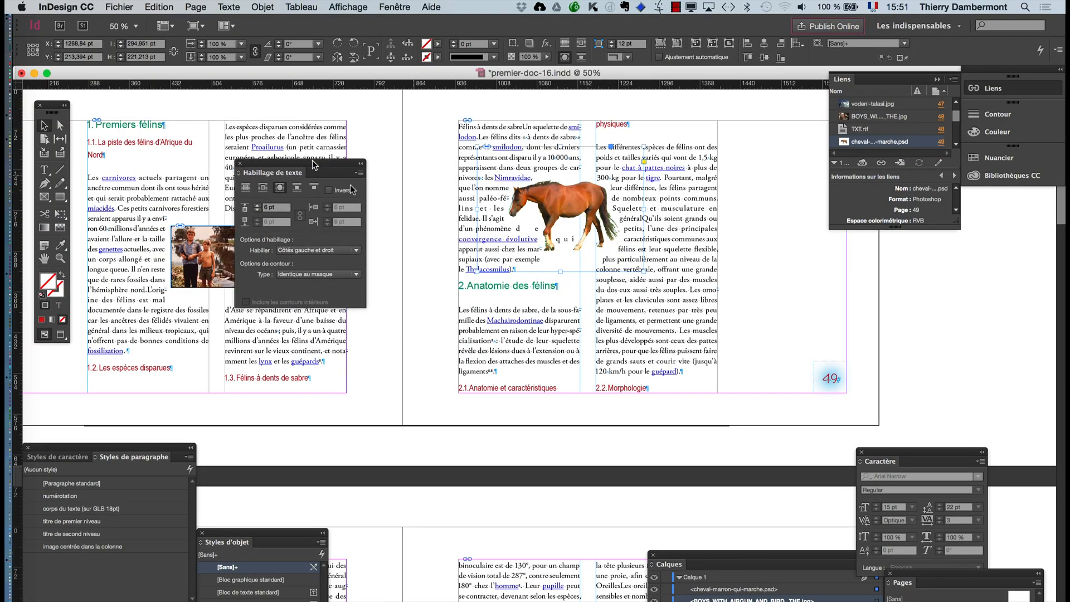
{"action": "scroll", "coordinate": [521, 237], "scroll_direction": "up", "scroll_amount": 1}
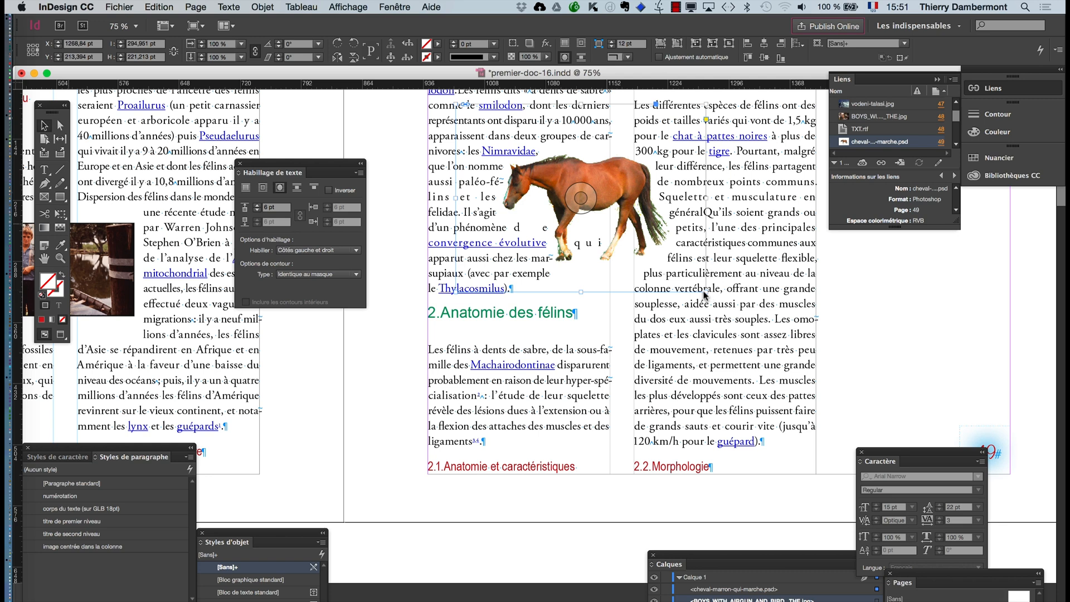
{"action": "left_click_drag", "start_coordinate": [707, 290], "coordinate": [794, 364]}
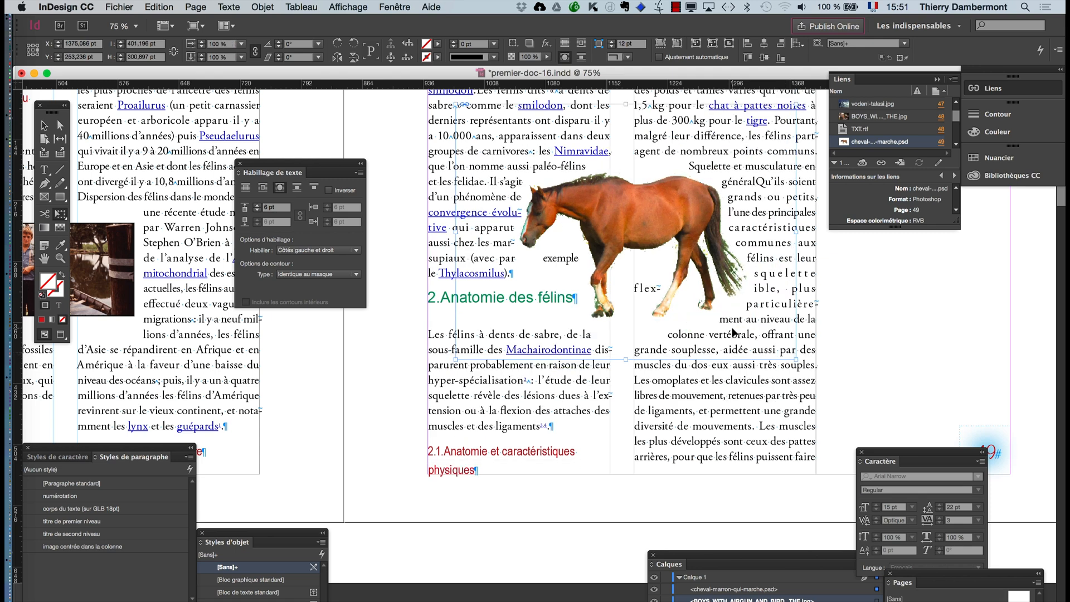
- Set the horse's text wrap to Plus grande zone so that text flows only on its largest side
{"action": "left_click_drag", "start_coordinate": [339, 165], "coordinate": [439, 194]}
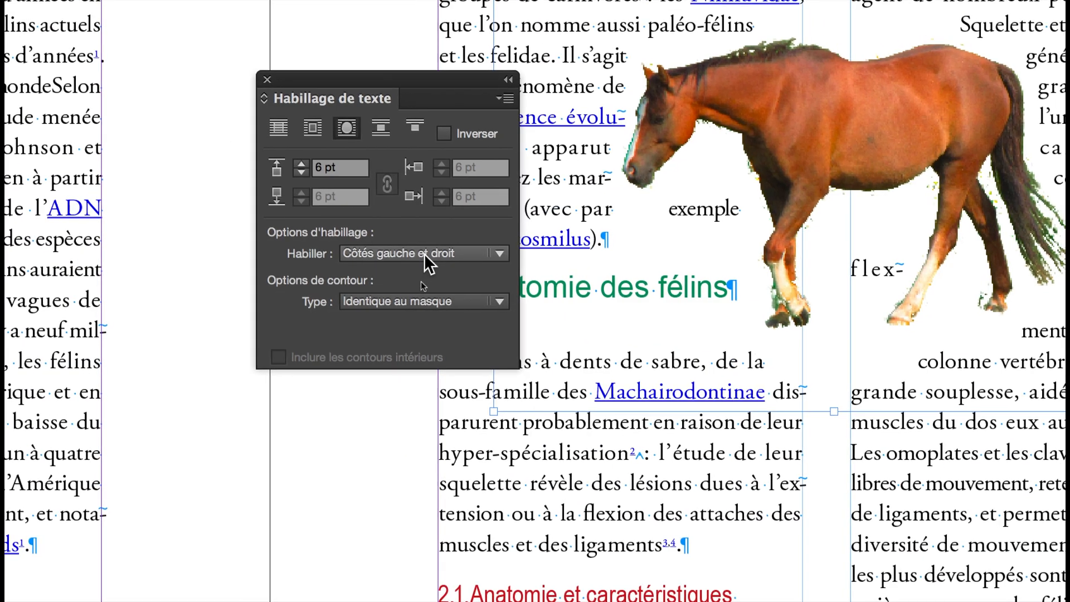
{"action": "left_click", "coordinate": [423, 255]}
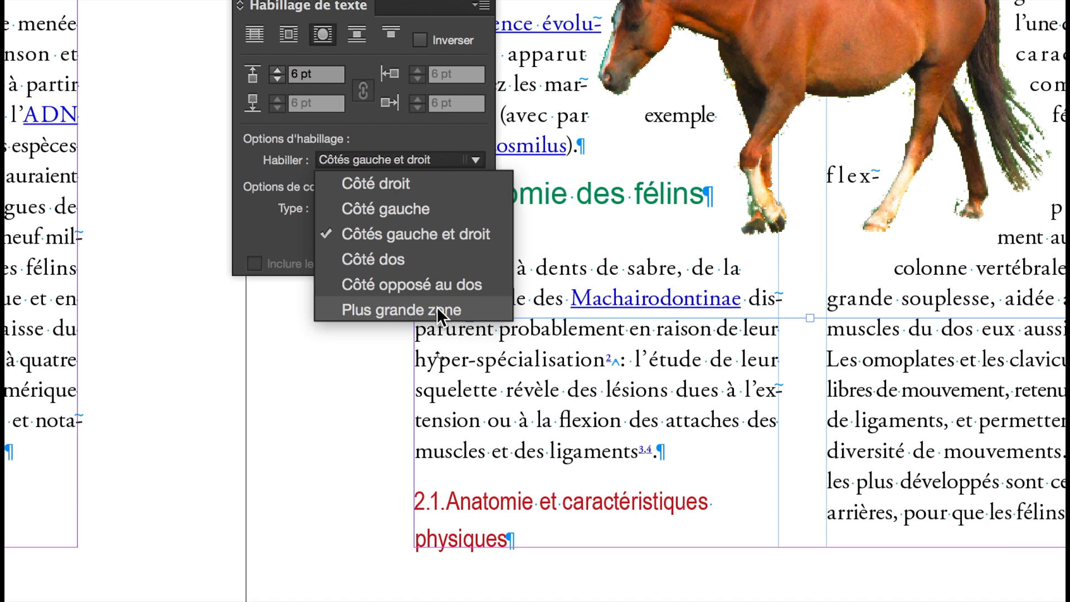
{"action": "left_click", "coordinate": [437, 307]}
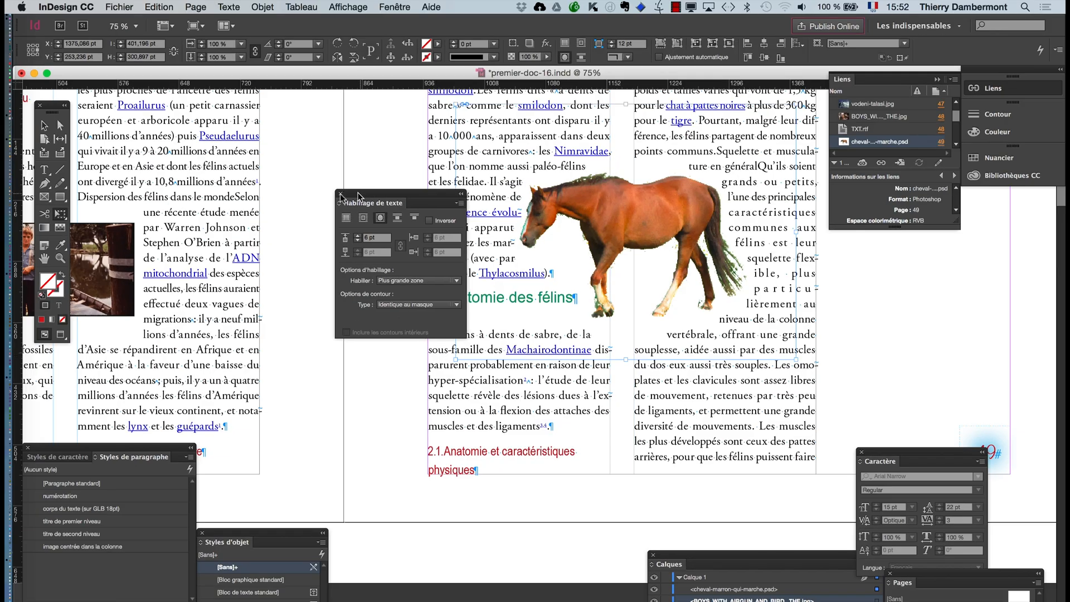
- Try several positions for the horse across the two columns, leave it at about X 1366, Y 288 pt, and deselect it
{"action": "left_click_drag", "start_coordinate": [358, 196], "coordinate": [201, 209]}
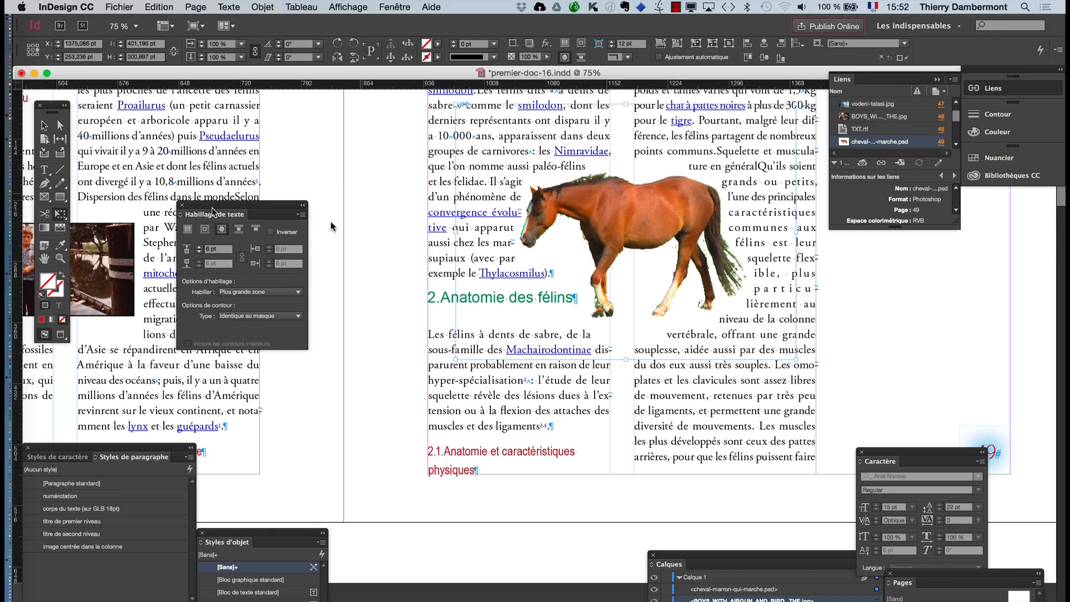
{"action": "left_click_drag", "start_coordinate": [581, 207], "coordinate": [583, 208]}
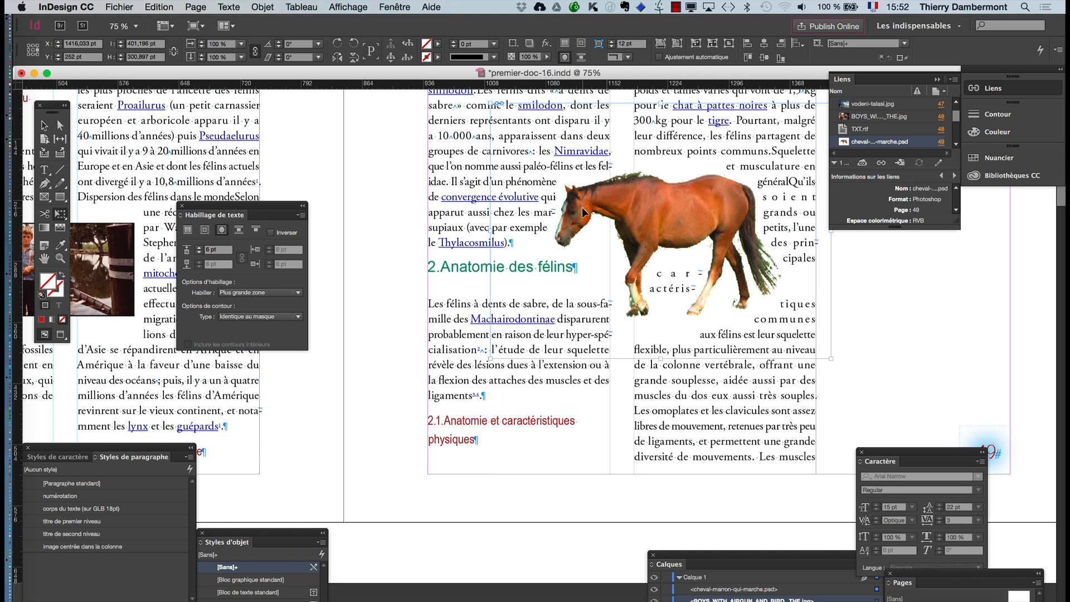
{"action": "left_click_drag", "start_coordinate": [585, 202], "coordinate": [509, 237]}
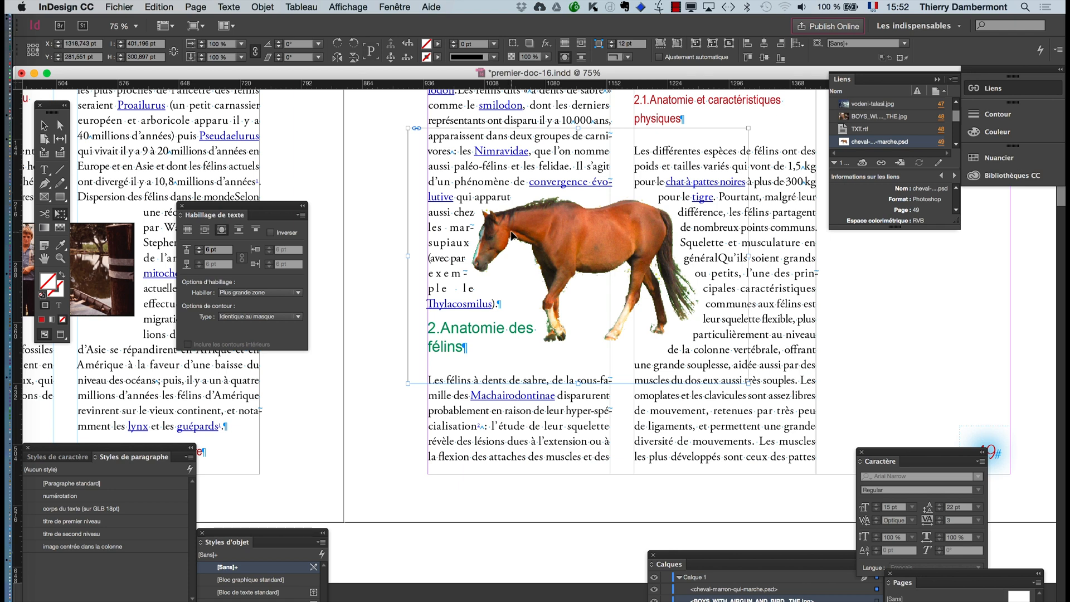
{"action": "left_click_drag", "start_coordinate": [550, 234], "coordinate": [551, 235]}
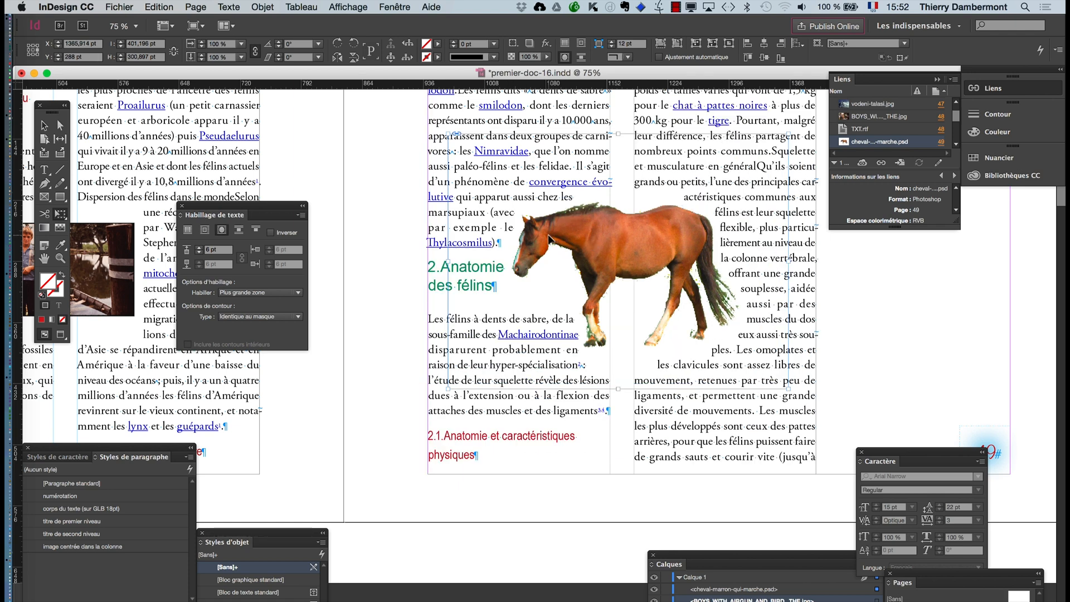
{"action": "left_click", "coordinate": [852, 297]}
{"action": "left_click", "coordinate": [43, 126]}
{"action": "left_click", "coordinate": [863, 379]}
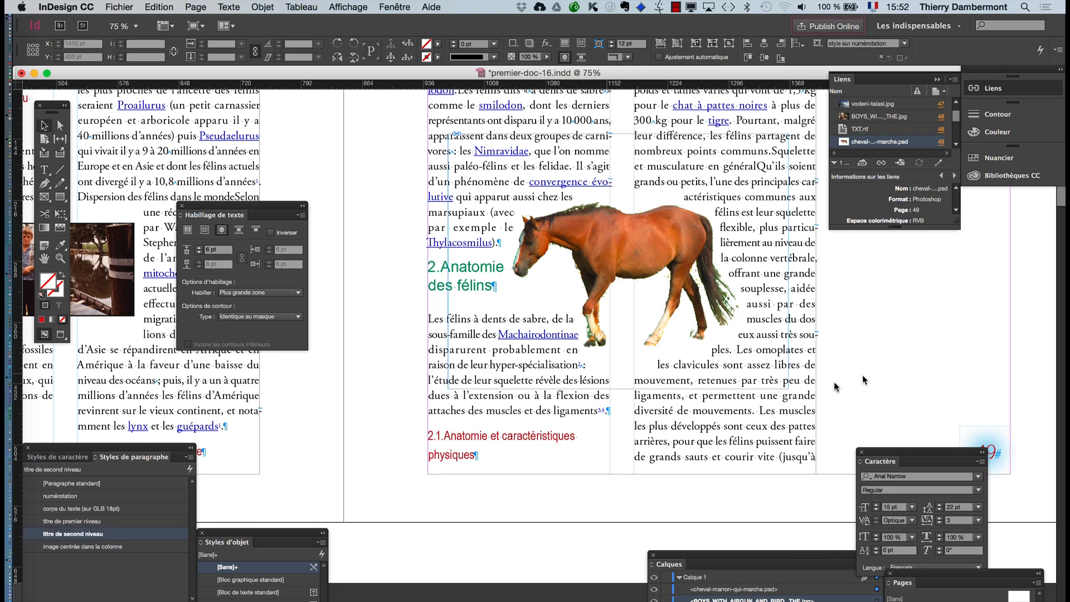
{"action": "scroll", "coordinate": [616, 378], "scroll_direction": "down", "scroll_amount": 1, "text": "alt"}
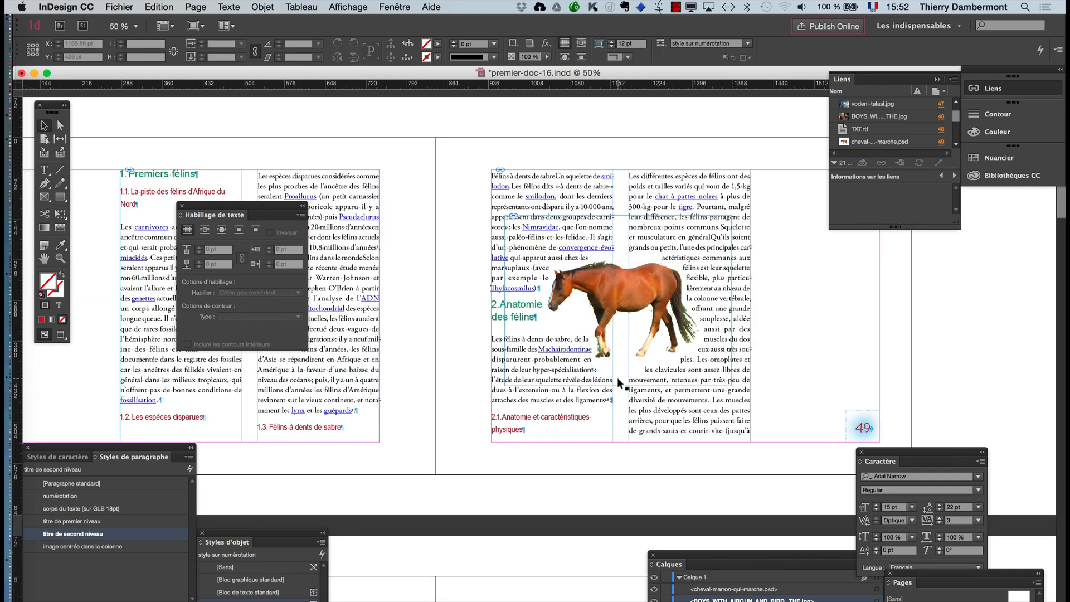
- Move the Caractère and Habillage de texte panels clear of the spread and check pages 48–49 in preview mode without guides
{"action": "left_click_drag", "start_coordinate": [880, 454], "coordinate": [935, 474]}
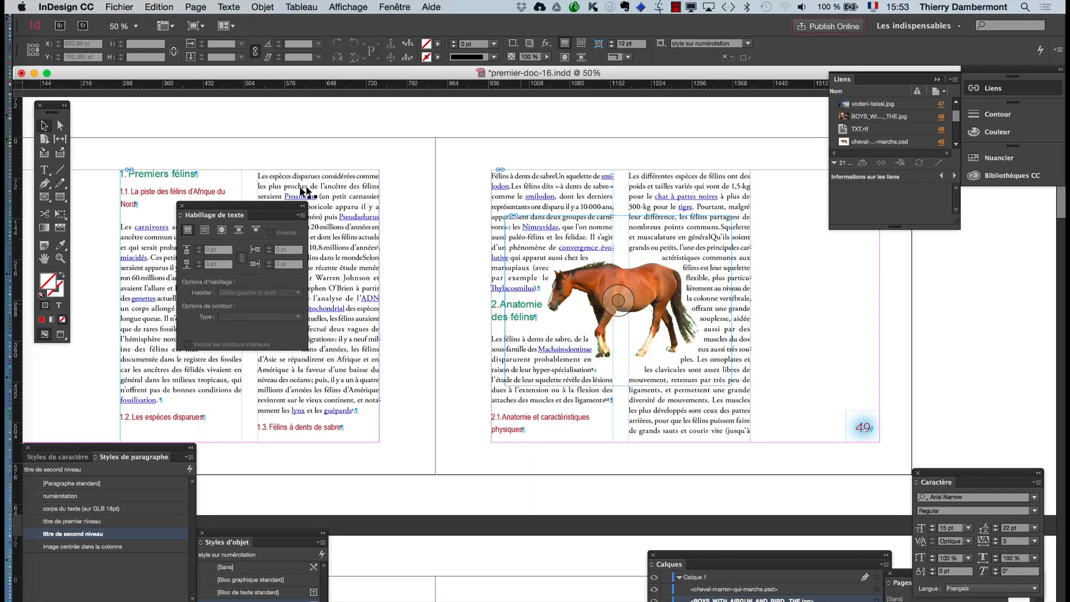
{"action": "left_click_drag", "start_coordinate": [218, 207], "coordinate": [942, 284]}
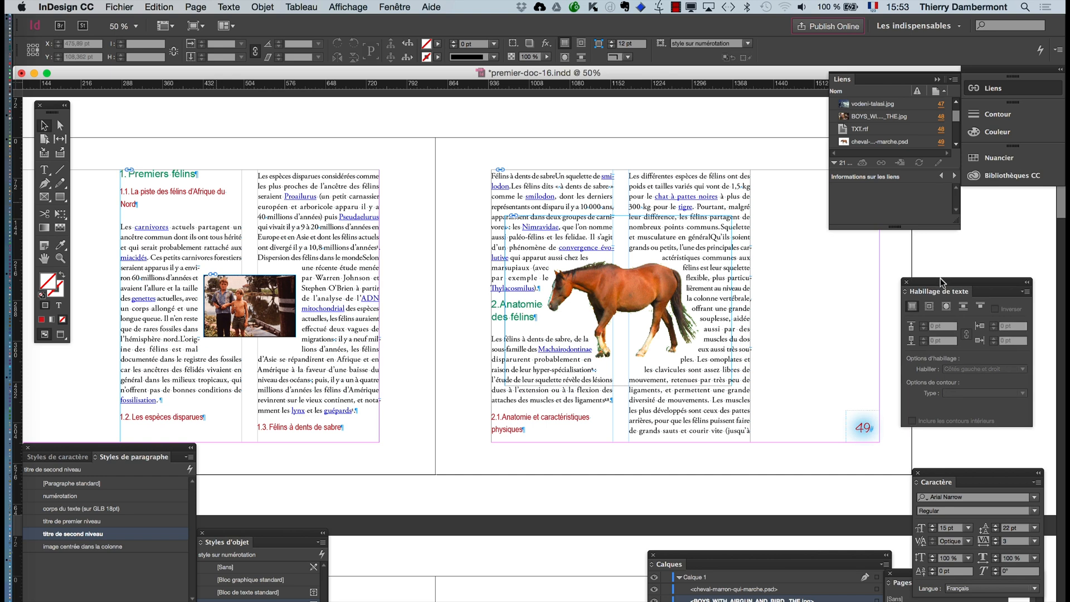
{"action": "left_click", "coordinate": [42, 260]}
{"action": "left_click", "coordinate": [61, 334]}
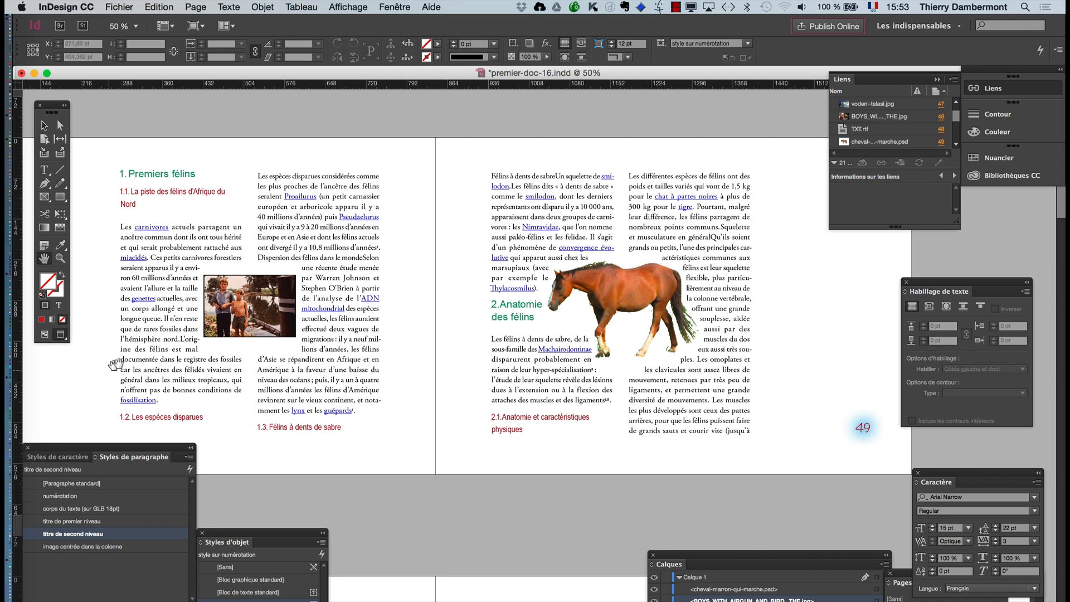
{"action": "key", "text": "super+F12"}
{"action": "key", "text": "super+minus"}
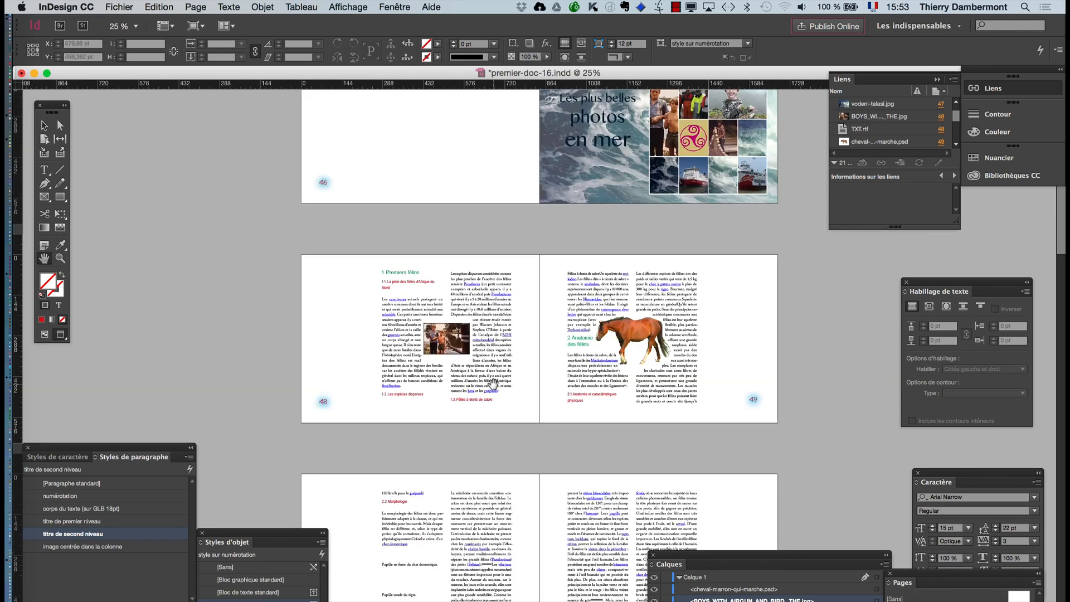
{"action": "left_click", "coordinate": [44, 334]}
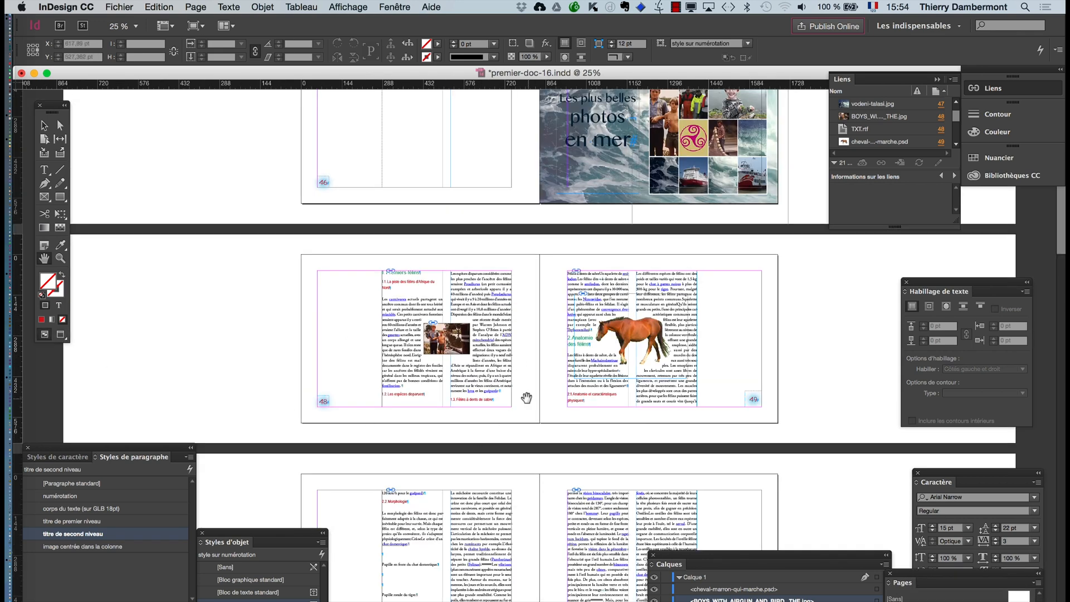
- Import celtic-23372_960_720.png and place it on the pasteboard beside page 50 at about 191 by 191 pt
{"action": "scroll", "coordinate": [524, 396], "scroll_direction": "down", "scroll_amount": 10}
{"action": "scroll", "coordinate": [390, 134], "scroll_direction": "up", "scroll_amount": 3}
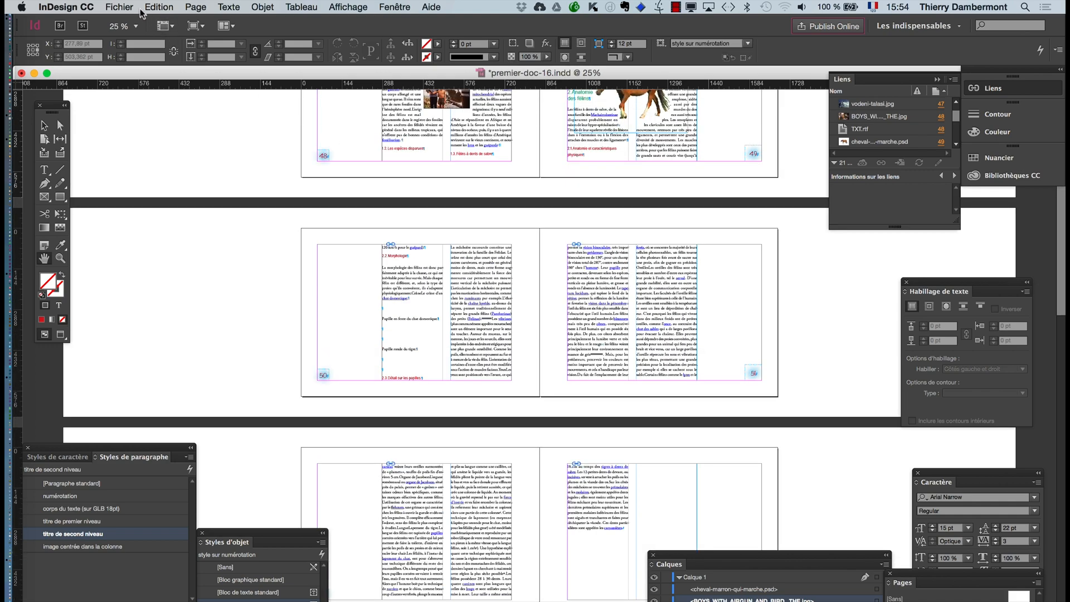
{"action": "left_click", "coordinate": [118, 6]}
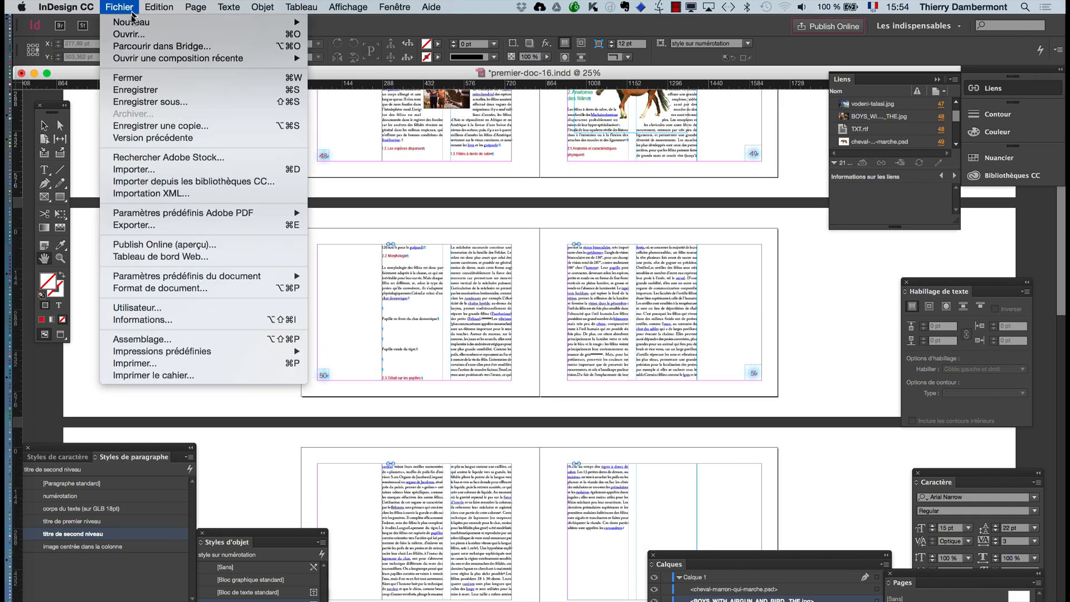
{"action": "left_click", "coordinate": [120, 169]}
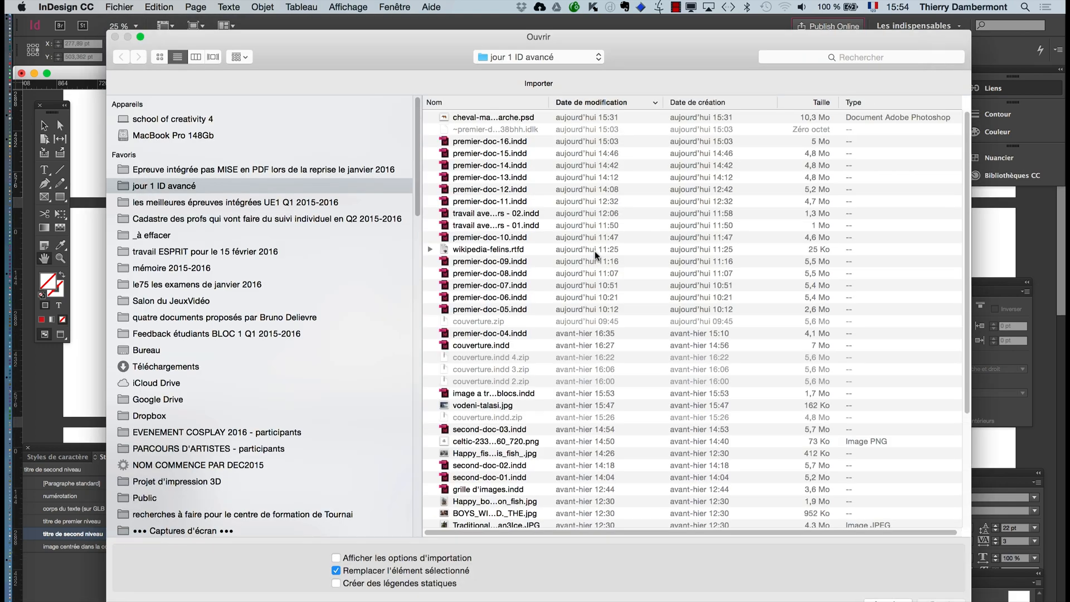
{"action": "scroll", "coordinate": [567, 292], "scroll_direction": "down", "scroll_amount": 1}
{"action": "scroll", "coordinate": [566, 296], "scroll_direction": "down", "scroll_amount": 5}
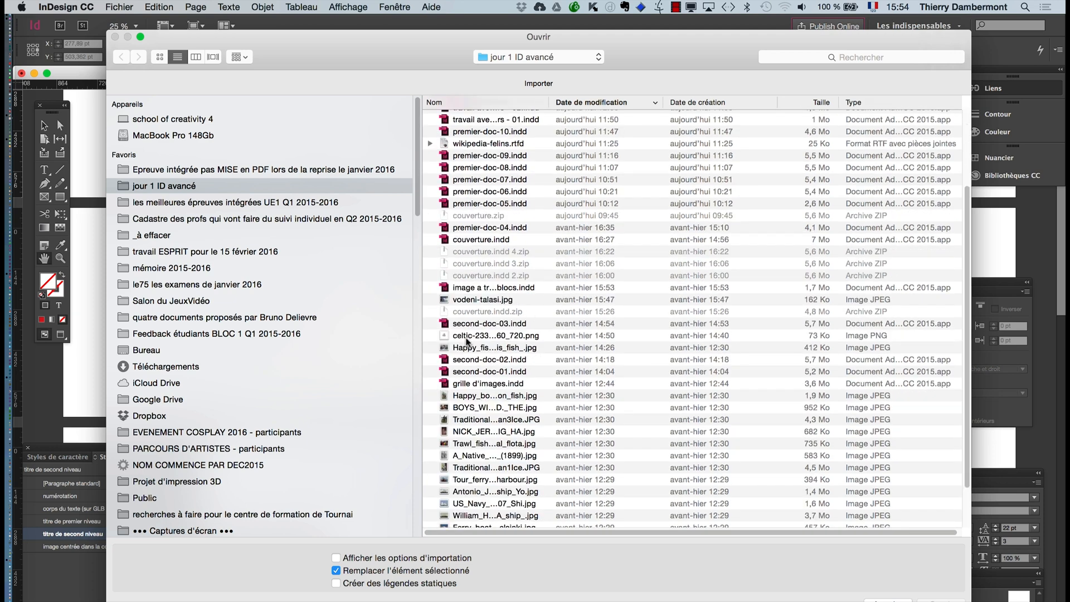
{"action": "left_click", "coordinate": [473, 338]}
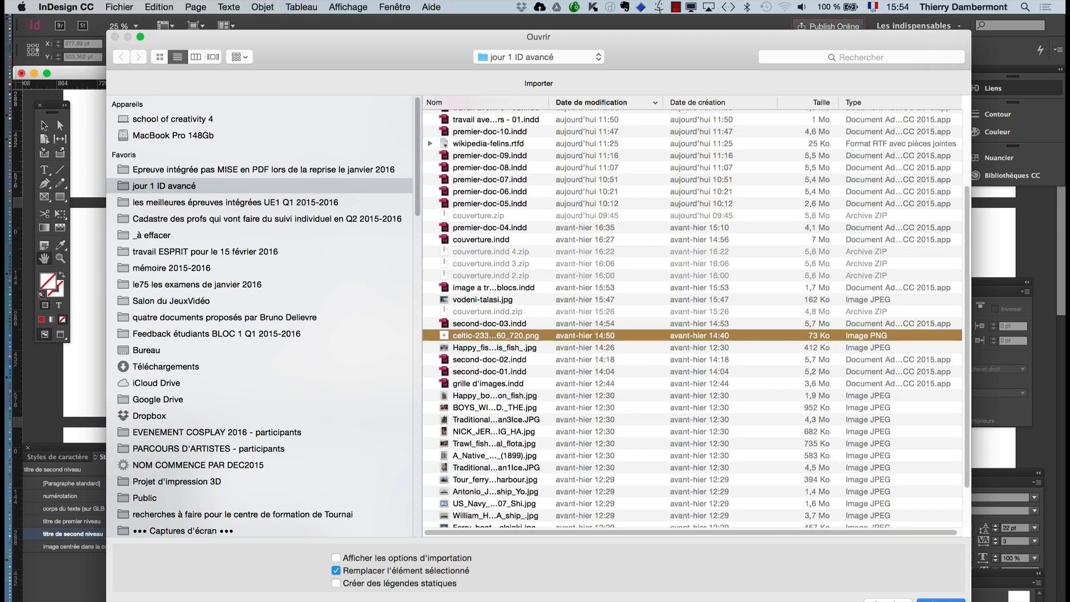
{"action": "key", "text": "Return"}
{"action": "left_click_drag", "start_coordinate": [191, 277], "coordinate": [246, 301]}
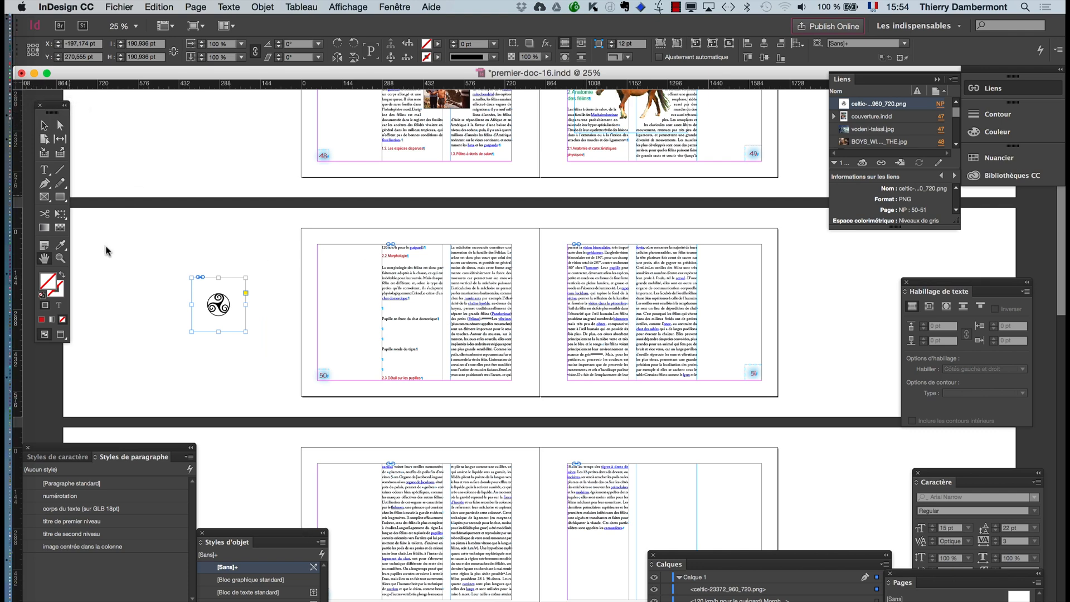
- Move the Celtic symbol onto page 51, straddling the two text columns, at about X 1291 pt
{"action": "left_click", "coordinate": [44, 126]}
{"action": "left_click_drag", "start_coordinate": [242, 300], "coordinate": [638, 298]}
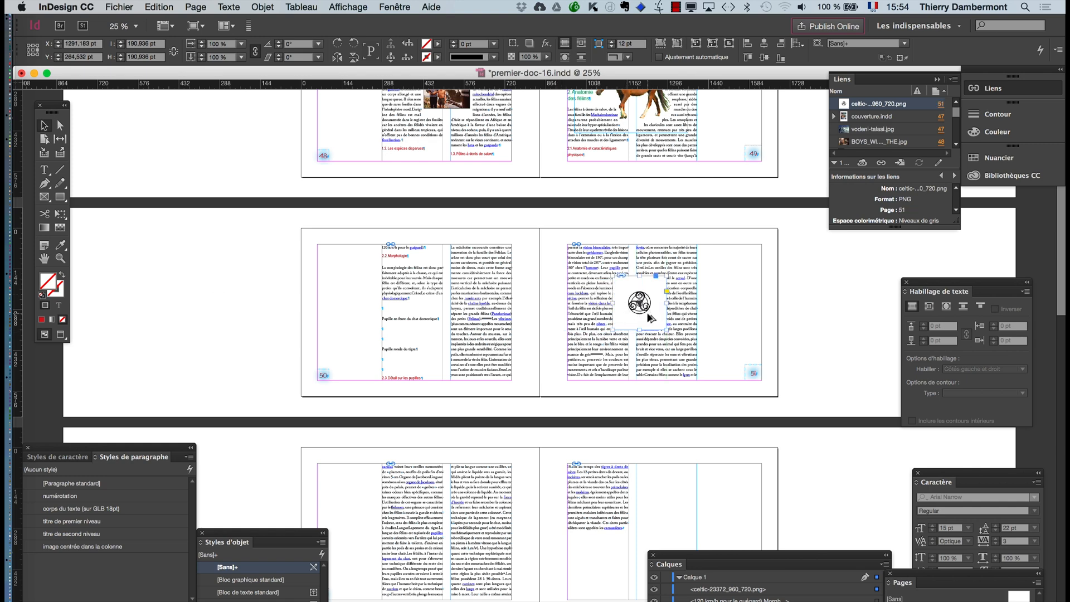
{"action": "key", "text": "super+equal"}
{"action": "key", "text": "super+equal"}
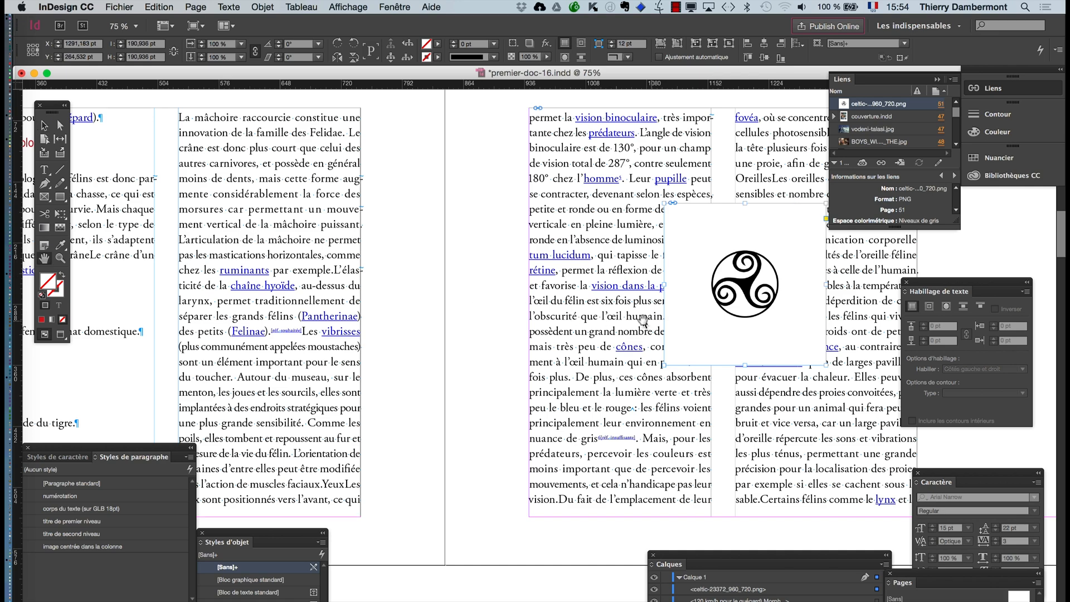
{"action": "left_click_drag", "start_coordinate": [642, 319], "coordinate": [378, 334]}
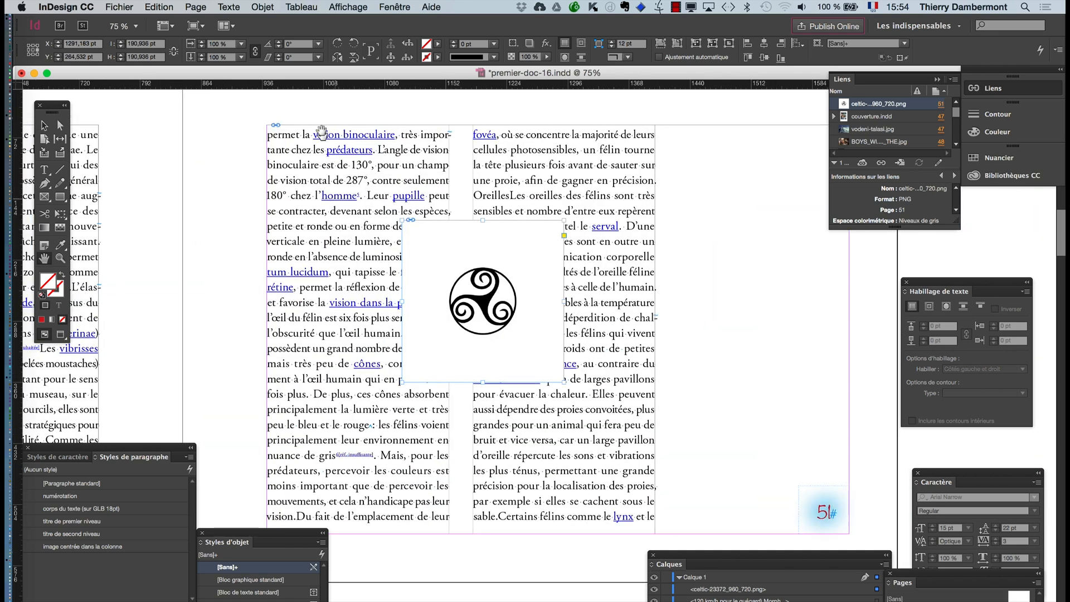
- Give the Celtic symbol a Masque clipping path of type Détection des contours
{"action": "left_click", "coordinate": [262, 6]}
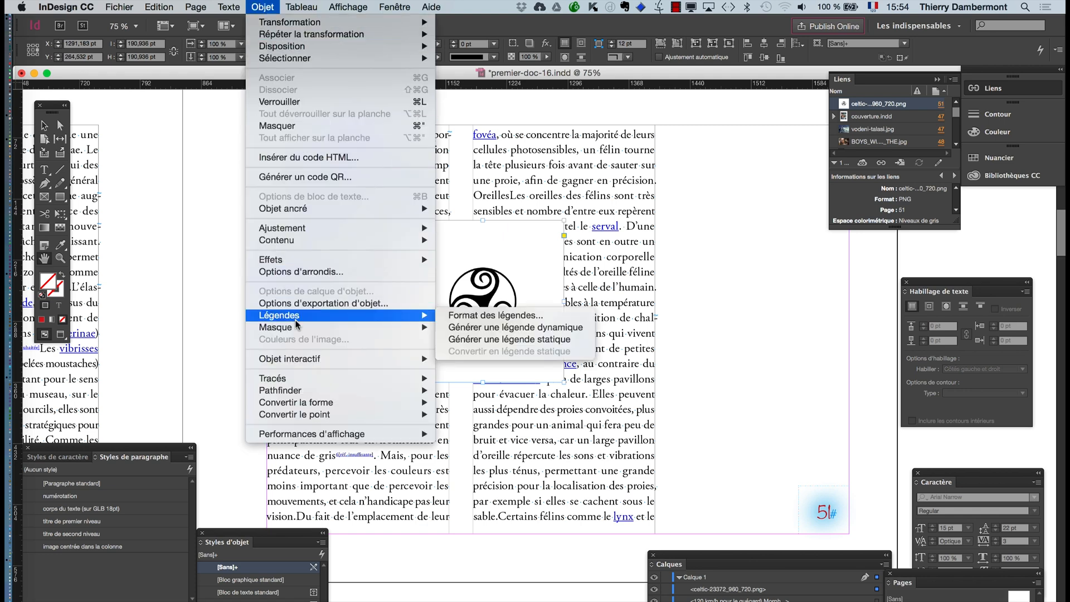
{"action": "mouse_move", "coordinate": [297, 328]}
{"action": "left_click", "coordinate": [466, 330]}
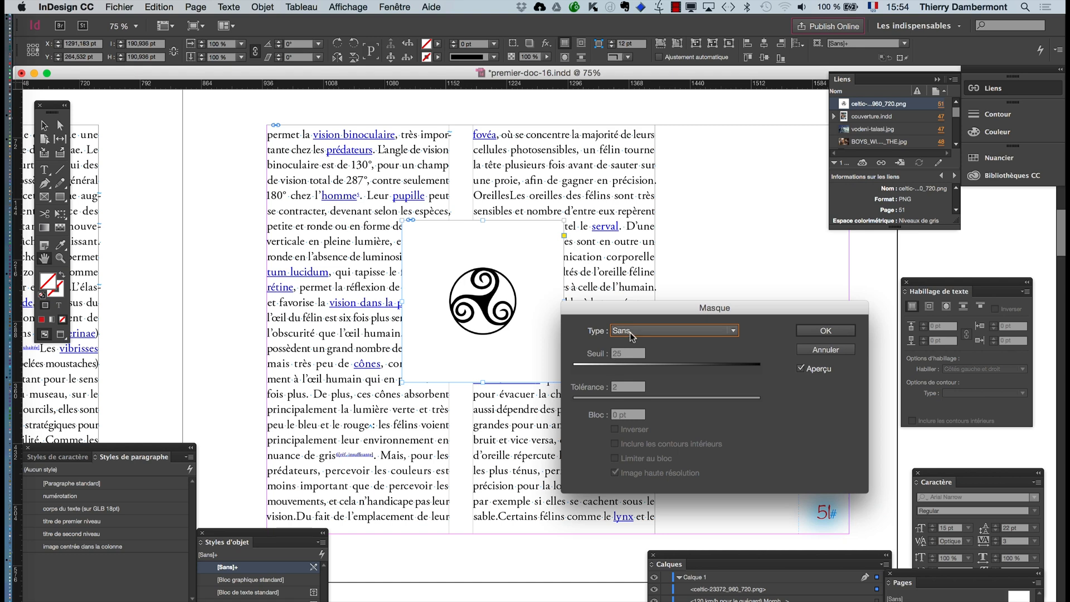
{"action": "left_click", "coordinate": [630, 333]}
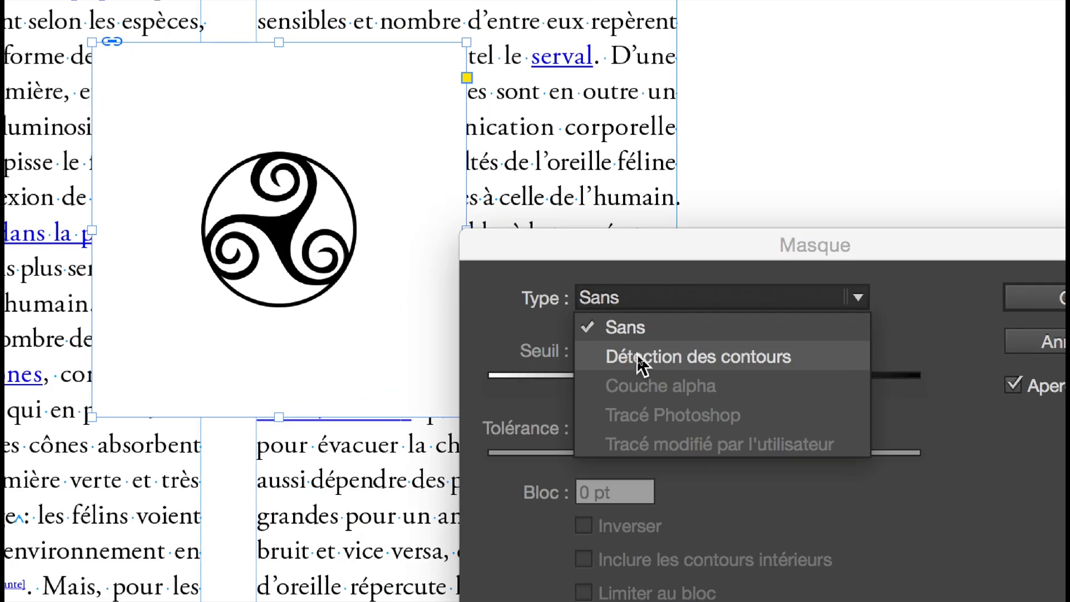
{"action": "left_click", "coordinate": [639, 357]}
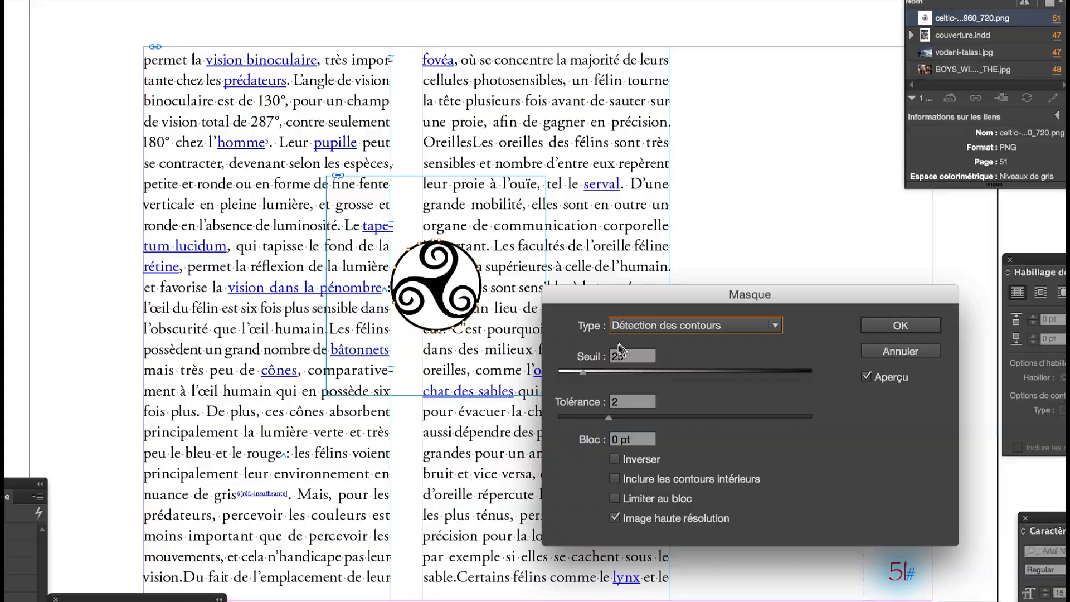
- Try a Bloc value of -15 pt for the symbol's clipping path, and set it to -30 pt
{"action": "left_click_drag", "start_coordinate": [592, 295], "coordinate": [616, 169]}
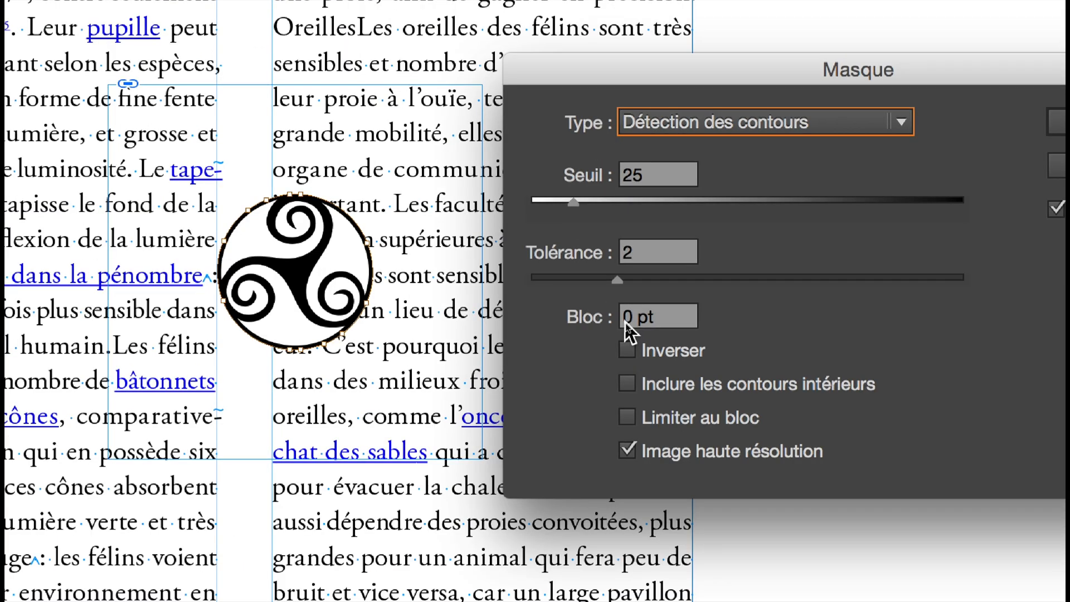
{"action": "double_click", "coordinate": [627, 317]}
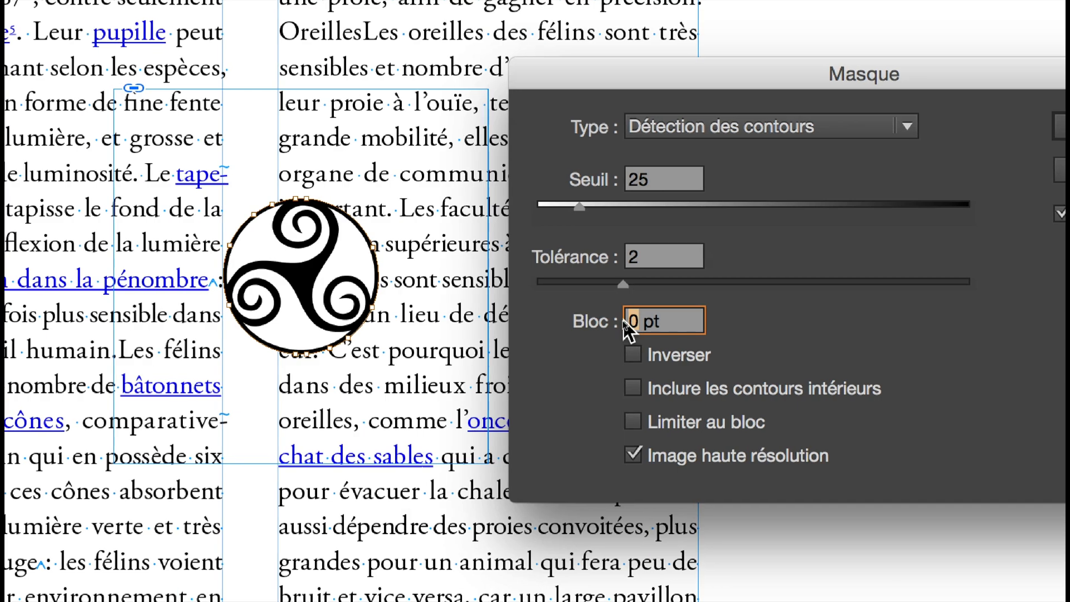
{"action": "type", "text": "-15"}
{"action": "key", "text": "Tab"}
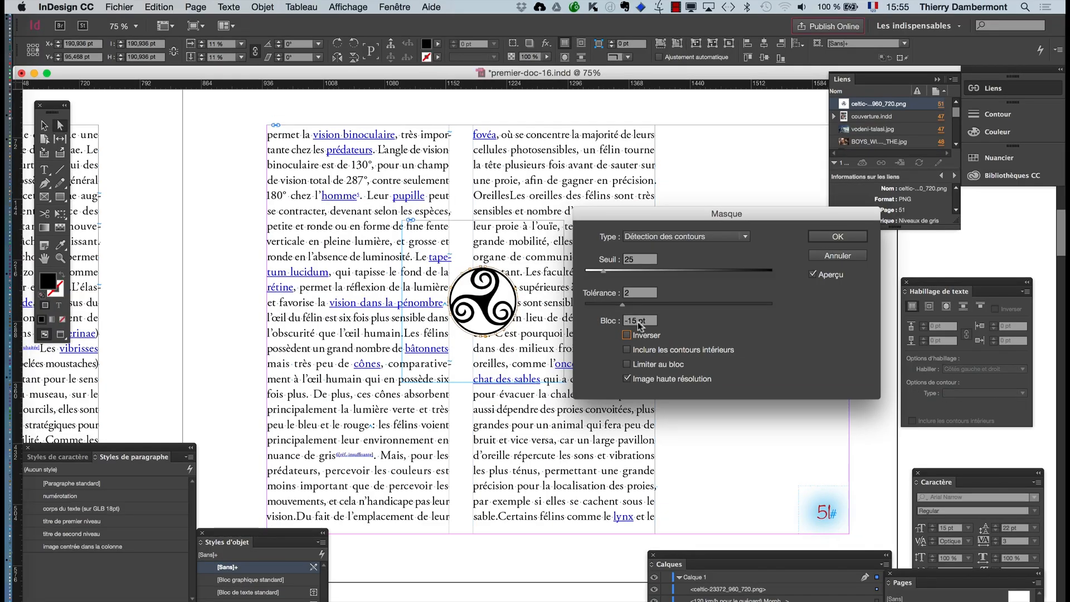
{"action": "left_click", "coordinate": [638, 322]}
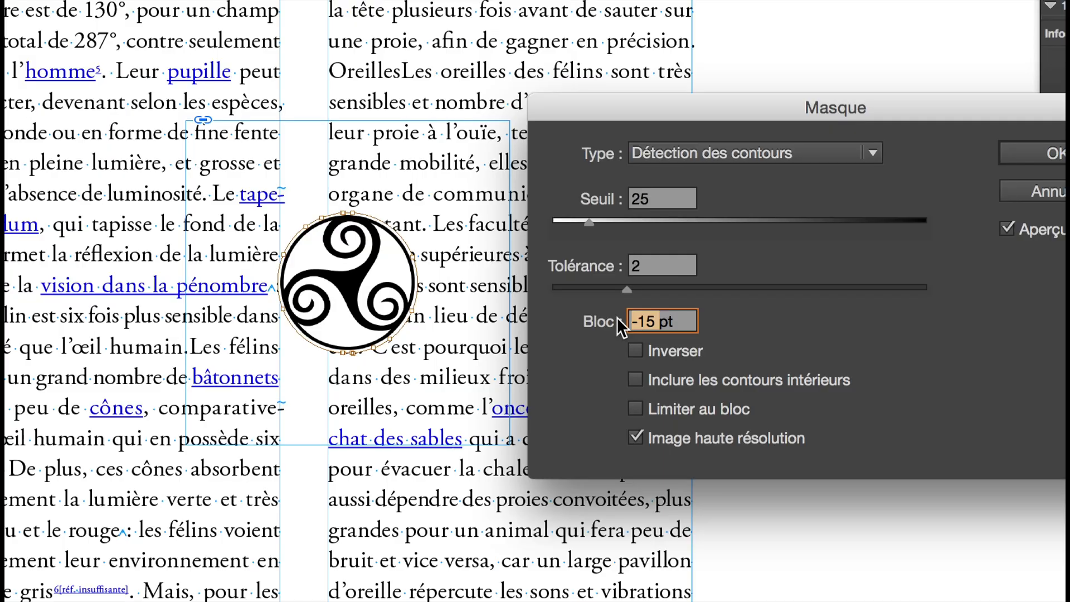
{"action": "type", "text": "-30"}
{"action": "key", "text": "Tab"}
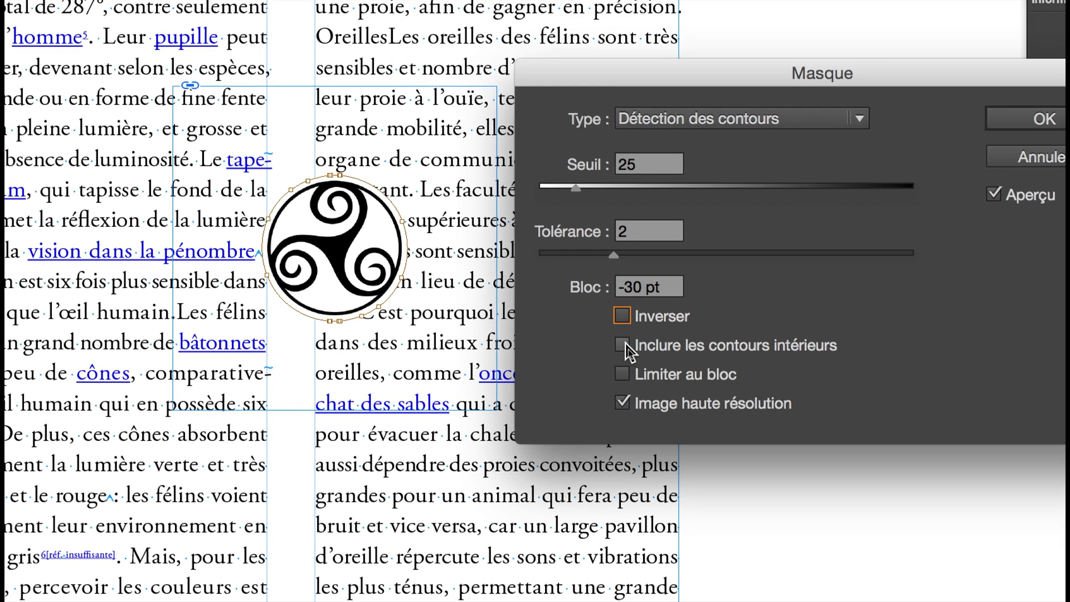
- Compare the clipping path with and without Inclure les contours intérieurs, leave the option off, and apply the mask
{"action": "left_click", "coordinate": [623, 345]}
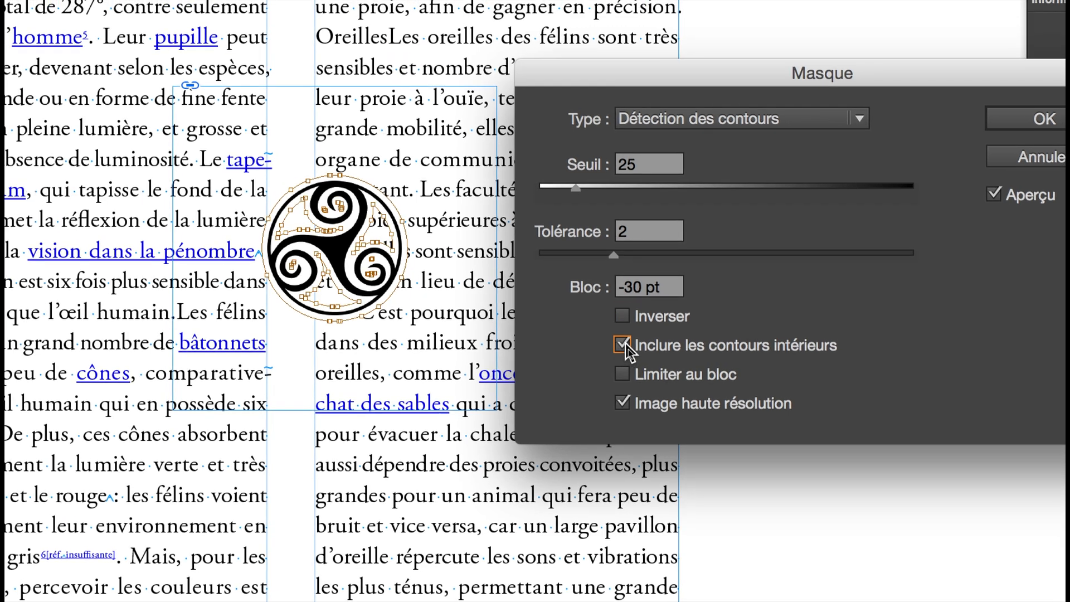
{"action": "left_click", "coordinate": [623, 345]}
{"action": "left_click", "coordinate": [622, 345]}
{"action": "left_click", "coordinate": [623, 344]}
{"action": "left_click", "coordinate": [622, 345]}
{"action": "left_click", "coordinate": [623, 345]}
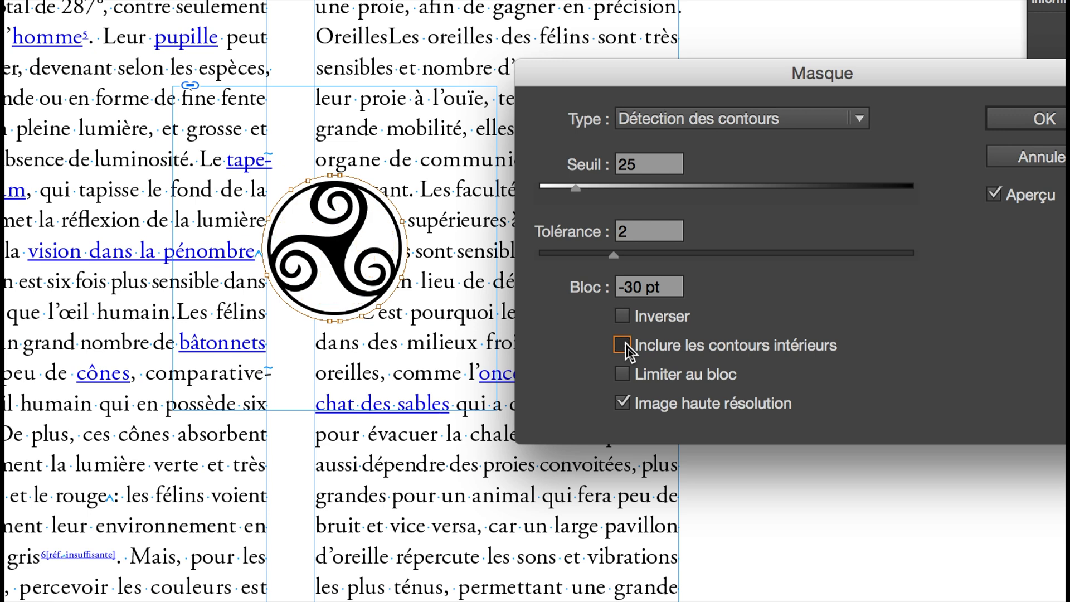
{"action": "left_click", "coordinate": [622, 345]}
{"action": "left_click", "coordinate": [623, 345]}
{"action": "left_click", "coordinate": [622, 343]}
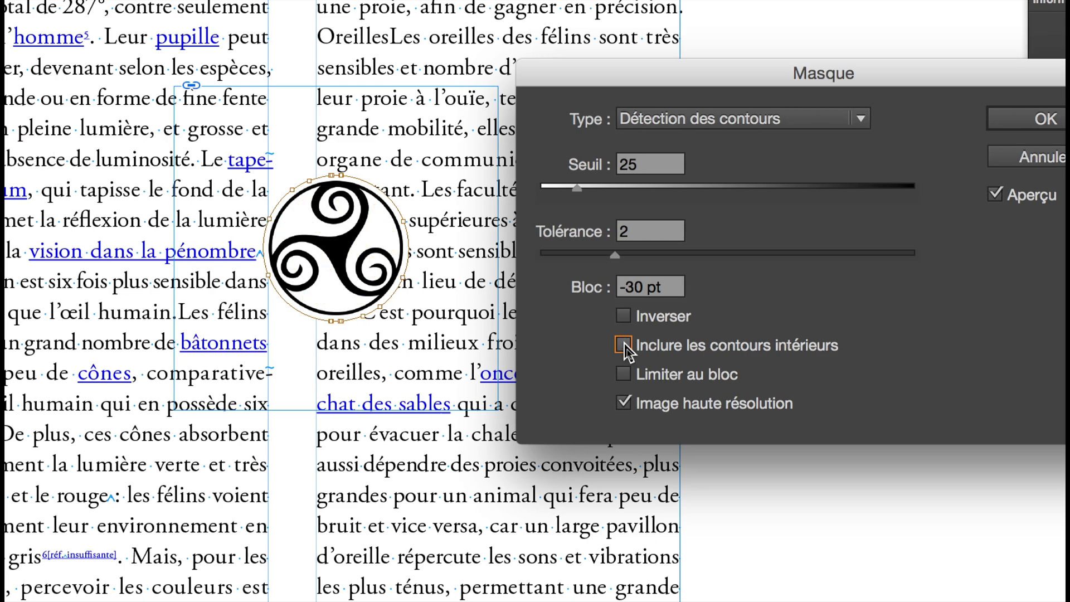
{"action": "left_click", "coordinate": [624, 343]}
{"action": "left_click", "coordinate": [623, 342]}
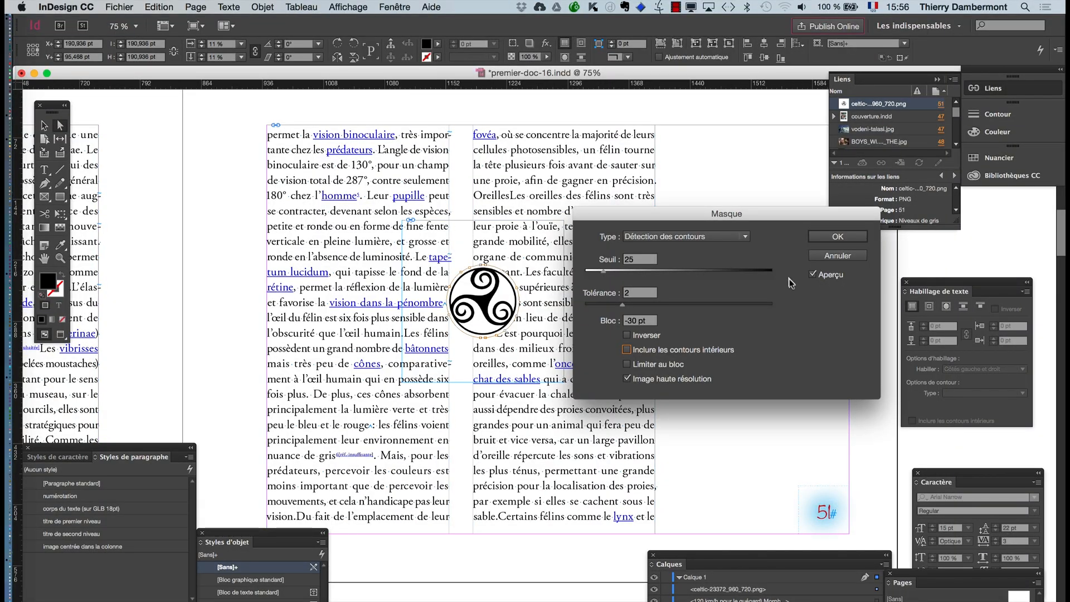
{"action": "left_click", "coordinate": [836, 239]}
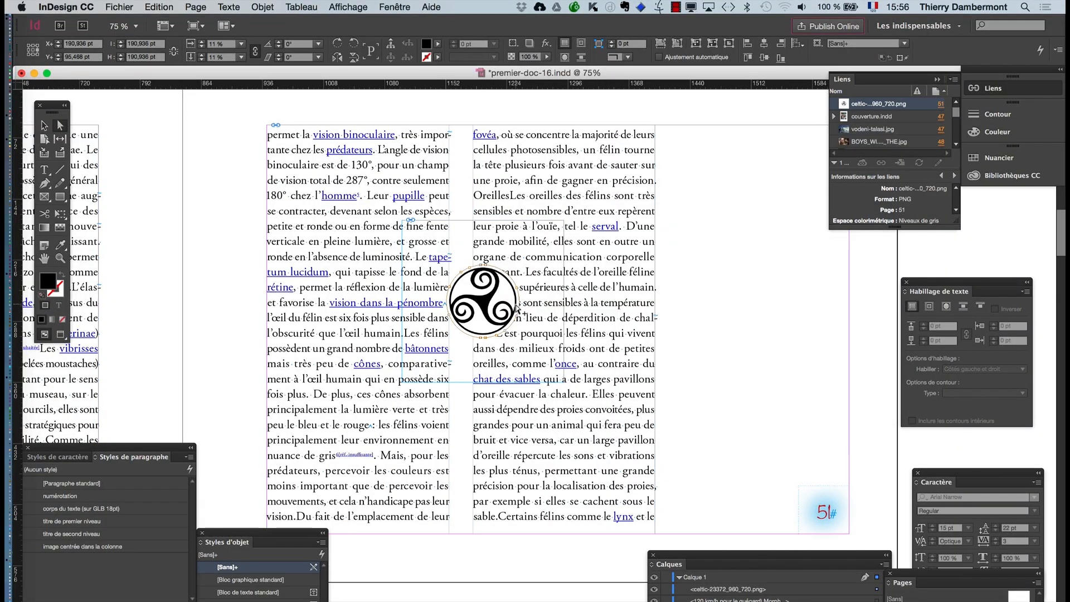
- Inspect the symbol's clipping contour up close and select its image frame
{"action": "scroll", "coordinate": [516, 307], "scroll_direction": "up", "scroll_amount": 2}
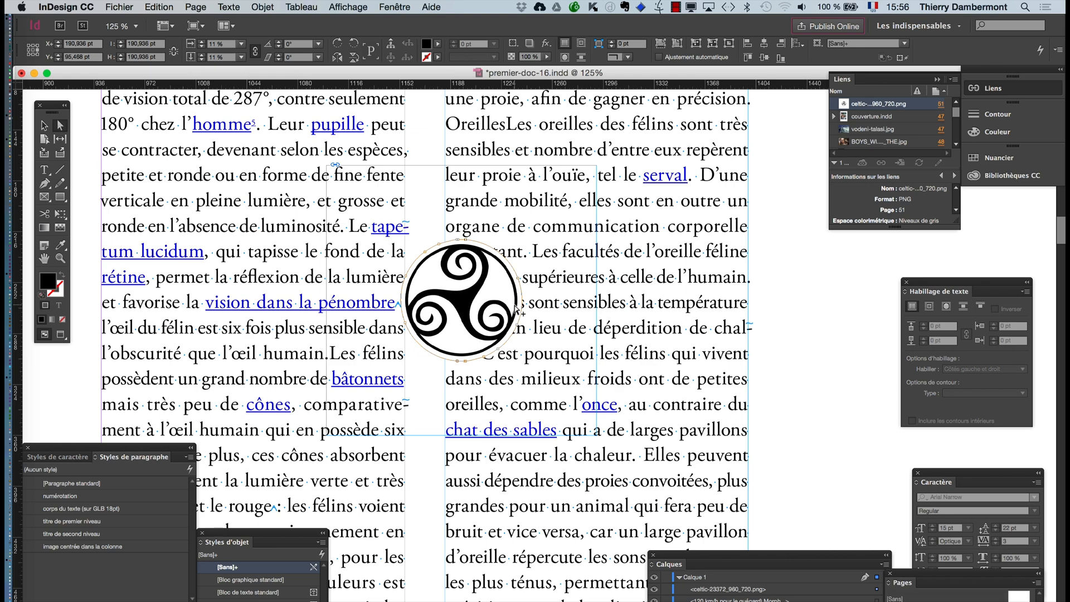
{"action": "scroll", "coordinate": [515, 307], "scroll_direction": "up", "scroll_amount": 3}
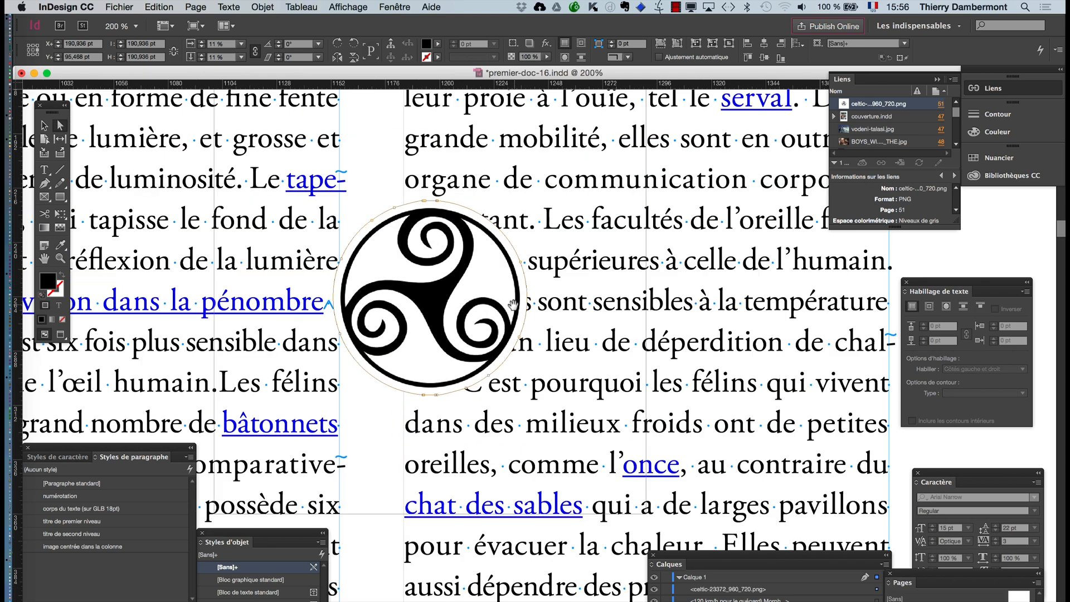
{"action": "scroll", "coordinate": [516, 310], "scroll_direction": "down", "scroll_amount": 1}
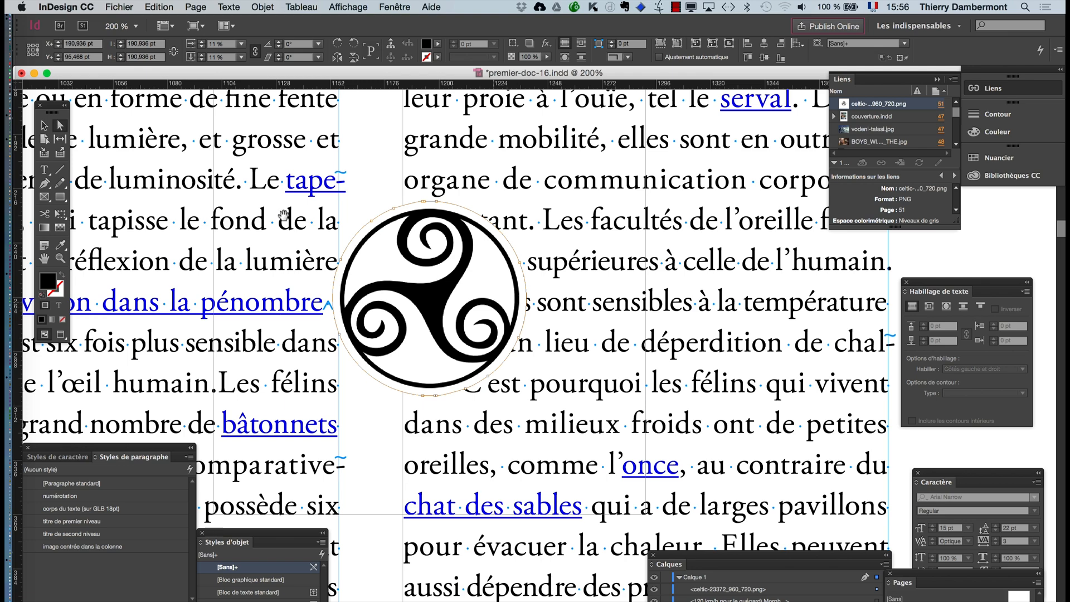
{"action": "left_click", "coordinate": [43, 125]}
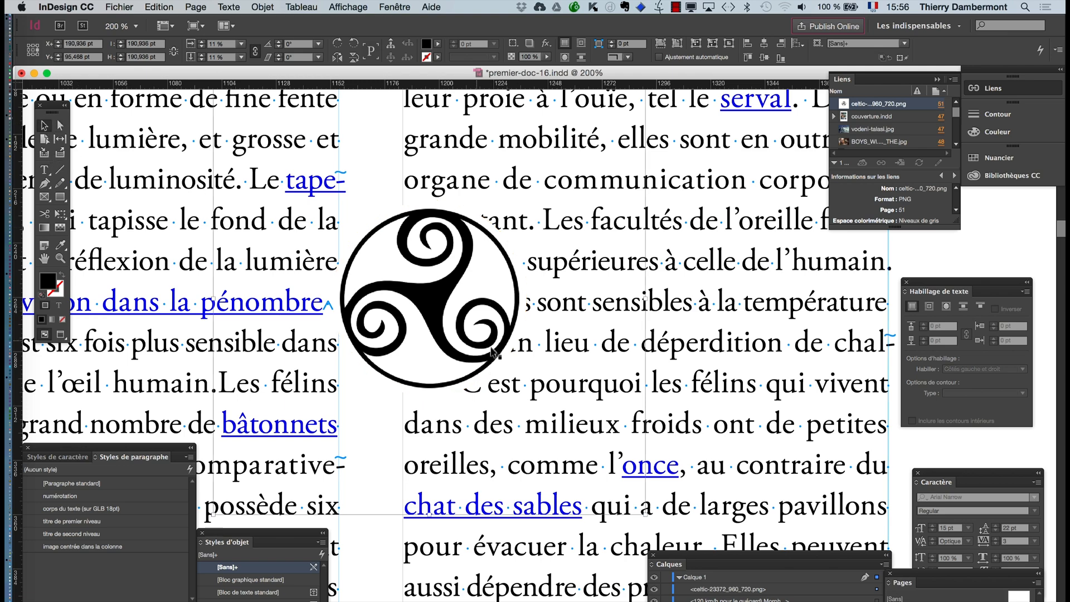
{"action": "scroll", "coordinate": [488, 348], "scroll_direction": "down", "scroll_amount": 1}
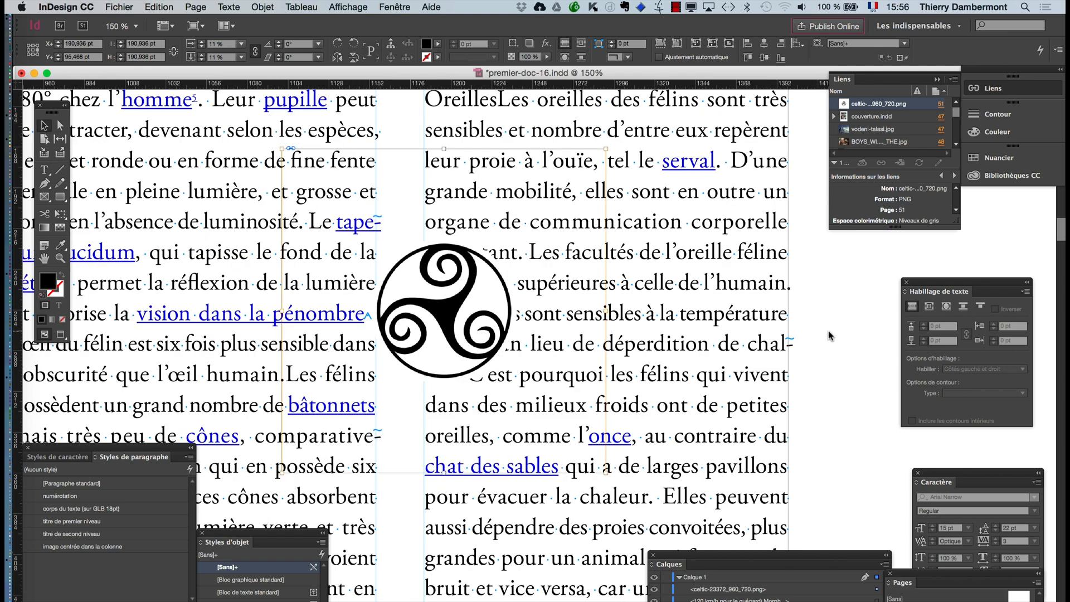
{"action": "left_click", "coordinate": [424, 289]}
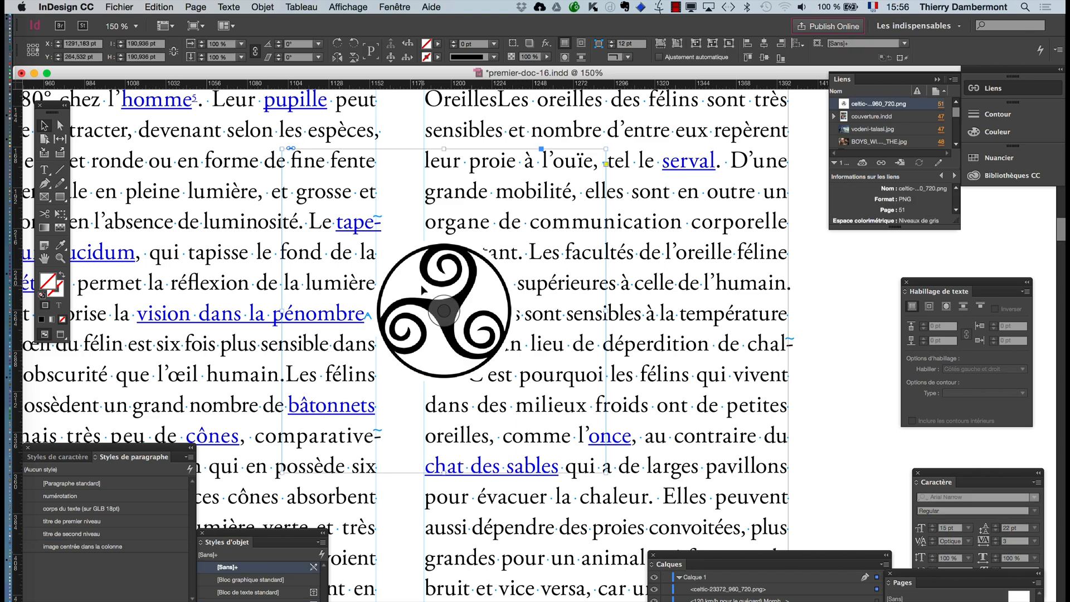
{"action": "scroll", "coordinate": [422, 290], "scroll_direction": "down", "scroll_amount": 3}
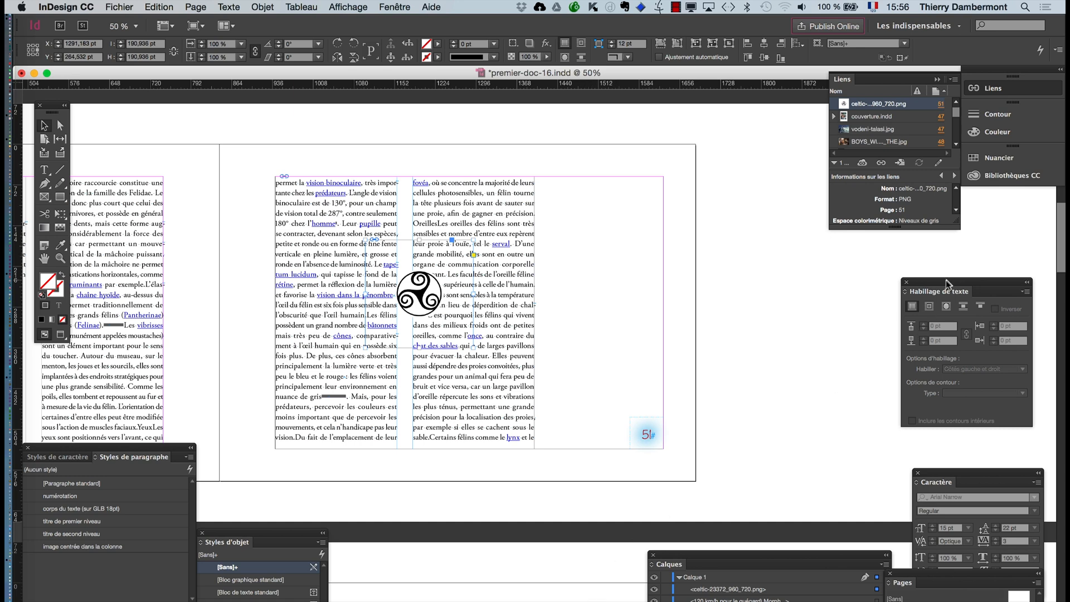
- Set the Celtic symbol's text wrap to follow the object shape, with the contour type Identique au masque
{"action": "left_click_drag", "start_coordinate": [946, 284], "coordinate": [548, 227]}
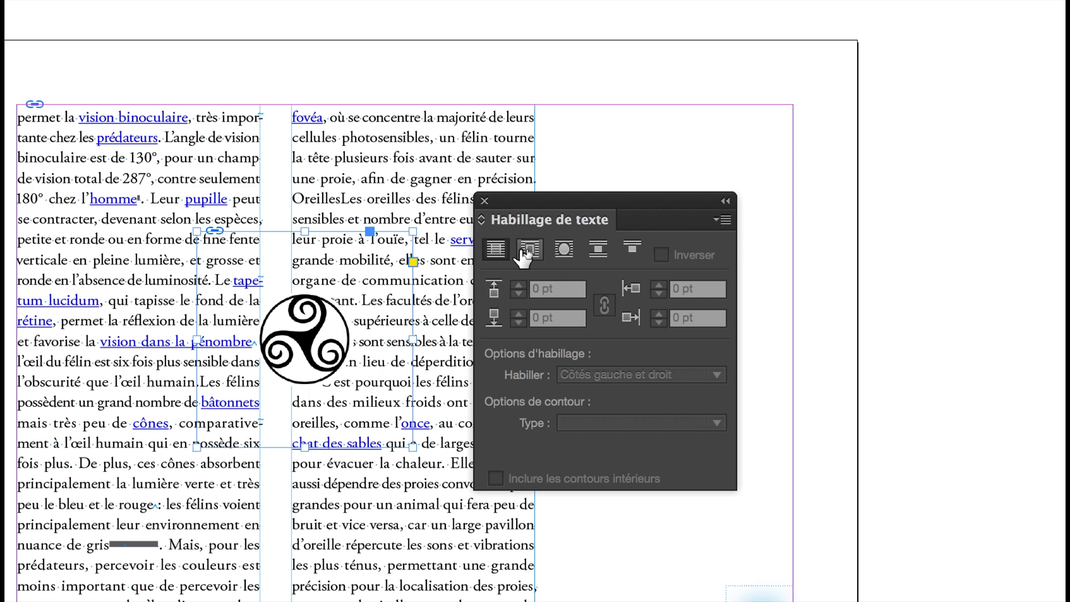
{"action": "left_click", "coordinate": [524, 252]}
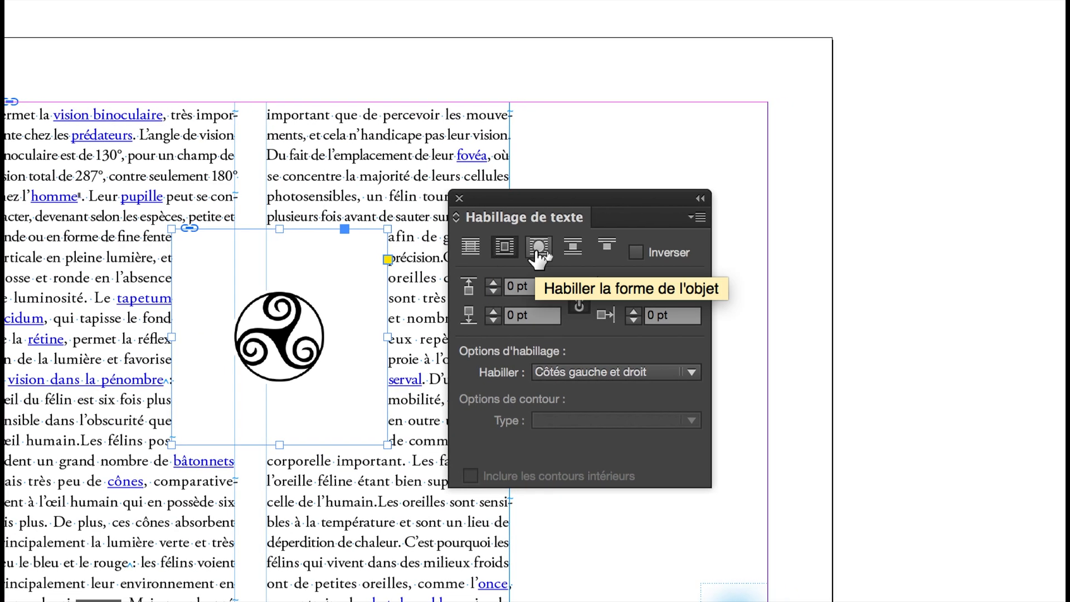
{"action": "left_click", "coordinate": [539, 252]}
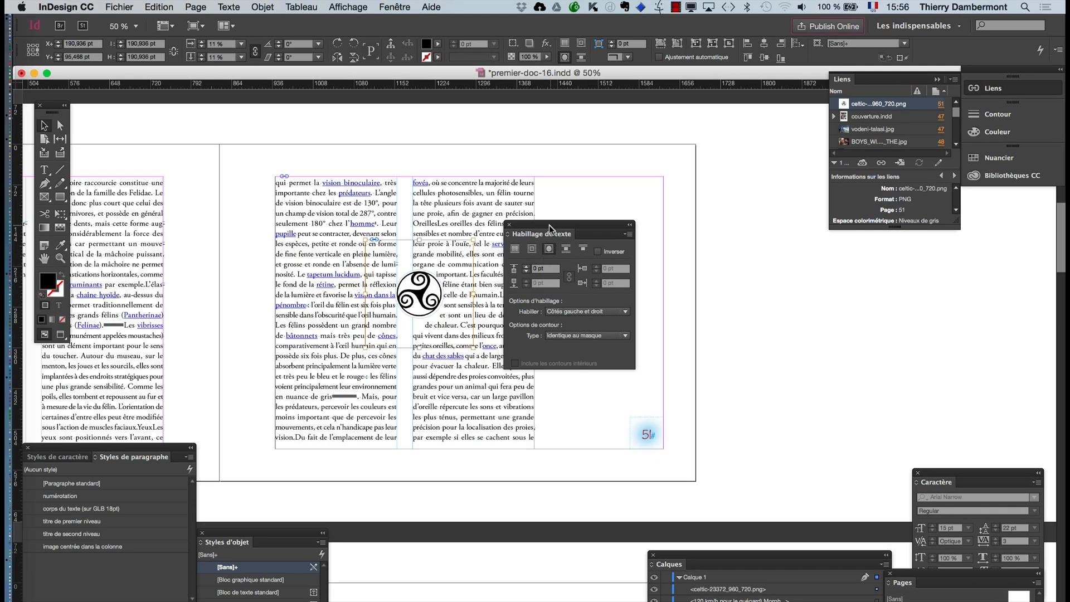
{"action": "left_click_drag", "start_coordinate": [550, 229], "coordinate": [722, 230]}
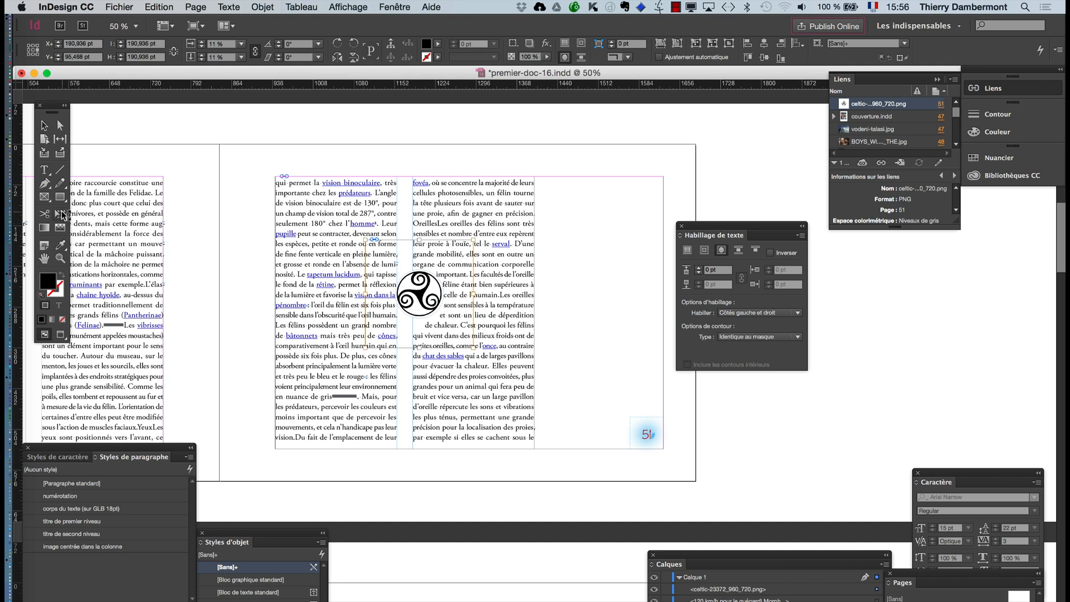
- Enlarge the Celtic symbol about its center with Free Transform to about 361 pt square and check the text wrap up close
{"action": "left_click", "coordinate": [61, 214]}
{"action": "left_click", "coordinate": [45, 126]}
{"action": "left_click", "coordinate": [360, 135]}
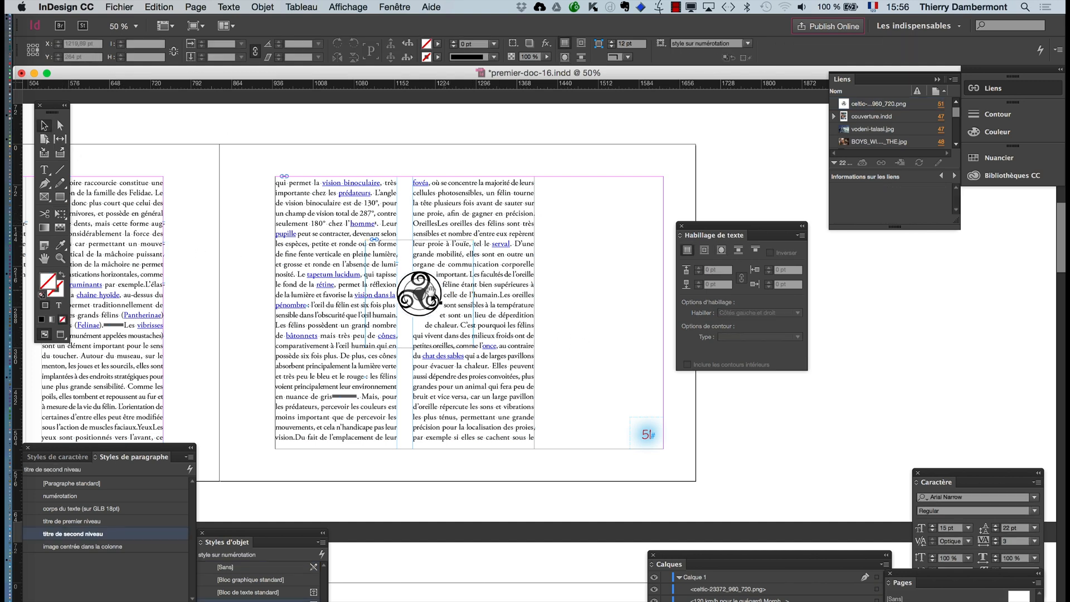
{"action": "left_click", "coordinate": [431, 290]}
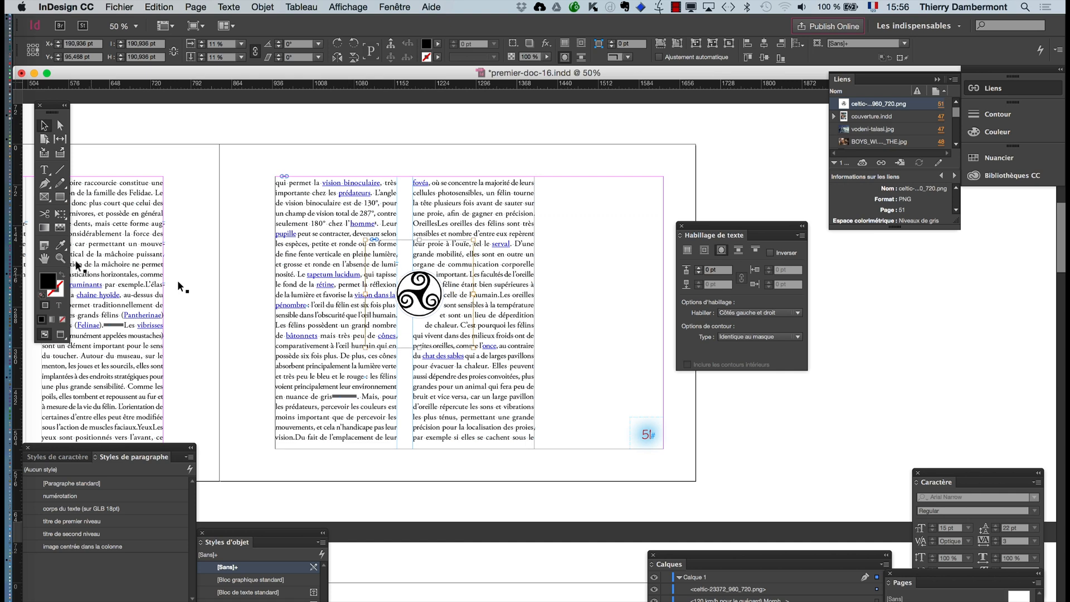
{"action": "left_click", "coordinate": [450, 277]}
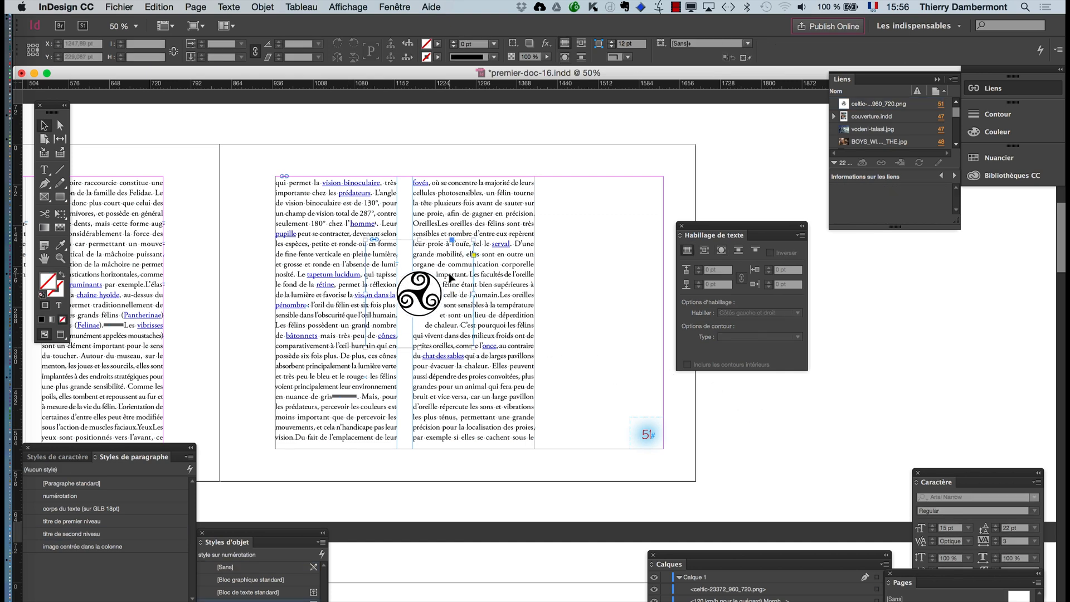
{"action": "left_click", "coordinate": [61, 215]}
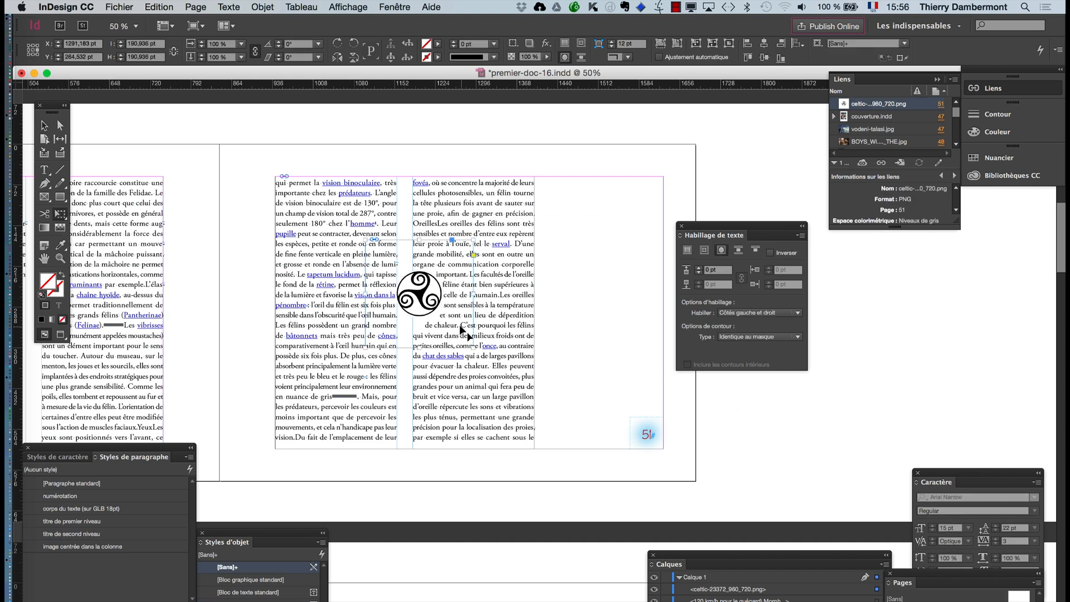
{"action": "left_click_drag", "start_coordinate": [474, 347], "coordinate": [513, 383]}
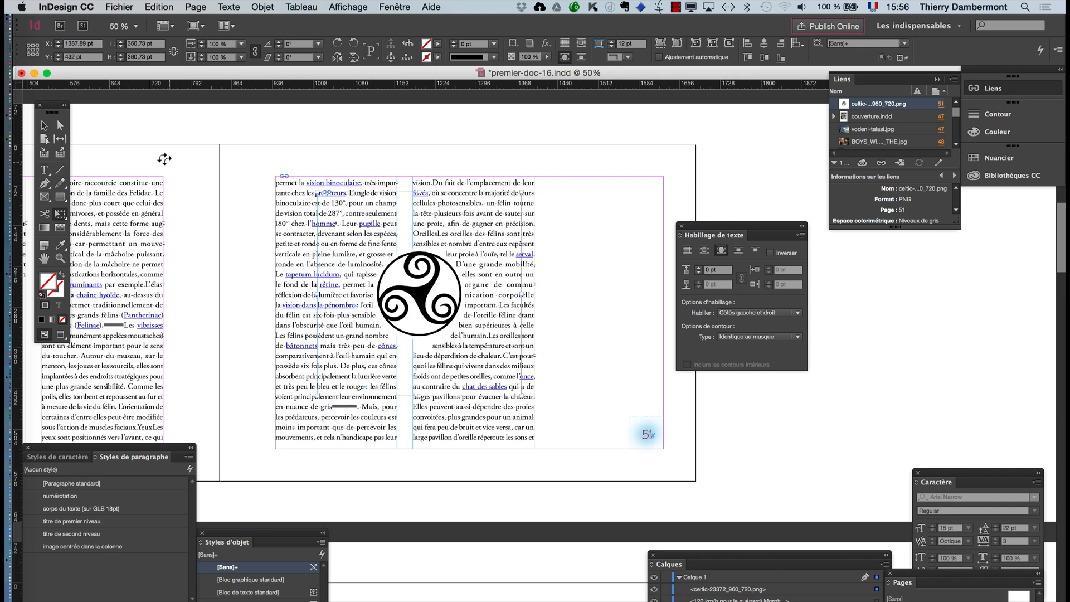
{"action": "left_click", "coordinate": [152, 136]}
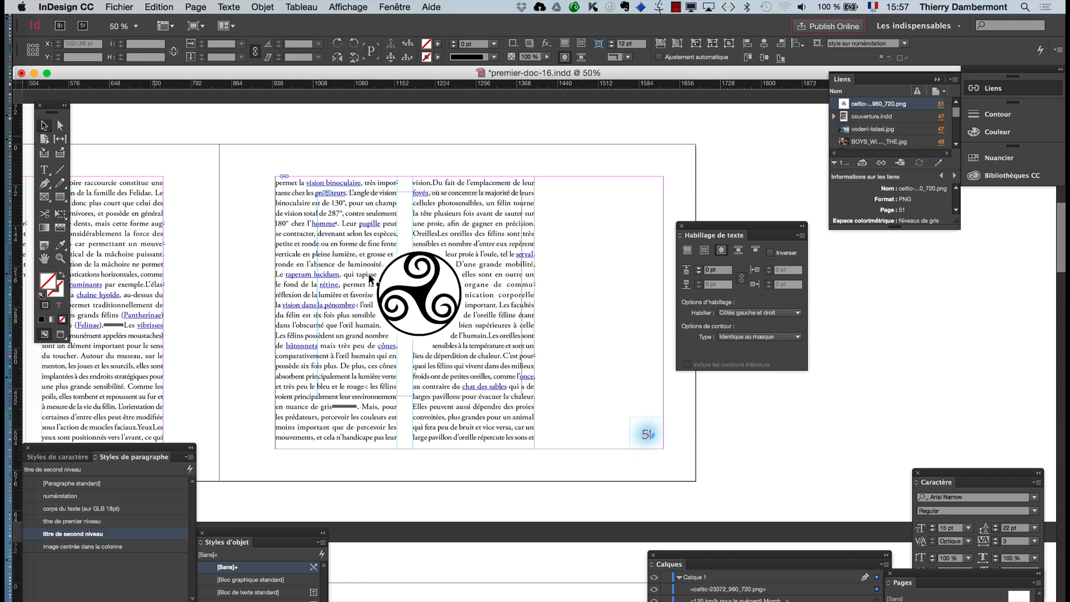
{"action": "scroll", "coordinate": [451, 319], "scroll_direction": "up", "scroll_amount": 1, "text": "alt"}
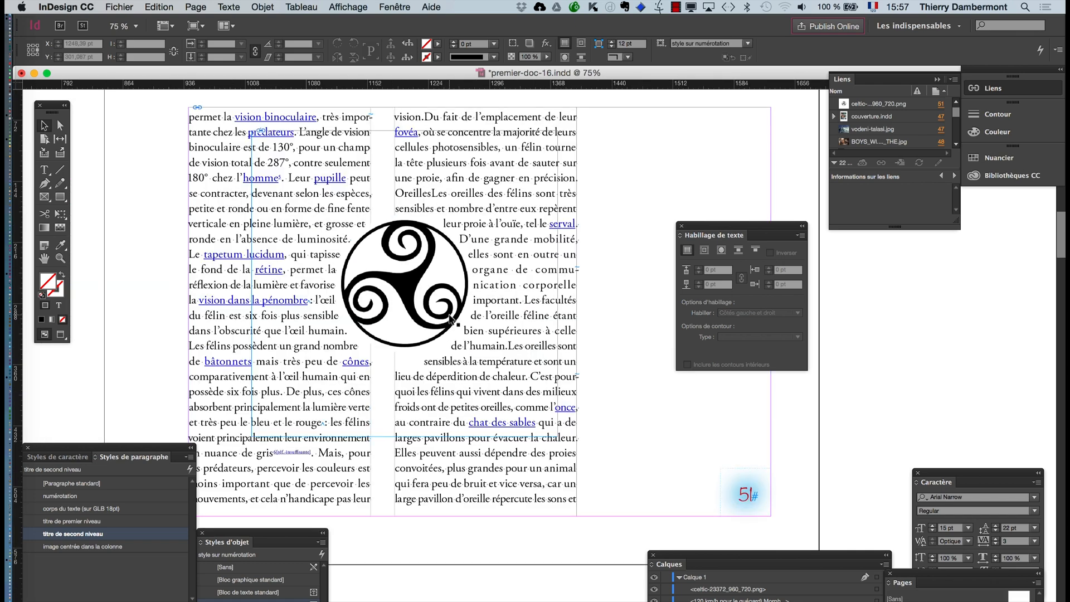
{"action": "scroll", "coordinate": [450, 319], "scroll_direction": "up", "scroll_amount": 1, "text": "alt"}
{"action": "scroll", "coordinate": [478, 328], "scroll_direction": "up", "scroll_amount": 1, "text": "alt"}
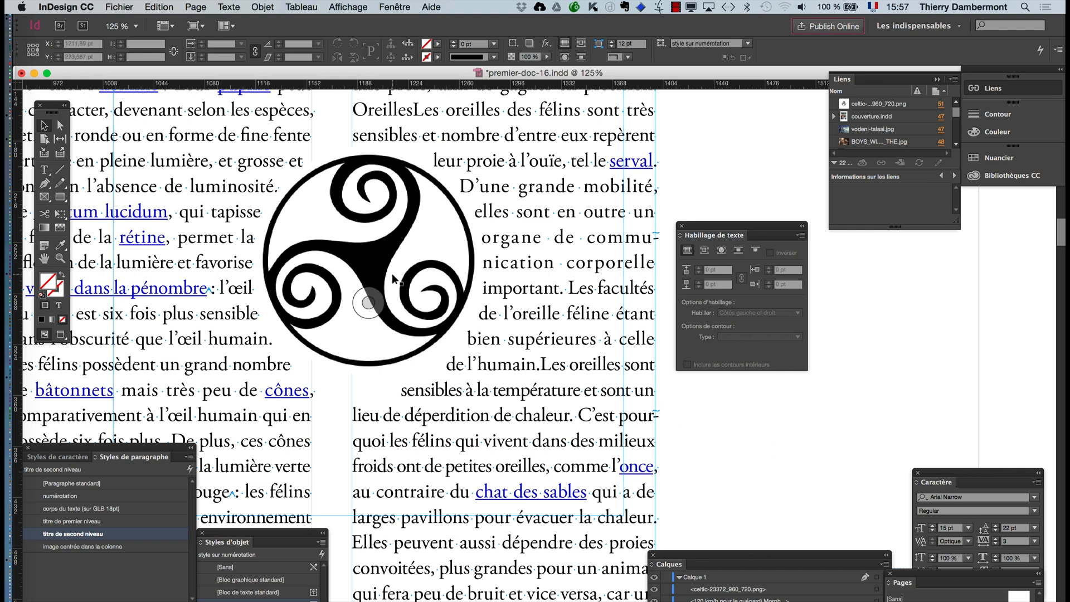
- Move the Celtic symbol so it straddles the outer edge of page 51's second text column, at about X 1556 pt, Y 273 pt
{"action": "left_click", "coordinate": [377, 265]}
{"action": "left_click_drag", "start_coordinate": [376, 265], "coordinate": [595, 271]}
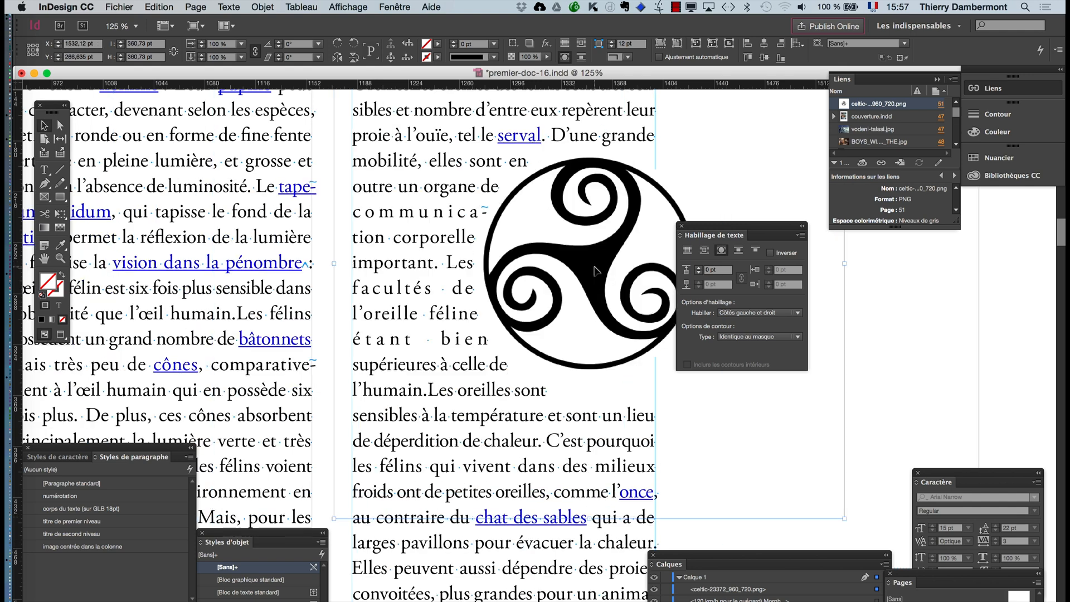
{"action": "left_click_drag", "start_coordinate": [690, 228], "coordinate": [814, 294]}
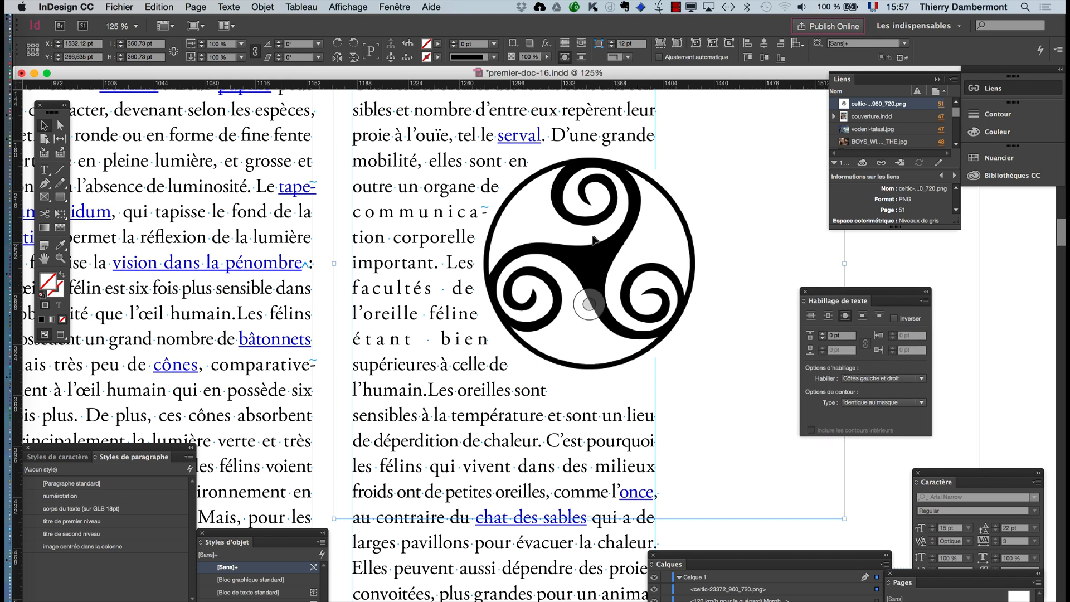
{"action": "left_click_drag", "start_coordinate": [599, 255], "coordinate": [626, 269]}
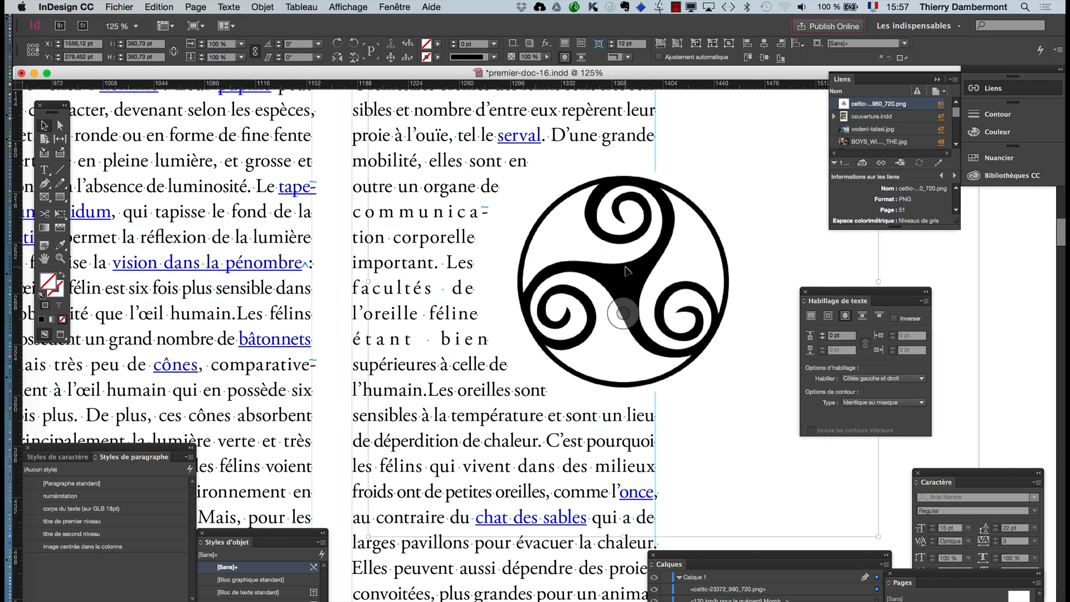
- Bring page 51 into view and show it in preview mode without guides and frame edges
{"action": "left_click", "coordinate": [44, 258]}
{"action": "left_click", "coordinate": [61, 258]}
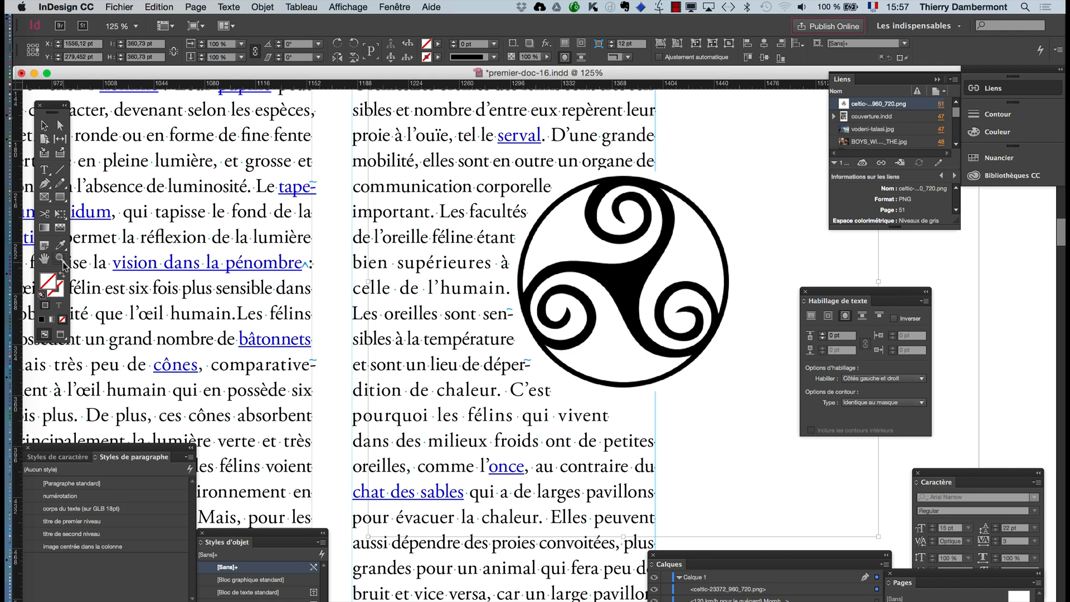
{"action": "left_click", "coordinate": [366, 350], "text": "alt"}
{"action": "left_click", "coordinate": [348, 352], "text": "alt"}
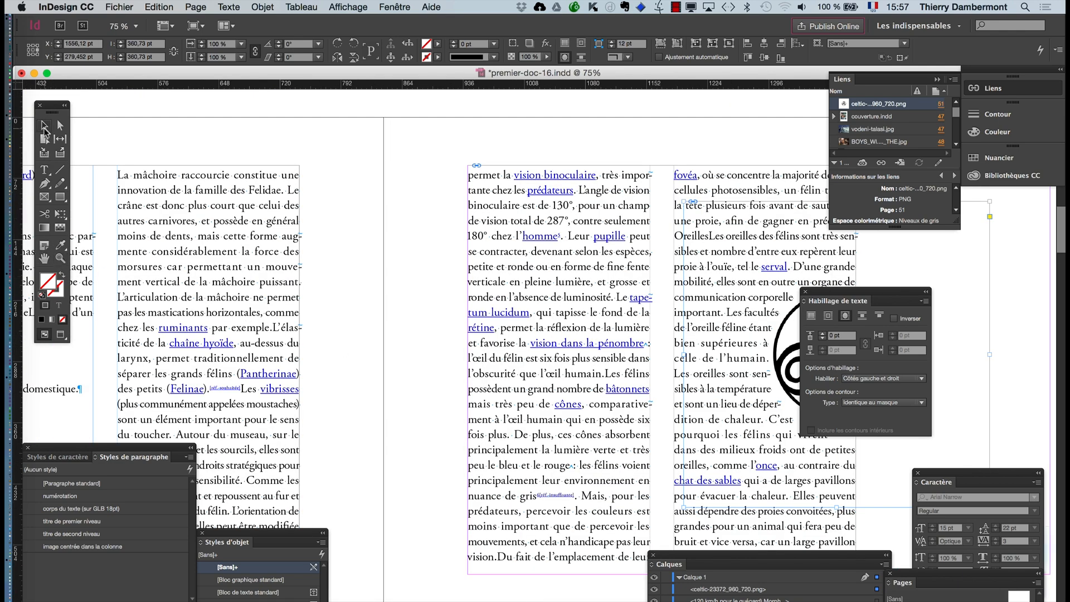
{"action": "left_click", "coordinate": [43, 258]}
{"action": "left_click_drag", "start_coordinate": [580, 362], "coordinate": [414, 328]}
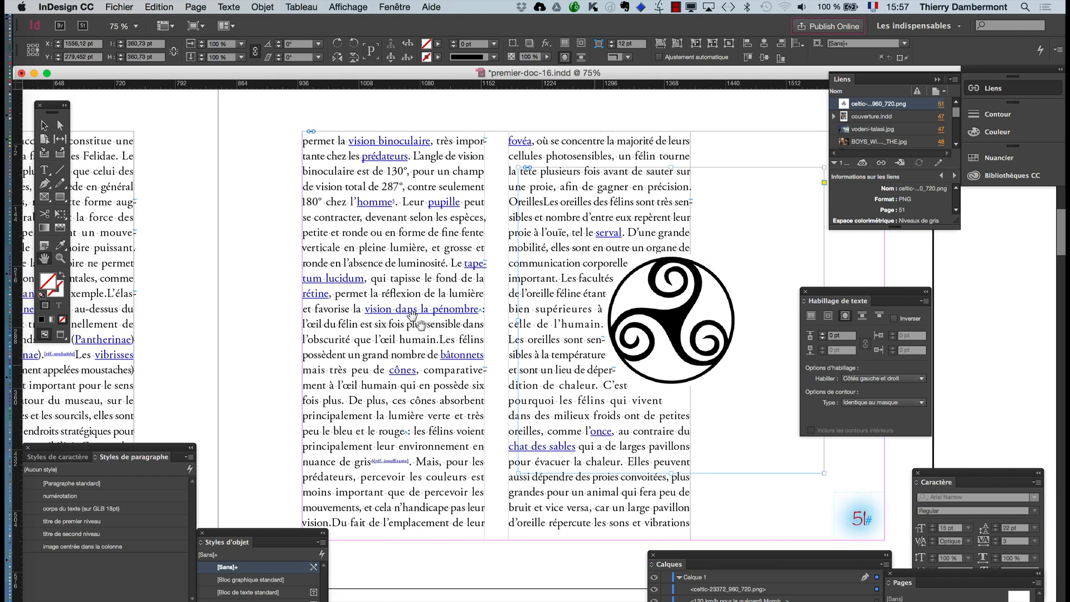
{"action": "left_click", "coordinate": [64, 335]}
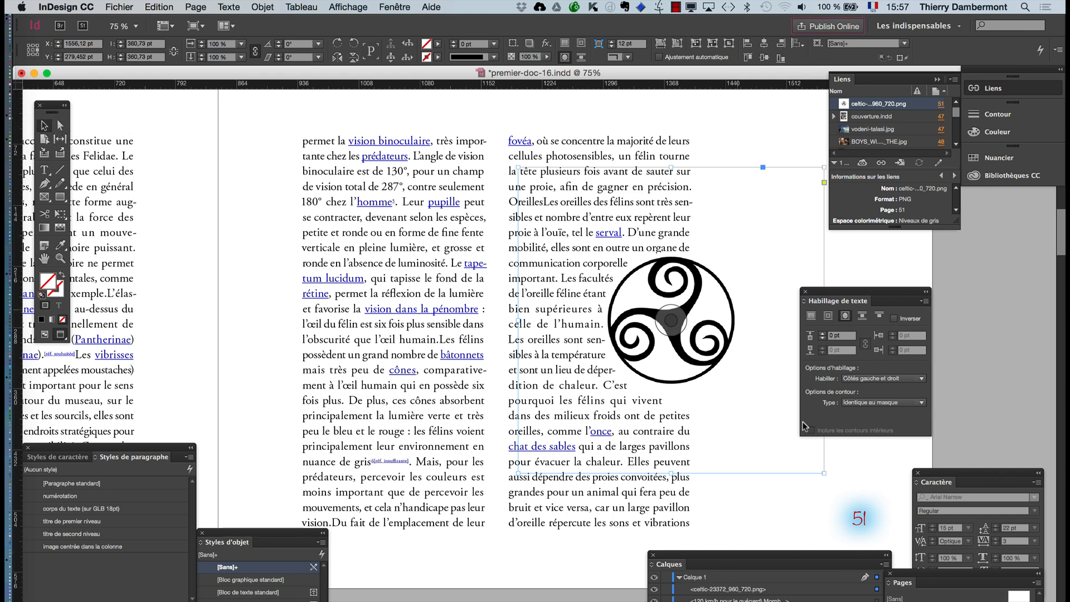
- Move the Celtic symbol higher and further outward along the second column, to about X 1594 pt, Y 189 pt
{"action": "key", "text": "super+shift+a"}
{"action": "left_click_drag", "start_coordinate": [625, 315], "coordinate": [660, 247]}
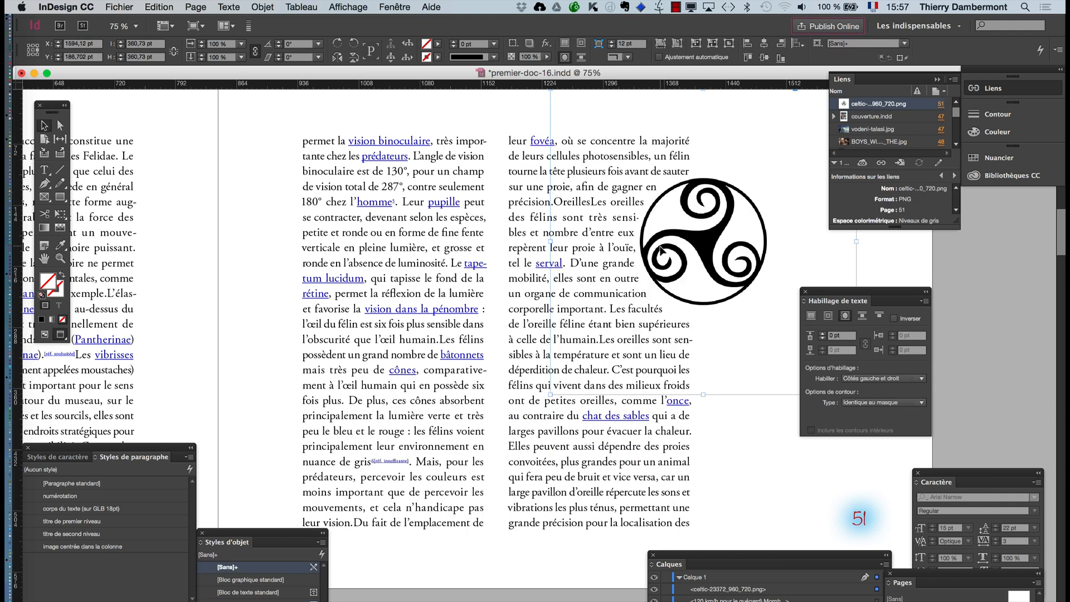
{"action": "key", "text": "super+minus"}
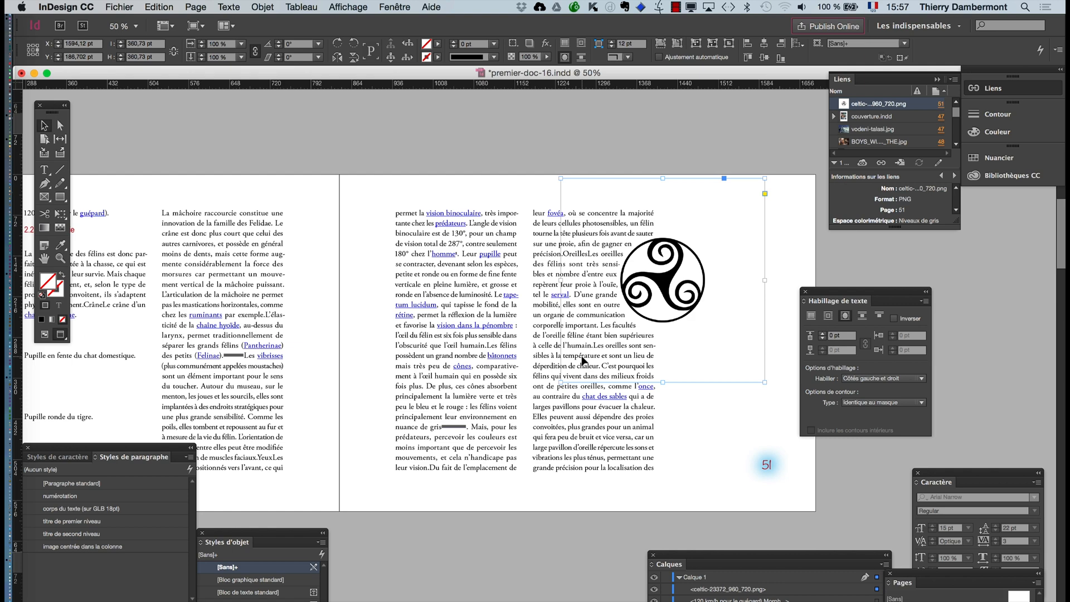
{"action": "left_click", "coordinate": [223, 159]}
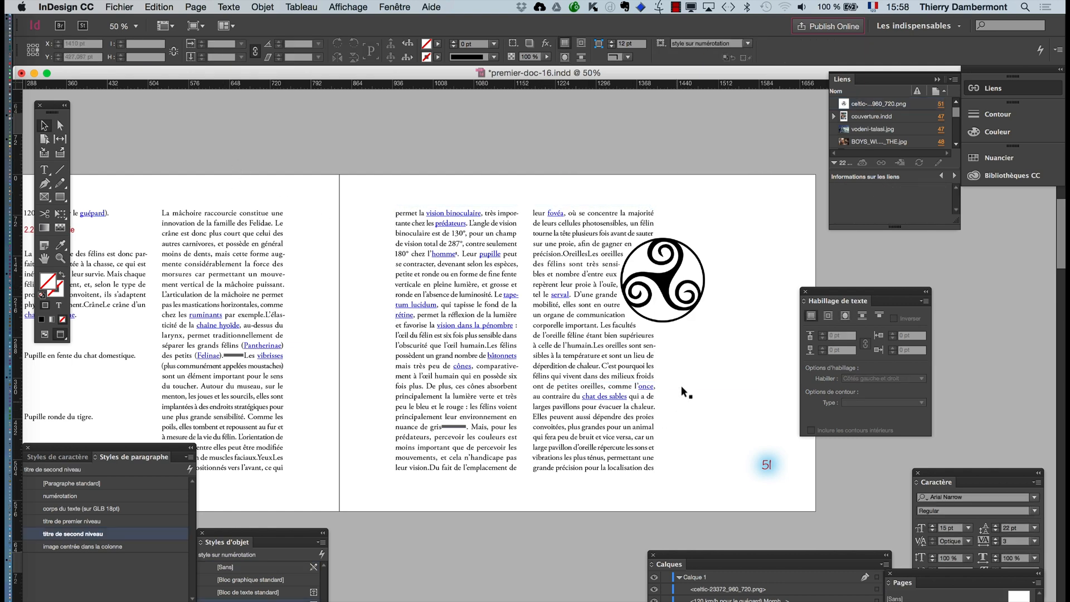
- Save the document under the new name premier-doc-17.indd
{"action": "left_click", "coordinate": [118, 7]}
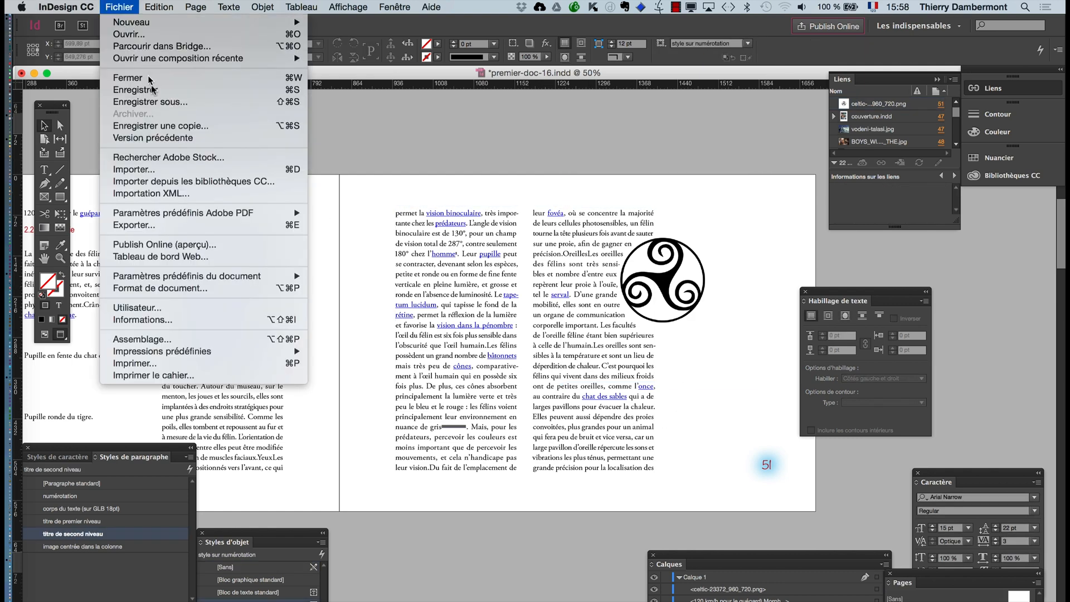
{"action": "left_click", "coordinate": [162, 102]}
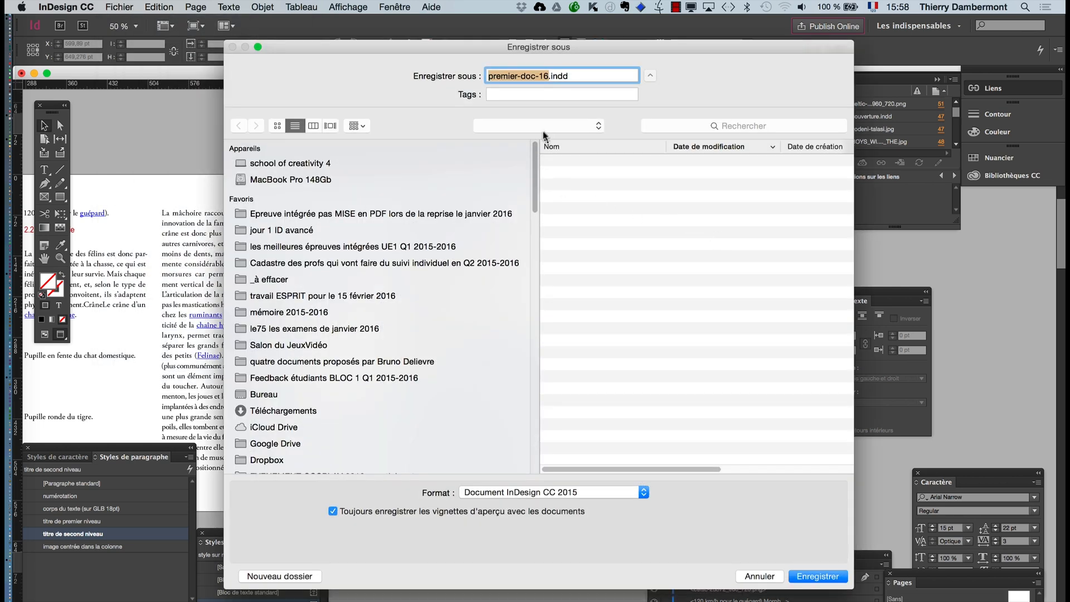
{"action": "left_click", "coordinate": [549, 78]}
{"action": "key", "text": "BackSpace"}
{"action": "type", "text": "7"}
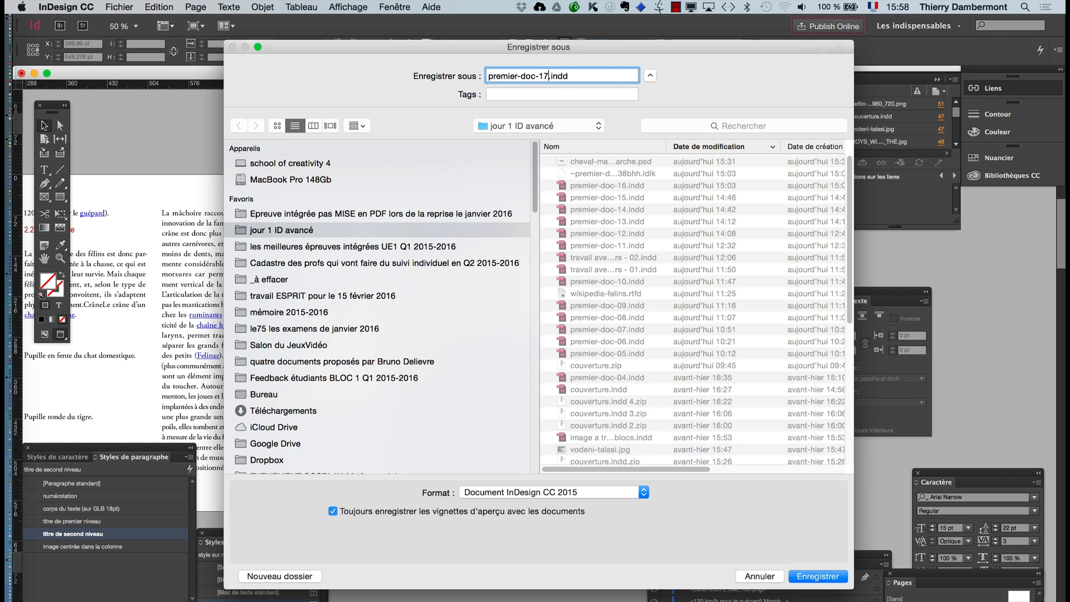
{"action": "key", "text": "Return"}
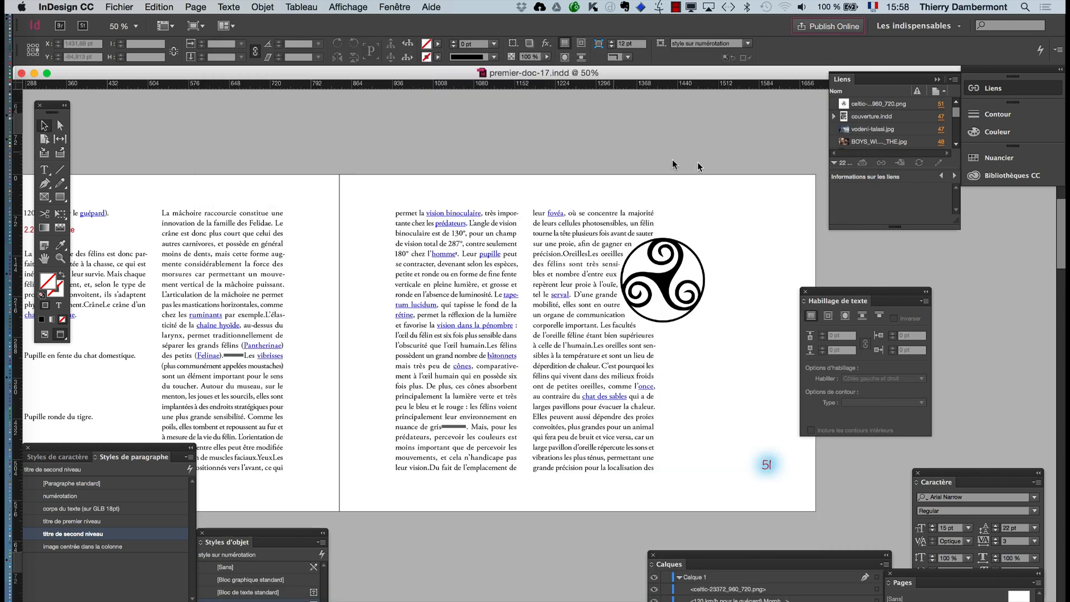
- Draw a rectangle covering all of page 51, 841.89 pt wide and 594 pt high
{"action": "left_click_drag", "start_coordinate": [820, 292], "coordinate": [895, 305]}
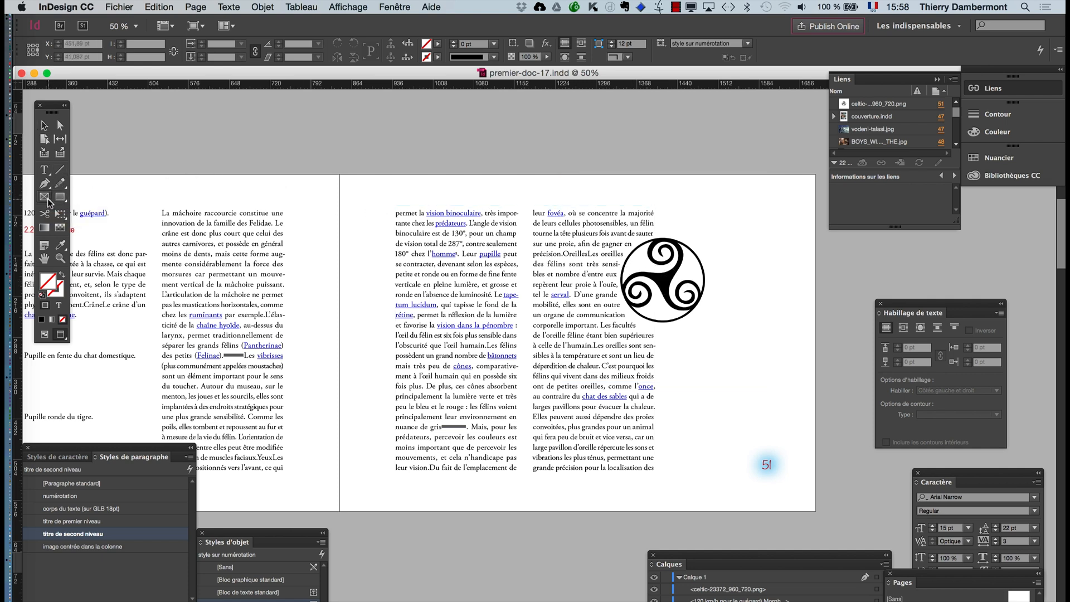
{"action": "left_click", "coordinate": [57, 199]}
{"action": "left_click_drag", "start_coordinate": [339, 175], "coordinate": [815, 512]}
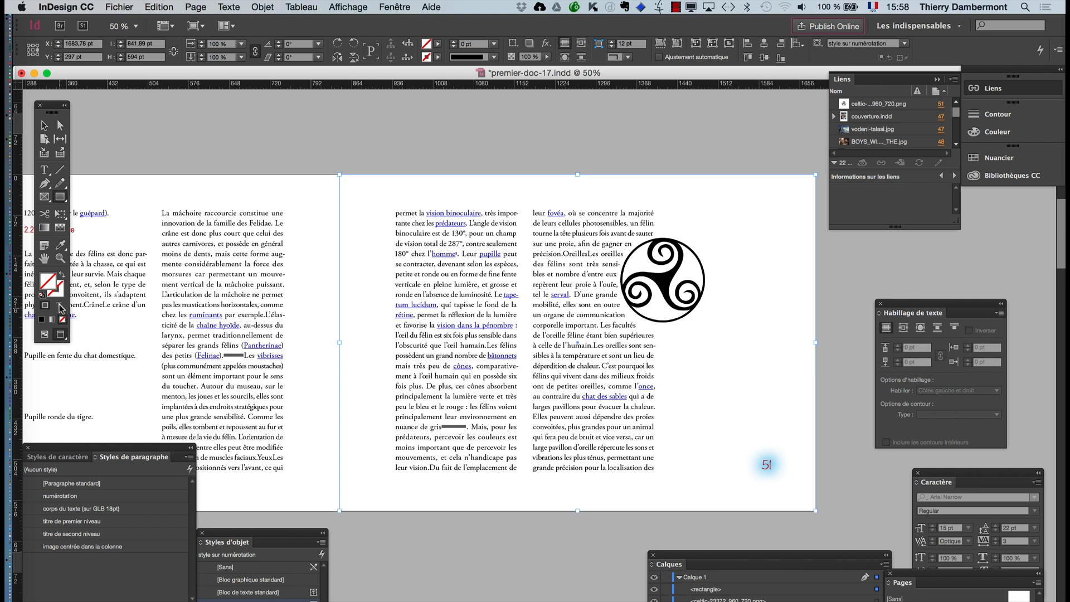
{"action": "left_click", "coordinate": [44, 125]}
{"action": "left_click", "coordinate": [388, 163]}
{"action": "left_click", "coordinate": [379, 175]}
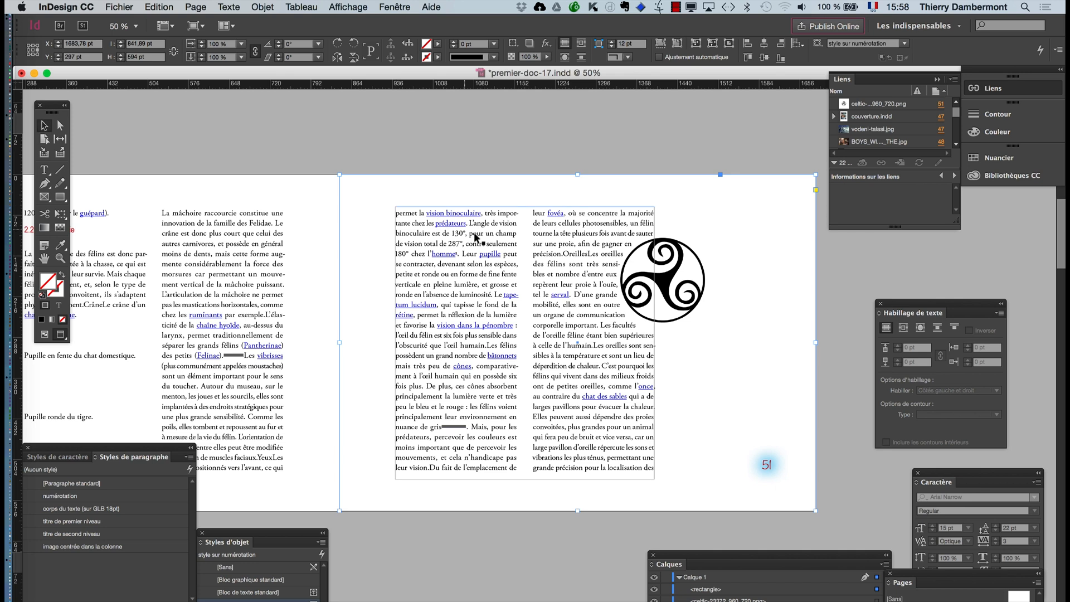
- Try filling the page rectangle with RTF r0 g0 b233, and with C=100 M=90 J=10 N=0 at a 41% tint
{"action": "left_click_drag", "start_coordinate": [796, 560], "coordinate": [532, 560]}
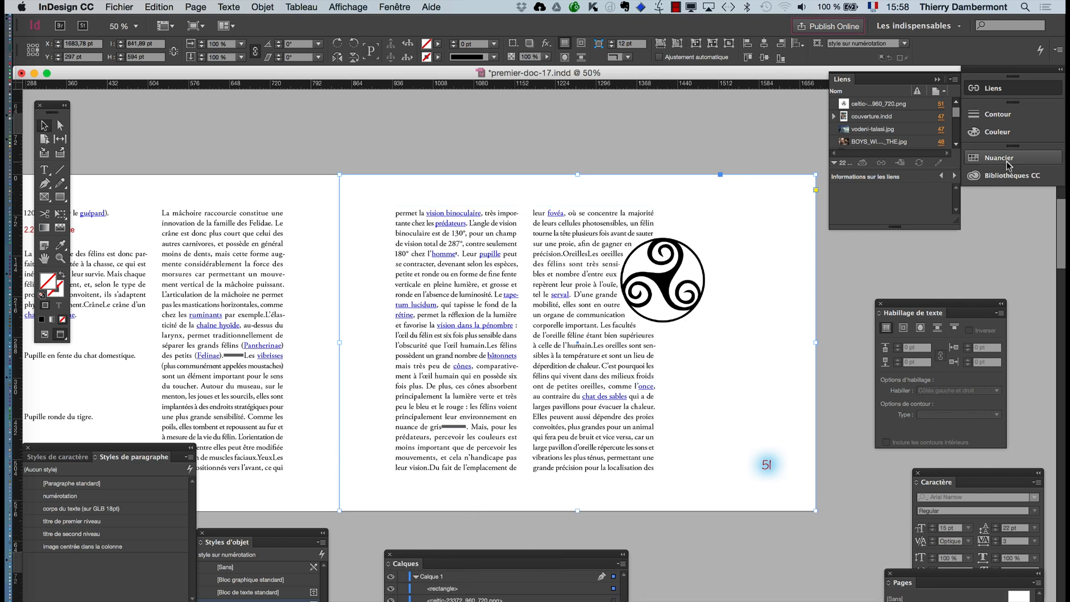
{"action": "left_click", "coordinate": [998, 158]}
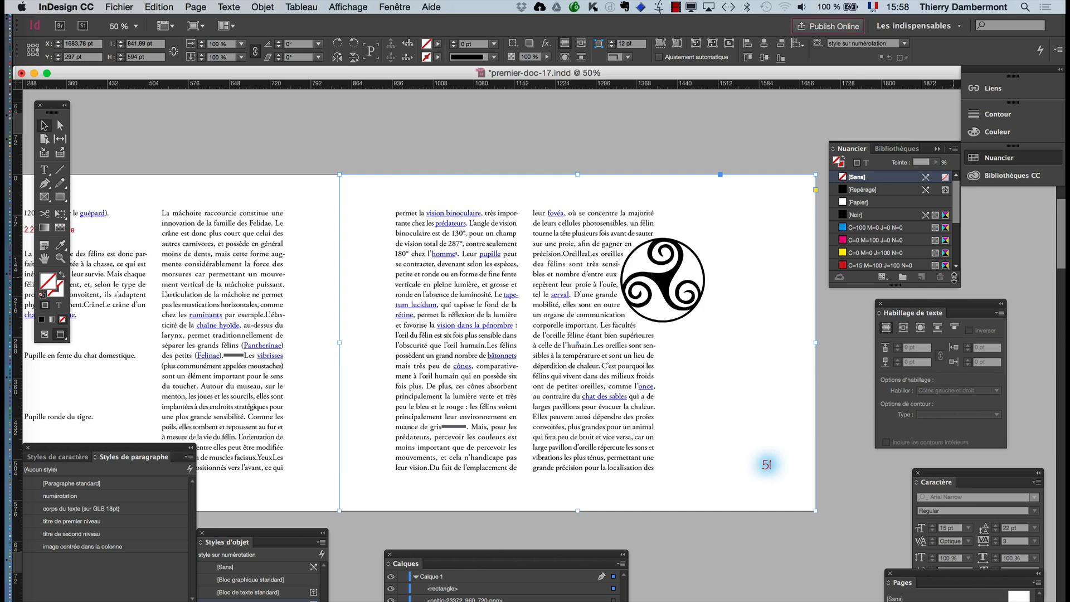
{"action": "left_click_drag", "start_coordinate": [954, 277], "coordinate": [938, 437]}
{"action": "left_click", "coordinate": [857, 330]}
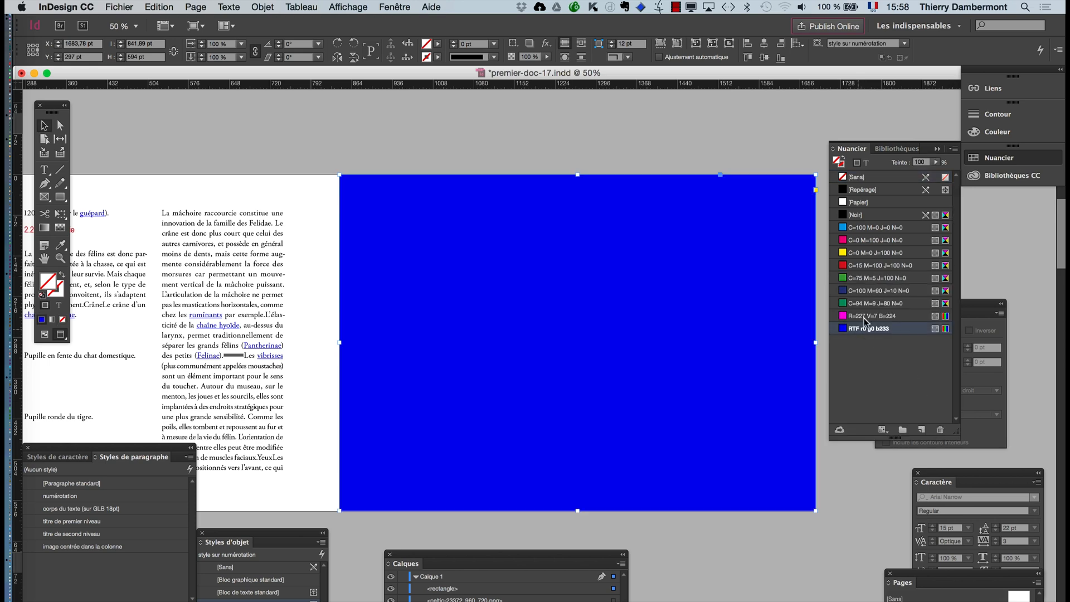
{"action": "left_click", "coordinate": [858, 291]}
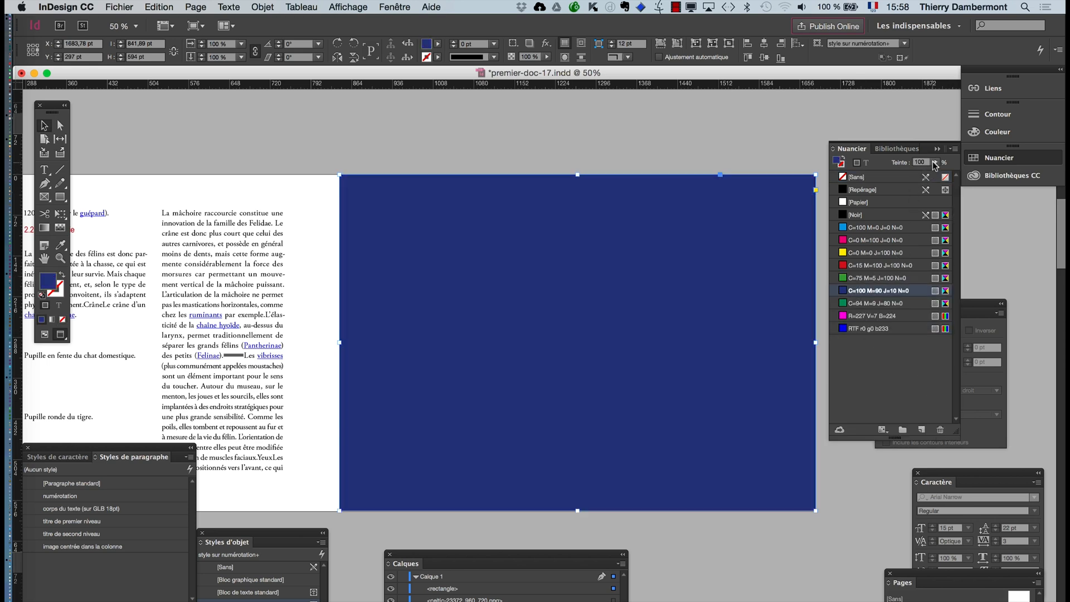
{"action": "left_click_drag", "start_coordinate": [908, 172], "coordinate": [900, 175]}
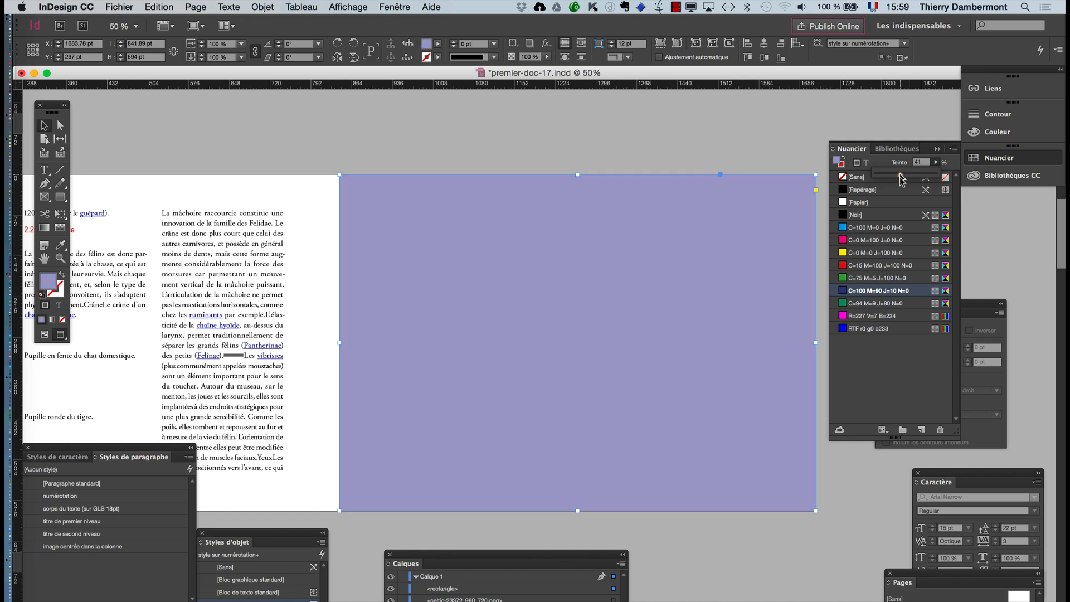
- Fill the page rectangle with the C=100 M=0 J=0 N=0 swatch at a 24% tint
{"action": "left_click", "coordinate": [865, 228]}
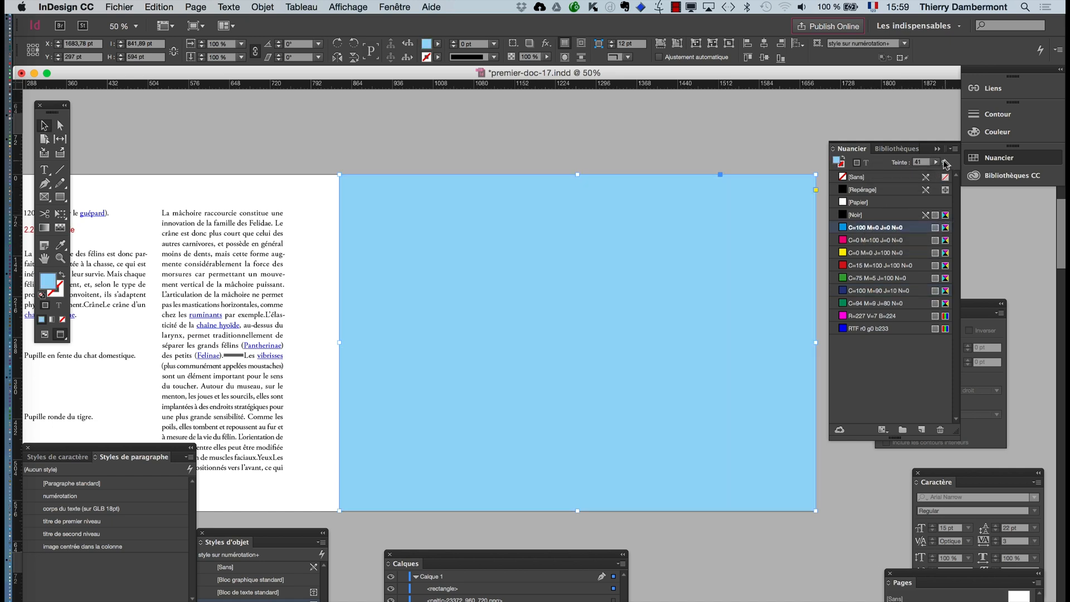
{"action": "left_click", "coordinate": [938, 162]}
{"action": "left_click_drag", "start_coordinate": [894, 176], "coordinate": [890, 176]}
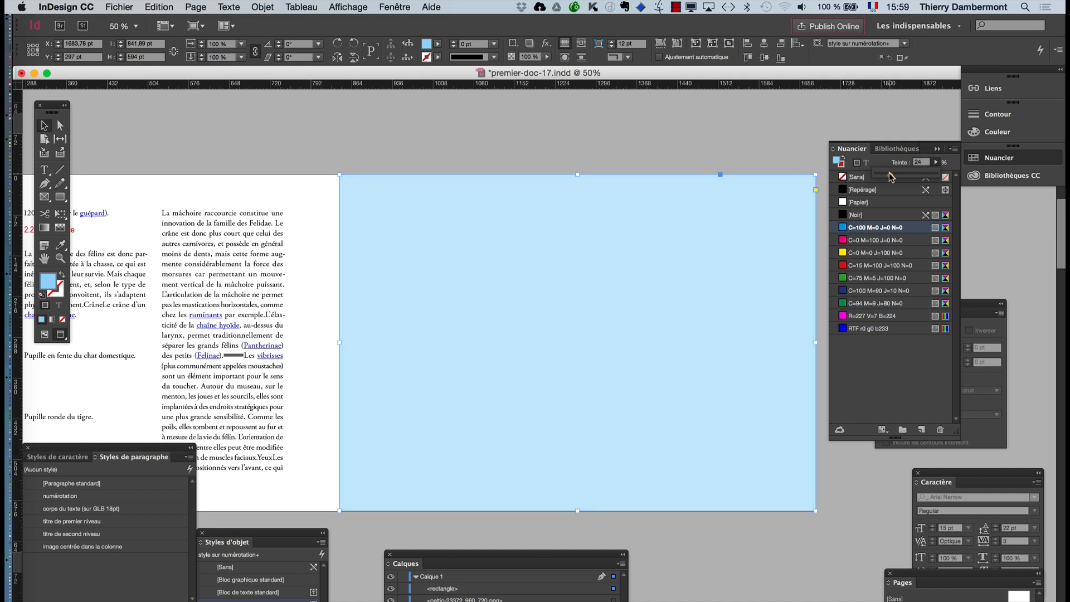
- Send the light blue page rectangle to the back, behind the text and Celtic symbol, and deselect it
{"action": "left_click", "coordinate": [263, 7]}
{"action": "mouse_move", "coordinate": [270, 53]}
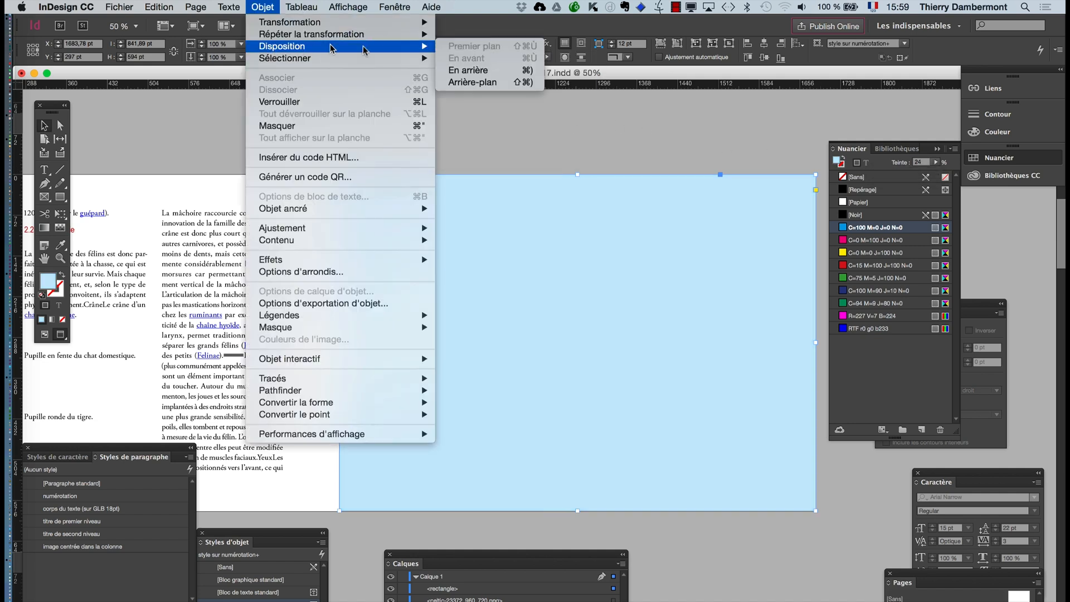
{"action": "left_click", "coordinate": [509, 83]}
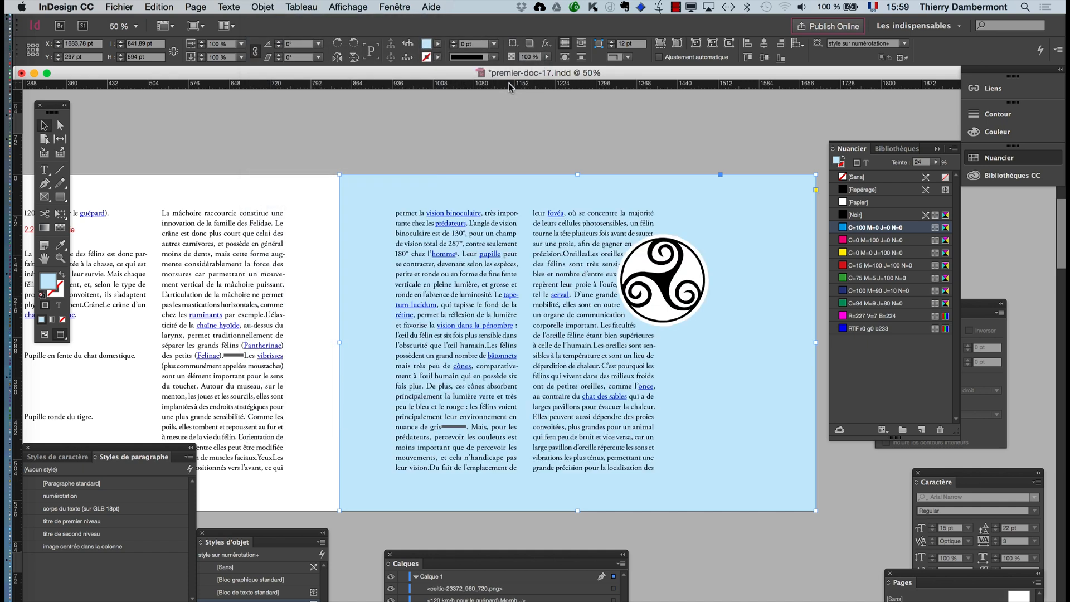
{"action": "left_click", "coordinate": [512, 109]}
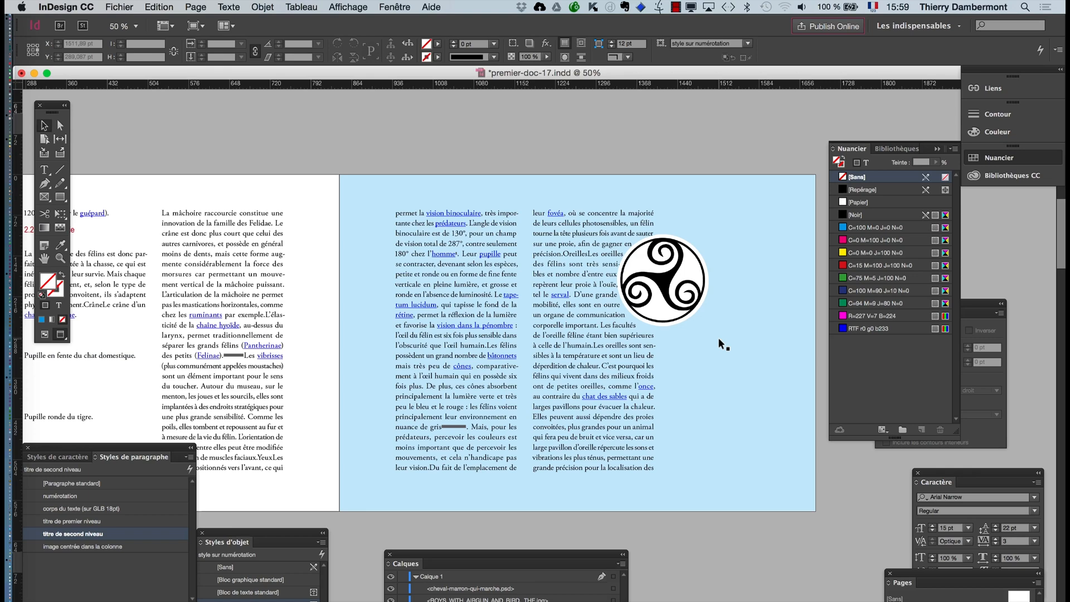
- Save the document under the new name premier-doc-18.indd
{"action": "left_click", "coordinate": [119, 7]}
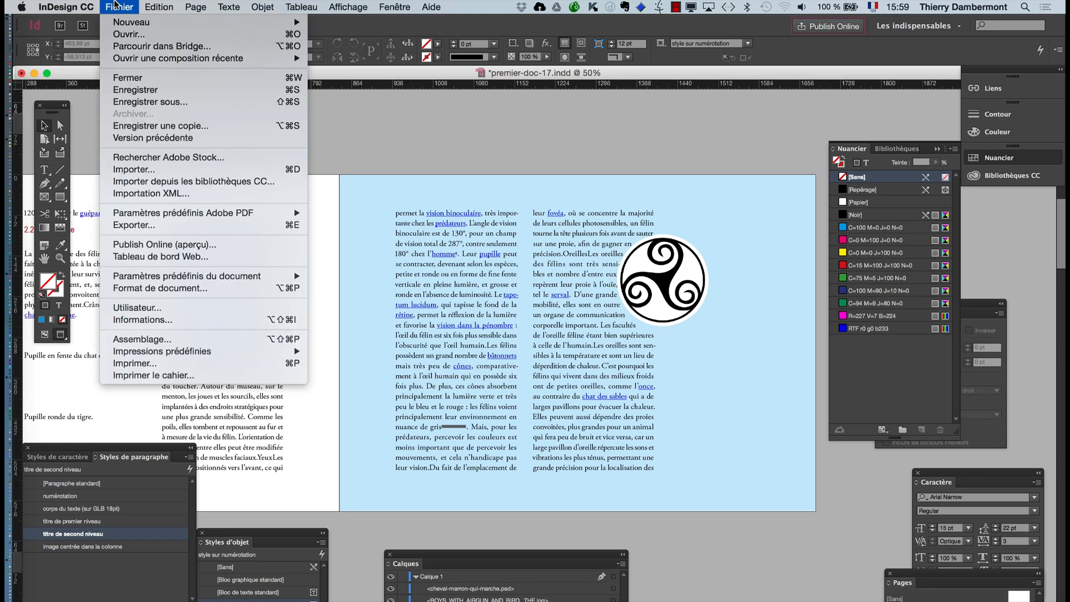
{"action": "left_click", "coordinate": [142, 102]}
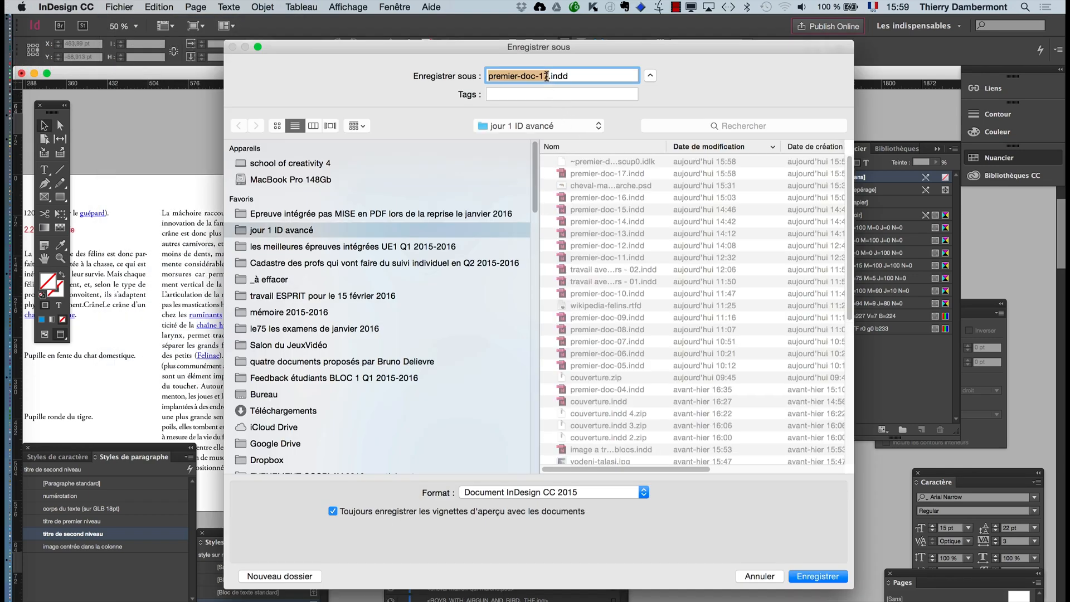
{"action": "left_click", "coordinate": [549, 77]}
{"action": "key", "text": "BackSpace"}
{"action": "type", "text": "8"}
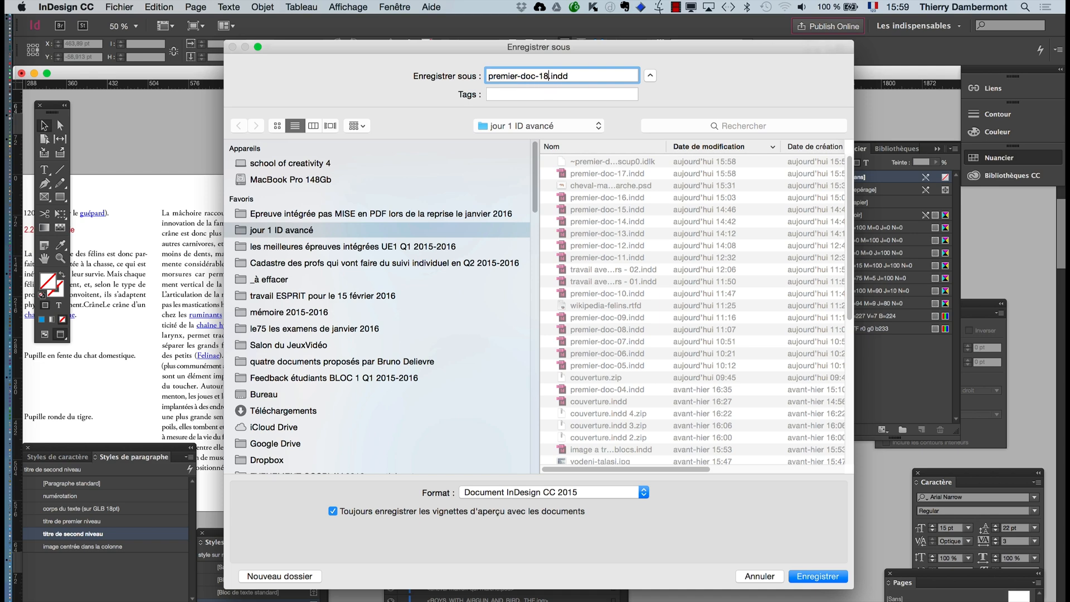
{"action": "key", "text": "Return"}
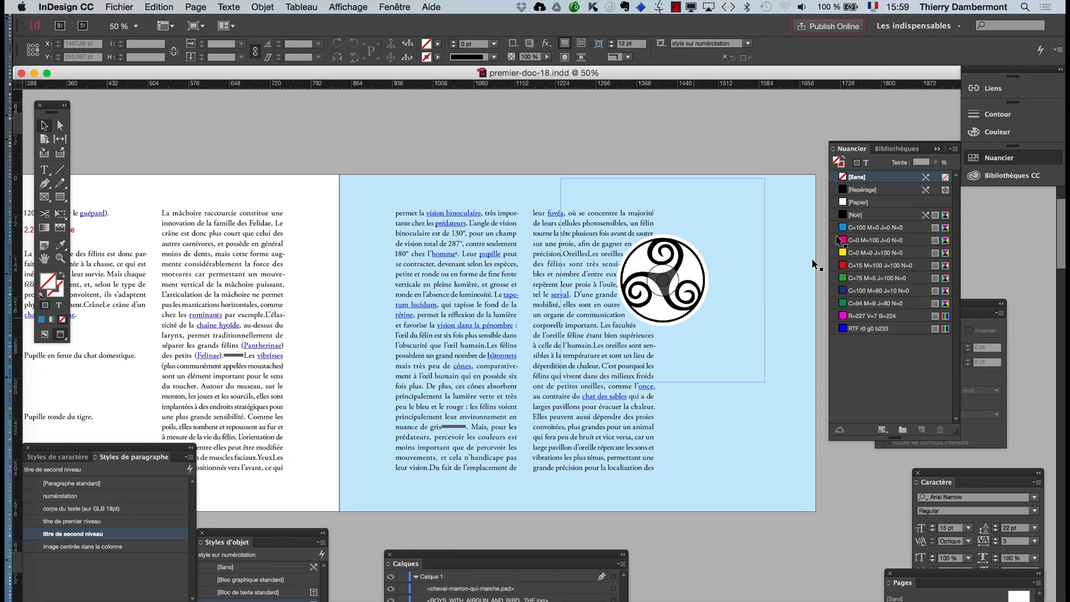
- Select the Celtic symbol image on page 51 and open its transparency effects settings with the image in view
{"action": "left_click", "coordinate": [938, 149]}
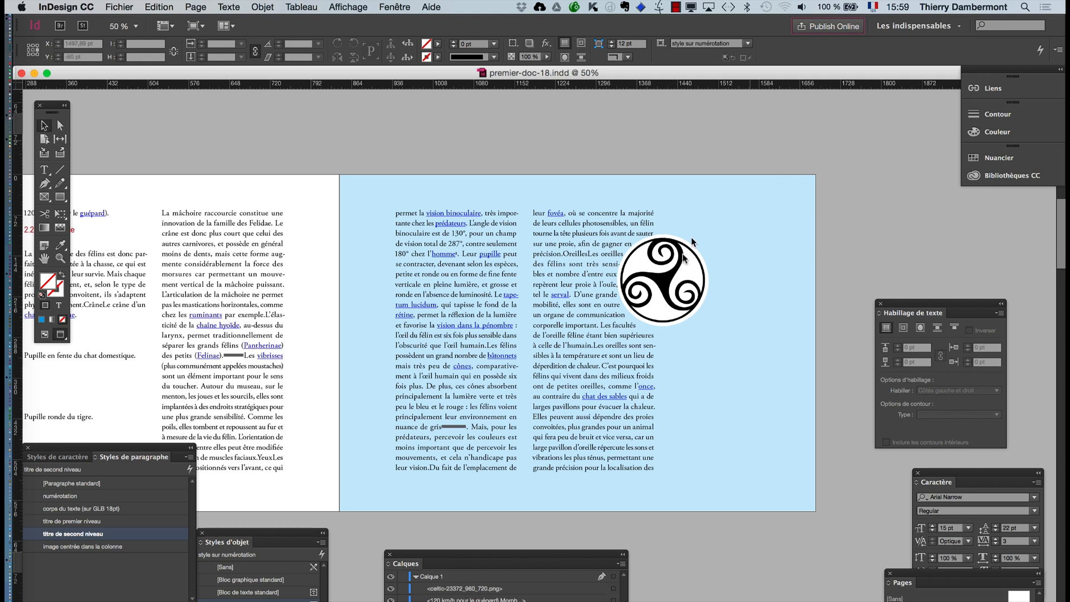
{"action": "left_click", "coordinate": [697, 283]}
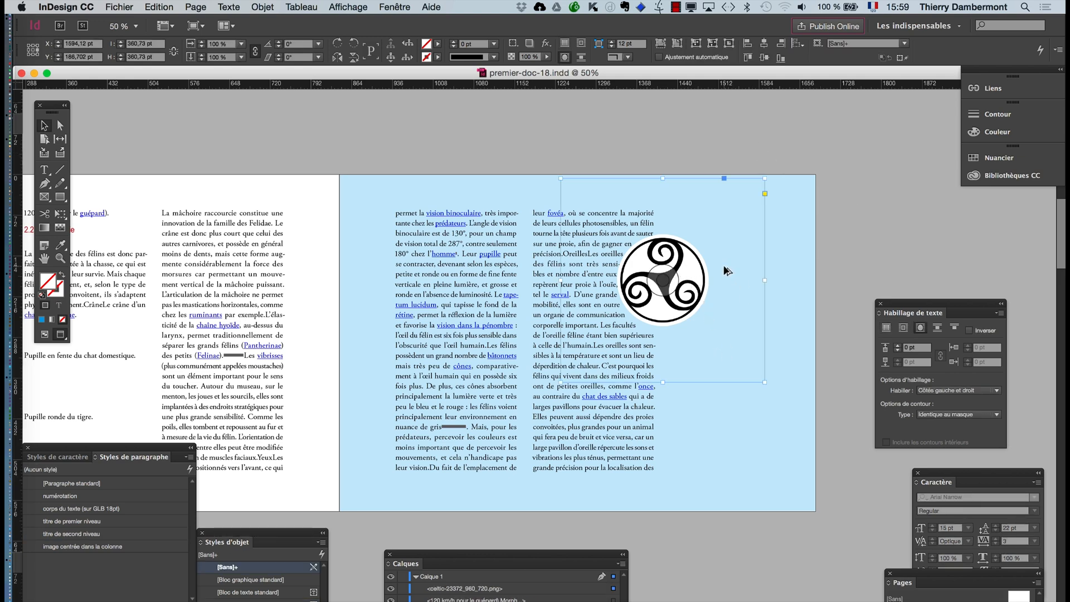
{"action": "scroll", "coordinate": [726, 271], "scroll_direction": "up", "scroll_amount": 1}
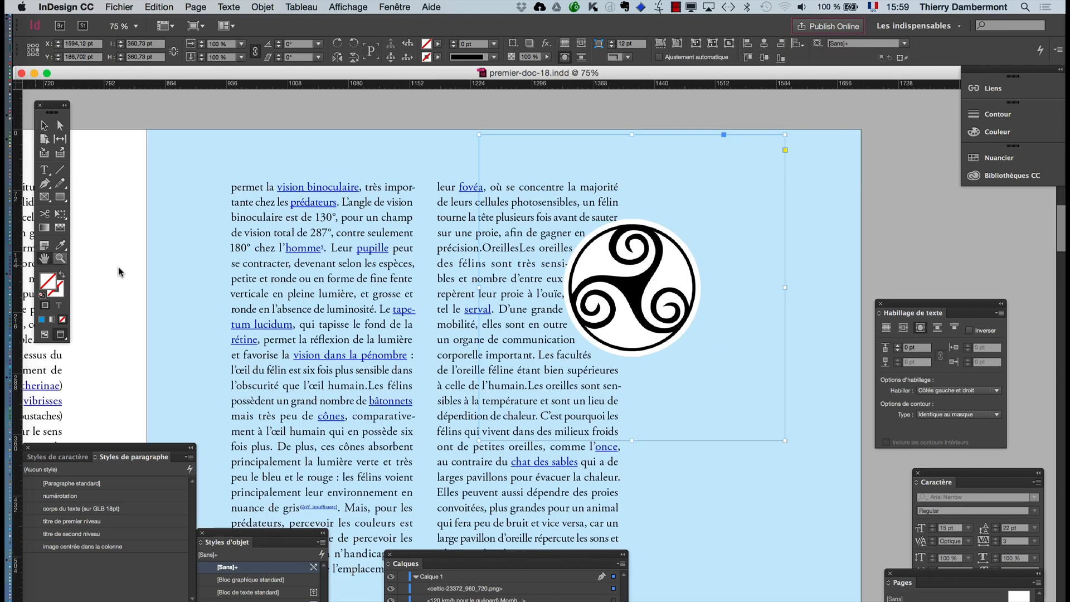
{"action": "left_click_drag", "start_coordinate": [402, 383], "coordinate": [223, 374]}
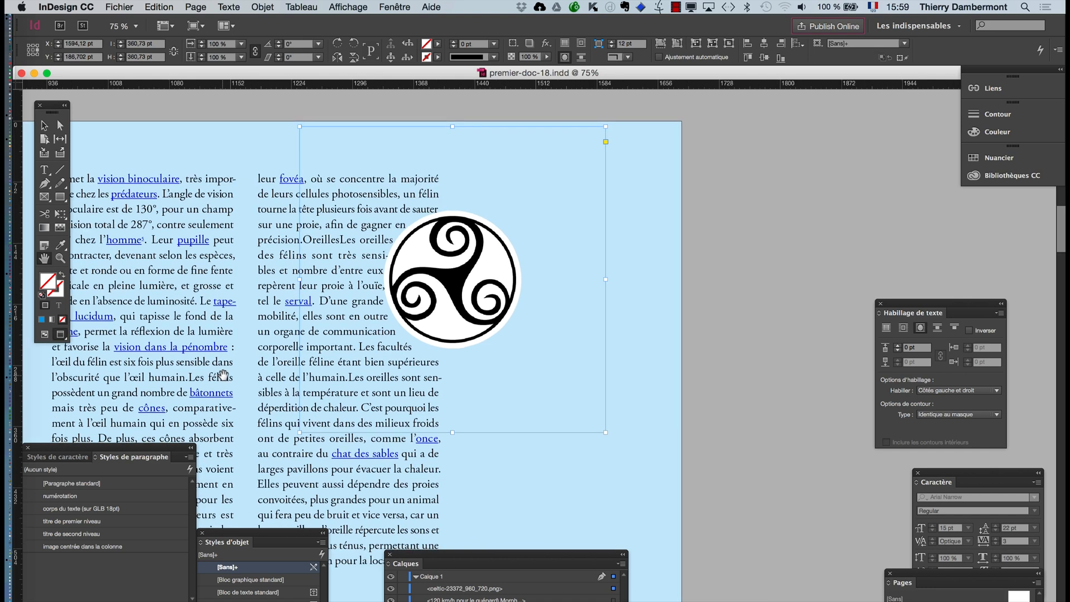
{"action": "left_click", "coordinate": [44, 126]}
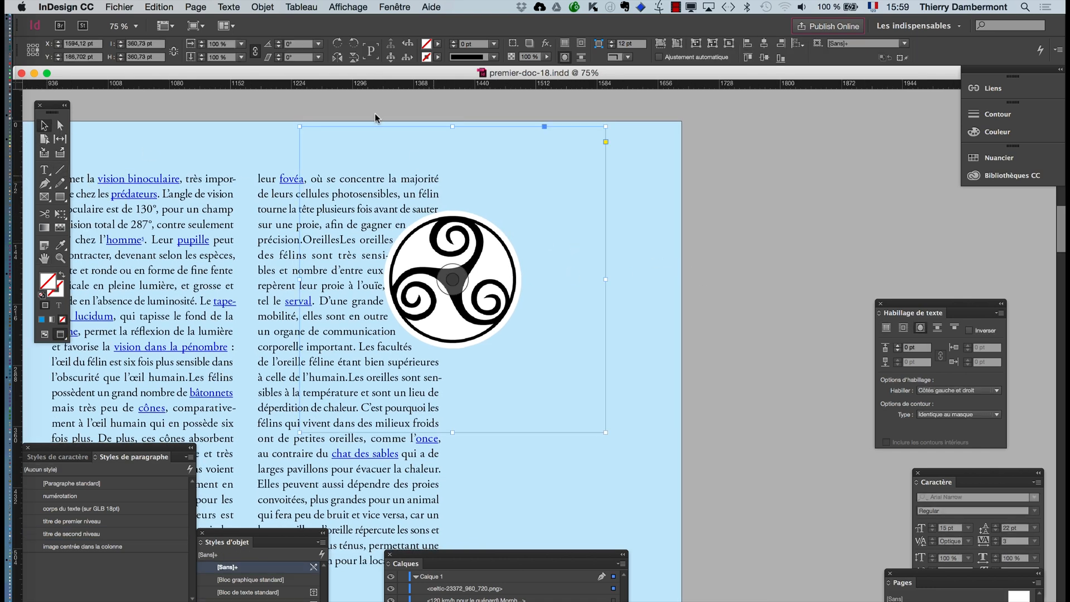
{"action": "left_click", "coordinate": [262, 6]}
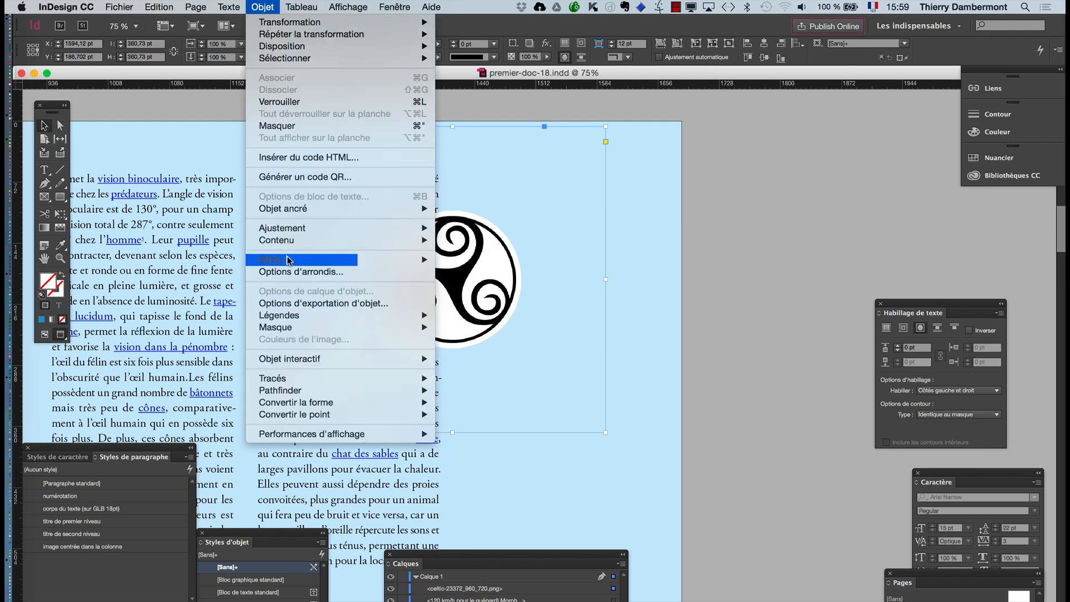
{"action": "mouse_move", "coordinate": [289, 261]}
{"action": "left_click", "coordinate": [458, 260]}
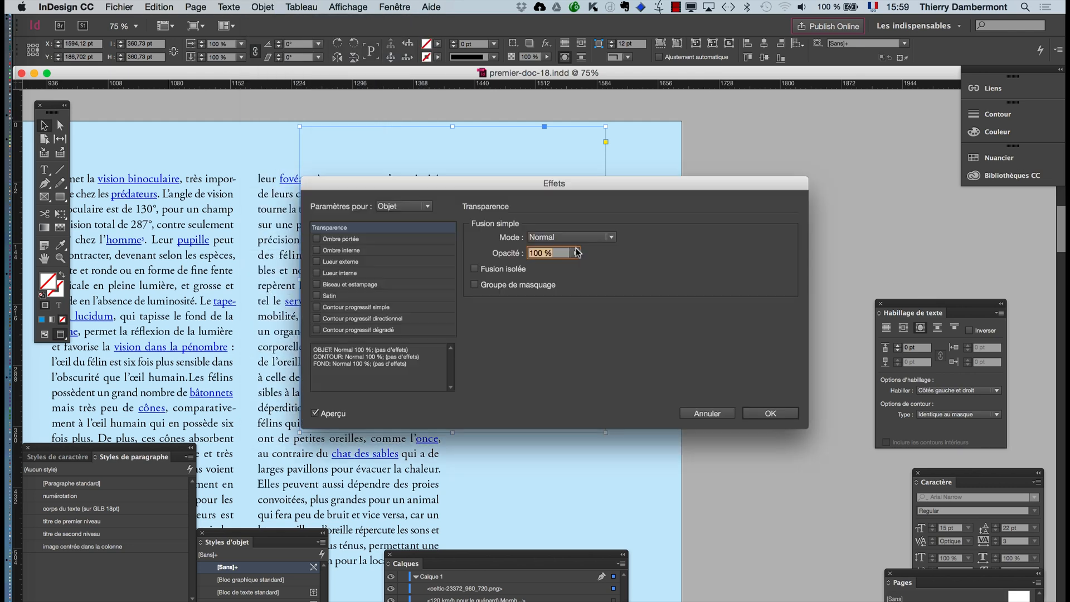
{"action": "left_click_drag", "start_coordinate": [524, 185], "coordinate": [774, 179]}
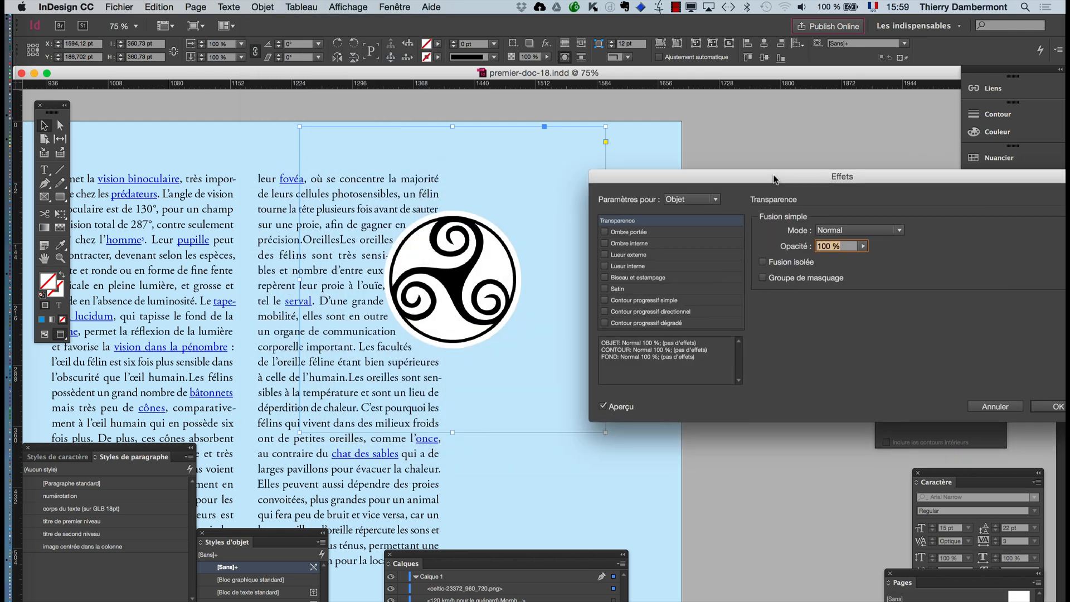
- Try the Produit and Eclaircir blend modes on the Celtic symbol image
{"action": "left_click", "coordinate": [853, 230]}
{"action": "left_click", "coordinate": [851, 259]}
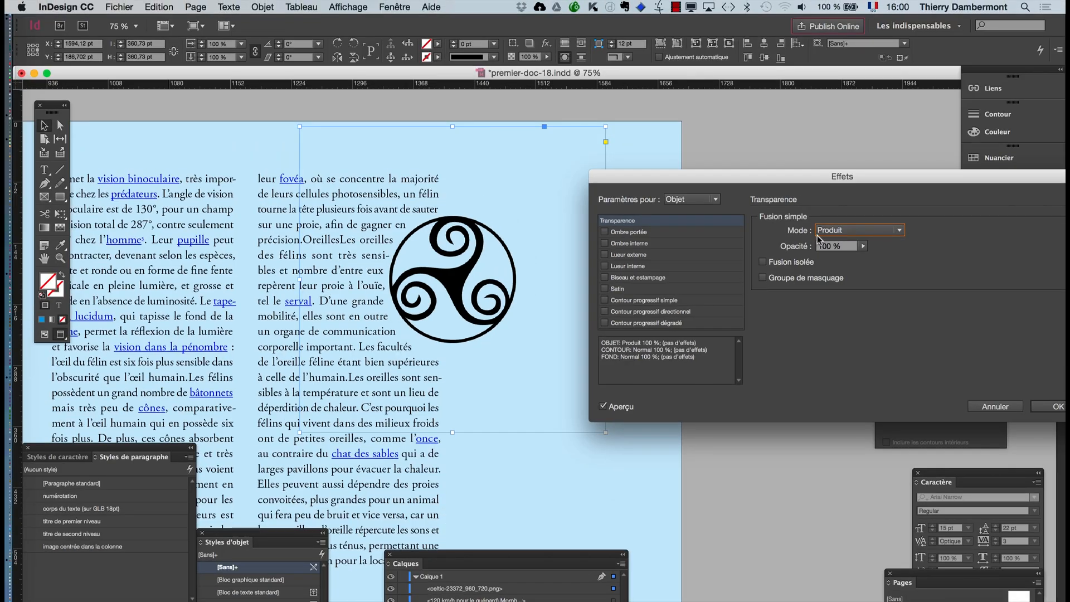
{"action": "left_click", "coordinate": [833, 230]}
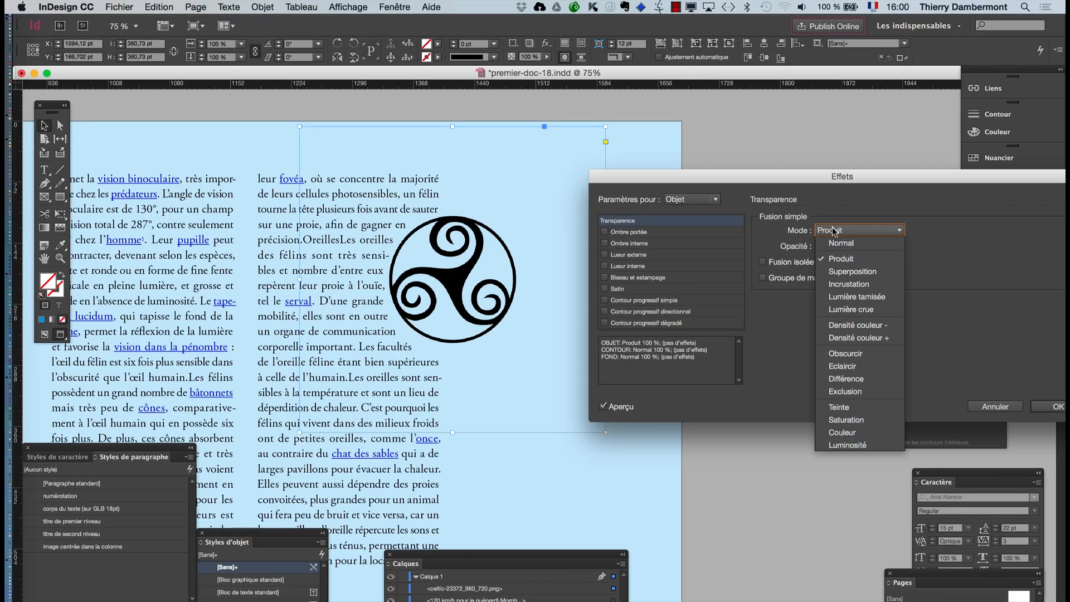
{"action": "left_click", "coordinate": [859, 366]}
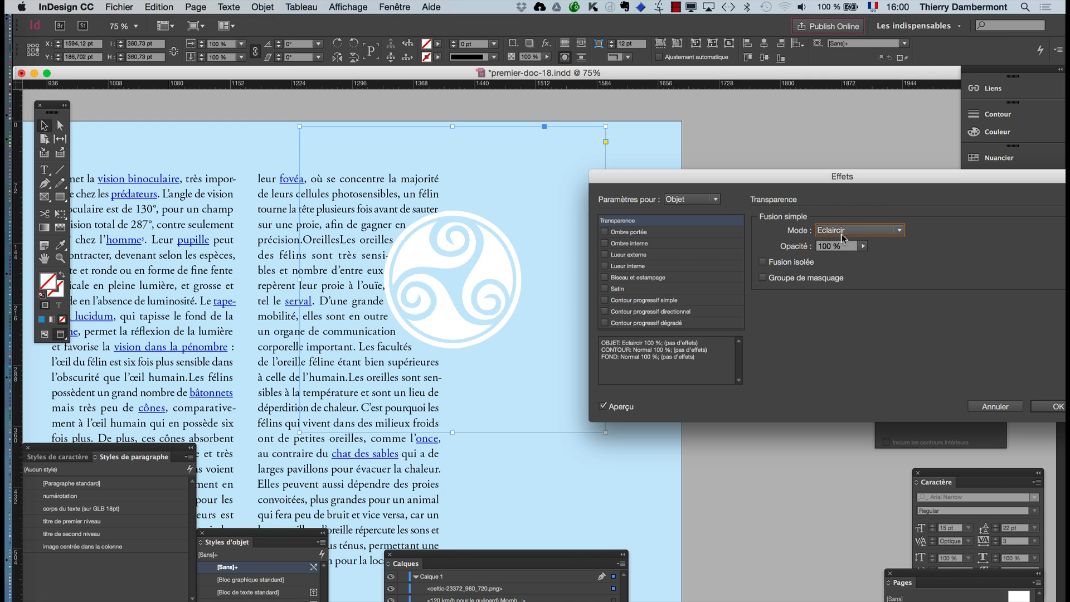
- Apply the Obscurcir blend mode at 100% opacity to the Celtic symbol image
{"action": "left_click", "coordinate": [843, 237]}
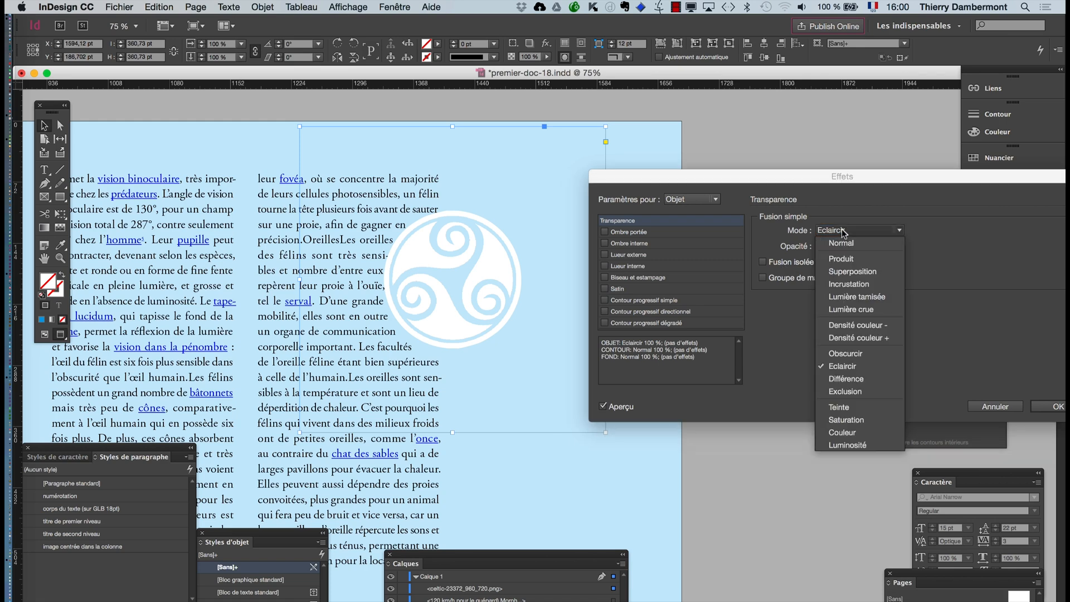
{"action": "left_click", "coordinate": [844, 351]}
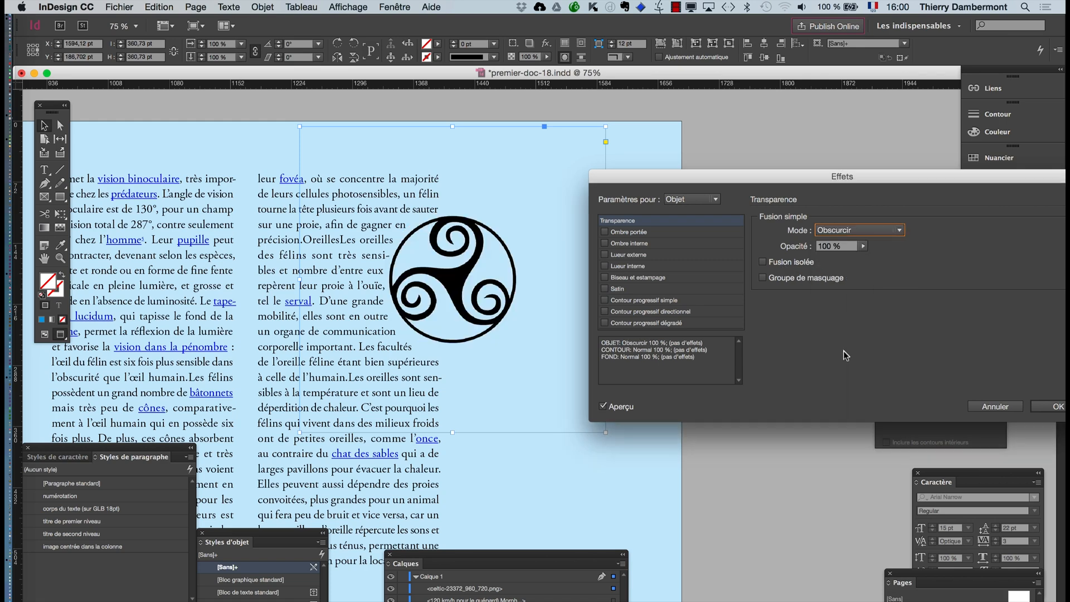
{"action": "left_click", "coordinate": [841, 232]}
{"action": "left_click", "coordinate": [841, 234]}
{"action": "left_click", "coordinate": [1057, 407]}
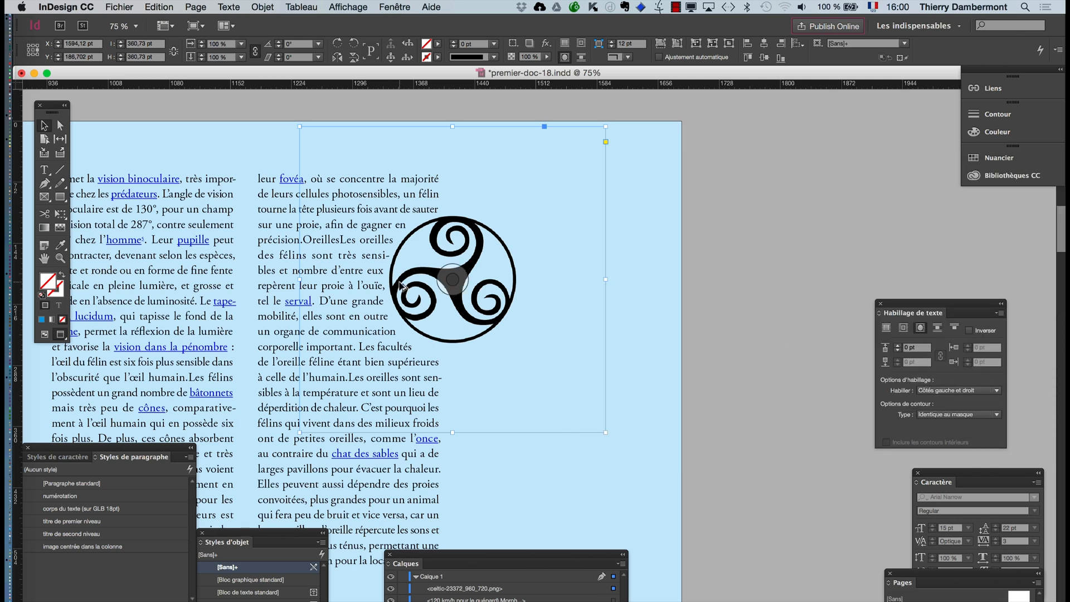
{"action": "scroll", "coordinate": [399, 284], "scroll_direction": "up", "scroll_amount": 2}
{"action": "scroll", "coordinate": [399, 284], "scroll_direction": "up", "scroll_amount": 1}
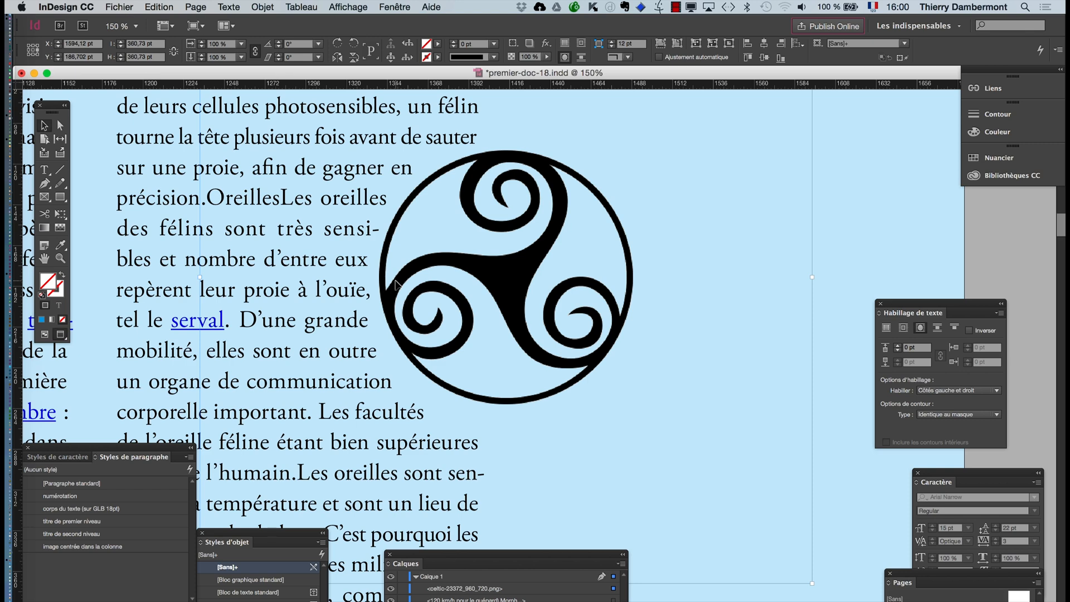
{"action": "scroll", "coordinate": [449, 275], "scroll_direction": "down", "scroll_amount": 2}
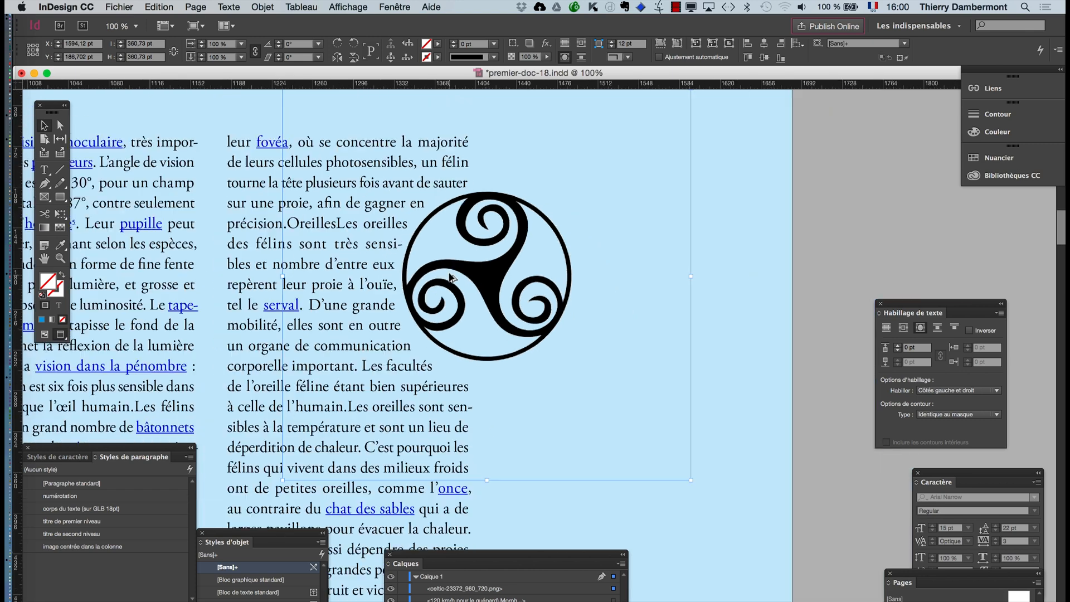
{"action": "scroll", "coordinate": [449, 277], "scroll_direction": "down", "scroll_amount": 1}
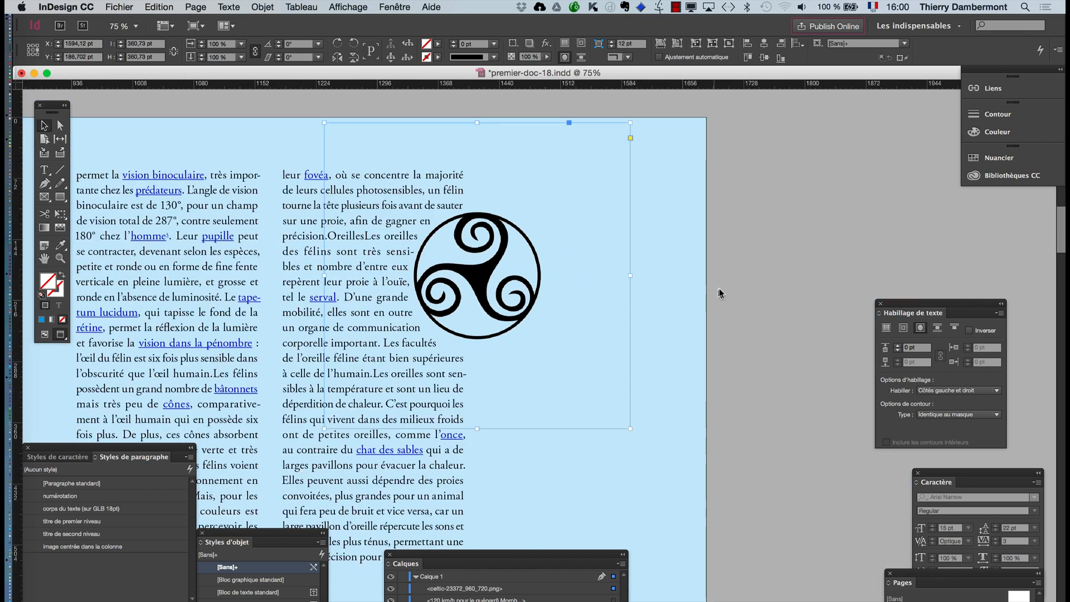
{"action": "left_click", "coordinate": [721, 339]}
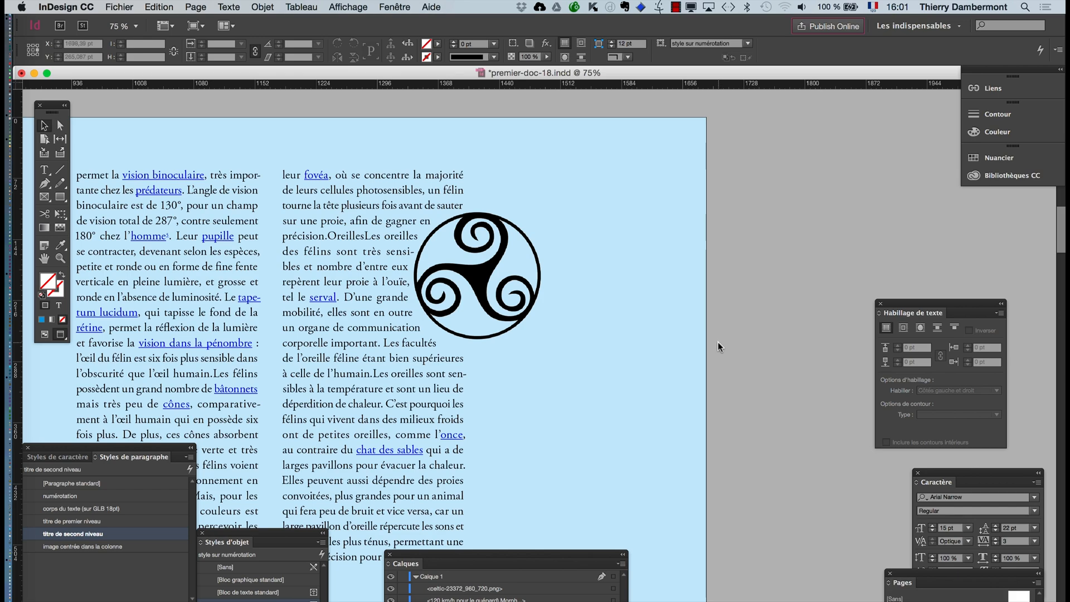
- Try wrapping text around the object shape of the page 51 background rectangle, and restore it to no text wrap
{"action": "scroll", "coordinate": [718, 342], "scroll_direction": "down", "scroll_amount": 1}
{"action": "scroll", "coordinate": [719, 342], "scroll_direction": "down", "scroll_amount": 1}
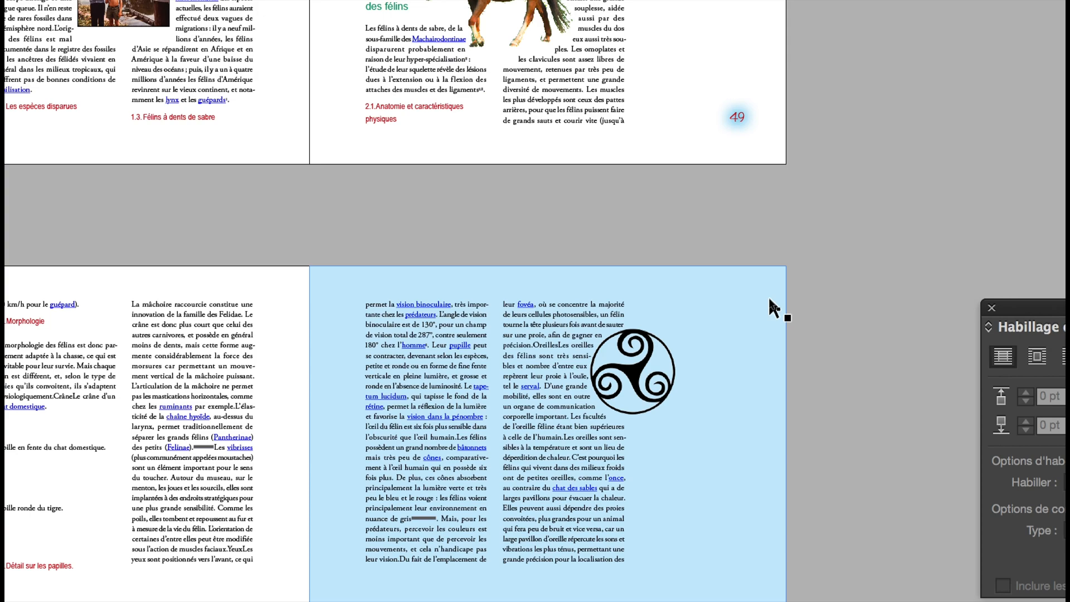
{"action": "left_click", "coordinate": [769, 299]}
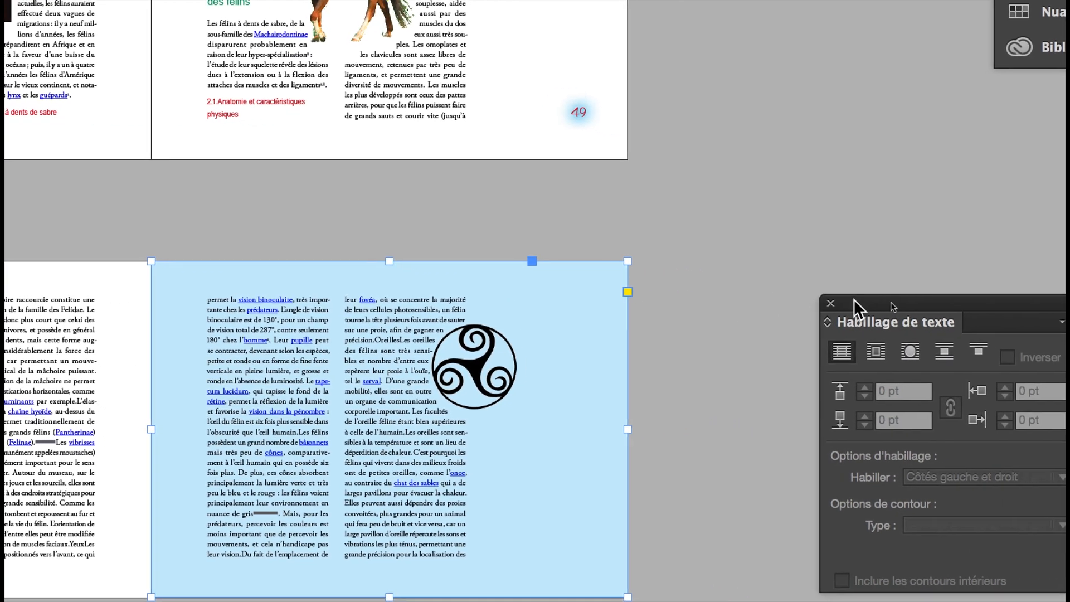
{"action": "left_click_drag", "start_coordinate": [1014, 304], "coordinate": [910, 291]}
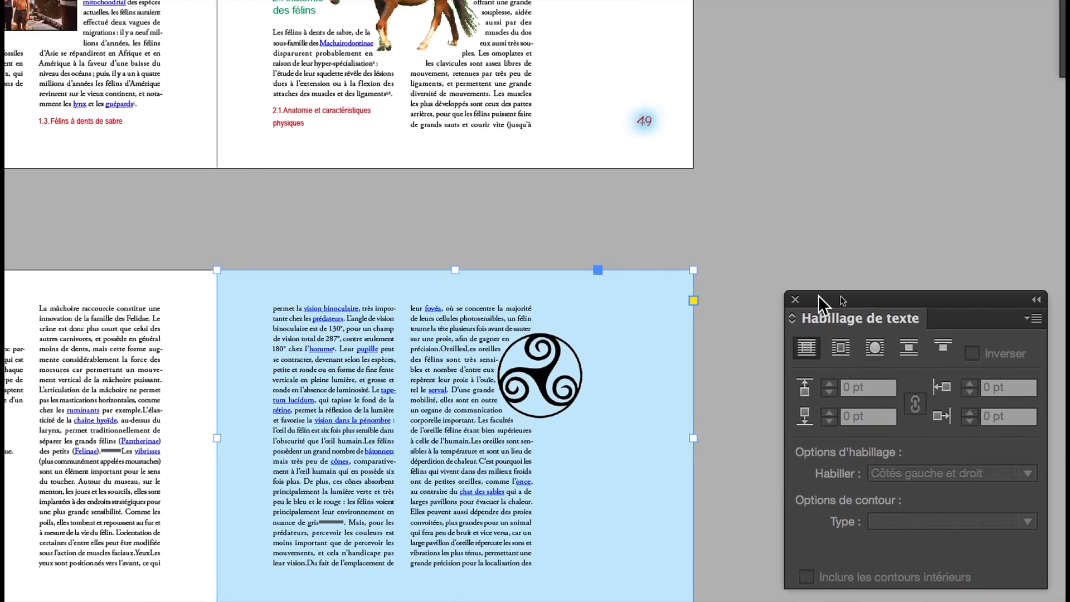
{"action": "left_click_drag", "start_coordinate": [818, 295], "coordinate": [794, 295]}
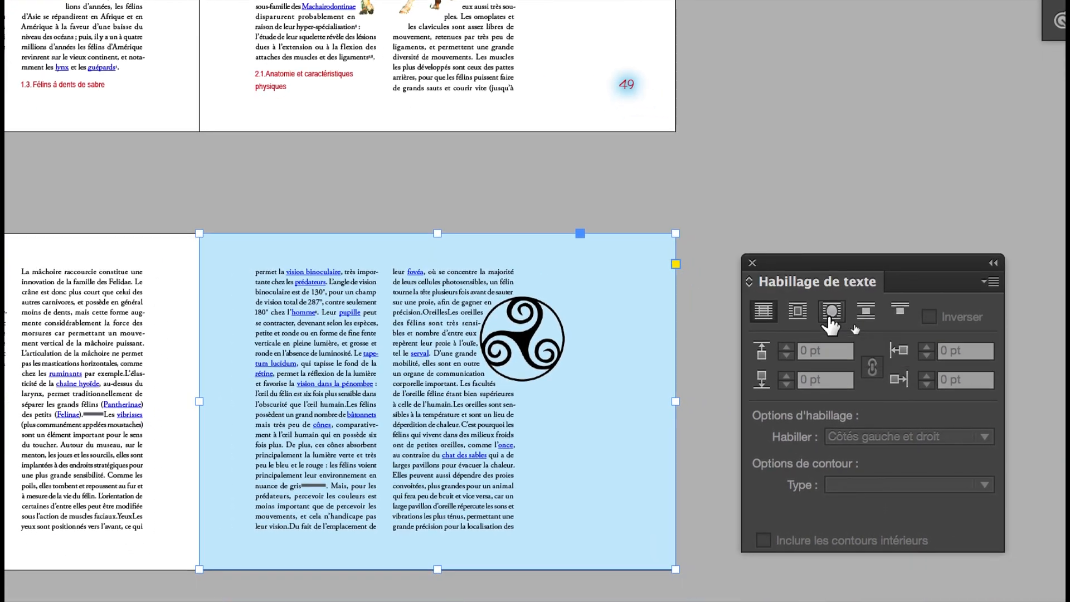
{"action": "left_click", "coordinate": [831, 315]}
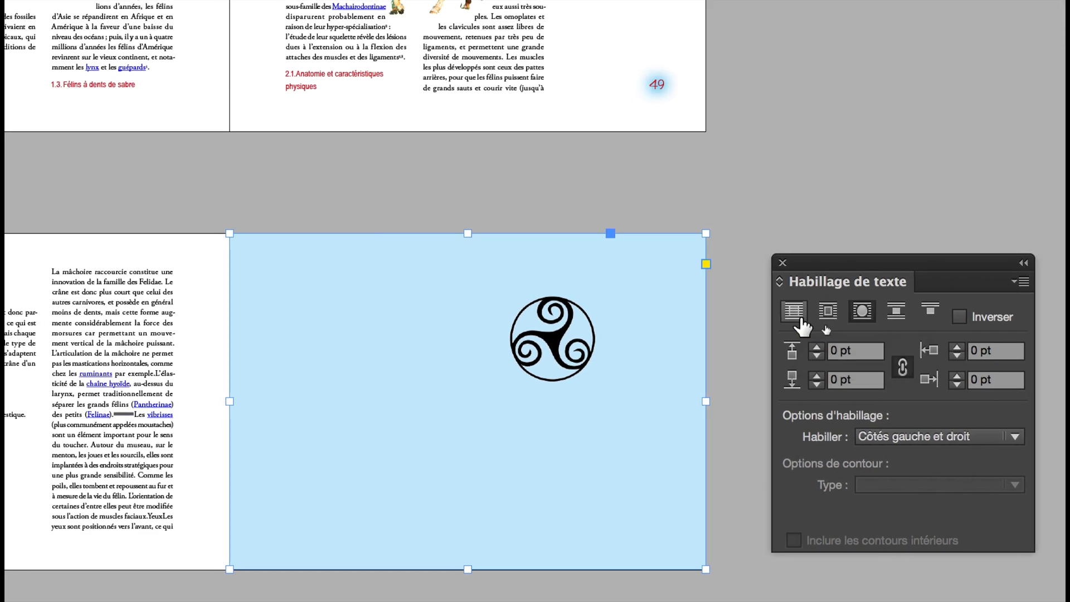
{"action": "left_click", "coordinate": [804, 326]}
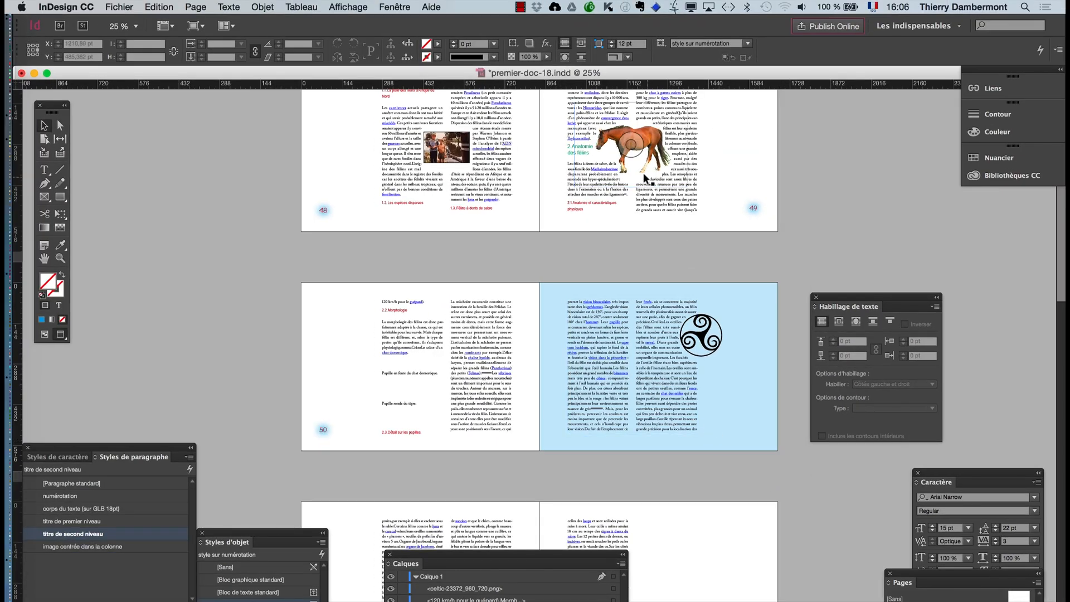
- Show frames and hidden characters, and draw a small text frame on the pasteboard beside page 49
{"action": "key", "text": "super+plus"}
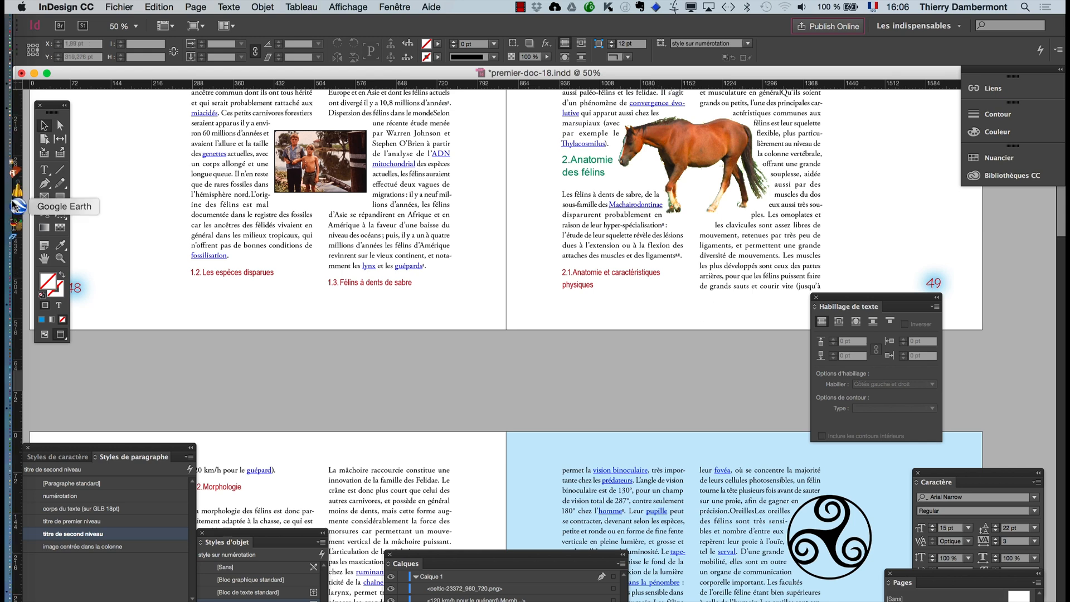
{"action": "left_click", "coordinate": [45, 259]}
{"action": "left_click_drag", "start_coordinate": [588, 413], "coordinate": [355, 366]}
{"action": "scroll", "coordinate": [493, 190], "scroll_direction": "up", "scroll_amount": 3}
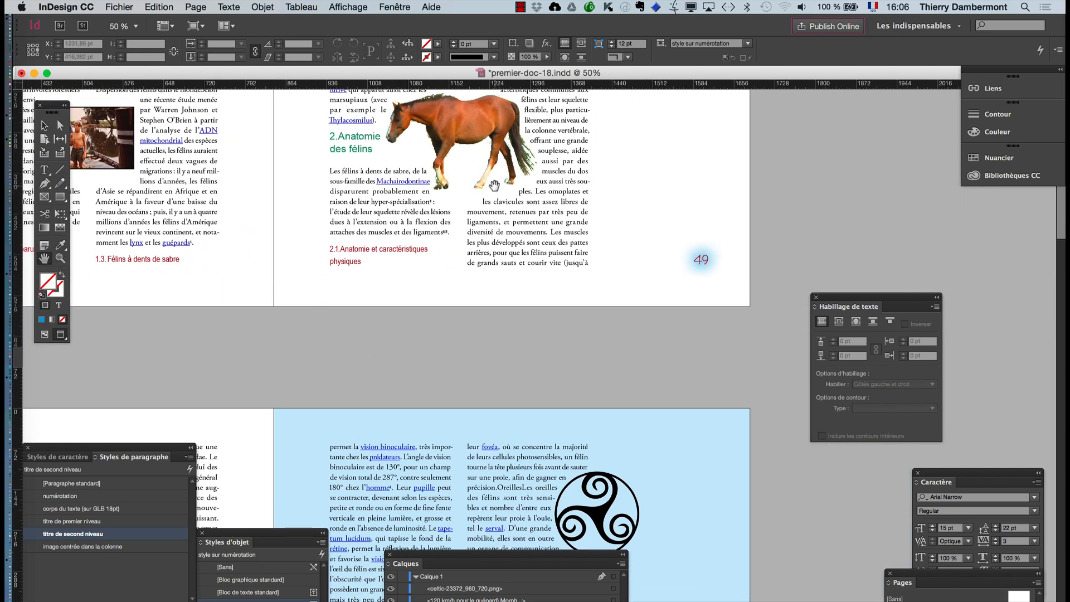
{"action": "scroll", "coordinate": [469, 171], "scroll_direction": "up", "scroll_amount": 2}
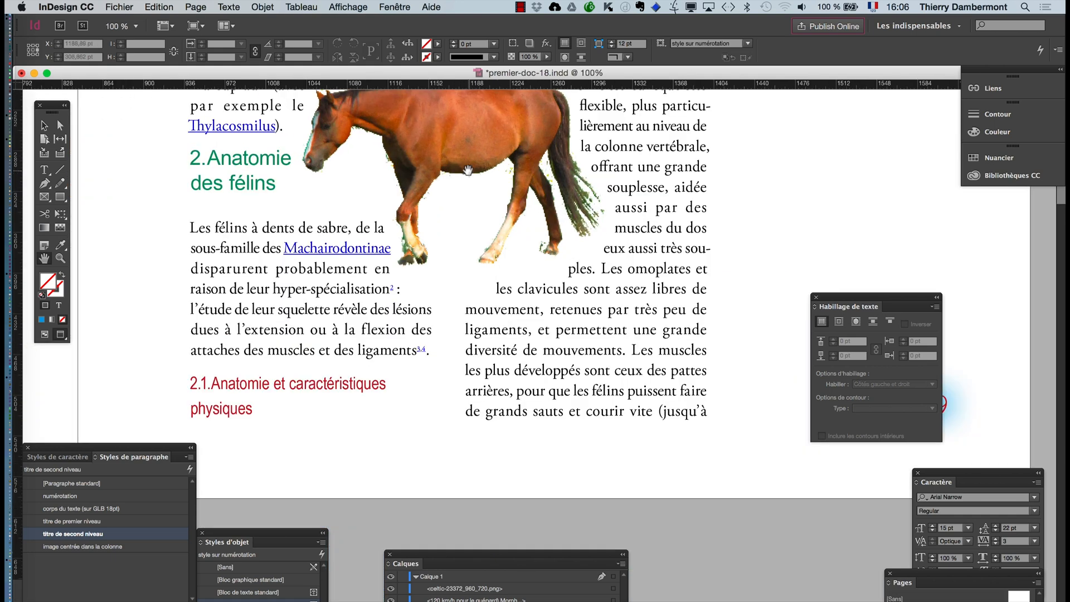
{"action": "scroll", "coordinate": [479, 179], "scroll_direction": "up", "scroll_amount": 3}
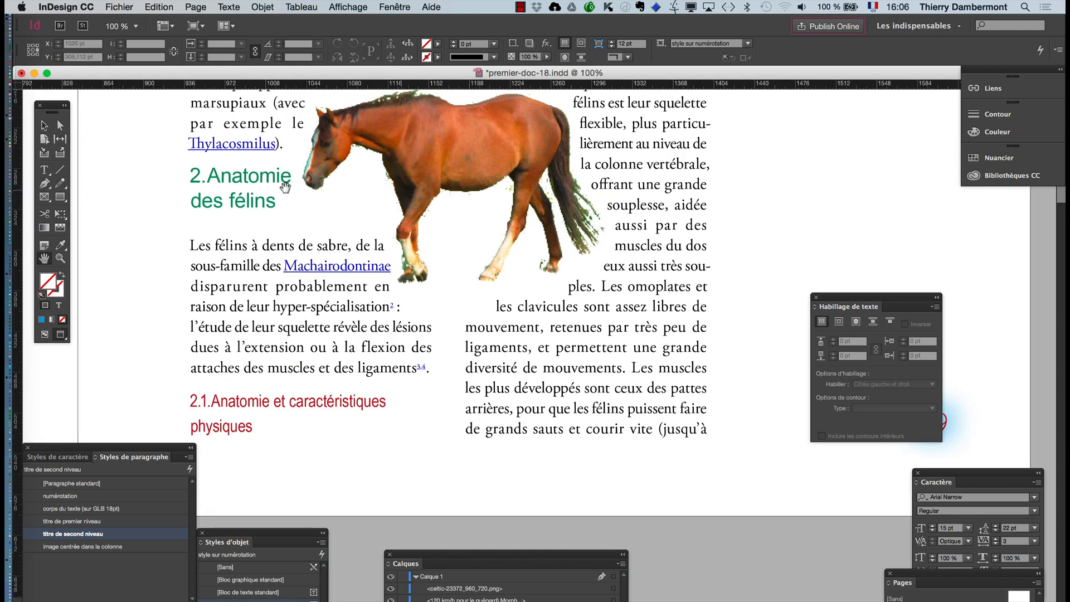
{"action": "left_click_drag", "start_coordinate": [504, 317], "coordinate": [292, 321]}
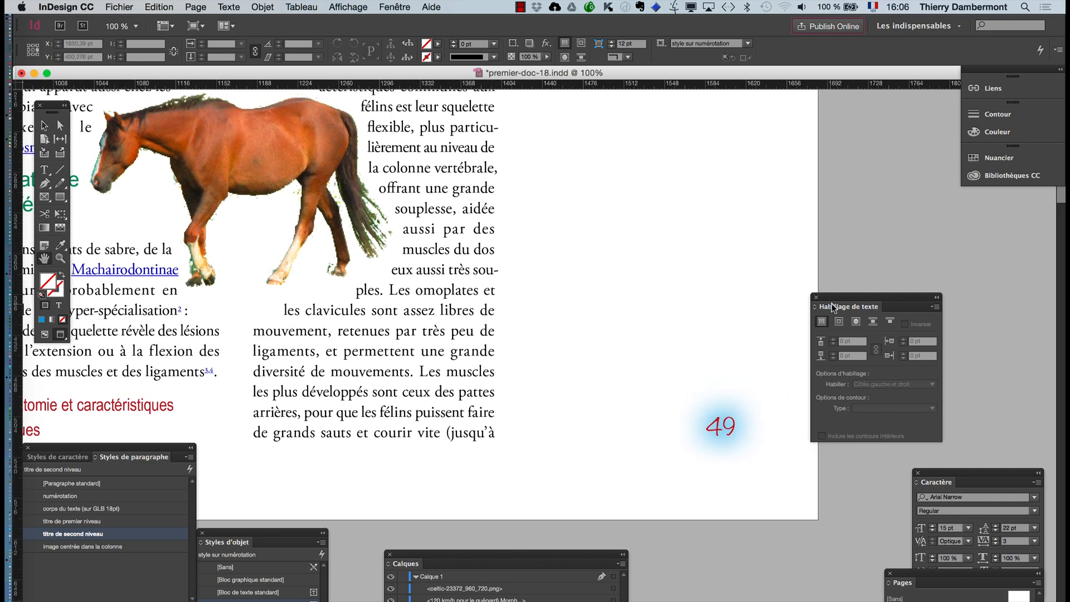
{"action": "left_click_drag", "start_coordinate": [833, 300], "coordinate": [680, 568]}
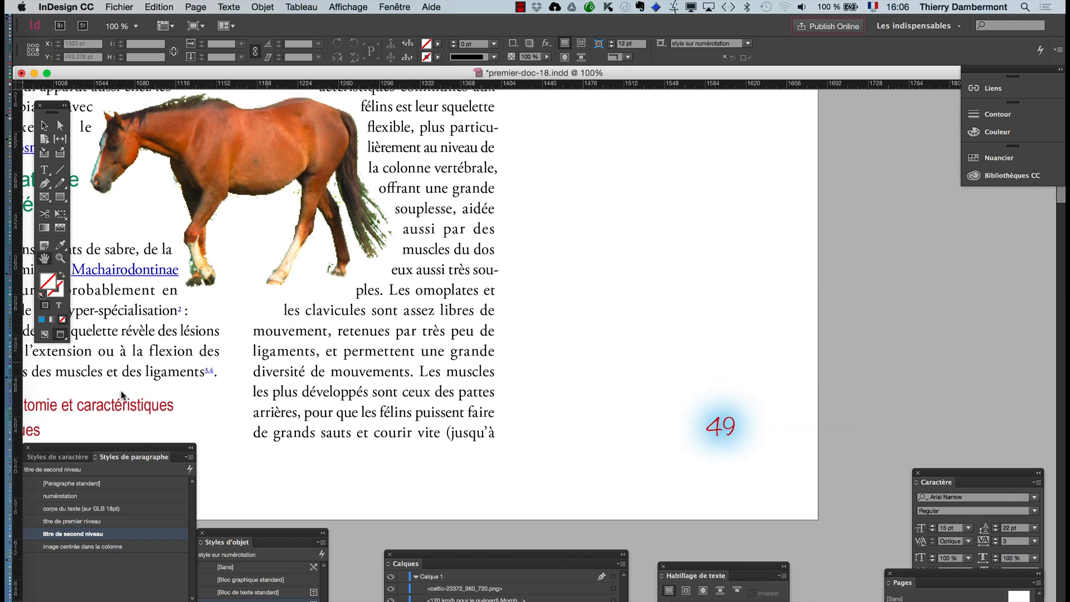
{"action": "left_click", "coordinate": [46, 334]}
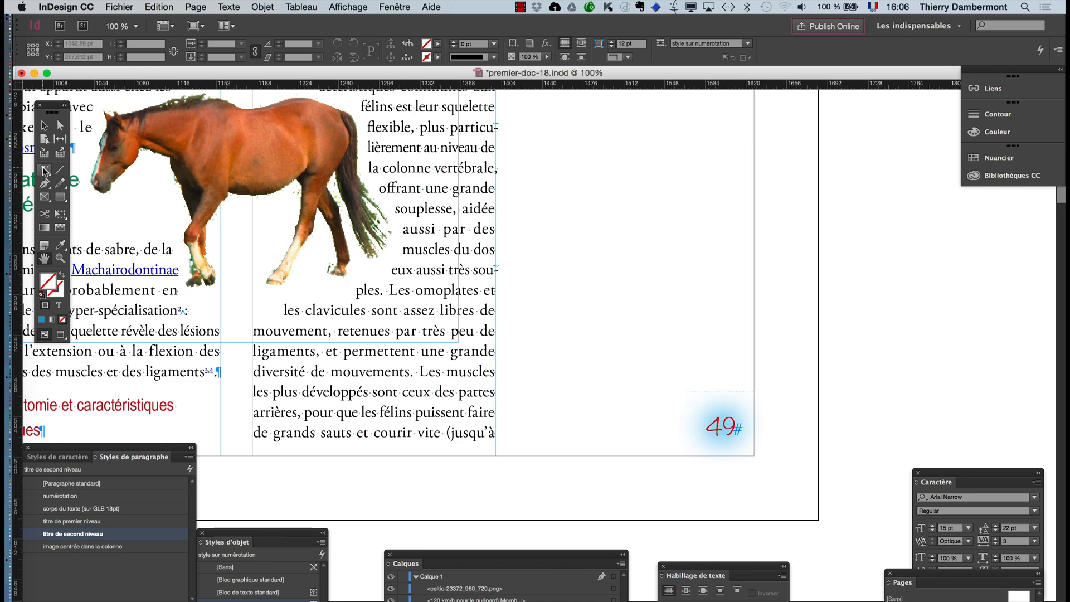
{"action": "left_click_drag", "start_coordinate": [860, 290], "coordinate": [1024, 325]}
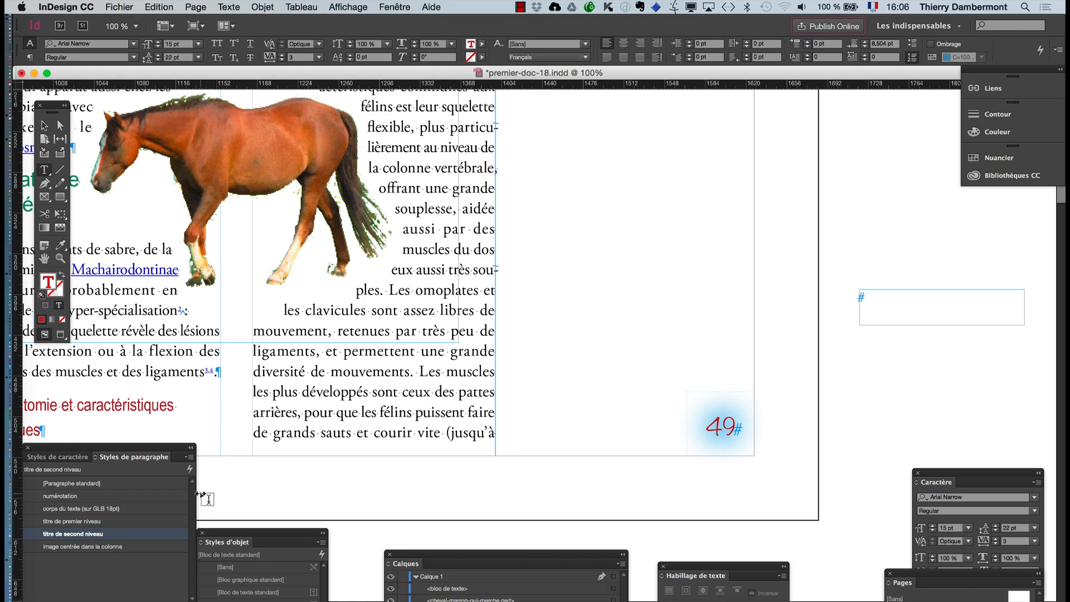
- Apply the [Paragraphe standard] style in the new text frame and enter "cheval thaïlandais"
{"action": "left_click_drag", "start_coordinate": [137, 452], "coordinate": [678, 244]}
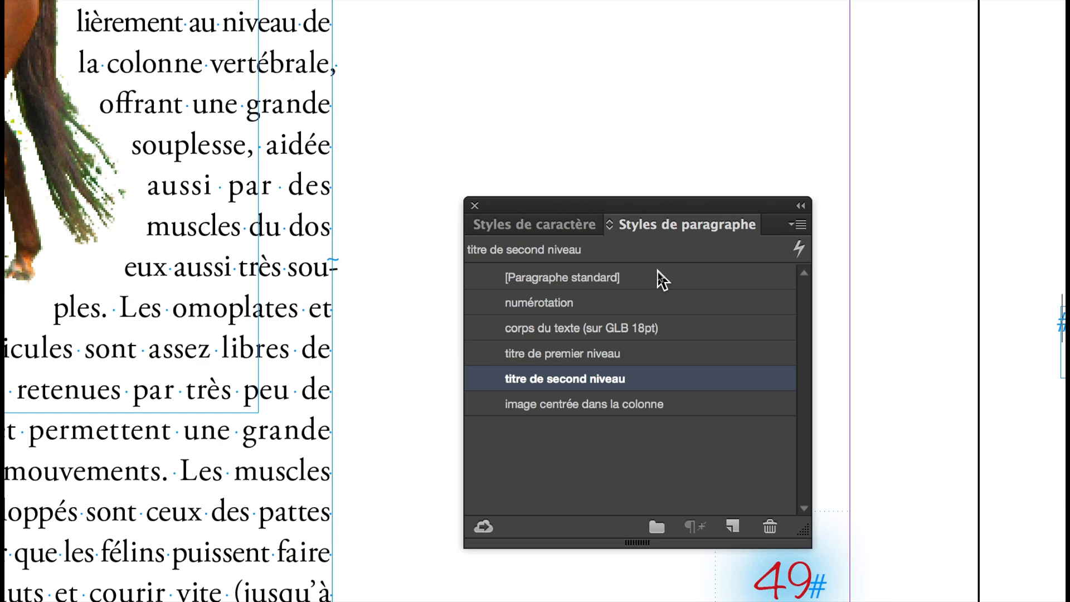
{"action": "left_click", "coordinate": [662, 278]}
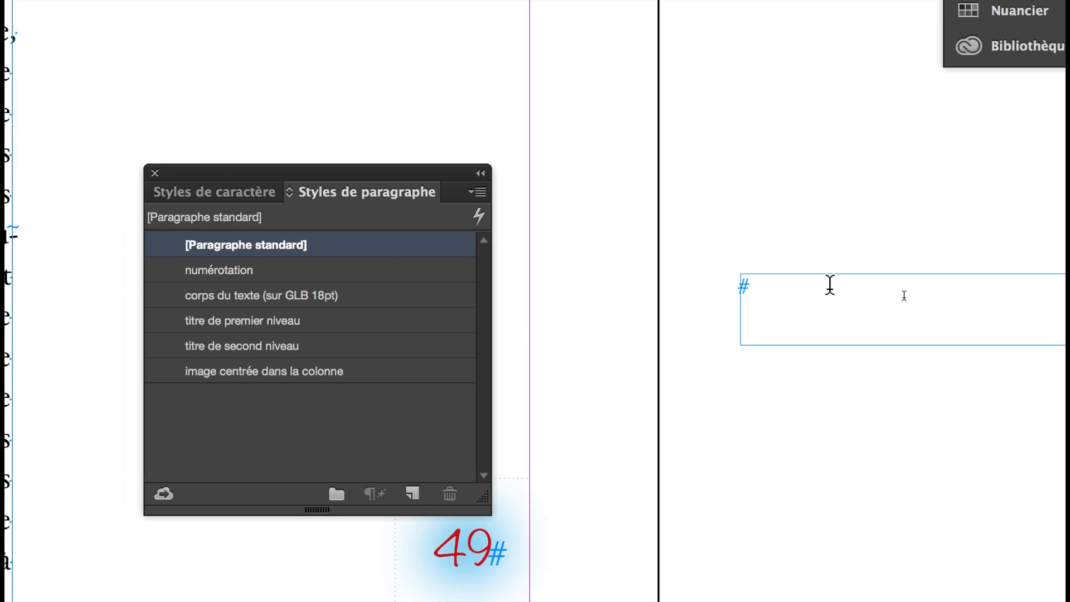
{"action": "type", "text": "ch"}
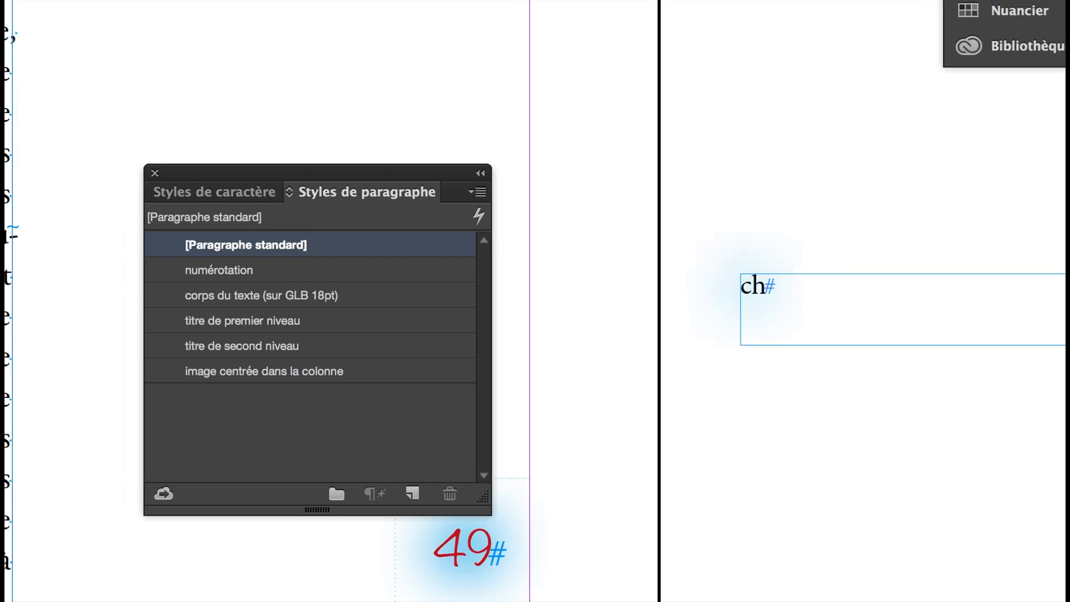
{"action": "type", "text": "eval thailandais"}
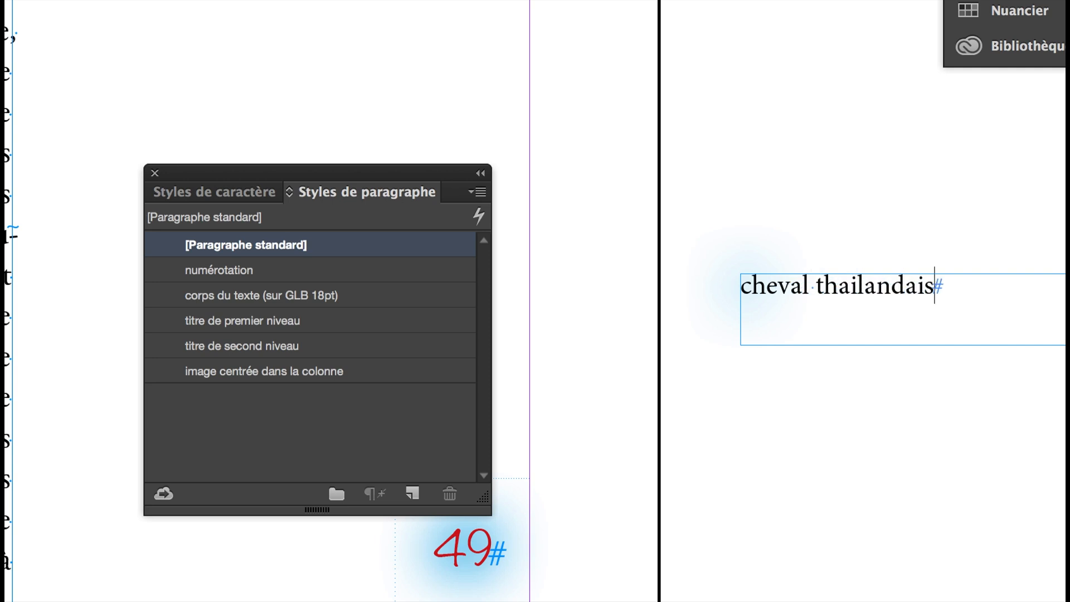
{"action": "left_click_drag", "start_coordinate": [857, 287], "coordinate": [852, 287]}
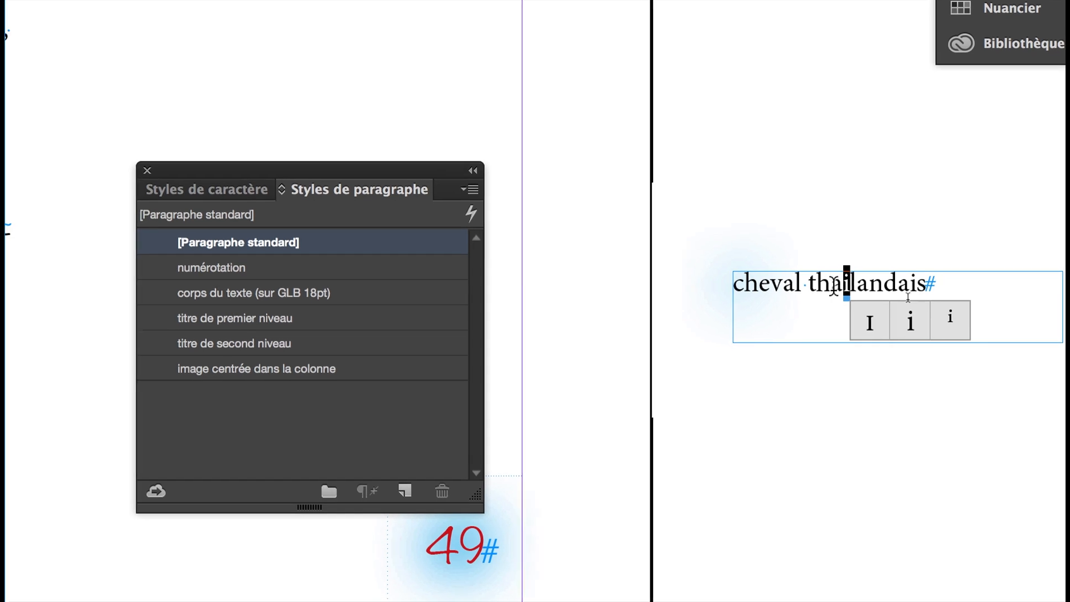
{"action": "key", "text": "alt+u"}
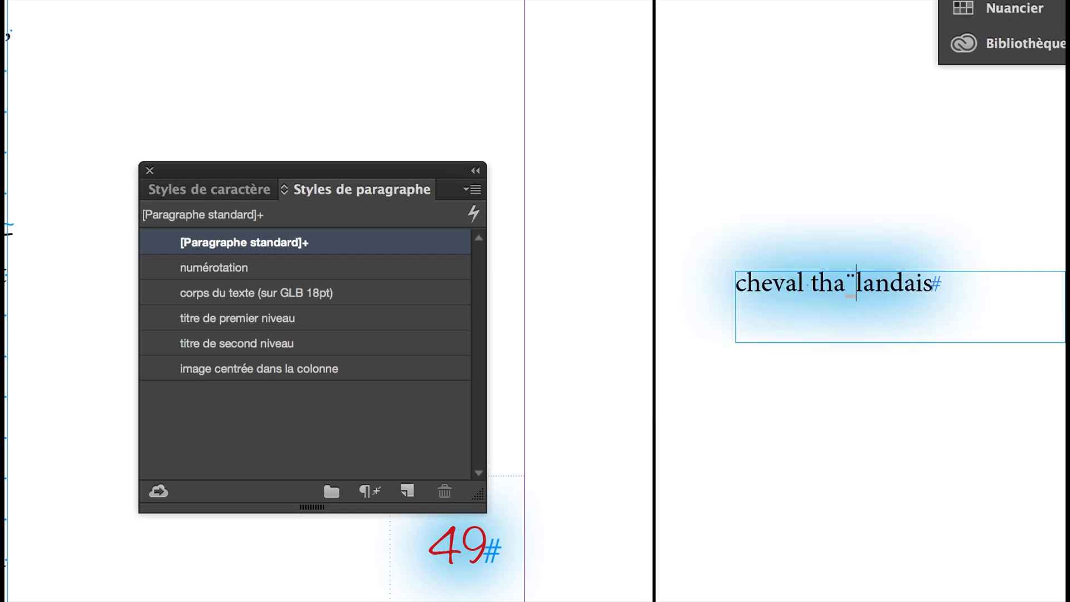
{"action": "type", "text": "i"}
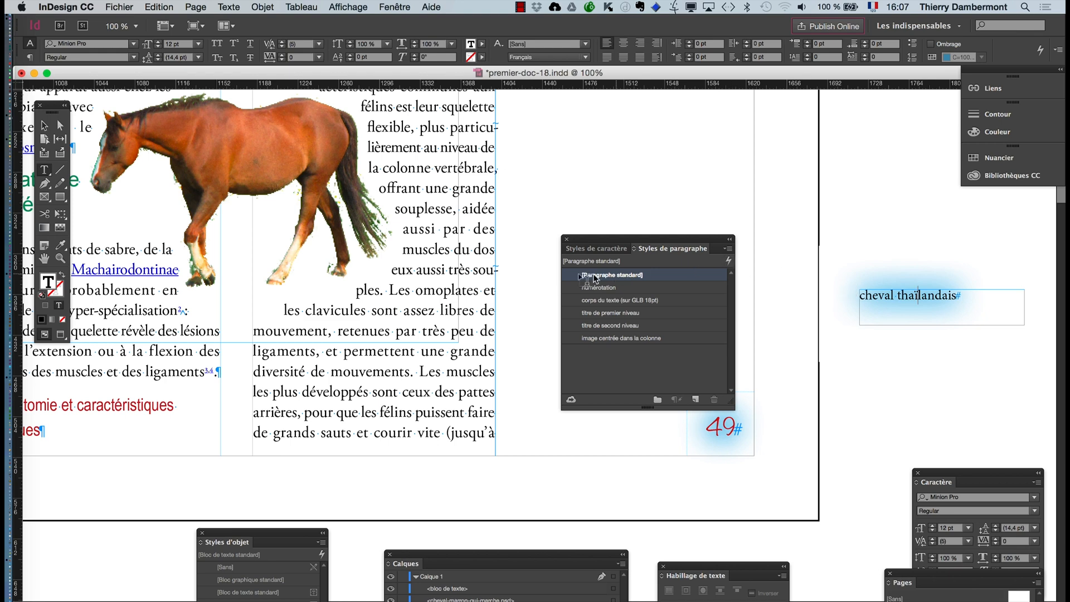
- Apply the [Sans] object style to the "cheval thaïlandais" text frame to remove its blue glow
{"action": "left_click", "coordinate": [45, 126]}
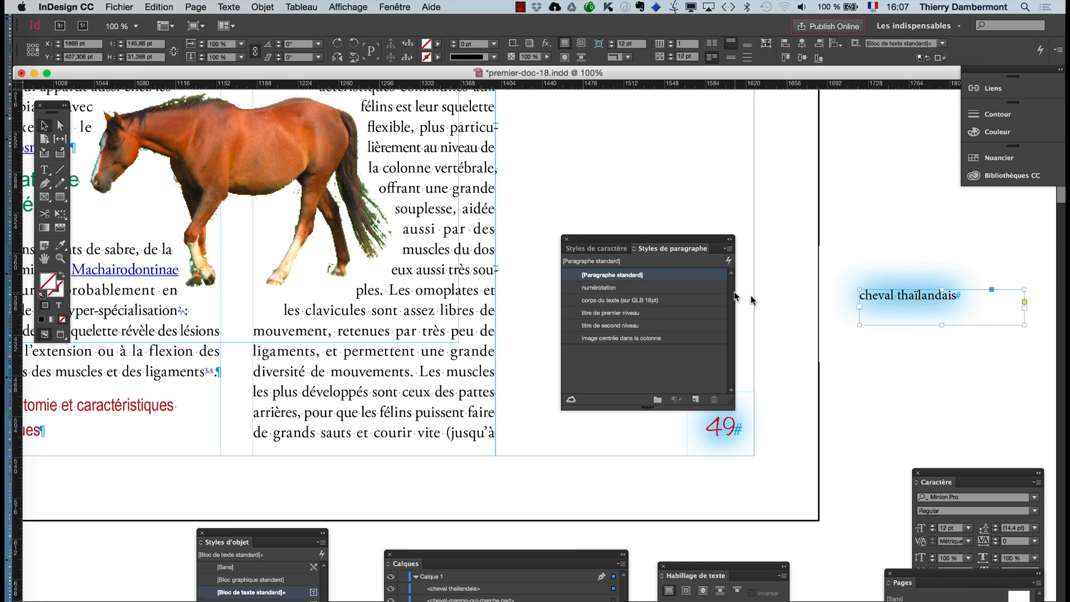
{"action": "left_click_drag", "start_coordinate": [55, 108], "coordinate": [816, 222]}
{"action": "left_click", "coordinate": [809, 286]}
{"action": "left_click", "coordinate": [929, 300]}
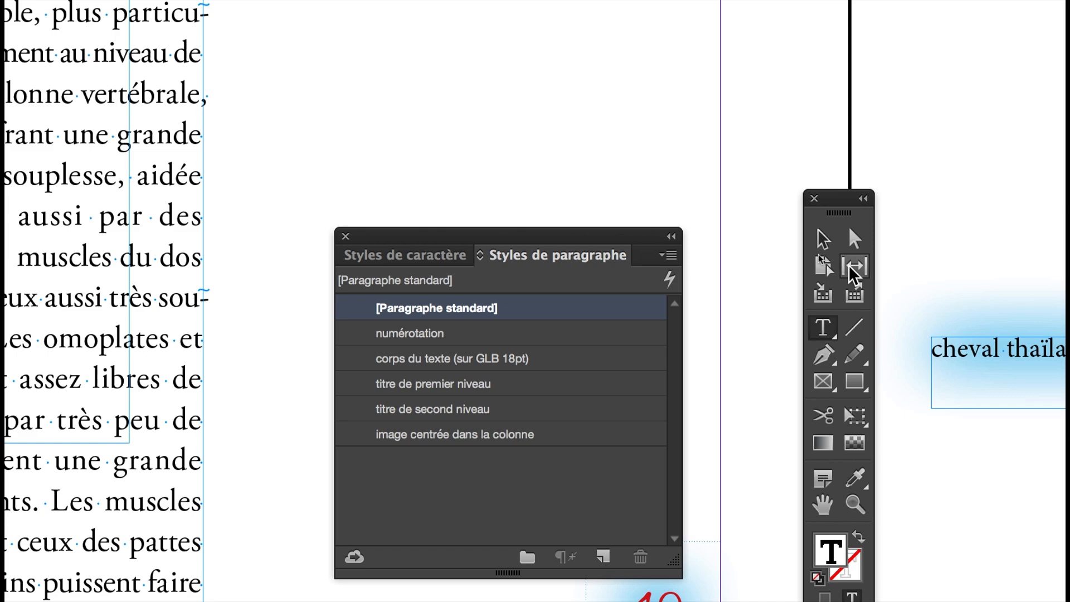
{"action": "left_click", "coordinate": [823, 239]}
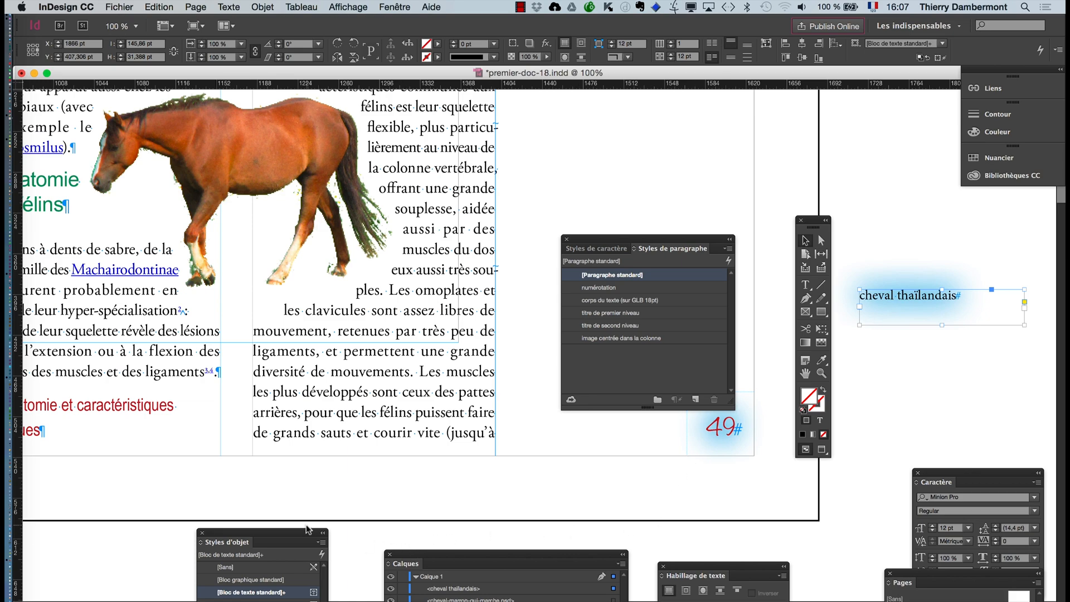
{"action": "left_click_drag", "start_coordinate": [306, 529], "coordinate": [887, 129]}
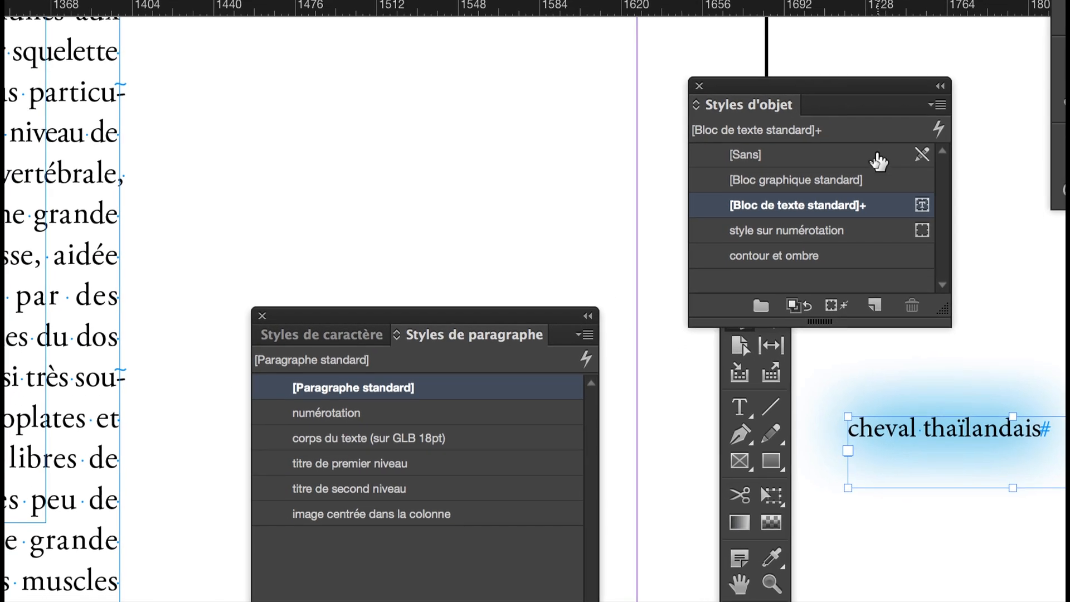
{"action": "left_click", "coordinate": [878, 161]}
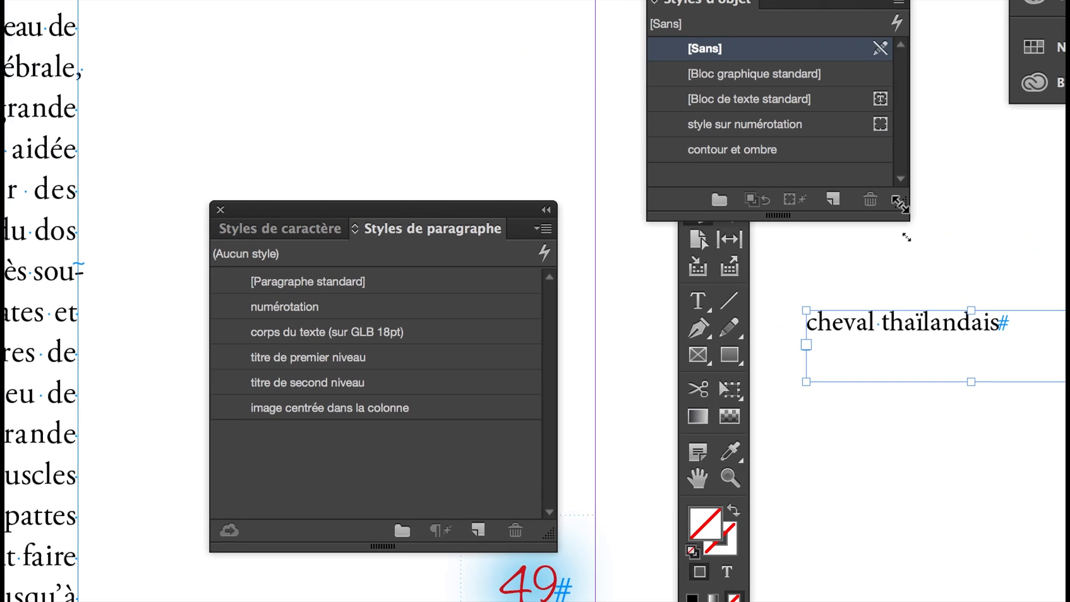
{"action": "left_click_drag", "start_coordinate": [900, 205], "coordinate": [977, 240]}
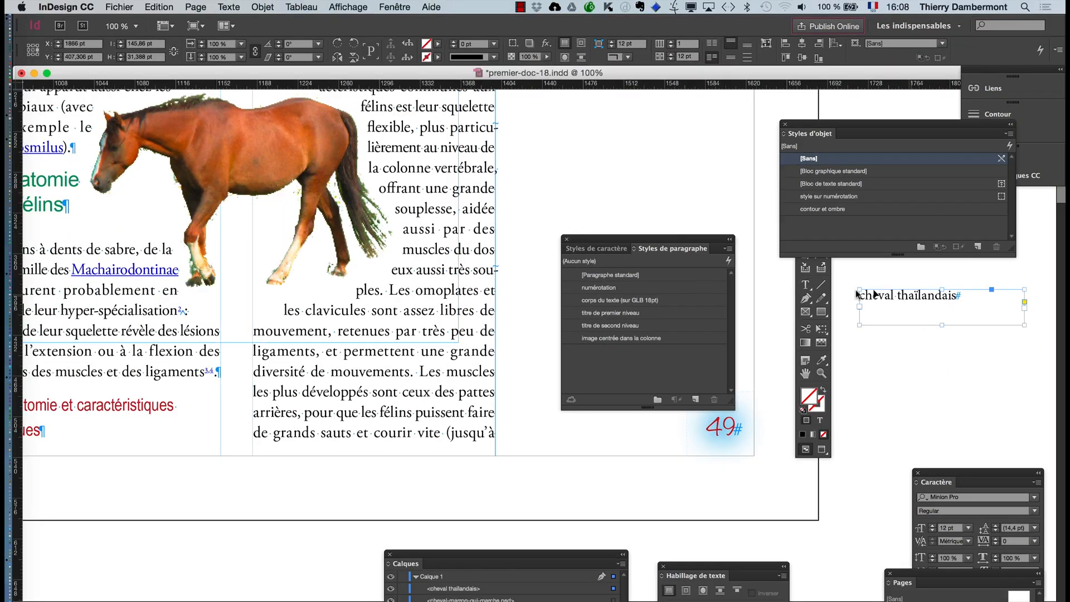
- Reapply the [Paragraphe standard] style to the "cheval thaïlandais" text
{"action": "left_click", "coordinate": [805, 285]}
{"action": "left_click", "coordinate": [901, 298]}
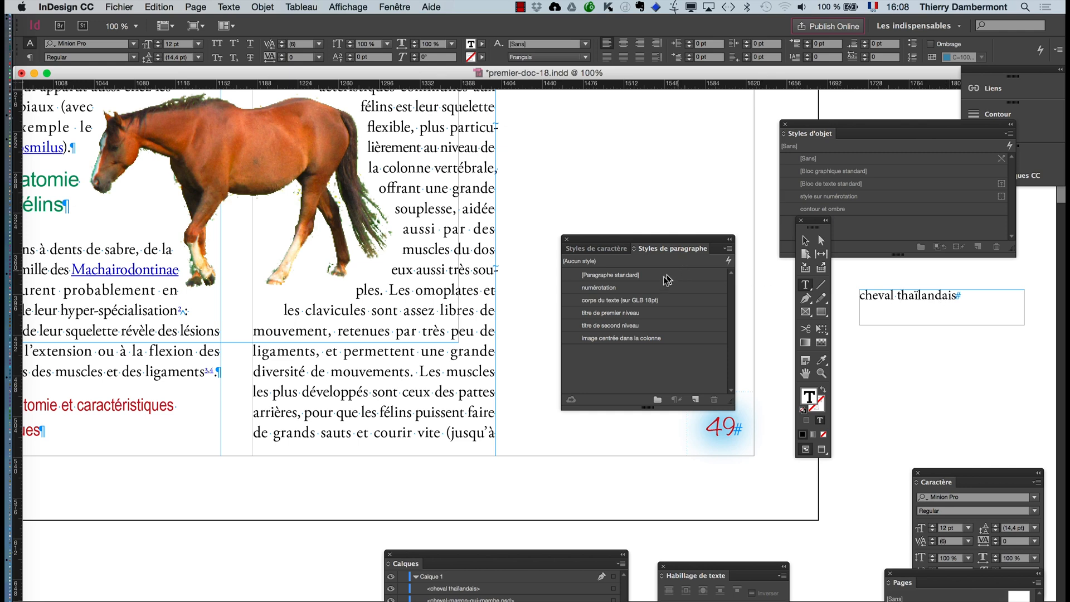
{"action": "left_click", "coordinate": [657, 281]}
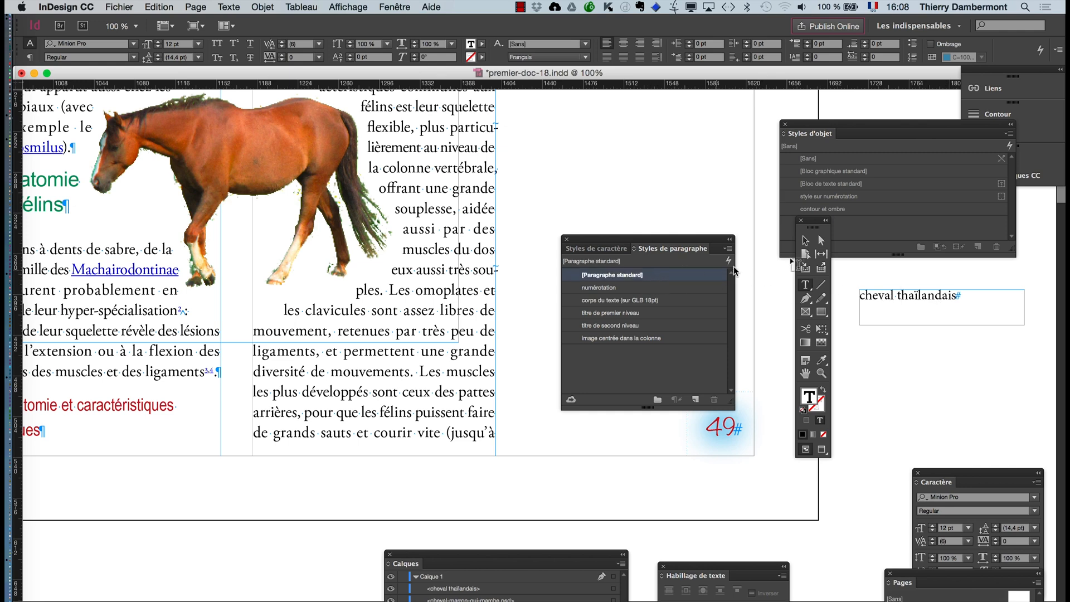
- Fit the "cheval thaïlandais" frame to its text and place it over the horse's body on page 49
{"action": "left_click", "coordinate": [806, 241]}
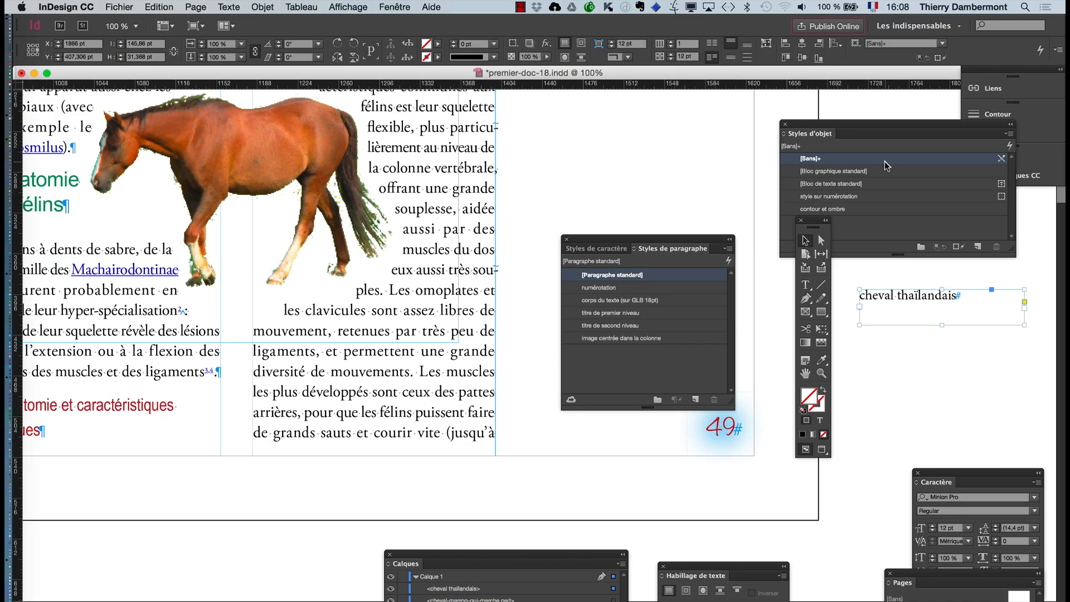
{"action": "left_click_drag", "start_coordinate": [813, 223], "coordinate": [107, 350]}
{"action": "double_click", "coordinate": [1024, 326]}
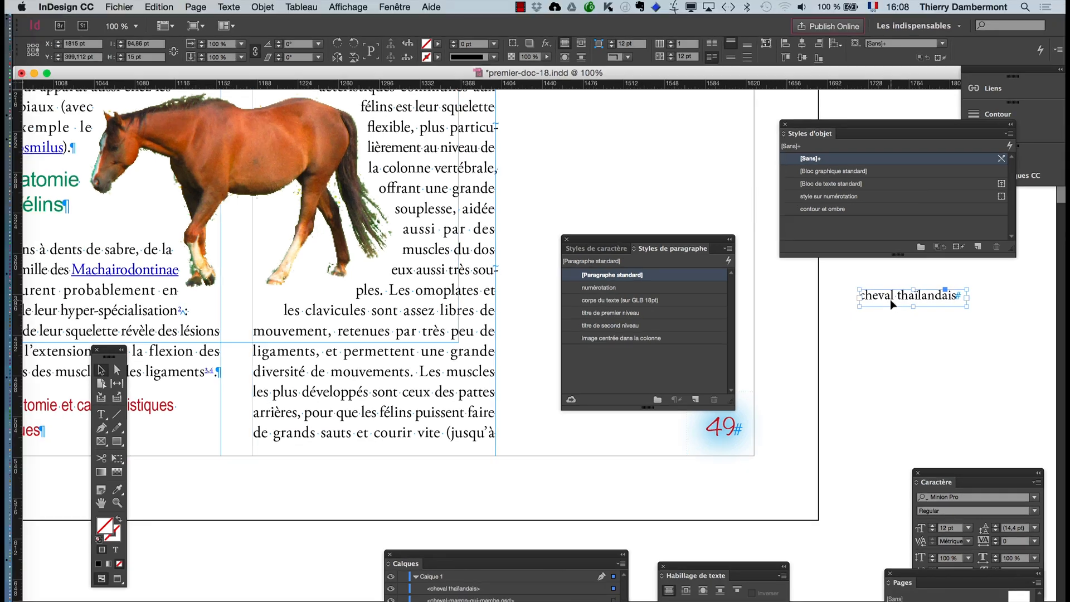
{"action": "left_click_drag", "start_coordinate": [890, 299], "coordinate": [239, 154]}
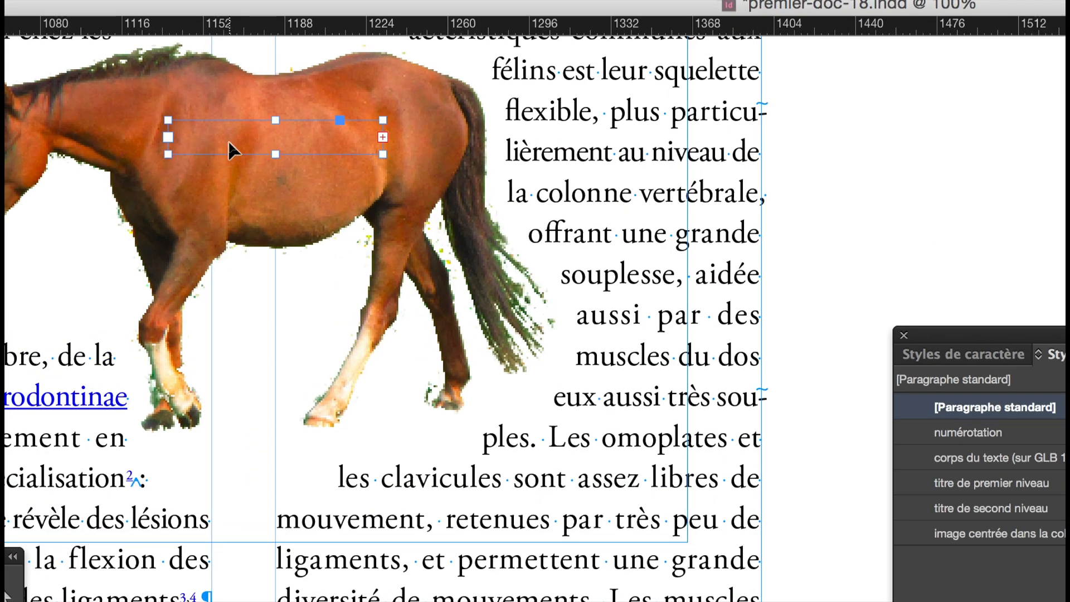
{"action": "mouse_move", "coordinate": [229, 141]}
{"action": "left_mouse_down"}
{"action": "mouse_move", "coordinate": [271, 239]}
{"action": "mouse_move", "coordinate": [231, 316]}
{"action": "mouse_move", "coordinate": [196, 338]}
{"action": "mouse_move", "coordinate": [226, 159]}
{"action": "left_mouse_up"}
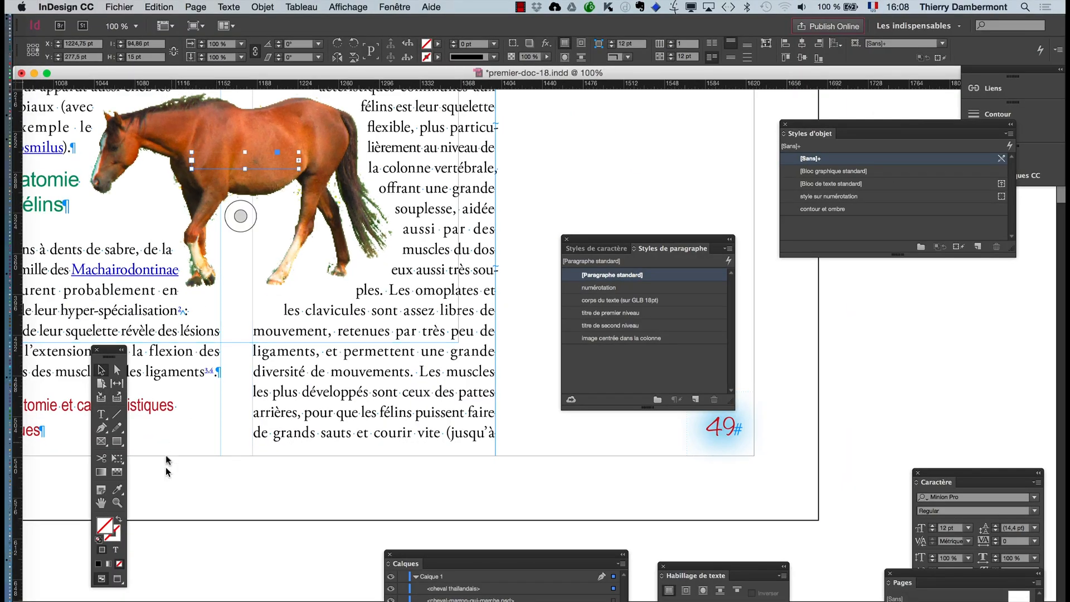
- Examine the stacking order options available for the text frame placed over the horse
{"action": "left_click", "coordinate": [101, 503]}
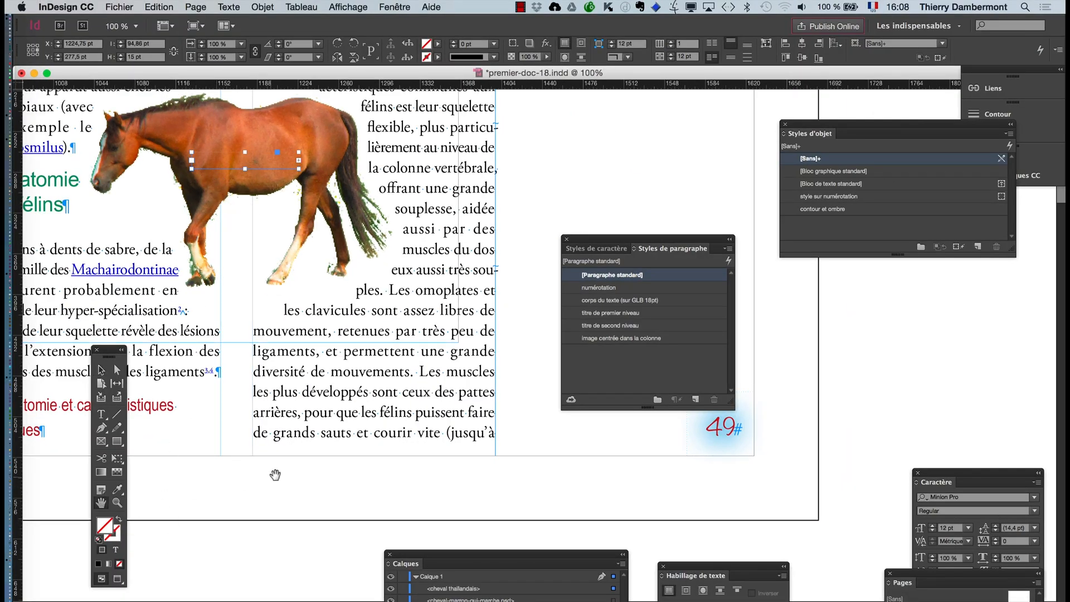
{"action": "left_click_drag", "start_coordinate": [301, 459], "coordinate": [459, 483]}
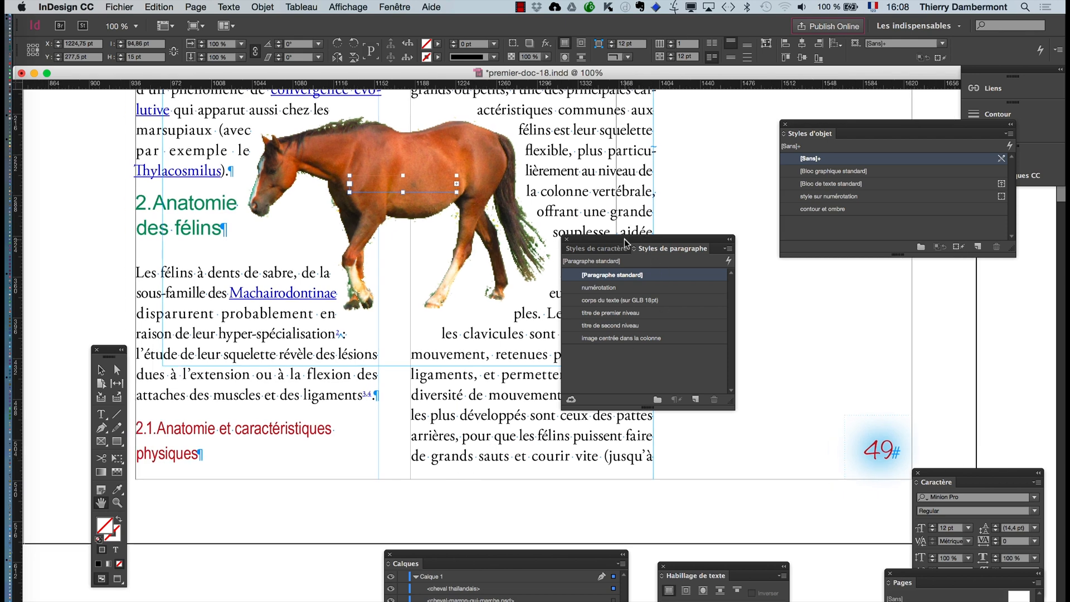
{"action": "left_click_drag", "start_coordinate": [625, 243], "coordinate": [817, 318]}
{"action": "left_click", "coordinate": [269, 6]}
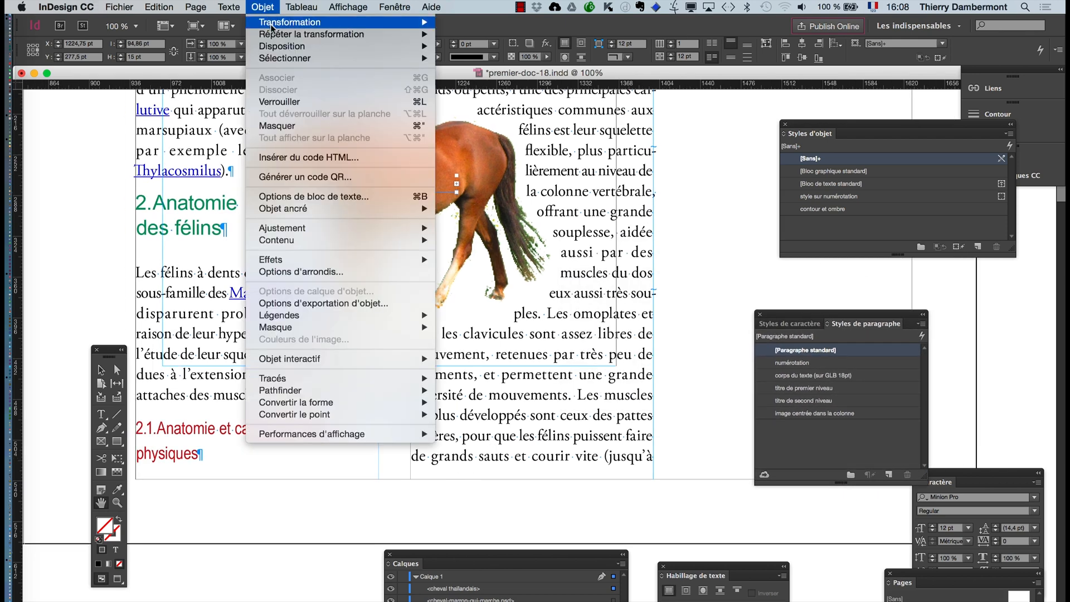
{"action": "mouse_move", "coordinate": [283, 46]}
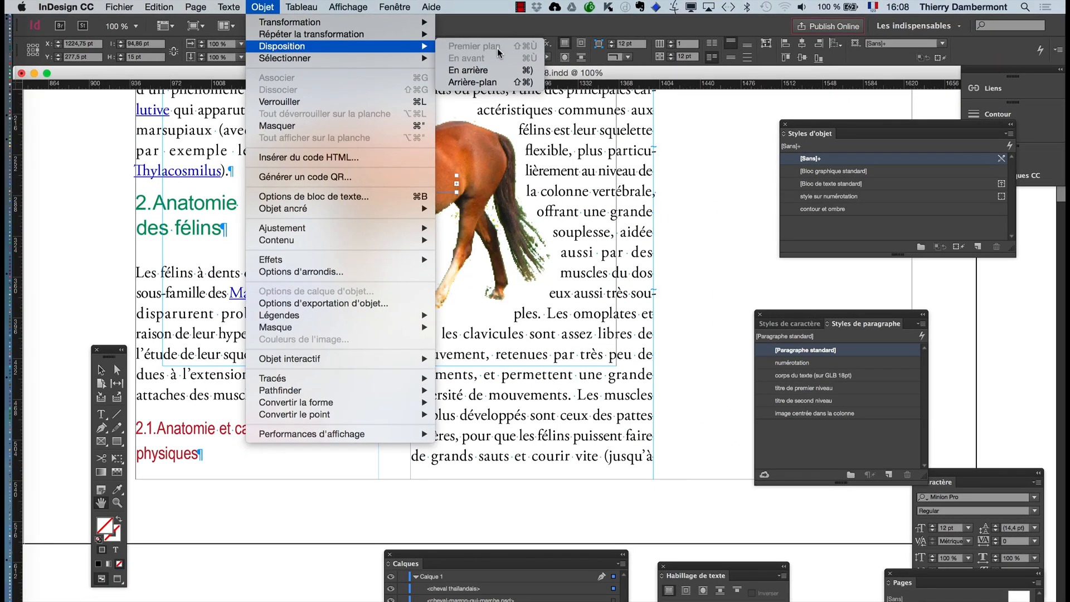
{"action": "left_click", "coordinate": [711, 128]}
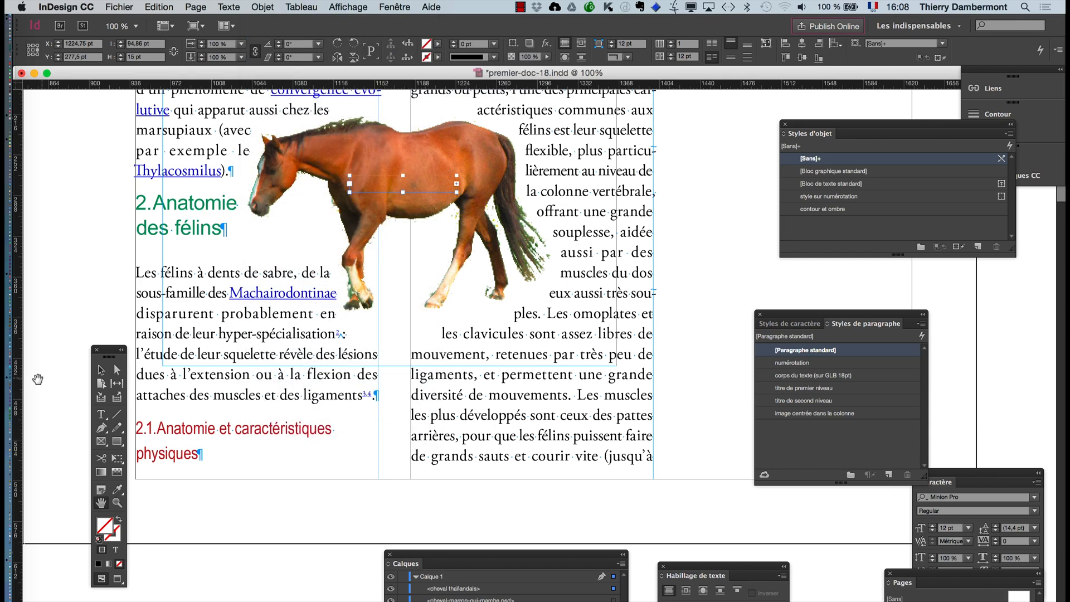
- Make the "cheval thaïlandais" text frame ignore text wrap (Ignorer l'habillage) in its text frame options
{"action": "left_click_drag", "start_coordinate": [106, 353], "coordinate": [84, 212]}
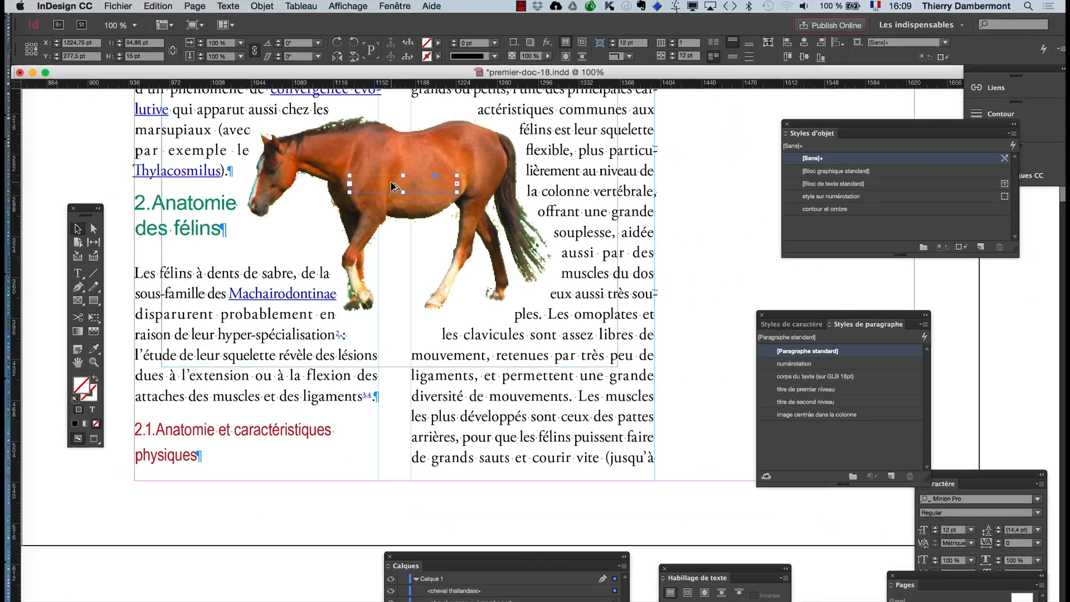
{"action": "left_click", "coordinate": [273, 7]}
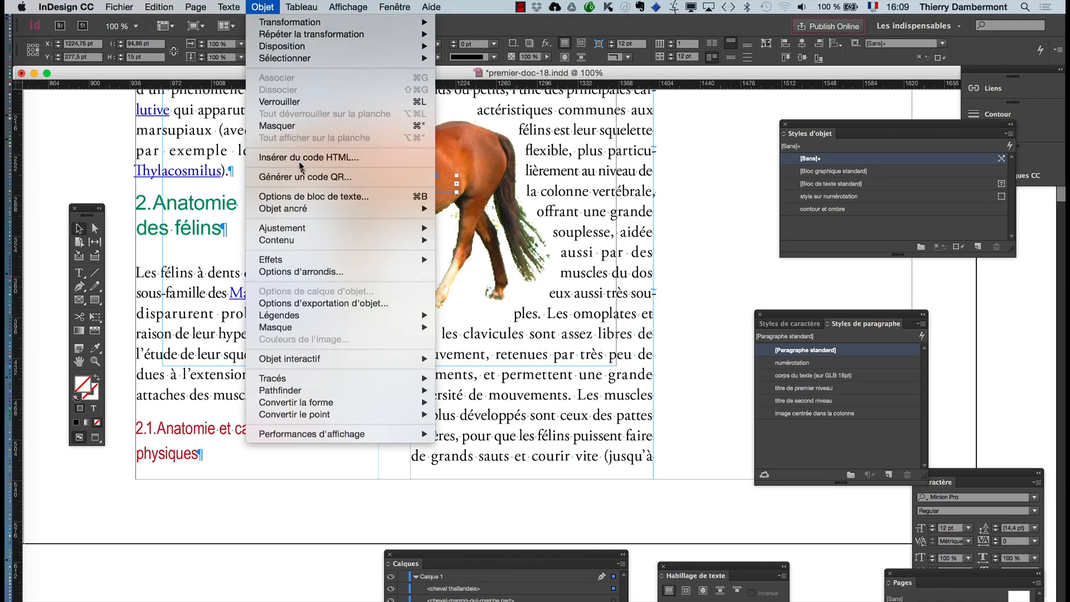
{"action": "left_click", "coordinate": [338, 198]}
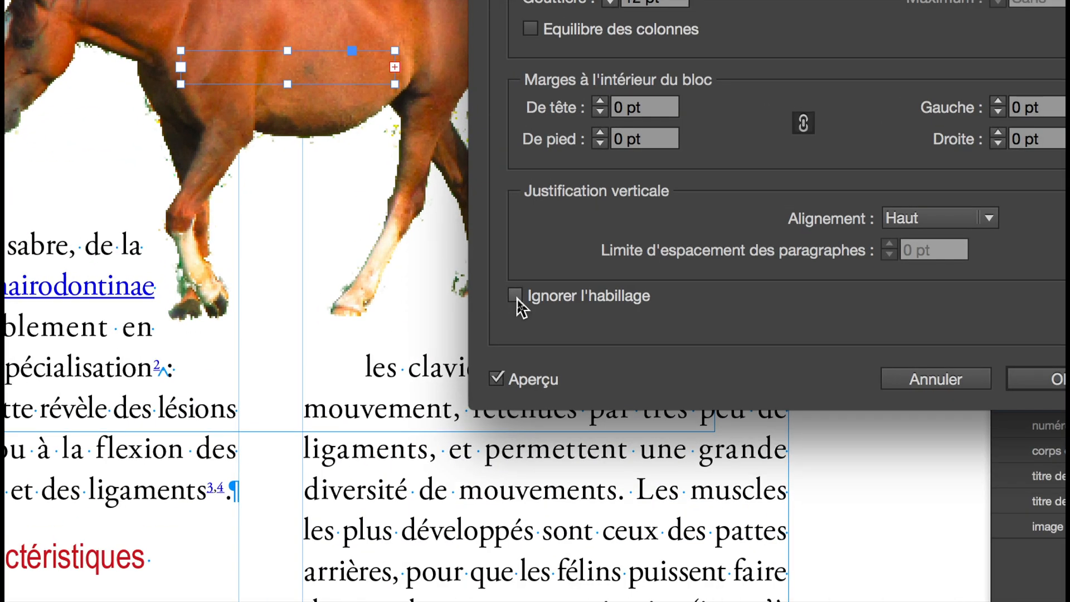
{"action": "left_click", "coordinate": [515, 295]}
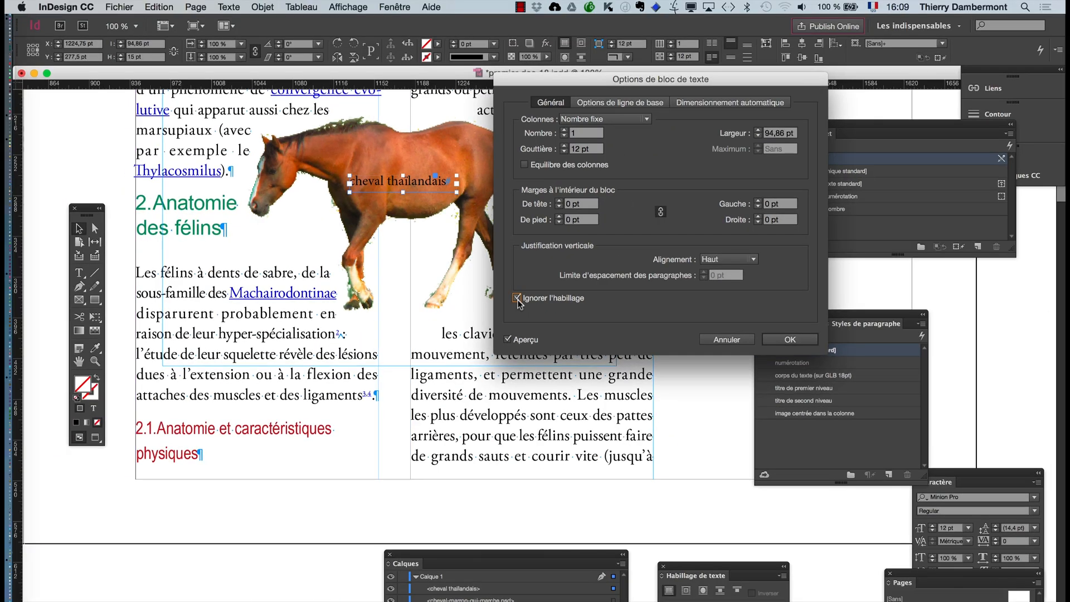
{"action": "left_click", "coordinate": [799, 341]}
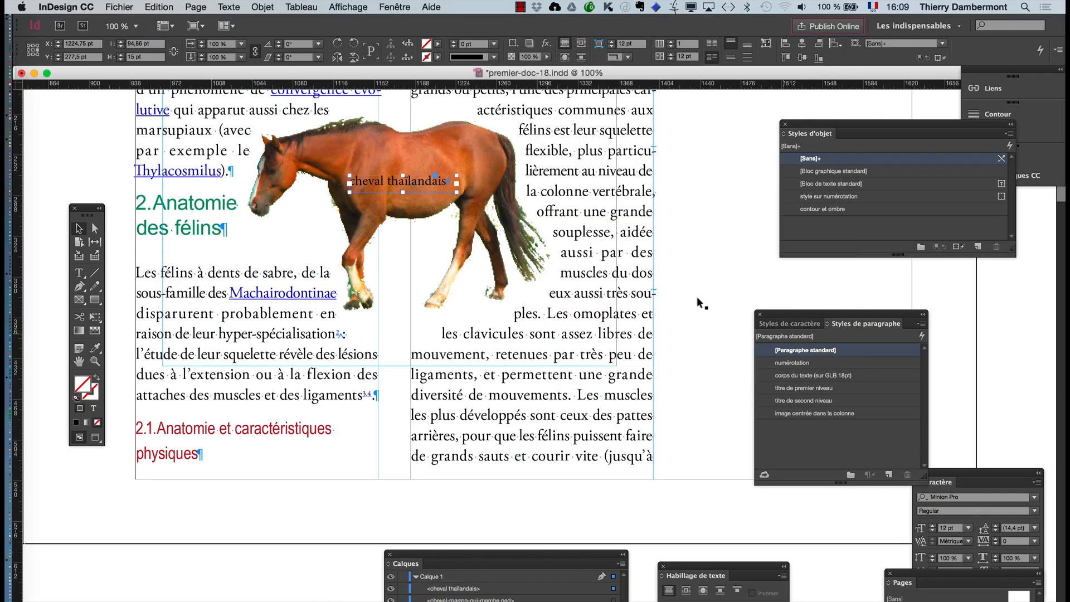
- Scale the "cheval thaïlandais" frame and its text down to about 69 pt wide and move it up to the horse's back
{"action": "left_click", "coordinate": [95, 316]}
{"action": "left_click_drag", "start_coordinate": [348, 173], "coordinate": [379, 180]}
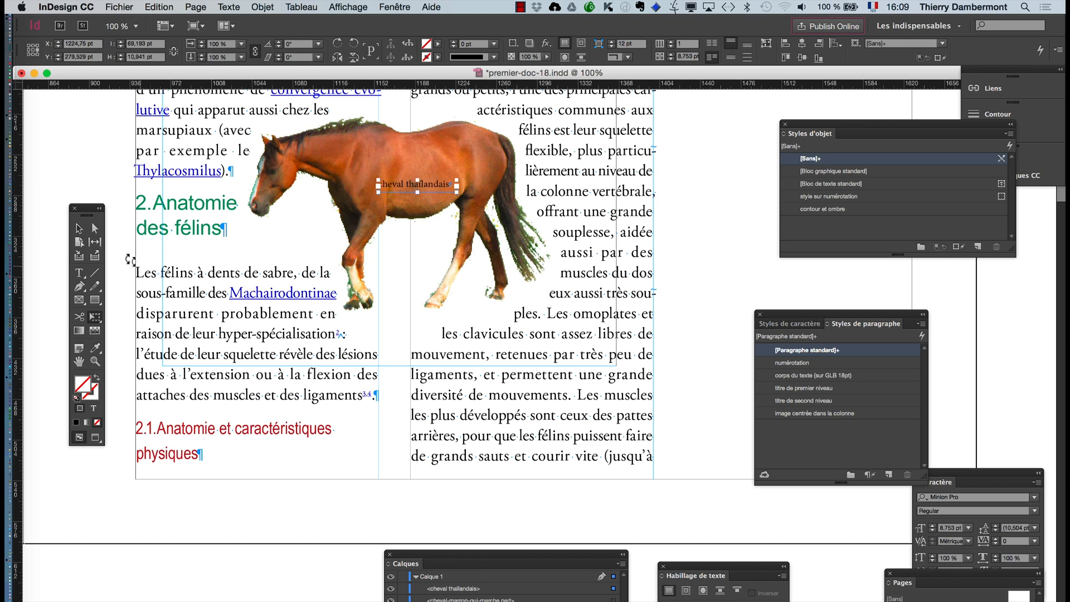
{"action": "left_click", "coordinate": [79, 229]}
{"action": "left_click_drag", "start_coordinate": [402, 178], "coordinate": [410, 142]}
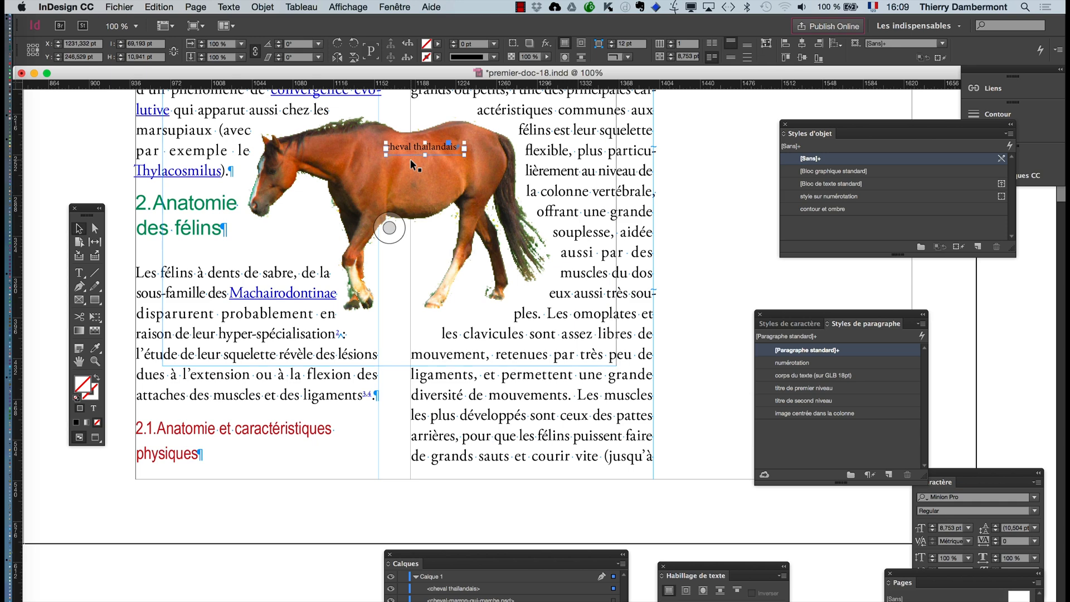
{"action": "left_click", "coordinate": [684, 188]}
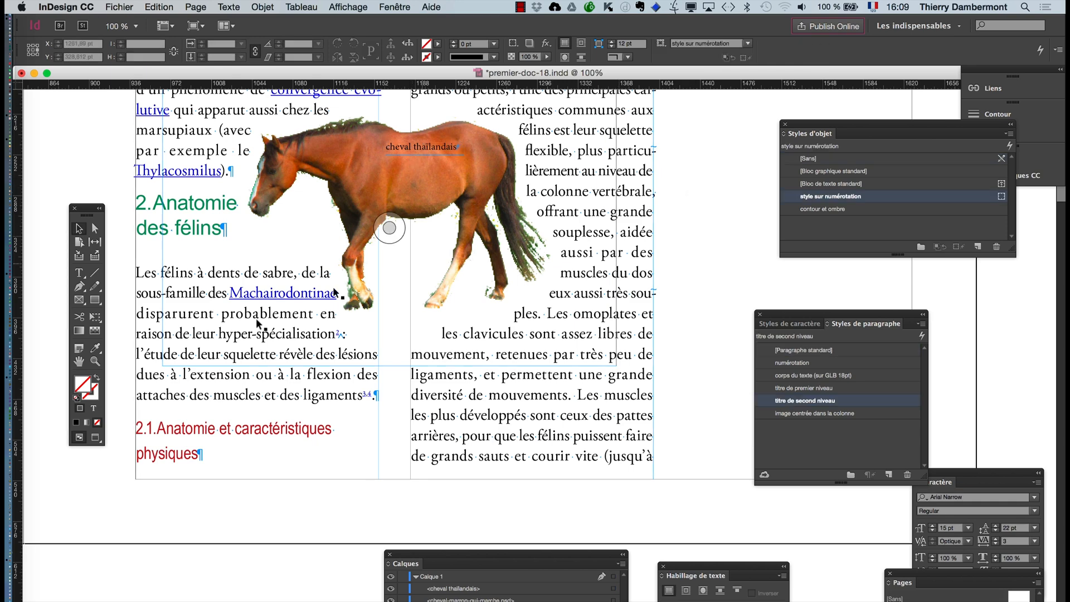
- Switch to the preview display and enlarge the caption with its text to about 101 pt wide on the horse's body
{"action": "left_click", "coordinate": [89, 435]}
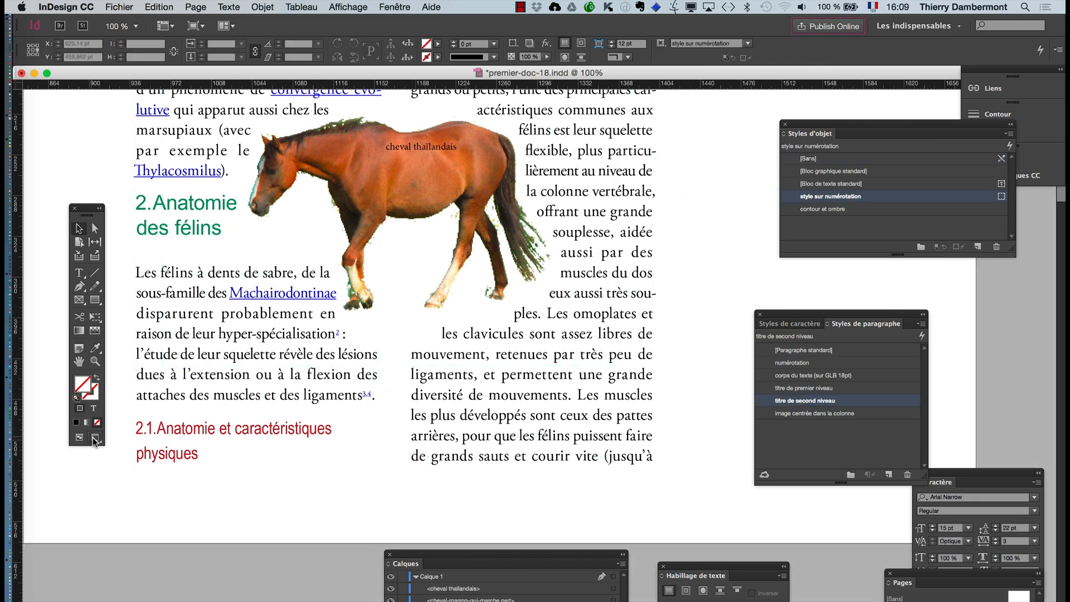
{"action": "left_click", "coordinate": [410, 148]}
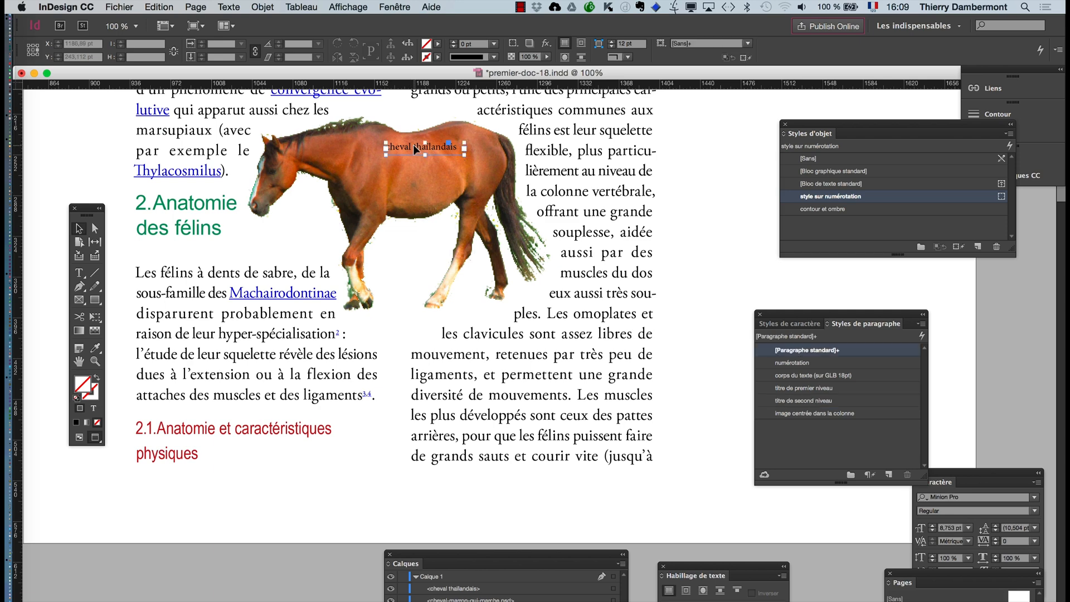
{"action": "left_click", "coordinate": [96, 318]}
{"action": "left_click_drag", "start_coordinate": [386, 155], "coordinate": [350, 161]}
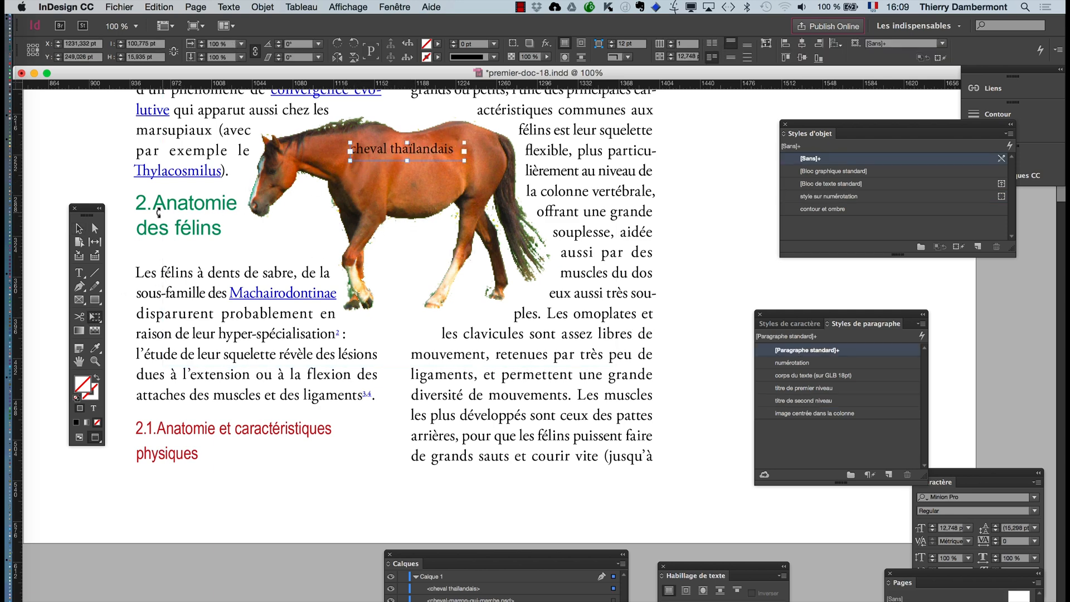
{"action": "left_click", "coordinate": [79, 229]}
{"action": "left_click_drag", "start_coordinate": [365, 153], "coordinate": [368, 166]}
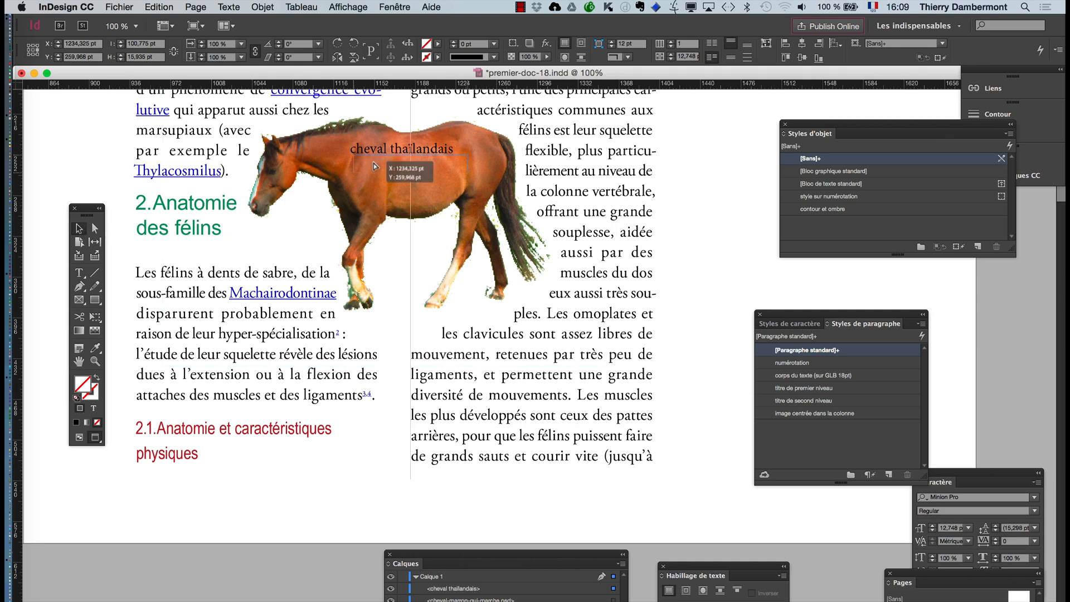
{"action": "left_click", "coordinate": [716, 263]}
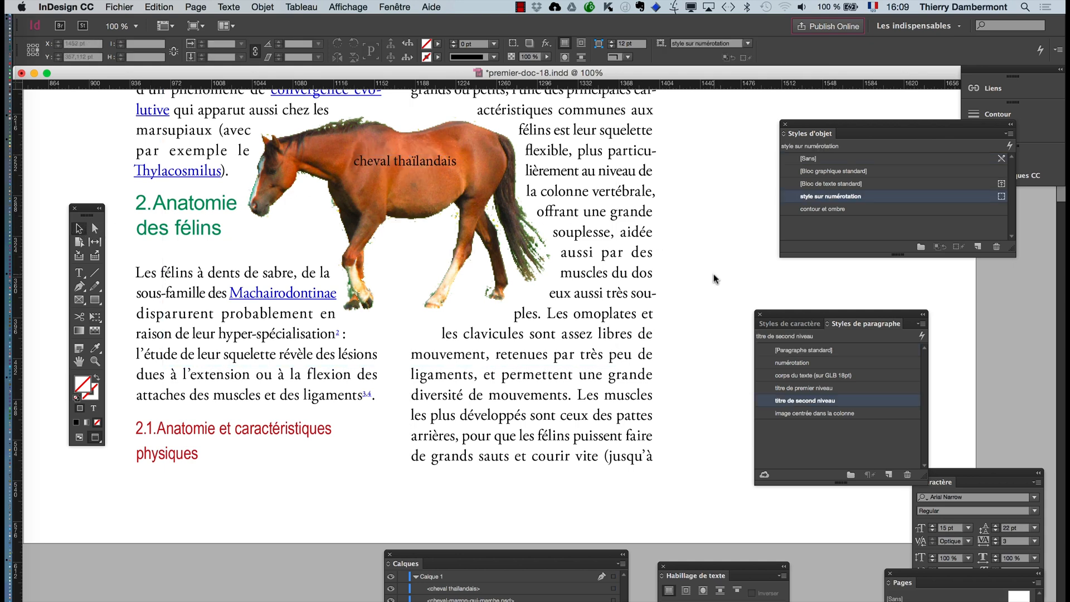
- Move the "cheval thaïlandais" caption down between the horse's legs
{"action": "key", "text": "super+minus"}
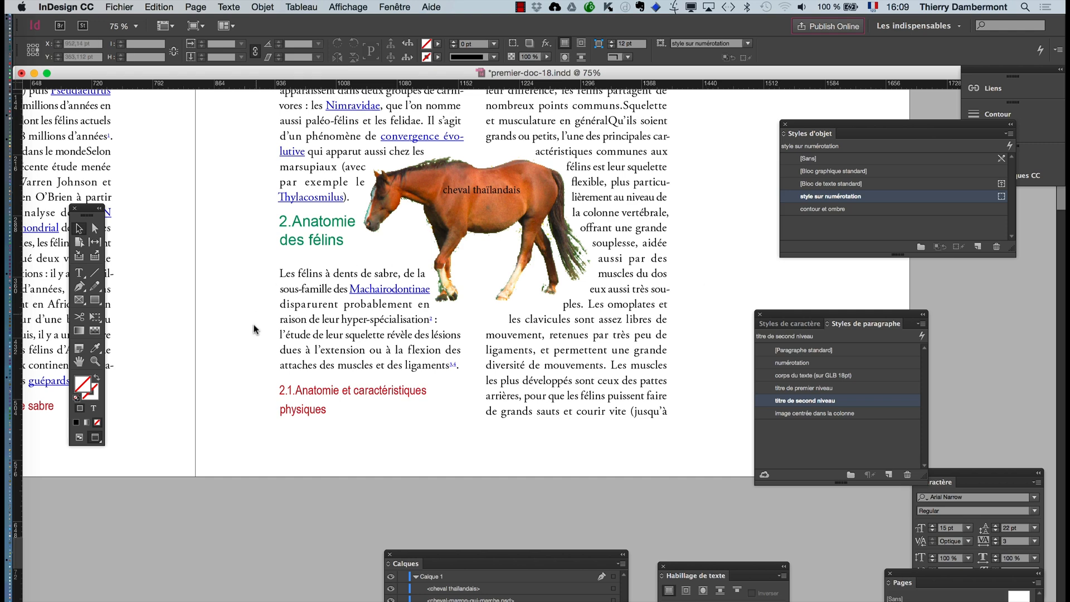
{"action": "left_click_drag", "start_coordinate": [493, 188], "coordinate": [503, 285]}
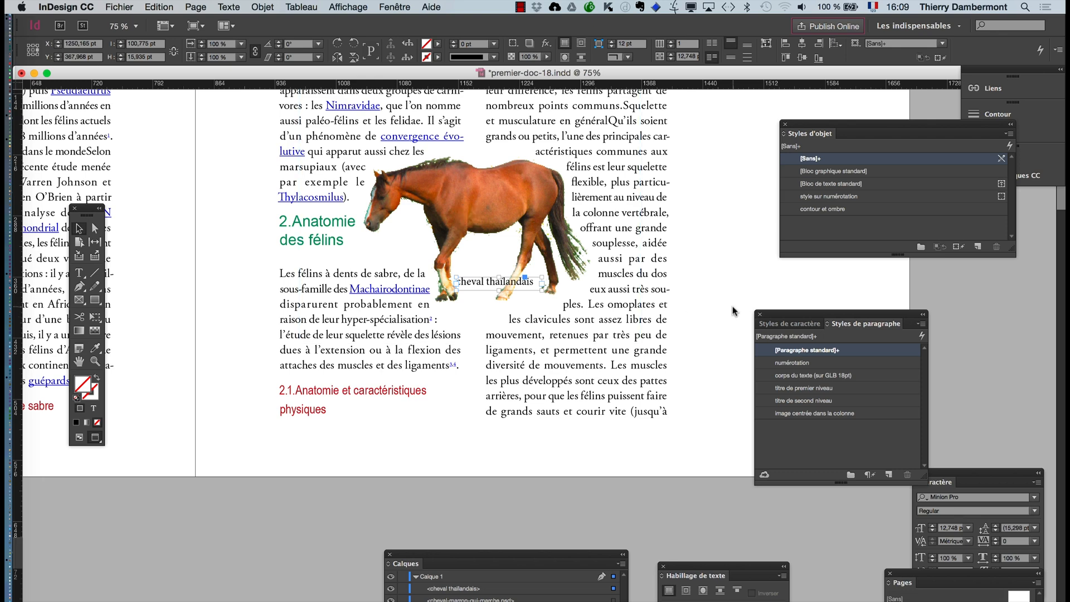
{"action": "left_click", "coordinate": [733, 308]}
{"action": "scroll", "coordinate": [463, 310], "scroll_direction": "up", "scroll_amount": 1}
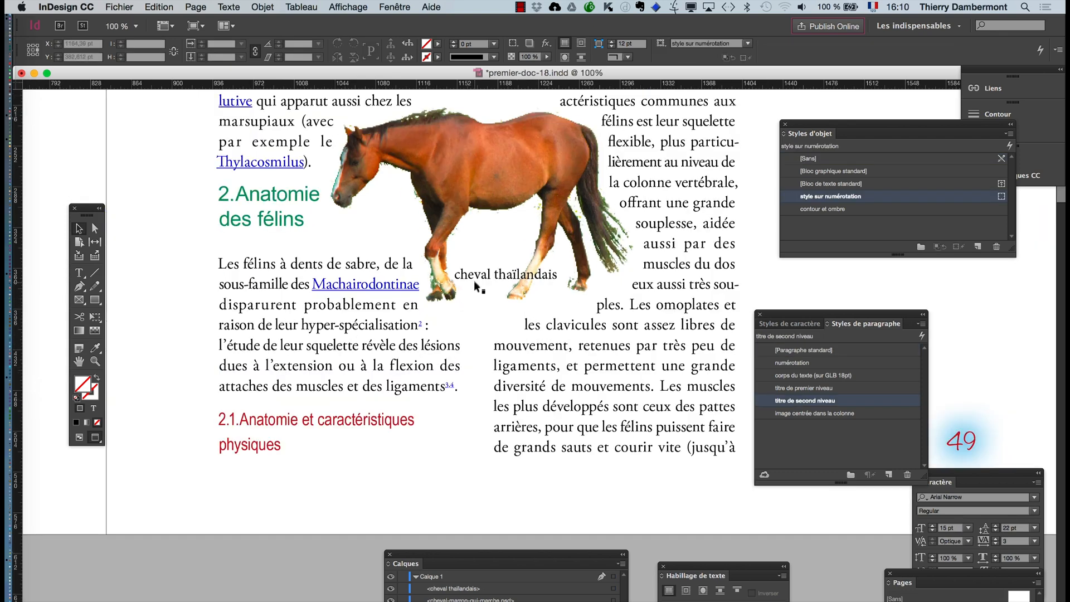
- Try out fonts on the "cheval thaïlandais" caption with the character settings and apply Impact Regular
{"action": "left_click", "coordinate": [473, 276]}
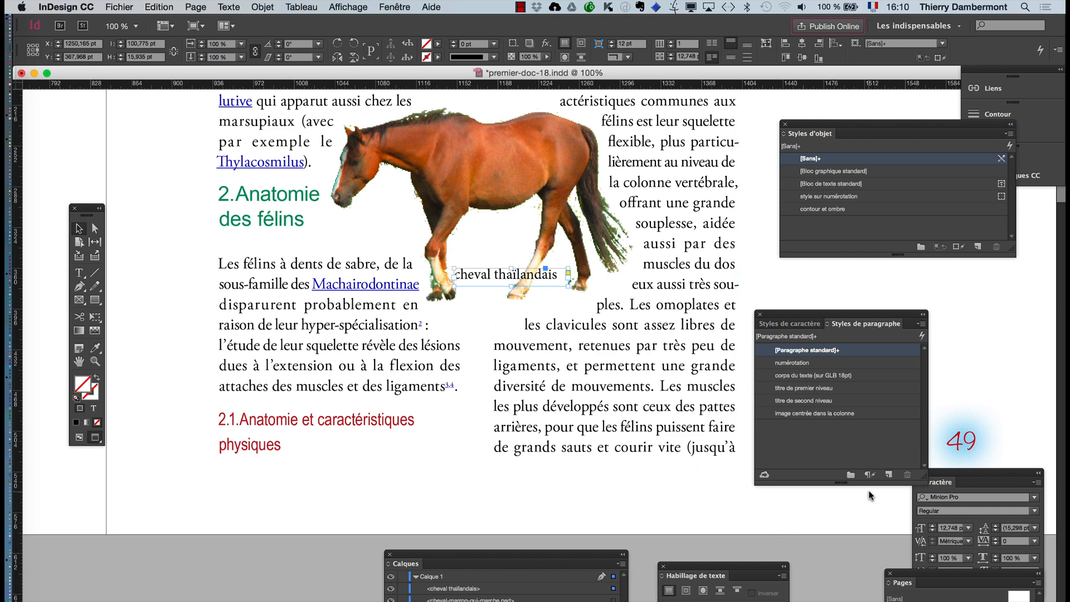
{"action": "left_click", "coordinate": [236, 7]}
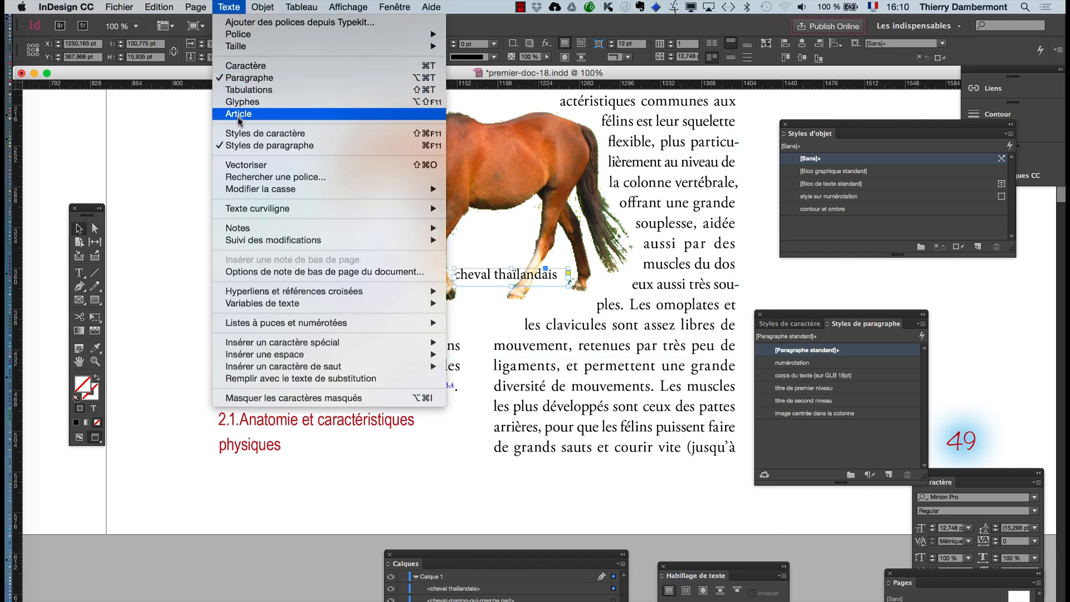
{"action": "left_click", "coordinate": [237, 67]}
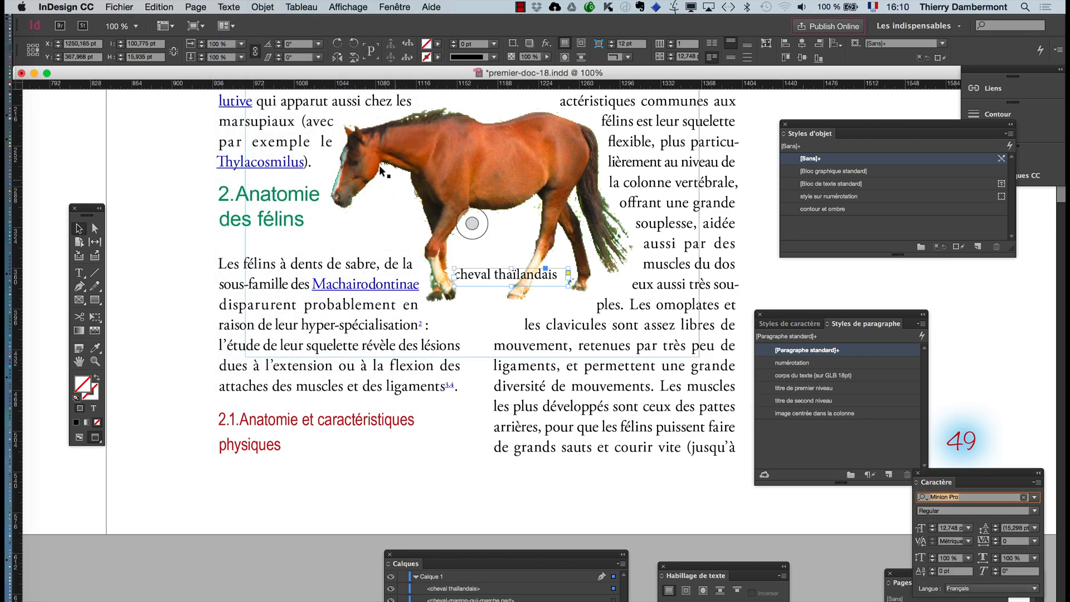
{"action": "left_click_drag", "start_coordinate": [939, 474], "coordinate": [305, 229]}
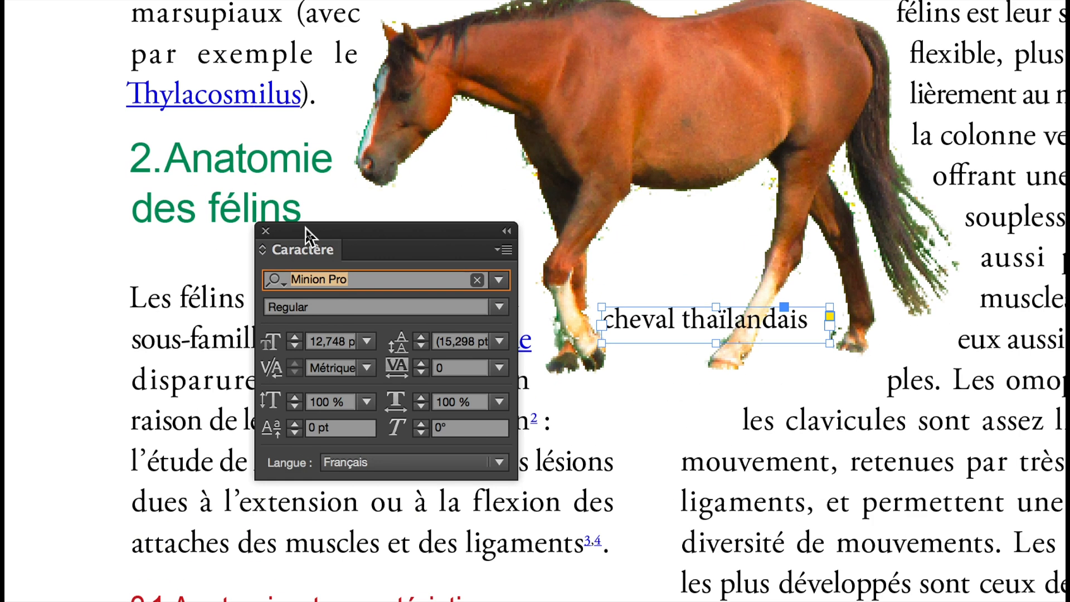
{"action": "type", "text": "Mesquite Std"}
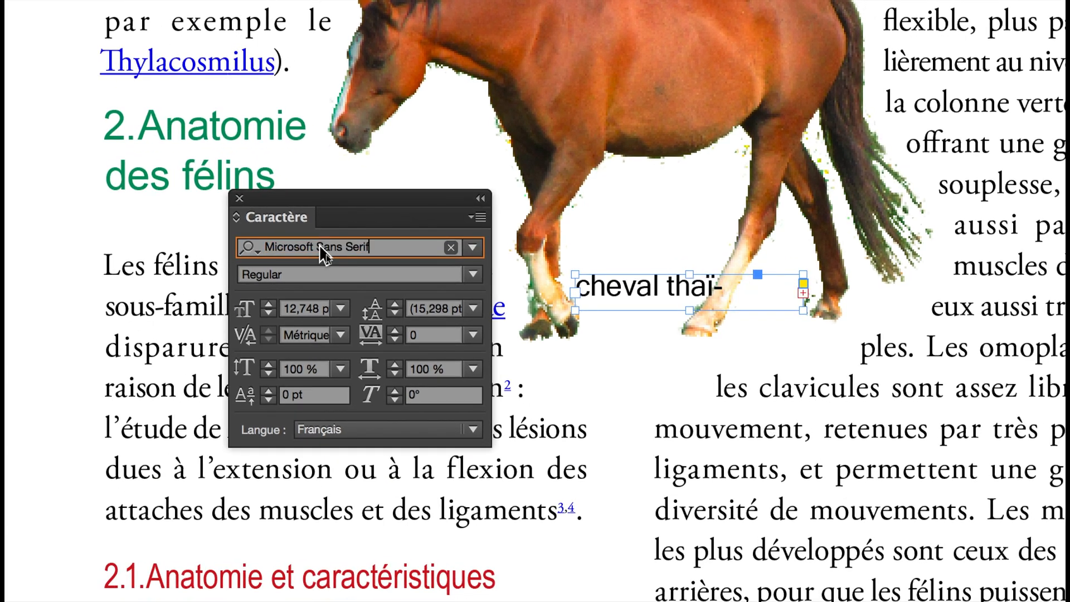
{"action": "key", "text": "Return"}
{"action": "key", "text": "Up"}
{"action": "key", "text": "Up"}
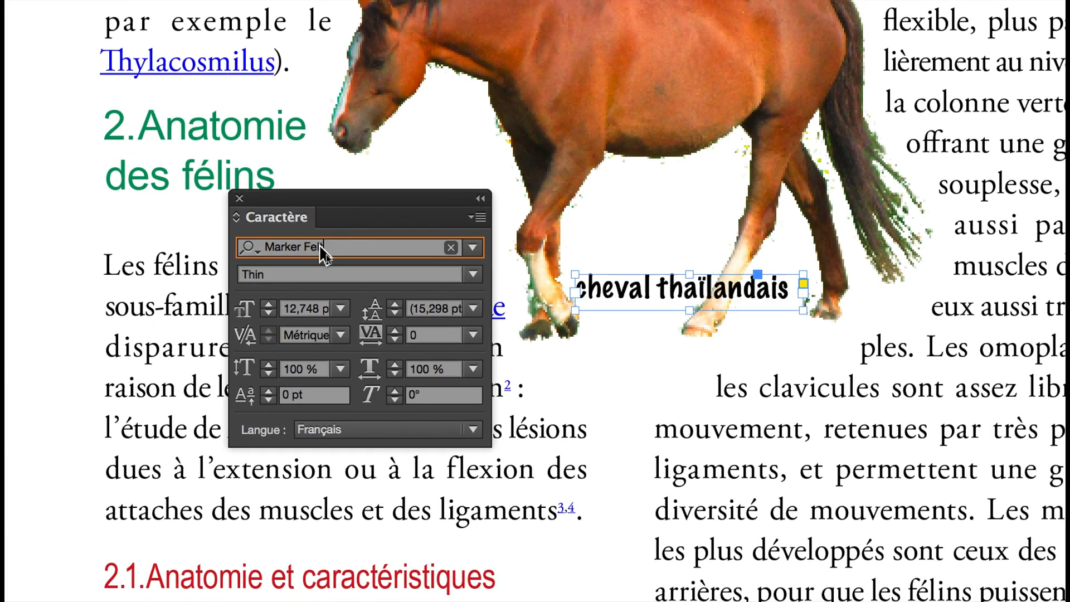
{"action": "key", "text": "Up"}
{"action": "key", "text": "Up"}
{"action": "key", "text": "Up"}
{"action": "key", "text": "Up"}
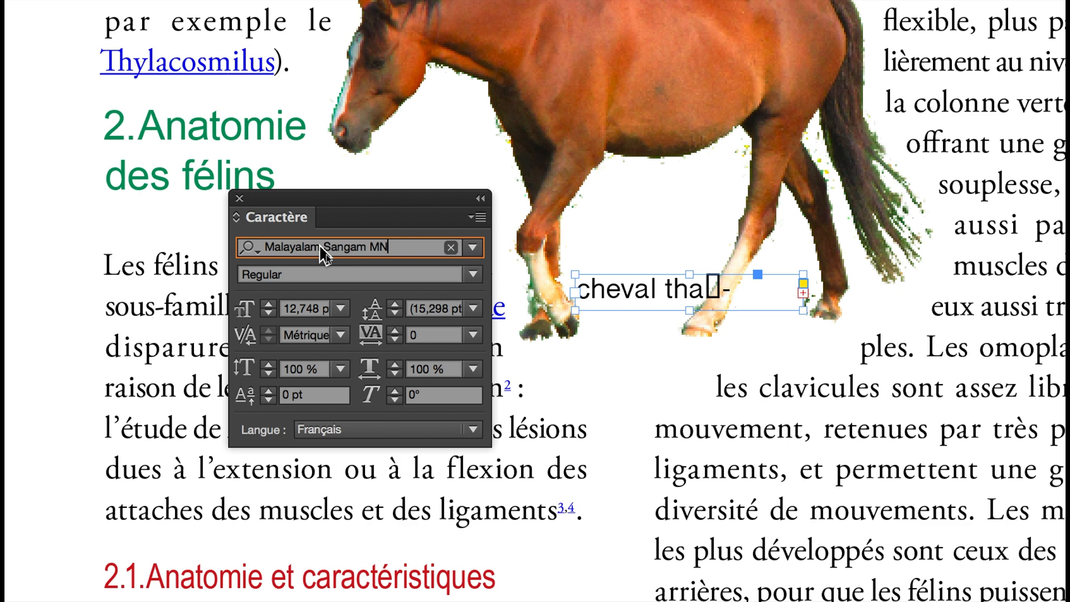
{"action": "key", "text": "Up"}
{"action": "key", "text": "Up"}
{"action": "key", "text": "Up"}
{"action": "key", "text": "Up"}
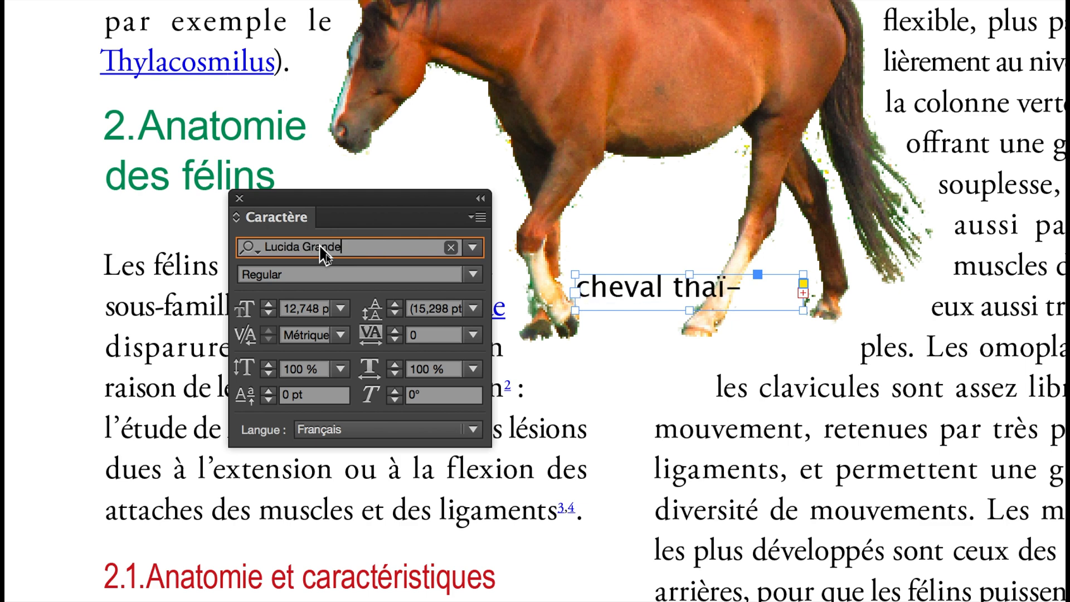
{"action": "key", "text": "Up"}
{"action": "key", "text": "Up"}
{"action": "key", "text": "Up"}
{"action": "key", "text": "Up"}
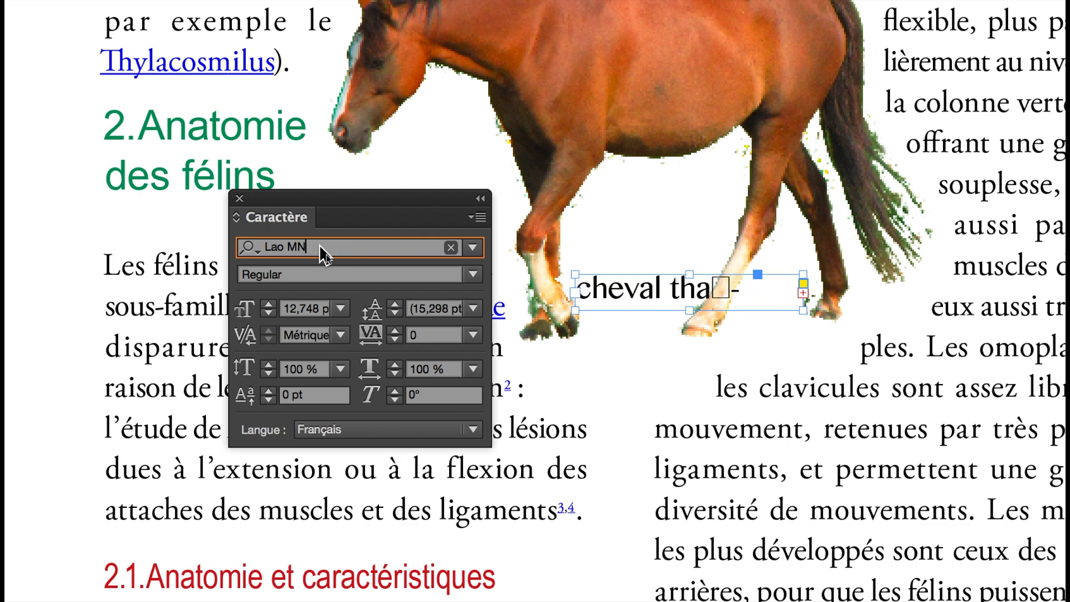
{"action": "key", "text": "Up"}
{"action": "key", "text": "Up"}
{"action": "key", "text": "Up"}
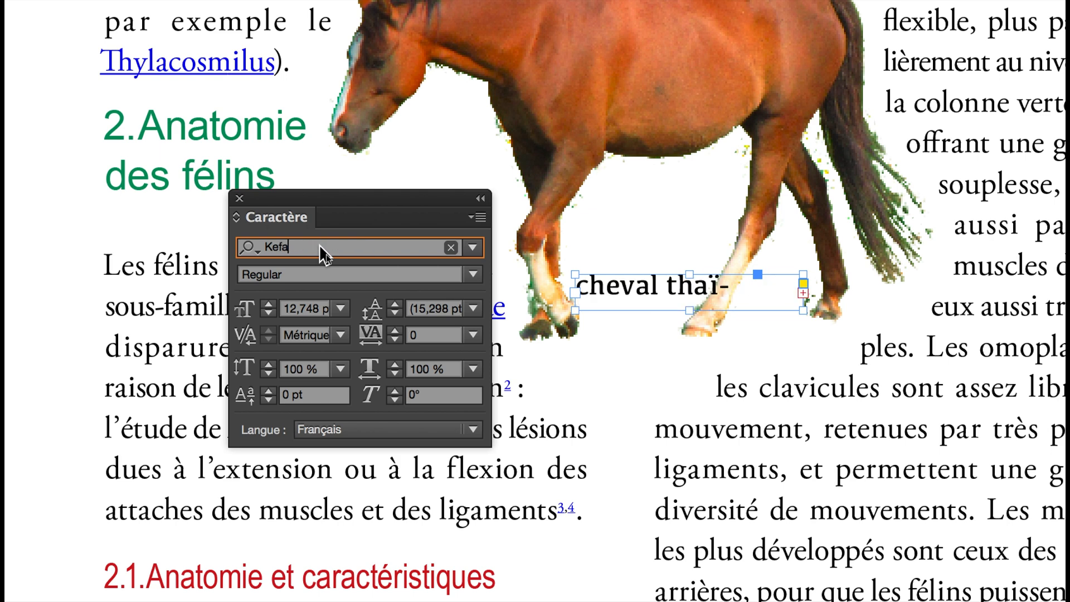
{"action": "key", "text": "Up"}
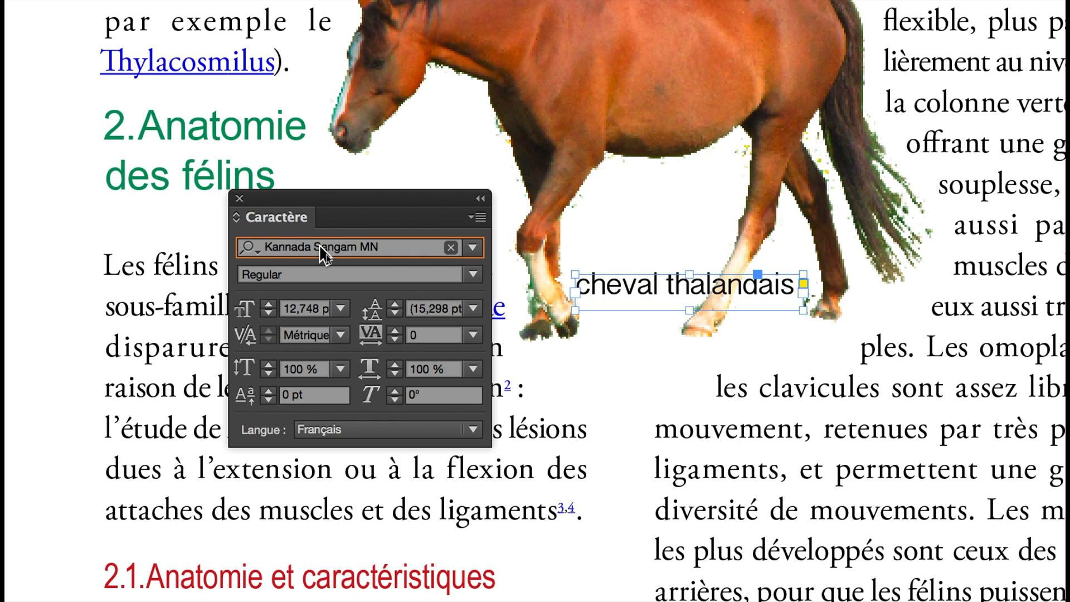
{"action": "key", "text": "Up"}
{"action": "key", "text": "Up"}
{"action": "key", "text": "Up"}
{"action": "key", "text": "Up"}
{"action": "key", "text": "Up"}
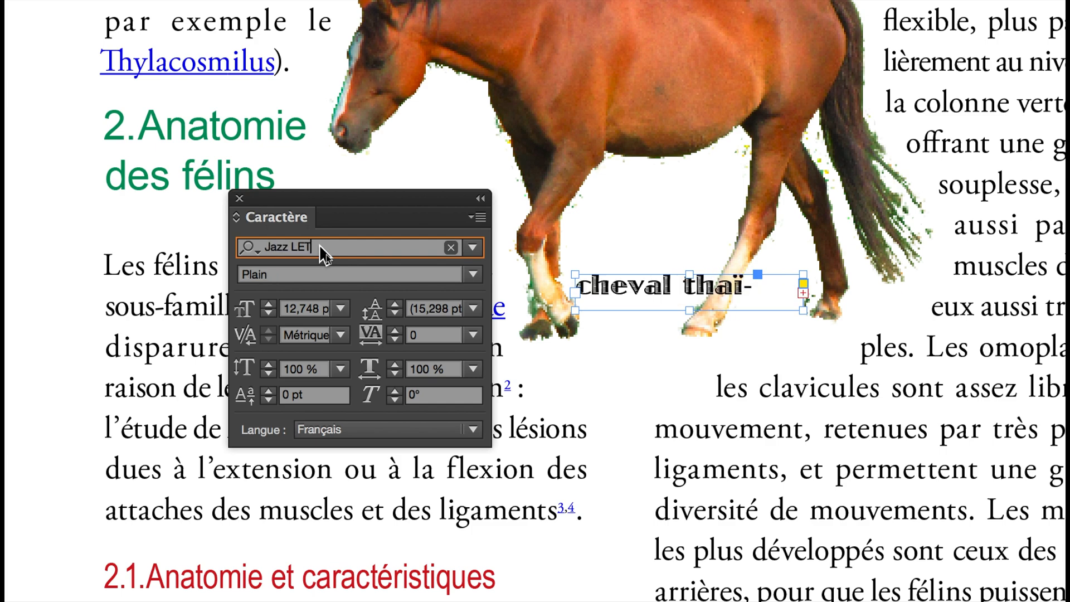
{"action": "key", "text": "Up"}
{"action": "key", "text": "Up"}
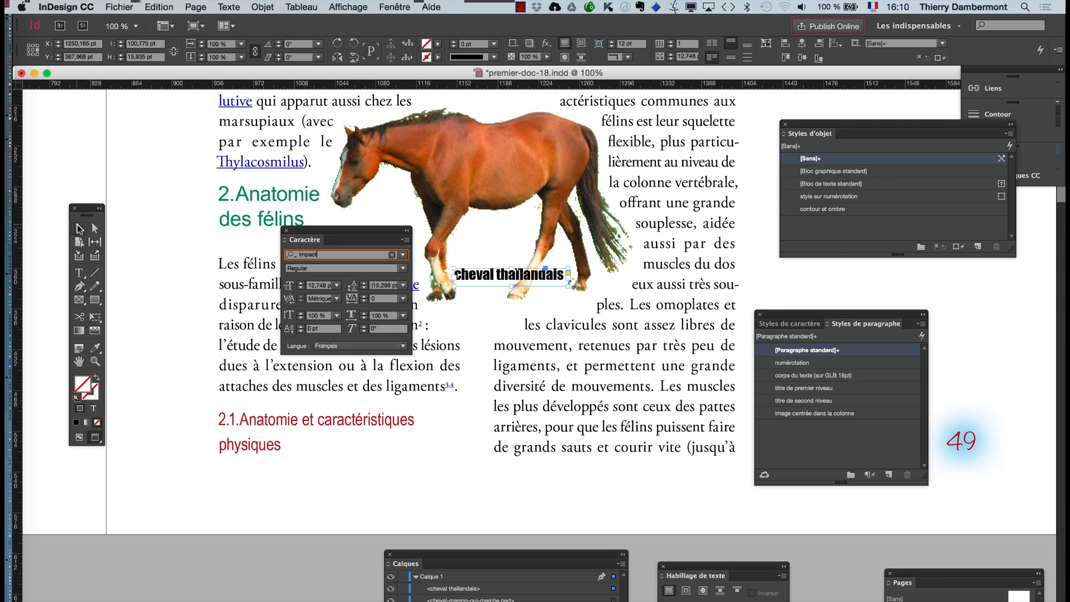
{"action": "left_click", "coordinate": [967, 336]}
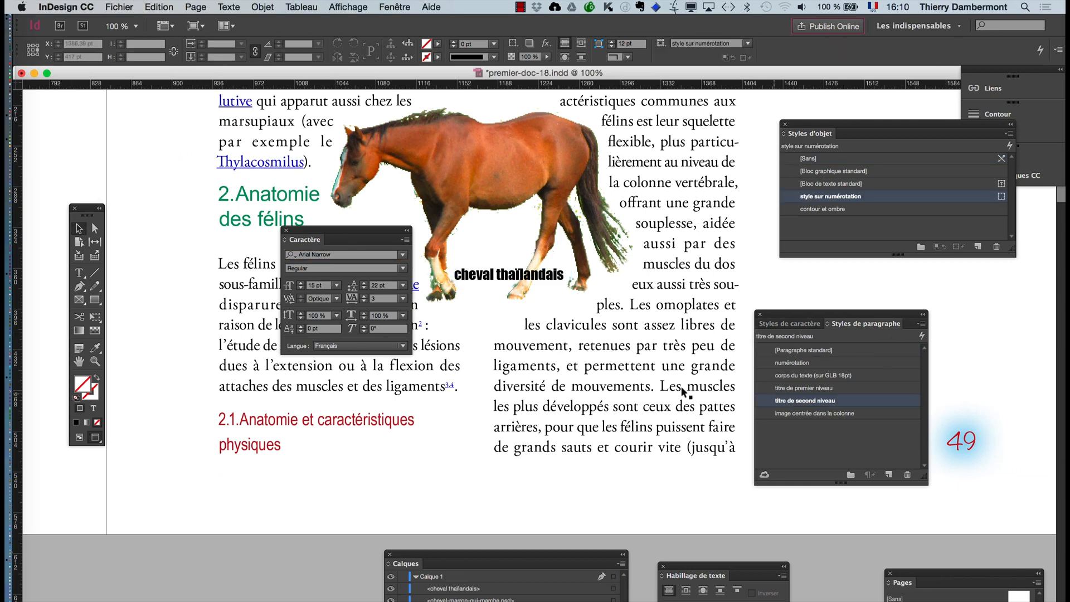
{"action": "left_click", "coordinate": [287, 231]}
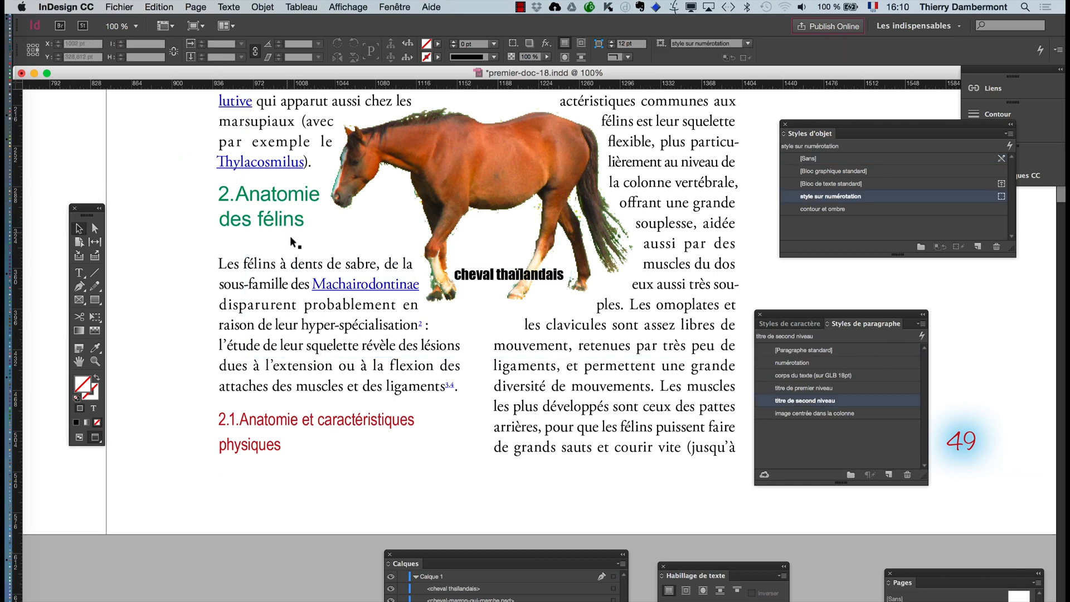
- Draw a text frame about 70 × 26 pt in the outer margin of the blue page, up and to the right of the Celtic emblem
{"action": "left_click_drag", "start_coordinate": [780, 310], "coordinate": [828, 314]}
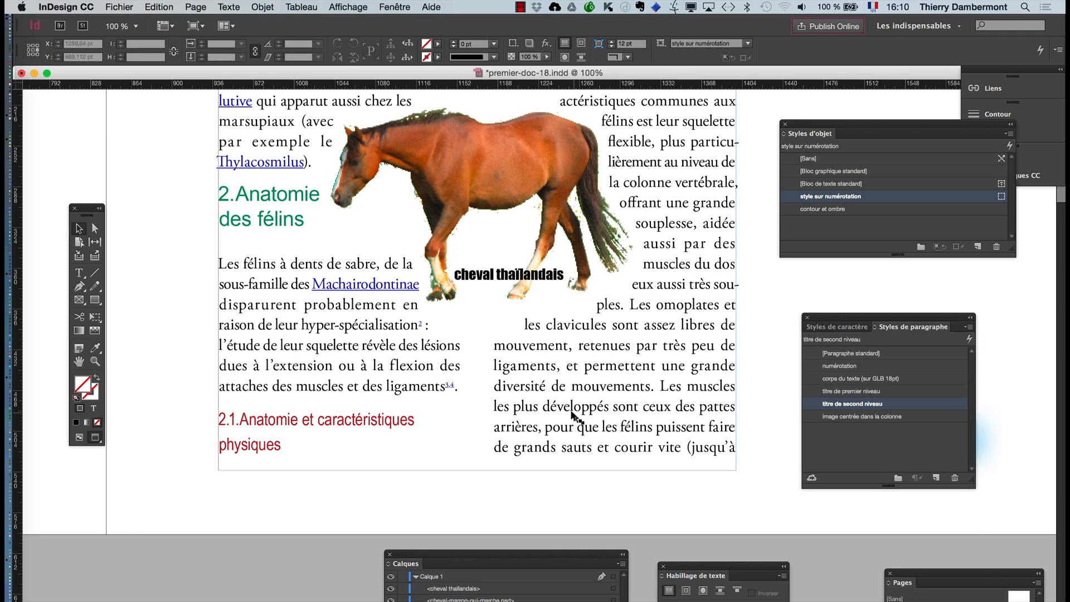
{"action": "key", "text": "super+minus"}
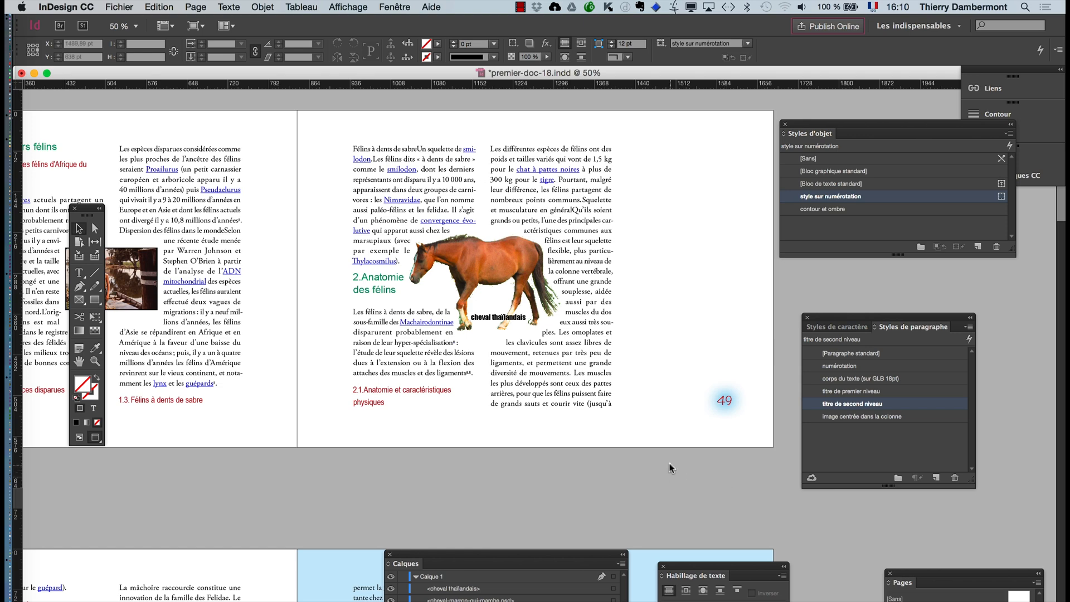
{"action": "scroll", "coordinate": [674, 449], "scroll_direction": "down", "scroll_amount": 5}
{"action": "scroll", "coordinate": [734, 413], "scroll_direction": "up", "scroll_amount": 1}
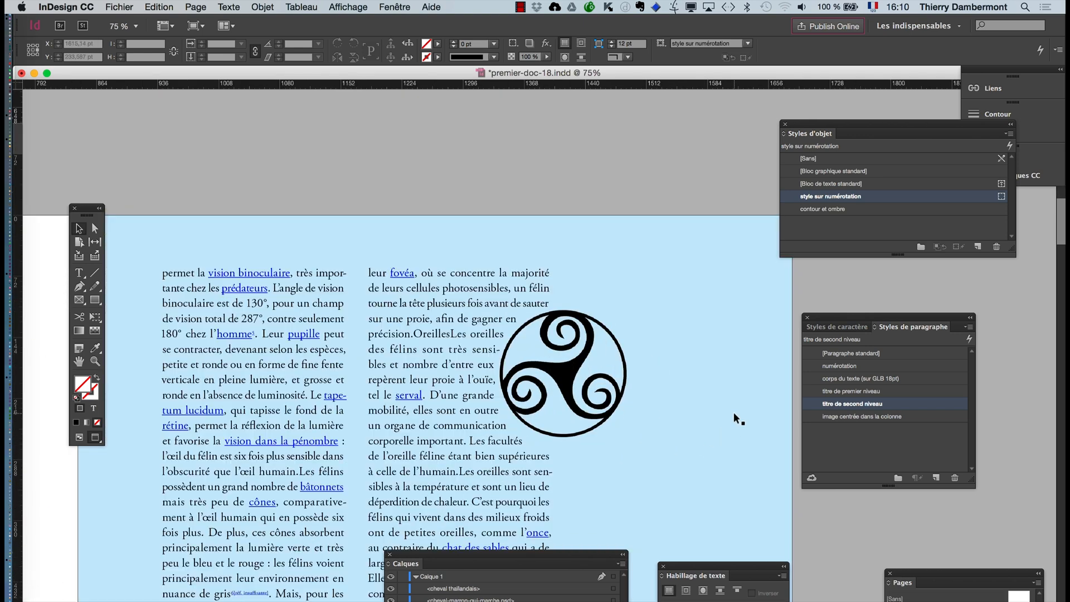
{"action": "scroll", "coordinate": [731, 409], "scroll_direction": "up", "scroll_amount": 1}
{"action": "key", "text": "t"}
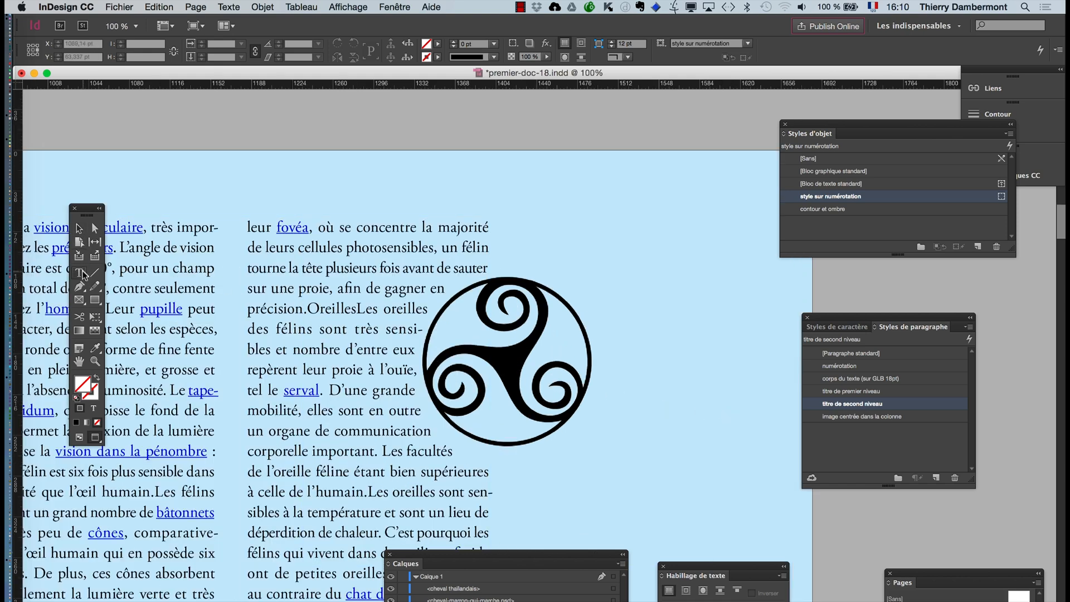
{"action": "left_click_drag", "start_coordinate": [651, 192], "coordinate": [752, 219]}
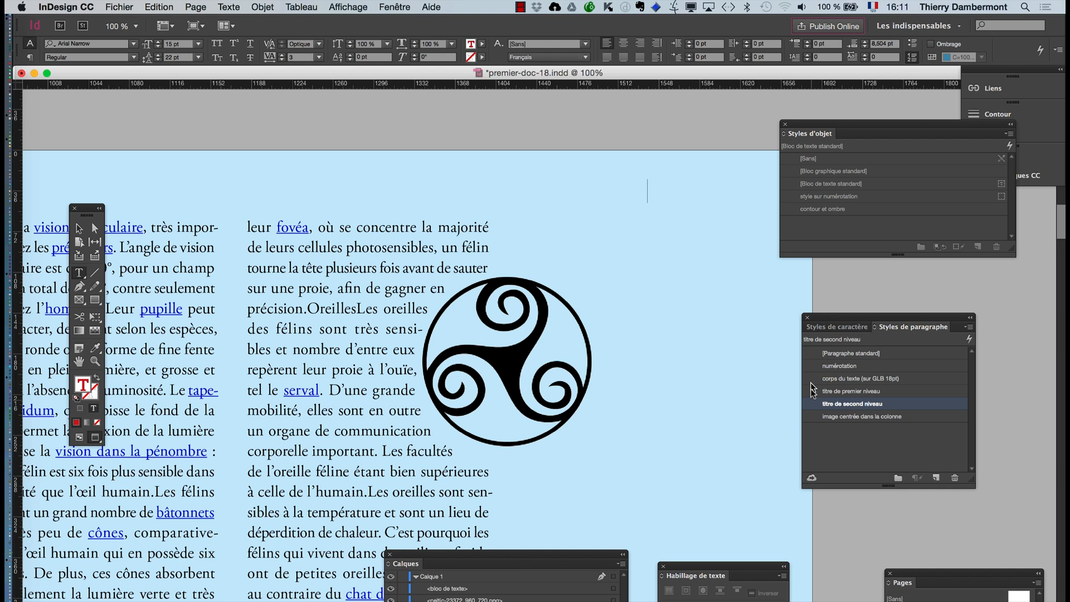
- Apply the paragraph style [Paragraphe standard] and the object style [Sans] to the new text frame
{"action": "left_click", "coordinate": [867, 356]}
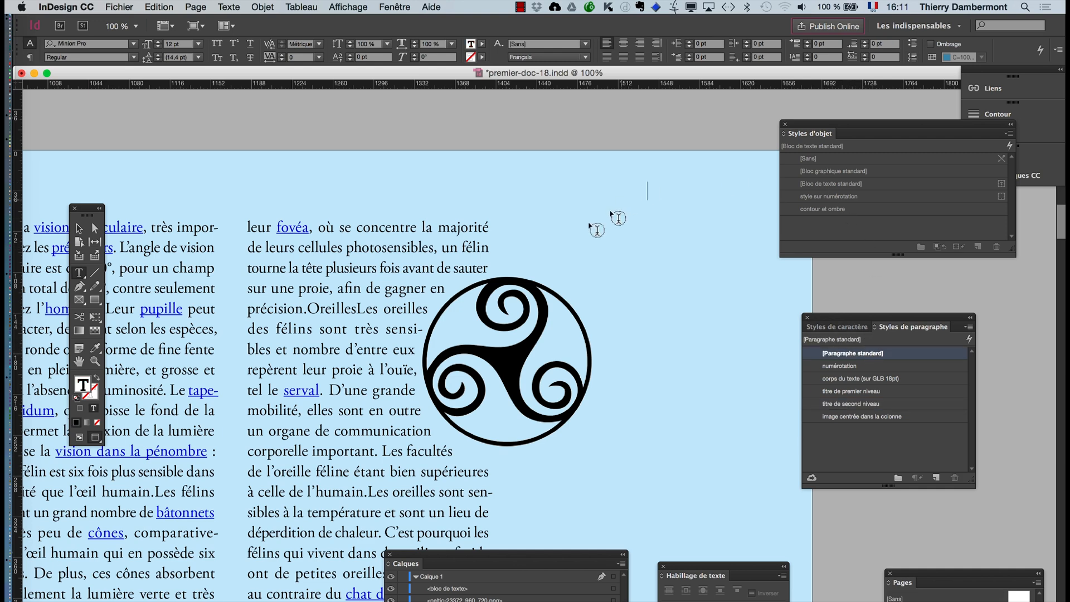
{"action": "left_click", "coordinate": [79, 228]}
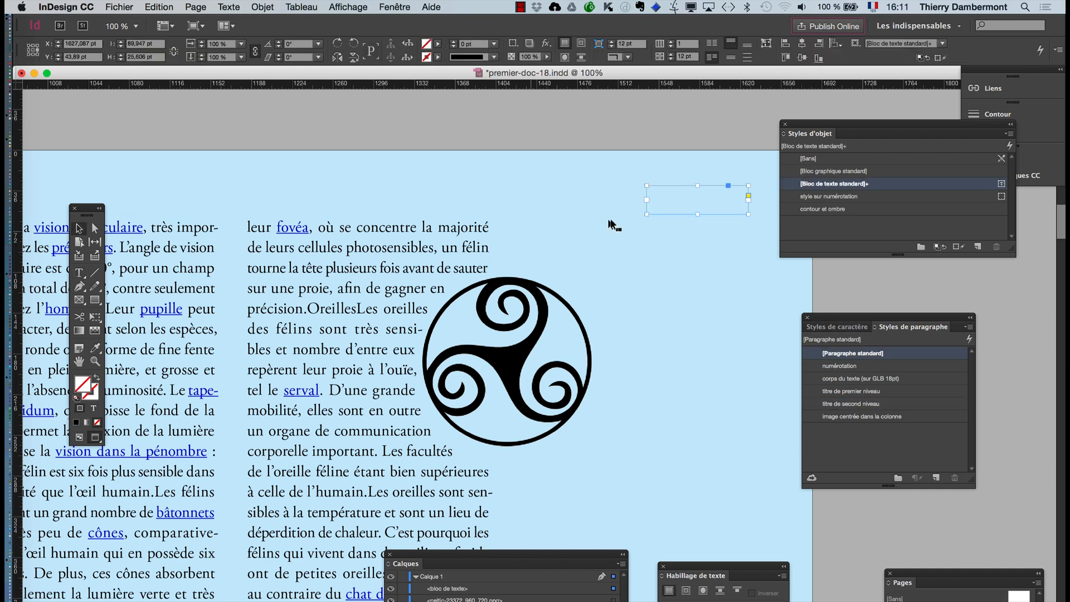
{"action": "left_click", "coordinate": [852, 158]}
- Enter the caption text "décor celtique" in the empty frame and deselect it
{"action": "left_click", "coordinate": [79, 272]}
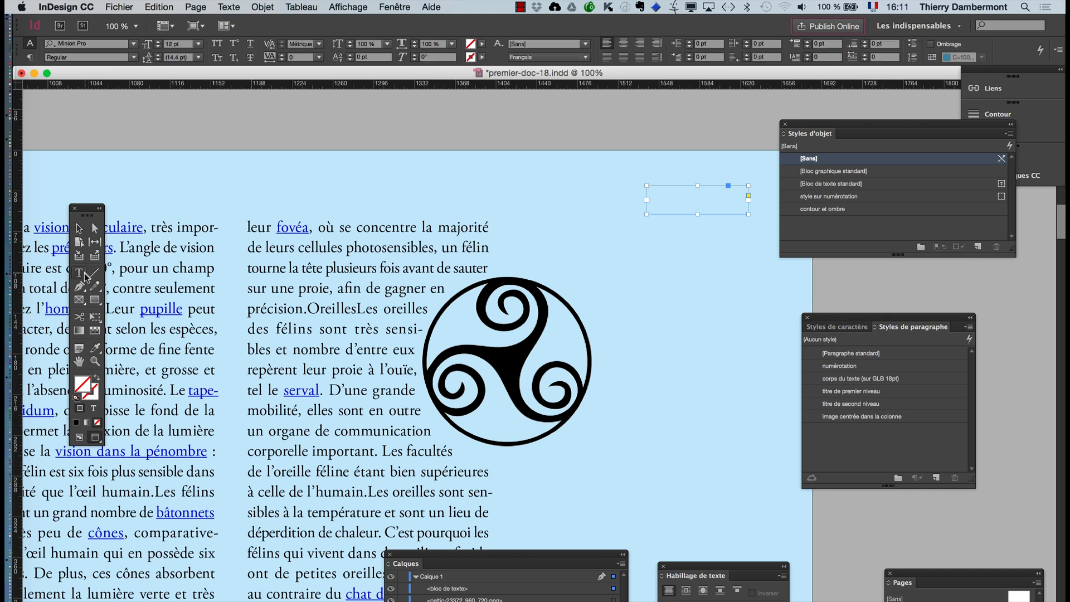
{"action": "left_click", "coordinate": [661, 199]}
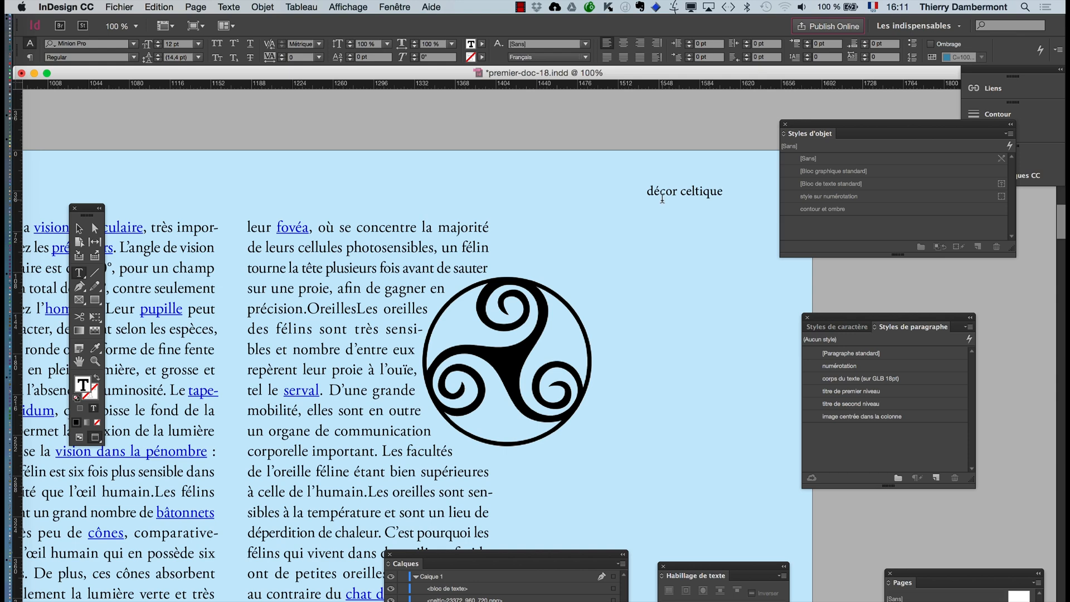
{"action": "left_click", "coordinate": [79, 228]}
{"action": "left_click", "coordinate": [308, 134]}
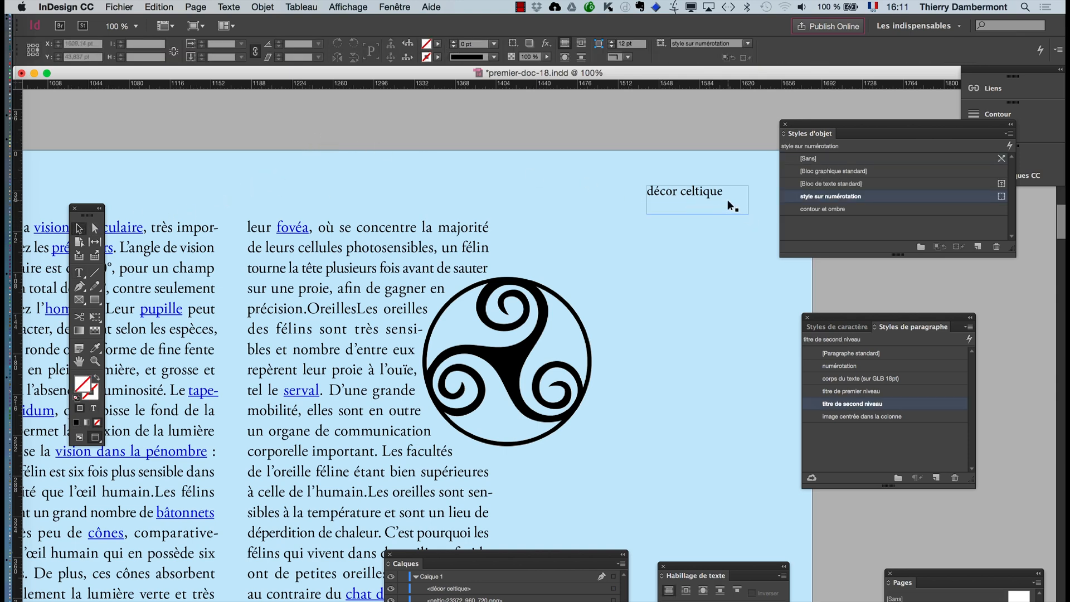
- Center the "décor celtique" text and reduce its frame height to about 15 pt
{"action": "left_click", "coordinate": [728, 199]}
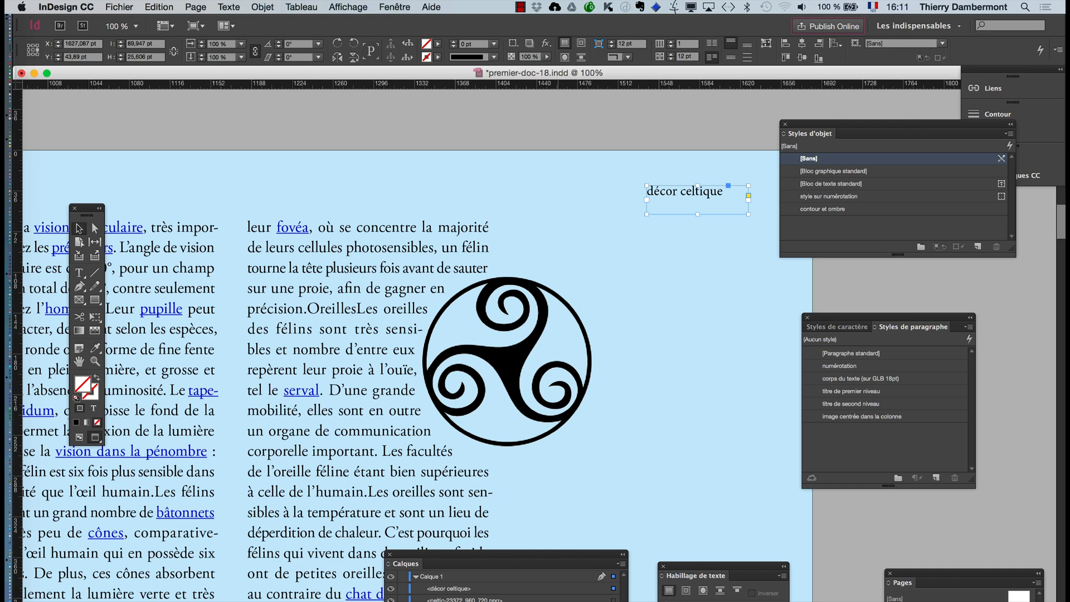
{"action": "key", "text": "super+alt+t"}
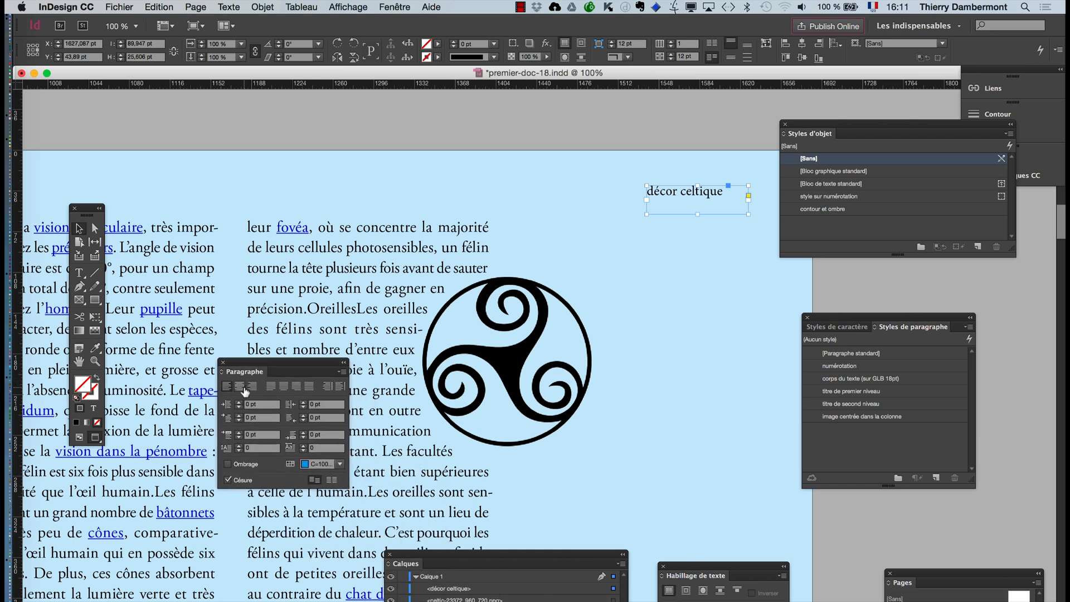
{"action": "left_click", "coordinate": [242, 389]}
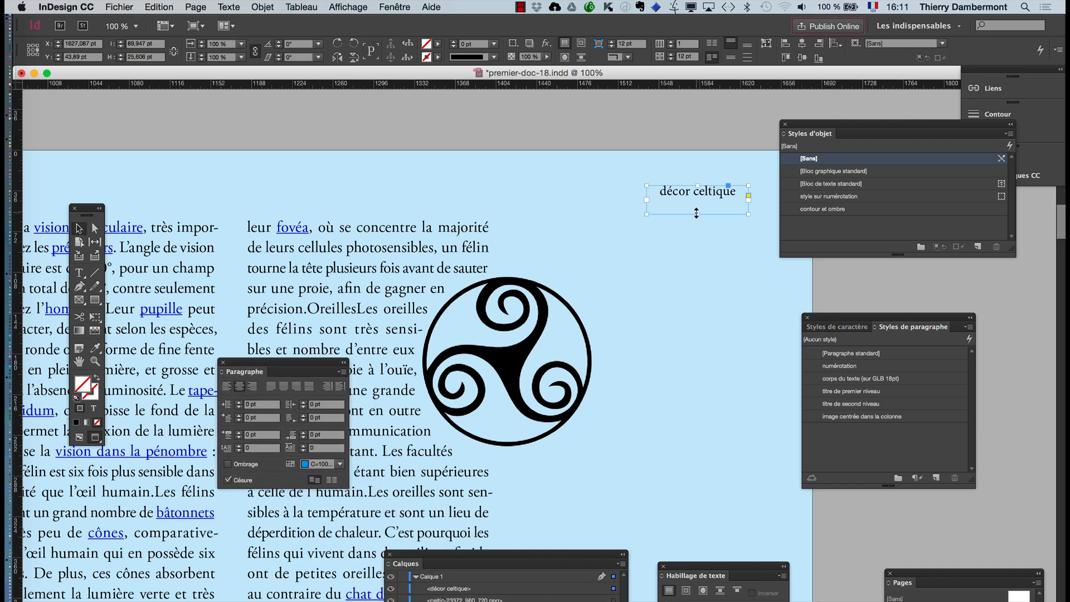
{"action": "left_click_drag", "start_coordinate": [697, 214], "coordinate": [698, 204]}
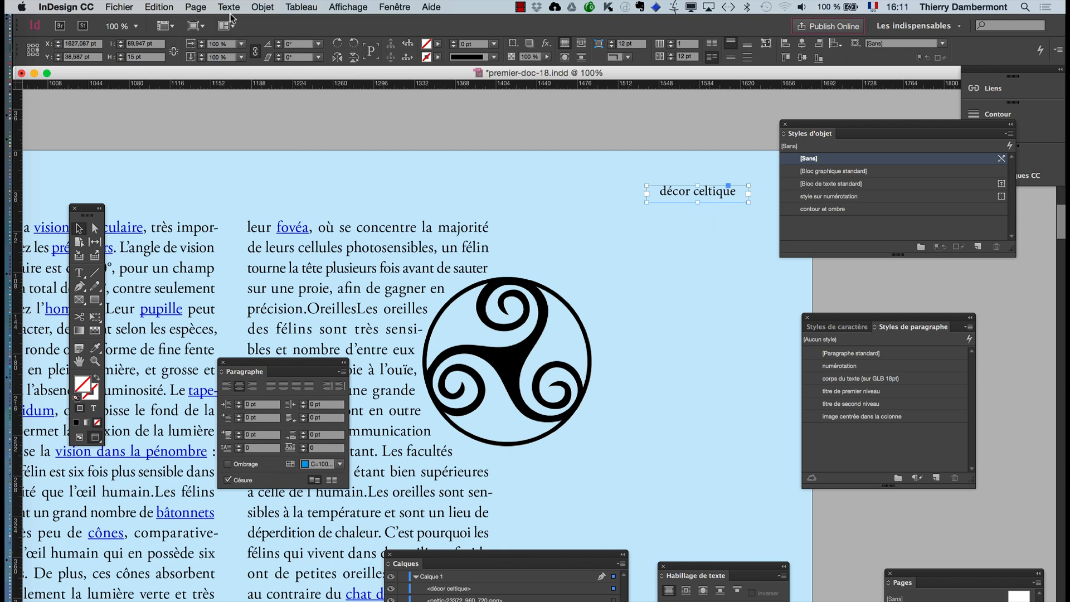
- Show the caption commands (Légendes) available for the selected "décor celtique" frame
{"action": "left_click", "coordinate": [253, 7]}
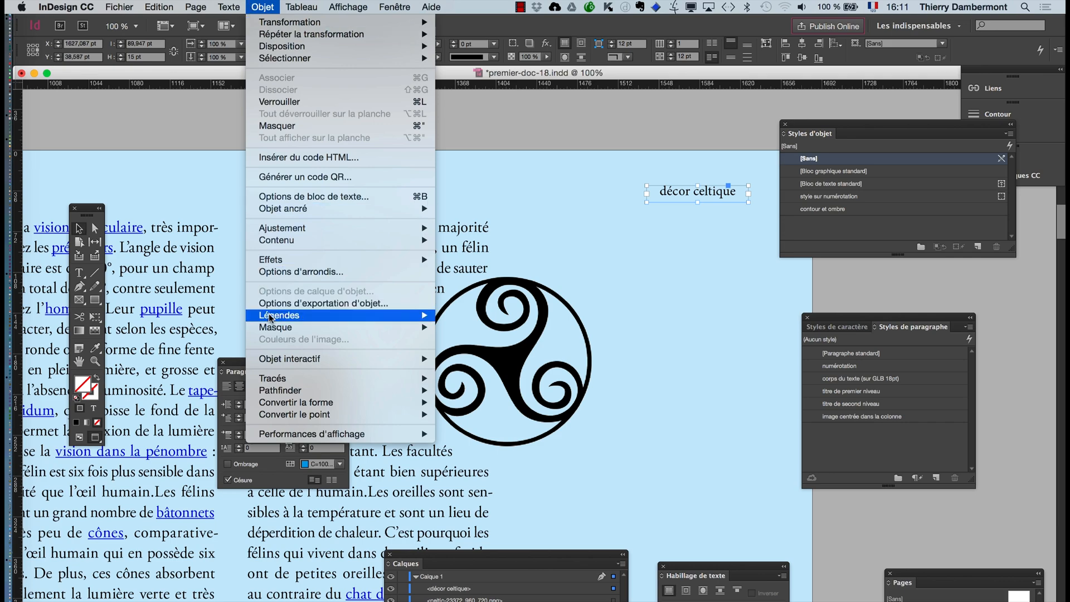
{"action": "mouse_move", "coordinate": [271, 317]}
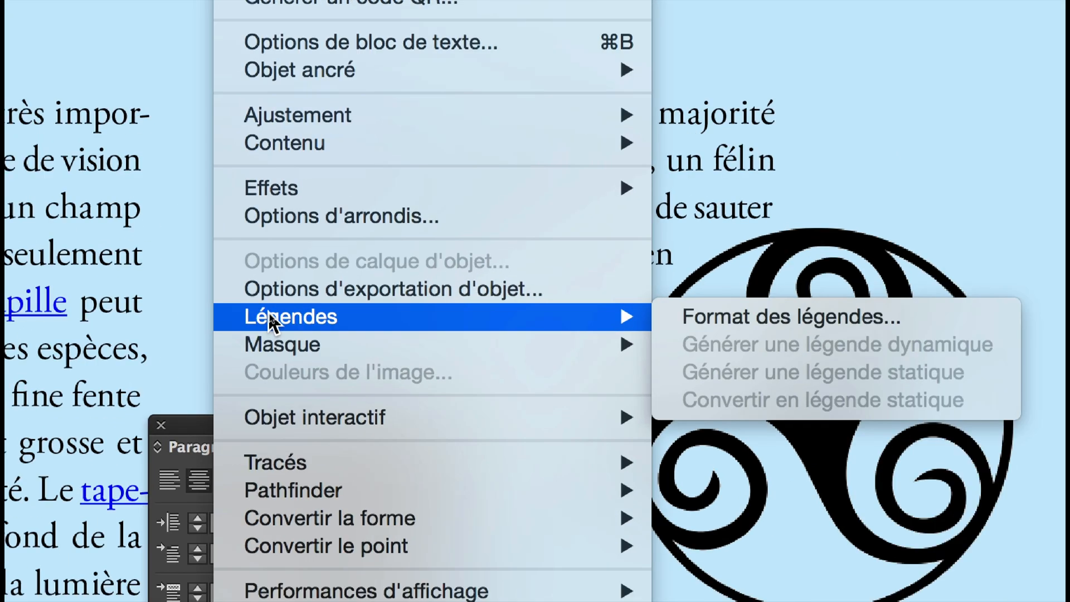
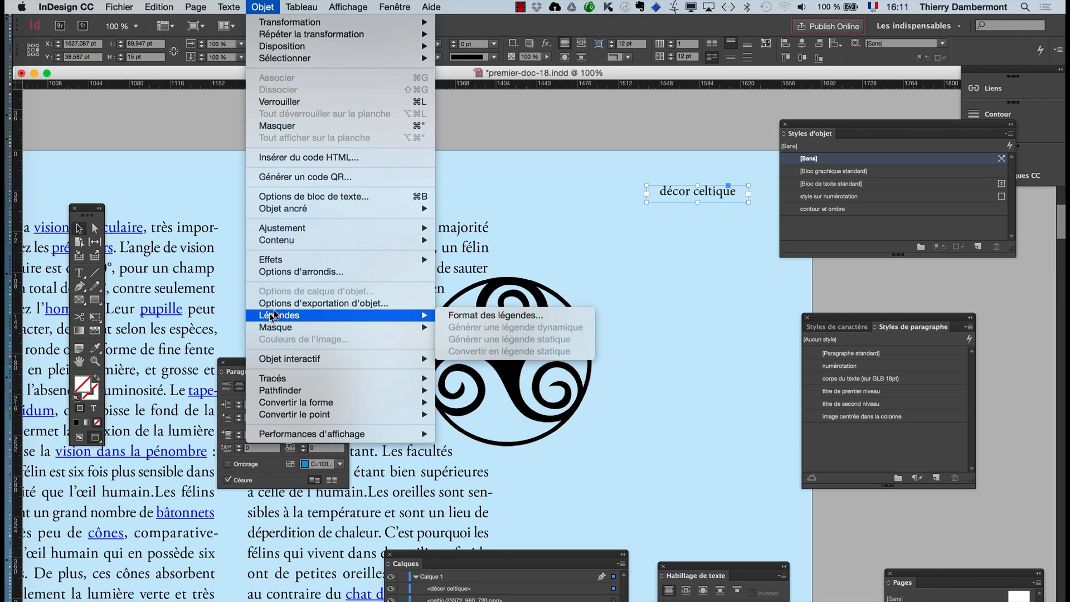
- Move the "décor celtique" caption frame down on the blue page to X 1621.837 pt, Y 72 pt
{"action": "left_click", "coordinate": [572, 111]}
{"action": "left_click", "coordinate": [79, 362]}
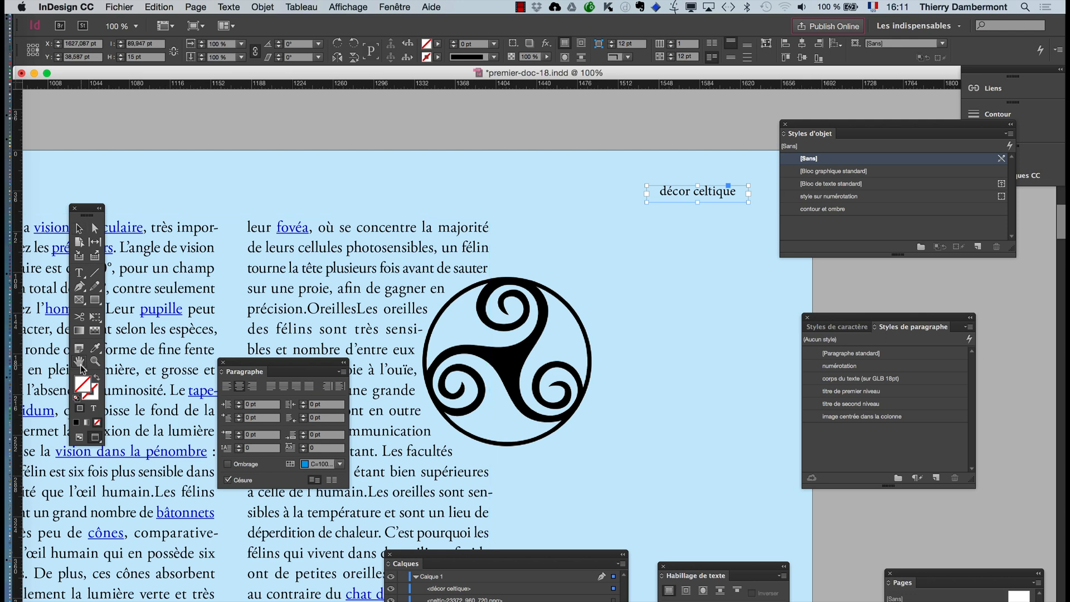
{"action": "left_click_drag", "start_coordinate": [415, 329], "coordinate": [319, 245]}
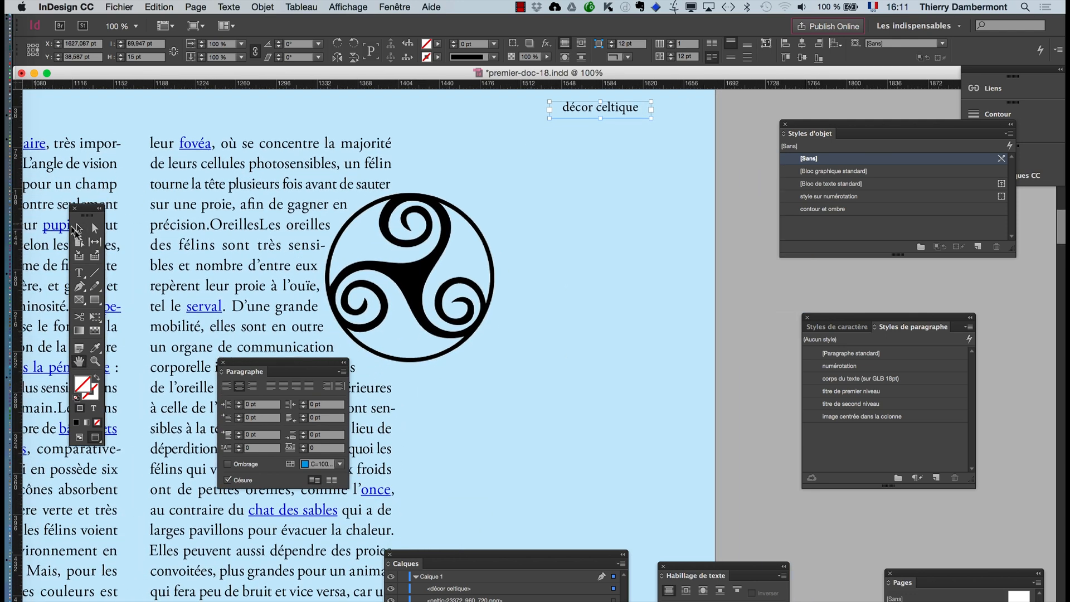
{"action": "left_click", "coordinate": [79, 228]}
{"action": "left_click", "coordinate": [726, 240]}
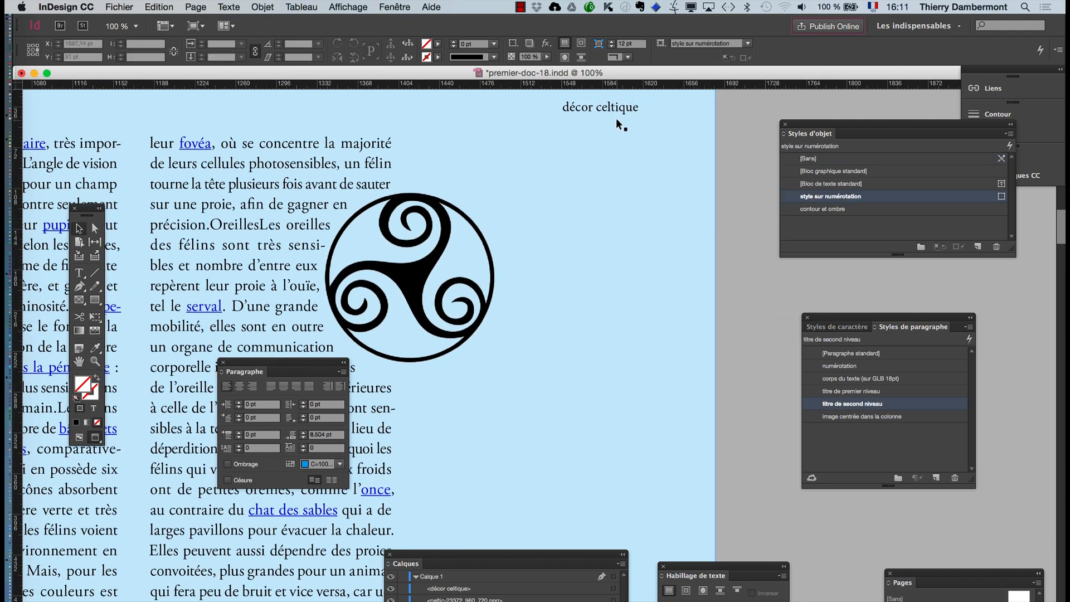
{"action": "mouse_move", "coordinate": [616, 112]}
{"action": "left_mouse_down"}
{"action": "mouse_move", "coordinate": [600, 189]}
{"action": "mouse_move", "coordinate": [498, 365]}
{"action": "mouse_move", "coordinate": [484, 358]}
{"action": "mouse_move", "coordinate": [656, 256]}
{"action": "mouse_move", "coordinate": [616, 174]}
{"action": "mouse_move", "coordinate": [605, 173]}
{"action": "mouse_move", "coordinate": [624, 116]}
{"action": "left_mouse_up"}
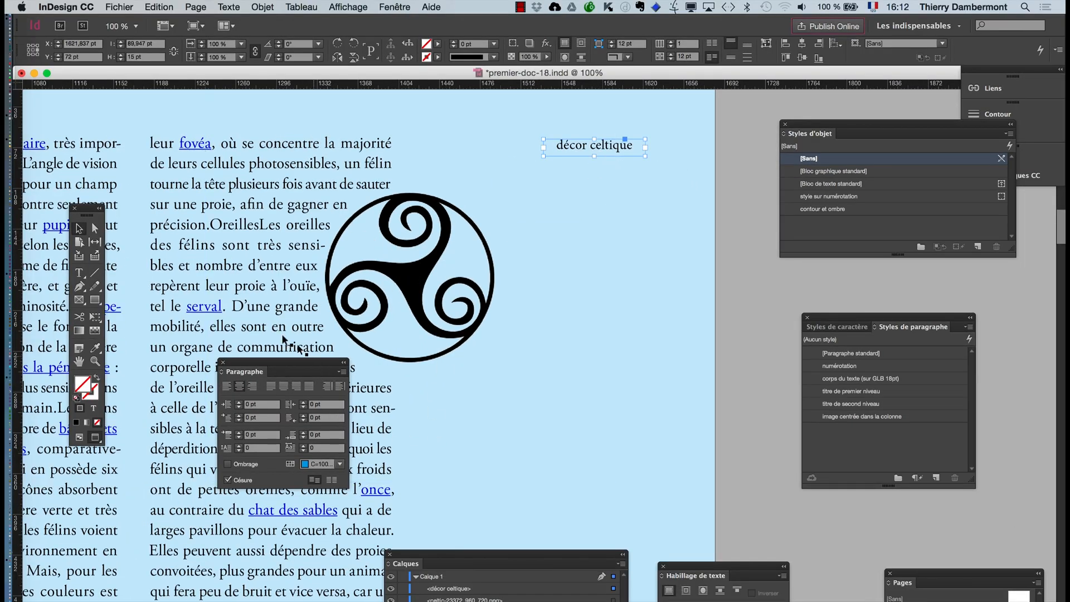
- Create a paragraph style named "légendes" from the "cheval thaïlandais" caption under the horse and apply it to that caption
{"action": "key", "text": "super+minus"}
{"action": "scroll", "coordinate": [236, 282], "scroll_direction": "up", "scroll_amount": 3}
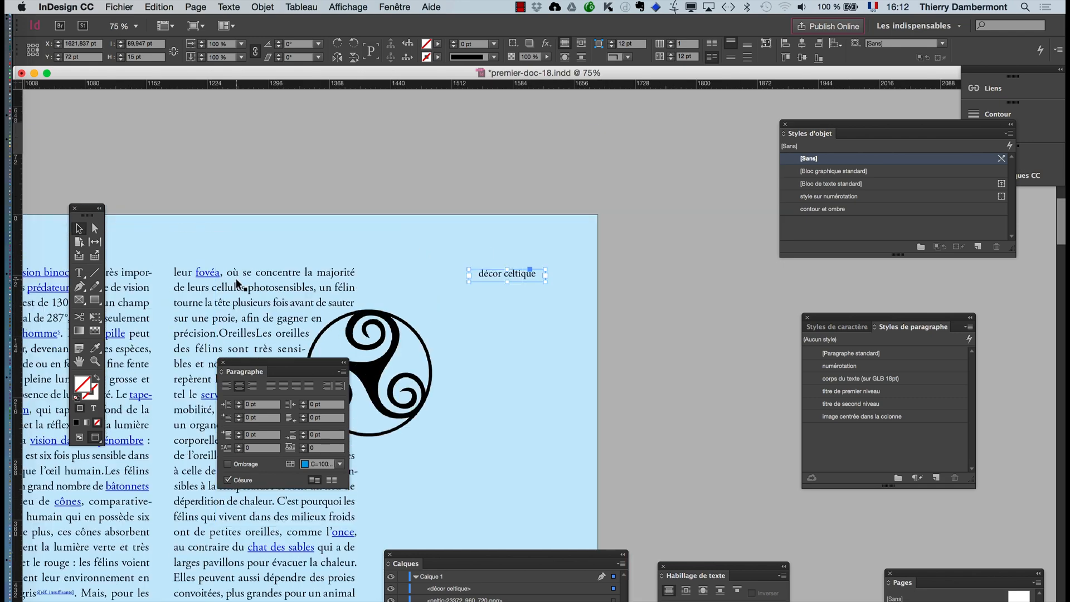
{"action": "scroll", "coordinate": [236, 279], "scroll_direction": "up", "scroll_amount": 6}
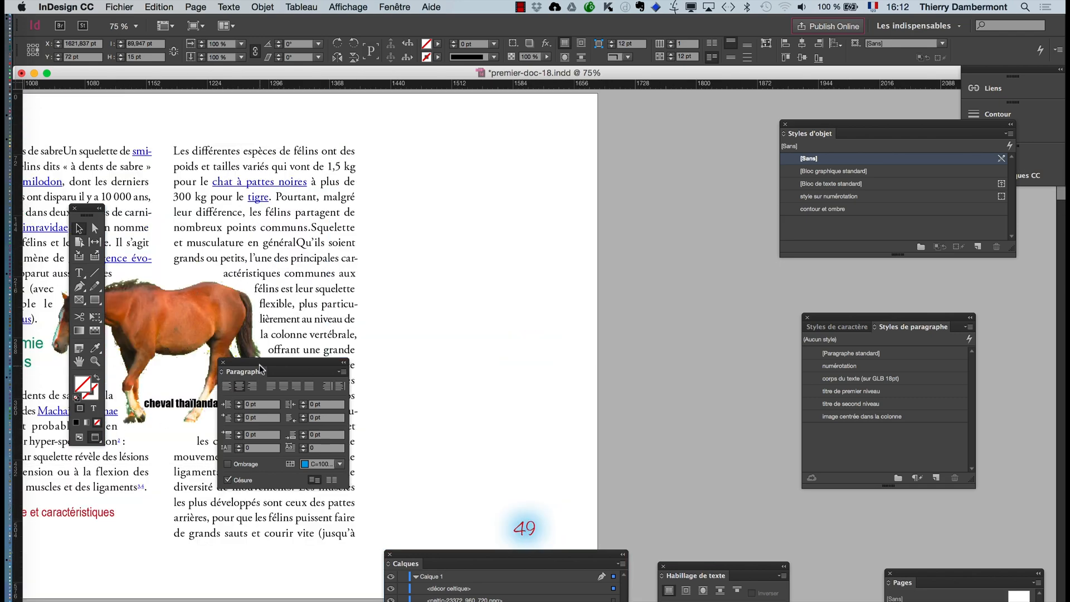
{"action": "left_click_drag", "start_coordinate": [260, 365], "coordinate": [184, 507]}
{"action": "key", "text": "super+equal"}
{"action": "key", "text": "super+equal"}
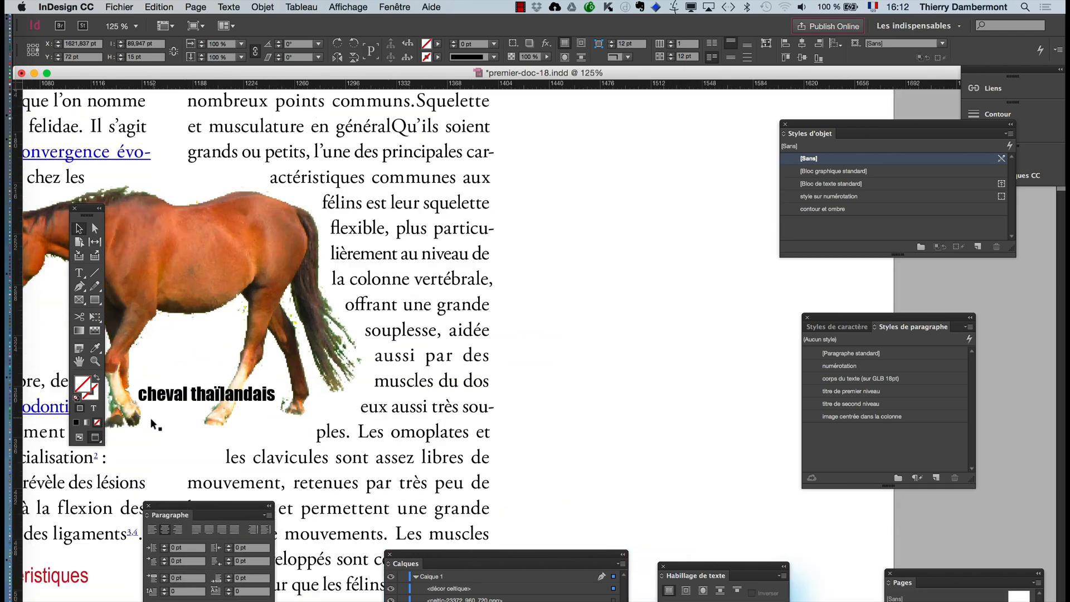
{"action": "left_click", "coordinate": [79, 274]}
{"action": "left_click", "coordinate": [184, 396]}
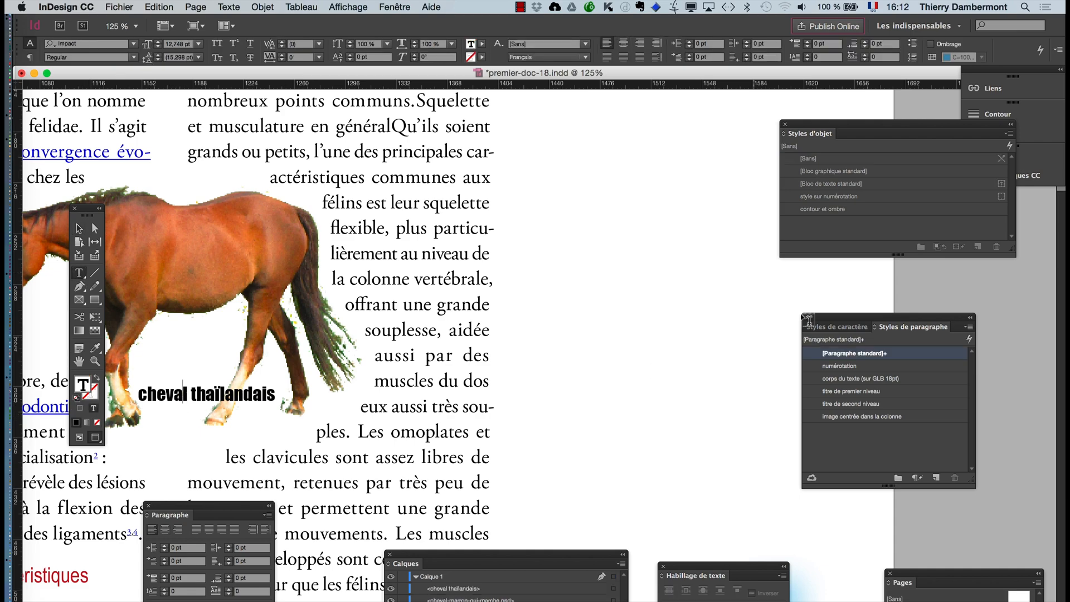
{"action": "left_click_drag", "start_coordinate": [825, 318], "coordinate": [367, 252]}
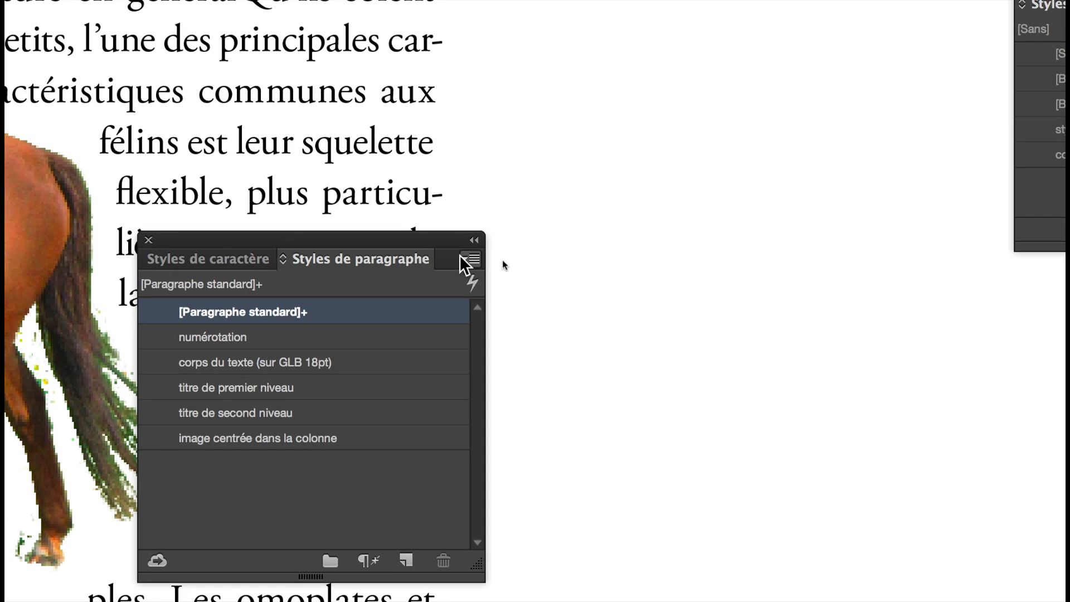
{"action": "left_click", "coordinate": [507, 261]}
{"action": "left_click", "coordinate": [513, 272]}
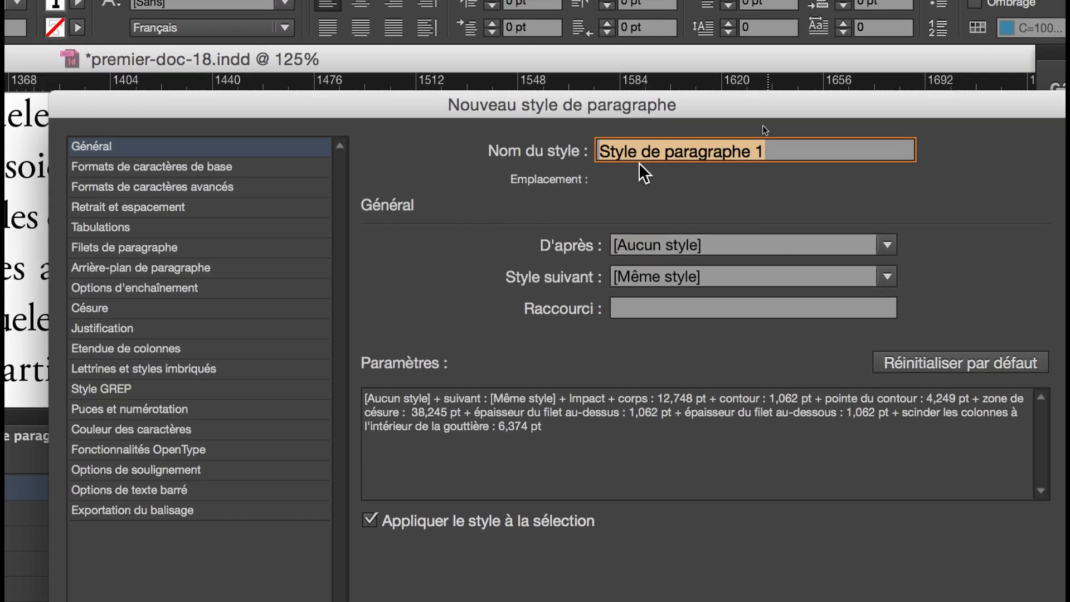
{"action": "type", "text": "lé"}
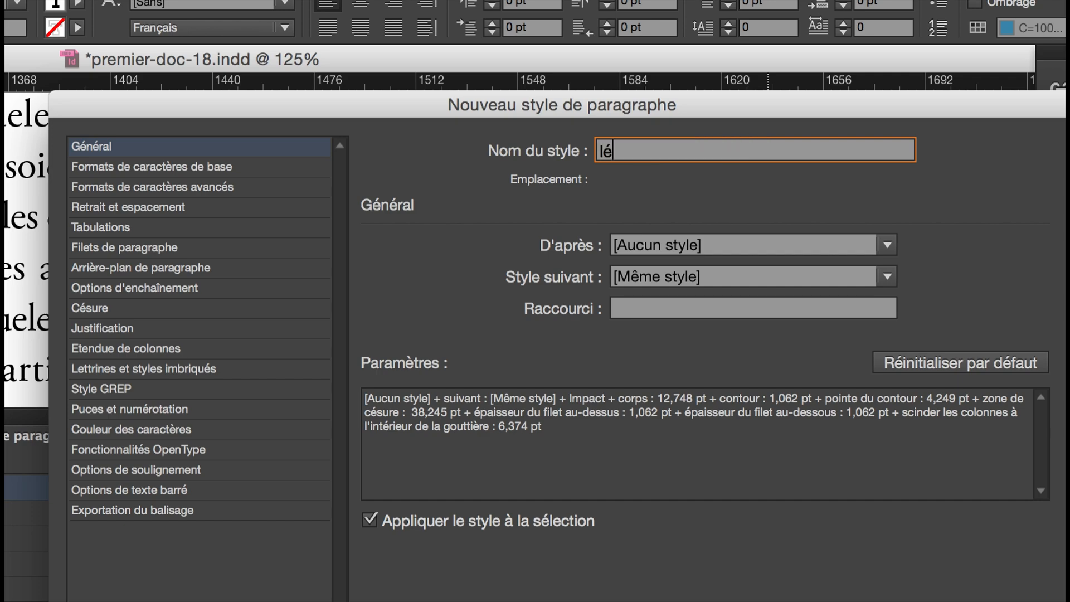
{"action": "type", "text": "gendes"}
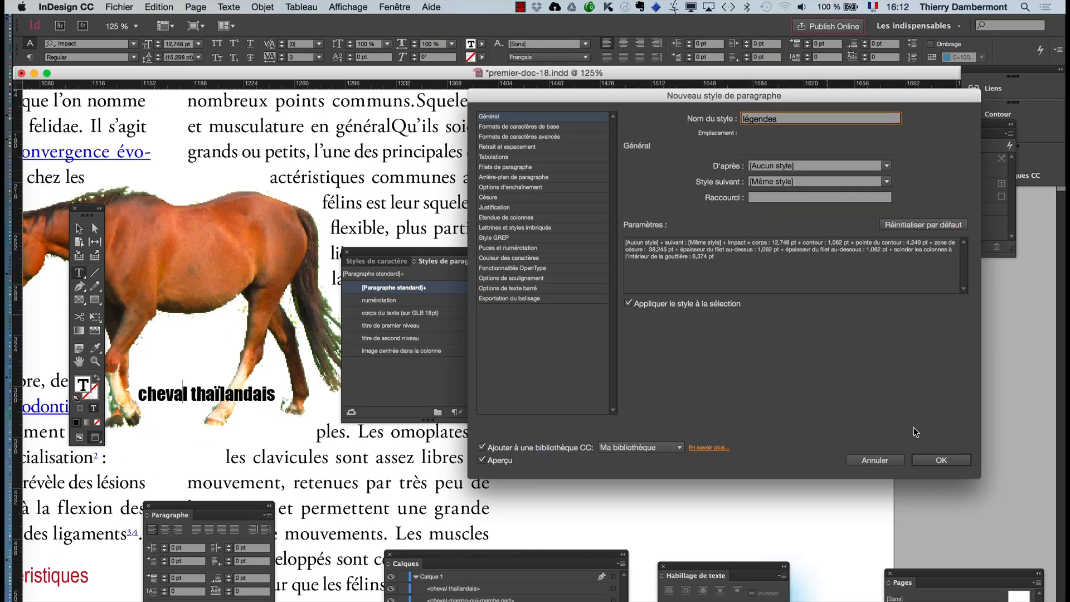
{"action": "left_click", "coordinate": [921, 458]}
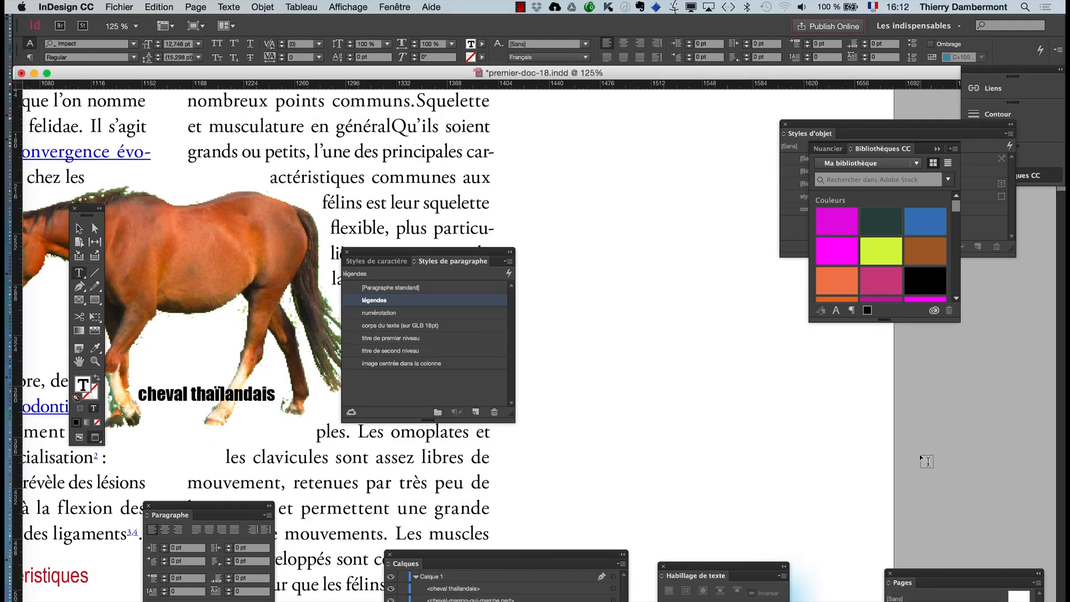
- Apply the "légendes" paragraph style to the "décor celtique" caption on the blue page
{"action": "scroll", "coordinate": [334, 290], "scroll_direction": "down", "scroll_amount": 1}
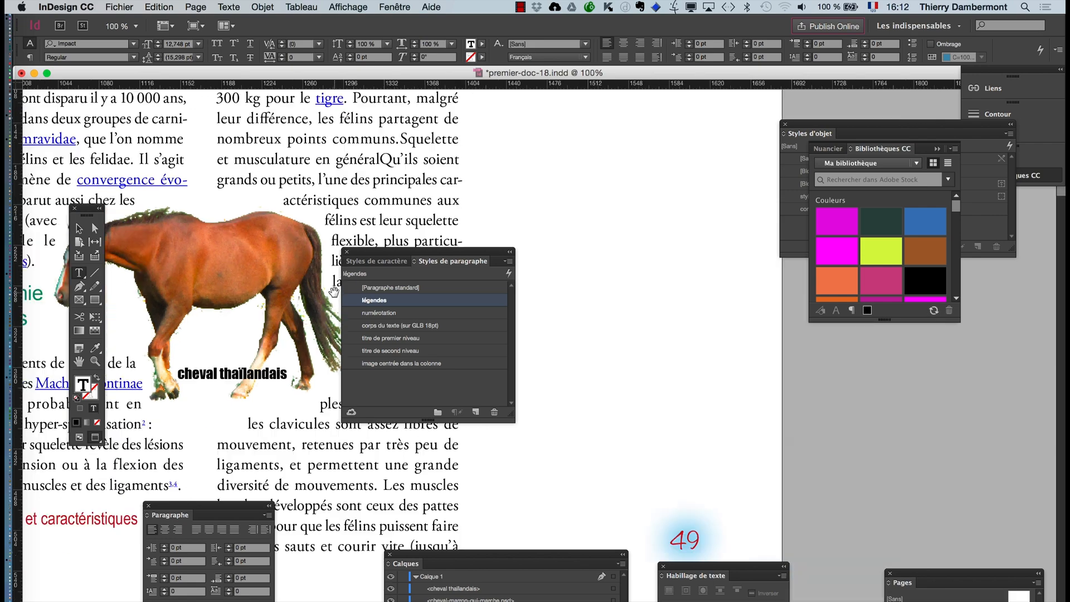
{"action": "scroll", "coordinate": [639, 366], "scroll_direction": "down", "scroll_amount": 10}
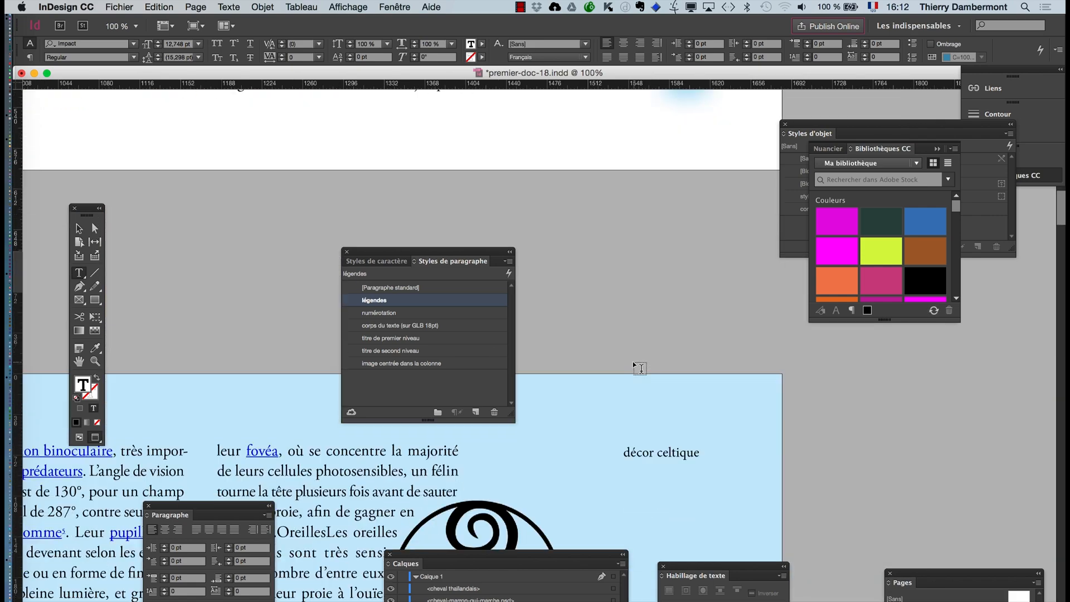
{"action": "left_click", "coordinate": [647, 310]}
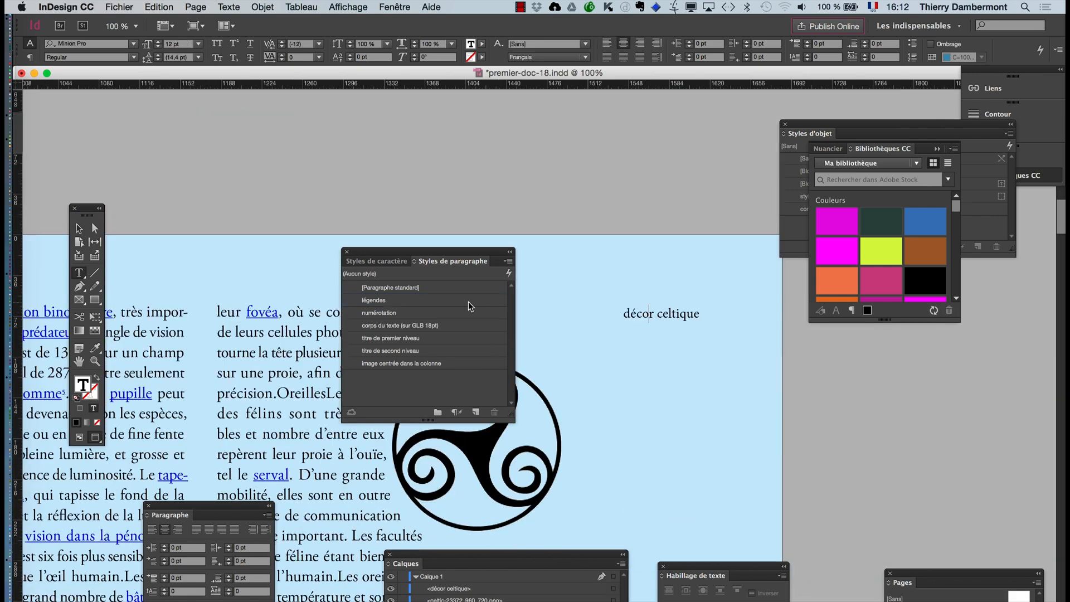
{"action": "left_click", "coordinate": [386, 300]}
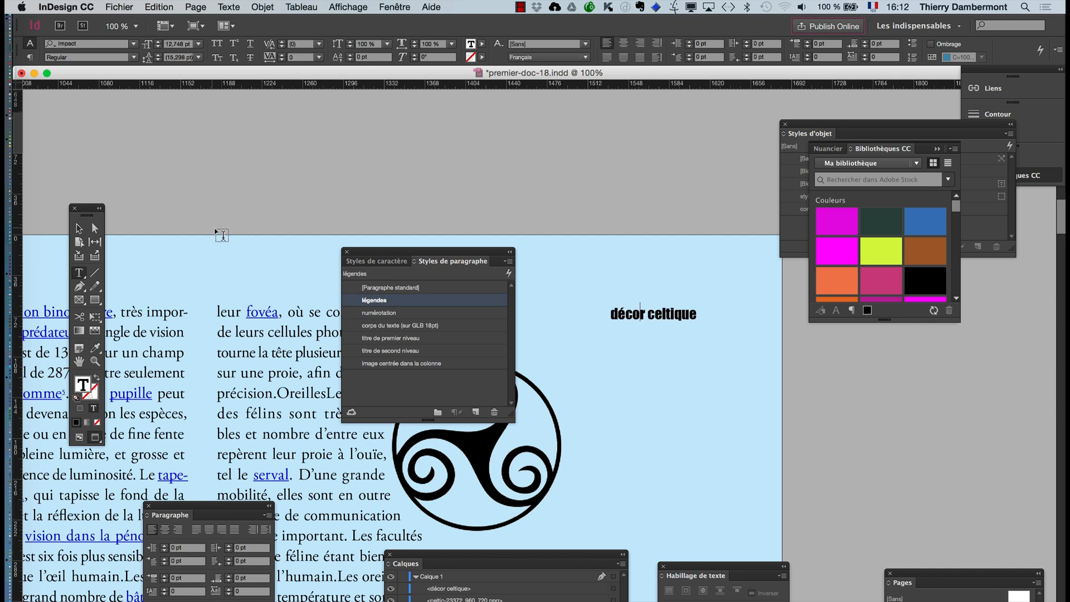
- Move the "décor celtique" caption frame over the lower-right edge of the Celtic ornament, at about X 1554 pt, Y 212 pt
{"action": "left_click", "coordinate": [79, 228]}
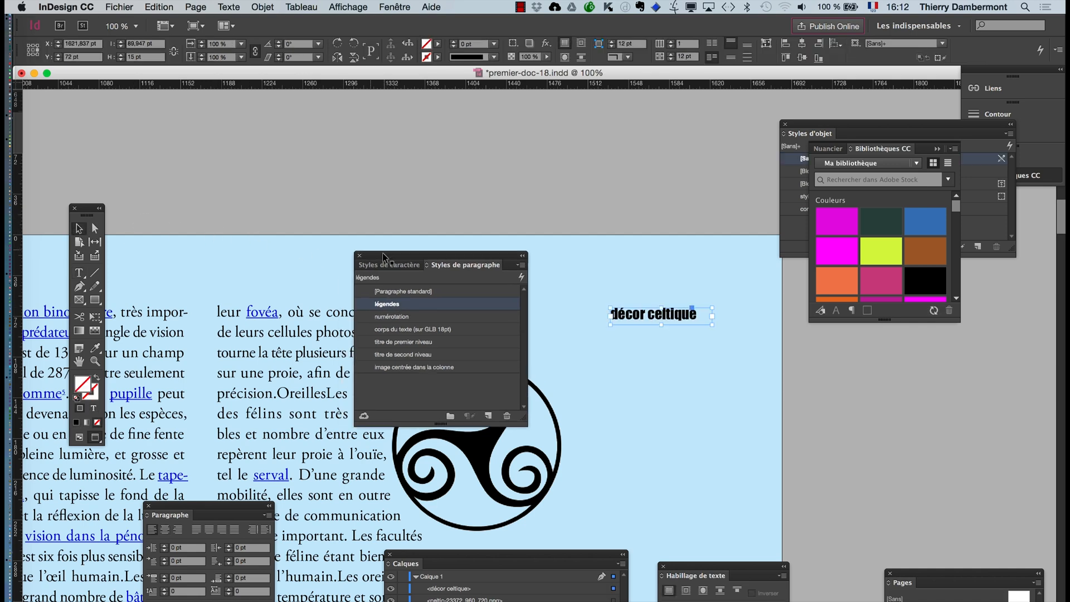
{"action": "left_click_drag", "start_coordinate": [382, 253], "coordinate": [787, 347]}
{"action": "left_click", "coordinate": [675, 182]}
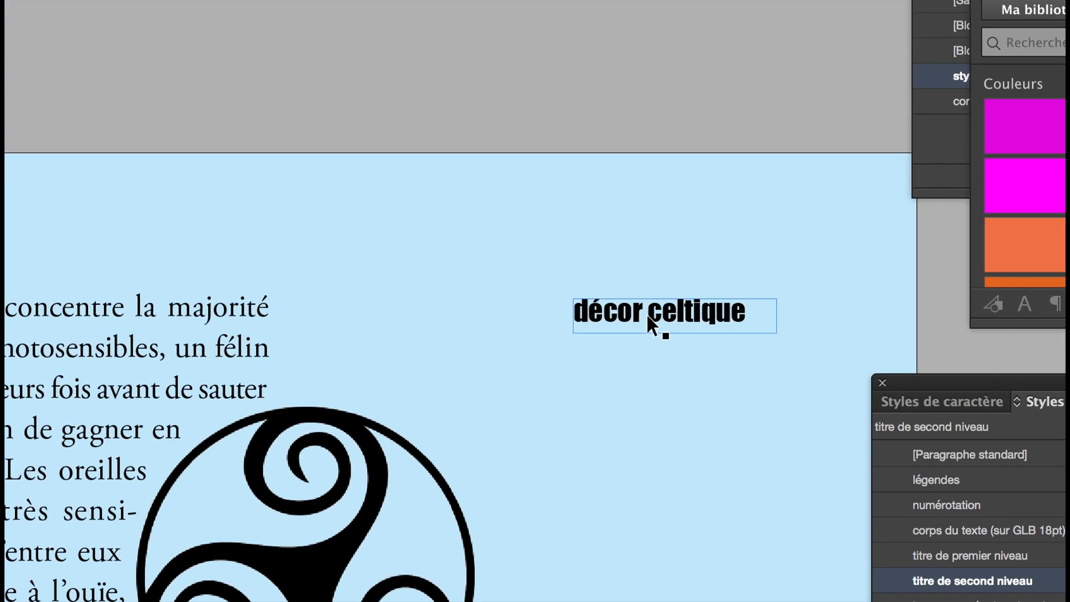
{"action": "left_click", "coordinate": [649, 319]}
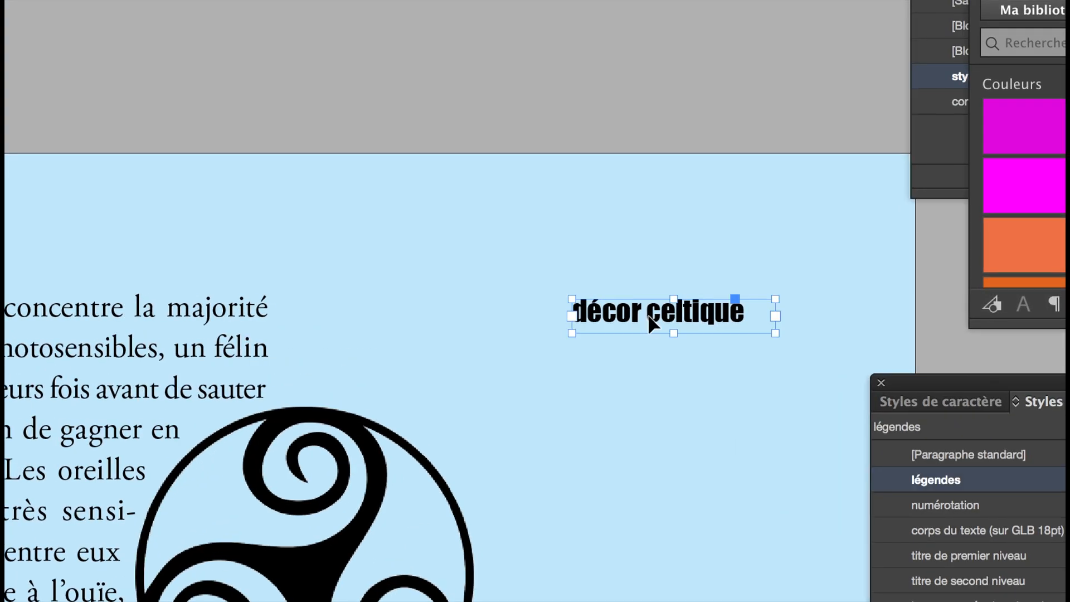
{"action": "left_click_drag", "start_coordinate": [650, 317], "coordinate": [632, 552]}
{"action": "left_click_drag", "start_coordinate": [640, 395], "coordinate": [423, 572]}
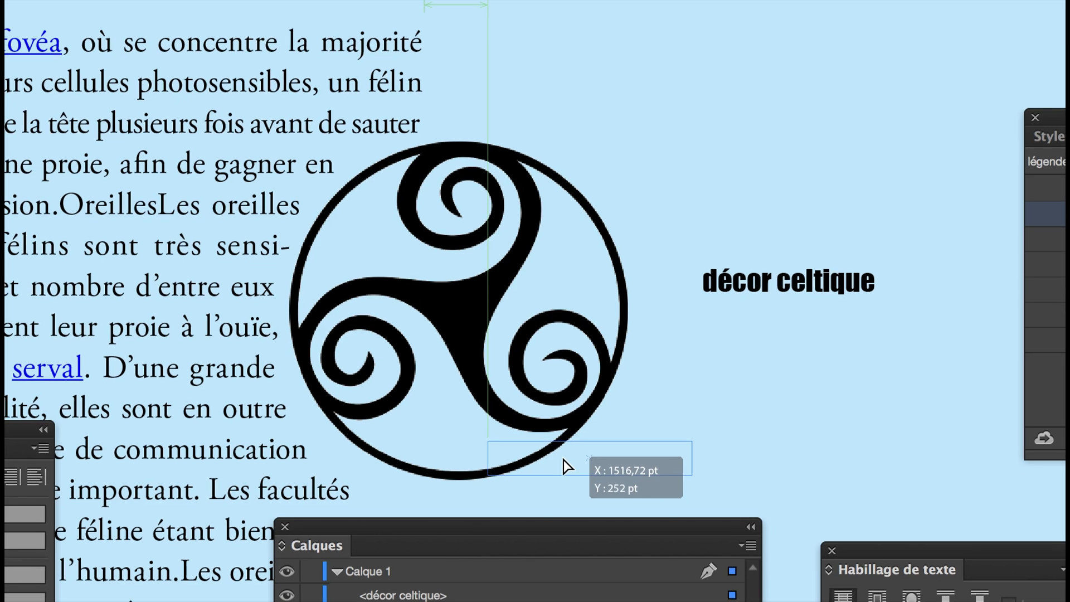
{"action": "left_click_drag", "start_coordinate": [567, 466], "coordinate": [564, 462]}
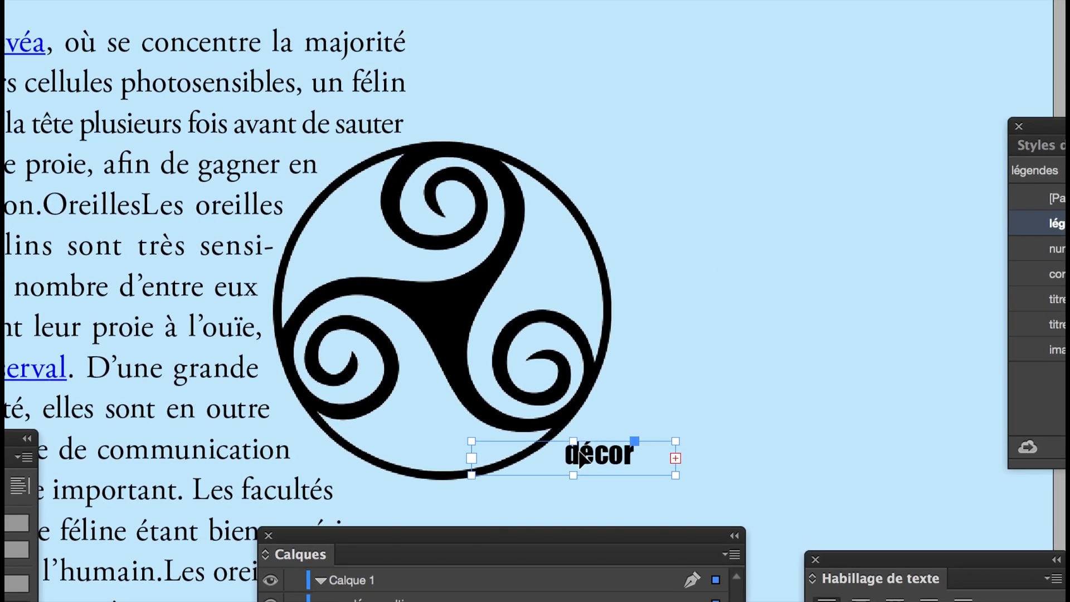
{"action": "scroll", "coordinate": [580, 463], "scroll_direction": "down", "scroll_amount": 5}
{"action": "scroll", "coordinate": [579, 446], "scroll_direction": "down", "scroll_amount": 4}
{"action": "left_click_drag", "start_coordinate": [594, 323], "coordinate": [621, 341]}
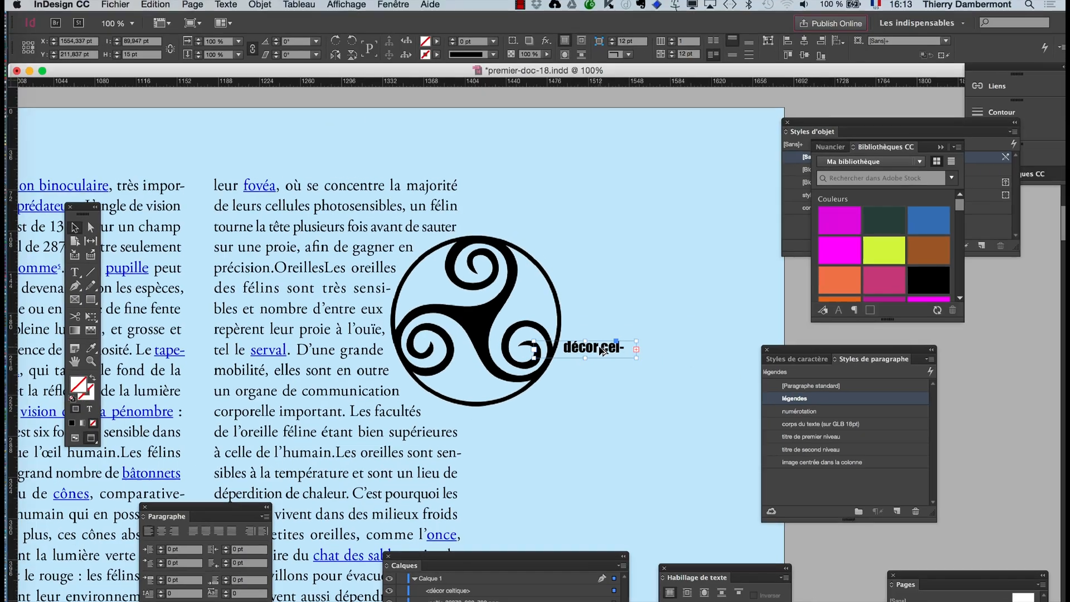
- Set the "décor celtique" text frame to ignore text wrap (Ignorer l'habillage)
{"action": "left_click", "coordinate": [277, 7]}
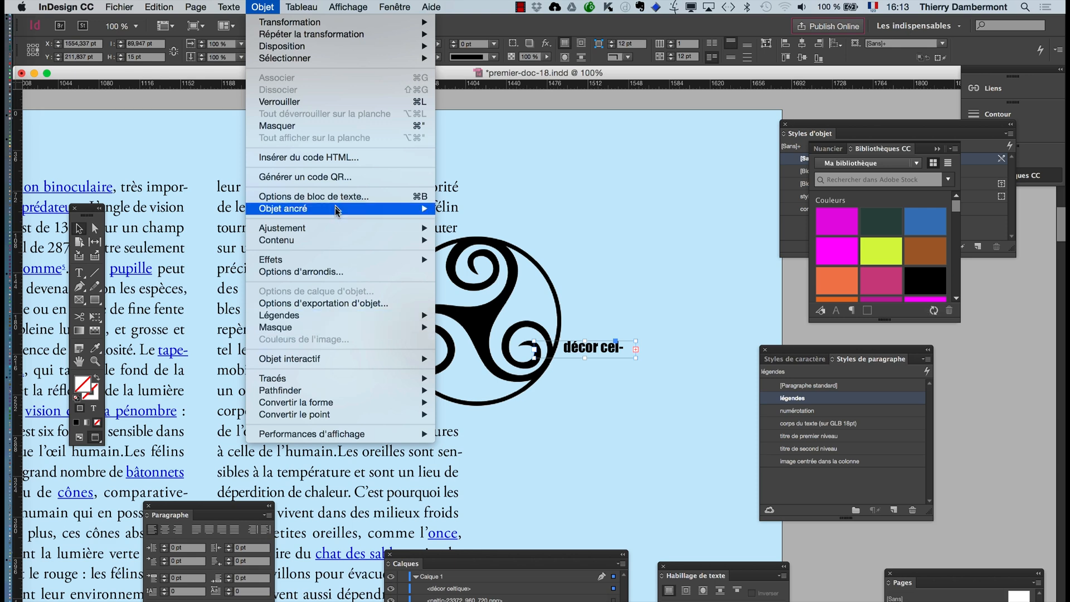
{"action": "left_click", "coordinate": [353, 196]}
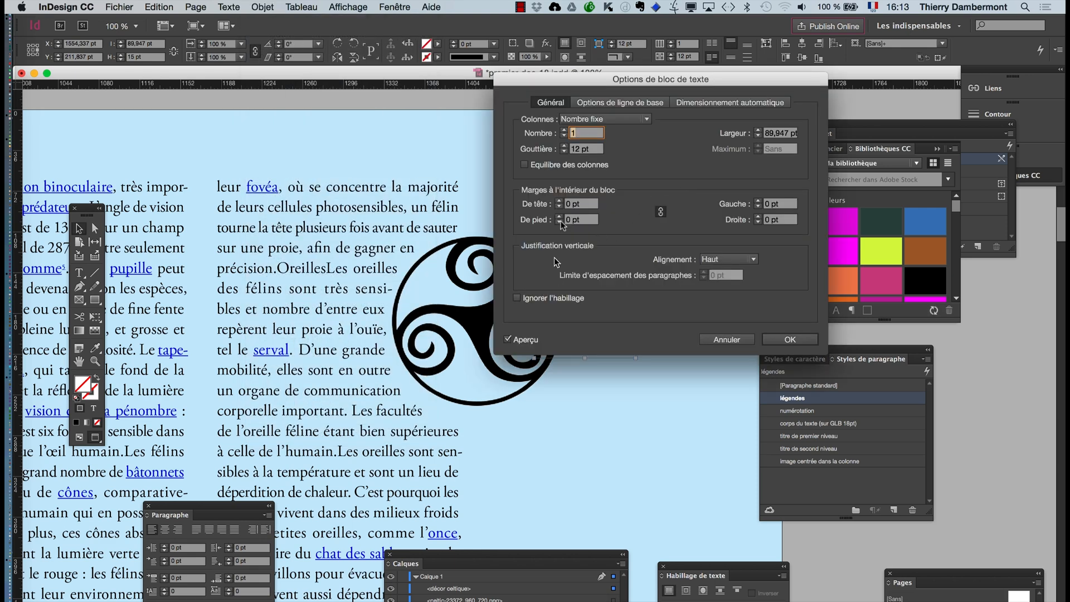
{"action": "left_click_drag", "start_coordinate": [545, 76], "coordinate": [715, 113]}
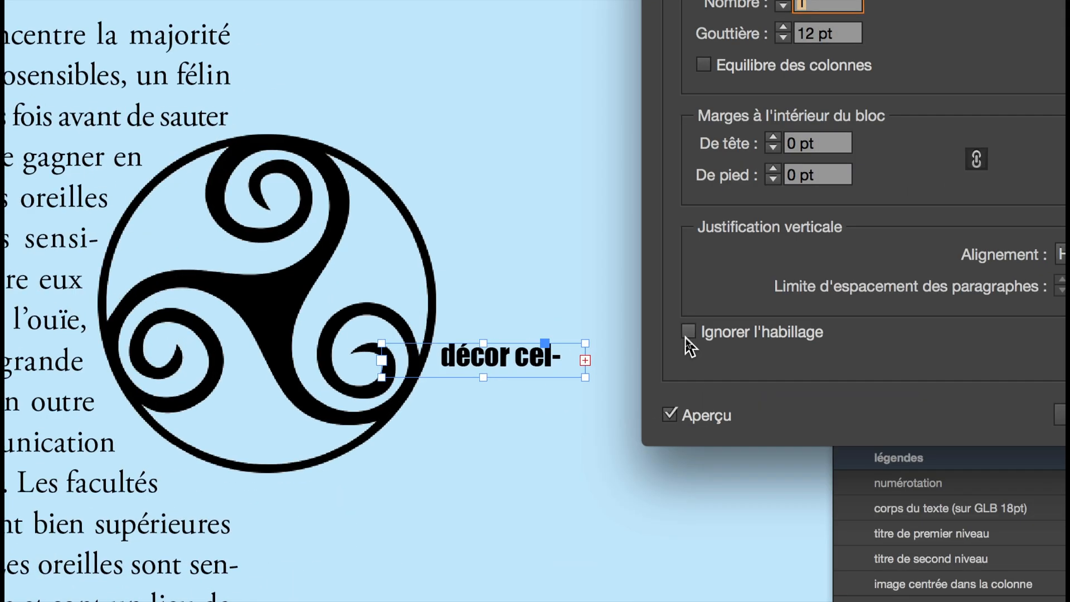
{"action": "left_click", "coordinate": [687, 336]}
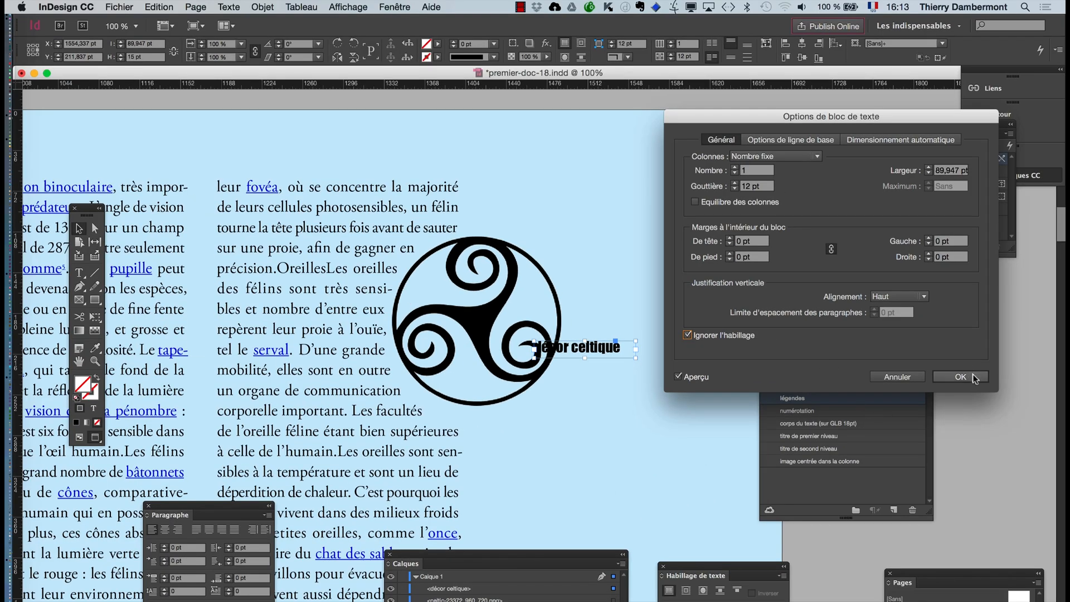
{"action": "left_click", "coordinate": [967, 376]}
- Centre the "décor celtique" caption vertically in its text frame and centre-align its paragraph
{"action": "scroll", "coordinate": [556, 353], "scroll_direction": "up", "scroll_amount": 2}
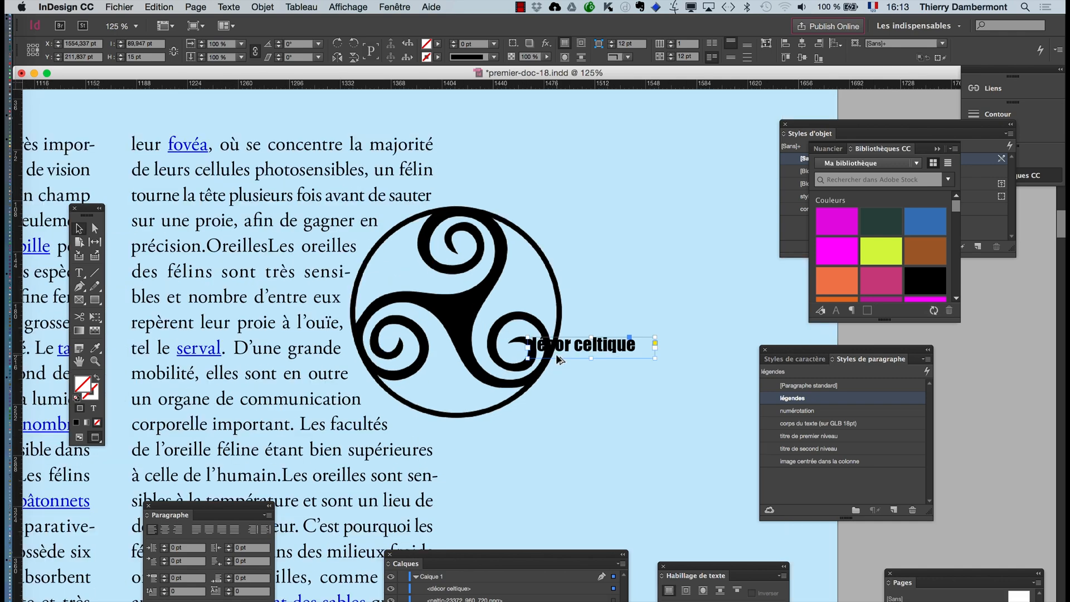
{"action": "scroll", "coordinate": [556, 353], "scroll_direction": "up", "scroll_amount": 2}
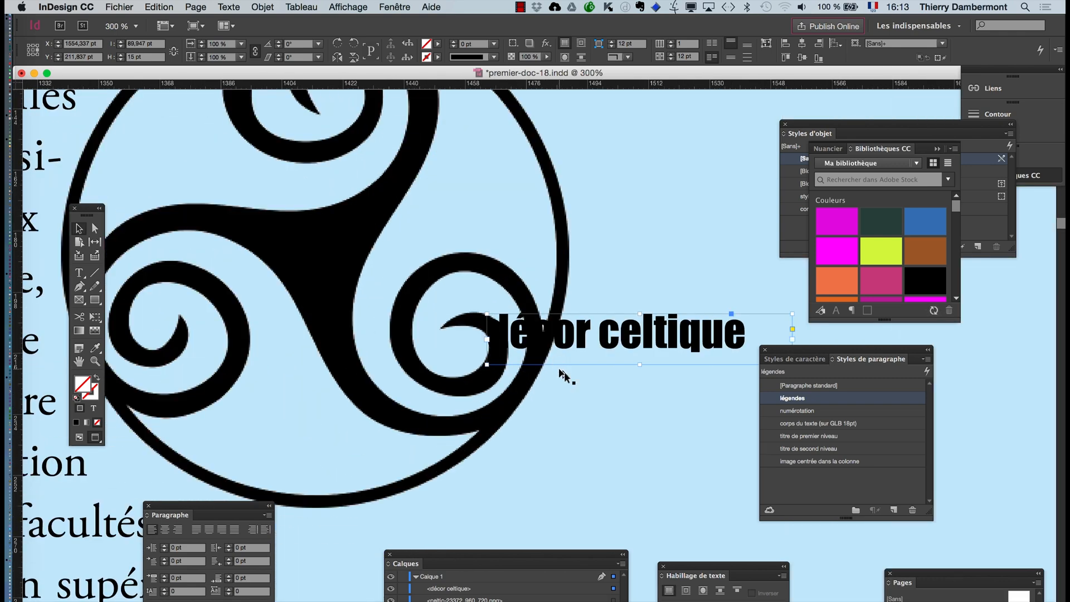
{"action": "left_click", "coordinate": [260, 7]}
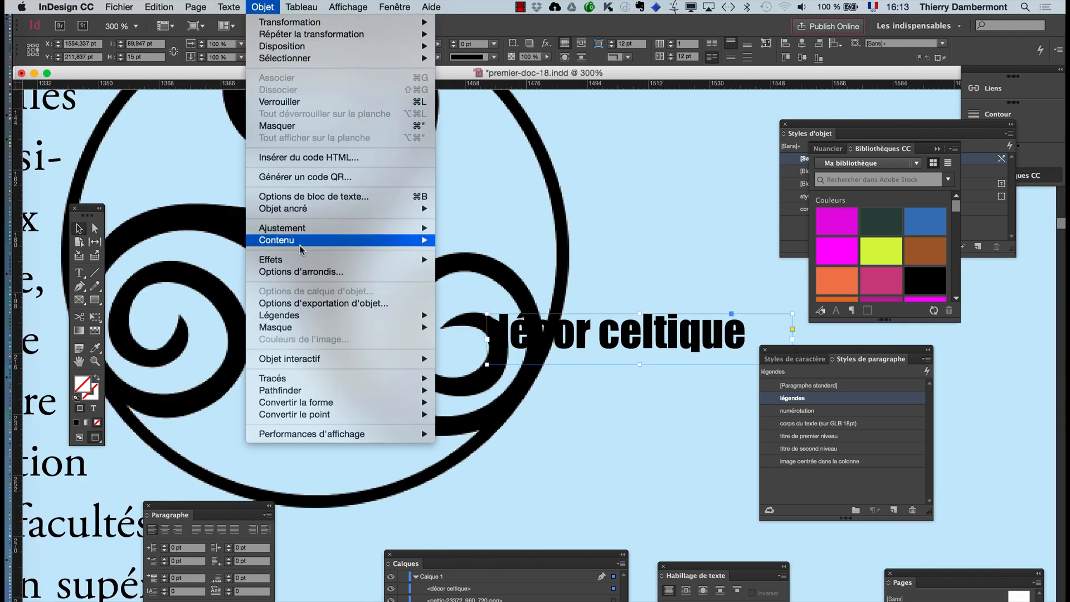
{"action": "mouse_move", "coordinate": [306, 234]}
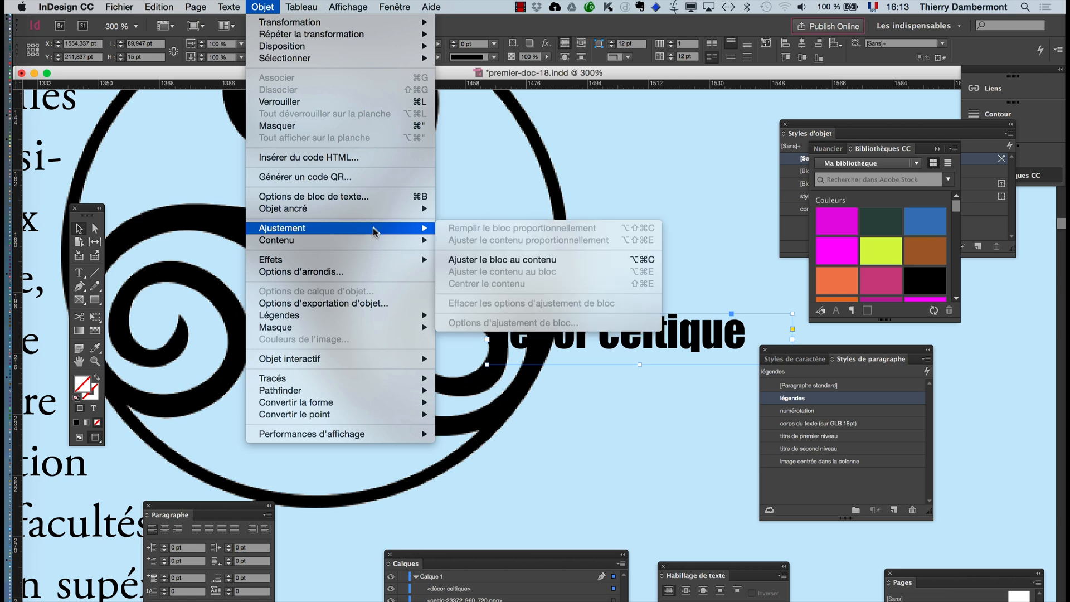
{"action": "left_click", "coordinate": [349, 199]}
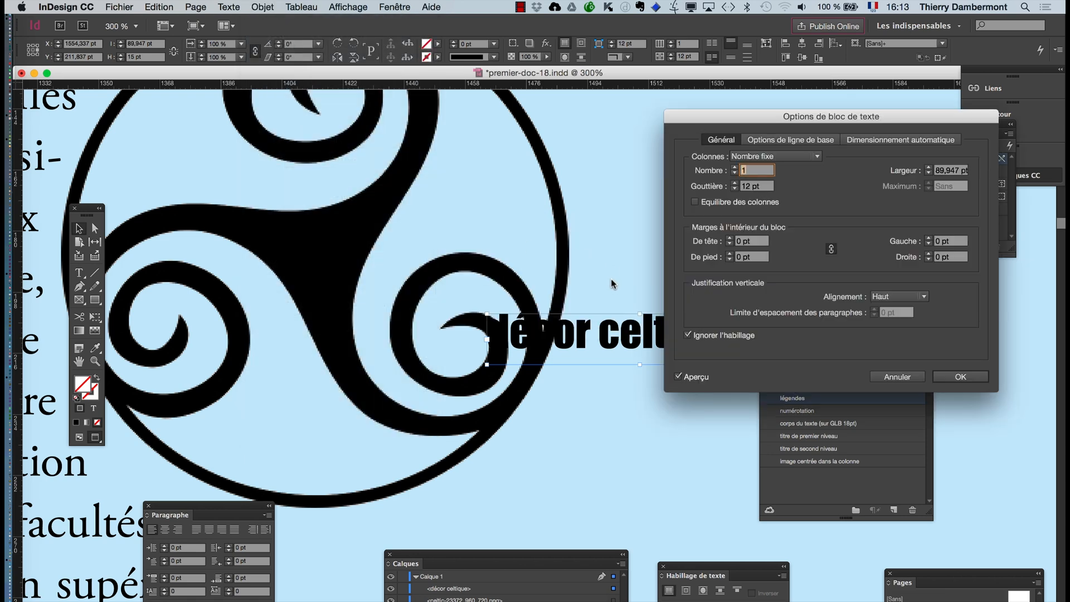
{"action": "left_click", "coordinate": [892, 296]}
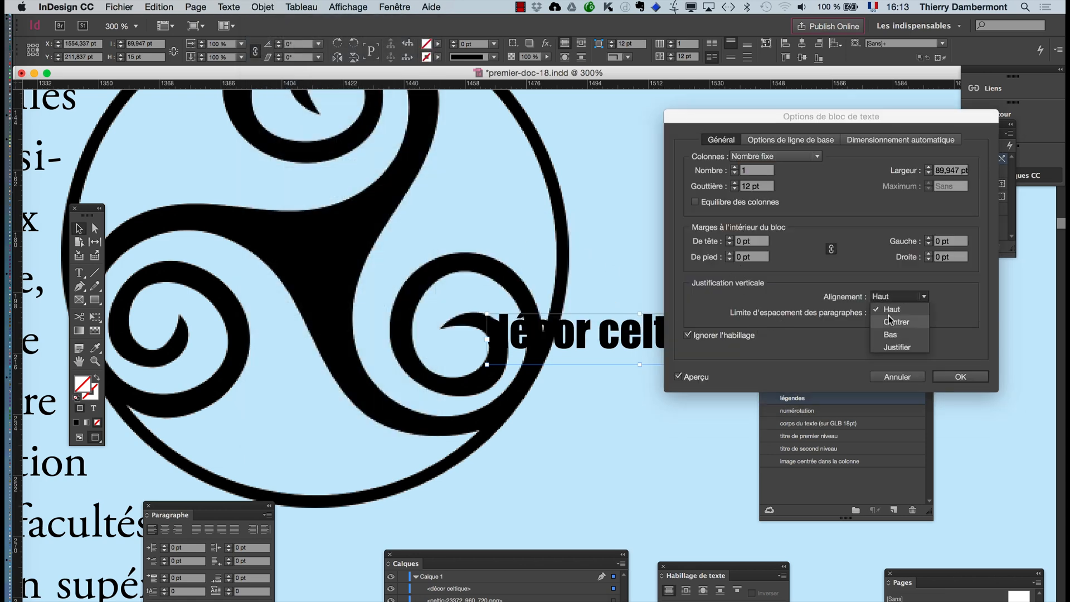
{"action": "left_click", "coordinate": [888, 323]}
{"action": "left_click", "coordinate": [961, 377]}
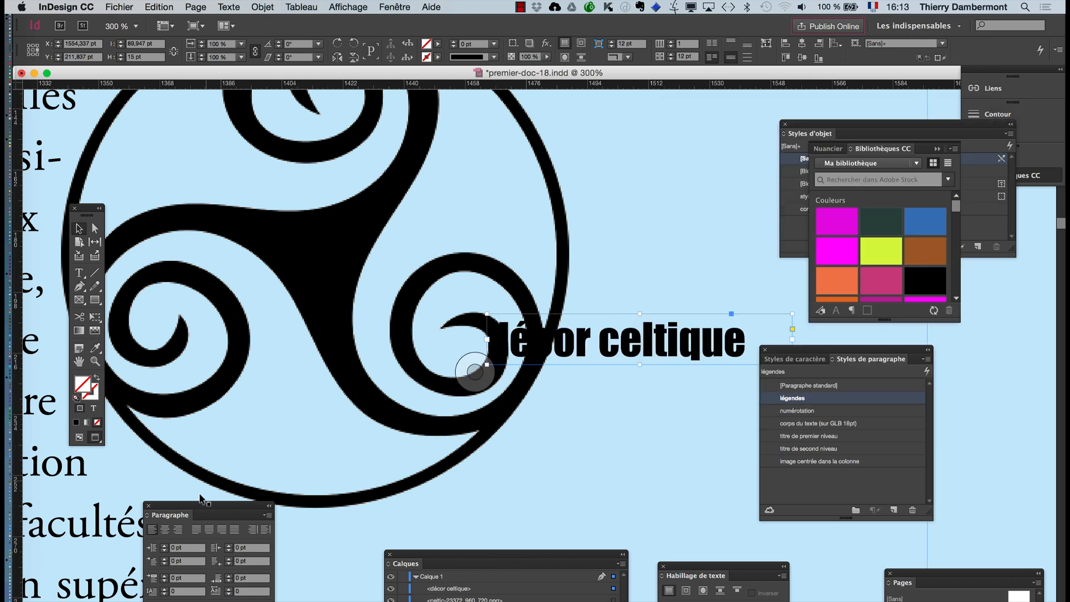
{"action": "left_click", "coordinate": [170, 529]}
{"action": "left_click", "coordinate": [475, 371]}
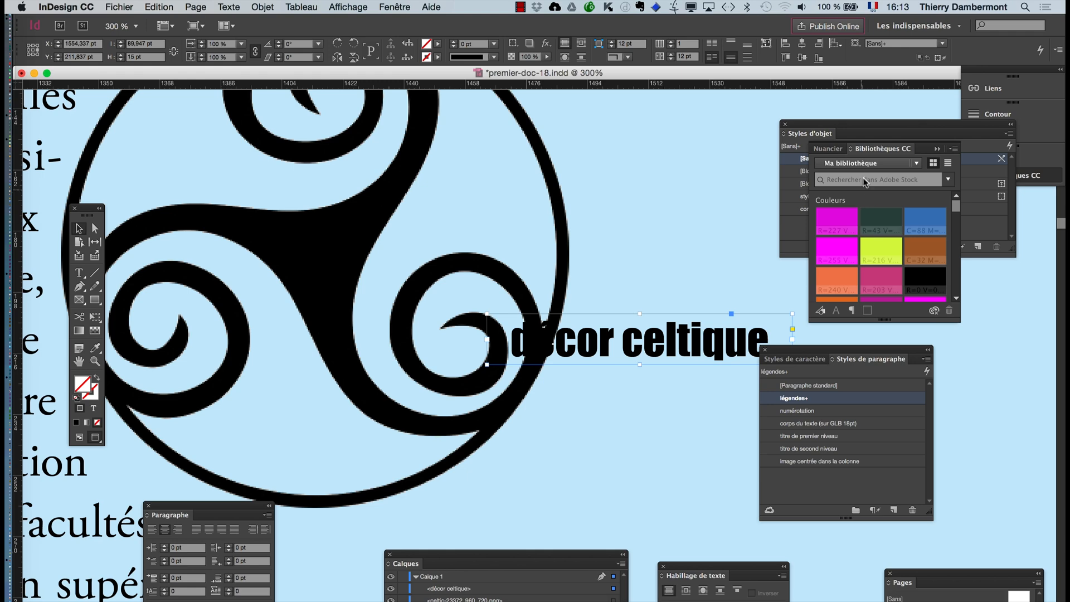
- Fill the "décor celtique" caption frame with the [Papier] swatch
{"action": "left_click_drag", "start_coordinate": [966, 136], "coordinate": [1058, 355]}
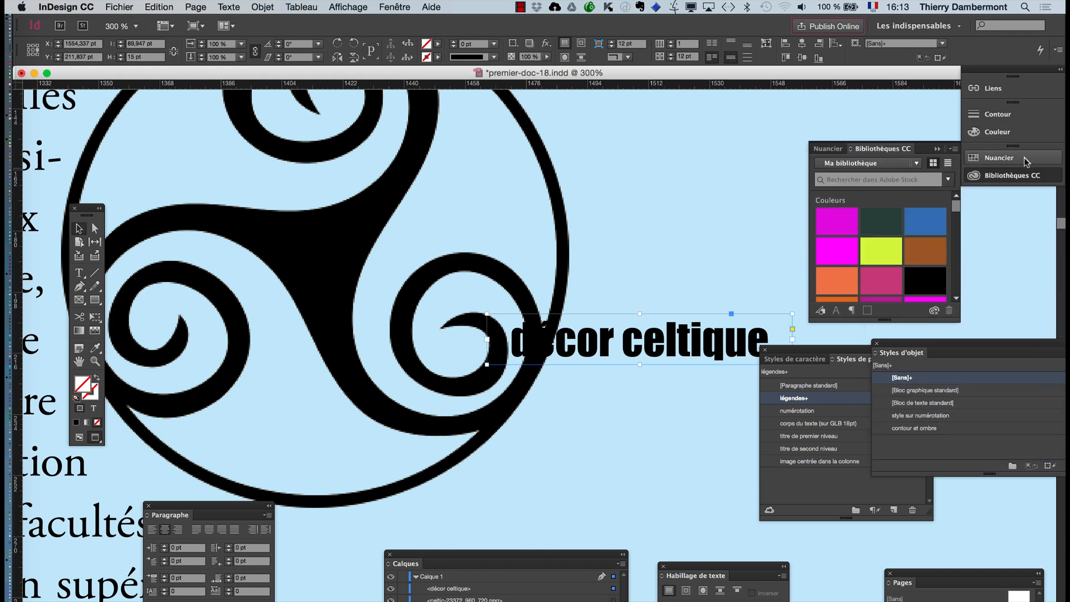
{"action": "left_click", "coordinate": [999, 159]}
{"action": "left_click", "coordinate": [856, 203]}
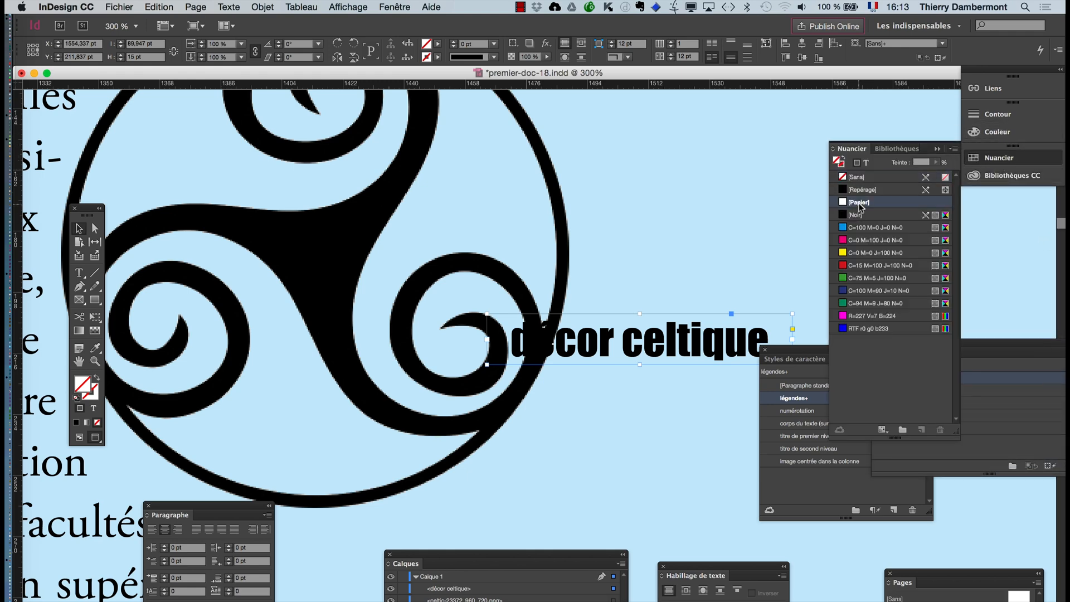
{"action": "left_click", "coordinate": [721, 276]}
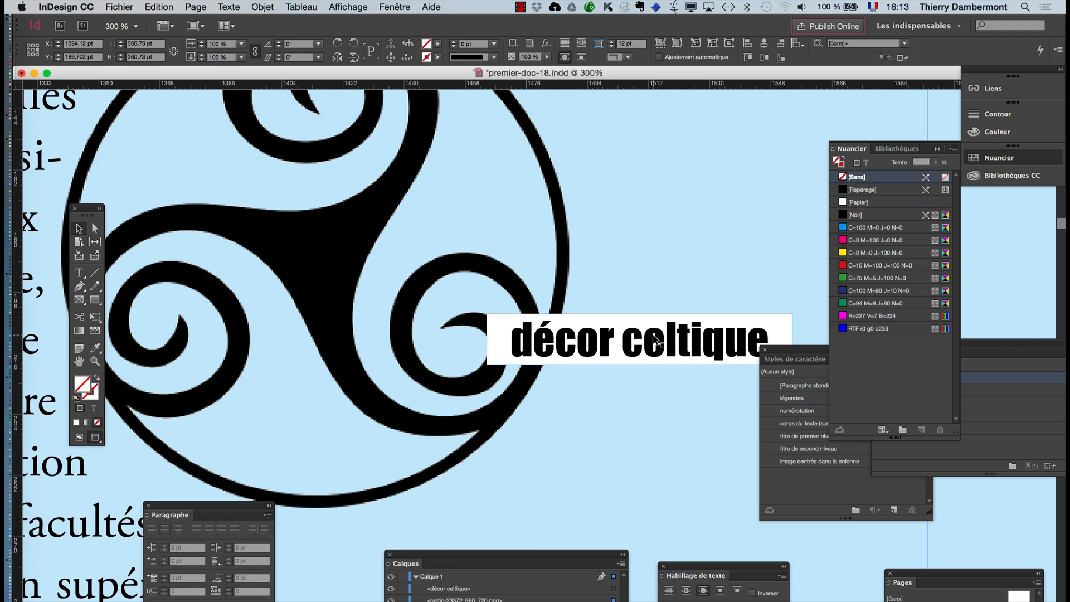
- Move the "décor celtique" caption over the right edge of the Celtic ornament, at about X 1548 pt, Y 165 pt
{"action": "left_click_drag", "start_coordinate": [663, 346], "coordinate": [503, 467]}
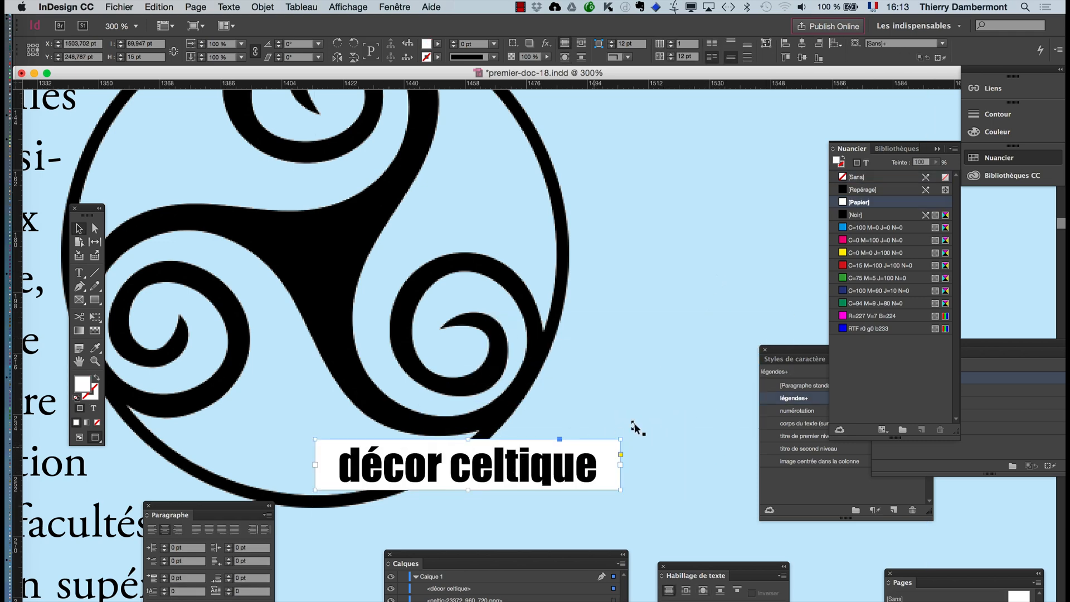
{"action": "scroll", "coordinate": [637, 422], "scroll_direction": "down", "scroll_amount": 2}
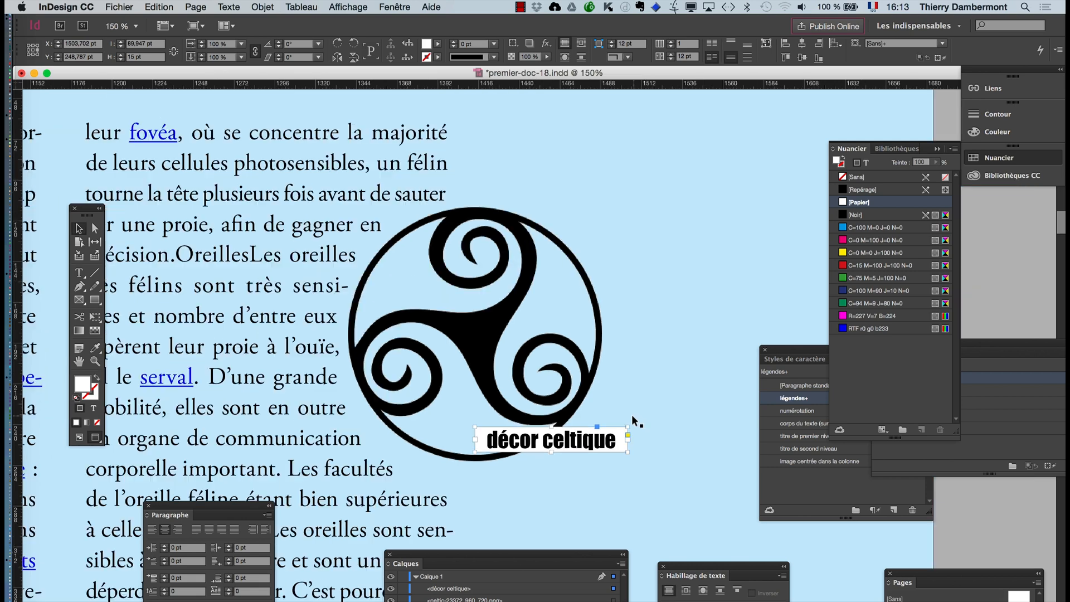
{"action": "left_click_drag", "start_coordinate": [529, 441], "coordinate": [602, 301]}
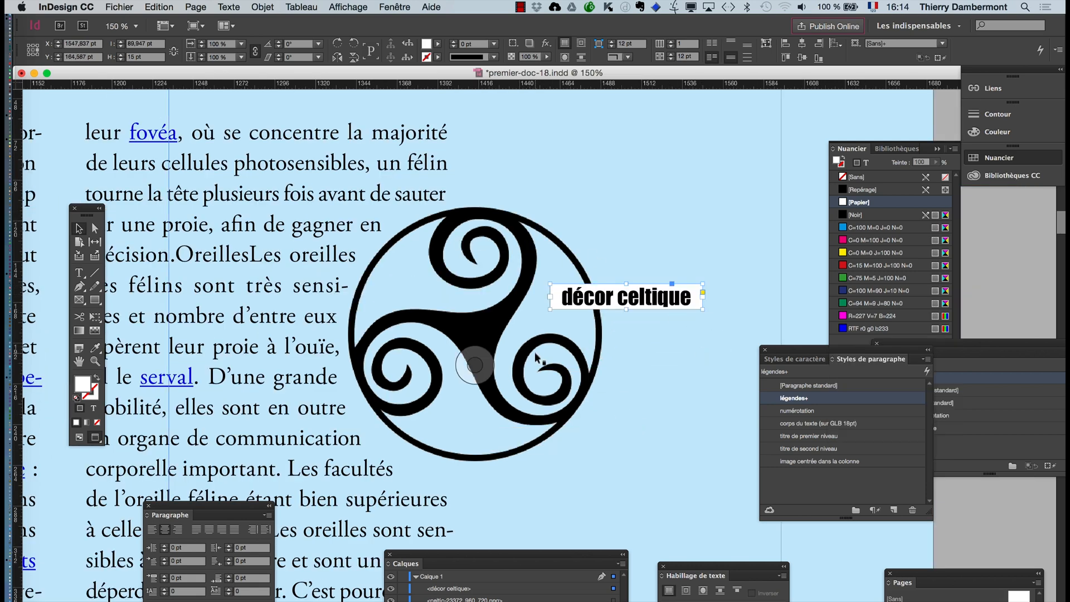
- Add a drop shadow (Ombre portée) to the "décor celtique" frame in Produit mode, 75 % opacity, 7 pt X and Y offsets, 5 pt size
{"action": "left_click", "coordinate": [262, 7]}
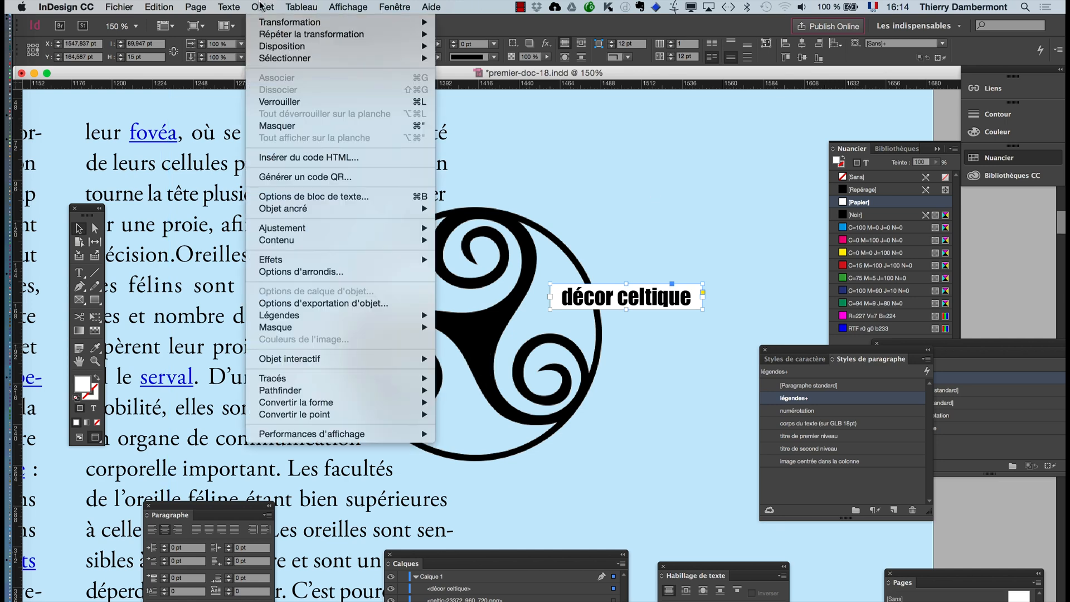
{"action": "mouse_move", "coordinate": [297, 264]}
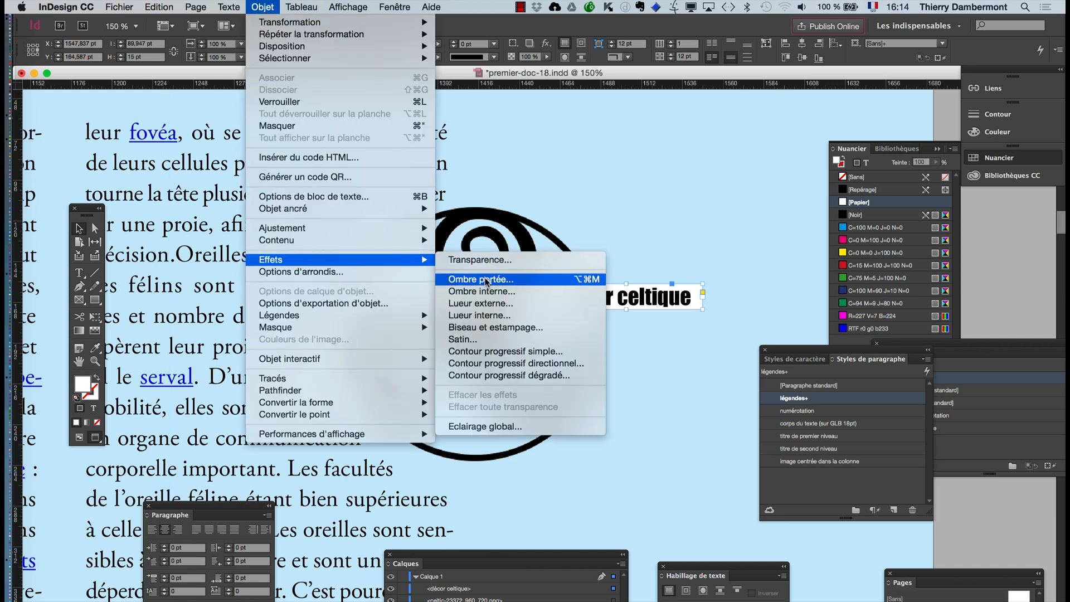
{"action": "left_click", "coordinate": [484, 280]}
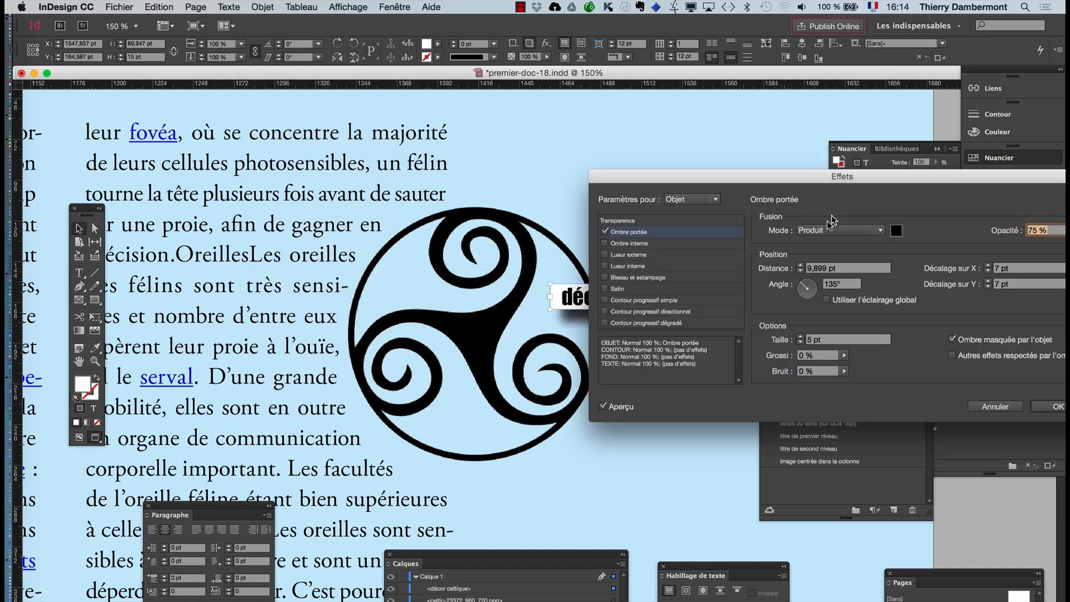
{"action": "left_click_drag", "start_coordinate": [841, 176], "coordinate": [485, 357]}
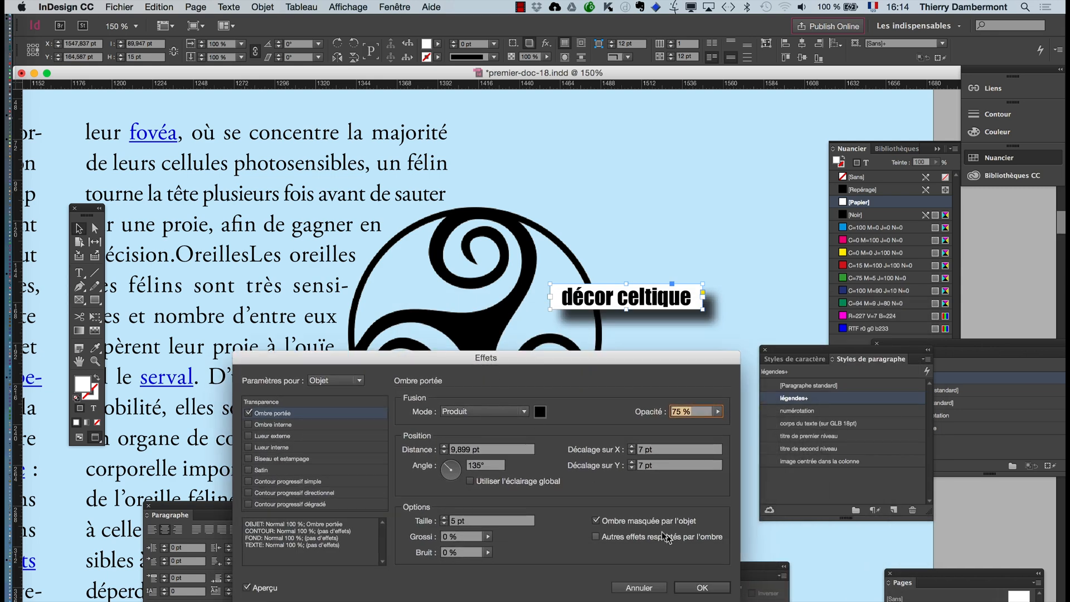
{"action": "left_click", "coordinate": [703, 587]}
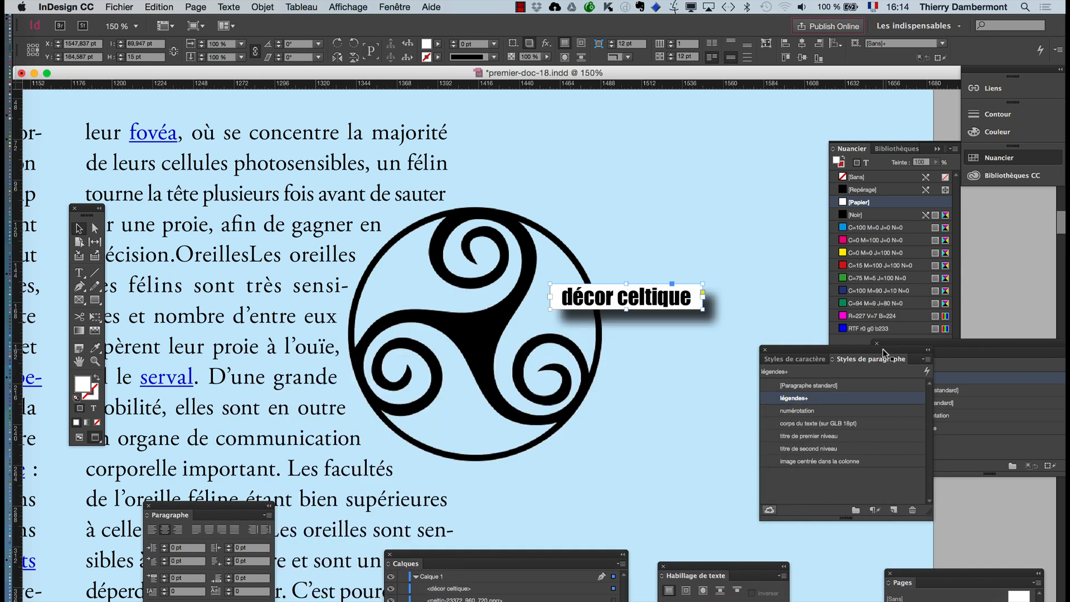
- Create a new object style named "bloc de légende" based on the formatted "décor celtique" frame
{"action": "left_click_drag", "start_coordinate": [574, 297], "coordinate": [312, 188]}
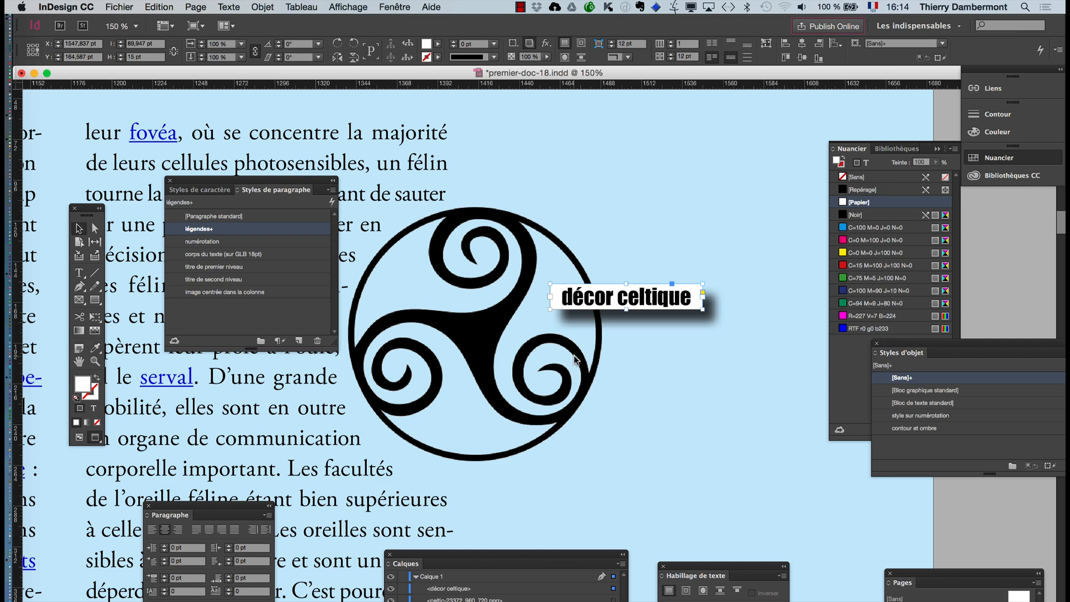
{"action": "left_click_drag", "start_coordinate": [914, 349], "coordinate": [548, 354]}
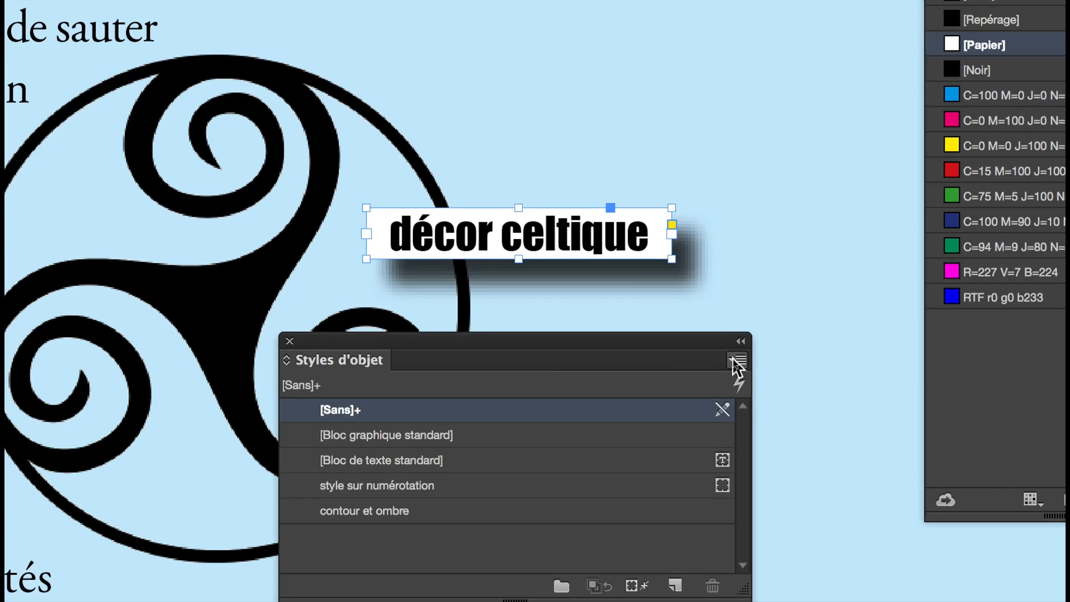
{"action": "left_click", "coordinate": [732, 357]}
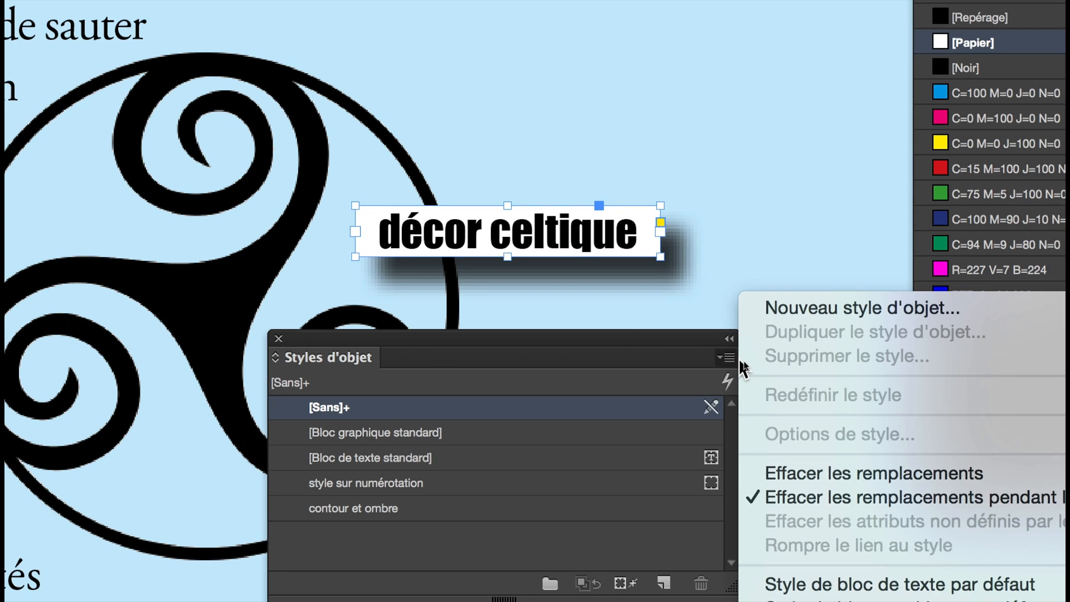
{"action": "left_click", "coordinate": [773, 323]}
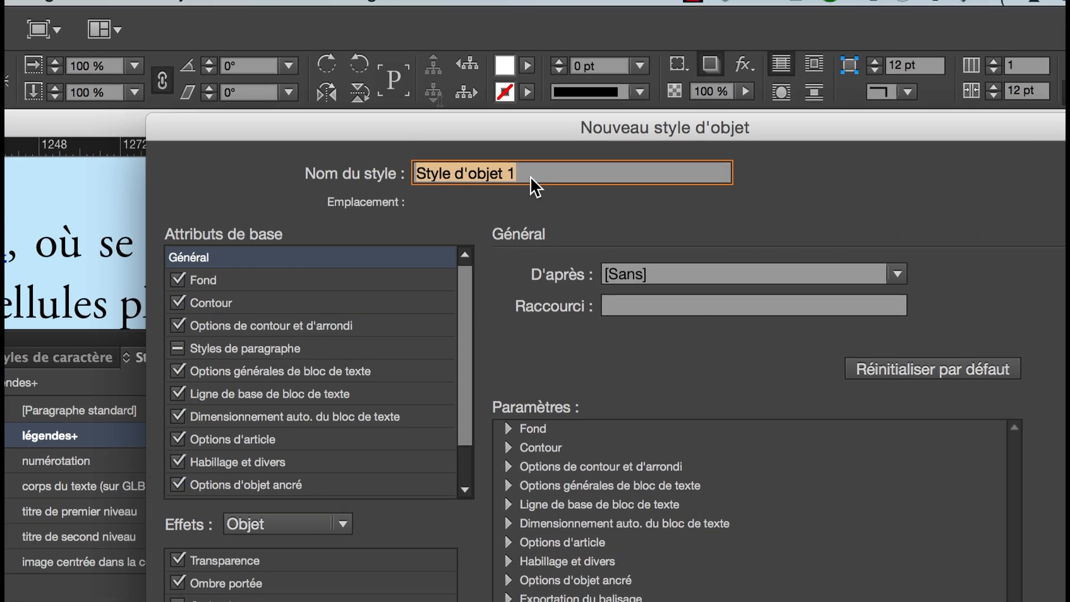
{"action": "left_click", "coordinate": [374, 28]}
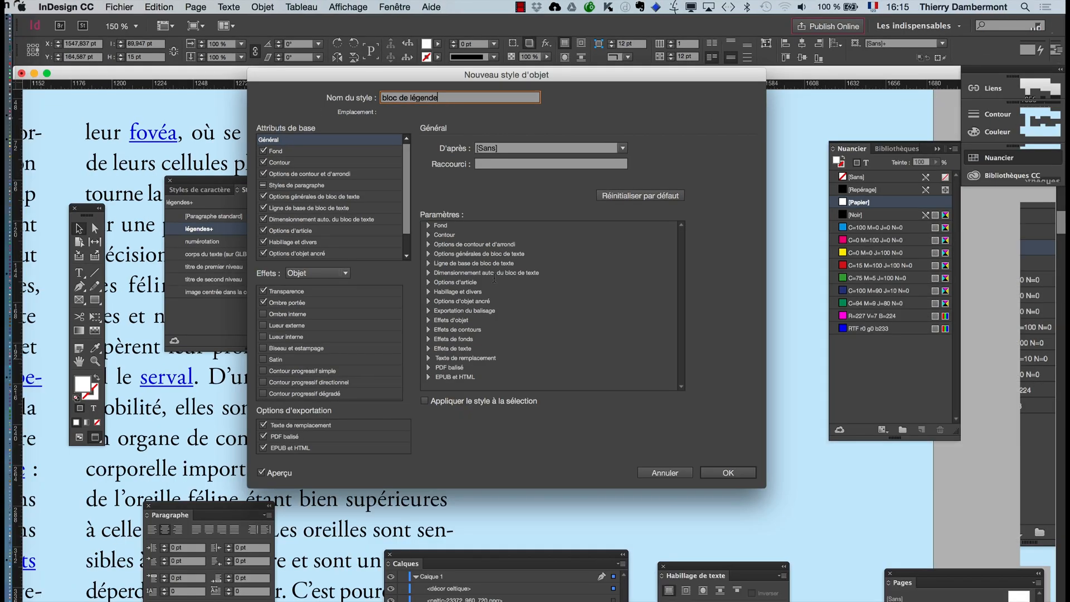
{"action": "left_click", "coordinate": [747, 472]}
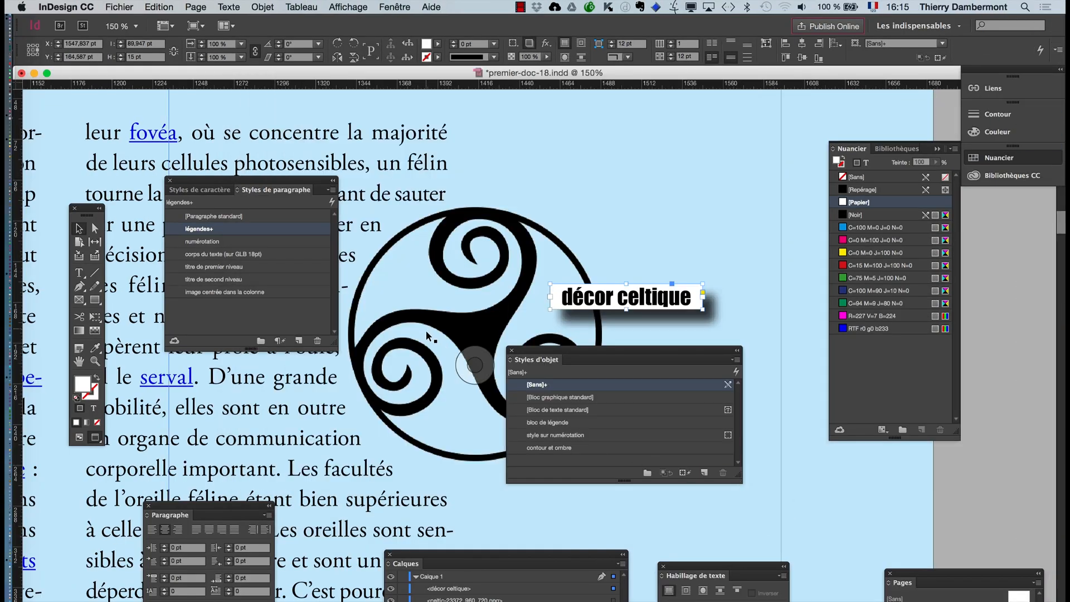
- Apply the "bloc de légende" object style to the "cheval thaïlandais" caption frame under the horse image on page 49
{"action": "key", "text": "super+1"}
{"action": "key", "text": "super+minus"}
{"action": "key", "text": "super+minus"}
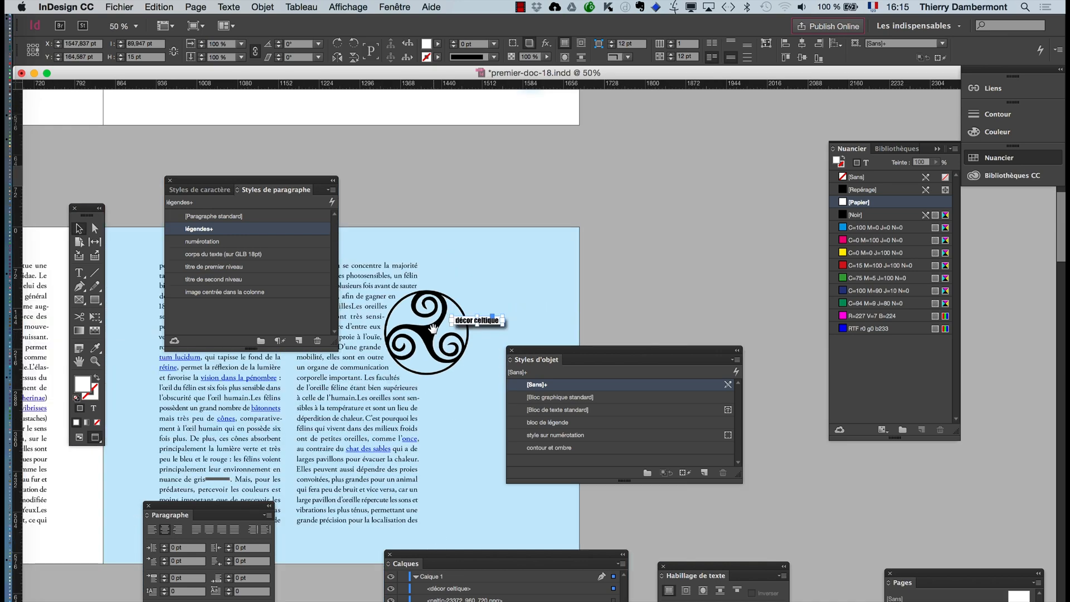
{"action": "left_click_drag", "start_coordinate": [182, 179], "coordinate": [616, 182]}
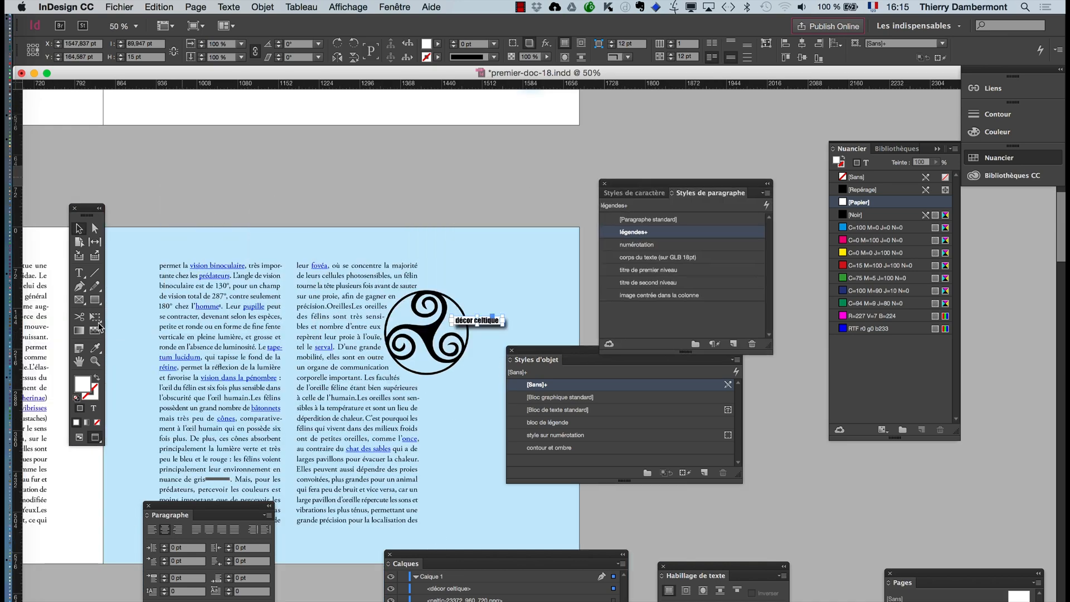
{"action": "left_click", "coordinate": [78, 361]}
{"action": "left_click_drag", "start_coordinate": [271, 332], "coordinate": [319, 518]}
{"action": "scroll", "coordinate": [398, 286], "scroll_direction": "up", "scroll_amount": 2}
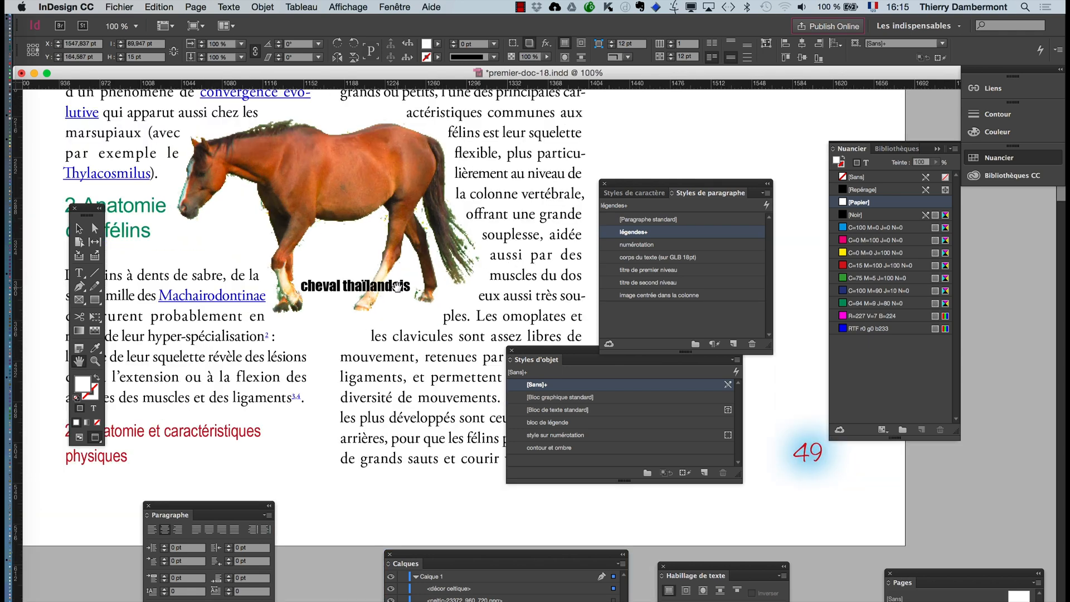
{"action": "scroll", "coordinate": [398, 286], "scroll_direction": "up", "scroll_amount": 1}
{"action": "left_click", "coordinate": [79, 228]}
{"action": "left_click", "coordinate": [345, 287]}
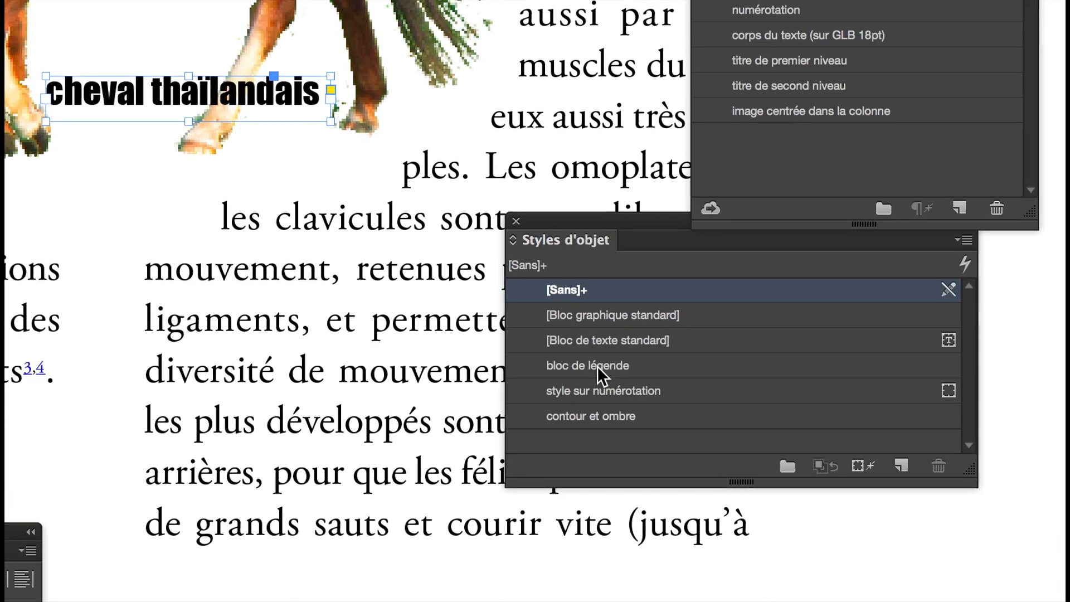
{"action": "left_click", "coordinate": [597, 367]}
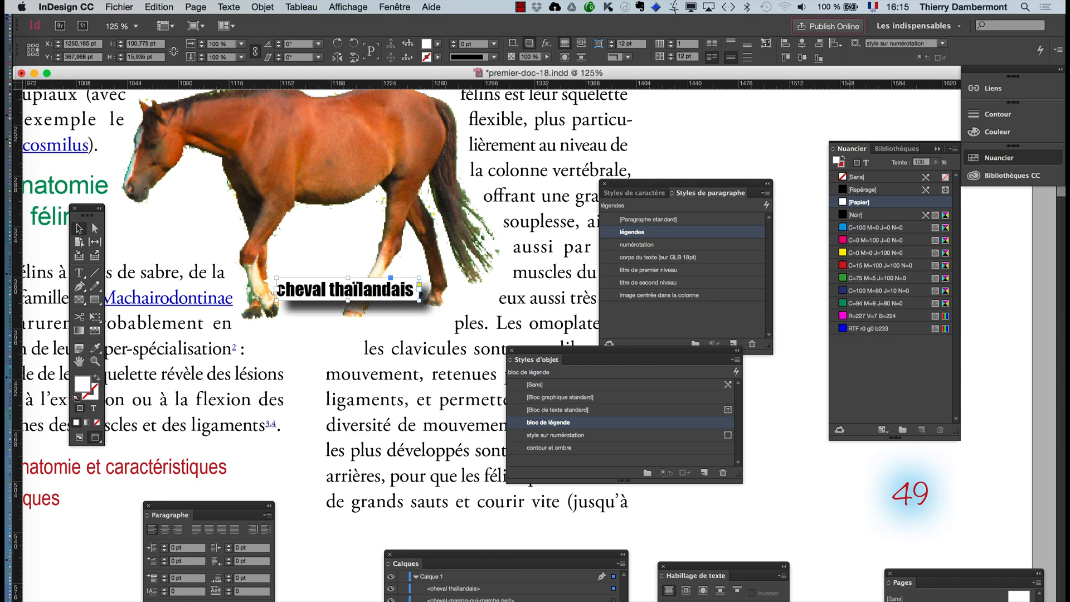
- Move the "cheval thaïlandais" caption up between the horse's legs, at about X 1263 pt, Y 332 pt, and deselect it
{"action": "left_click", "coordinate": [303, 239]}
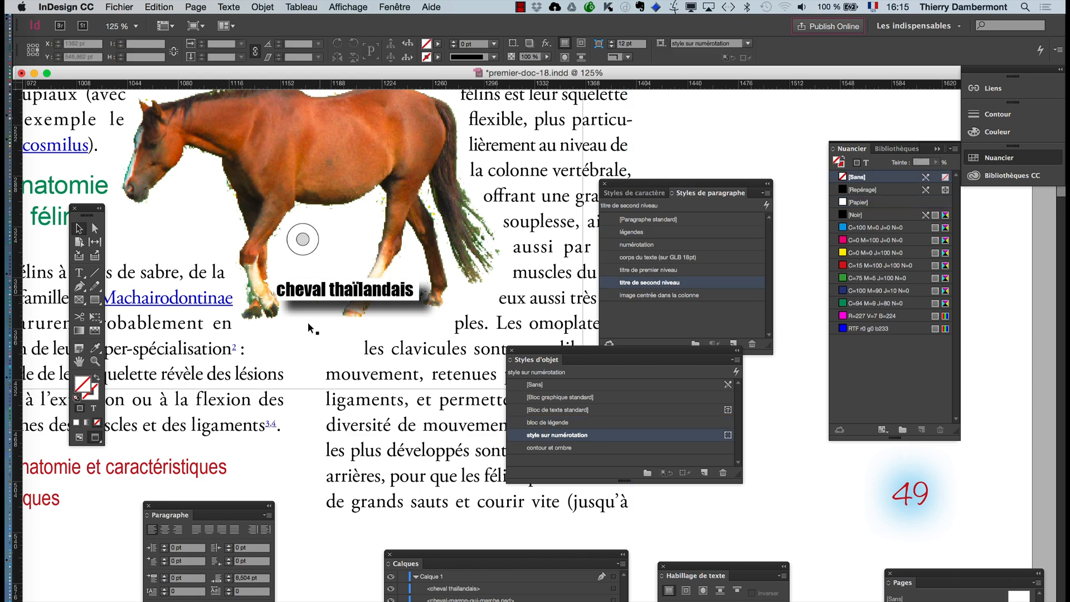
{"action": "scroll", "coordinate": [307, 325], "scroll_direction": "down", "scroll_amount": 2}
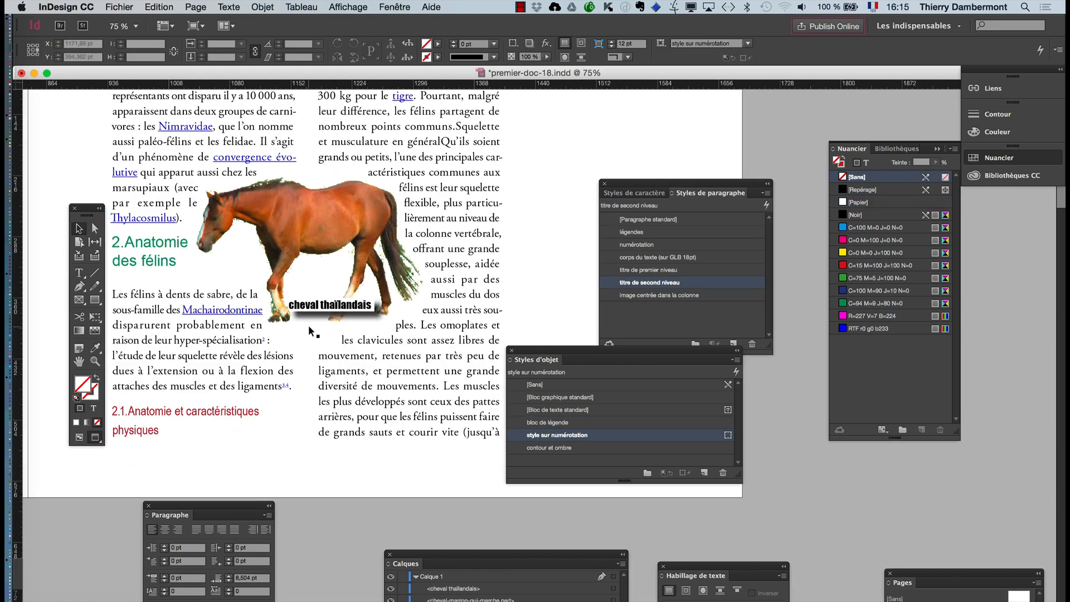
{"action": "left_click", "coordinate": [315, 310]}
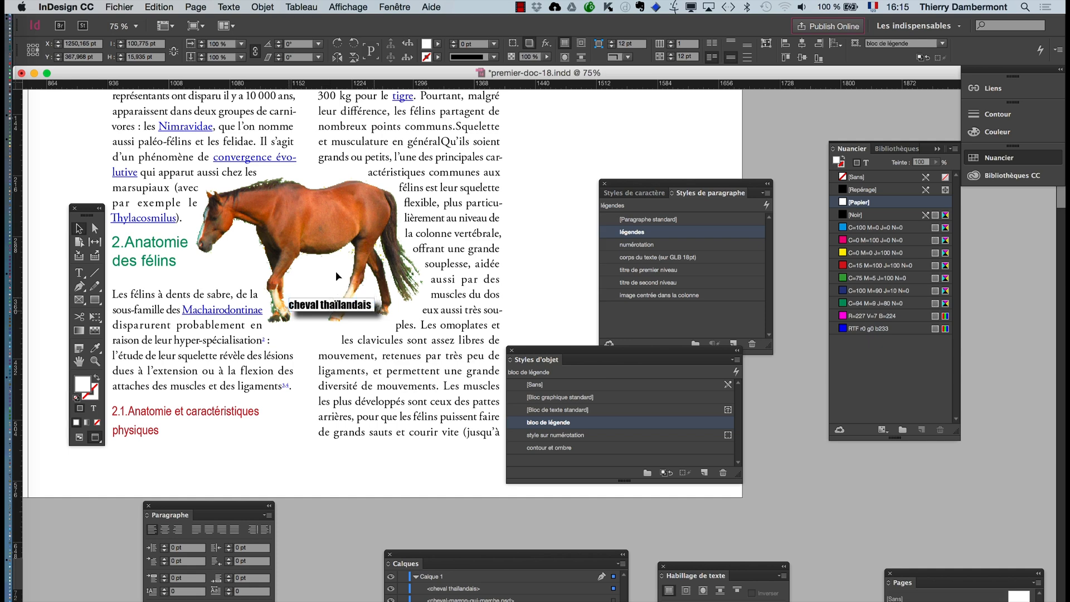
{"action": "left_click_drag", "start_coordinate": [328, 311], "coordinate": [339, 281]}
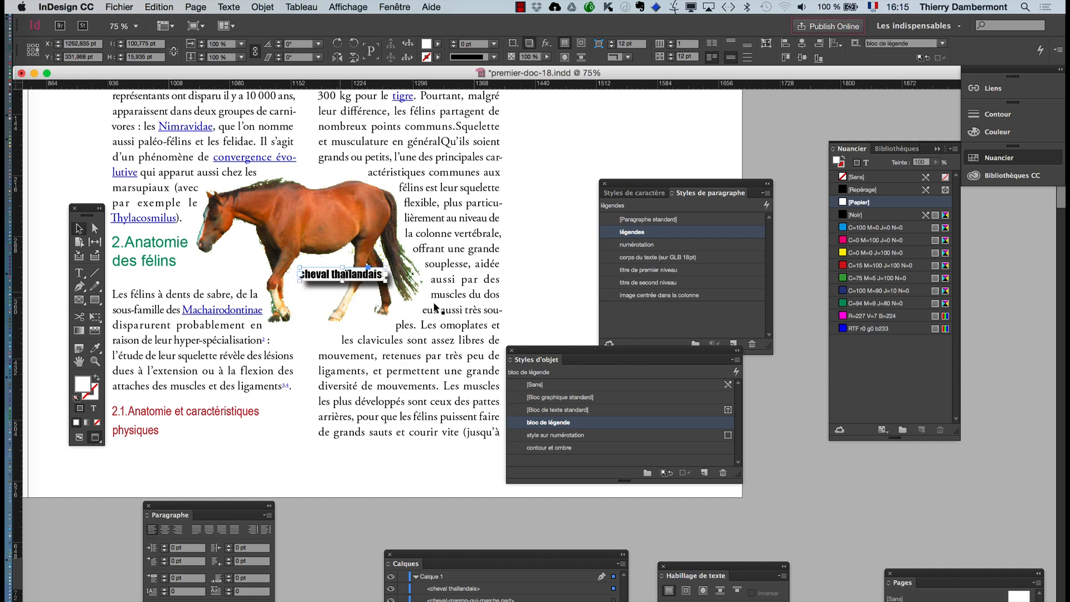
{"action": "left_click", "coordinate": [804, 443]}
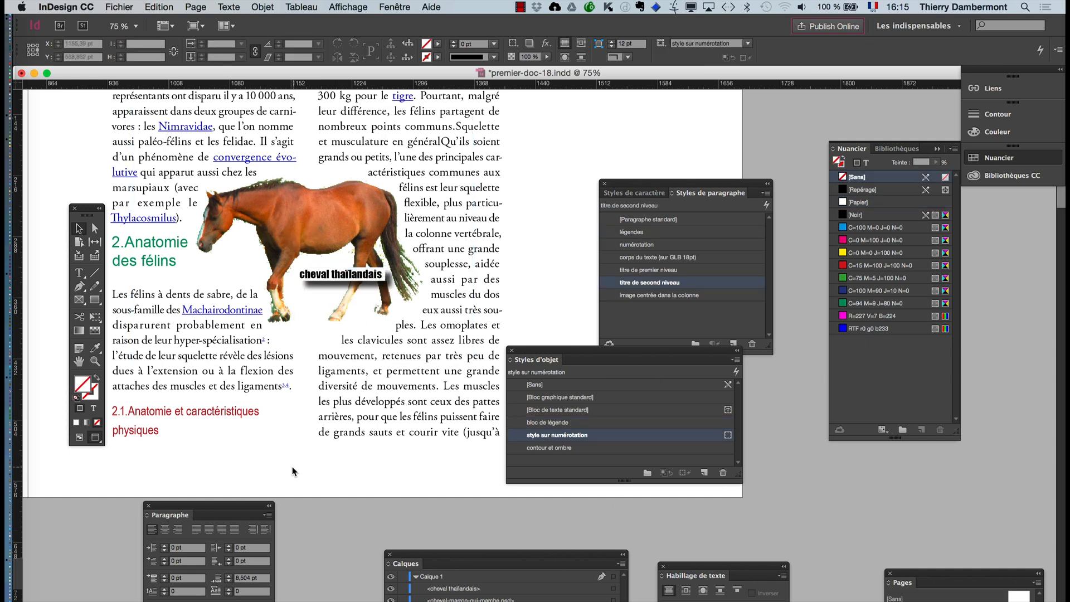
- Move the style panels clear of the pages and review the images and captions across the white and blue spreads
{"action": "scroll", "coordinate": [301, 463], "scroll_direction": "down", "scroll_amount": 1}
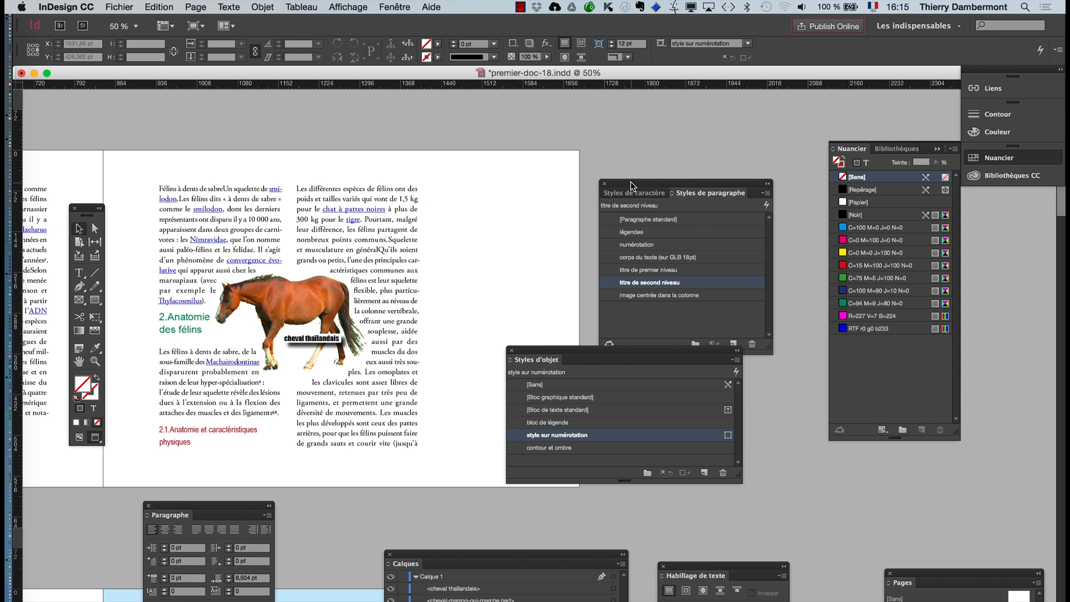
{"action": "left_click_drag", "start_coordinate": [630, 182], "coordinate": [678, 152]}
{"action": "left_click_drag", "start_coordinate": [536, 348], "coordinate": [705, 416]}
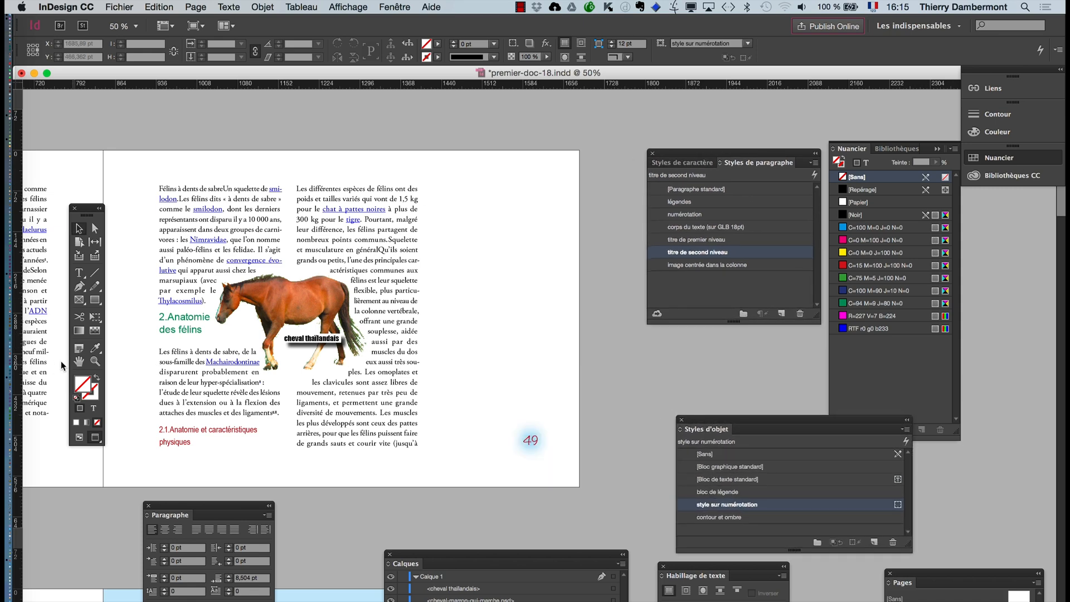
{"action": "scroll", "coordinate": [362, 384], "scroll_direction": "down", "scroll_amount": 3}
{"action": "scroll", "coordinate": [471, 349], "scroll_direction": "left", "scroll_amount": 5}
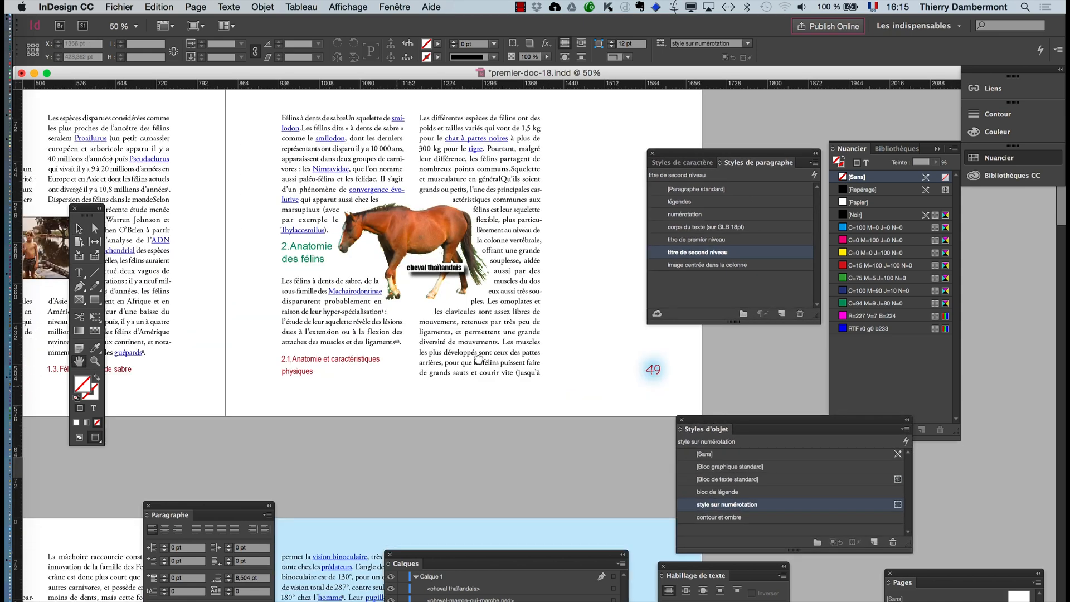
{"action": "scroll", "coordinate": [470, 372], "scroll_direction": "left", "scroll_amount": 6}
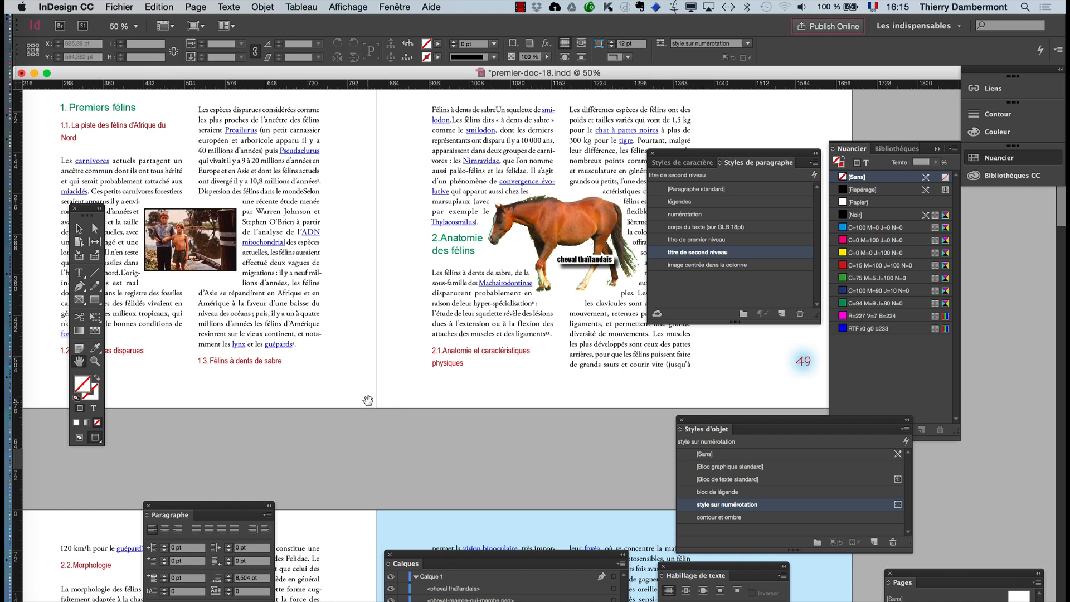
{"action": "scroll", "coordinate": [346, 368], "scroll_direction": "down", "scroll_amount": 5}
{"action": "scroll", "coordinate": [346, 367], "scroll_direction": "right", "scroll_amount": 2}
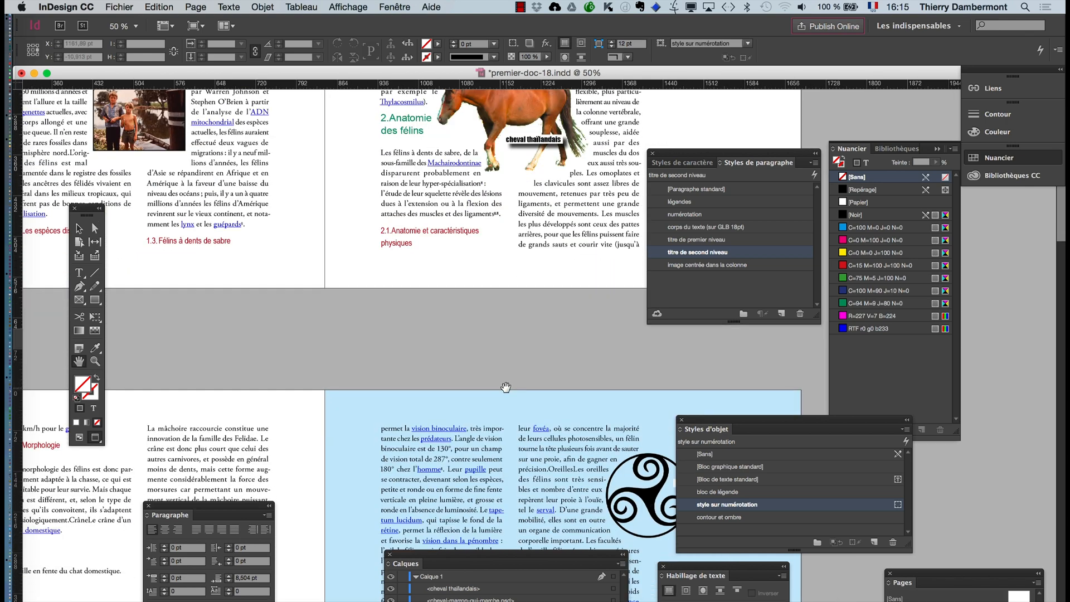
{"action": "scroll", "coordinate": [506, 386], "scroll_direction": "down", "scroll_amount": 1}
- Close the Styles d'objet and Styles de paragraphe panels and collapse the Nuancier panel
{"action": "left_click", "coordinate": [680, 420]}
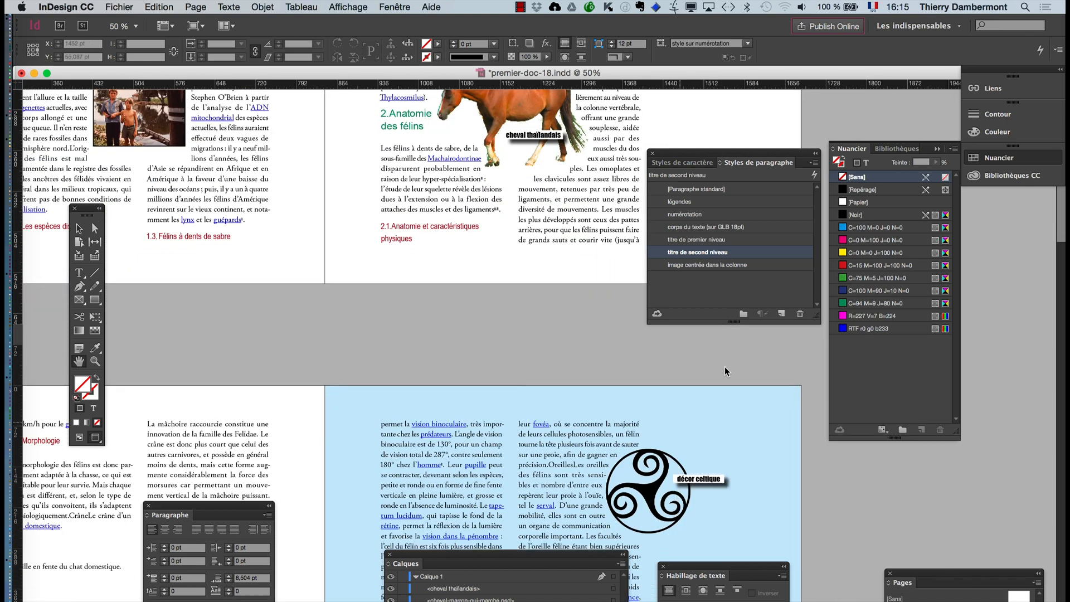
{"action": "left_click", "coordinate": [653, 155]}
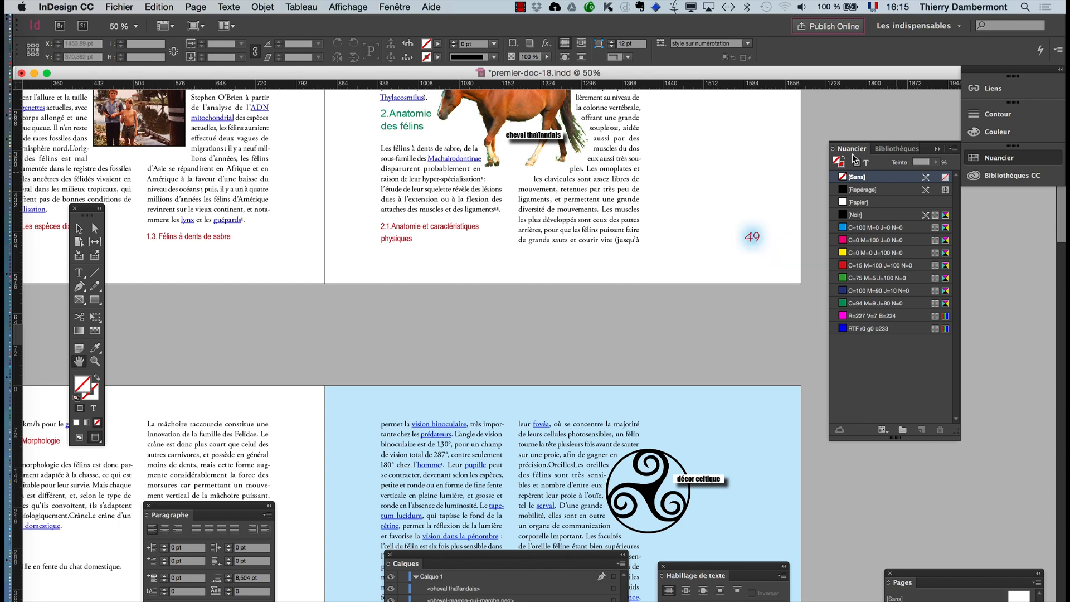
{"action": "left_click", "coordinate": [936, 149]}
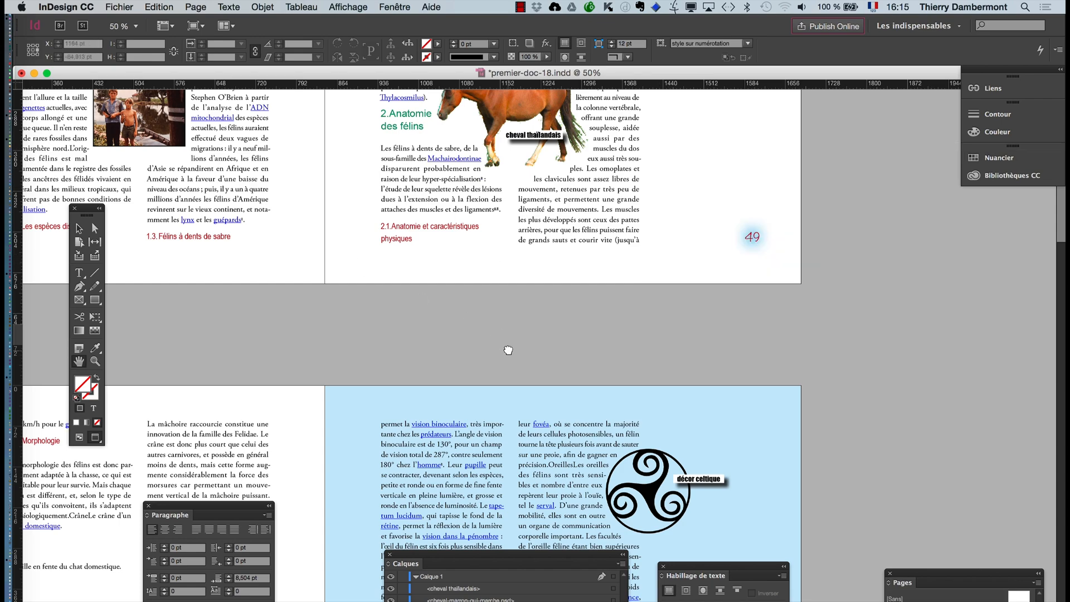
- Reopen the paragraph styles and select the "décor celtique" caption frame on the blue page
{"action": "left_click_drag", "start_coordinate": [509, 350], "coordinate": [522, 222]}
{"action": "left_click_drag", "start_coordinate": [521, 260], "coordinate": [543, 350]}
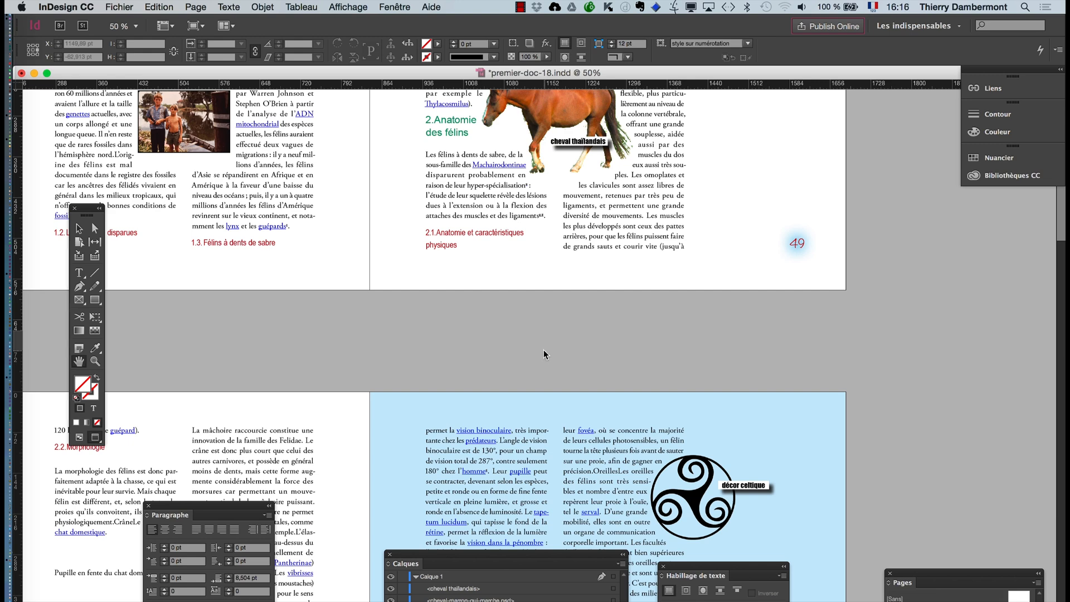
{"action": "scroll", "coordinate": [750, 488], "scroll_direction": "up", "scroll_amount": 3}
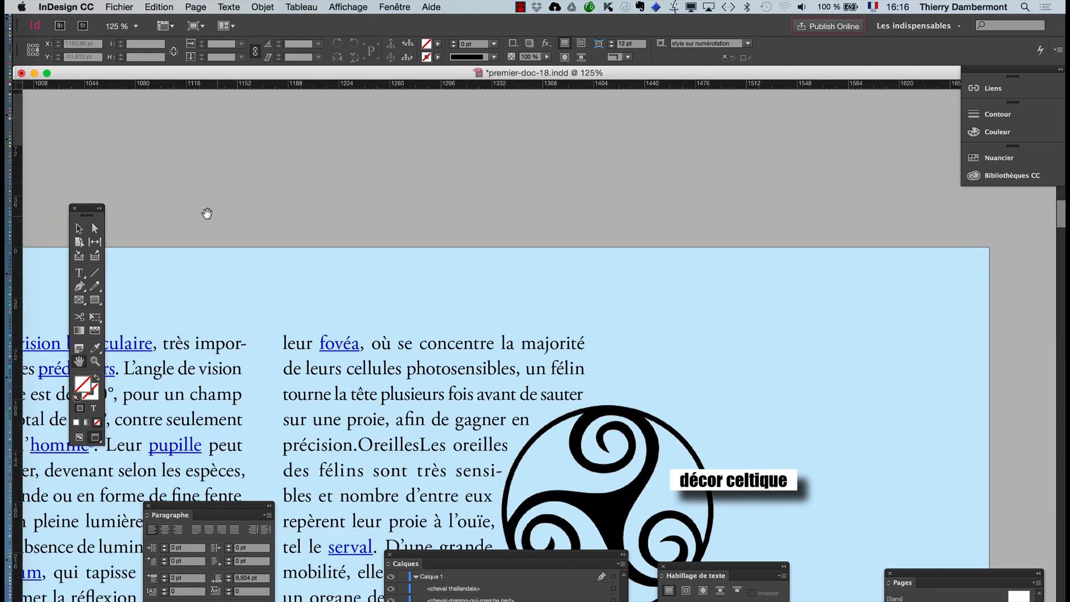
{"action": "left_click", "coordinate": [79, 229]}
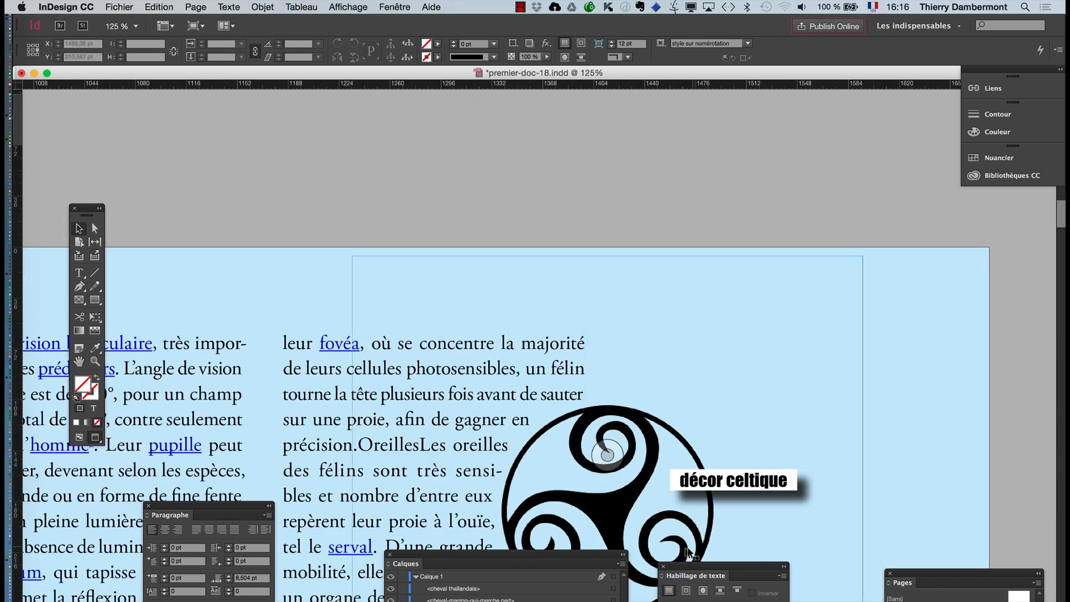
{"action": "left_click", "coordinate": [388, 6]}
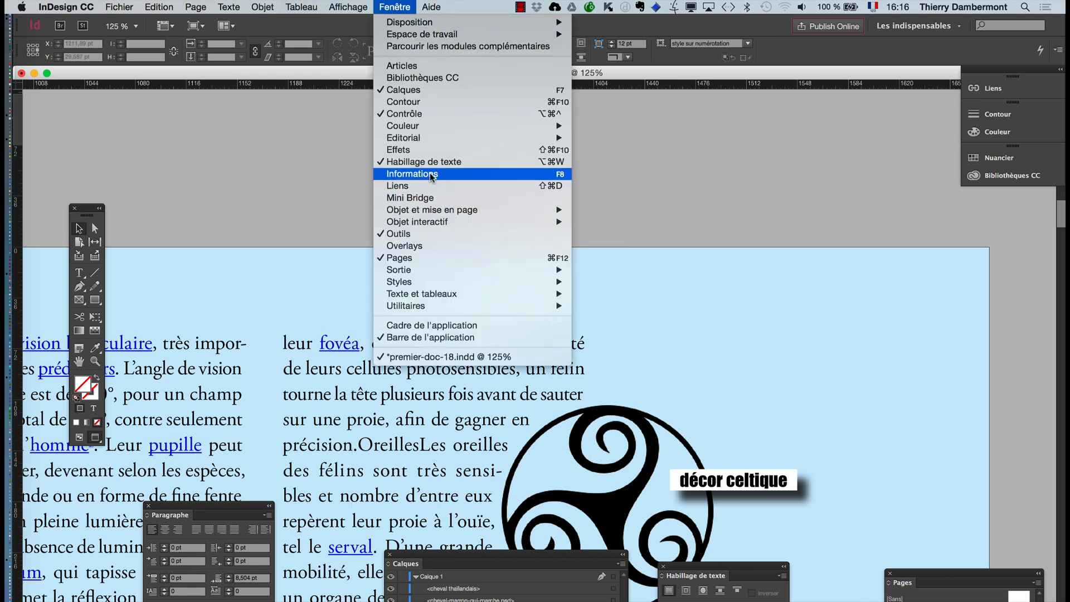
{"action": "mouse_move", "coordinate": [229, 6]}
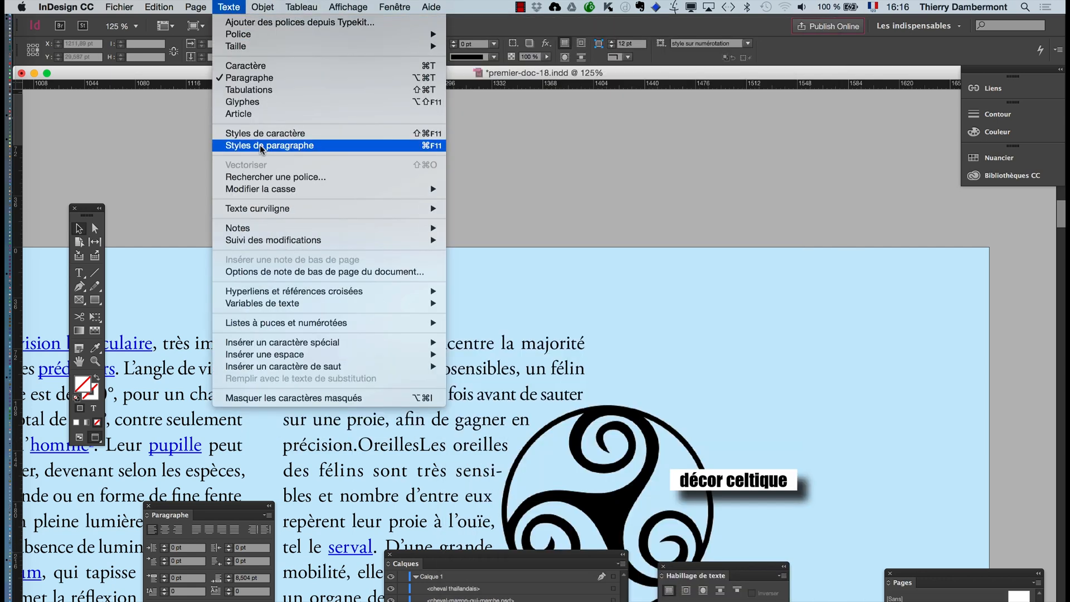
{"action": "left_click", "coordinate": [259, 146]}
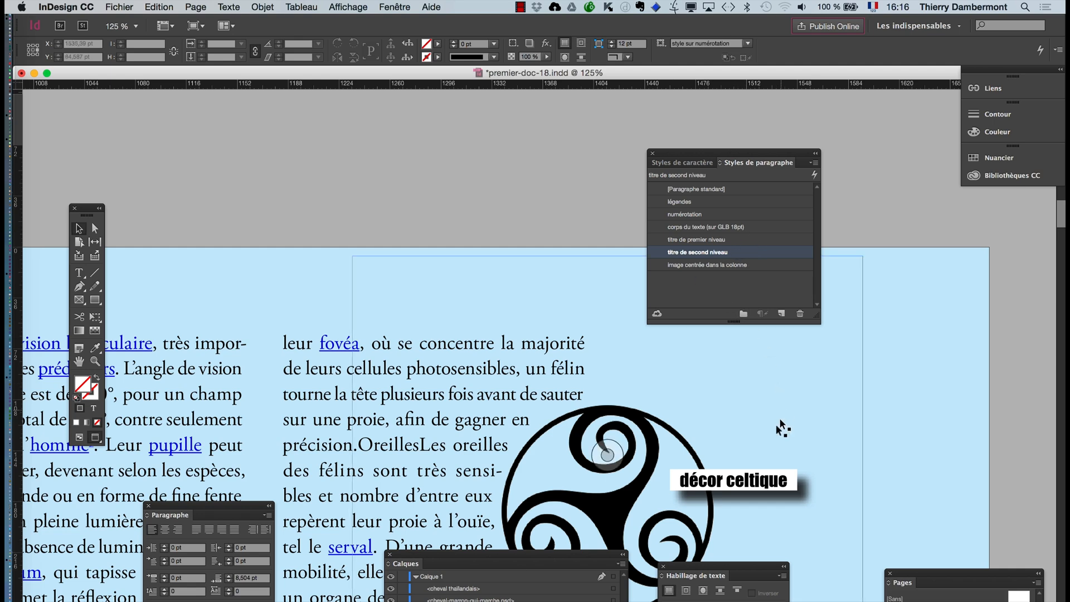
{"action": "left_click", "coordinate": [740, 483]}
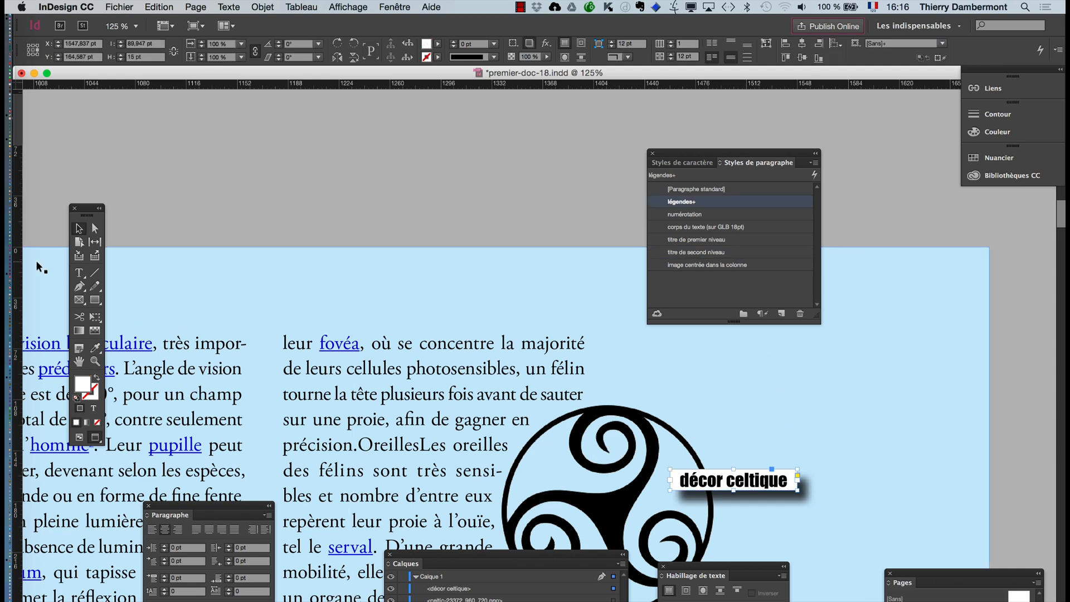
- Try reapplying the "légendes" paragraph style to the "décor celtique" text without its overrides, and undo it
{"action": "key", "text": "t"}
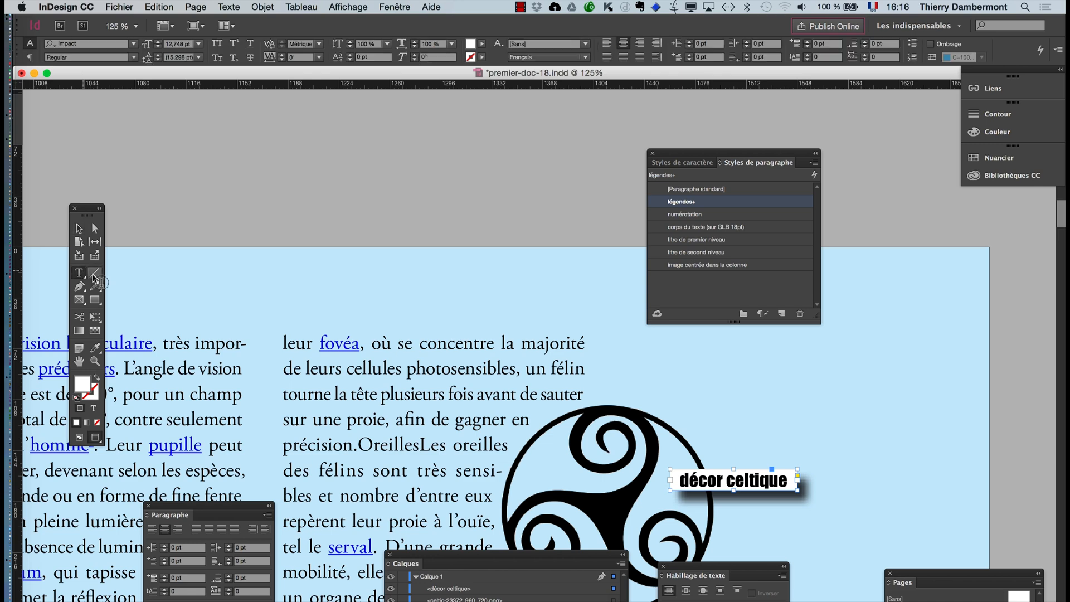
{"action": "left_click", "coordinate": [738, 479]}
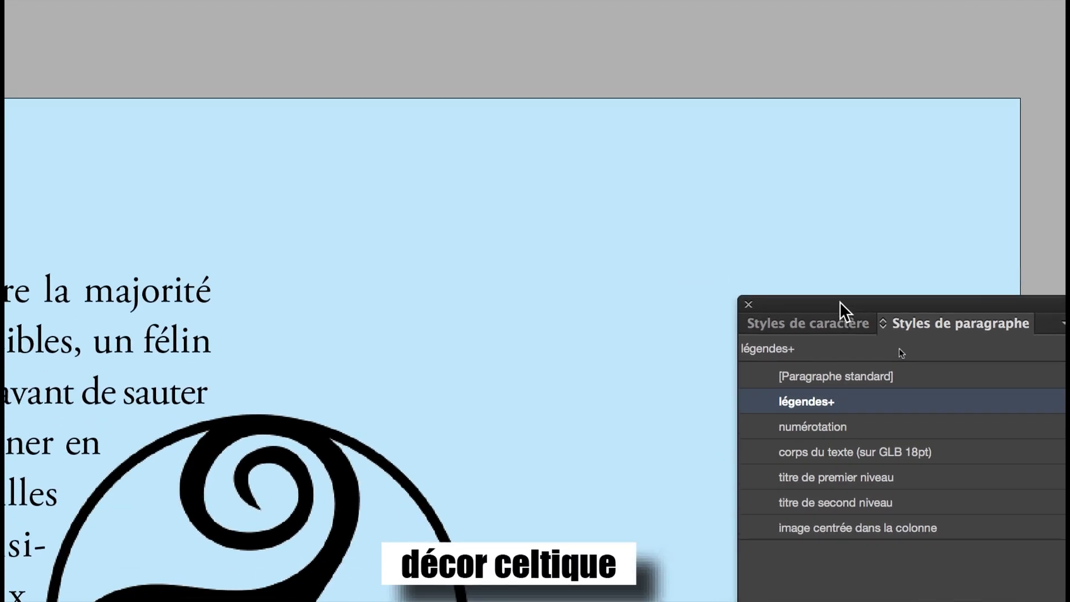
{"action": "left_click", "coordinate": [886, 400], "text": "alt"}
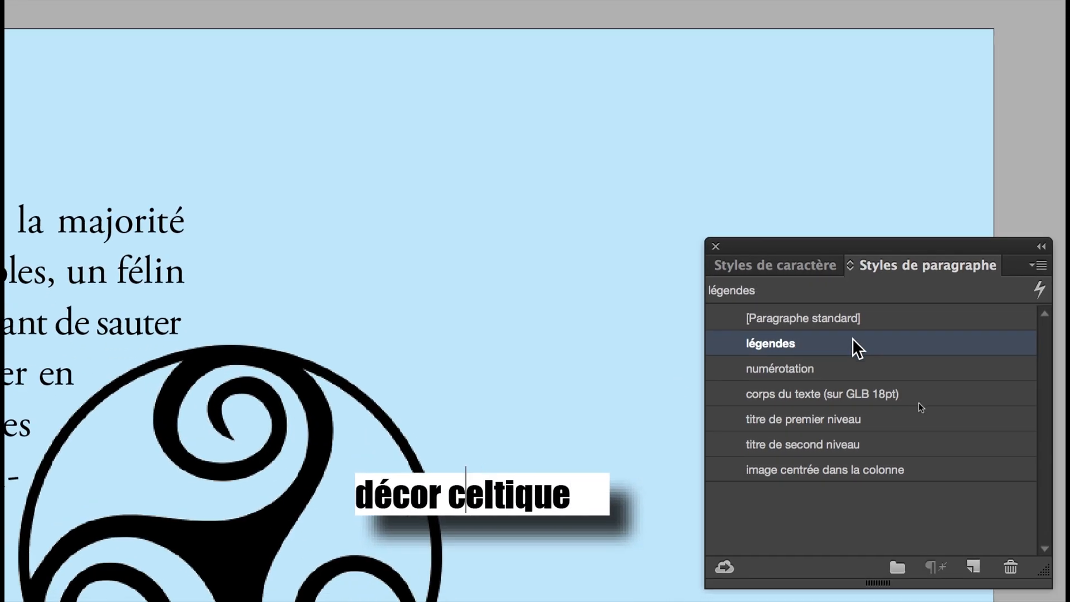
{"action": "key", "text": "super+z"}
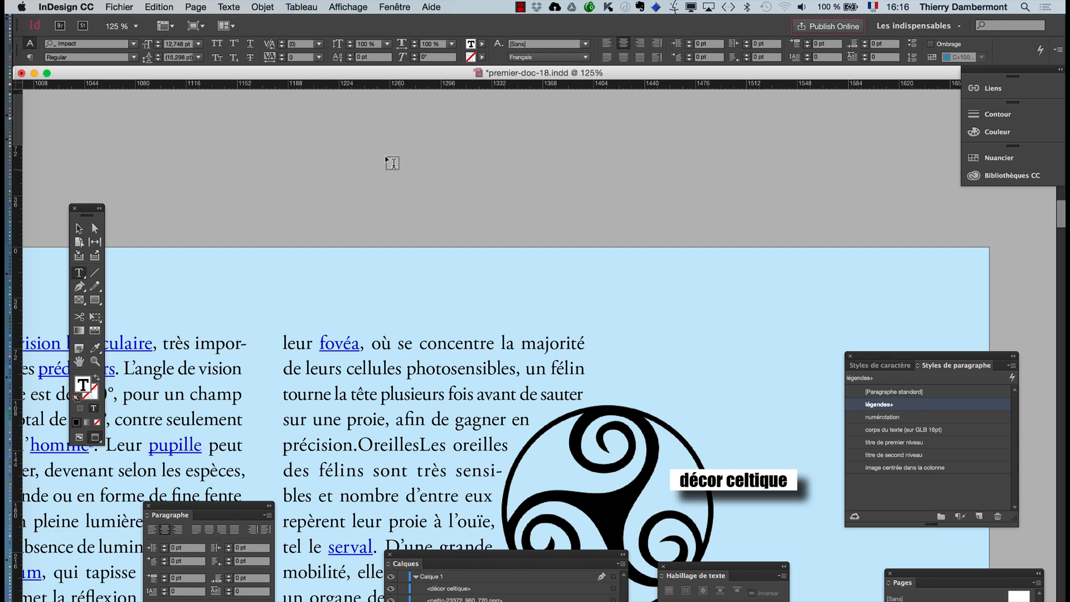
- Apply the "bloc de légende" object style to the "décor celtique" caption frame and deselect it
{"action": "left_click", "coordinate": [80, 228]}
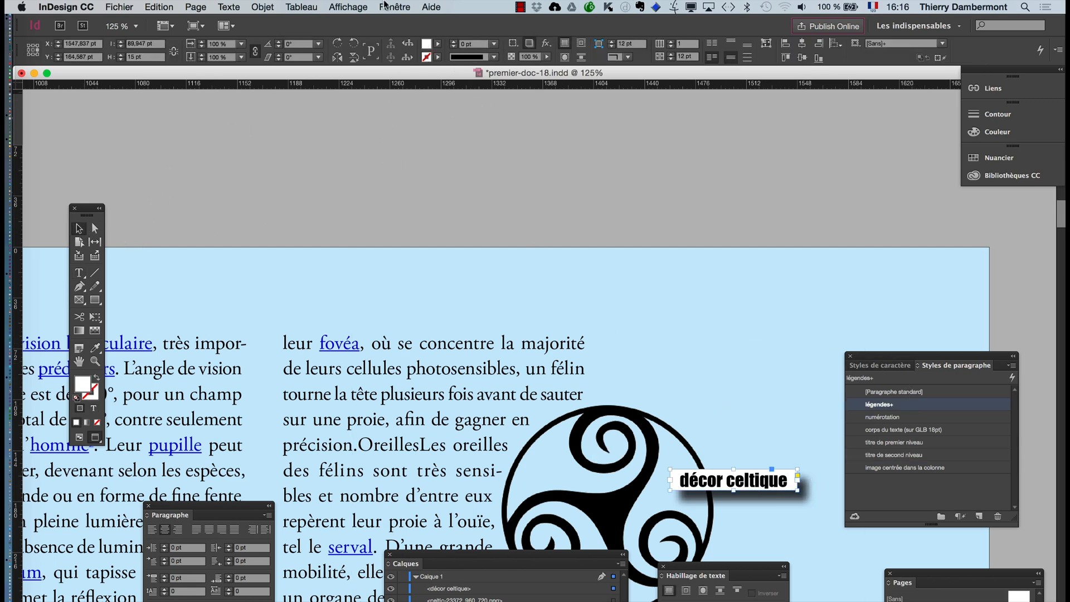
{"action": "left_click", "coordinate": [393, 7]}
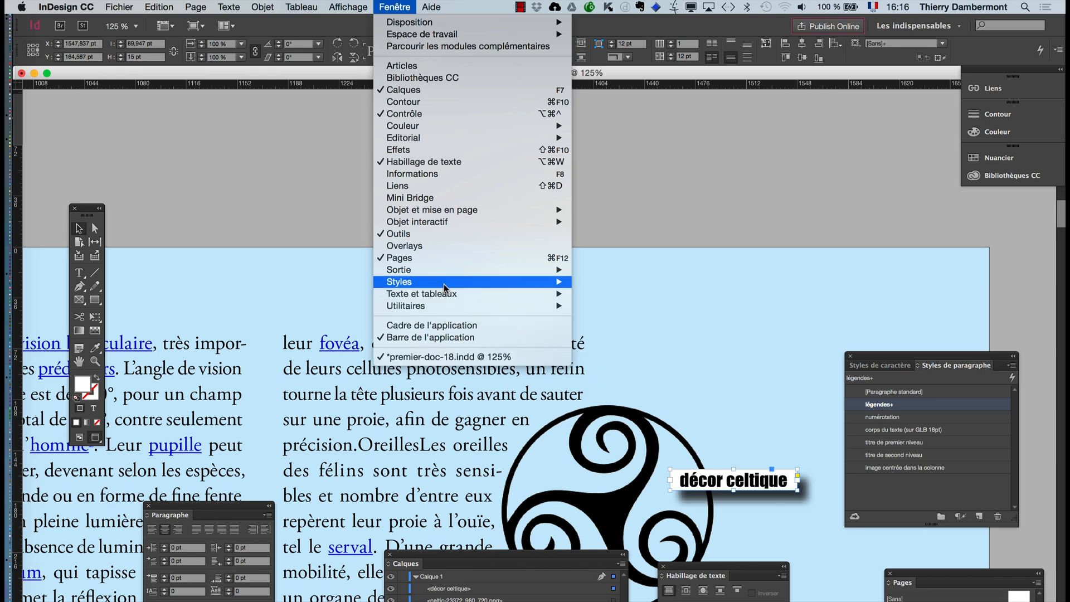
{"action": "mouse_move", "coordinate": [446, 283]}
{"action": "left_click", "coordinate": [595, 285]}
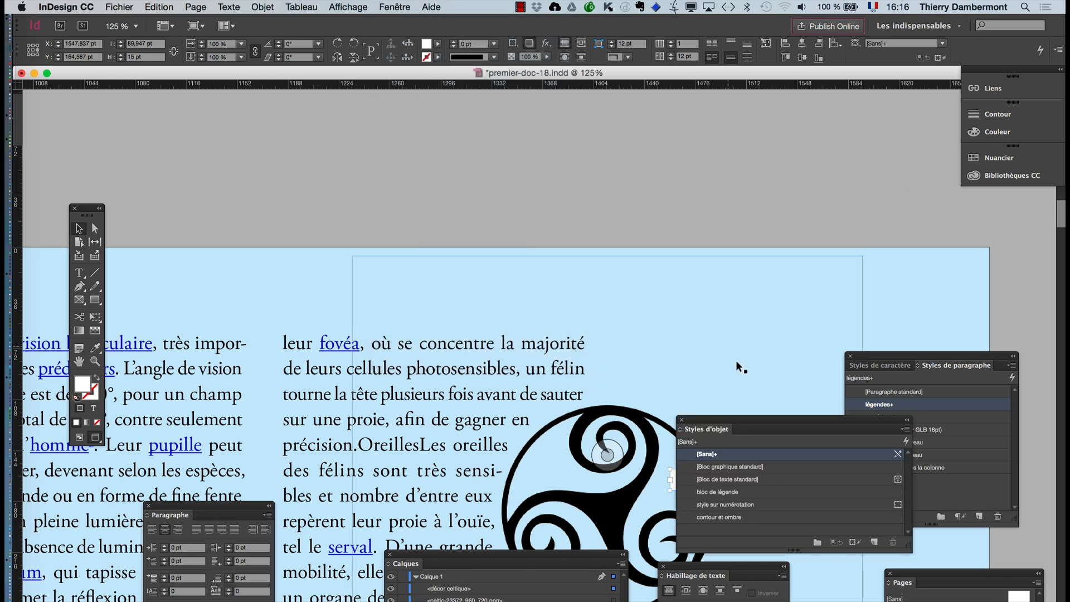
{"action": "left_click_drag", "start_coordinate": [737, 416], "coordinate": [430, 269]}
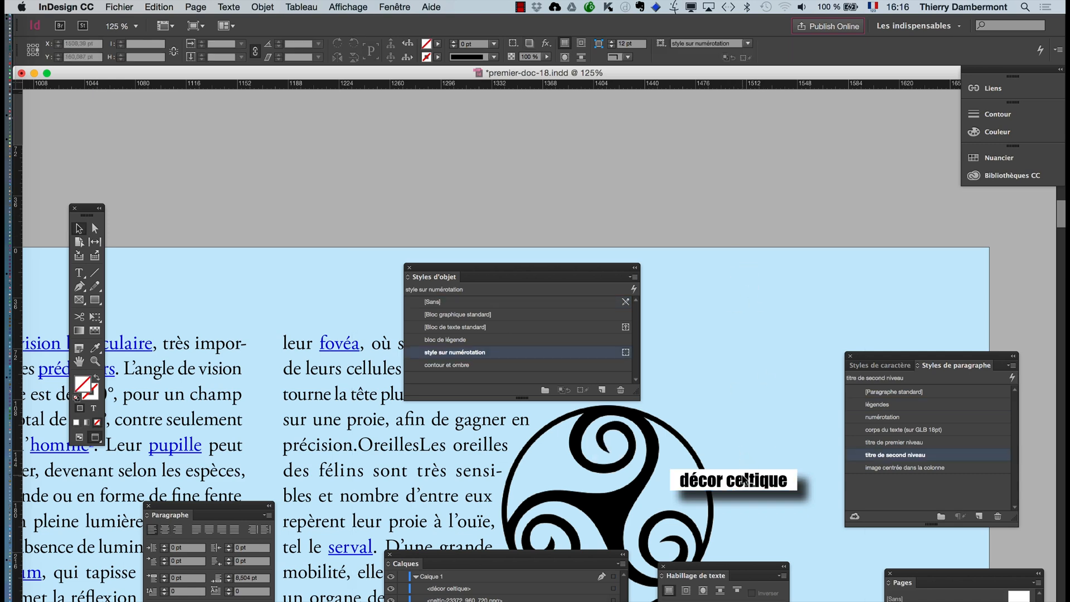
{"action": "left_click", "coordinate": [466, 341]}
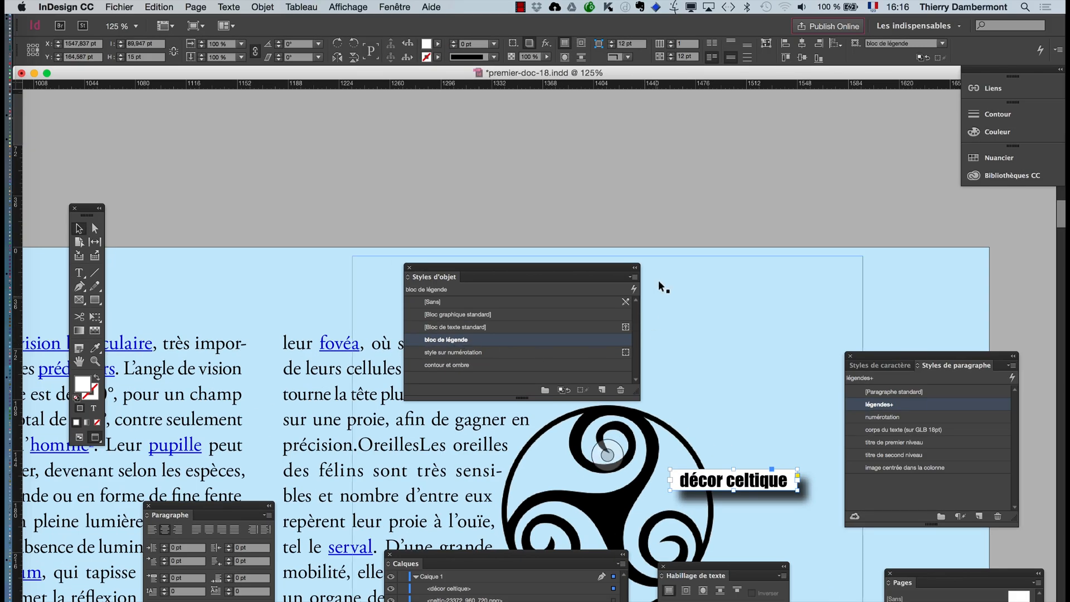
{"action": "left_click", "coordinate": [659, 223]}
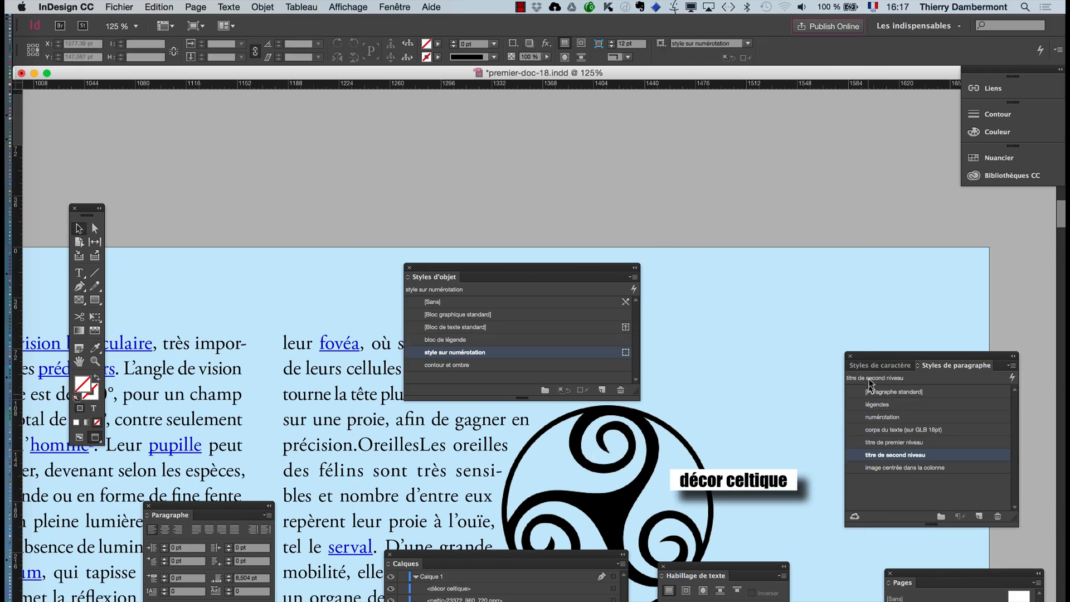
- Set the alignment of the "légendes" paragraph style to Centrer
{"action": "left_click", "coordinate": [78, 361]}
{"action": "left_click", "coordinate": [78, 228]}
{"action": "double_click", "coordinate": [912, 398]}
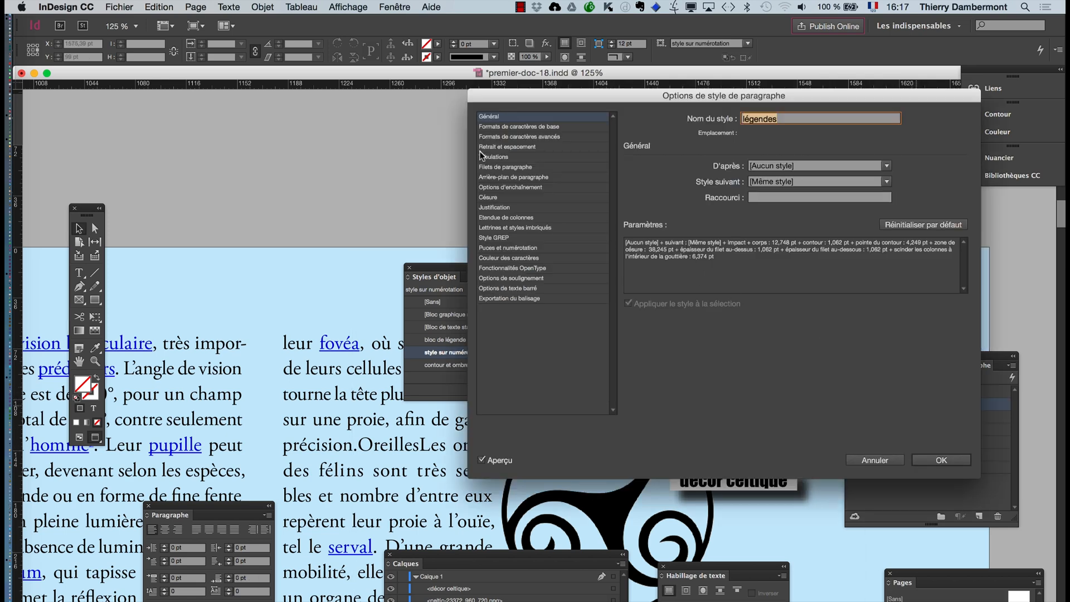
{"action": "left_click", "coordinate": [506, 127]}
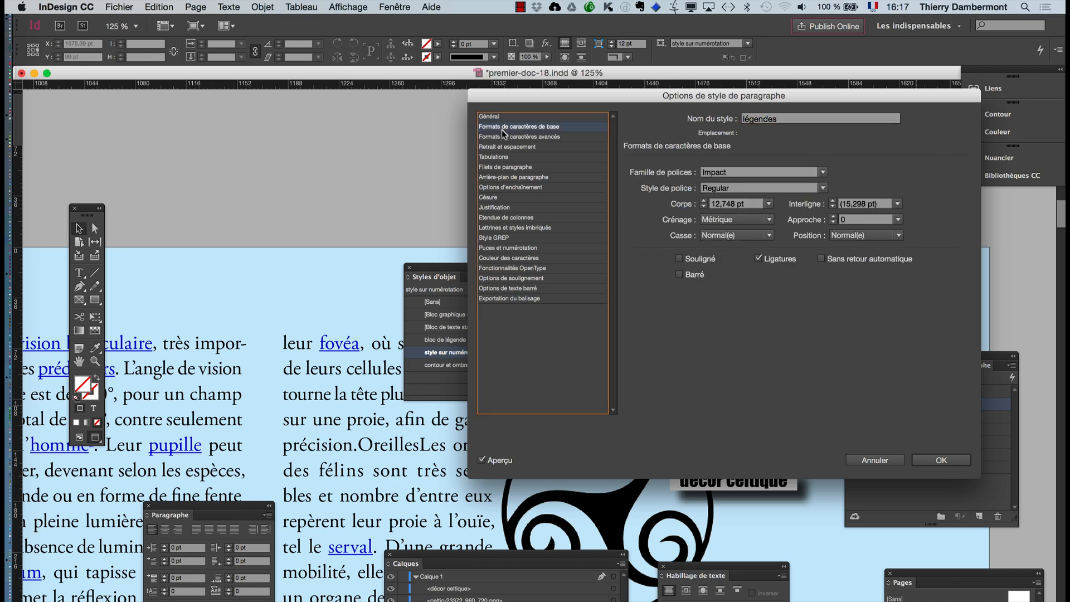
{"action": "left_click", "coordinate": [503, 147]}
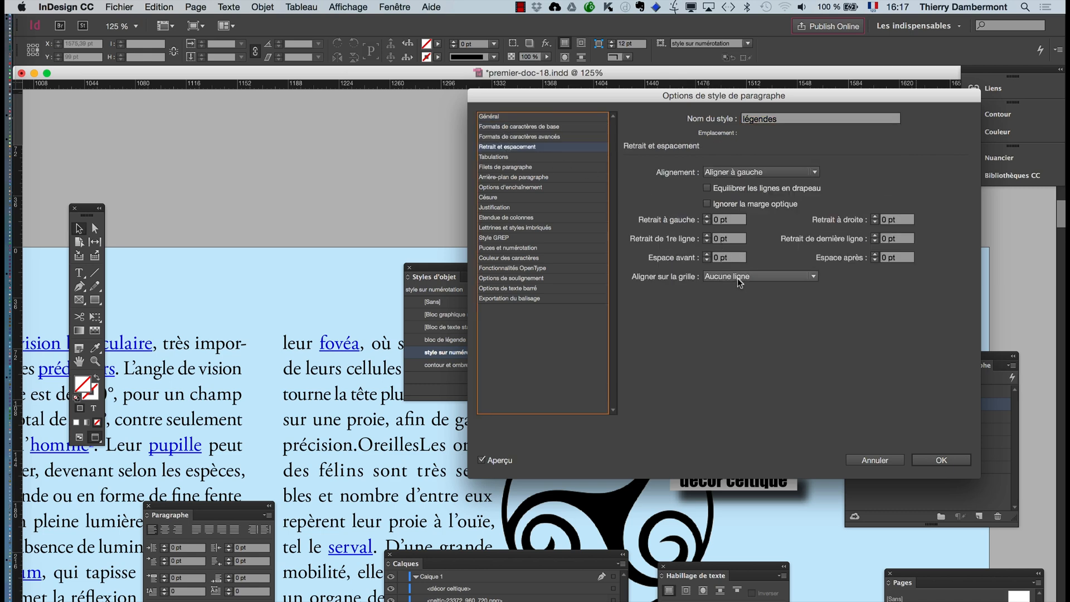
{"action": "left_click", "coordinate": [744, 173]}
{"action": "left_click", "coordinate": [742, 197]}
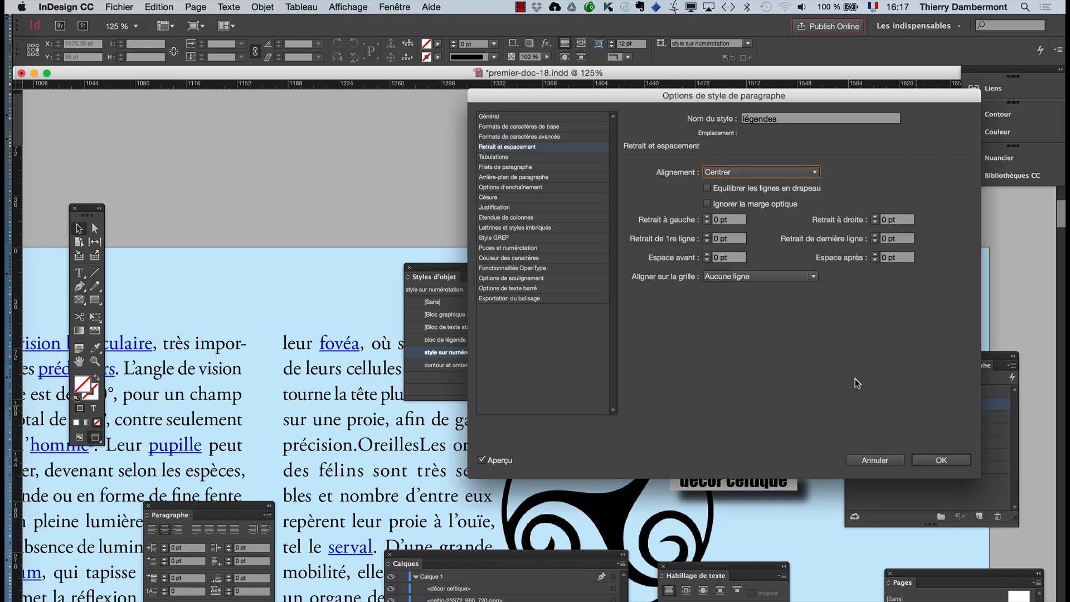
{"action": "left_click", "coordinate": [941, 460]}
- Check the paragraph style of the "décor celtique" text and the object style of its frame, and deselect it
{"action": "left_click", "coordinate": [81, 269]}
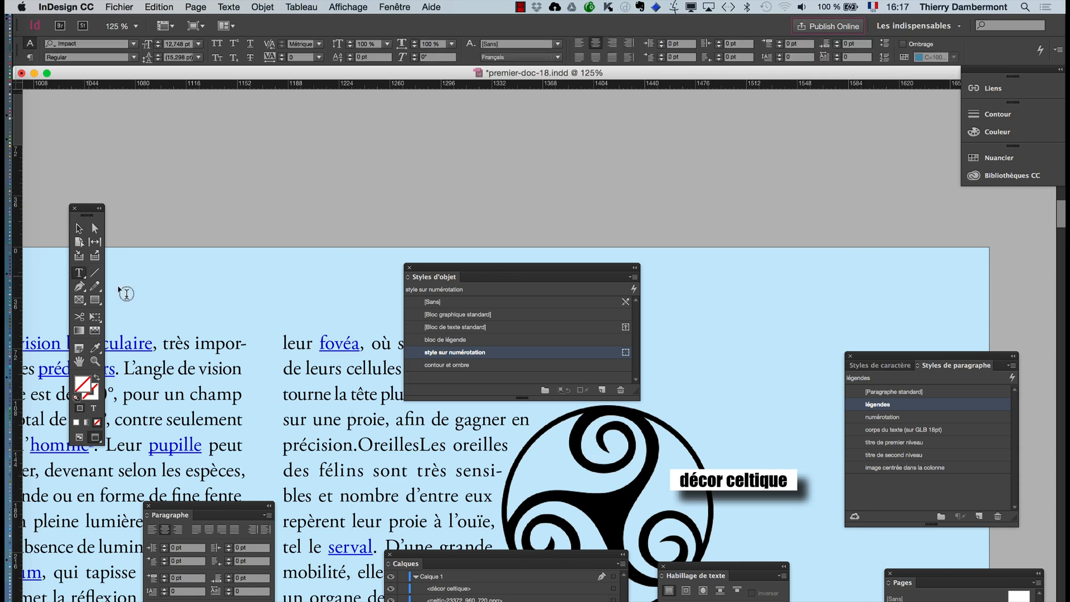
{"action": "left_click", "coordinate": [695, 478]}
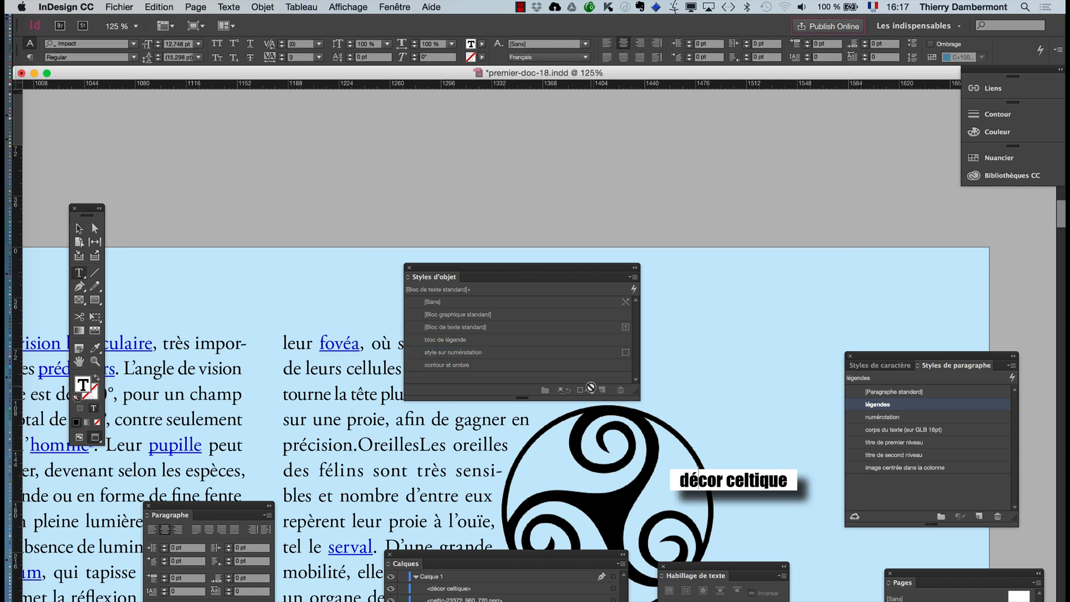
{"action": "left_click", "coordinate": [747, 480]}
{"action": "left_click", "coordinate": [79, 229]}
{"action": "key", "text": "super+minus"}
{"action": "key", "text": "super+minus"}
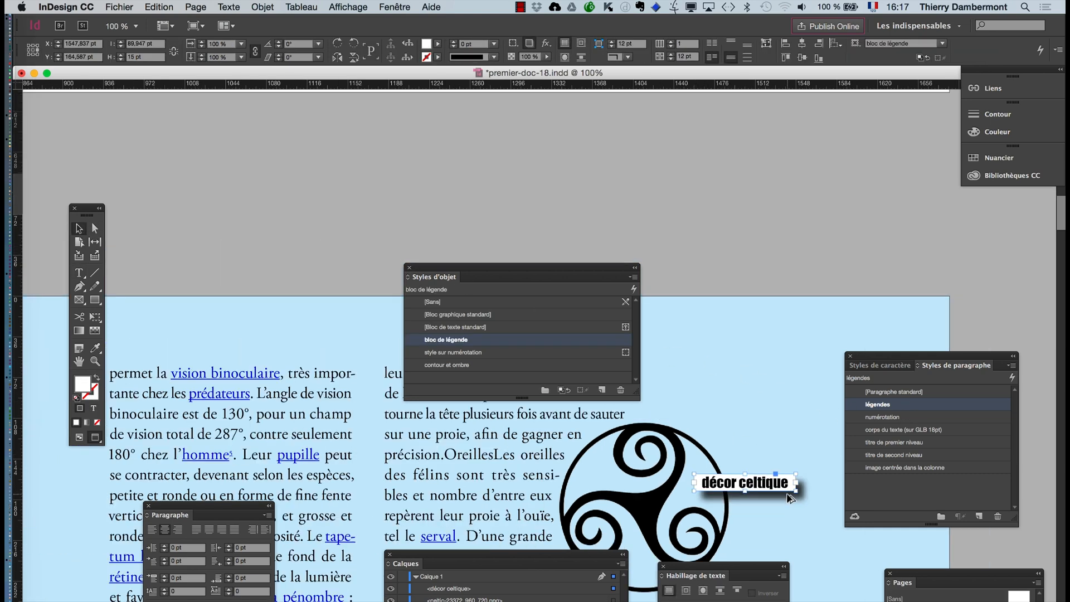
{"action": "left_click", "coordinate": [739, 306]}
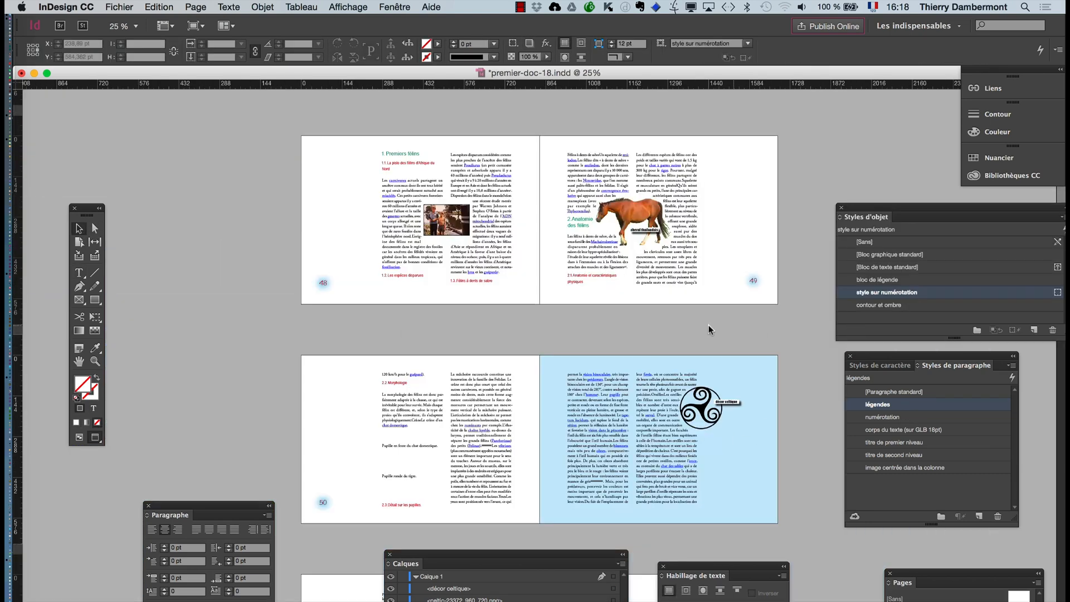
- Go to the text spread on pages 52–53 and show it in normal view mode with guides and hidden characters
{"action": "scroll", "coordinate": [652, 324], "scroll_direction": "down", "scroll_amount": 5}
{"action": "scroll", "coordinate": [650, 322], "scroll_direction": "down", "scroll_amount": 5}
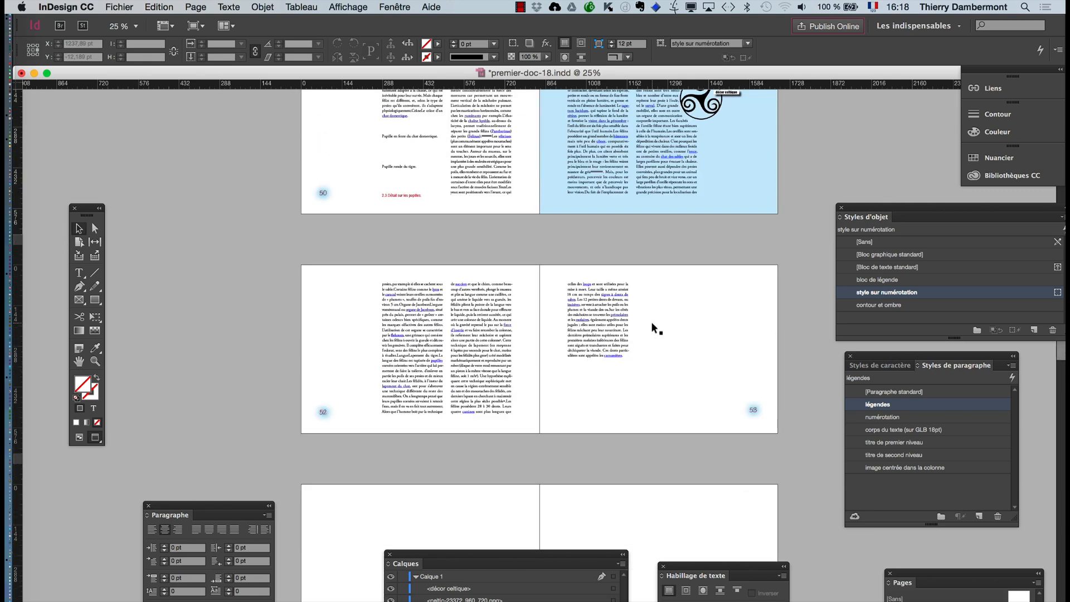
{"action": "scroll", "coordinate": [653, 318], "scroll_direction": "up", "scroll_amount": 1}
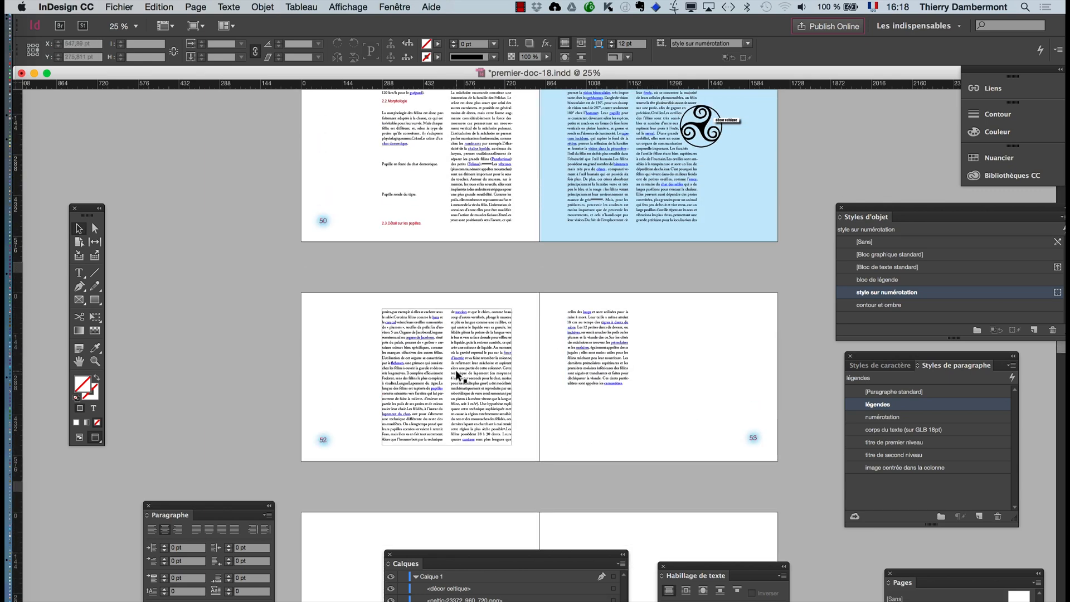
{"action": "key", "text": "super+equal"}
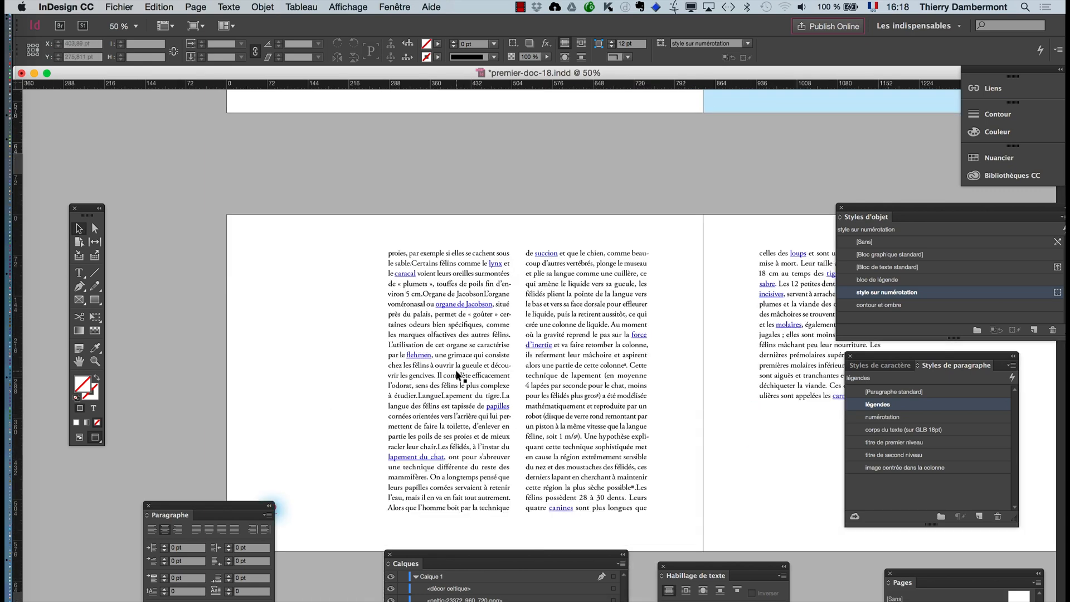
{"action": "left_click", "coordinate": [79, 361]}
{"action": "left_click_drag", "start_coordinate": [438, 365], "coordinate": [343, 279]}
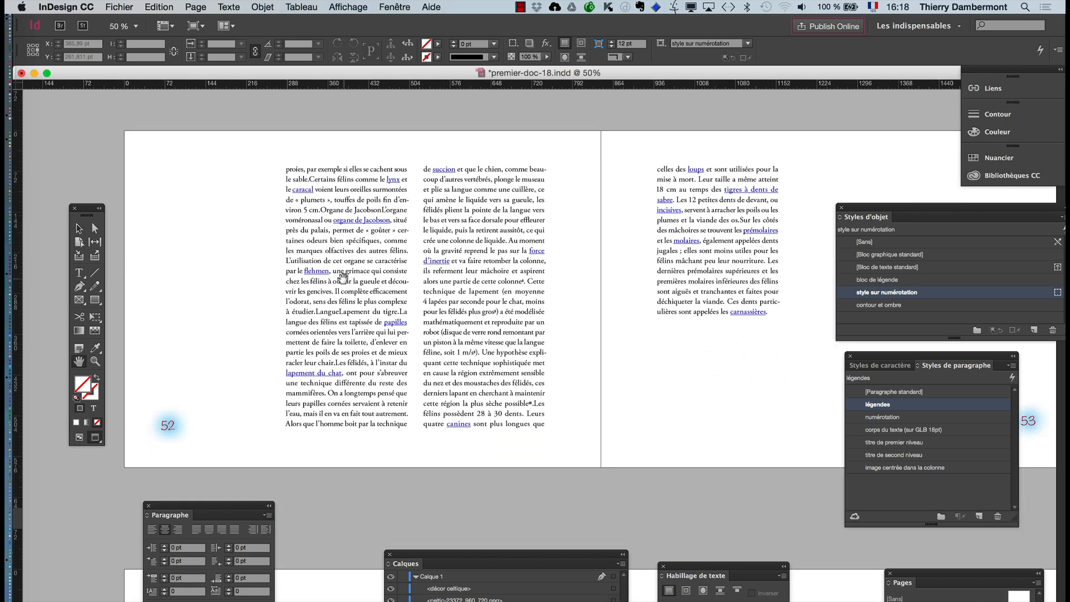
{"action": "left_click", "coordinate": [80, 437]}
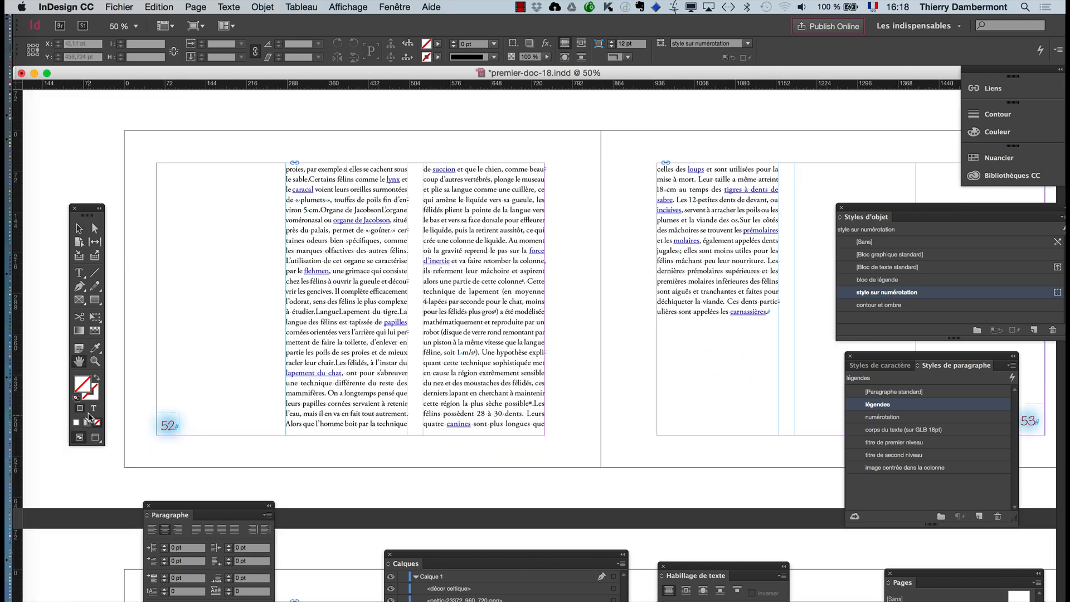
- Check which paragraph style the body text on page 52 uses, and deselect its frame
{"action": "left_click", "coordinate": [81, 272]}
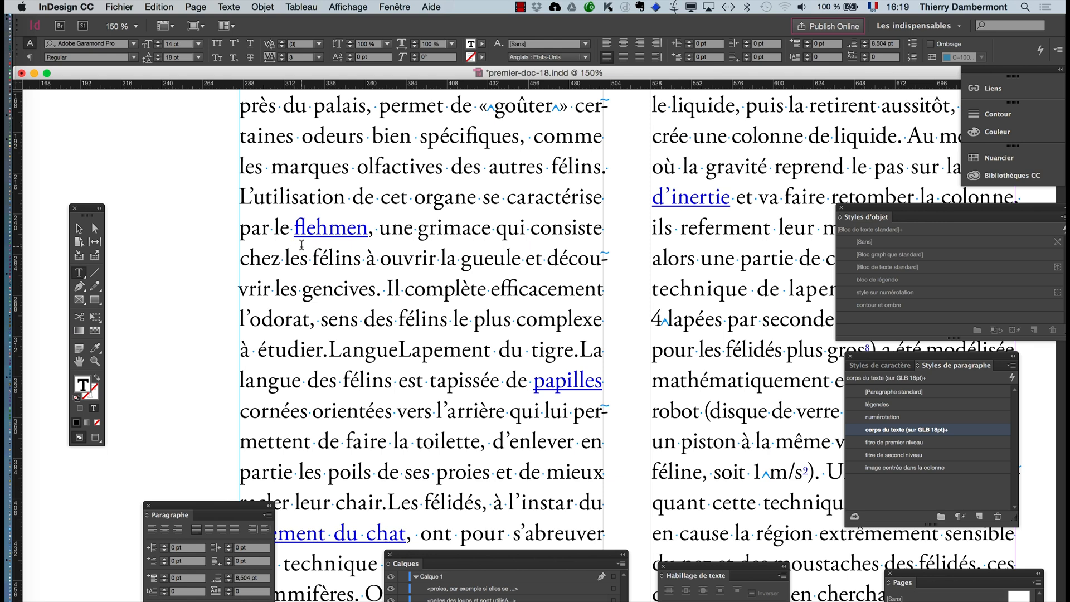
{"action": "left_click", "coordinate": [79, 228]}
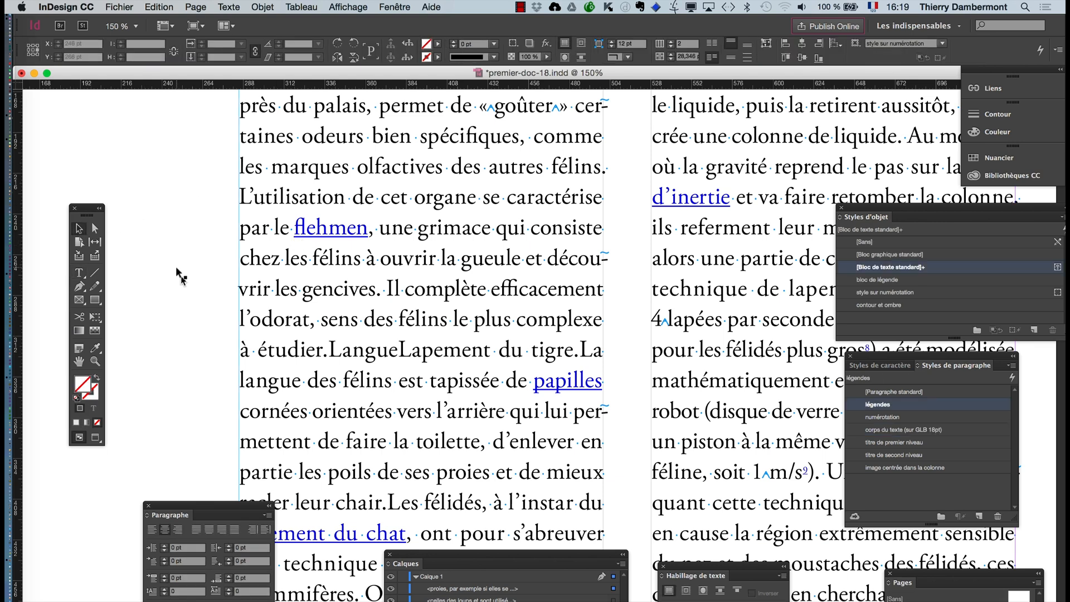
{"action": "left_click", "coordinate": [176, 268]}
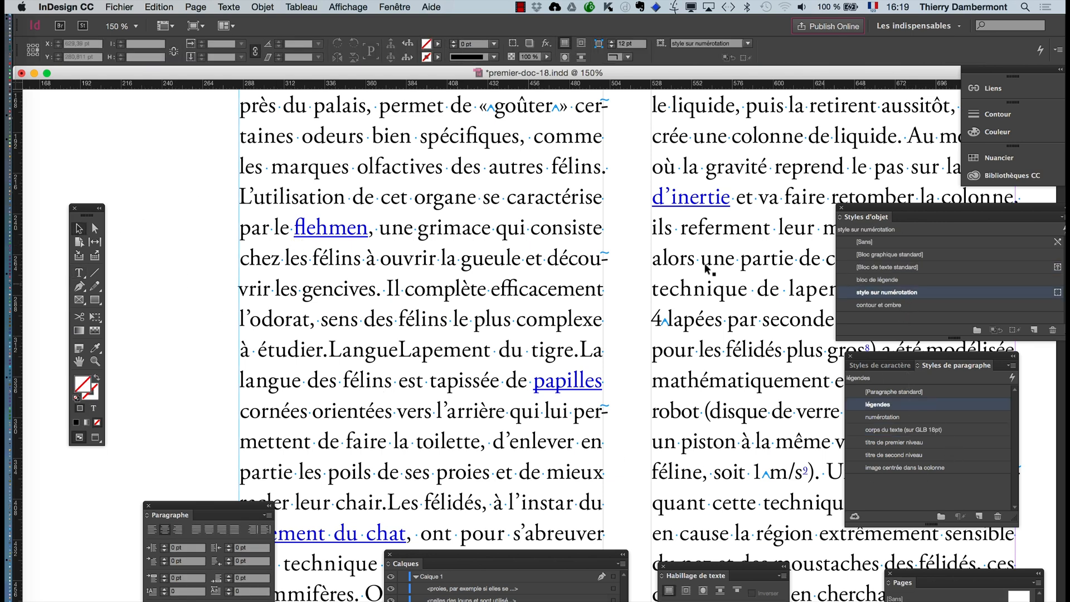
- Try turning off Ligatures in the basic character formats of the "corps du texte (sur GLB 18pt)" paragraph style with the preview, and cancel
{"action": "double_click", "coordinate": [899, 429]}
{"action": "left_click", "coordinate": [505, 126]}
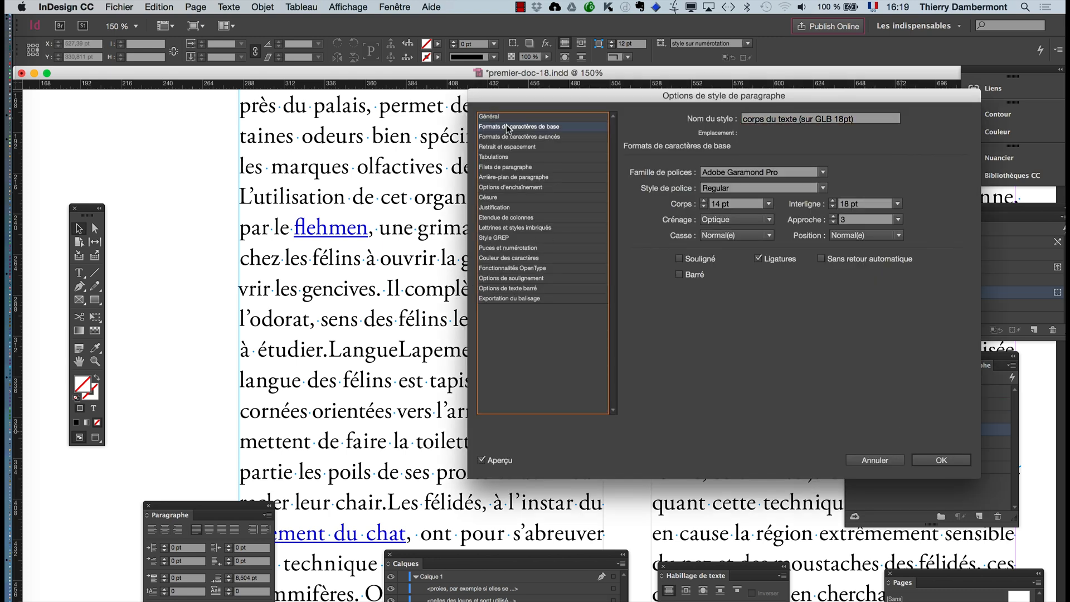
{"action": "left_click", "coordinate": [757, 259]}
{"action": "left_click", "coordinate": [758, 258]}
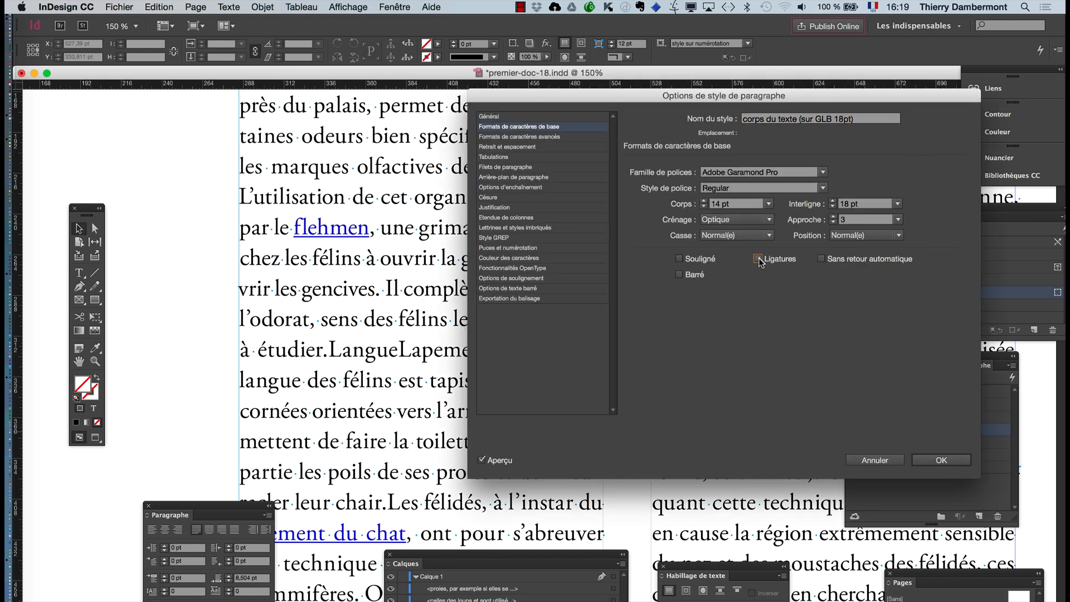
{"action": "left_click", "coordinate": [503, 463]}
{"action": "left_click", "coordinate": [502, 463]}
{"action": "left_click", "coordinate": [875, 460]}
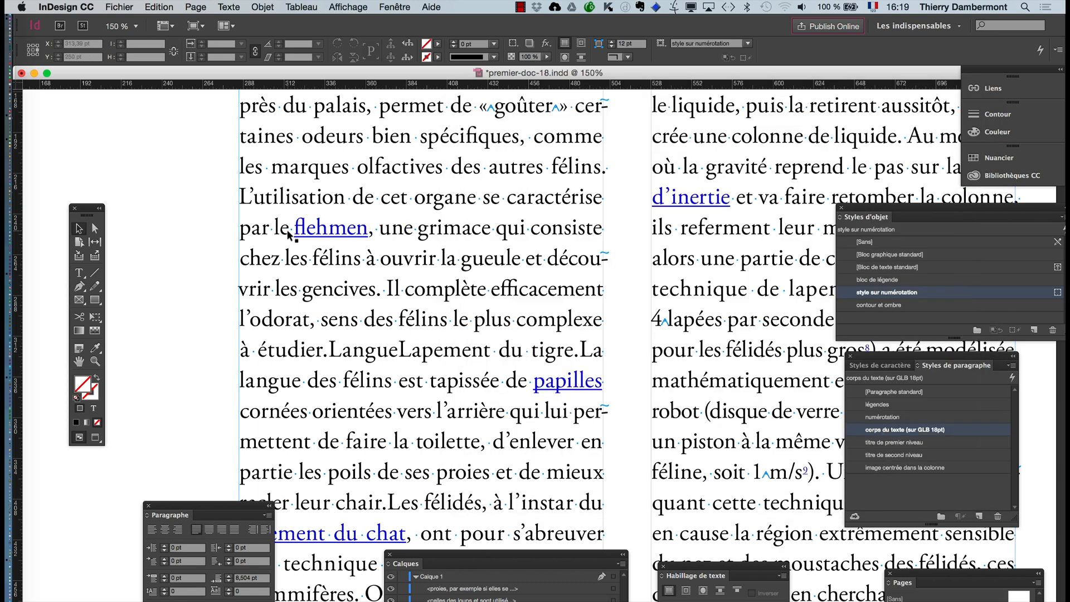
- Insert the word "efficace" between "les" and "félins" in the line below "flehmen", and deselect the text frame
{"action": "scroll", "coordinate": [290, 236], "scroll_direction": "up", "scroll_amount": 1}
{"action": "scroll", "coordinate": [289, 237], "scroll_direction": "up", "scroll_amount": 3}
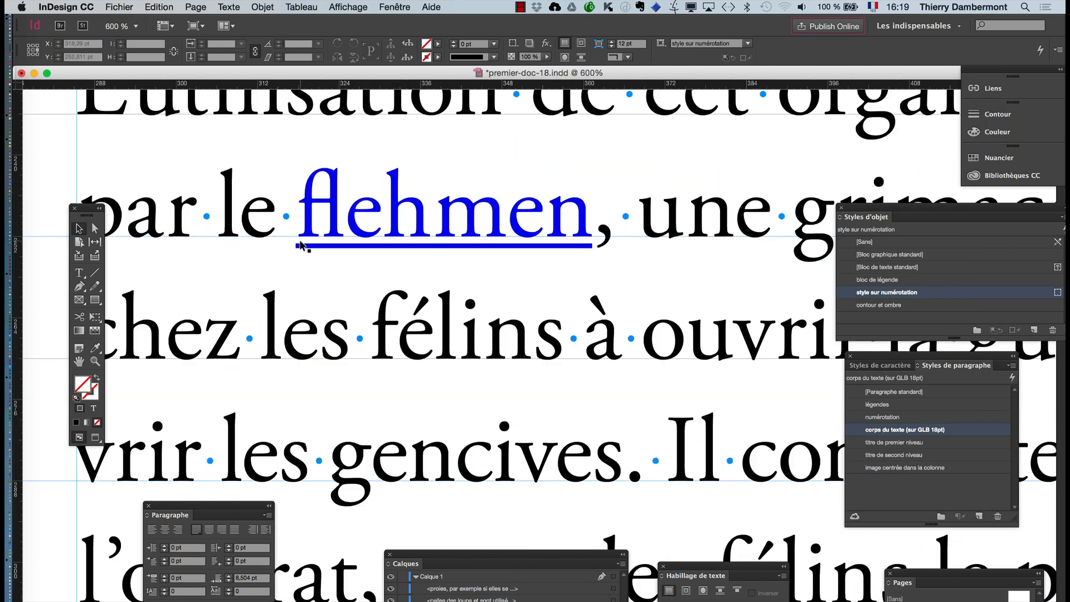
{"action": "scroll", "coordinate": [299, 245], "scroll_direction": "up", "scroll_amount": 1}
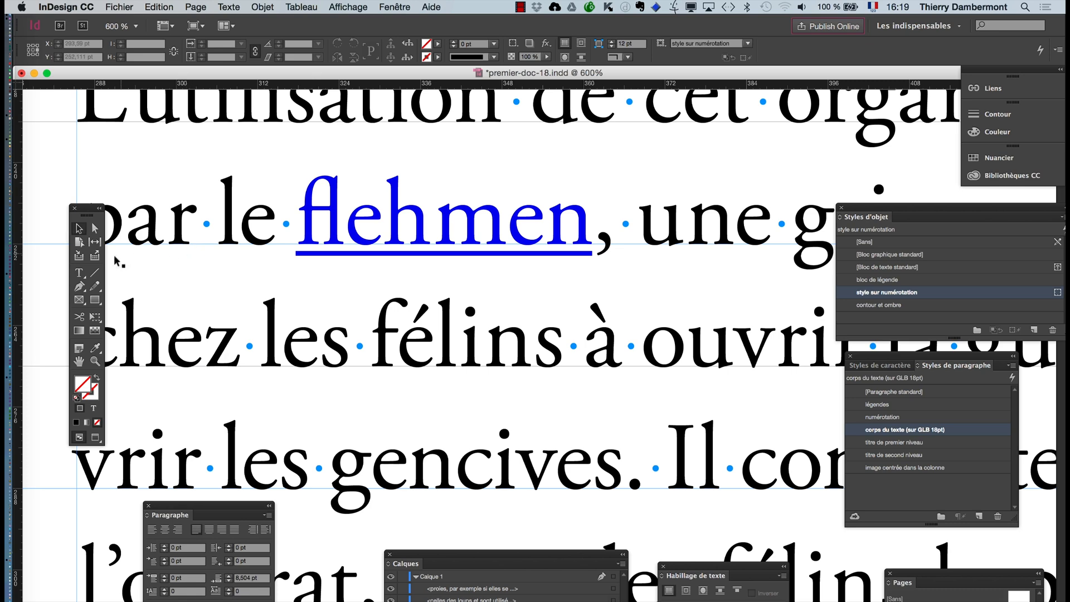
{"action": "left_click", "coordinate": [79, 272]}
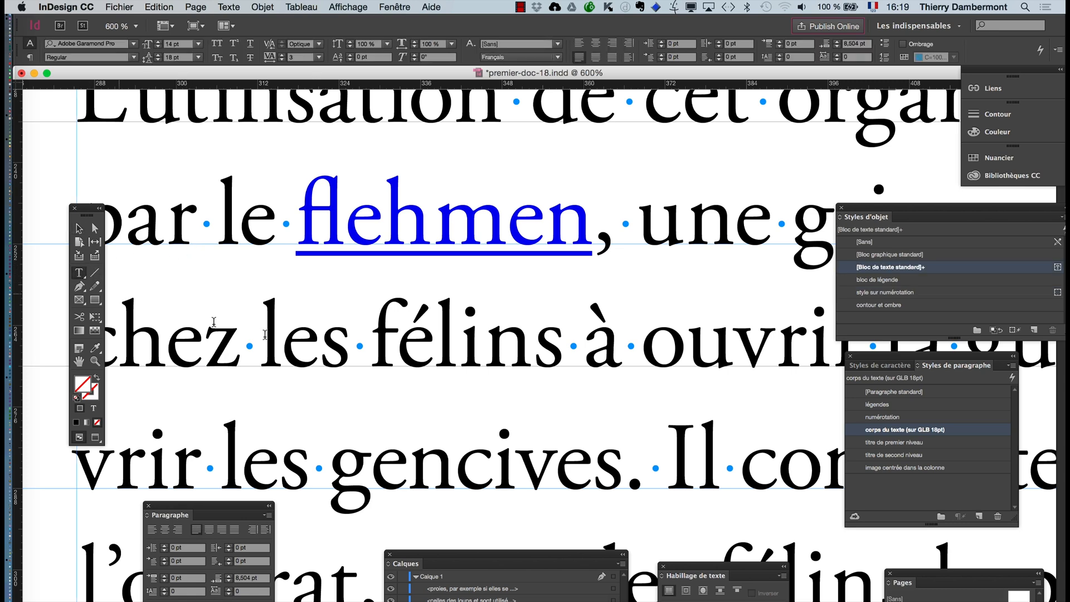
{"action": "left_click", "coordinate": [367, 348]}
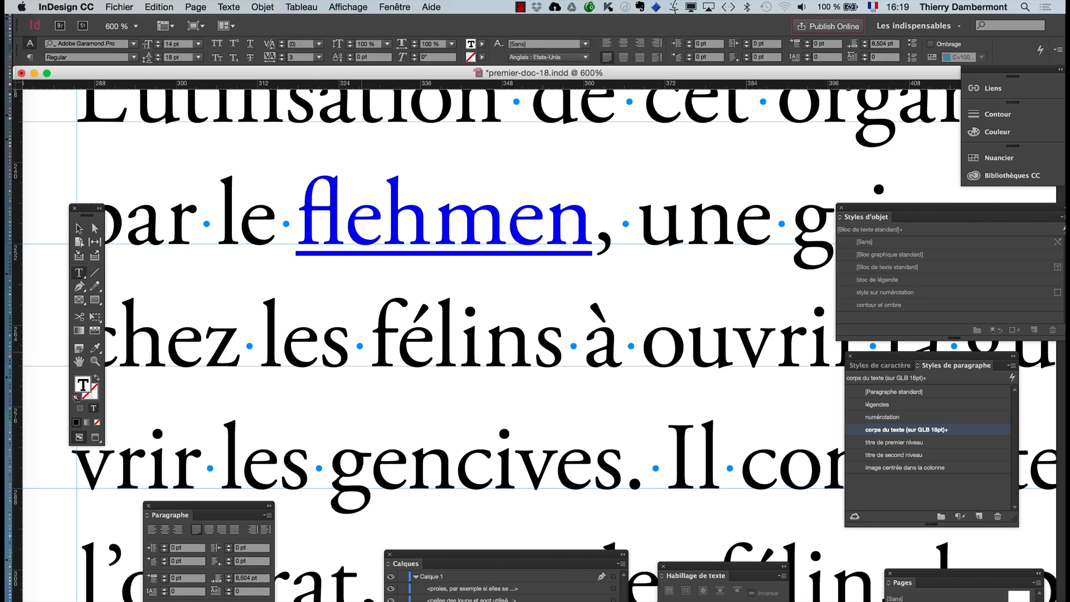
{"action": "type", "text": "efficace"}
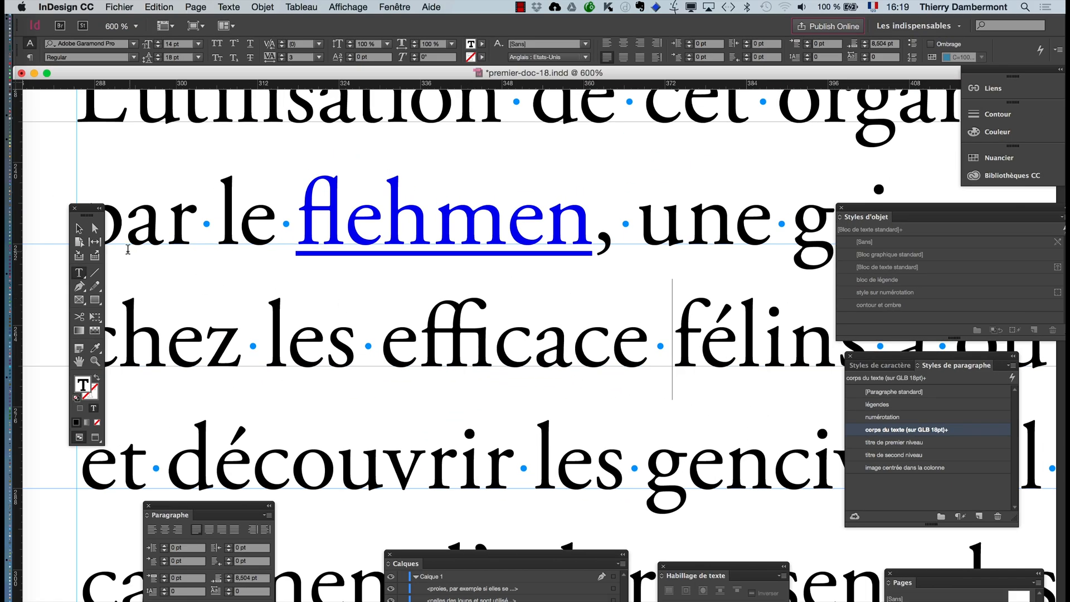
{"action": "left_click", "coordinate": [78, 228]}
{"action": "scroll", "coordinate": [432, 338], "scroll_direction": "down", "scroll_amount": 2}
{"action": "scroll", "coordinate": [431, 338], "scroll_direction": "down", "scroll_amount": 4}
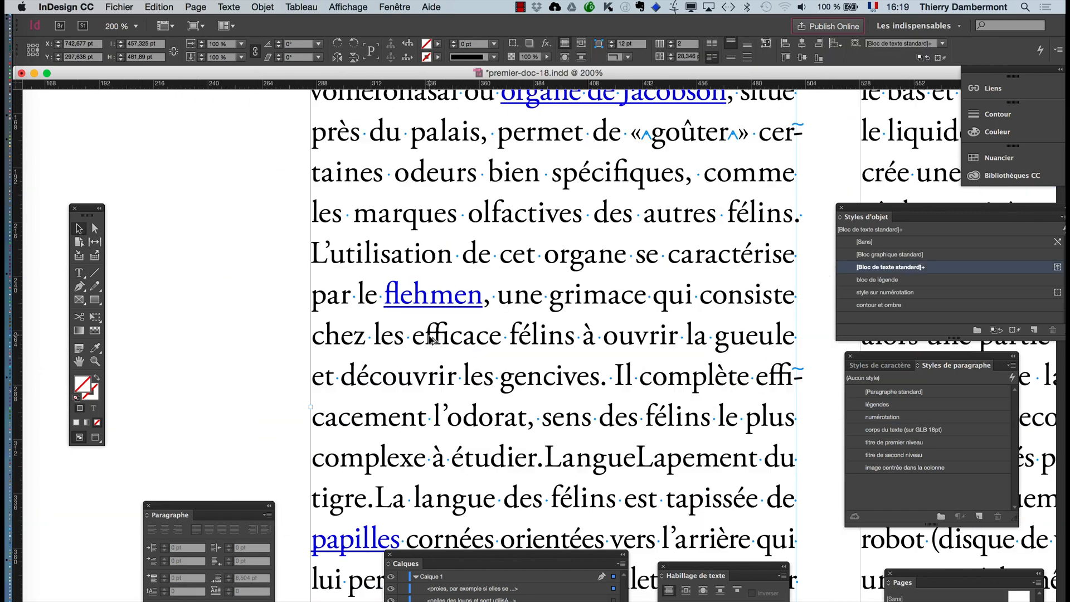
{"action": "scroll", "coordinate": [432, 341], "scroll_direction": "down", "scroll_amount": 1}
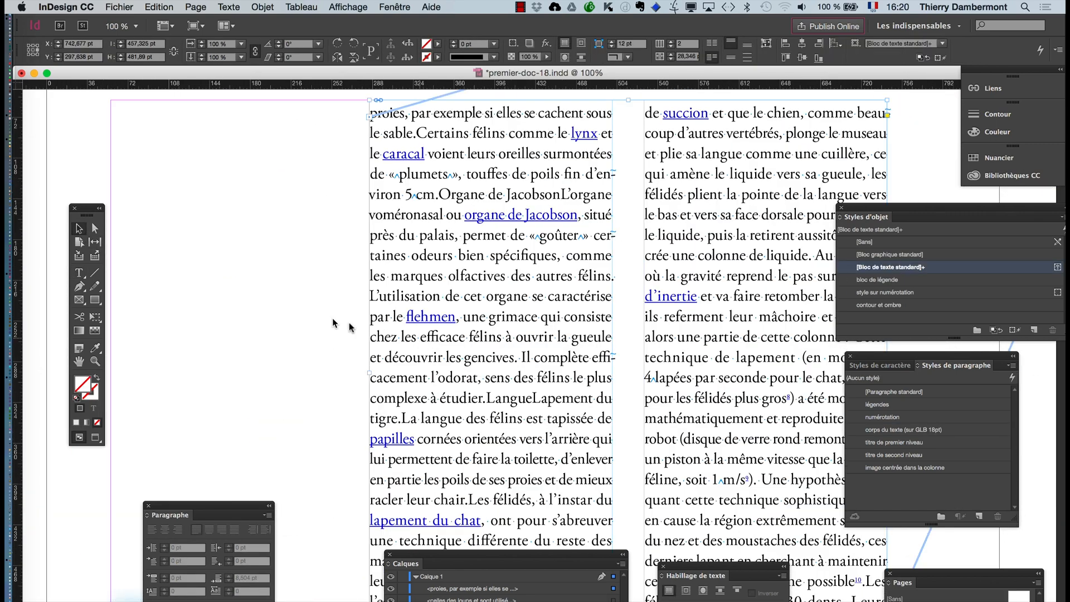
{"action": "left_click", "coordinate": [189, 244]}
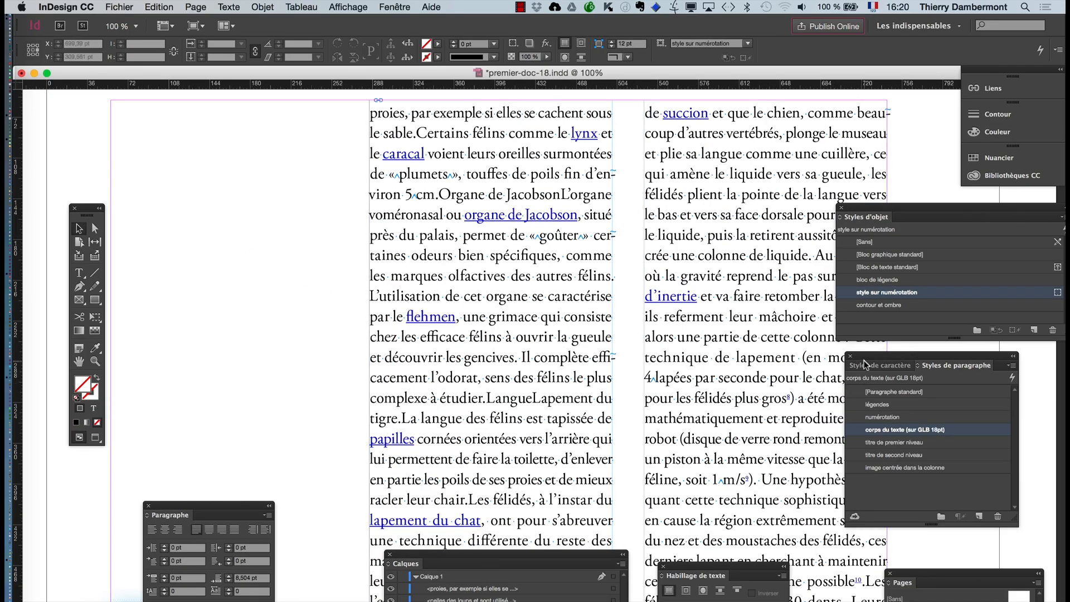
- Move the paragraph styles panel beside the first text column and review the basic character formats of the "corps du texte (sur GLB 18pt)" style
{"action": "left_click_drag", "start_coordinate": [865, 365], "coordinate": [630, 237]}
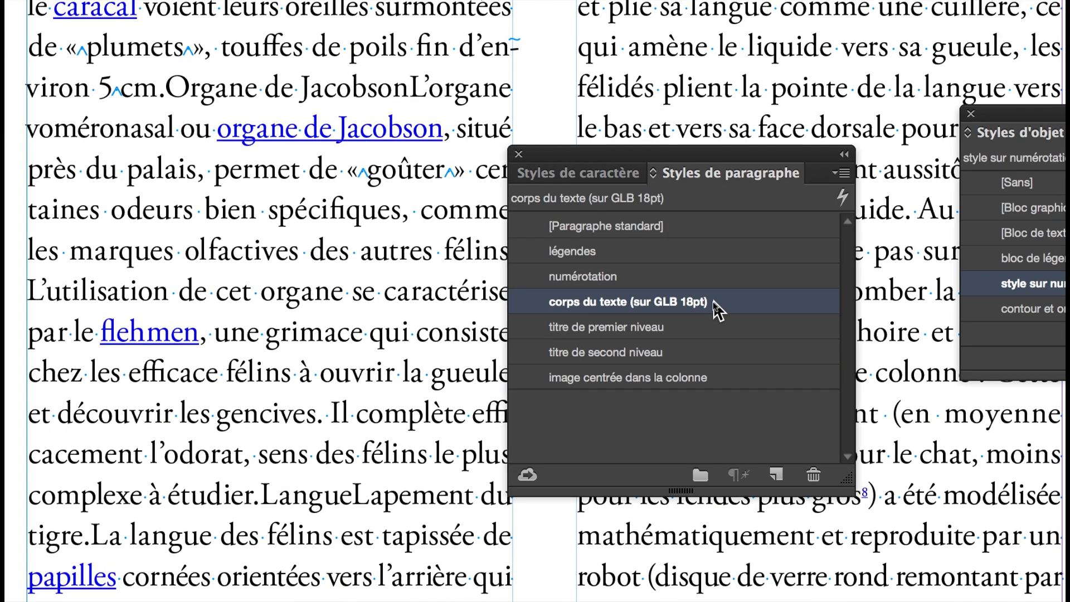
{"action": "double_click", "coordinate": [718, 304]}
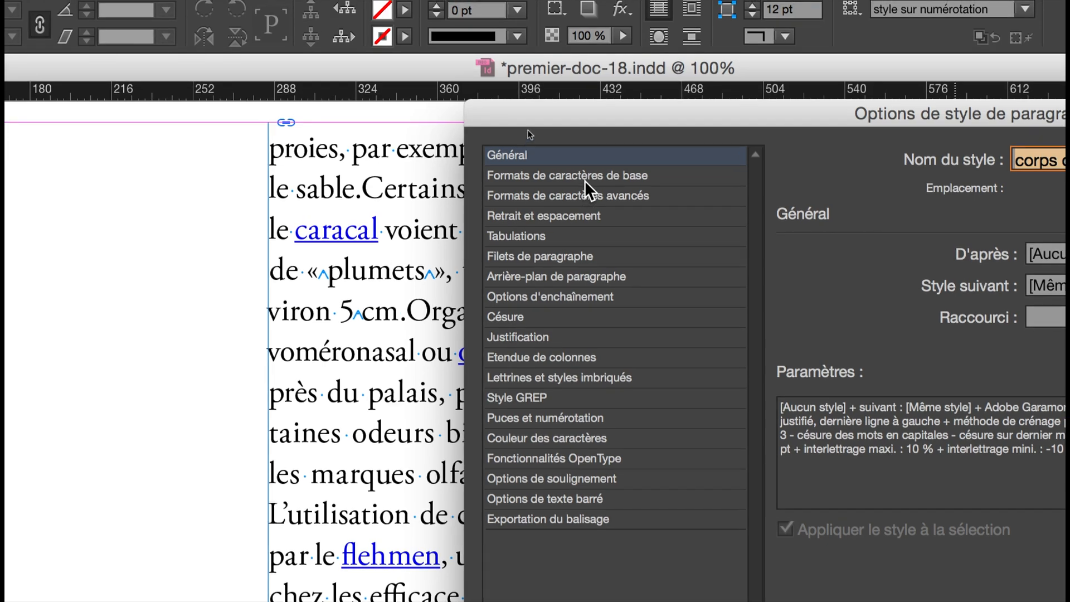
{"action": "left_click", "coordinate": [546, 78]}
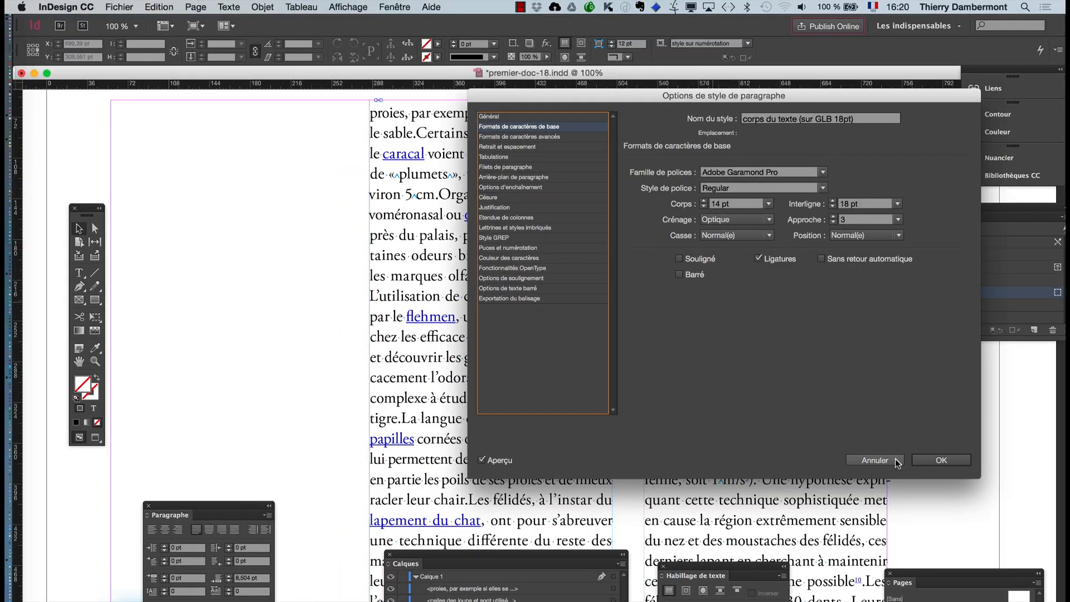
{"action": "left_click", "coordinate": [895, 459]}
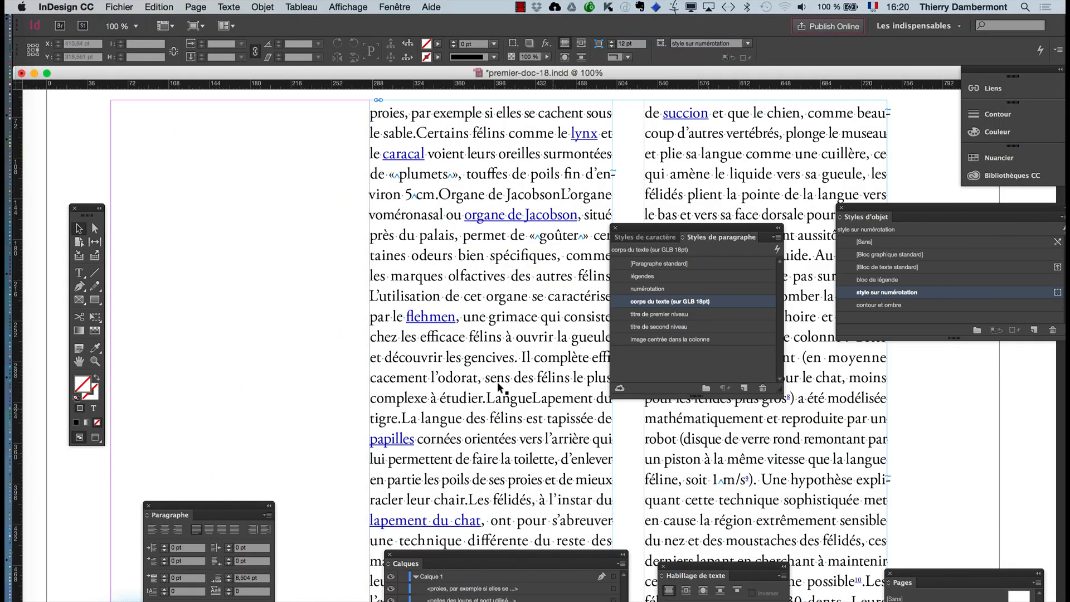
- Turn off Ligatures in the "corps du texte (sur GLB 18pt)" paragraph style and view the words "flehmen" and "efficace"
{"action": "scroll", "coordinate": [462, 338], "scroll_direction": "up", "scroll_amount": 3}
{"action": "scroll", "coordinate": [462, 338], "scroll_direction": "up", "scroll_amount": 3}
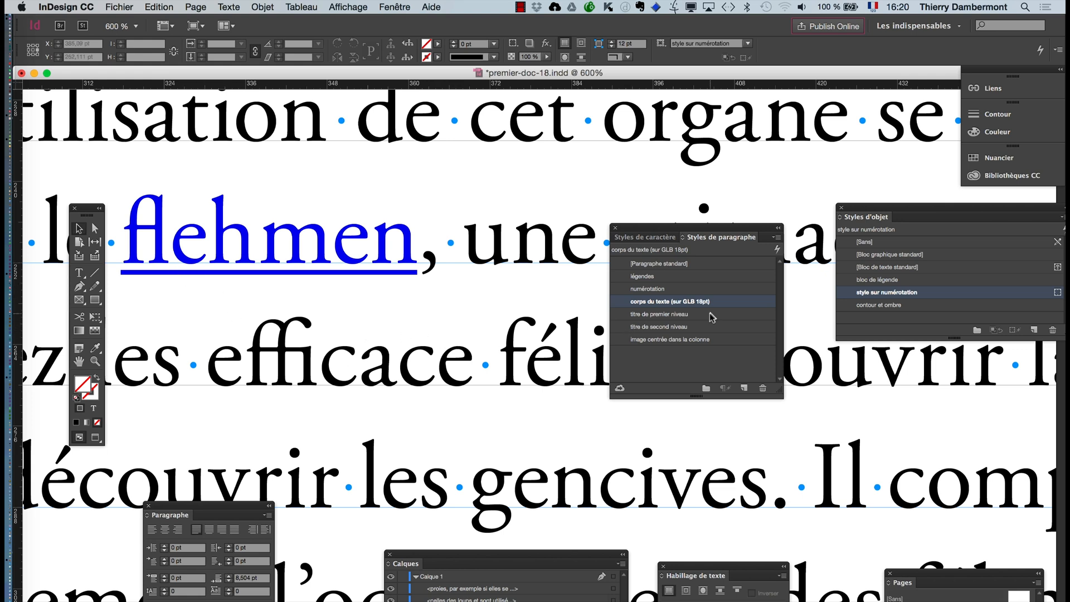
{"action": "double_click", "coordinate": [727, 308]}
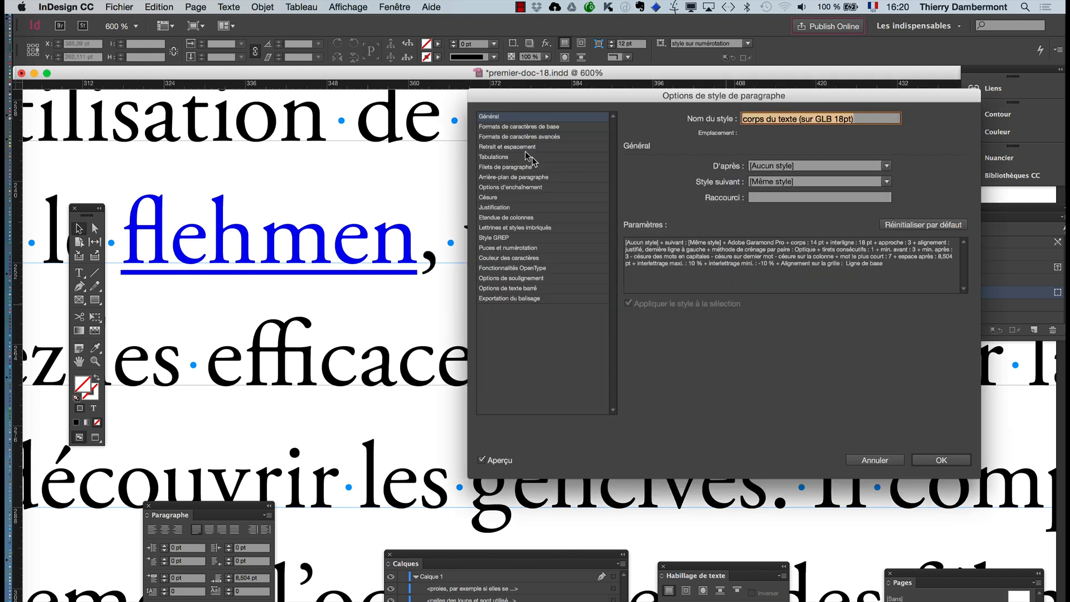
{"action": "left_click", "coordinate": [507, 127]}
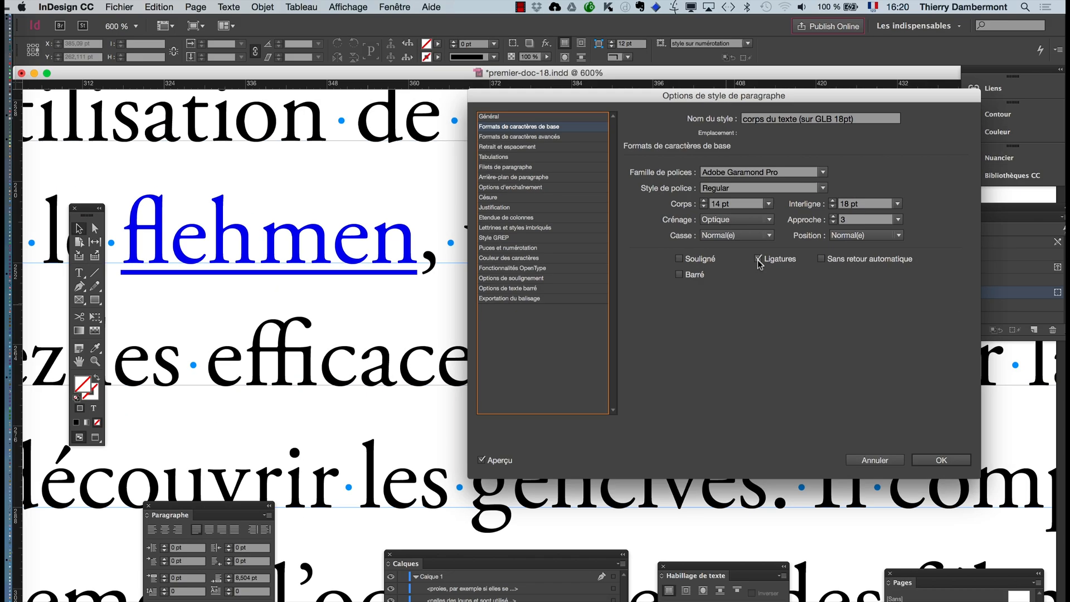
{"action": "left_click", "coordinate": [759, 262]}
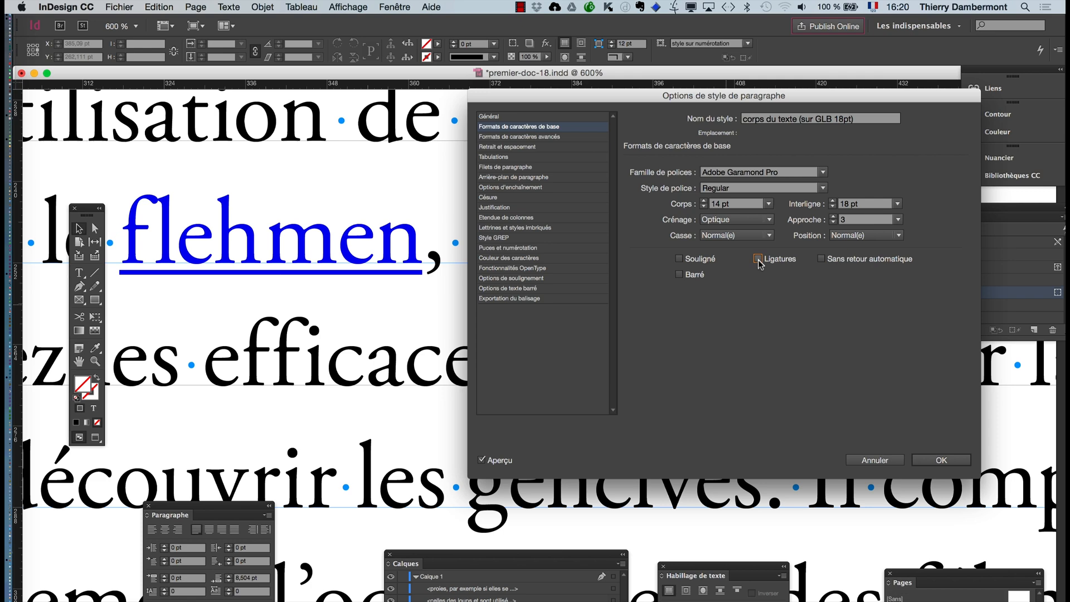
{"action": "left_click", "coordinate": [961, 463]}
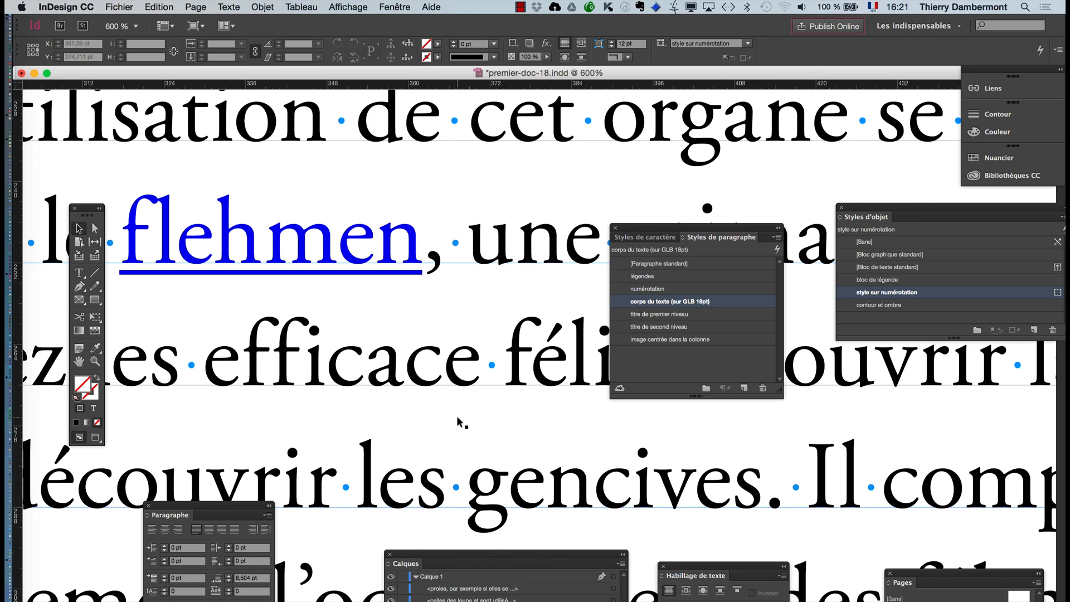
{"action": "scroll", "coordinate": [458, 423], "scroll_direction": "down", "scroll_amount": 2}
{"action": "scroll", "coordinate": [458, 422], "scroll_direction": "down", "scroll_amount": 3}
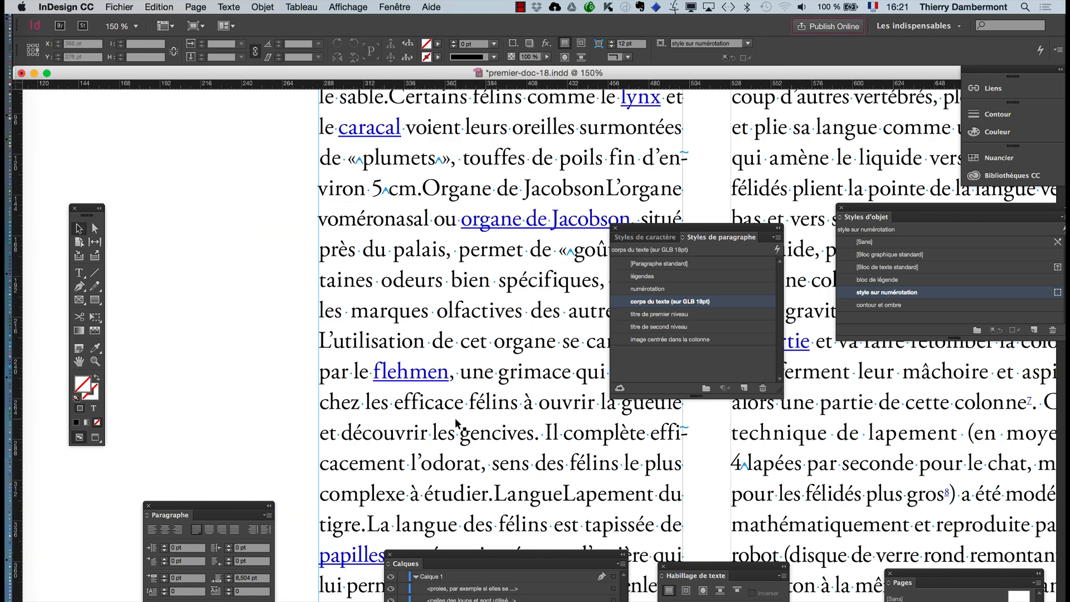
{"action": "left_click", "coordinate": [82, 366]}
{"action": "left_click_drag", "start_coordinate": [370, 369], "coordinate": [282, 353]}
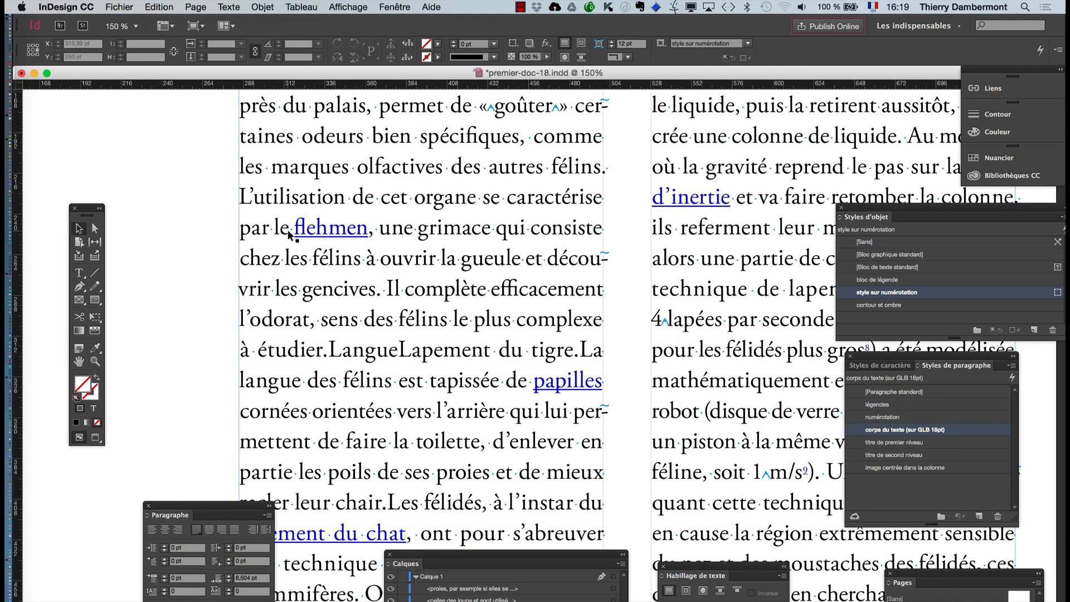
- Add the word "efficace" before "félins" in the line that starts with "chez les", and deselect the text frame
{"action": "scroll", "coordinate": [289, 234], "scroll_direction": "up", "scroll_amount": 5}
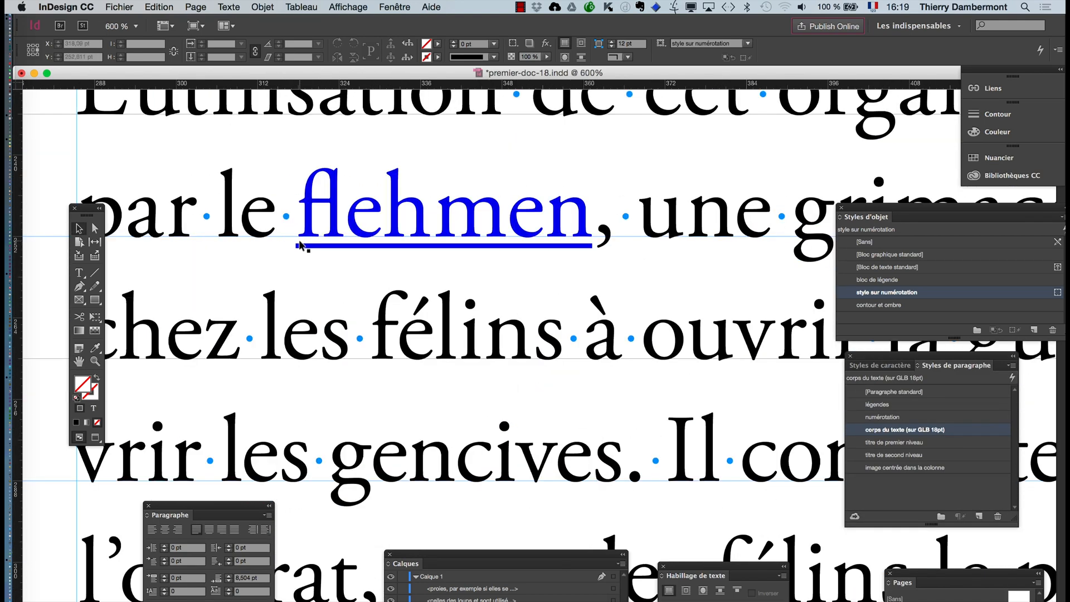
{"action": "scroll", "coordinate": [300, 243], "scroll_direction": "up", "scroll_amount": 1}
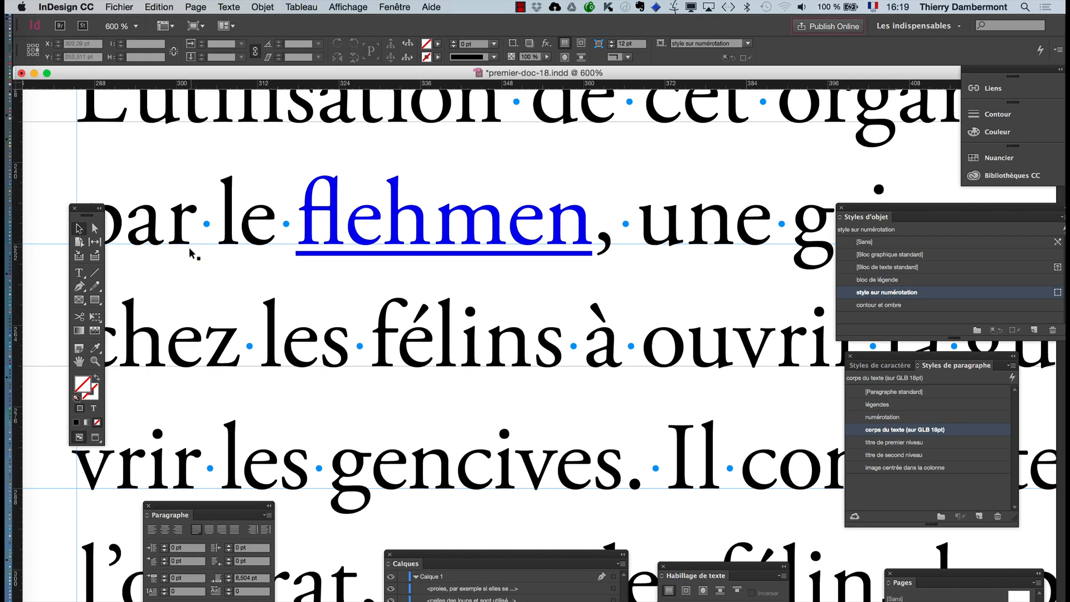
{"action": "left_click", "coordinate": [366, 347]}
{"action": "type", "text": "eff"}
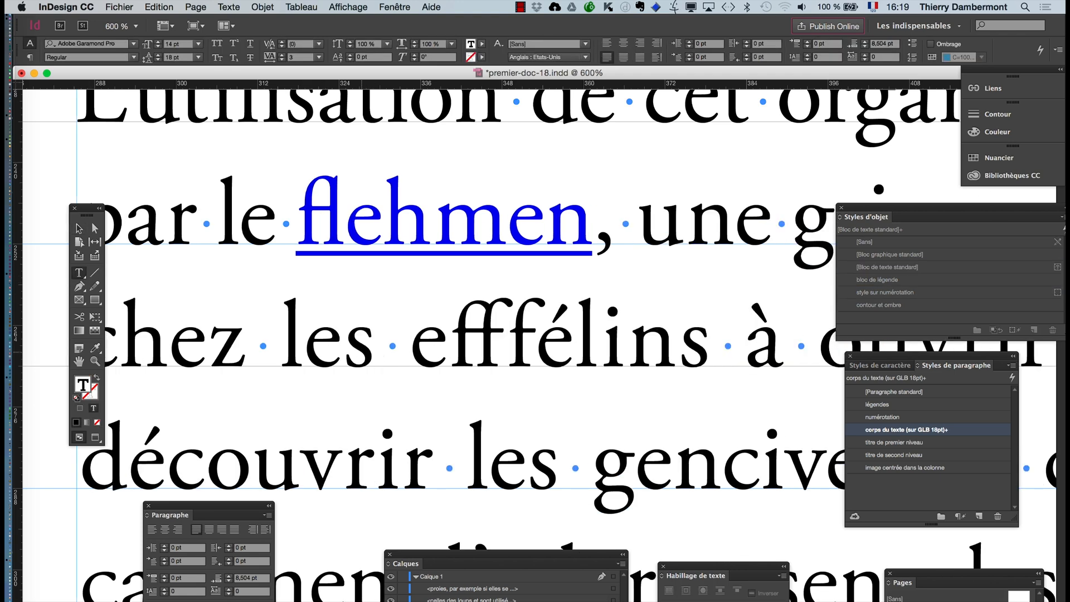
{"action": "type", "text": "icace"}
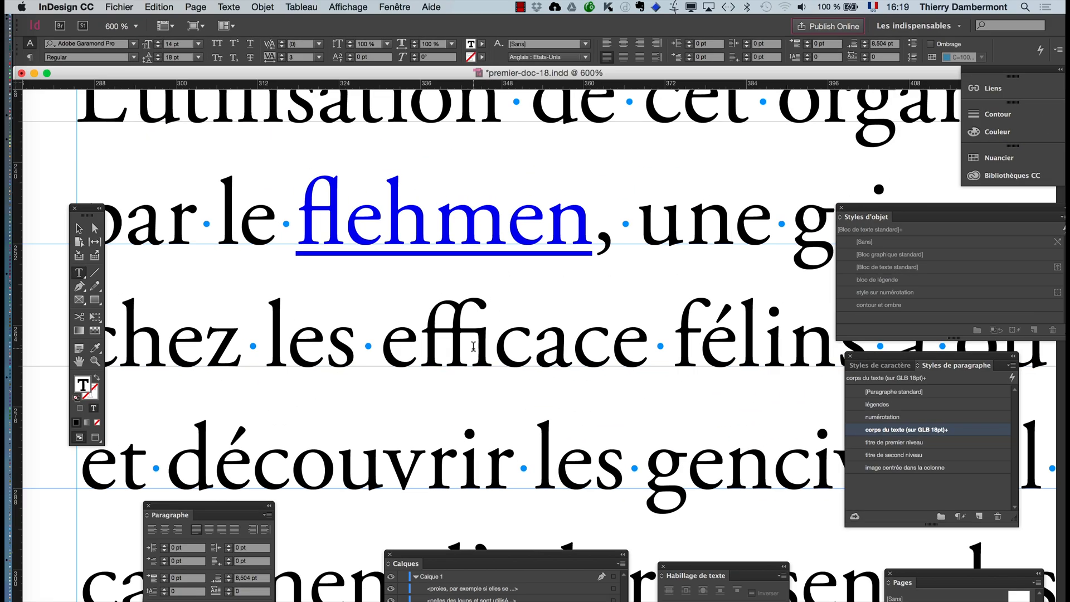
{"action": "left_click", "coordinate": [79, 228]}
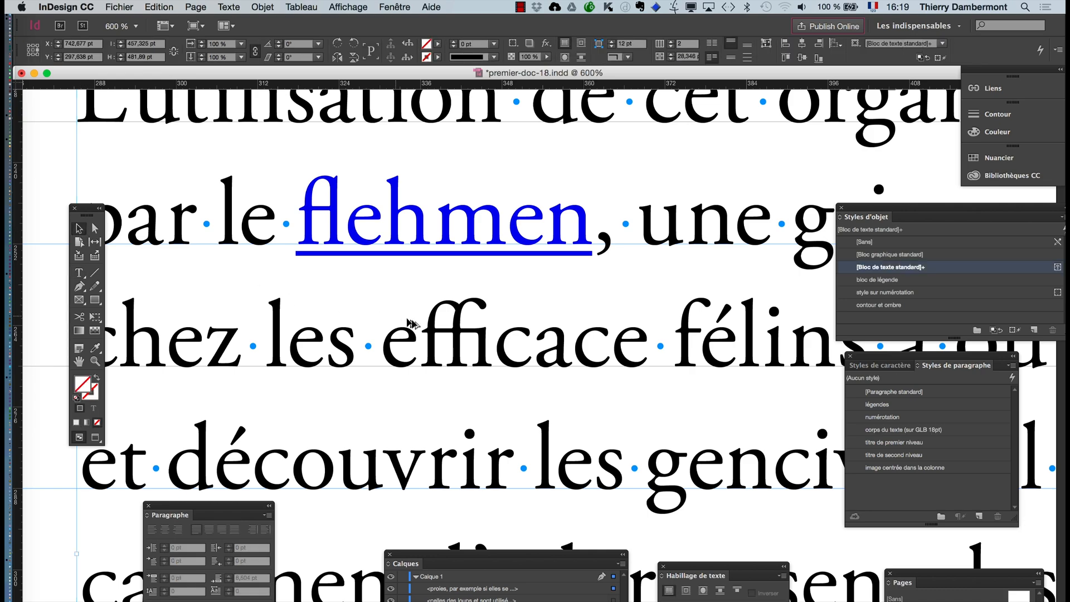
{"action": "key", "text": "super+minus"}
{"action": "key", "text": "super+minus"}
{"action": "key", "text": "super+minus"}
{"action": "key", "text": "super+minus"}
{"action": "key", "text": "super+minus"}
{"action": "key", "text": "super+minus"}
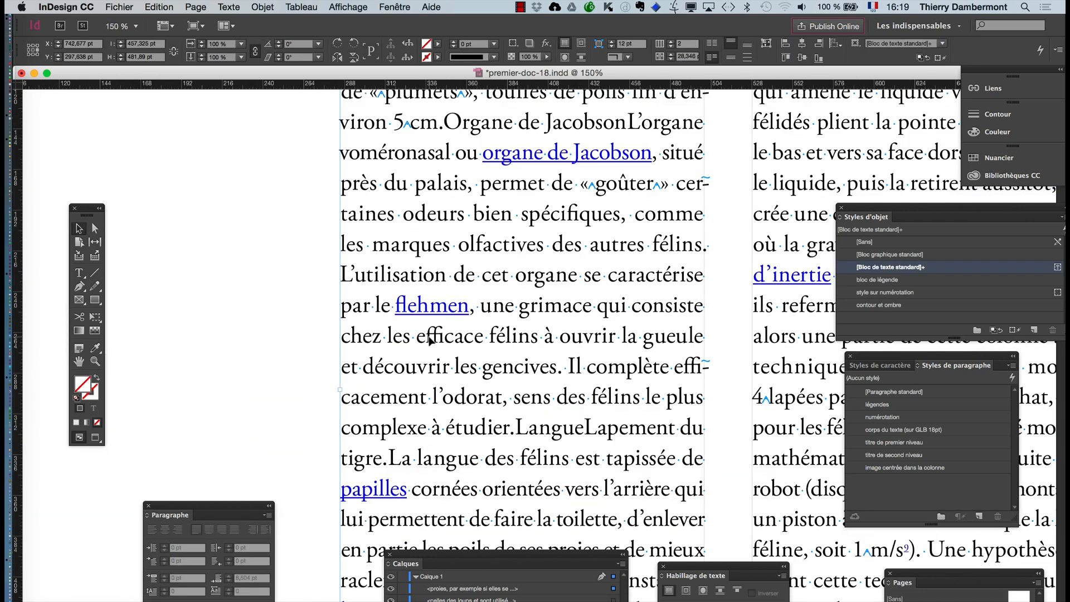
{"action": "left_click", "coordinate": [190, 249]}
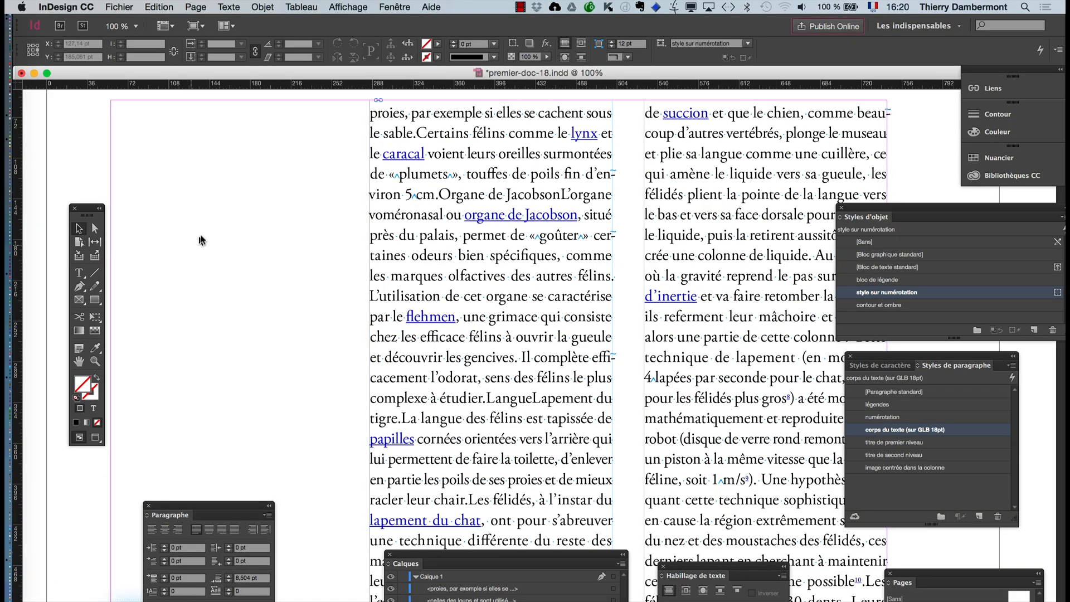
- Move the paragraph styles panel between the two text columns and review the basic character formats of "corps du texte (sur GLB 18pt)"
{"action": "left_click_drag", "start_coordinate": [863, 363], "coordinate": [629, 236]}
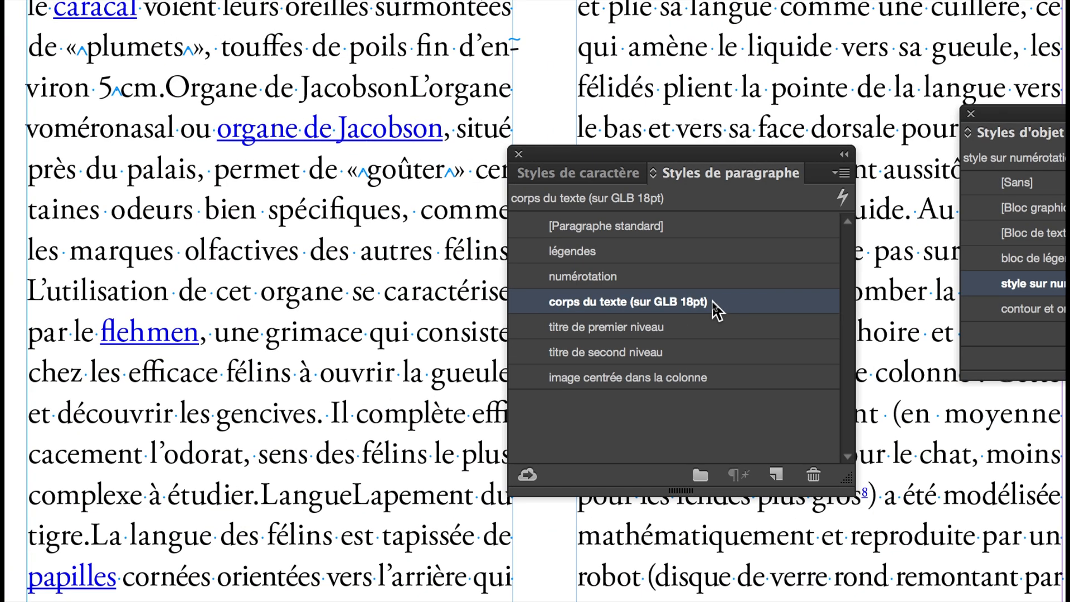
{"action": "double_click", "coordinate": [713, 306]}
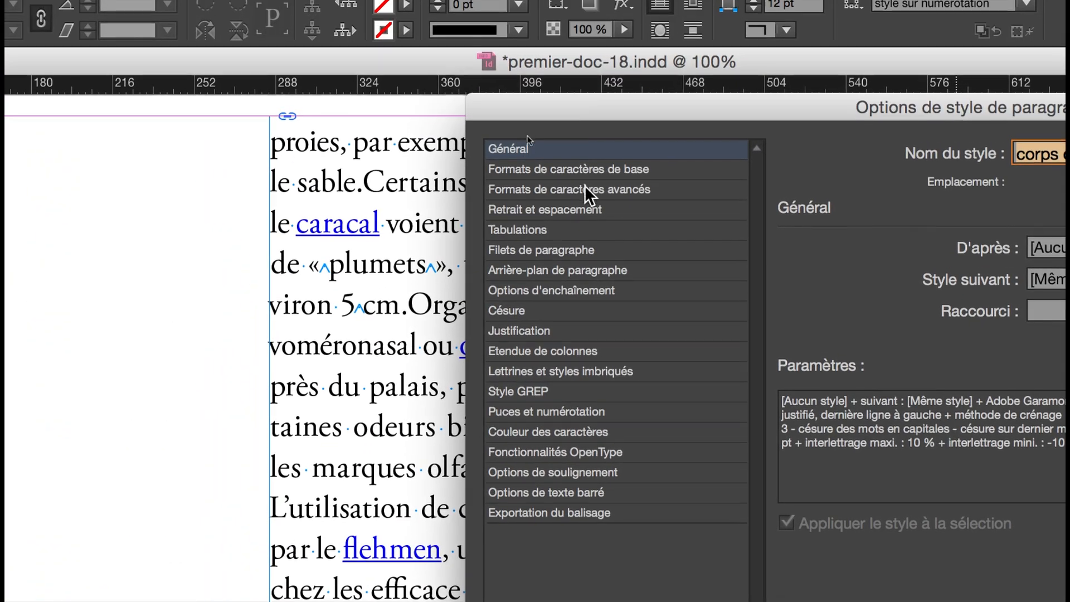
{"action": "left_click", "coordinate": [574, 160]}
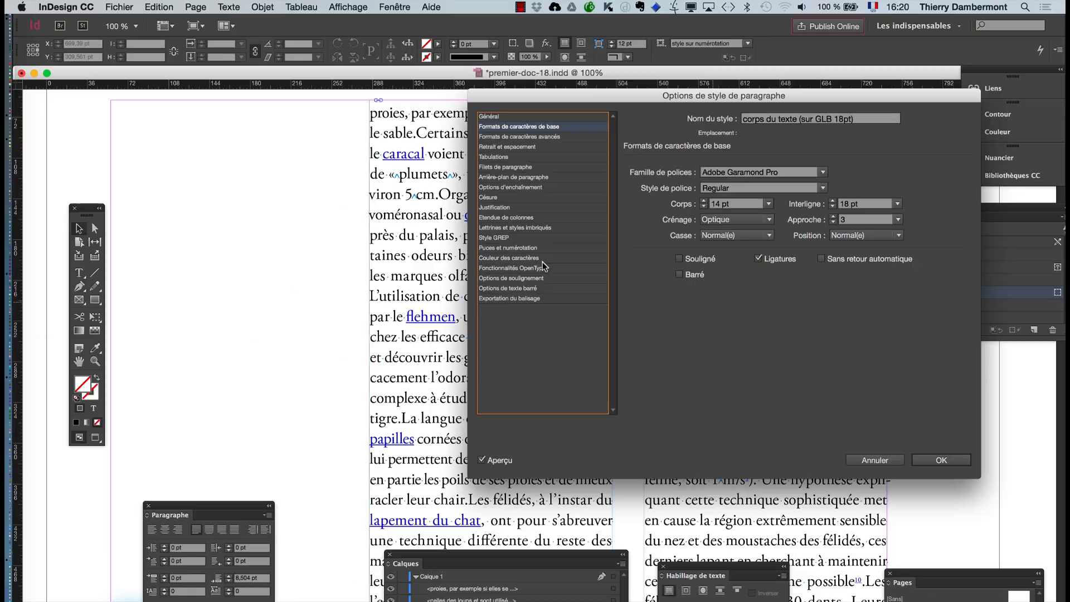
{"action": "left_click", "coordinate": [892, 461]}
- Turn off Ligatures in the basic character formats of the "corps du texte (sur GLB 18pt)" paragraph style
{"action": "scroll", "coordinate": [502, 352], "scroll_direction": "up", "scroll_amount": 7}
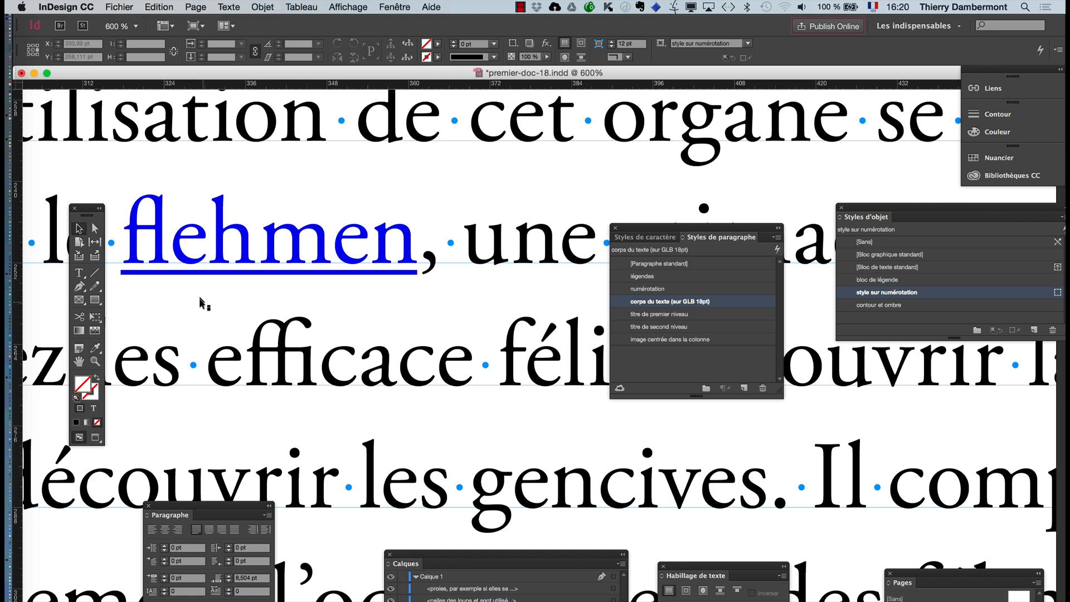
{"action": "double_click", "coordinate": [727, 308]}
{"action": "left_click", "coordinate": [511, 128]}
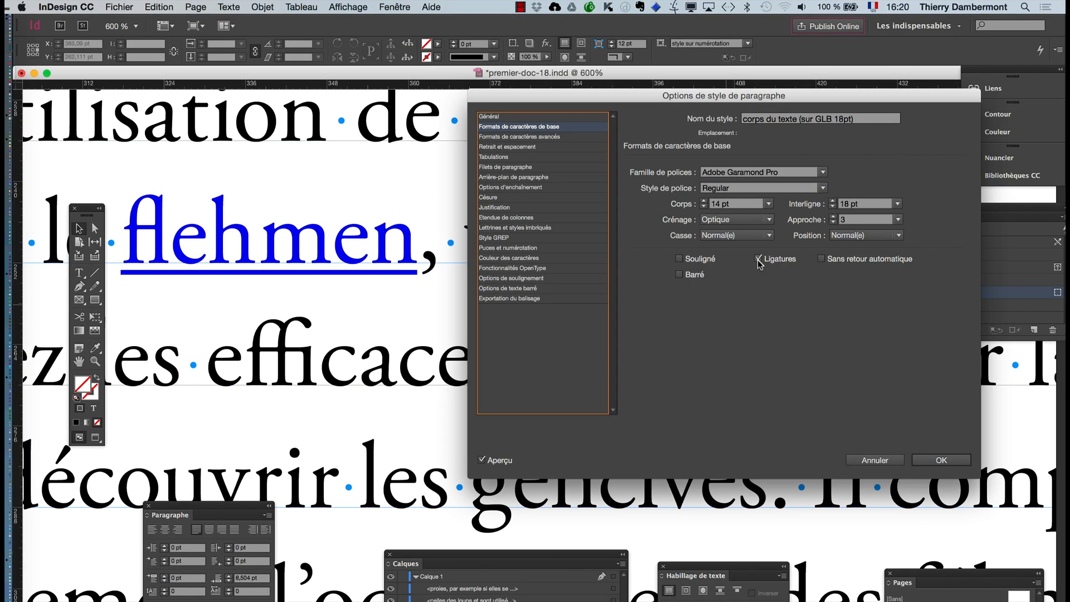
{"action": "left_click", "coordinate": [758, 259]}
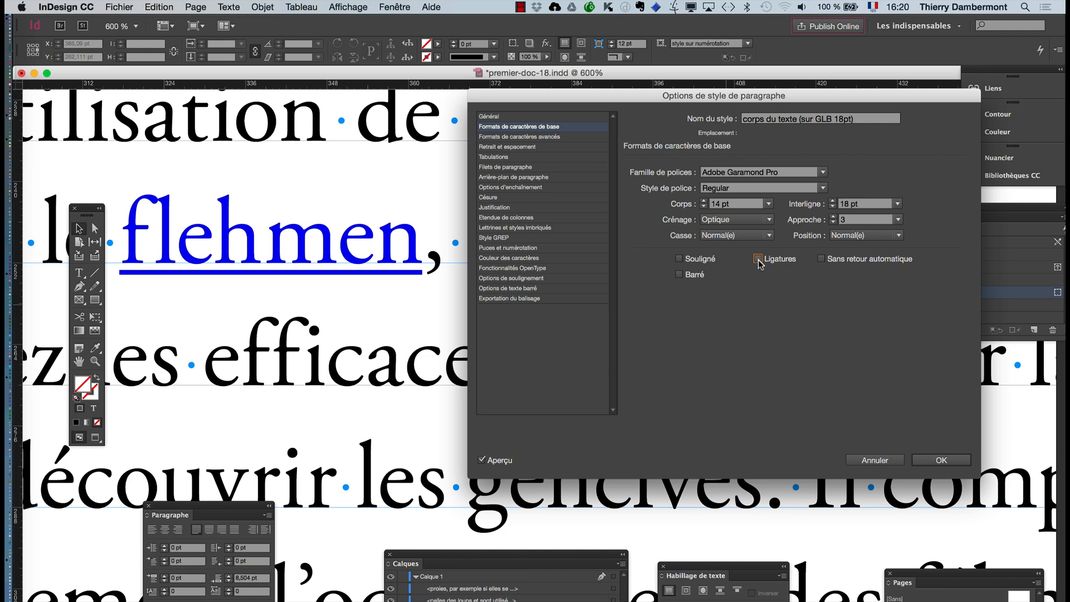
{"action": "left_click", "coordinate": [941, 460]}
{"action": "key", "text": "super+minus"}
{"action": "key", "text": "super+minus"}
{"action": "key", "text": "super+minus"}
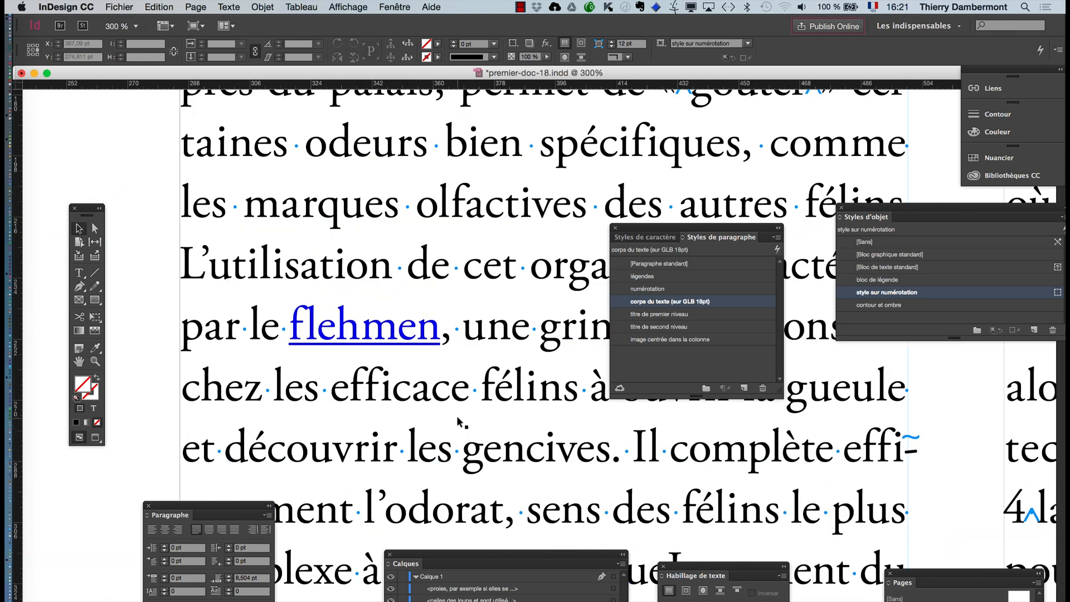
{"action": "key", "text": "super+minus"}
{"action": "key", "text": "super+minus"}
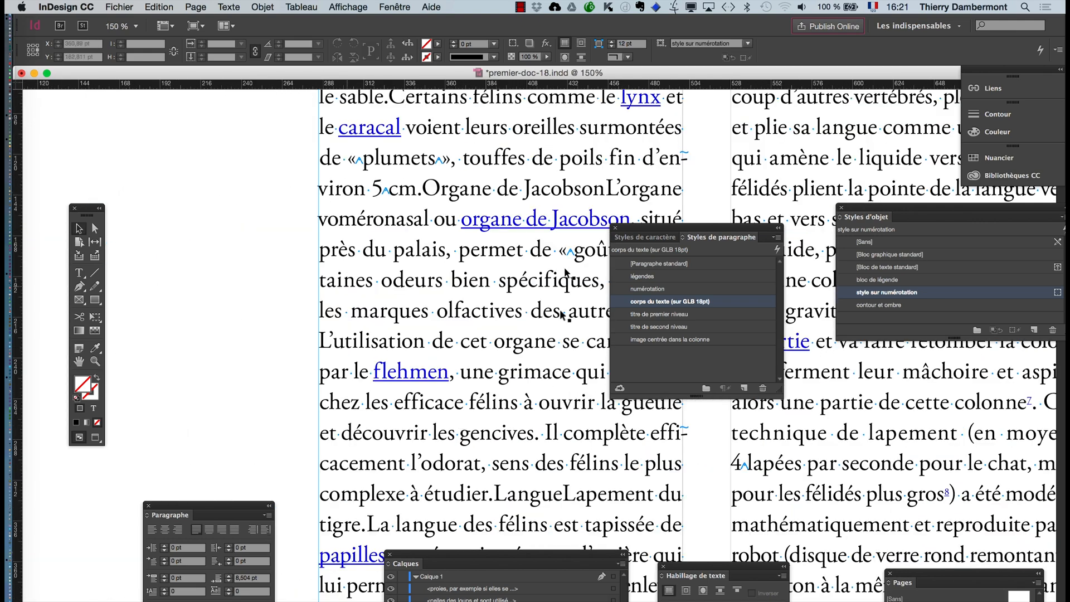
- Move the paragraph styles panel further down the second column and select the word "mâchoire" in that column's text
{"action": "left_click", "coordinate": [78, 362]}
{"action": "left_click_drag", "start_coordinate": [374, 368], "coordinate": [282, 352]}
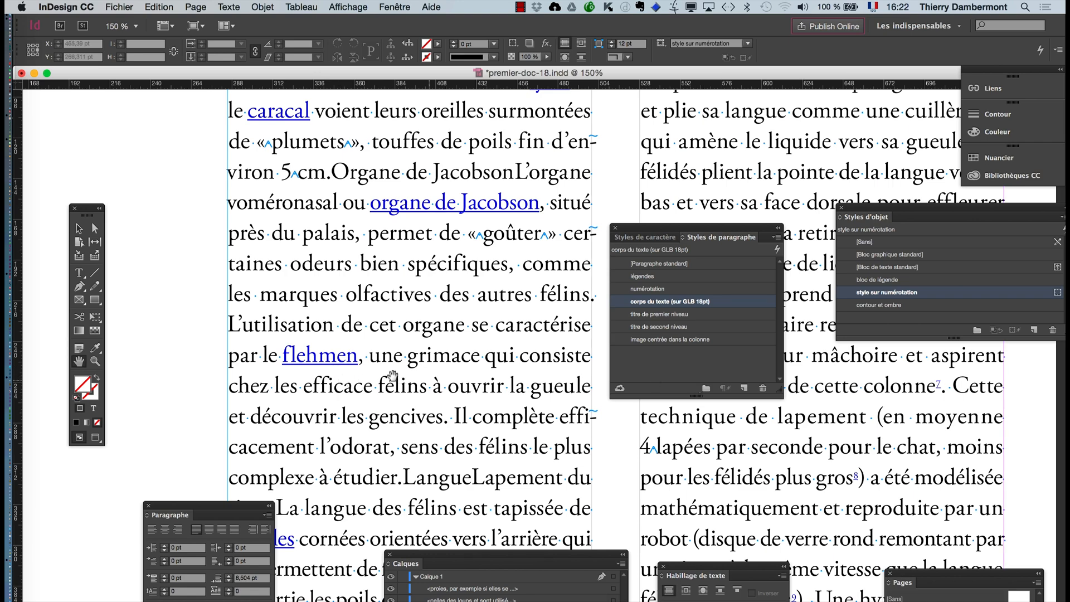
{"action": "left_click_drag", "start_coordinate": [677, 232], "coordinate": [739, 378]}
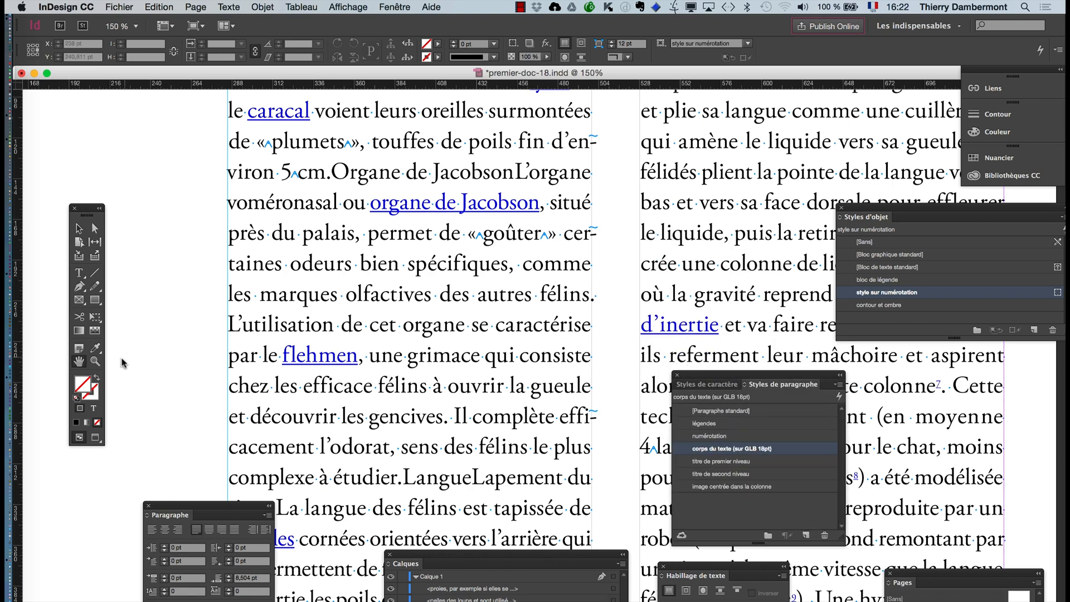
{"action": "scroll", "coordinate": [413, 381], "scroll_direction": "right", "scroll_amount": 10}
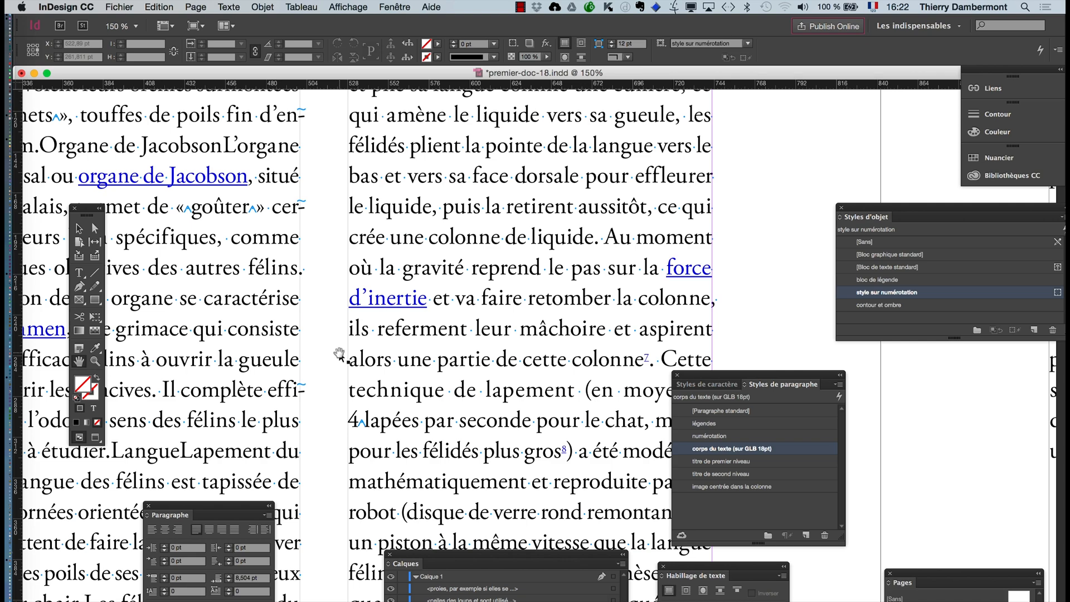
{"action": "left_click_drag", "start_coordinate": [532, 326], "coordinate": [496, 262]}
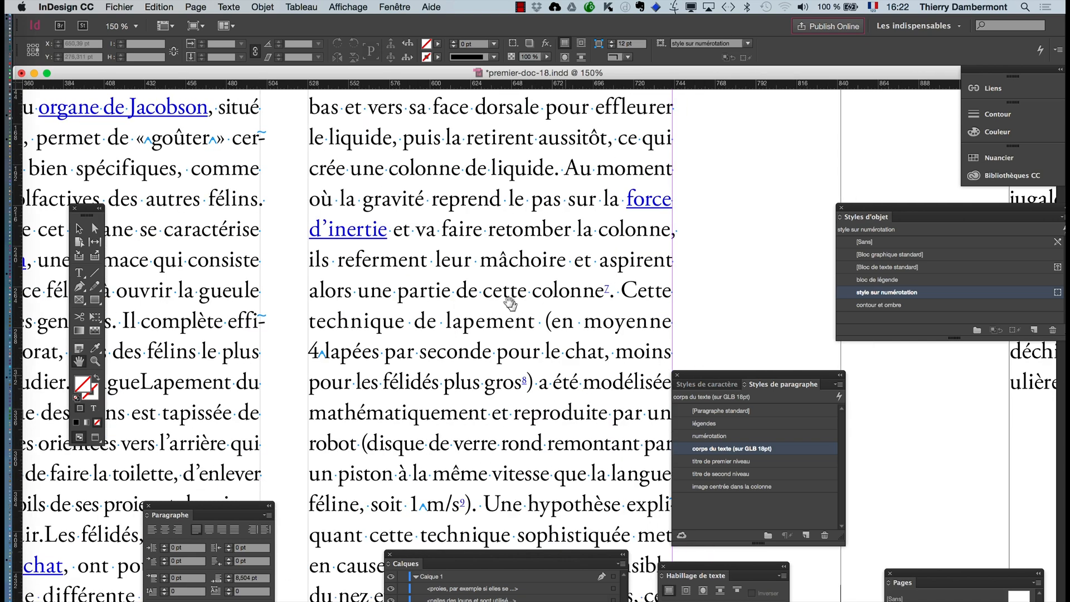
{"action": "key", "text": "super+equal"}
{"action": "left_click", "coordinate": [81, 273]}
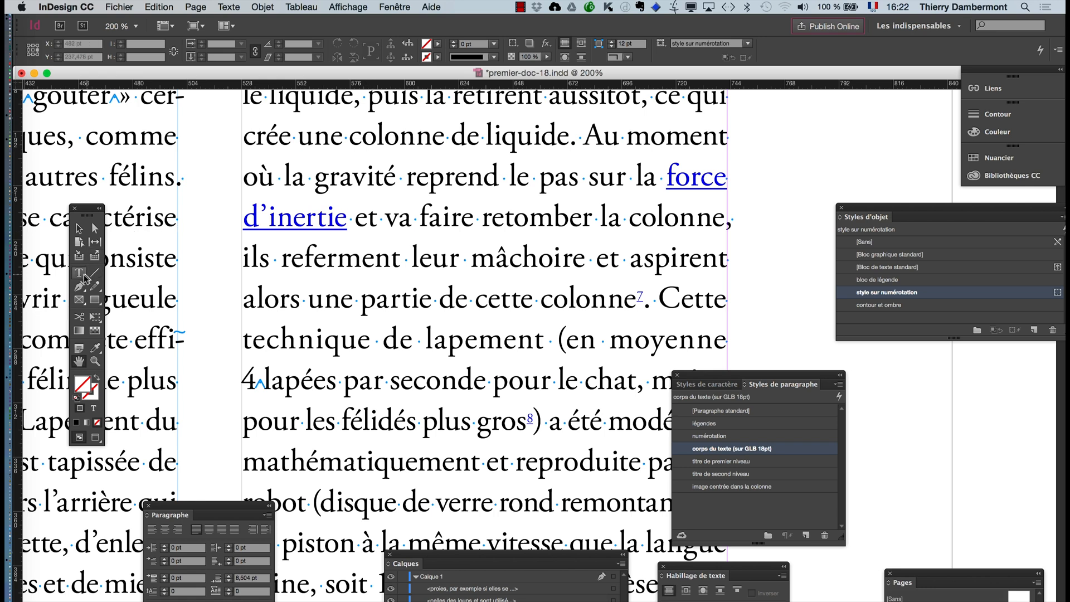
{"action": "left_click_drag", "start_coordinate": [472, 261], "coordinate": [590, 268]}
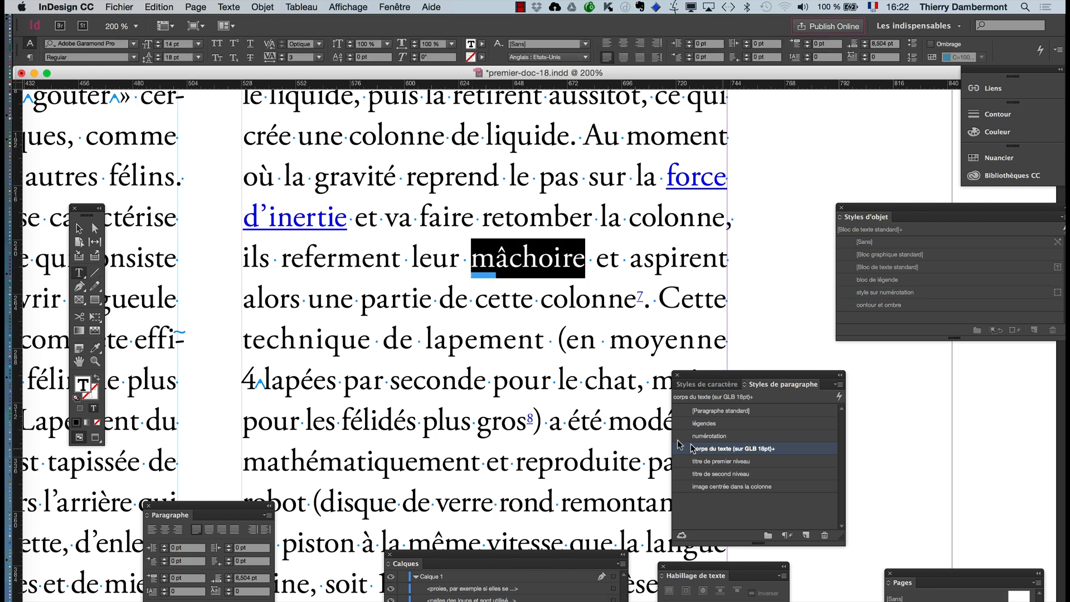
- Show the Hyperliens panel and place it clear of the selected word "mâchoire"
{"action": "left_click", "coordinate": [390, 7]}
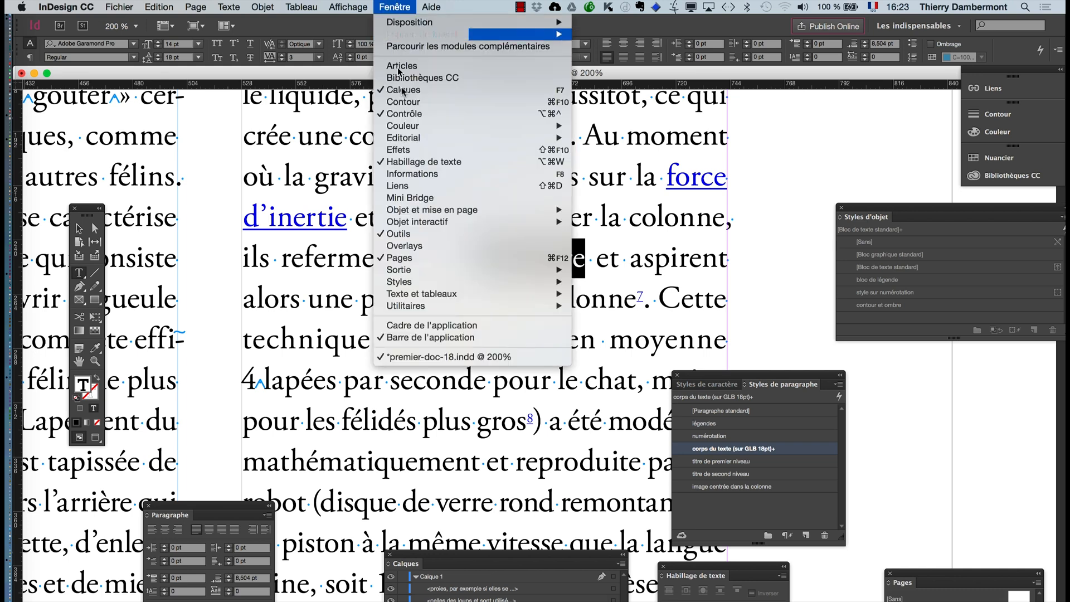
{"action": "mouse_move", "coordinate": [415, 223]}
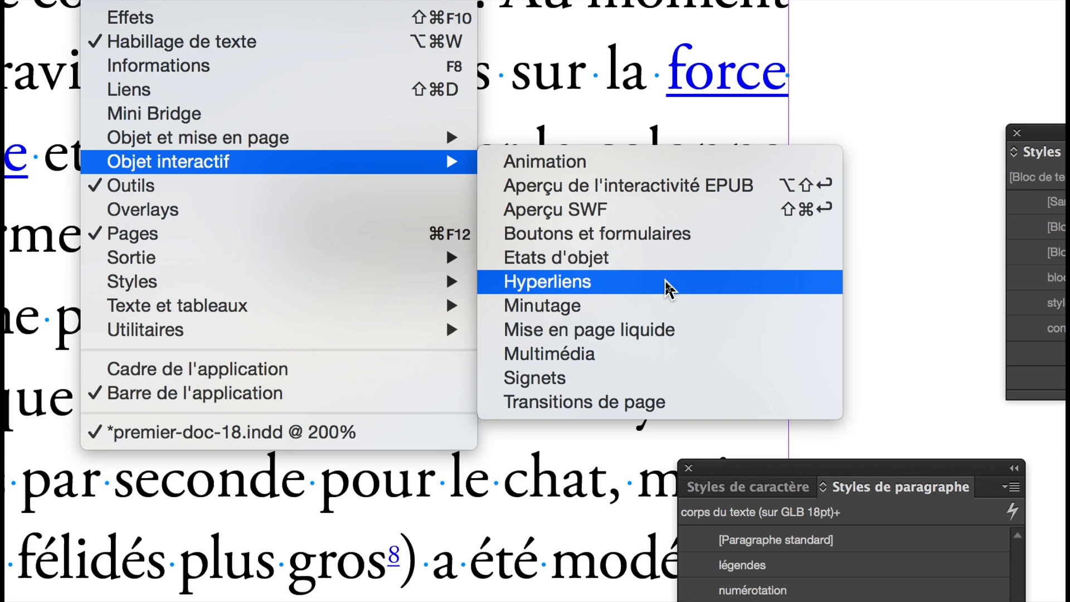
{"action": "left_click", "coordinate": [667, 283]}
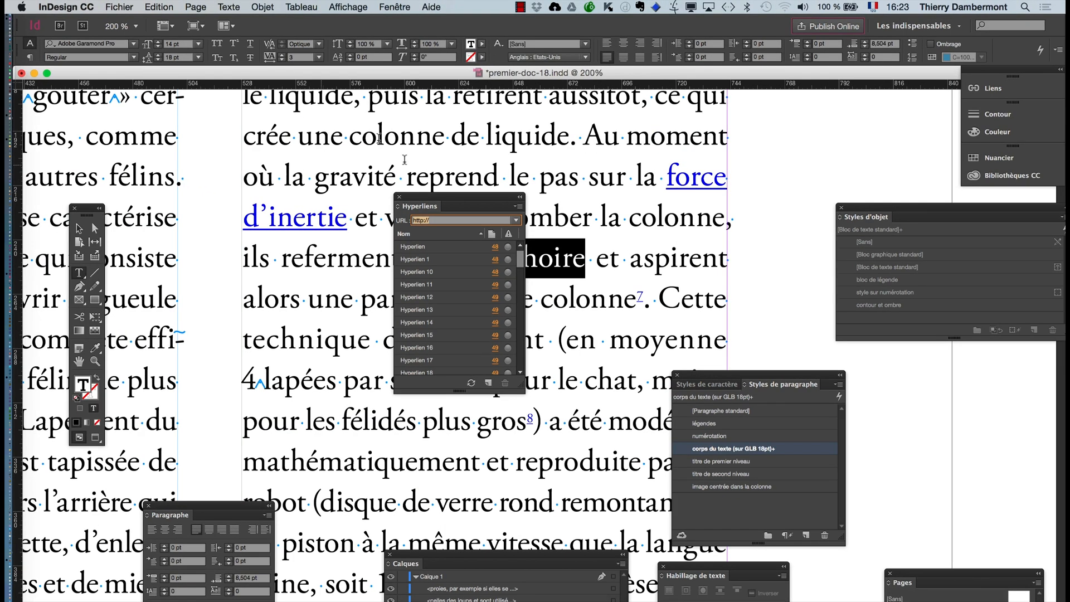
{"action": "left_click_drag", "start_coordinate": [201, 112], "coordinate": [159, 104]}
{"action": "left_click_drag", "start_coordinate": [430, 198], "coordinate": [307, 152]}
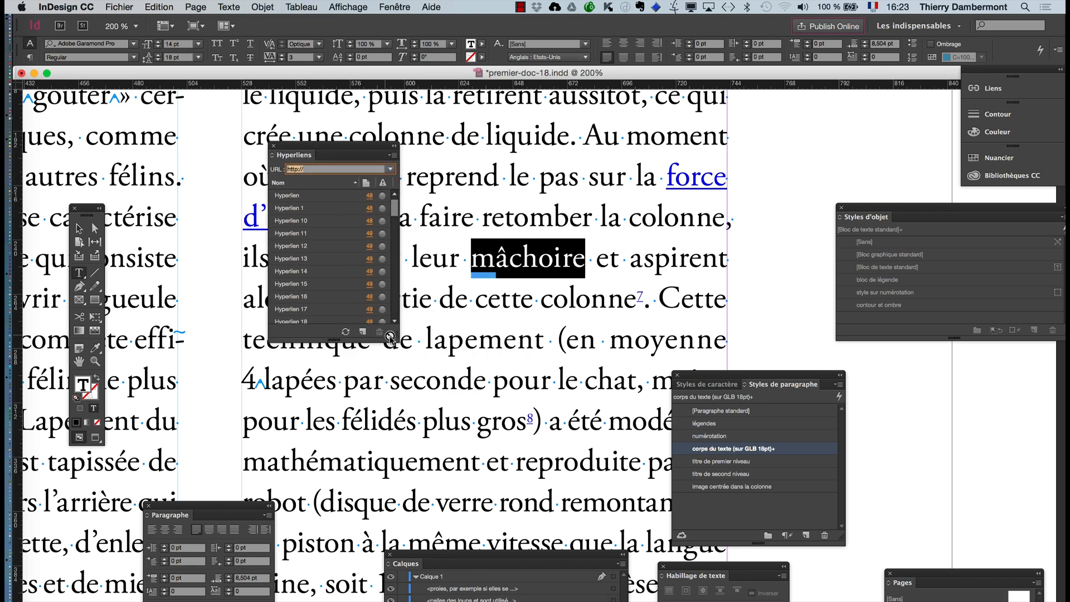
- Enlarge the Hyperliens panel to look through the document's full list of hyperlinks, and shrink the panel again
{"action": "left_click_drag", "start_coordinate": [392, 334], "coordinate": [449, 599]}
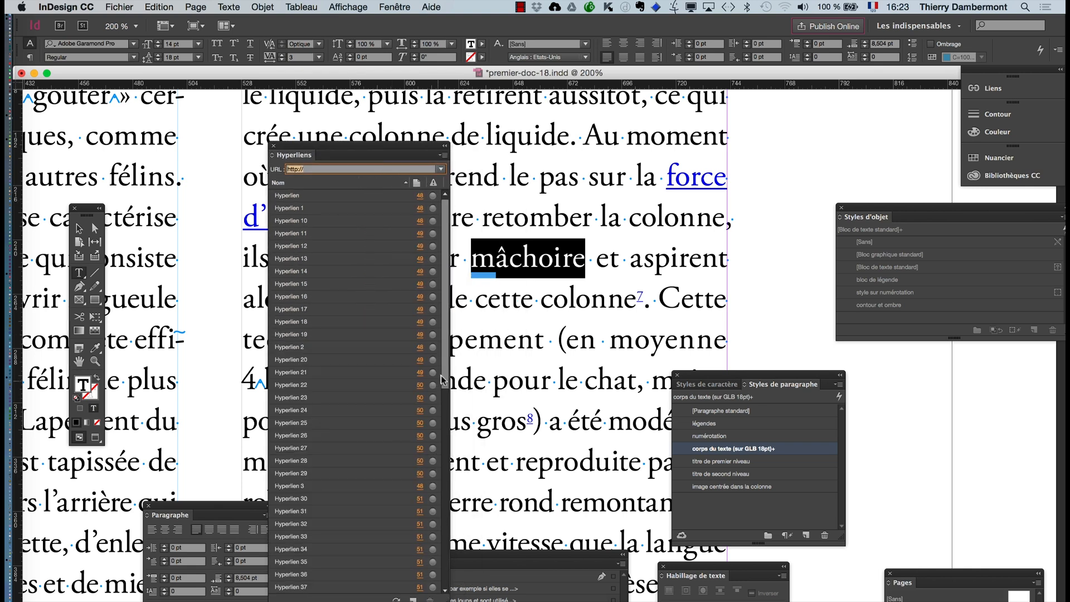
{"action": "scroll", "coordinate": [429, 499], "scroll_direction": "down", "scroll_amount": 5}
{"action": "scroll", "coordinate": [429, 499], "scroll_direction": "down", "scroll_amount": 10}
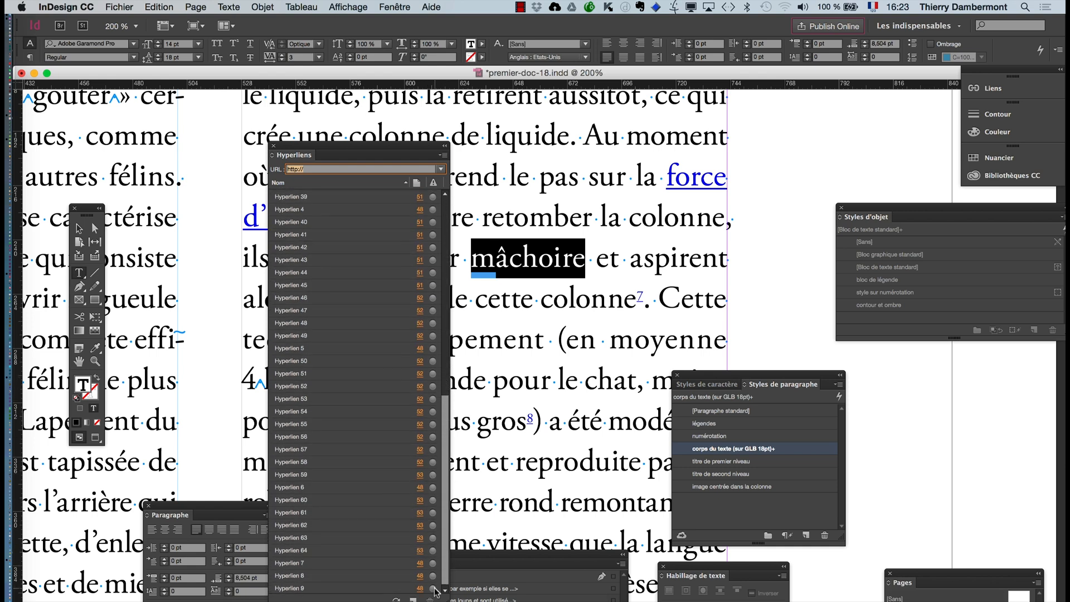
{"action": "scroll", "coordinate": [439, 589], "scroll_direction": "up", "scroll_amount": 20}
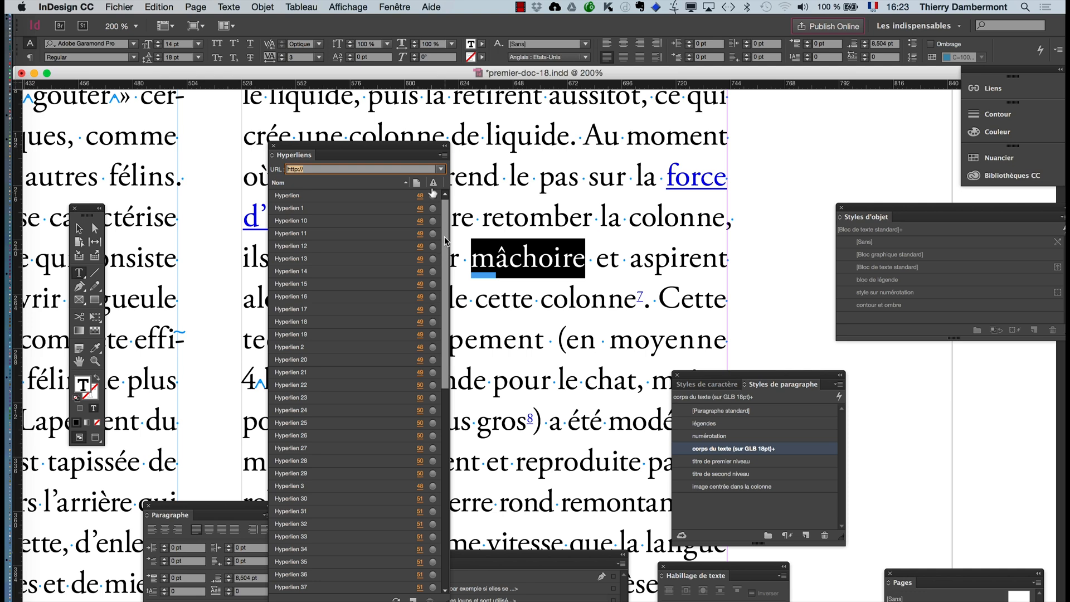
{"action": "left_click_drag", "start_coordinate": [383, 150], "coordinate": [359, 117]}
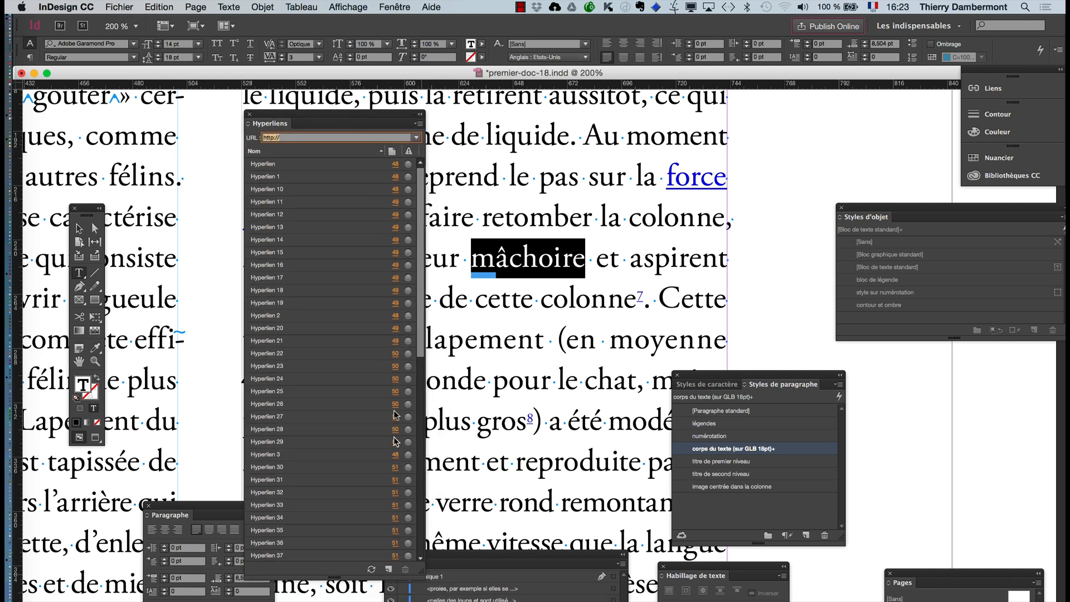
{"action": "left_click_drag", "start_coordinate": [421, 580], "coordinate": [399, 399]}
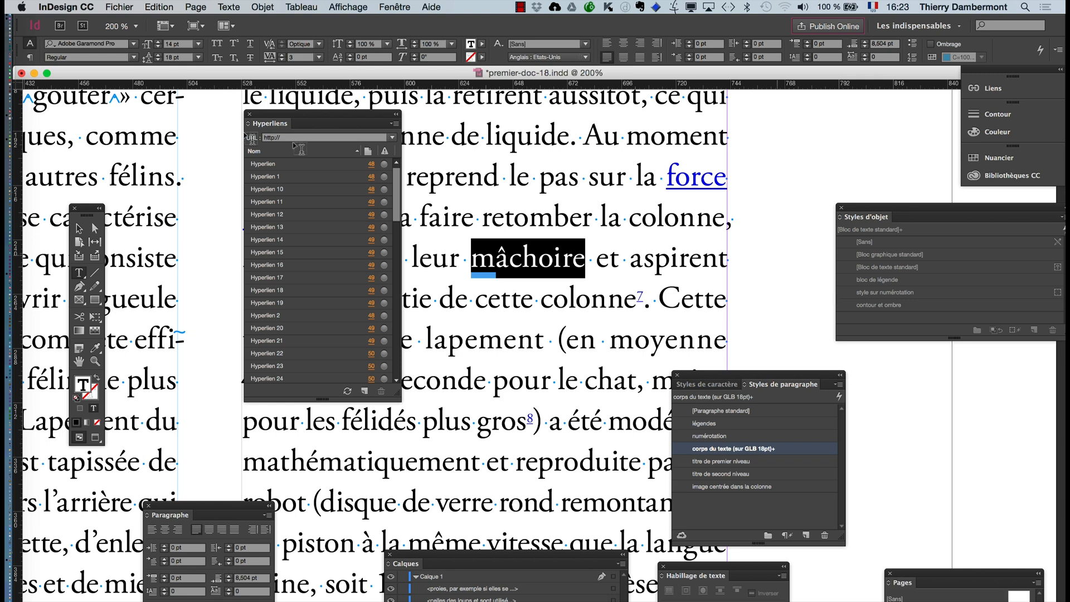
{"action": "left_click", "coordinate": [395, 124]}
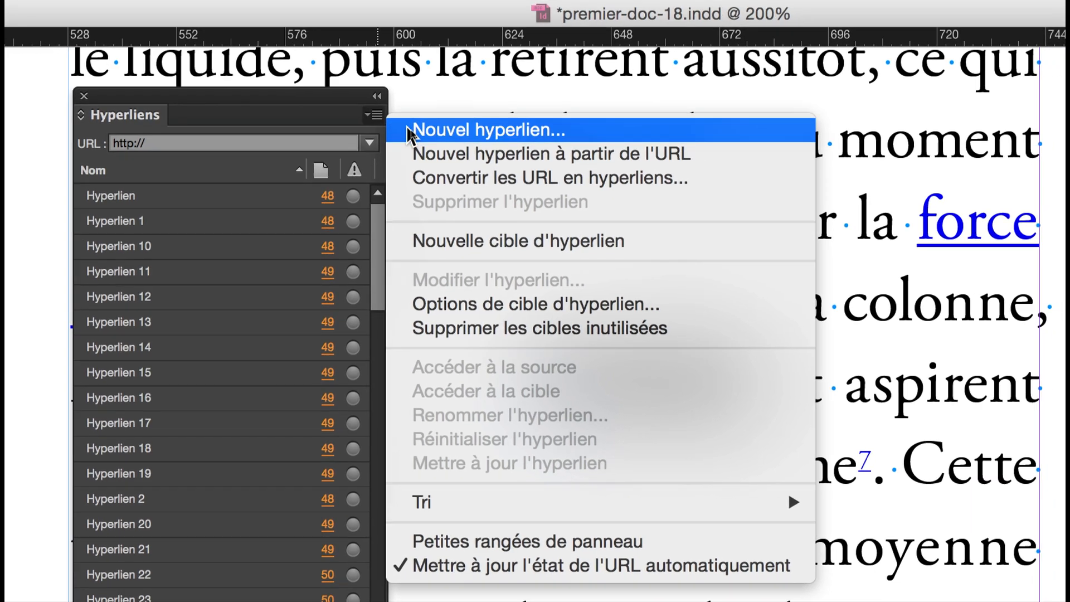
{"action": "left_click", "coordinate": [445, 130]}
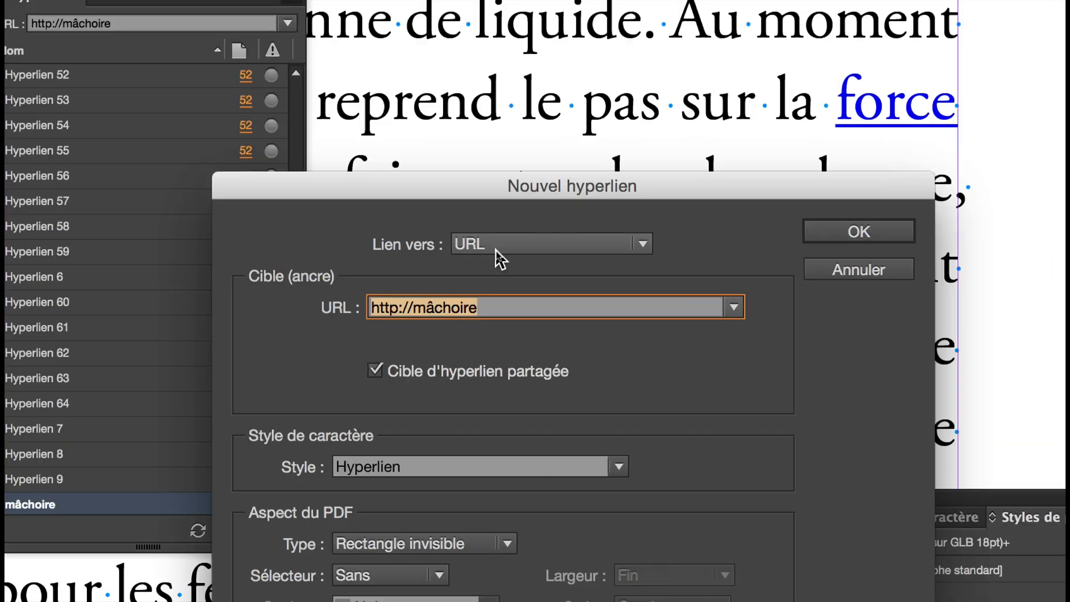
{"action": "left_click", "coordinate": [495, 250]}
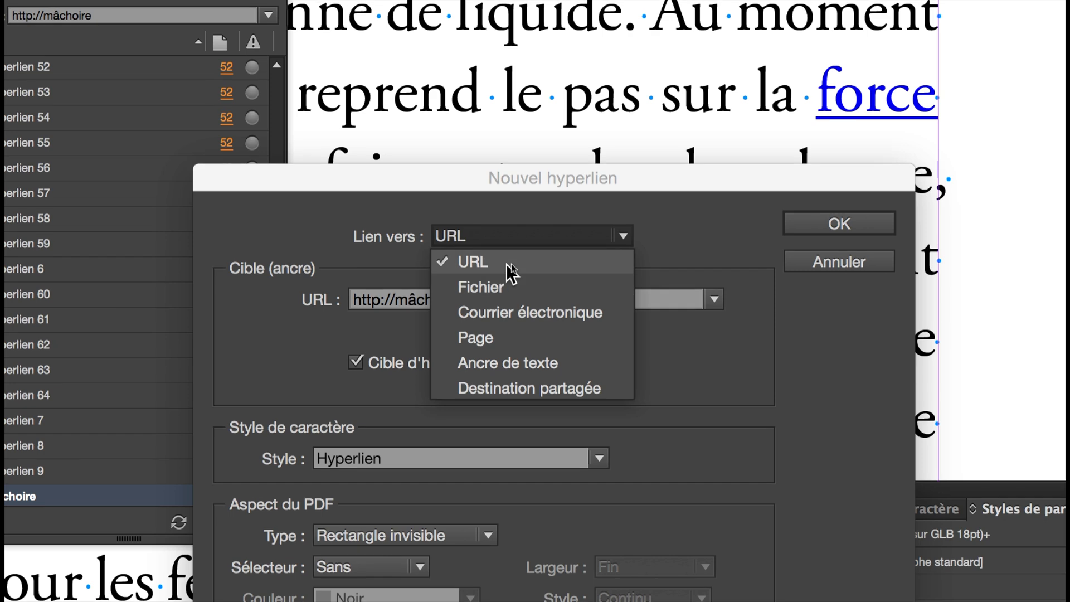
{"action": "left_click", "coordinate": [505, 204]}
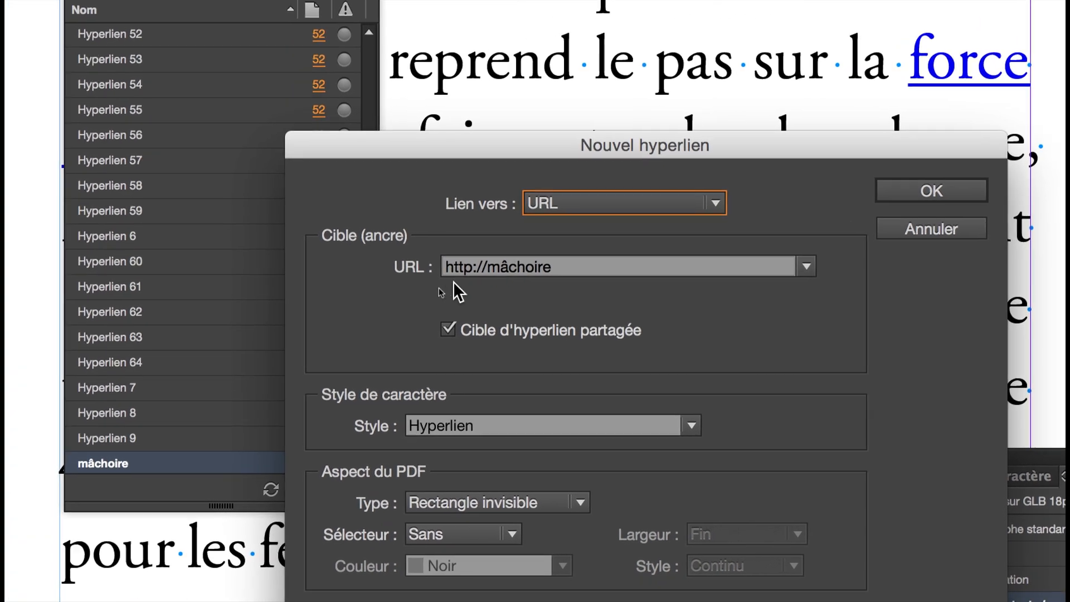
{"action": "left_click_drag", "start_coordinate": [487, 271], "coordinate": [544, 279]}
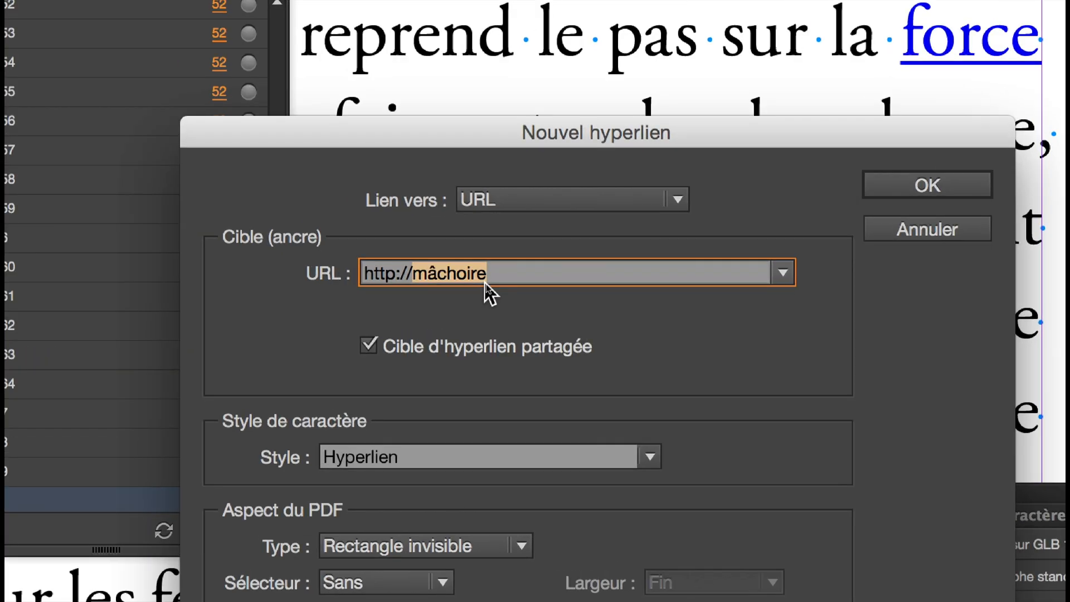
{"action": "type", "text": "www.a"}
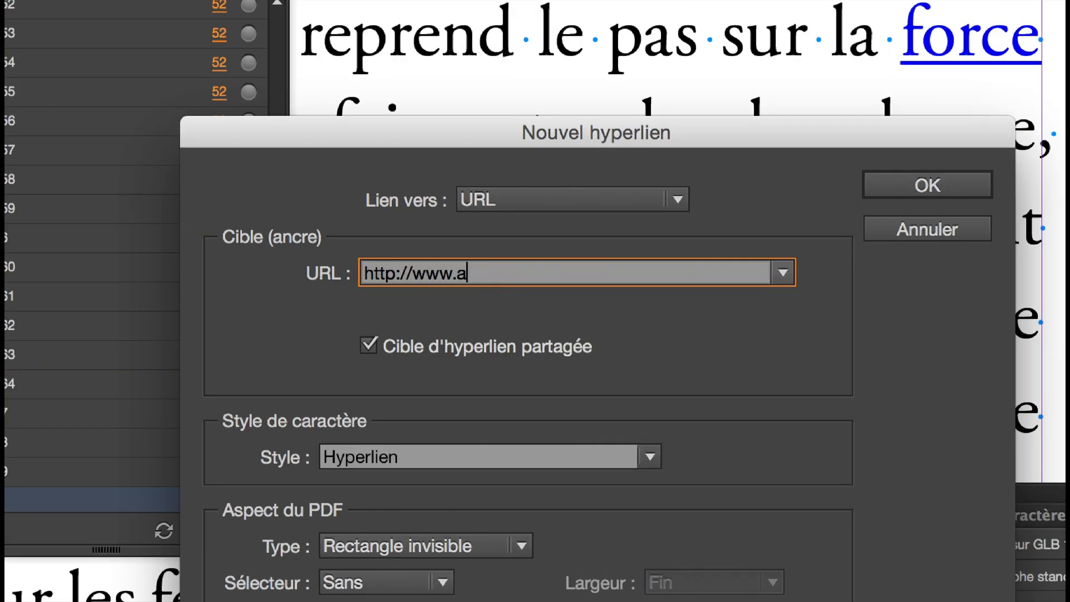
{"action": "type", "text": "dobe.com"}
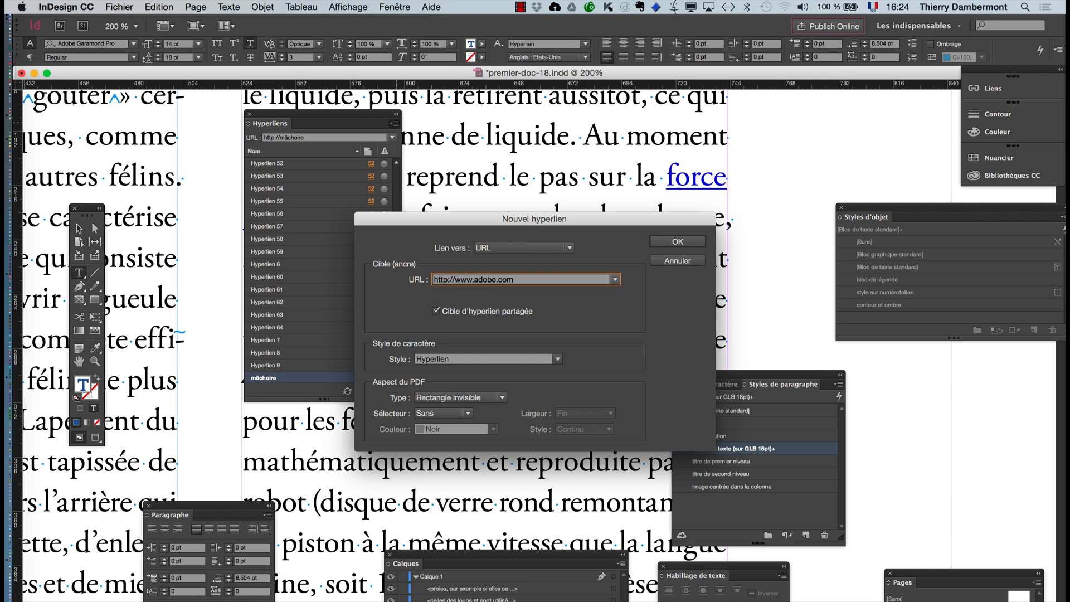
{"action": "key", "text": "Return"}
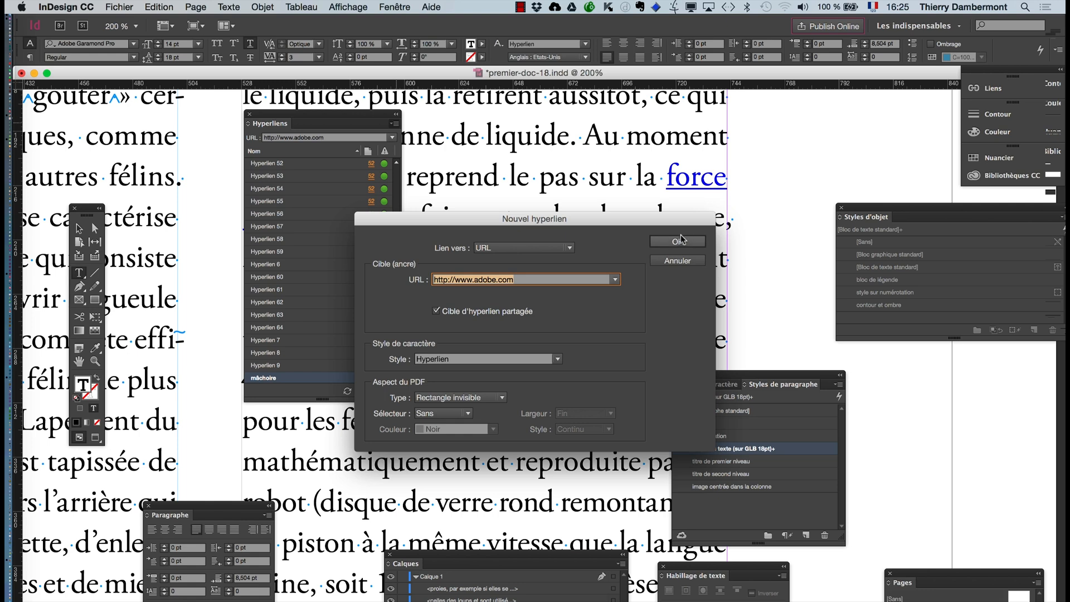
{"action": "left_click", "coordinate": [677, 241]}
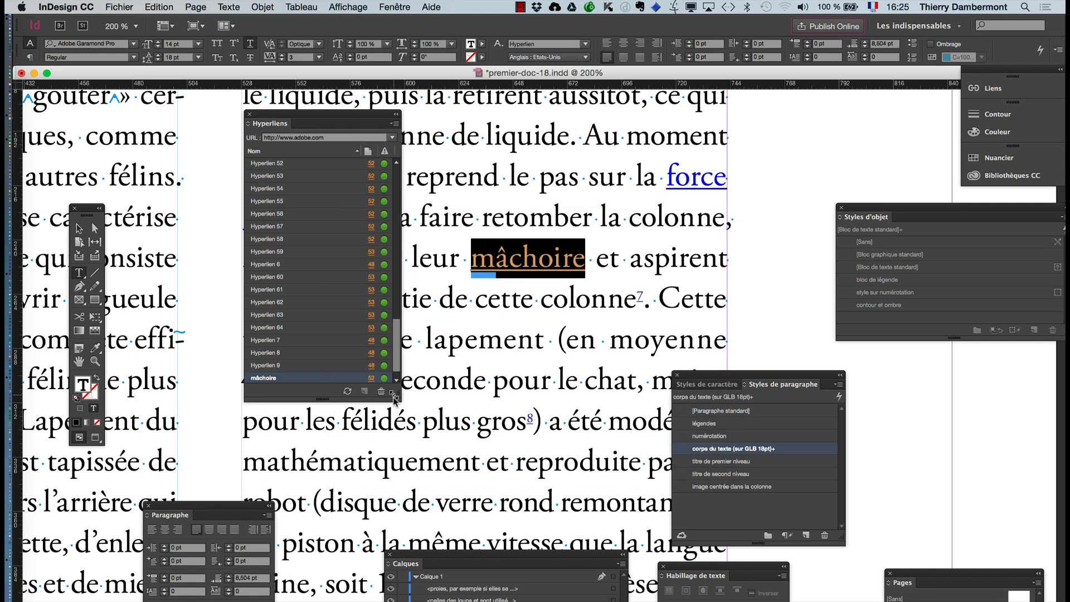
- Resize the Hyperliens panel to a medium height and move it over the first text column, away from "mâchoire"
{"action": "left_click_drag", "start_coordinate": [394, 396], "coordinate": [438, 544]}
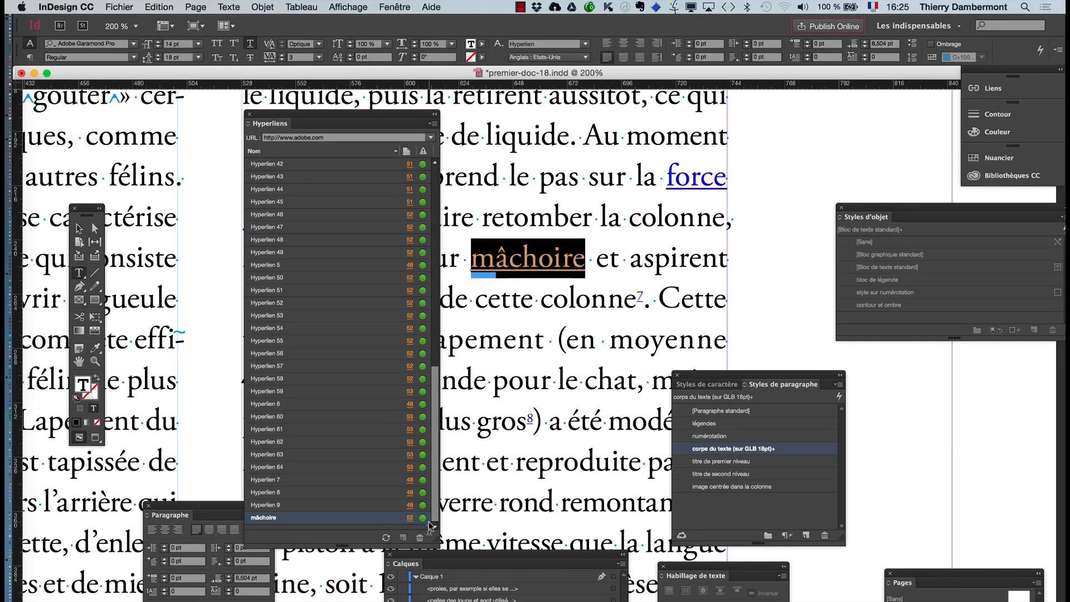
{"action": "left_click_drag", "start_coordinate": [436, 539], "coordinate": [427, 446]}
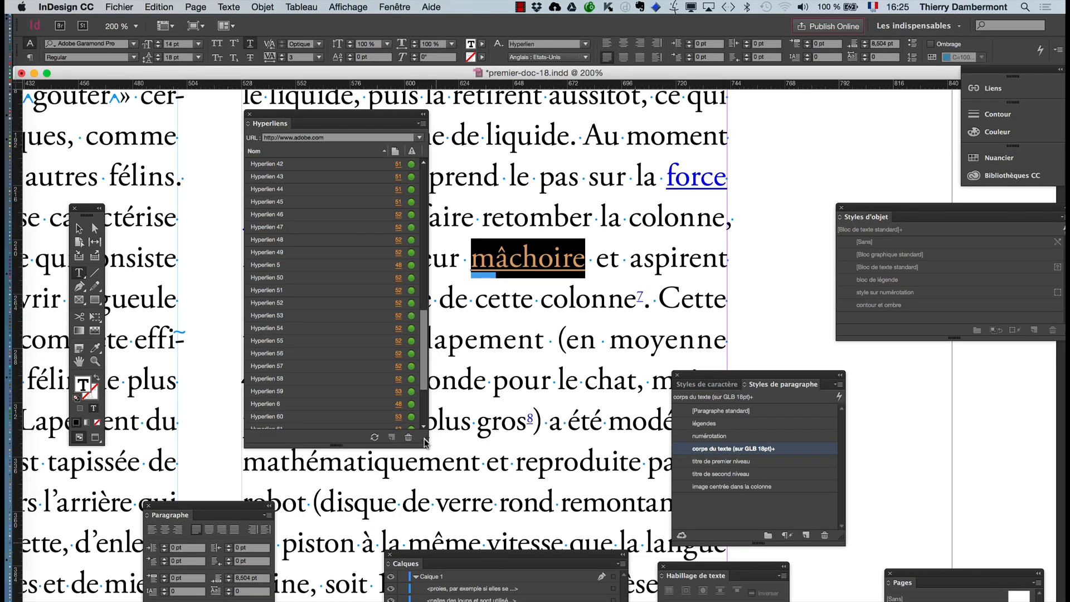
{"action": "left_click_drag", "start_coordinate": [334, 117], "coordinate": [226, 114]}
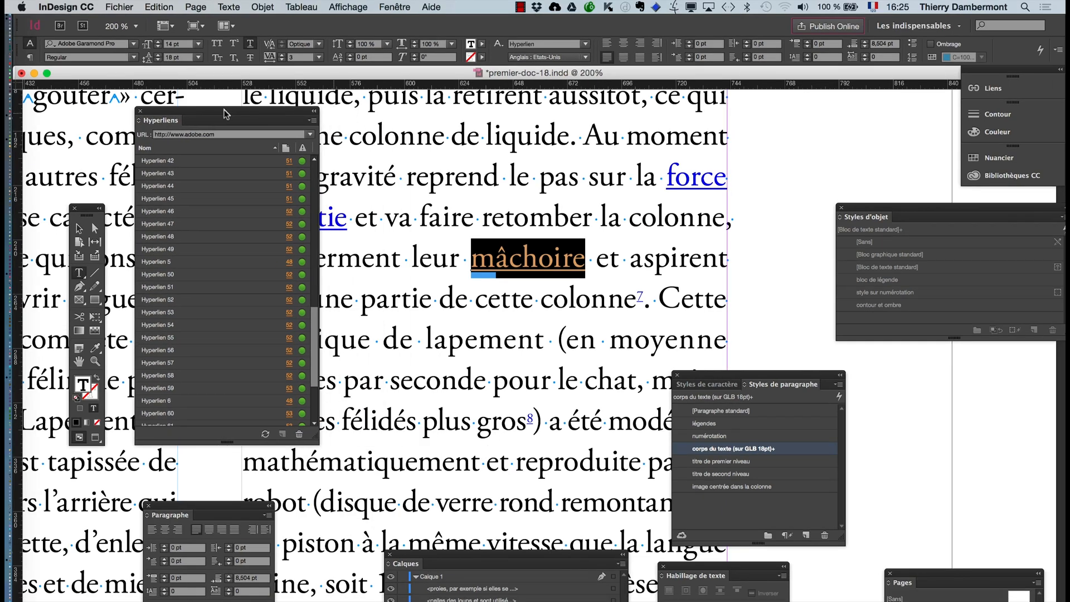
- Find the "mâchoire" entry in the Hyperliens list, shift the panel clear of the column edge, and view its destination options without changing them
{"action": "scroll", "coordinate": [205, 192], "scroll_direction": "up", "scroll_amount": 8}
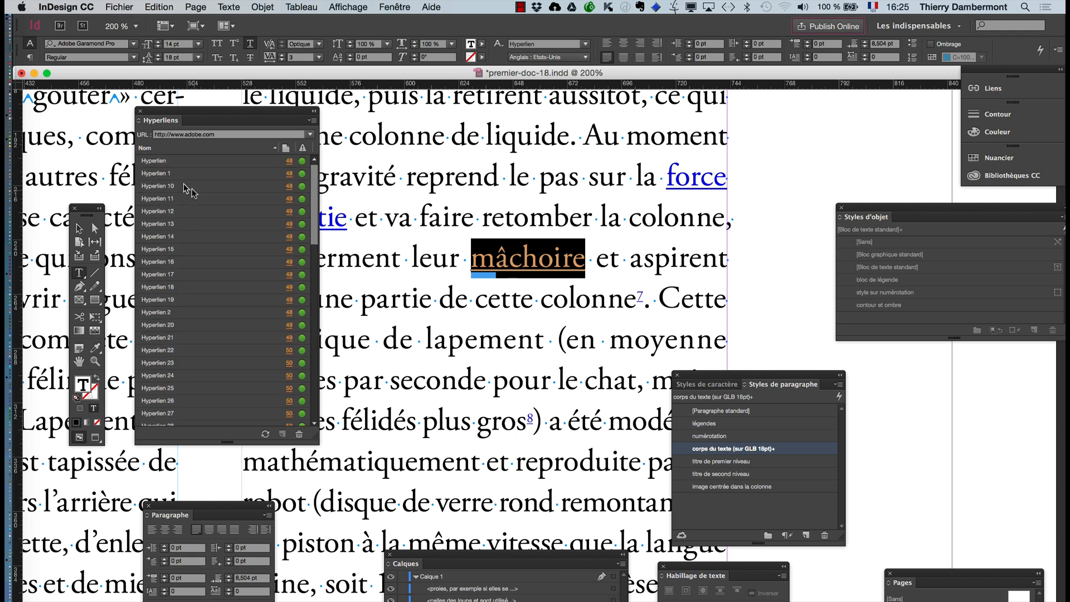
{"action": "scroll", "coordinate": [163, 195], "scroll_direction": "down", "scroll_amount": 10}
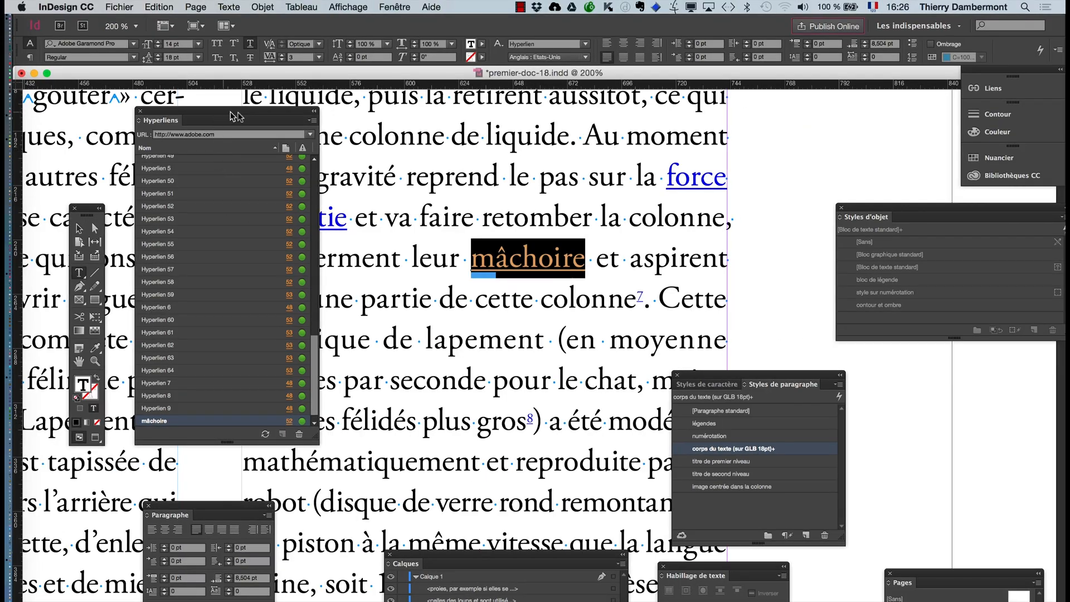
{"action": "left_click_drag", "start_coordinate": [234, 115], "coordinate": [284, 125]}
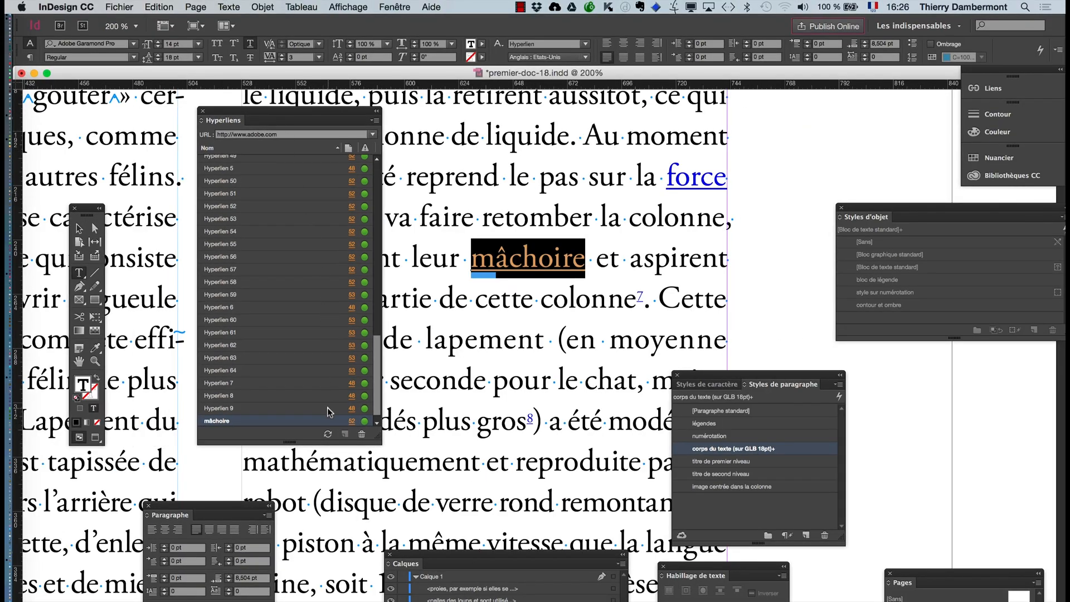
{"action": "left_click", "coordinate": [375, 120]}
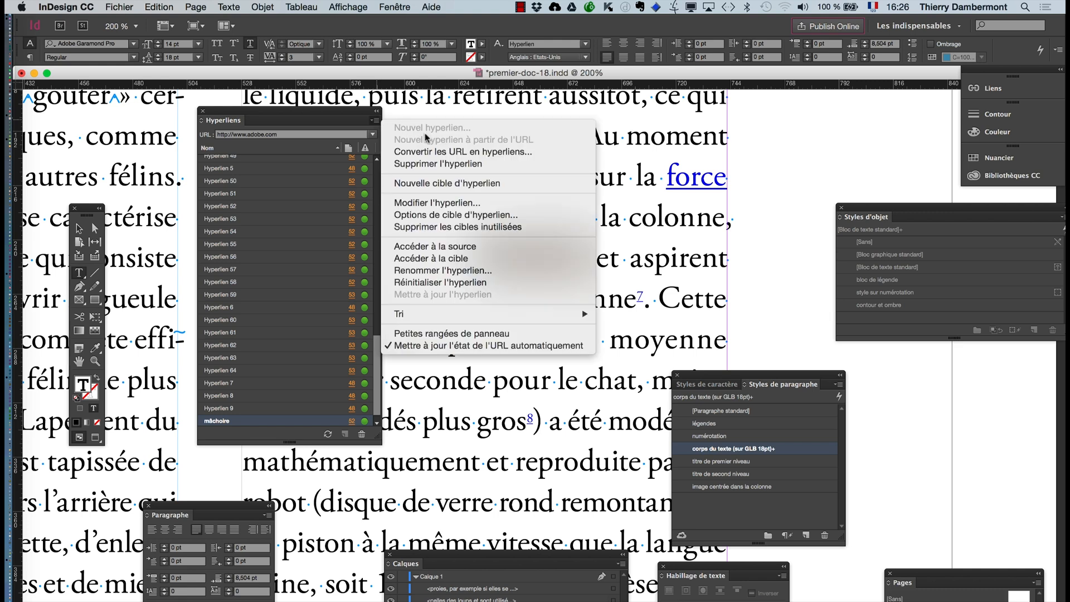
{"action": "left_click", "coordinate": [453, 215]}
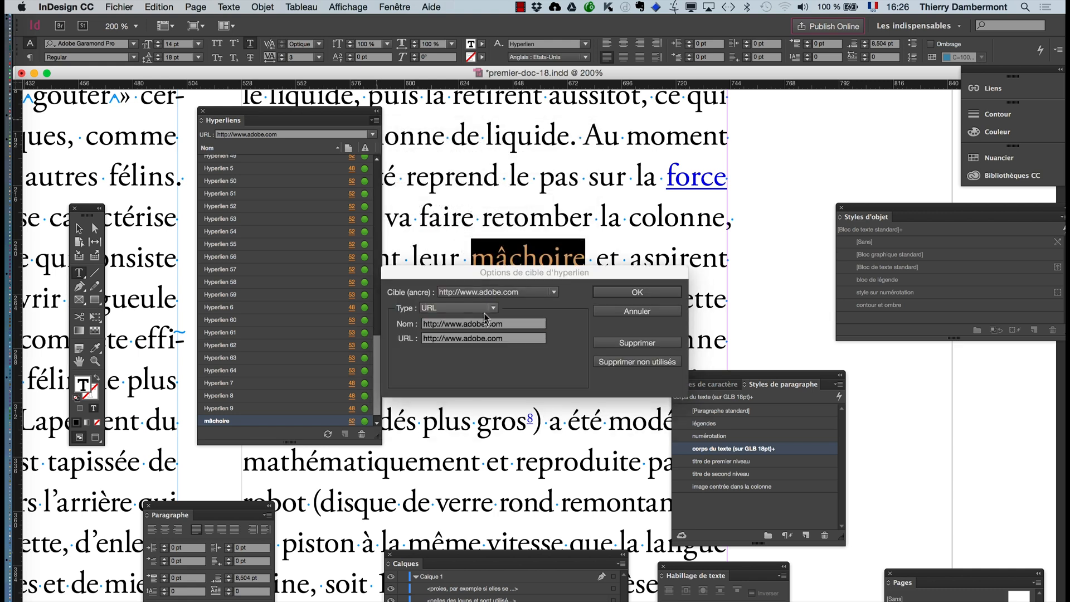
{"action": "left_click", "coordinate": [622, 312]}
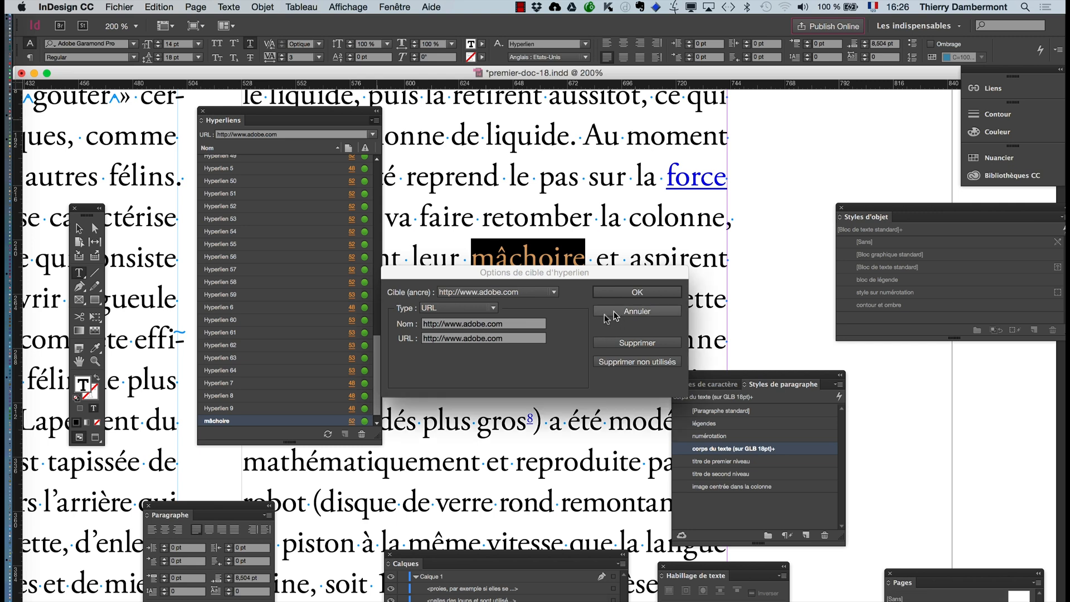
{"action": "double_click", "coordinate": [241, 422]}
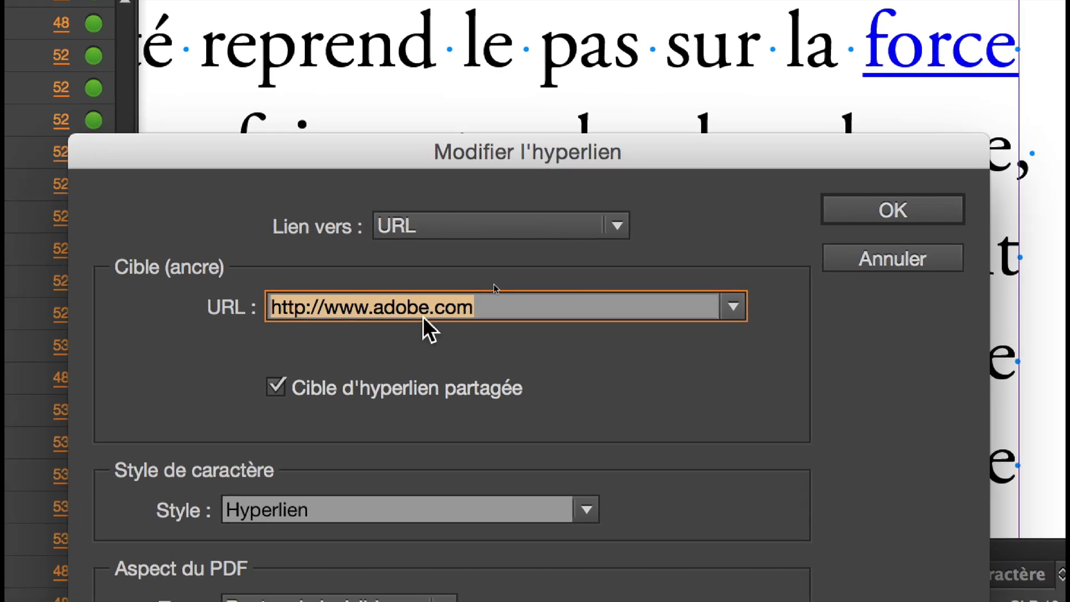
{"action": "left_click", "coordinate": [424, 312]}
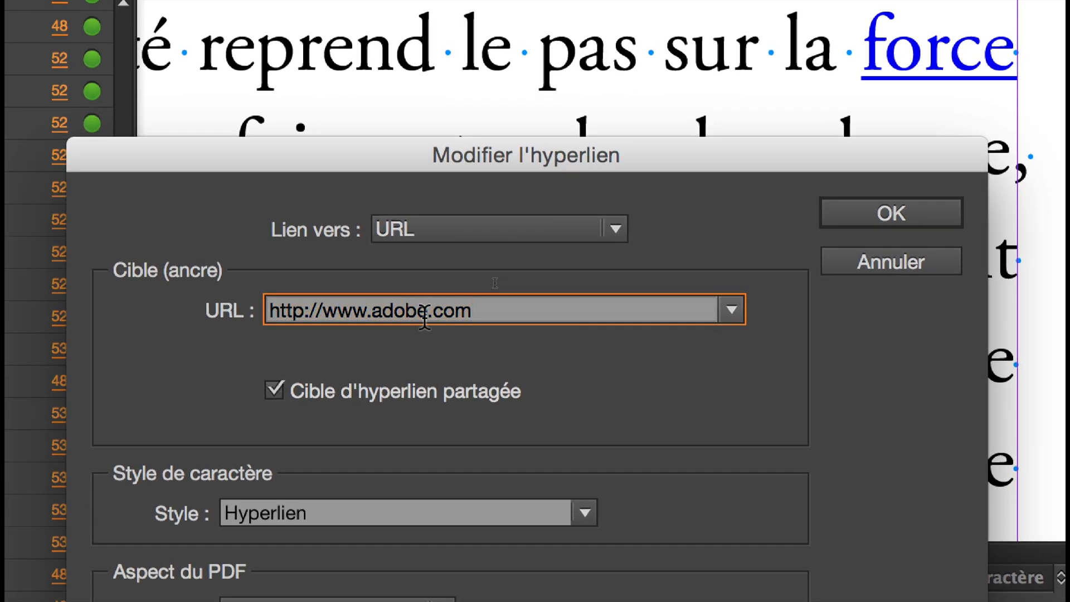
{"action": "type", "text": "-glou"}
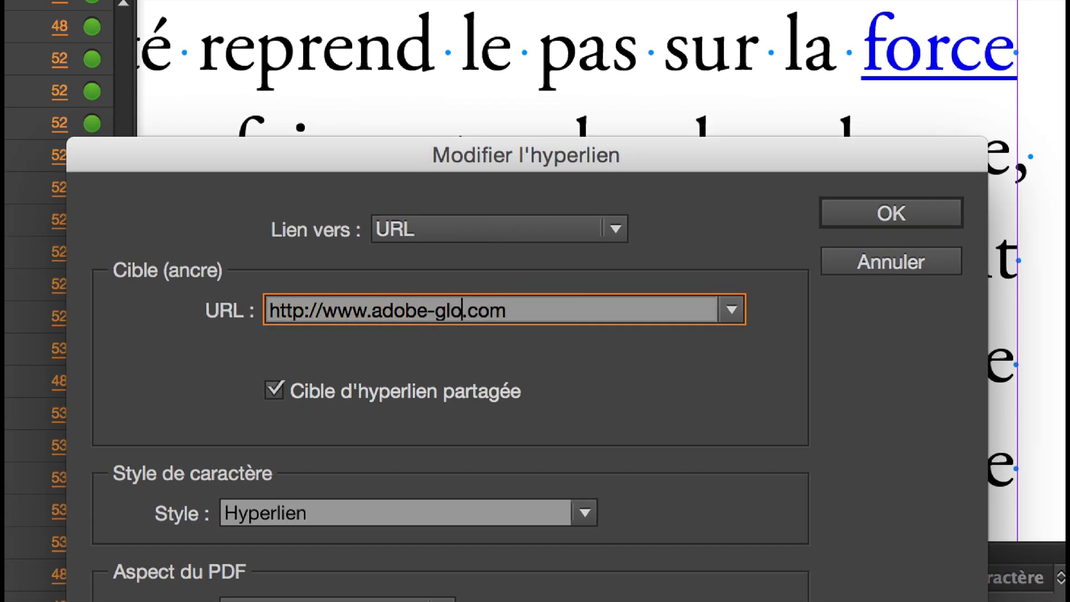
{"action": "type", "text": "b-glou"}
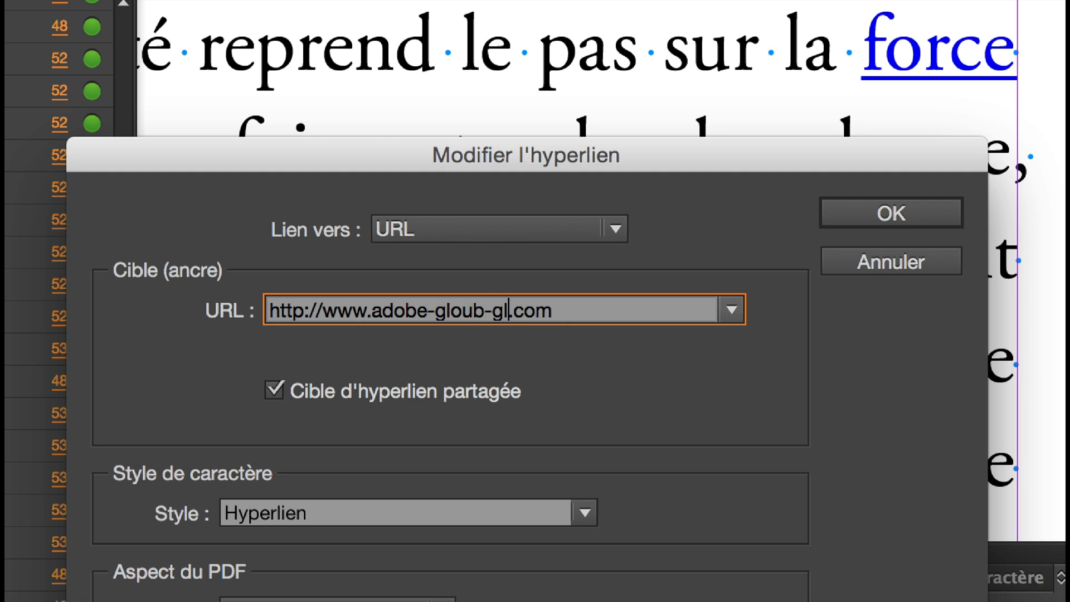
{"action": "type", "text": "b"}
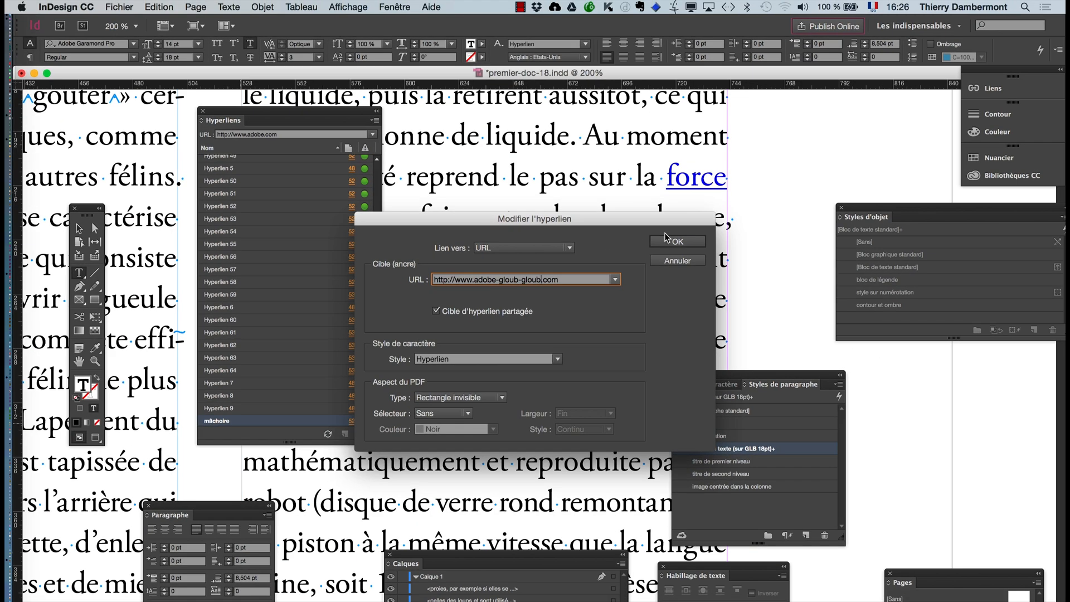
{"action": "left_click", "coordinate": [866, 220]}
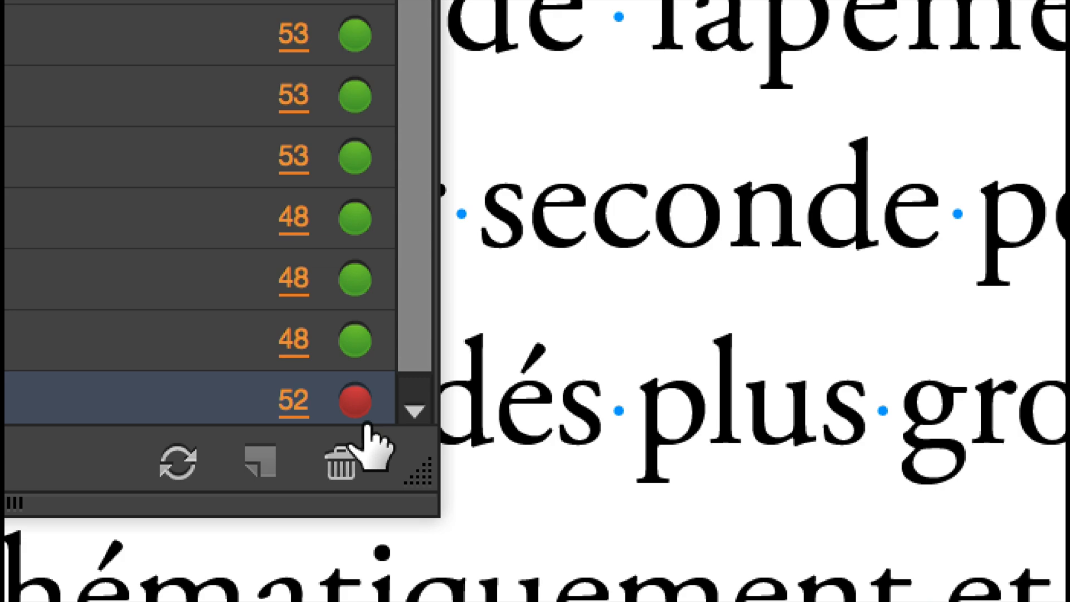
{"action": "mouse_move", "coordinate": [355, 410]}
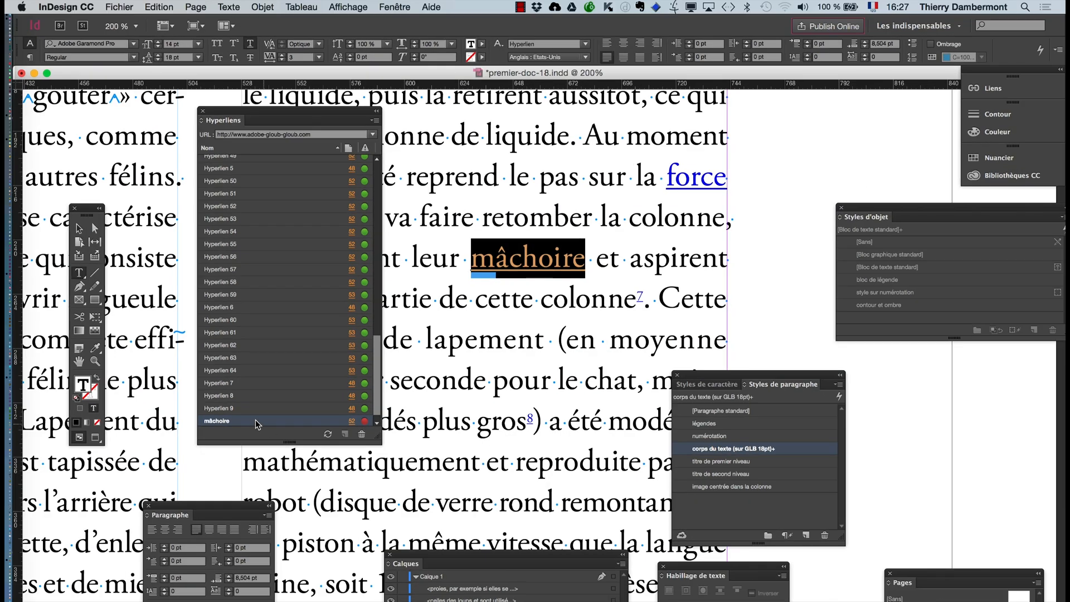
{"action": "double_click", "coordinate": [255, 420]}
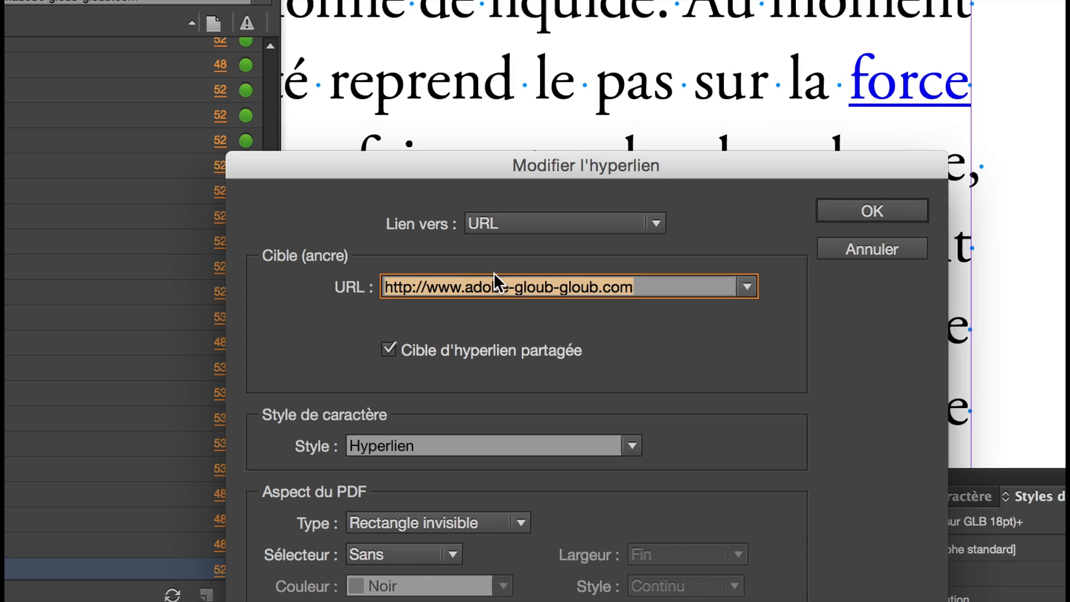
{"action": "left_click", "coordinate": [551, 277]}
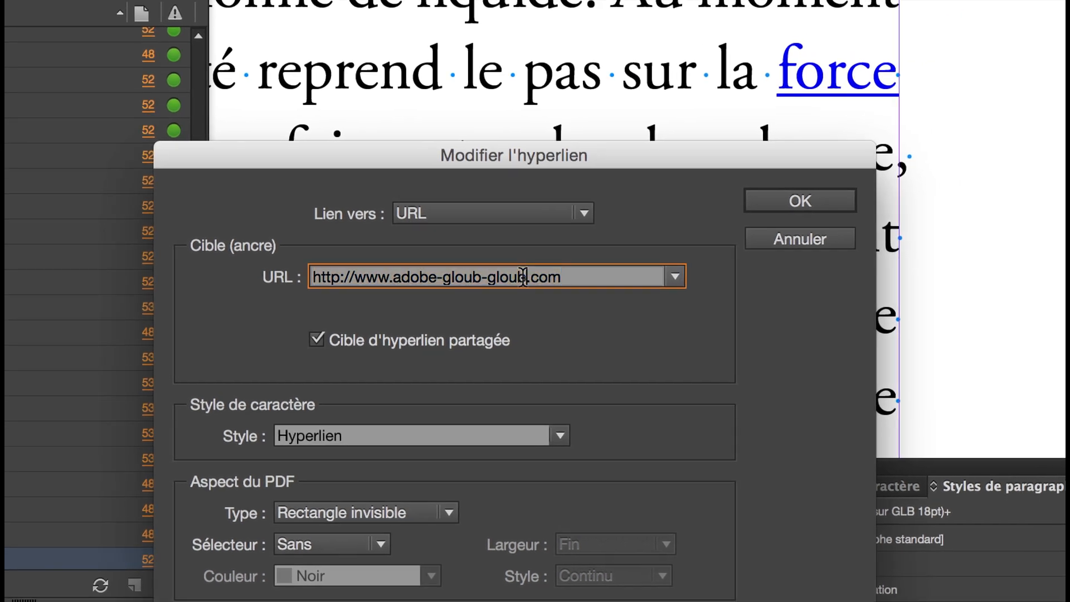
{"action": "key", "text": "BackSpace"}
{"action": "key", "text": "BackSpace"}
{"action": "key", "text": "BackSpace"}
{"action": "key", "text": "BackSpace"}
{"action": "key", "text": "BackSpace"}
{"action": "key", "text": "BackSpace"}
{"action": "key", "text": "BackSpace"}
{"action": "key", "text": "BackSpace"}
{"action": "key", "text": "BackSpace"}
{"action": "key", "text": "BackSpace"}
{"action": "key", "text": "BackSpace"}
{"action": "key", "text": "BackSpace"}
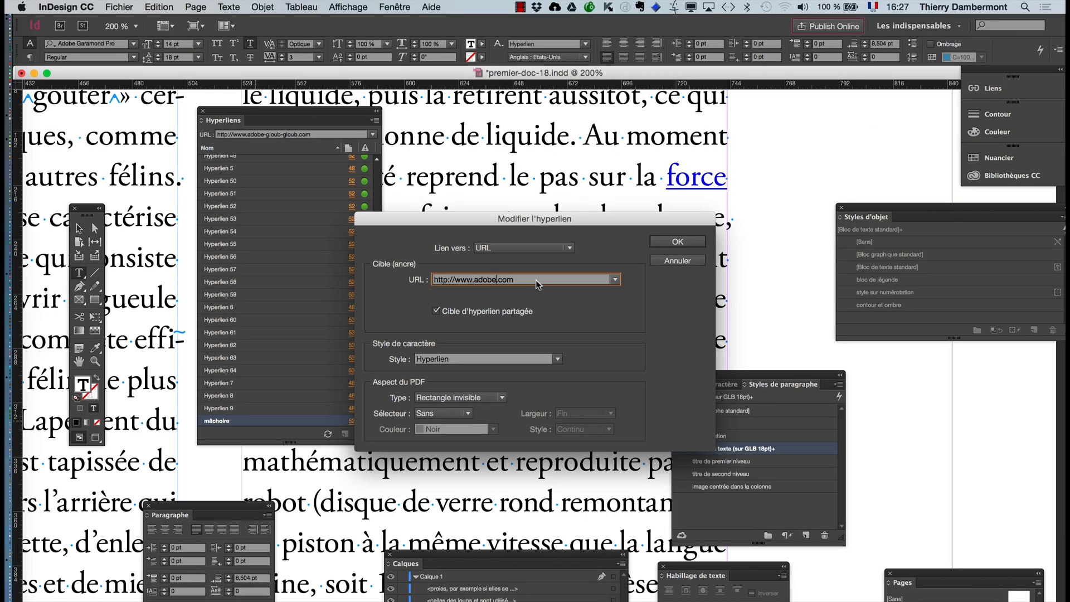
{"action": "left_click", "coordinate": [674, 241]}
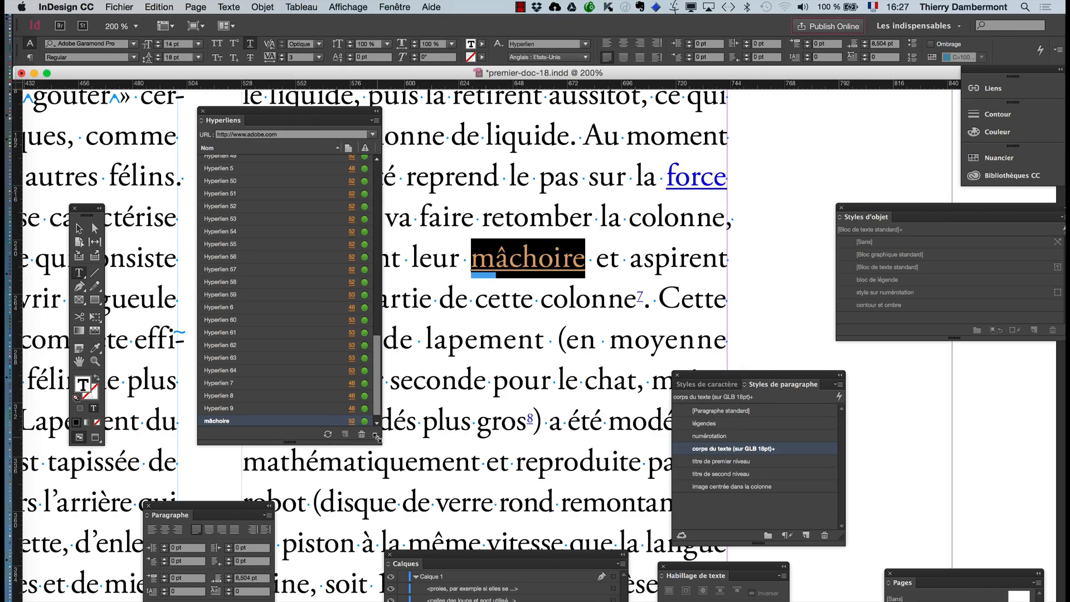
{"action": "left_click_drag", "start_coordinate": [379, 439], "coordinate": [347, 468]}
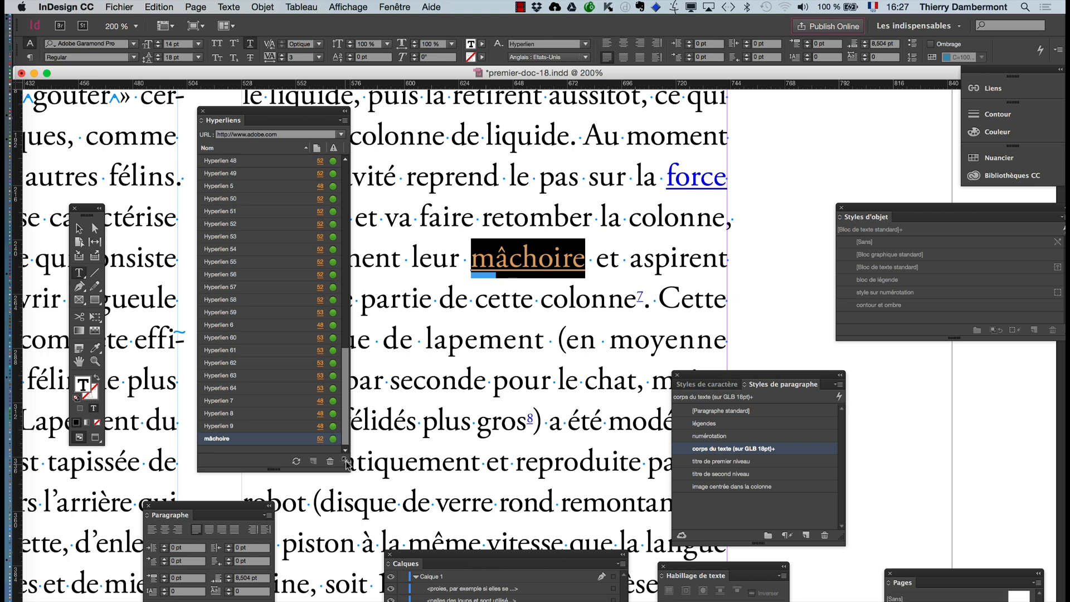
- Save the document under the new name premier-doc-19.indd in the folder "jour 1 ID avancé"
{"action": "left_click", "coordinate": [119, 7]}
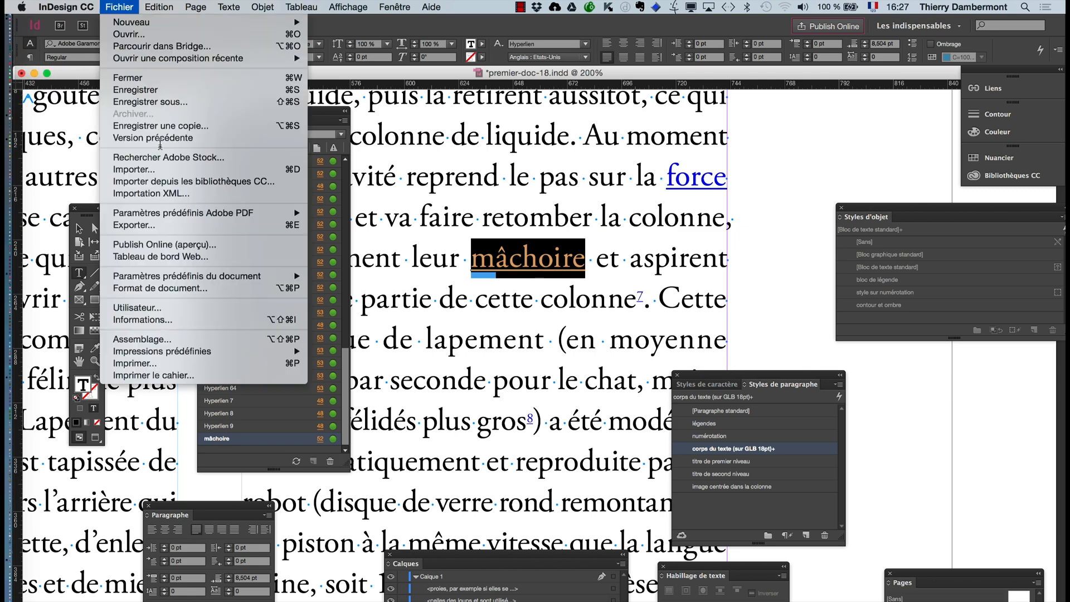
{"action": "left_click", "coordinate": [150, 102]}
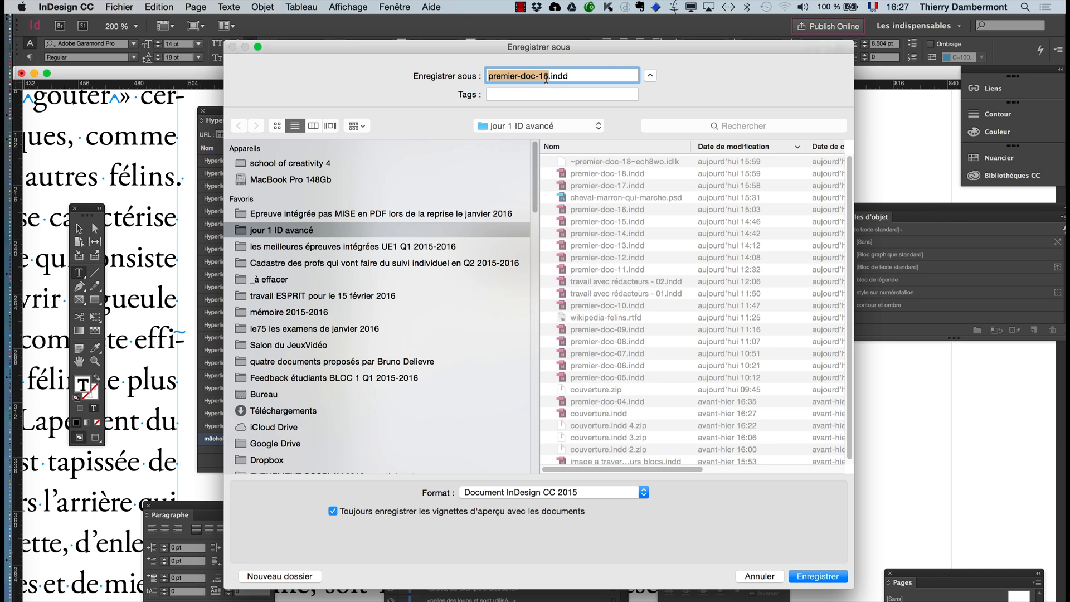
{"action": "left_click", "coordinate": [547, 77]}
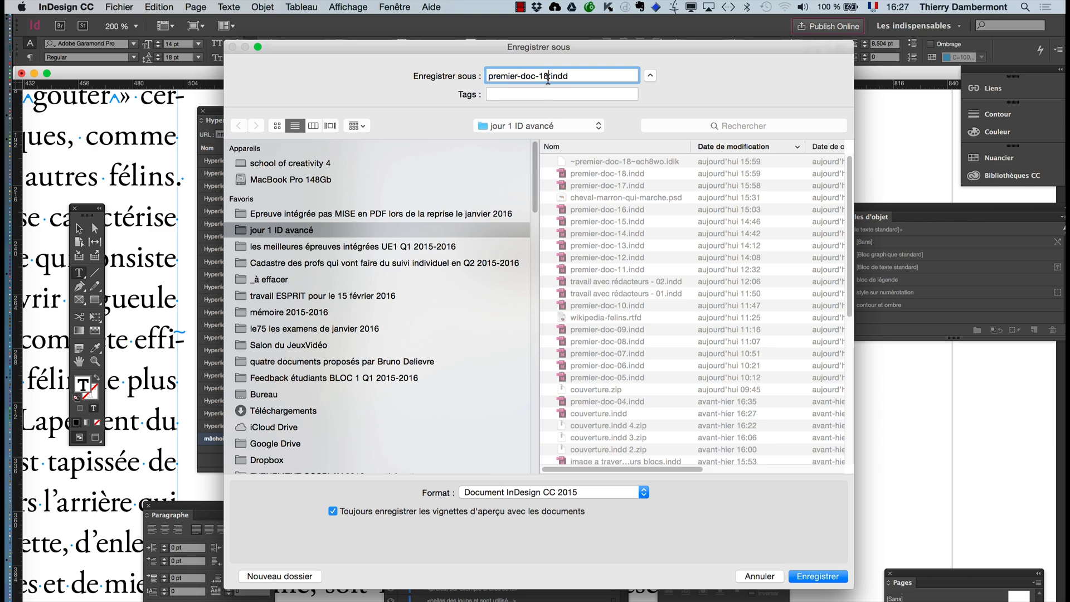
{"action": "key", "text": "BackSpace"}
{"action": "type", "text": "9"}
{"action": "left_click", "coordinate": [811, 576]}
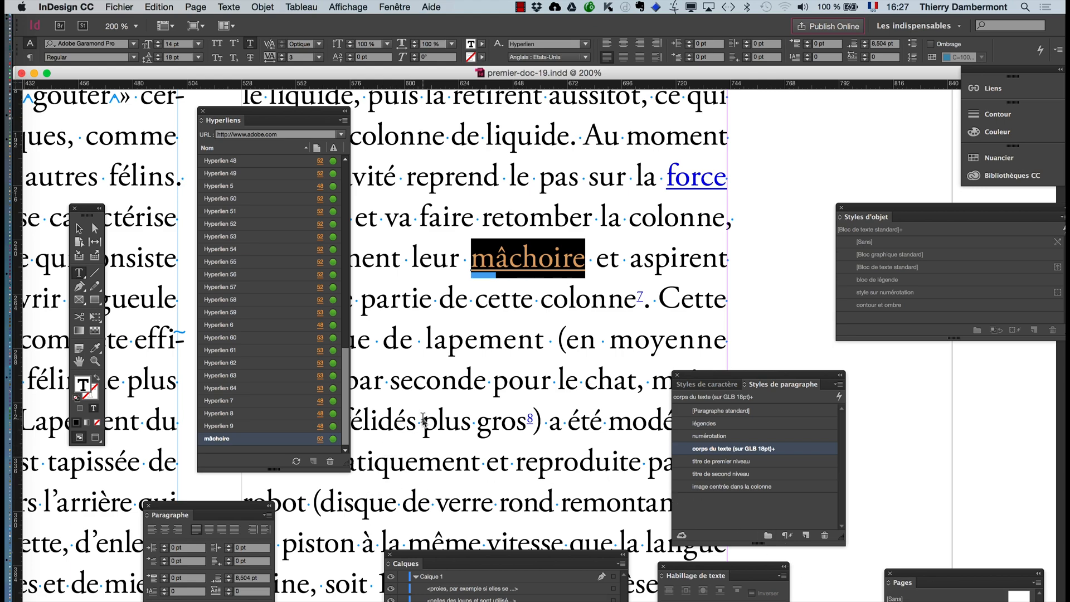
- Start exporting the document as premier-doc-19.pdf in Adobe PDF (impression) format to the folder "jour 1 ID avancé"
{"action": "scroll", "coordinate": [422, 418], "scroll_direction": "down", "scroll_amount": 2}
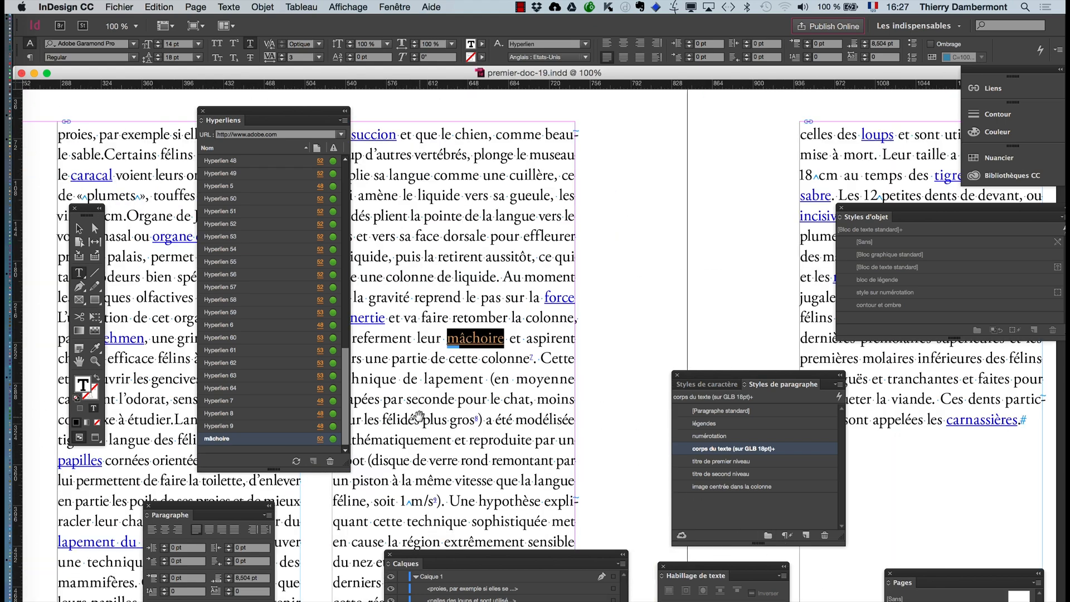
{"action": "left_click", "coordinate": [116, 6]}
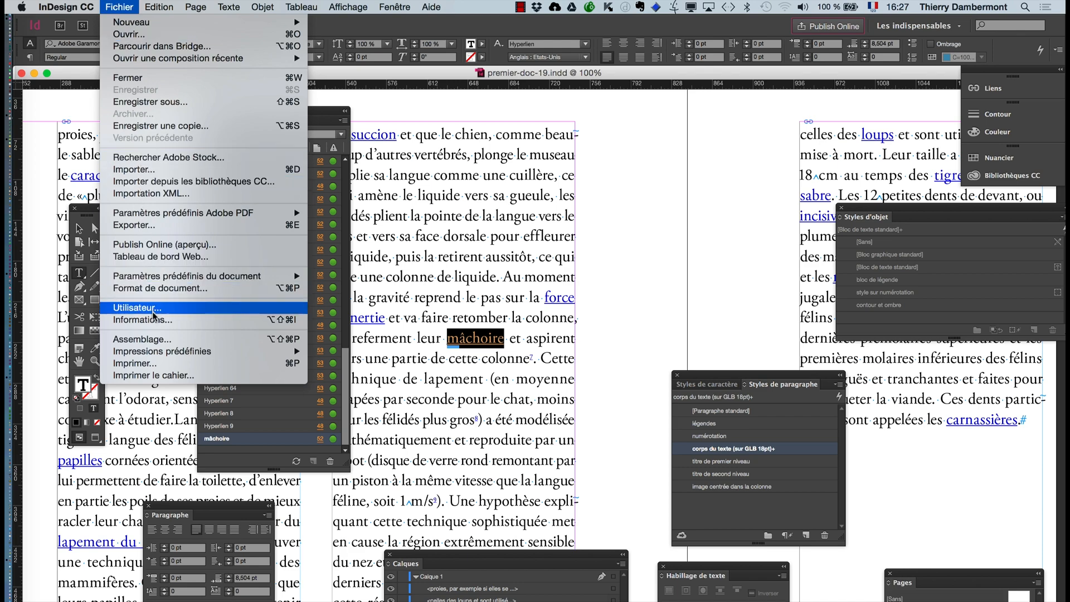
{"action": "left_click", "coordinate": [146, 226]}
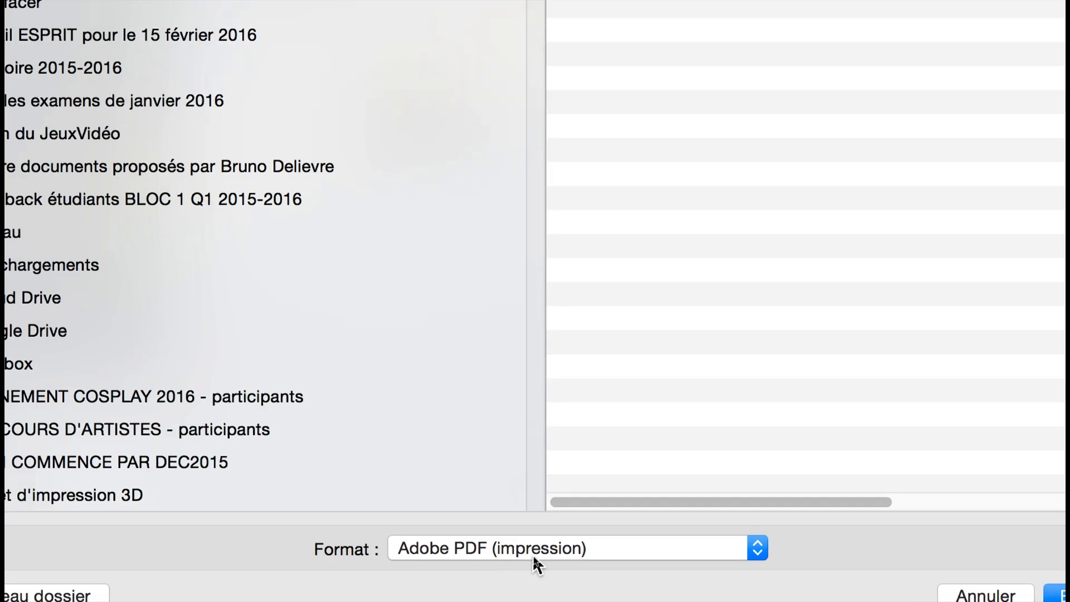
{"action": "left_click", "coordinate": [535, 557]}
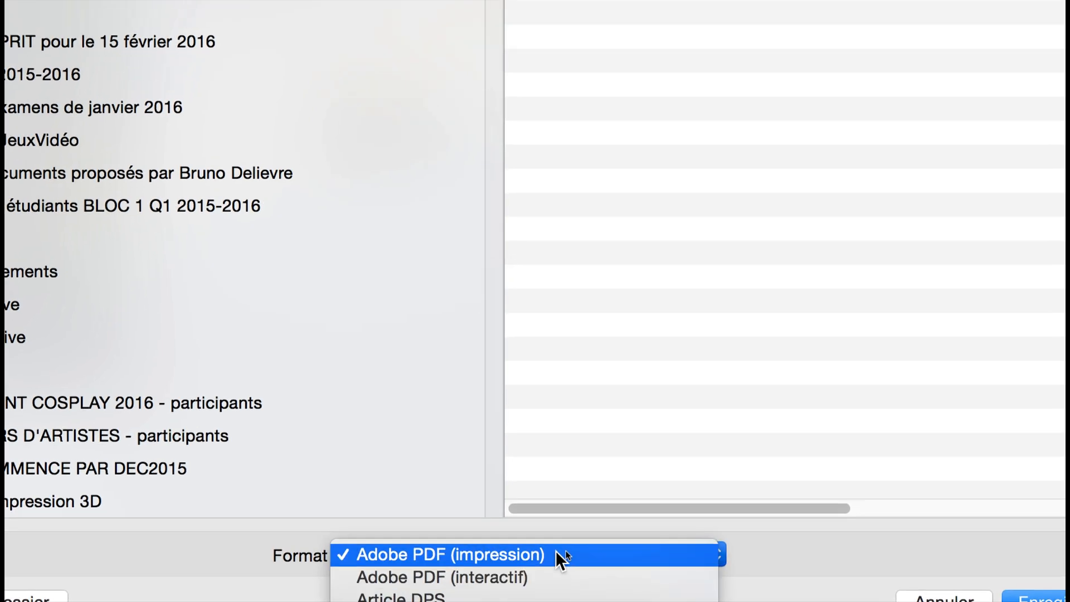
{"action": "left_click", "coordinate": [559, 533]}
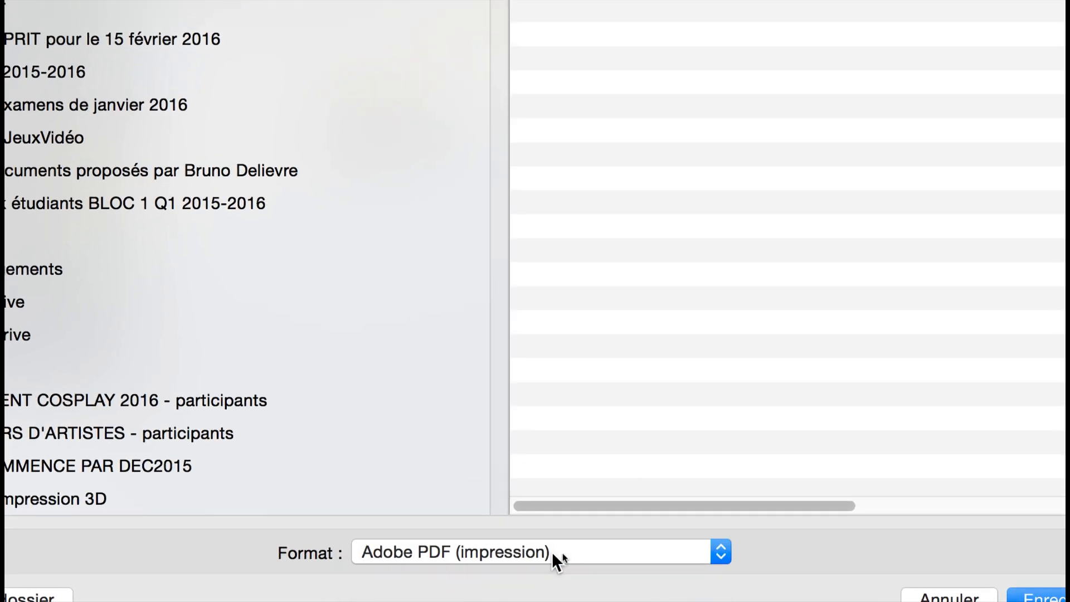
{"action": "left_click", "coordinate": [573, 552]}
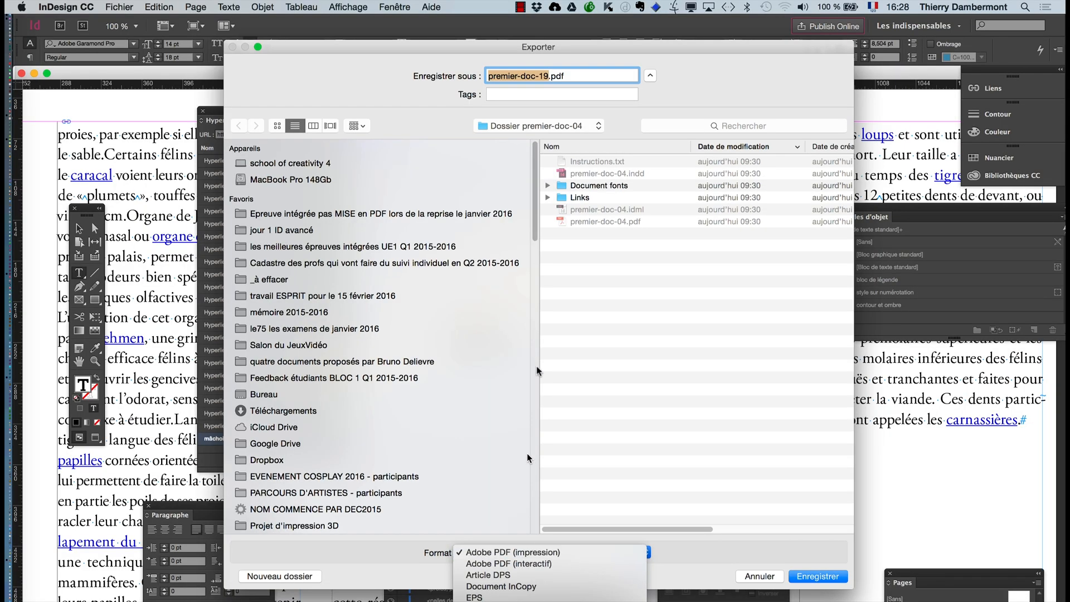
{"action": "left_click", "coordinate": [283, 235]}
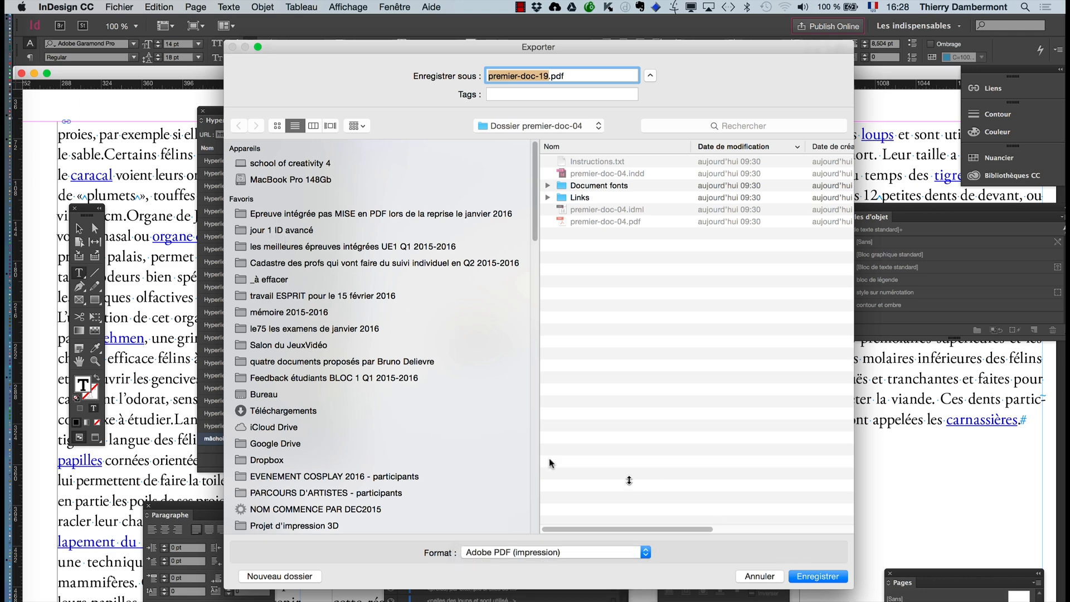
{"action": "left_click", "coordinate": [310, 230]}
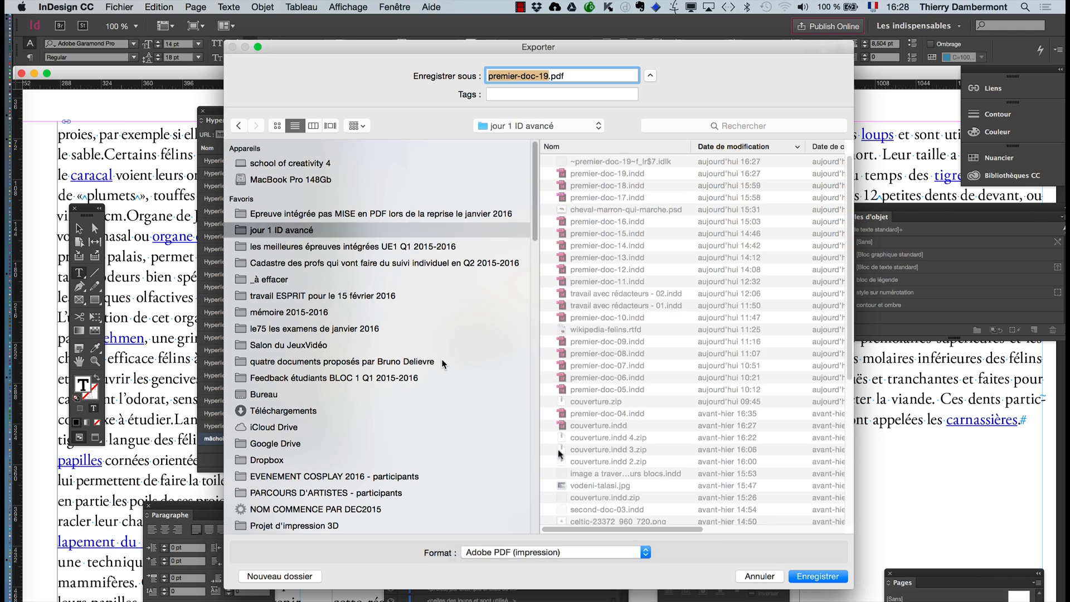
{"action": "left_click", "coordinate": [808, 577]}
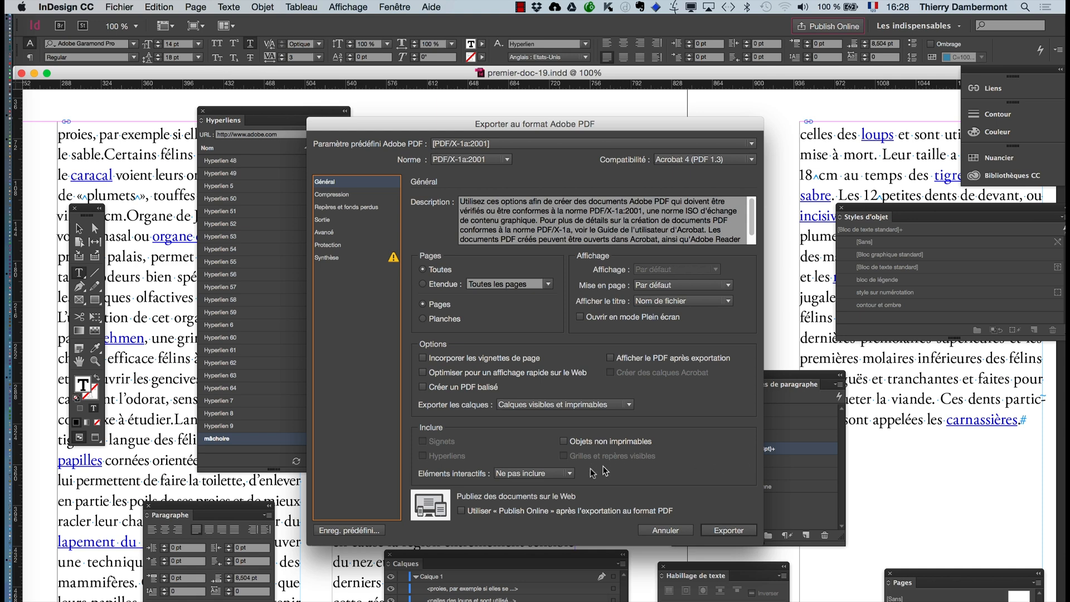
- Set the PDF export's interactive elements to Inclure l'aspect and export the PDF, continuing with the current settings despite the warnings
{"action": "key", "text": "alt"}
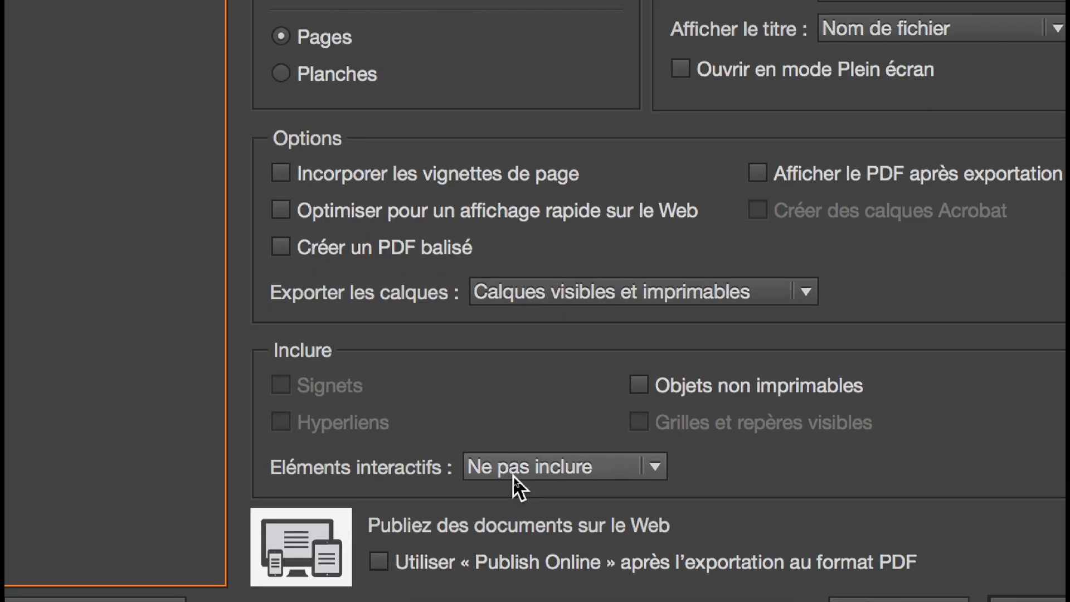
{"action": "left_click", "coordinate": [514, 478]}
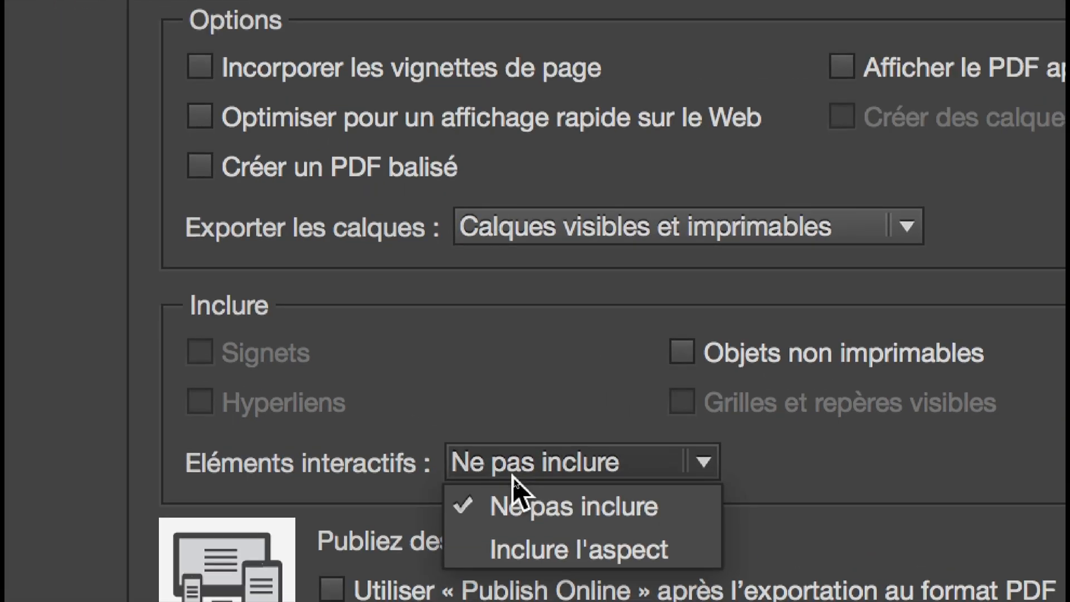
{"action": "left_click", "coordinate": [513, 505]}
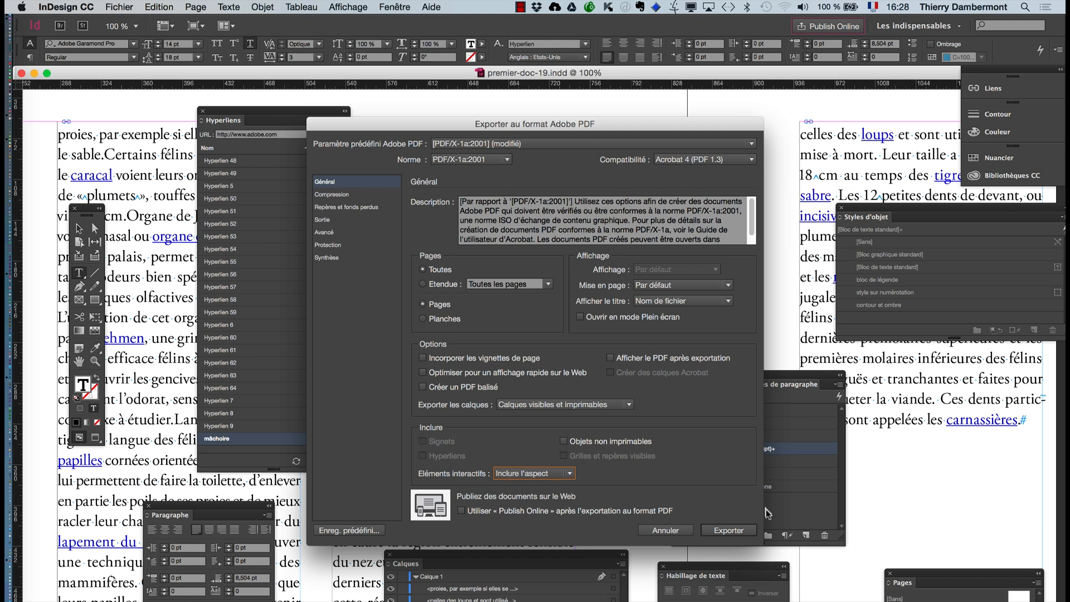
{"action": "left_click", "coordinate": [728, 530]}
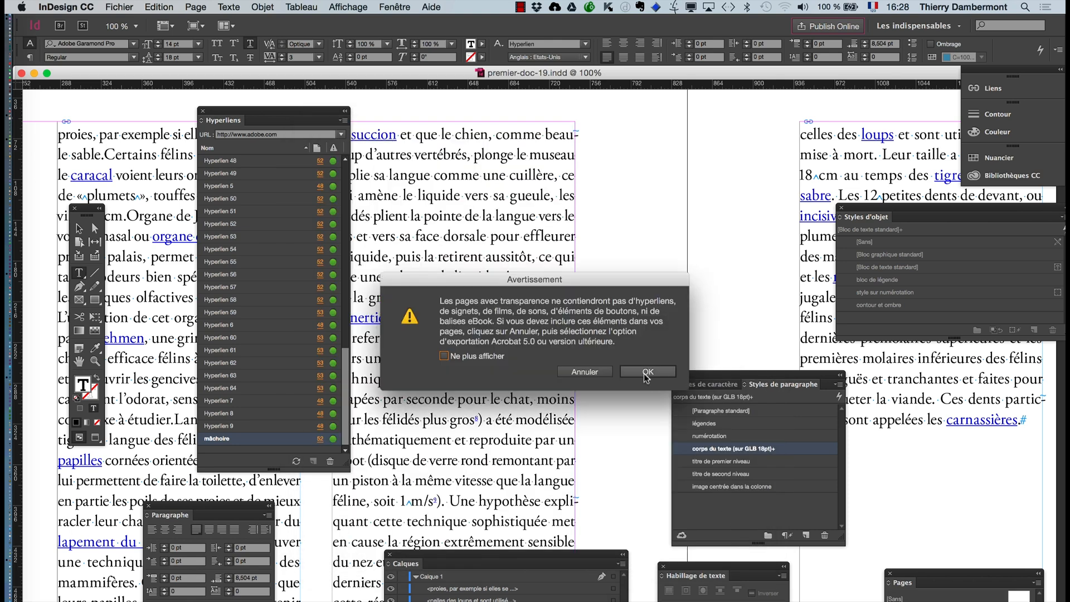
{"action": "left_click", "coordinate": [646, 372]}
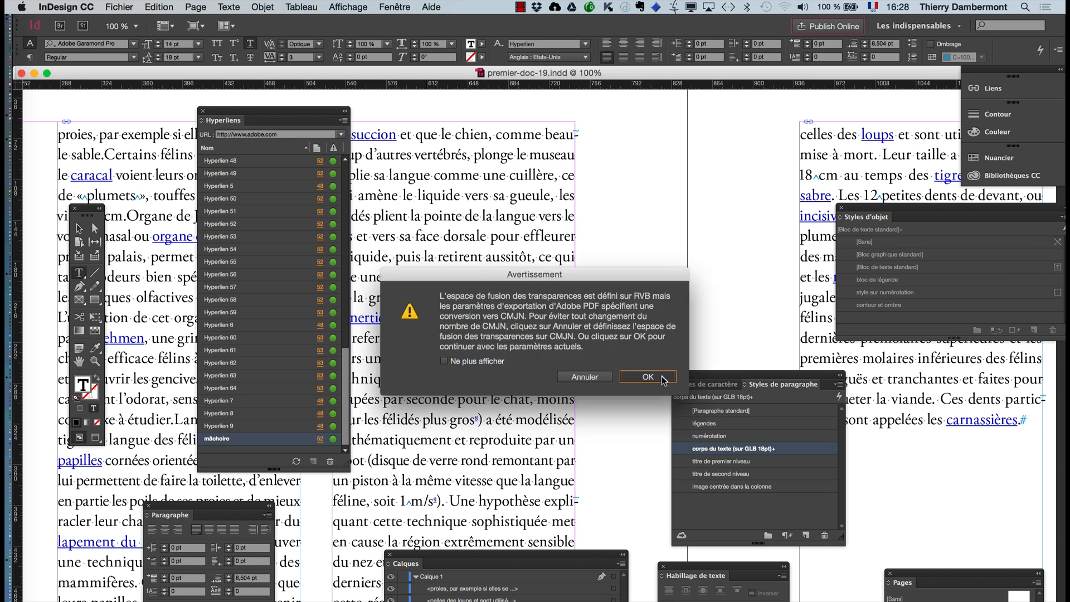
{"action": "left_click", "coordinate": [666, 383]}
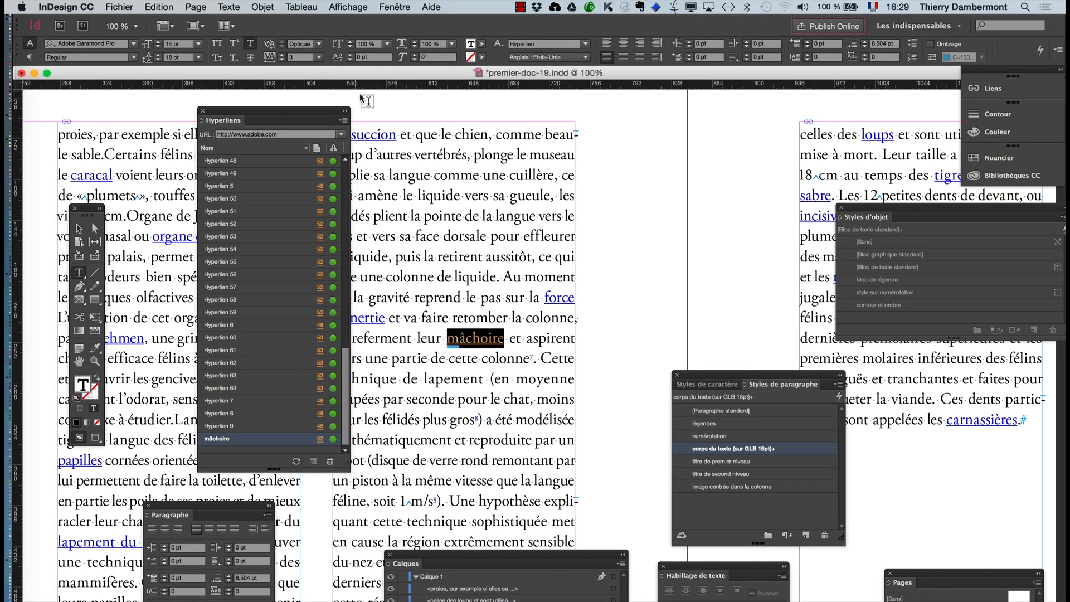
- Move the Hyperliens panel clear of the text column containing the word "mâchoire"
{"action": "left_click_drag", "start_coordinate": [288, 115], "coordinate": [248, 112]}
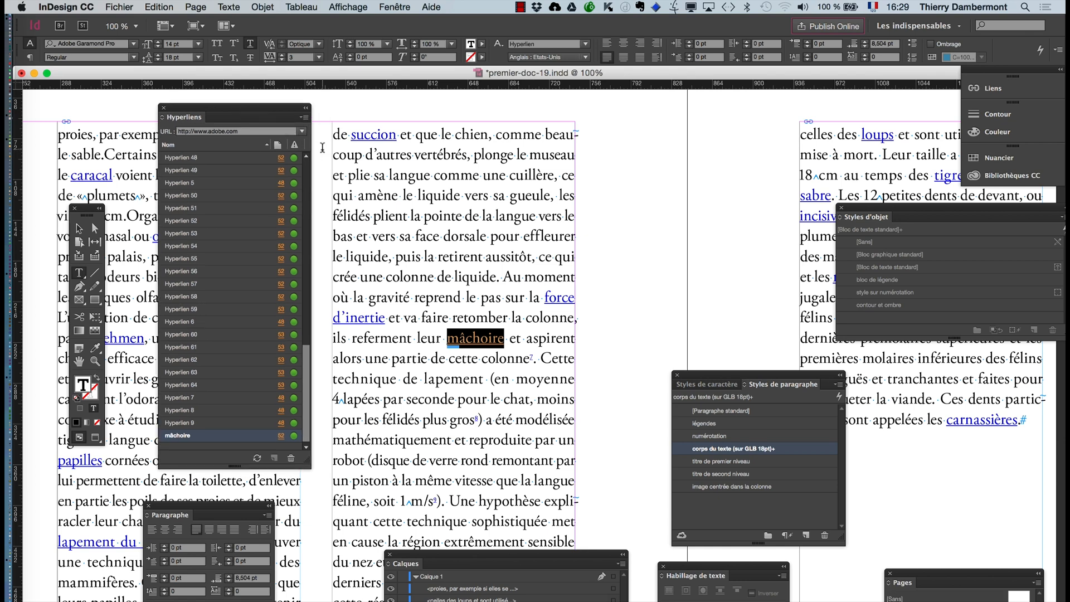
{"action": "key", "text": "super+Tab"}
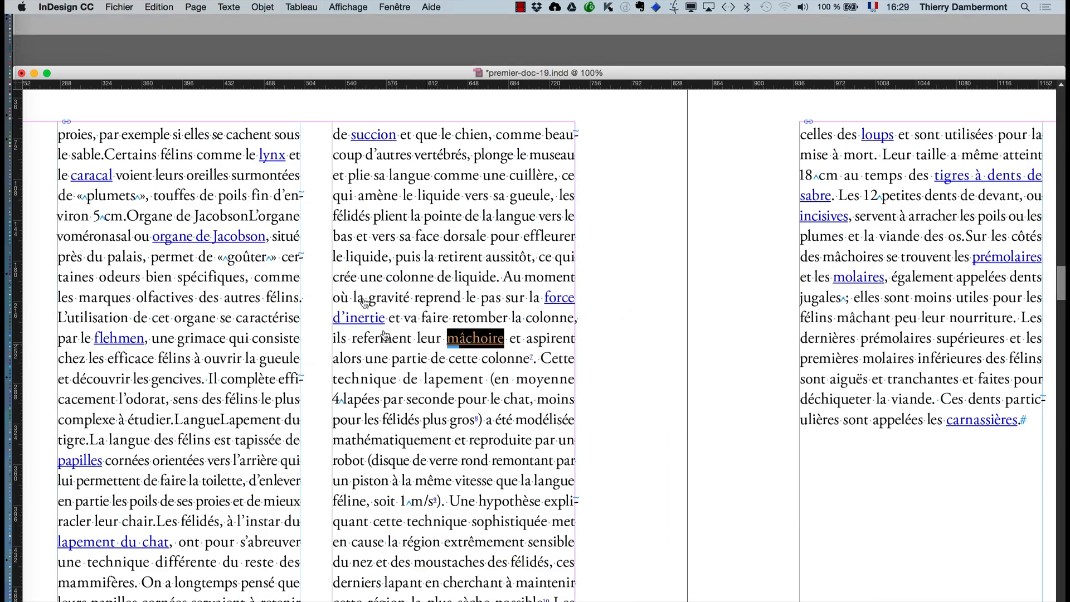
{"action": "left_click", "coordinate": [97, 7]}
{"action": "left_click", "coordinate": [107, 22]}
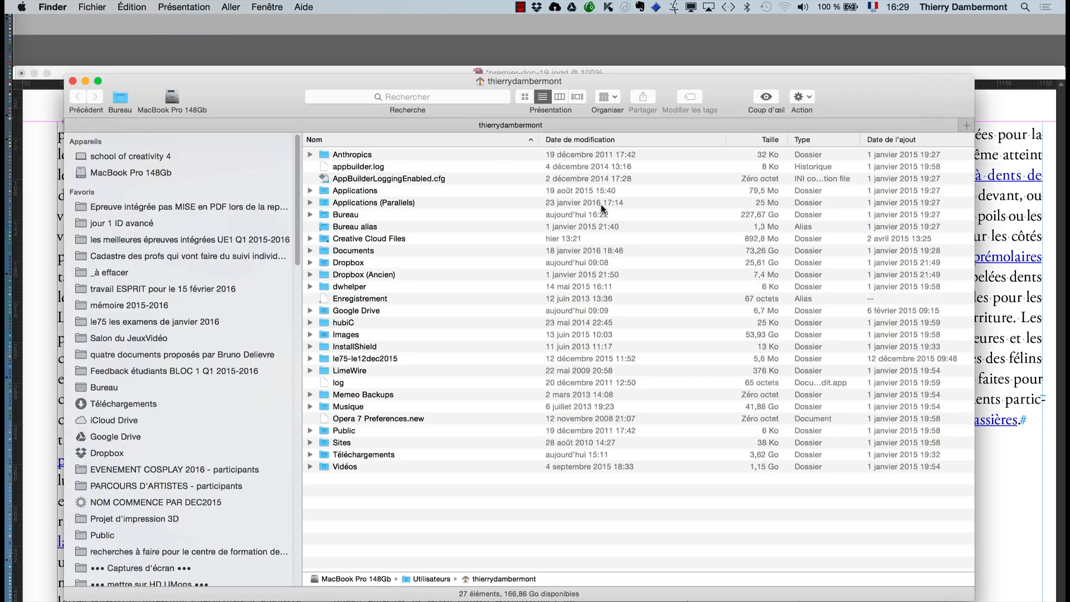
{"action": "key", "text": "super+Tab"}
{"action": "left_click", "coordinate": [344, 330]}
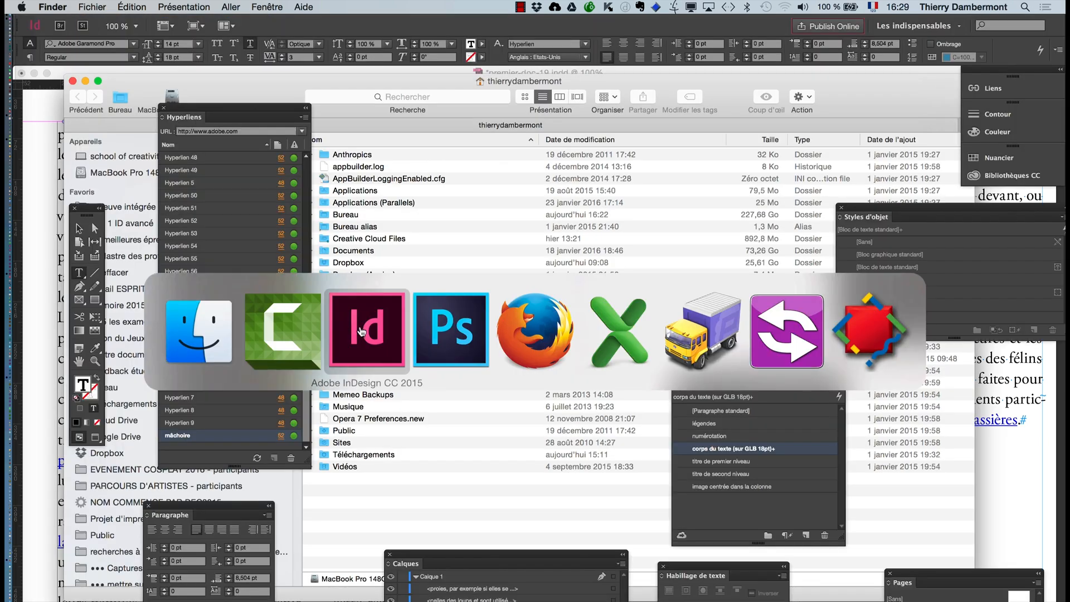
{"action": "left_click", "coordinate": [450, 348]}
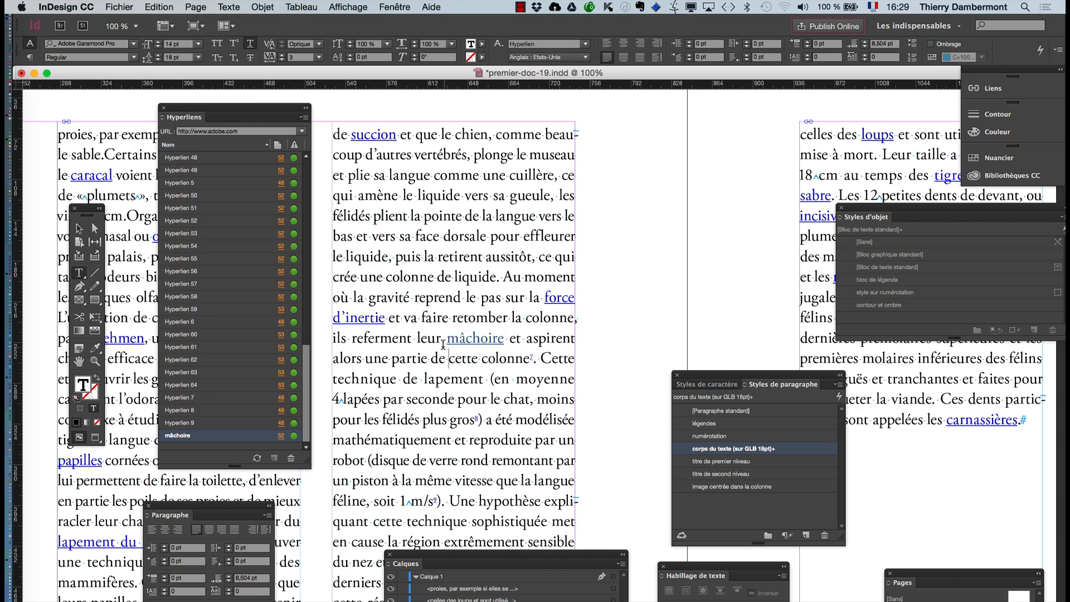
- Display the Styles de caractère panel and place it near the word "mâchoire" in the magnified text
{"action": "key", "text": "super+equal"}
{"action": "key", "text": "super+equal"}
{"action": "key", "text": "super+equal"}
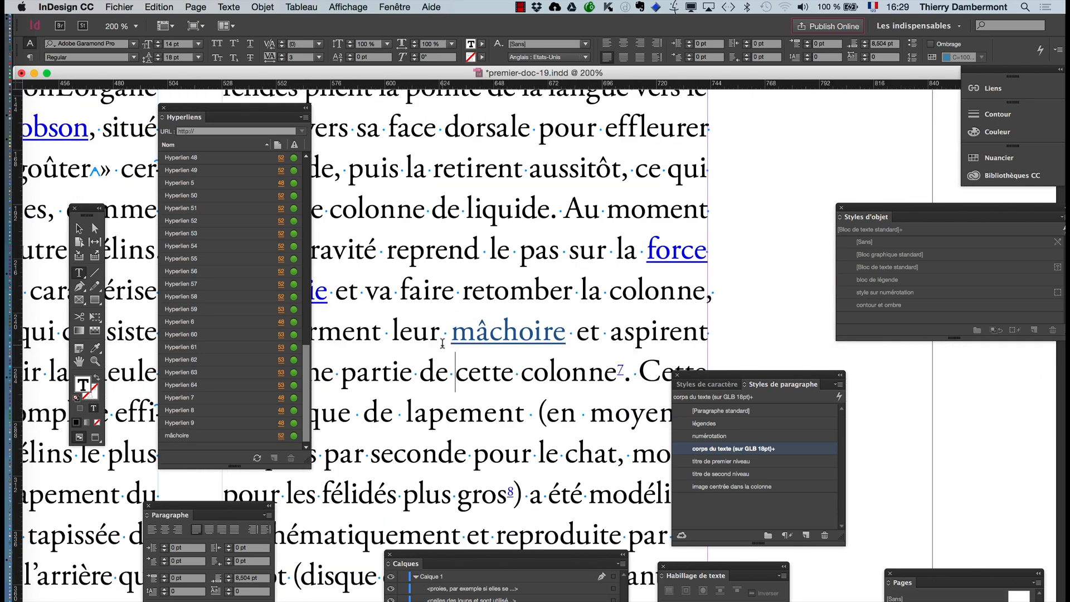
{"action": "key", "text": "super+equal"}
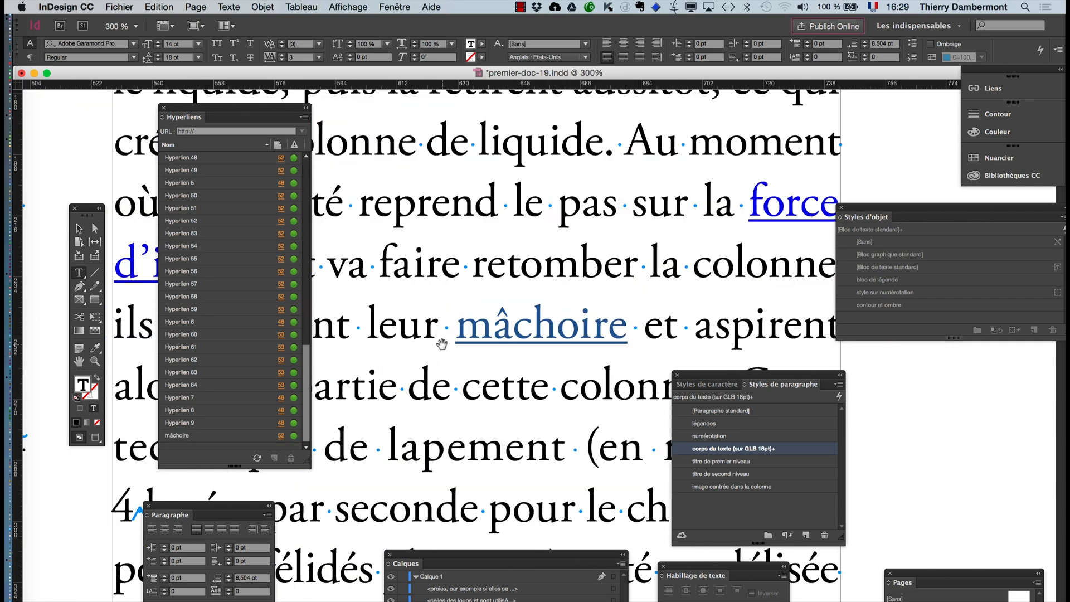
{"action": "left_click", "coordinate": [437, 346]}
{"action": "left_click", "coordinate": [228, 7]}
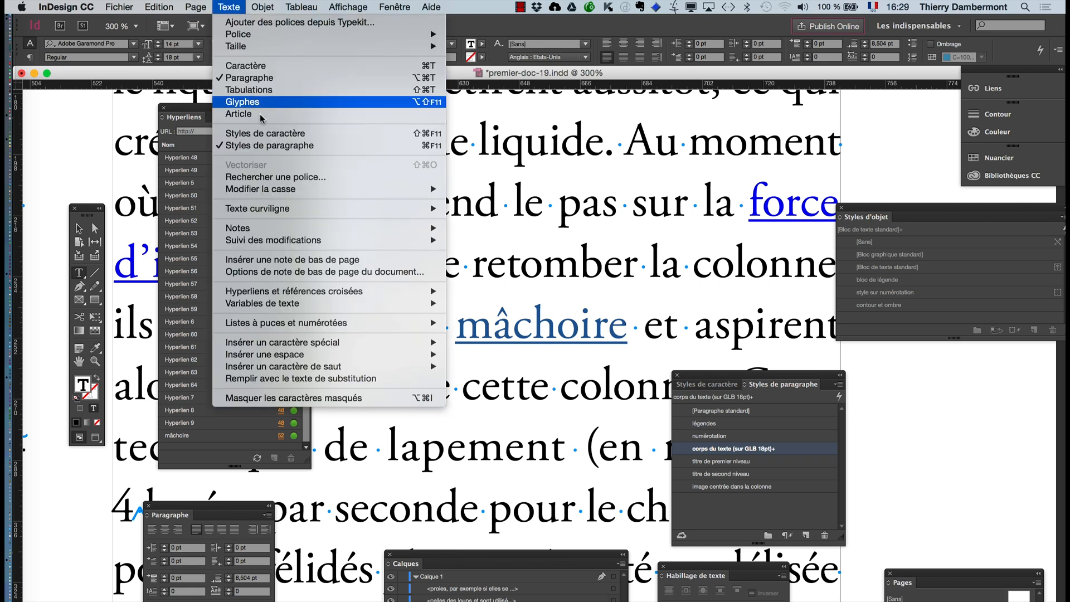
{"action": "left_click", "coordinate": [263, 133]}
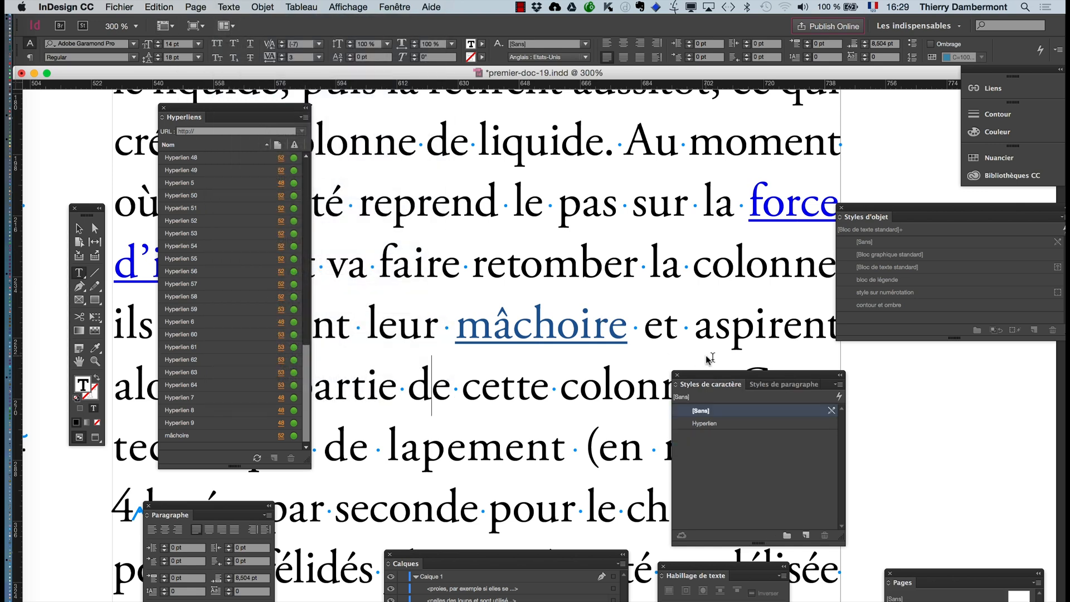
{"action": "left_click_drag", "start_coordinate": [702, 379], "coordinate": [676, 250]}
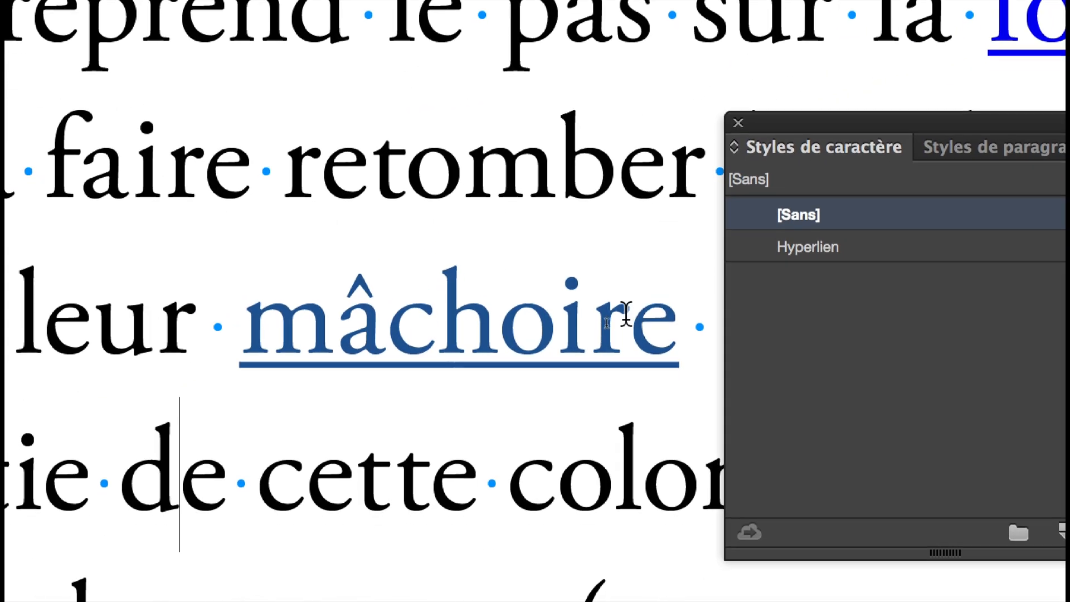
- Select the letters "oi" inside the hyperlinked word "mâchoire" to check which character style it uses
{"action": "left_click", "coordinate": [626, 314]}
{"action": "key", "text": "Left"}
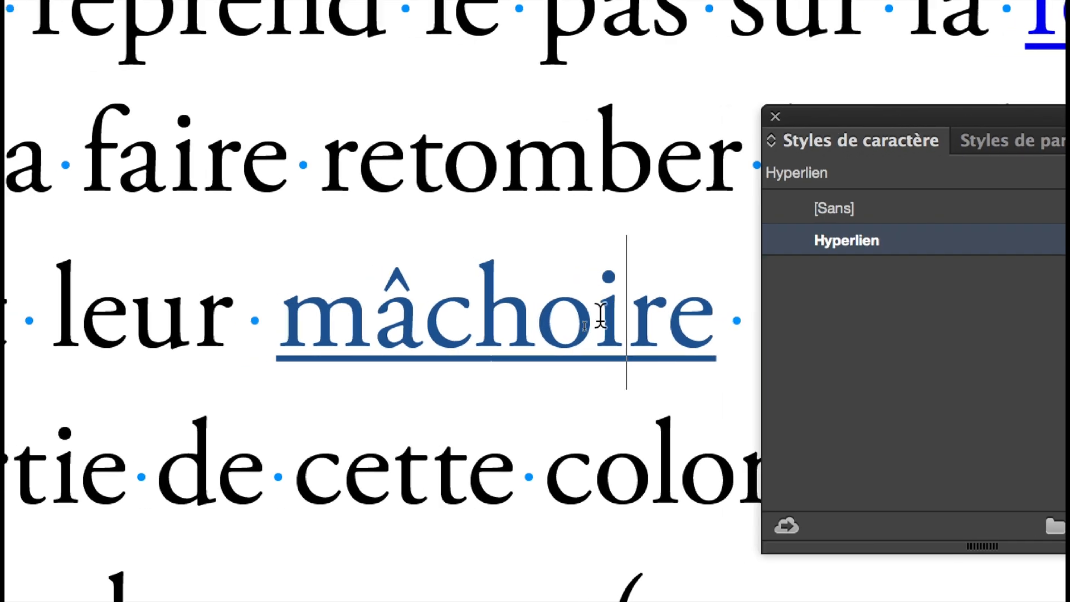
{"action": "left_click_drag", "start_coordinate": [600, 316], "coordinate": [531, 316]}
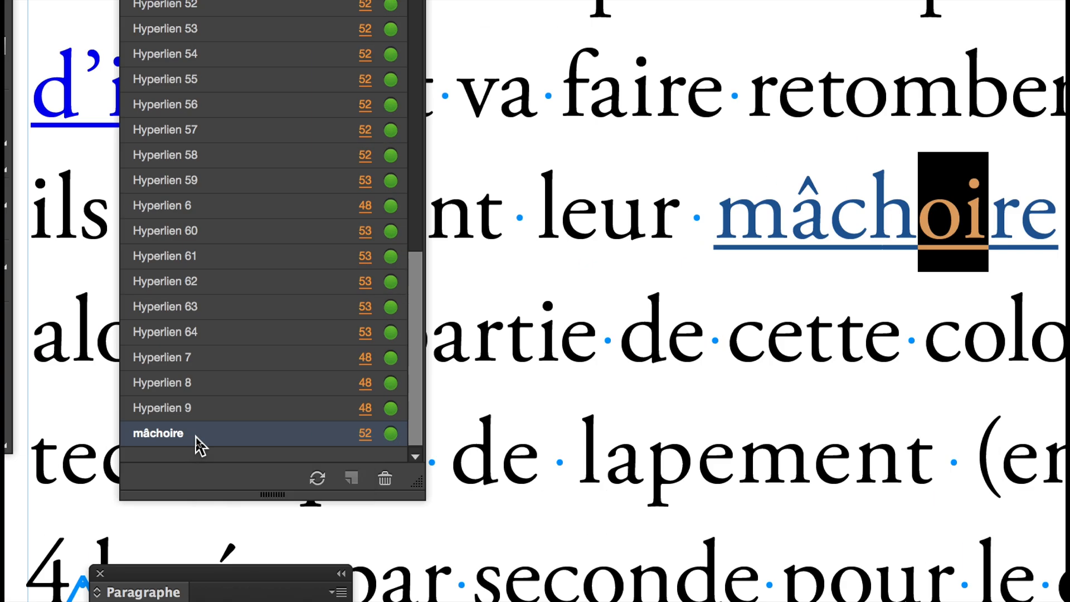
- From the "mâchoire" hyperlink's settings, start a new character style named "hyperliens style 2" based on [Sans]
{"action": "double_click", "coordinate": [198, 440]}
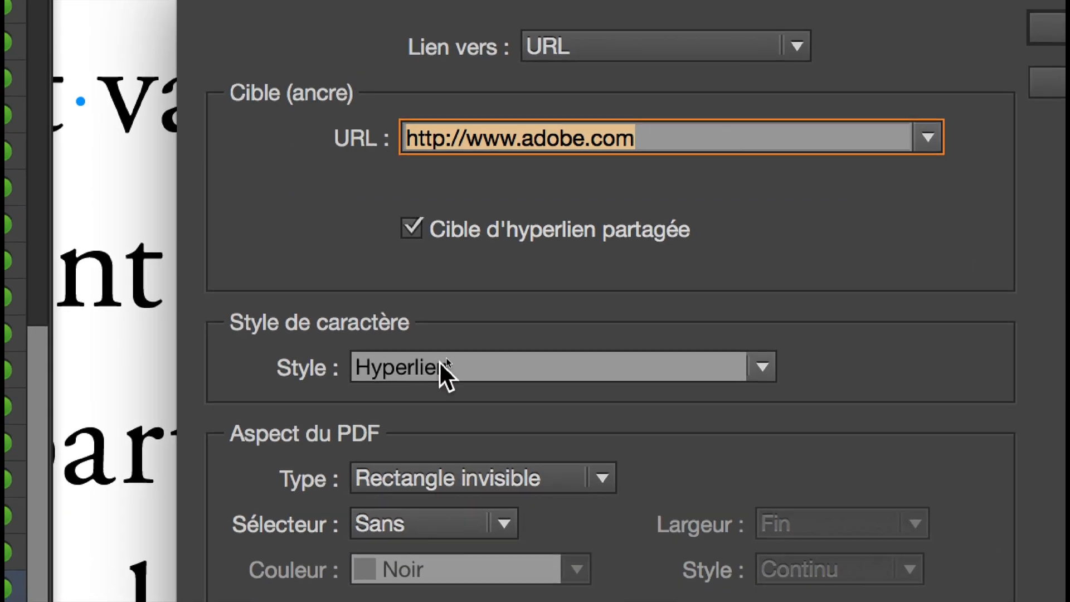
{"action": "left_click", "coordinate": [480, 419]}
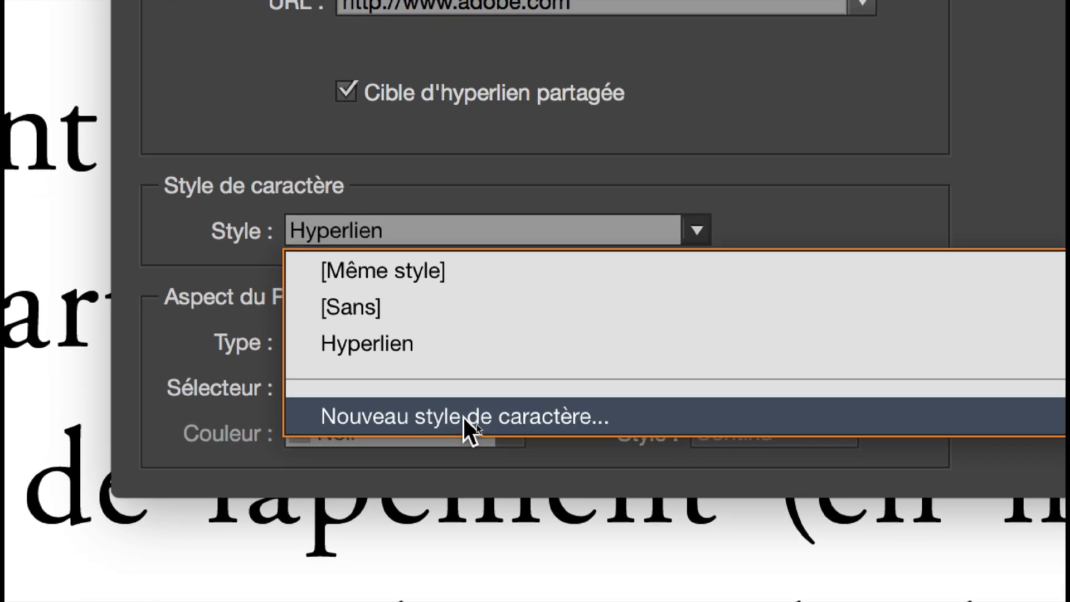
{"action": "left_click", "coordinate": [463, 416]}
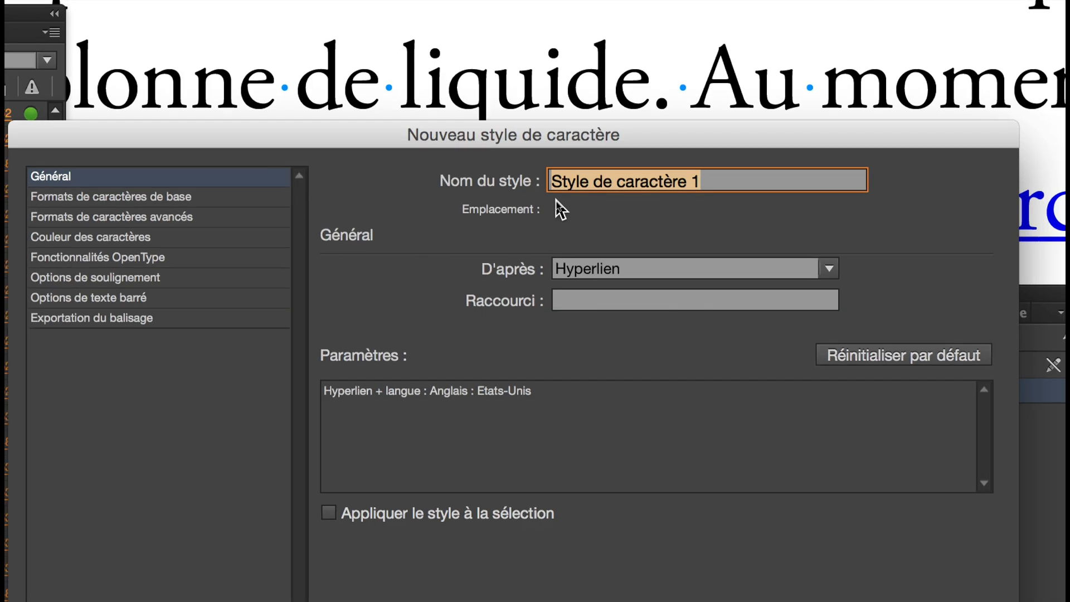
{"action": "type", "text": "hy"}
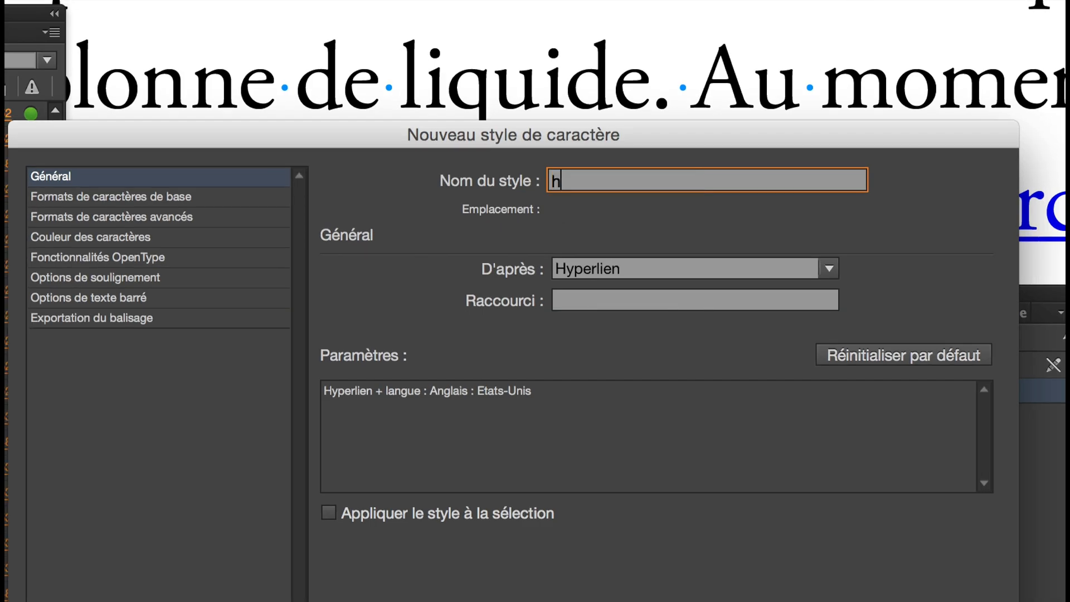
{"action": "type", "text": "perliens style 2"}
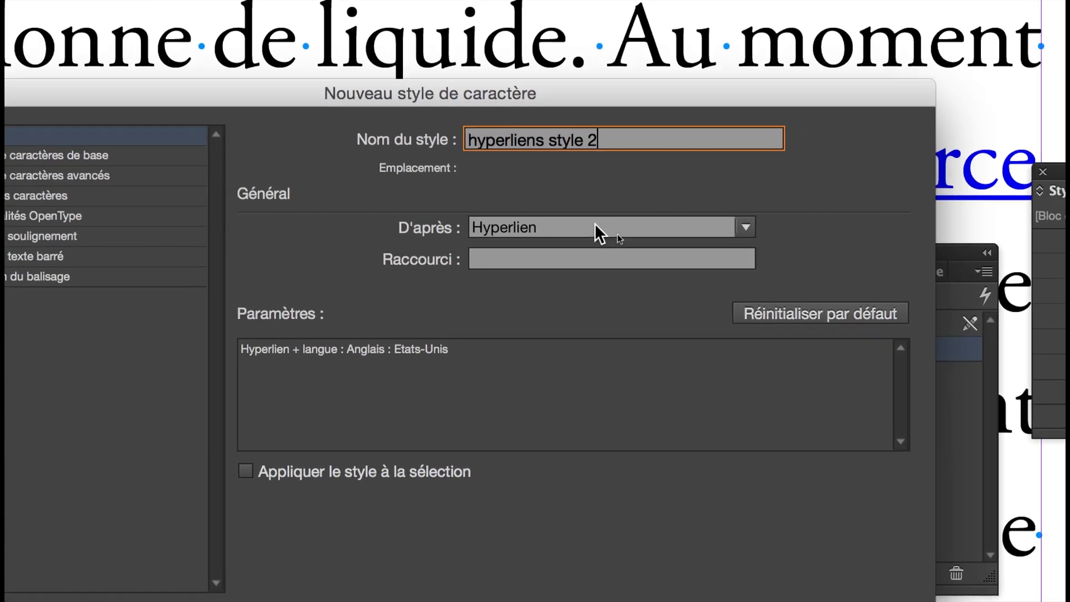
{"action": "left_click", "coordinate": [594, 222]}
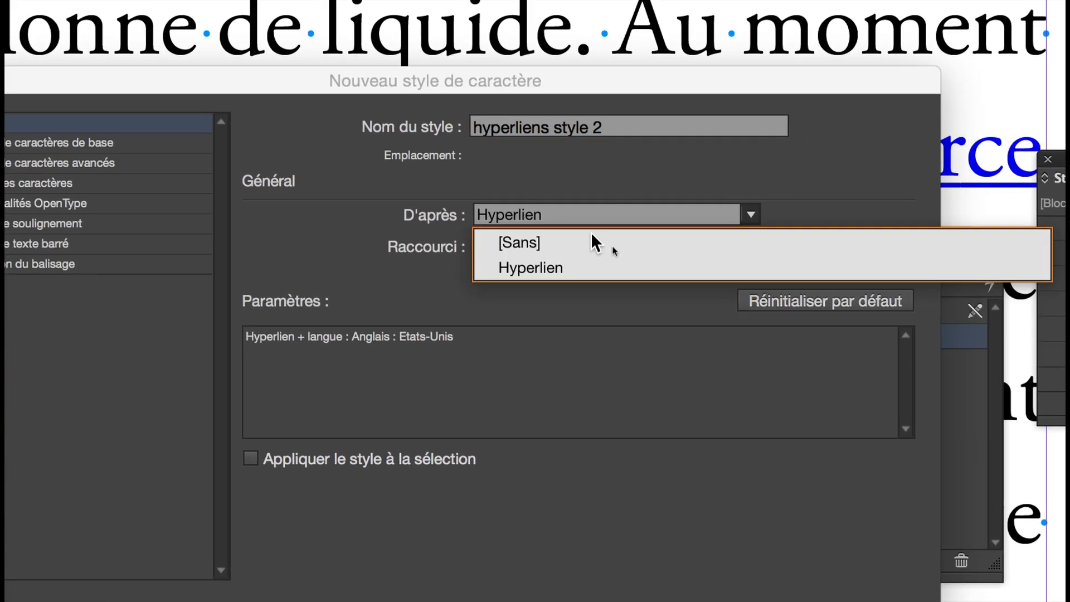
{"action": "left_click", "coordinate": [593, 252]}
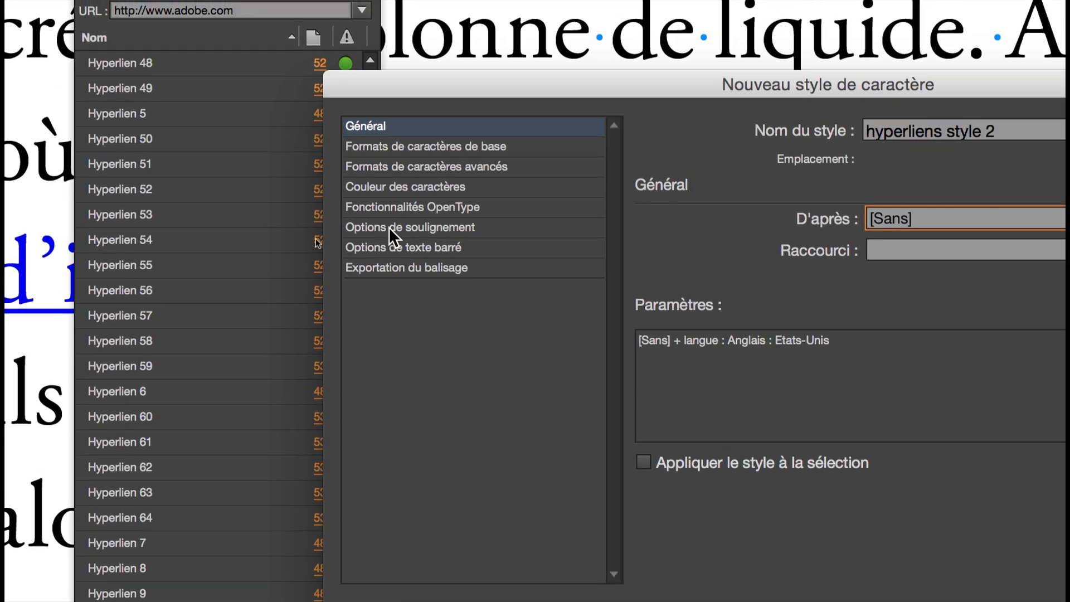
- Set the character colour of "hyperliens style 2" to the dark blue swatch C=100 M=90 J=10 N=0
{"action": "left_click", "coordinate": [413, 191]}
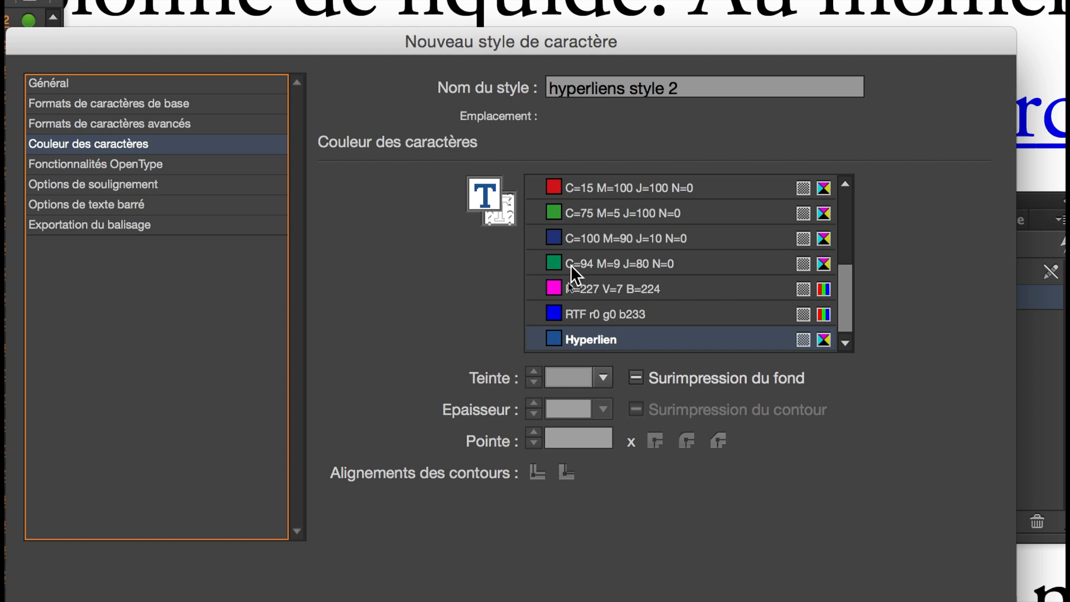
{"action": "scroll", "coordinate": [570, 266], "scroll_direction": "up", "scroll_amount": 3}
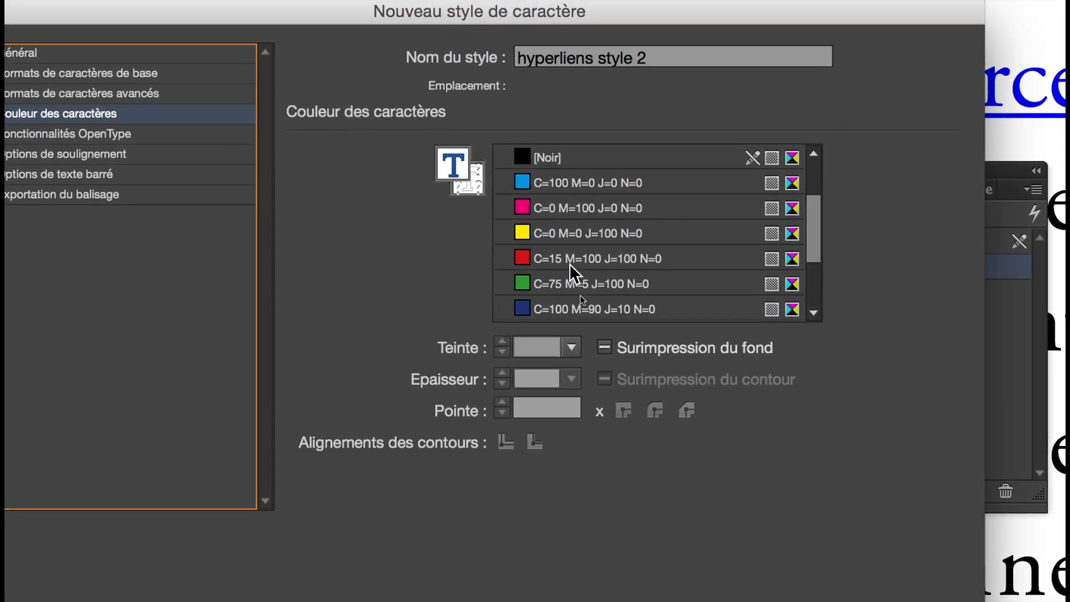
{"action": "left_click", "coordinate": [580, 302]}
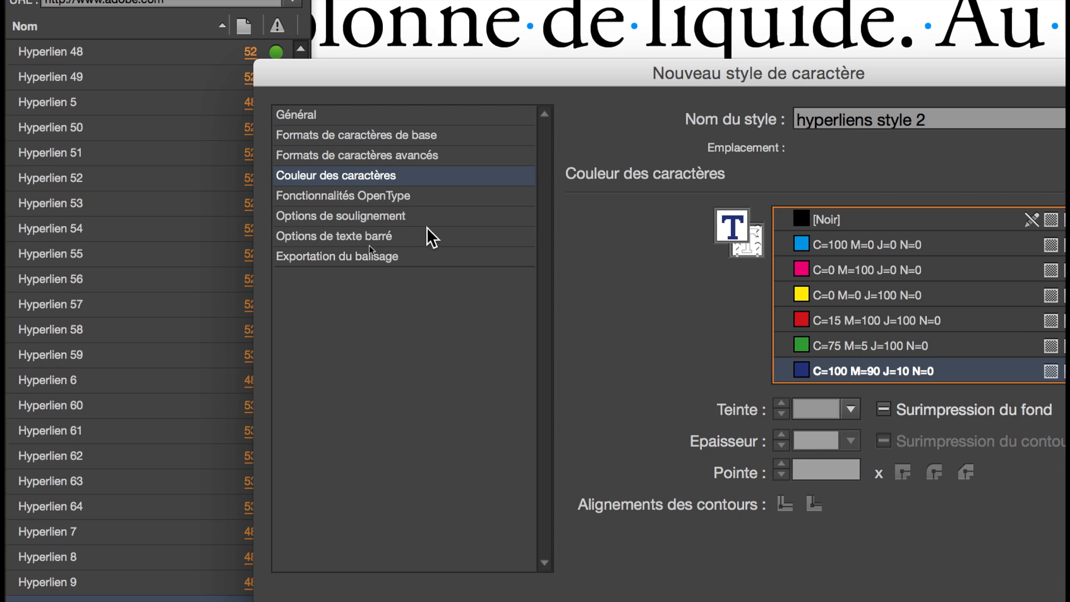
- Enable underlining in "hyperliens style 2", create the style and apply it to the "mâchoire" hyperlink
{"action": "left_click", "coordinate": [426, 223]}
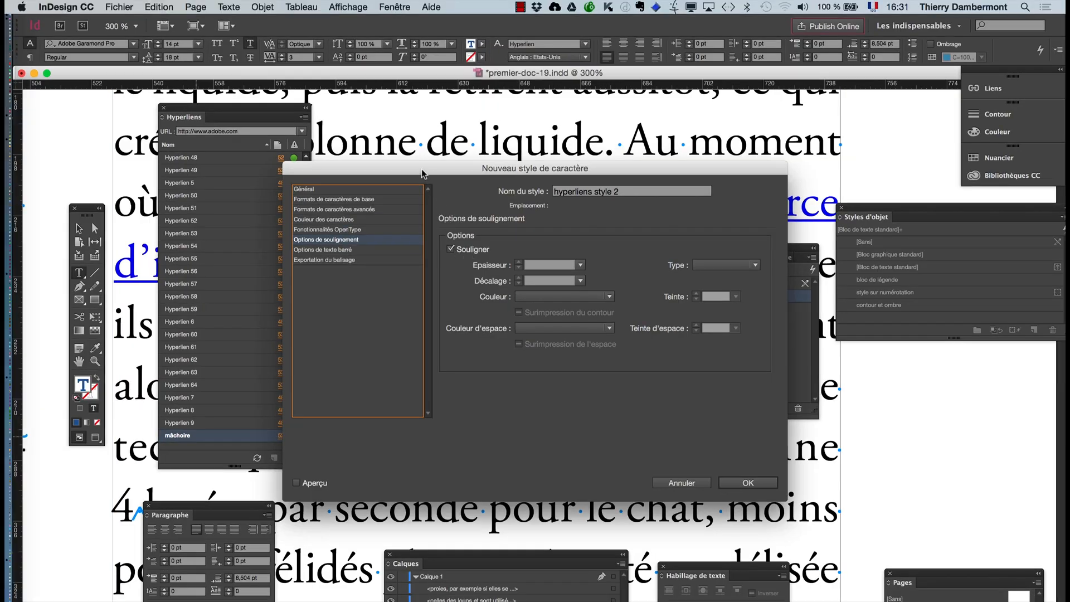
{"action": "left_click_drag", "start_coordinate": [399, 67], "coordinate": [943, 510]}
{"action": "left_click_drag", "start_coordinate": [688, 385], "coordinate": [681, 305]}
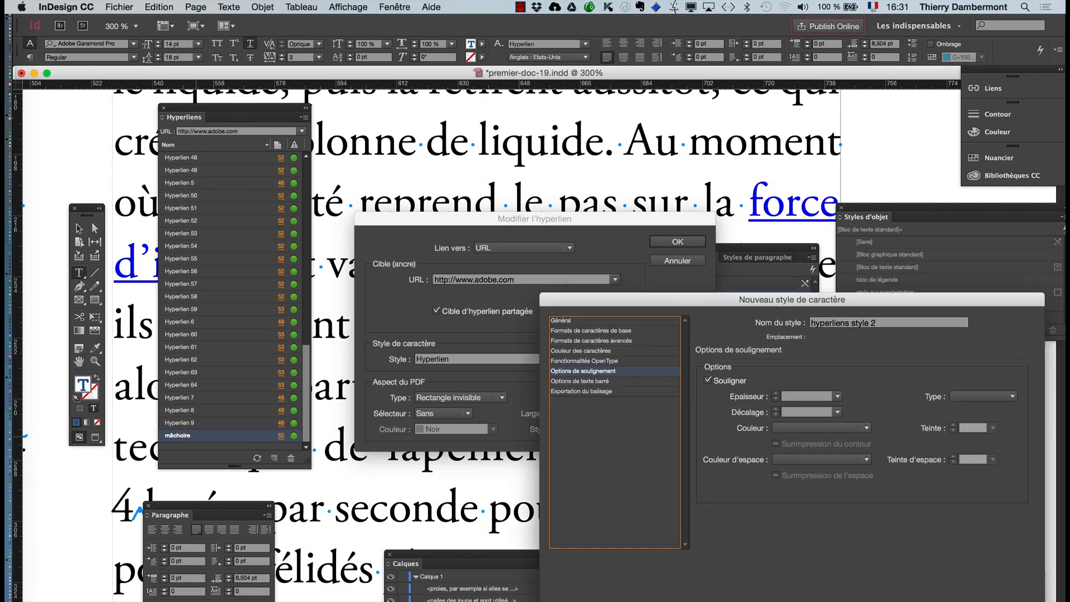
{"action": "key", "text": "Return"}
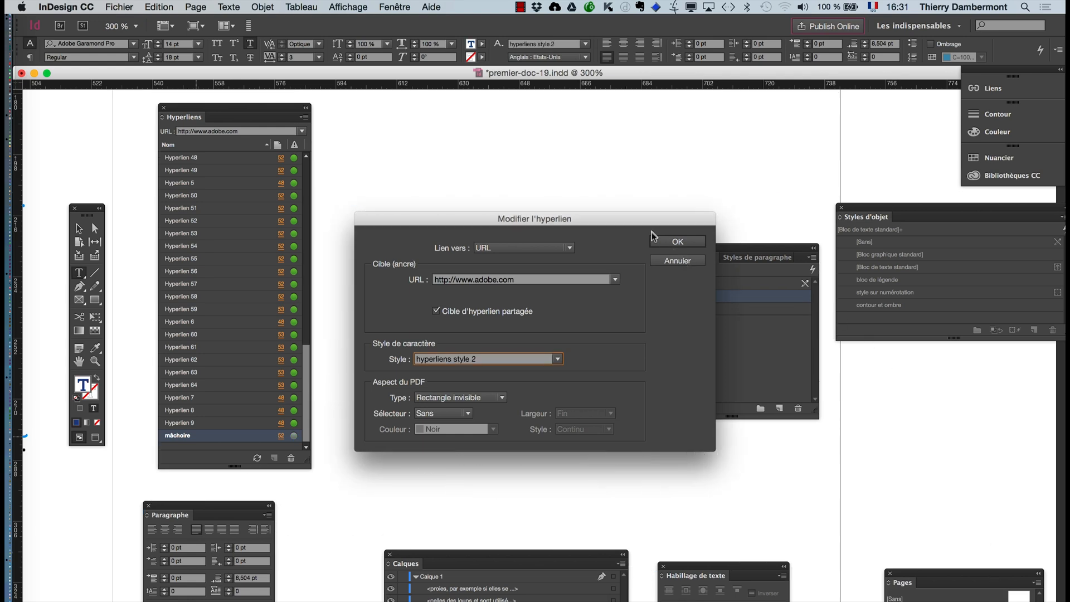
{"action": "left_click", "coordinate": [664, 242]}
{"action": "left_click", "coordinate": [525, 334]}
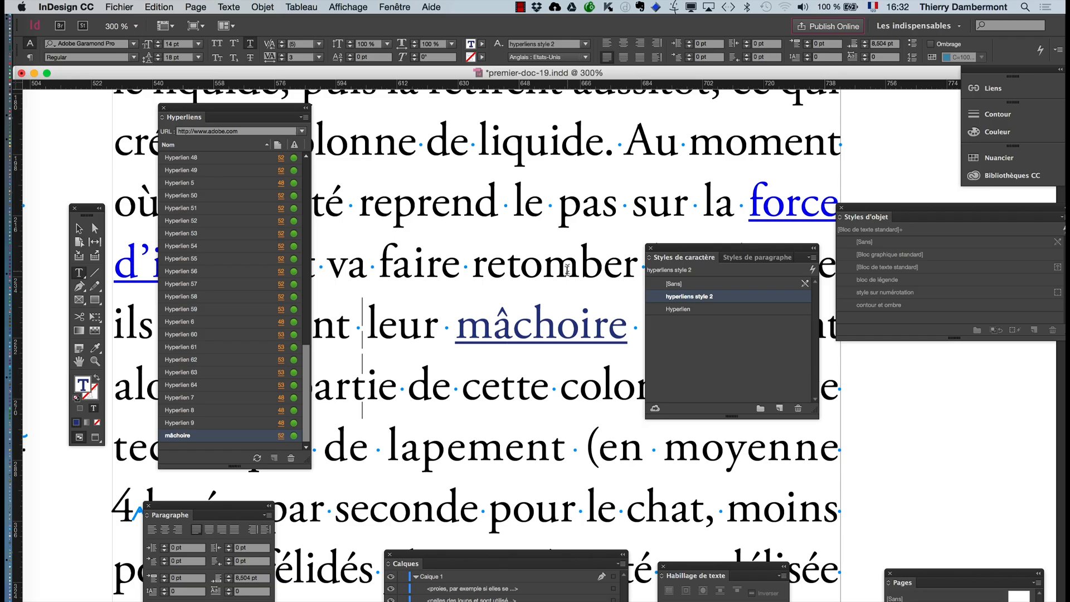
- Switch to Finder and show the "jour 1 ID avancé" folder sorted by modification date
{"action": "key", "text": "super+minus"}
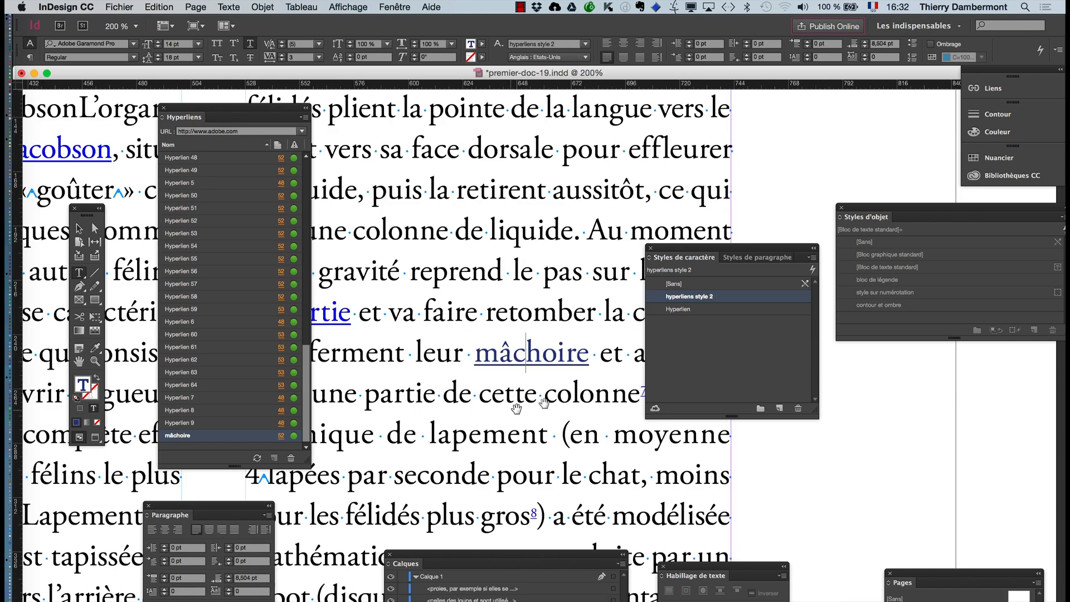
{"action": "key", "text": "super+minus"}
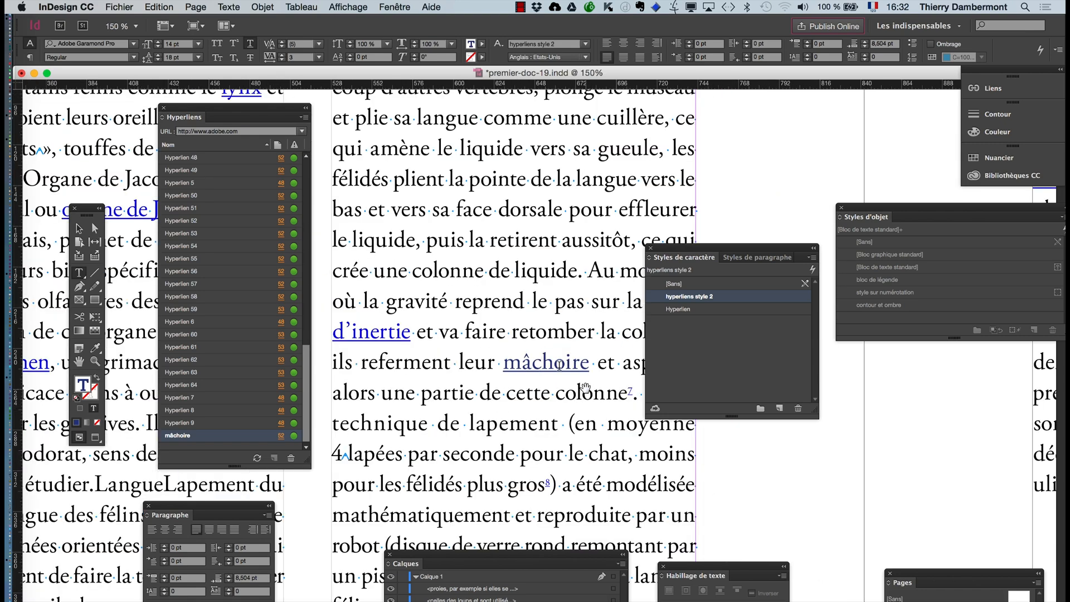
{"action": "key", "text": "super+Tab"}
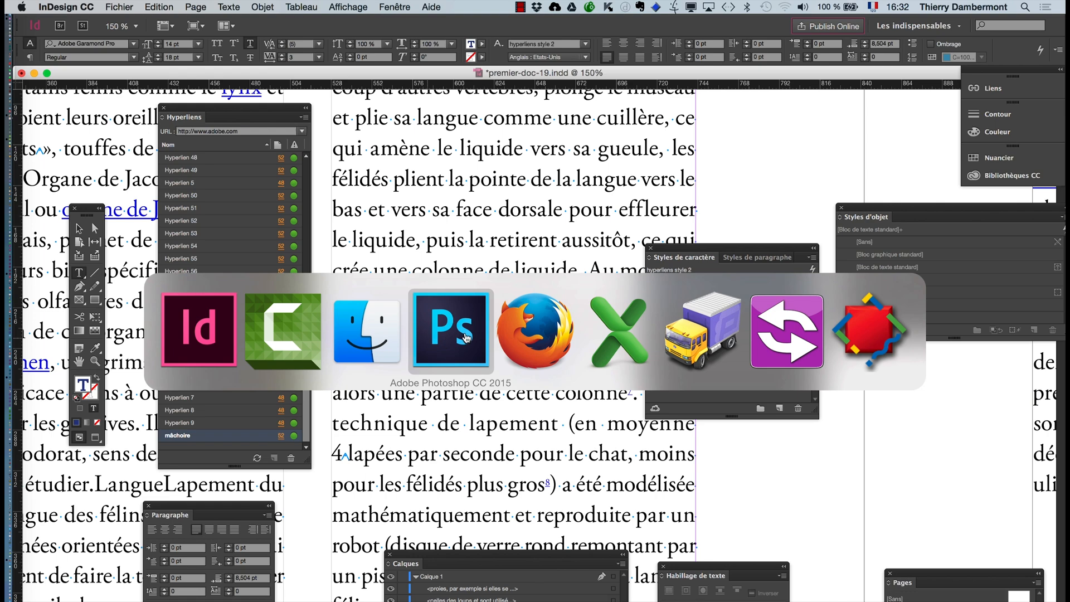
{"action": "left_click", "coordinate": [385, 336]}
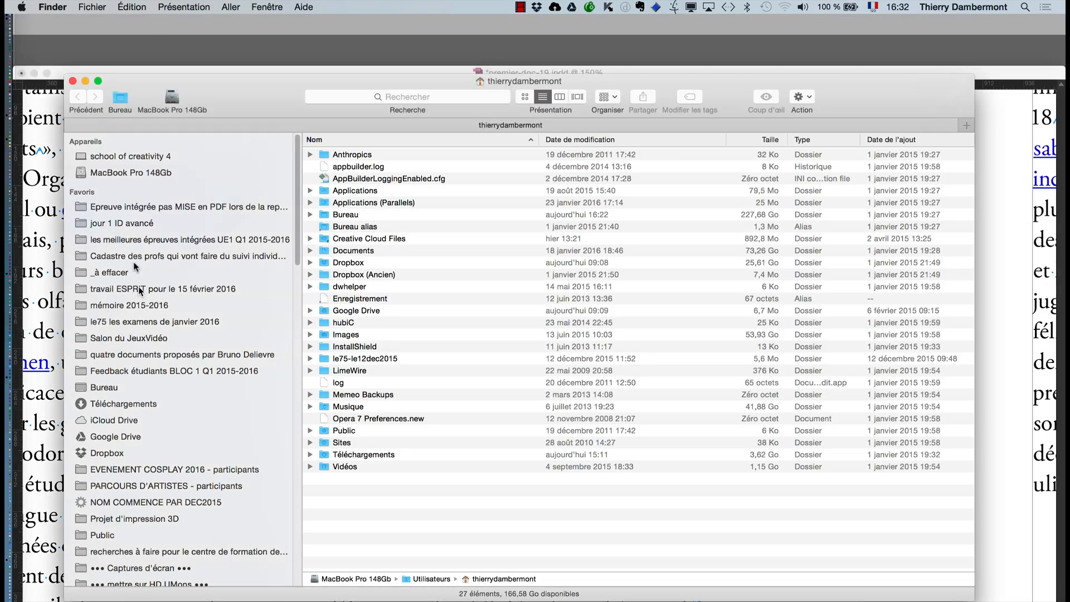
{"action": "left_click", "coordinate": [122, 225]}
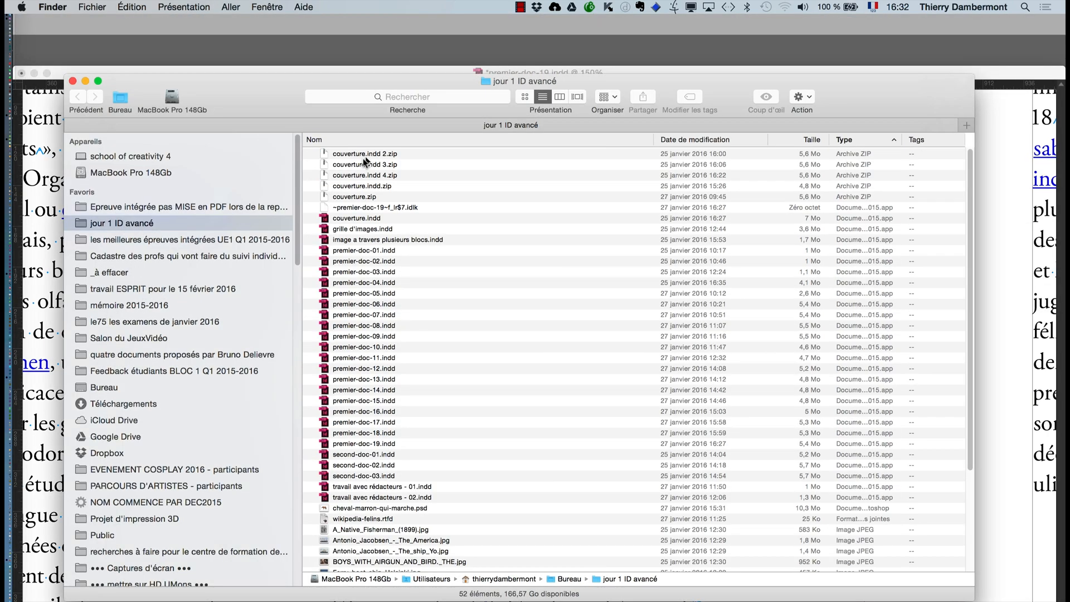
{"action": "left_click", "coordinate": [660, 141]}
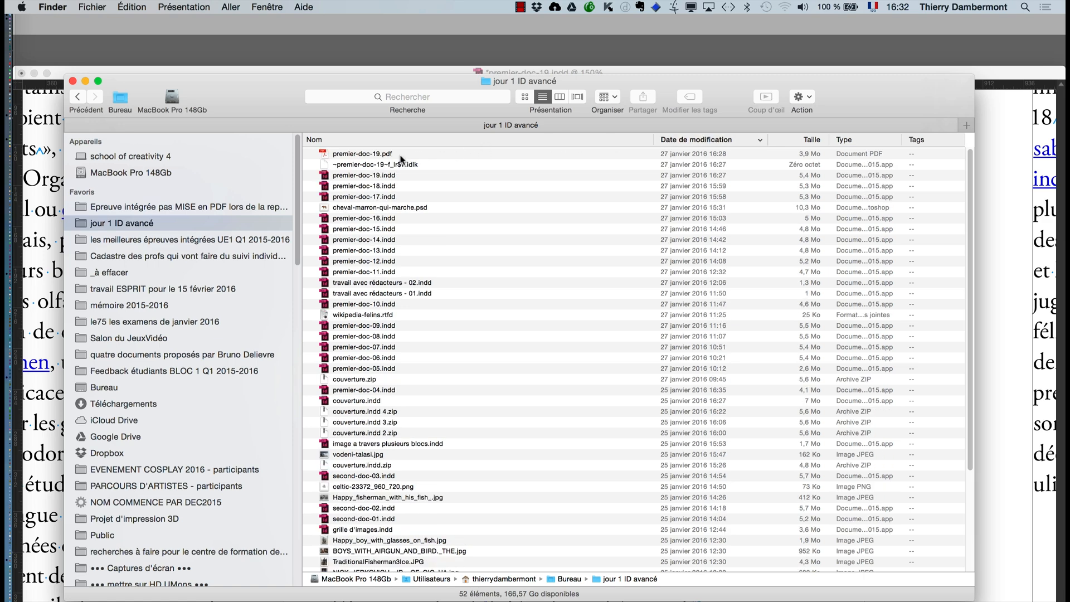
- Hide the other applications, open premier-doc-19.pdf in Acrobat and move its window clear of the Finder sidebar
{"action": "key", "text": "super+alt+h"}
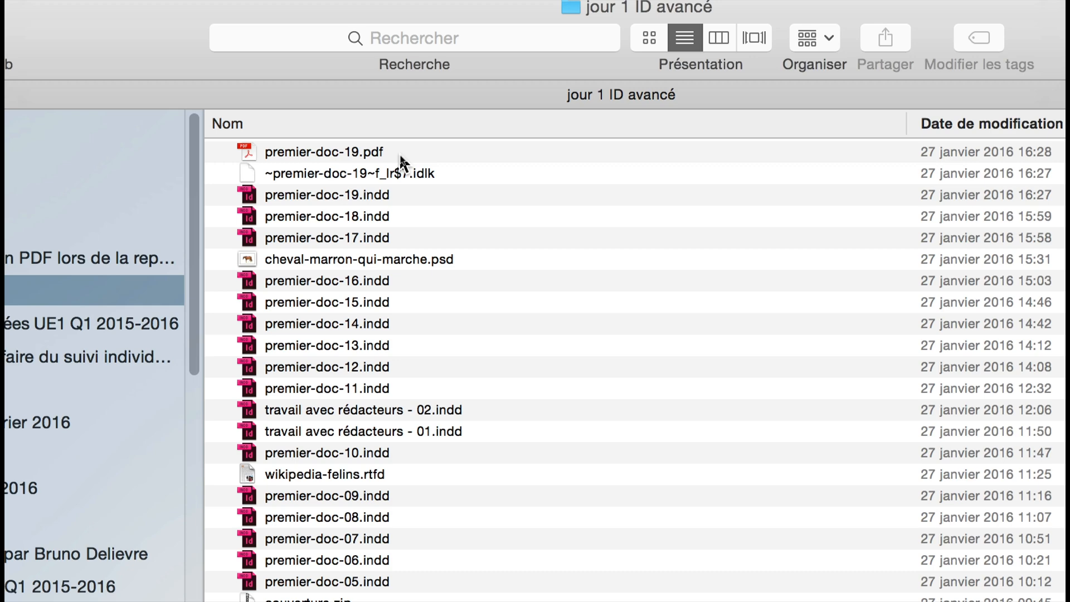
{"action": "left_click", "coordinate": [400, 152]}
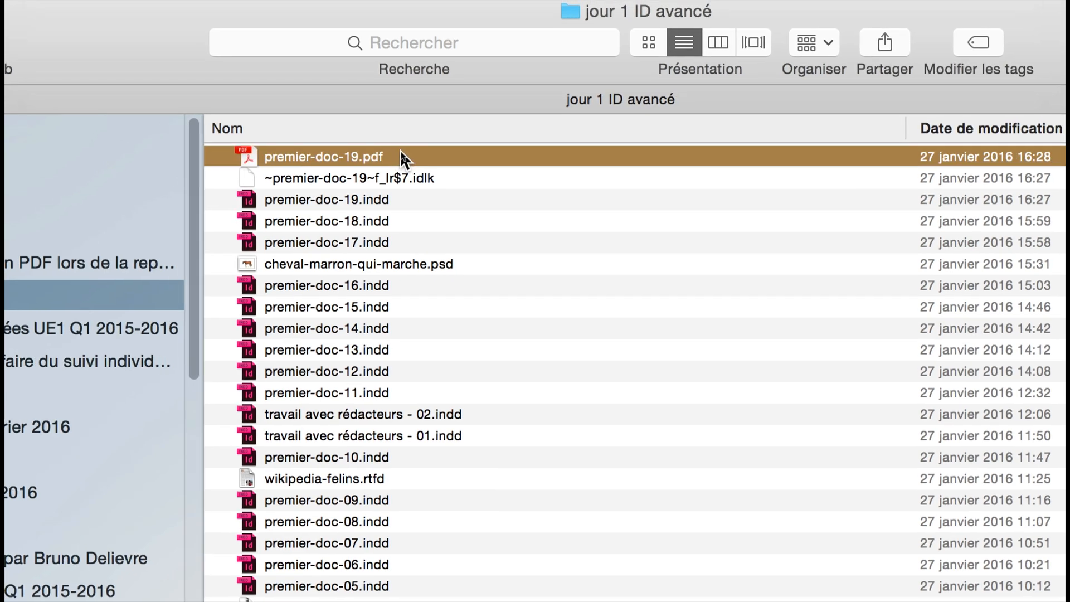
{"action": "double_click", "coordinate": [400, 152]}
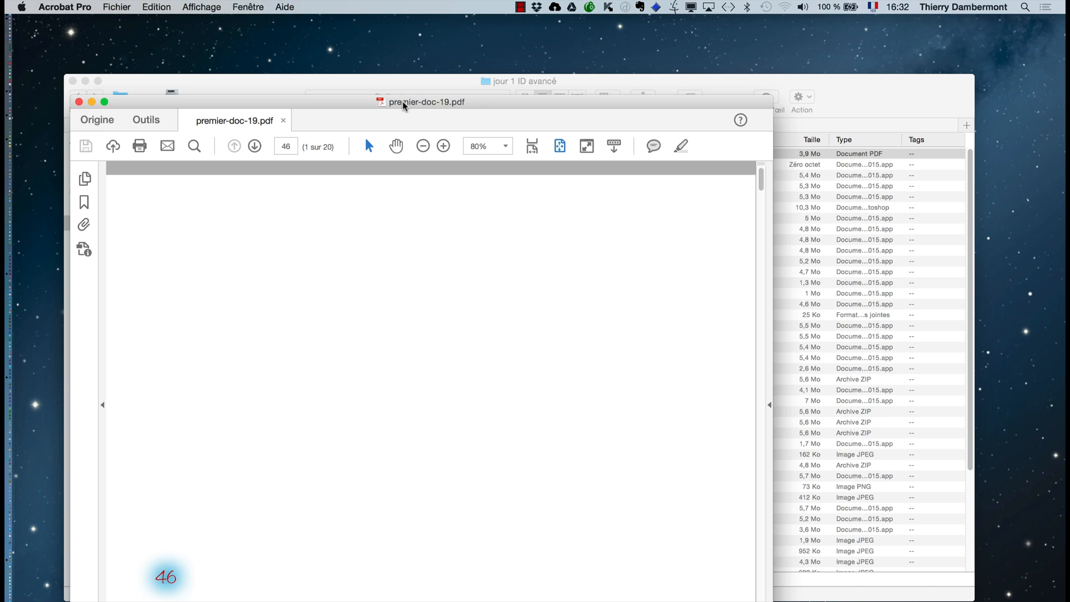
{"action": "left_click_drag", "start_coordinate": [404, 105], "coordinate": [377, 34]}
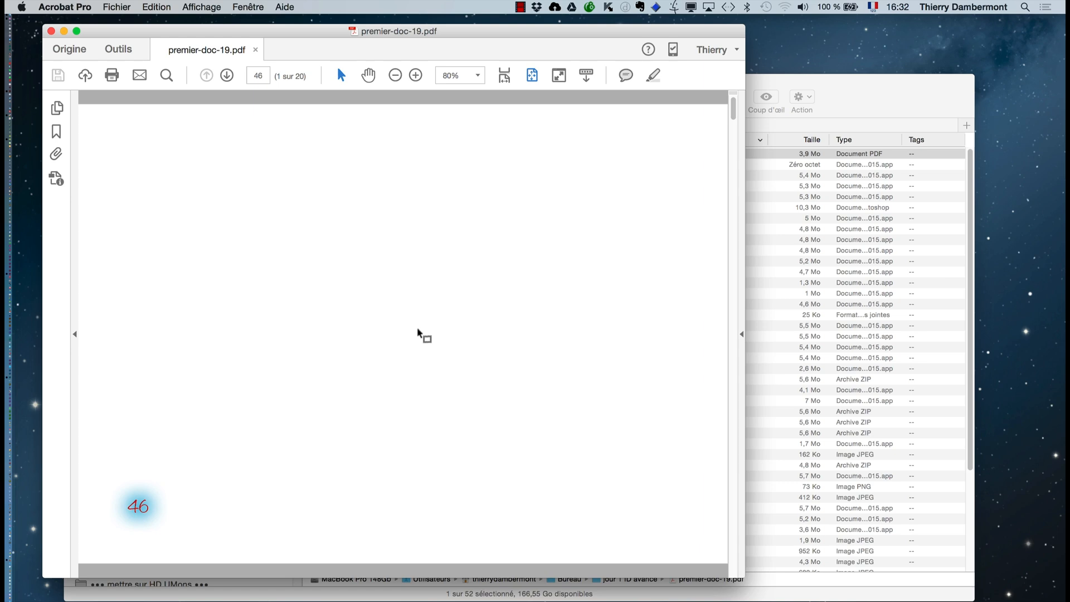
- Page through the PDF to page 49, then return to InDesign to locate the spread containing the "mâchoire" hyperlink
{"action": "key", "text": "super+minus"}
{"action": "key", "text": "super+minus"}
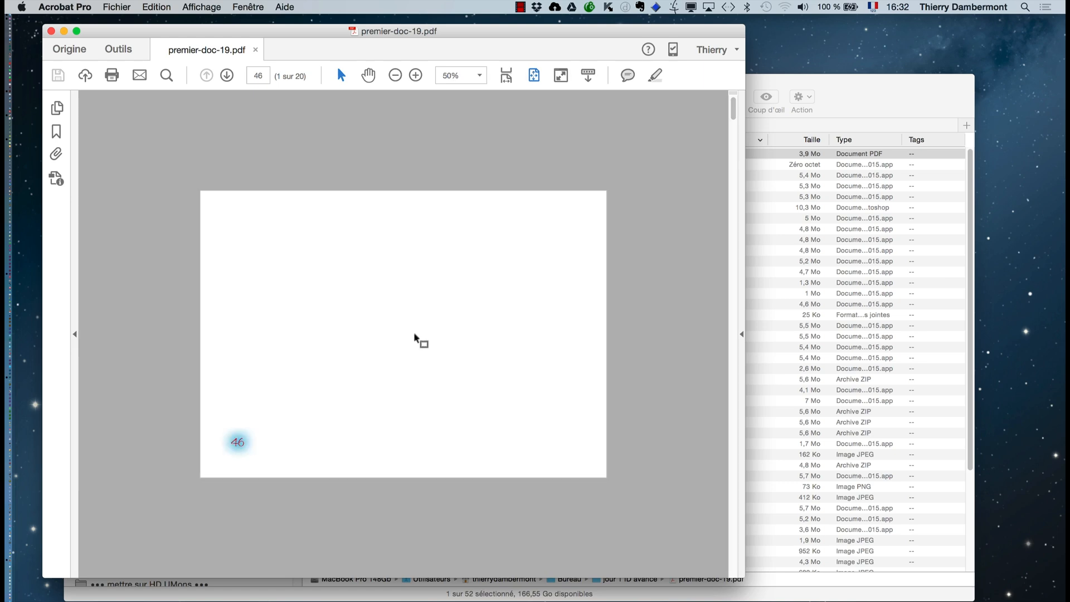
{"action": "key", "text": "Right"}
{"action": "key", "text": "Right"}
{"action": "key", "text": "Right"}
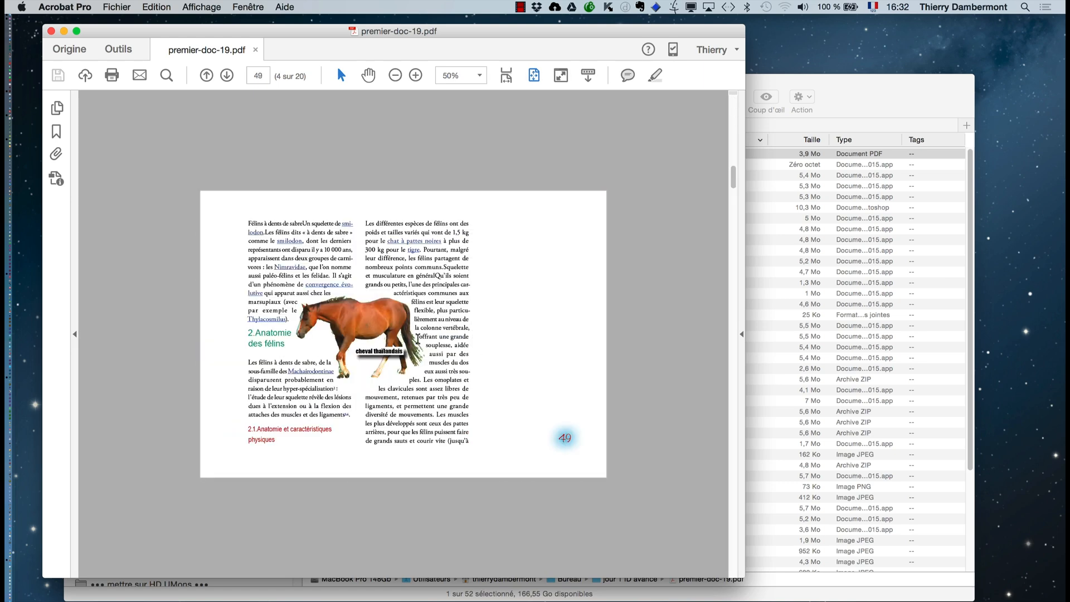
{"action": "key", "text": "super+Tab"}
{"action": "key", "text": "super+Tab"}
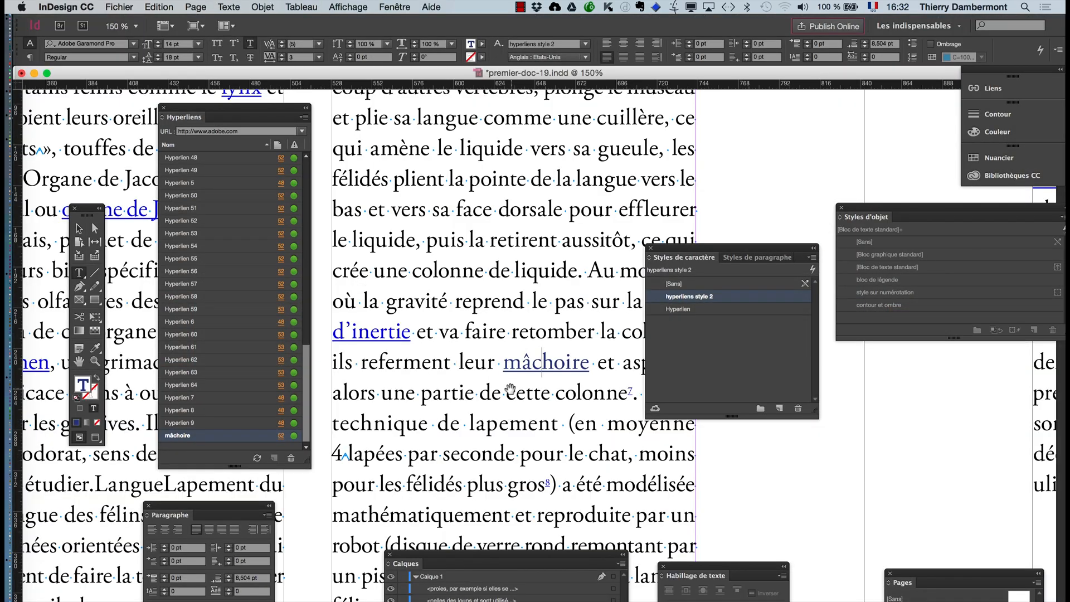
{"action": "scroll", "coordinate": [508, 390], "scroll_direction": "down", "scroll_amount": 2}
{"action": "scroll", "coordinate": [508, 389], "scroll_direction": "down", "scroll_amount": 1}
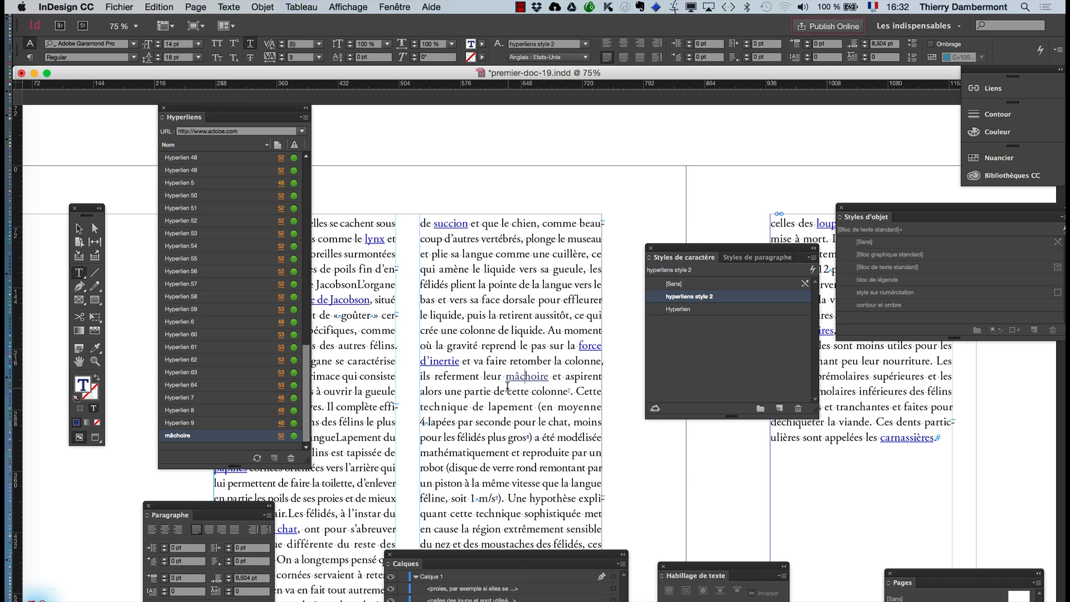
- Switch back to Acrobat, go to page 52 of the PDF and examine the word "mâchoire" up close
{"action": "key", "text": "super+Tab"}
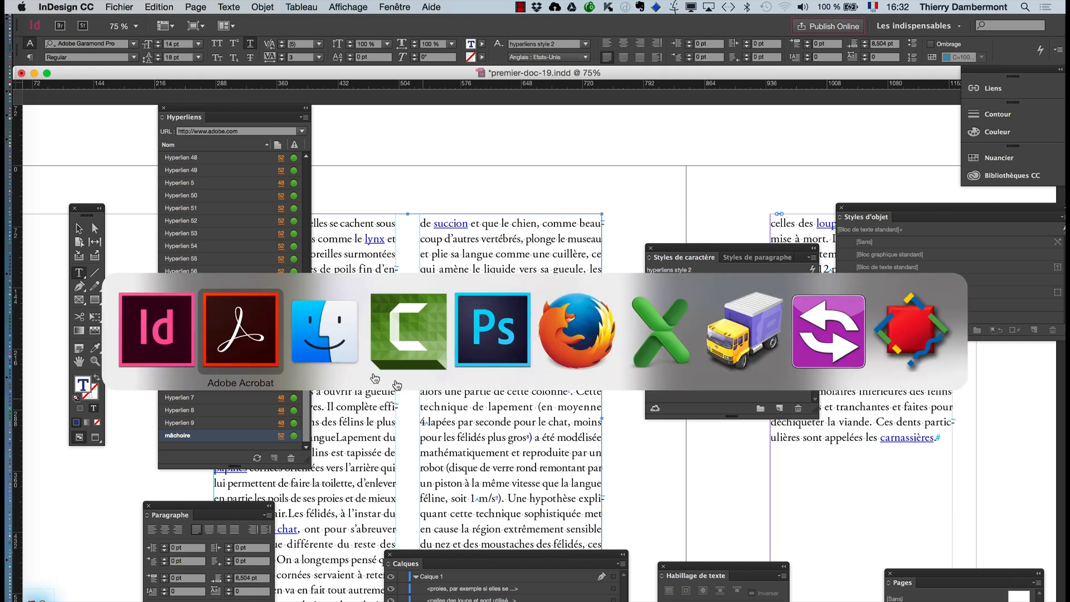
{"action": "left_click", "coordinate": [271, 359]}
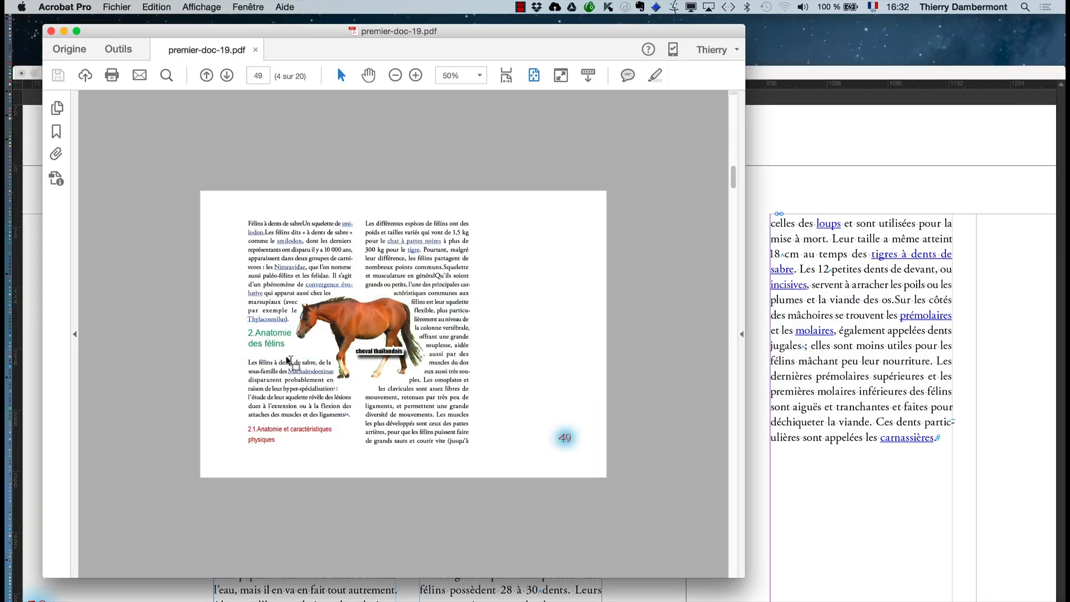
{"action": "scroll", "coordinate": [289, 362], "scroll_direction": "down", "scroll_amount": 2}
{"action": "scroll", "coordinate": [288, 362], "scroll_direction": "down", "scroll_amount": 2}
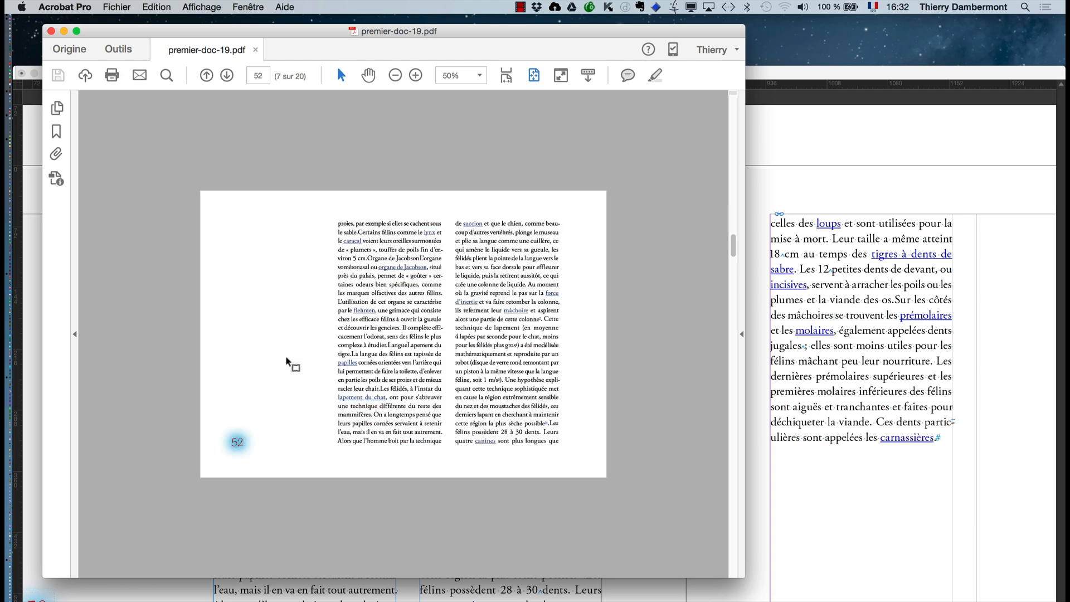
{"action": "key", "text": "super+plus"}
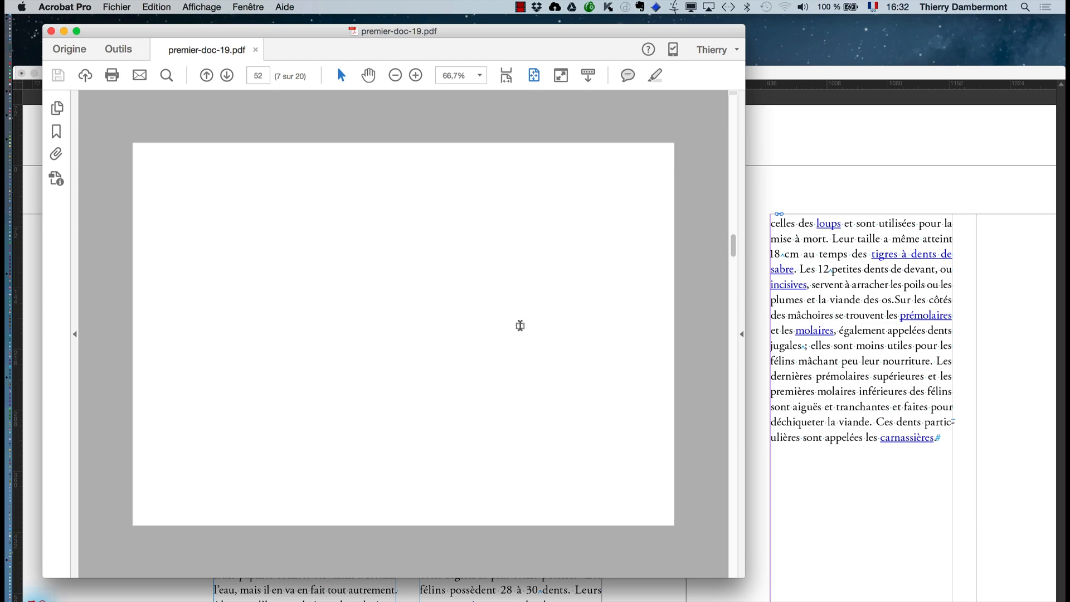
{"action": "scroll", "coordinate": [560, 302], "scroll_direction": "up", "scroll_amount": 5}
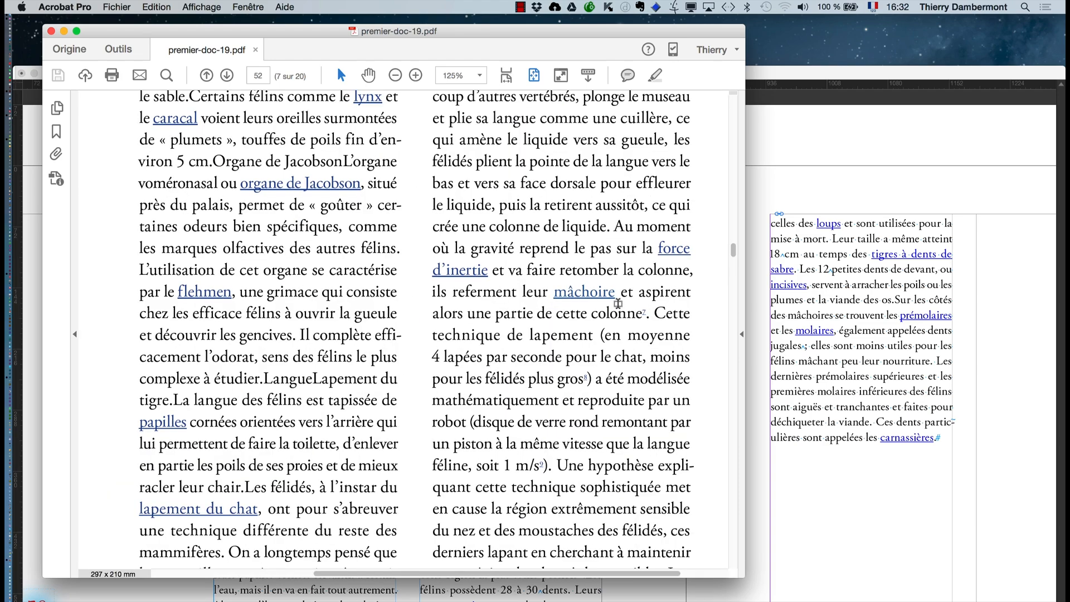
{"action": "scroll", "coordinate": [598, 301], "scroll_direction": "up", "scroll_amount": 2}
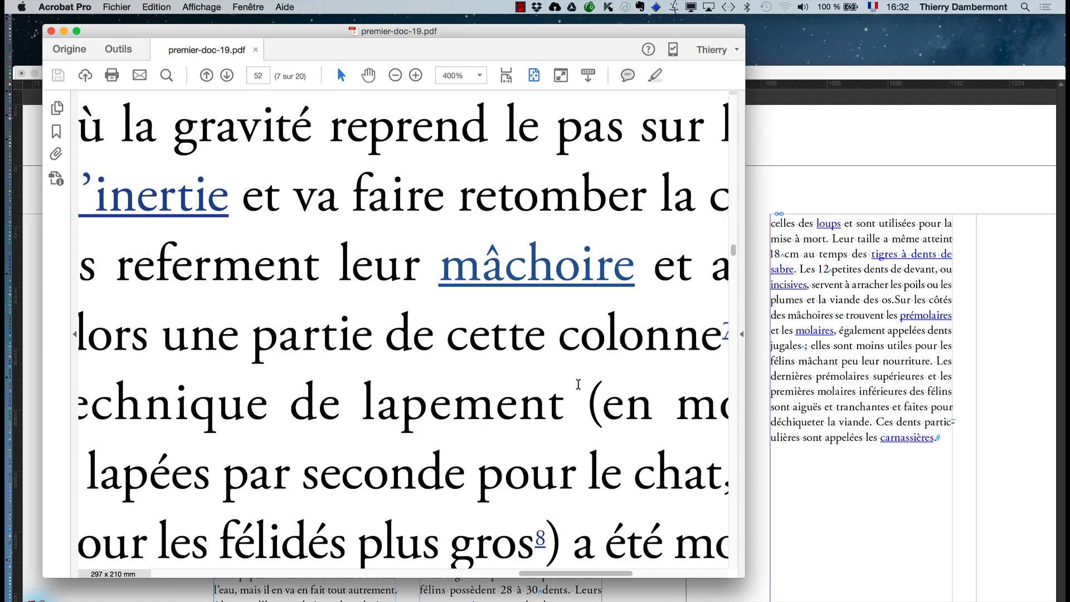
- Hide the other applications and test whether the "mâchoire" link works in the PDF
{"action": "key", "text": "super+alt+h"}
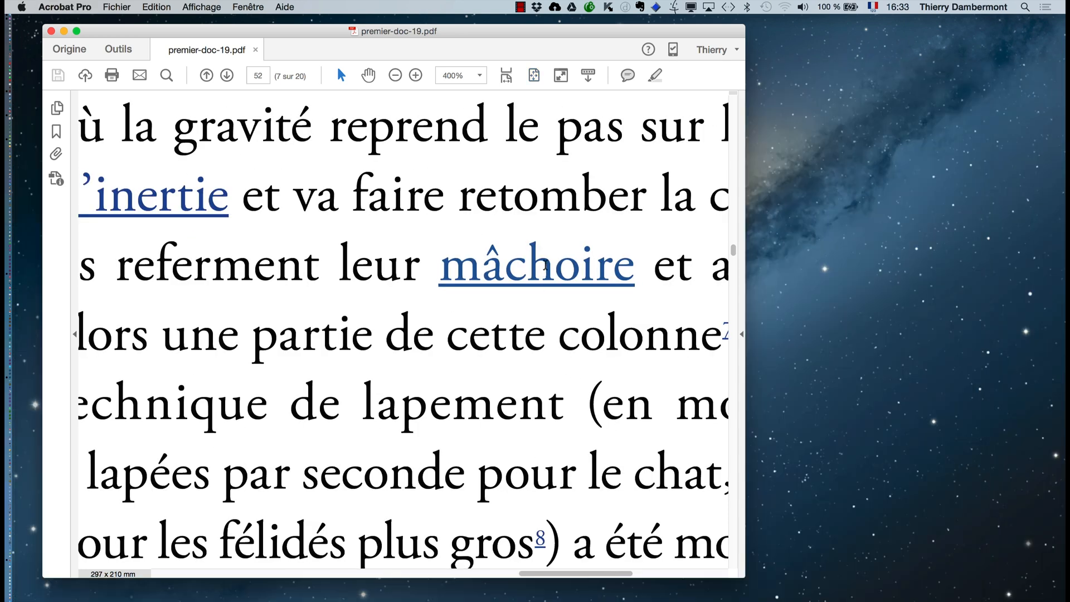
{"action": "left_click", "coordinate": [544, 265]}
{"action": "left_click", "coordinate": [495, 269]}
- Close premier-doc-19.pdf in Acrobat and return to the premier-doc-19 document in InDesign
{"action": "key", "text": "super+Tab"}
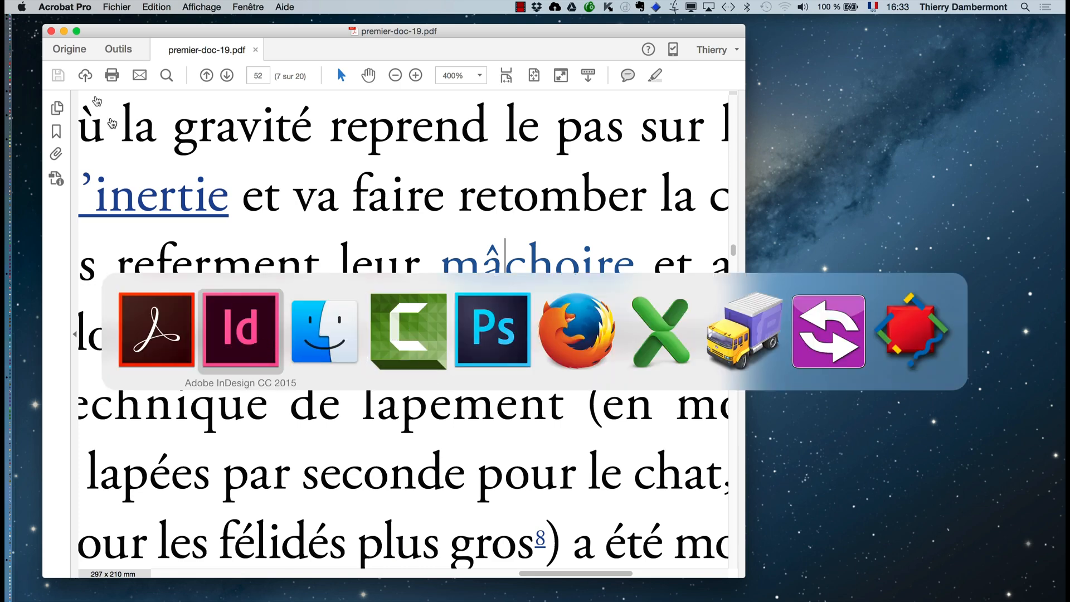
{"action": "left_click", "coordinate": [264, 345]}
{"action": "key", "text": "super+Tab"}
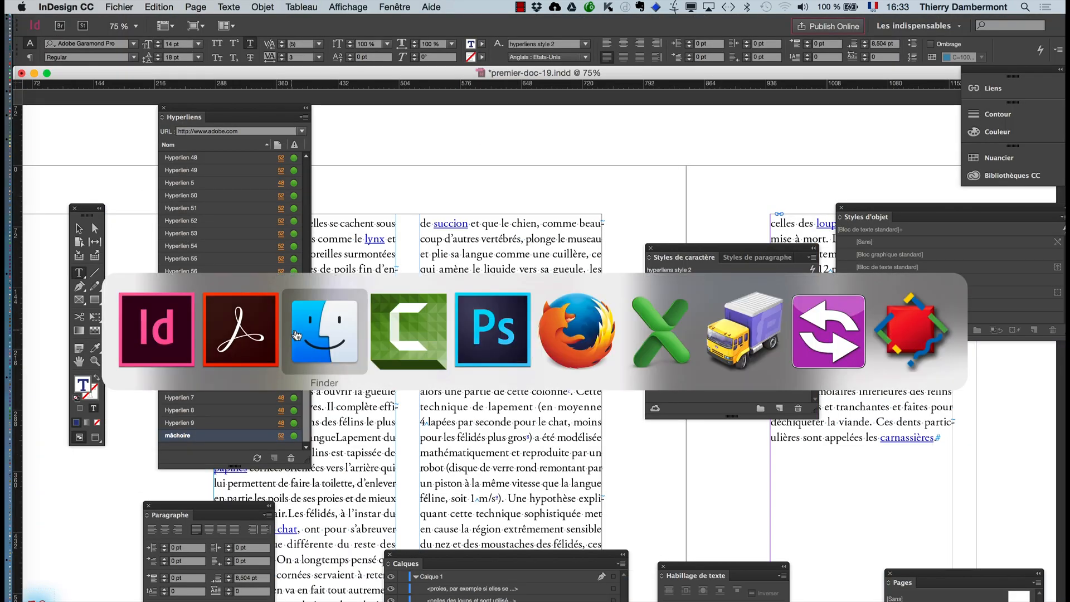
{"action": "left_click", "coordinate": [312, 335]}
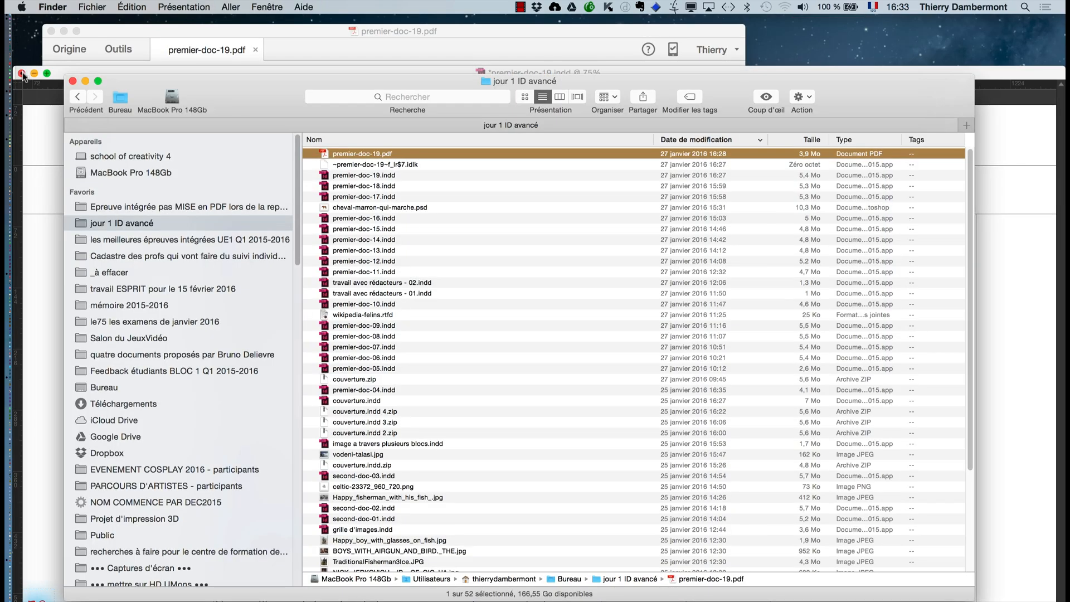
{"action": "left_click", "coordinate": [1000, 82]}
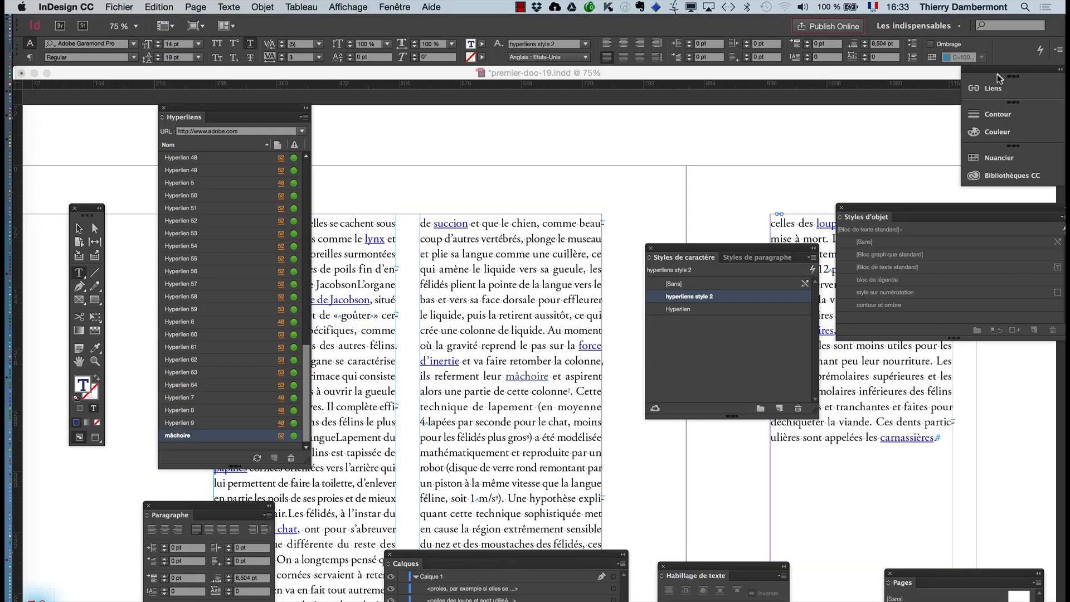
{"action": "key", "text": "super+Tab"}
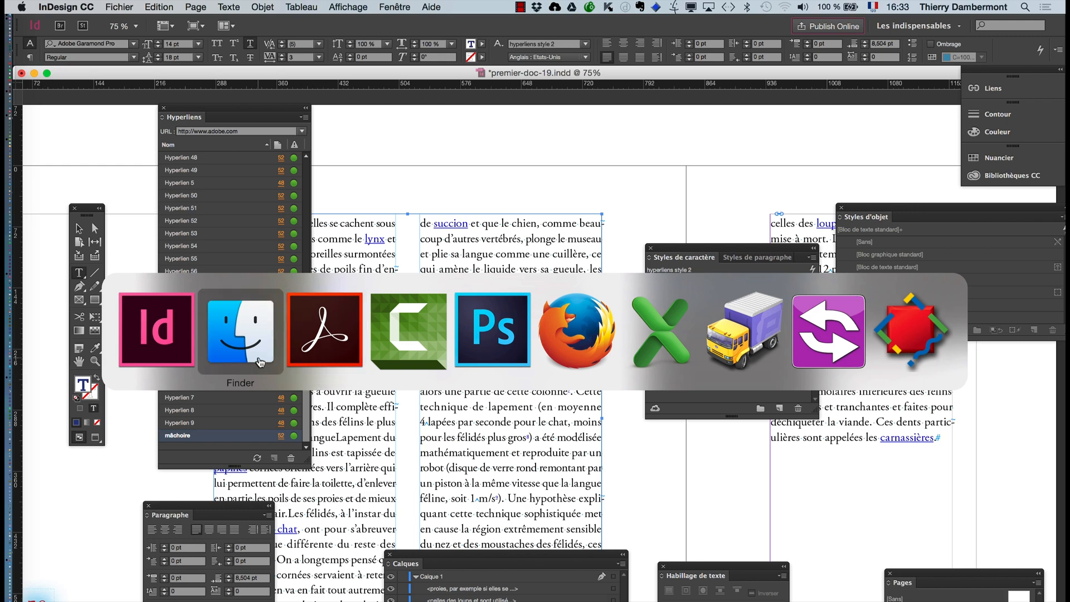
{"action": "left_click", "coordinate": [320, 361]}
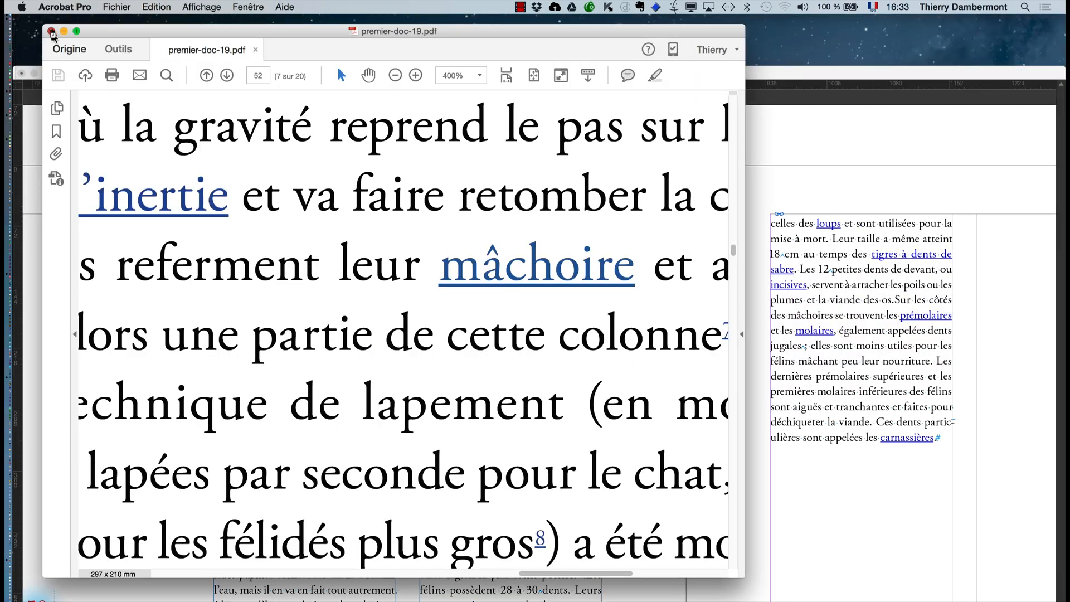
{"action": "left_click", "coordinate": [51, 32]}
{"action": "left_click", "coordinate": [92, 76]}
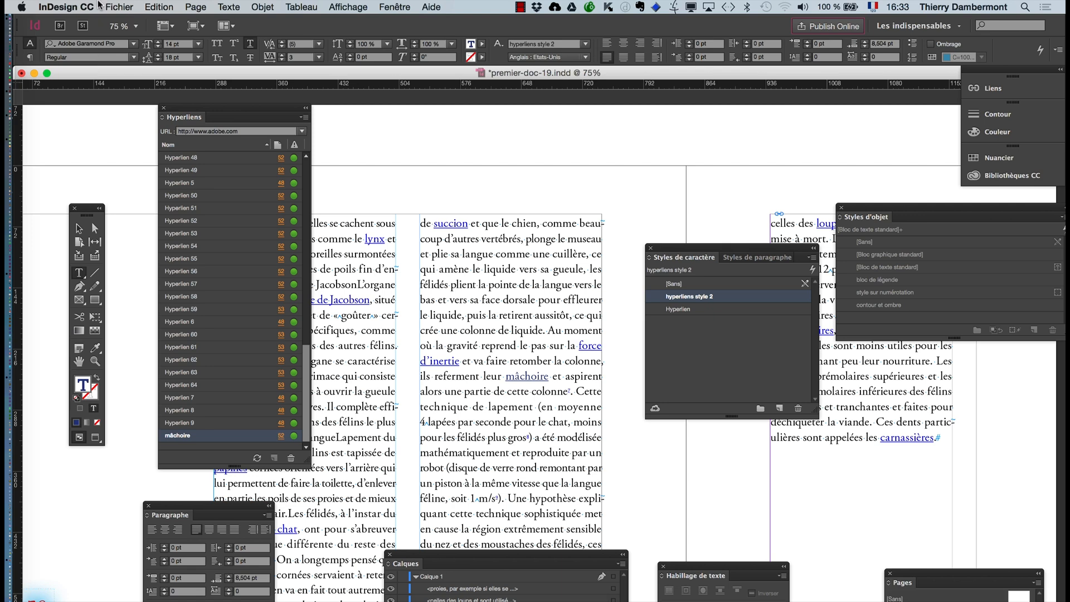
{"action": "left_click", "coordinate": [111, 6]}
{"action": "left_click", "coordinate": [165, 225]}
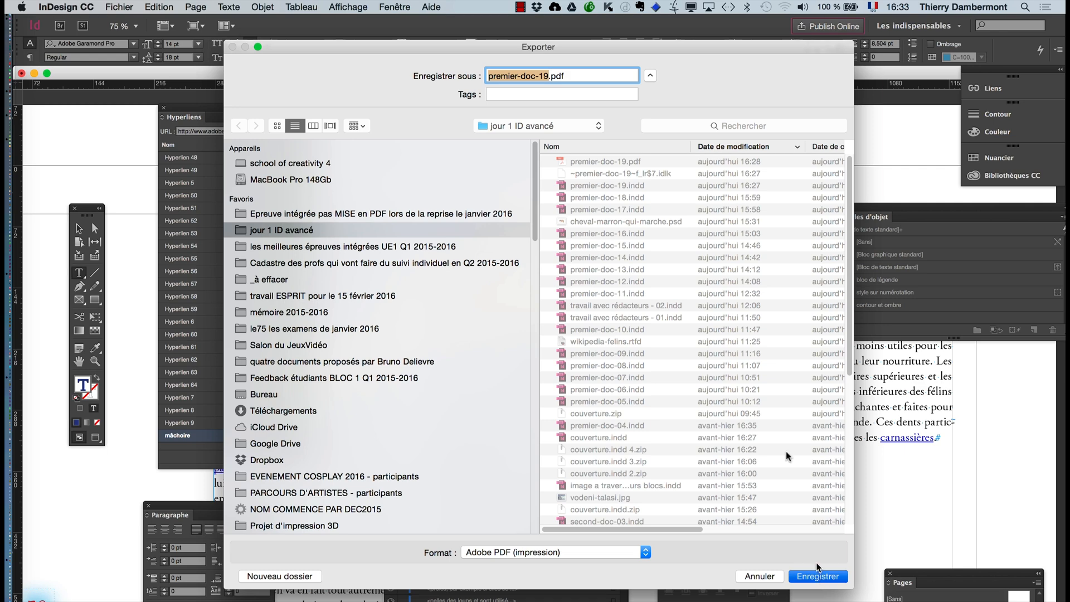
{"action": "left_click", "coordinate": [818, 567]}
{"action": "left_click", "coordinate": [628, 136]}
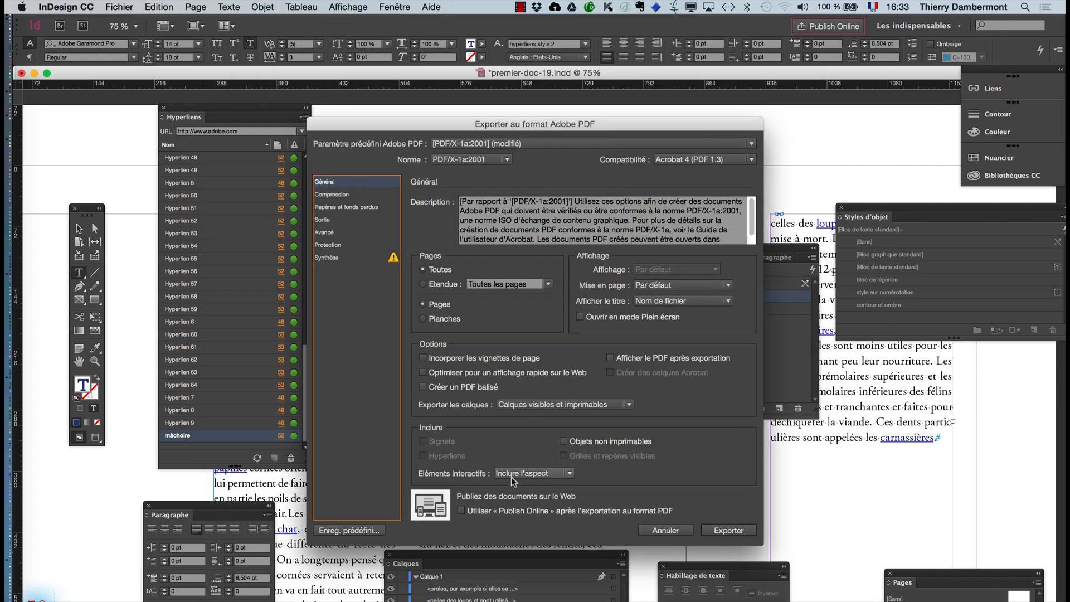
{"action": "key", "text": "alt"}
{"action": "left_click", "coordinate": [631, 361]}
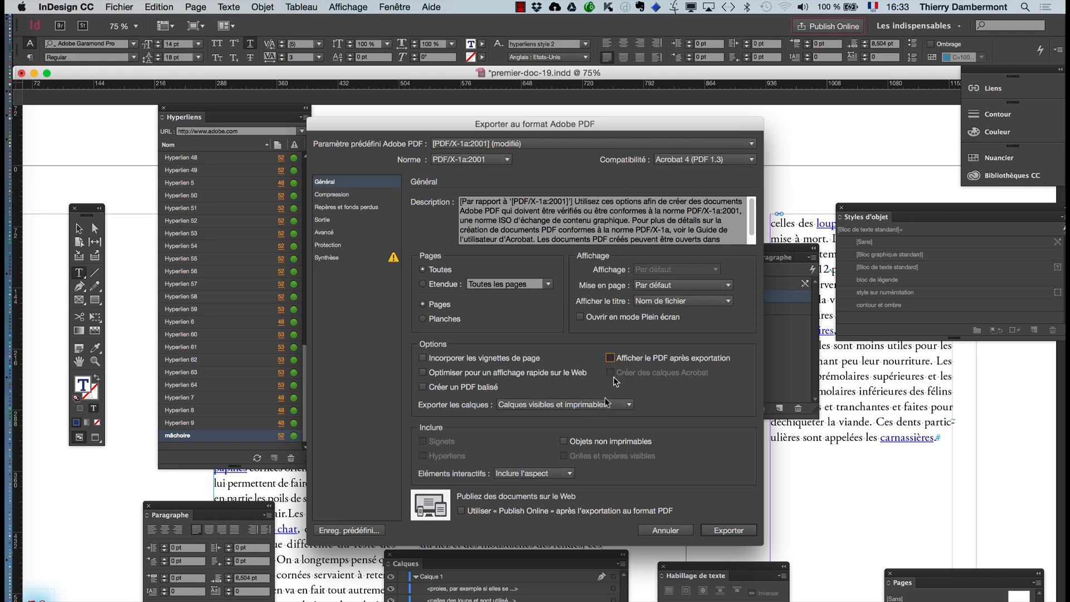
{"action": "left_click", "coordinate": [521, 473]}
{"action": "left_click", "coordinate": [523, 483]}
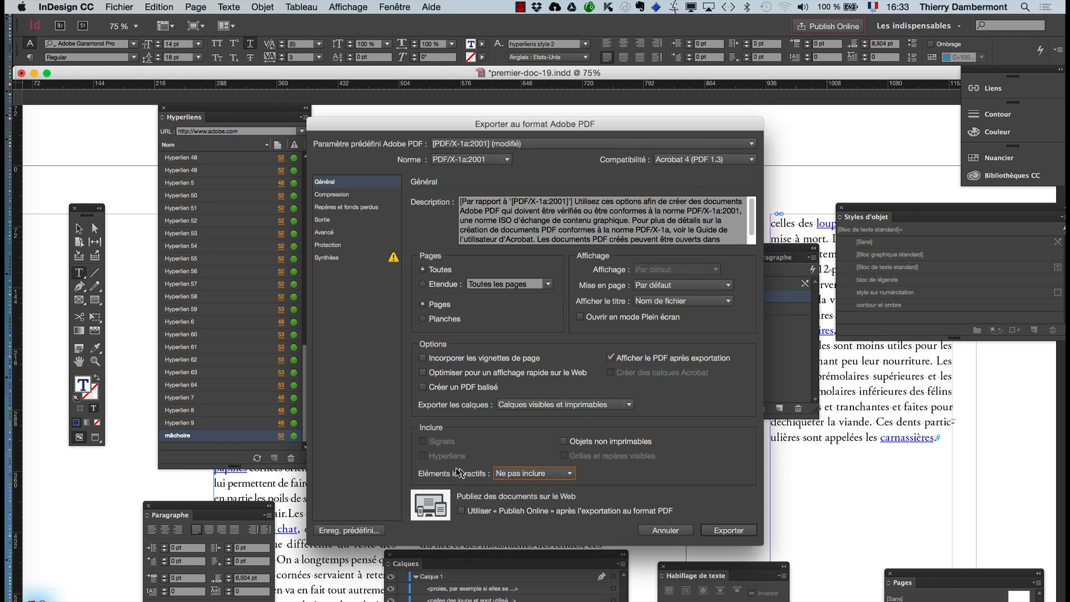
{"action": "left_click", "coordinate": [517, 475]}
{"action": "left_click", "coordinate": [516, 484]}
{"action": "left_click", "coordinate": [647, 533]}
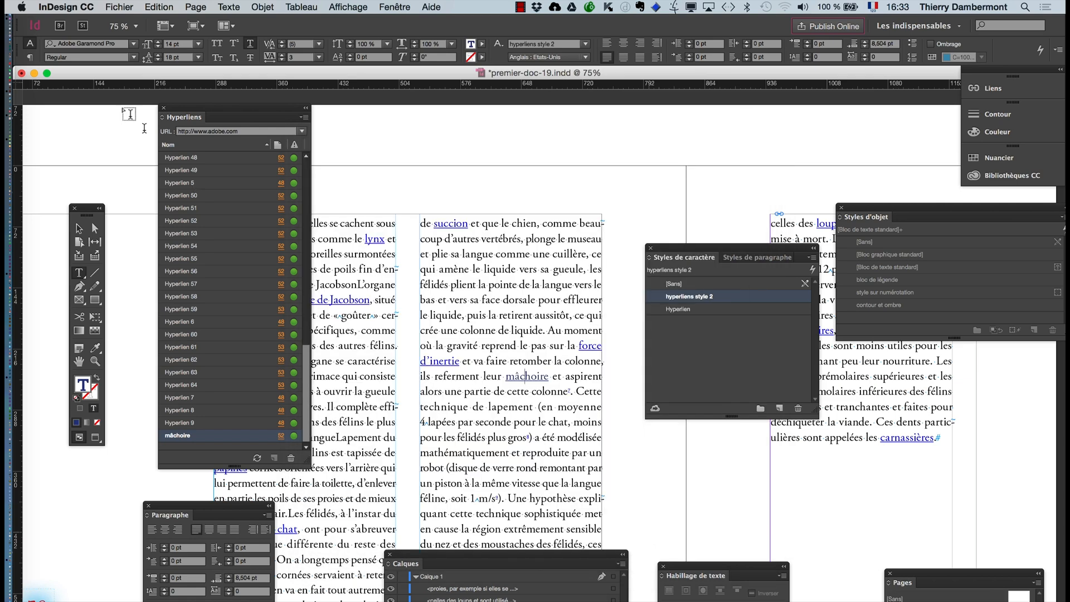
- Export the document as premier-doc-19.pdf in Adobe PDF (interactif) format, replacing the existing file
{"action": "left_click", "coordinate": [117, 7]}
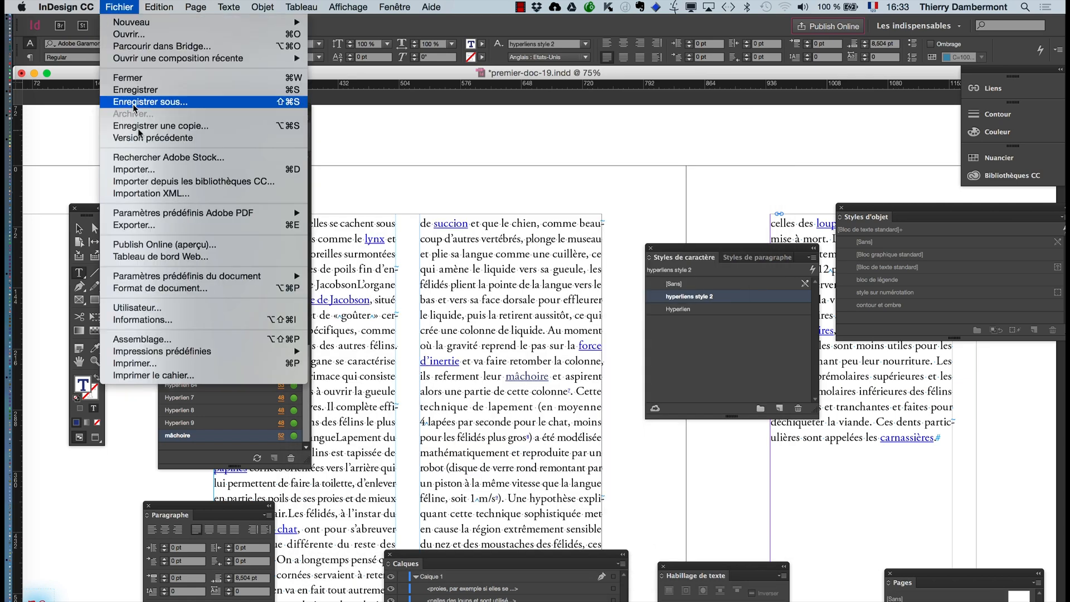
{"action": "left_click", "coordinate": [139, 226]}
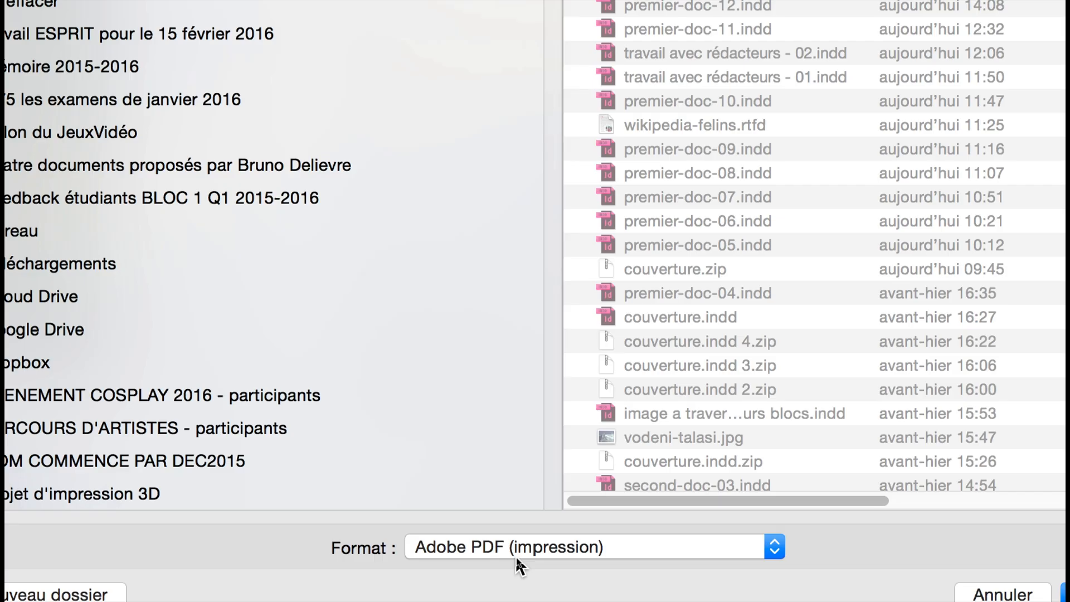
{"action": "left_click", "coordinate": [516, 556]}
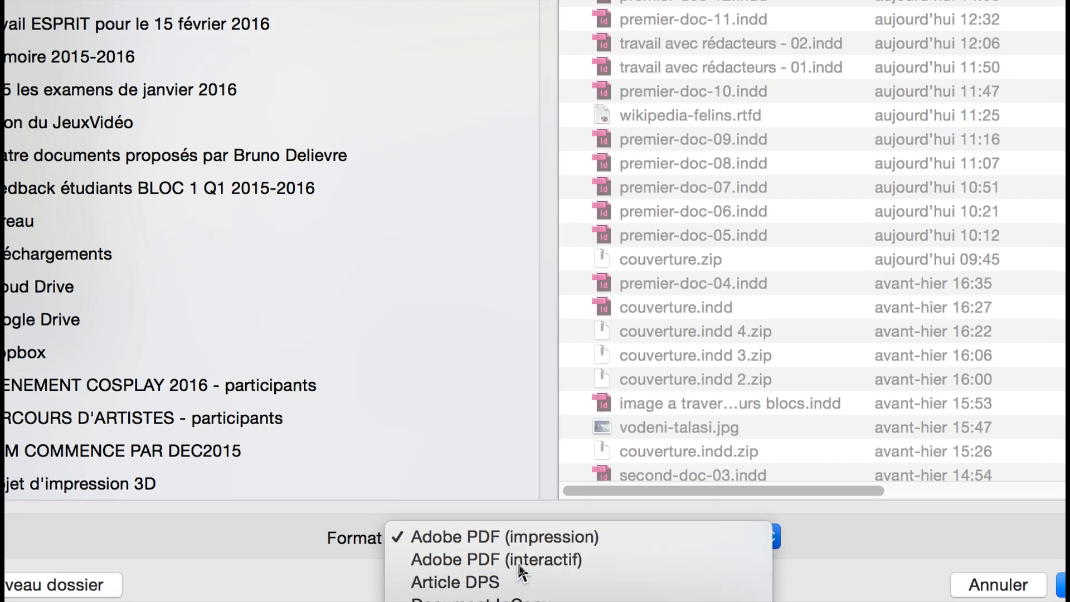
{"action": "left_click", "coordinate": [517, 559]}
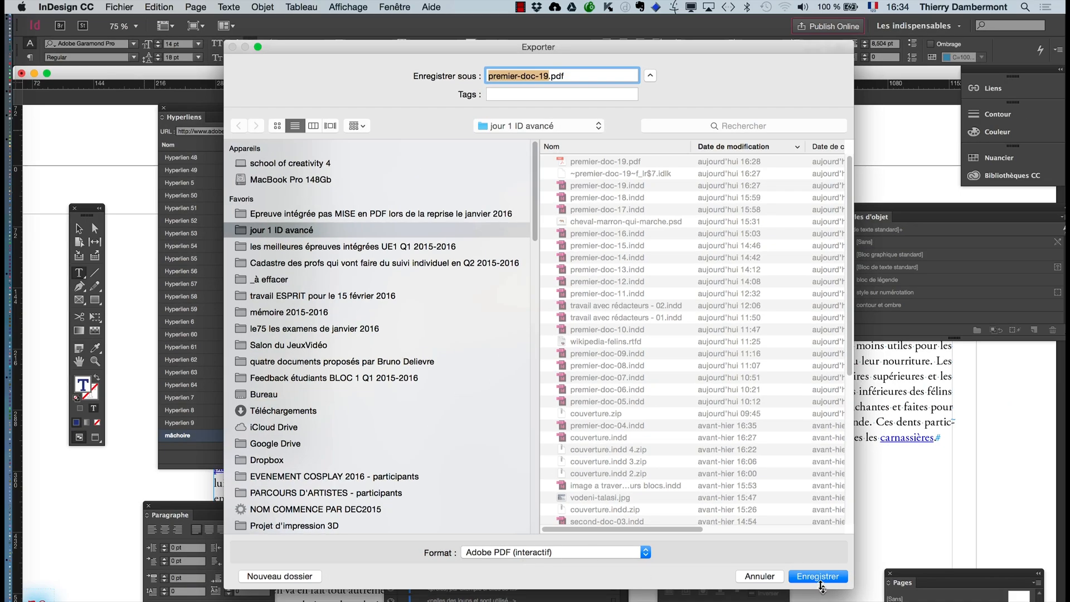
{"action": "left_click", "coordinate": [819, 577]}
{"action": "left_click", "coordinate": [619, 128]}
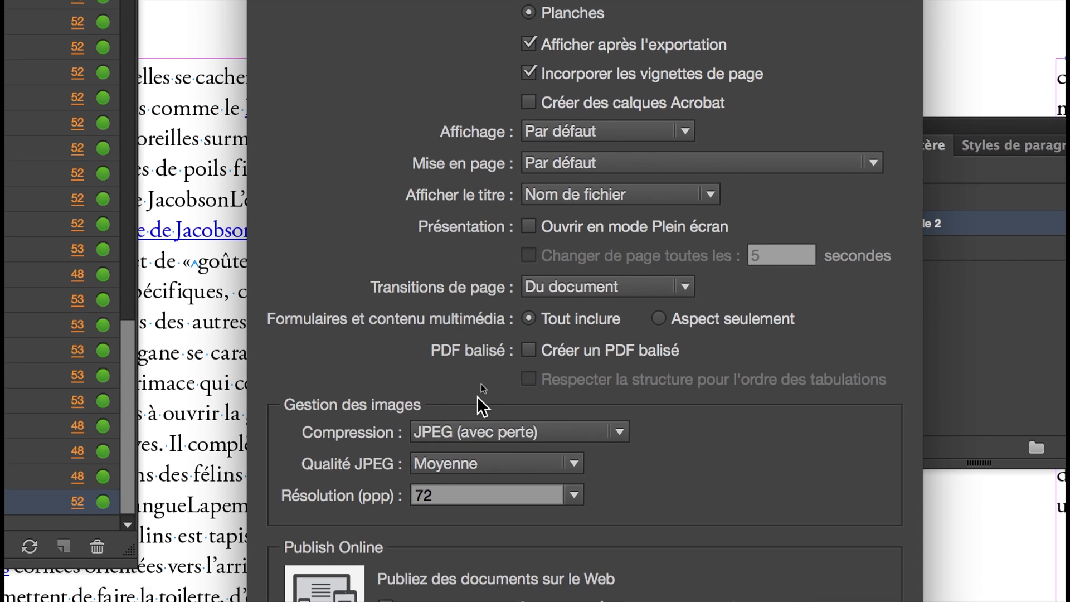
- Export the interactive PDF with Publish Online use after export enabled, and publish all pages online under the title premier-doc-19
{"action": "key", "text": "alt"}
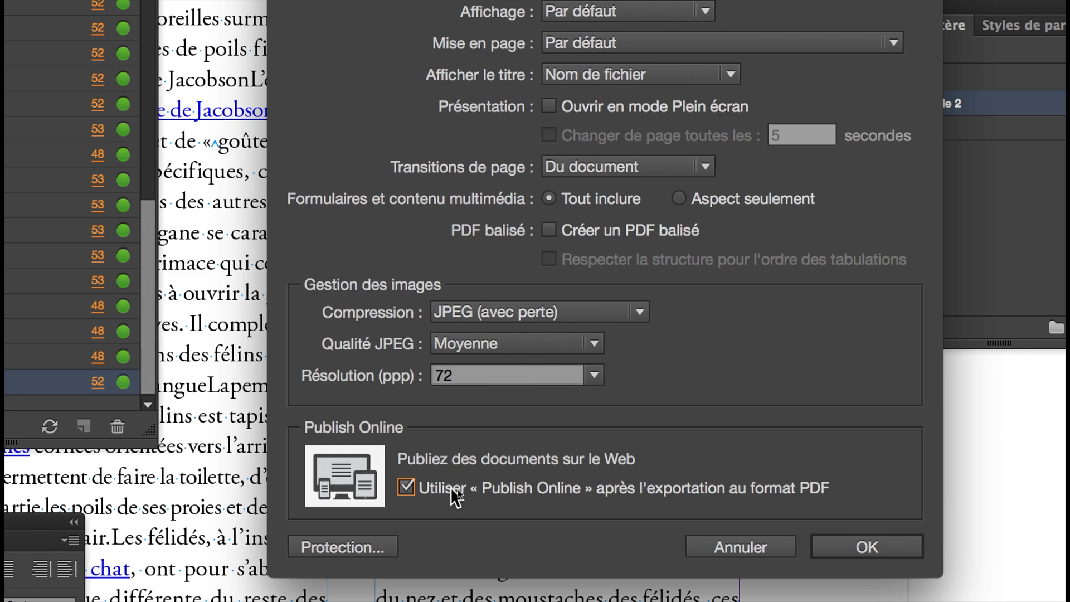
{"action": "key", "text": "alt"}
{"action": "key", "text": "alt"}
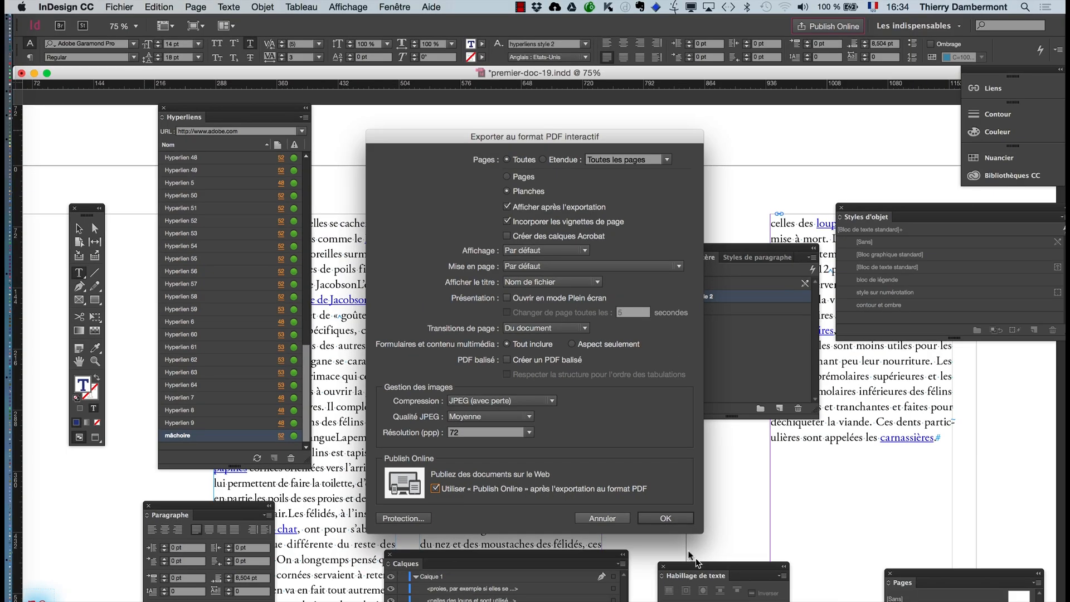
{"action": "left_click", "coordinate": [644, 521]}
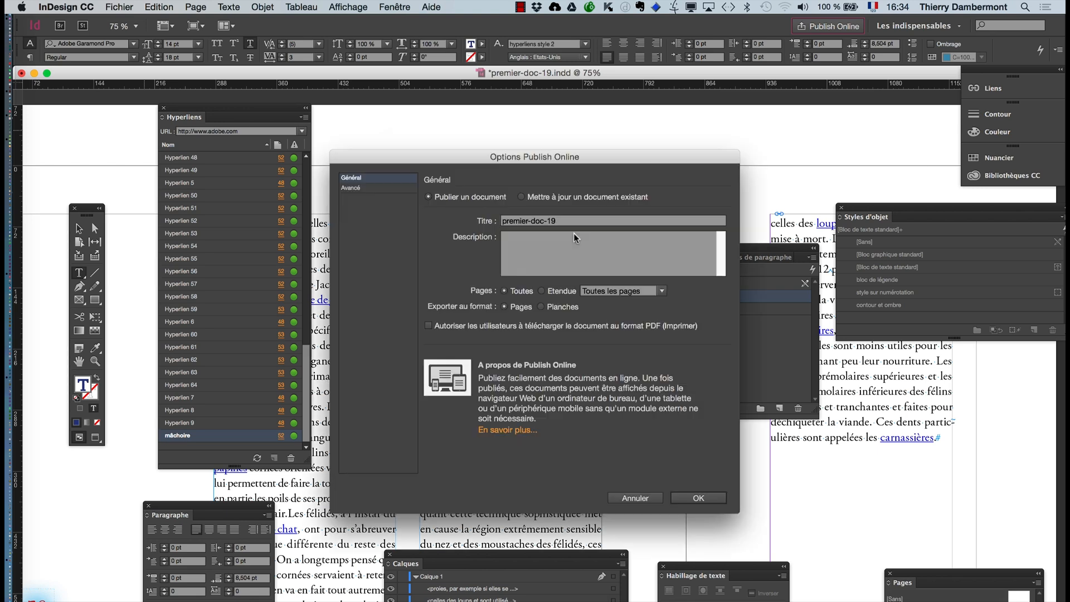
{"action": "left_click", "coordinate": [695, 497]}
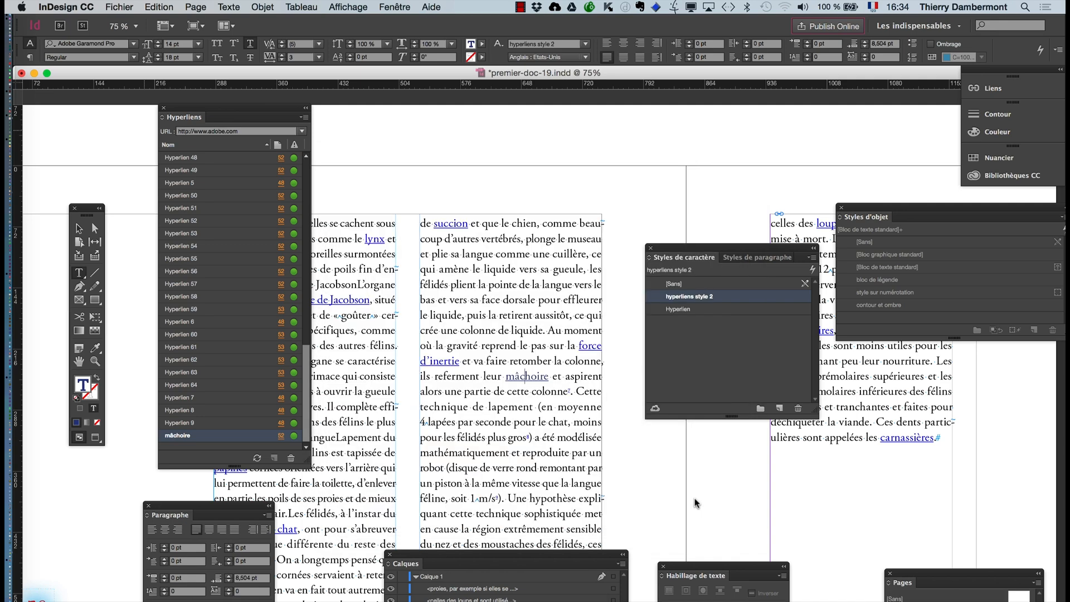
- Switch to Finder, open premier-doc-19.pdf from the folder jour 1 ID avancé in Acrobat, and hide the other applications
{"action": "key", "text": "super+Tab"}
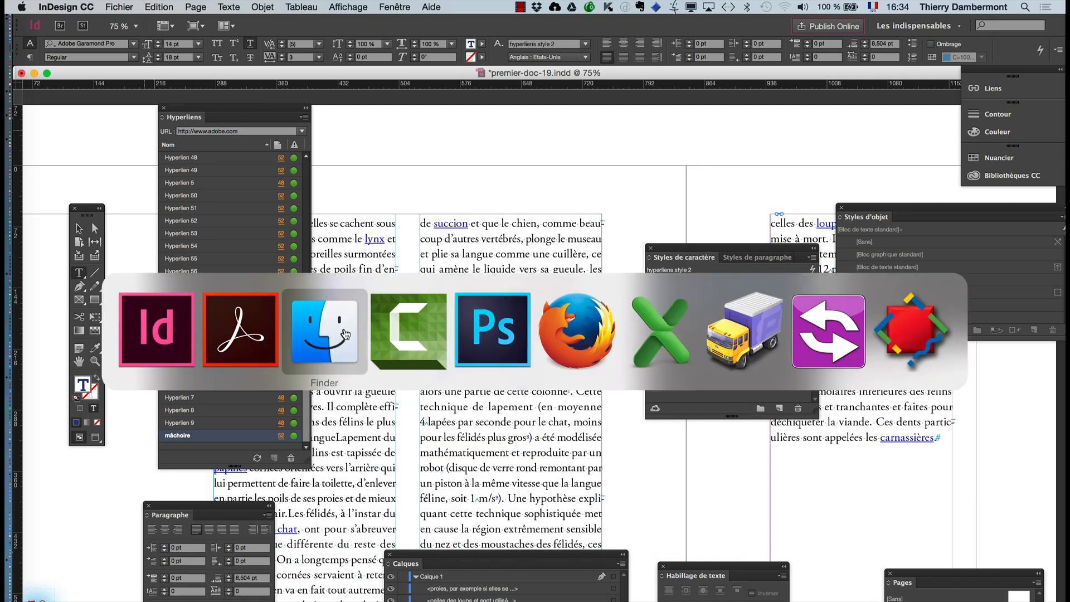
{"action": "left_click", "coordinate": [345, 334]}
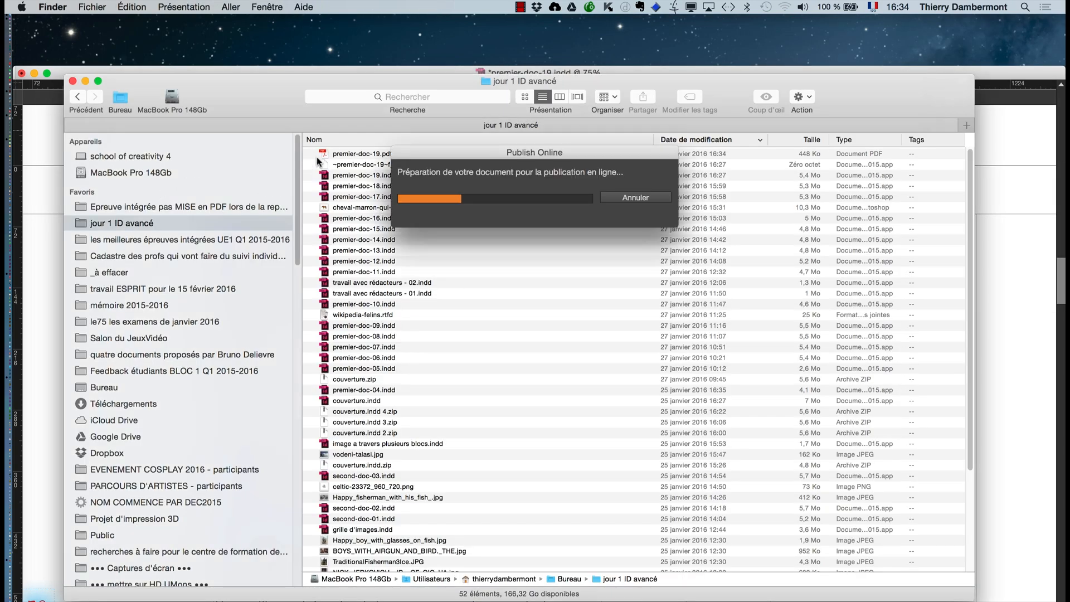
{"action": "double_click", "coordinate": [351, 155]}
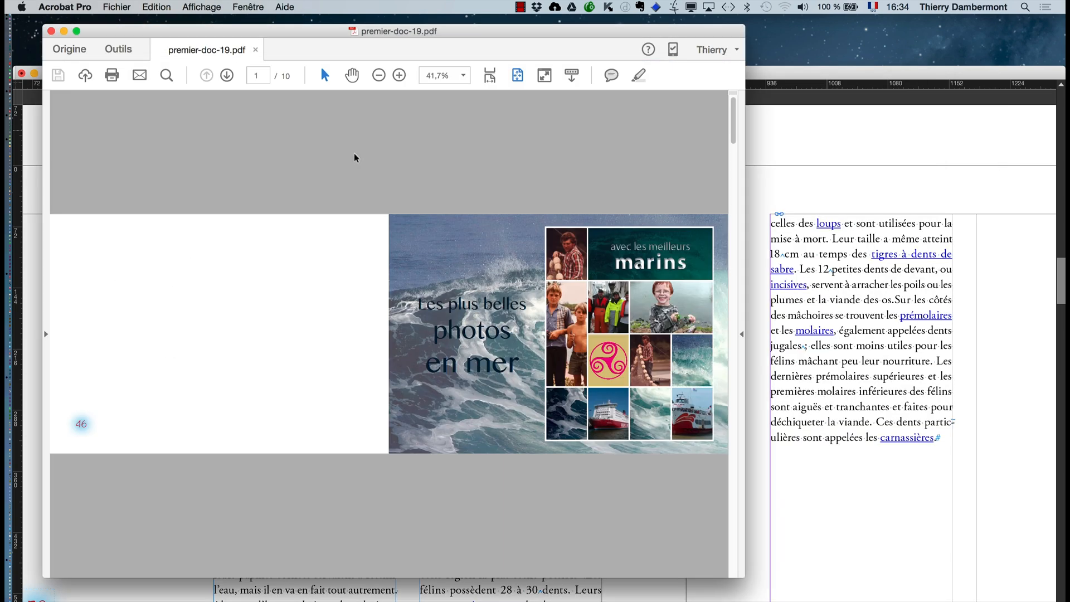
{"action": "key", "text": "alt+super+h"}
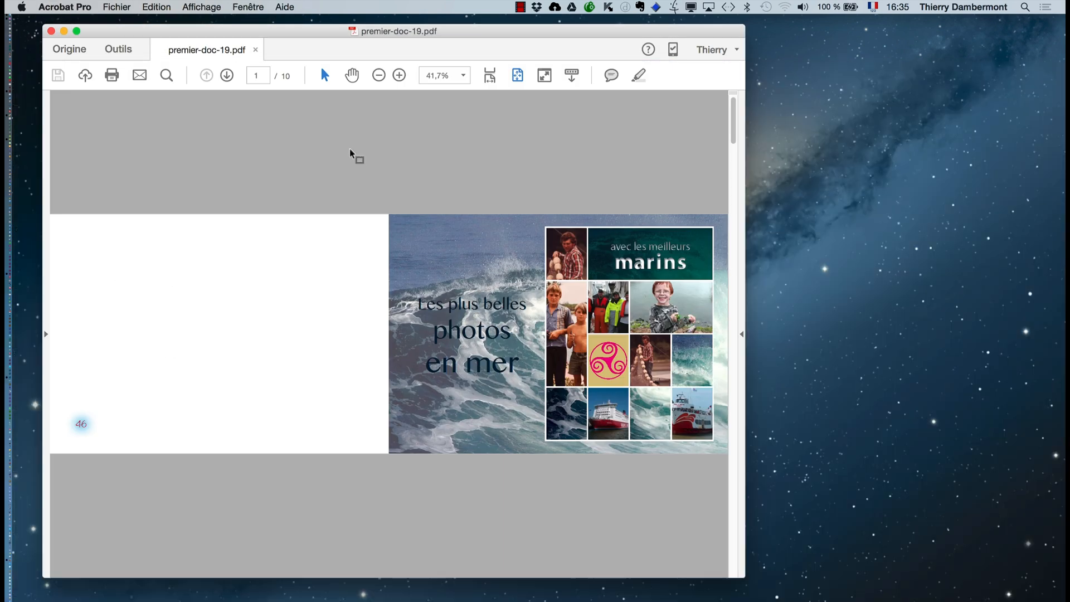
- Test the "mâchoire" link on page 52 of the PDF, dismissing the reading-order options and allowing the connection to adobe.com
{"action": "scroll", "coordinate": [582, 485], "scroll_direction": "down", "scroll_amount": 2}
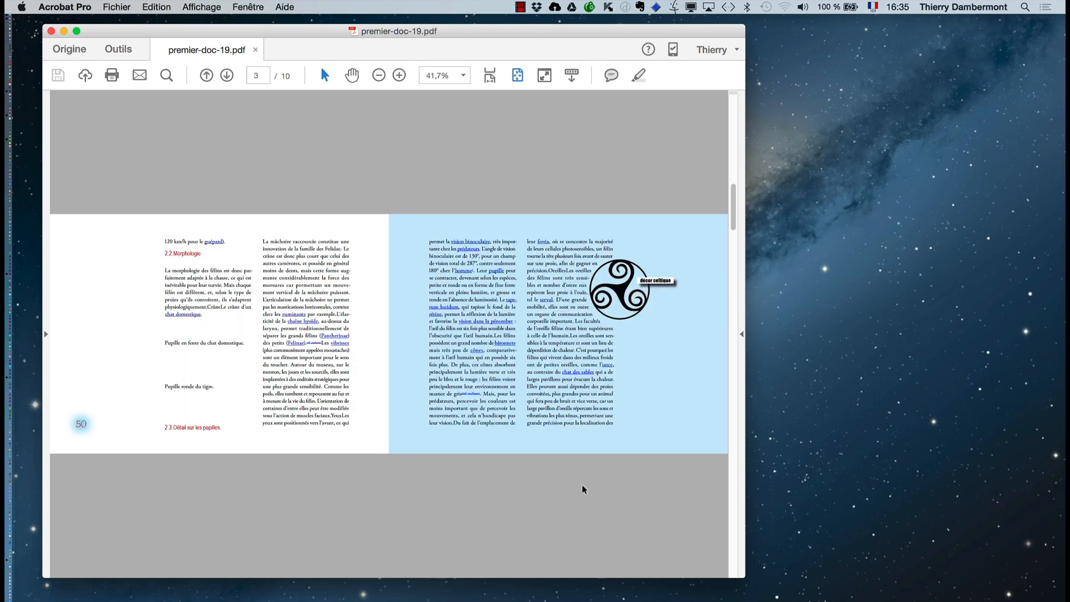
{"action": "scroll", "coordinate": [574, 478], "scroll_direction": "down", "scroll_amount": 1}
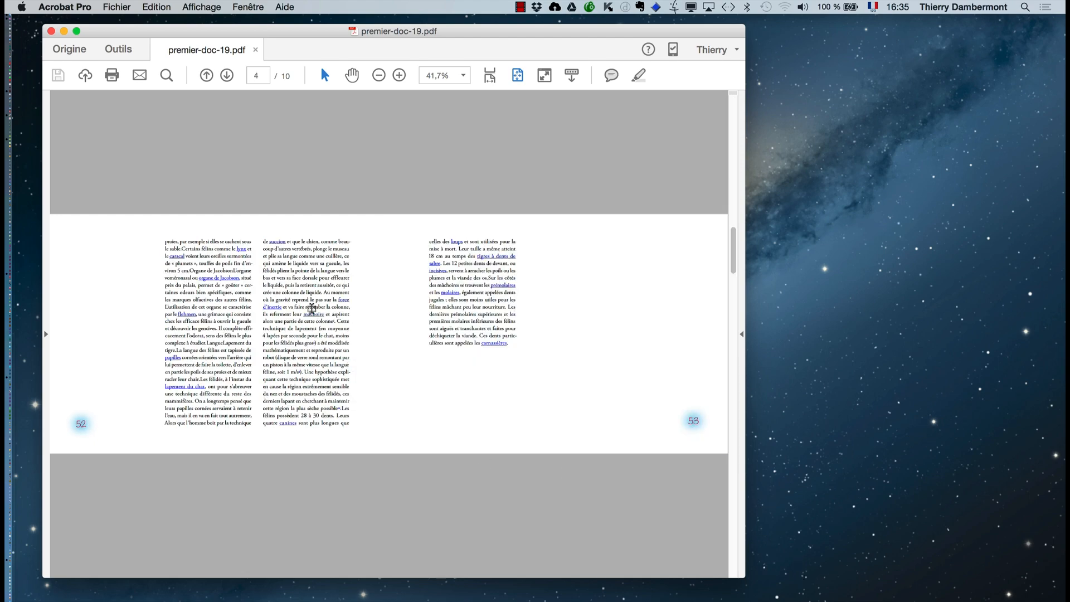
{"action": "scroll", "coordinate": [316, 316], "scroll_direction": "up", "scroll_amount": 3}
{"action": "scroll", "coordinate": [304, 310], "scroll_direction": "up", "scroll_amount": 8}
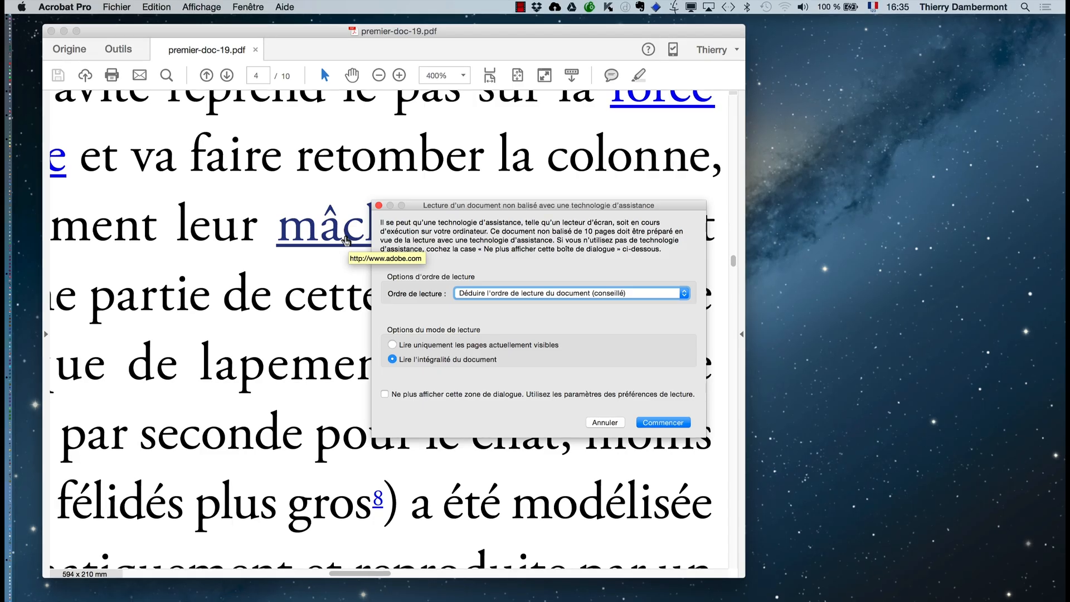
{"action": "left_click", "coordinate": [378, 205]}
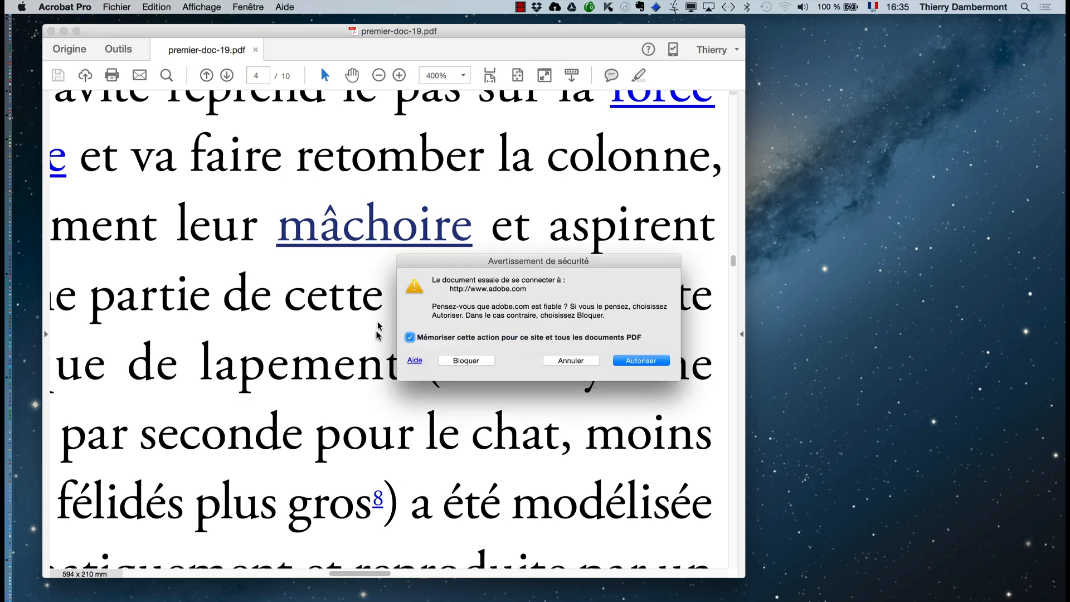
{"action": "left_click", "coordinate": [658, 361]}
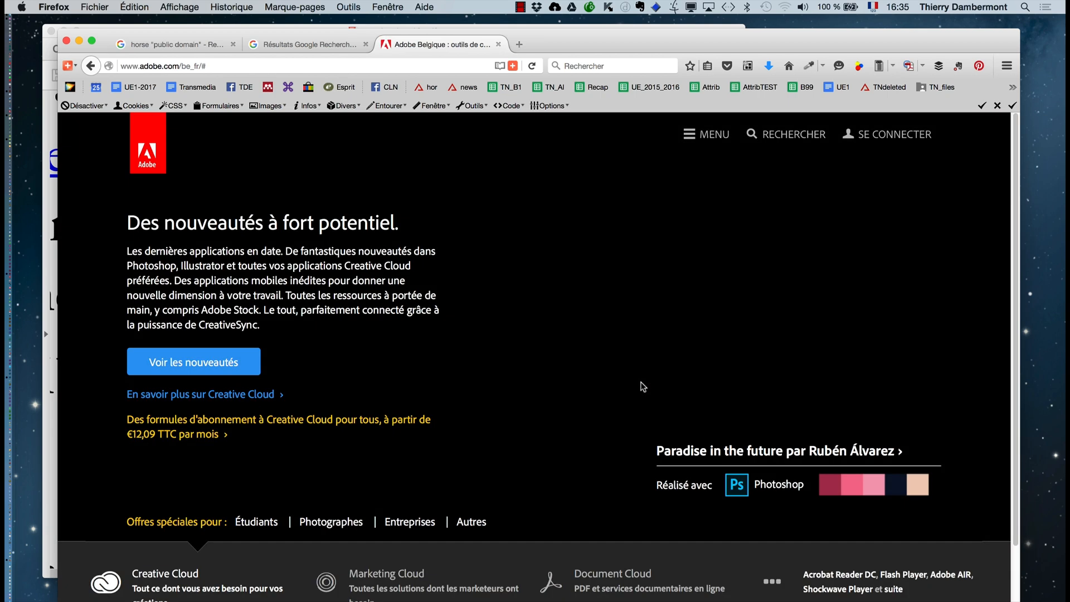
- Return to InDesign and display the document published with Publish Online in the web browser
{"action": "key", "text": "super+Tab"}
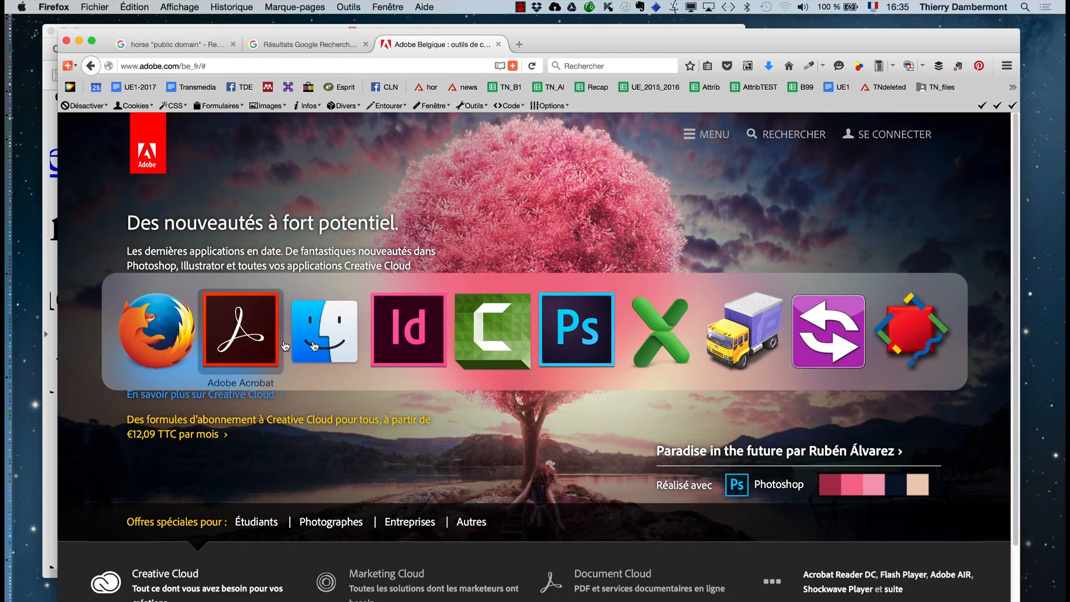
{"action": "left_click", "coordinate": [411, 345]}
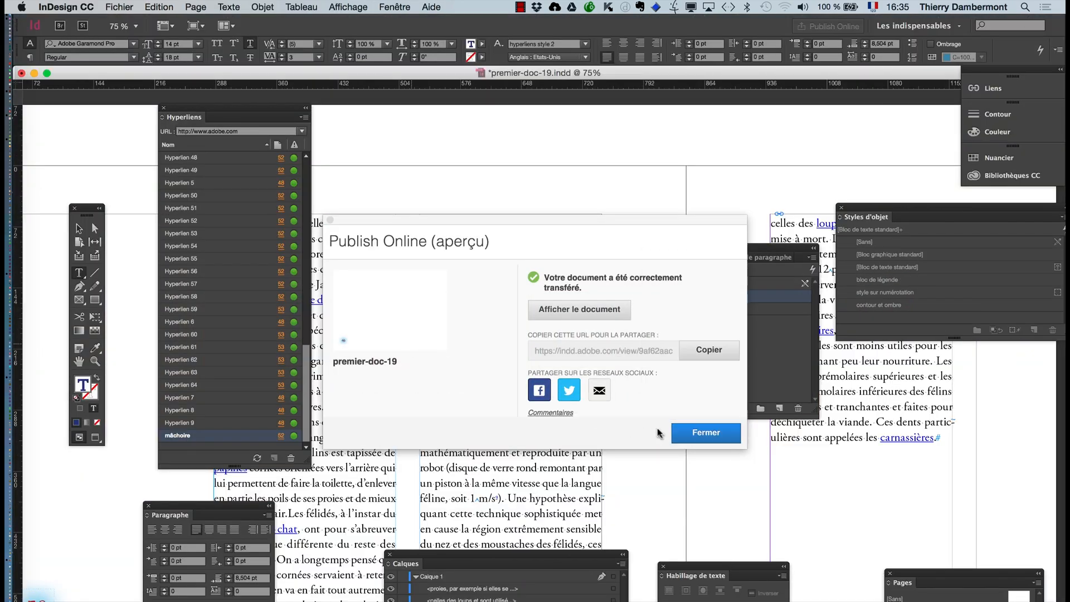
{"action": "left_click", "coordinate": [590, 309]}
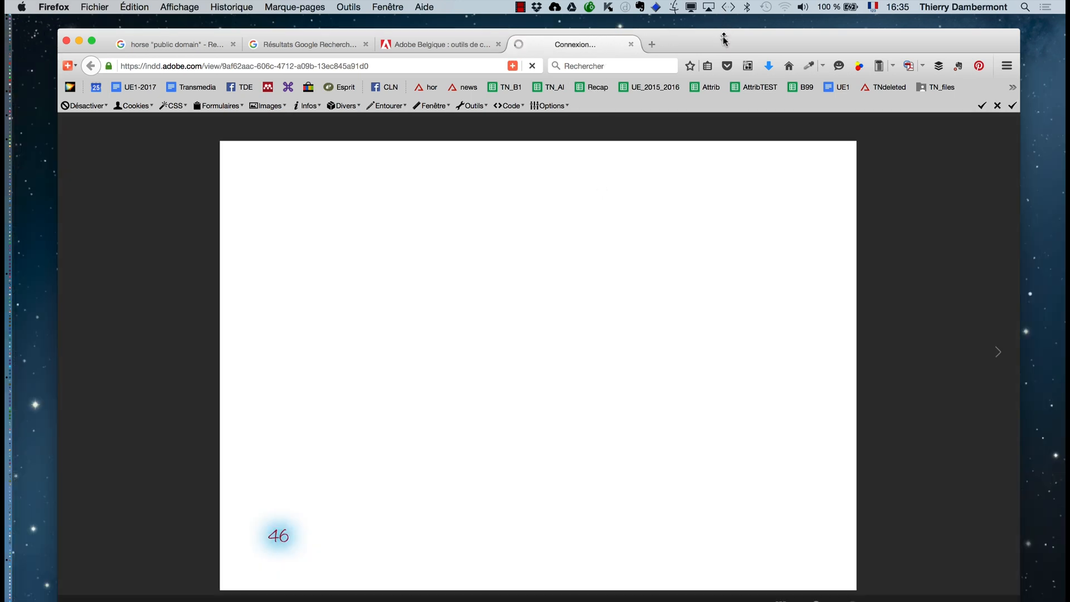
{"action": "left_click_drag", "start_coordinate": [725, 41], "coordinate": [716, 46]}
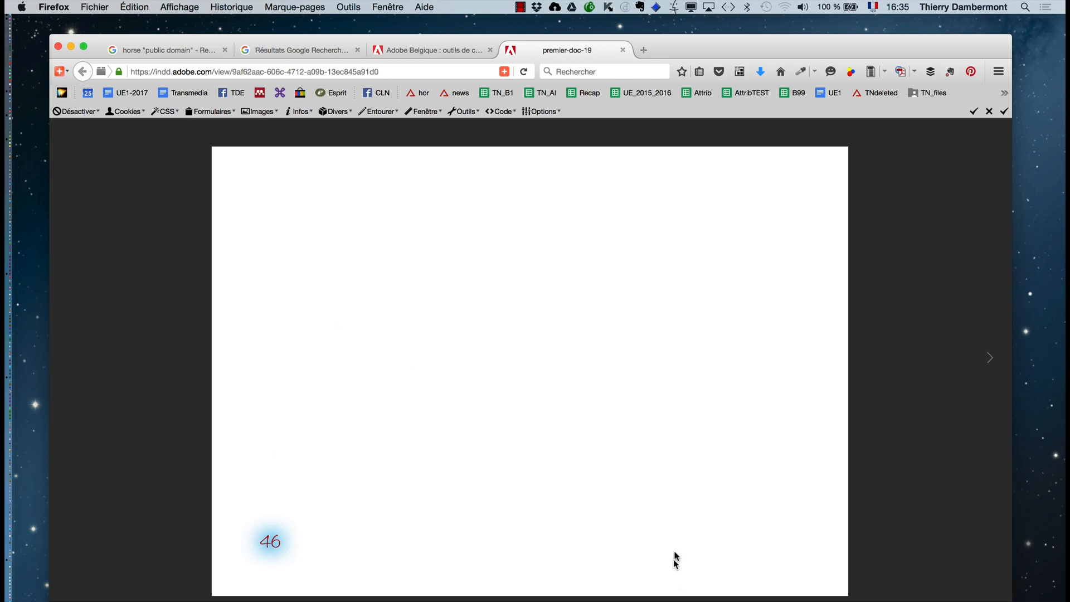
- Page forward through the online publication from page 46 to page 63, slightly resizing the browser window along the way
{"action": "left_click", "coordinate": [990, 362]}
{"action": "left_click", "coordinate": [990, 362]}
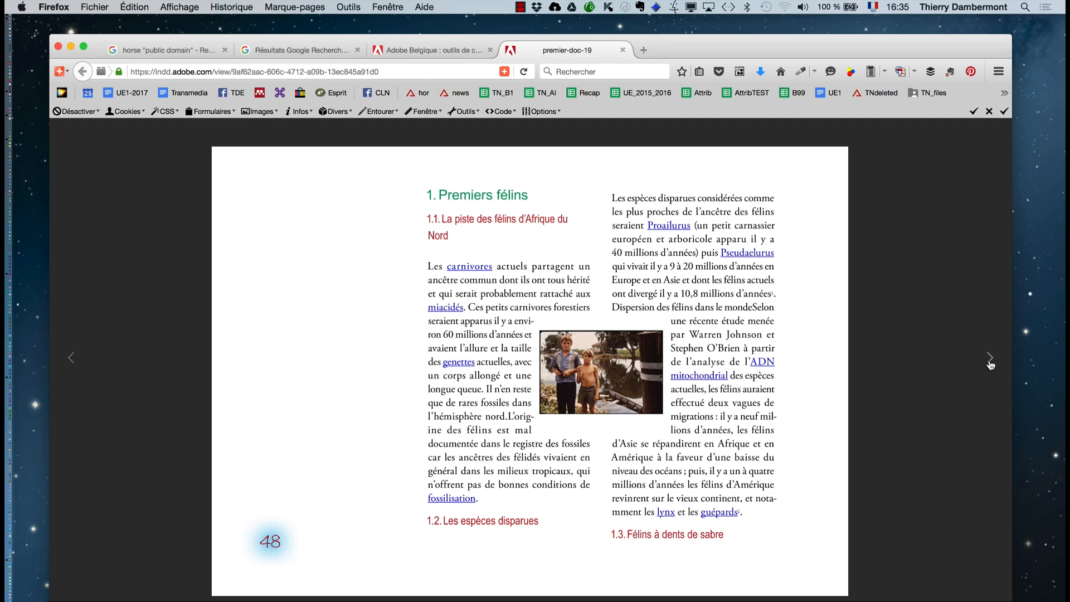
{"action": "left_click", "coordinate": [990, 362]}
{"action": "left_click", "coordinate": [990, 359]}
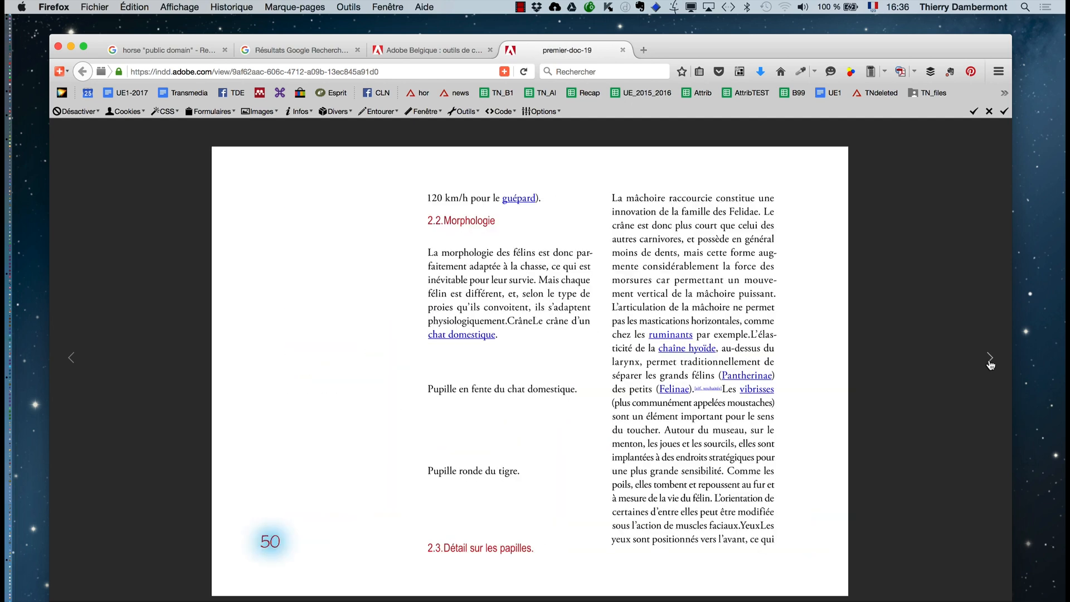
{"action": "left_click", "coordinate": [990, 360]}
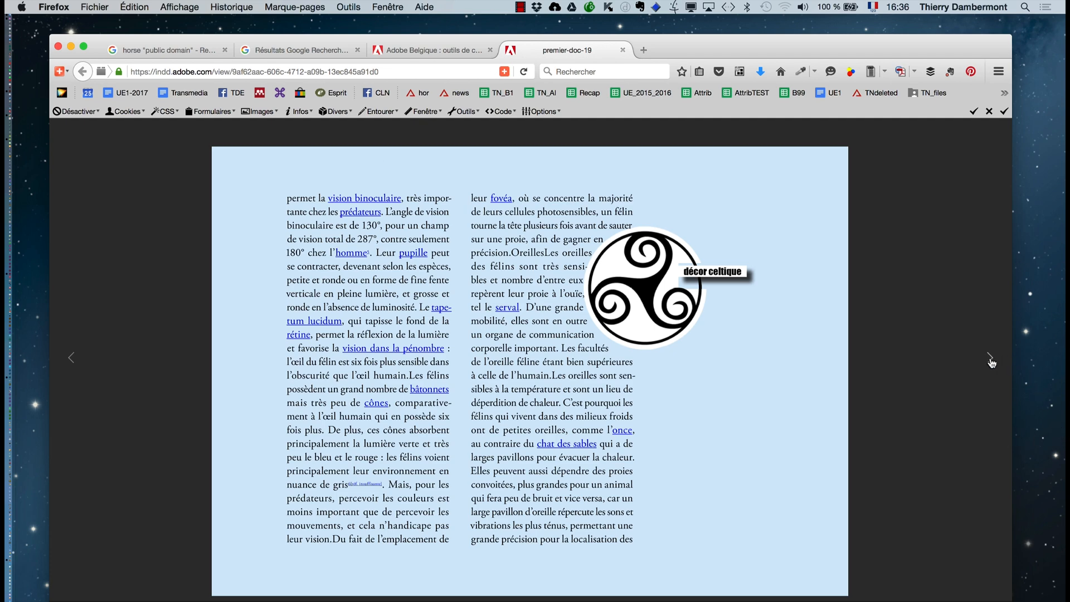
{"action": "left_click", "coordinate": [991, 363]}
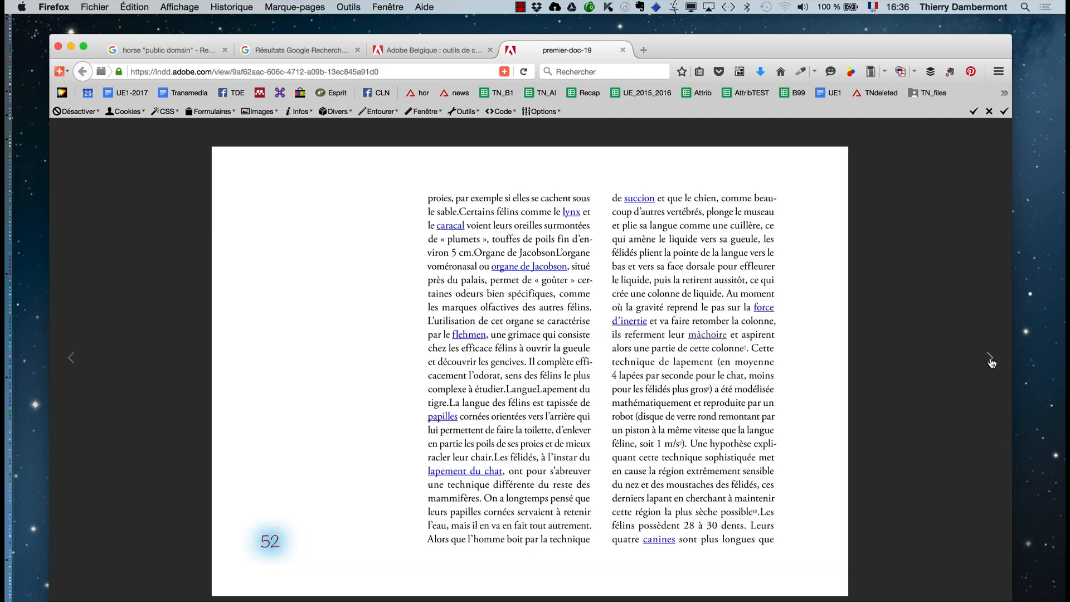
{"action": "left_click", "coordinate": [991, 362]}
{"action": "left_click", "coordinate": [991, 362]}
{"action": "left_click", "coordinate": [991, 362]}
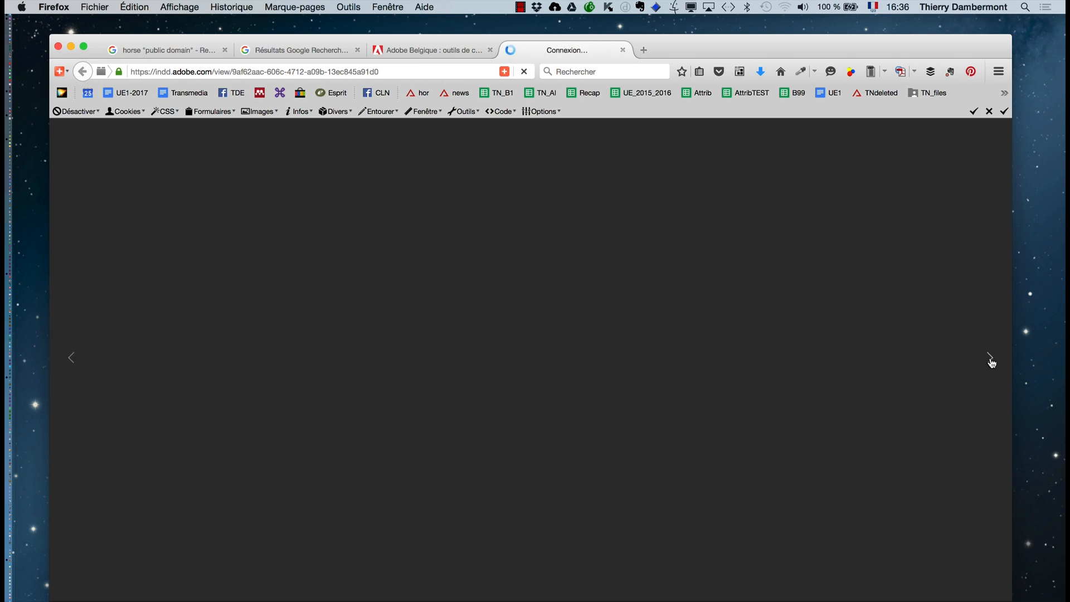
{"action": "left_click", "coordinate": [991, 363]}
{"action": "left_click", "coordinate": [991, 362]}
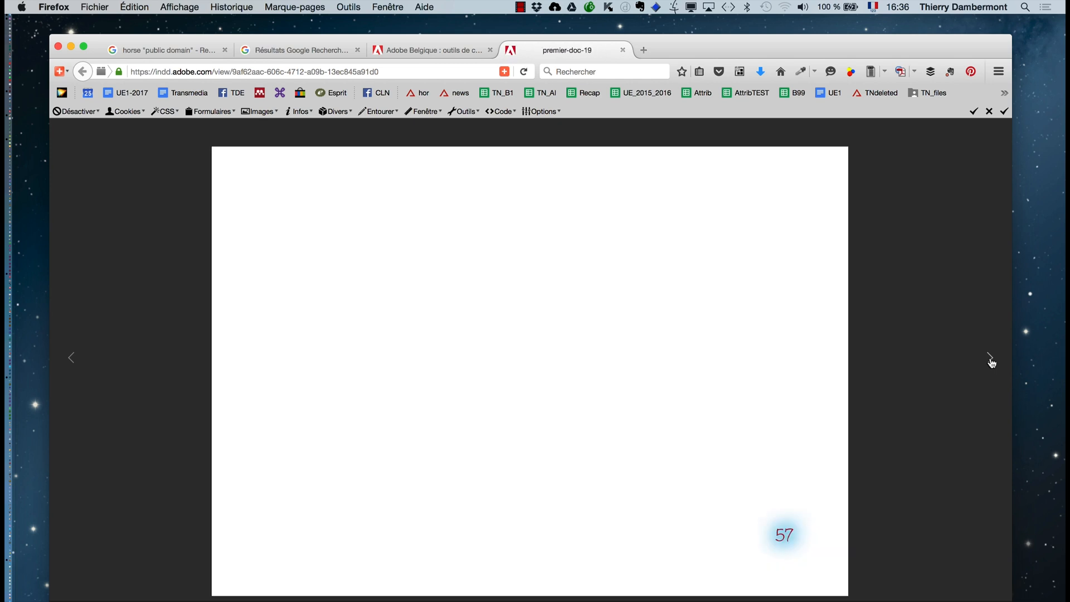
{"action": "left_click", "coordinate": [991, 362]}
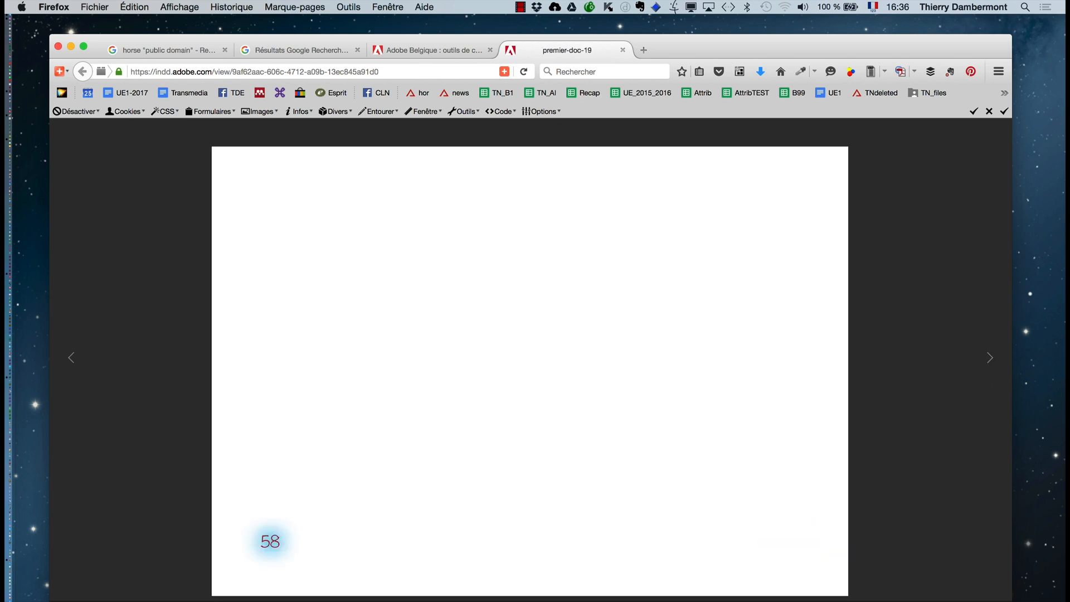
{"action": "left_click_drag", "start_coordinate": [1012, 600], "coordinate": [1009, 601]}
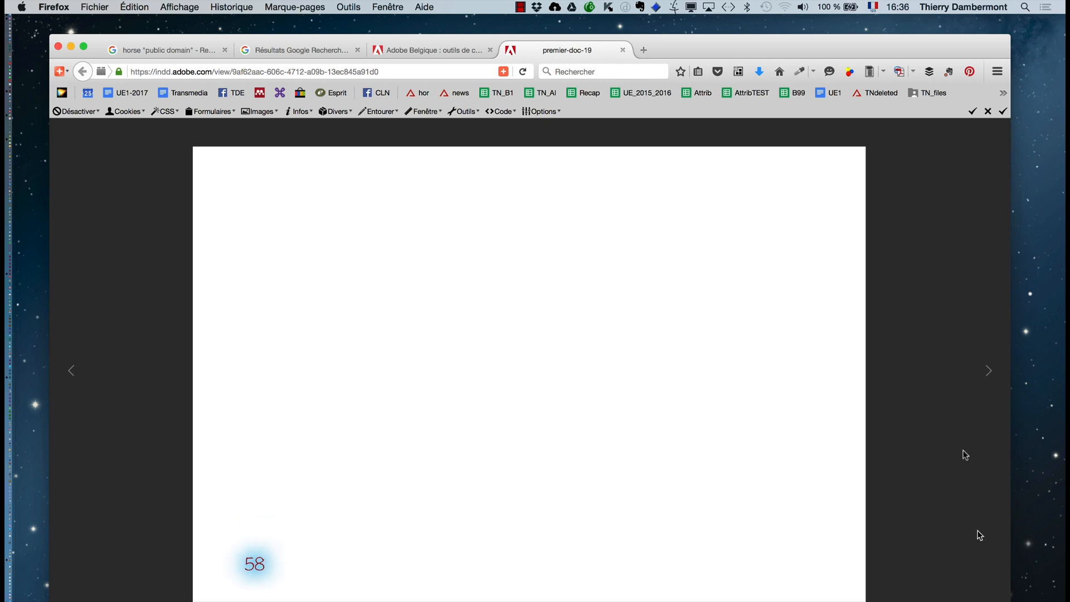
{"action": "left_click", "coordinate": [987, 375]}
{"action": "left_click", "coordinate": [987, 376]}
{"action": "left_click", "coordinate": [987, 375]}
{"action": "left_click", "coordinate": [987, 375]}
{"action": "left_click", "coordinate": [987, 376]}
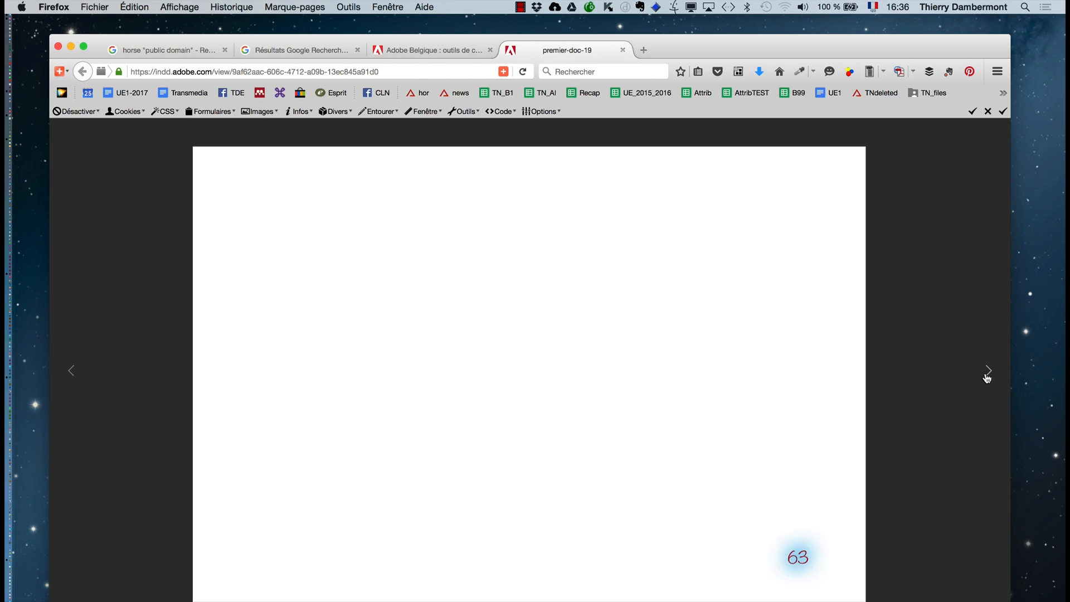
- Page back through the online publication to page 46, then show the "Les plus belles photos en mer" page
{"action": "left_click", "coordinate": [73, 380]}
{"action": "left_click", "coordinate": [72, 380]}
{"action": "left_click", "coordinate": [73, 380]}
{"action": "left_click", "coordinate": [72, 380]}
{"action": "left_click", "coordinate": [72, 380]}
{"action": "left_click", "coordinate": [71, 380]}
{"action": "left_click", "coordinate": [72, 380]}
{"action": "left_click", "coordinate": [72, 380]}
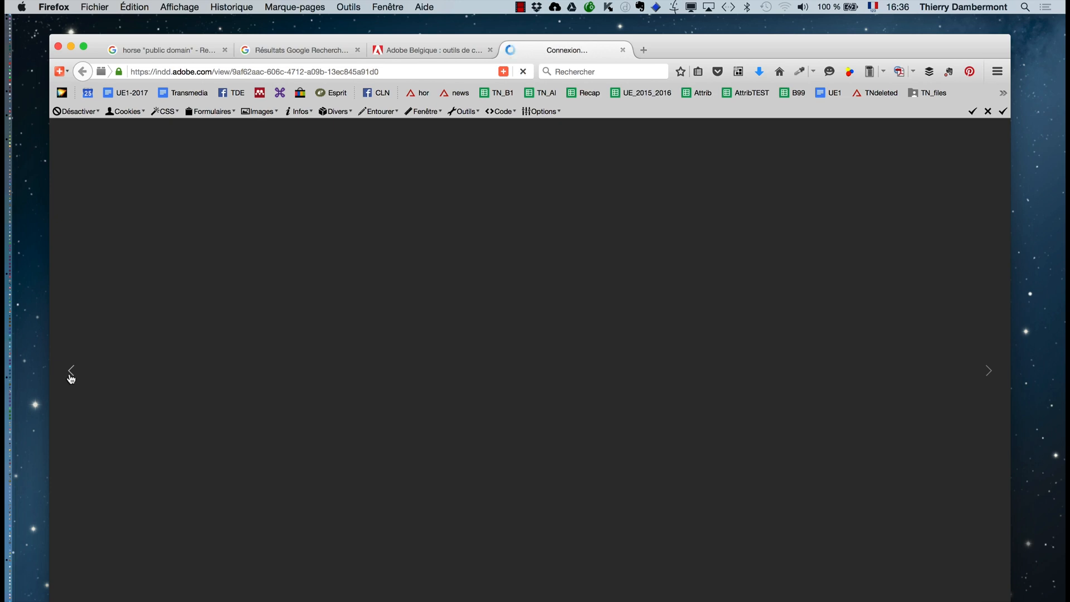
{"action": "left_click", "coordinate": [72, 380]}
{"action": "left_click", "coordinate": [72, 381]}
{"action": "left_click", "coordinate": [71, 380]}
{"action": "left_click", "coordinate": [72, 379]}
{"action": "left_click", "coordinate": [71, 378]}
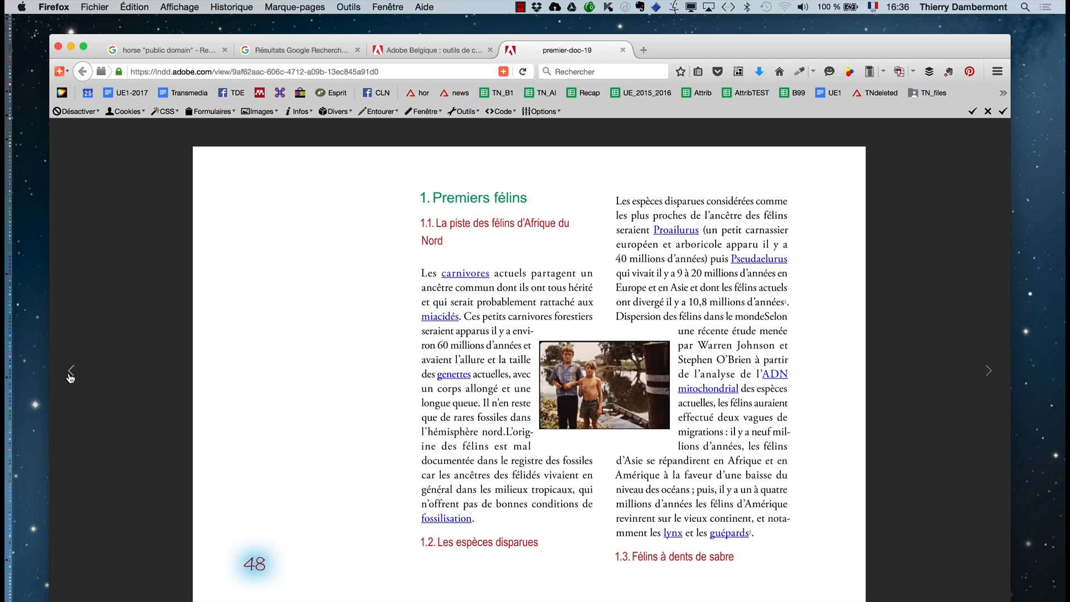
{"action": "left_click", "coordinate": [71, 378]}
{"action": "left_click", "coordinate": [70, 377]}
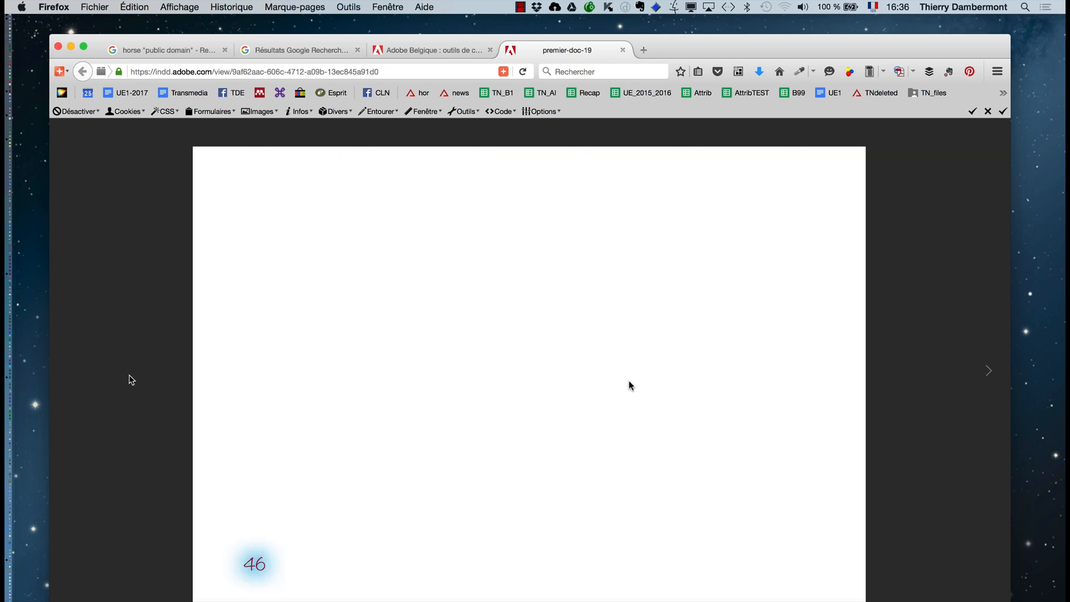
{"action": "left_click", "coordinate": [990, 375]}
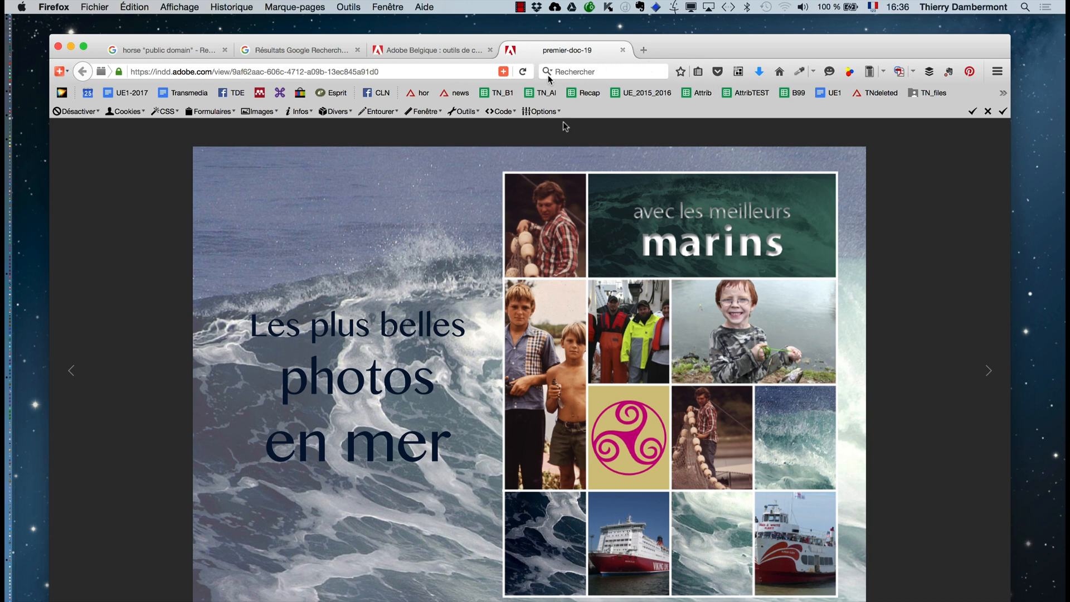
- Switch to Acrobat, examine the "mâchoire" link among the other hyperlinks on page 52, and enlarge the PDF window
{"action": "key", "text": "super+Tab"}
{"action": "left_click", "coordinate": [337, 335]}
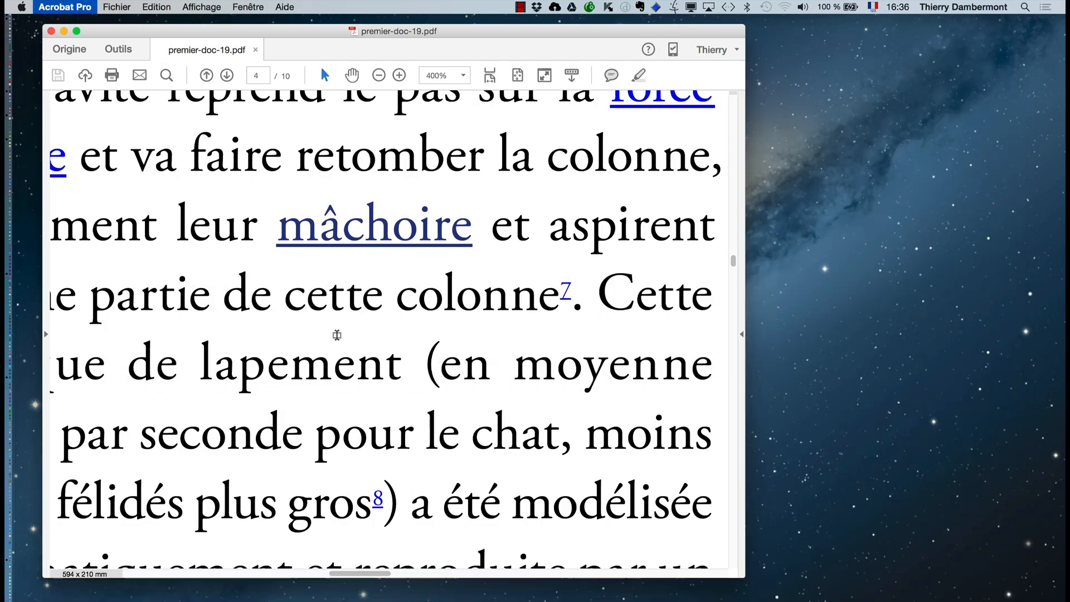
{"action": "scroll", "coordinate": [341, 338], "scroll_direction": "down", "scroll_amount": 5}
{"action": "scroll", "coordinate": [362, 373], "scroll_direction": "down", "scroll_amount": 6}
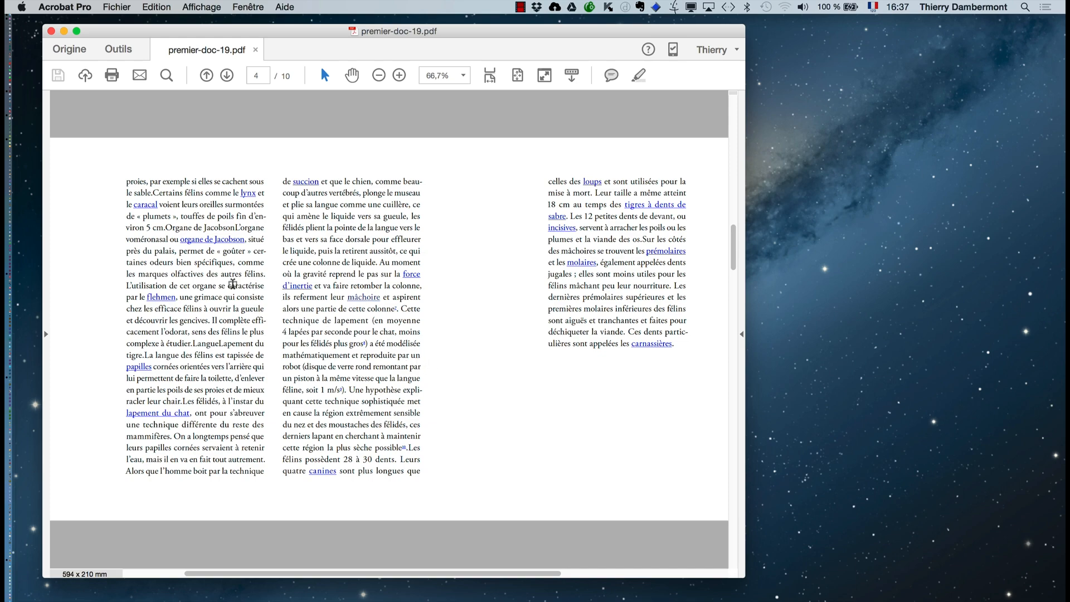
{"action": "scroll", "coordinate": [232, 287], "scroll_direction": "up", "scroll_amount": 2}
{"action": "scroll", "coordinate": [232, 287], "scroll_direction": "up", "scroll_amount": 1}
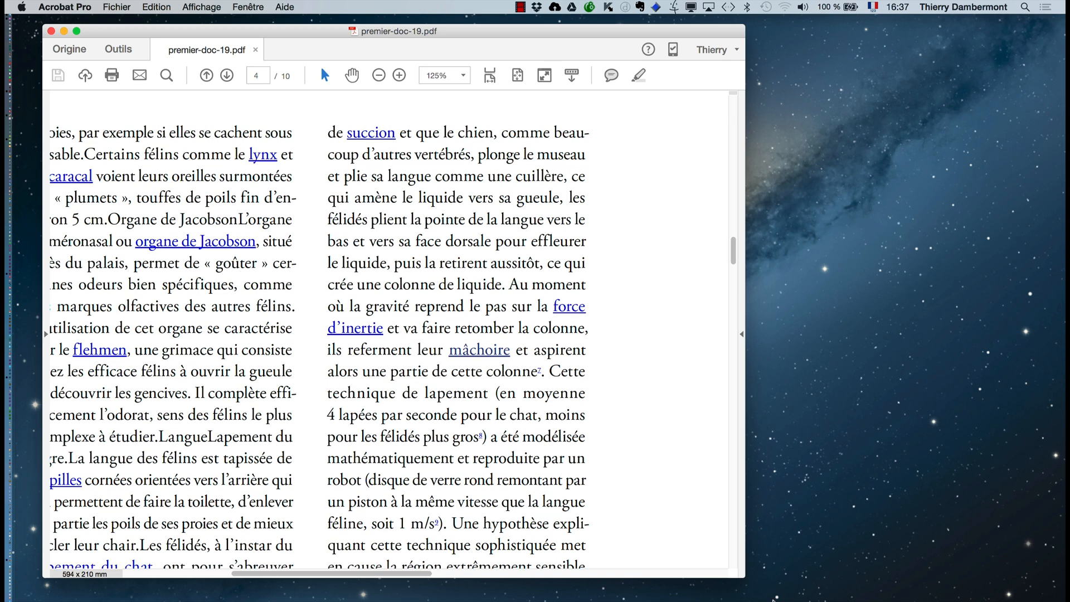
{"action": "left_click_drag", "start_coordinate": [743, 577], "coordinate": [1001, 601]}
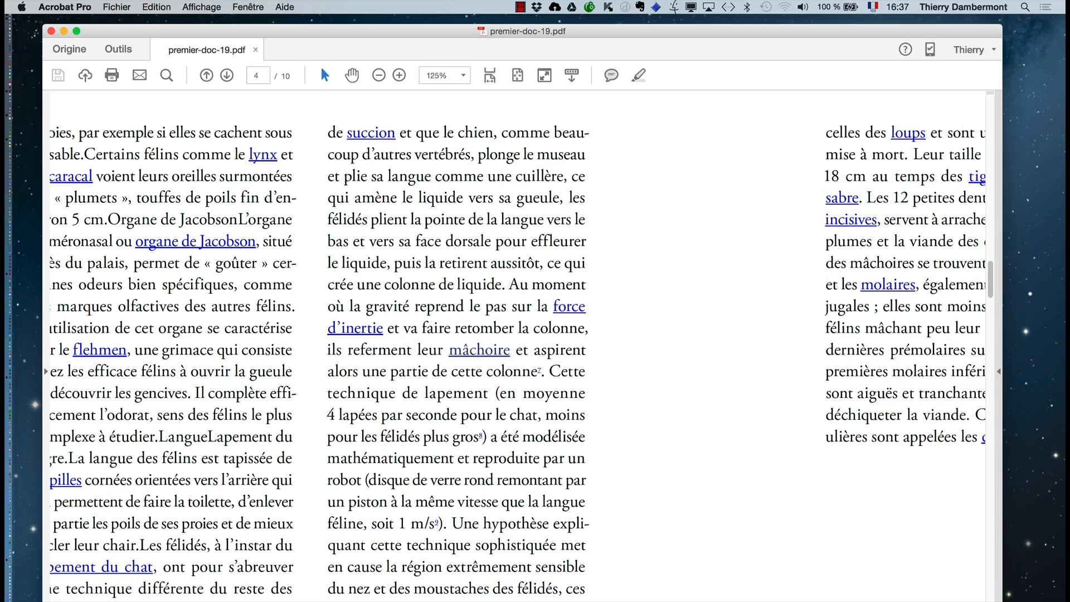